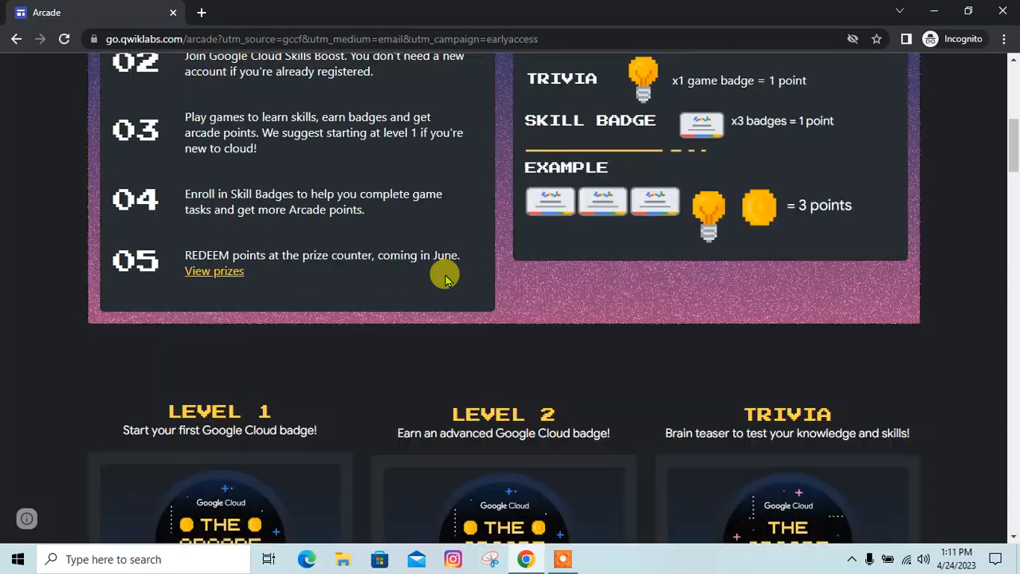
Step: Copy the access code of the Level 2 game from the Arcade page
scroll(414, 335, up, 6)
scroll(390, 311, down, 10)
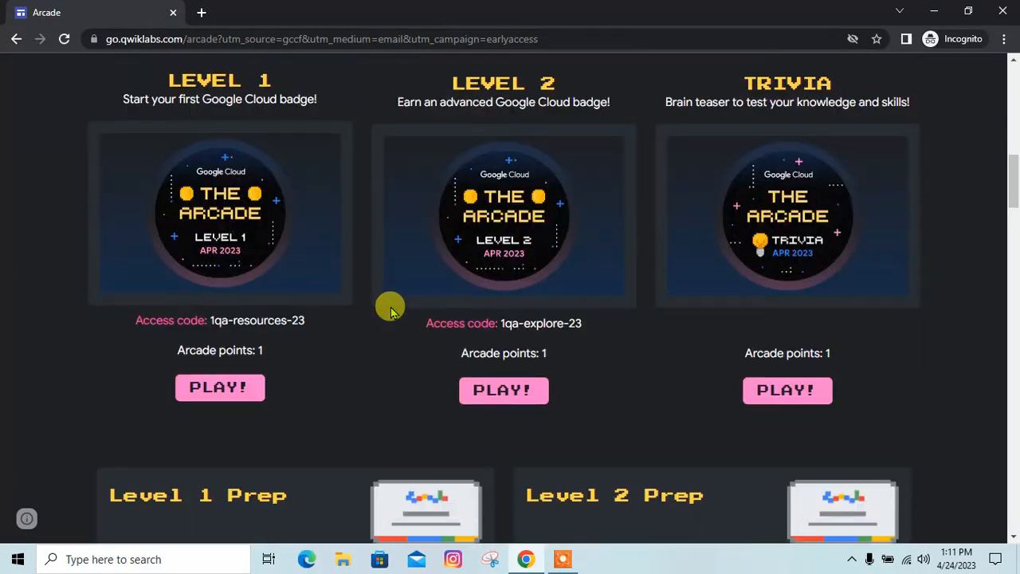
drag(264, 351, 202, 349)
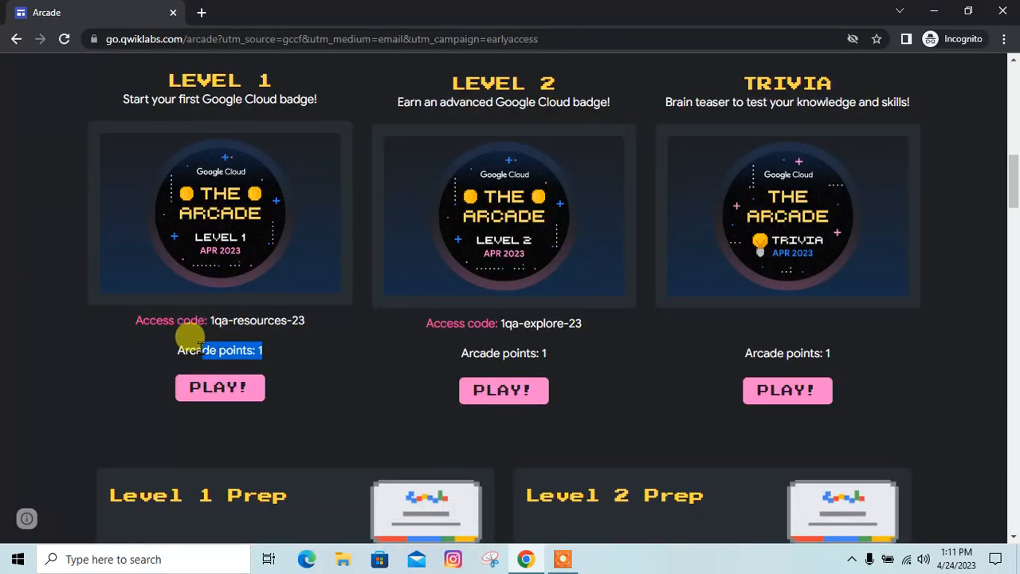
click(327, 346)
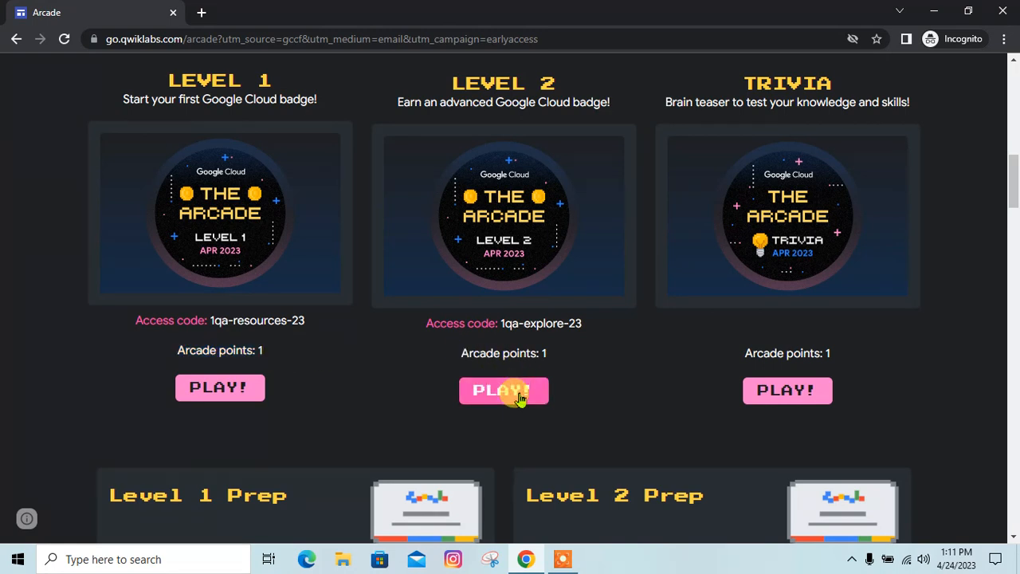
drag(584, 327, 498, 324)
key(ctrl+c)
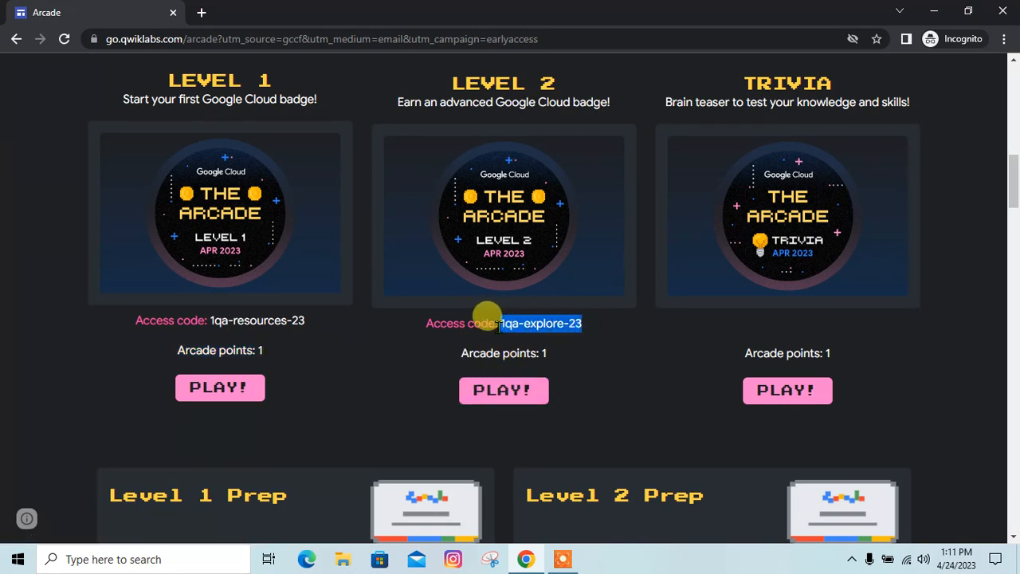
Step: Open the Level 2 game from the Arcade page and switch to its game page
click(505, 389)
click(90, 7)
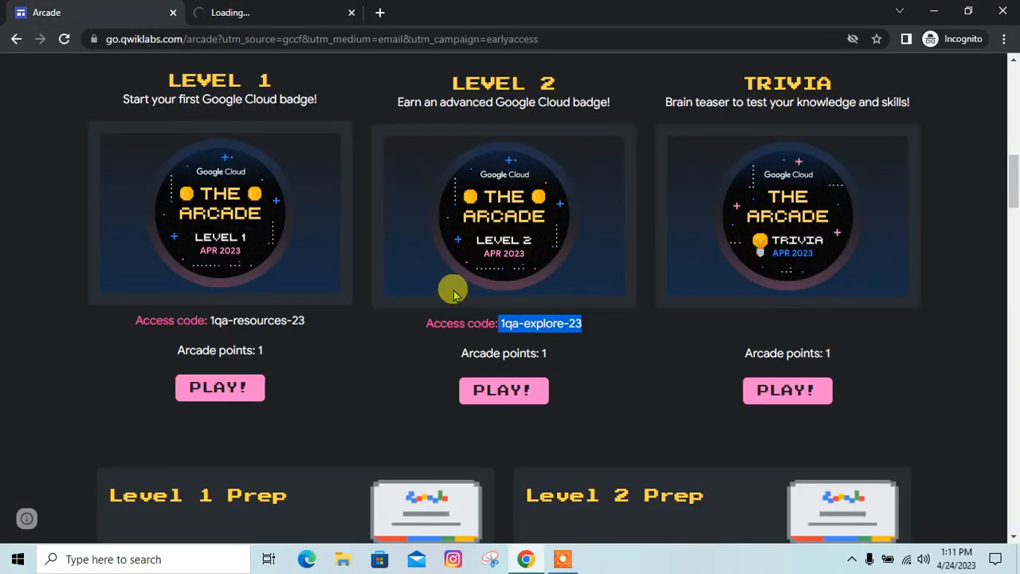
scroll(449, 287, up, 10)
click(309, 6)
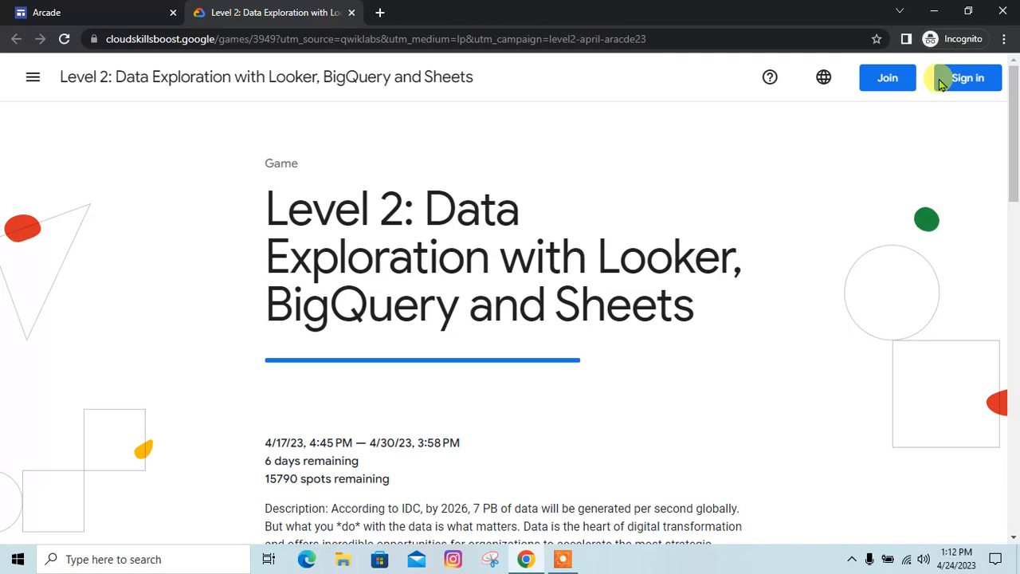
Step: Sign in from the Level 2 game page in order to join the game
scroll(426, 340, down, 4)
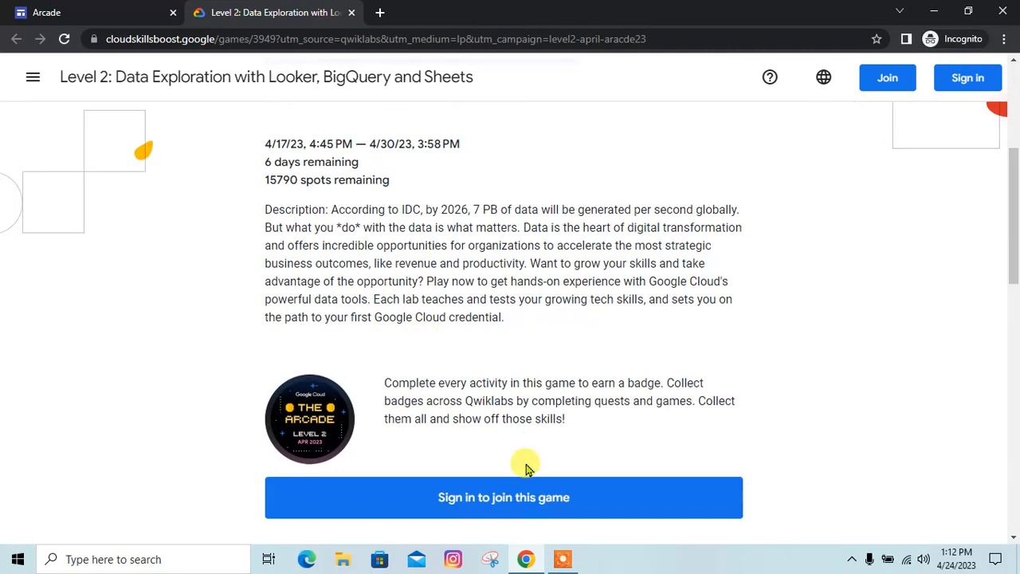
scroll(488, 446, down, 2)
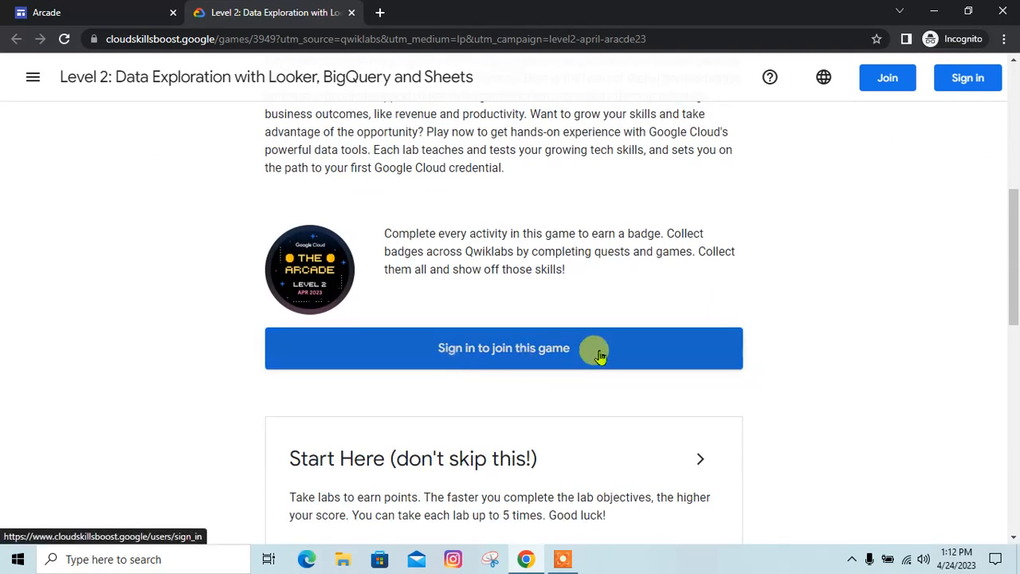
click(539, 346)
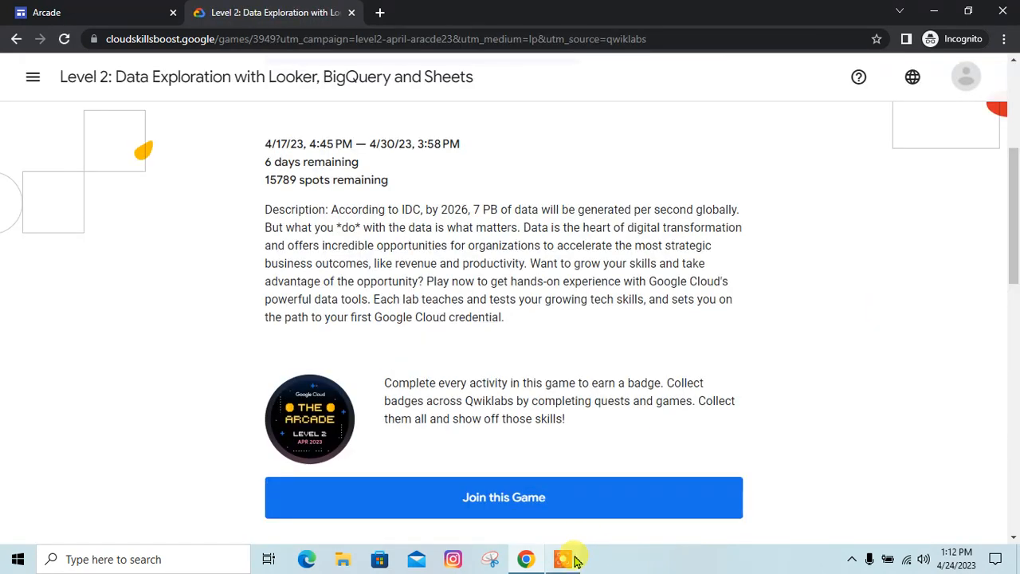
click(575, 555)
click(942, 502)
Step: Try to join the Level 2 game with the access code copied from the Arcade page
scroll(581, 364, up, 4)
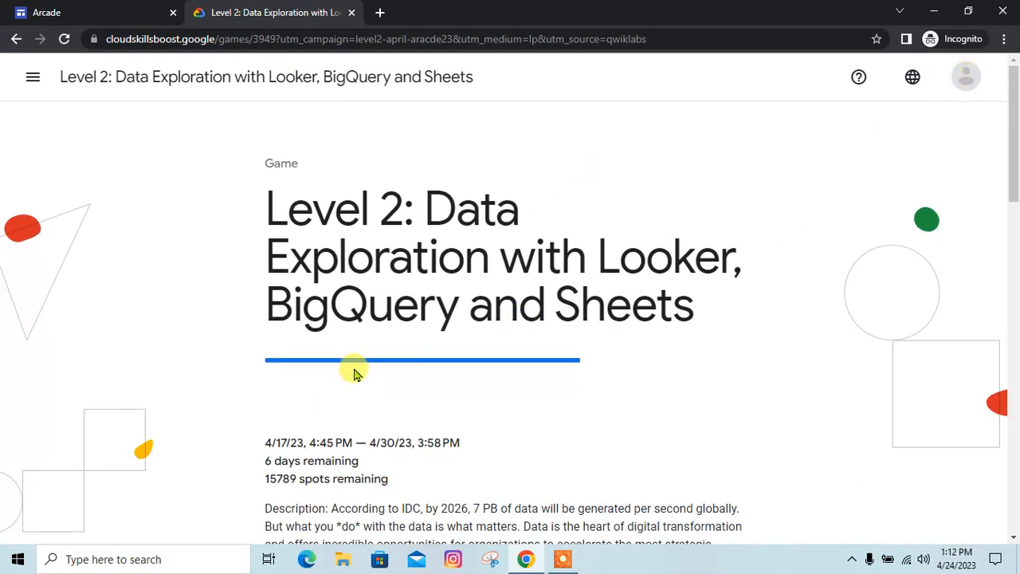
scroll(355, 371, down, 2)
scroll(355, 368, up, 2)
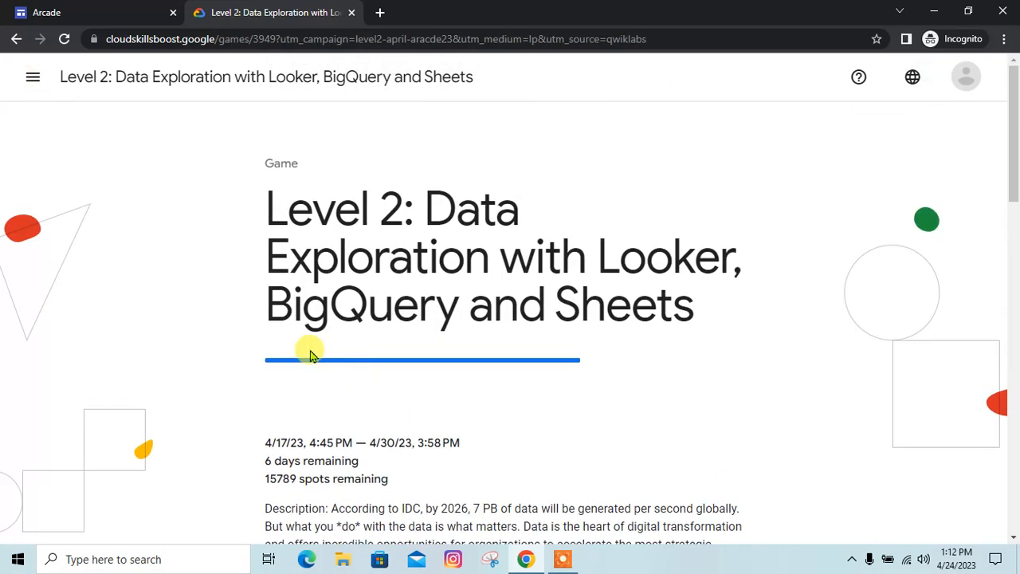
scroll(336, 331, down, 5)
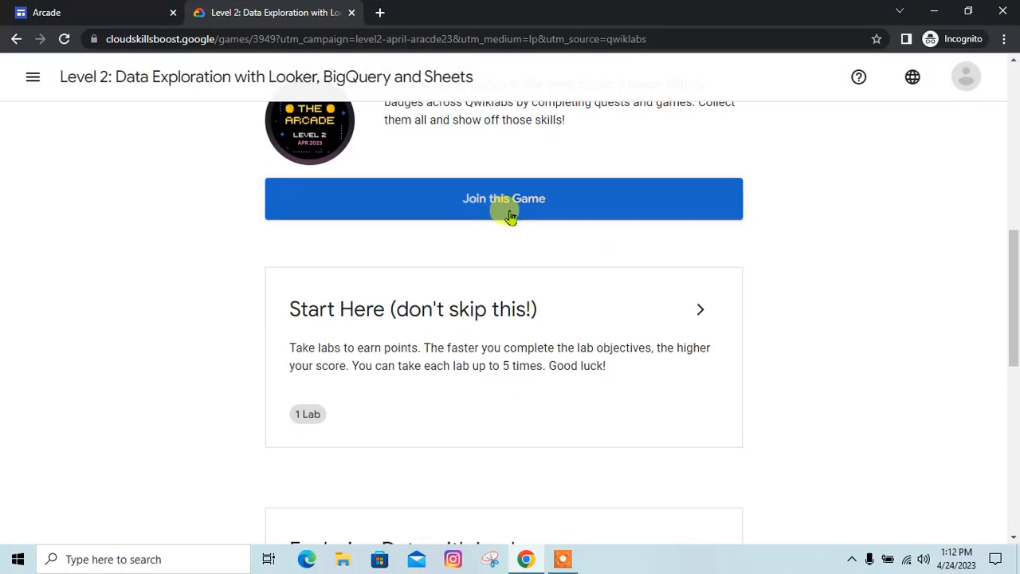
click(478, 200)
click(102, 9)
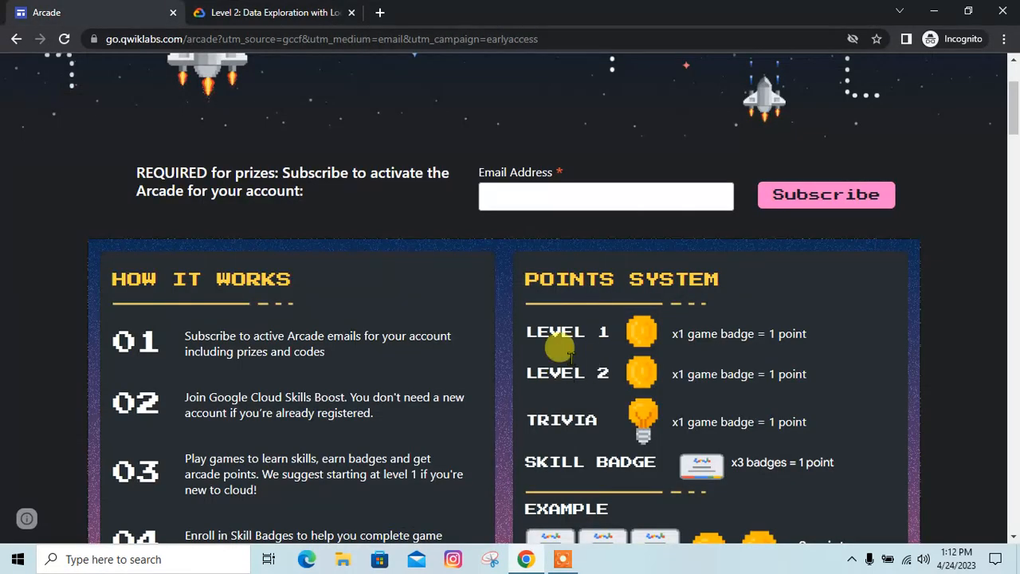
scroll(512, 432, down, 7)
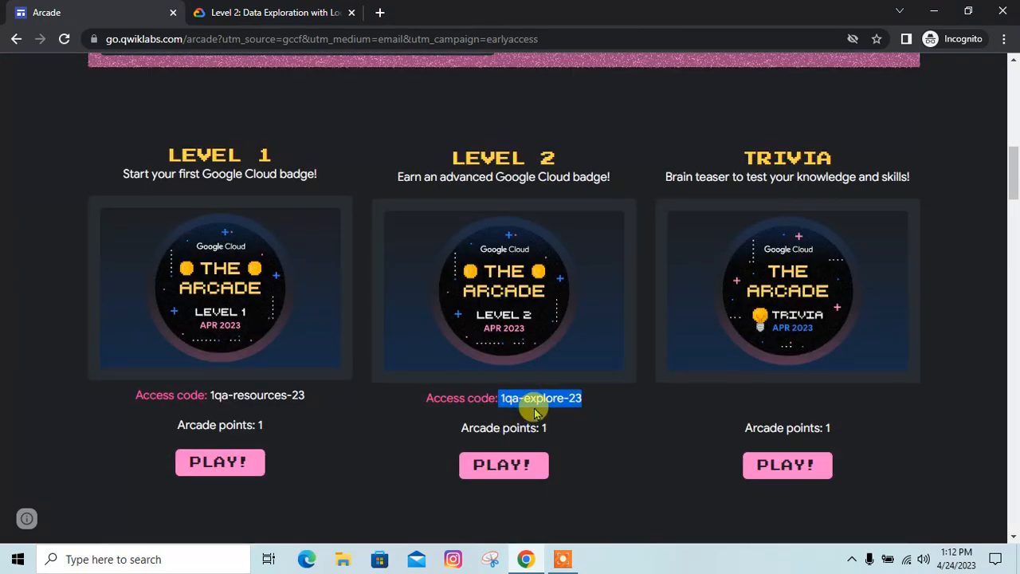
click(334, 12)
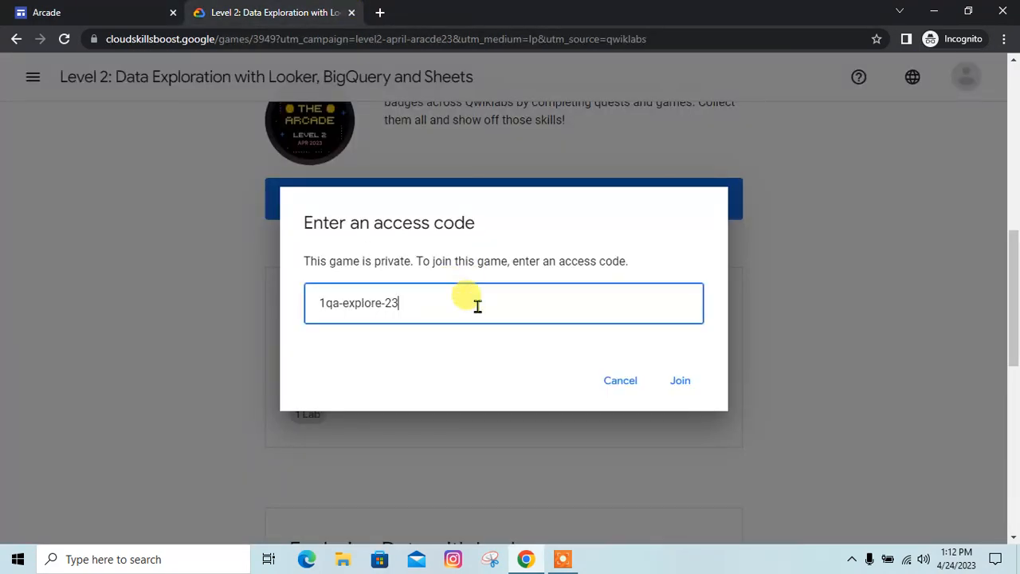
click(681, 389)
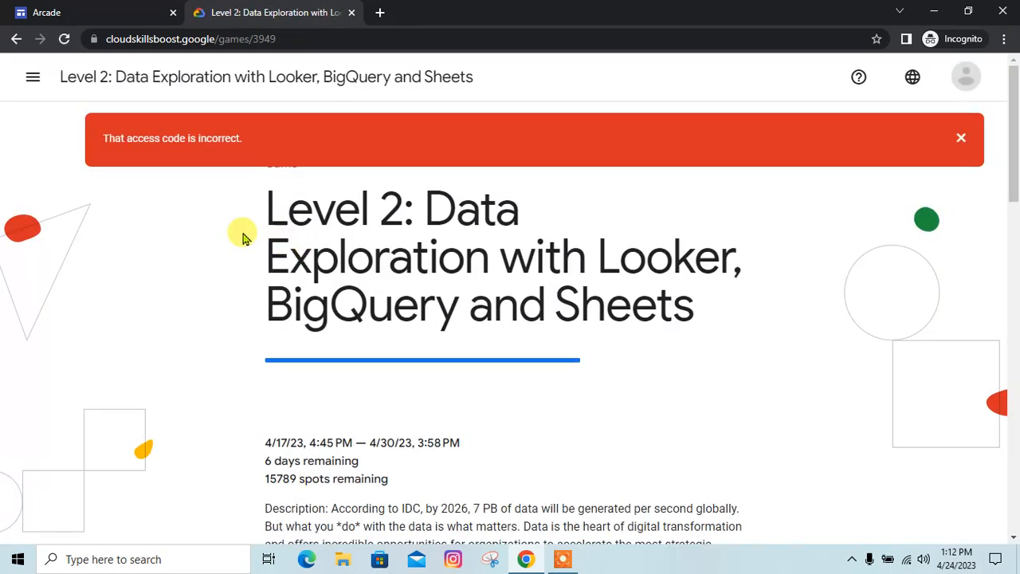
Step: Copy the Level 2 access code again from the Arcade page, enter it in the access code field and join the game
scroll(243, 237, down, 7)
click(378, 201)
click(40, 7)
click(564, 395)
drag(581, 398, 532, 398)
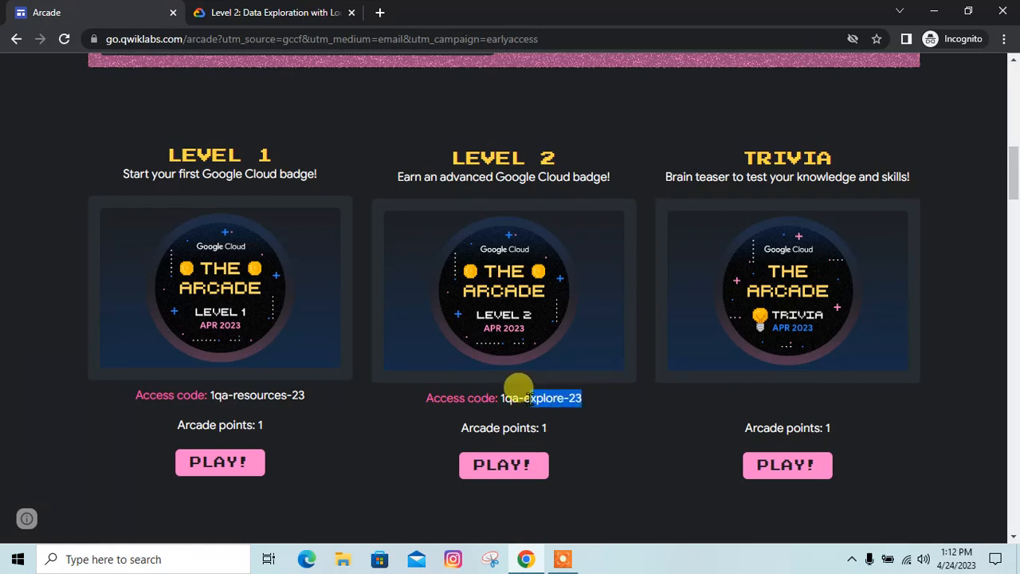
click(319, 12)
click(404, 303)
key(ctrl+v)
click(677, 380)
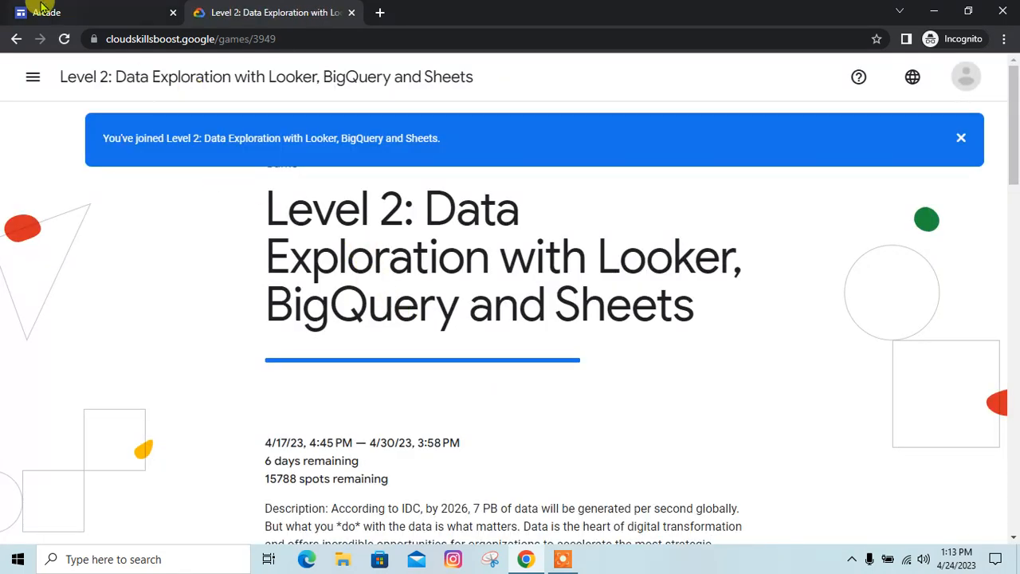
Step: Recheck the Level 2 access code on the Arcade page and dismiss the joined notification on the game page
click(44, 8)
click(488, 397)
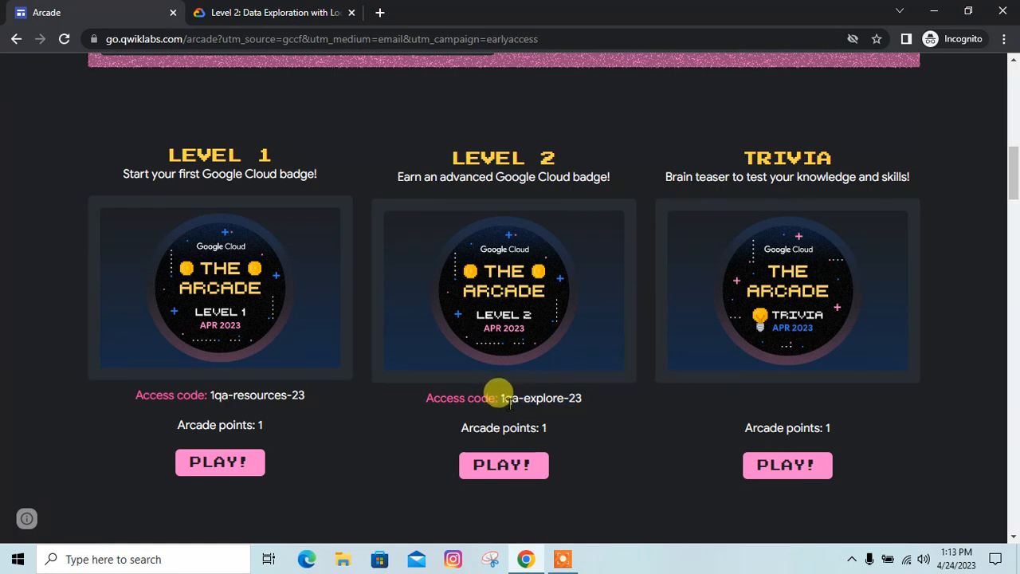
click(332, 7)
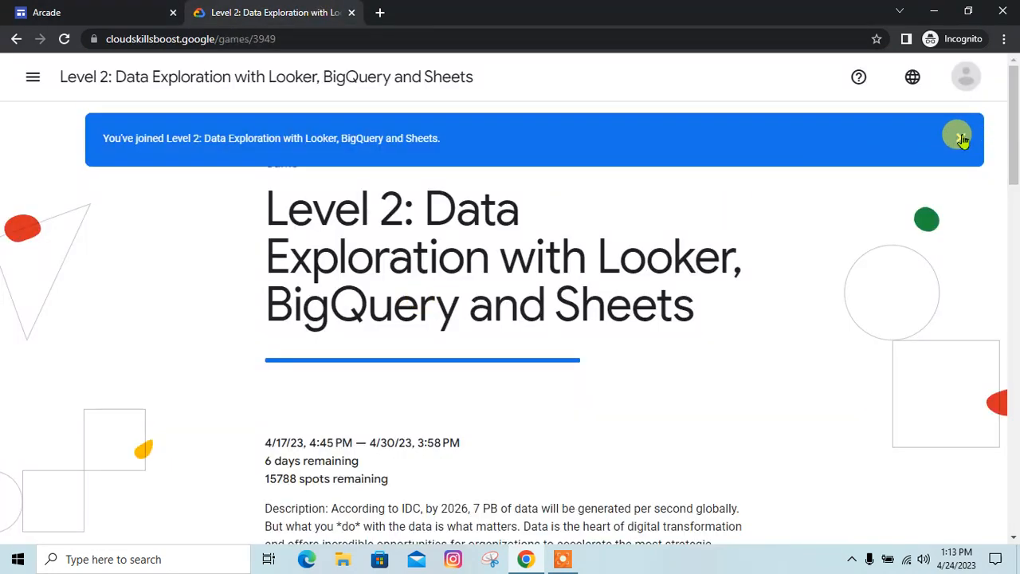
click(962, 139)
Step: Examine the Level 2 game's dates, remaining days and spots, badge description and player standings
scroll(313, 337, down, 3)
drag(260, 255, 388, 271)
click(399, 264)
drag(267, 241, 376, 239)
click(423, 298)
scroll(423, 332, down, 3)
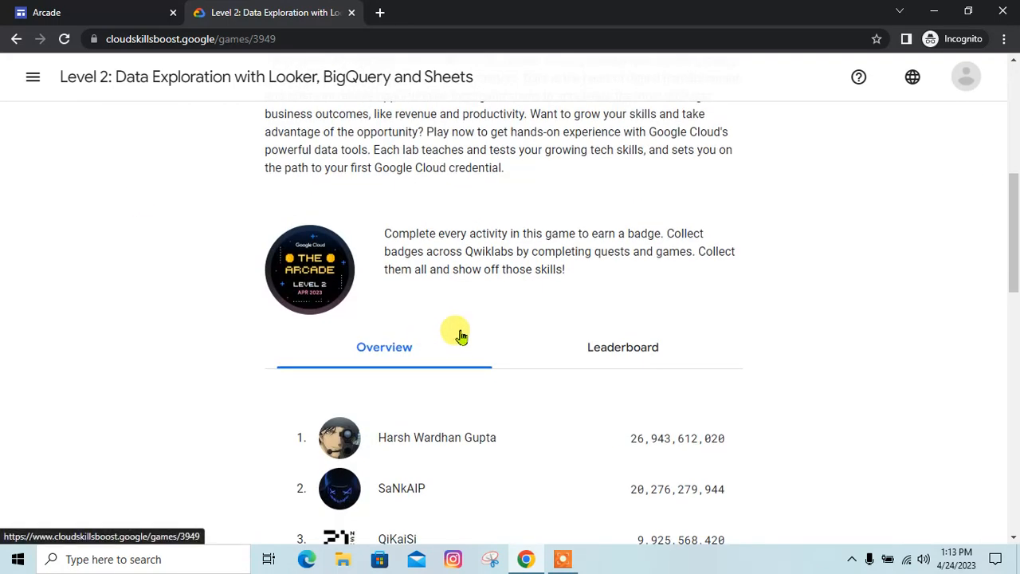
scroll(503, 303, down, 4)
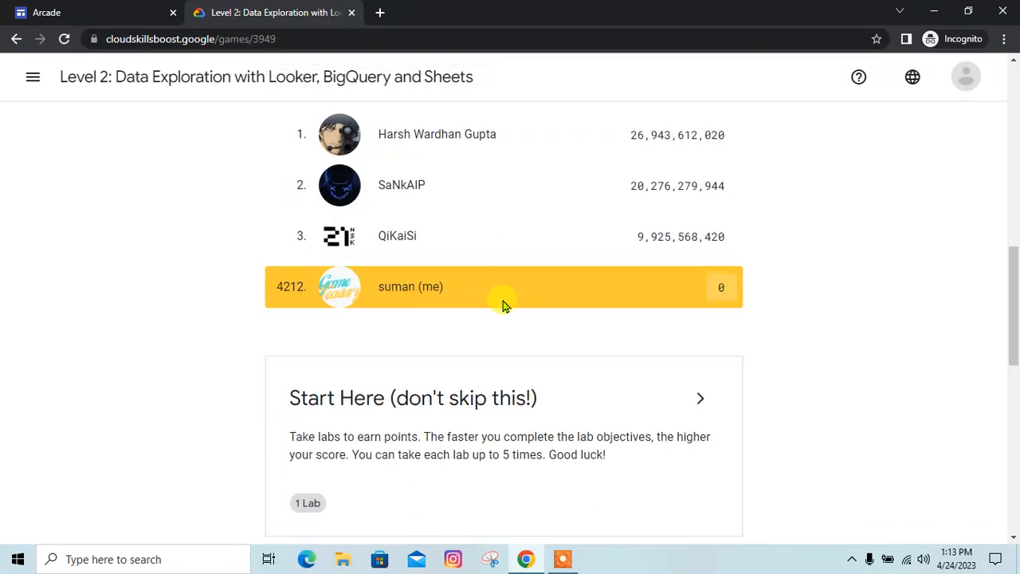
Step: Expand the "Start Here (don't skip this!)" section, open its 15-minute lab and start the lab
scroll(503, 302, down, 2)
click(702, 255)
scroll(515, 332, down, 2)
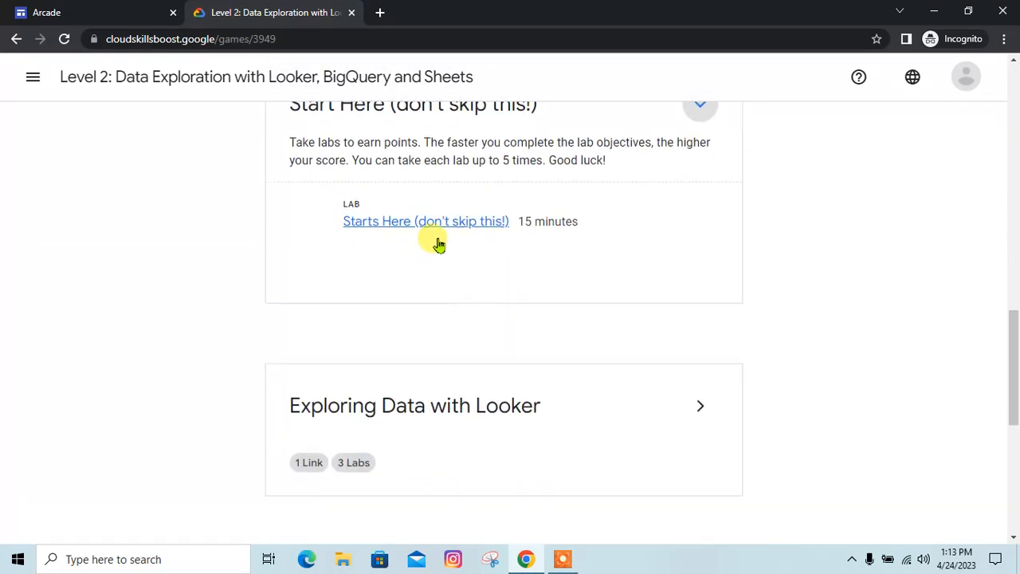
click(428, 232)
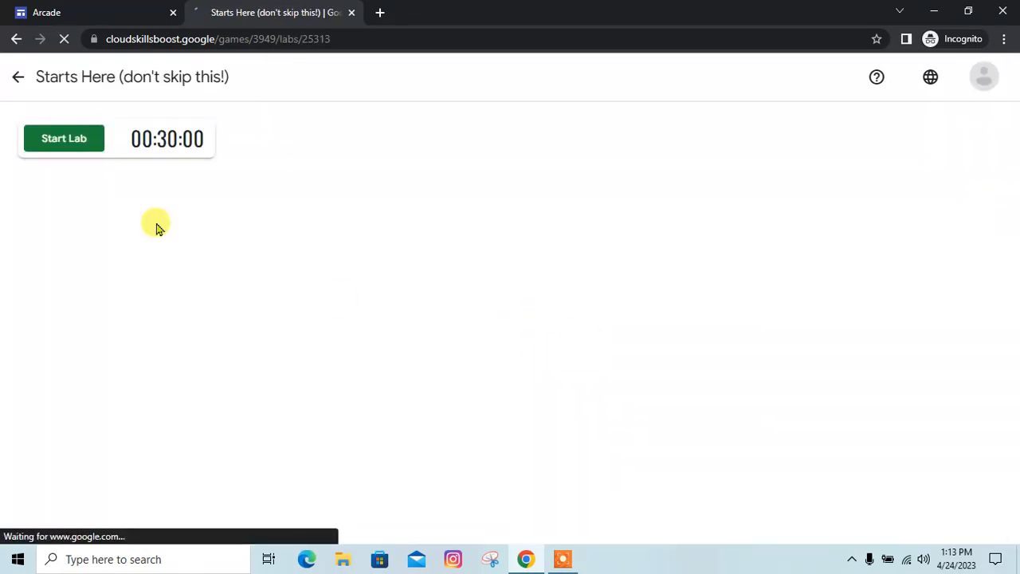
click(60, 144)
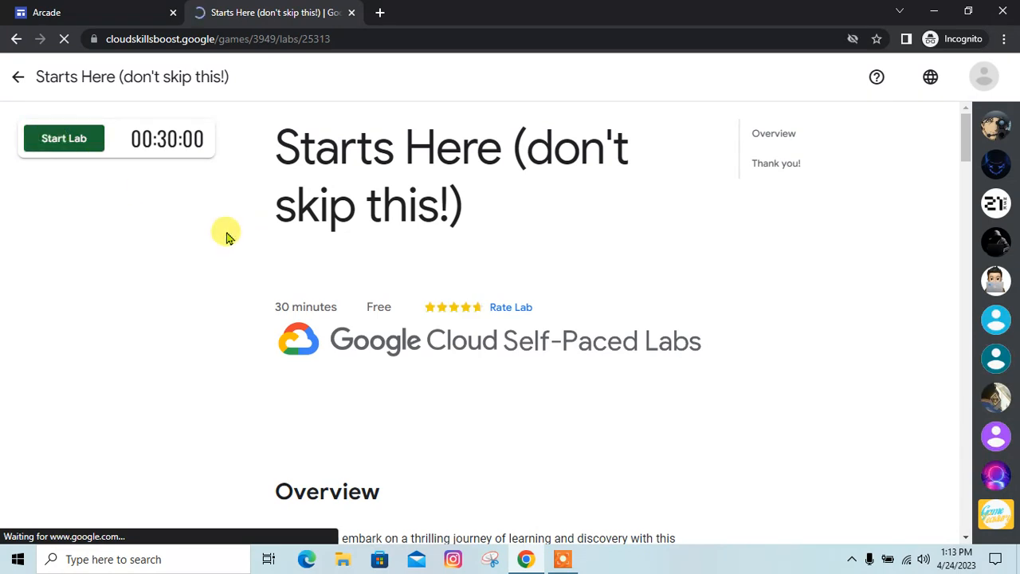
Step: Begin the robot check, select the squares around the bicycle and its rider, and continue to the following challenge
click(88, 190)
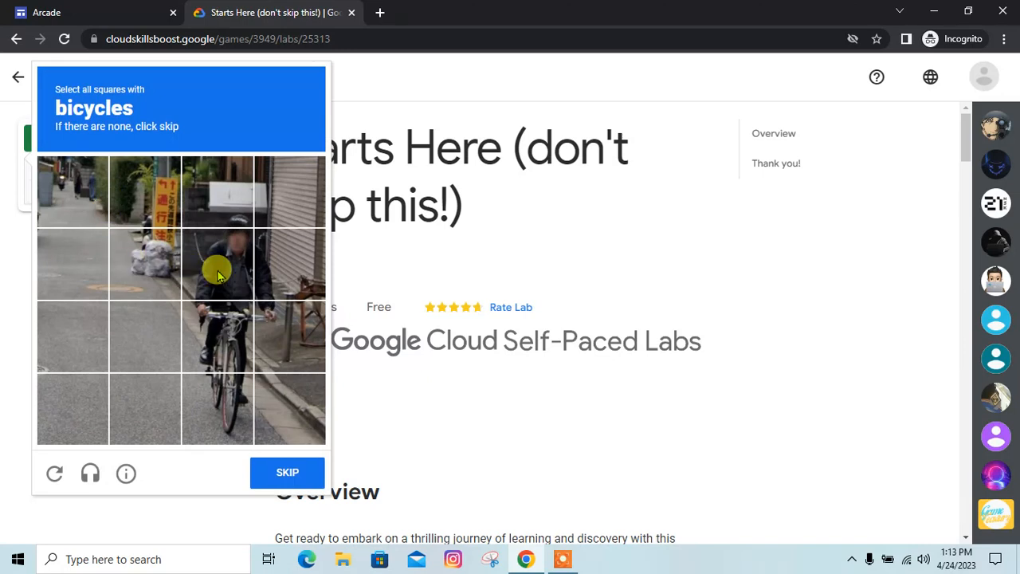
click(217, 273)
click(287, 267)
click(223, 330)
click(287, 335)
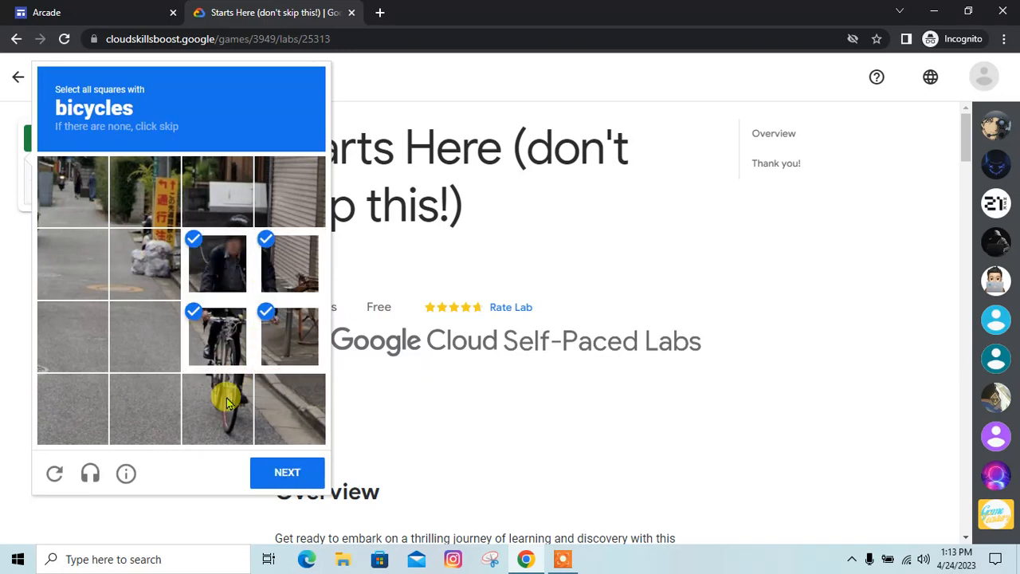
click(271, 469)
Step: Select the squares containing the traffic lights in the robot check and verify the selection
click(176, 225)
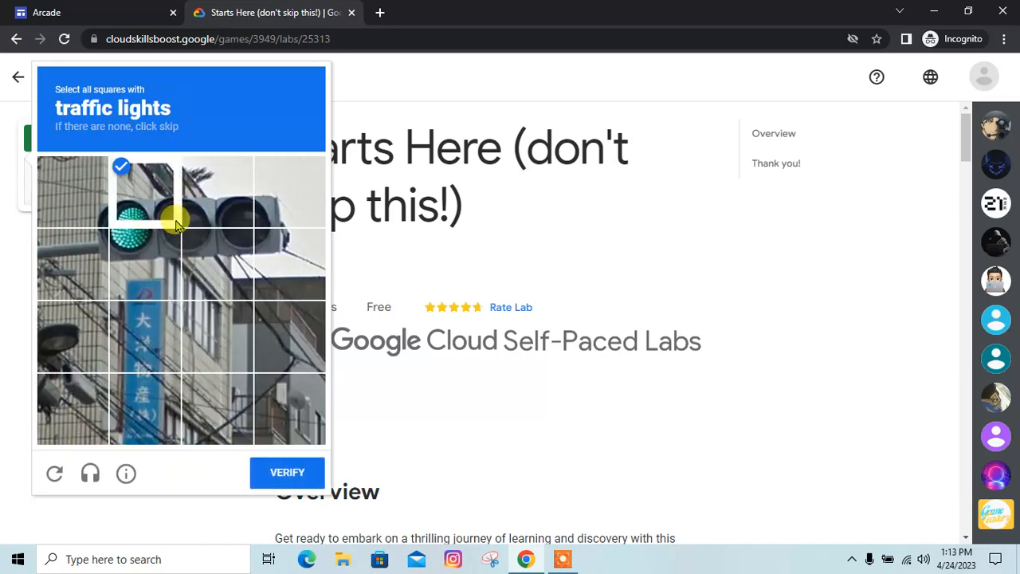
click(219, 195)
click(298, 204)
click(291, 263)
click(212, 255)
click(151, 258)
click(276, 478)
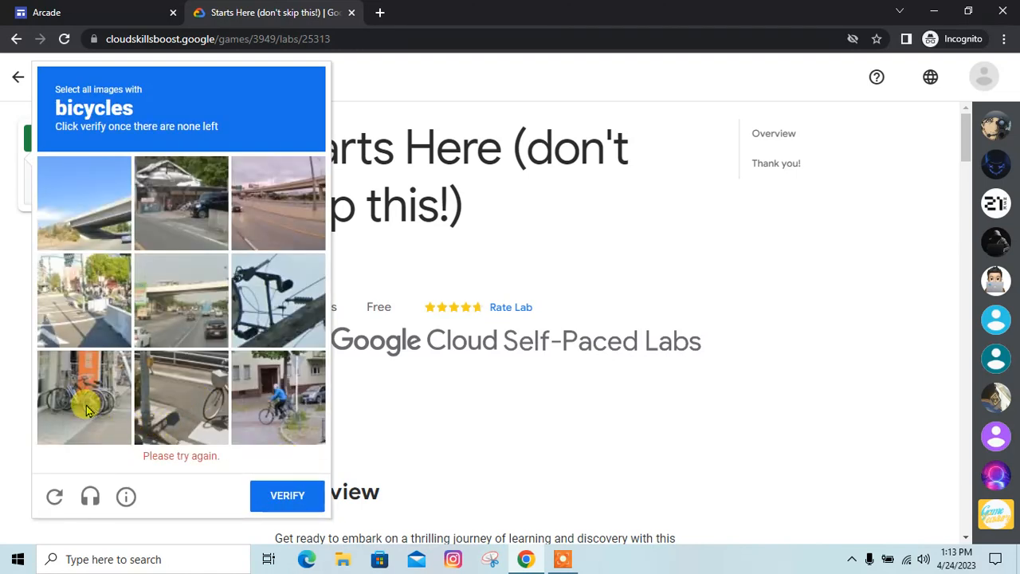
Step: Select the three images showing bicycles in the nine-image robot check
click(87, 408)
click(182, 397)
click(279, 397)
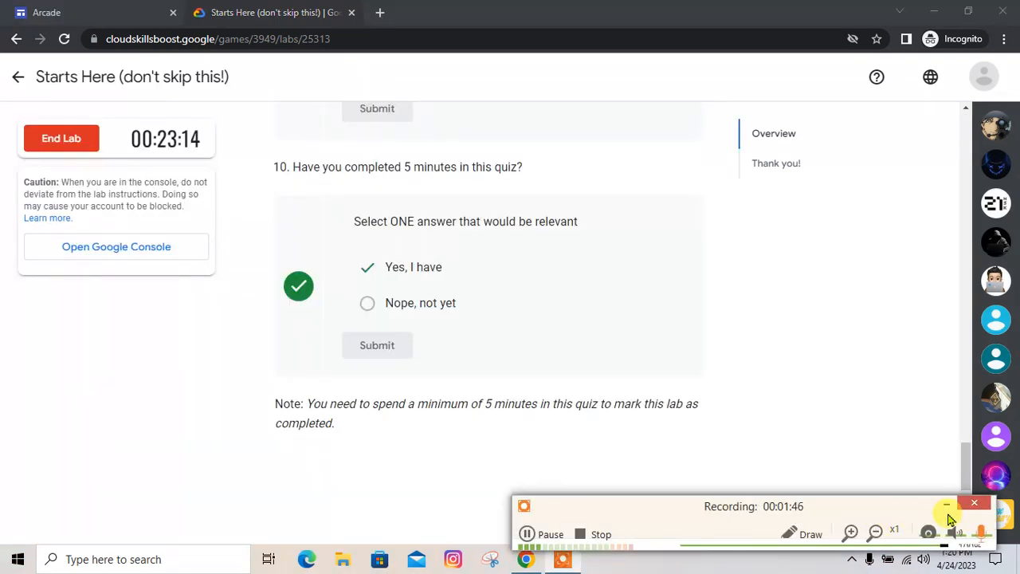
Step: End the "Starts Here (don't skip this!)" lab after the quiz and confirm ending it
click(946, 510)
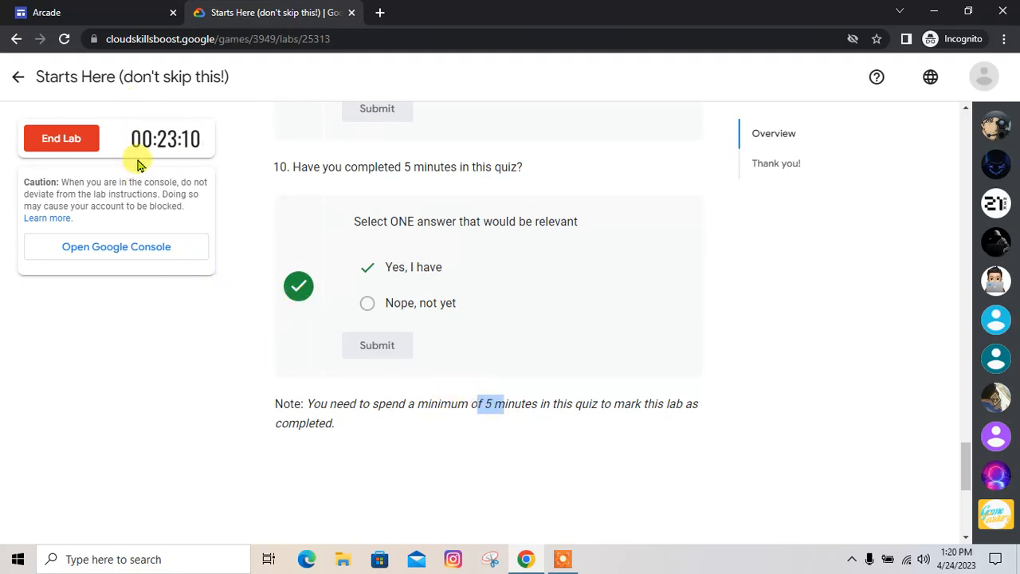
click(67, 141)
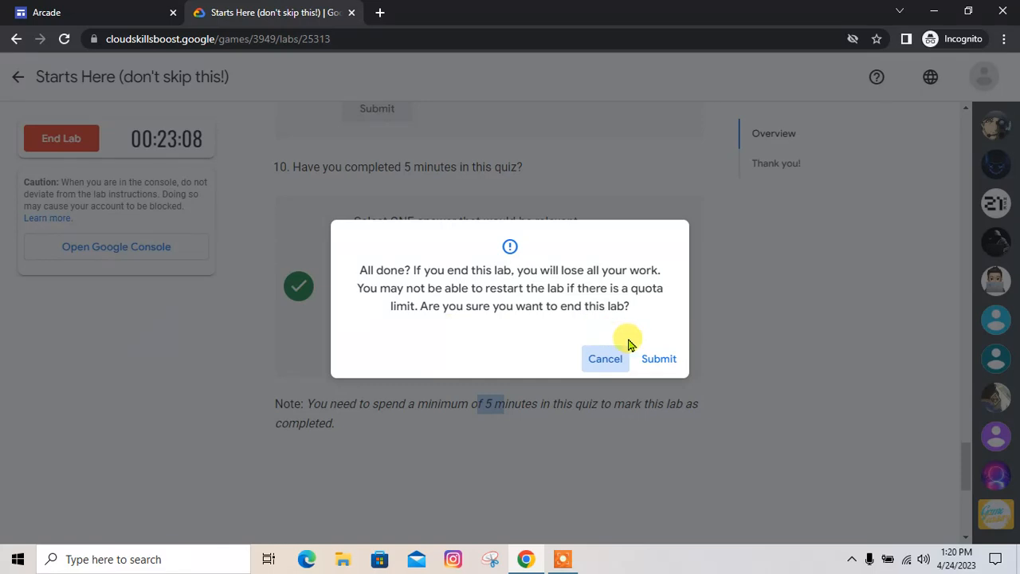
click(658, 359)
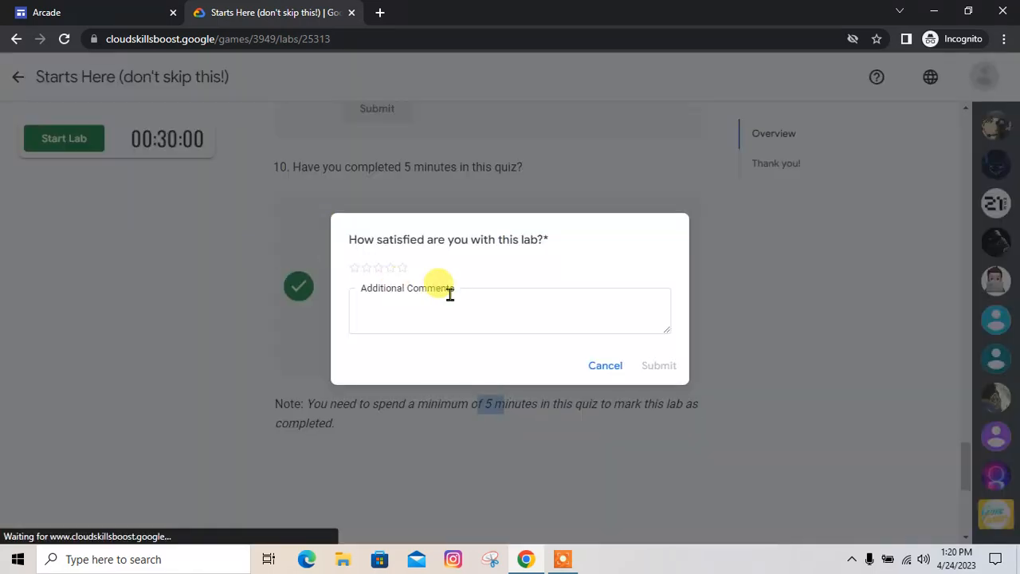
Step: Submit a five-star satisfaction rating for the lab and return to the Level 2 game page
click(403, 269)
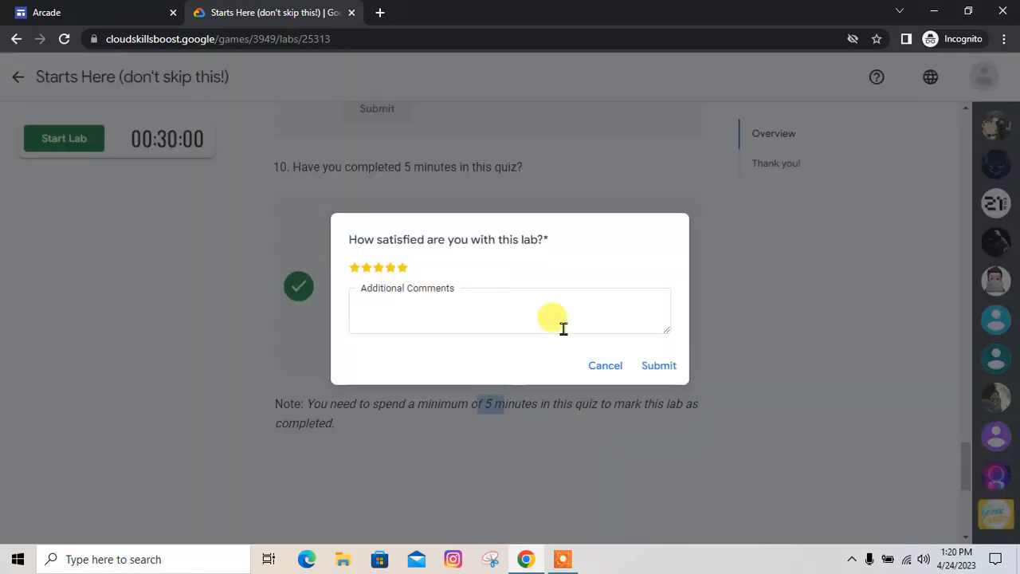
click(660, 365)
click(18, 77)
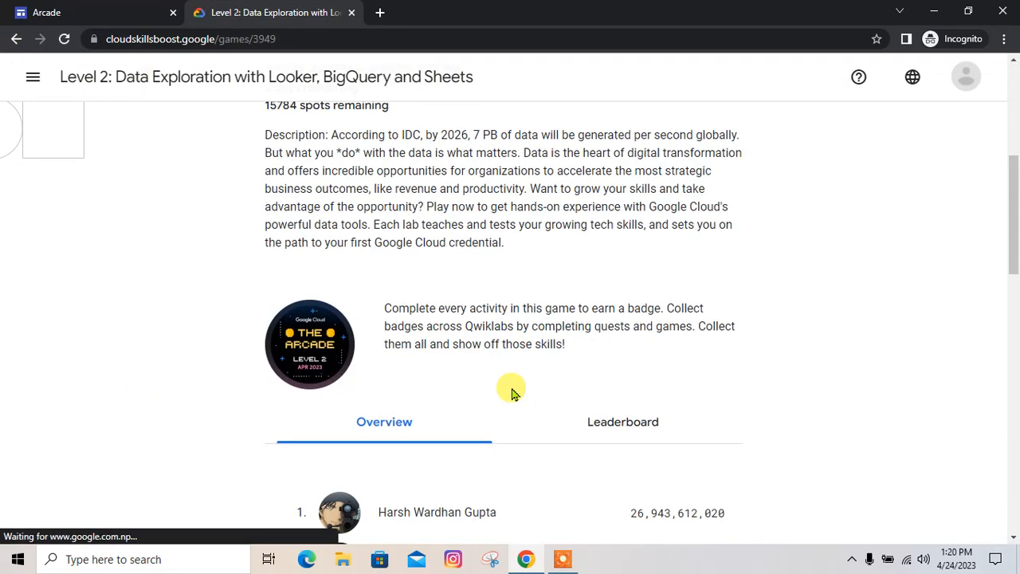
Step: Expand the Exploring Data with Looker section and open the "Creating a Looker Modeled Query and Working with Quick Start" lab
scroll(550, 350, down, 3)
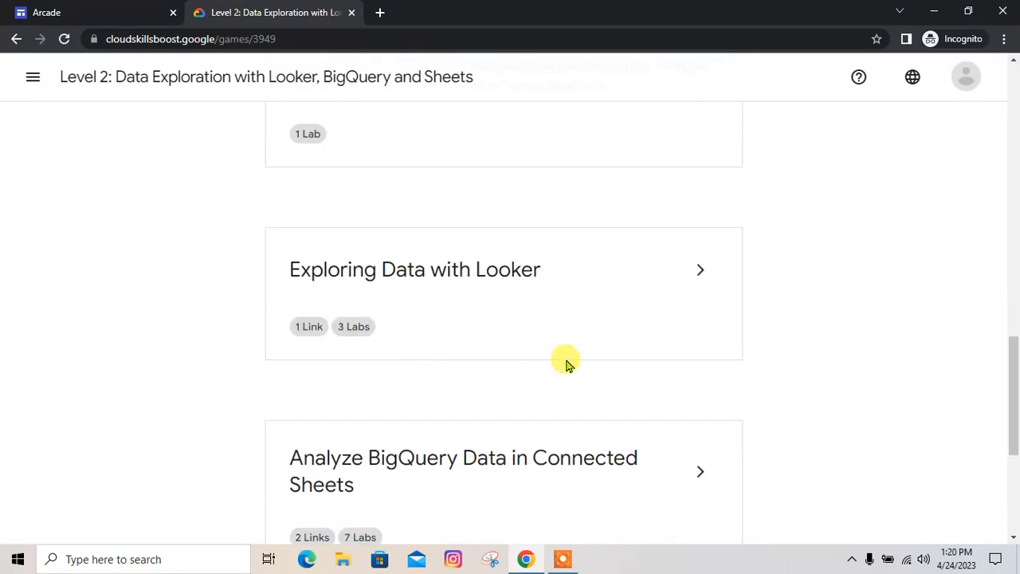
click(700, 271)
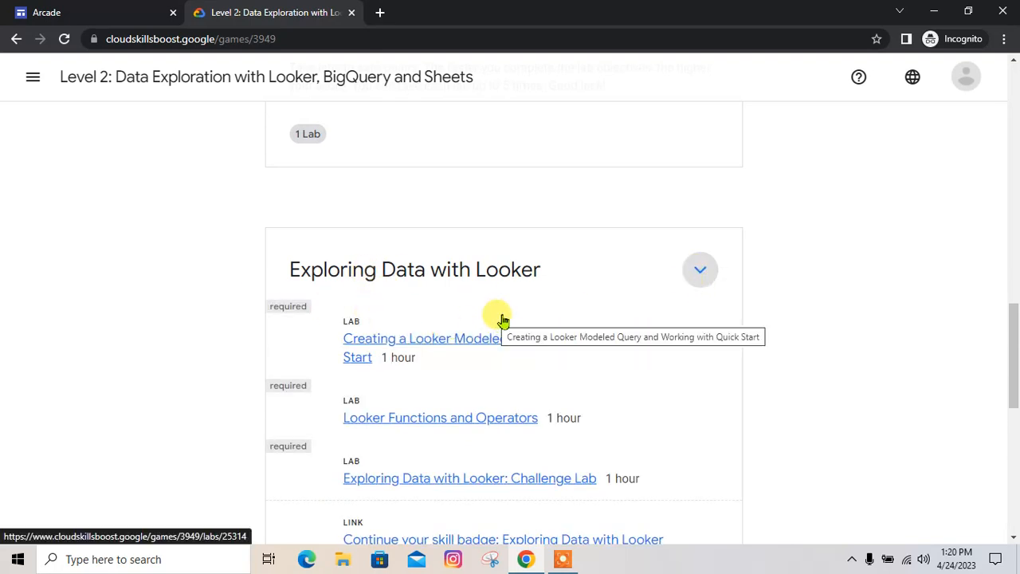
scroll(504, 321, down, 1)
click(495, 271)
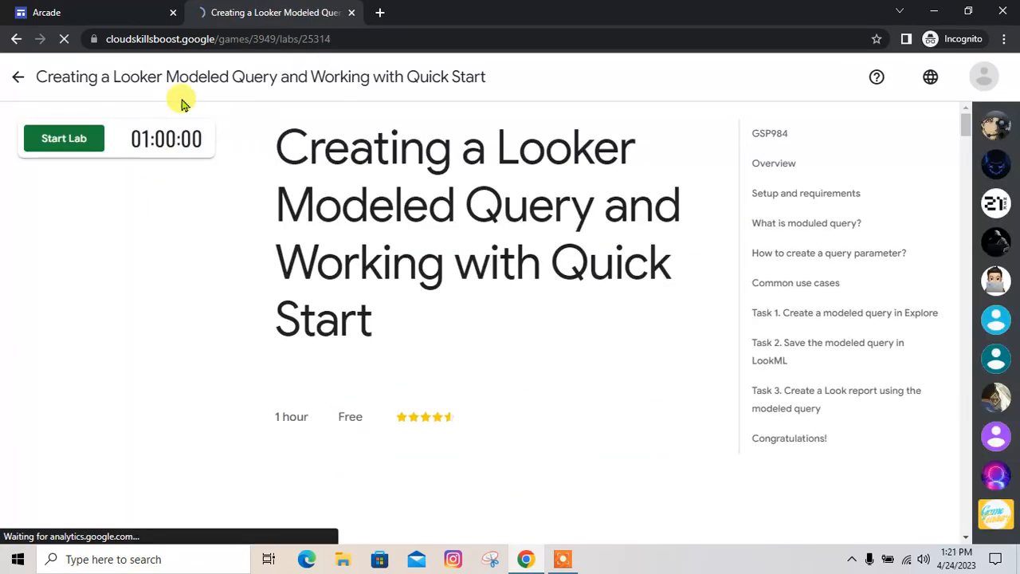
Step: Close the Arcade page and start the Looker modeled query lab, passing the robot check
click(173, 13)
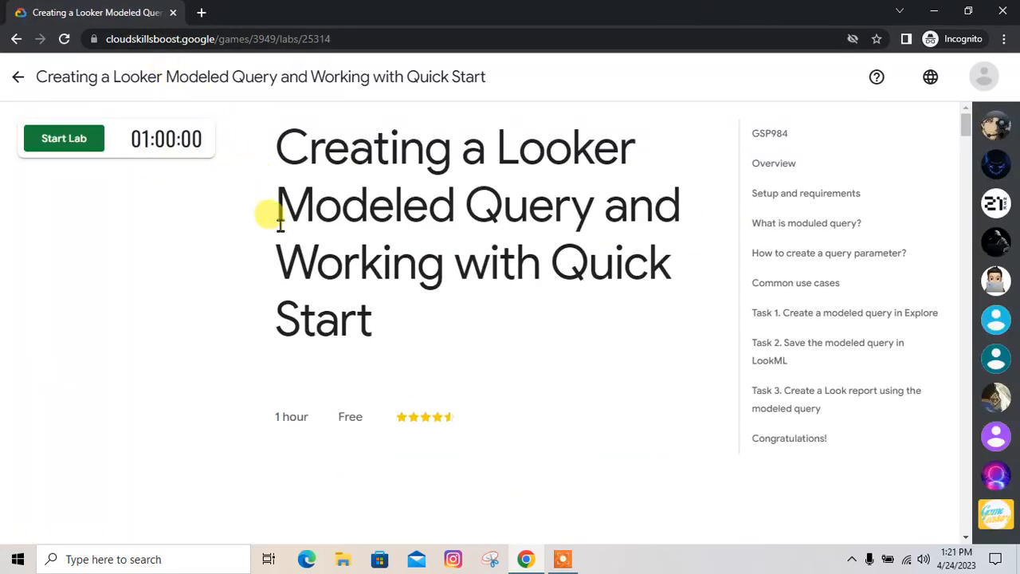
click(85, 142)
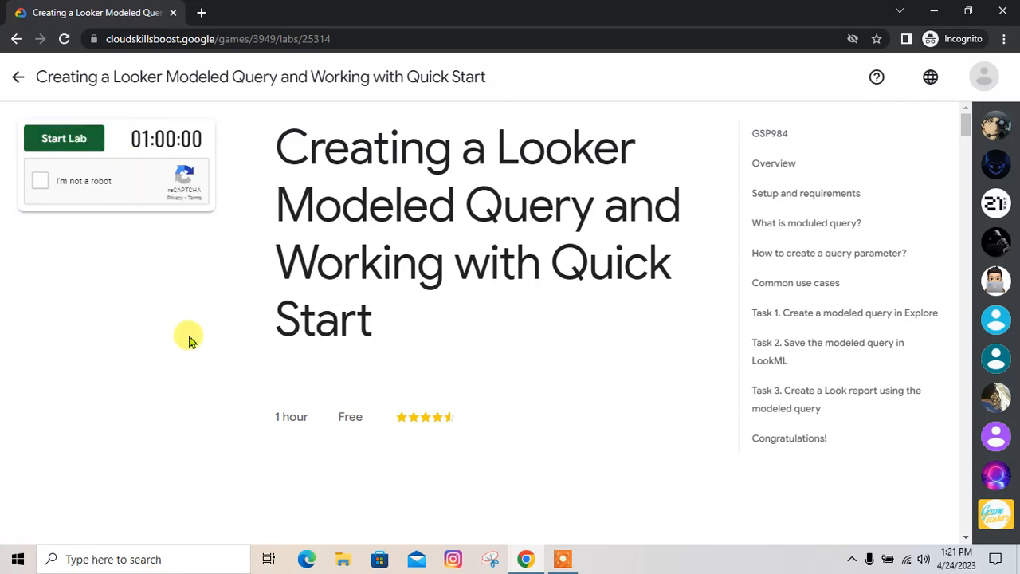
click(57, 188)
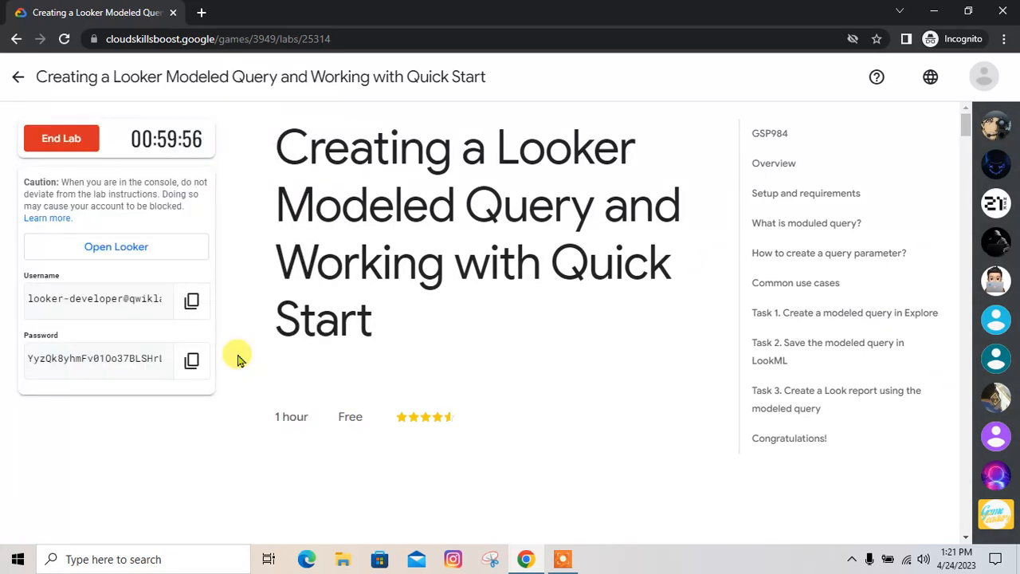
click(560, 559)
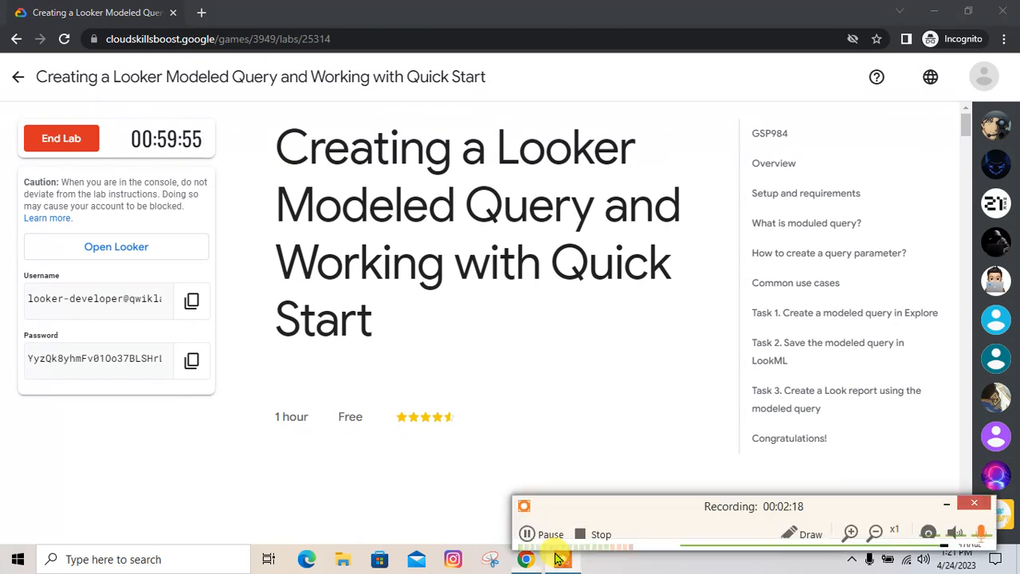
click(948, 507)
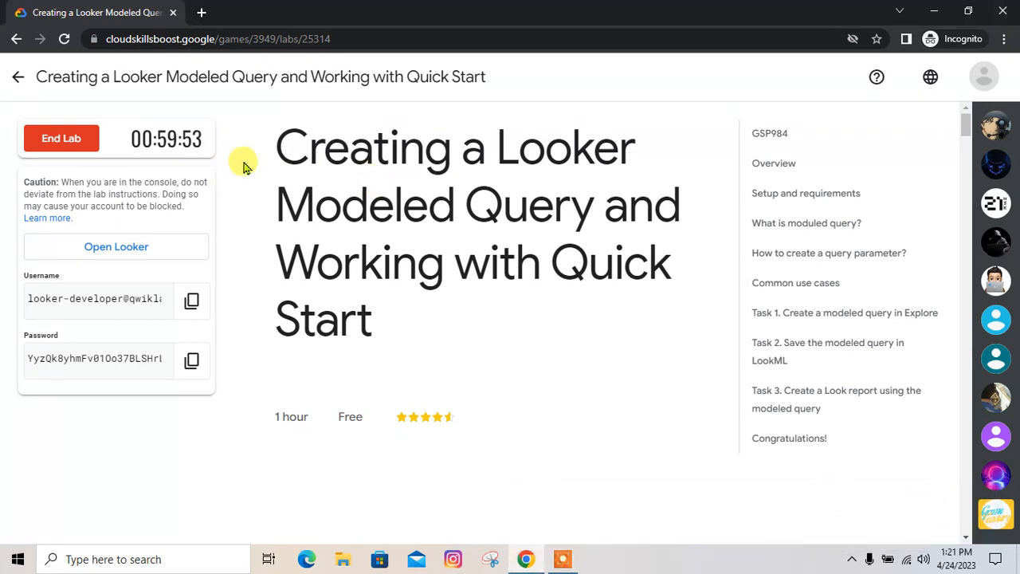
Step: Open Looker from the lab and paste the lab username into the login form's Email field
click(132, 244)
click(125, 10)
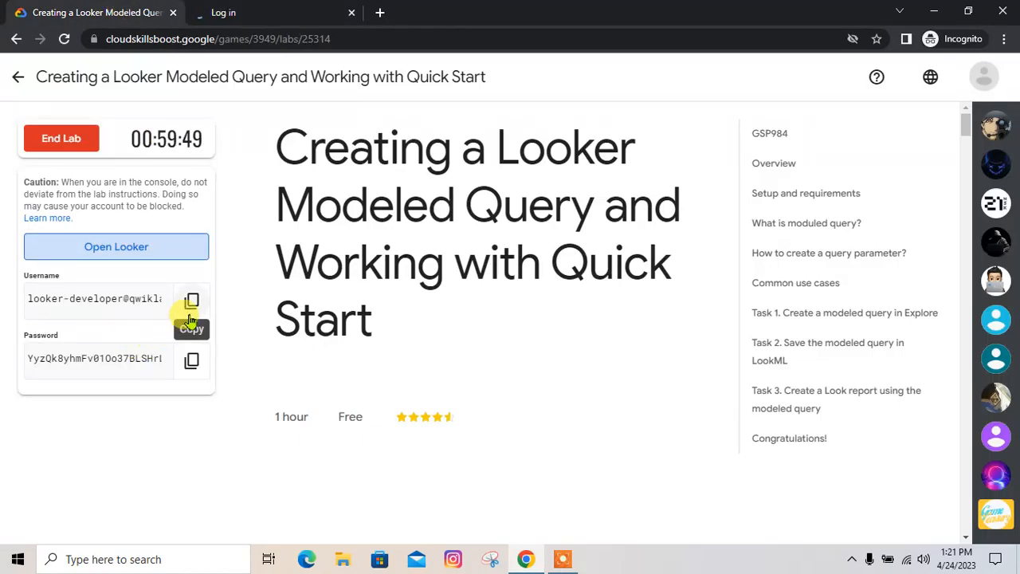
click(303, 7)
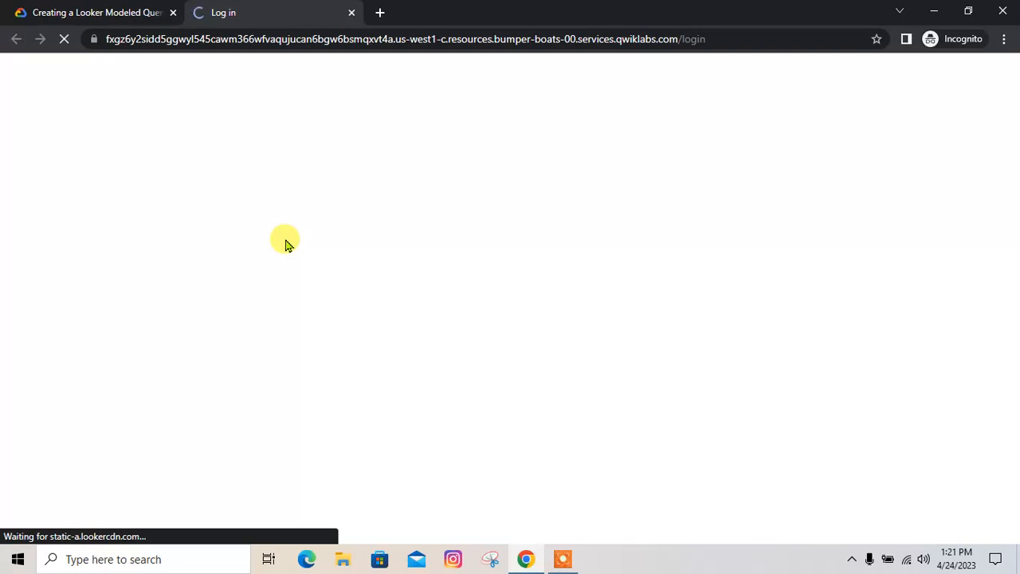
key(ctrl+v)
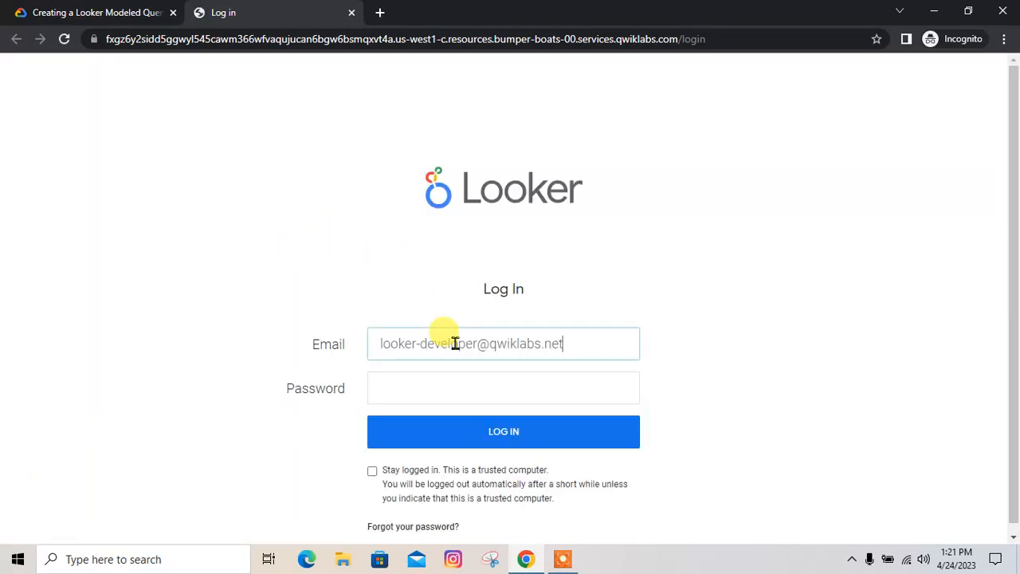
Step: Copy the lab password into the login form's Password field and log in to Looker
click(127, 12)
click(191, 360)
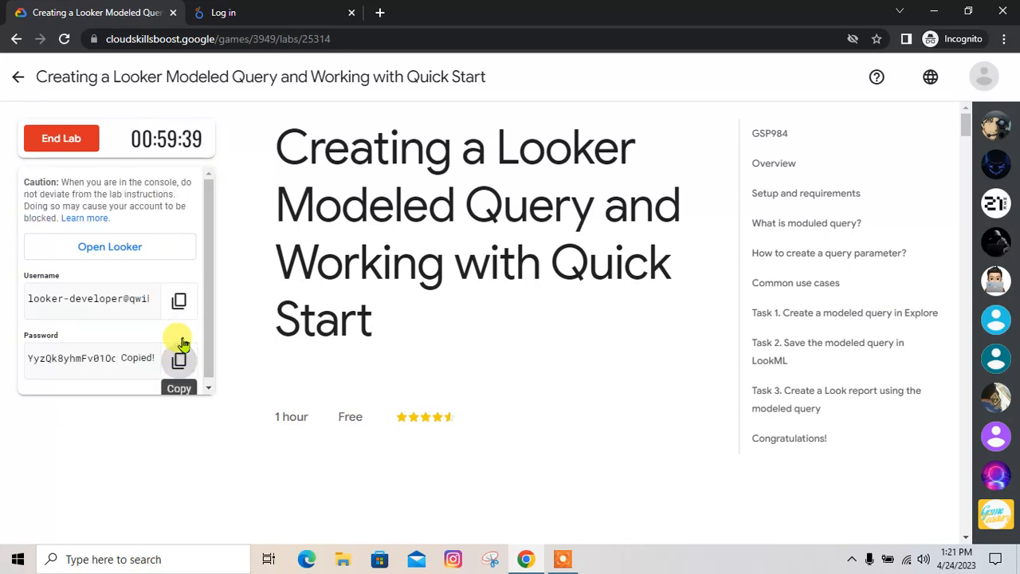
click(296, 13)
click(428, 391)
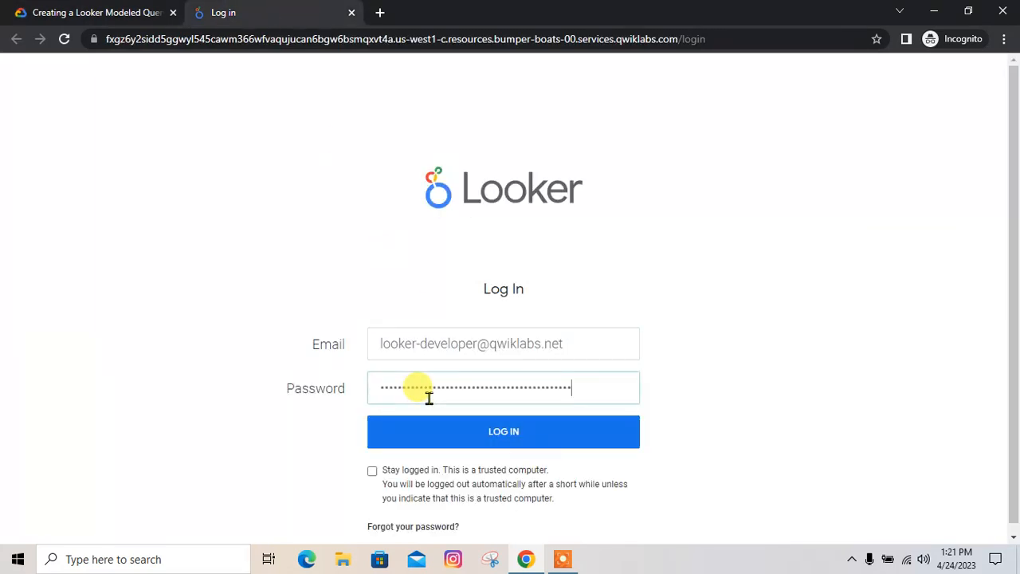
click(455, 432)
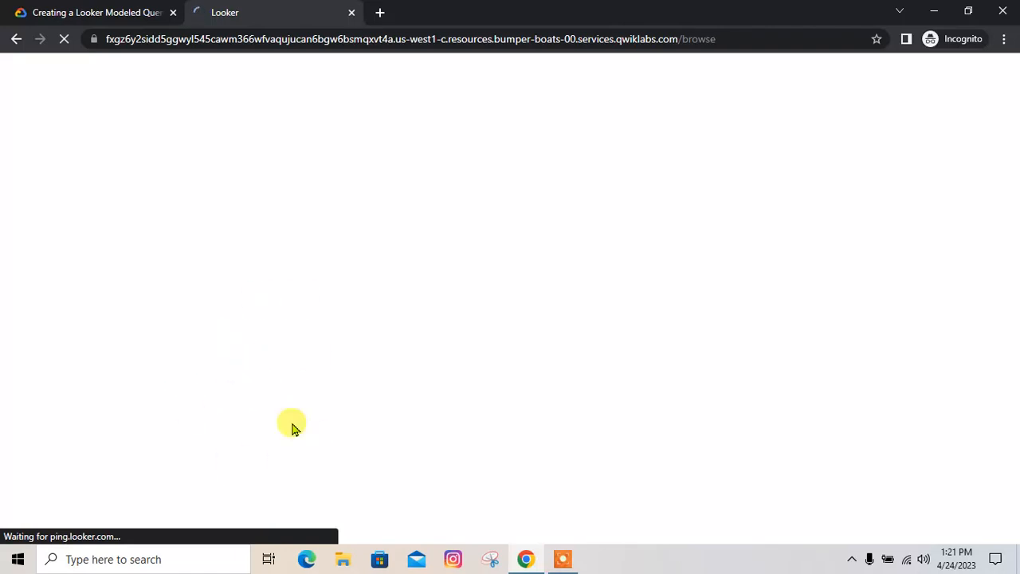
Step: Read through the lab instructions, from setup to the steps of Task 1, Create a modeled query in Explore
key(ctrl+shift+Tab)
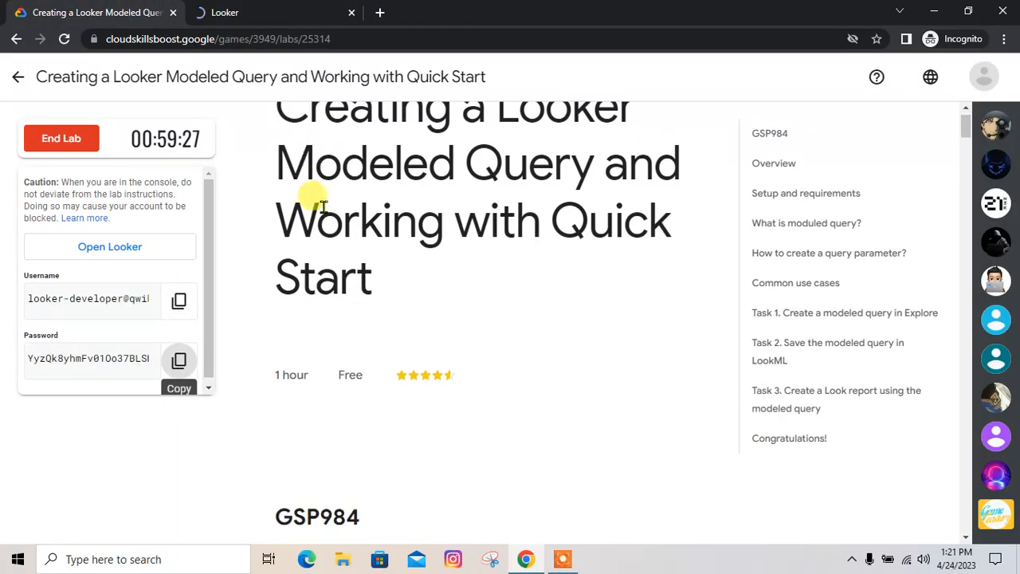
scroll(324, 206, down, 15)
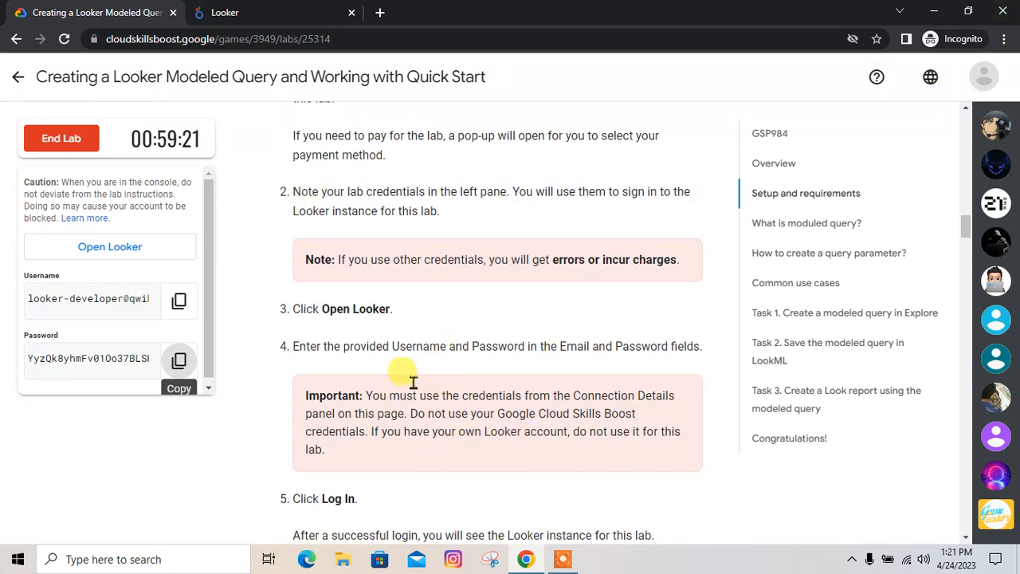
scroll(443, 345, down, 3)
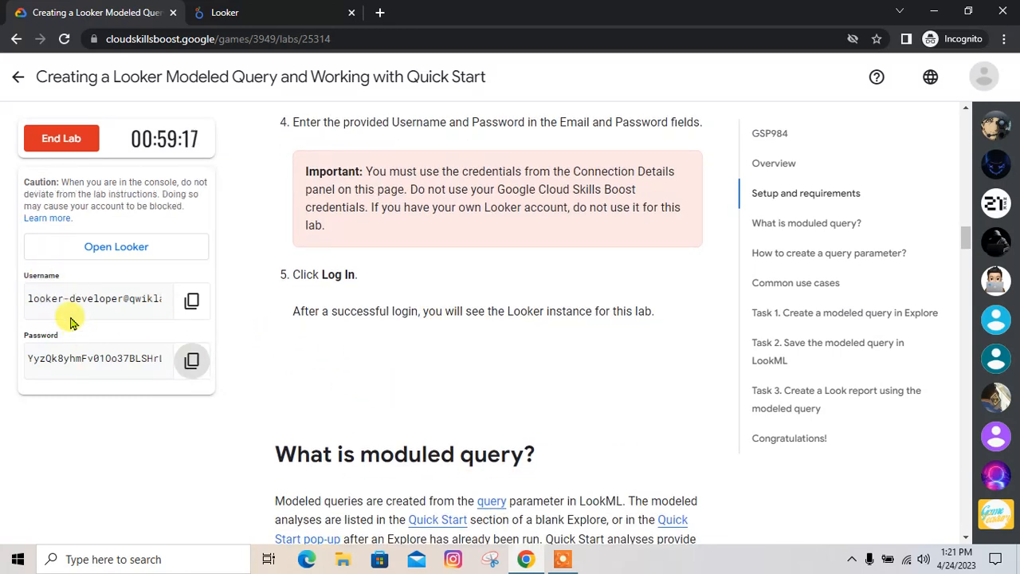
click(214, 9)
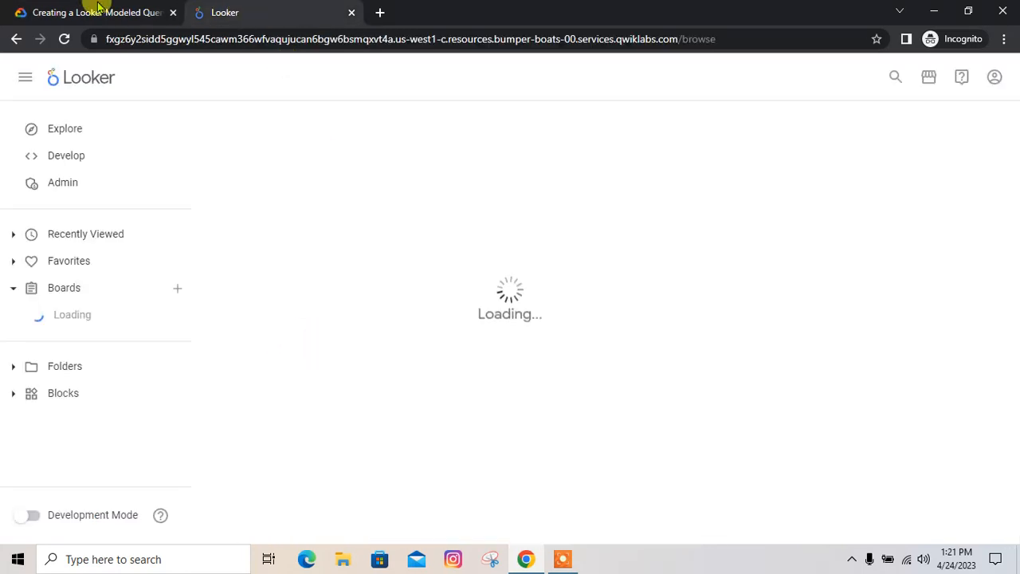
click(68, 11)
scroll(436, 379, down, 3)
scroll(437, 379, up, 1)
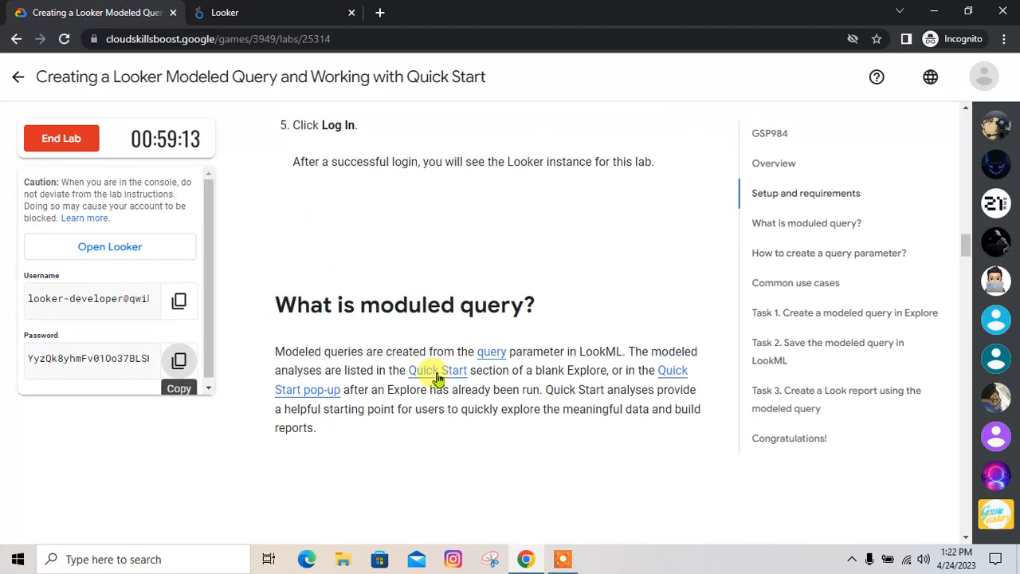
scroll(437, 379, down, 5)
scroll(437, 378, down, 1)
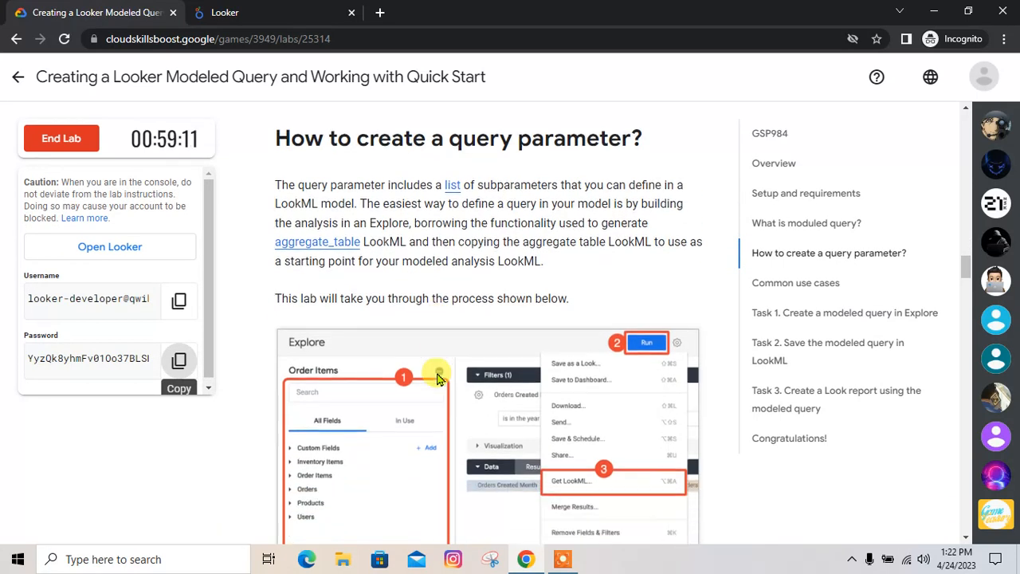
scroll(437, 372, down, 2)
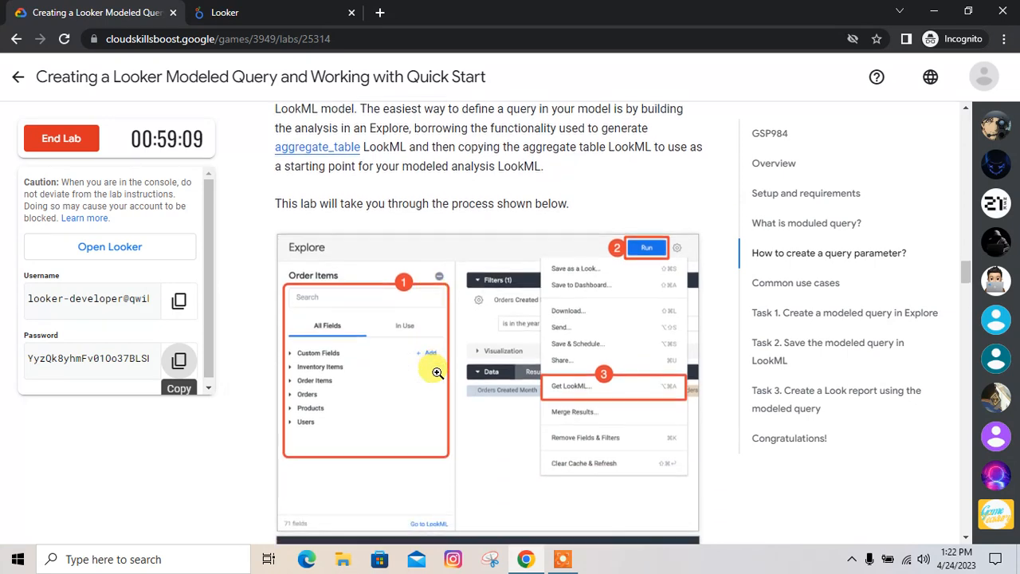
scroll(437, 372, down, 12)
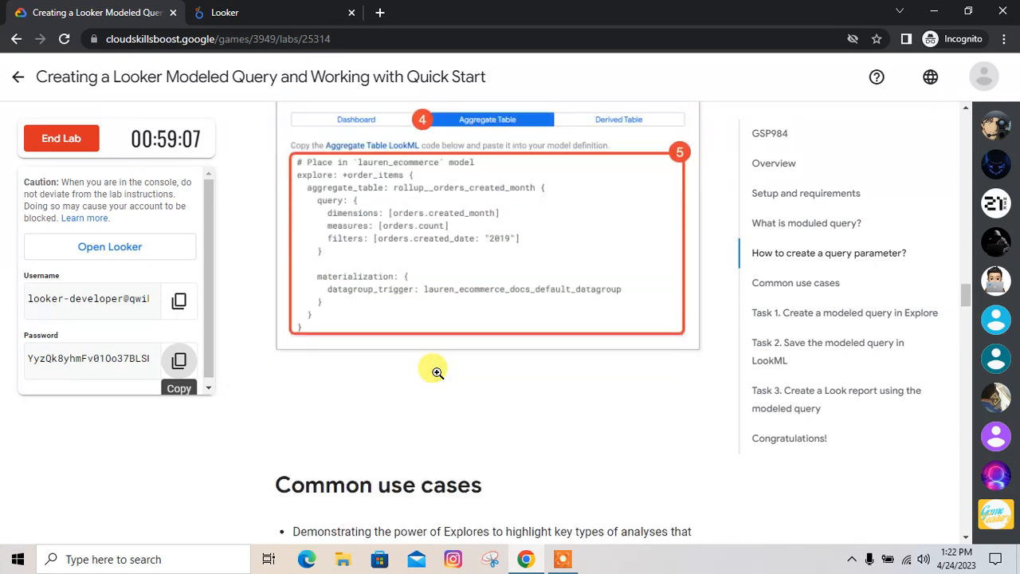
scroll(436, 372, down, 4)
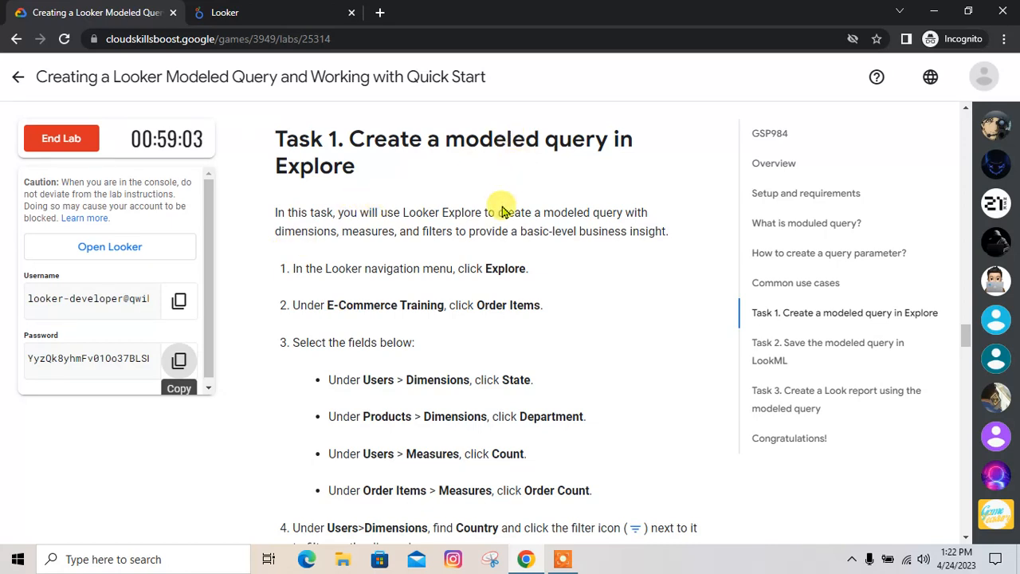
scroll(417, 326, down, 6)
click(417, 325)
scroll(416, 335, up, 4)
scroll(417, 335, up, 2)
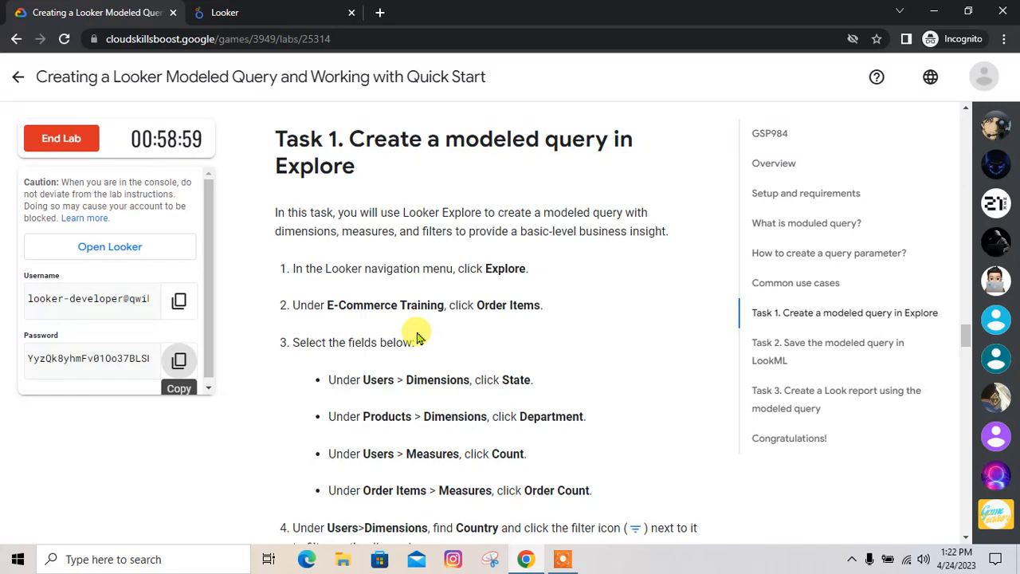
Step: Dismiss the welcome banner on the Looker home page and open the Order Items Explore under E-Commerce Training
click(274, 9)
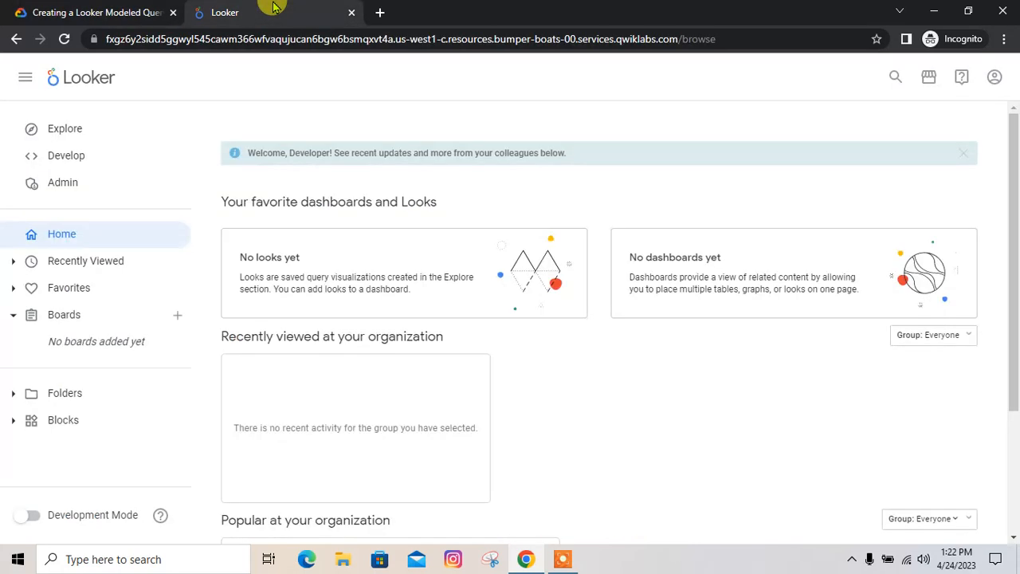
click(964, 153)
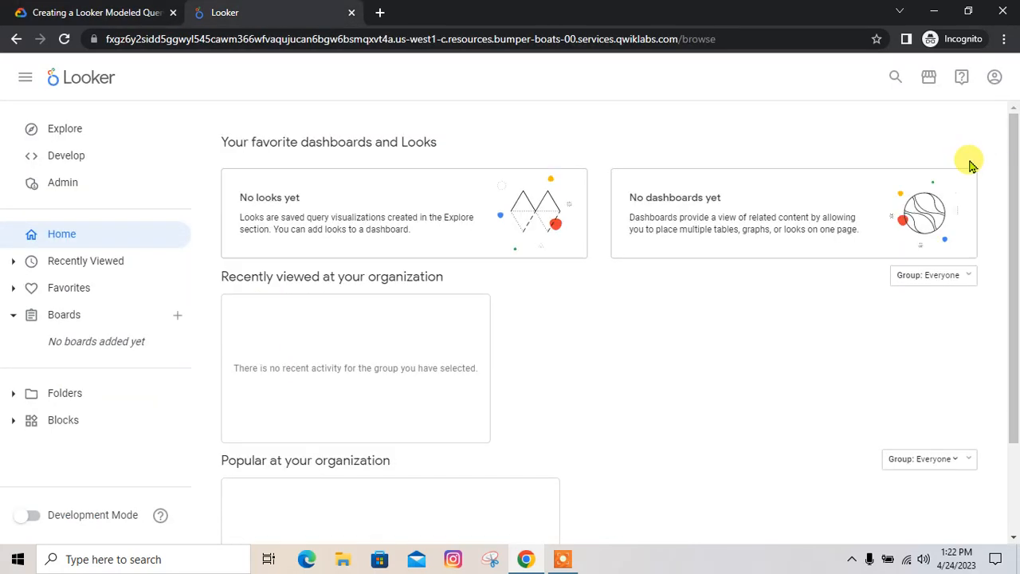
click(98, 10)
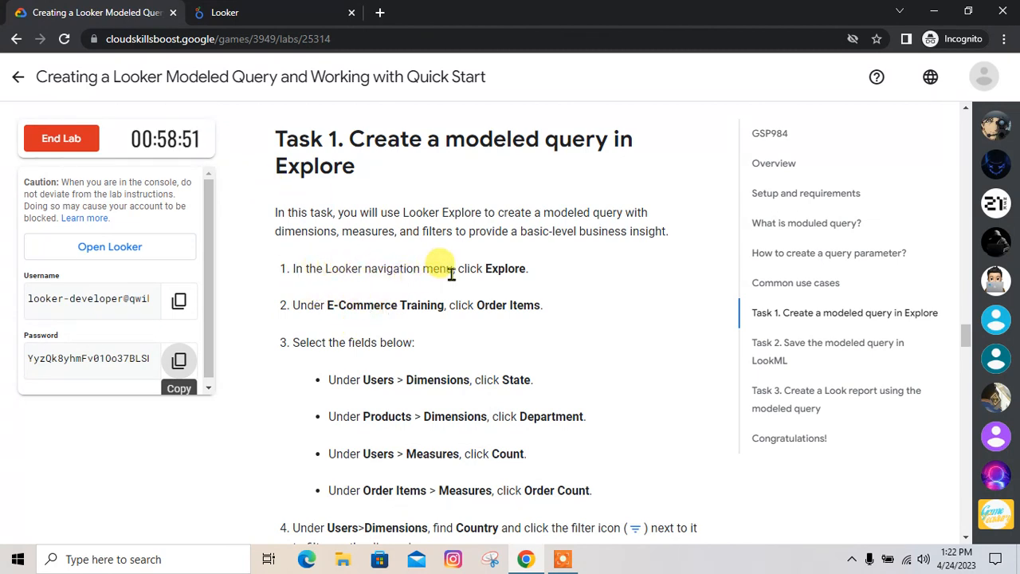
click(231, 9)
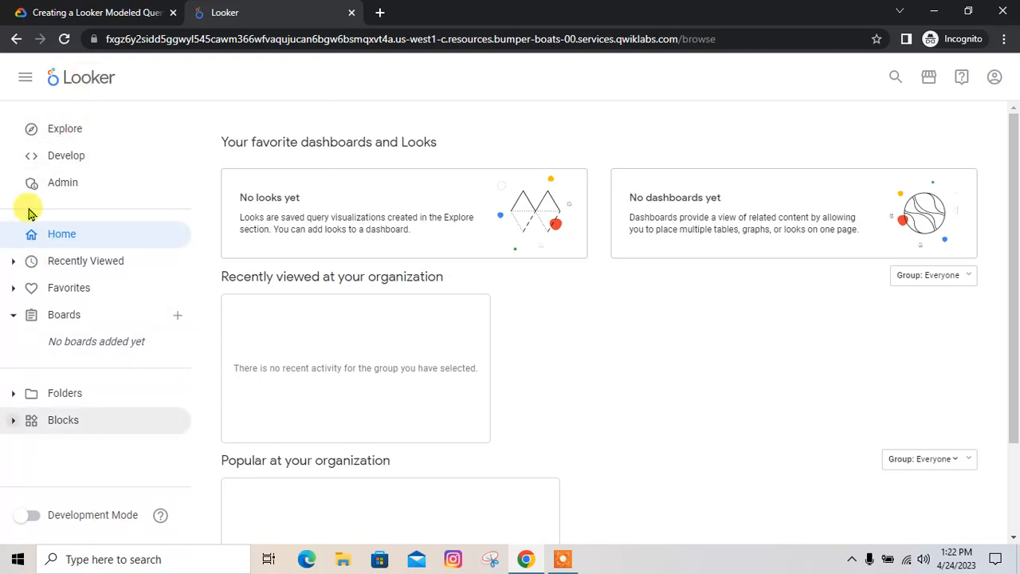
click(86, 132)
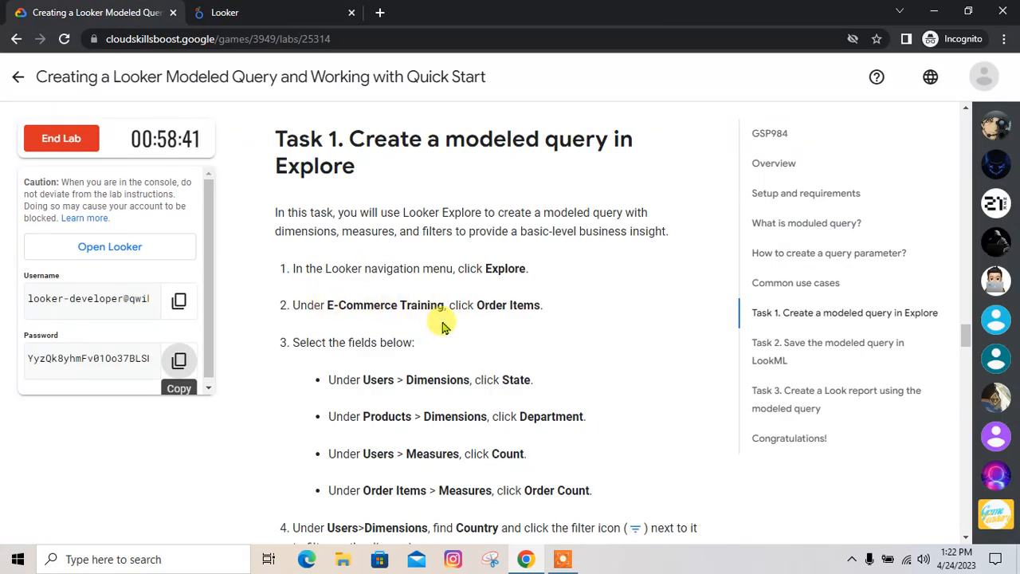
click(259, 6)
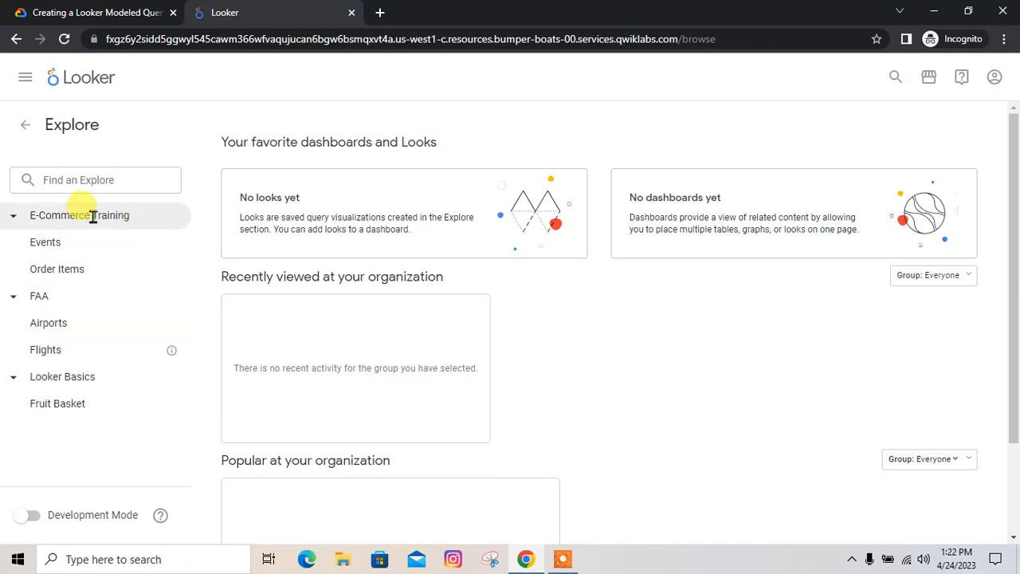
click(64, 271)
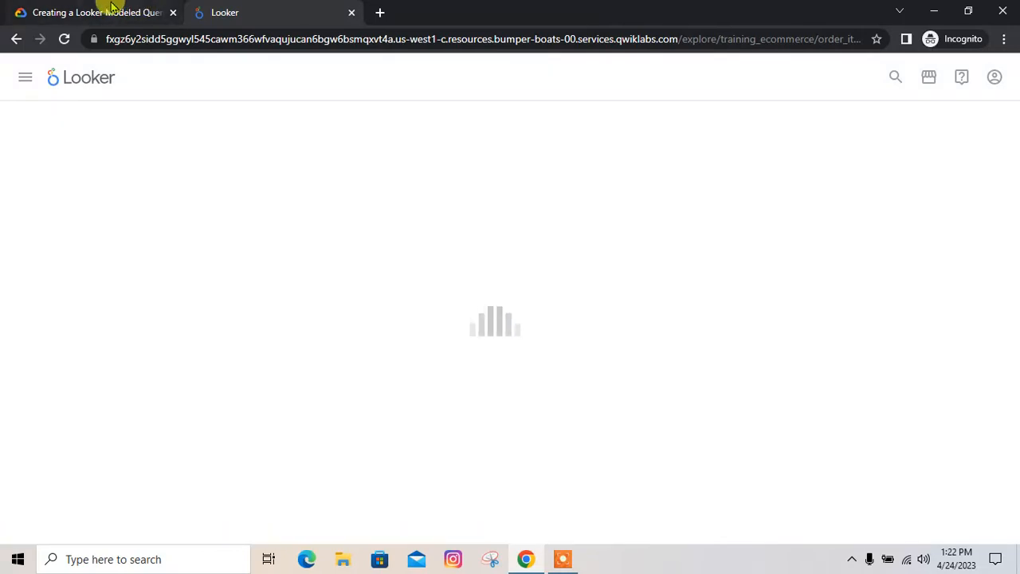
Step: Check the Task 1 field list in the lab instructions and add the State dimension from Users to the query
click(101, 8)
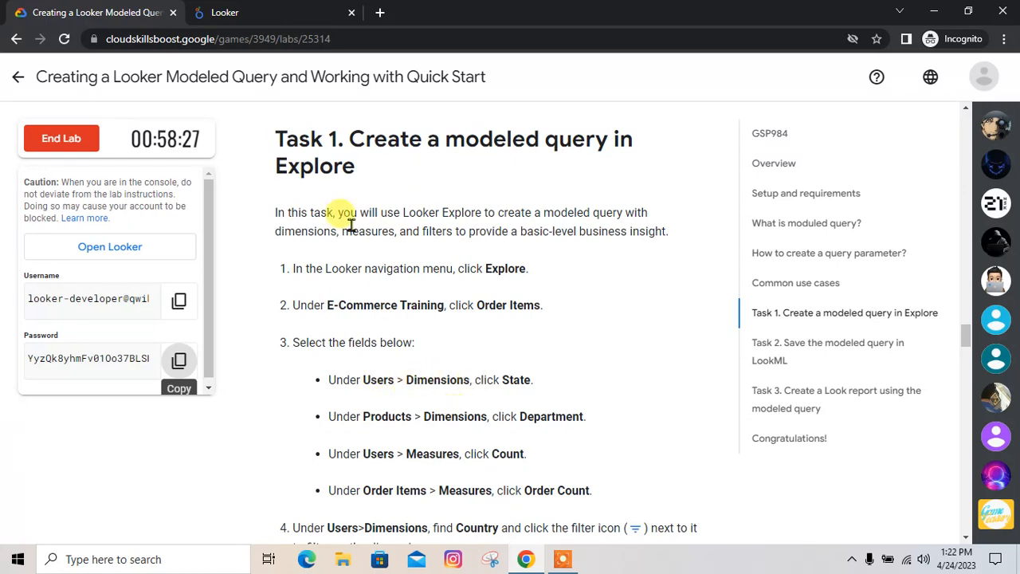
click(284, 13)
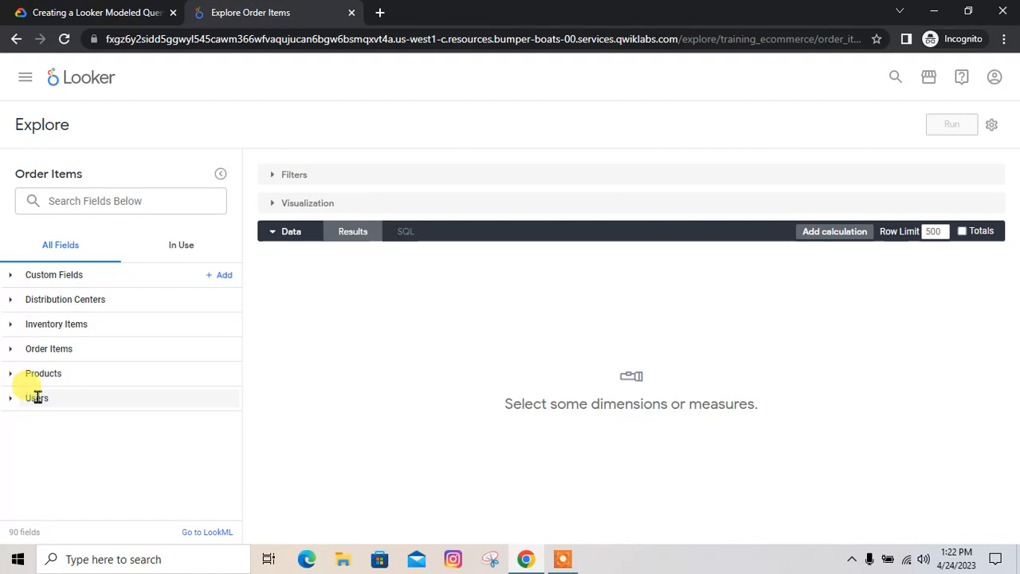
click(11, 399)
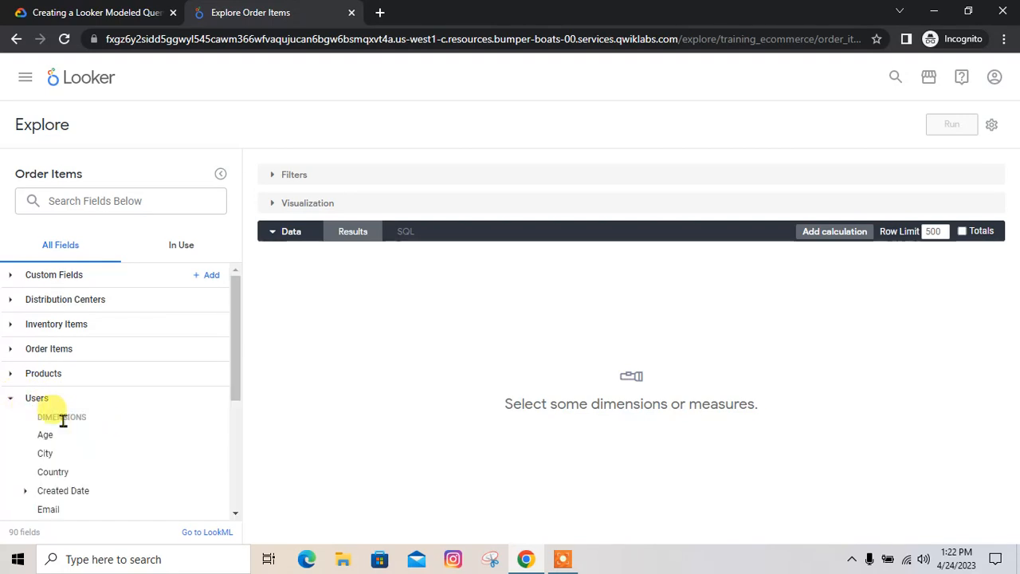
drag(90, 423, 36, 415)
click(92, 13)
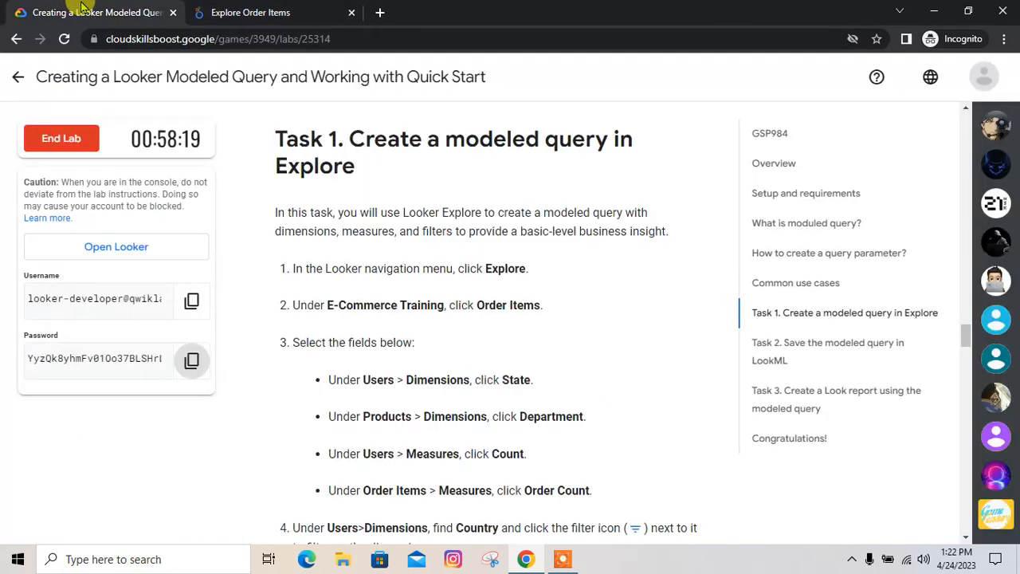
click(314, 12)
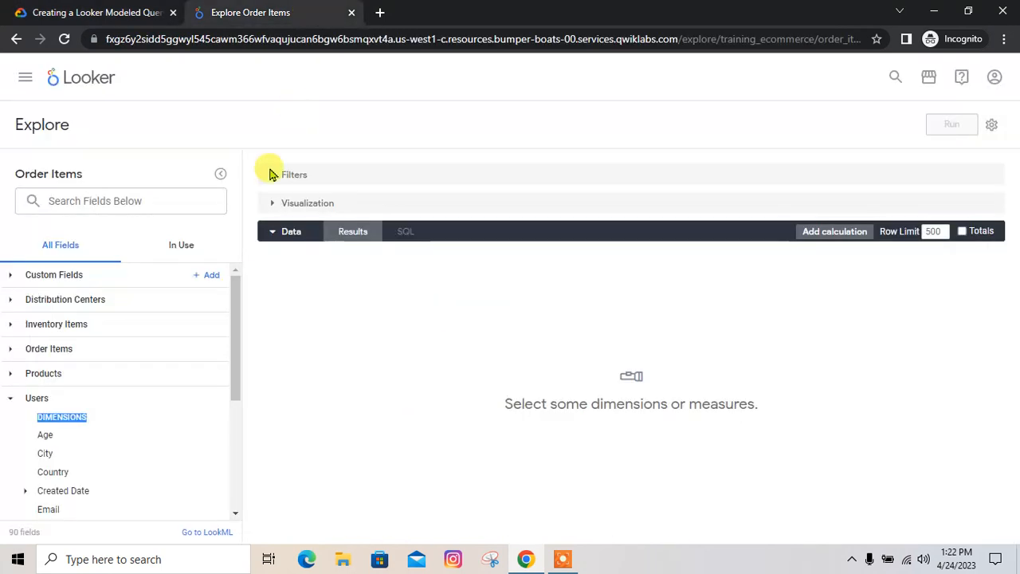
scroll(84, 470, down, 1)
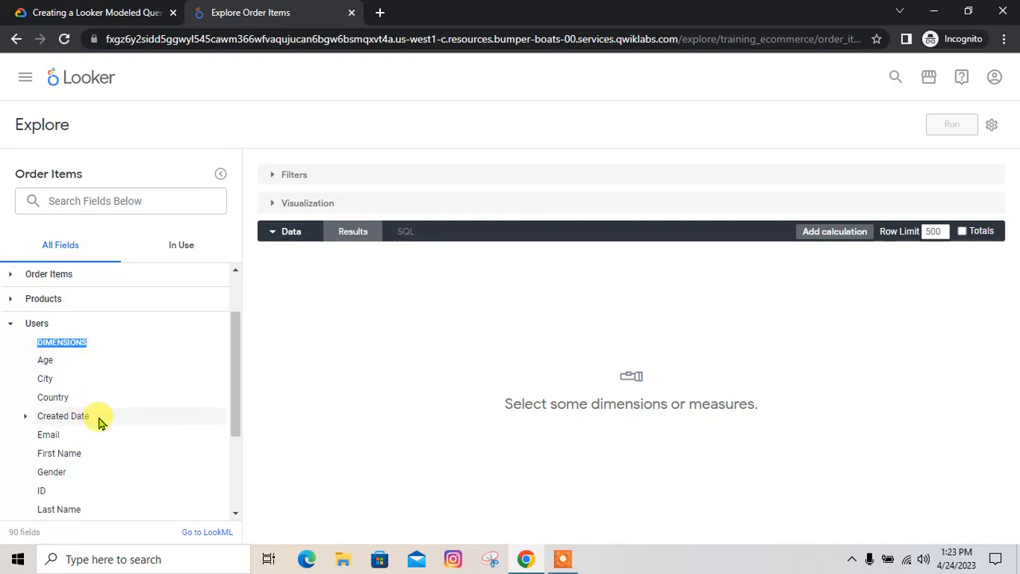
scroll(100, 430, down, 3)
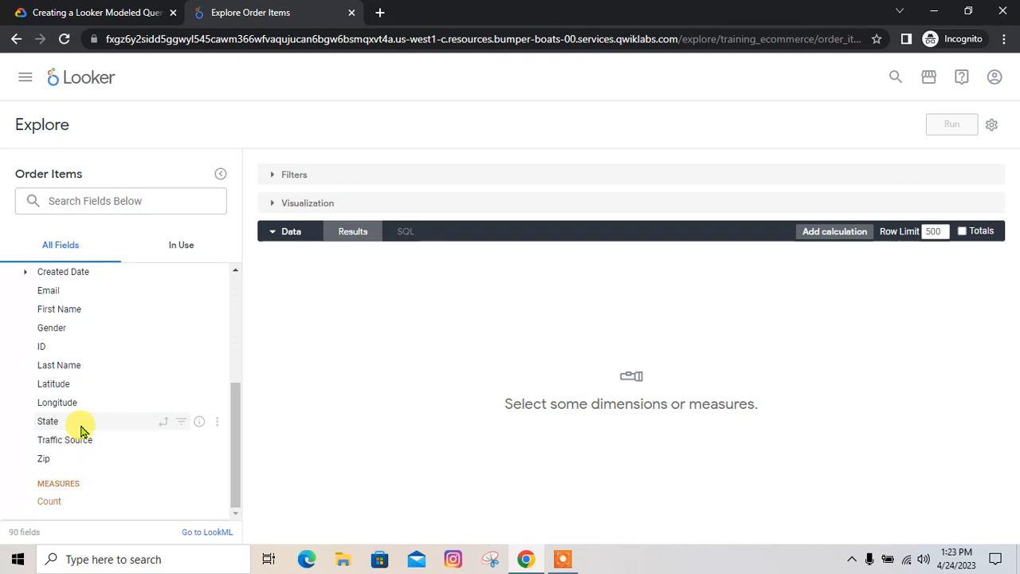
click(79, 430)
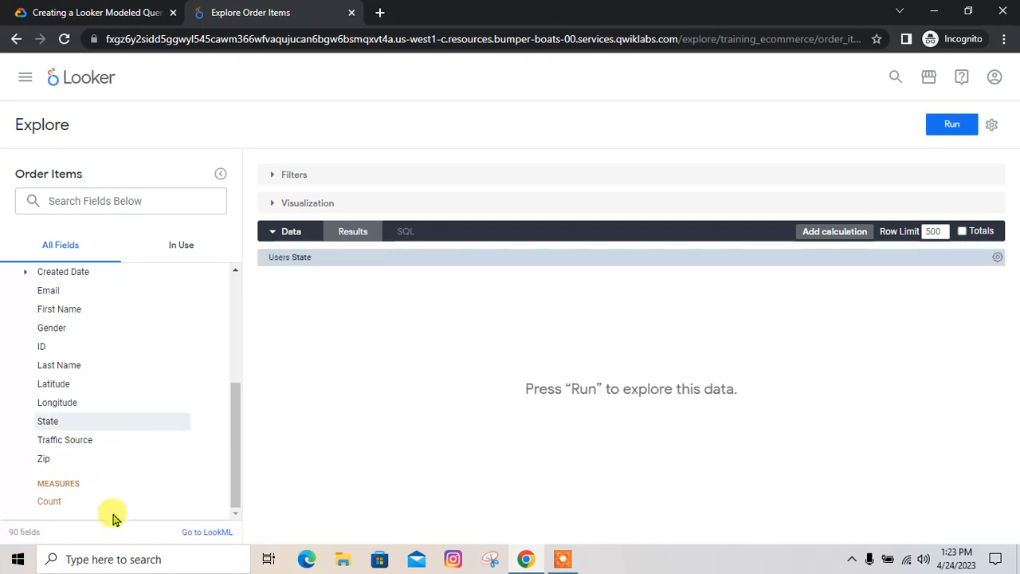
Step: Check the lab's next required field, collapse the Users view, and add the Department dimension from Products to the query
click(119, 12)
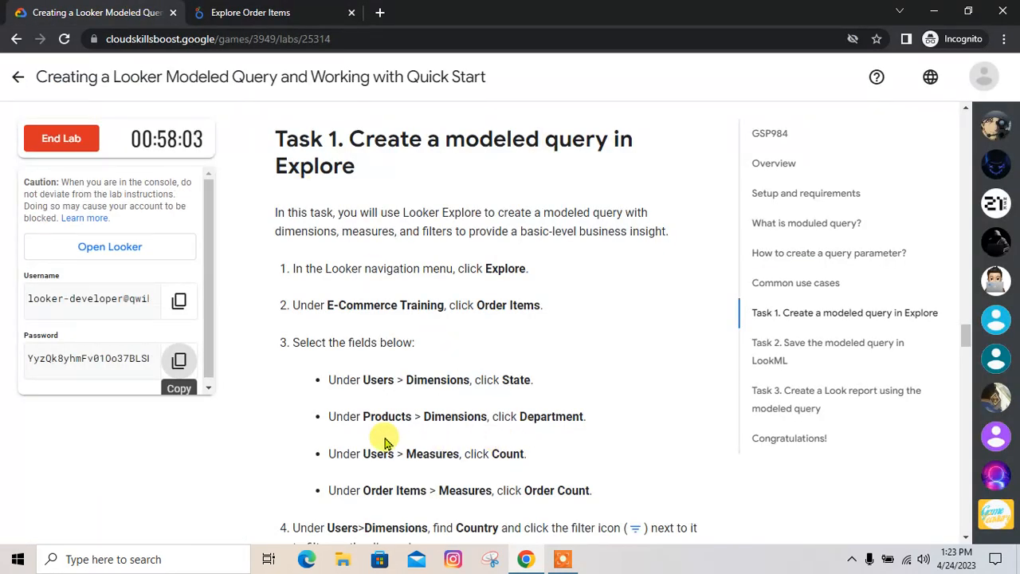
click(280, 9)
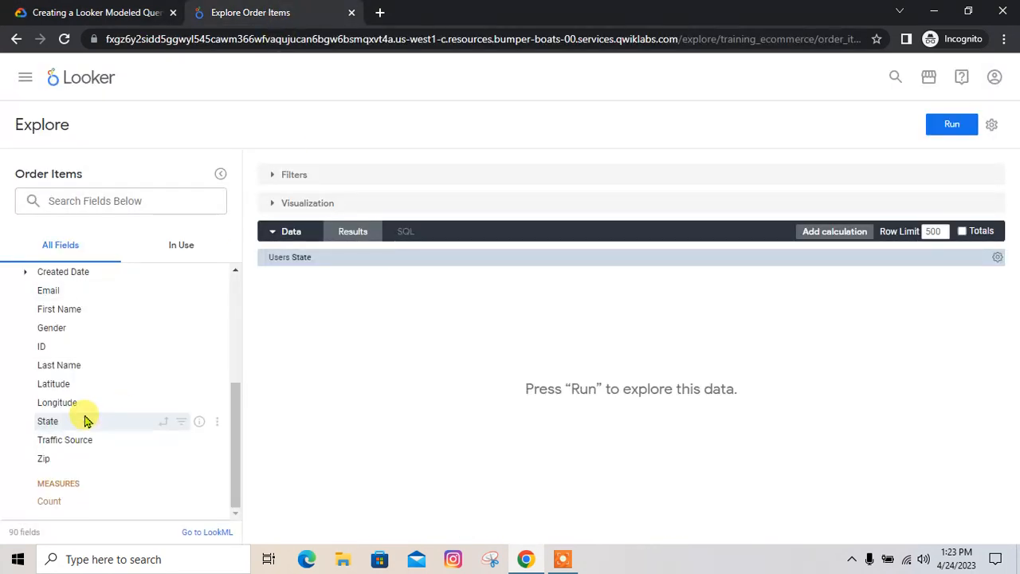
scroll(86, 420, up, 2)
scroll(86, 420, up, 2)
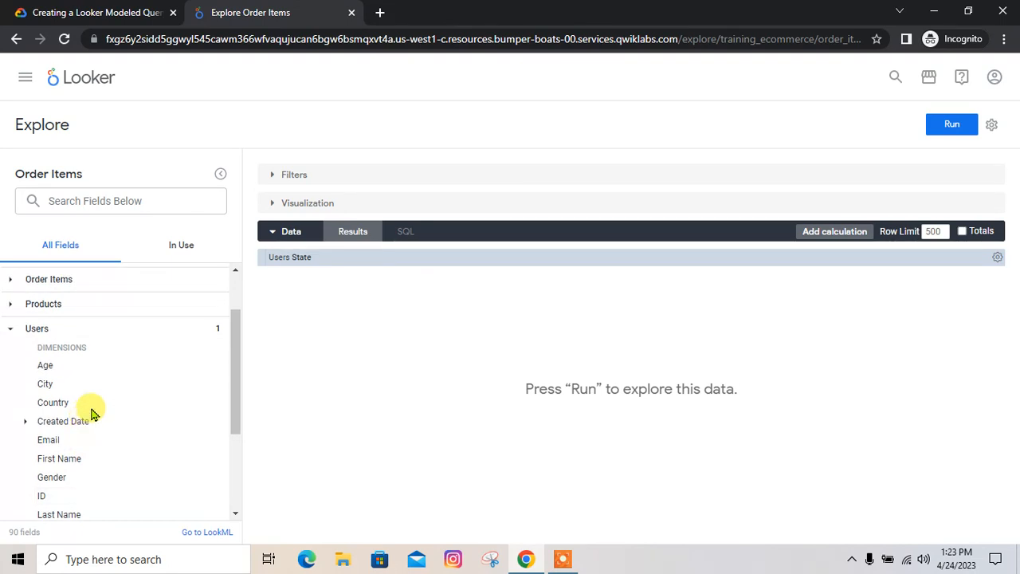
scroll(124, 388, down, 4)
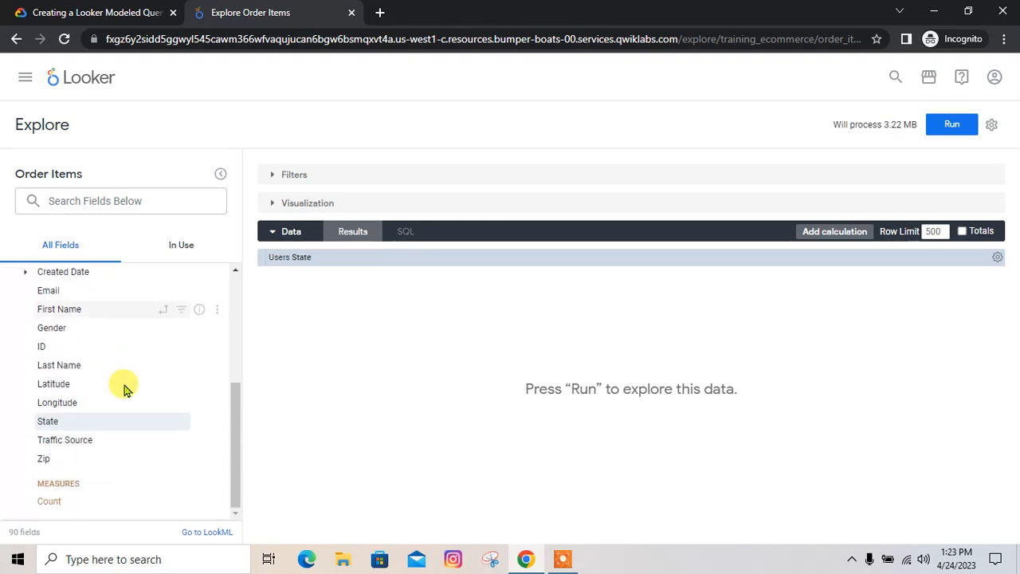
scroll(124, 390, up, 4)
click(153, 9)
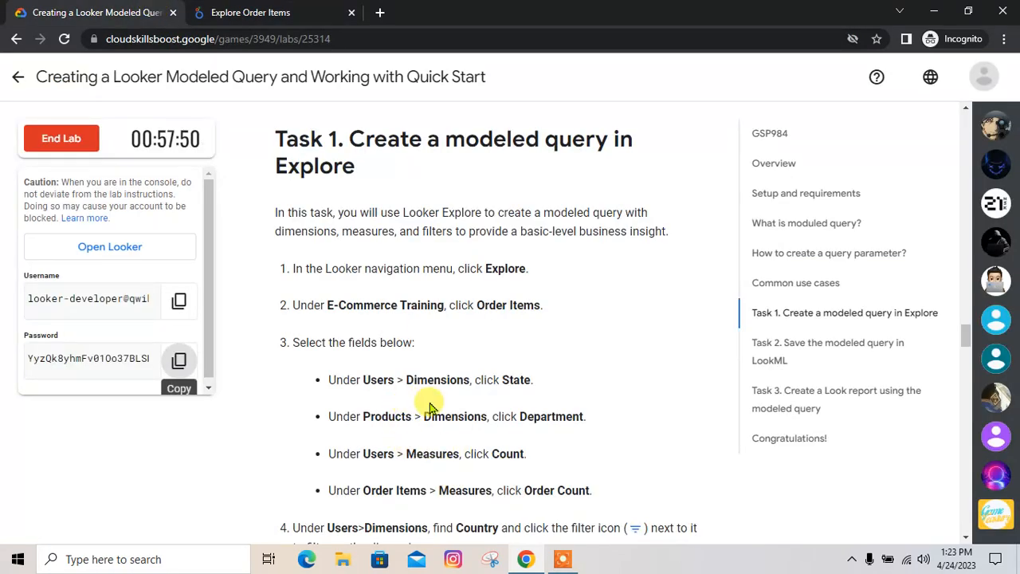
click(311, 9)
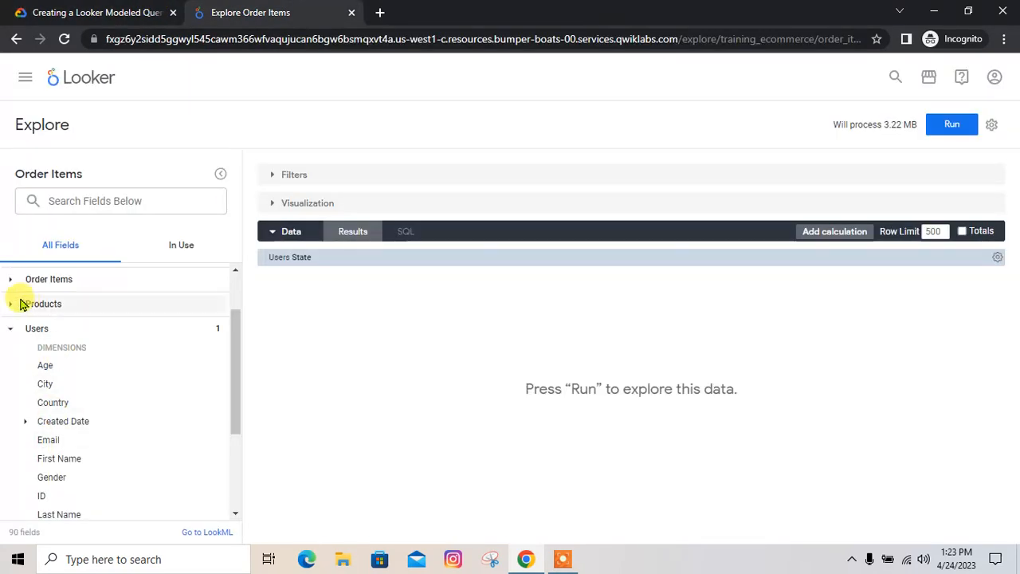
click(10, 329)
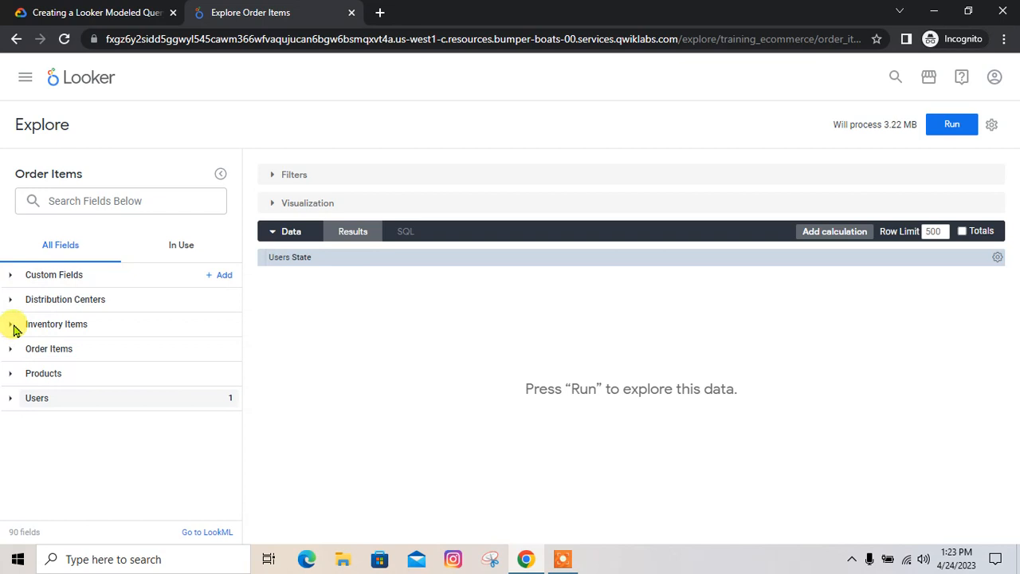
click(13, 373)
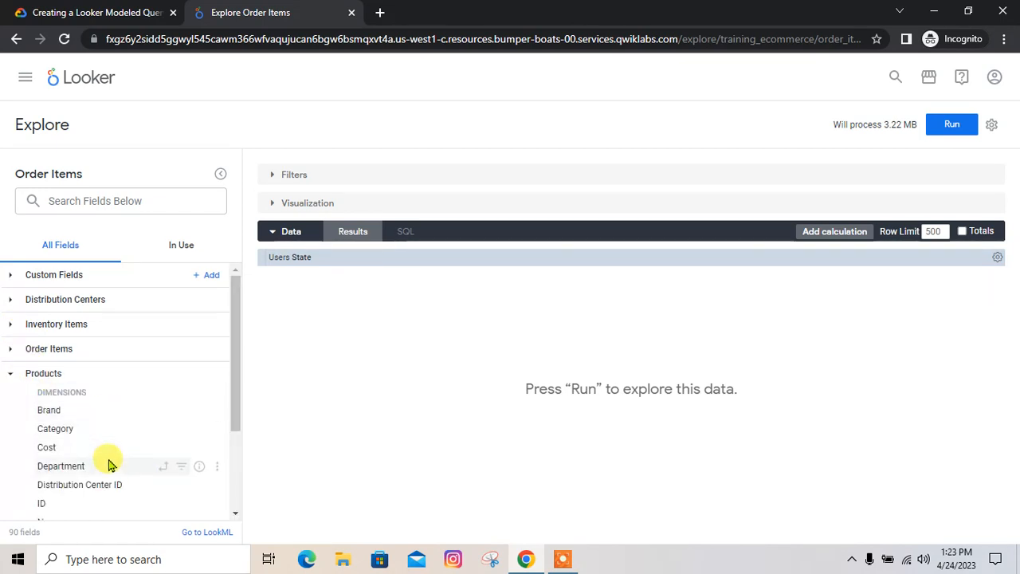
scroll(106, 465, down, 1)
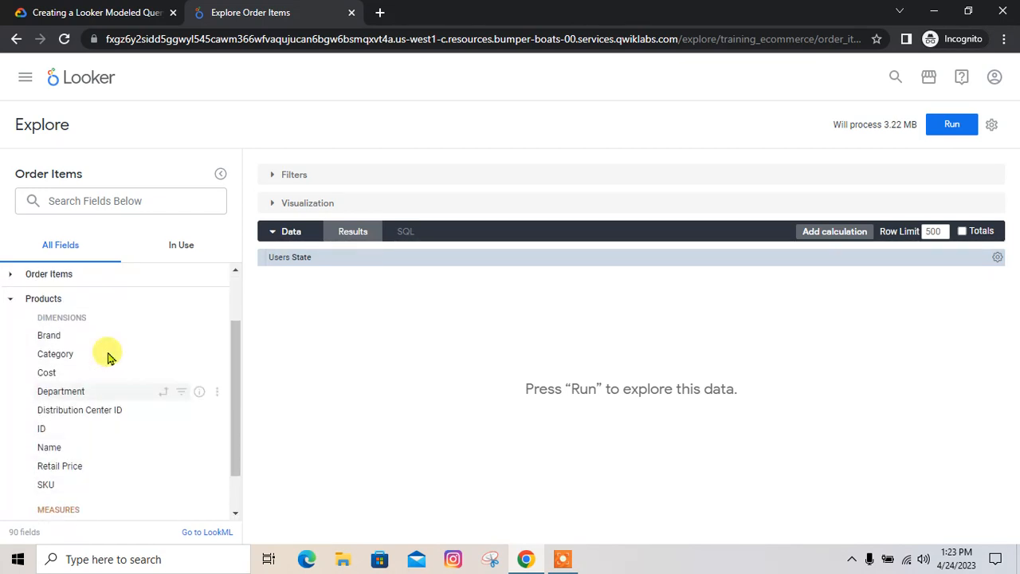
click(119, 12)
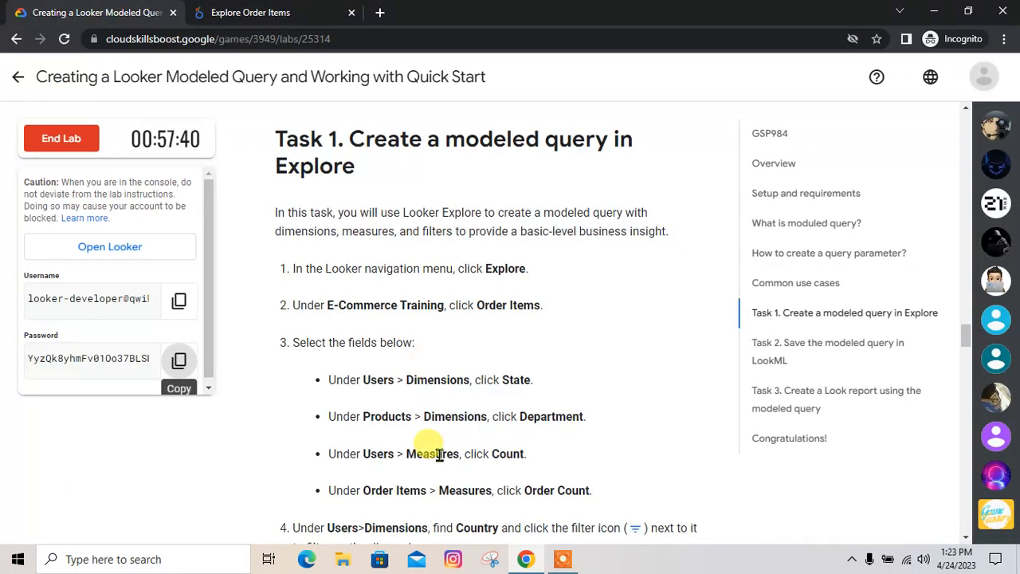
click(299, 16)
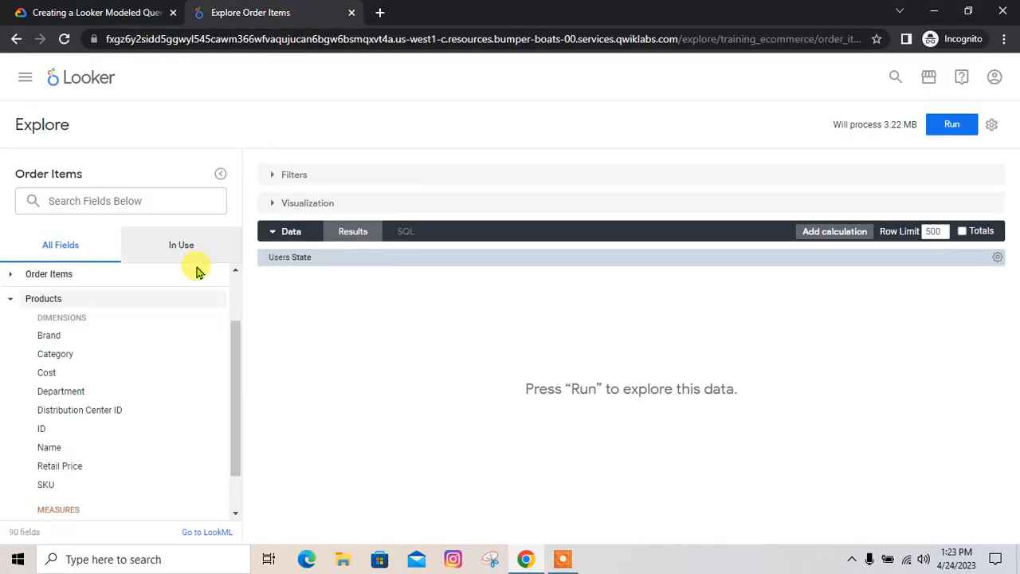
click(100, 13)
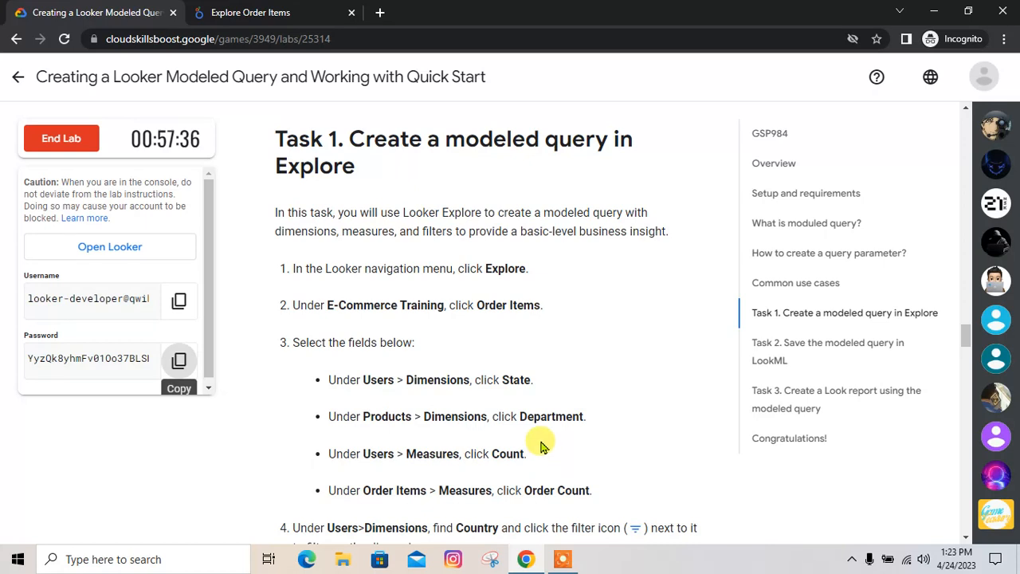
click(279, 10)
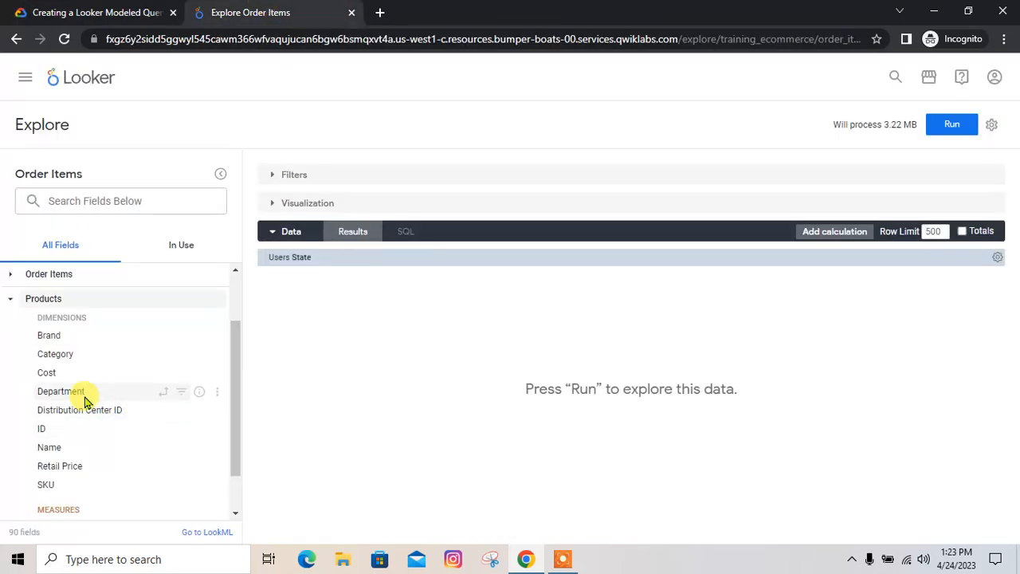
click(61, 391)
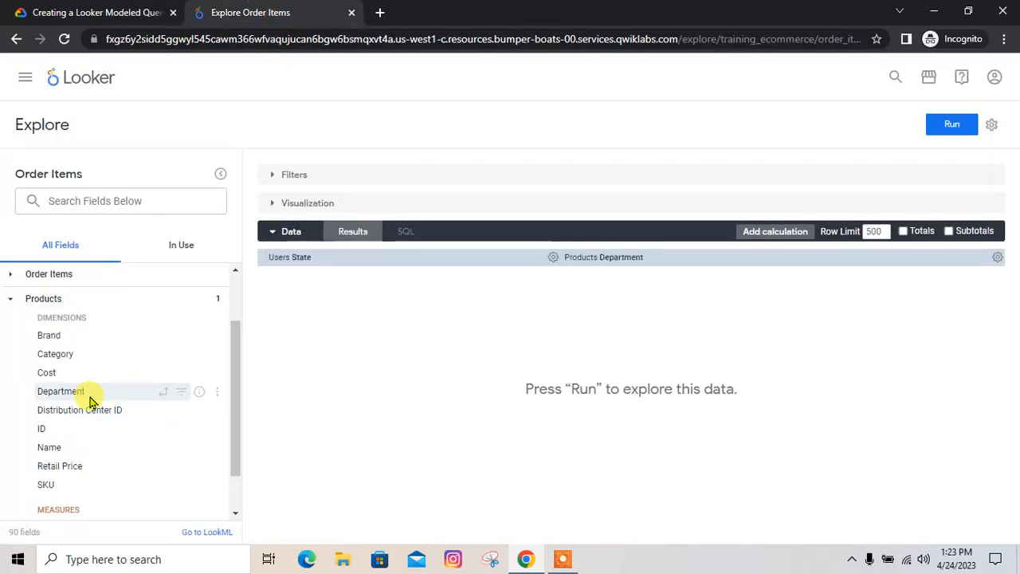
Step: Collapse the Products view and add the Count measure from Users to the query, as the lab instructions specify
click(152, 13)
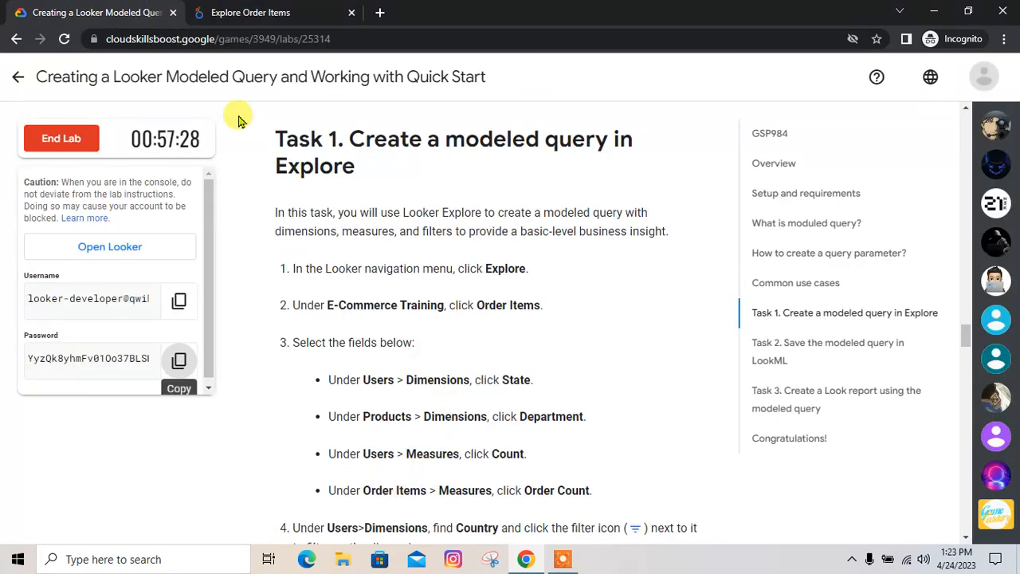
click(255, 12)
click(11, 299)
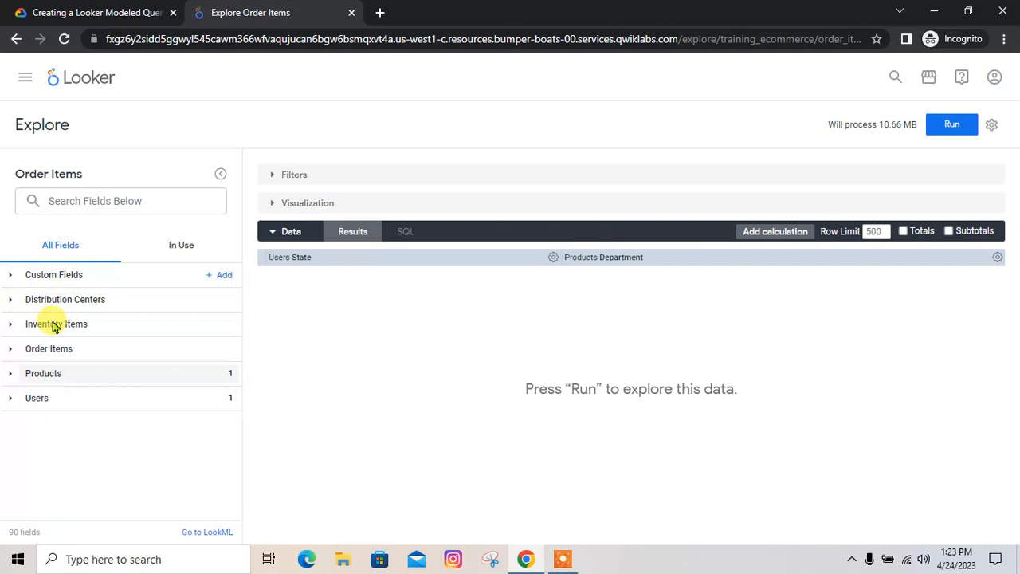
click(11, 405)
scroll(66, 430, down, 3)
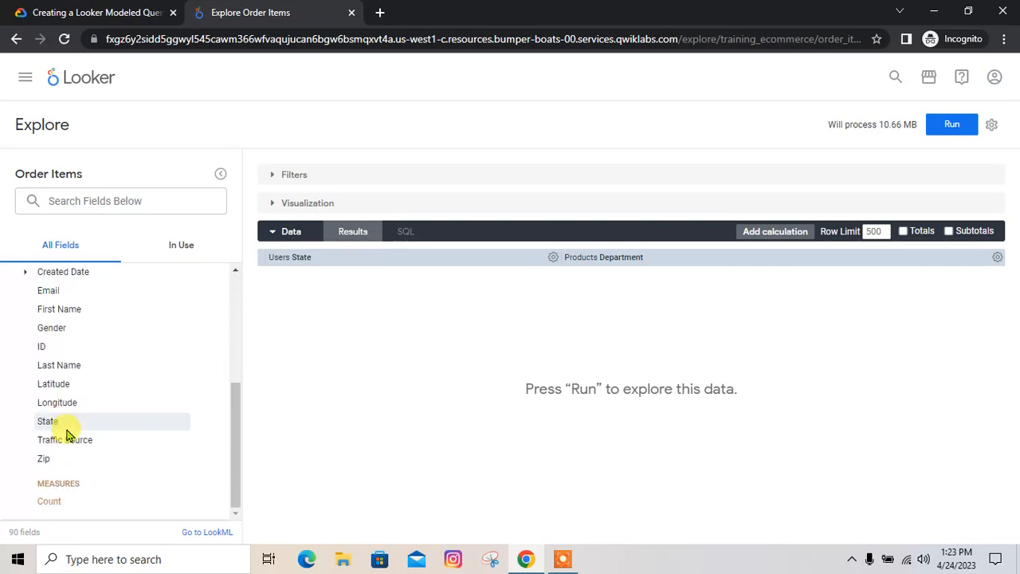
click(52, 503)
Step: Check the lab's next required field and expand the Order Items view in the field list
click(112, 12)
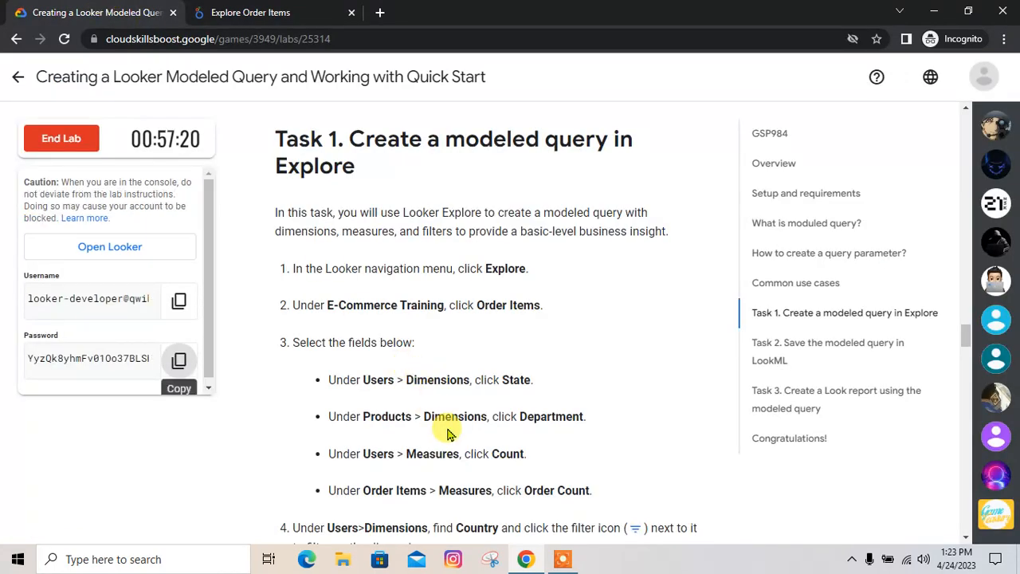
scroll(489, 478, down, 1)
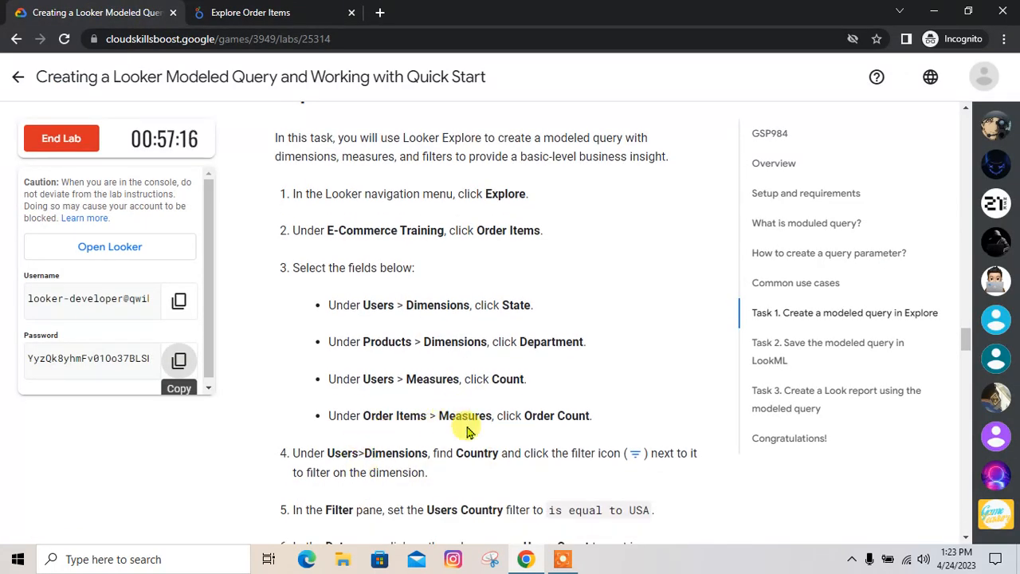
click(290, 6)
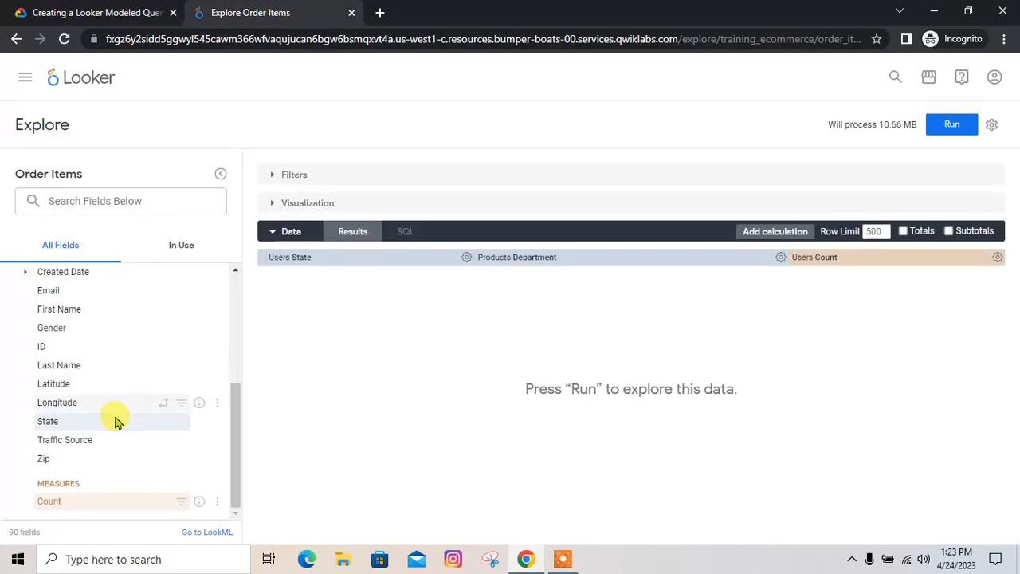
scroll(111, 455, up, 3)
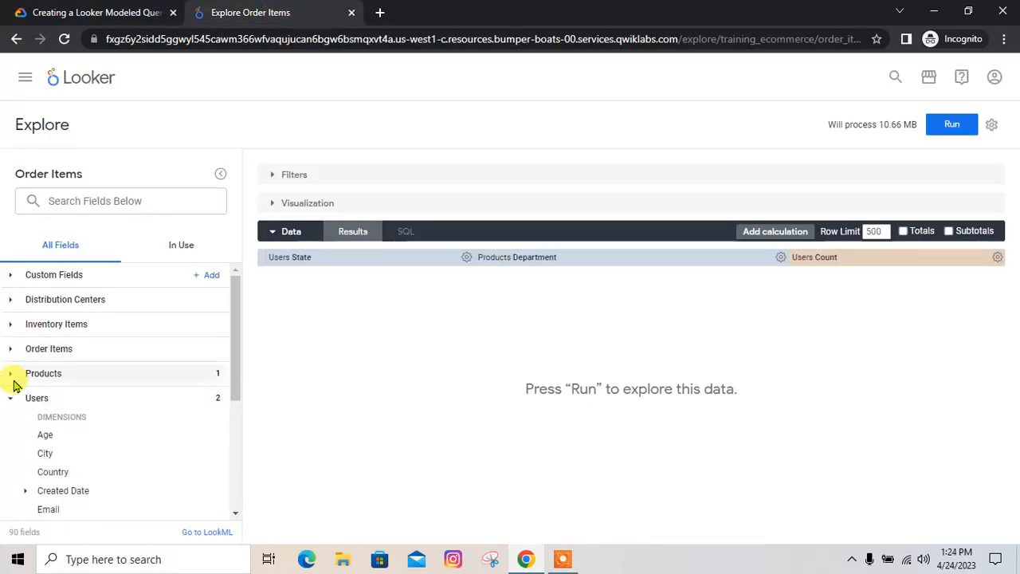
click(18, 350)
click(124, 7)
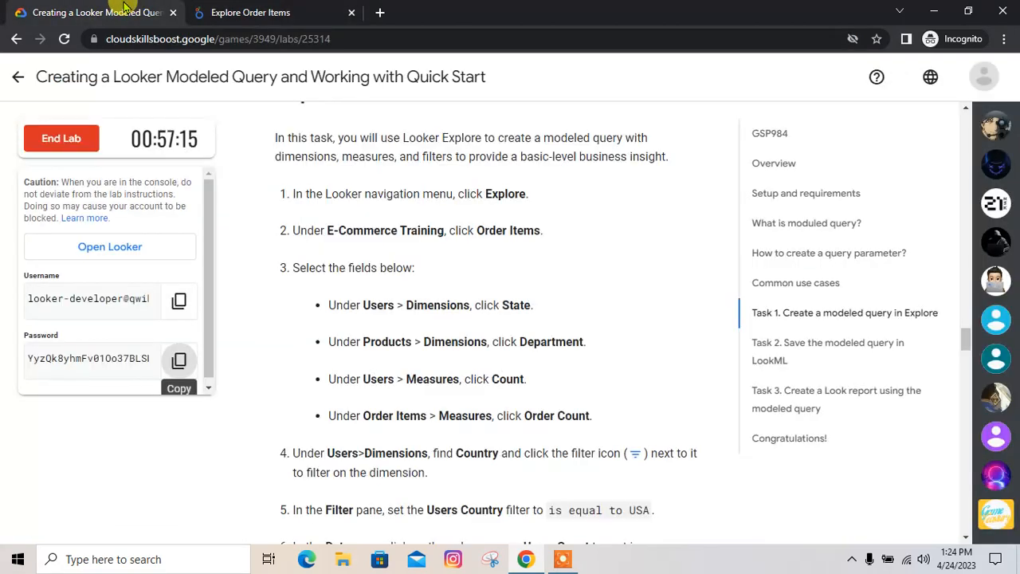
click(280, 13)
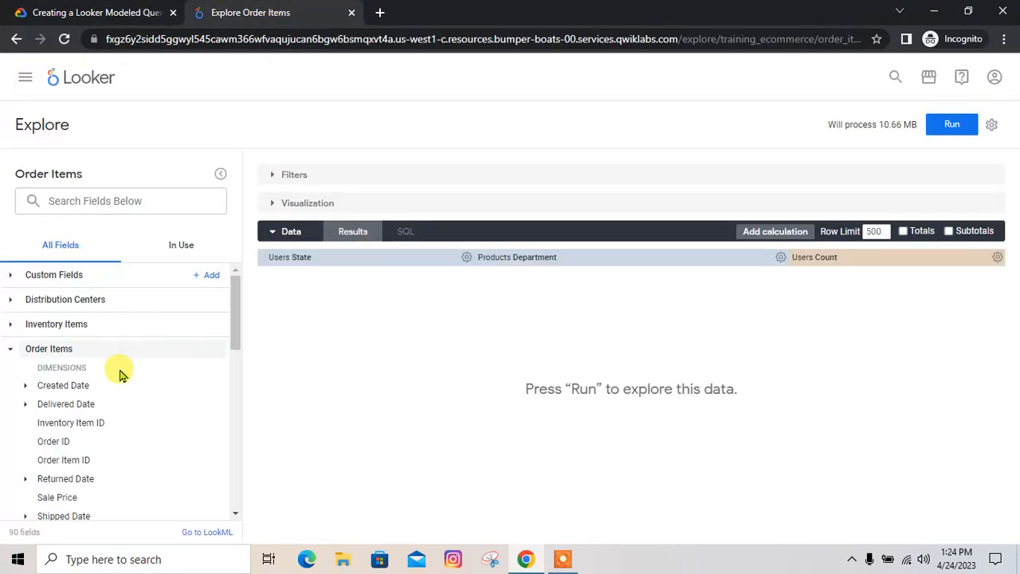
Step: Confirm the measure name in the lab instructions and add the Order Count measure from Order Items to the query
scroll(118, 383, down, 2)
scroll(119, 396, down, 1)
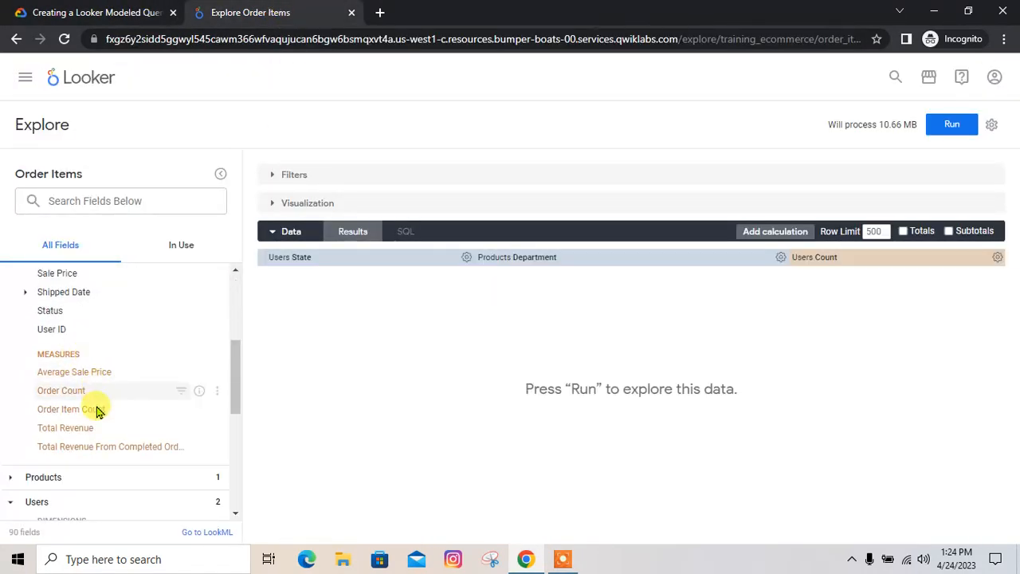
click(88, 13)
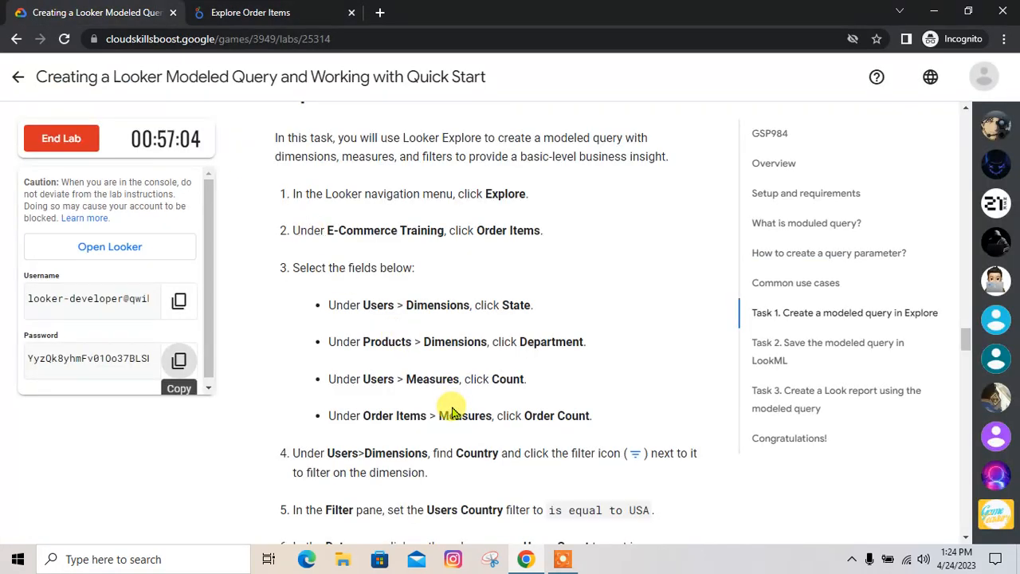
click(292, 13)
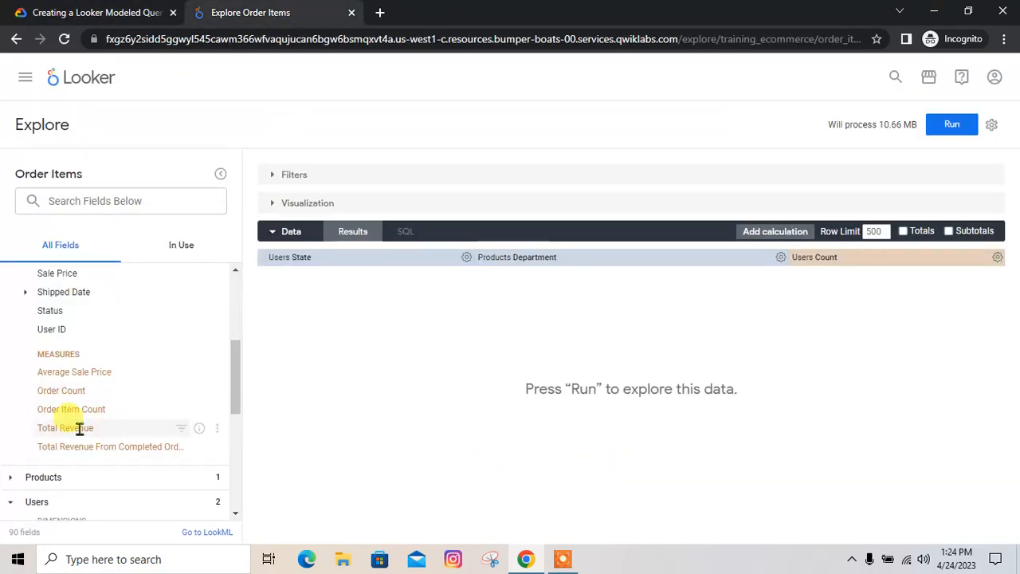
click(104, 12)
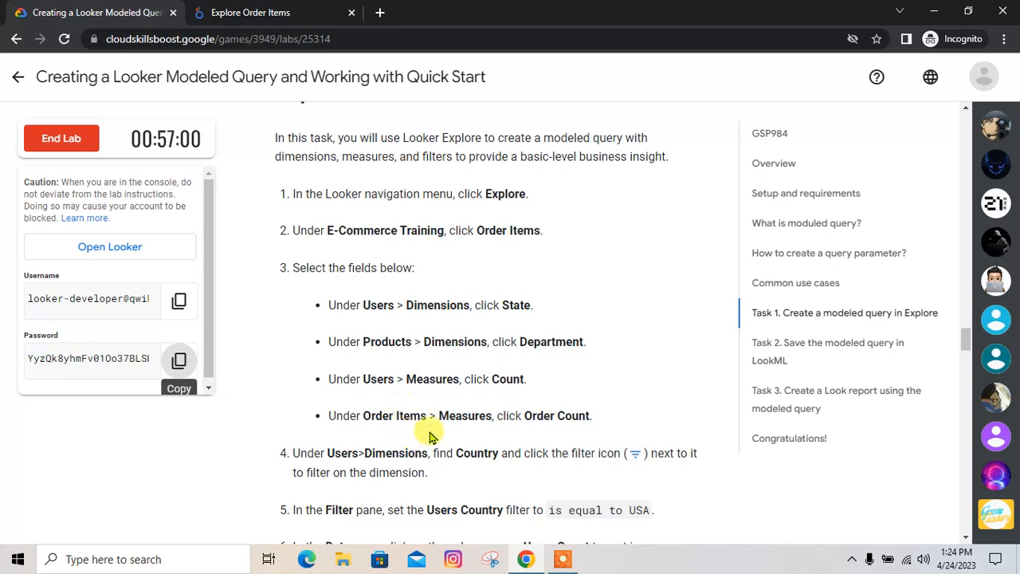
click(291, 13)
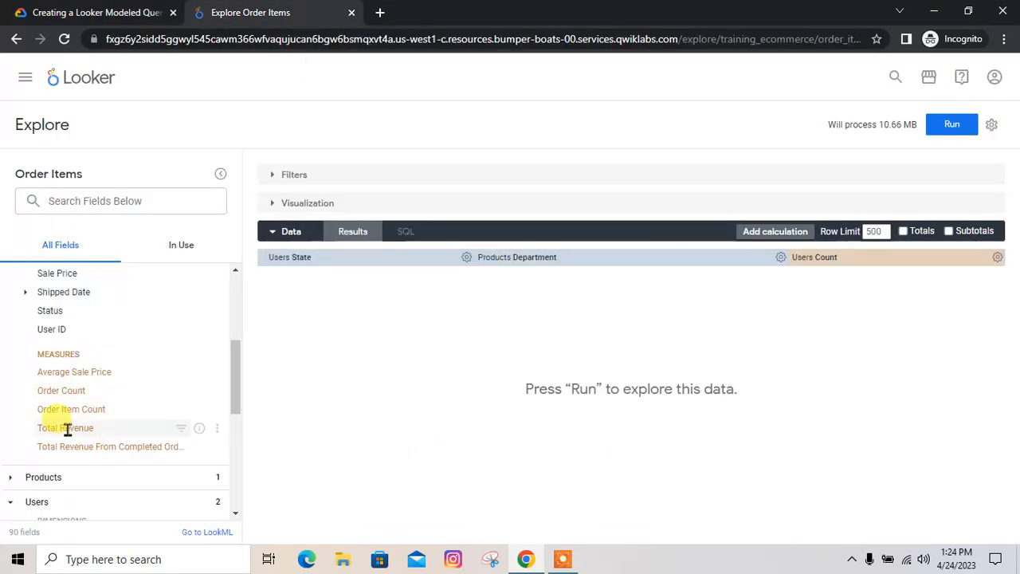
click(63, 390)
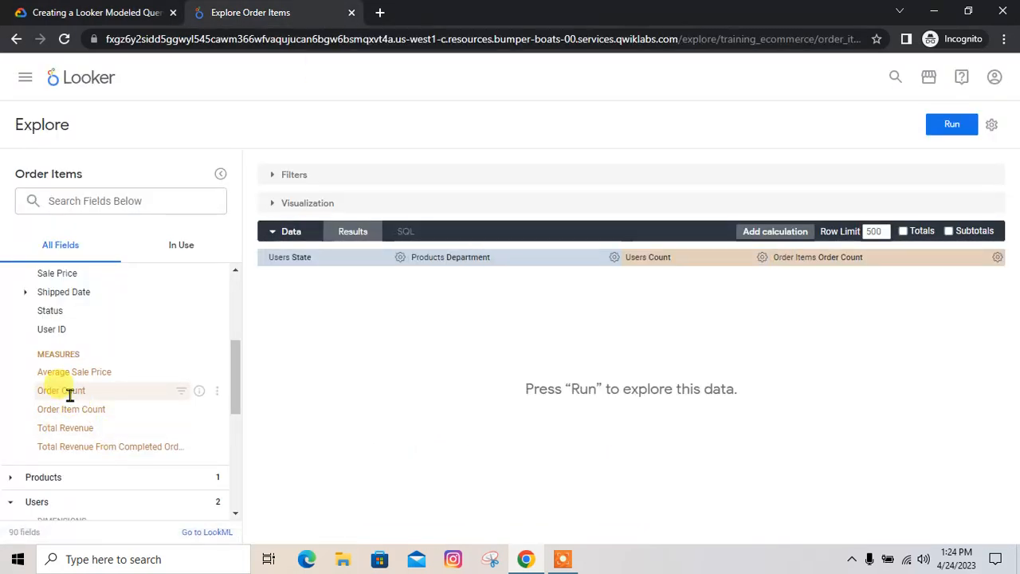
Step: Collapse the Order Items view to get back to the Users fields
click(55, 13)
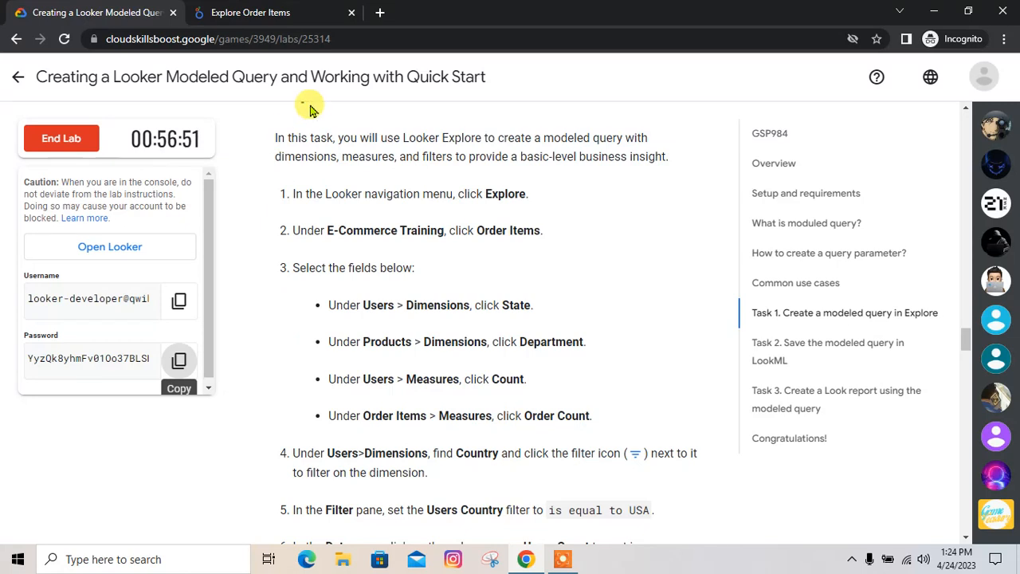
click(297, 12)
scroll(20, 363, up, 3)
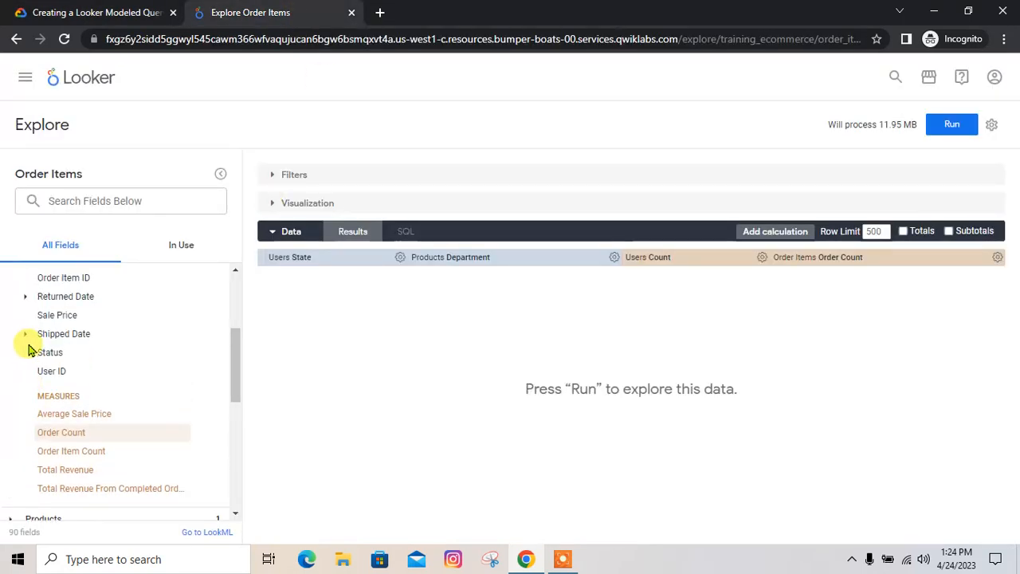
click(10, 351)
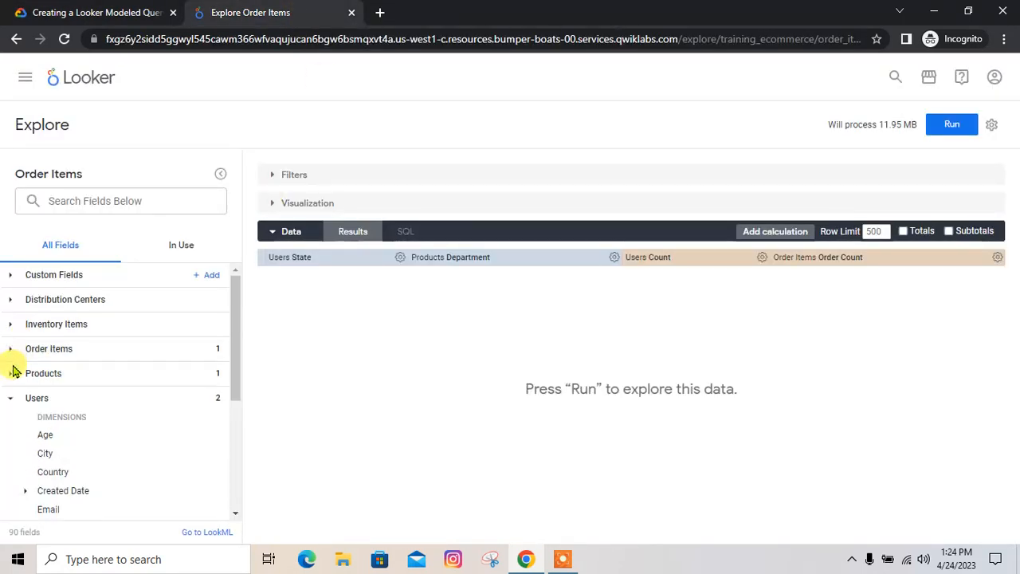
scroll(72, 455, down, 1)
Step: Add a filter on the Country dimension from Users, as the lab specifies, and remove the mistaken City filter
click(35, 8)
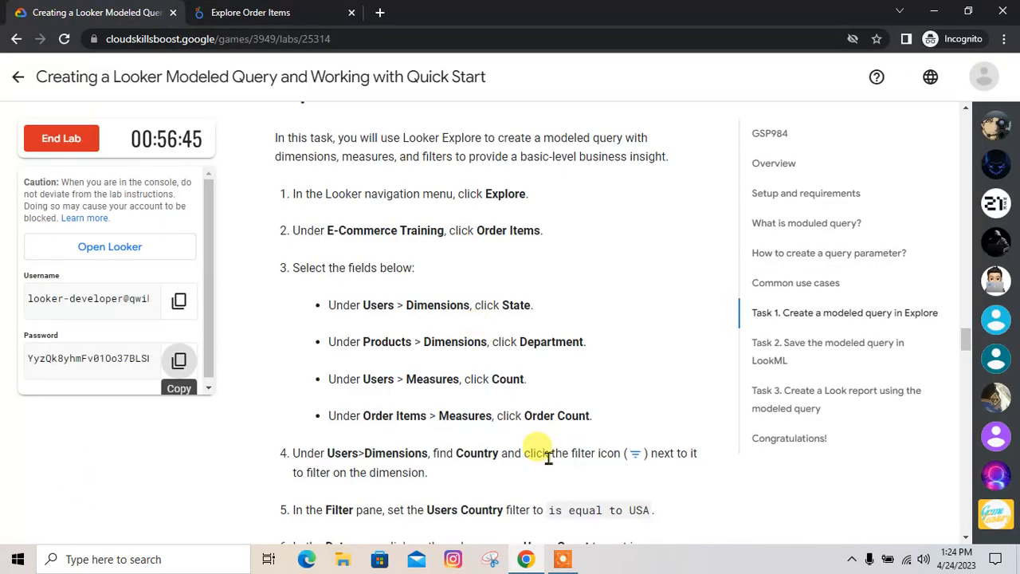
click(267, 12)
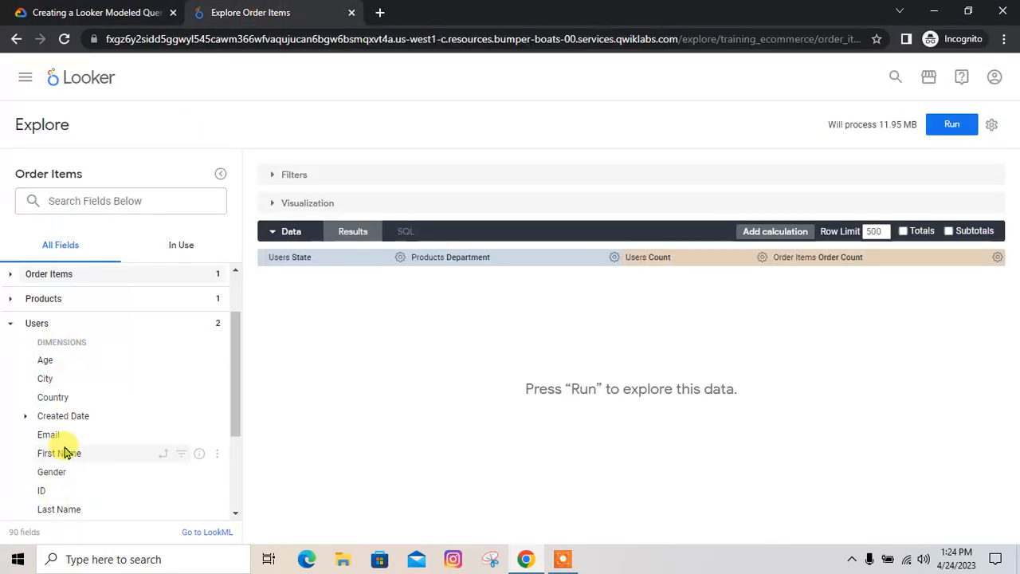
scroll(69, 451, down, 3)
click(79, 8)
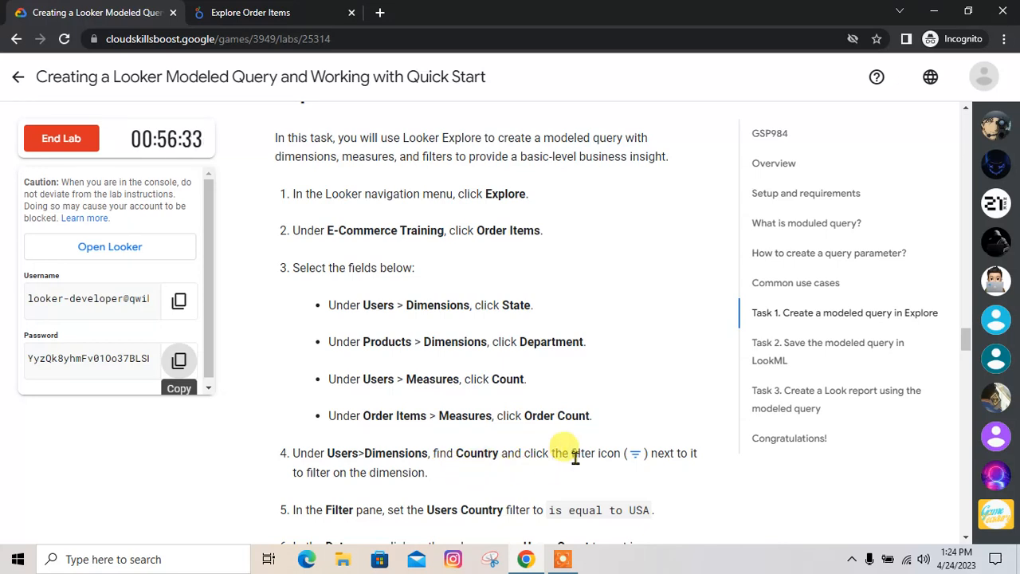
scroll(533, 405, down, 1)
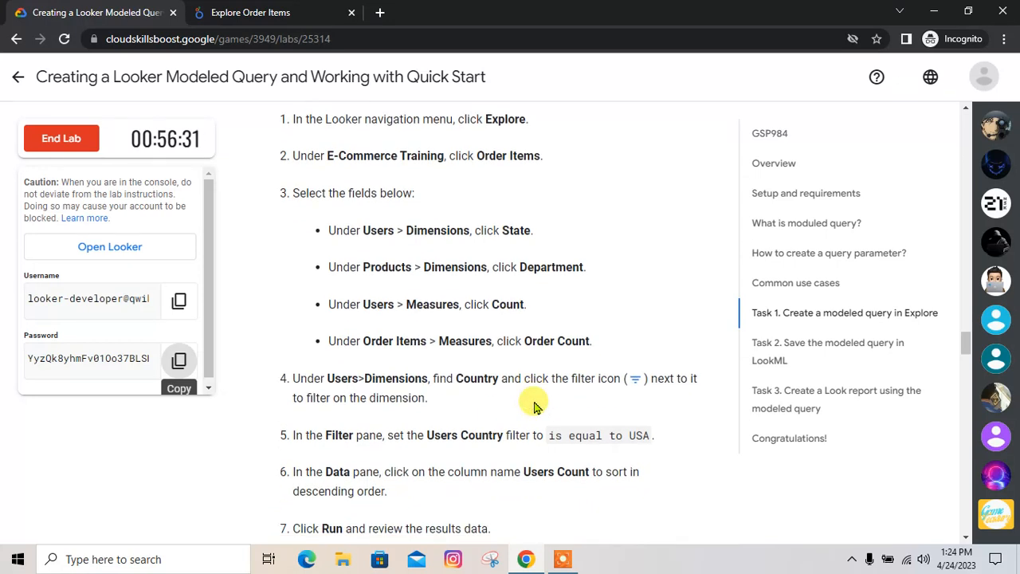
click(255, 8)
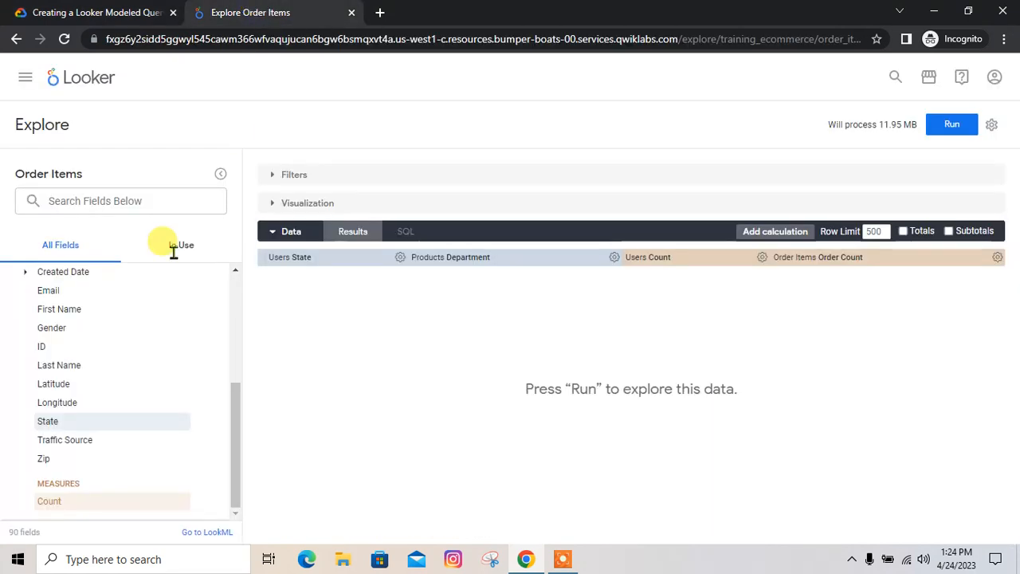
scroll(143, 438, up, 2)
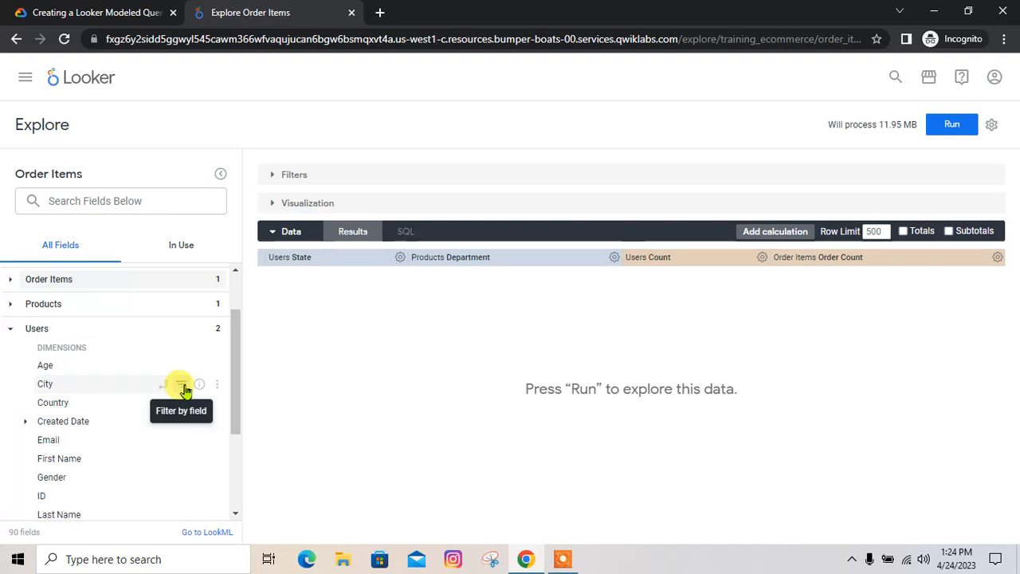
click(183, 388)
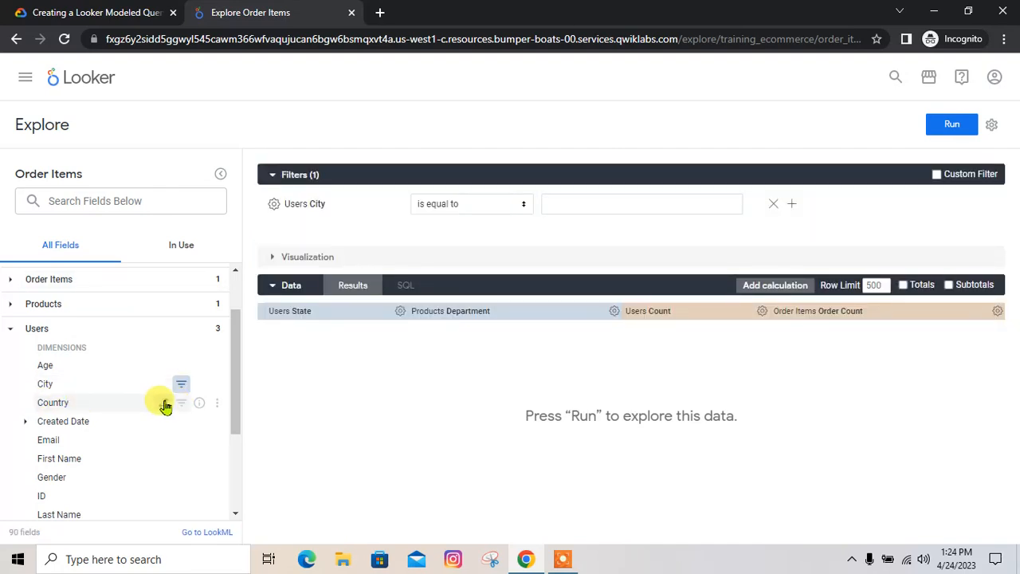
click(182, 405)
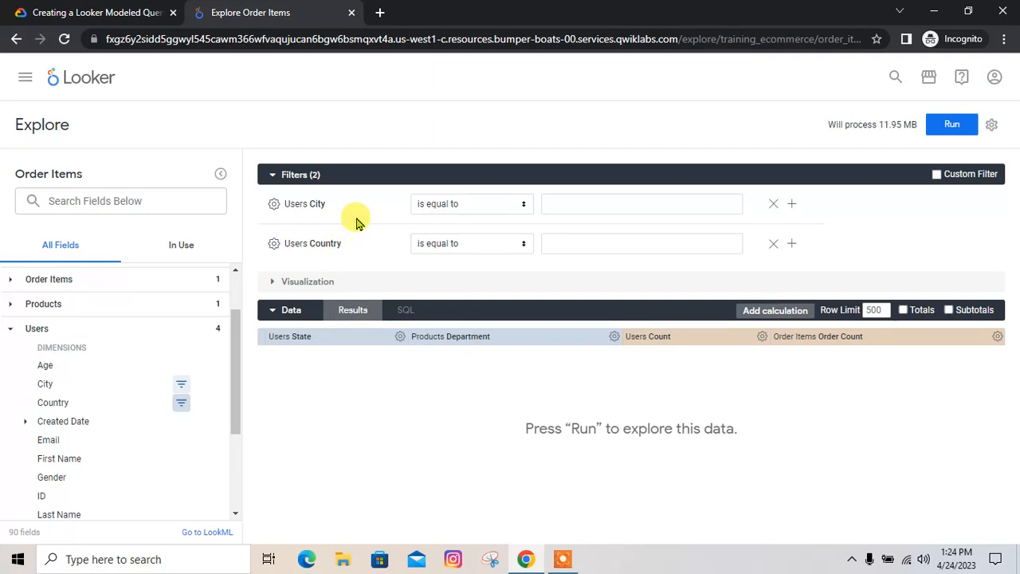
click(772, 203)
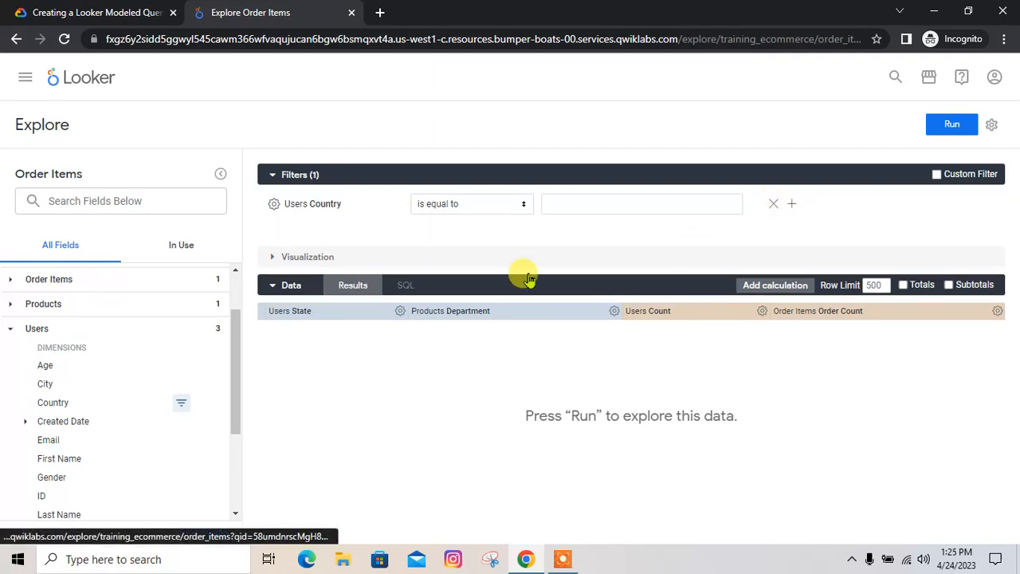
Step: Look up the required filter condition in the lab and set the Users Country filter to "is equal to" USA
click(139, 8)
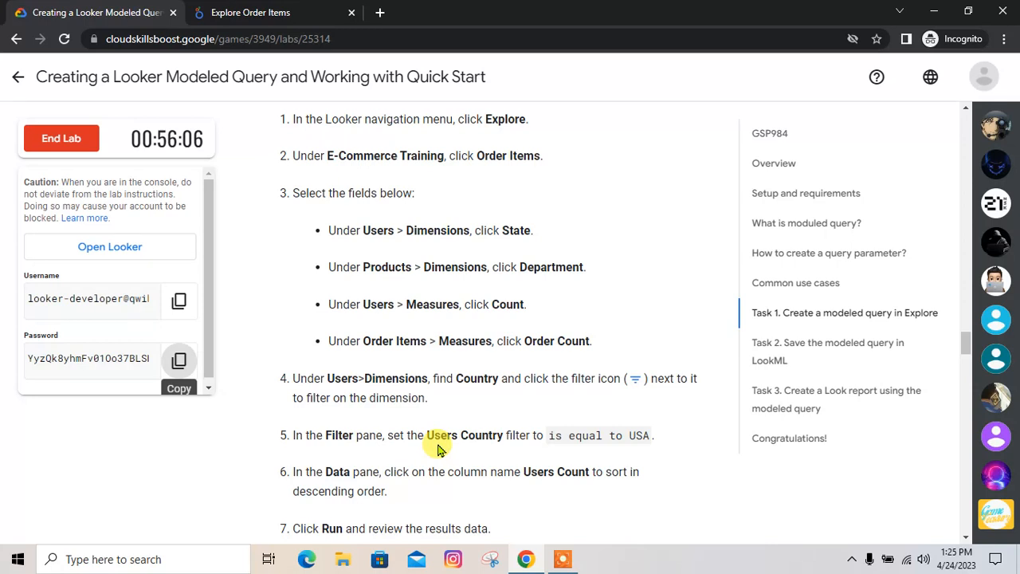
drag(549, 434, 650, 434)
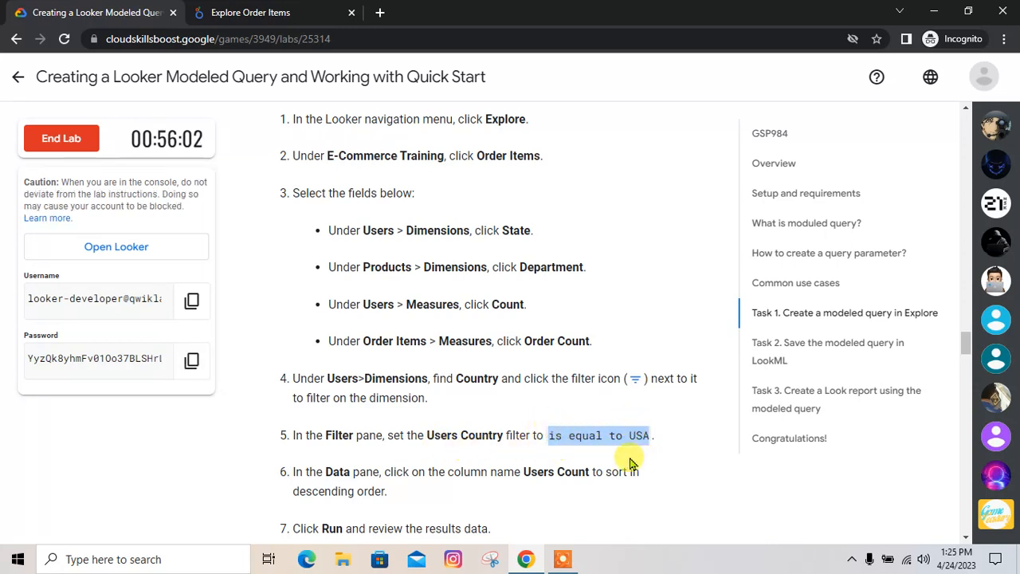
click(215, 10)
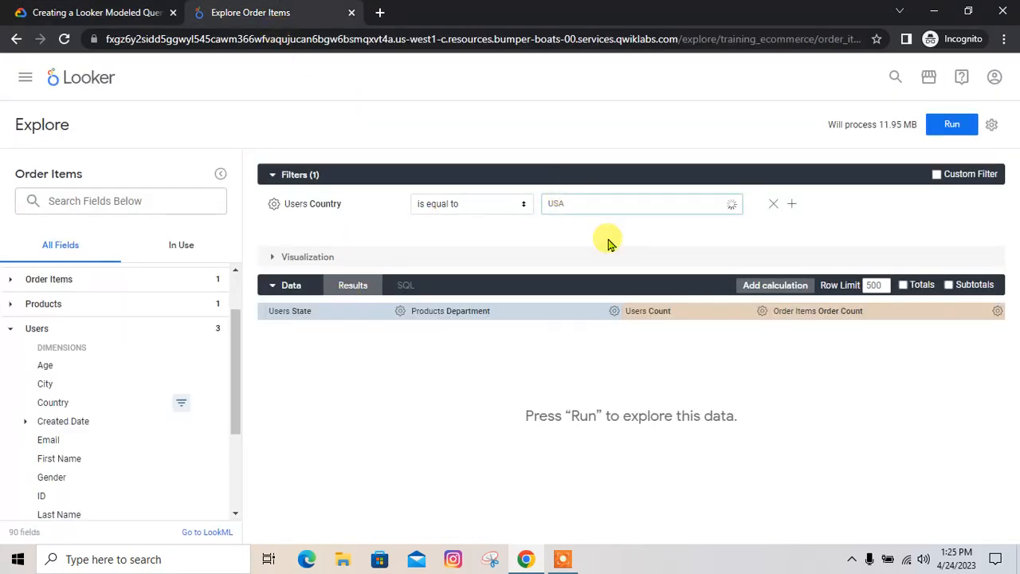
Step: Check the lab's sorting instruction and sort the query data by Users Count in descending order
click(140, 9)
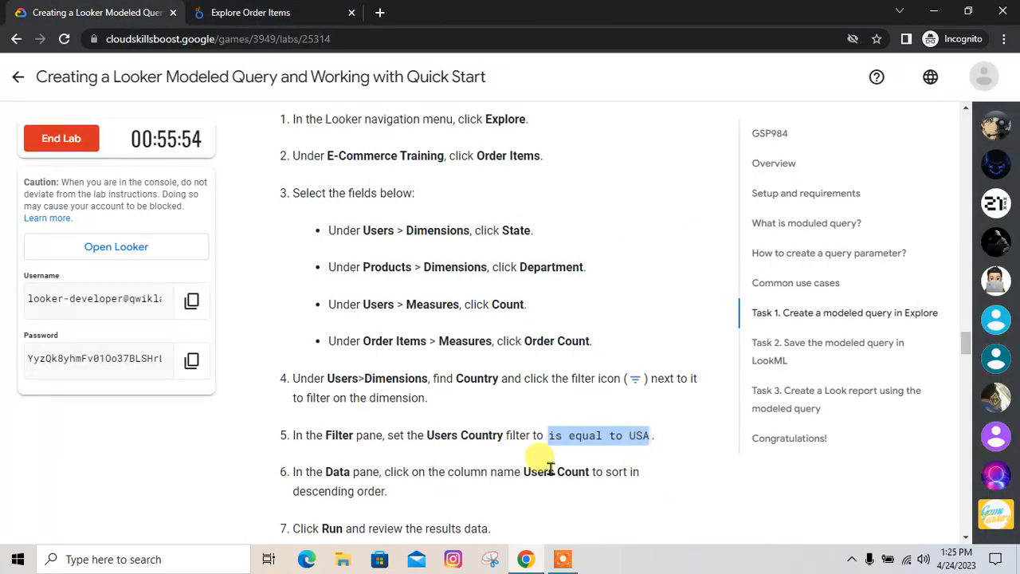
scroll(478, 439, down, 1)
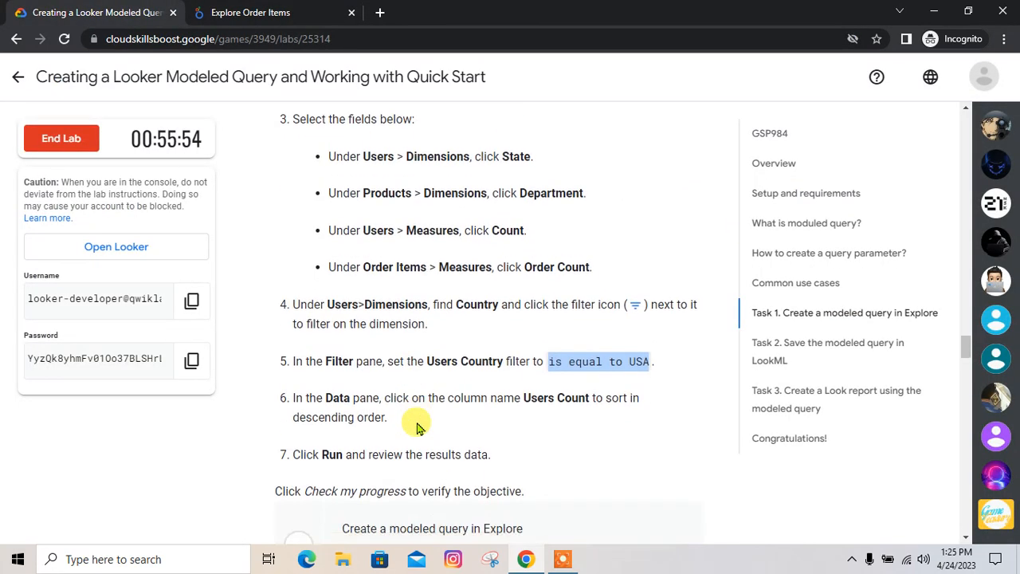
click(318, 21)
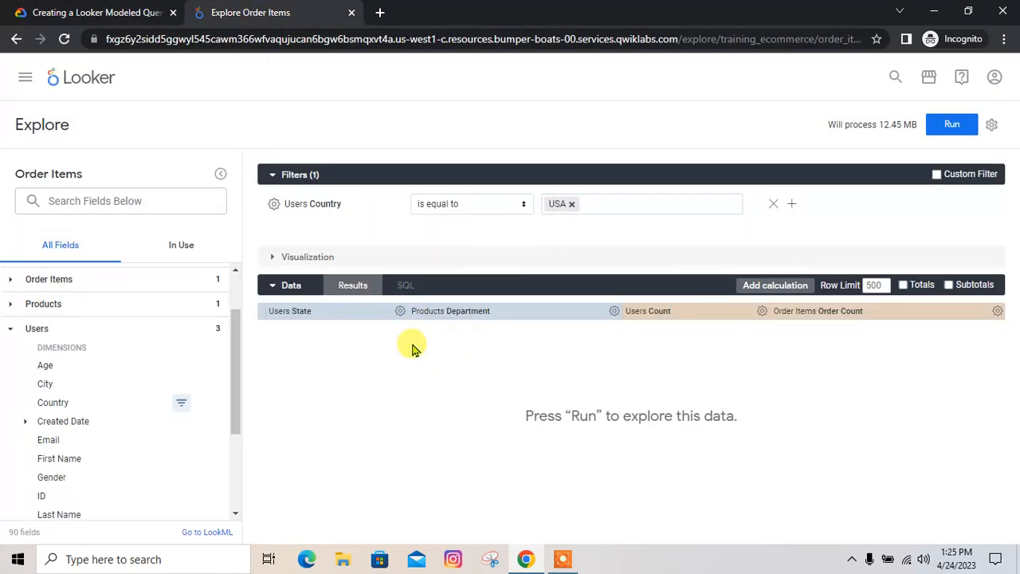
click(95, 9)
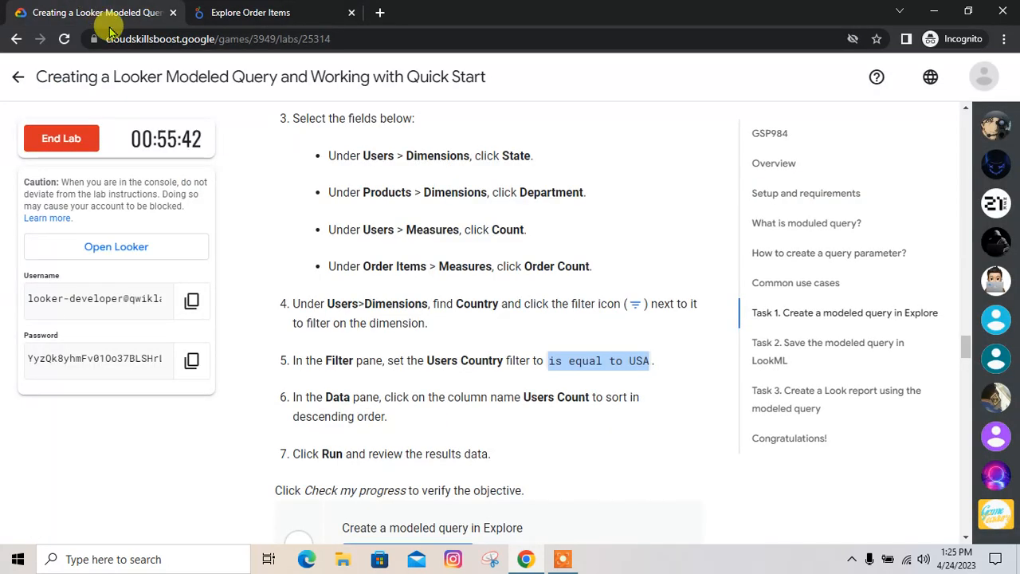
click(239, 12)
click(103, 10)
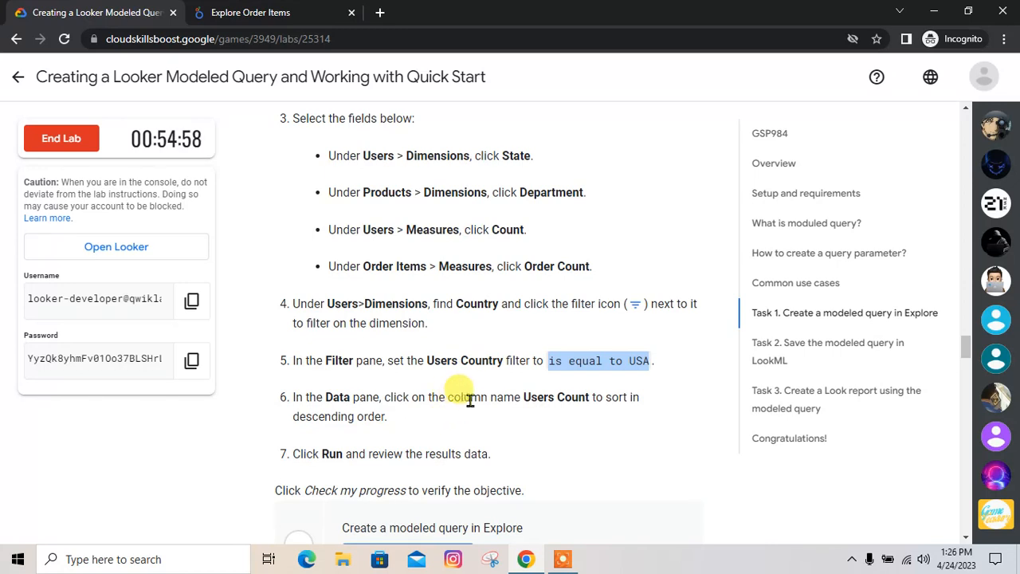
click(231, 9)
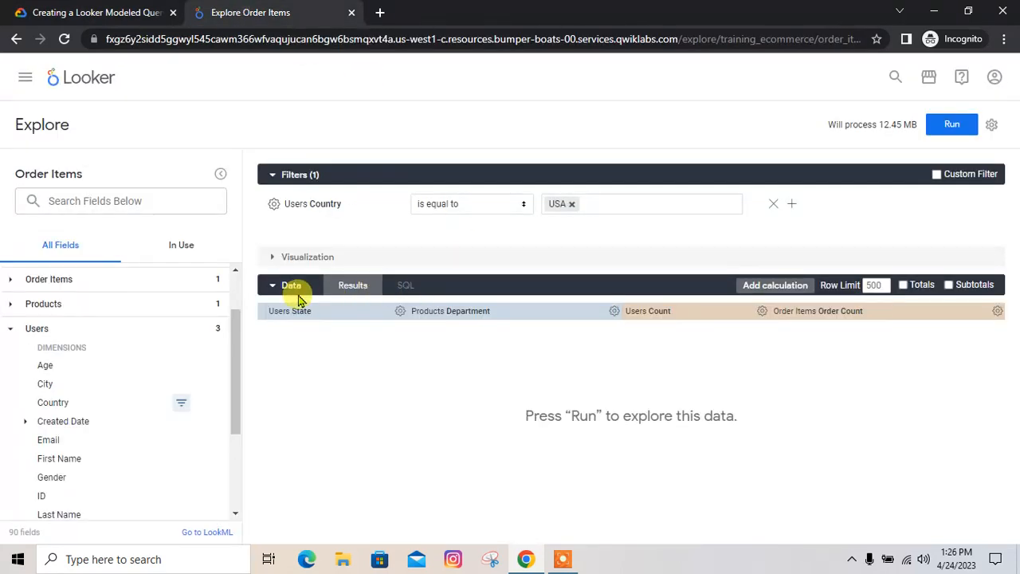
click(653, 312)
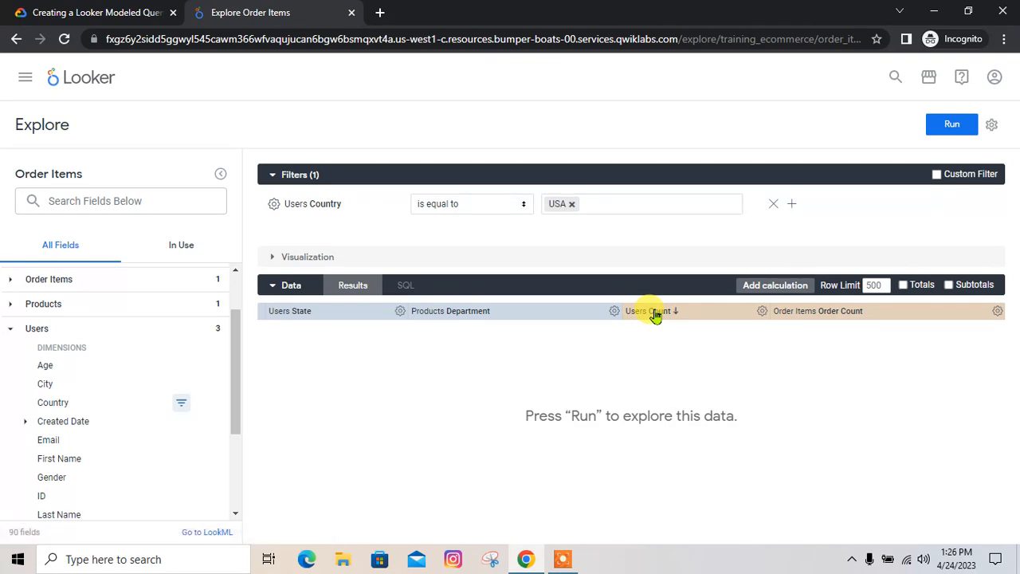
Step: Review the remaining Task 1 instruction in the lab and run the filtered, sorted Order Items query
click(99, 8)
scroll(387, 448, down, 2)
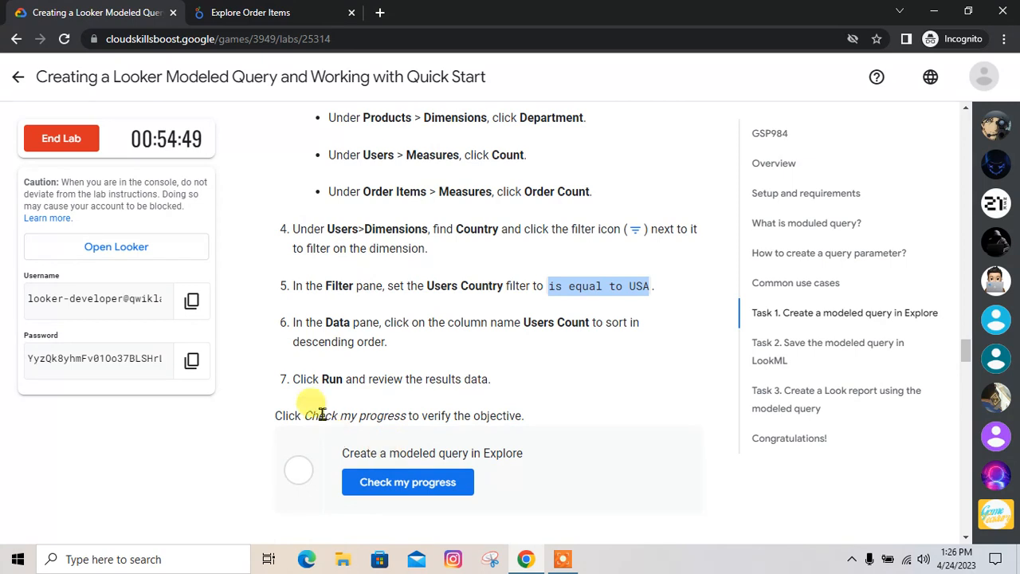
click(223, 10)
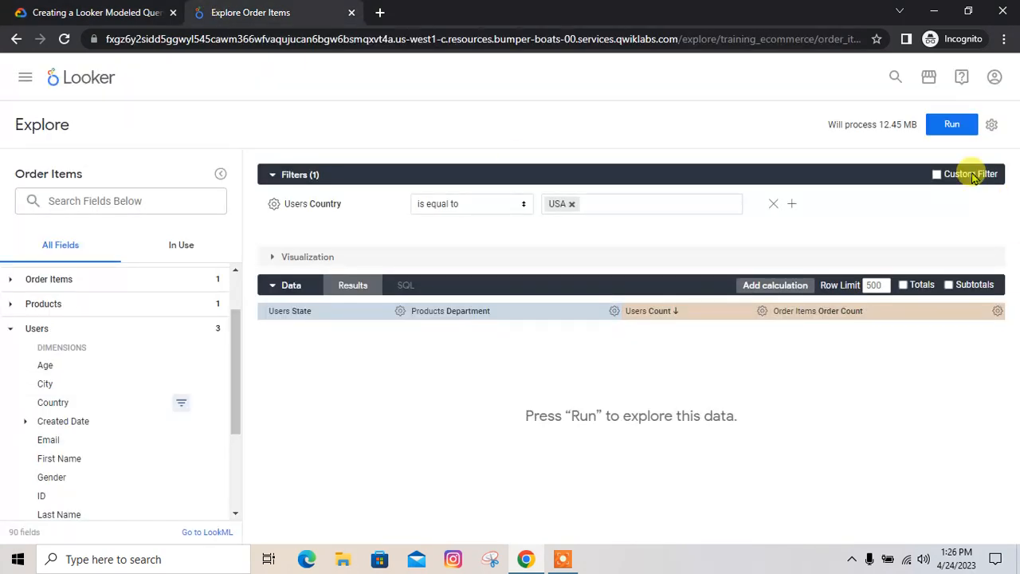
click(954, 126)
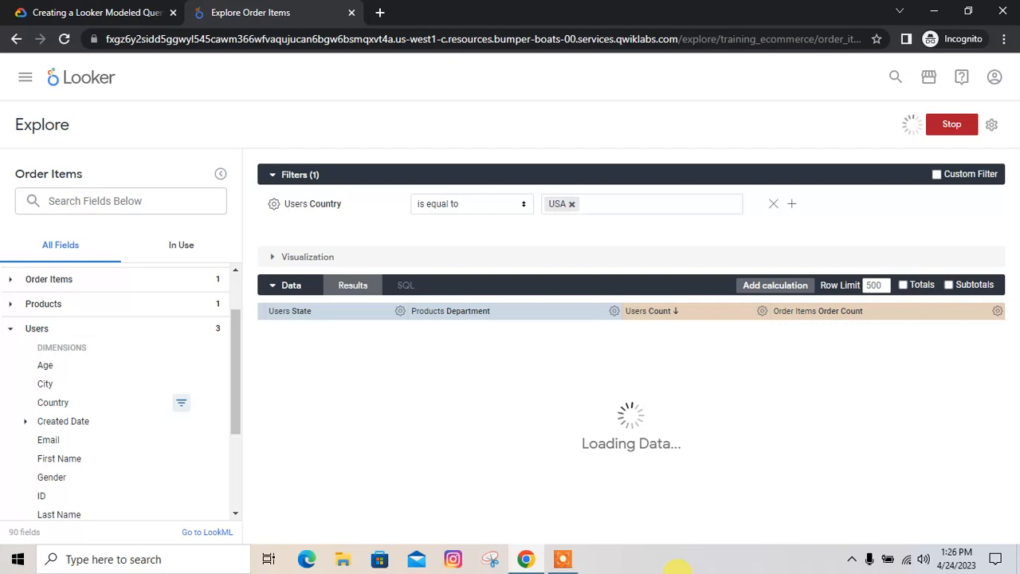
Step: Check the lab progress for "Create a modeled query in Explore" and review the query results in Looker
click(155, 10)
click(419, 490)
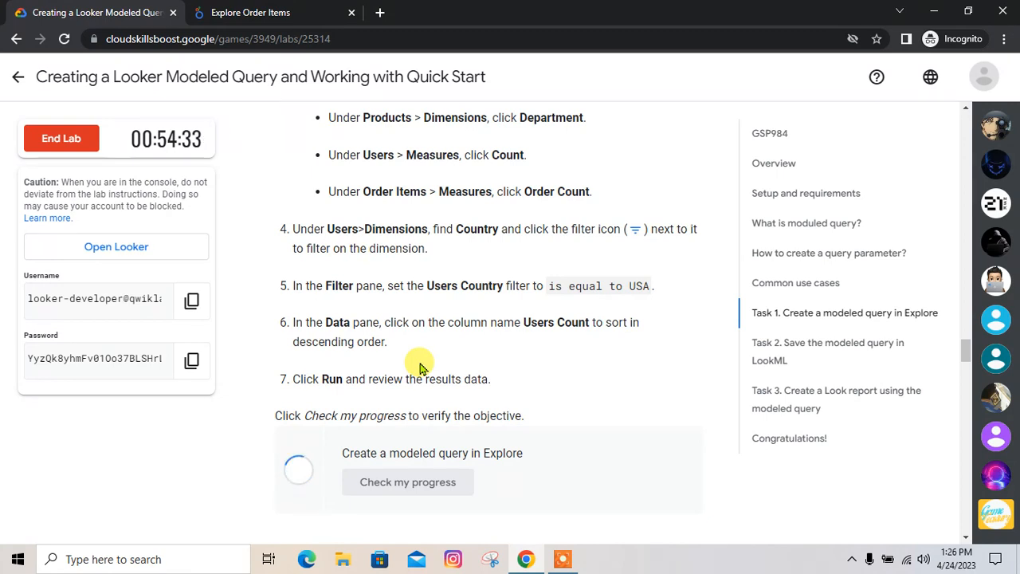
scroll(417, 363, down, 1)
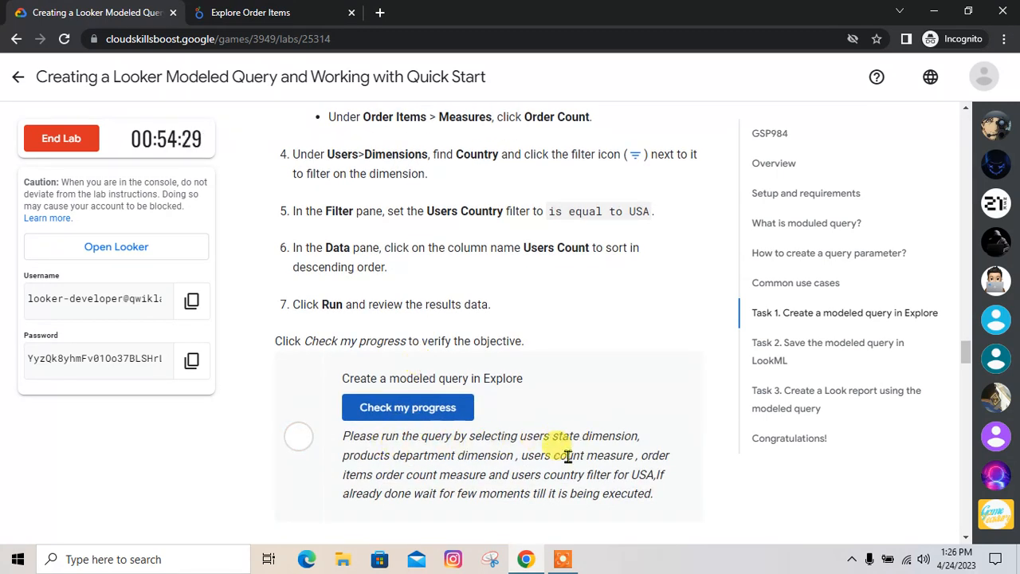
click(255, 12)
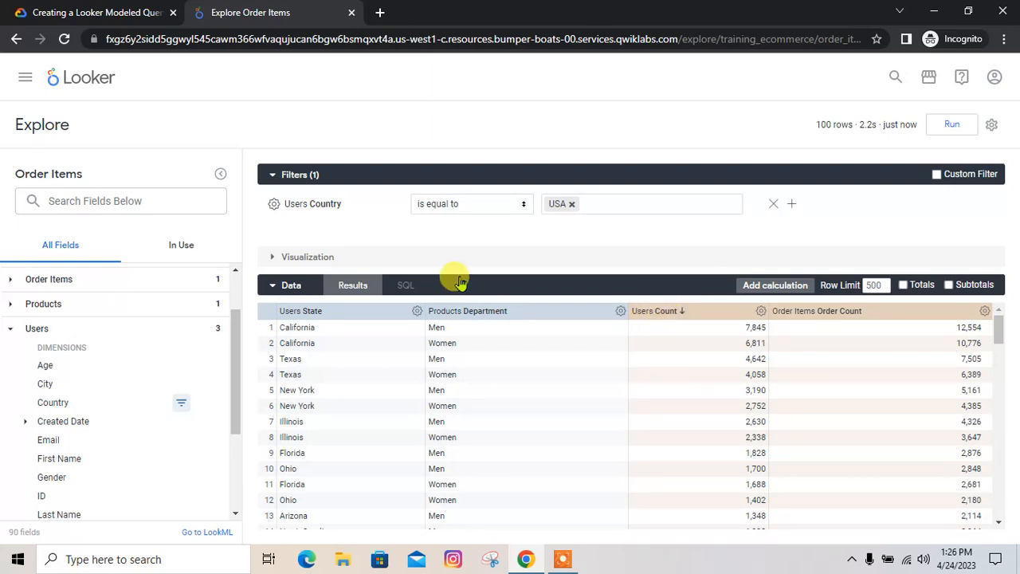
key(ctrl+shift+Tab)
scroll(366, 287, up, 1)
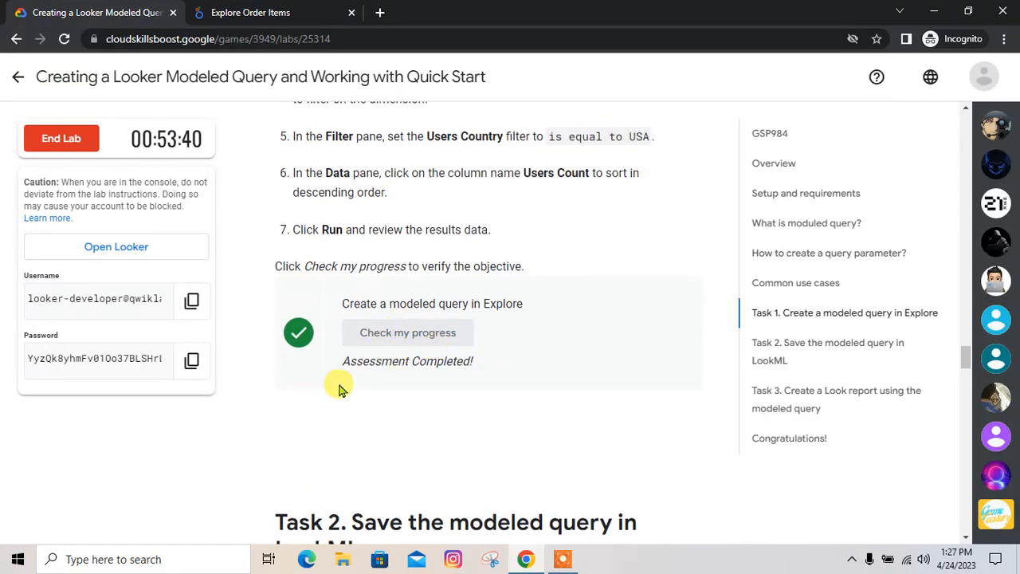
click(267, 12)
click(123, 14)
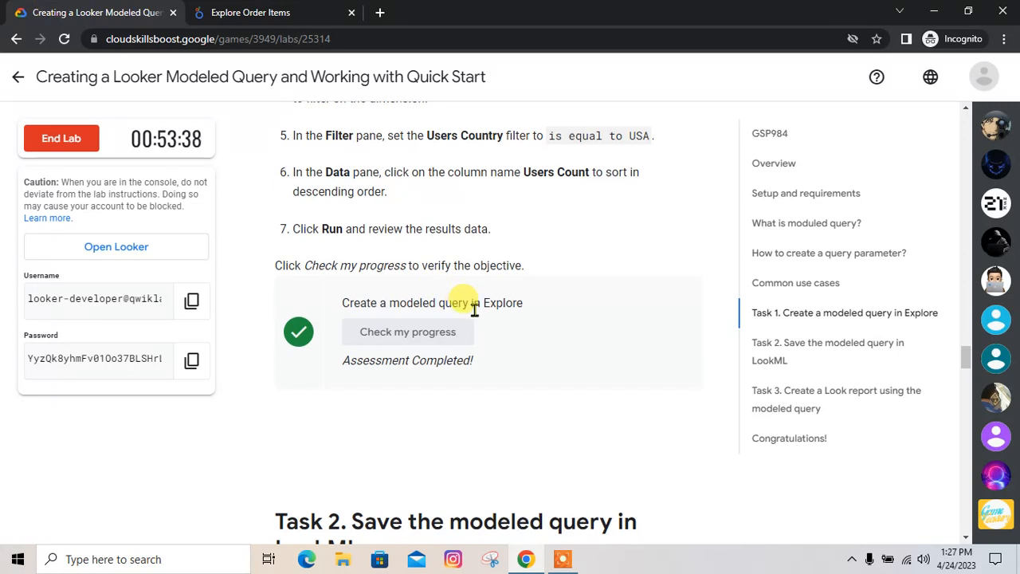
Step: Read the first Task 2 instruction in the lab and open Get LookML for the Order Items query
scroll(470, 306, down, 3)
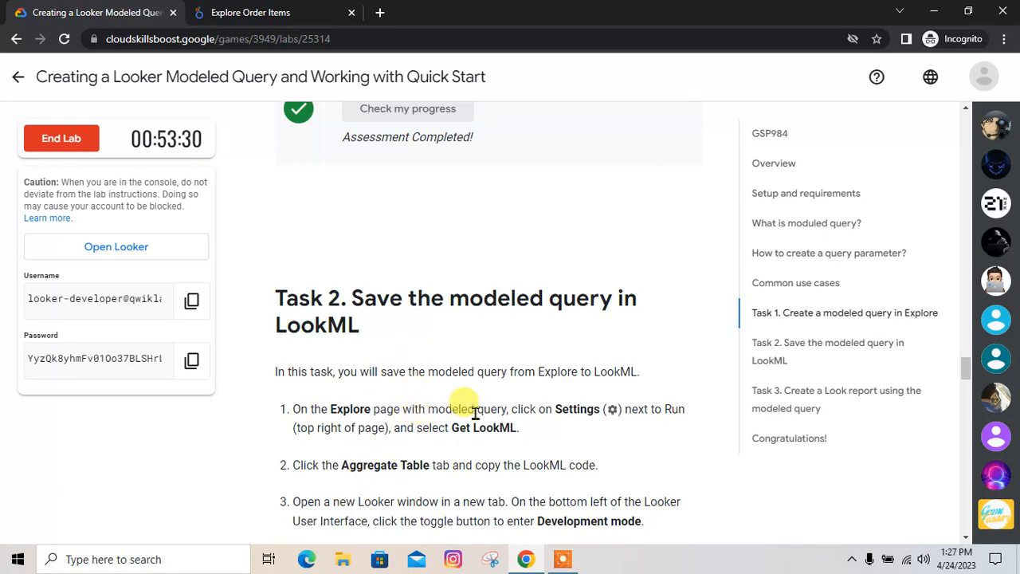
click(297, 10)
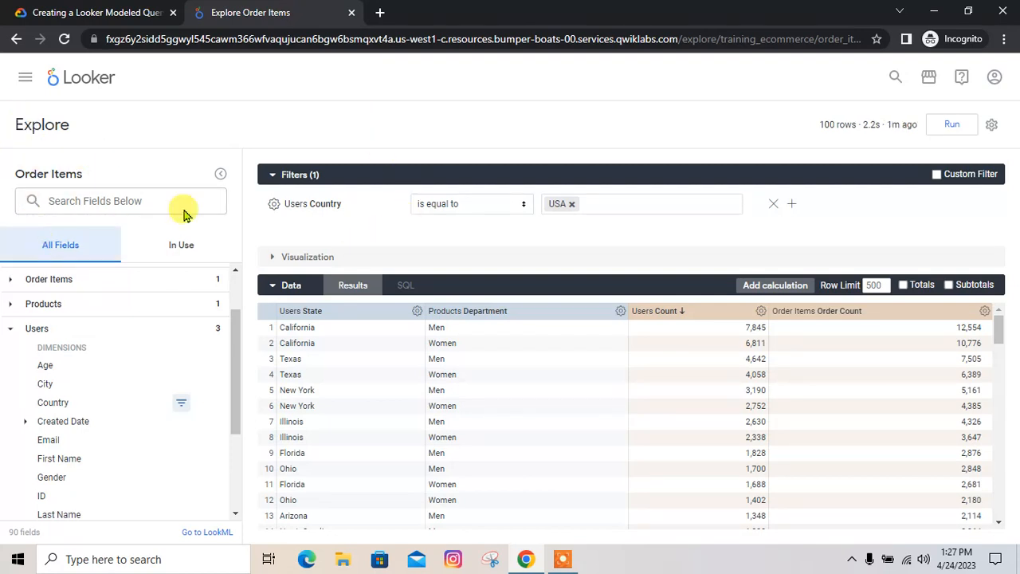
click(991, 125)
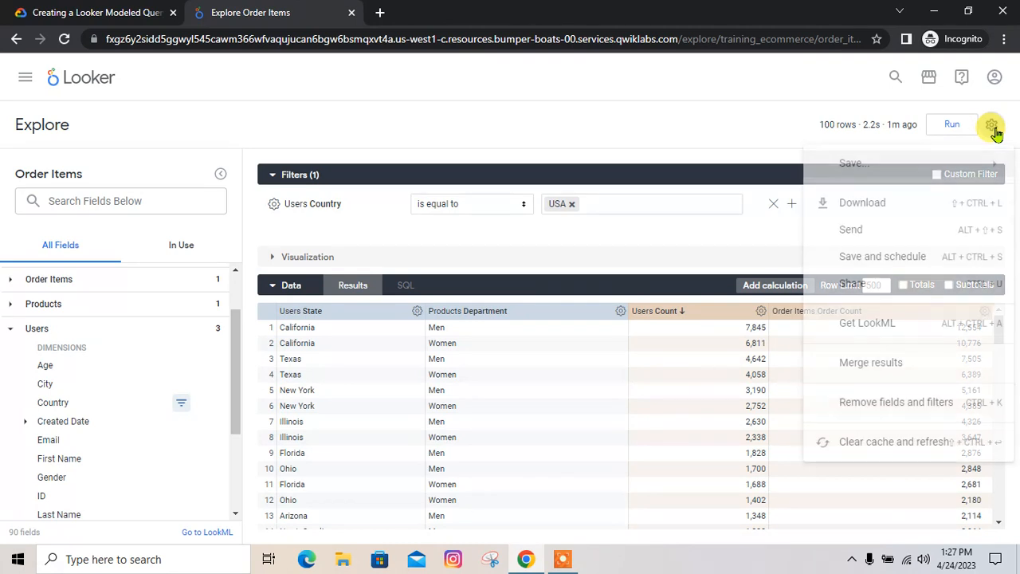
click(111, 12)
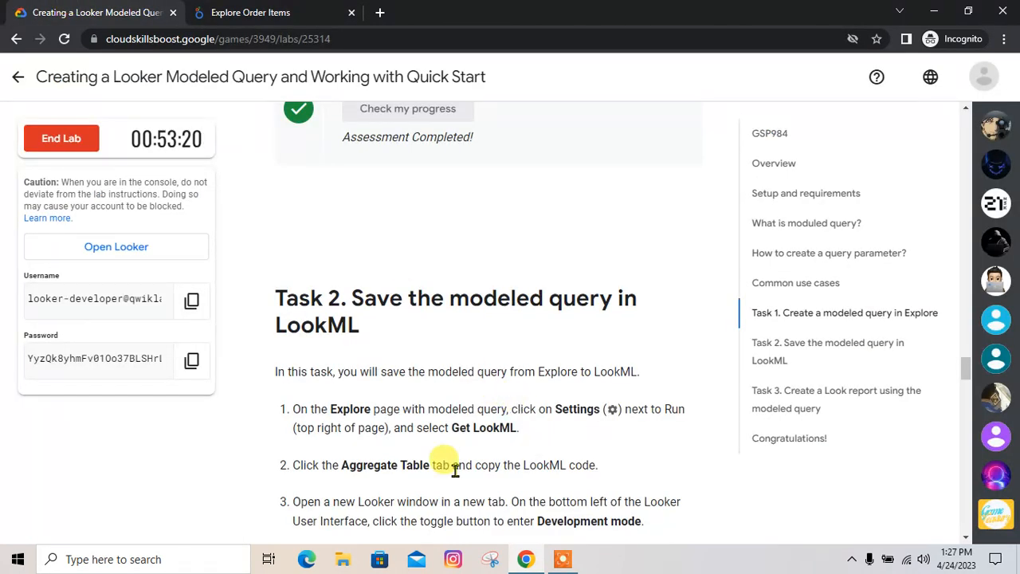
click(215, 12)
click(56, 9)
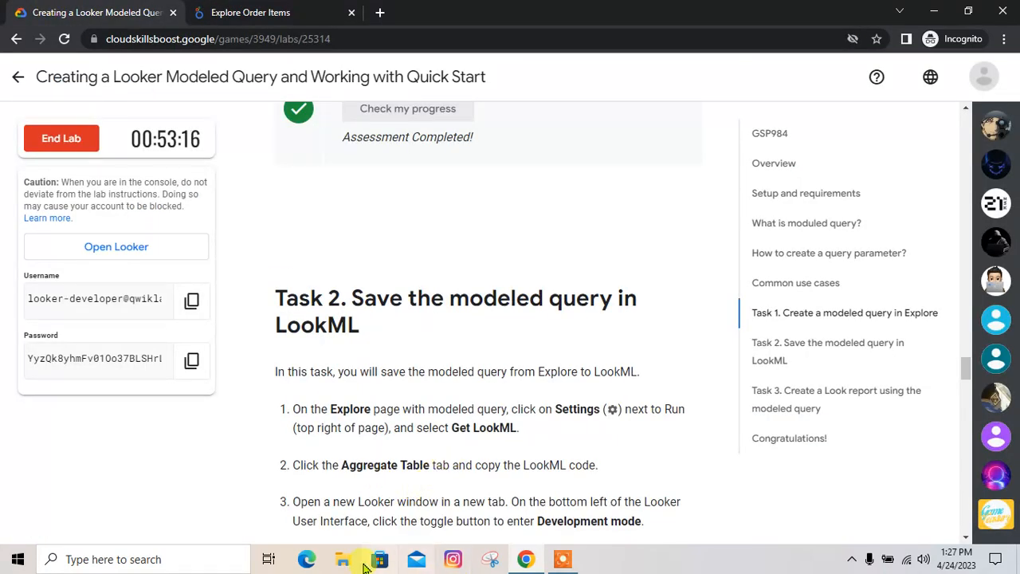
click(203, 10)
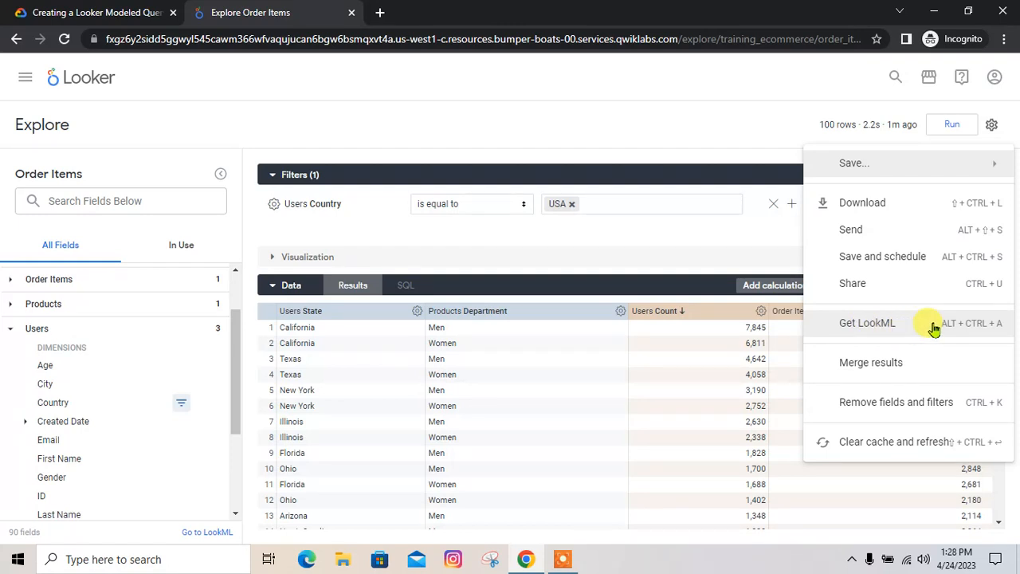
click(867, 322)
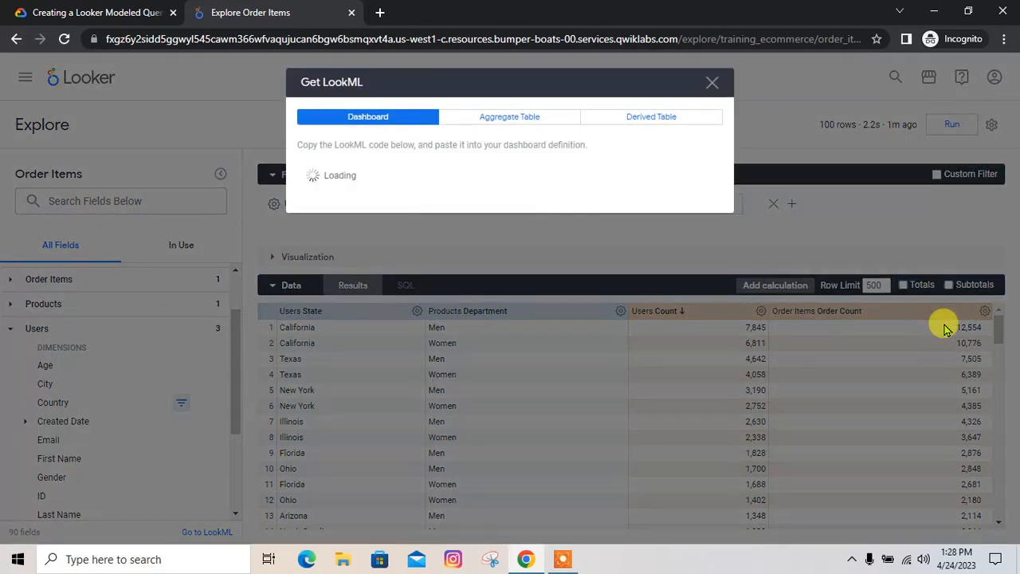
Step: Consult the lab's Task 2 steps and switch the query's LookML code to the Aggregate Table version
click(12, 8)
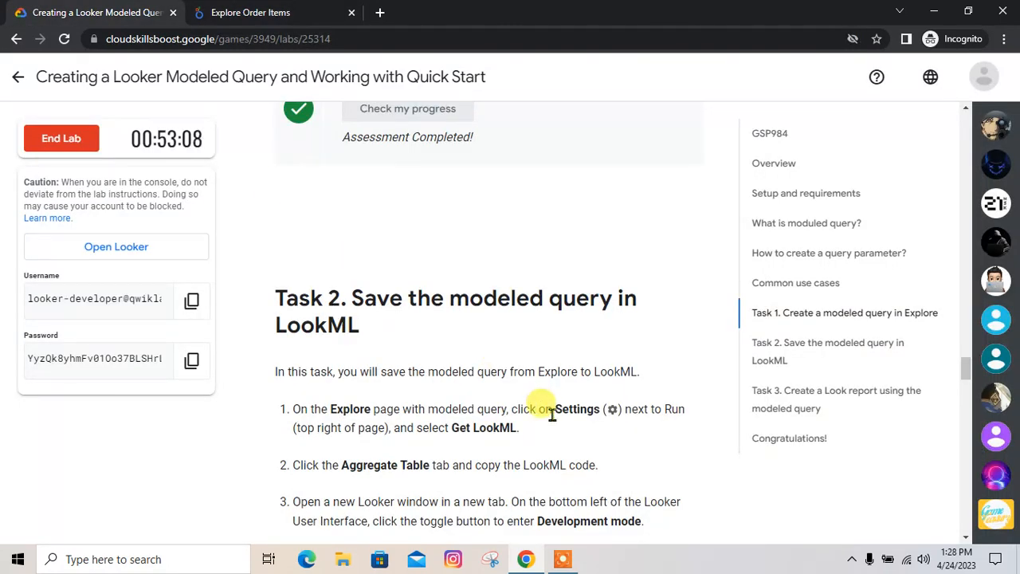
scroll(549, 418, down, 1)
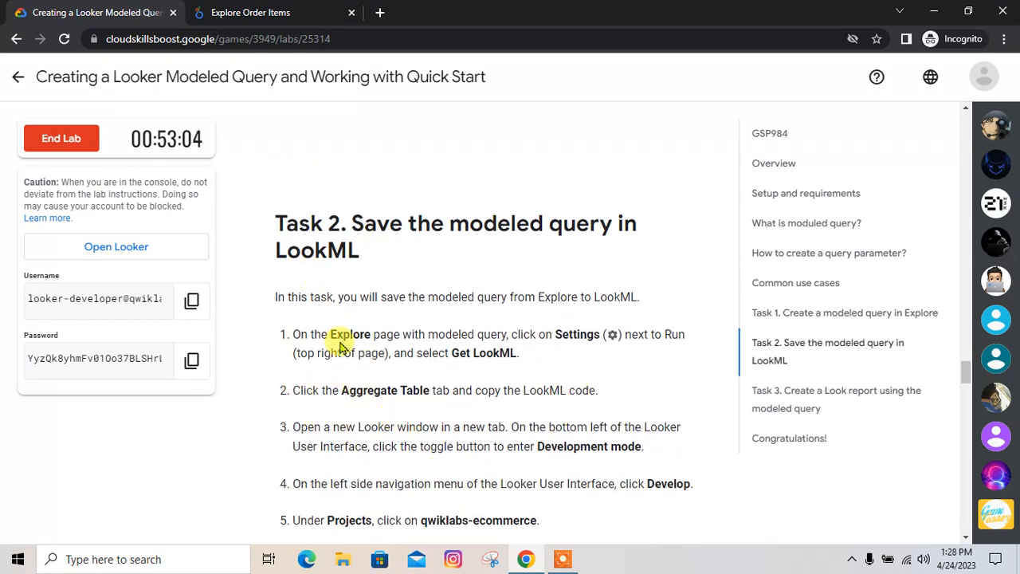
click(259, 9)
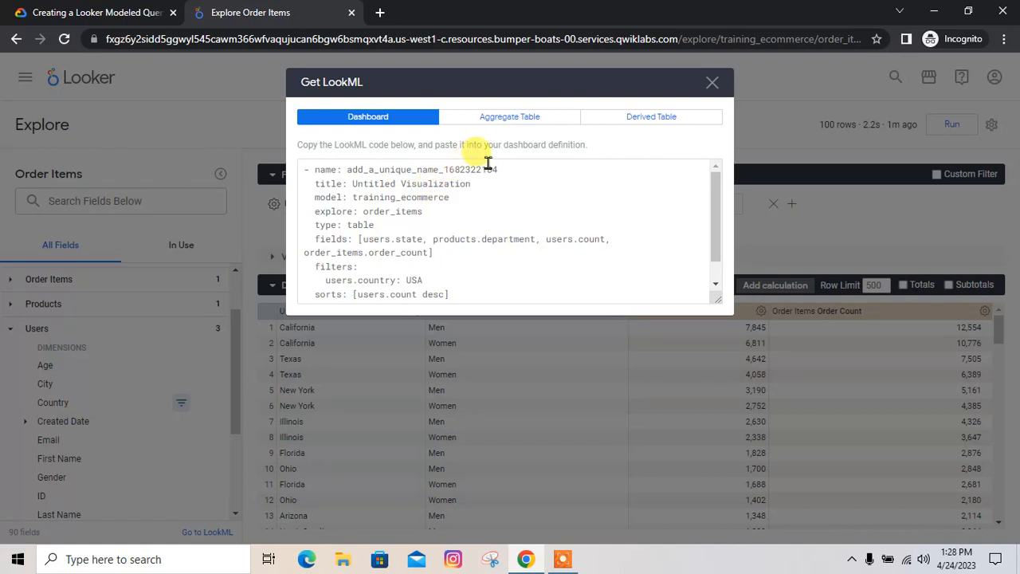
click(497, 124)
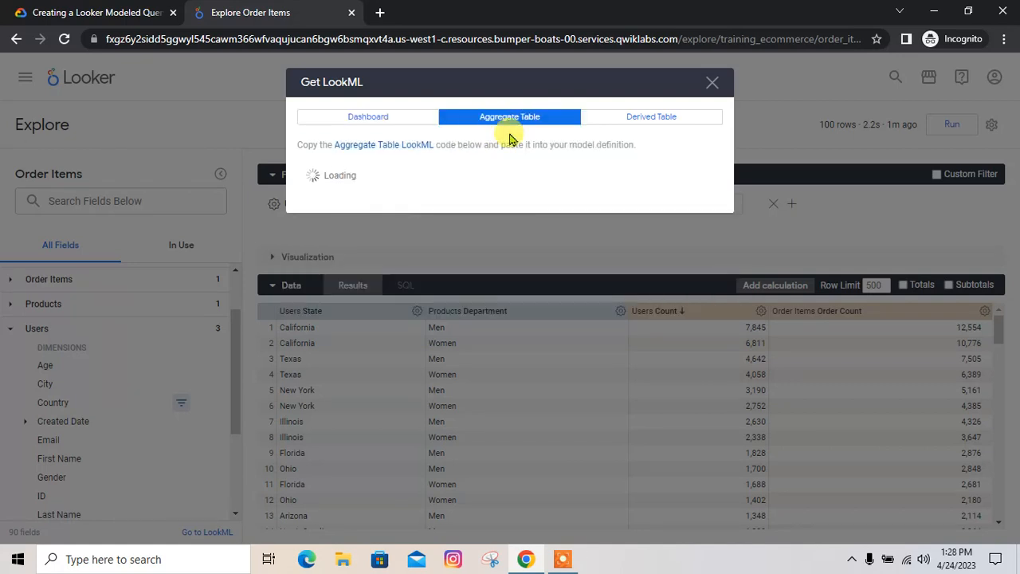
click(90, 8)
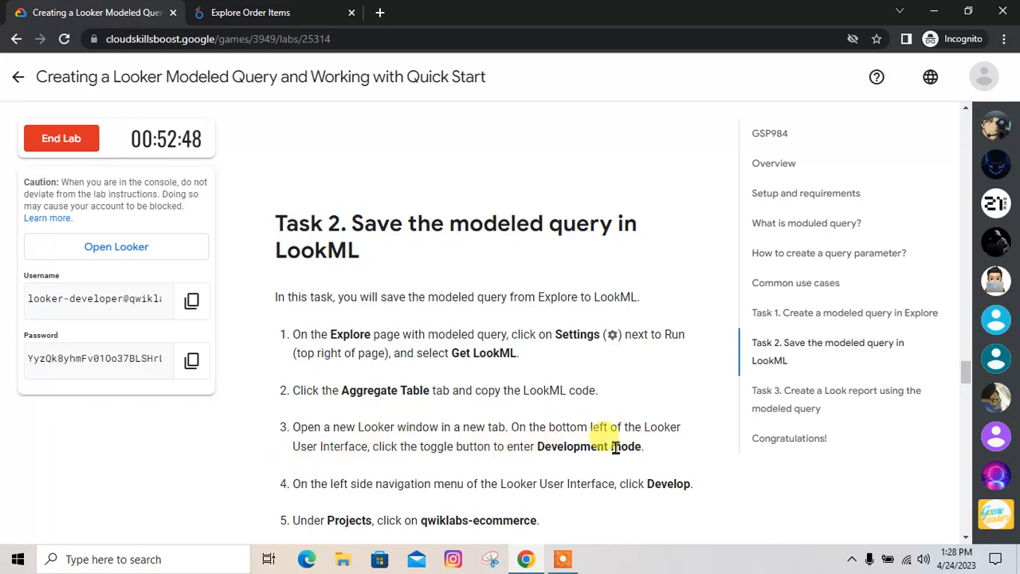
scroll(606, 442, down, 1)
click(251, 10)
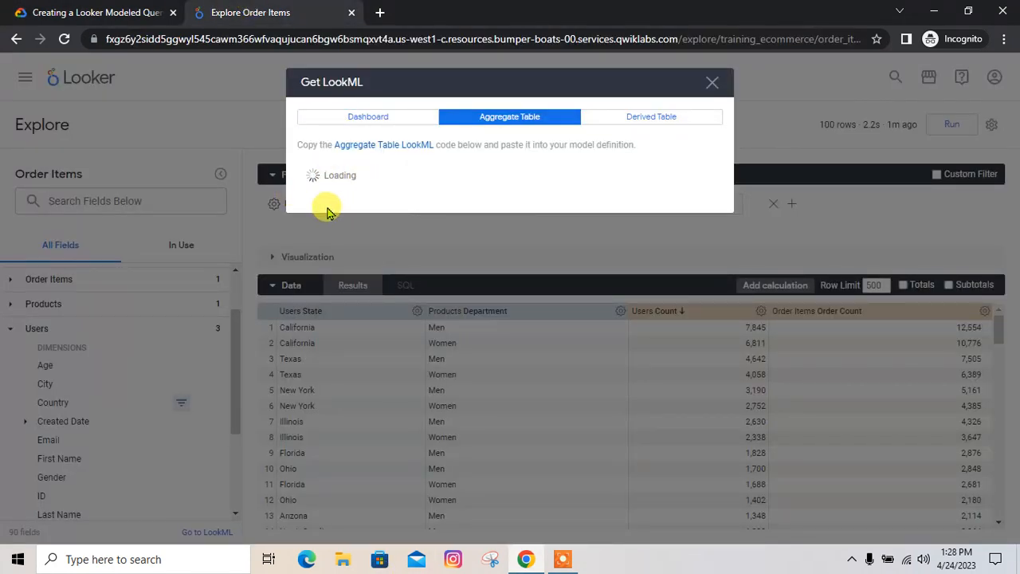
Step: Open a second Looker window in a new browser tab from the lab page, as Task 2 requires
click(108, 9)
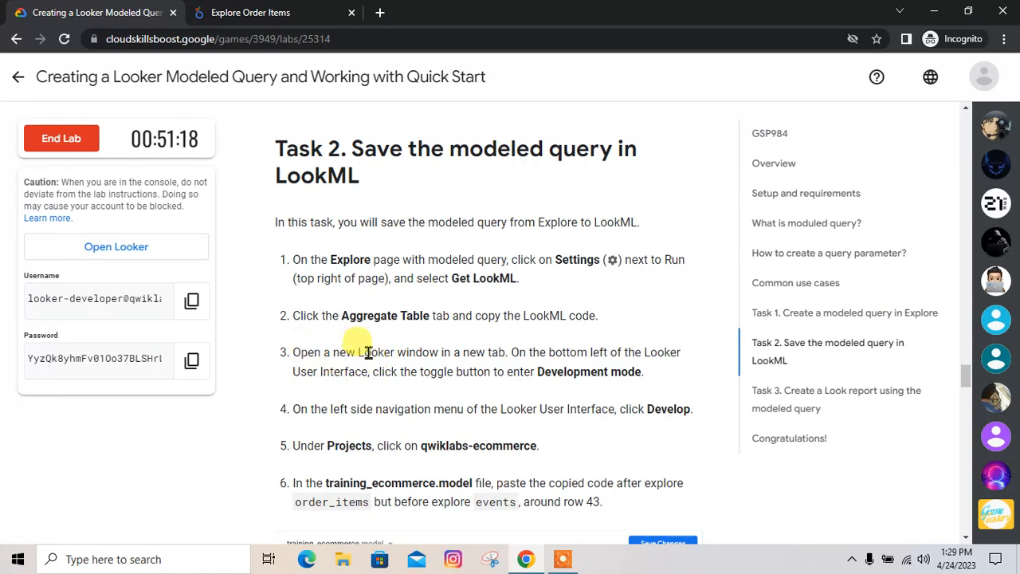
click(121, 251)
click(83, 6)
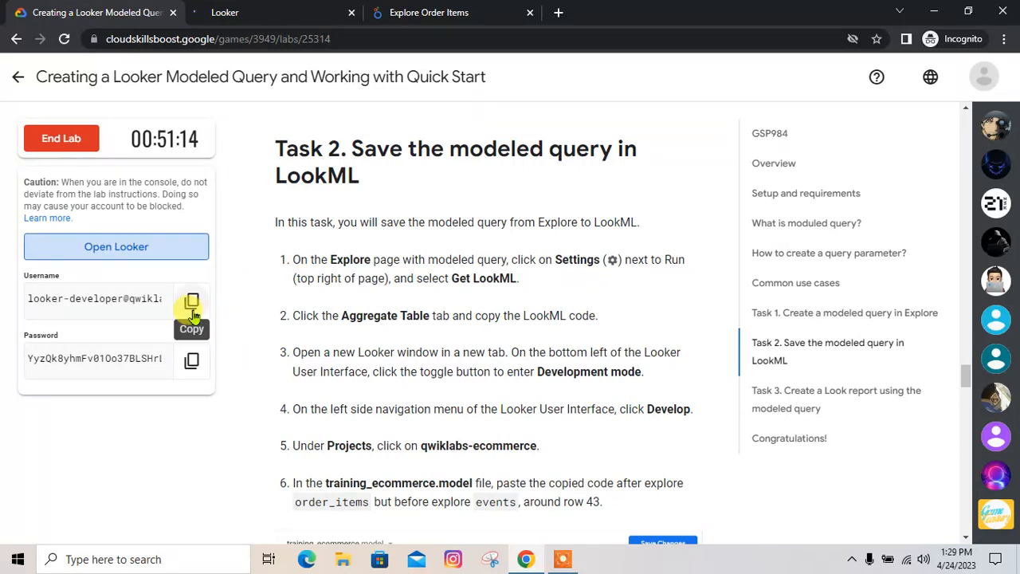
click(223, 10)
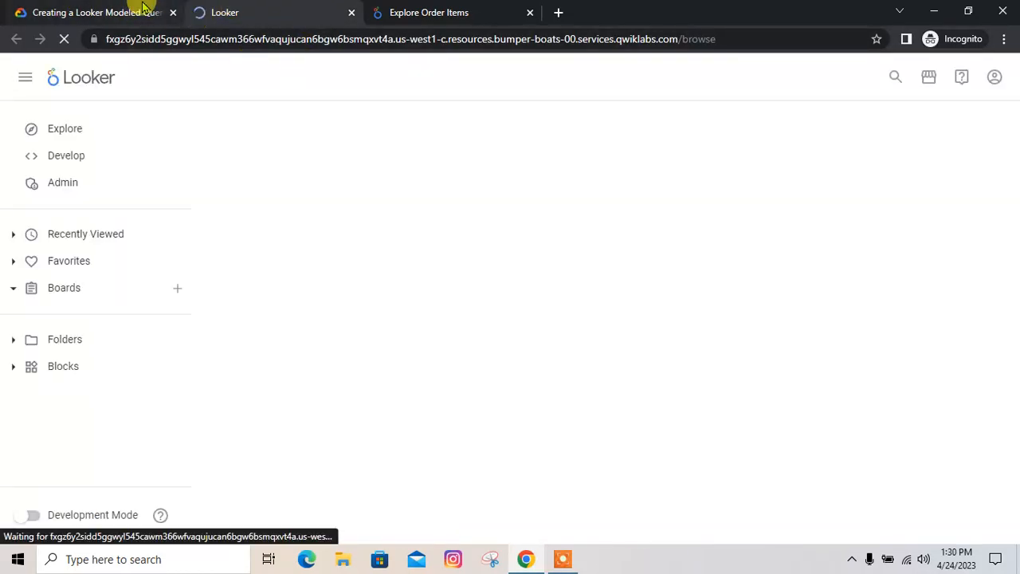
click(146, 11)
click(226, 9)
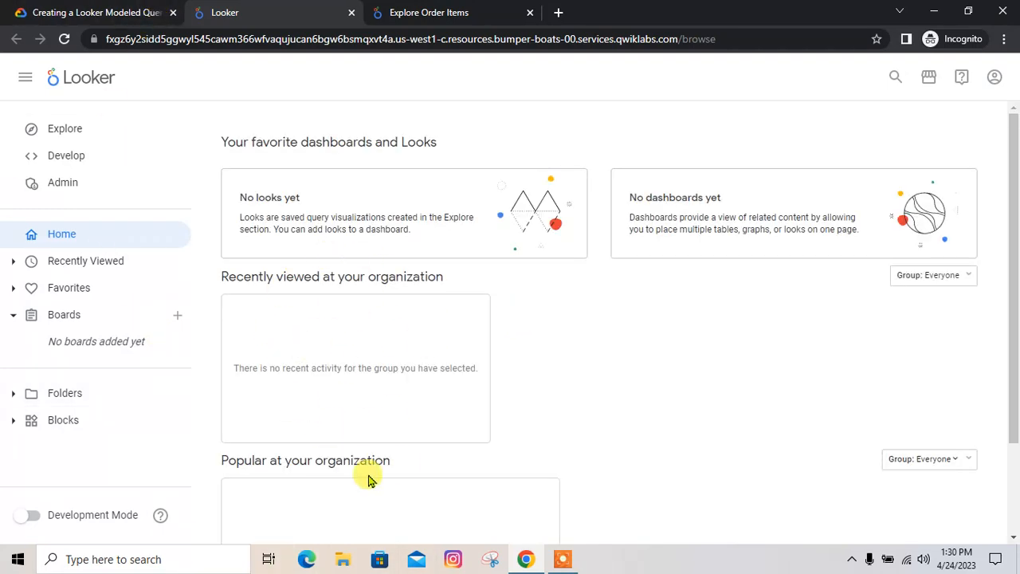
Step: Confirm the Development Mode instruction in the lab and enable Development Mode in the new Looker window
click(84, 12)
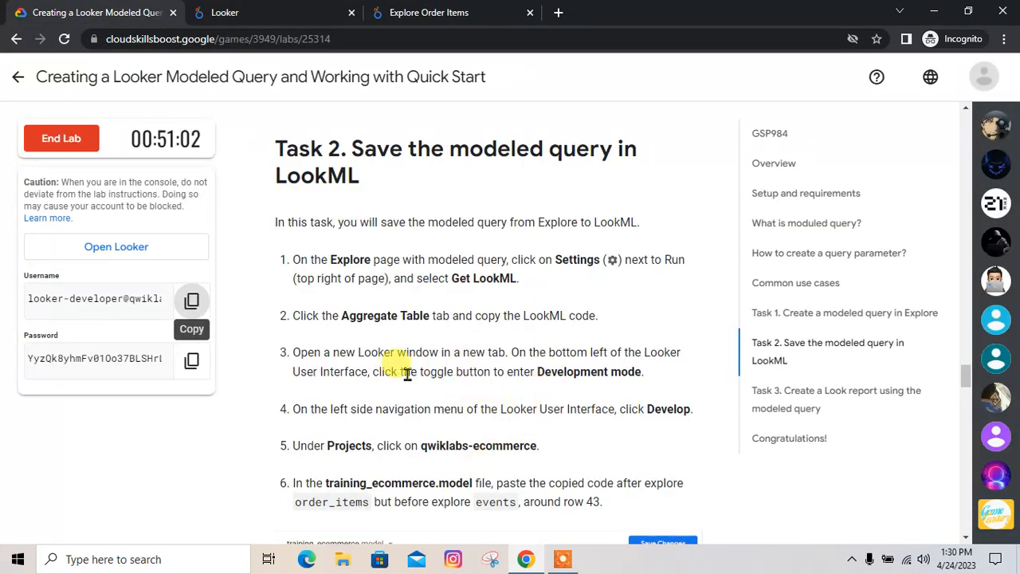
click(219, 12)
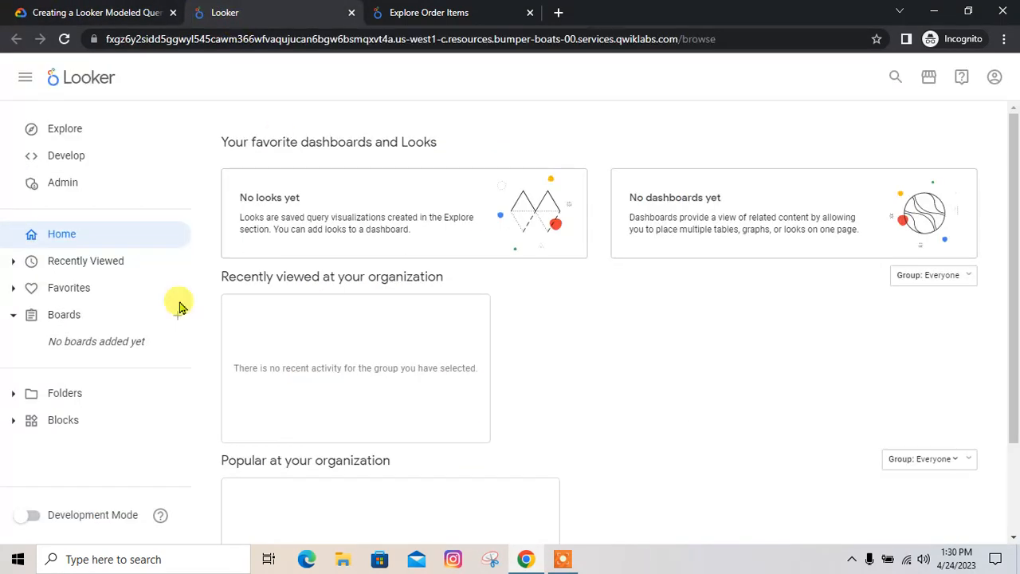
click(30, 518)
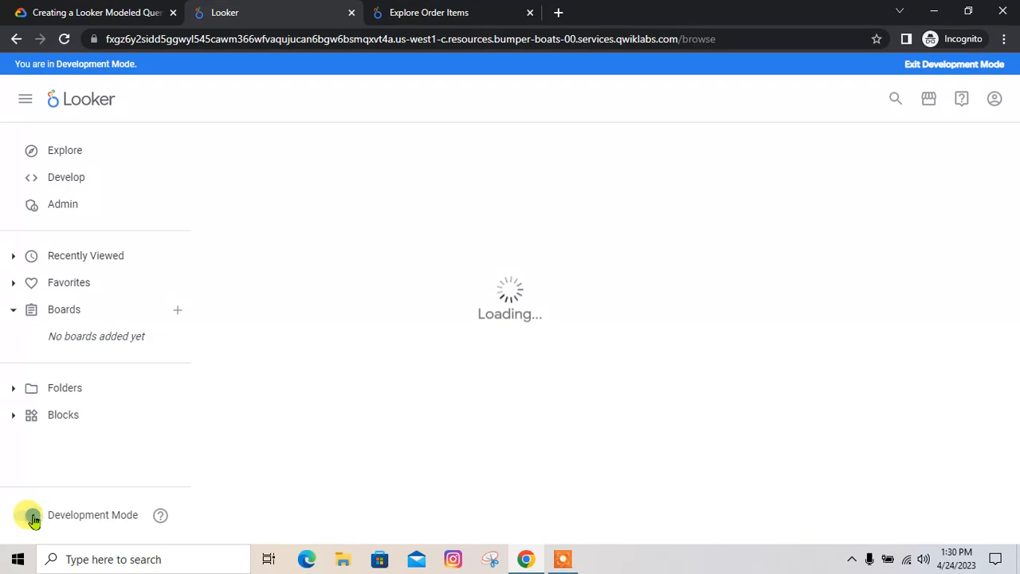
Step: Follow the lab's Develop and Projects instructions to open the qwiklabs-ecommerce project, and return to the lab steps
click(119, 12)
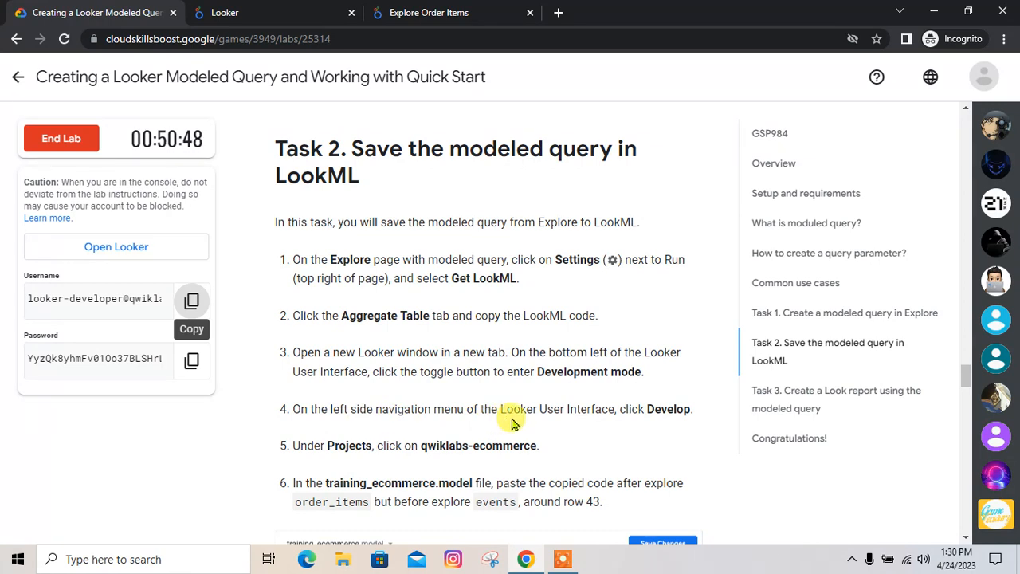
click(268, 11)
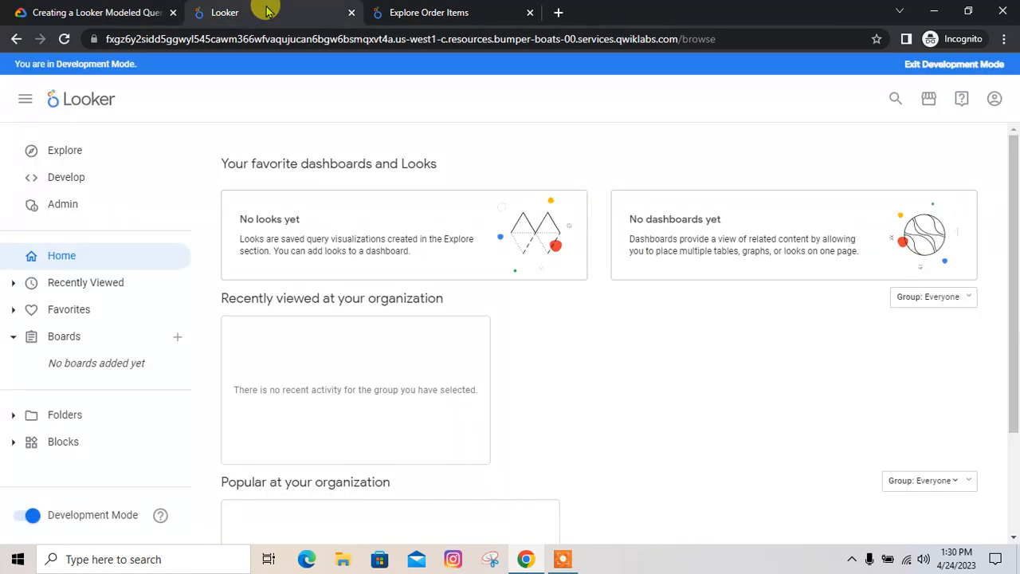
click(62, 178)
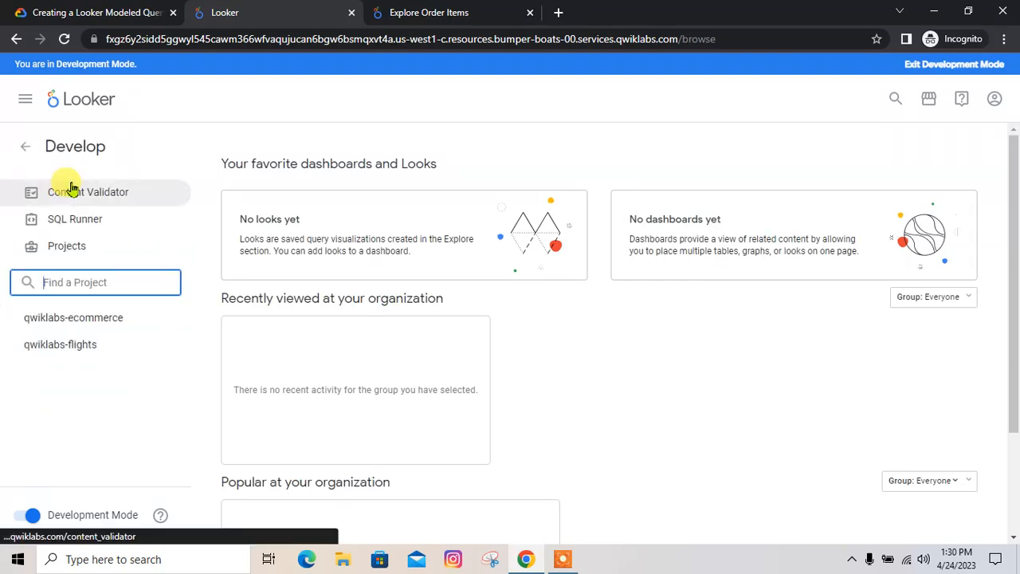
click(44, 6)
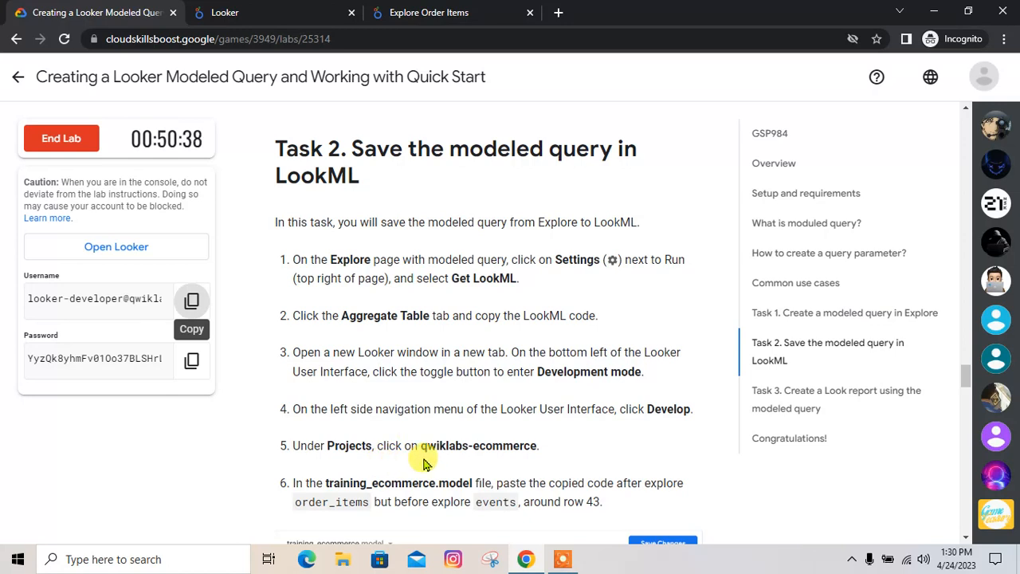
click(191, 9)
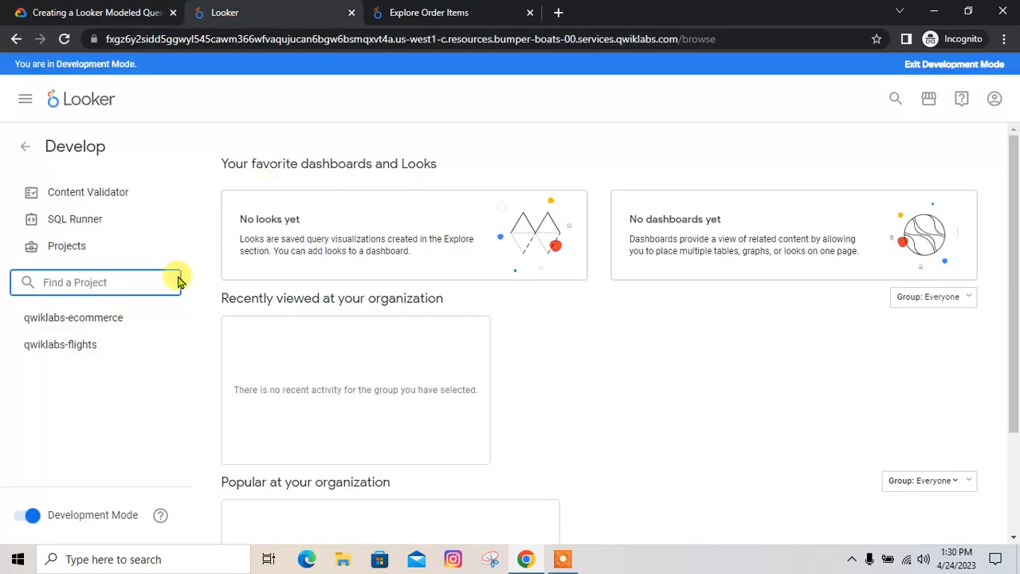
click(96, 329)
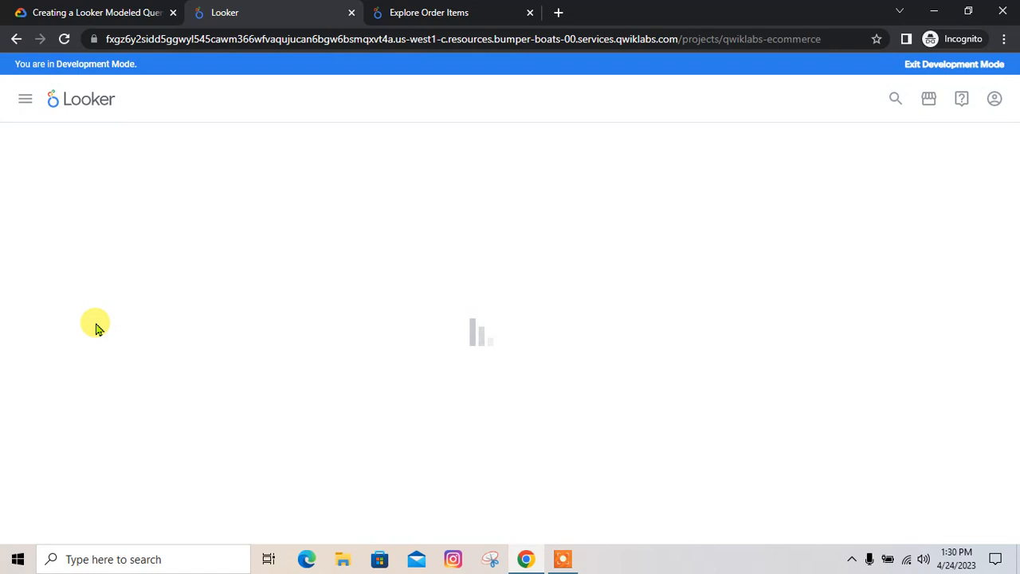
click(116, 8)
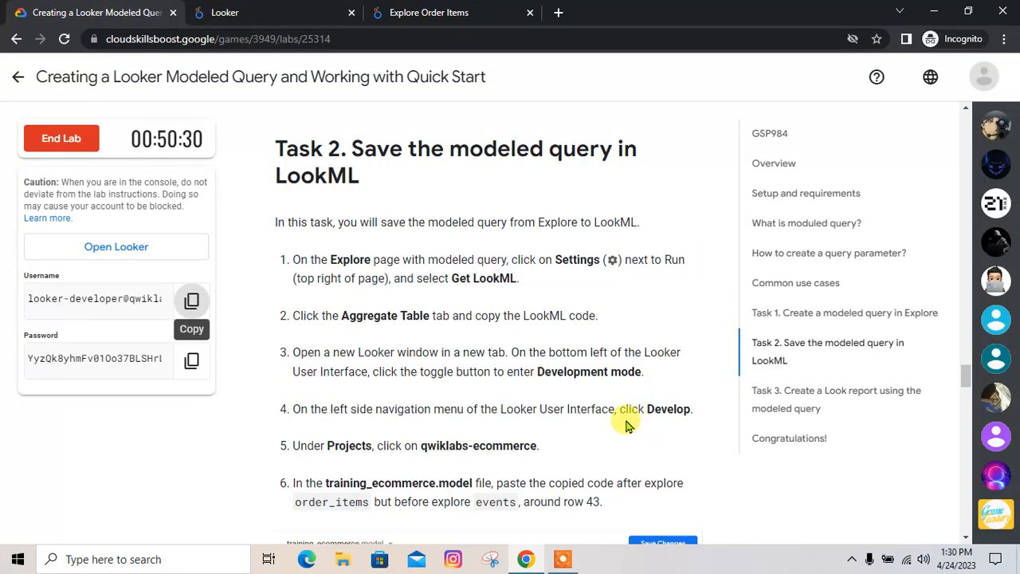
Step: Follow the lab's Task 2 step 6 and open the training_ecommerce.model file from the project's models folder
scroll(404, 440, down, 1)
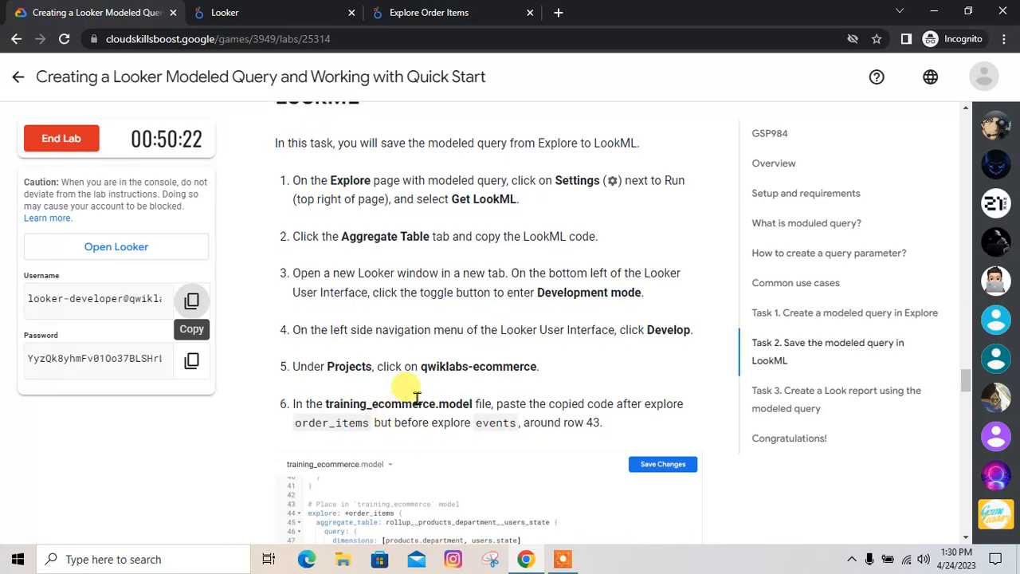
scroll(406, 390, down, 3)
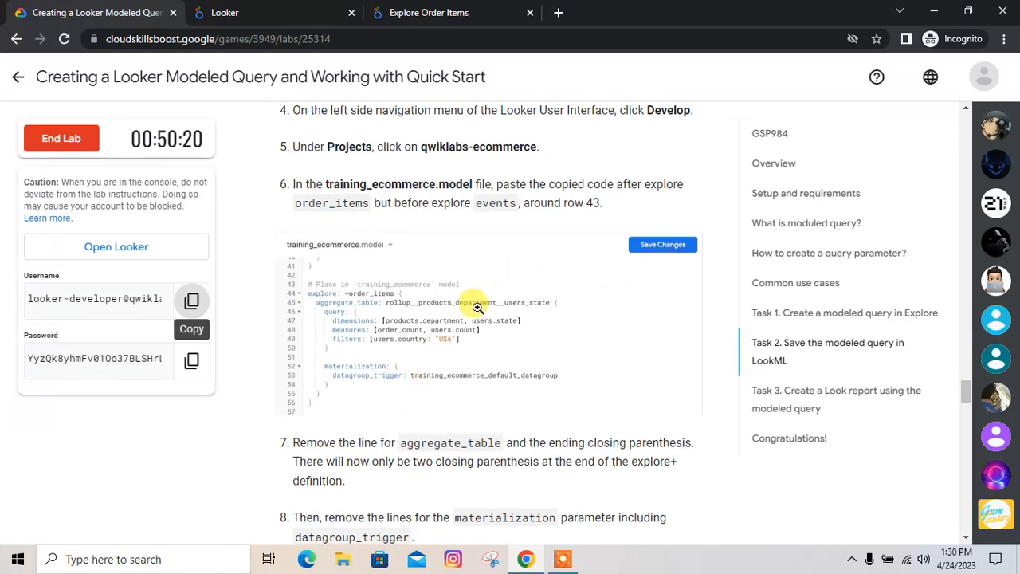
key(ctrl+Tab)
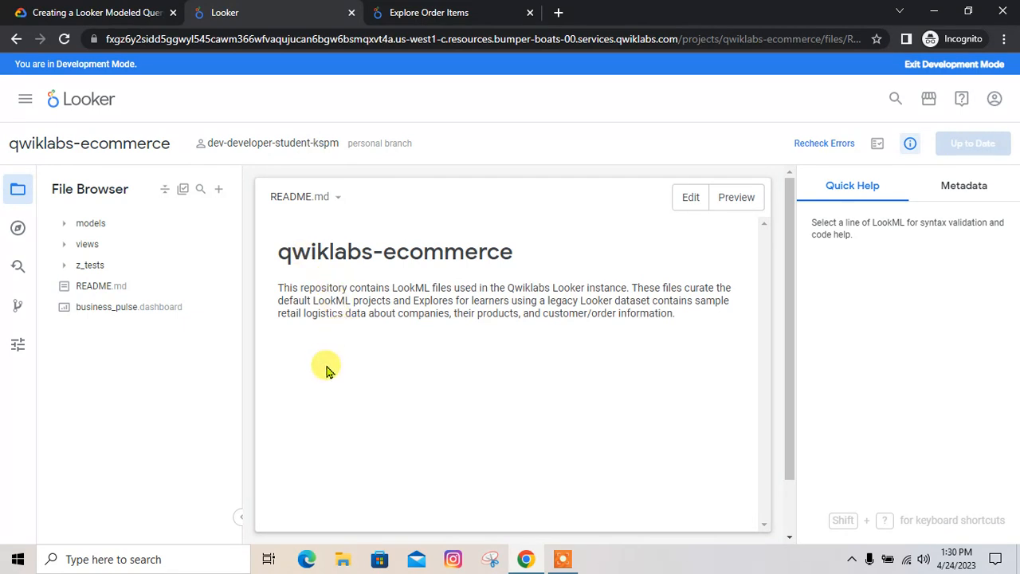
key(ctrl+shift+Tab)
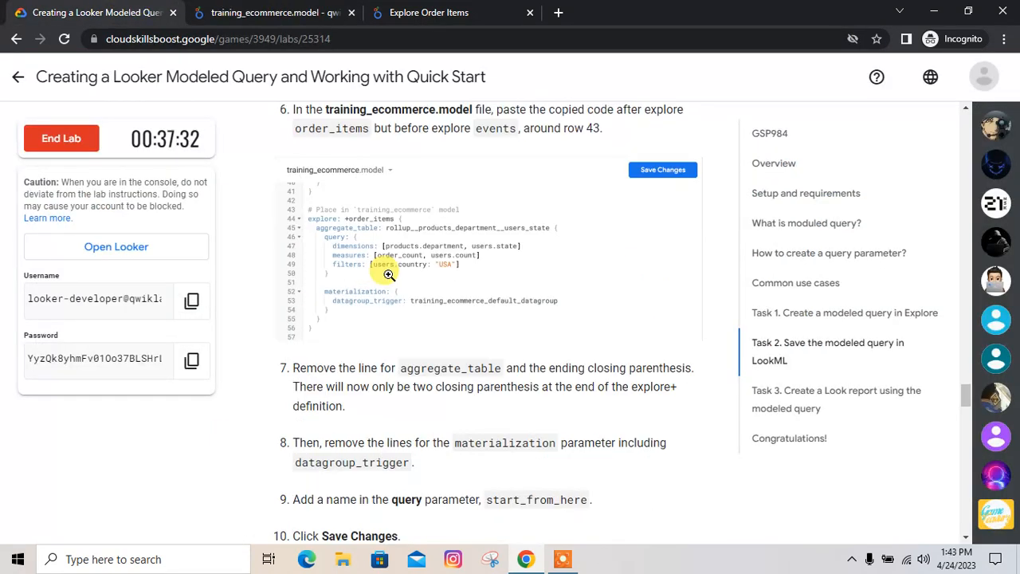
scroll(414, 367, up, 3)
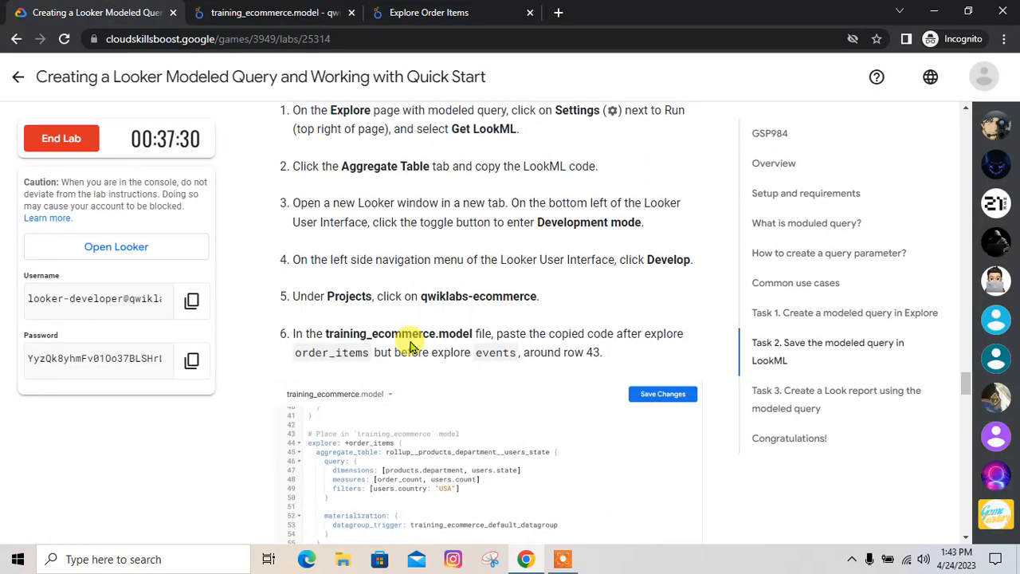
drag(473, 334, 335, 334)
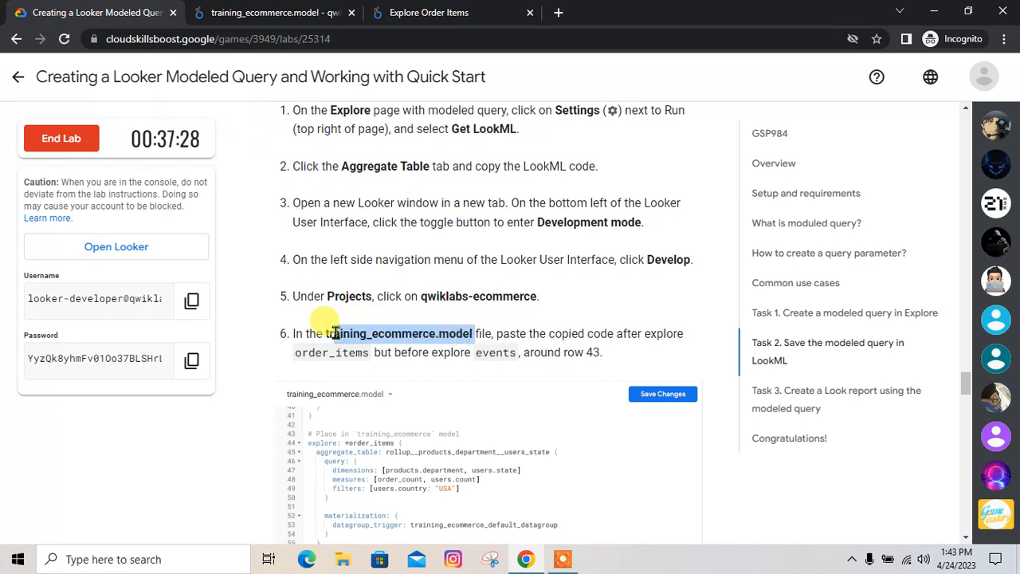
click(253, 9)
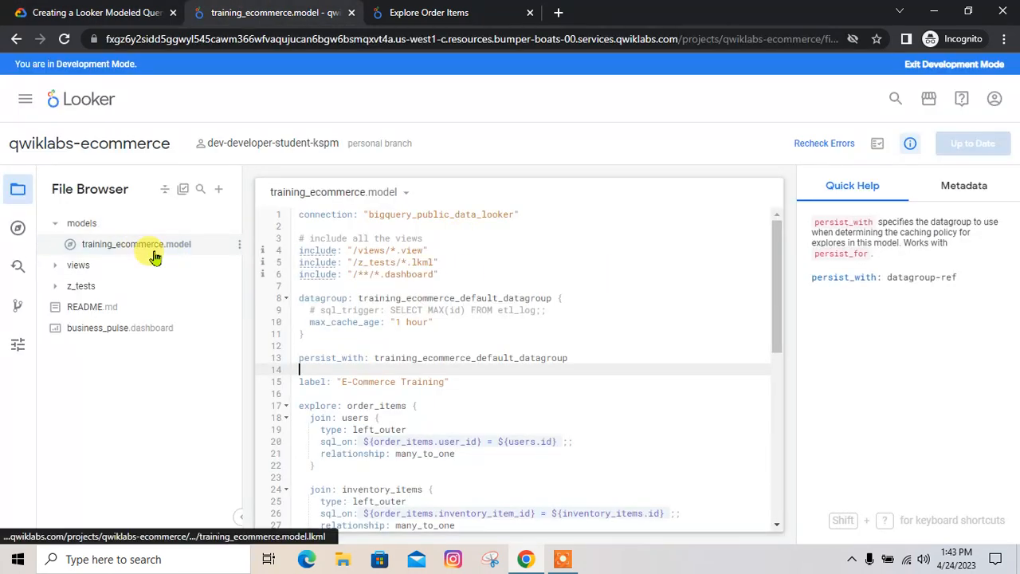
click(57, 226)
click(66, 227)
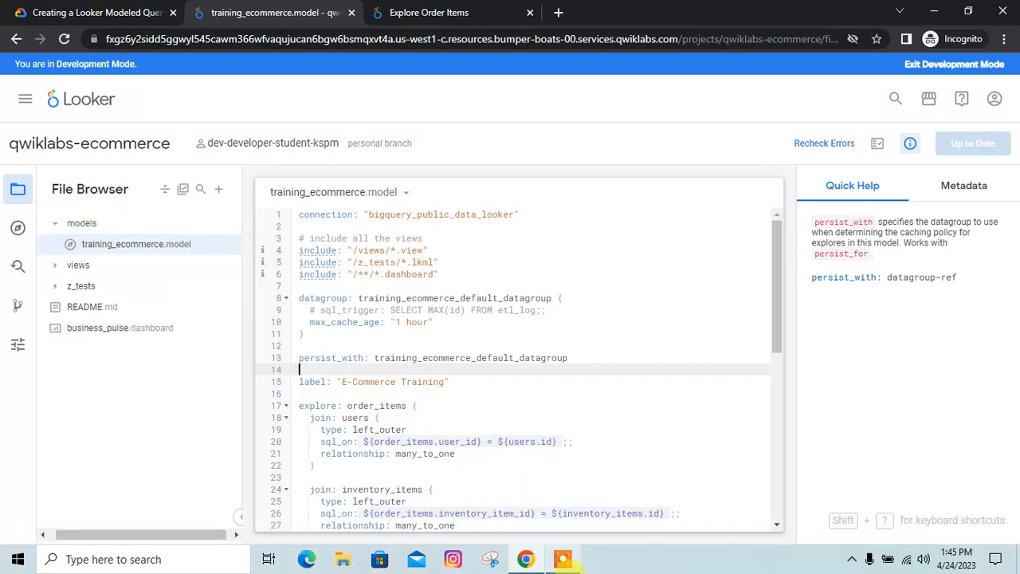
click(565, 561)
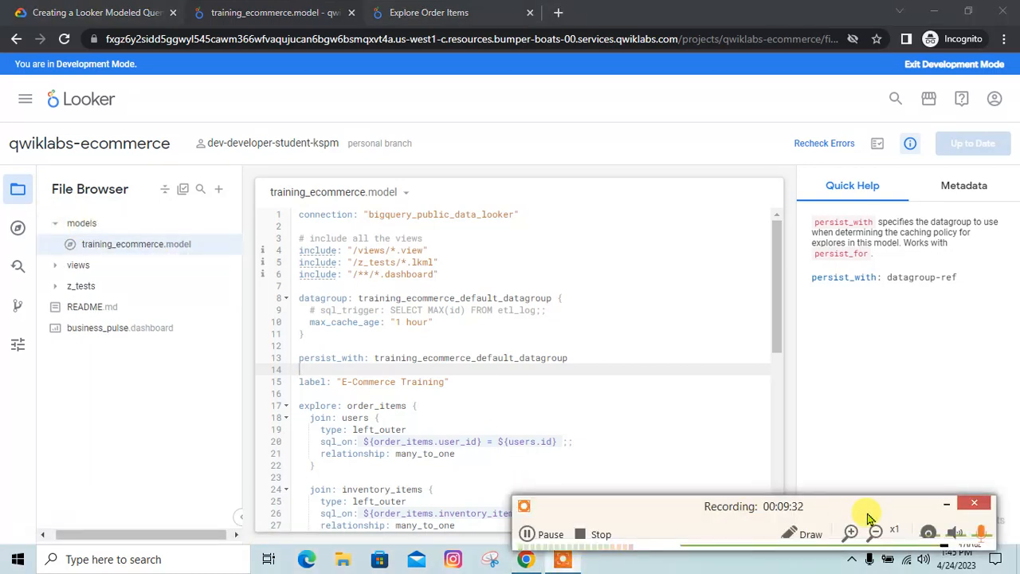
click(943, 509)
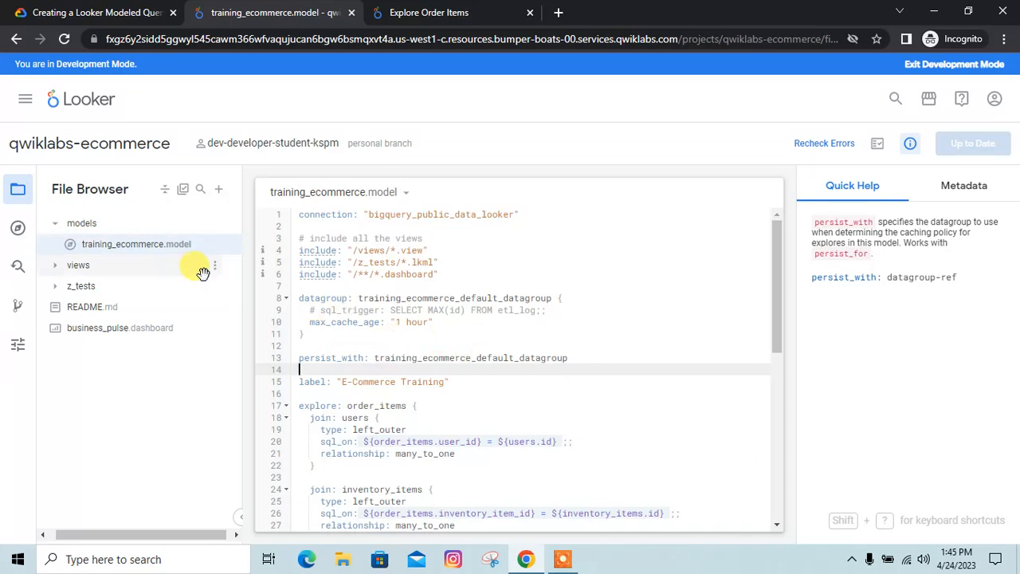
Step: Check in the lab where the copied code belongs and select the entire Aggregate Table LookML code in the Explore tab
click(89, 12)
click(478, 326)
scroll(489, 335, down, 1)
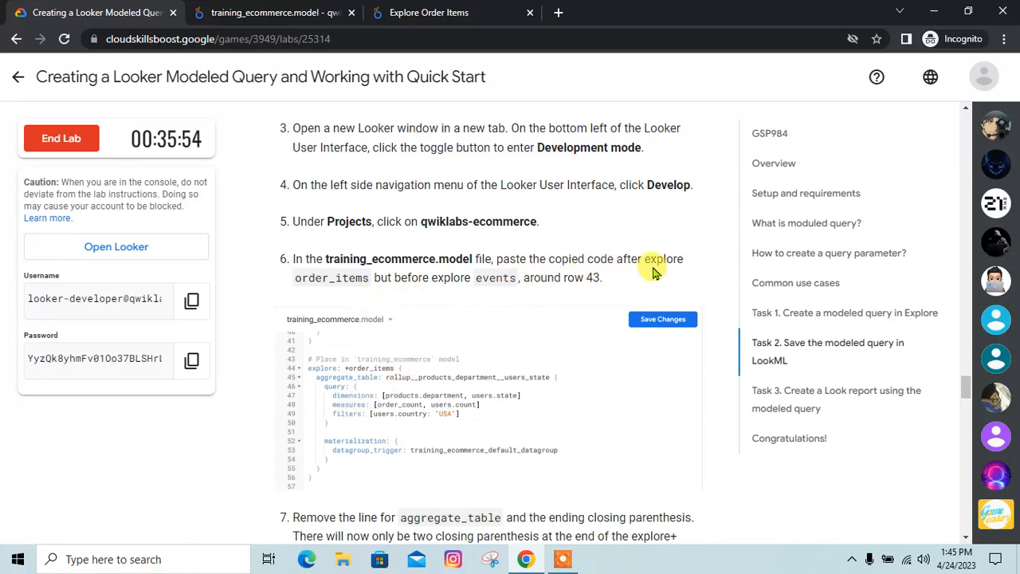
click(408, 15)
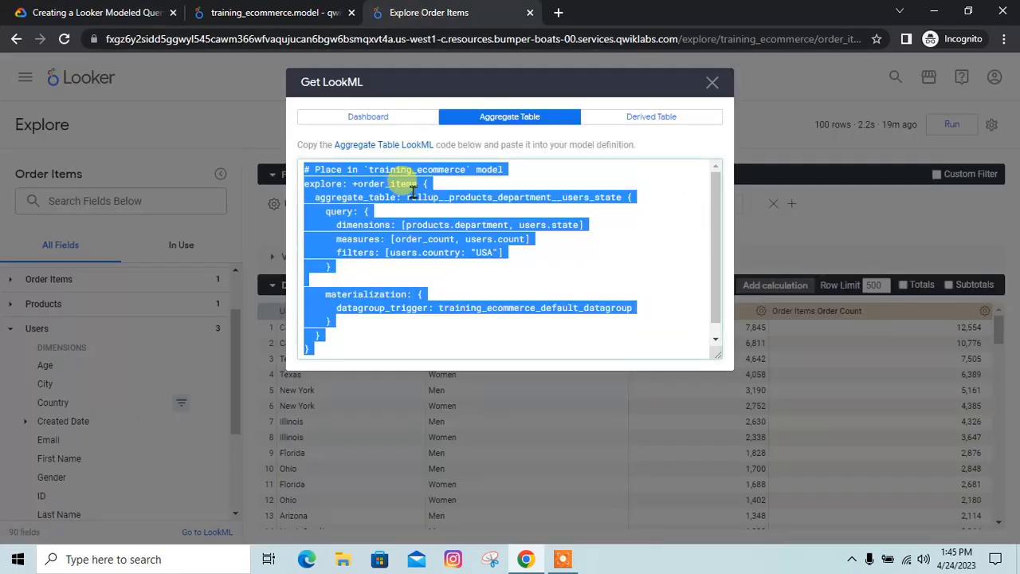
click(398, 183)
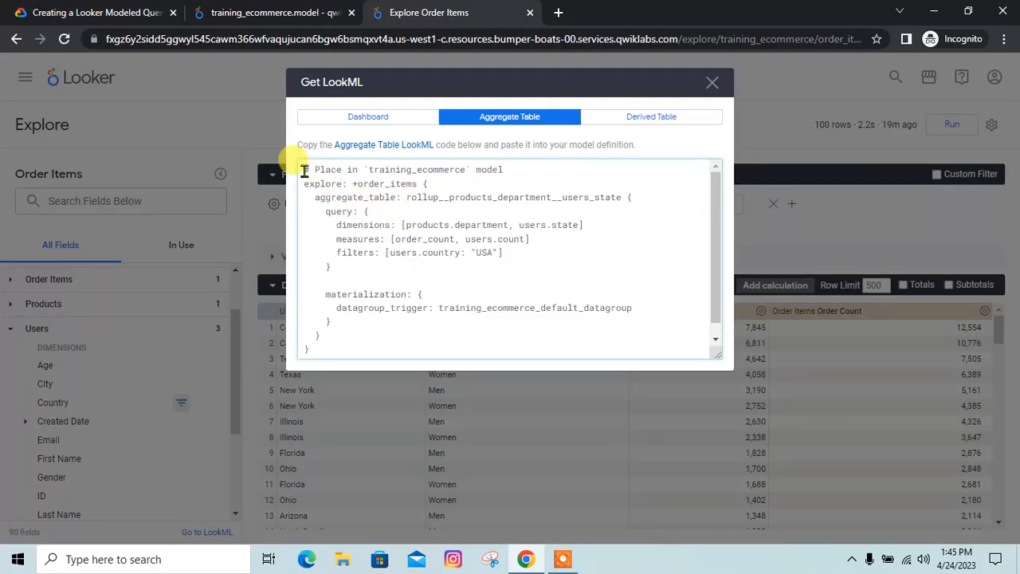
drag(304, 171, 309, 348)
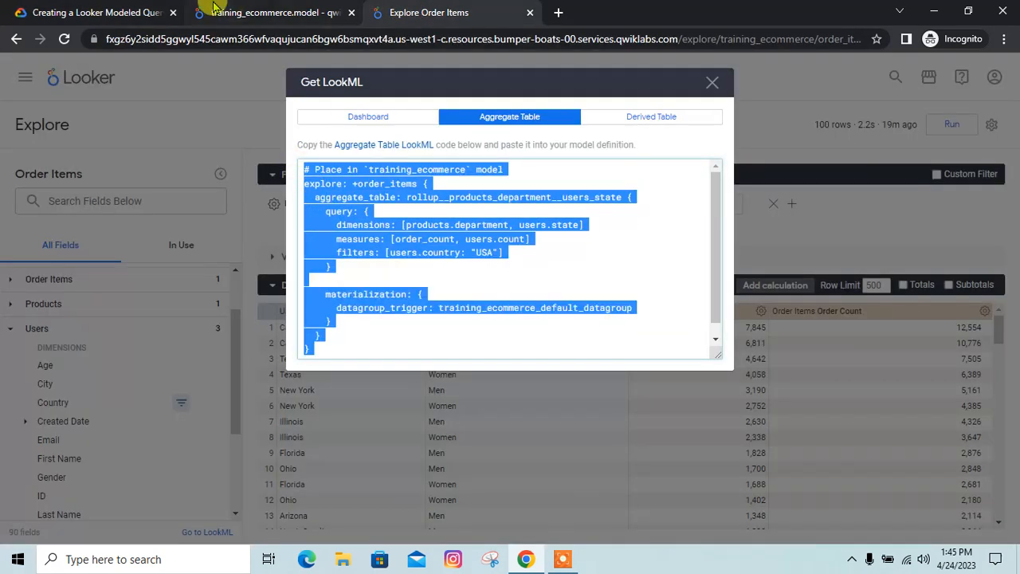
Step: Consult the lab's instruction on removing the aggregate_table line, and open a blank Notepad document before returning to the Explore Order Items tab
click(96, 12)
scroll(490, 416, down, 3)
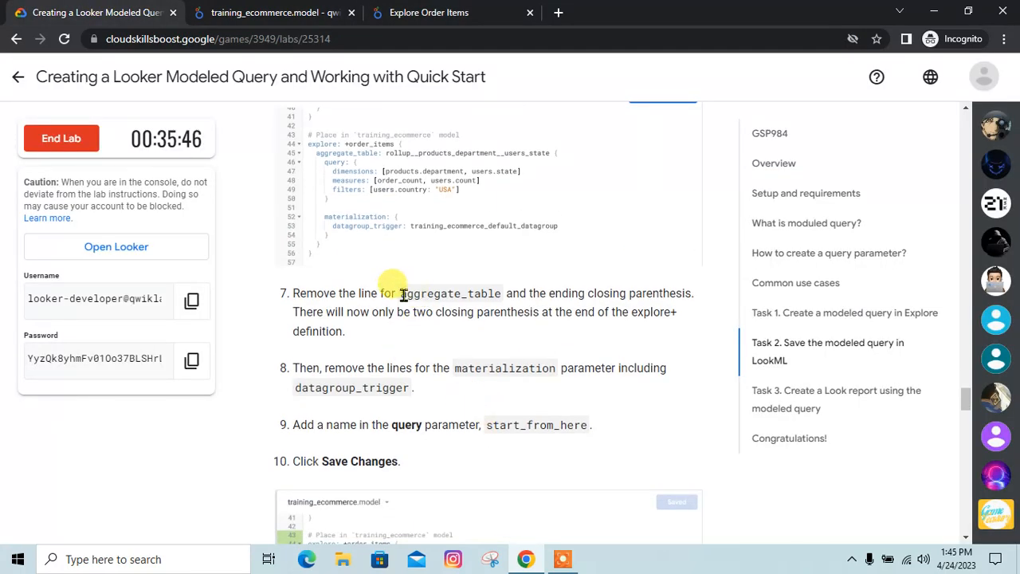
drag(422, 293, 503, 294)
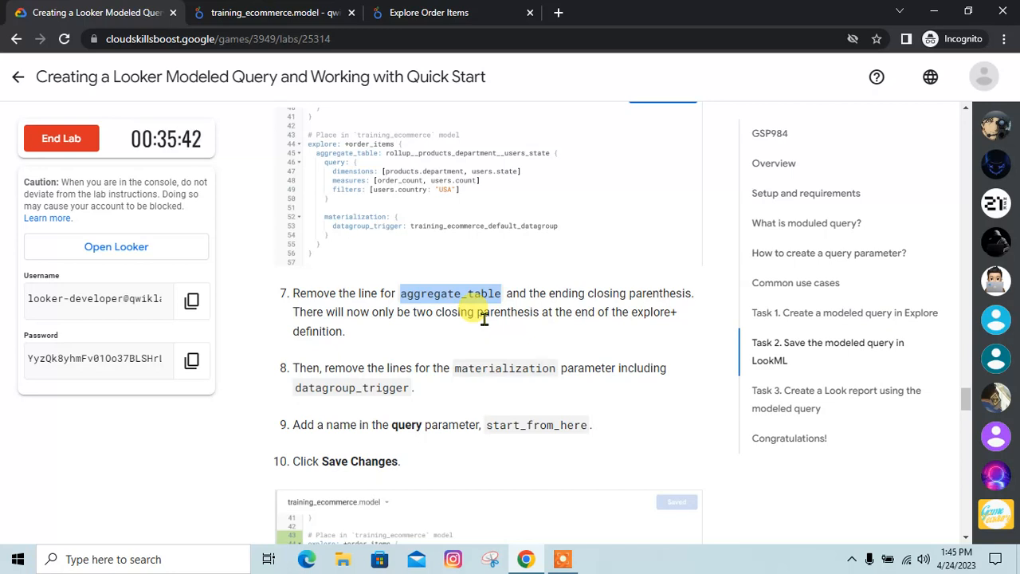
key(super+r)
key(Return)
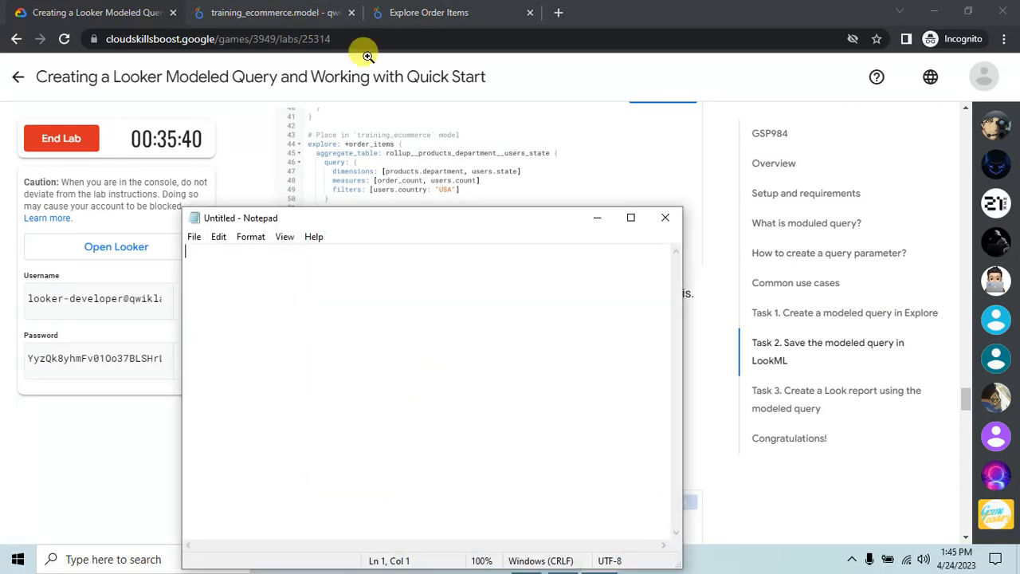
click(414, 6)
click(440, 214)
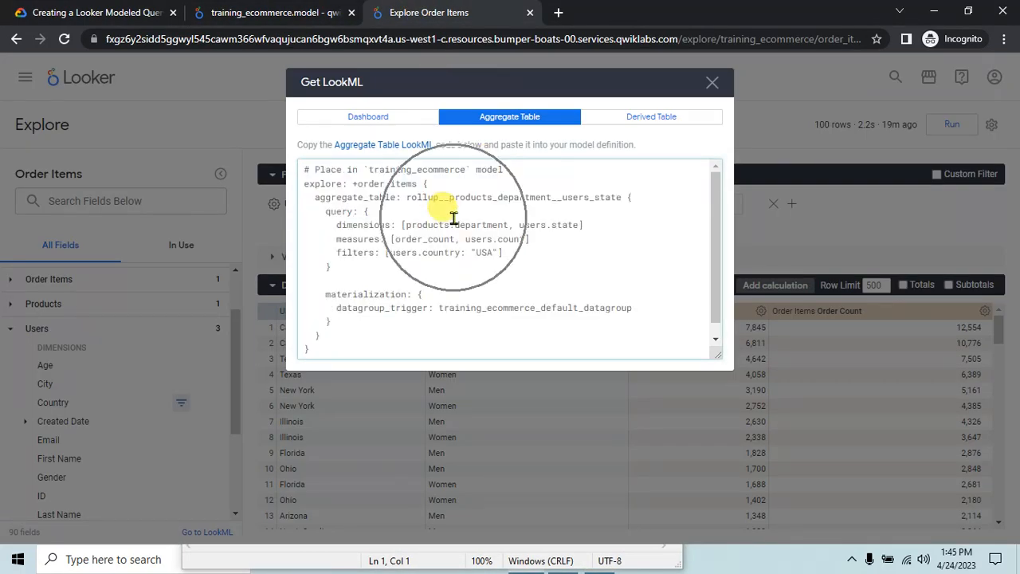
key(ctrl+a)
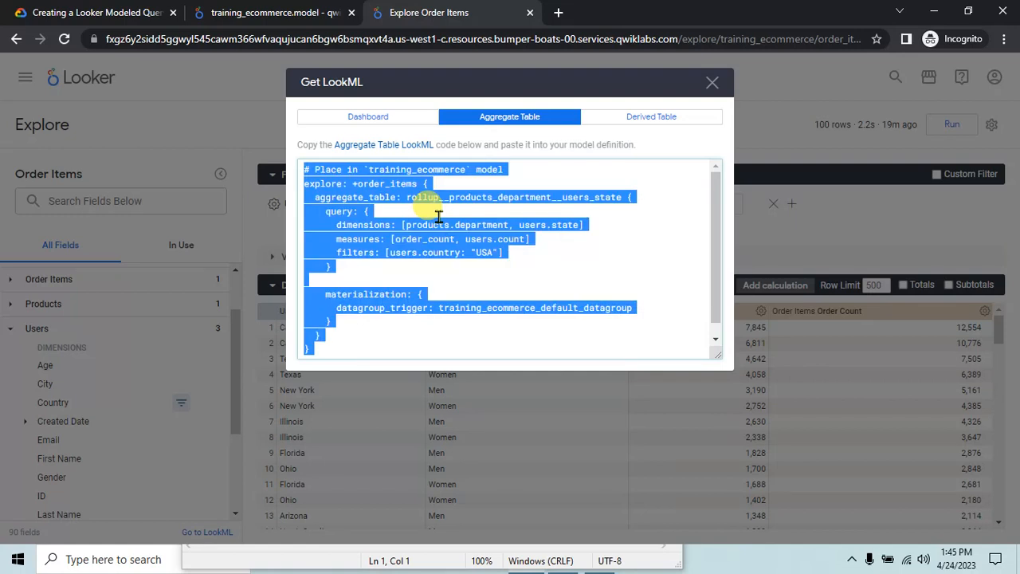
click(606, 545)
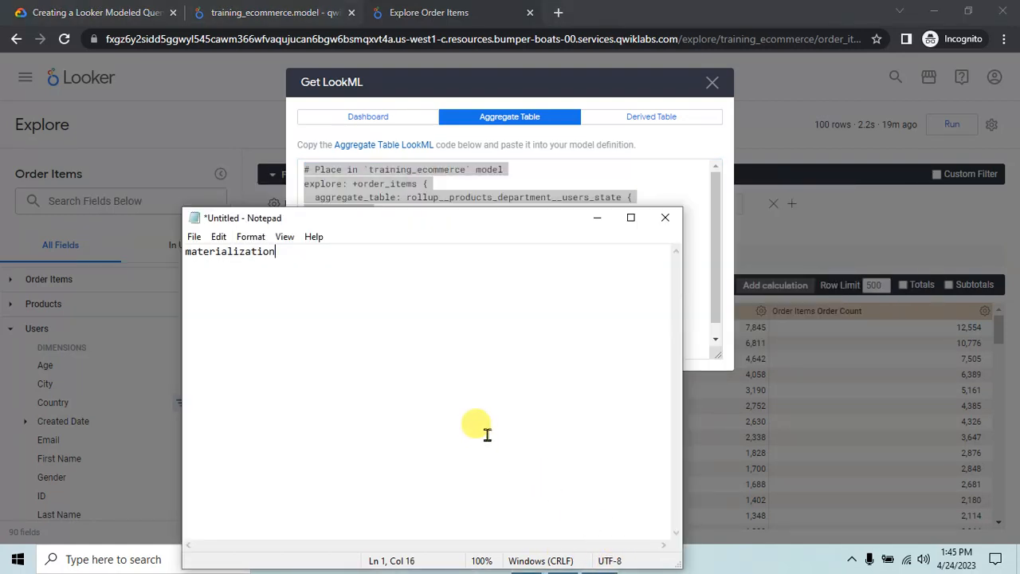
key(ctrl+a)
key(BackSpace)
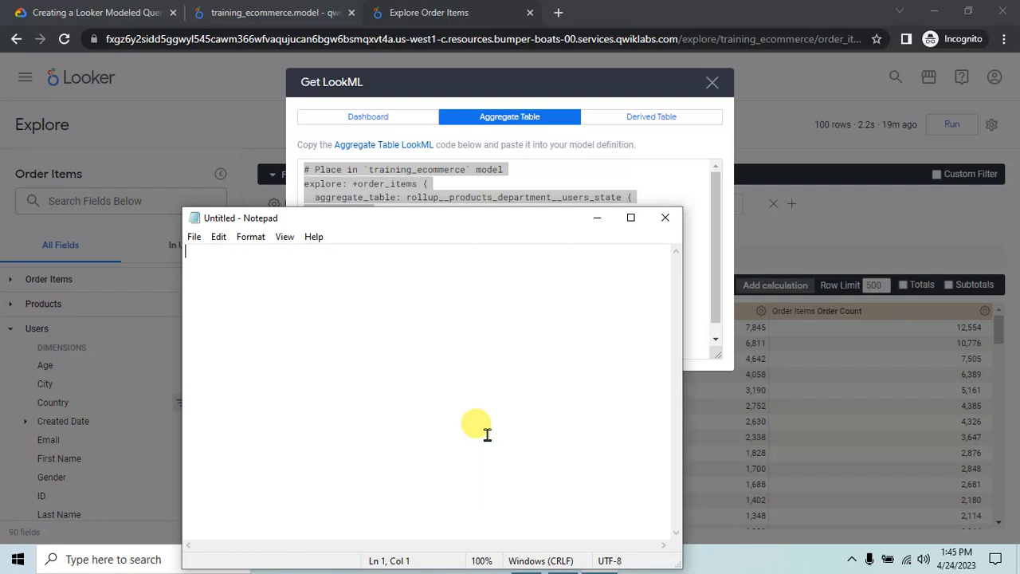
Step: Copy the full Aggregate Table LookML code and paste it into the blank Notepad document
click(468, 169)
key(ctrl+a)
key(ctrl+c)
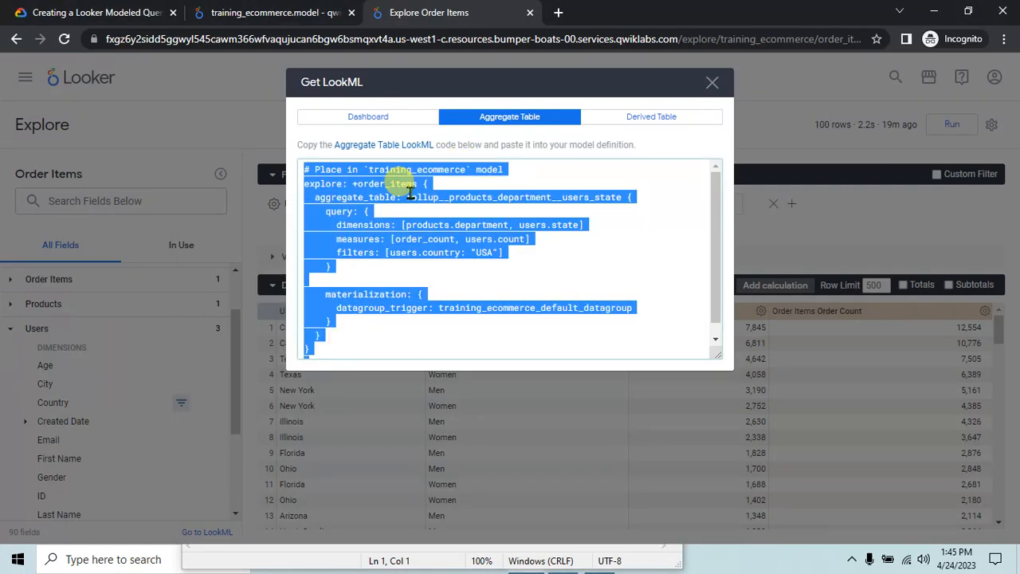
key(alt+Tab)
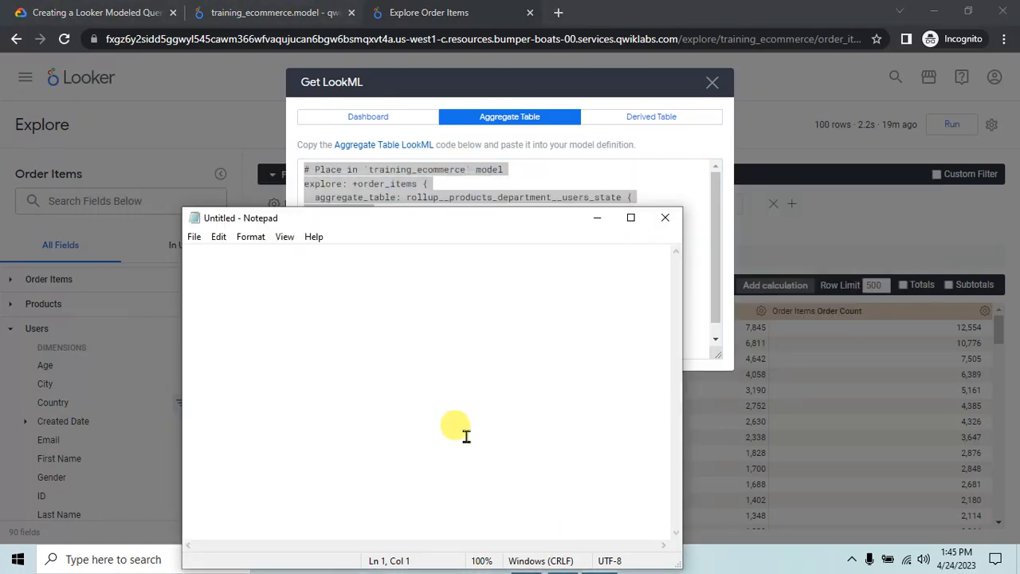
key(ctrl+v)
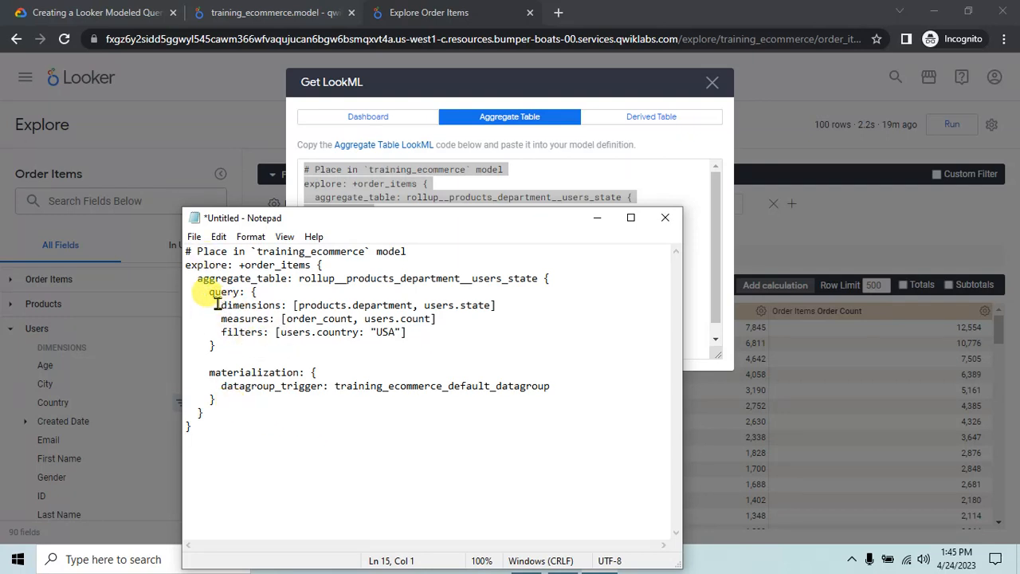
Step: Remove the aggregate_table line and the final closing brace from the code in Notepad, consulting the lab's next removal instruction
drag(197, 281, 557, 278)
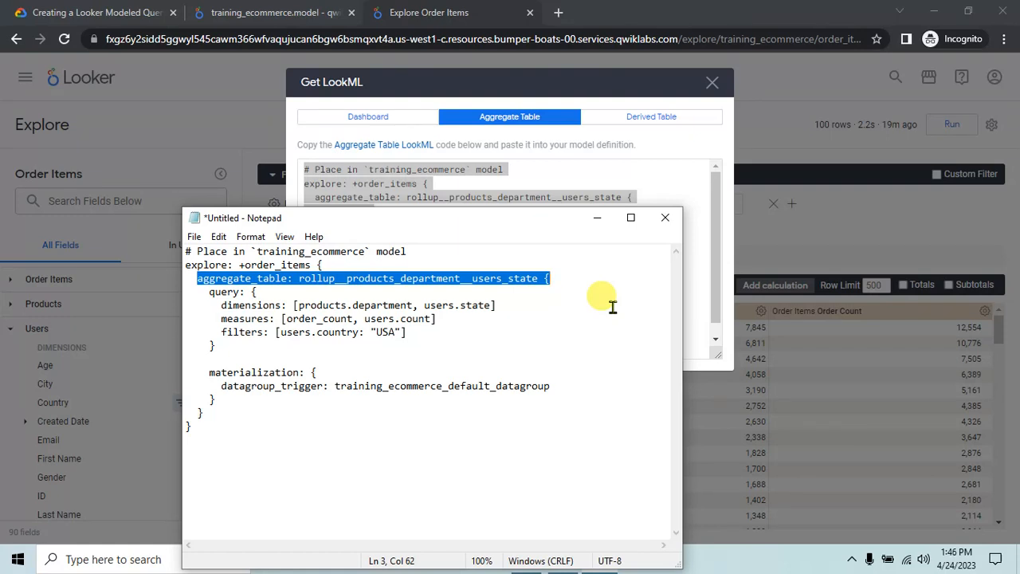
key(Delete)
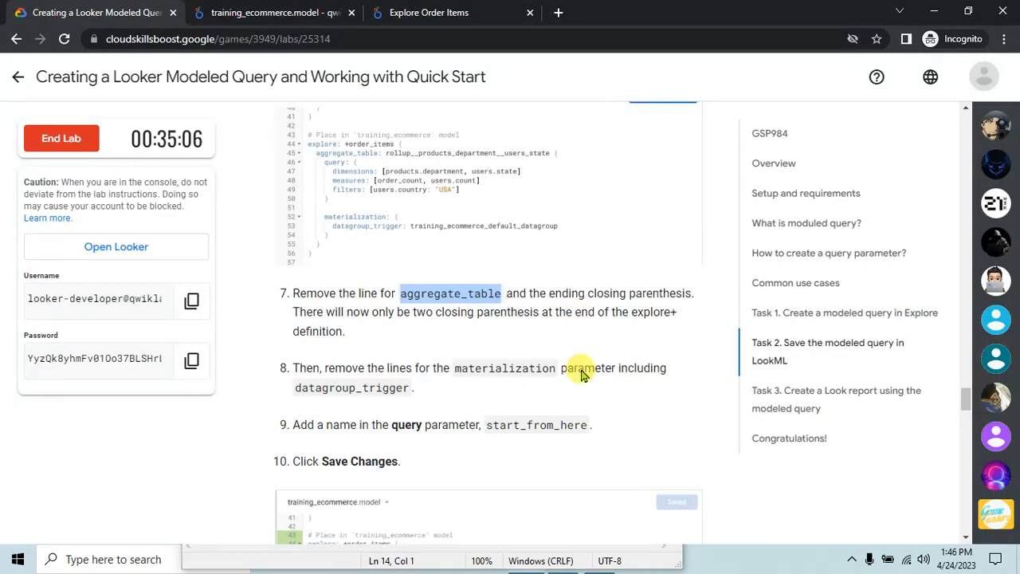
key(alt+Tab)
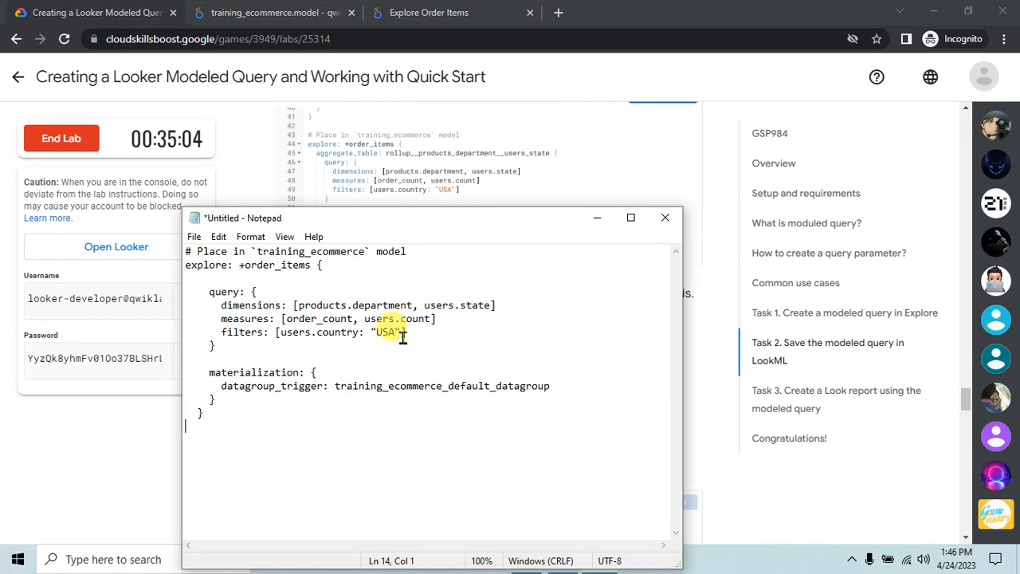
Step: Remove the materialization block with its datagroup_trigger line, leaving only two closing braces at the end of the explore definition
drag(204, 370, 217, 404)
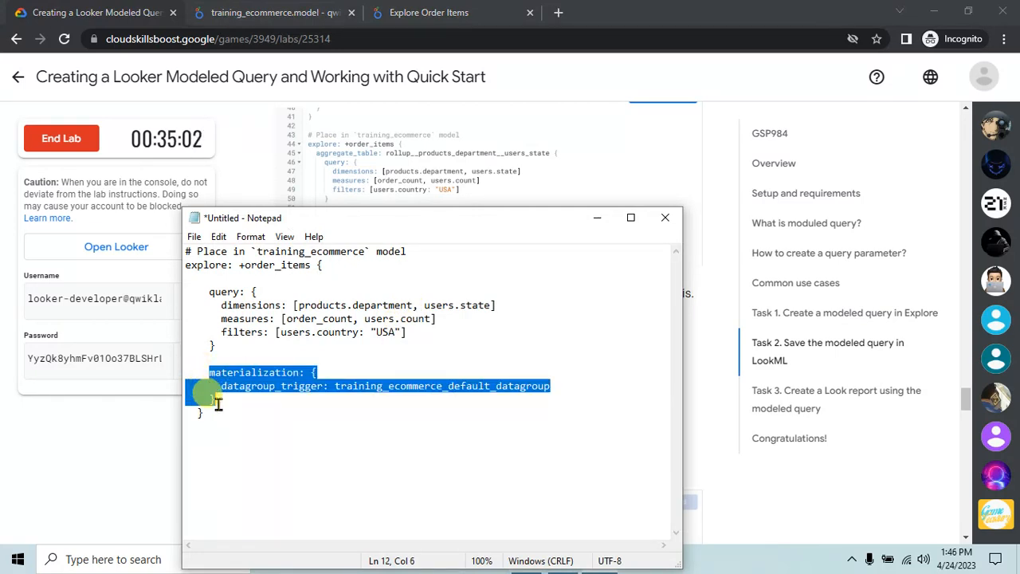
key(BackSpace)
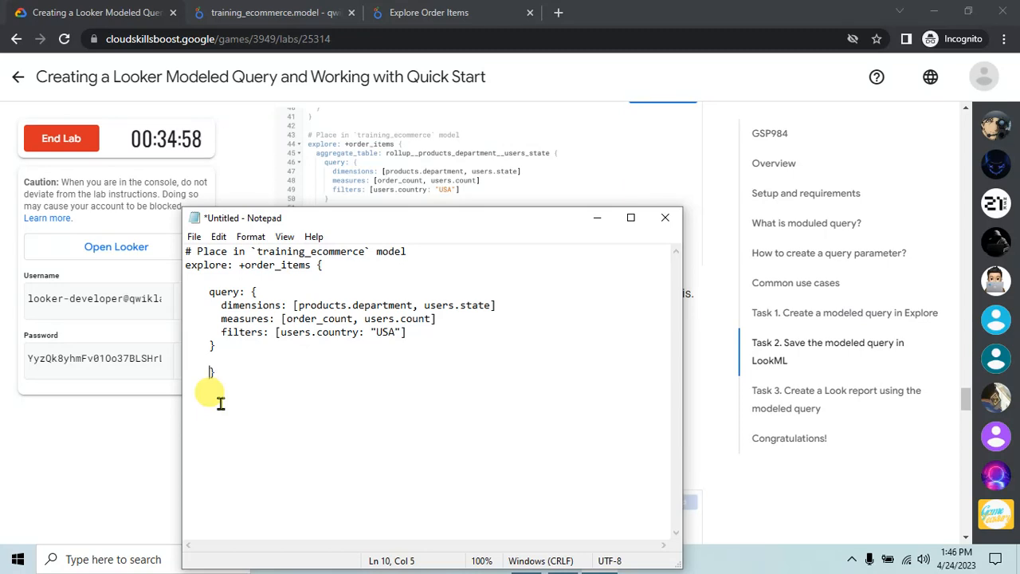
key(ctrl+z)
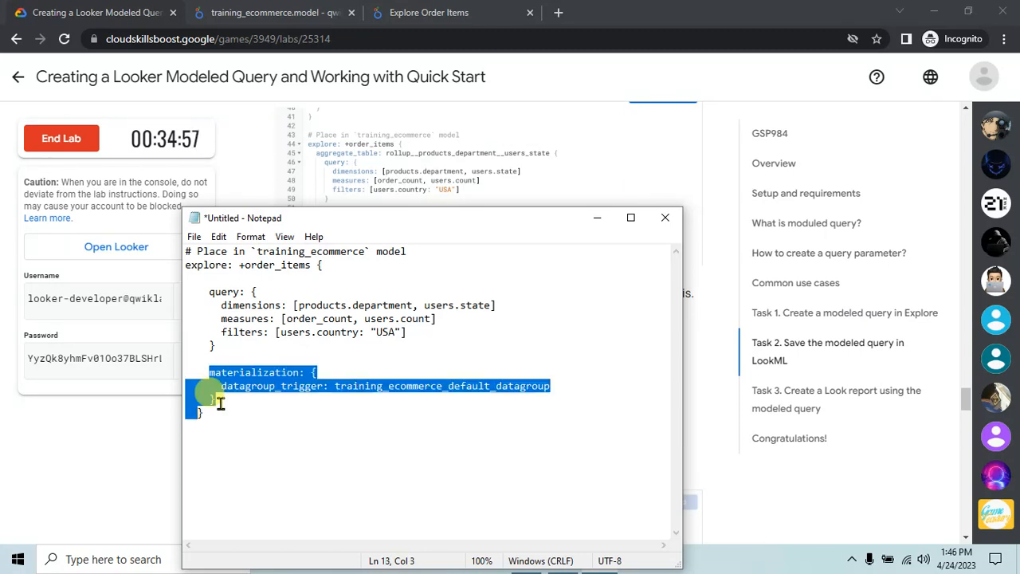
key(BackSpace)
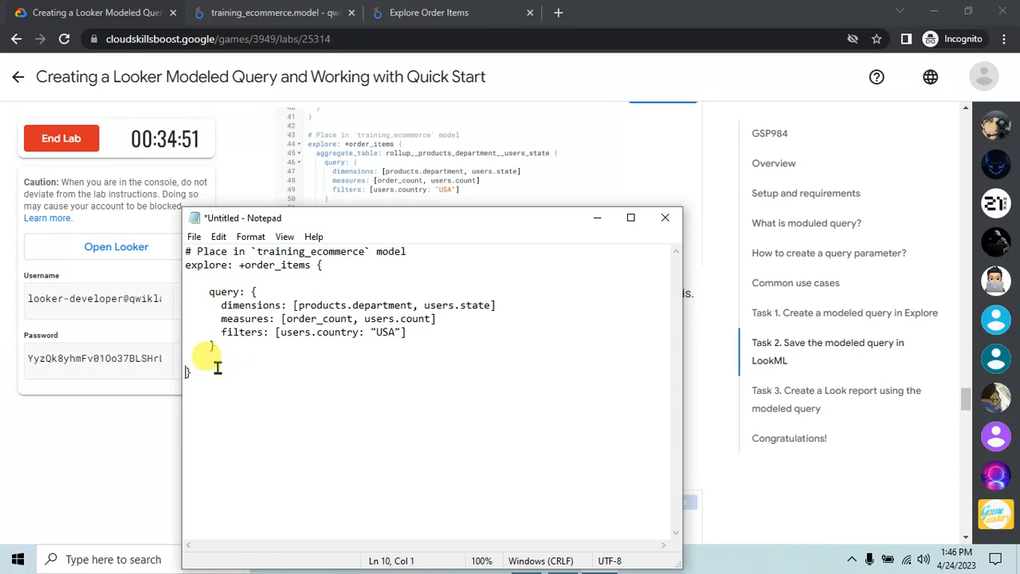
key(Return)
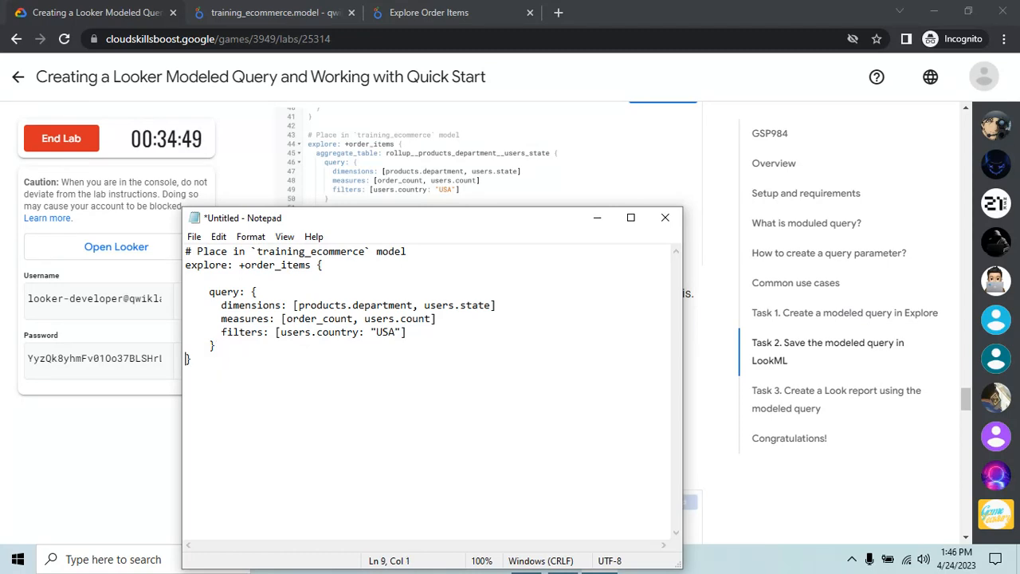
Step: Check that the opening braces of the explore and query blocks match their closing braces
click(322, 266)
click(186, 371)
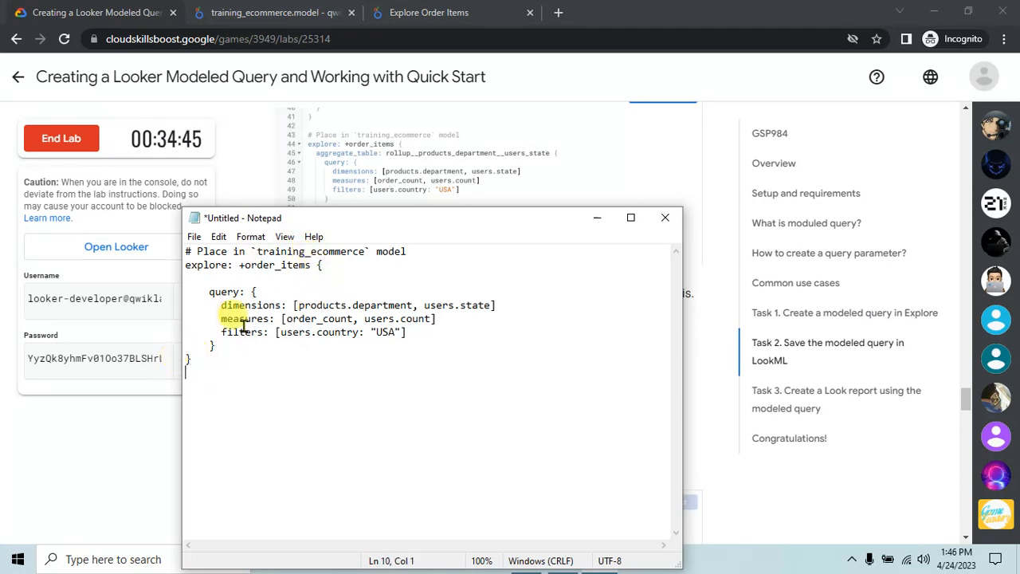
double_click(253, 292)
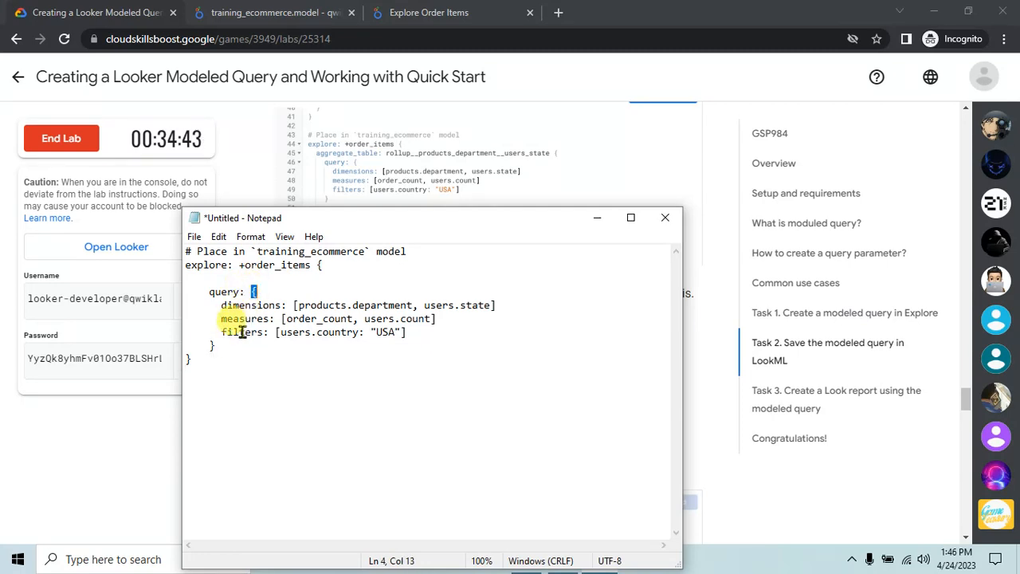
click(210, 345)
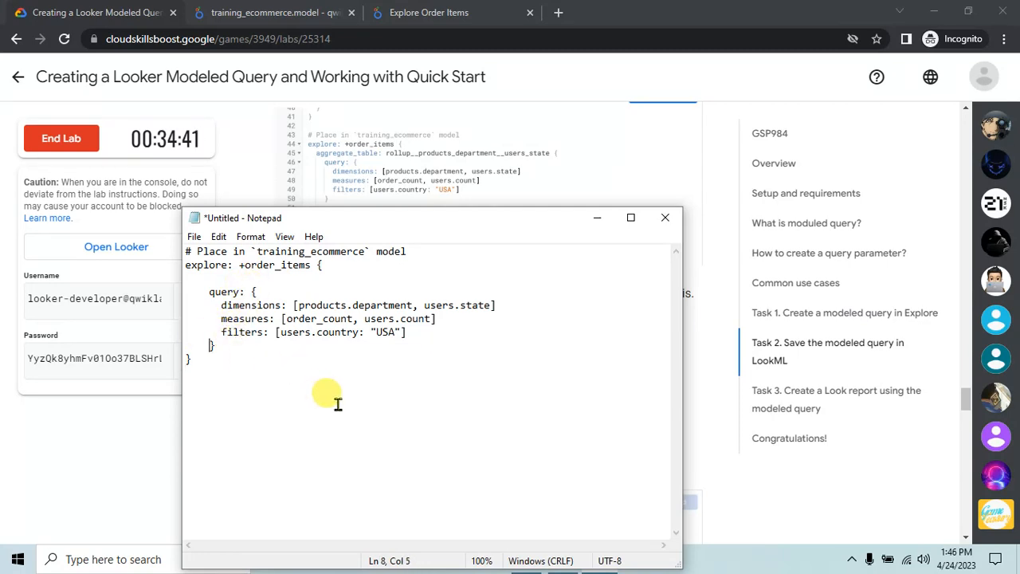
Step: Copy the whole edited +order_items explore code from Notepad and check the lab's example for its place in the model file
drag(196, 360, 157, 239)
key(ctrl+c)
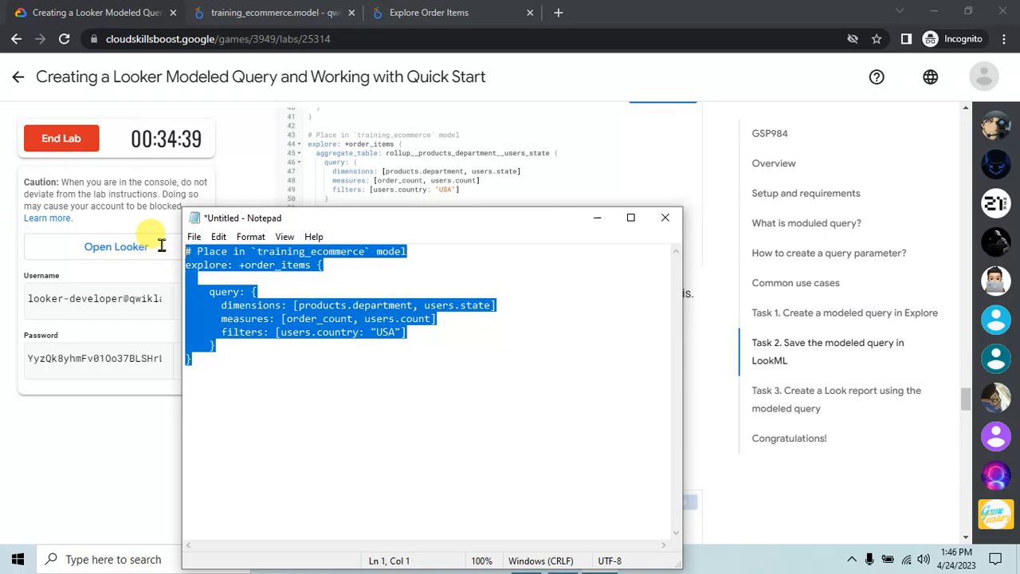
click(273, 10)
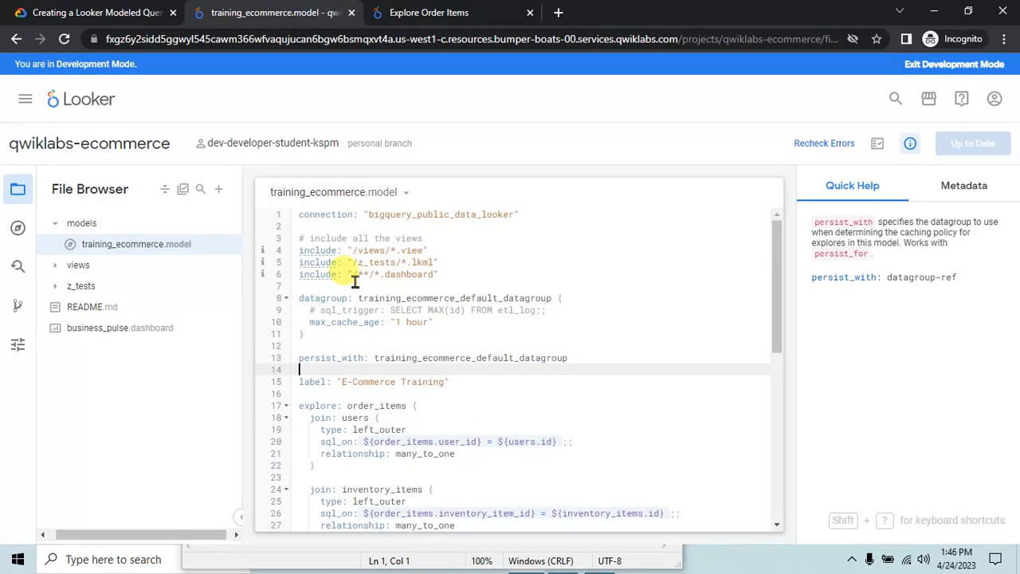
click(74, 7)
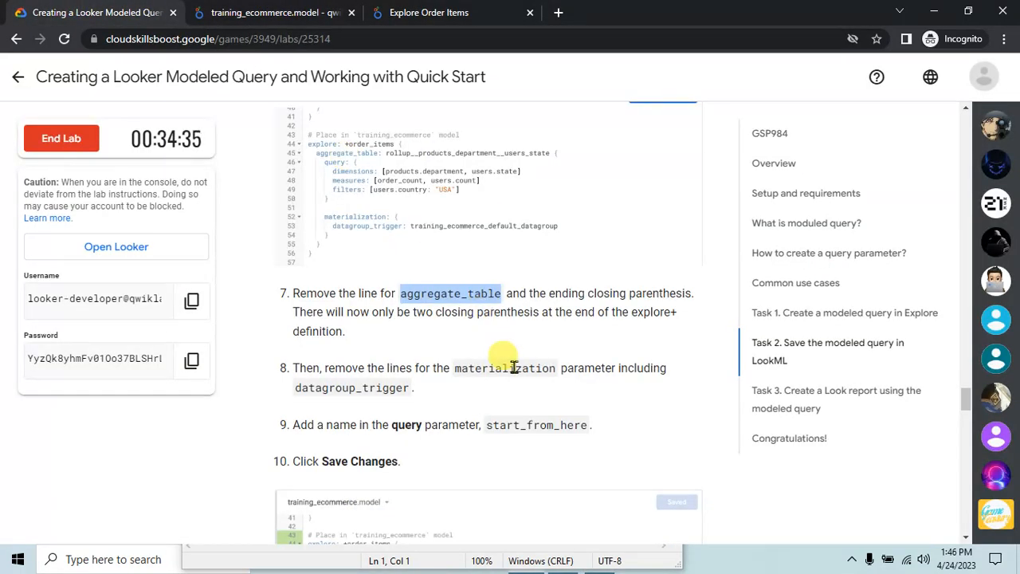
scroll(502, 396, down, 1)
scroll(501, 391, down, 3)
scroll(502, 391, up, 7)
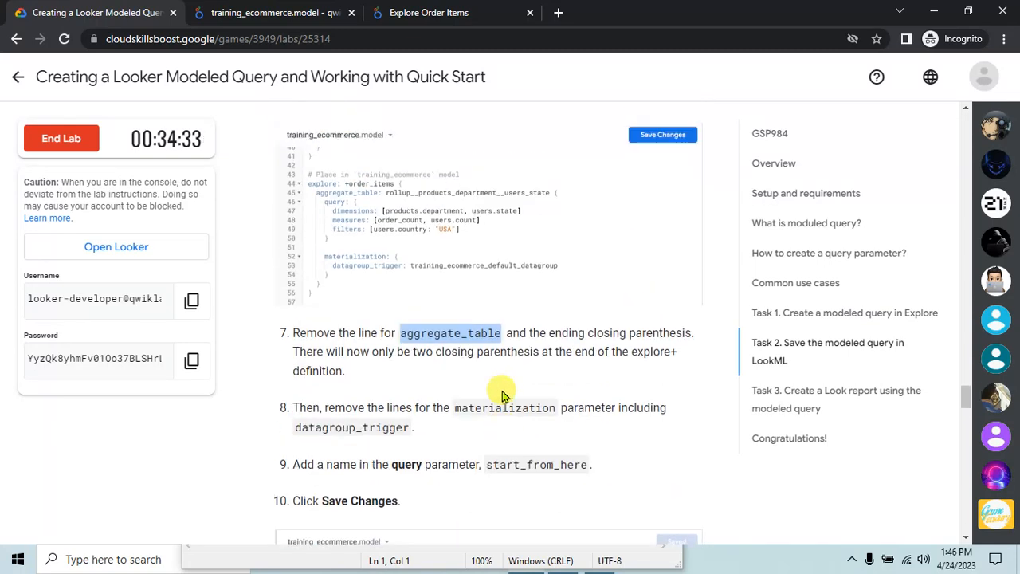
Step: Paste the copied code into training_ecommerce.model between the order_items and events explores, with blank lines around it
click(317, 7)
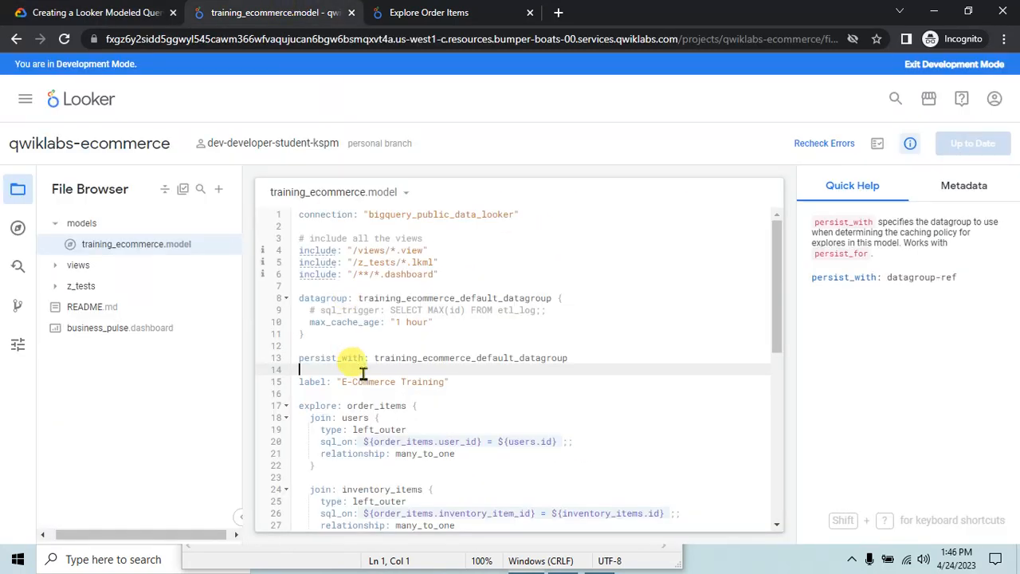
scroll(353, 358, down, 5)
scroll(347, 420, down, 2)
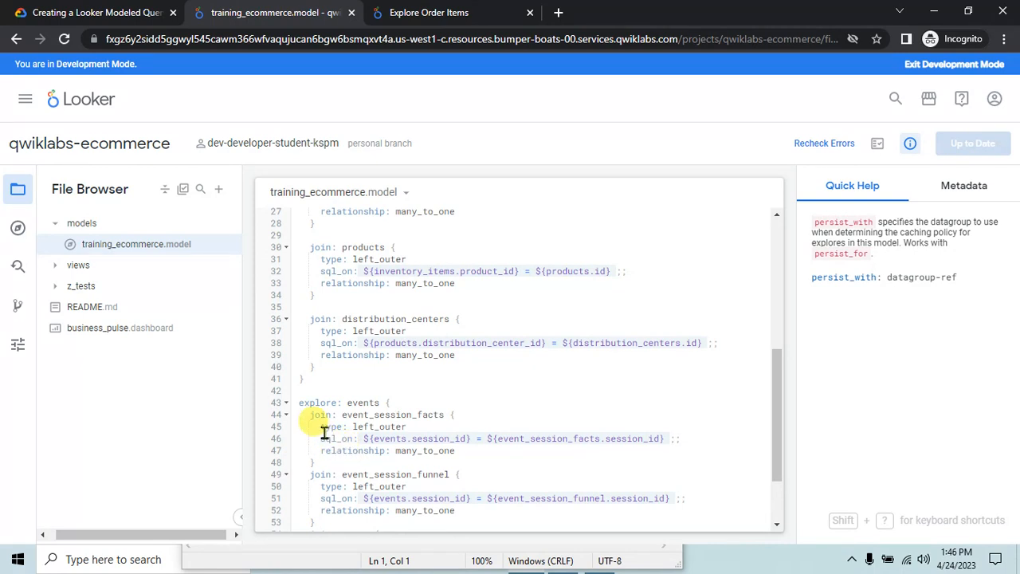
click(345, 389)
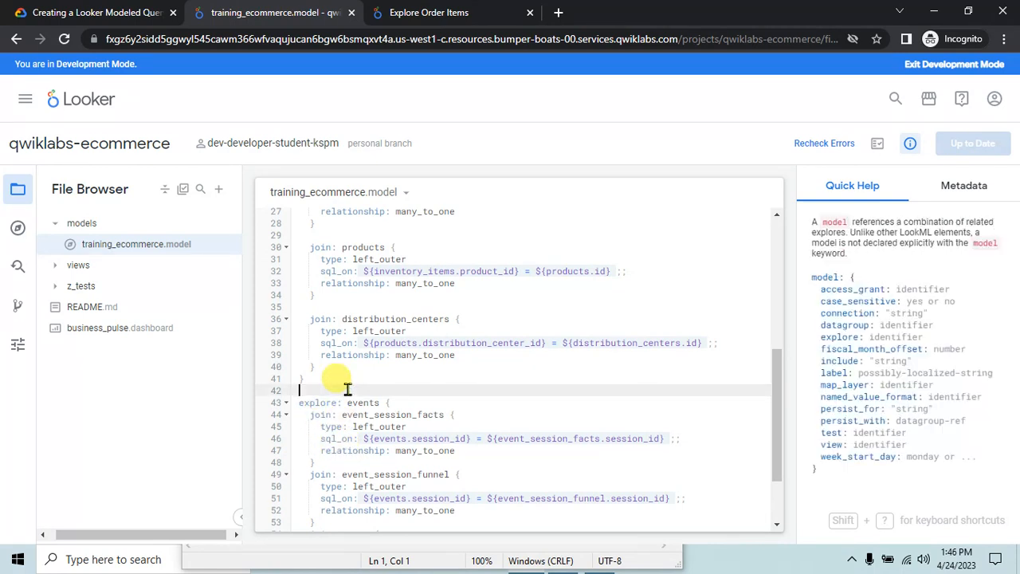
key(Return)
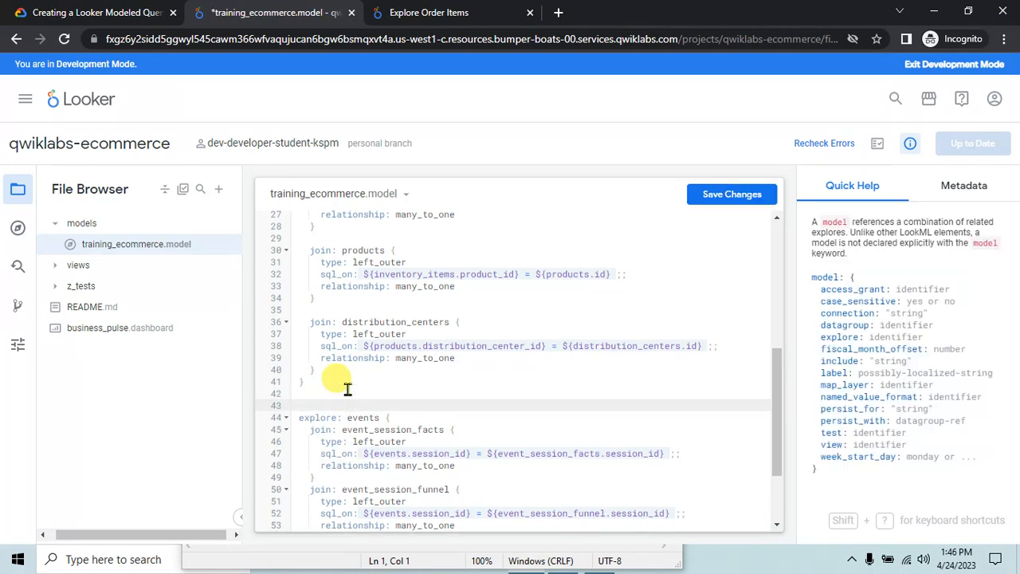
key(ctrl+v)
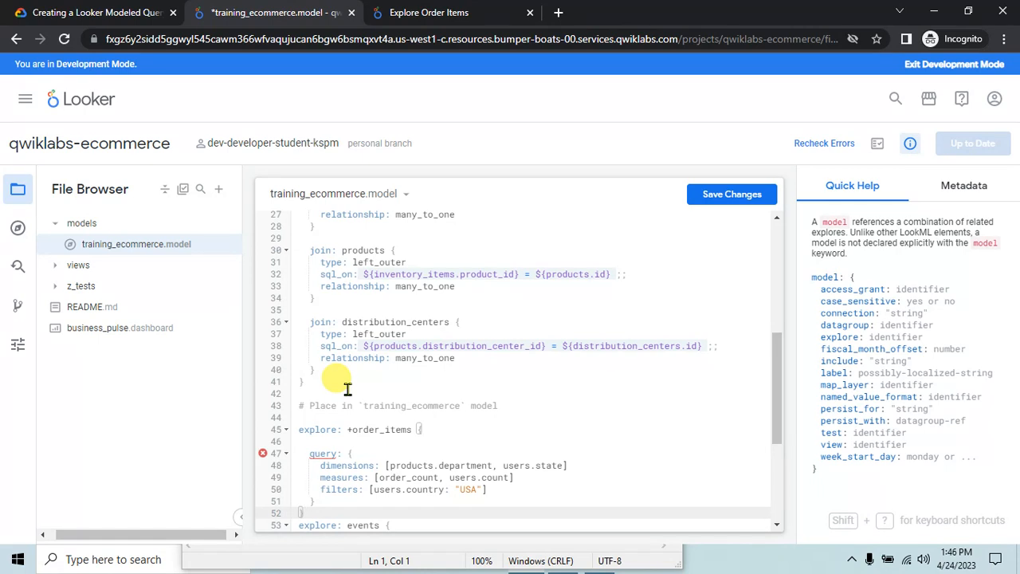
key(Return)
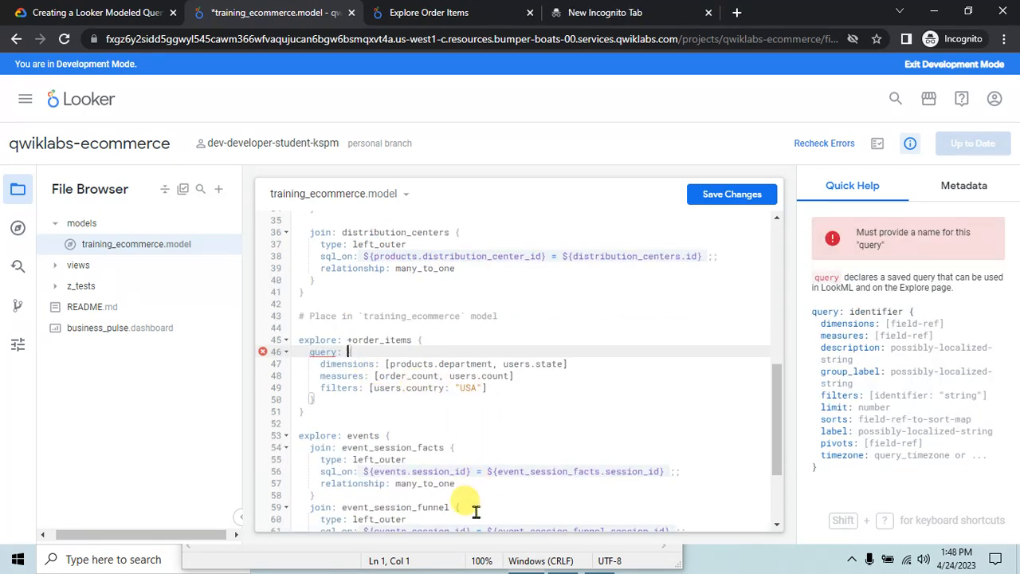
Step: Name the query start_from_here in the +order_items explore, as given in the lab instructions
click(24, 13)
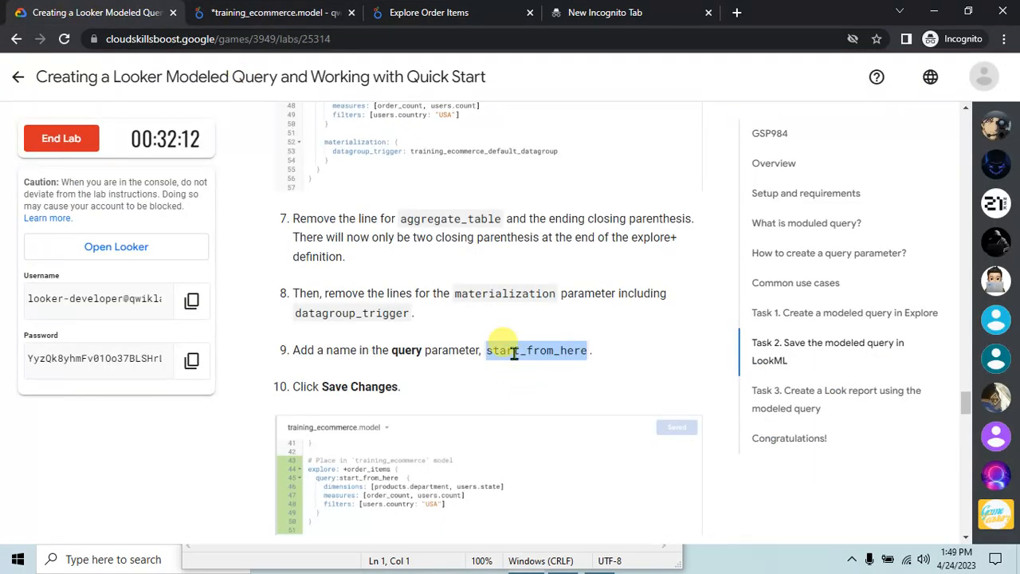
key(ctrl+Tab)
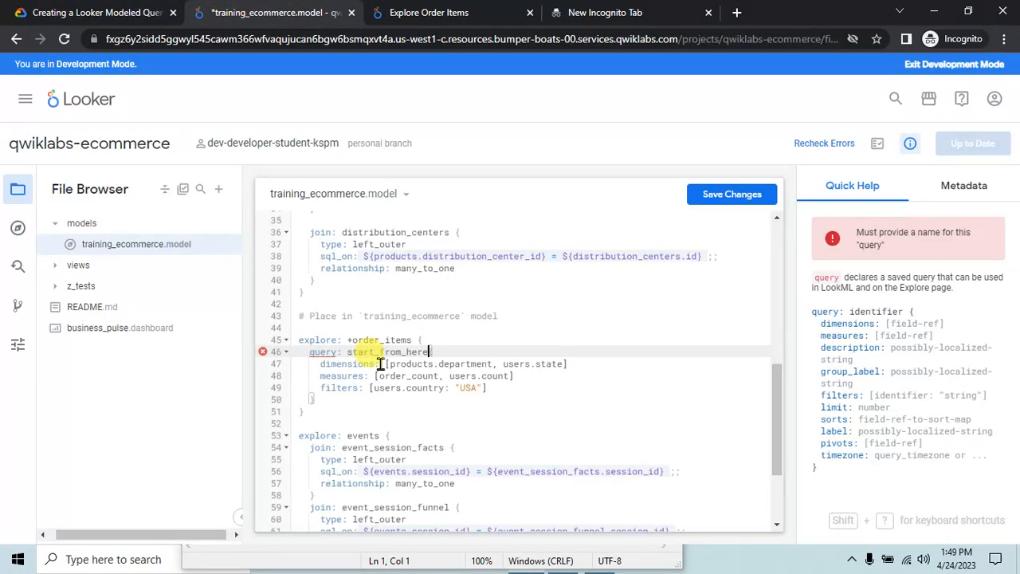
click(310, 410)
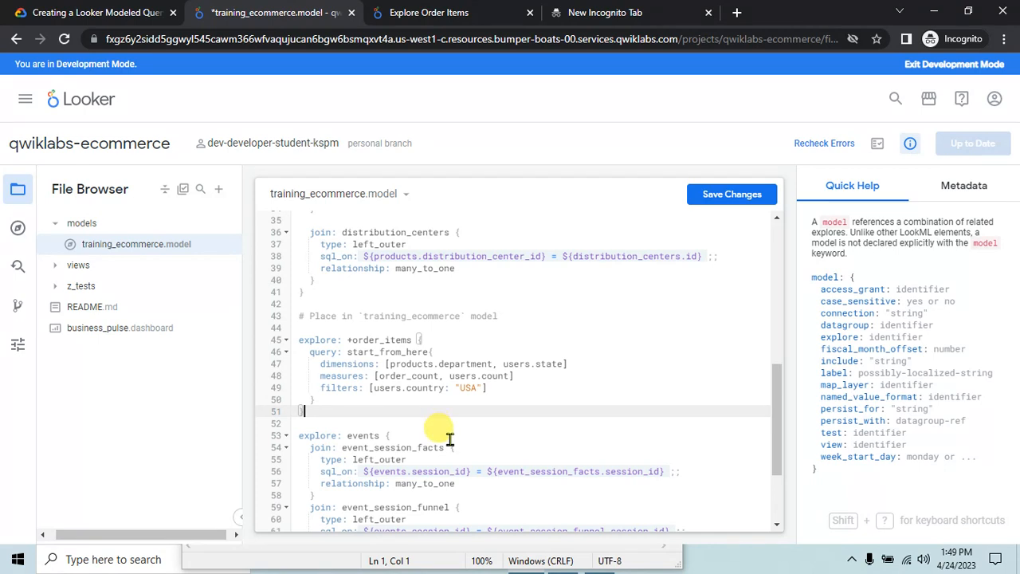
Step: Compare the +order_items code with the lab's example and save the changes to training_ecommerce.model
click(96, 12)
scroll(434, 287, down, 2)
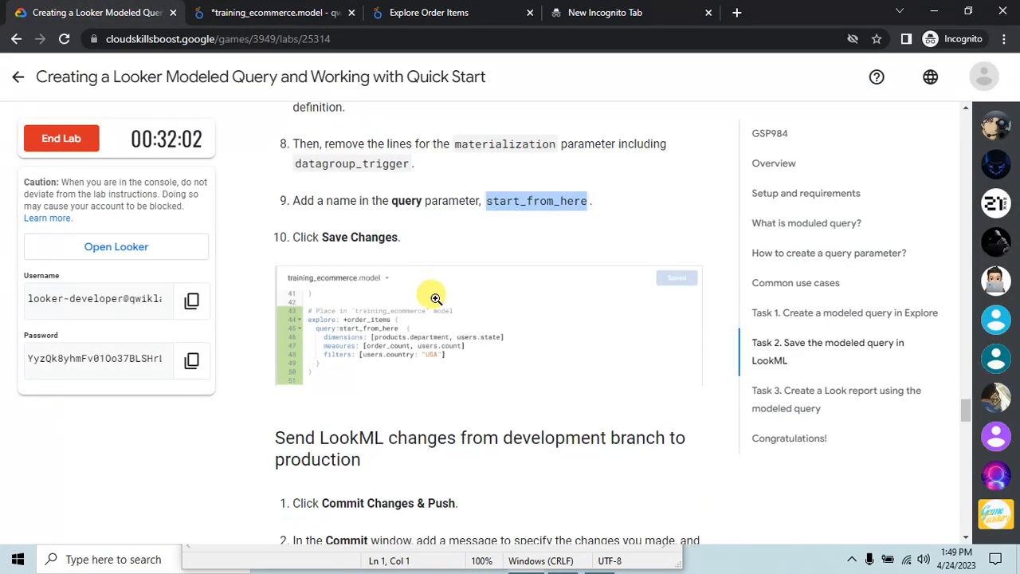
click(267, 12)
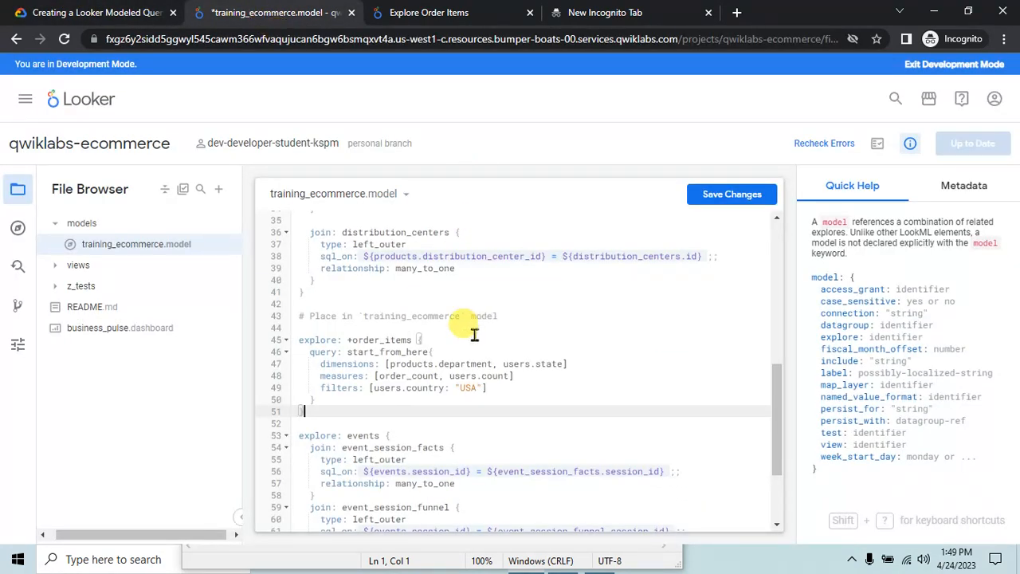
scroll(446, 347, down, 3)
click(725, 197)
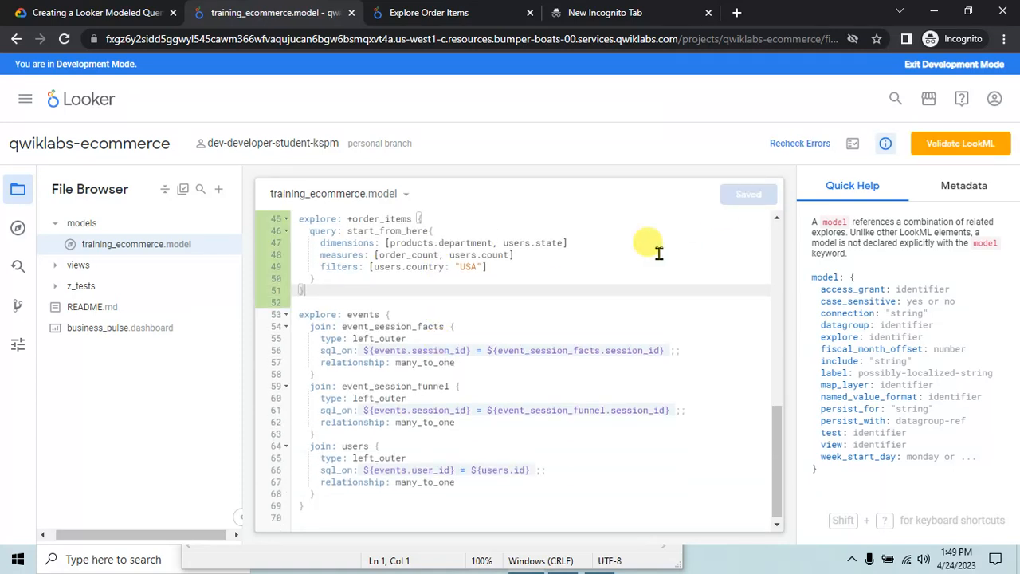
Step: Read the lab's instructions for sending changes to production and validate the project's LookML
scroll(467, 303, up, 1)
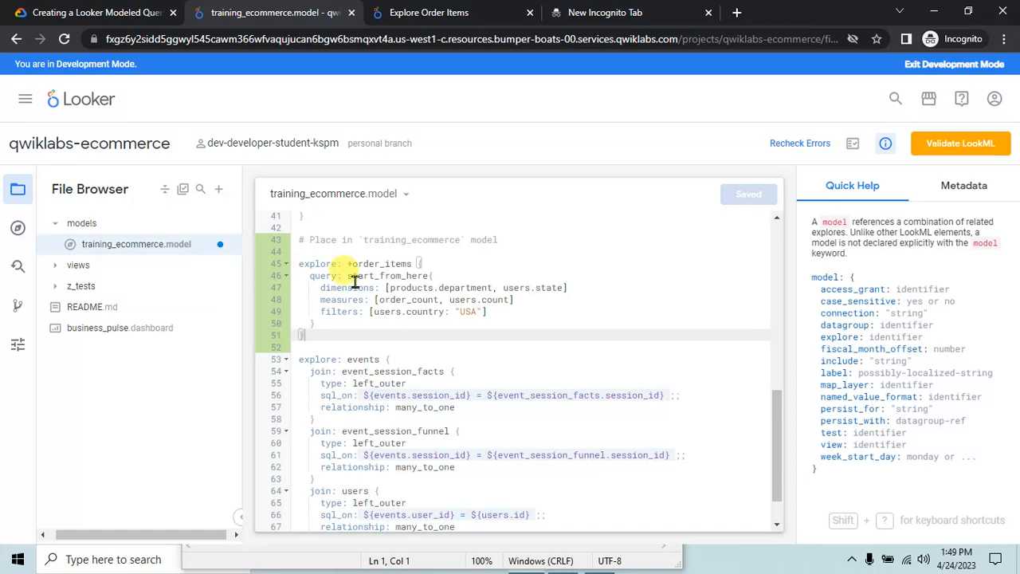
key(ctrl+shift+Tab)
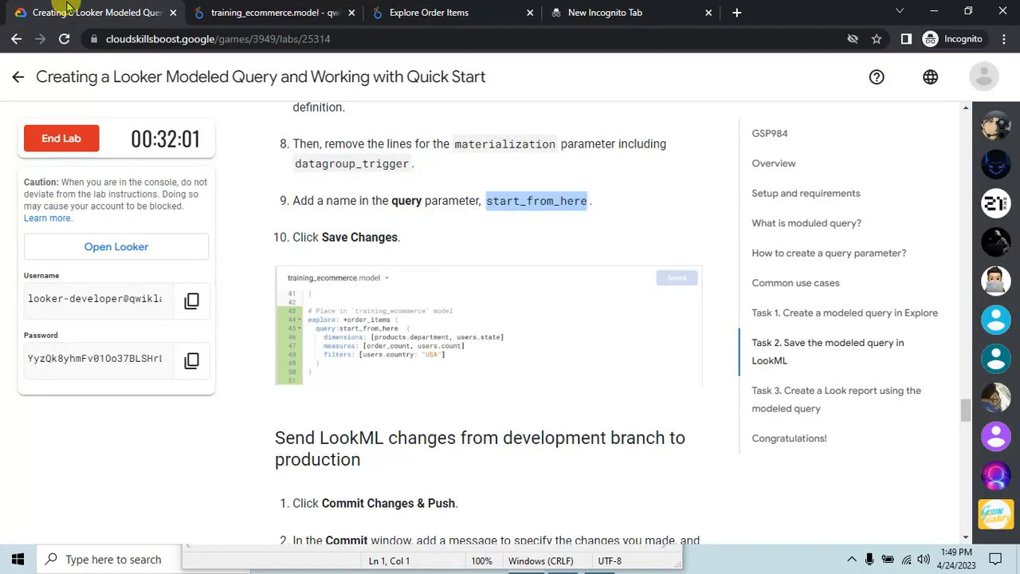
scroll(411, 355, down, 2)
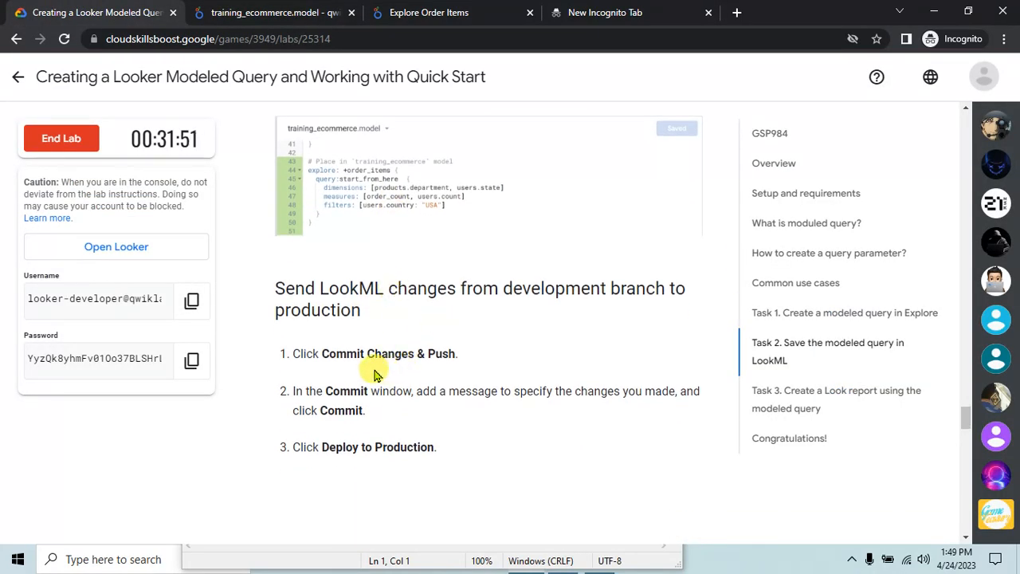
click(271, 7)
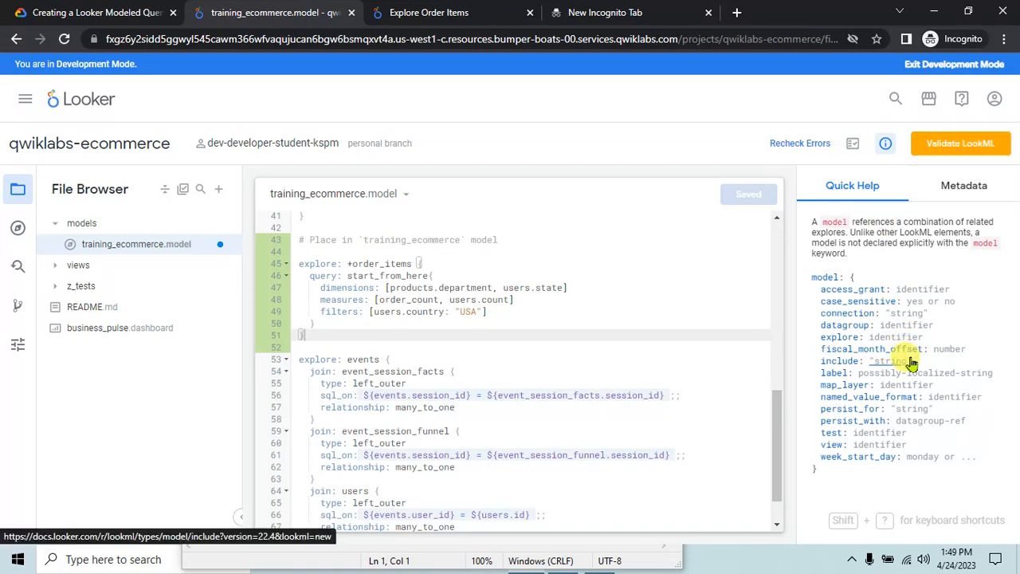
click(922, 142)
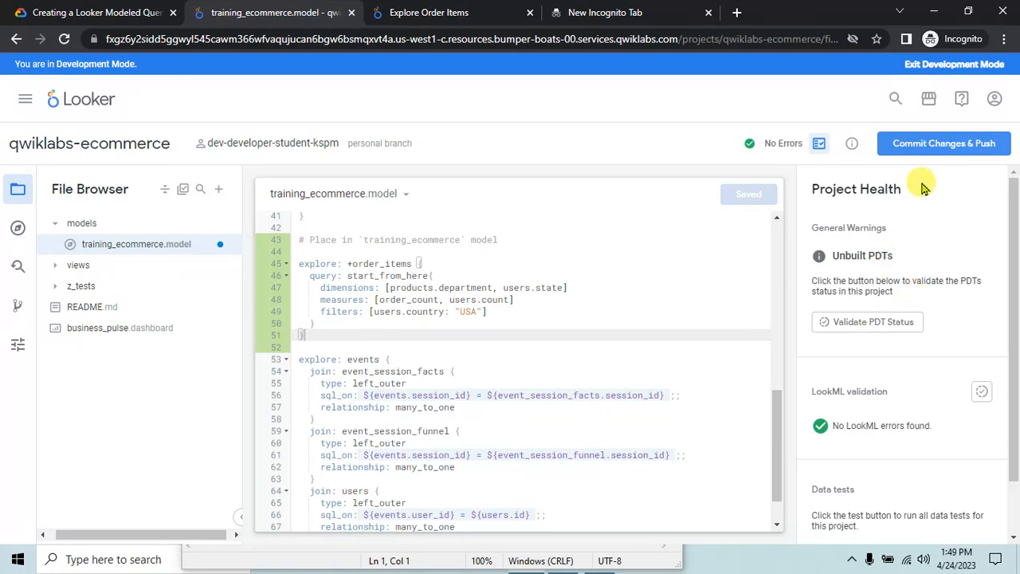
Step: Commit and push the modified model file with the message "qwiklab myst", and stay logged in for 30 minutes
click(943, 152)
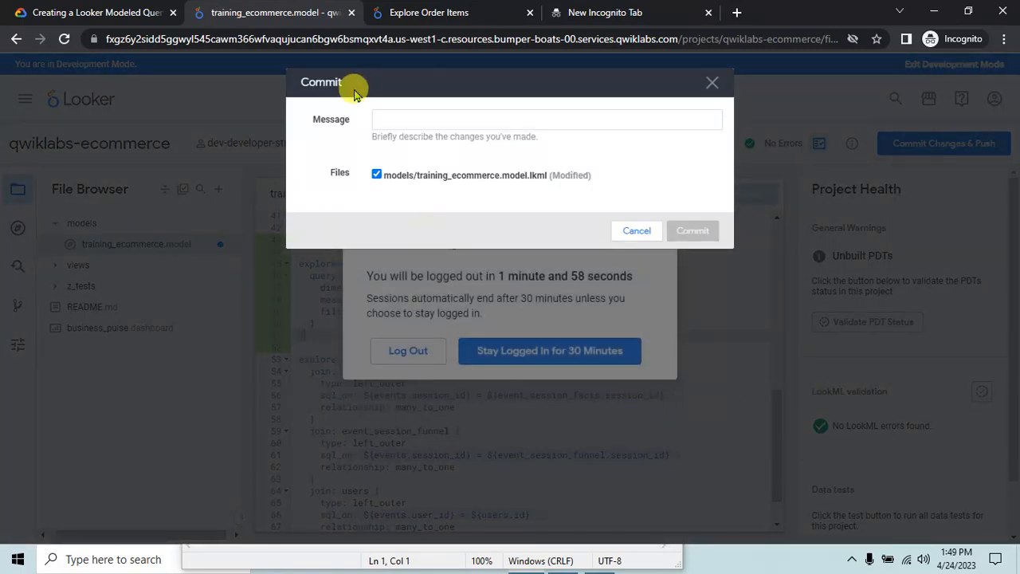
click(387, 118)
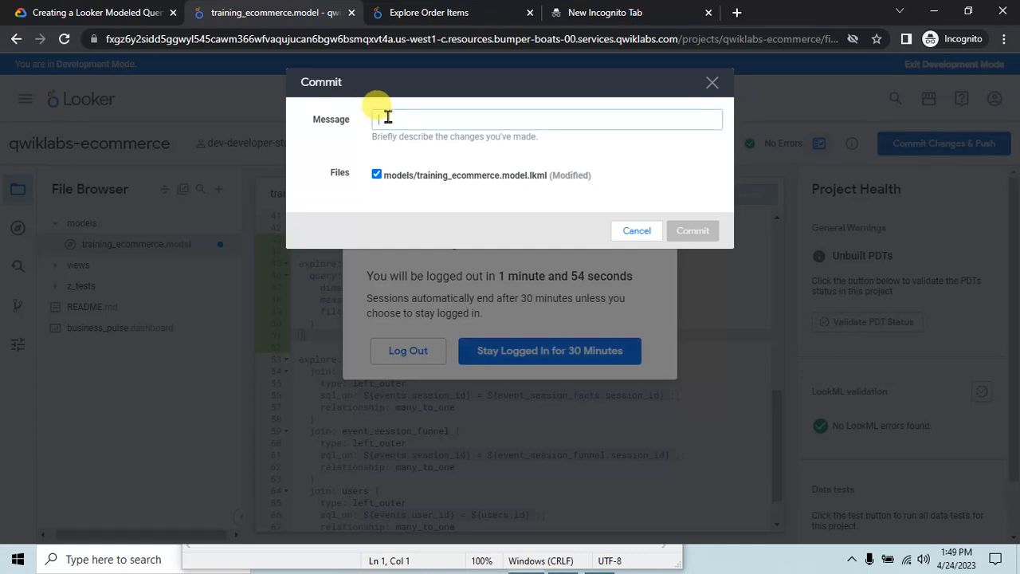
text(qwiklab myst)
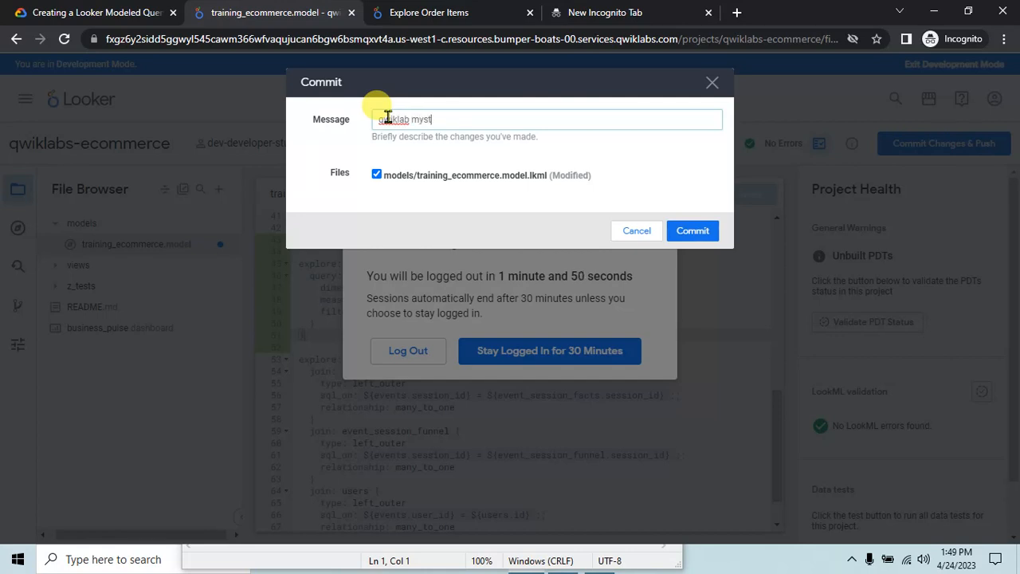
click(693, 231)
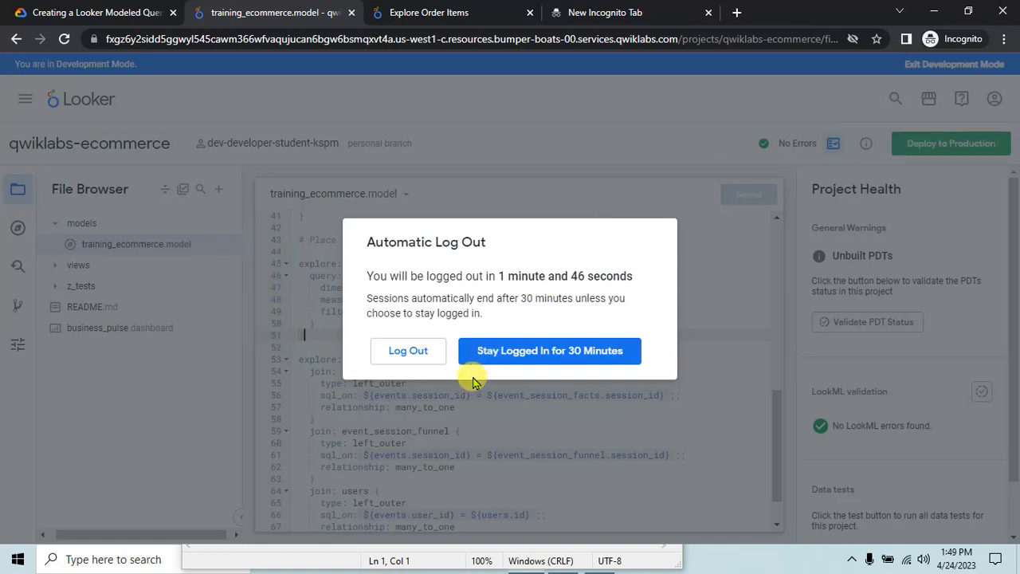
click(538, 359)
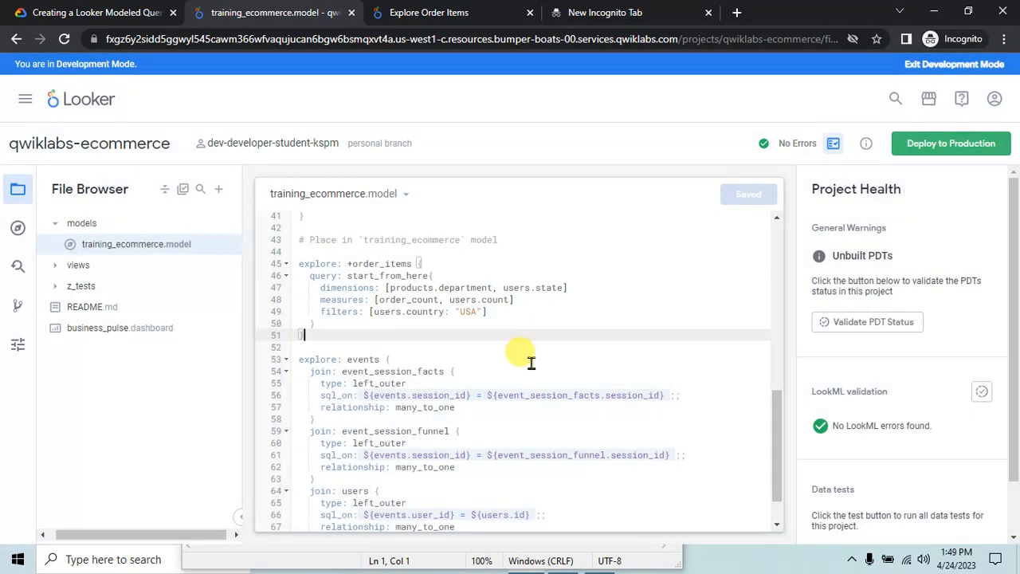
Step: Deploy the committed LookML changes to production after rechecking the lab's deployment instructions
click(119, 12)
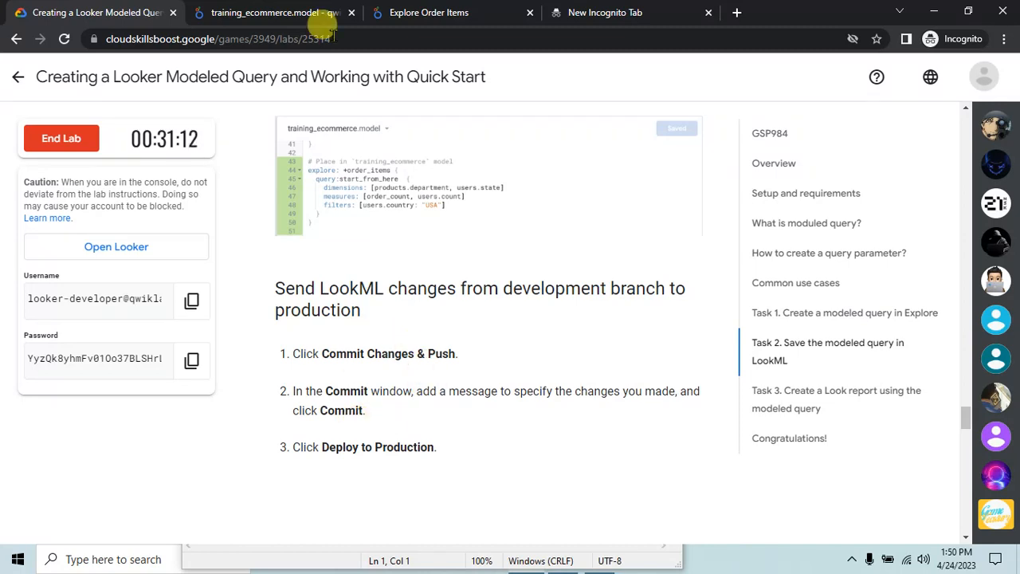
click(323, 12)
click(104, 11)
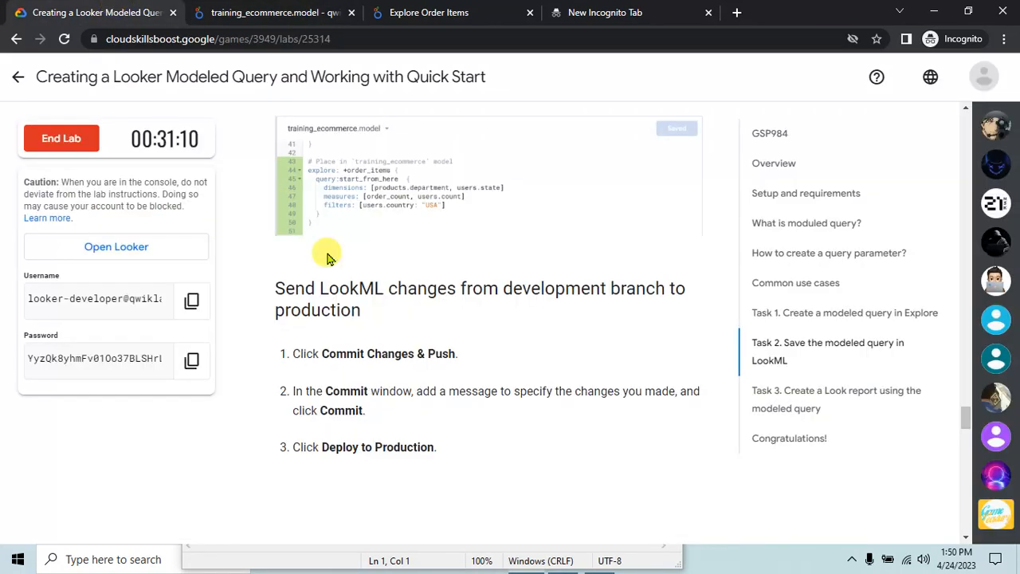
click(315, 11)
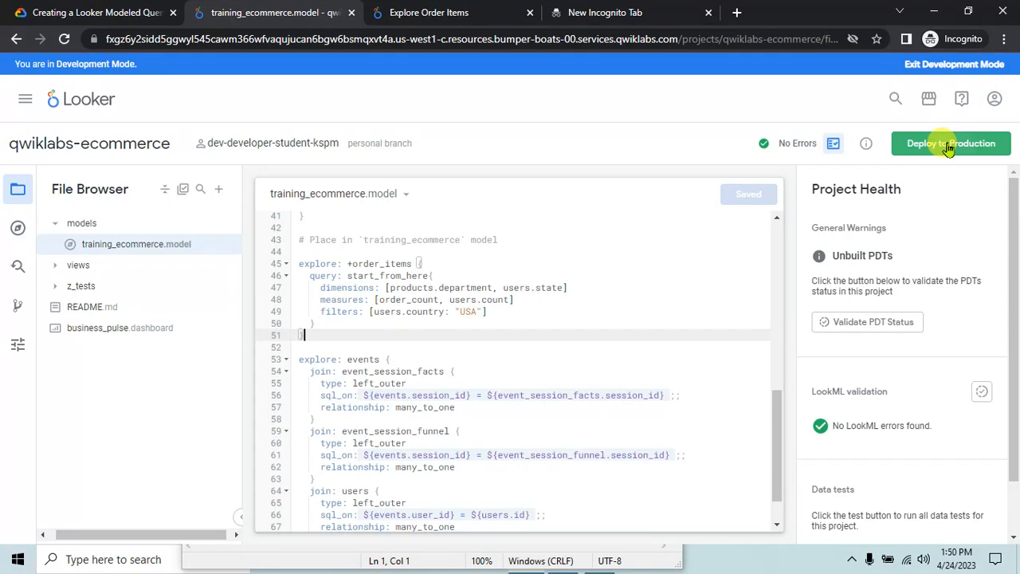
click(984, 143)
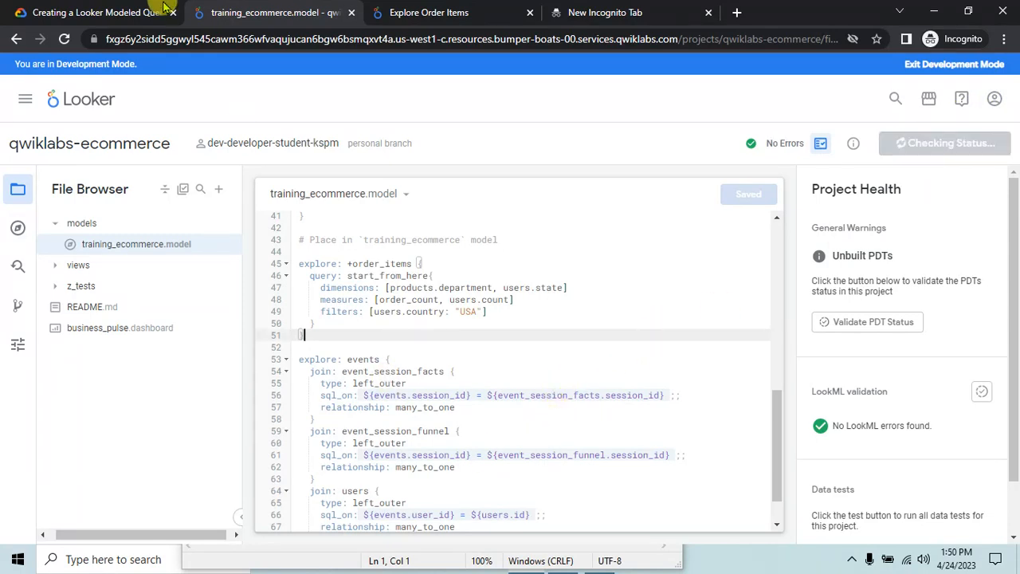
Step: Check the project's deployment status and read the lab's opening instructions for Task 3
click(79, 6)
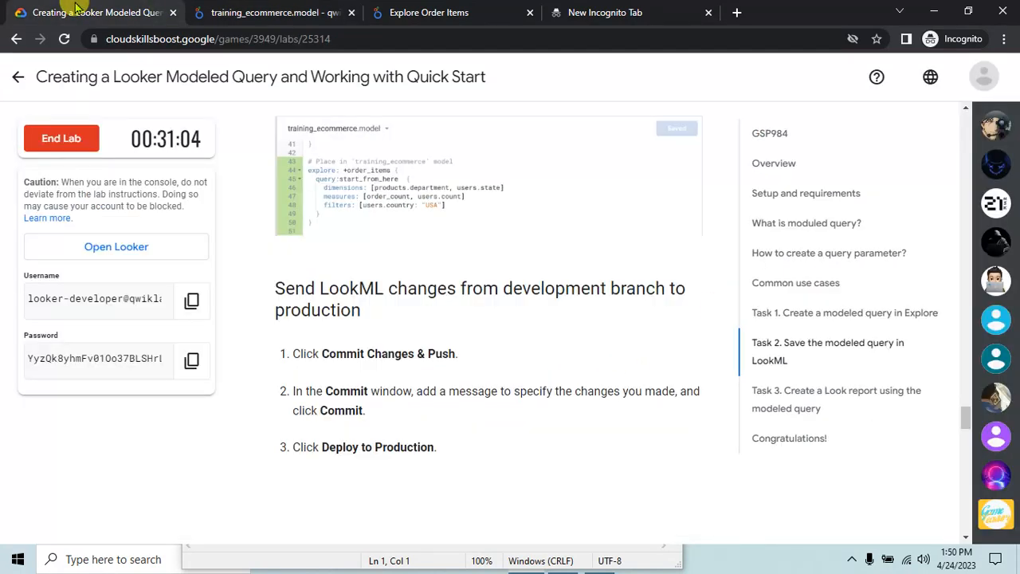
click(277, 12)
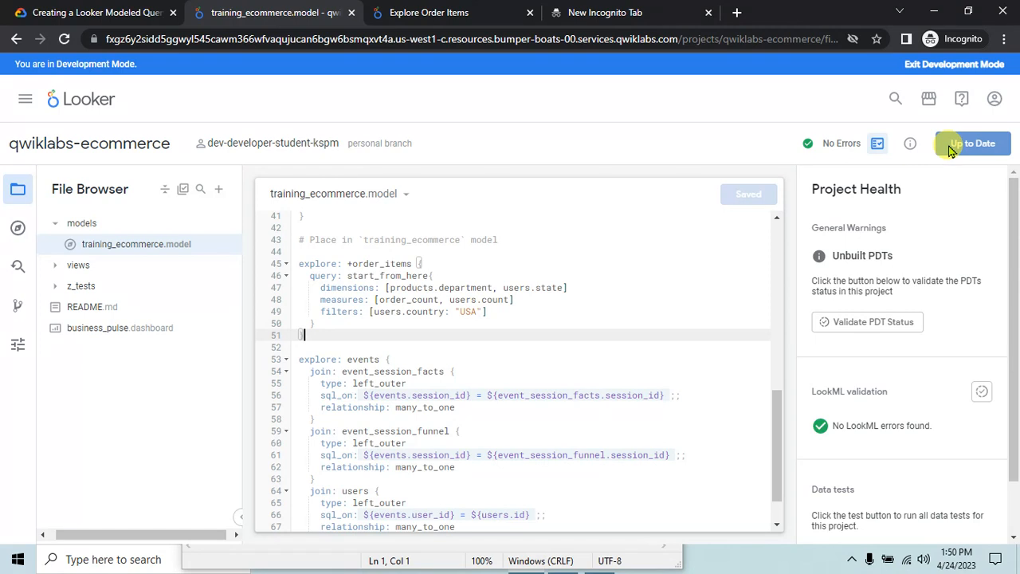
click(122, 10)
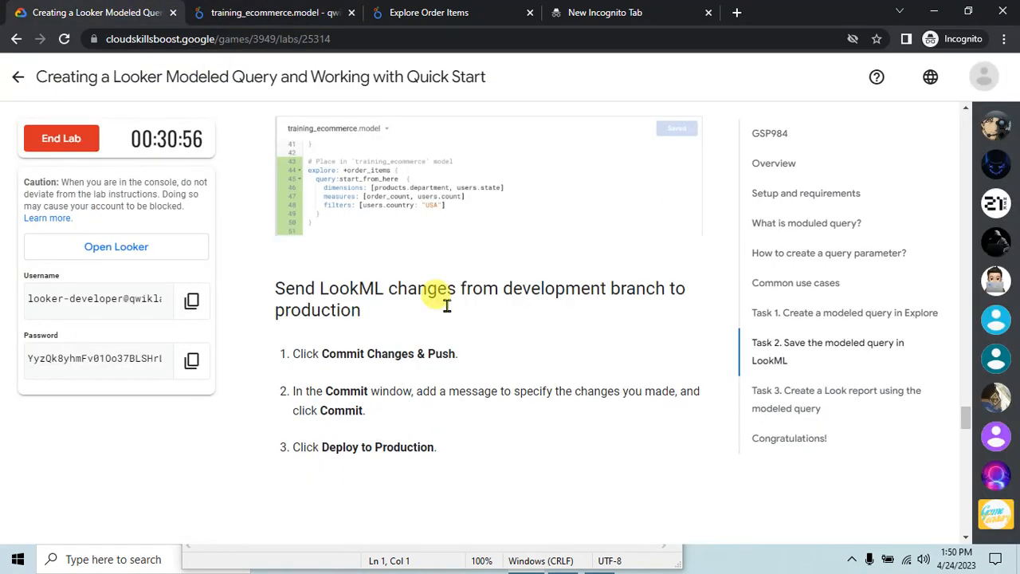
scroll(428, 412, down, 3)
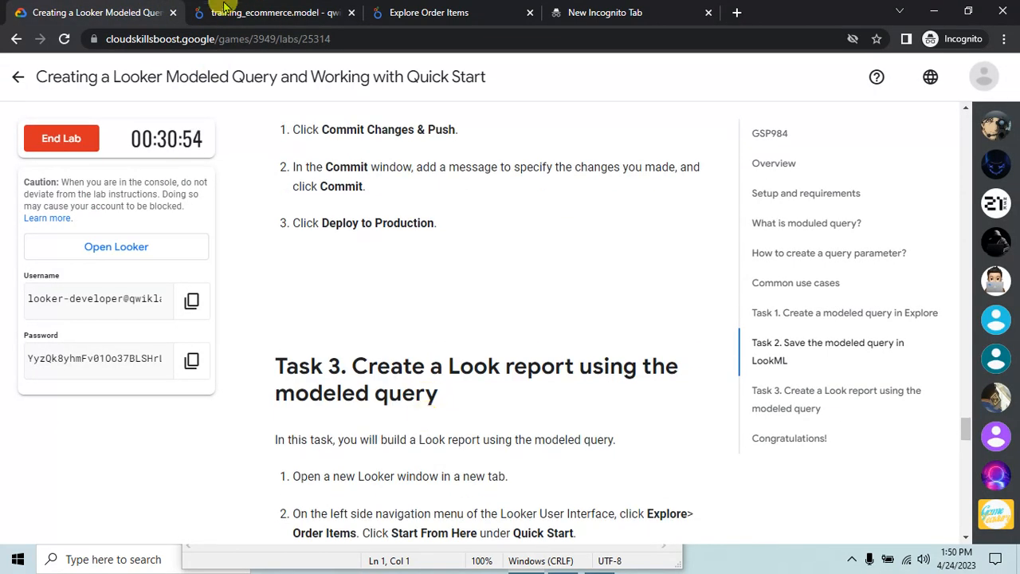
click(224, 10)
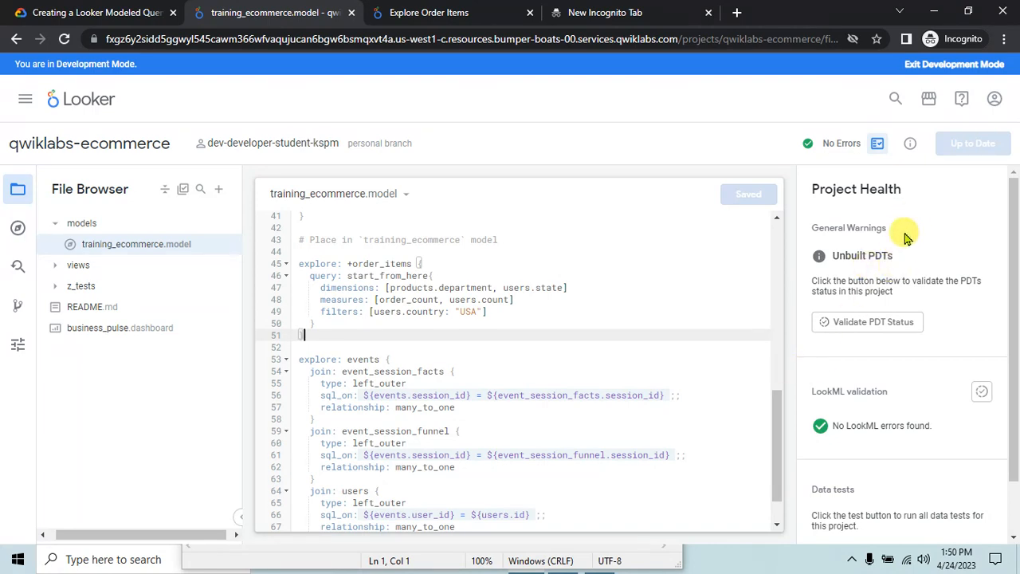
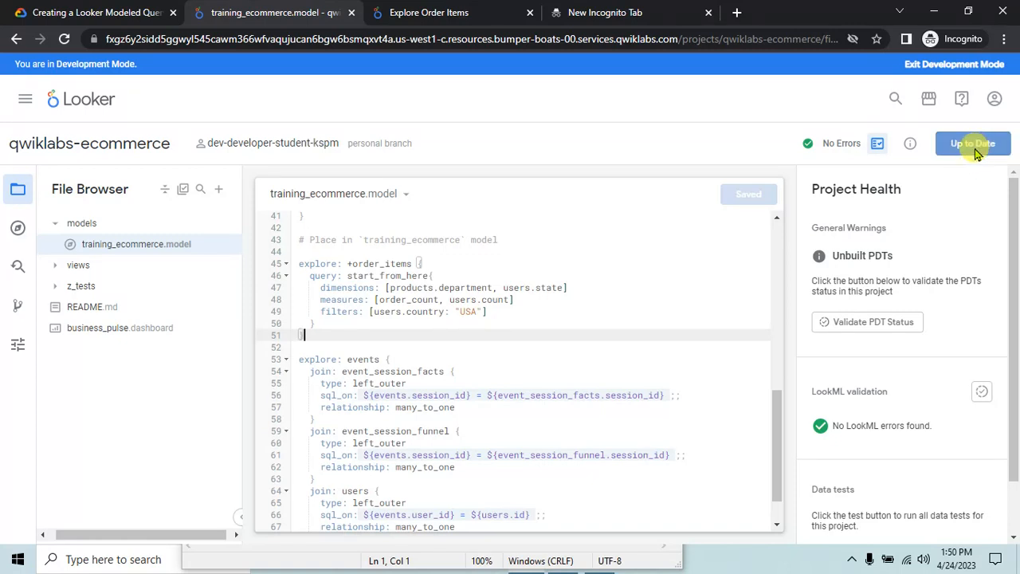
Step: Read the lab's Task 3 instructions for creating a Look report, comparing them with the open model project
click(104, 10)
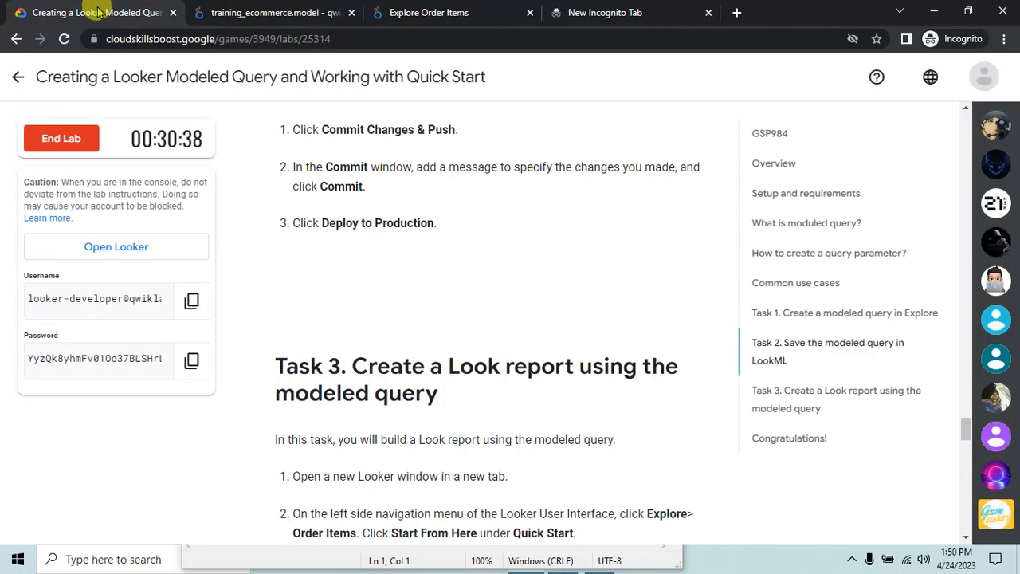
click(319, 12)
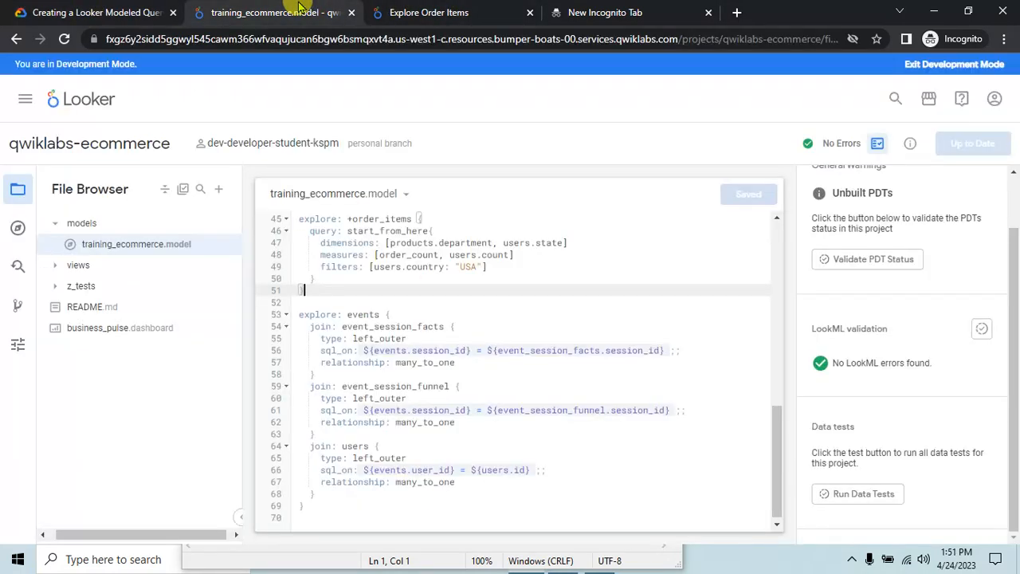
click(135, 12)
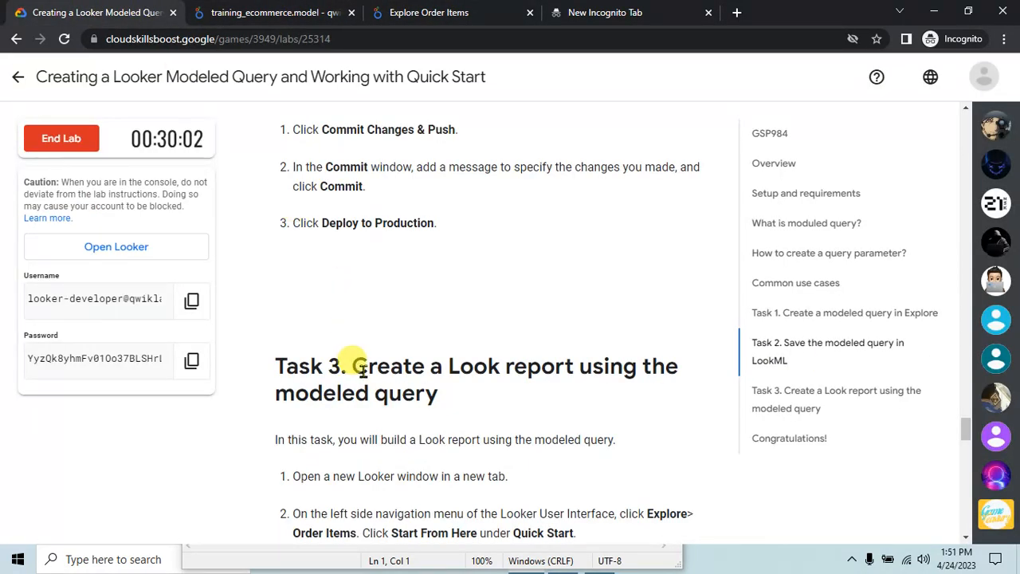
scroll(362, 371, down, 2)
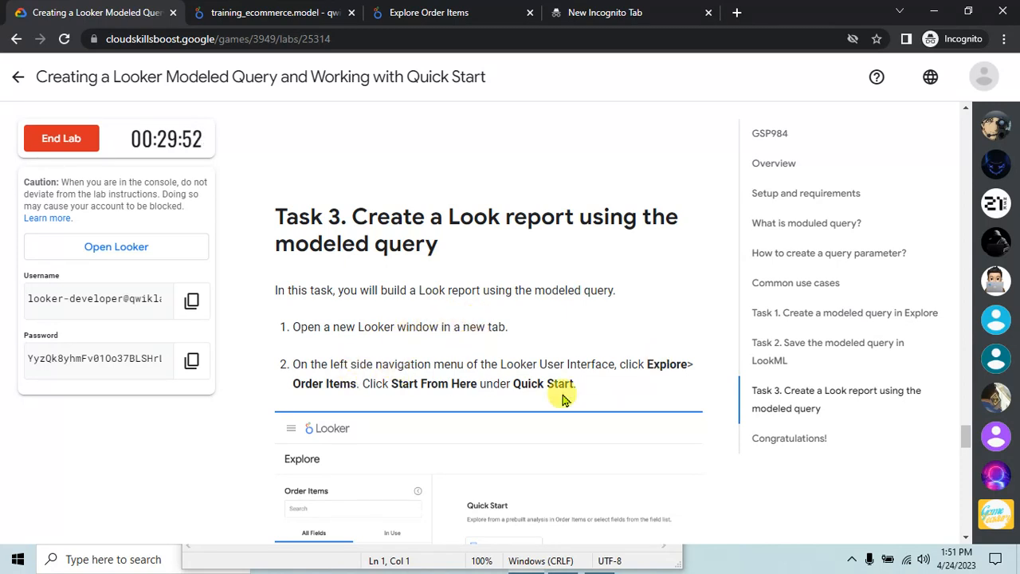
scroll(375, 374, down, 2)
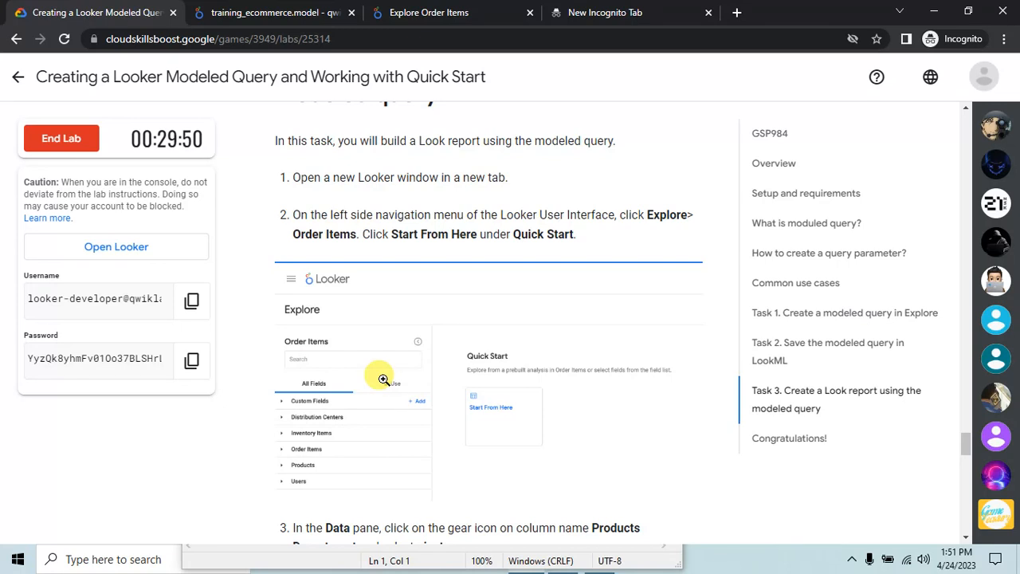
scroll(390, 378, down, 3)
click(281, 12)
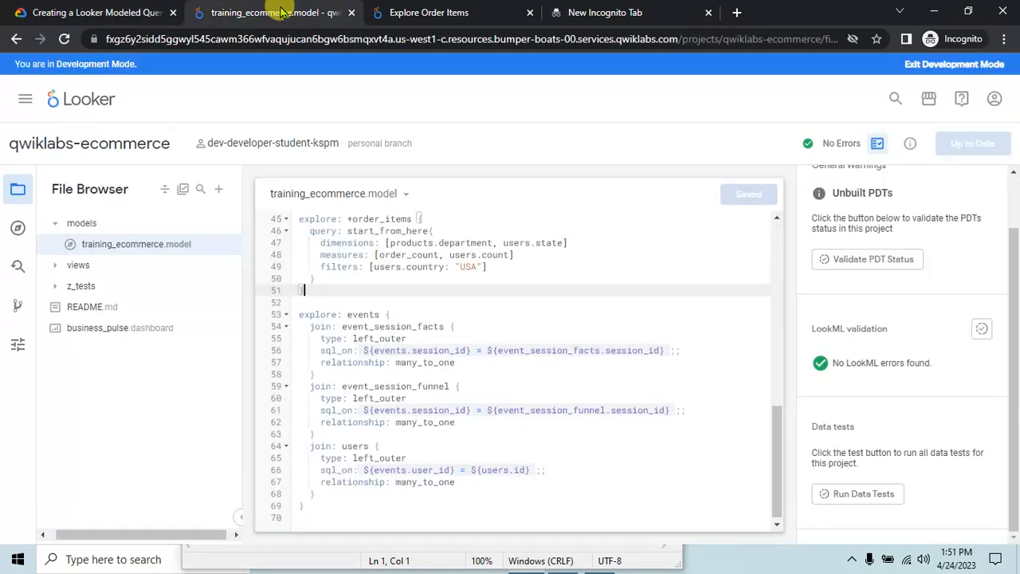
click(72, 12)
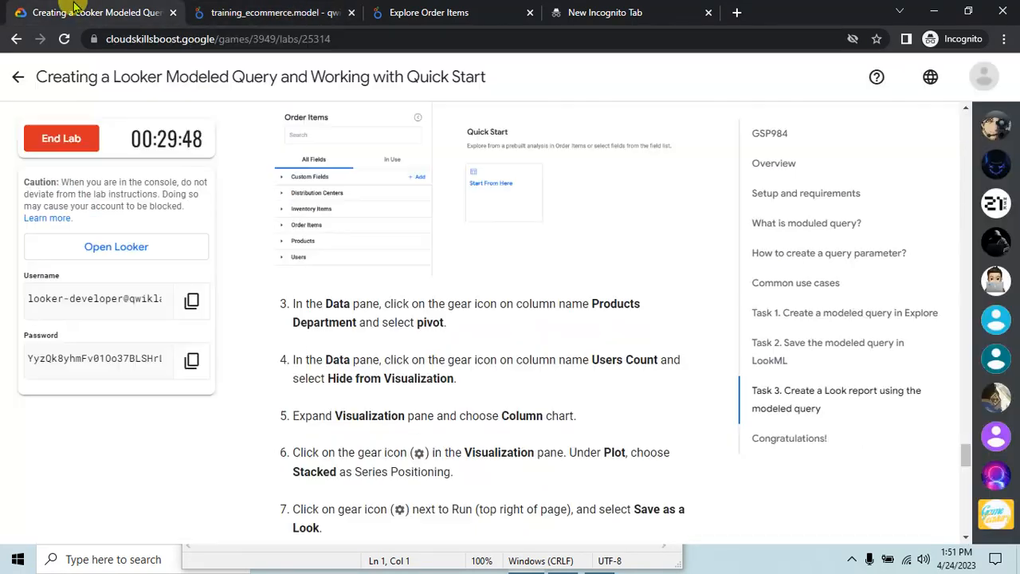
Step: Open a new Looker window from the lab, close the empty incognito tab, and review the lab's Explore instructions
click(132, 250)
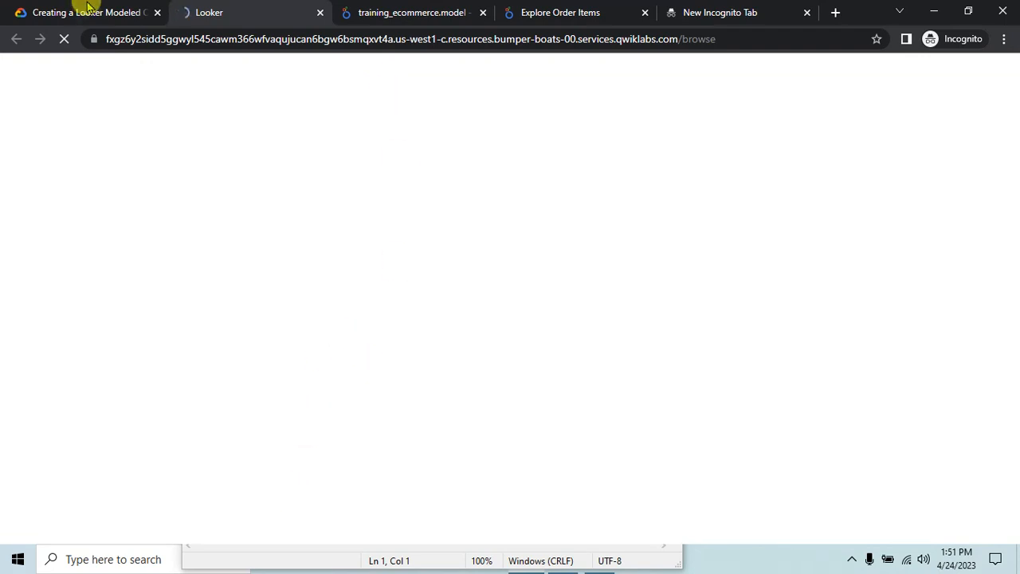
click(806, 13)
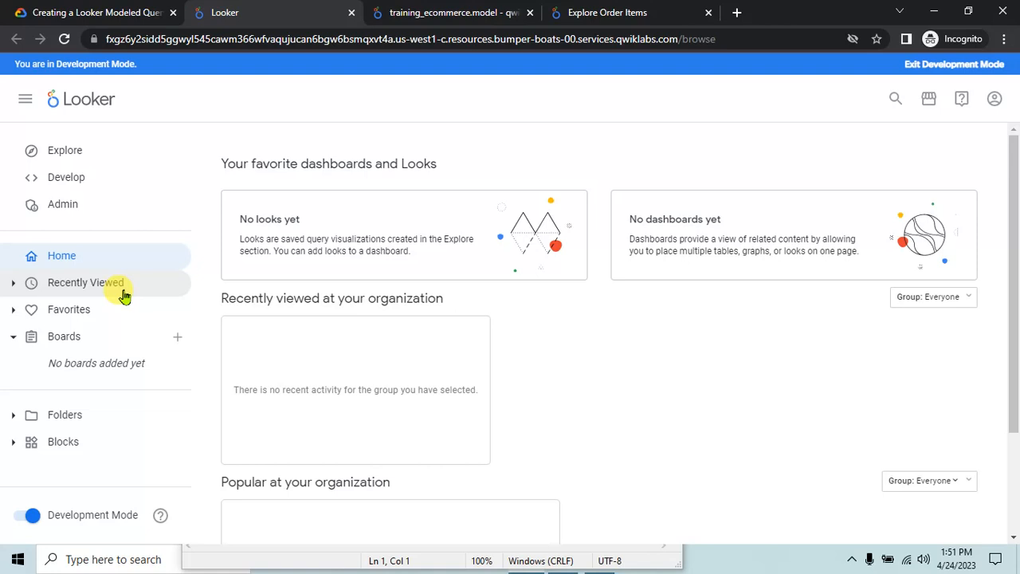
click(98, 10)
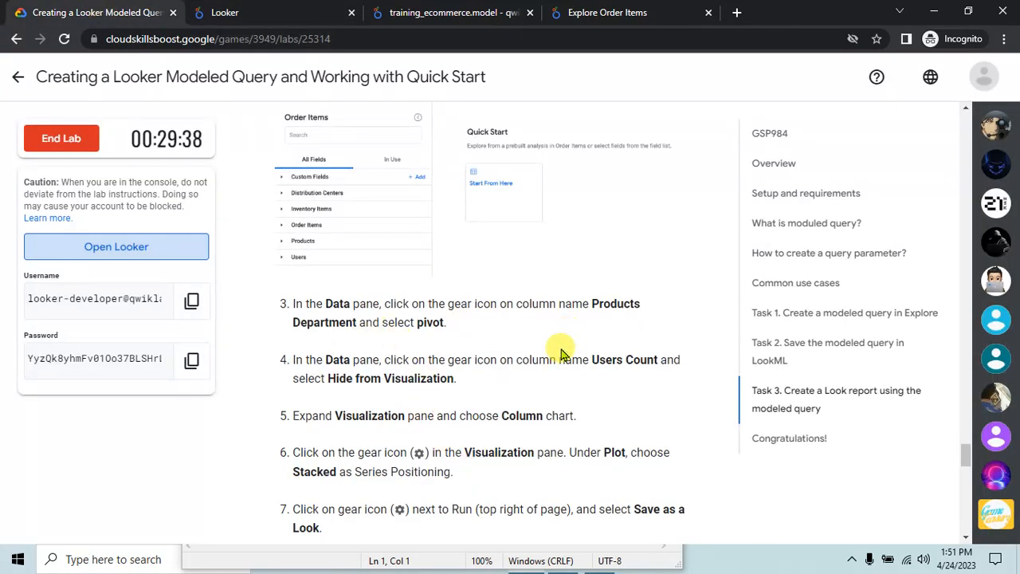
scroll(395, 407, up, 3)
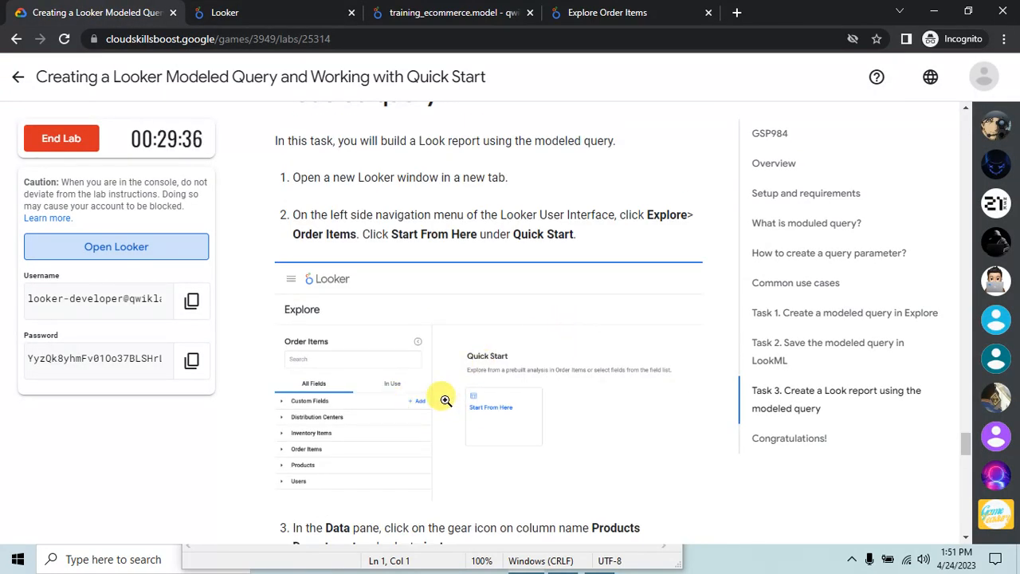
Step: Open the Order Items Explore under E-Commerce Training in the new Looker window
click(251, 8)
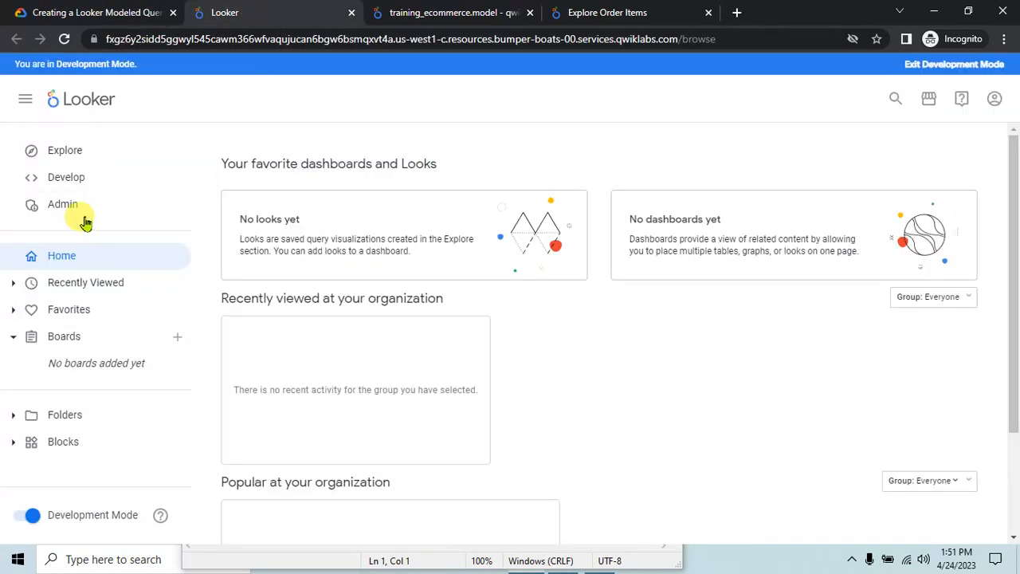
click(90, 152)
click(76, 11)
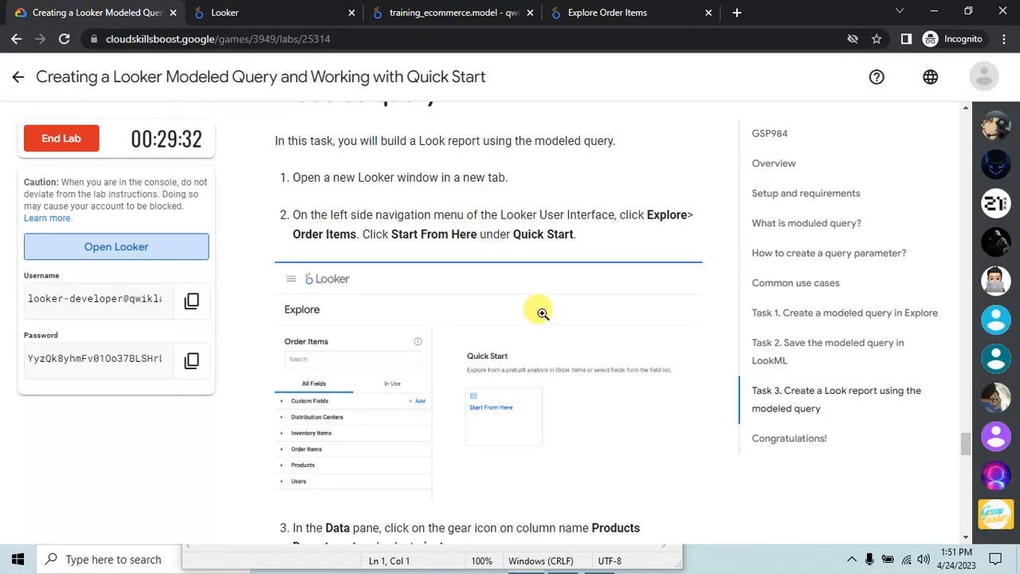
click(247, 10)
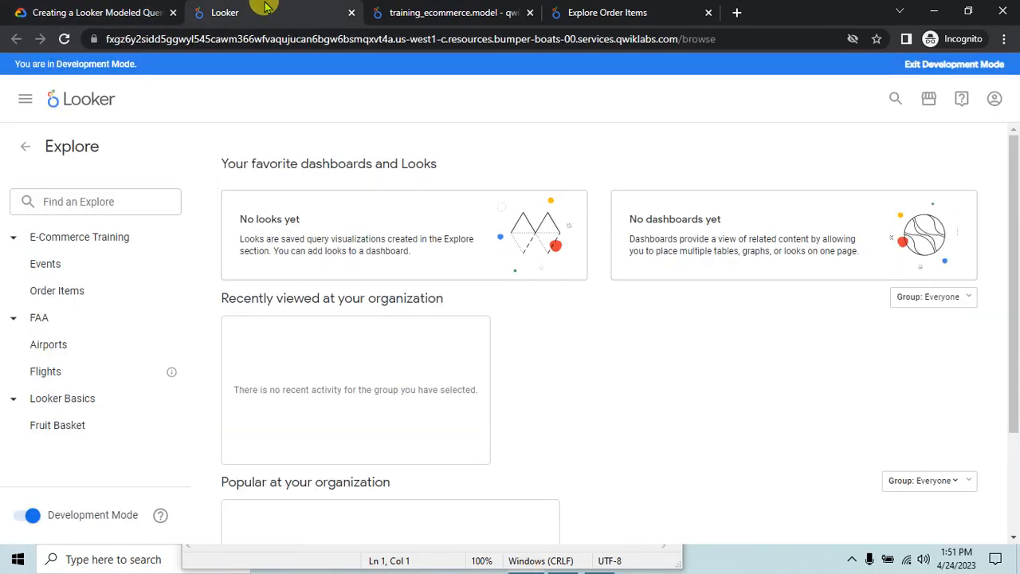
click(97, 292)
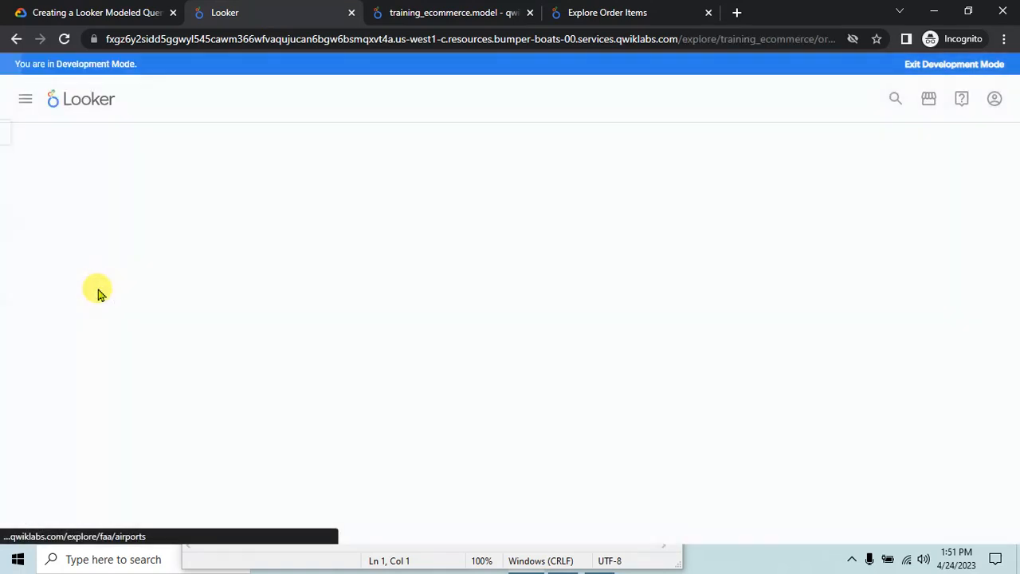
Step: Check the lab's Quick Start instruction and load the Start From Here prebuilt analysis in the Order Items Explore
click(116, 9)
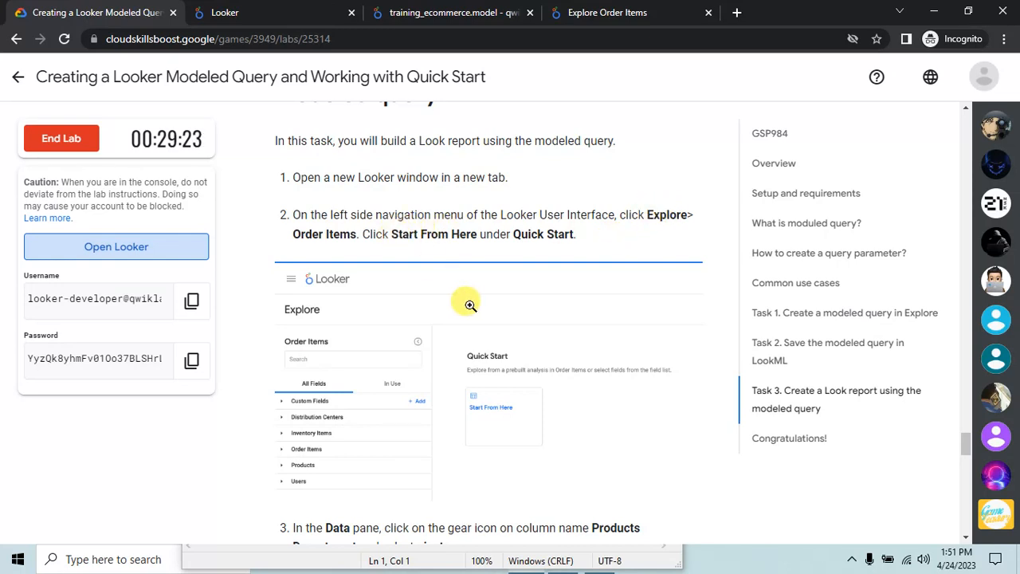
click(289, 7)
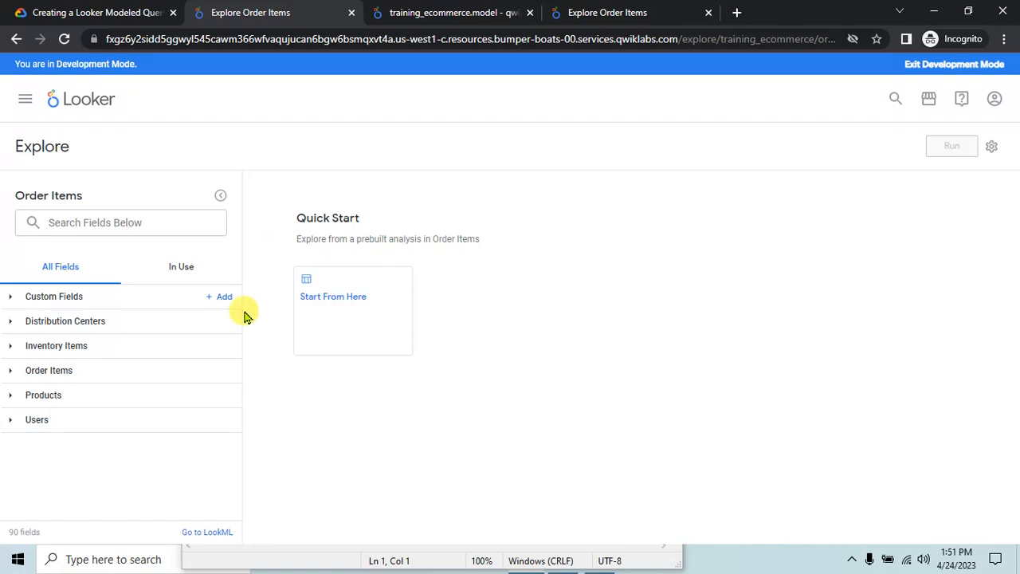
click(59, 371)
click(75, 9)
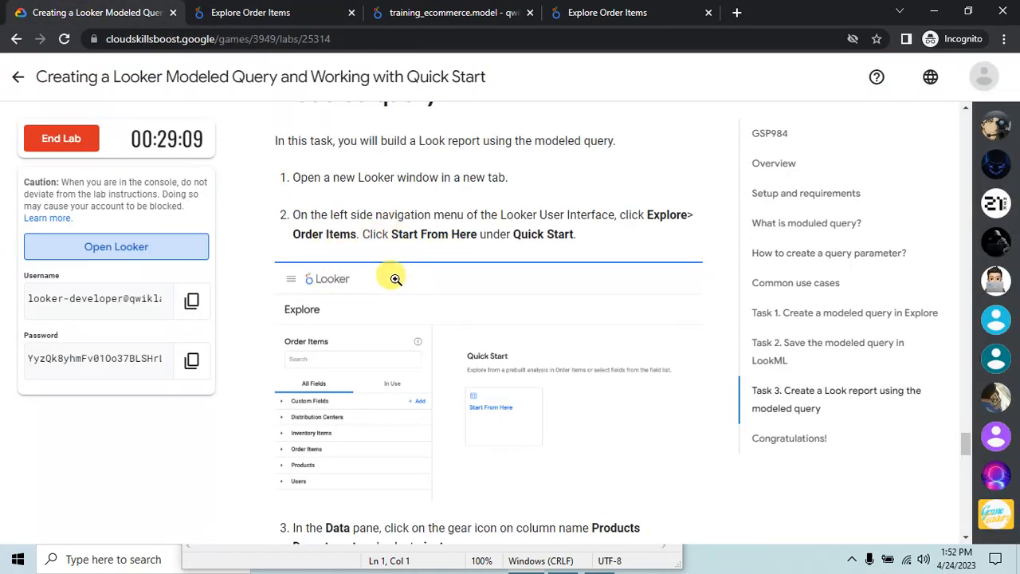
click(311, 12)
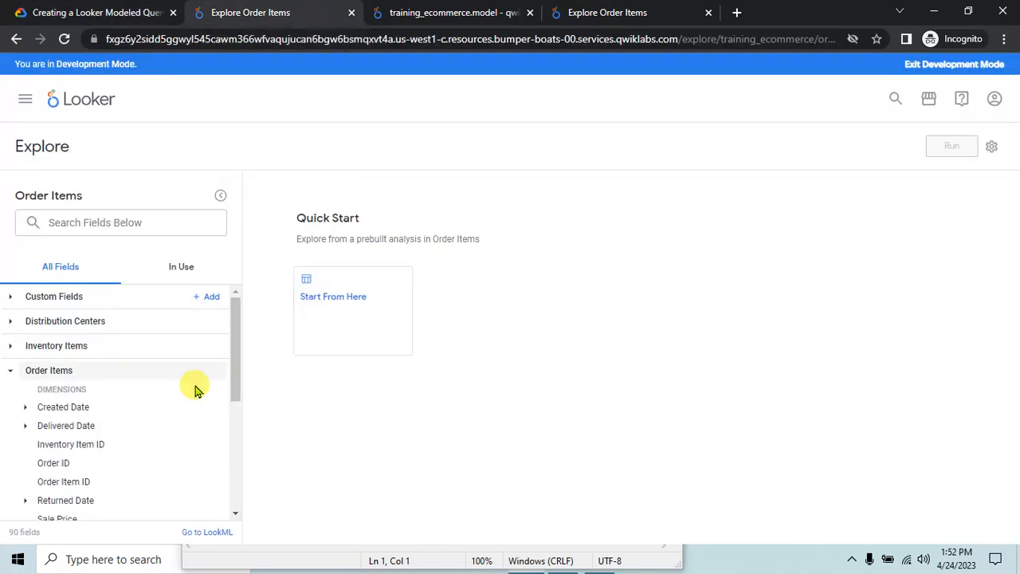
scroll(154, 397, down, 5)
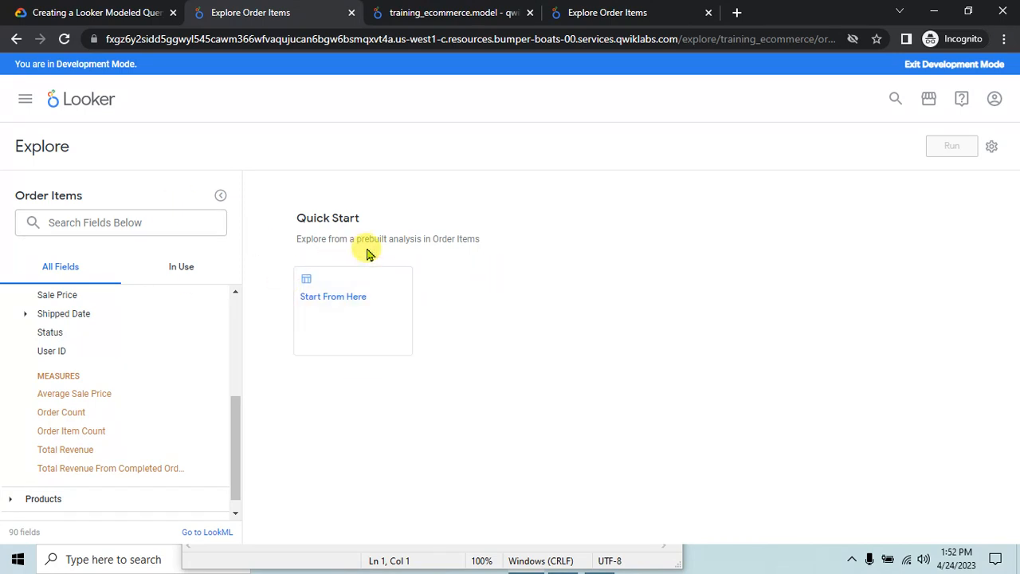
drag(296, 218, 353, 221)
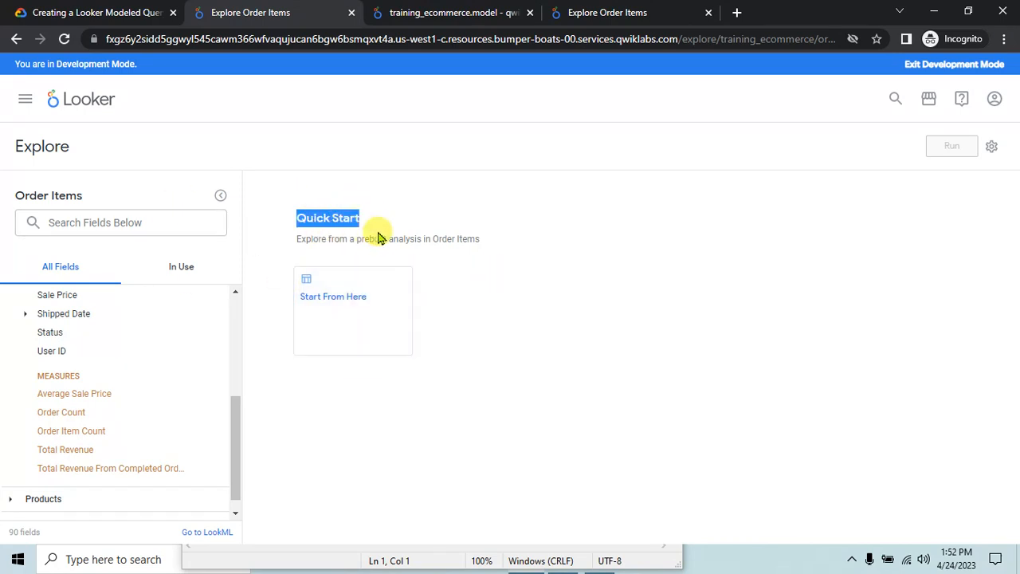
click(361, 313)
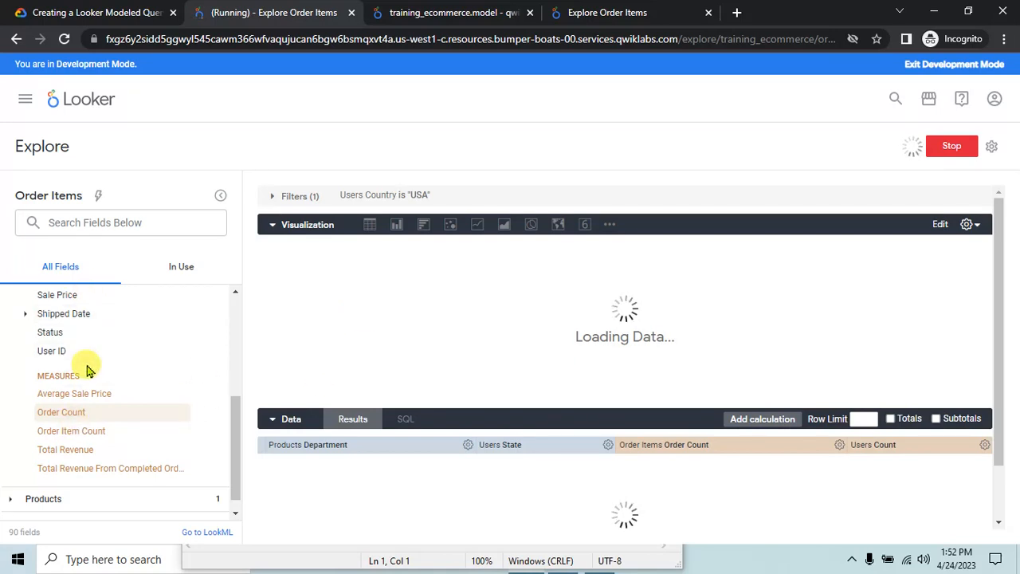
scroll(84, 362, up, 3)
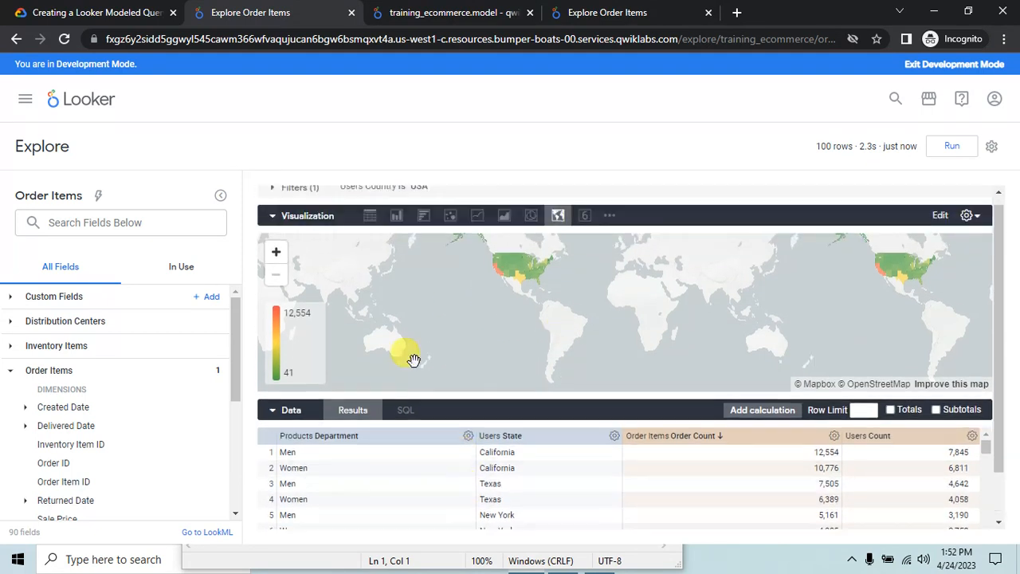
Step: Read the lab's instructions for the Data pane and pivot the results by Products Department
click(88, 12)
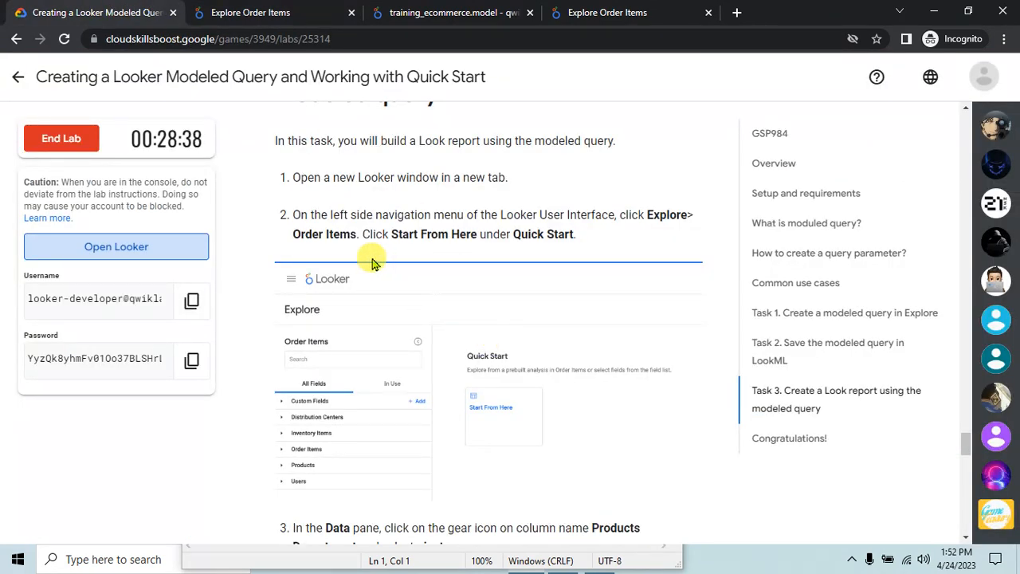
scroll(482, 267, down, 1)
scroll(482, 272, down, 2)
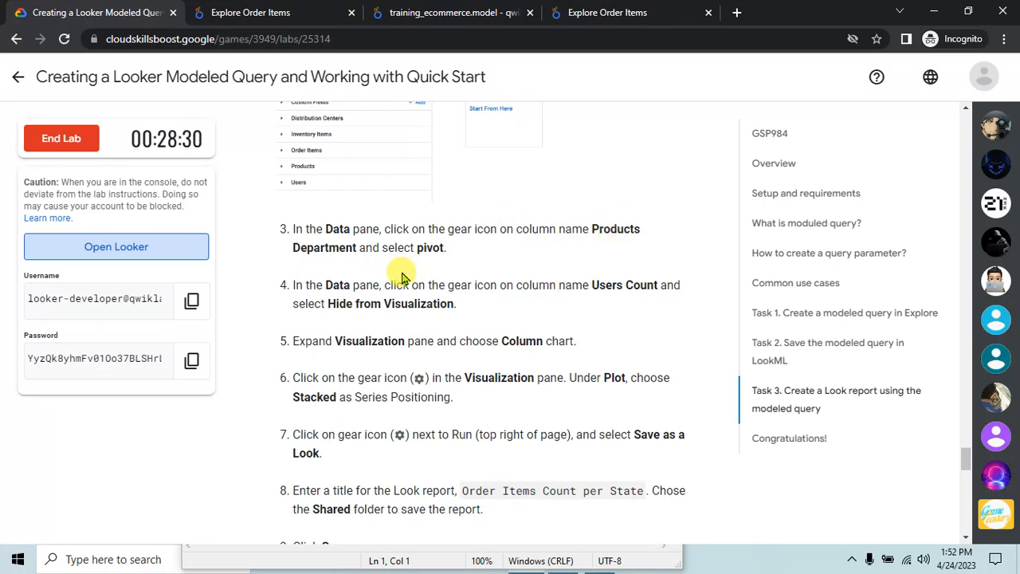
click(313, 10)
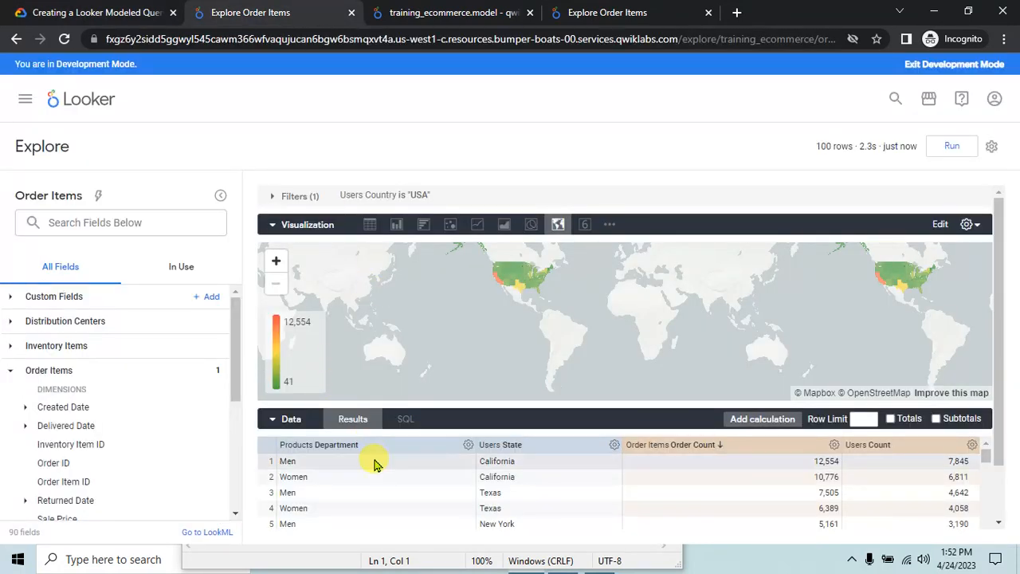
click(469, 443)
click(47, 12)
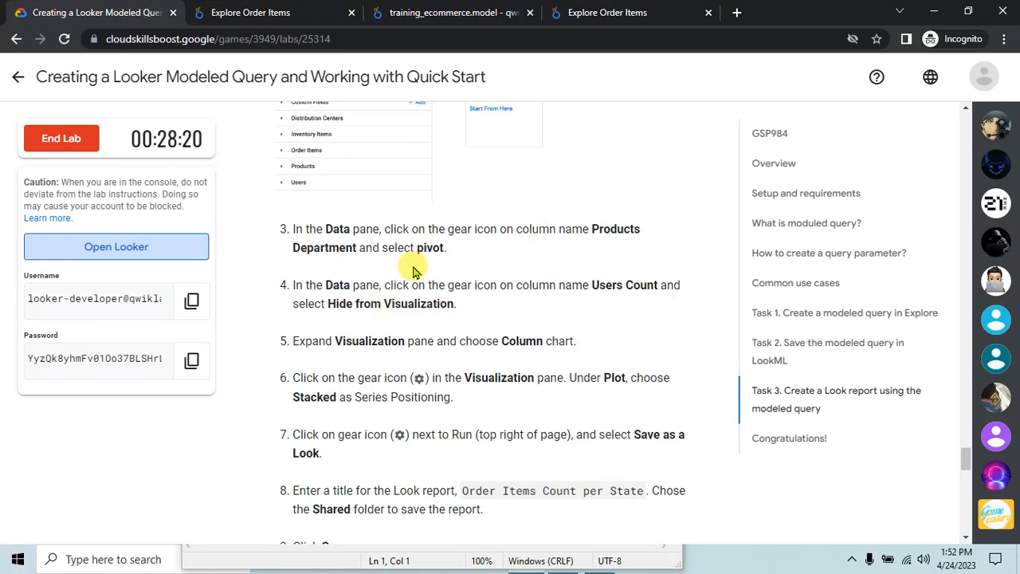
click(255, 12)
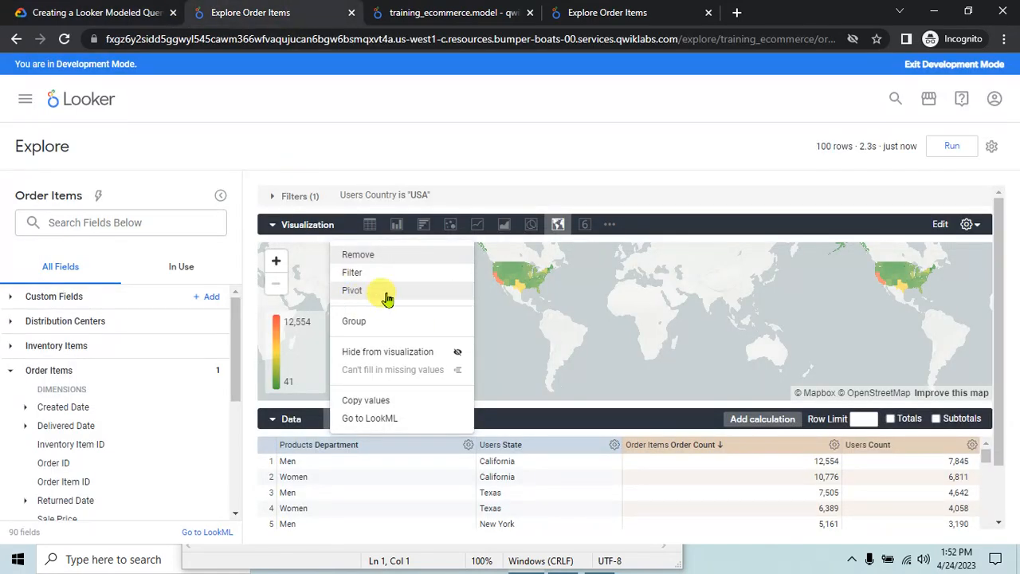
click(353, 290)
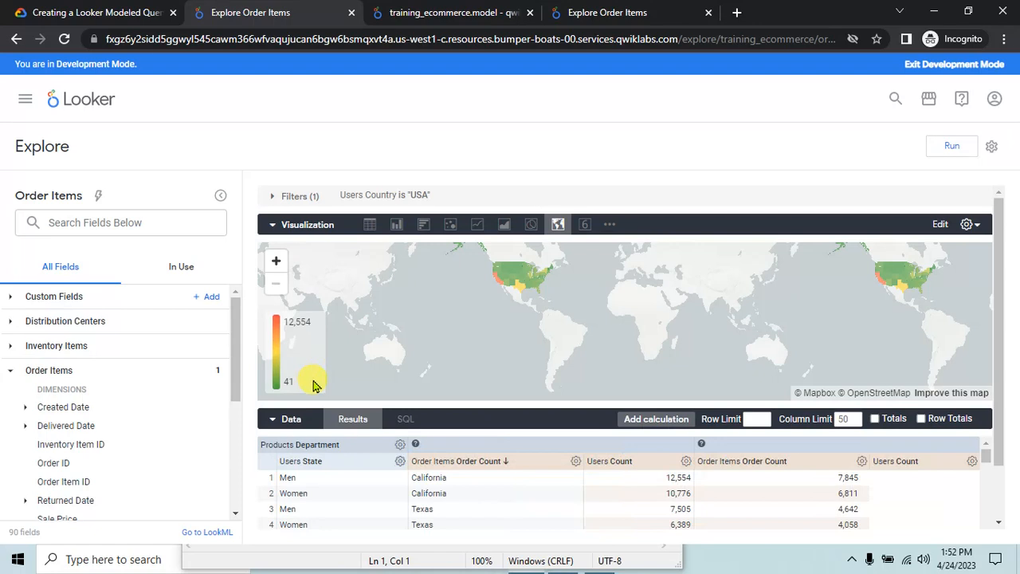
Step: Check the lab's next instruction and hide the Users Count column from the visualization
click(96, 13)
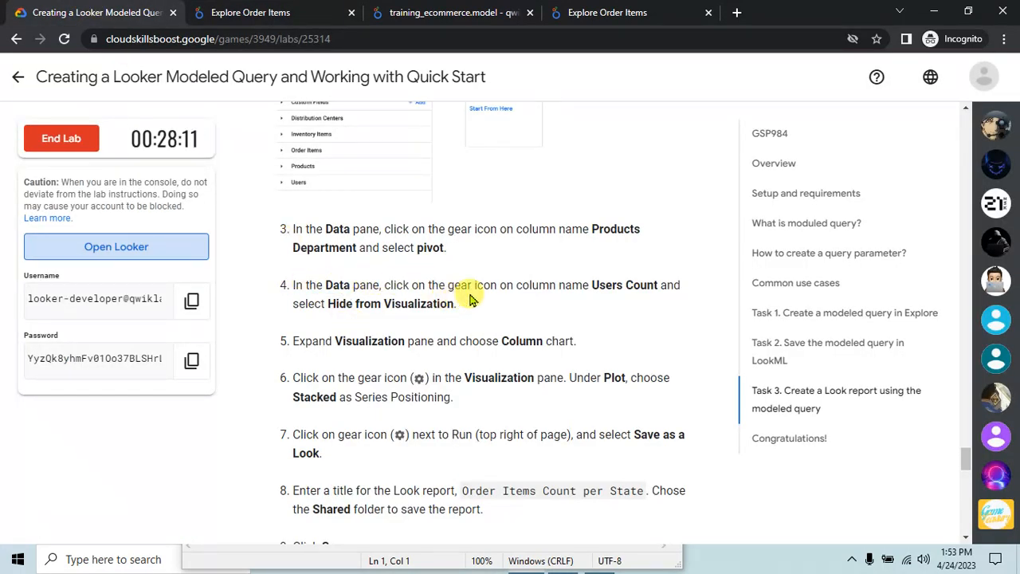
click(244, 10)
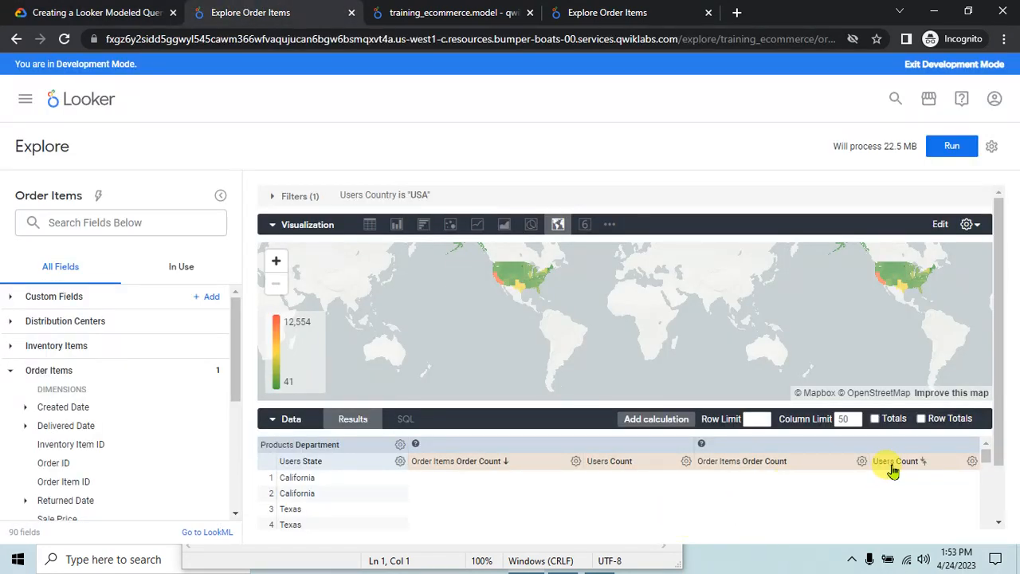
click(974, 463)
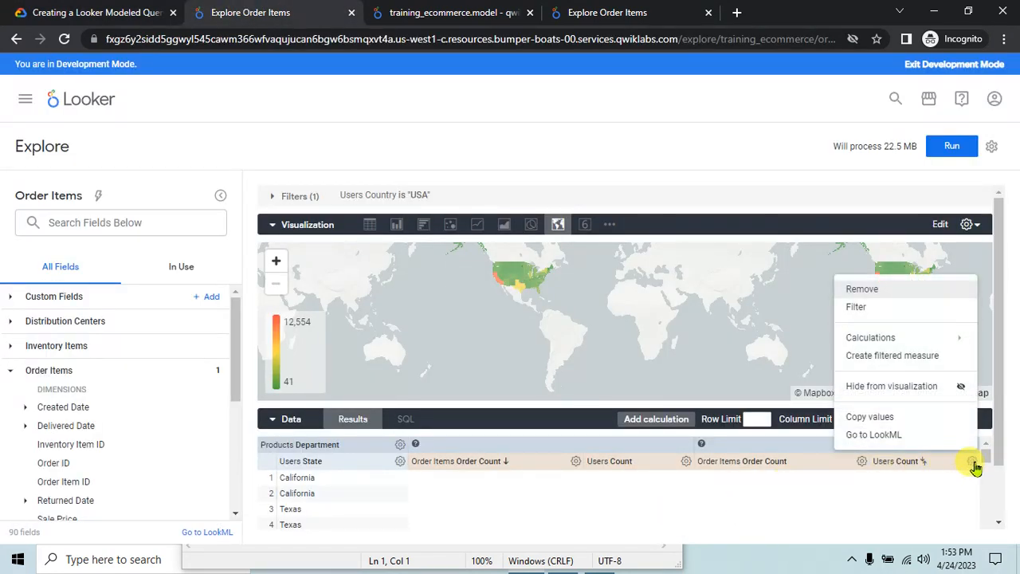
key(ctrl+1)
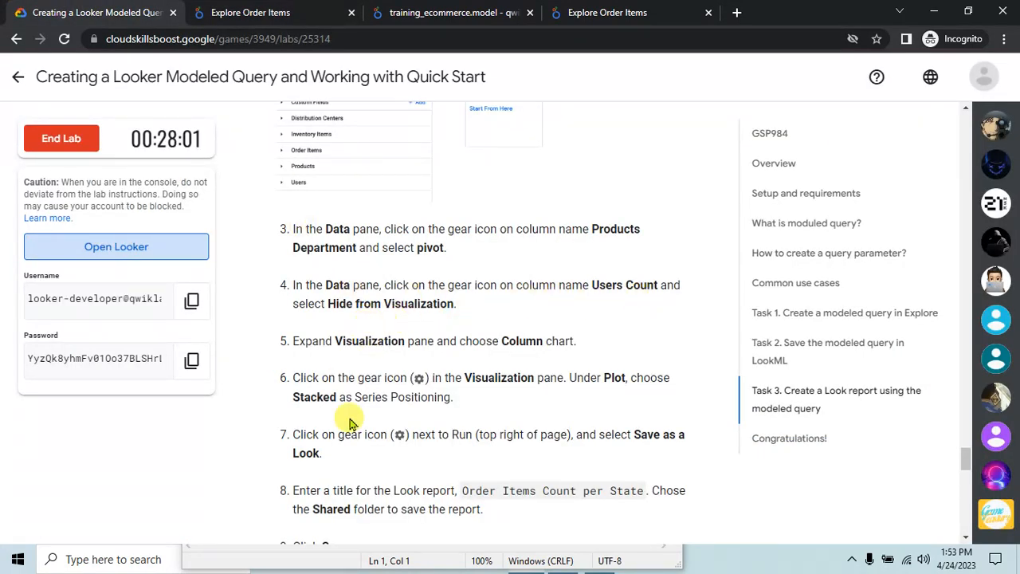
click(214, 6)
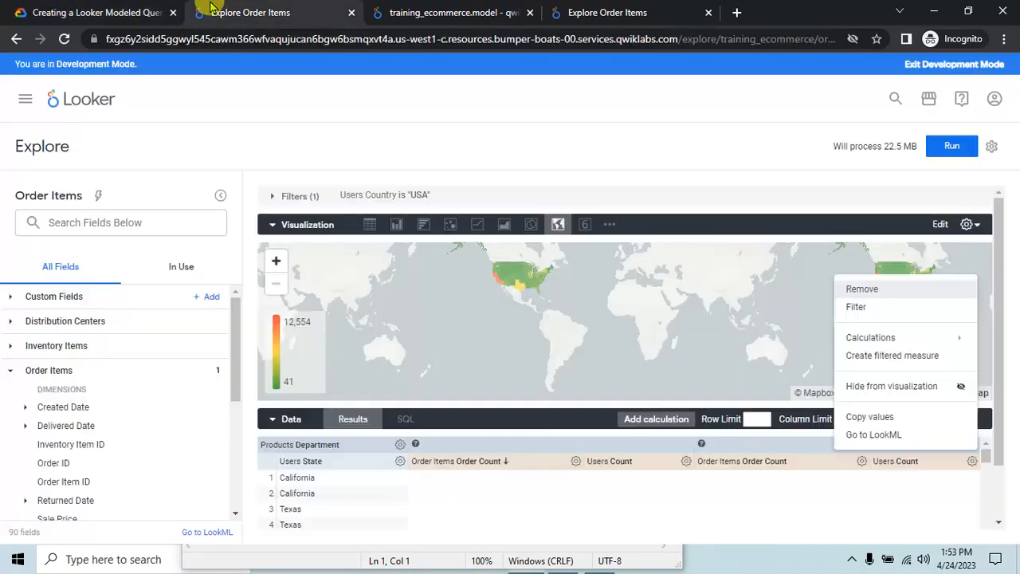
click(882, 394)
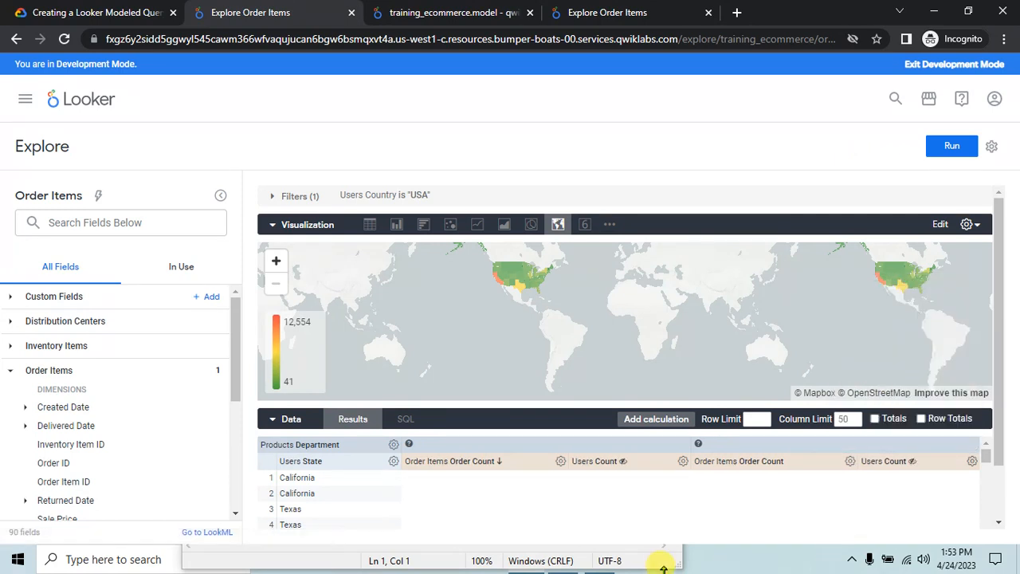
Step: Follow the lab's visualization instruction and change the map to a Column chart
click(87, 8)
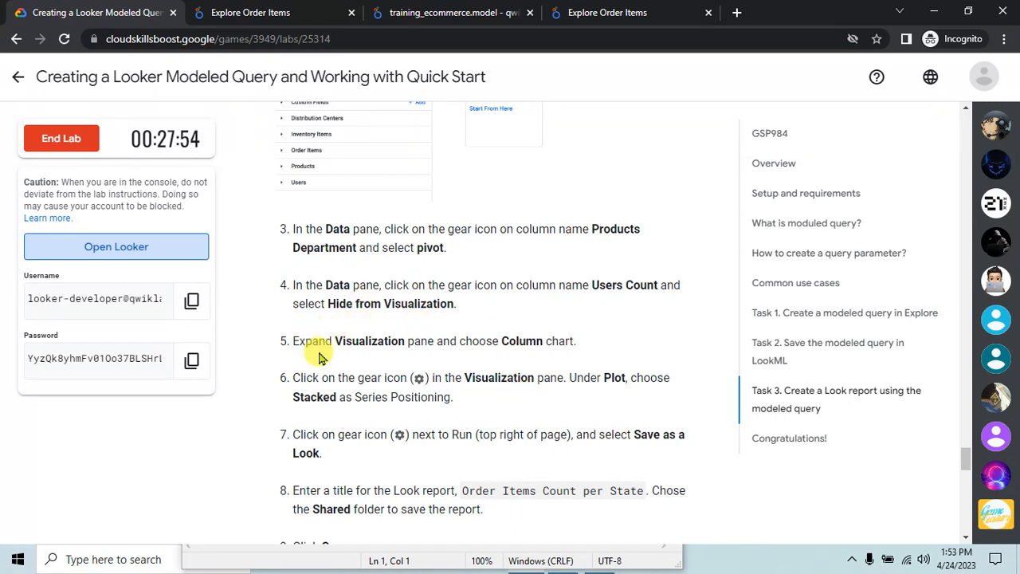
click(269, 10)
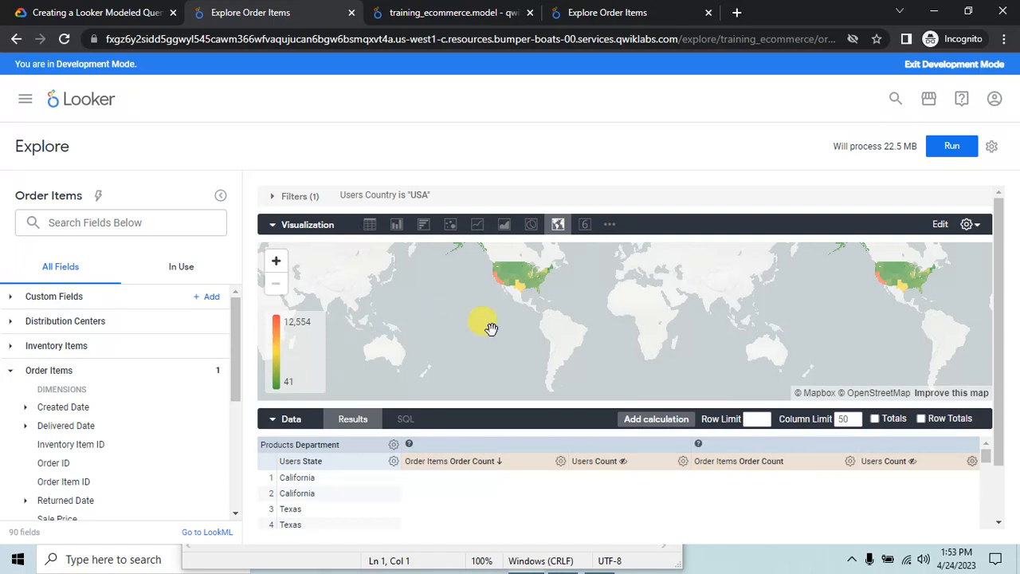
click(148, 10)
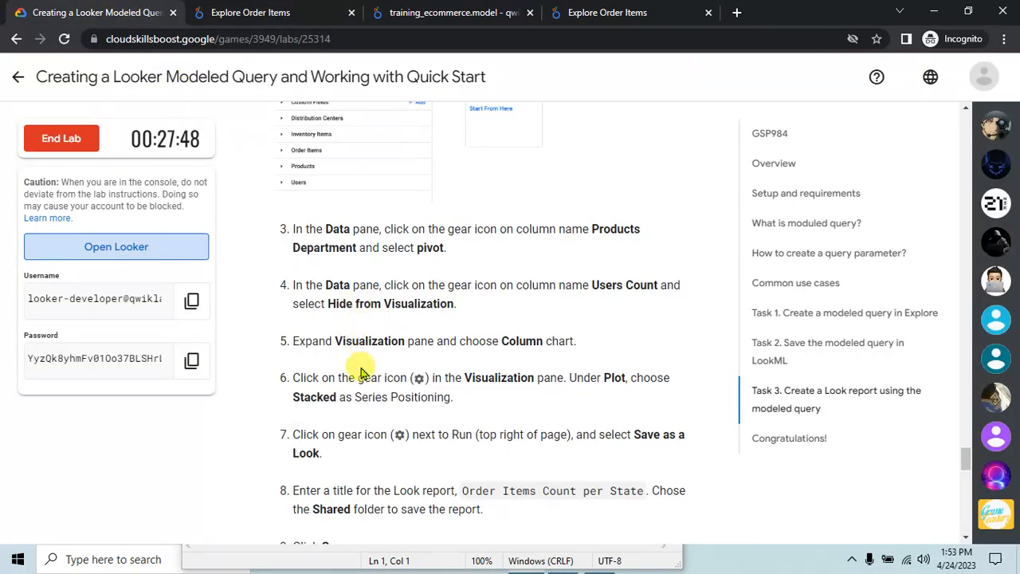
click(285, 8)
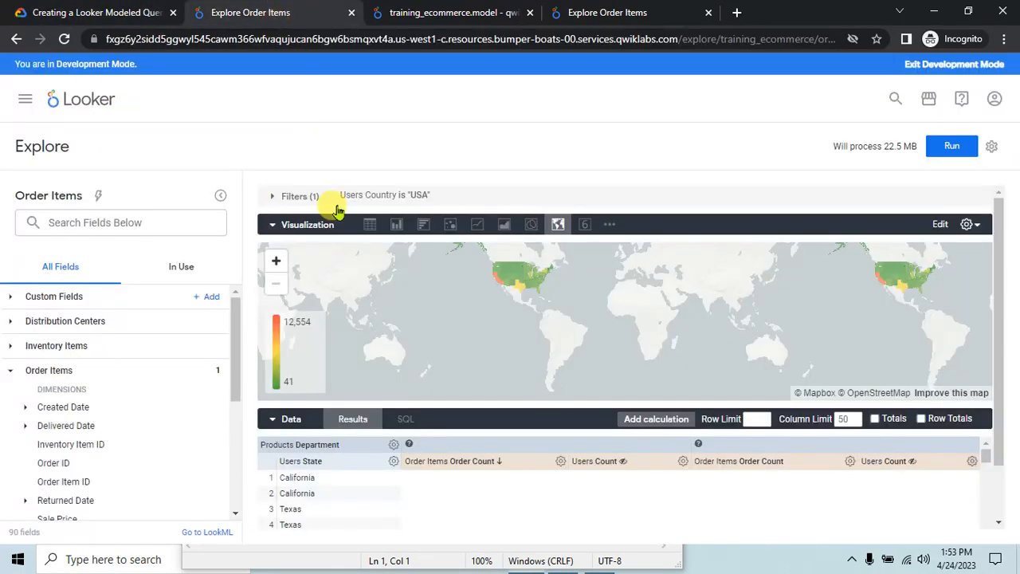
click(396, 227)
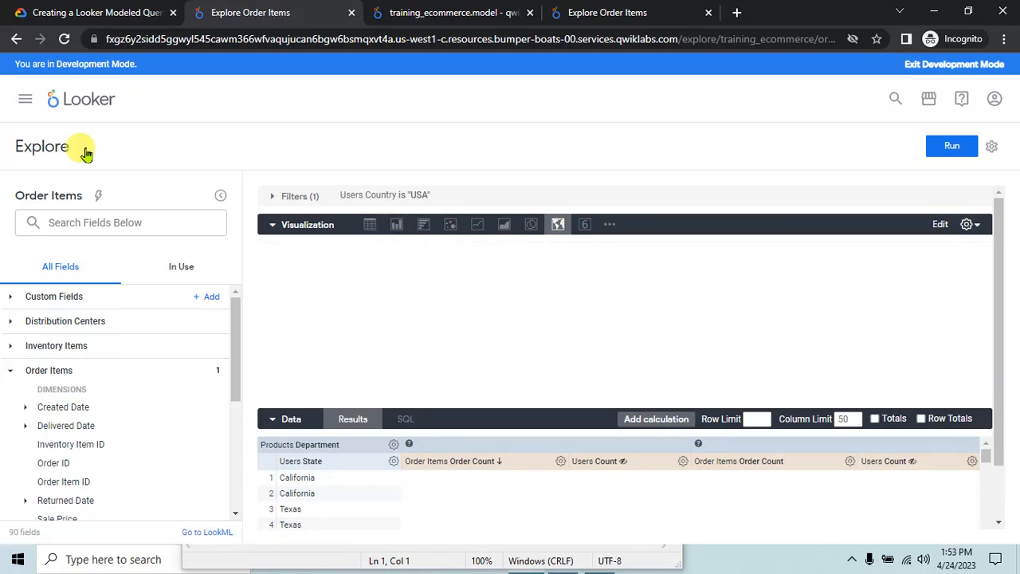
Step: Set the column chart's Series Positioning to Stacked in the Plot settings, as the lab instructs
click(40, 9)
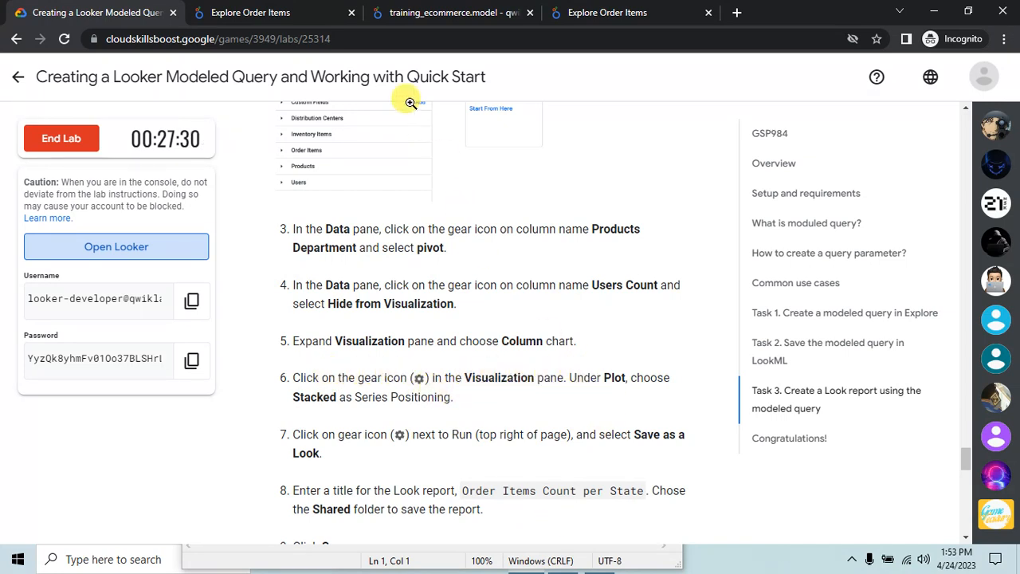
click(309, 8)
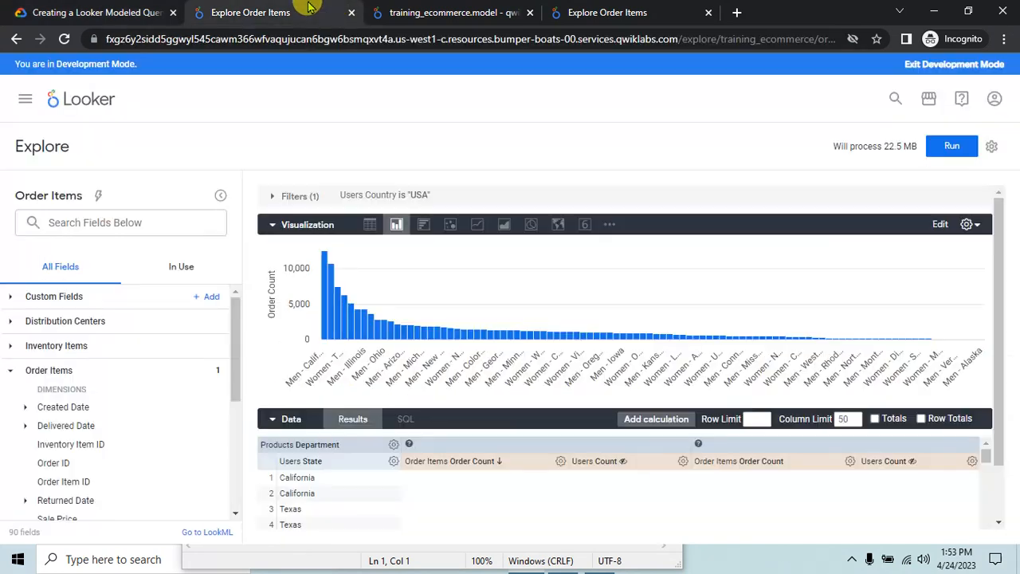
click(968, 225)
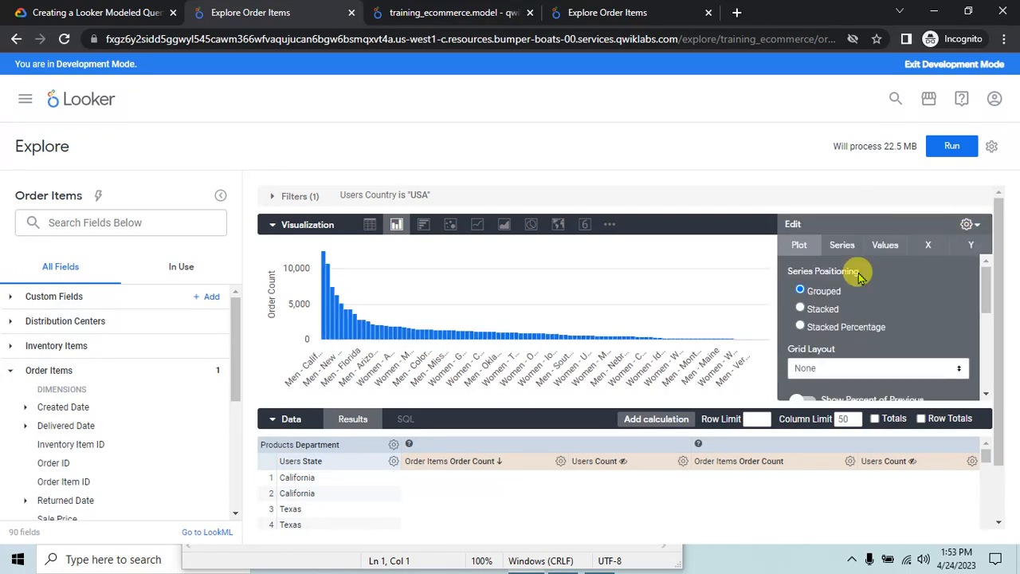
click(72, 9)
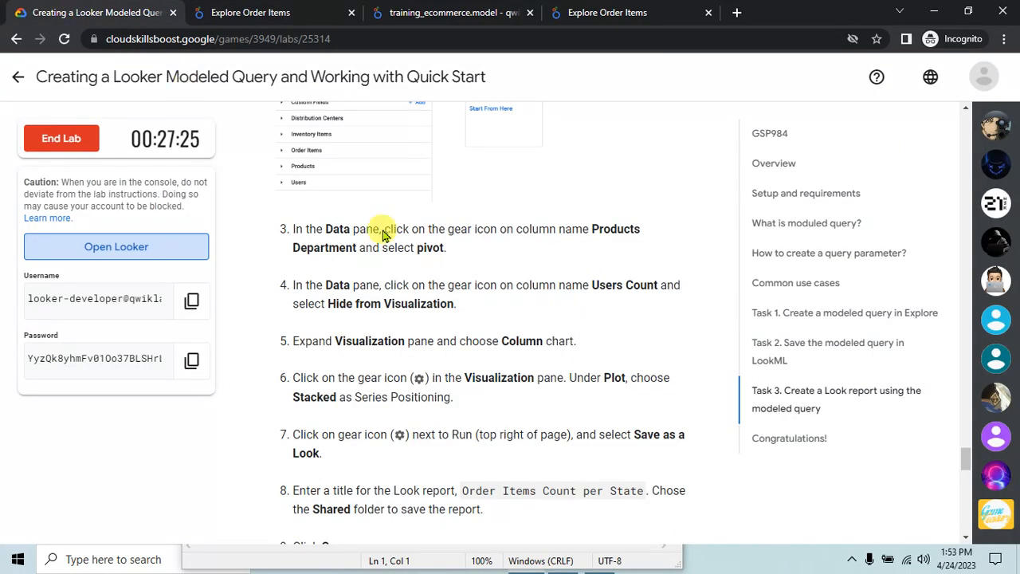
click(215, 12)
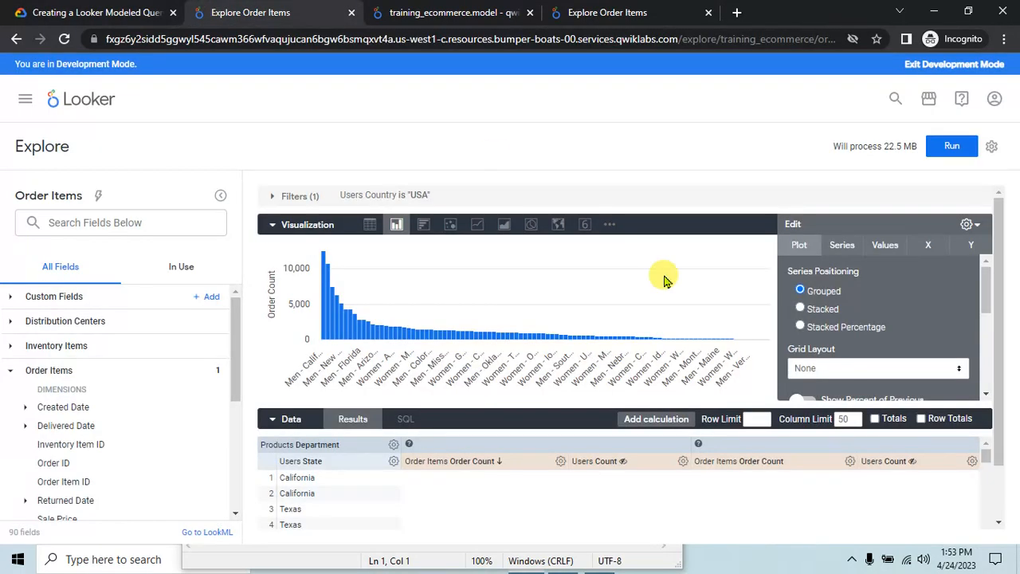
click(808, 310)
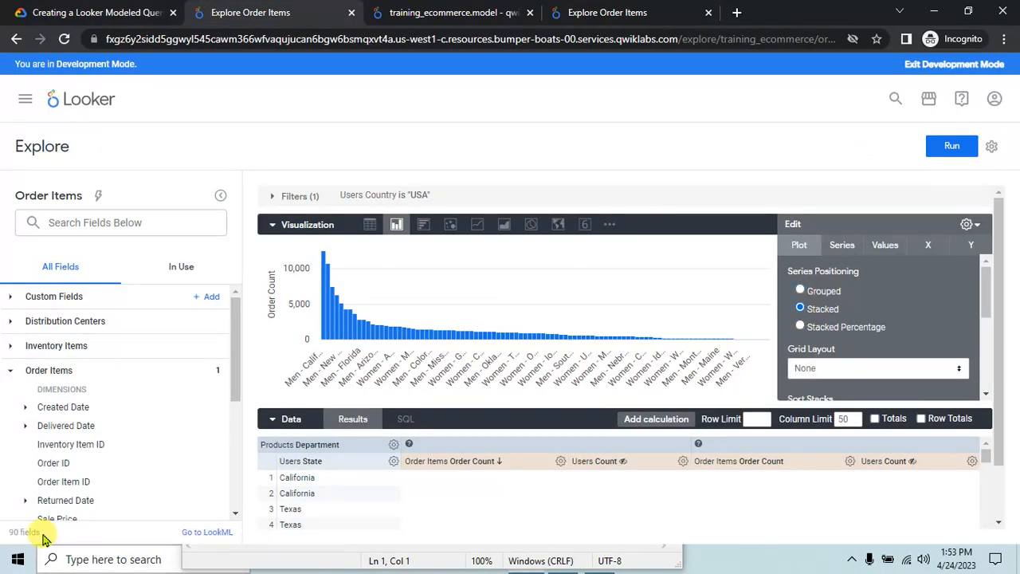
Step: Review the lab's Save as a Look instructions and copy the report title Order Items Count per State
click(71, 9)
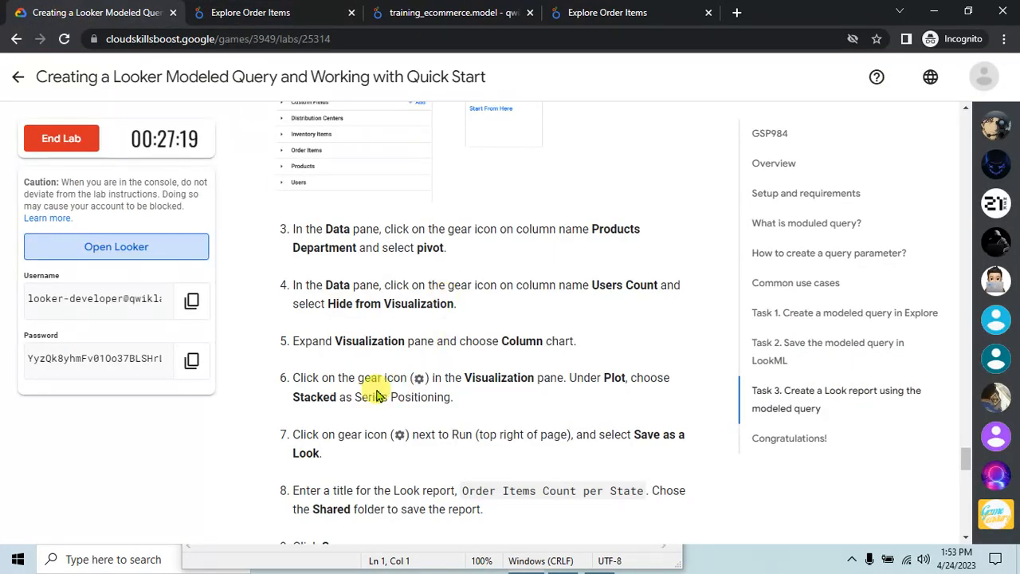
scroll(436, 428, down, 1)
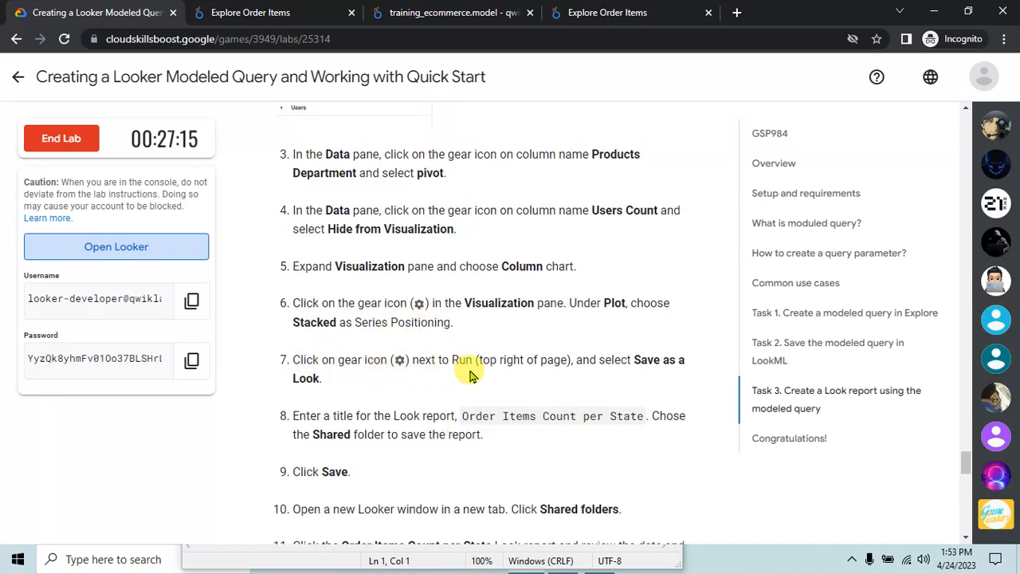
click(318, 12)
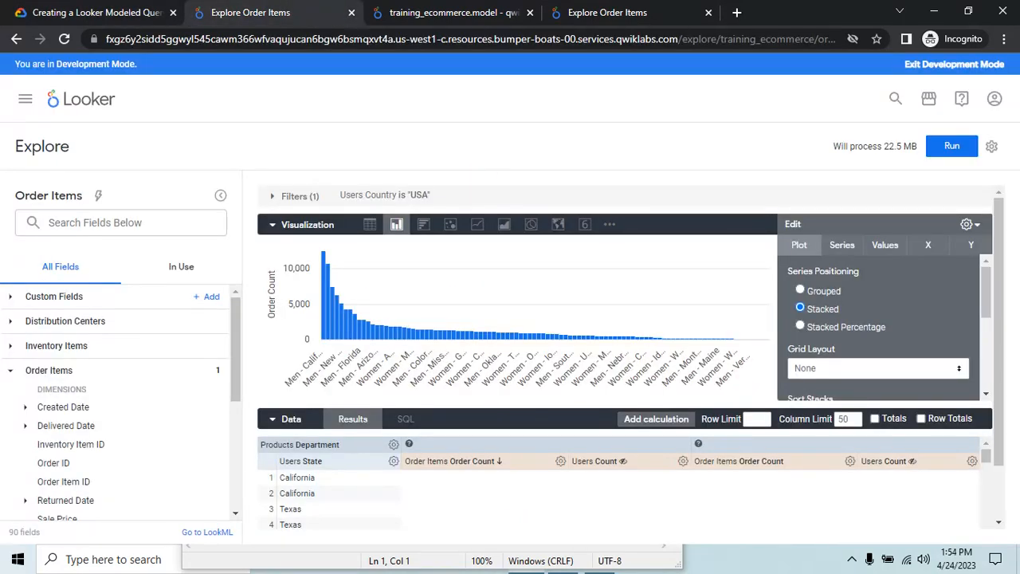
click(992, 149)
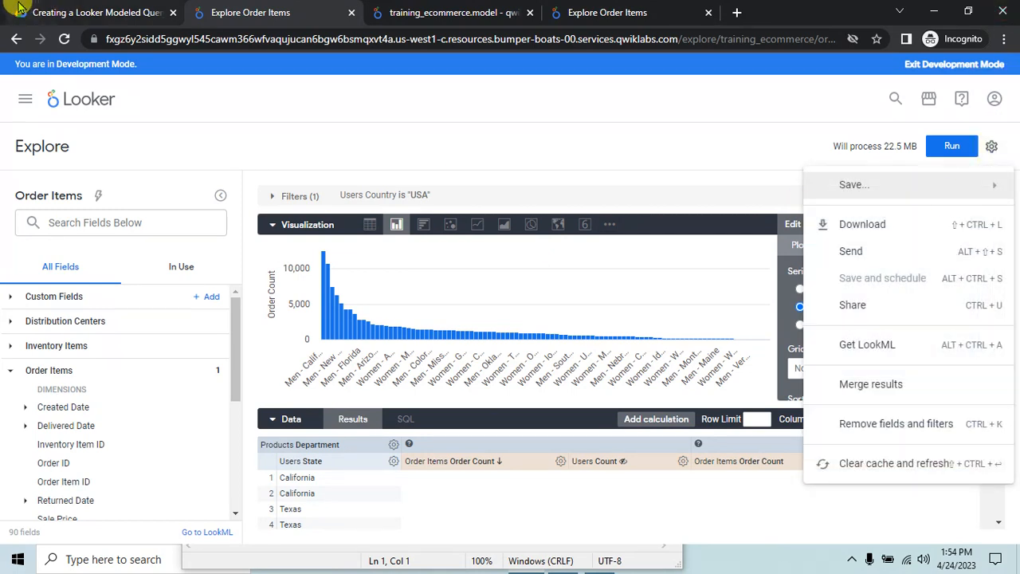
click(48, 12)
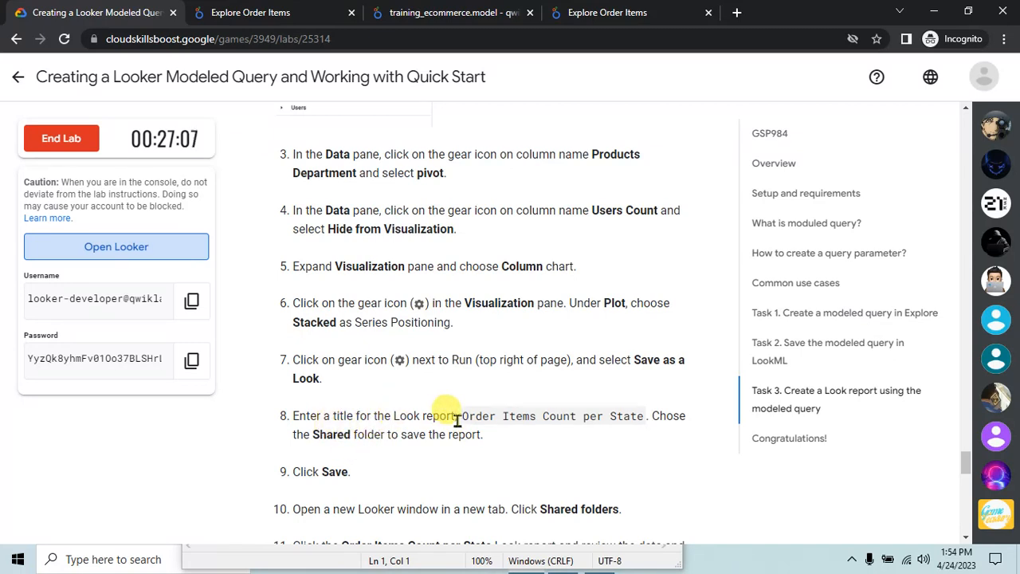
drag(463, 423, 636, 415)
key(ctrl+c)
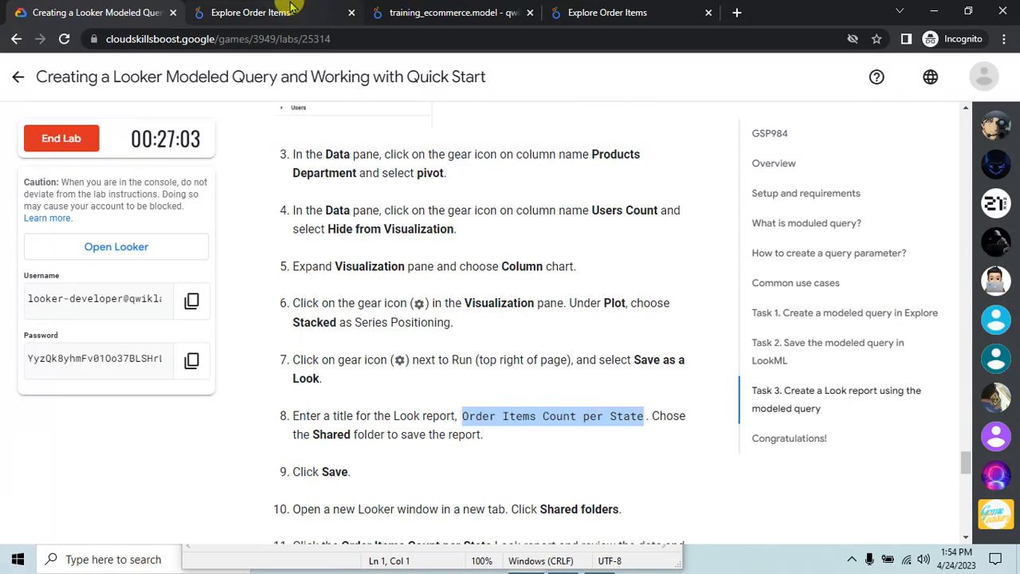
Step: Start saving the Explore as a Look and title it Order Items Count per State
click(319, 12)
click(143, 12)
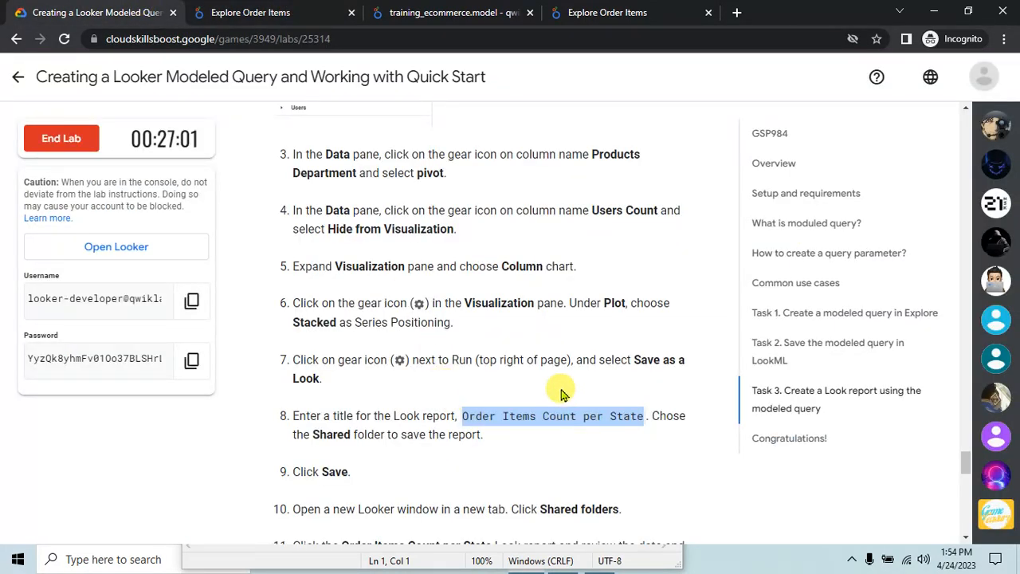
click(255, 12)
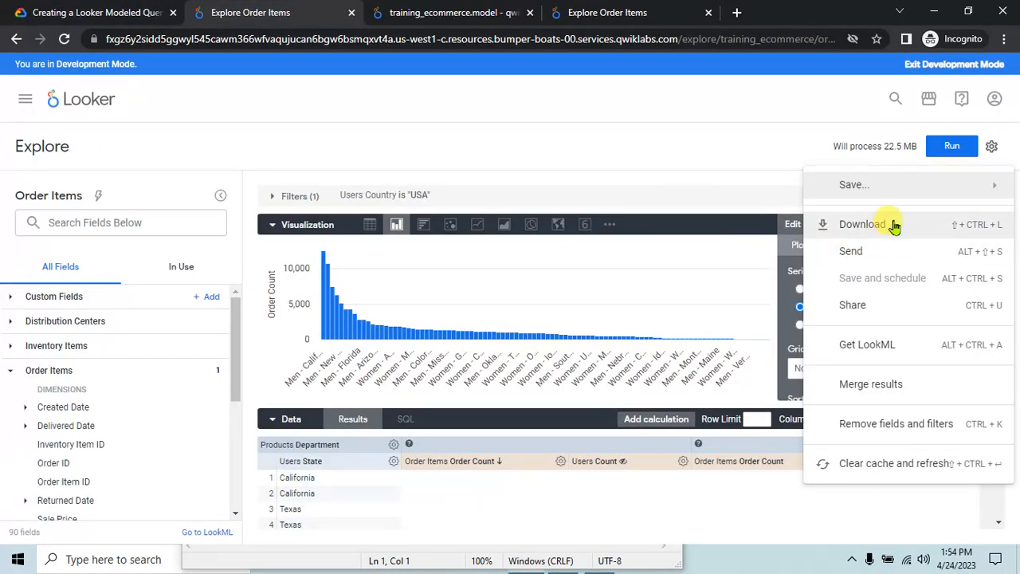
mouse_move(915, 196)
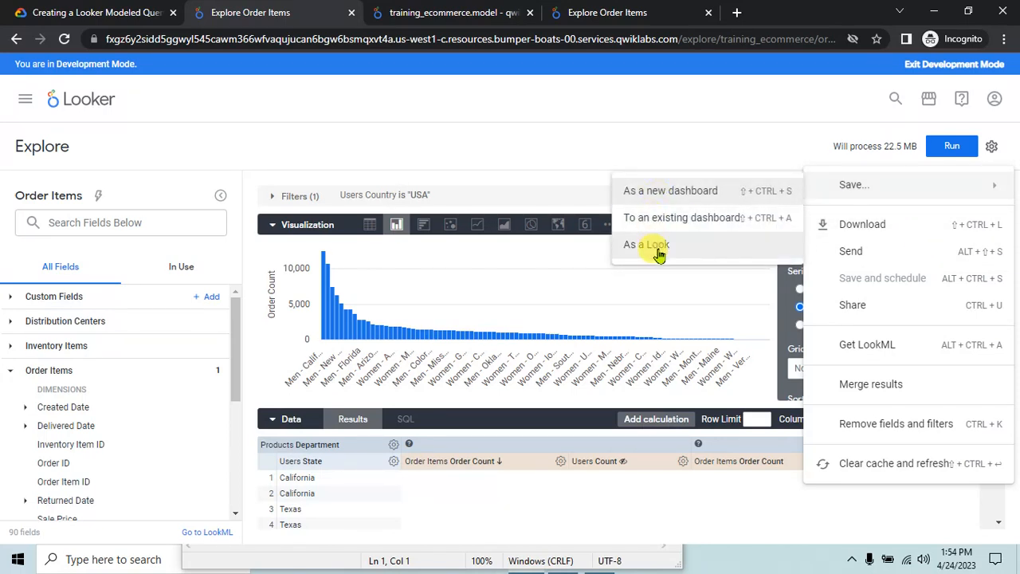
click(658, 247)
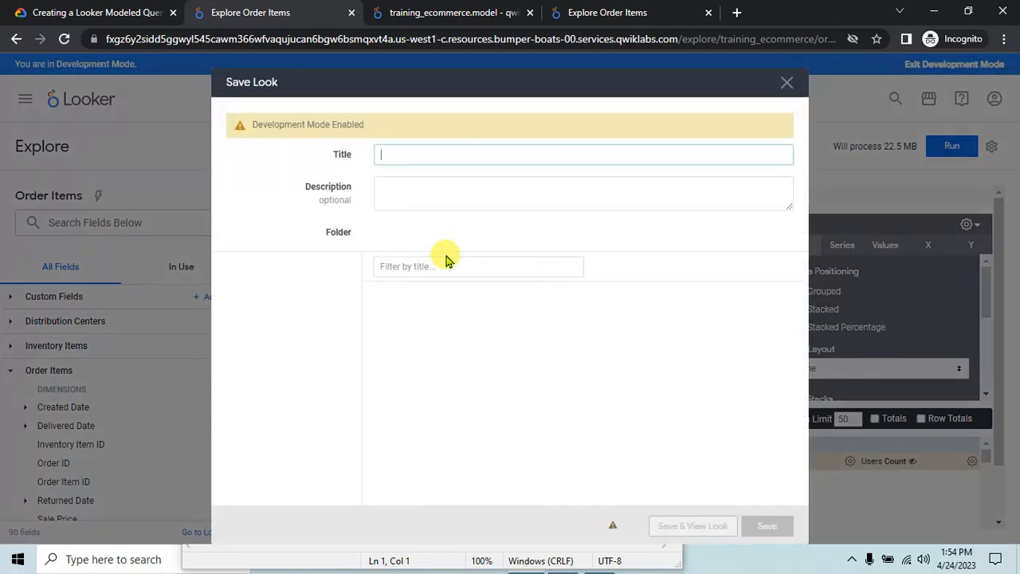
key(ctrl+v)
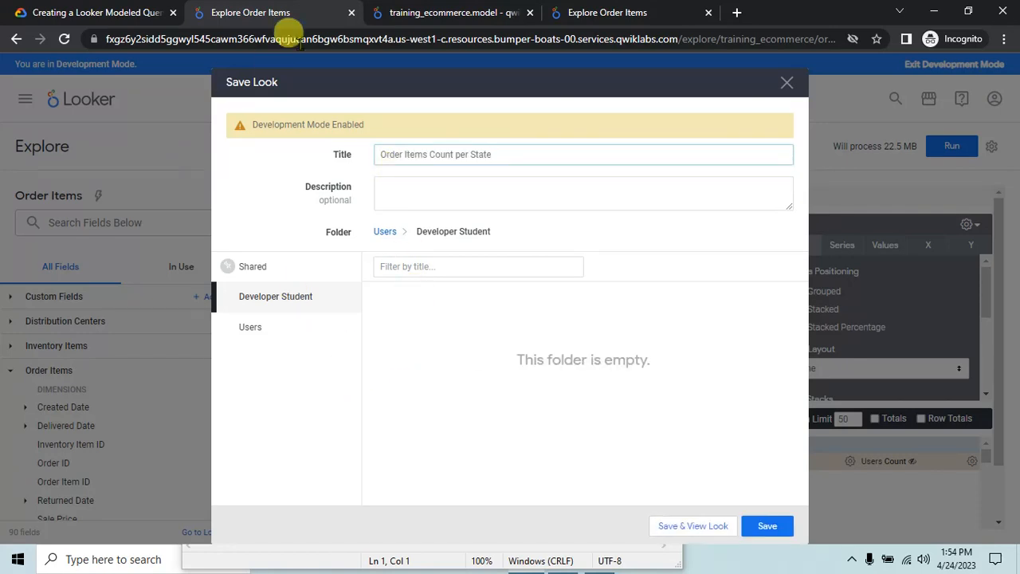
Step: Save the Look in the Shared folder and return to the lab's instructions
click(116, 10)
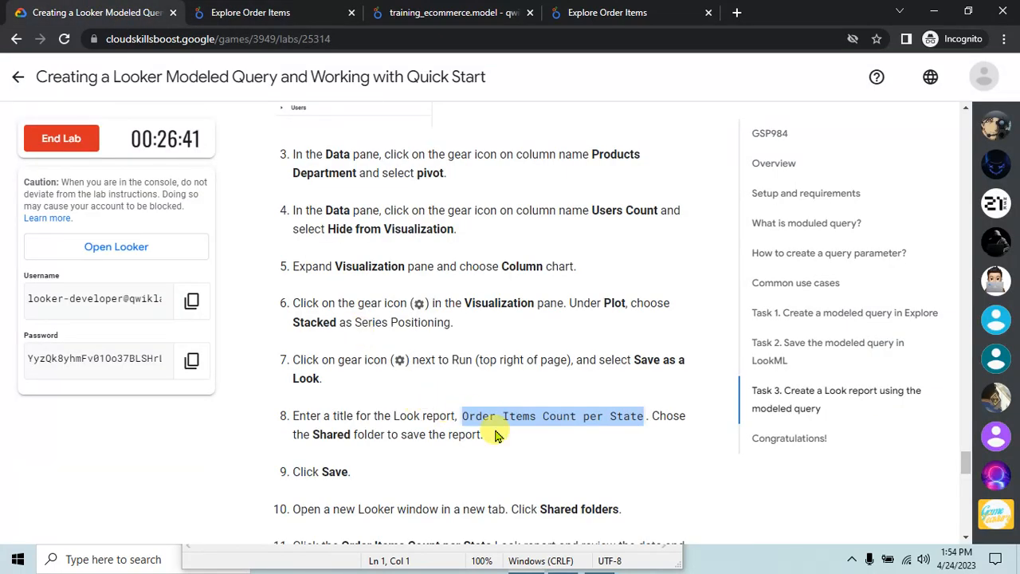
click(271, 12)
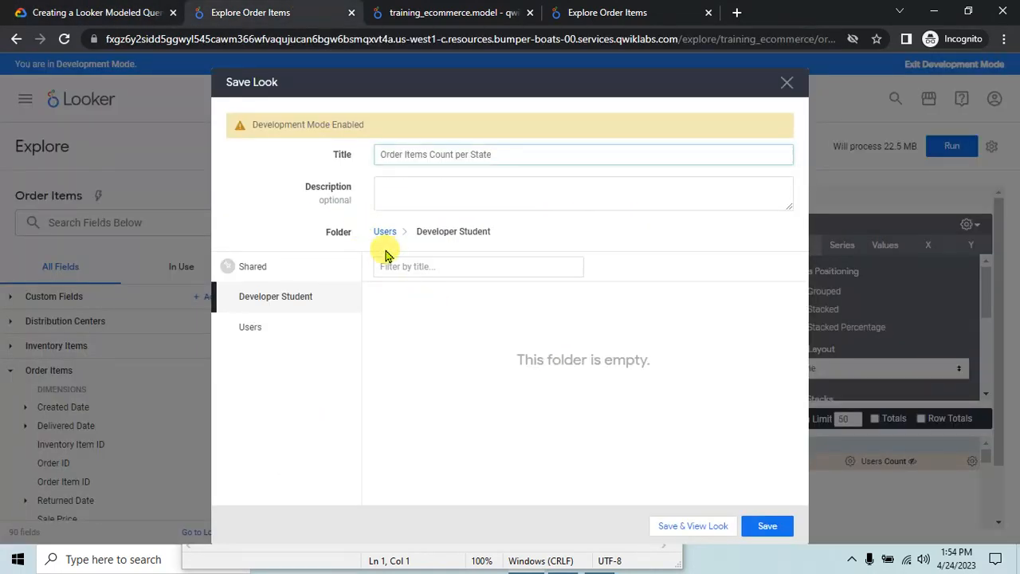
click(288, 272)
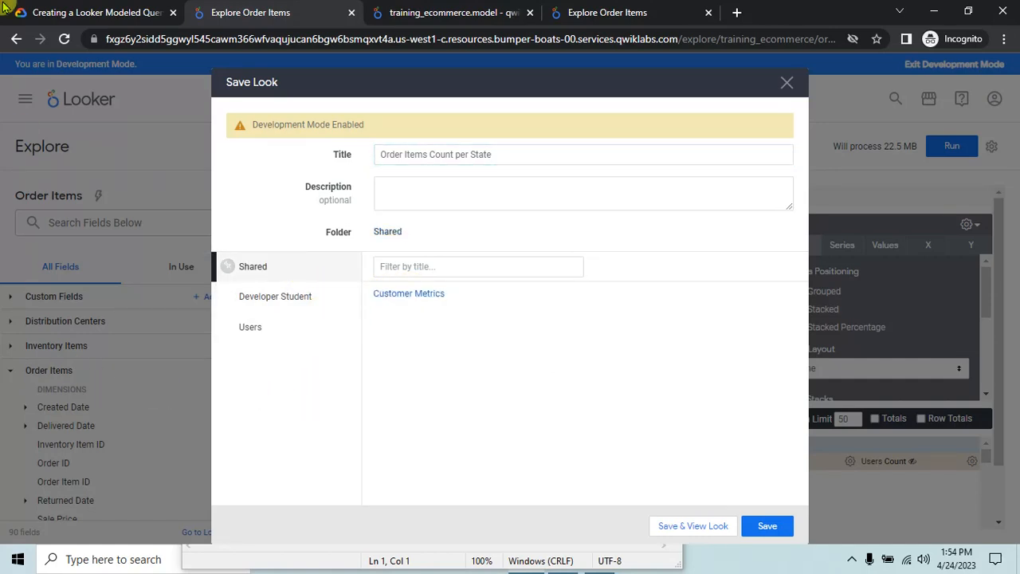
click(64, 9)
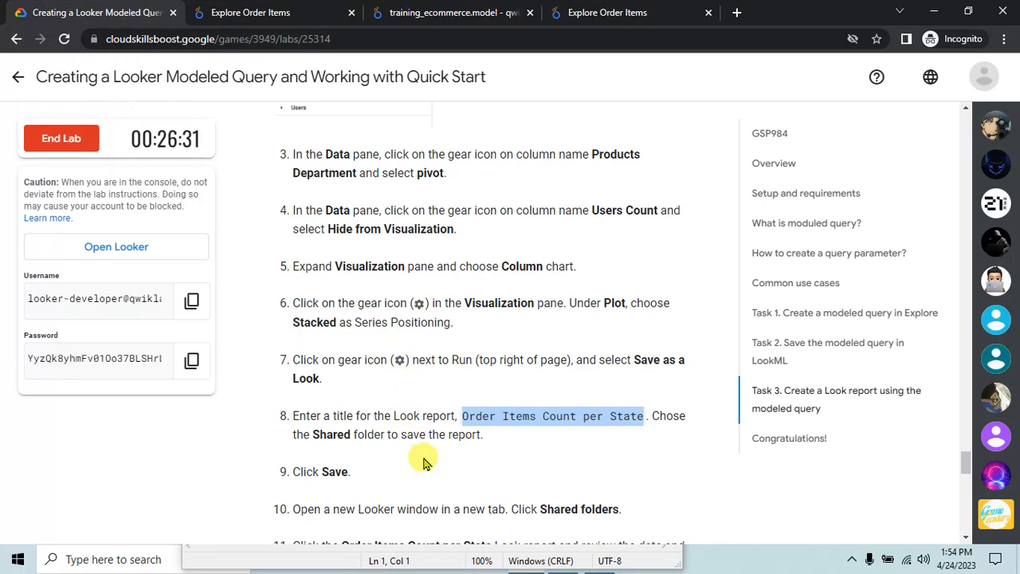
scroll(423, 462, down, 1)
click(290, 10)
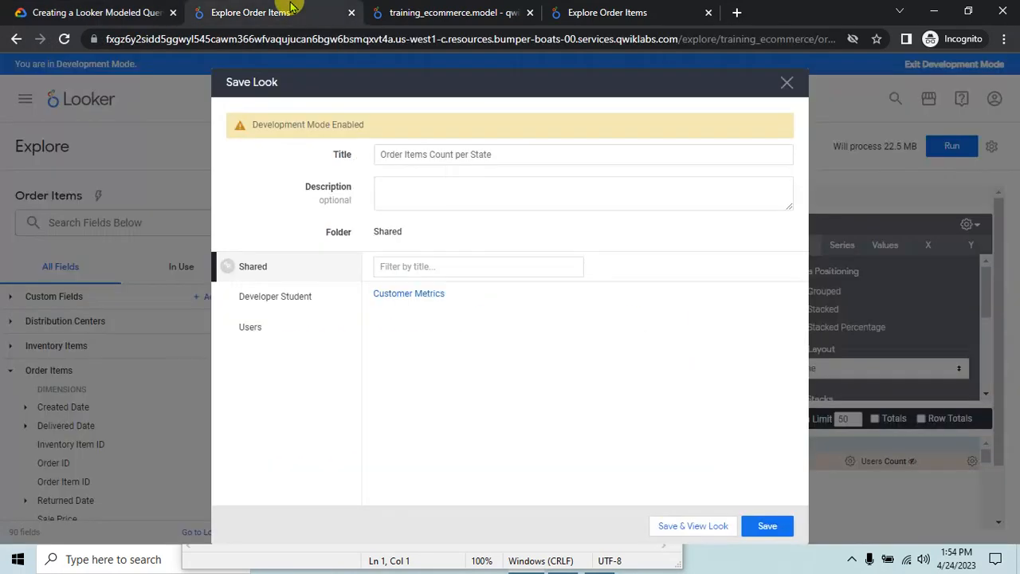
click(766, 526)
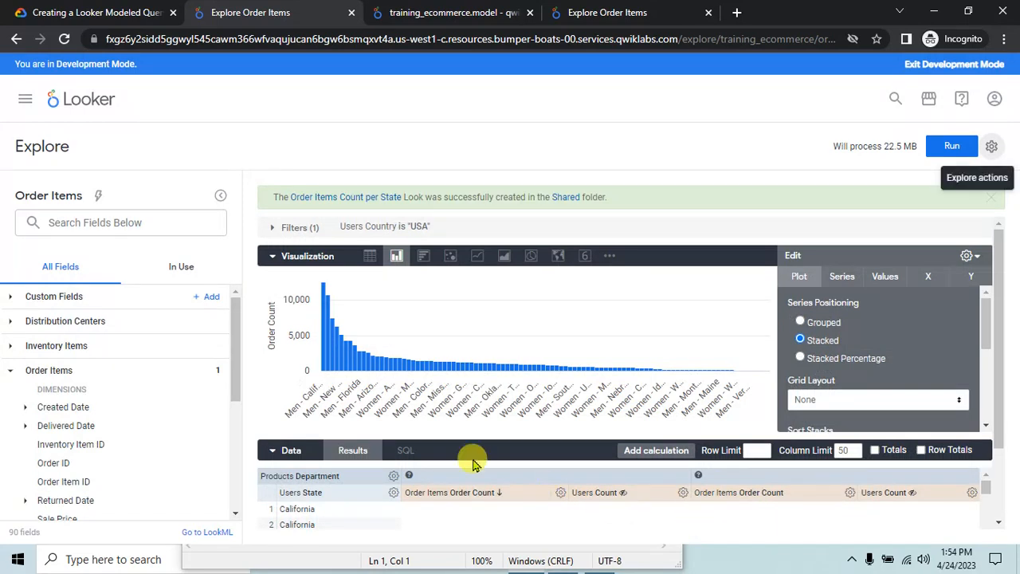
click(96, 9)
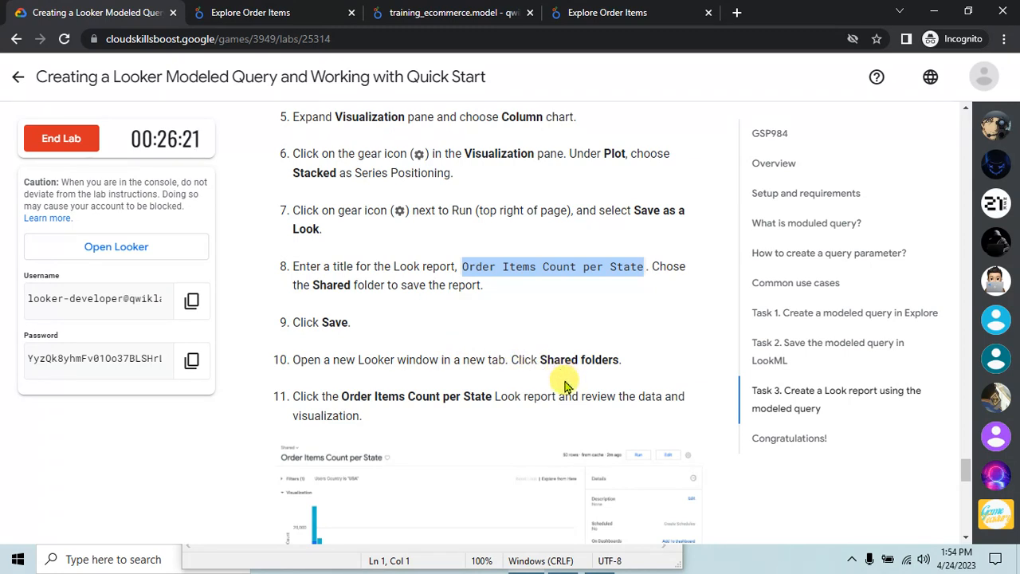
Step: Check the lab progress for the objective Create a Look report using the modeled query
scroll(505, 410, down, 4)
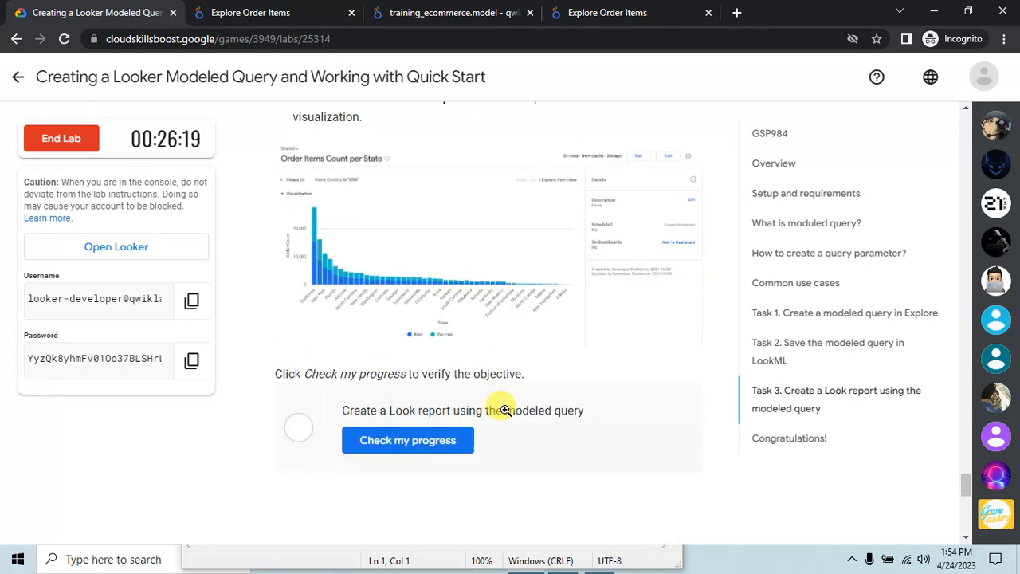
click(440, 443)
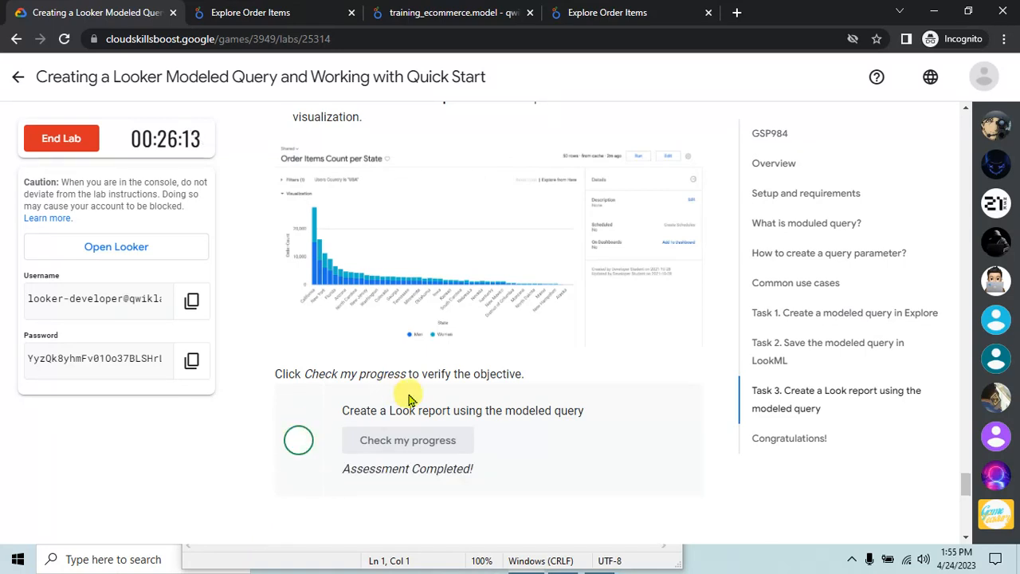
scroll(398, 382, down, 3)
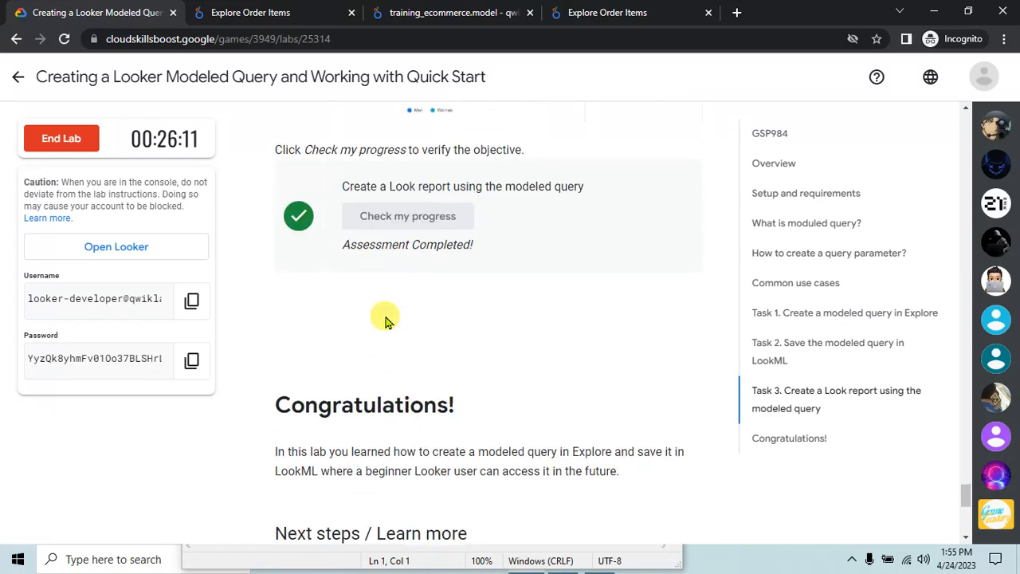
Step: End the lab, confirm the submission, and submit a five-star satisfaction rating without comments
click(74, 151)
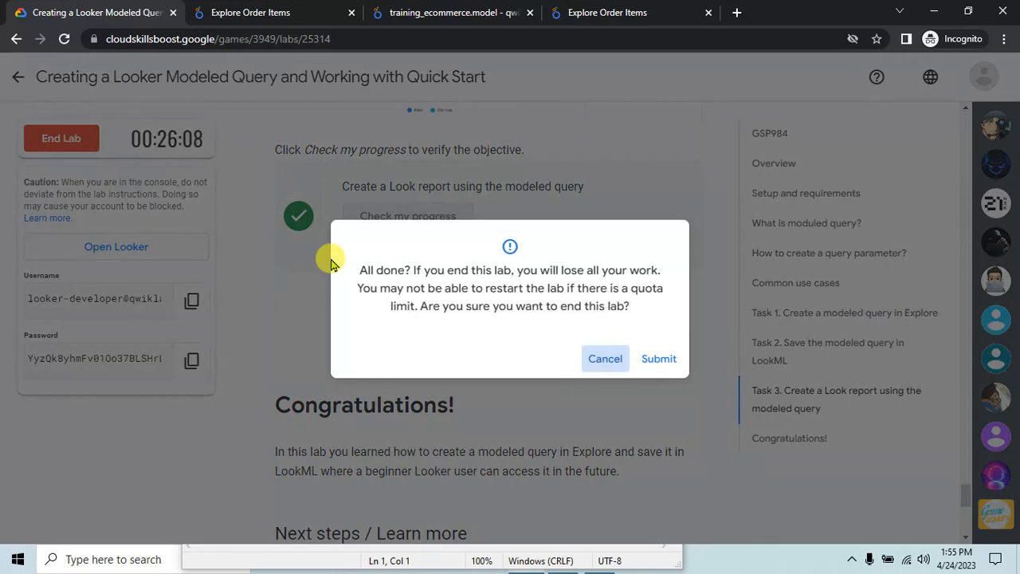
click(675, 360)
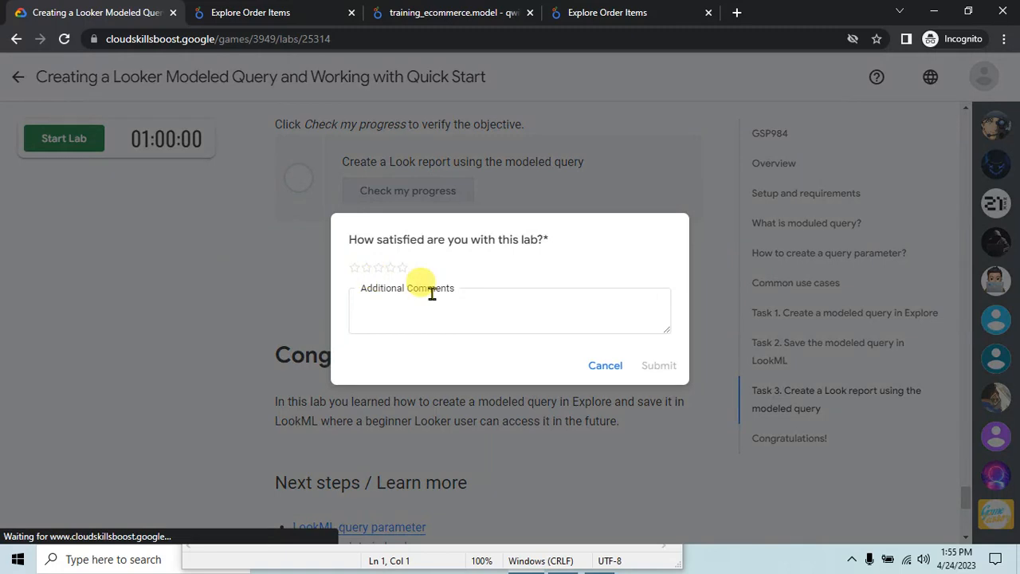
click(403, 268)
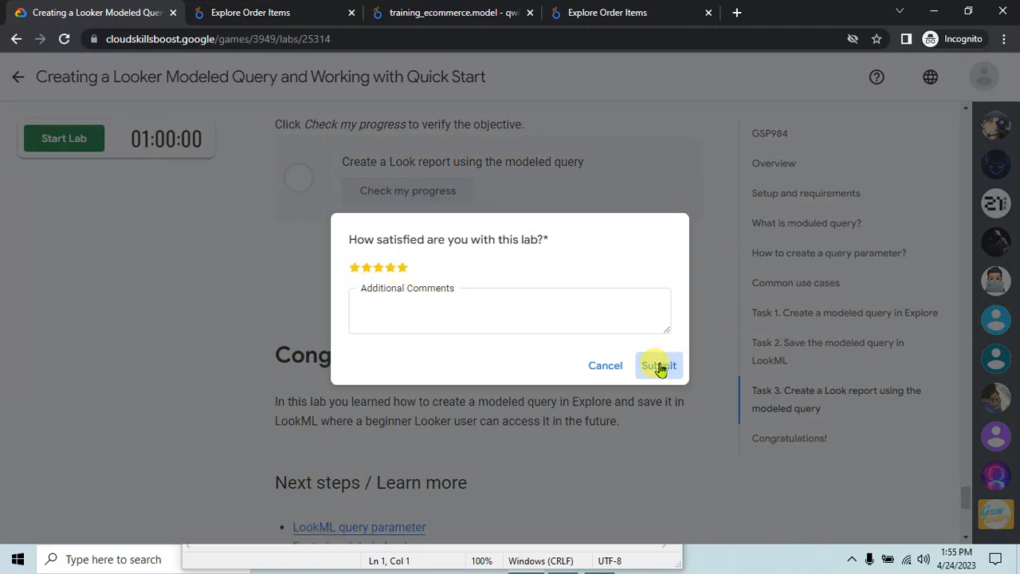
click(660, 365)
Step: Log out of the Looker developer account and close the completed lab's Looker browser tabs
click(227, 11)
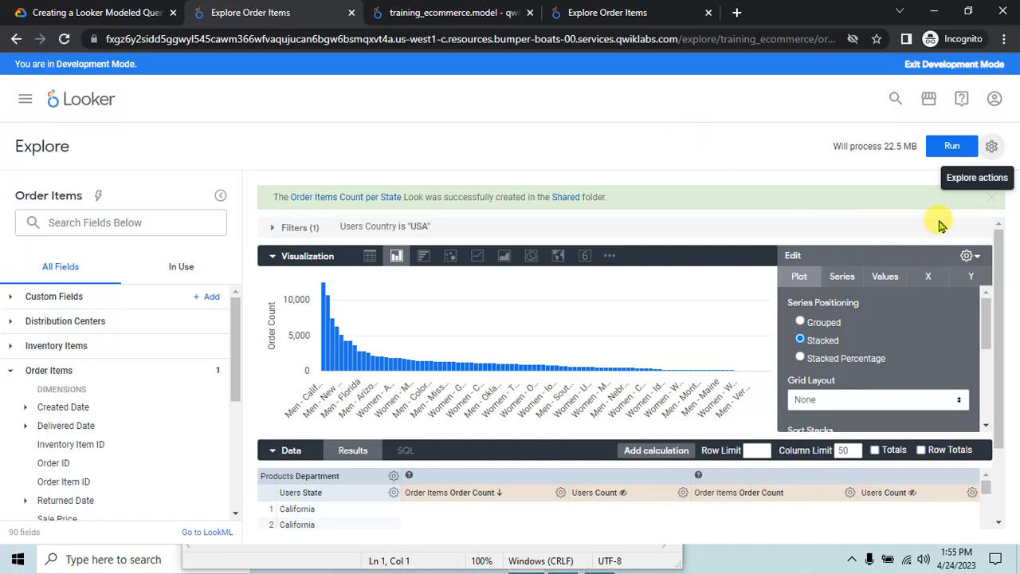
click(994, 99)
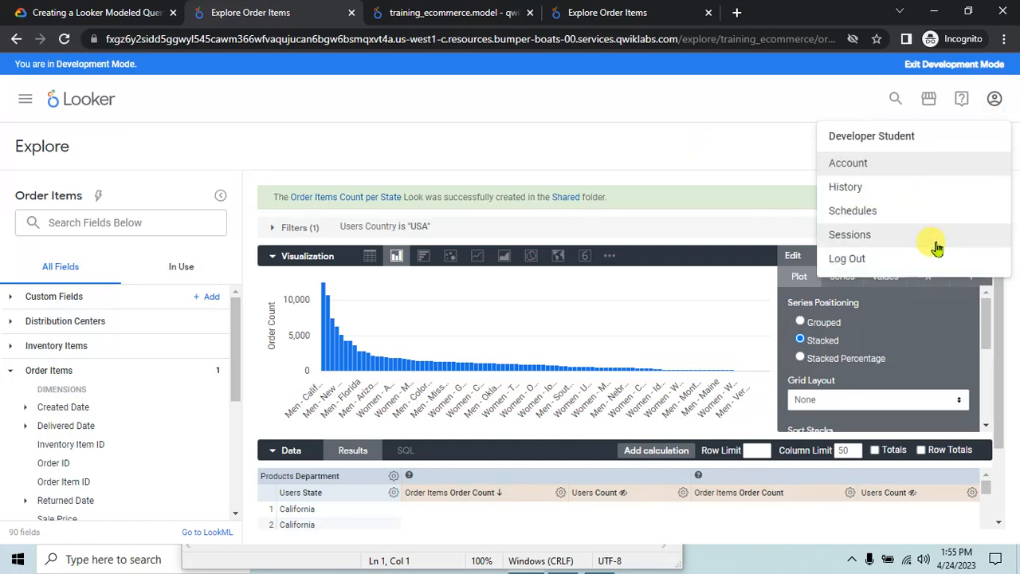
click(894, 257)
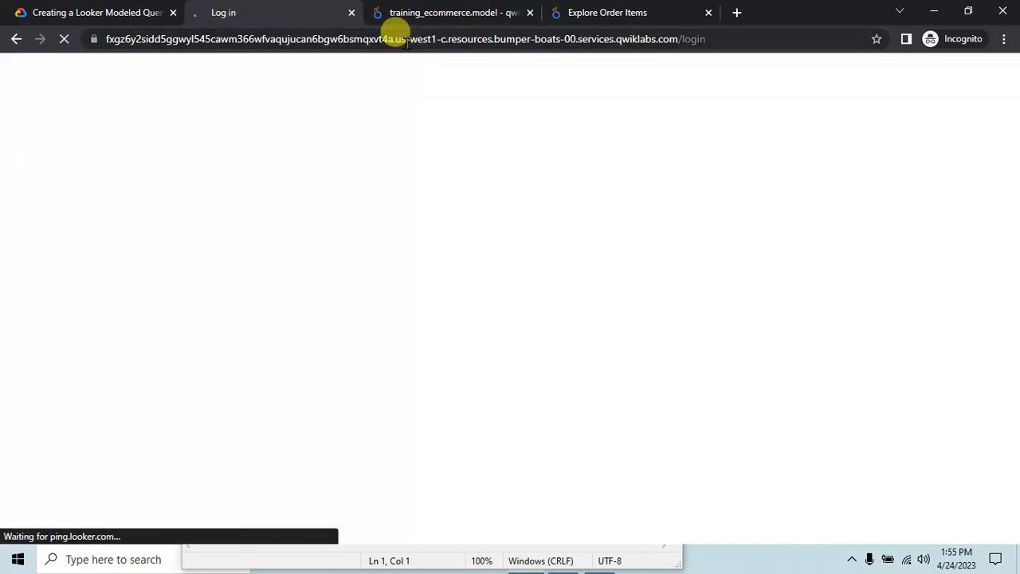
click(352, 12)
click(352, 14)
click(351, 14)
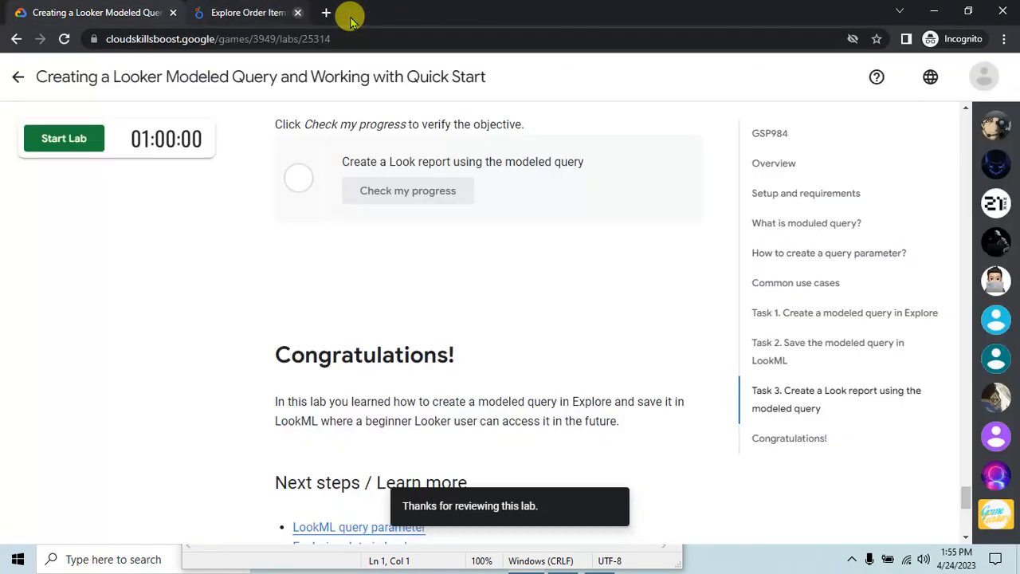
Step: Return to the game overview and open the "Looker Functions and Operators" lab from the "Exploring Data with Looker" section
click(21, 79)
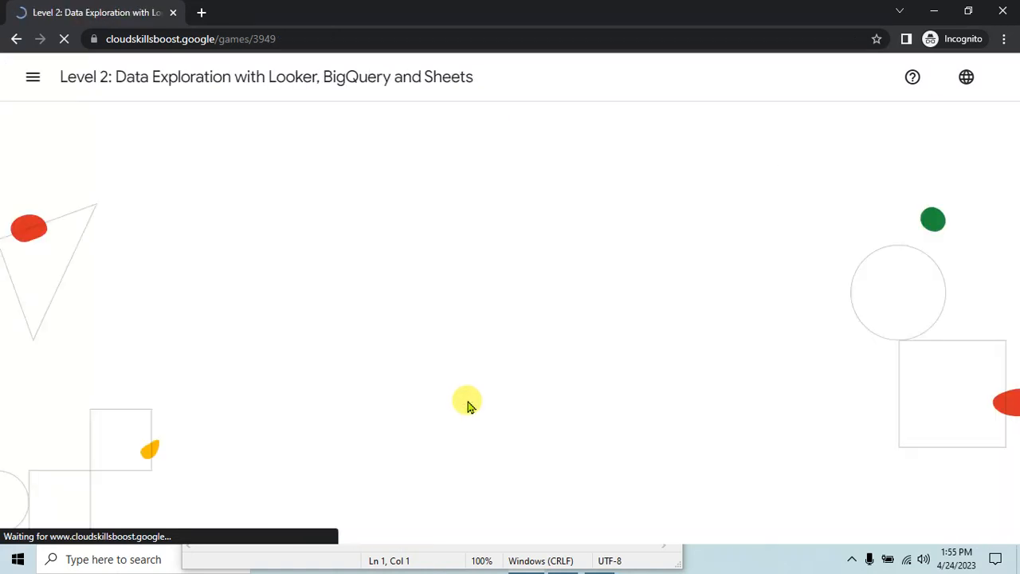
scroll(289, 342, down, 10)
scroll(289, 347, down, 5)
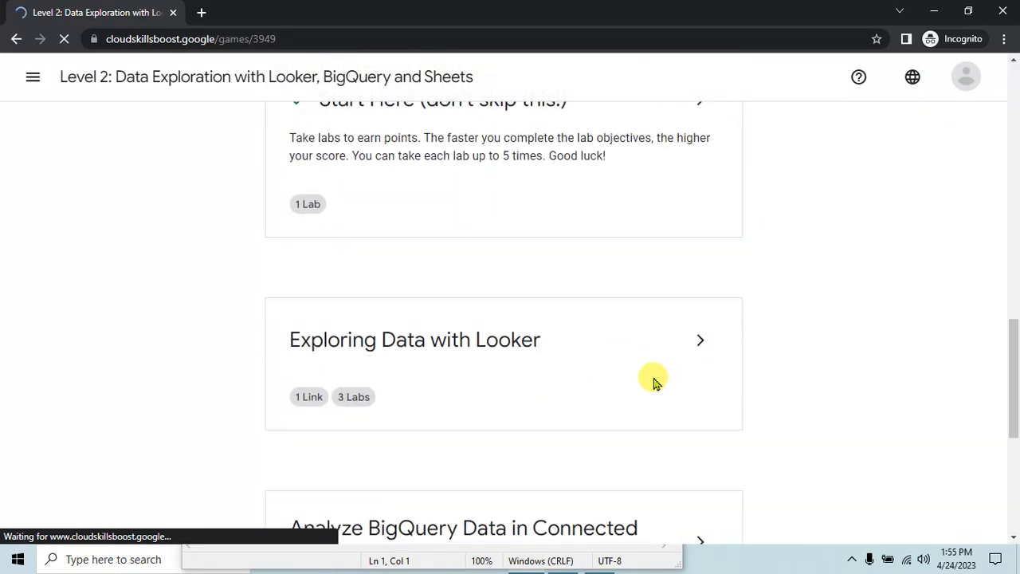
scroll(653, 382, down, 2)
click(696, 203)
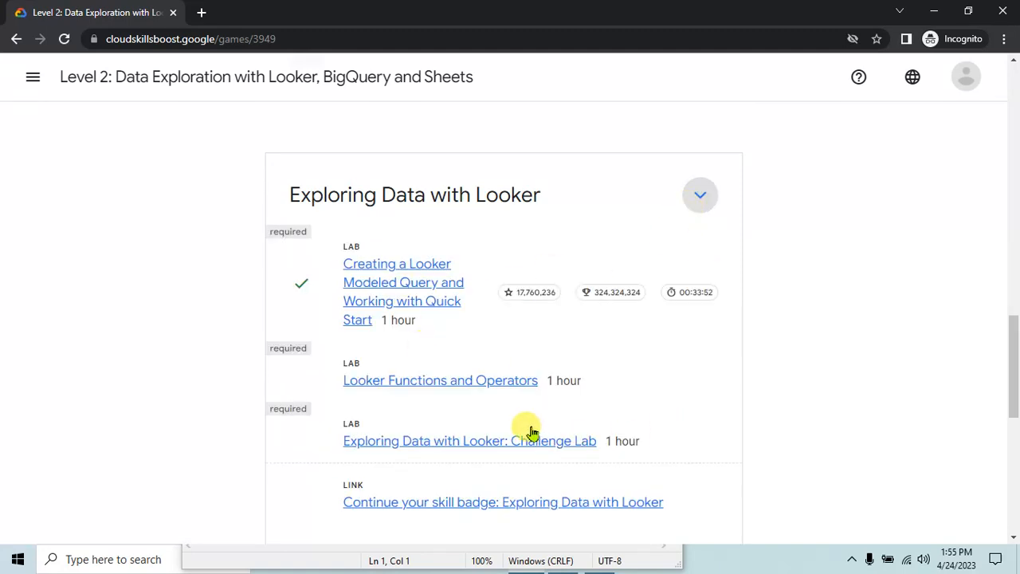
click(462, 386)
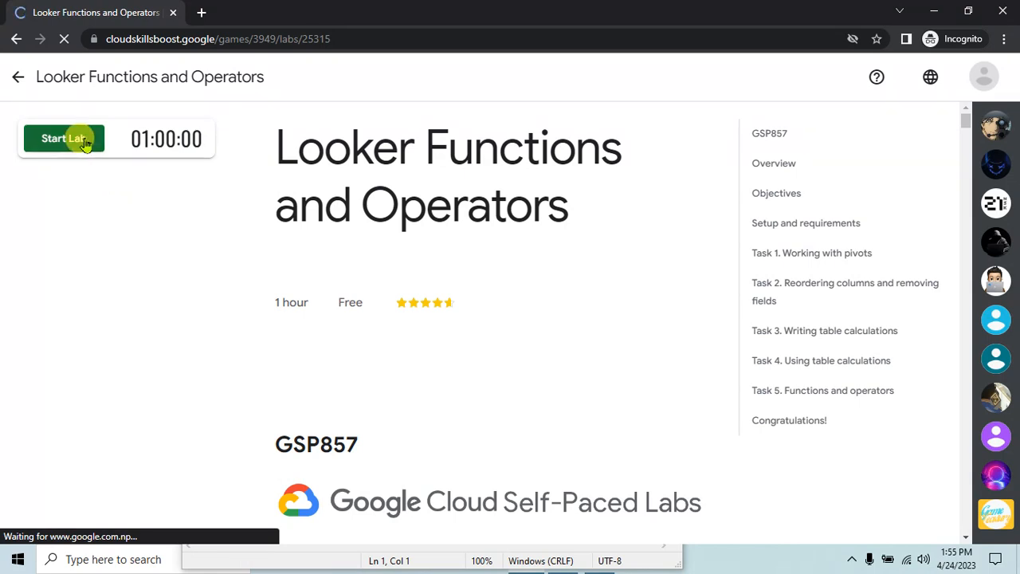
Step: Close the untitled Notepad note containing the order_items query without saving it
click(475, 565)
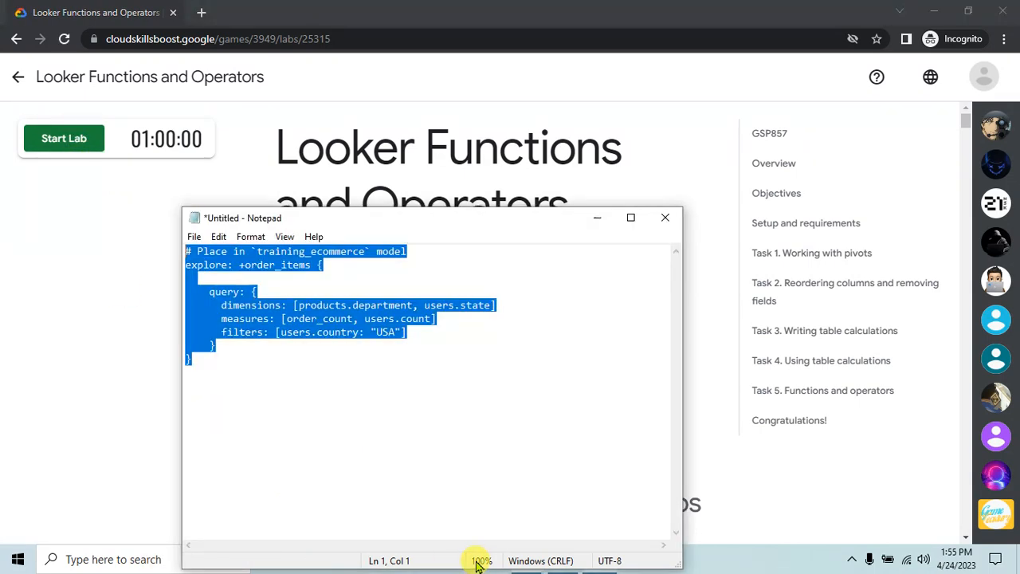
click(668, 218)
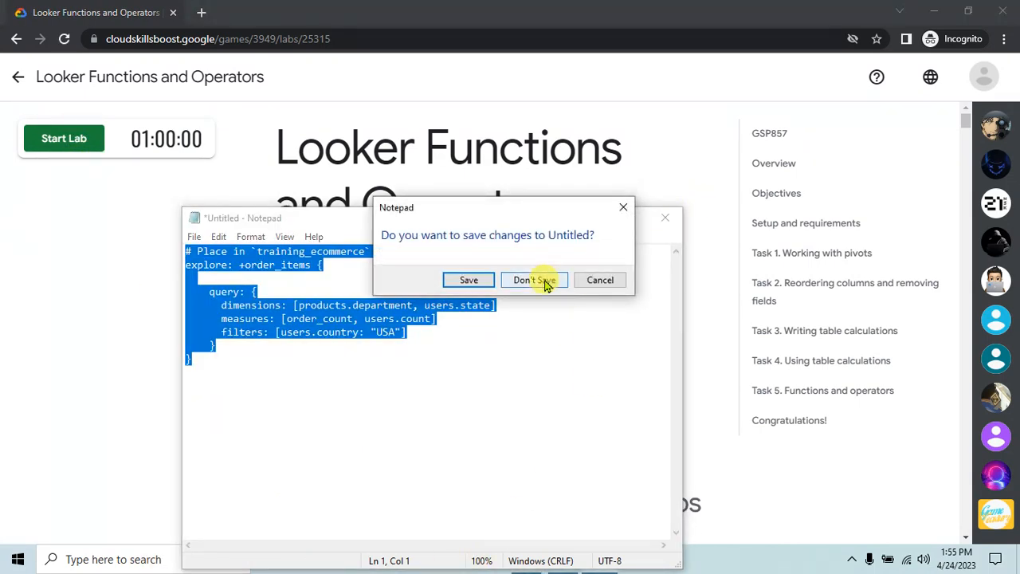
click(535, 279)
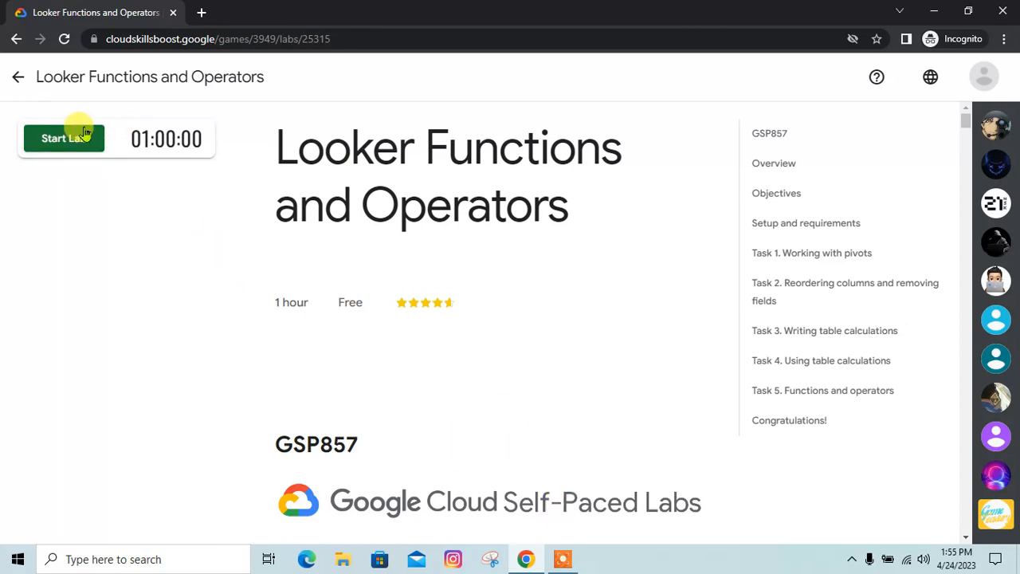
click(562, 560)
click(956, 510)
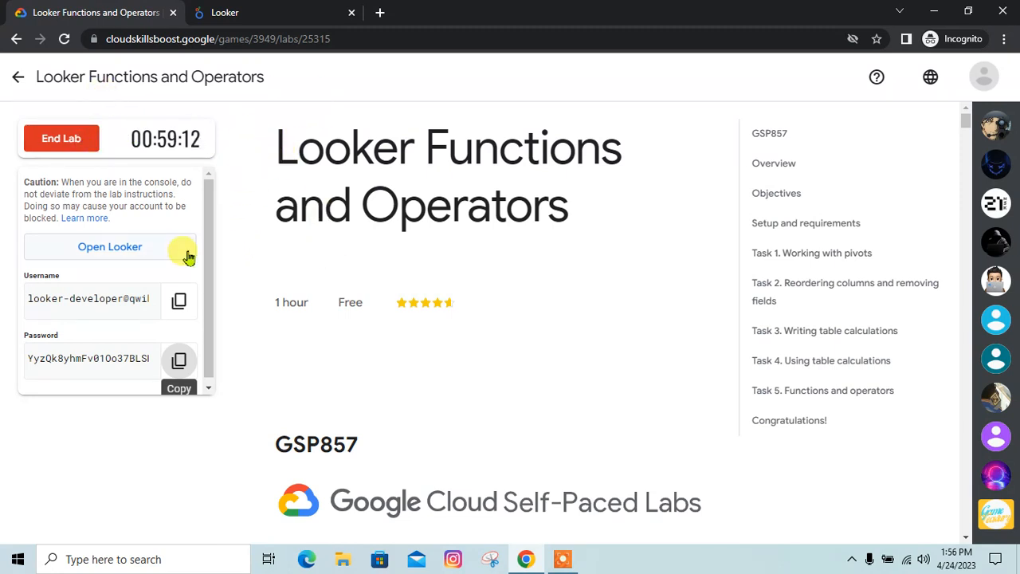
Step: Switch to the Looker home page and dismiss the welcome banner
click(319, 7)
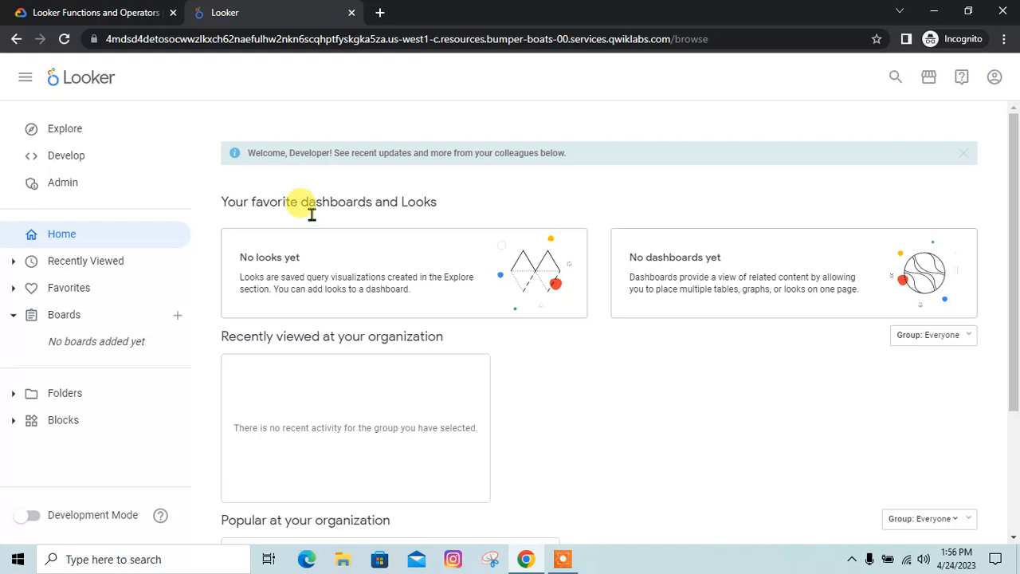
click(93, 7)
click(282, 12)
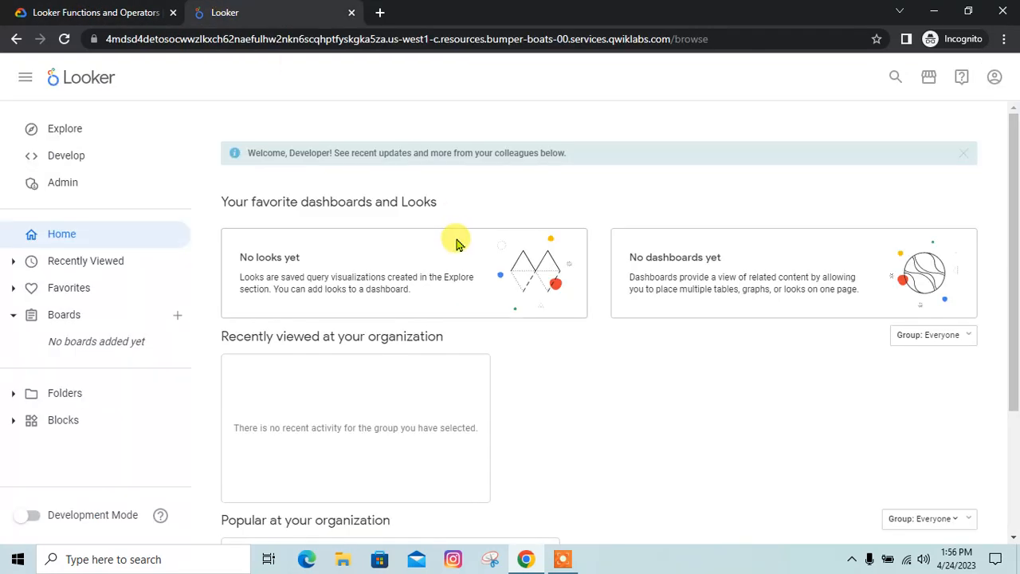
click(966, 159)
Step: Go through the lab page to the "Task 1. Working with pivots" instructions and read its first steps
click(101, 11)
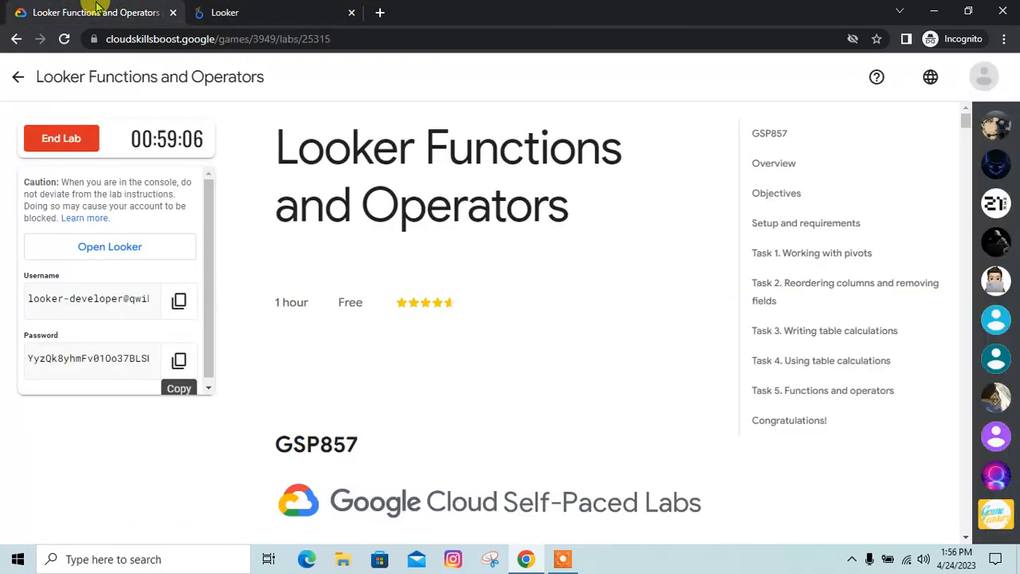
scroll(335, 336, down, 4)
scroll(335, 336, down, 13)
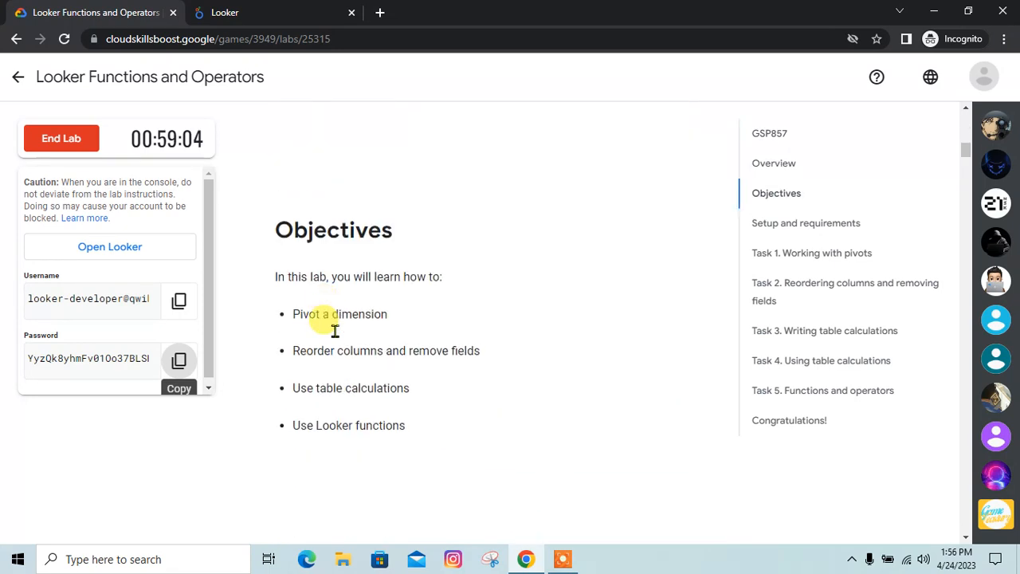
scroll(335, 336, down, 12)
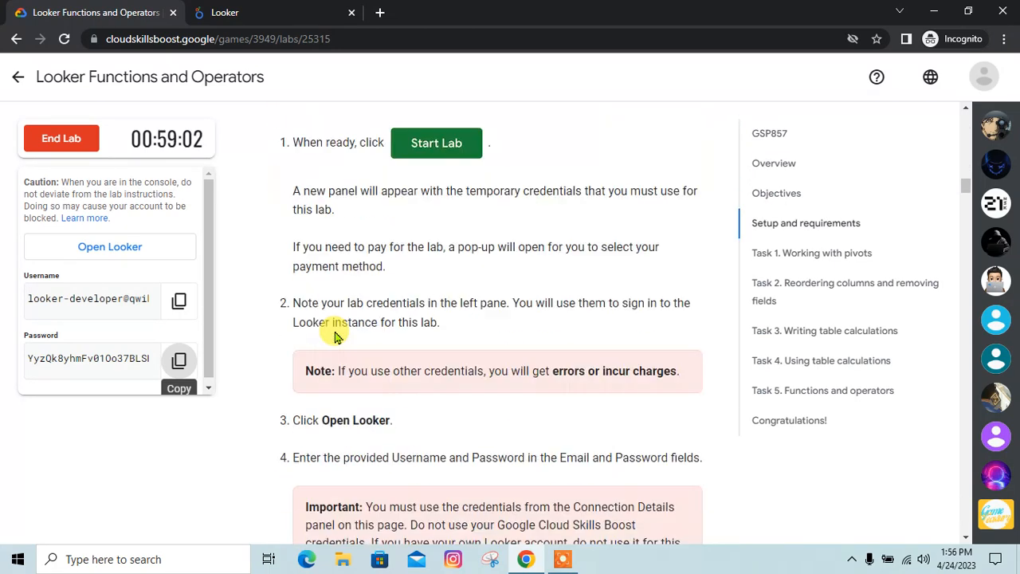
scroll(334, 337, down, 6)
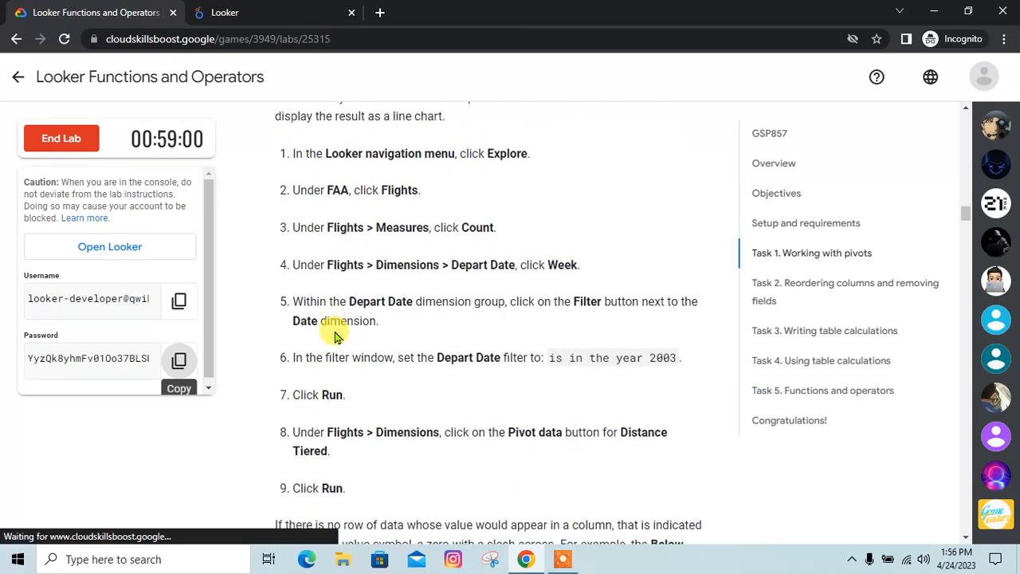
scroll(334, 336, up, 2)
scroll(335, 336, up, 2)
scroll(335, 337, down, 1)
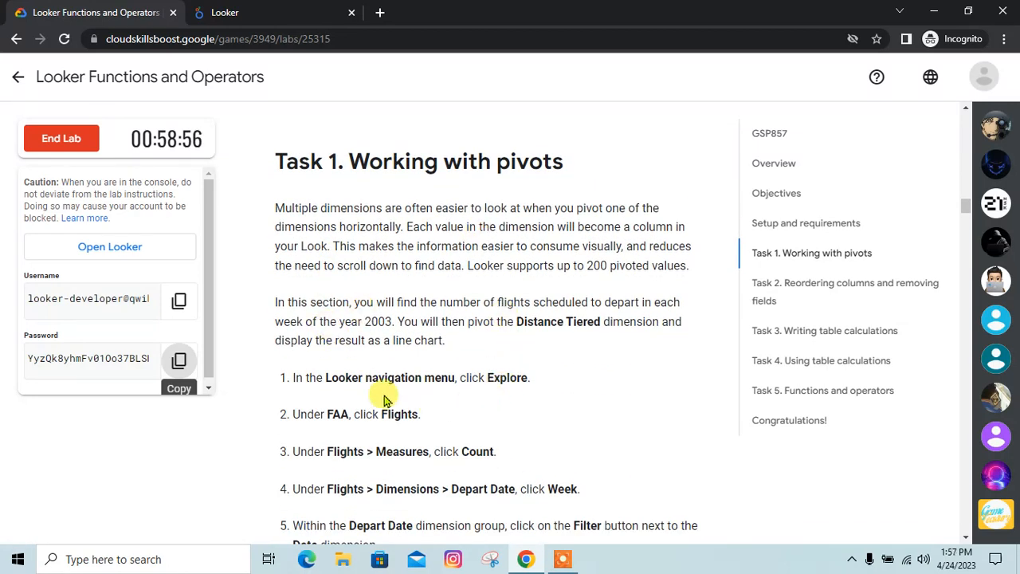
Step: Open the Flights Explore of the FAA model in Looker, following the lab instructions
click(267, 11)
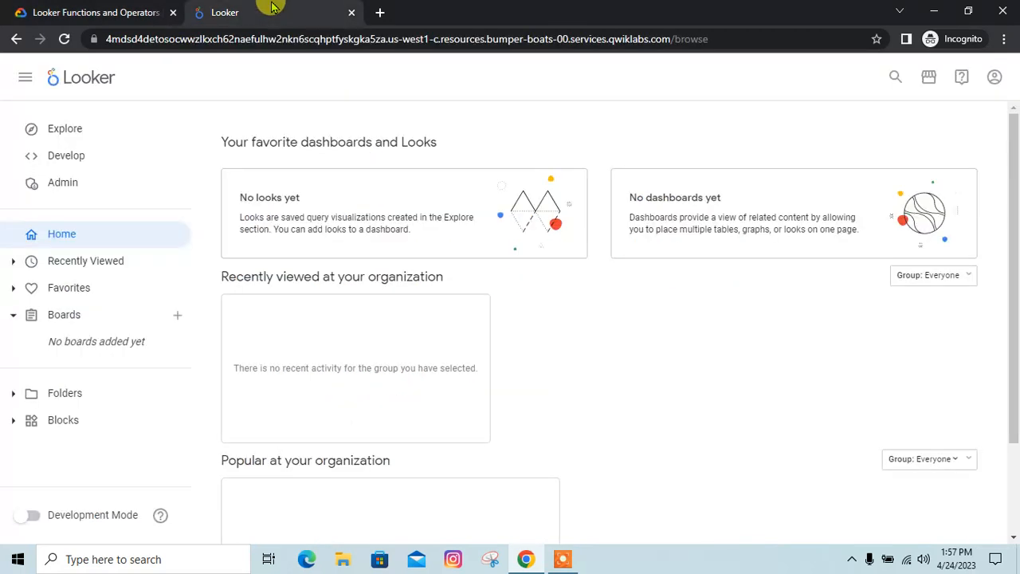
click(78, 133)
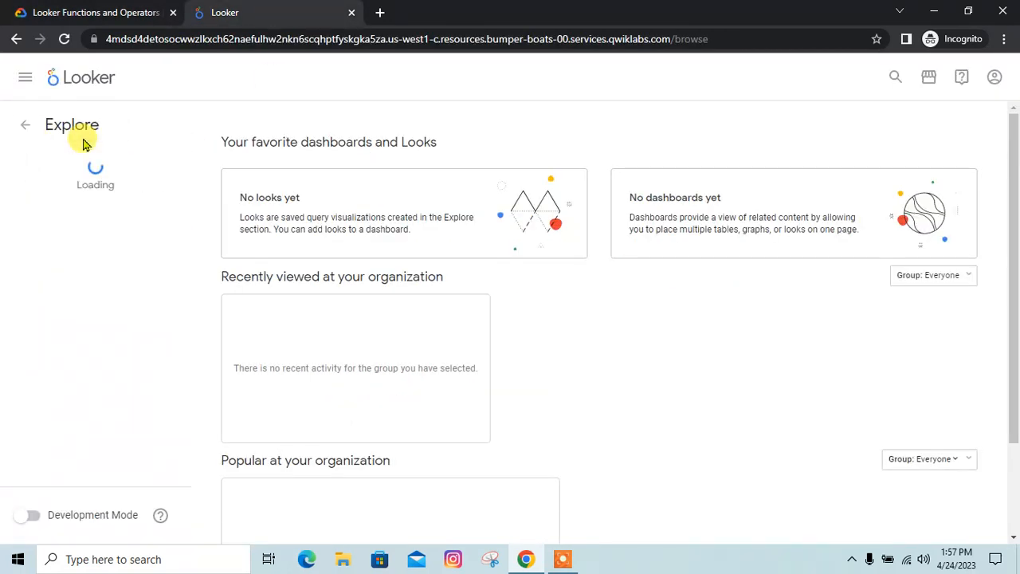
click(107, 11)
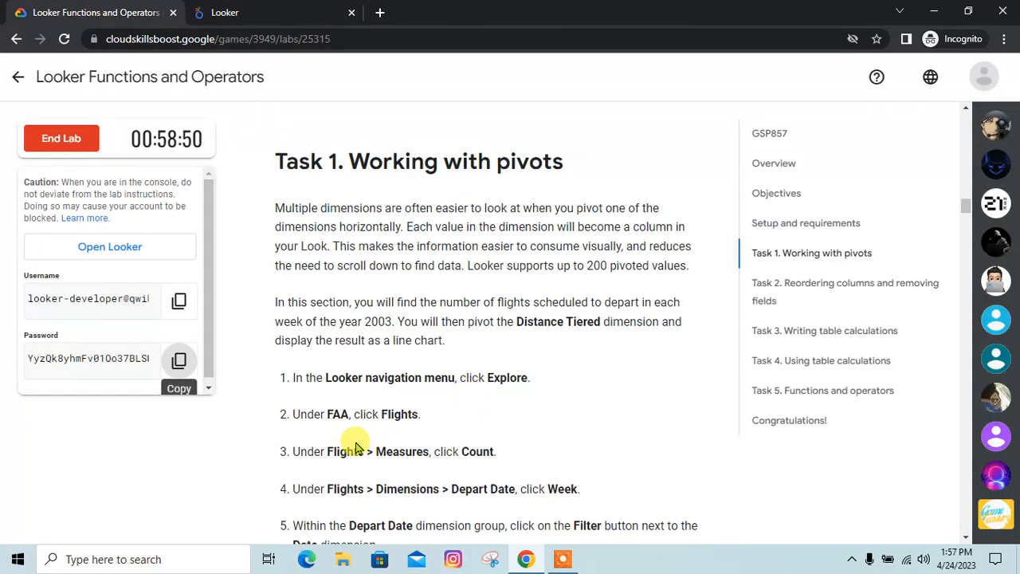
click(280, 8)
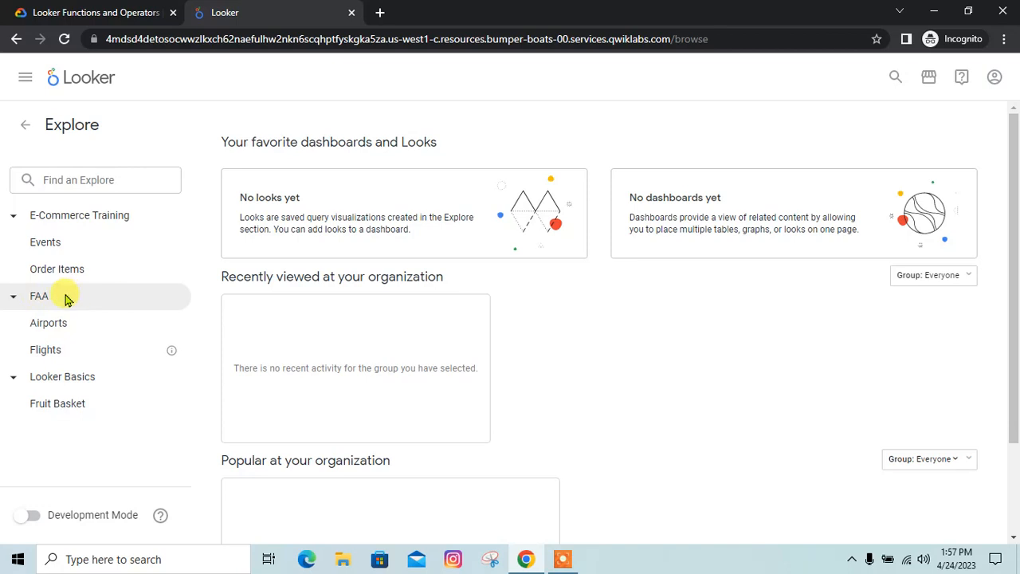
click(74, 356)
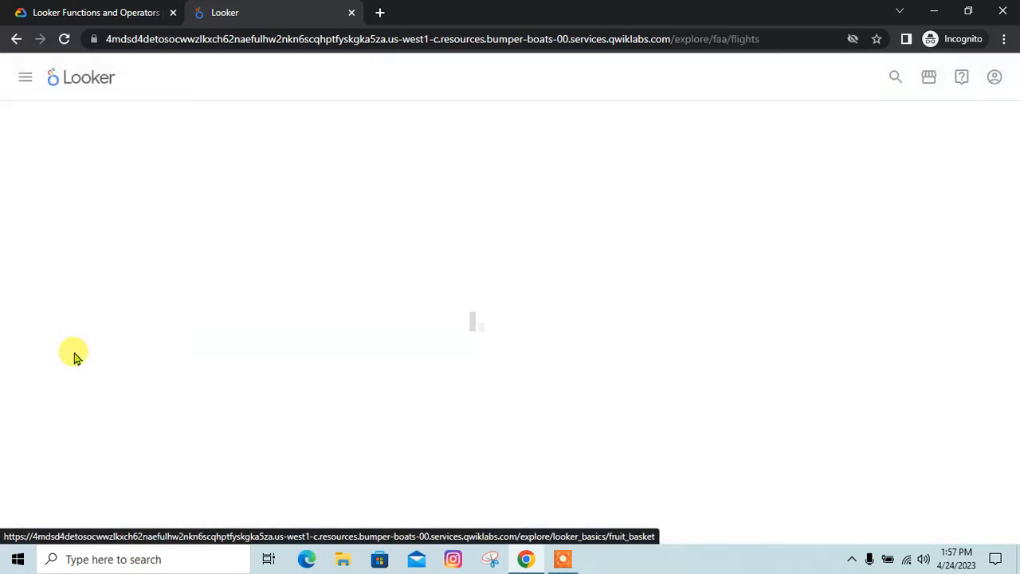
Step: Consult the next lab instruction and add the Count measure from the Flights view to the query
click(124, 10)
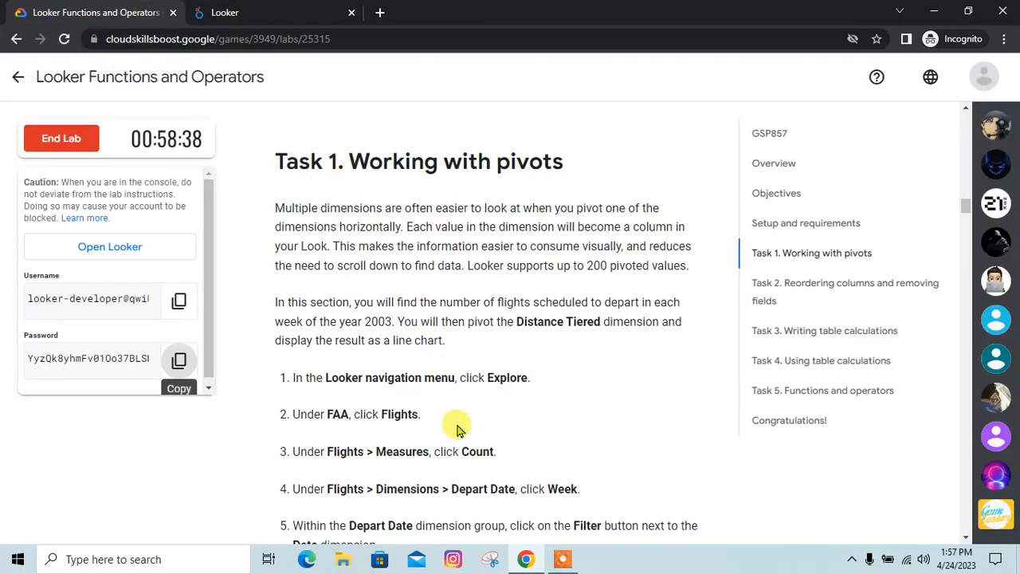
scroll(403, 458, down, 2)
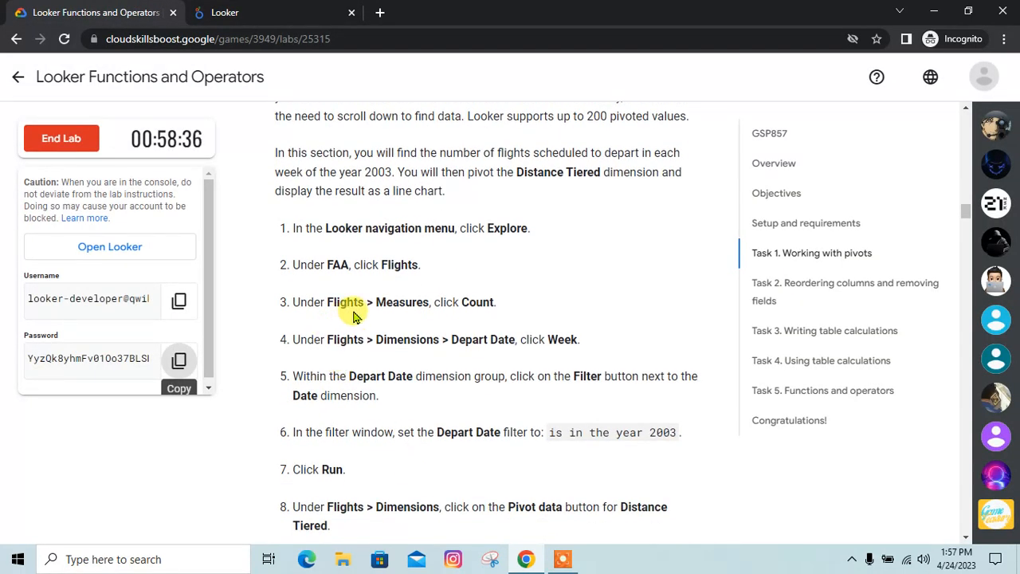
click(262, 7)
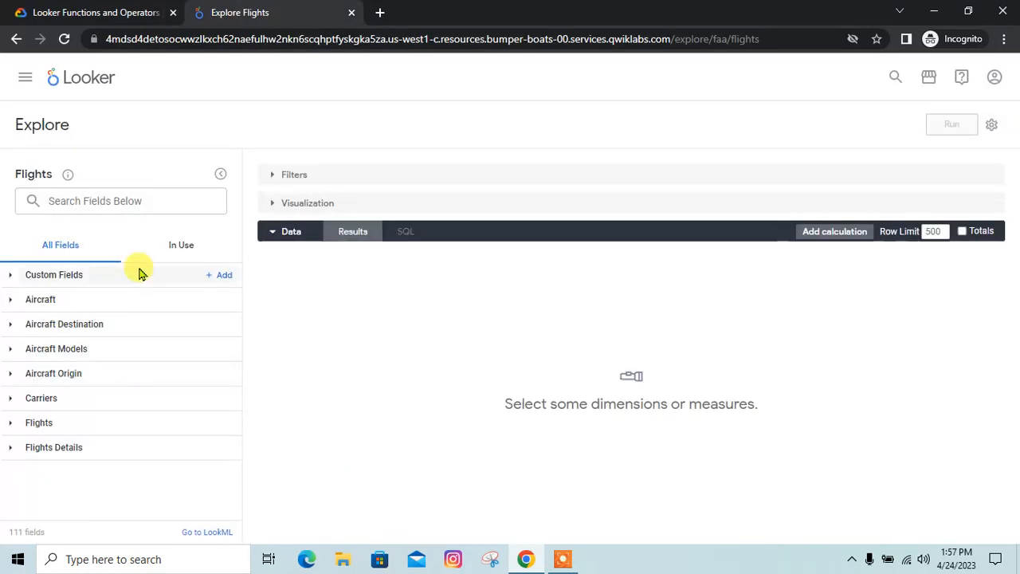
click(39, 422)
scroll(94, 415, down, 1)
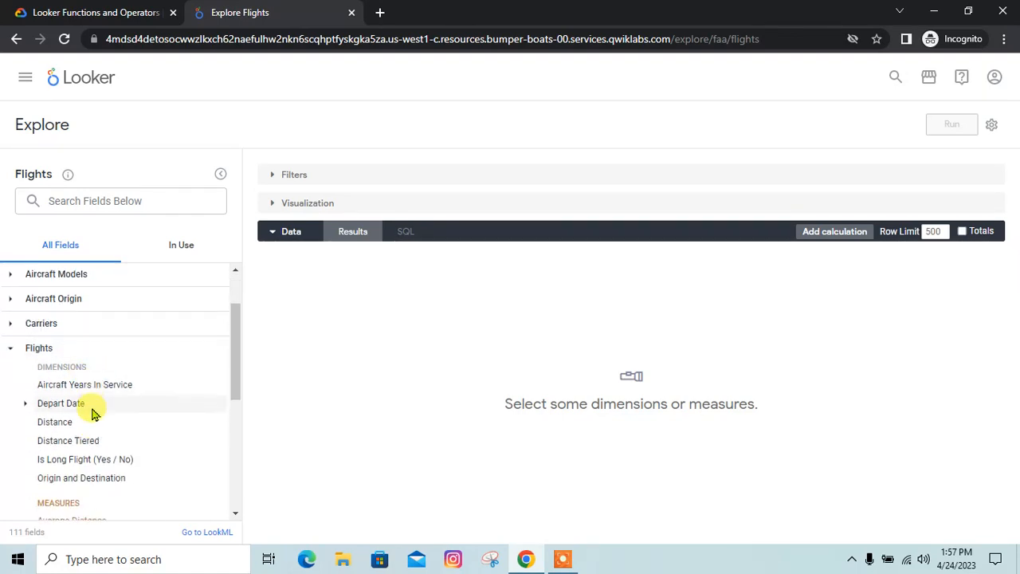
scroll(92, 413, down, 2)
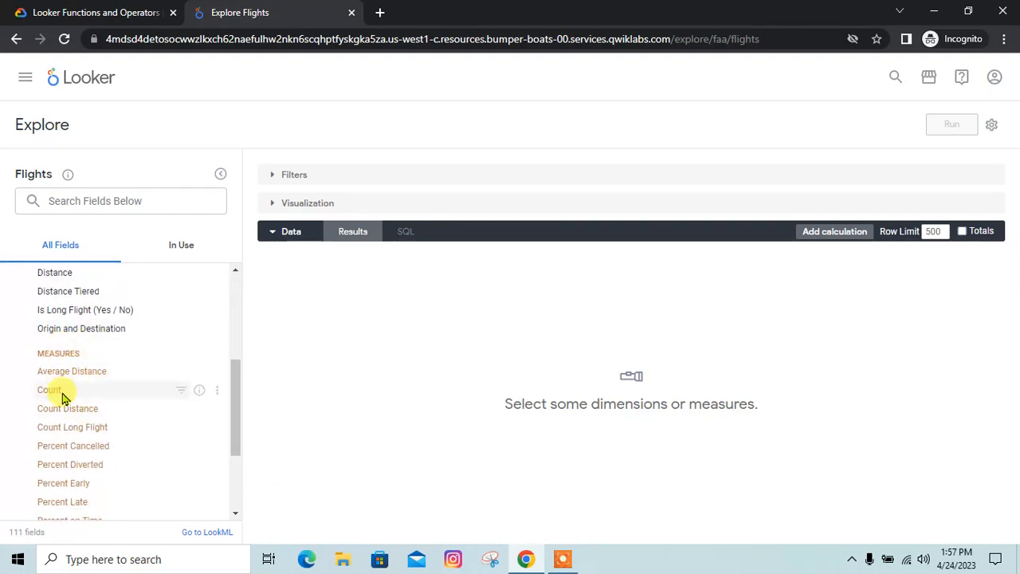
click(62, 392)
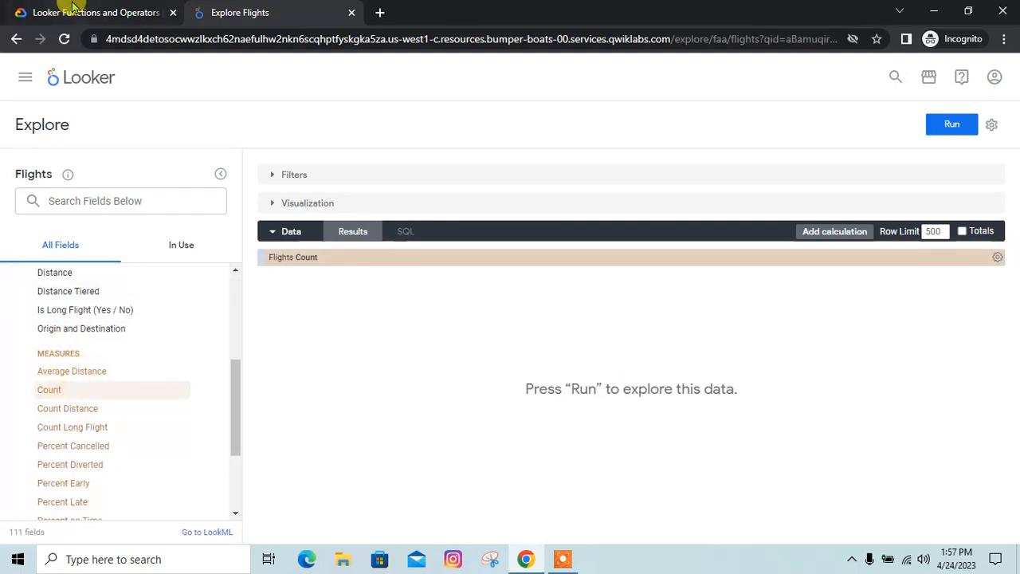
Step: Add the Week dimension from the Depart Date group of the Flights view to the query, as the lab instructs
click(39, 12)
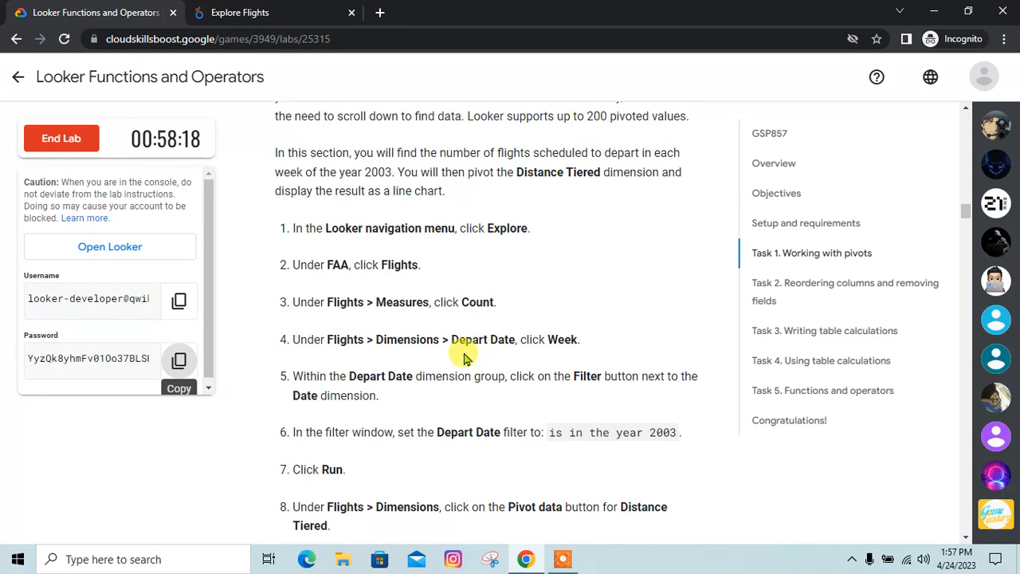
click(272, 10)
scroll(111, 391, up, 3)
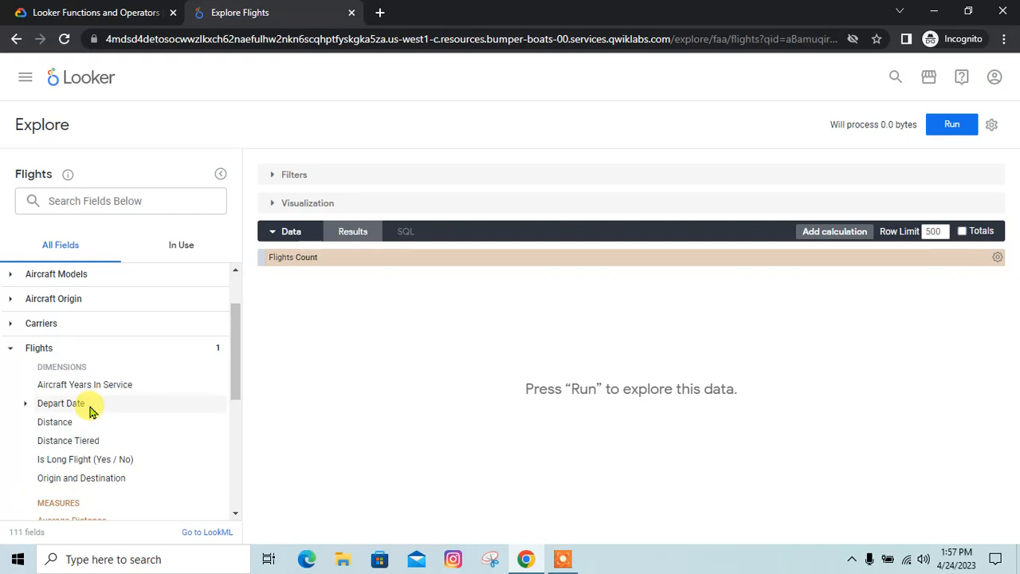
click(60, 403)
click(96, 12)
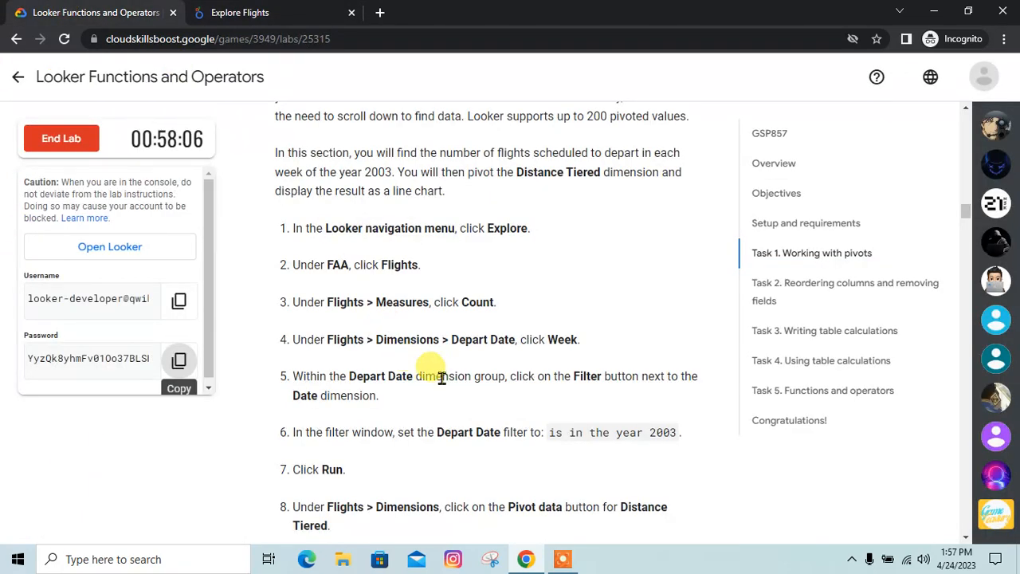
click(239, 12)
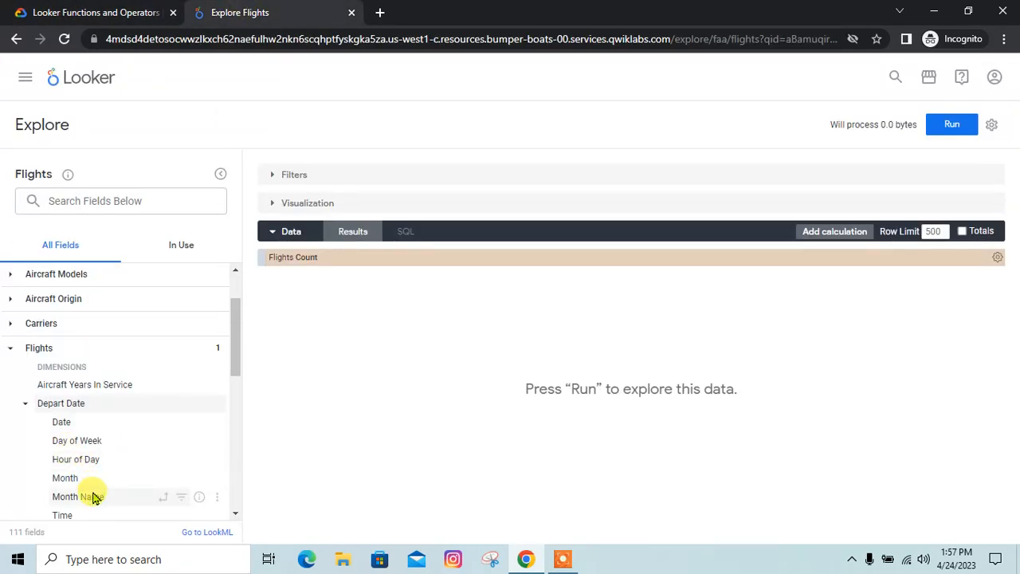
scroll(109, 453, down, 1)
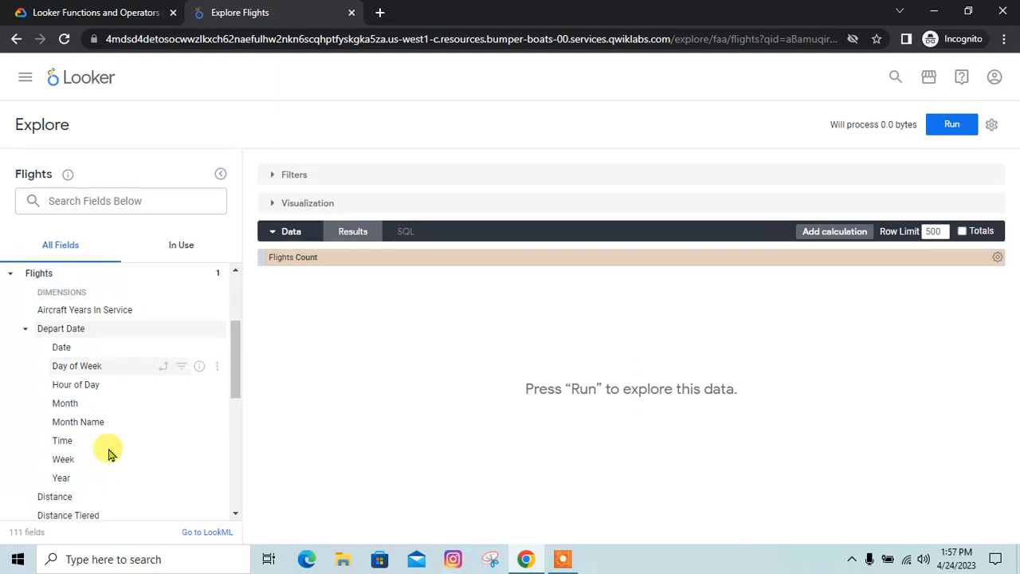
click(83, 462)
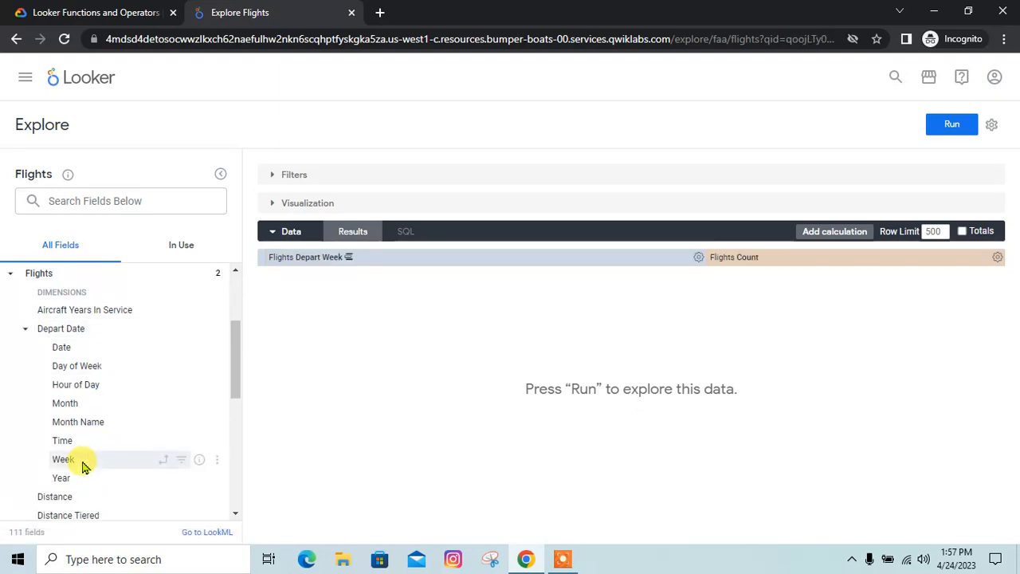
Step: Consult the next lab instruction and add a filter on the Date dimension from the Depart Date group of the Flights view
click(47, 8)
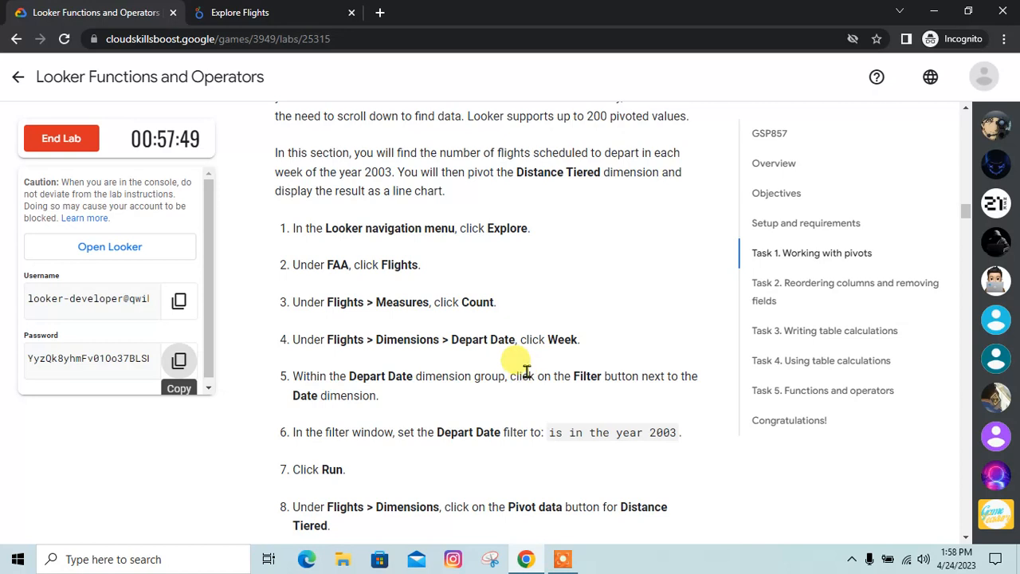
click(291, 7)
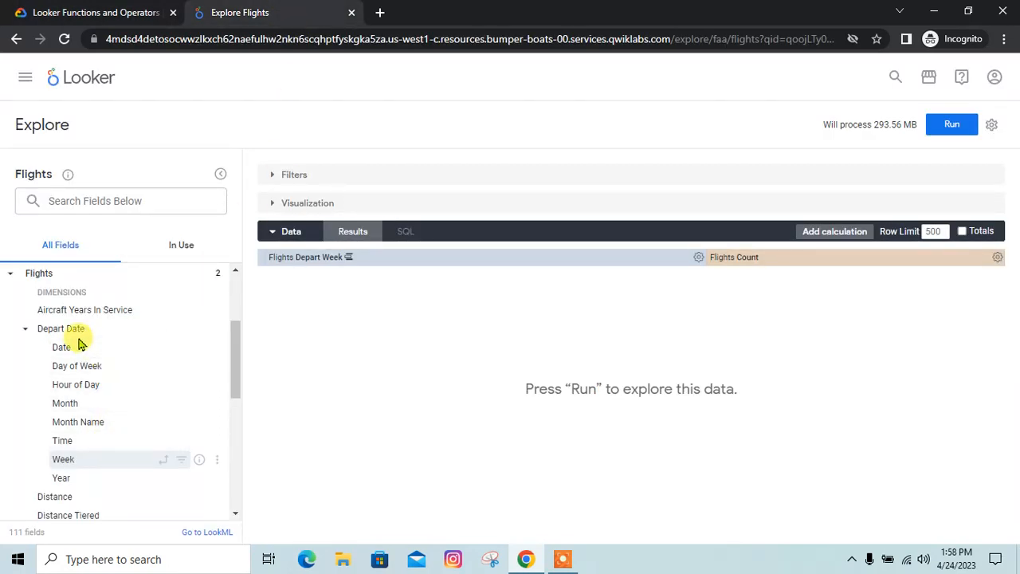
click(103, 12)
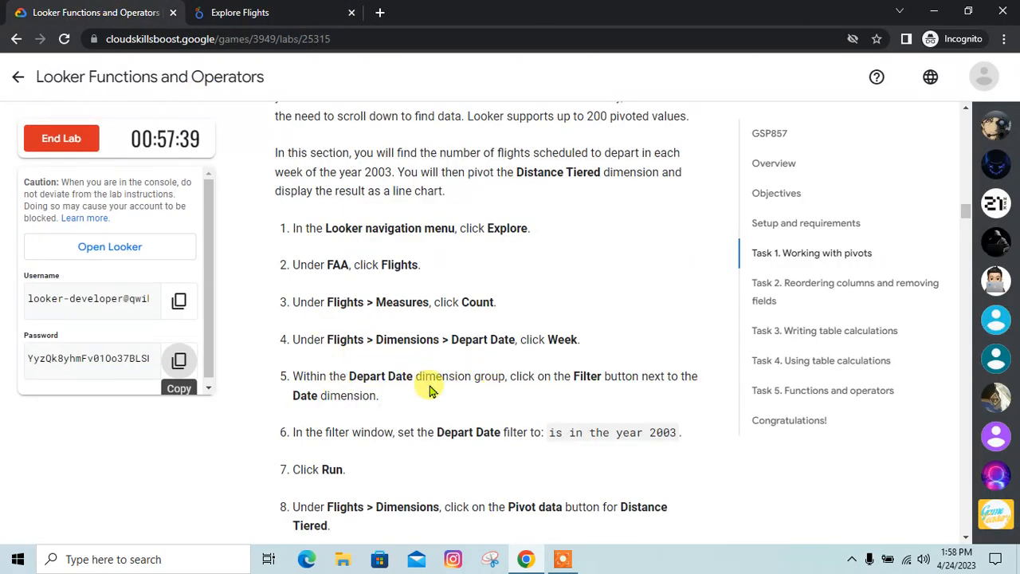
click(255, 12)
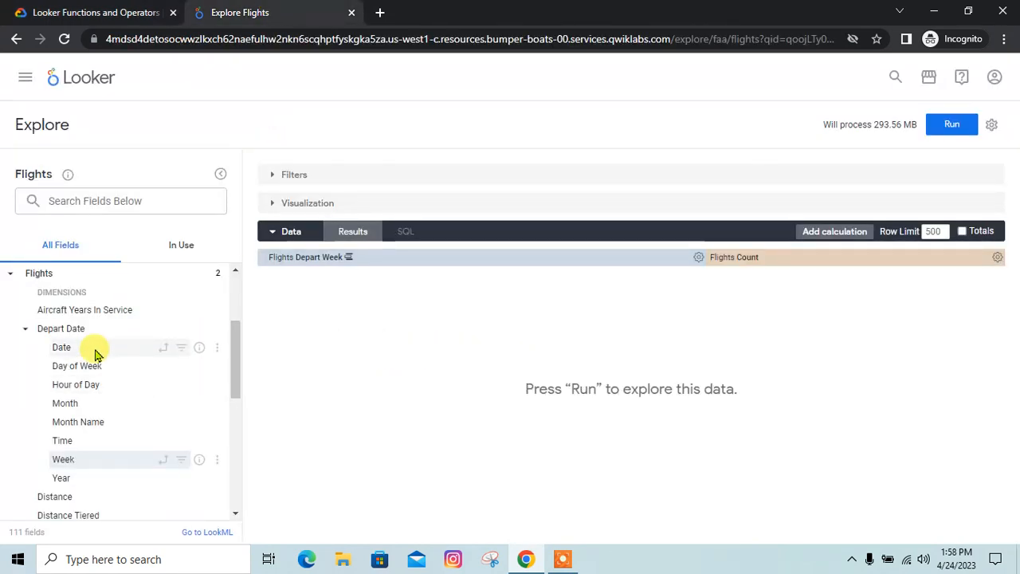
click(181, 348)
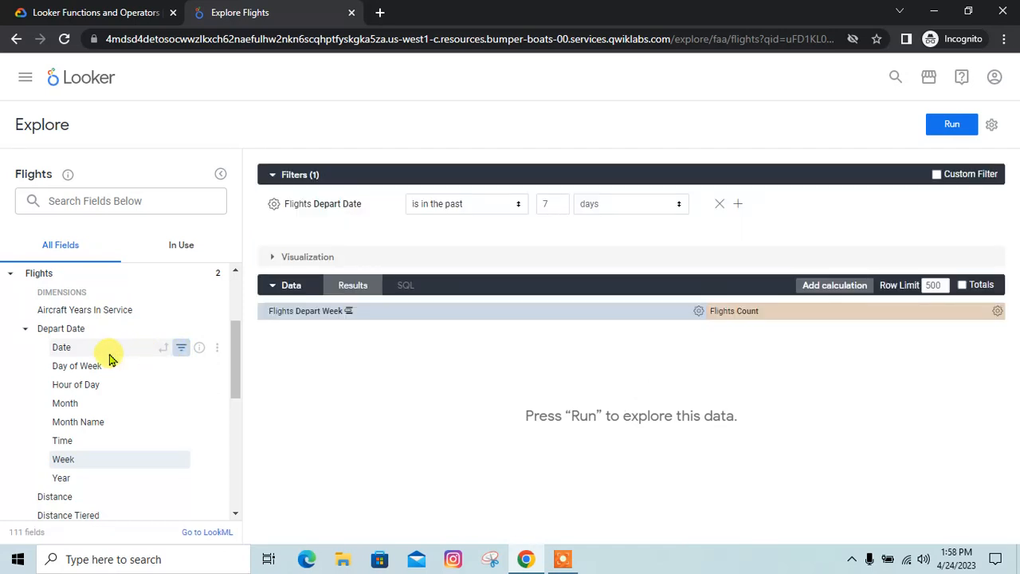
Step: Set the Flights Depart Date filter to "is in the year" 2003, checking the condition against the lab instructions
click(123, 10)
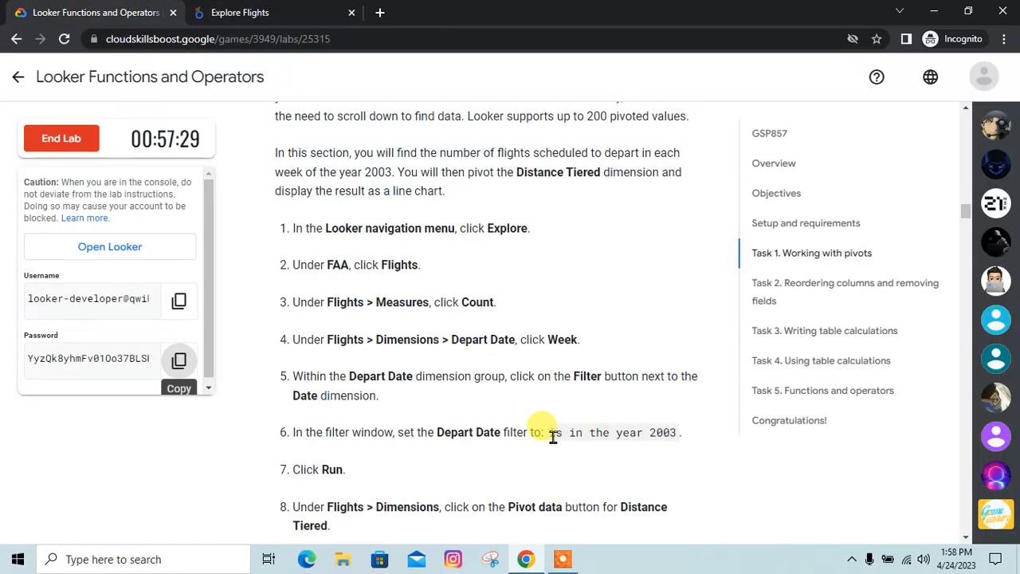
click(239, 12)
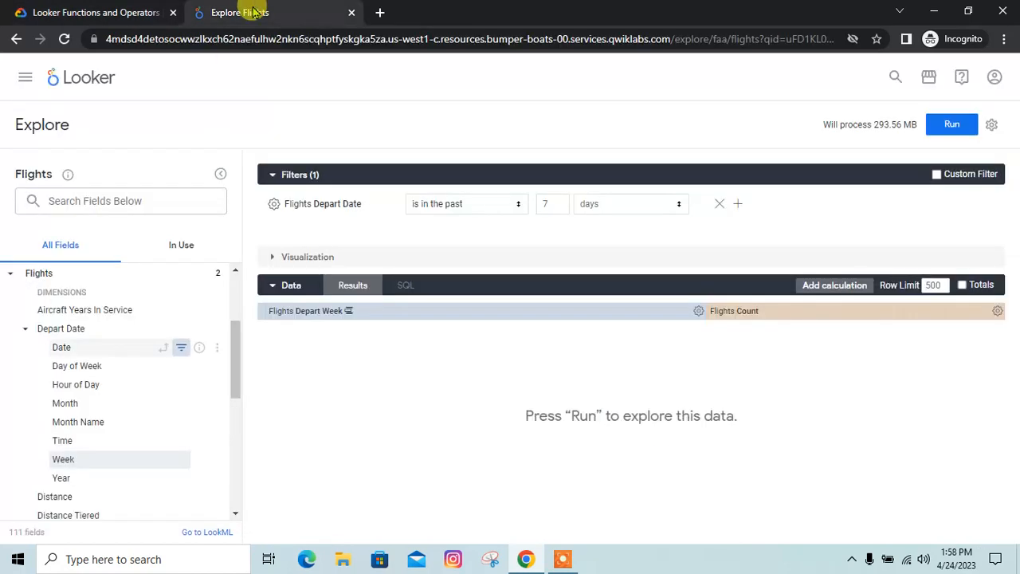
click(462, 206)
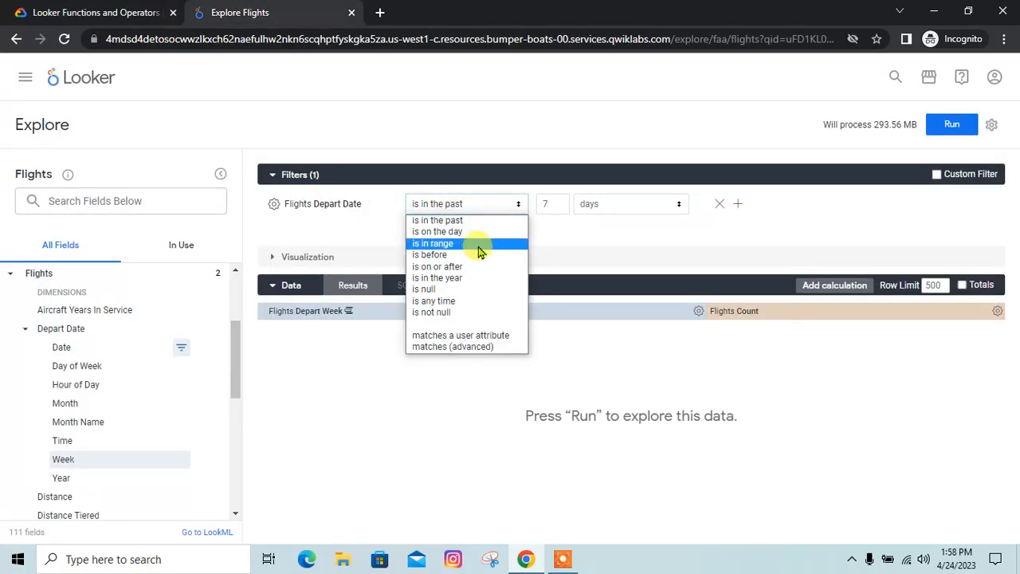
click(478, 278)
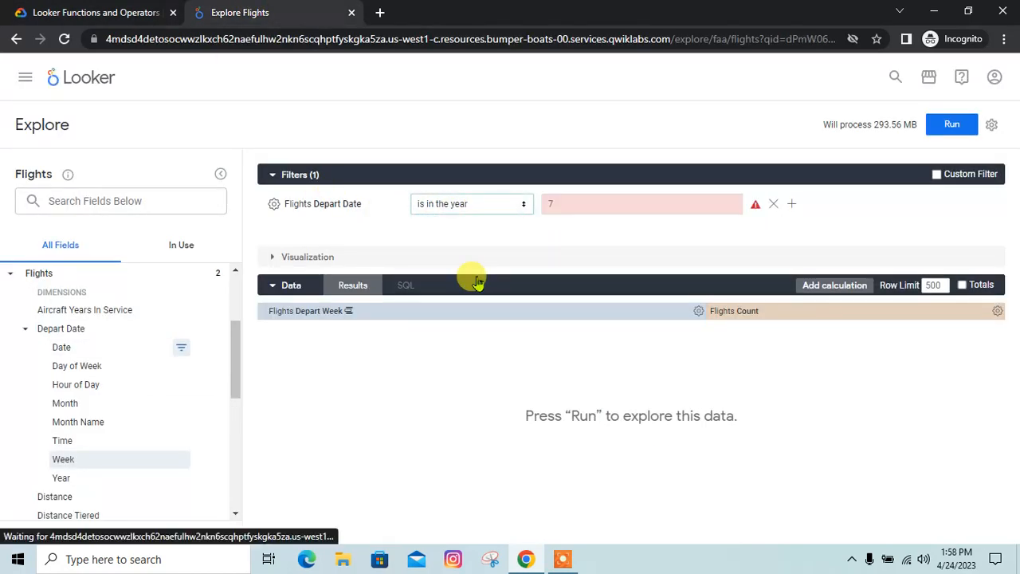
click(561, 202)
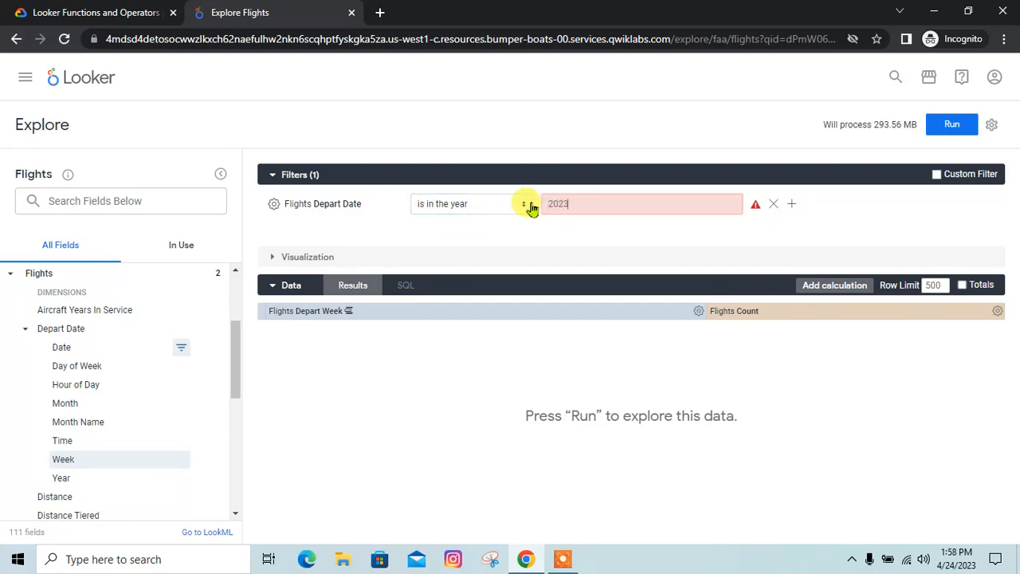
text(202)
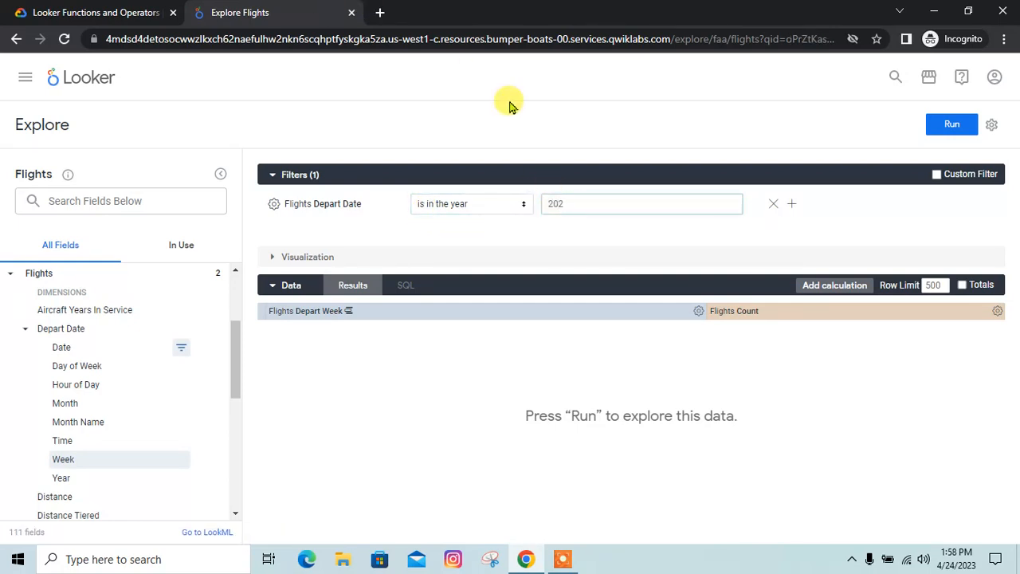
text(03)
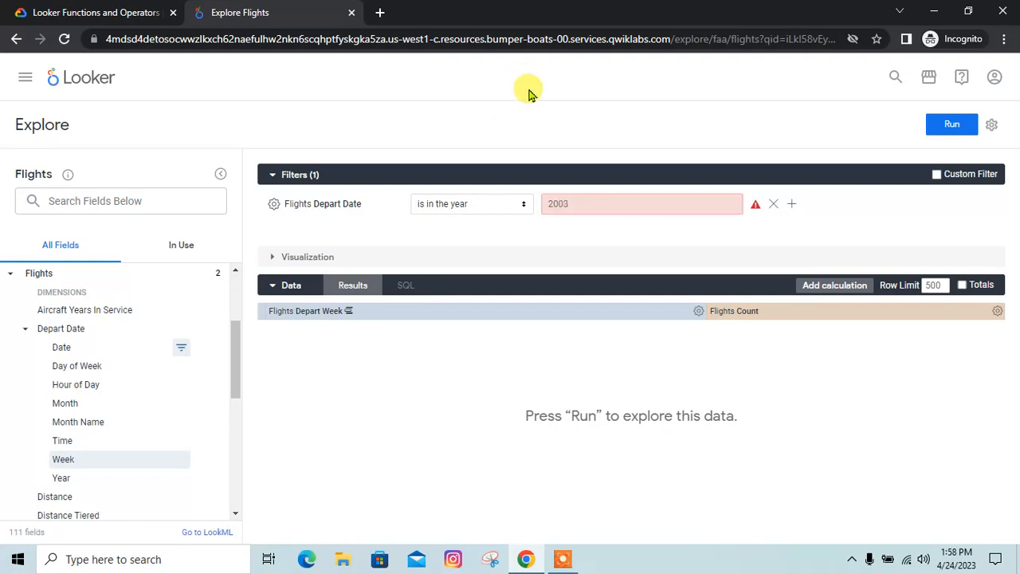
click(151, 11)
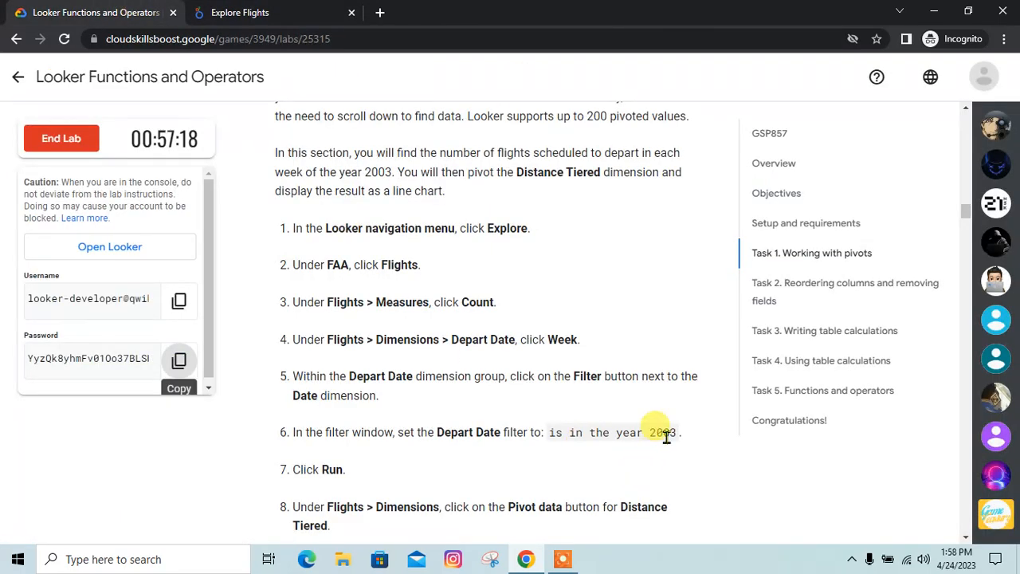
click(310, 12)
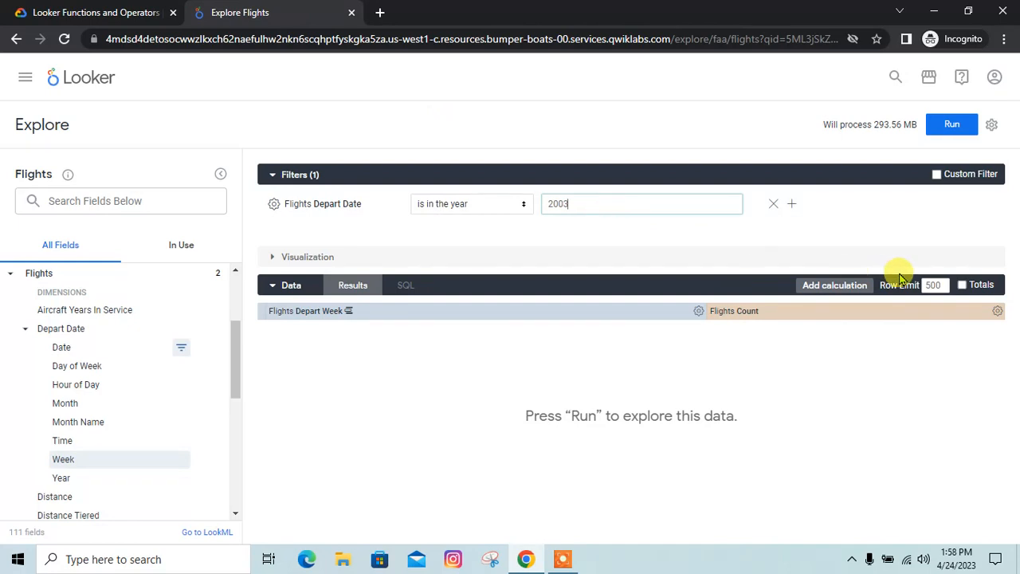
Step: Run the weekly flight count query with the Depart Date filter and check the next lab instruction
click(948, 127)
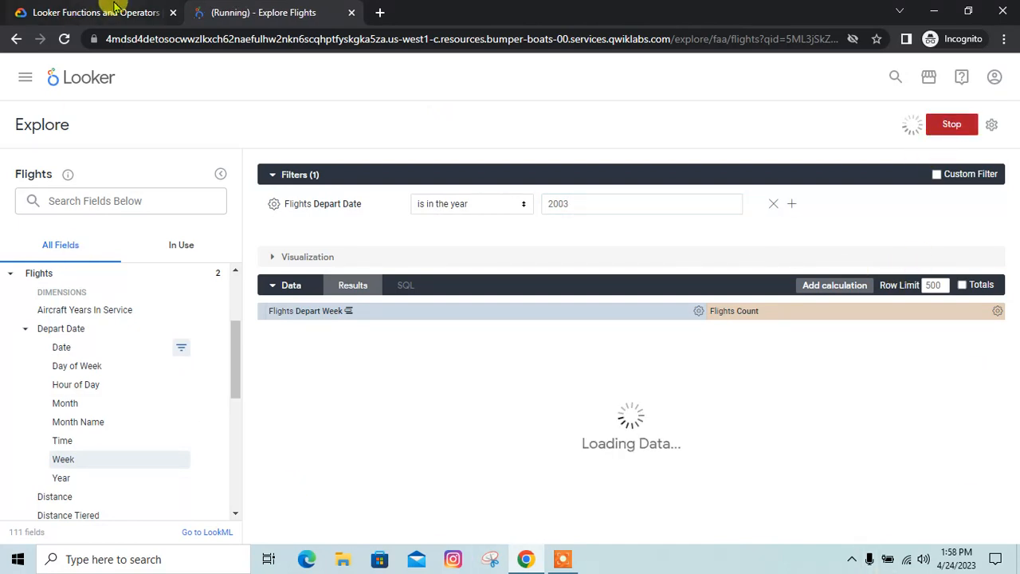
click(116, 7)
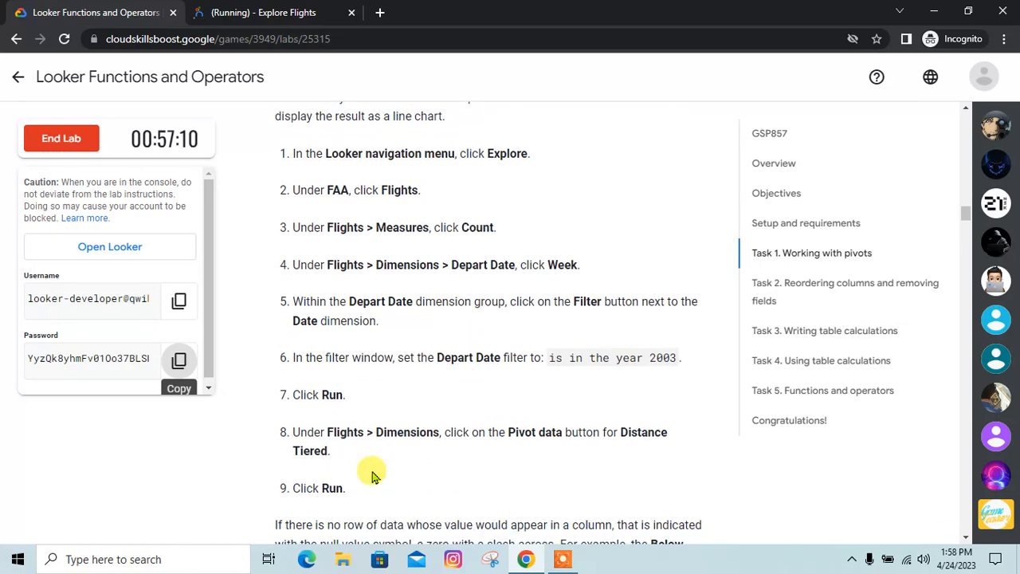
click(229, 6)
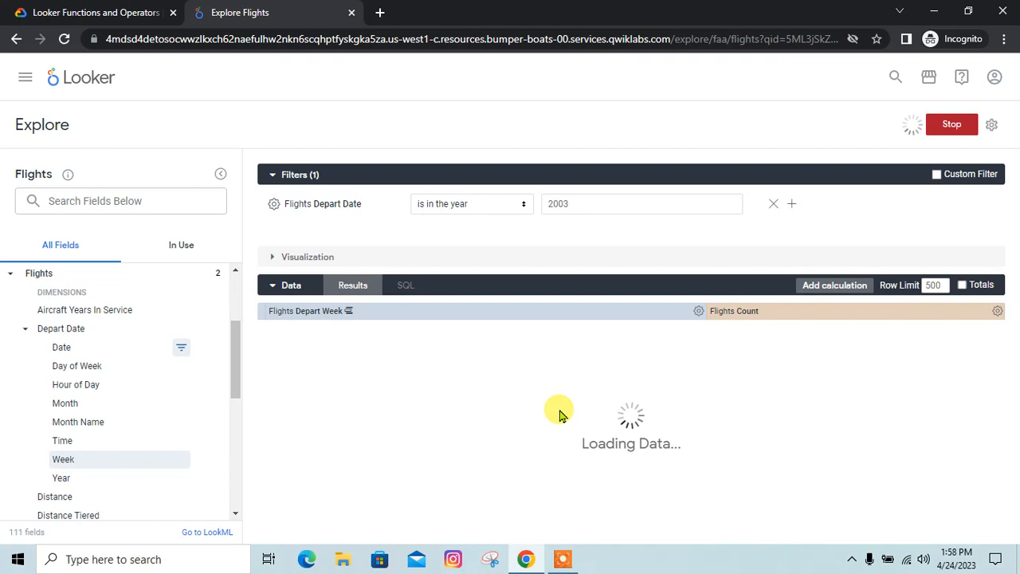
Step: Consult the lab's pivot instruction, collapse the Depart Date group and pivot the query by the Distance dimension
click(111, 6)
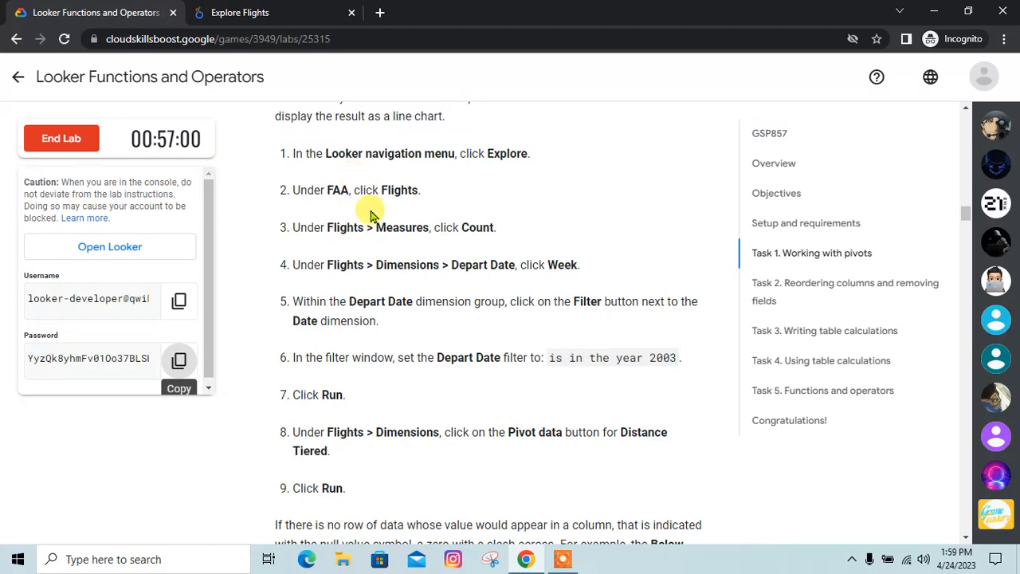
click(260, 6)
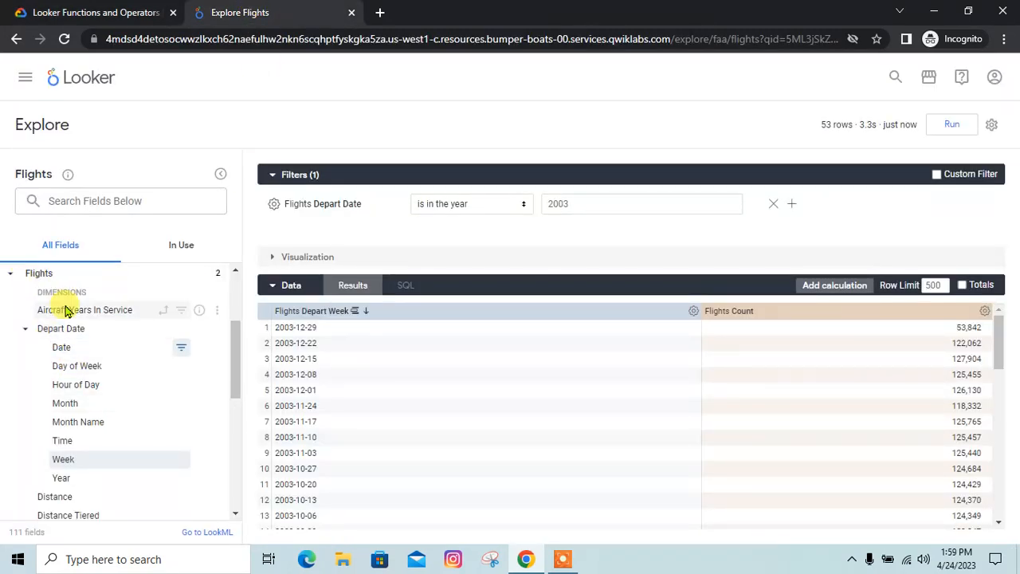
click(26, 333)
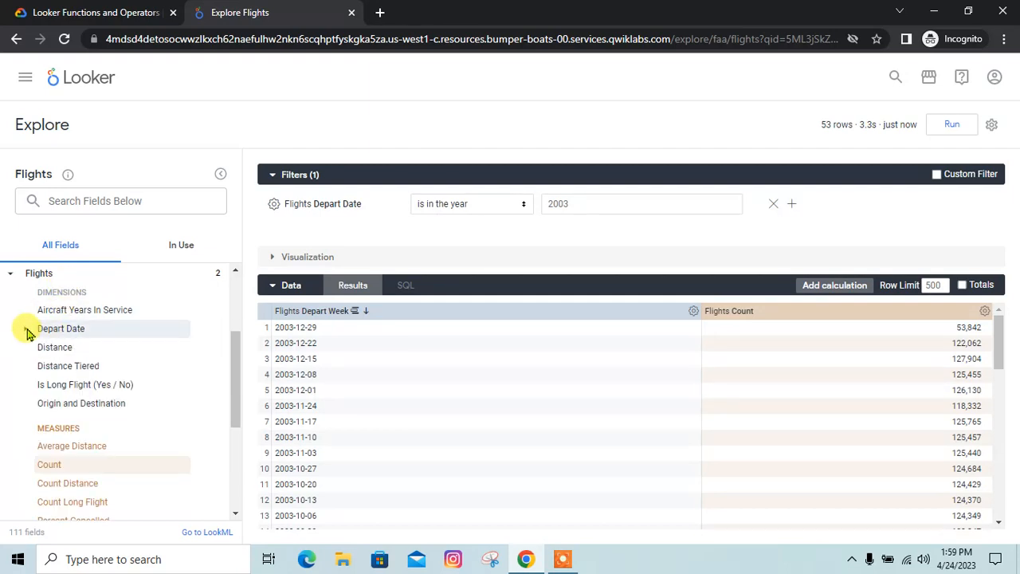
click(63, 11)
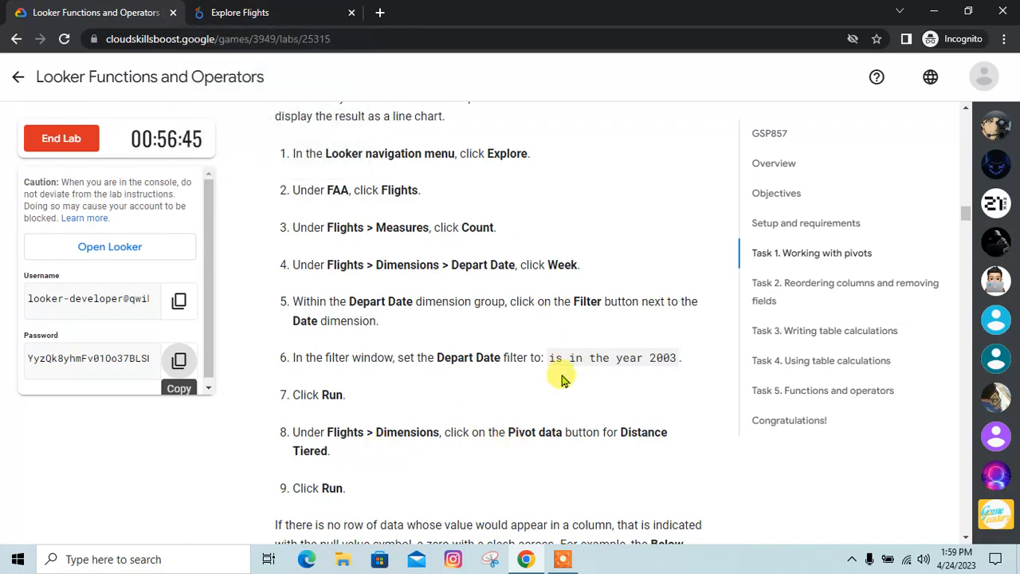
click(262, 12)
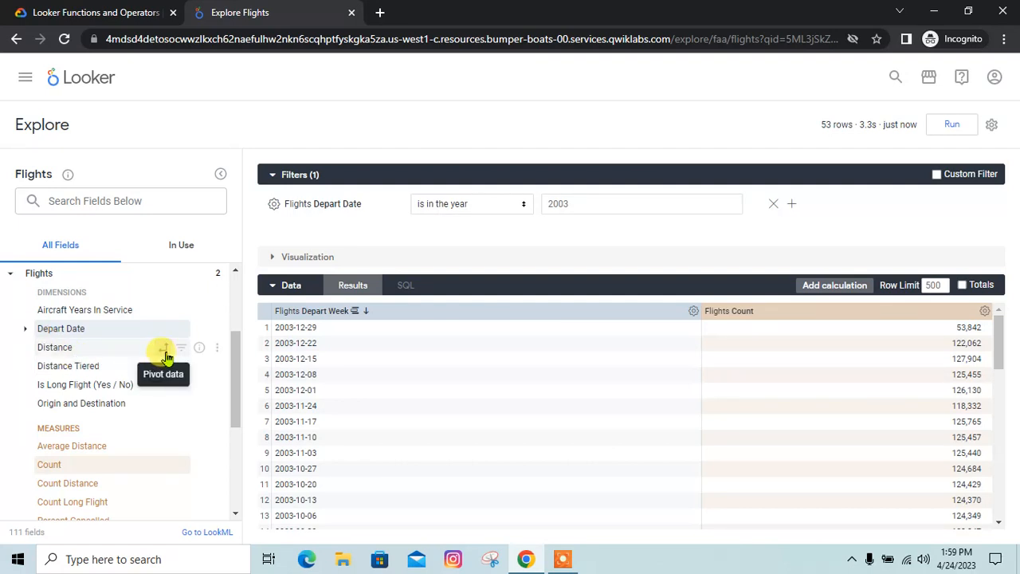
click(166, 353)
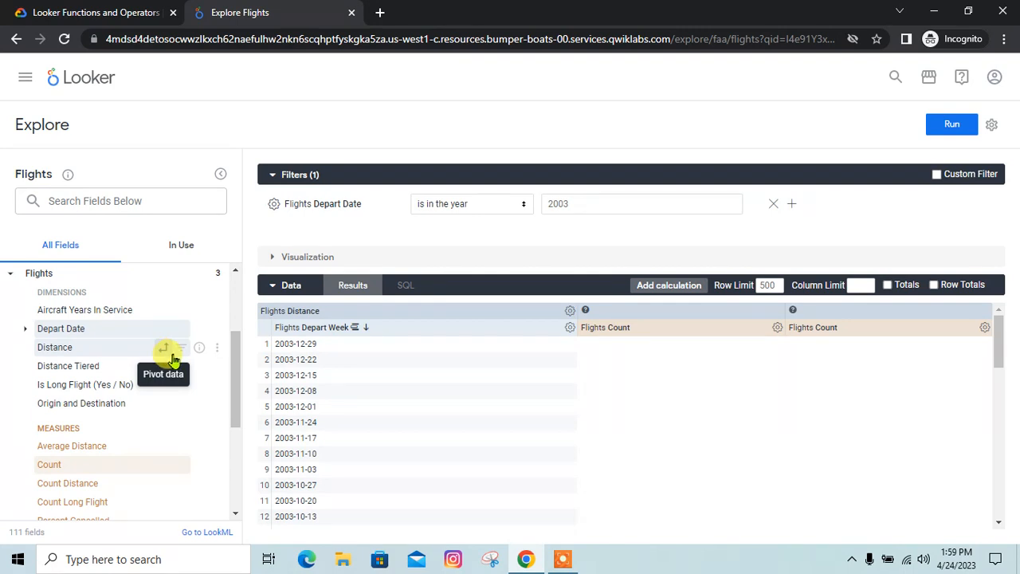
Step: Run the query pivoted by Distance, checking the lab page for the instructions around it
click(115, 10)
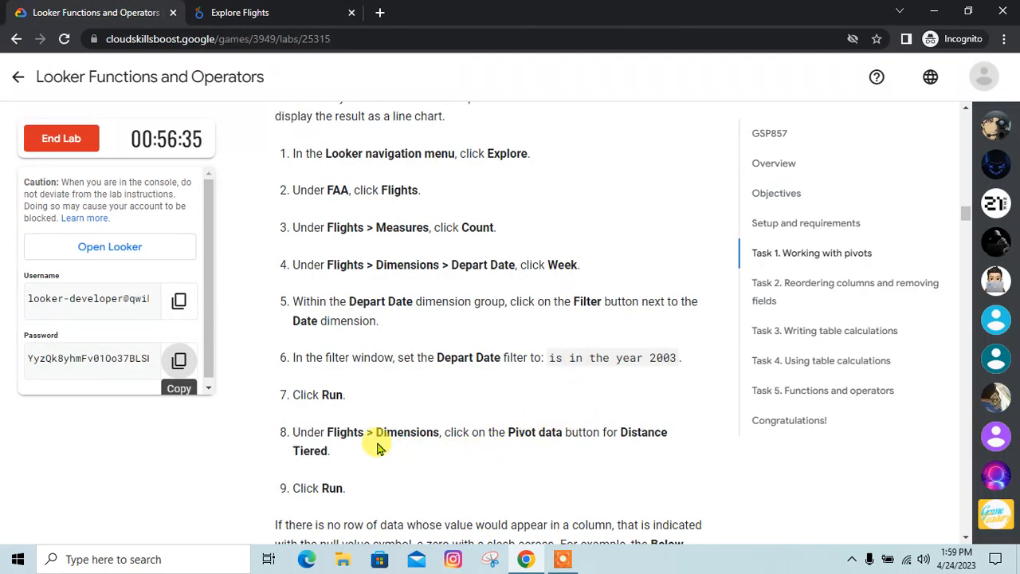
scroll(424, 478, down, 1)
scroll(425, 478, down, 3)
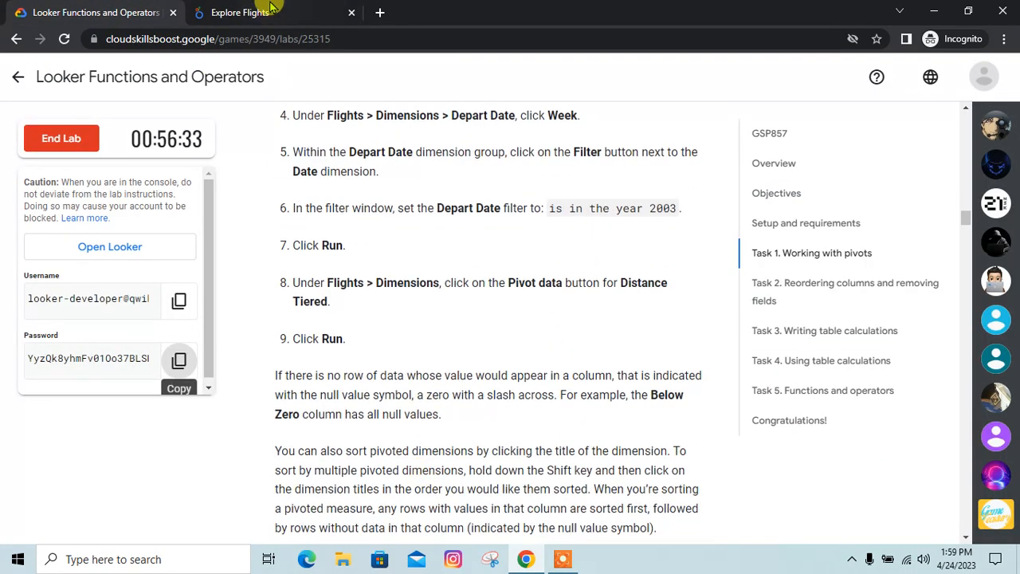
click(259, 12)
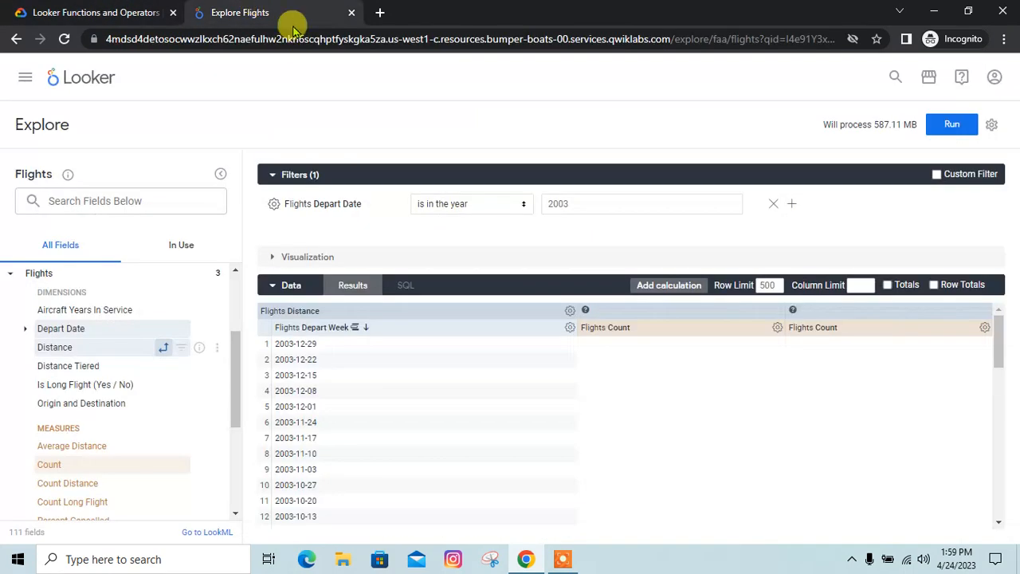
click(951, 121)
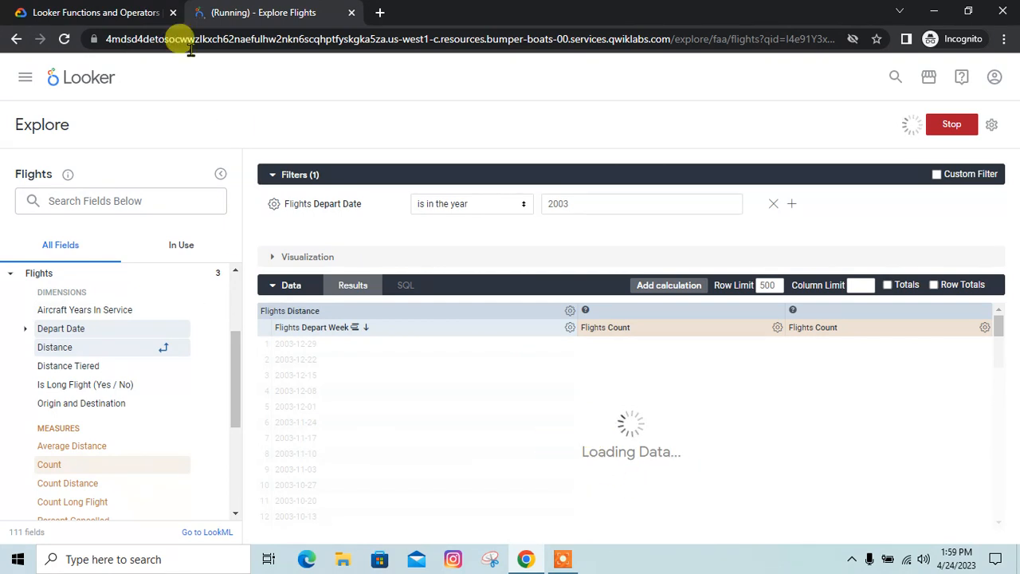
click(112, 13)
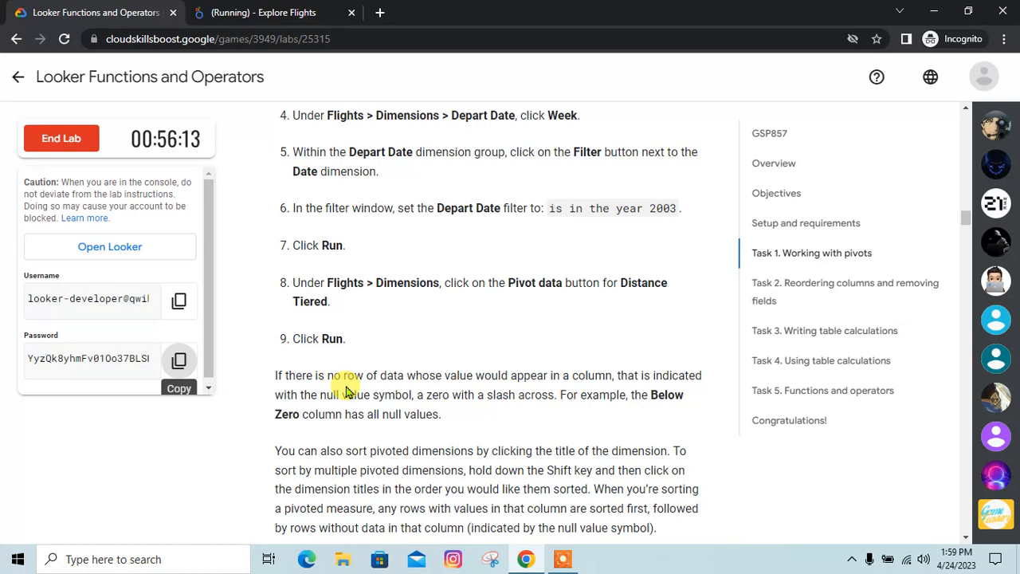
click(271, 13)
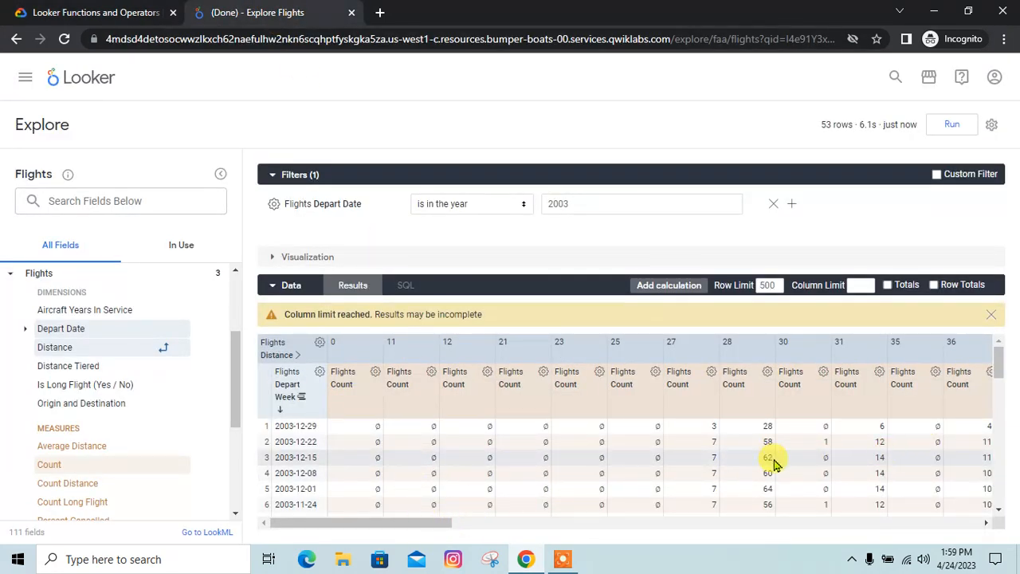
Step: Read the lab's visualization instructions and expand the Visualization section of the Explore
key(ctrl+shift+Tab)
scroll(418, 334, down, 2)
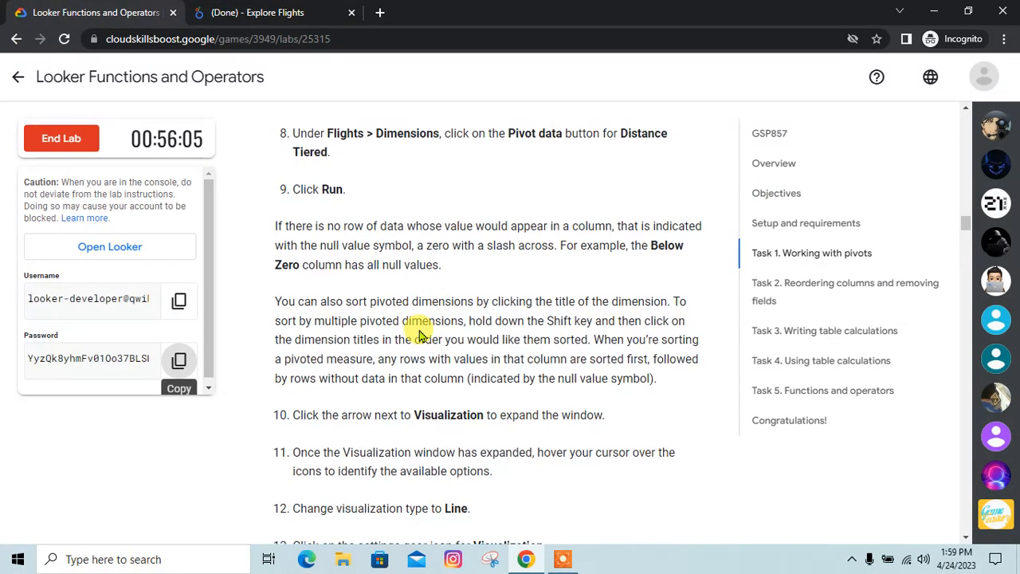
scroll(418, 335, down, 3)
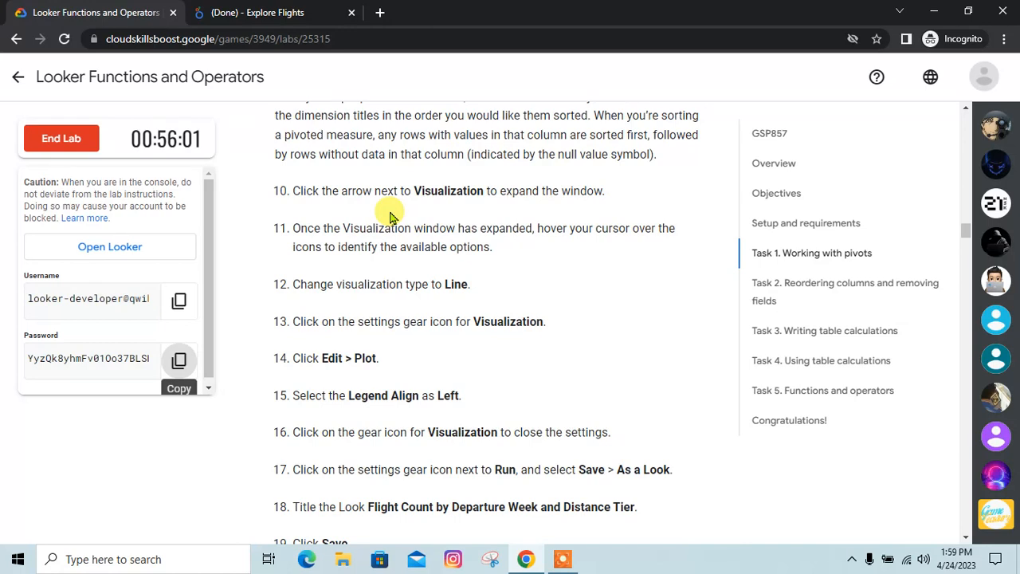
click(295, 11)
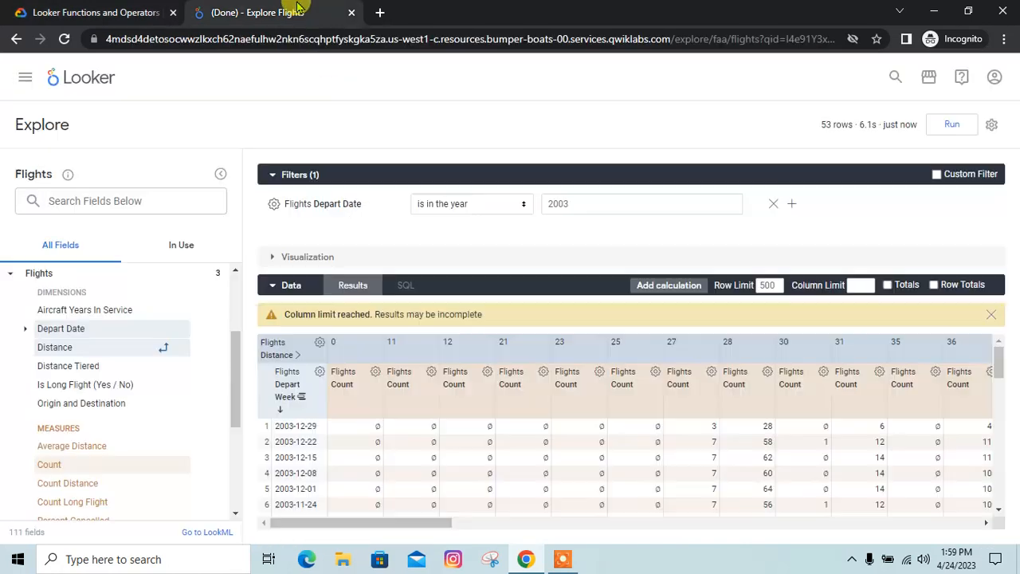
click(275, 259)
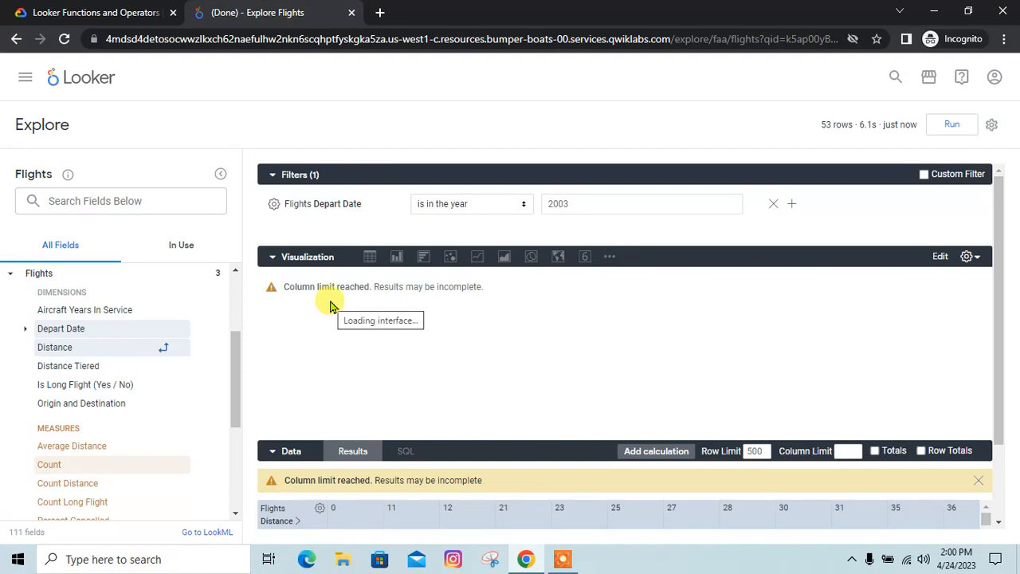
Step: Follow the lab's visualization instruction by changing the Explore's chart type to Line, checking the lab page for the instruction after it
click(80, 11)
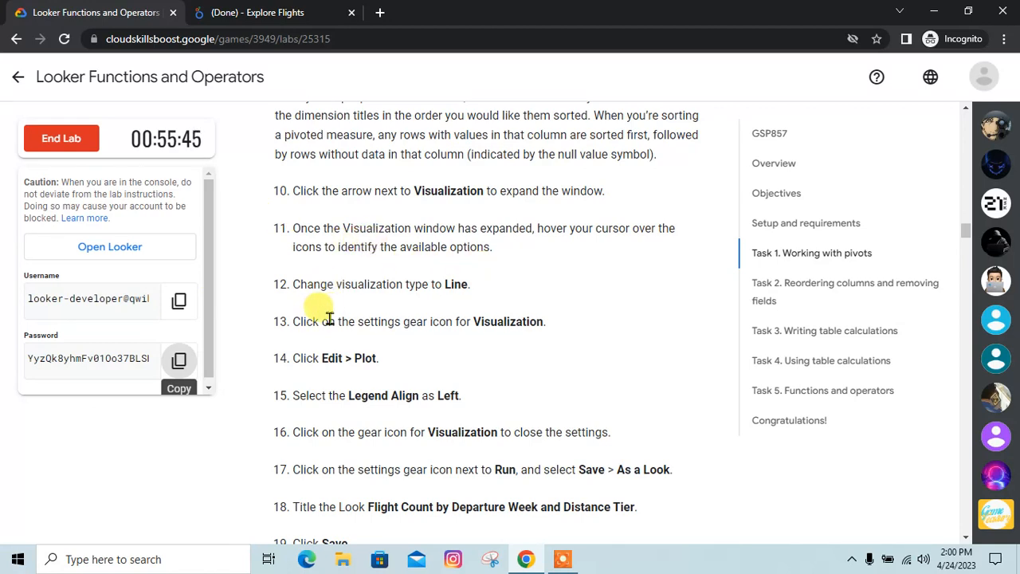
click(303, 13)
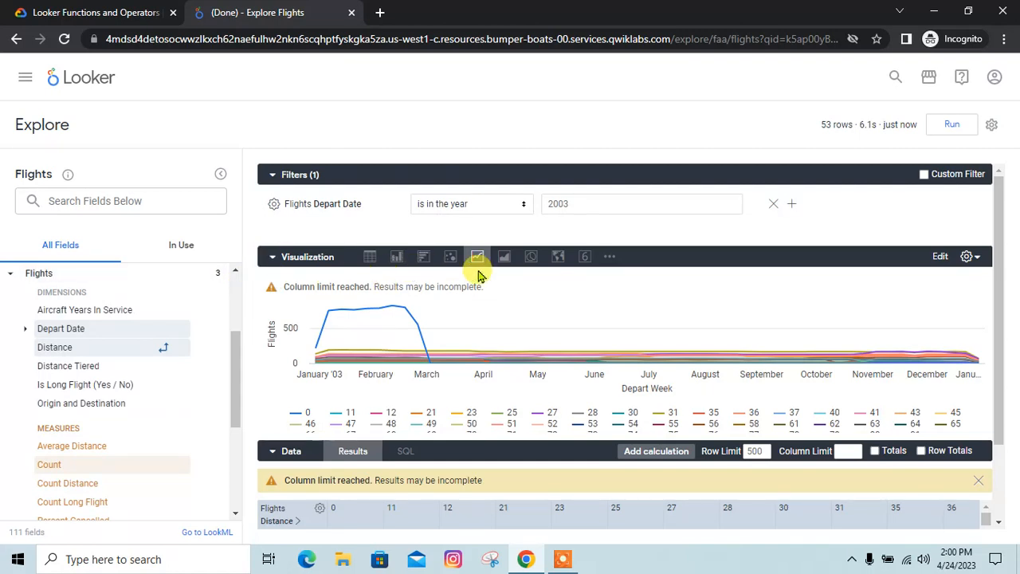
click(108, 12)
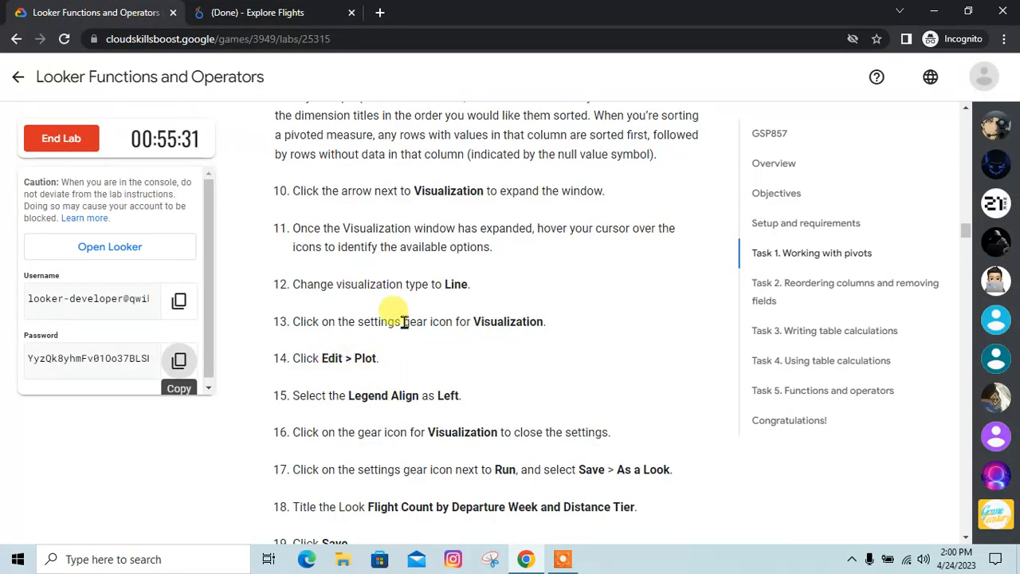
Step: Open the Plot settings of the line chart, consulting the lab page for the required legend option
click(293, 9)
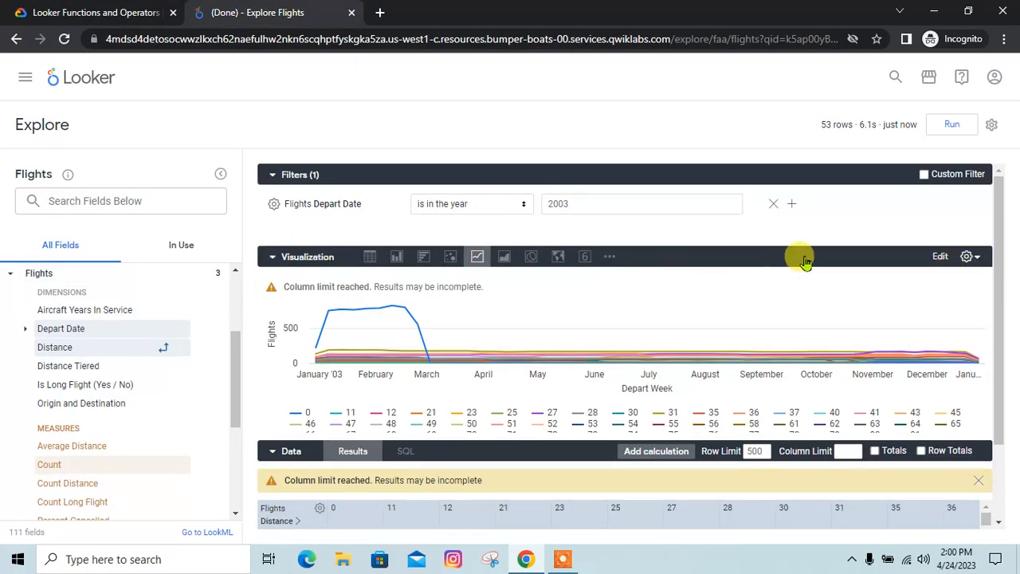
click(968, 256)
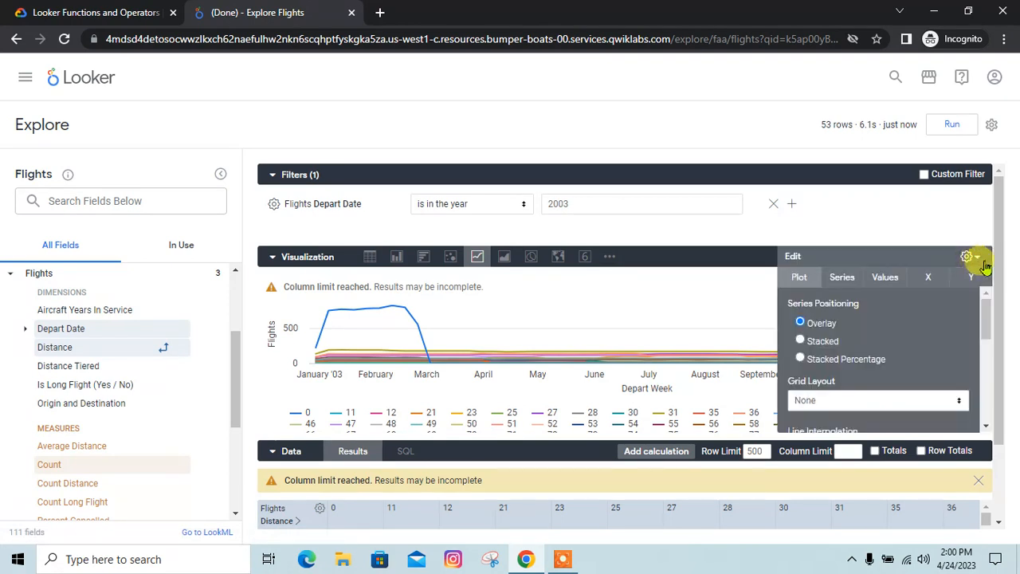
click(56, 12)
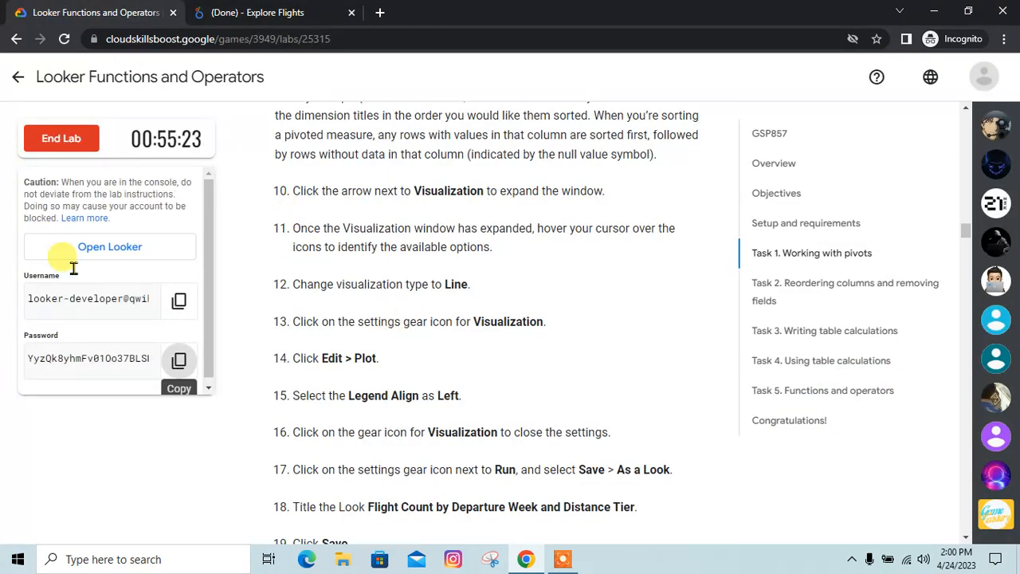
click(255, 12)
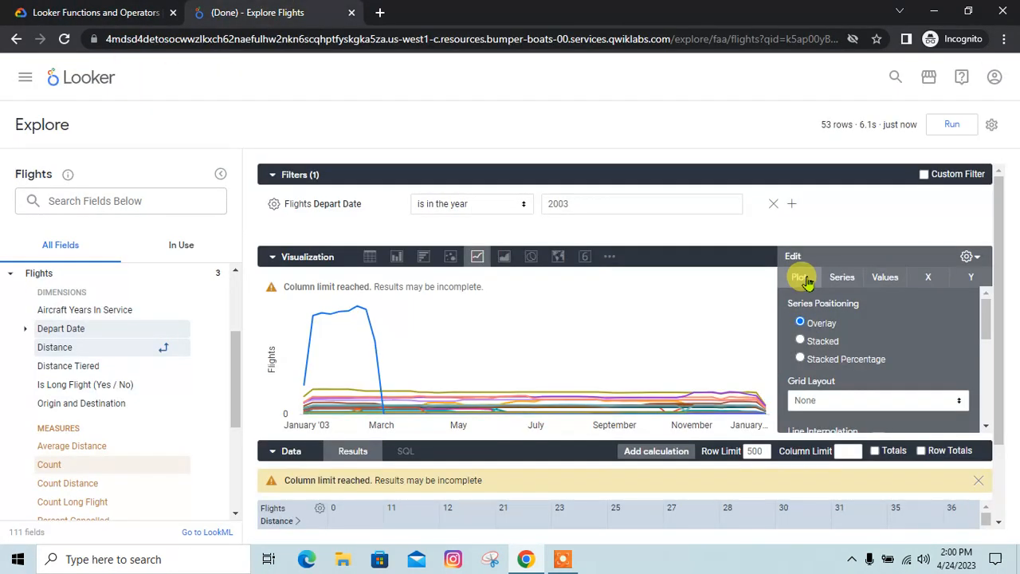
click(56, 12)
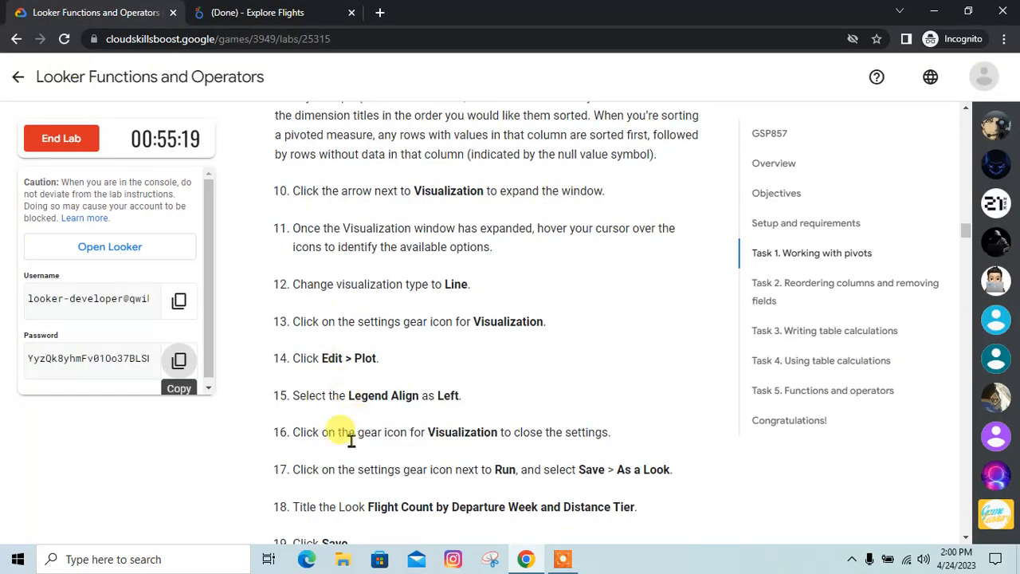
click(283, 14)
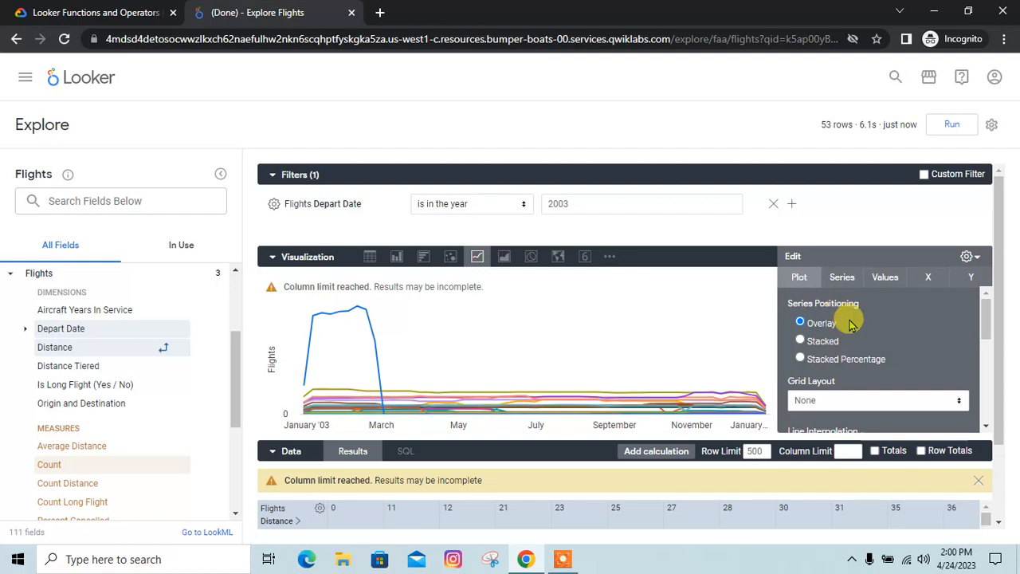
Step: Set the chart's Legend Align to Left and close the visualization settings as the lab instructs
scroll(834, 401, down, 2)
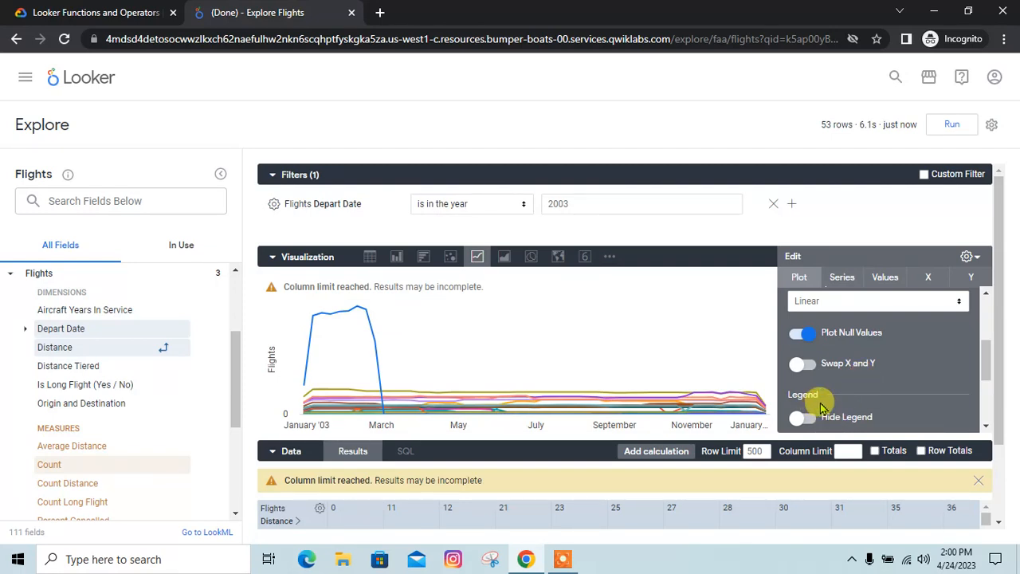
scroll(836, 411, down, 1)
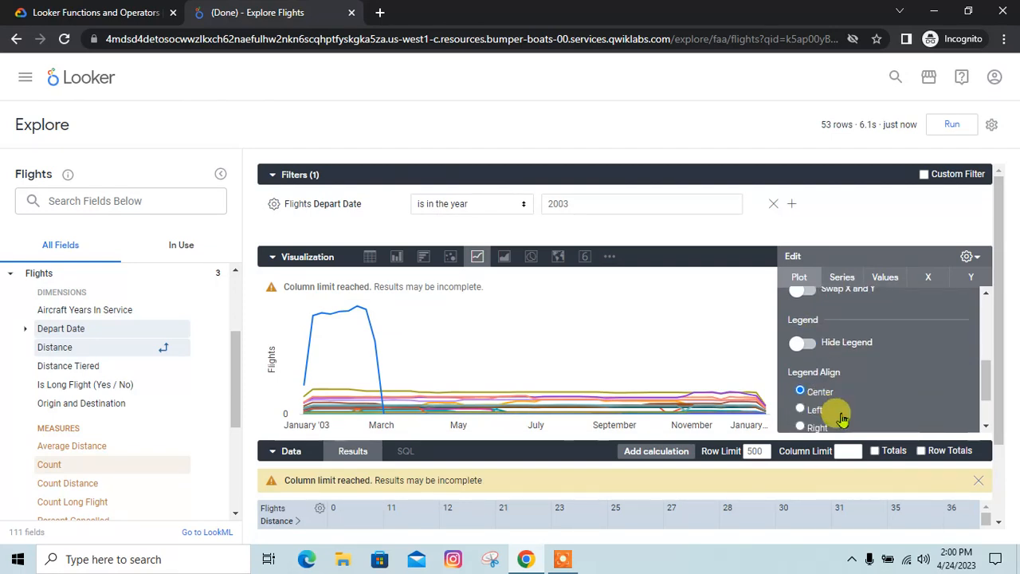
click(800, 410)
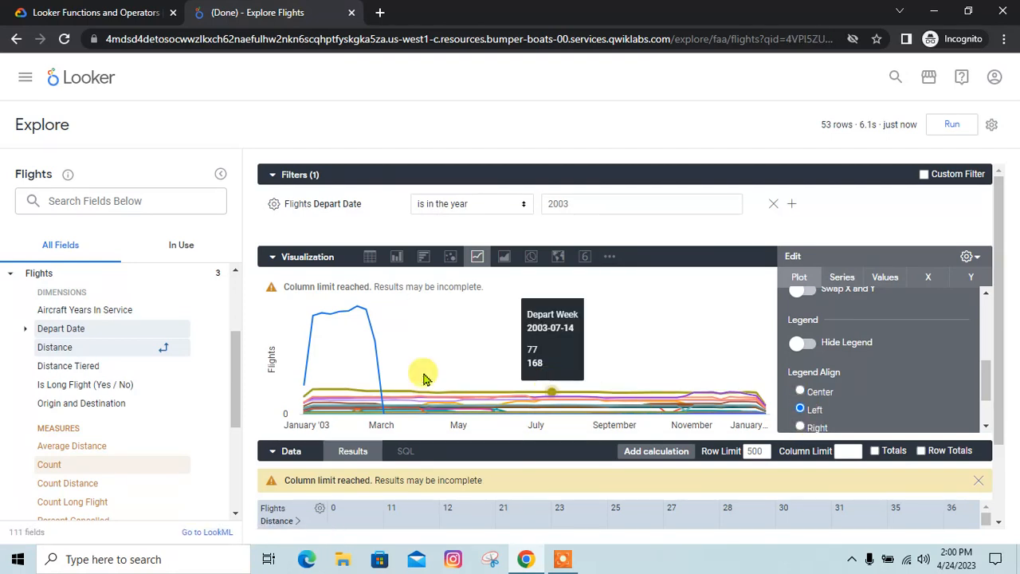
click(92, 10)
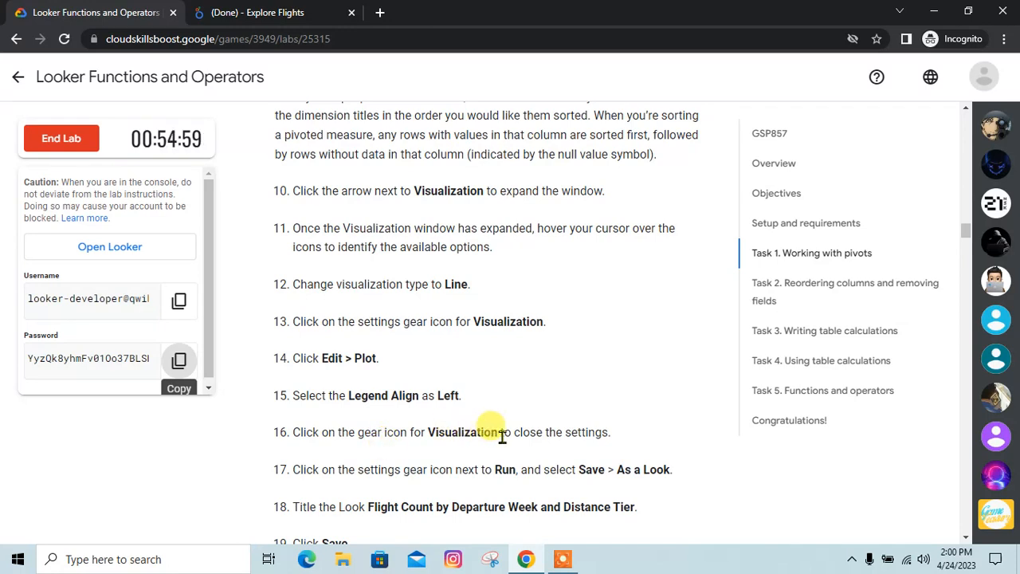
click(229, 9)
click(967, 258)
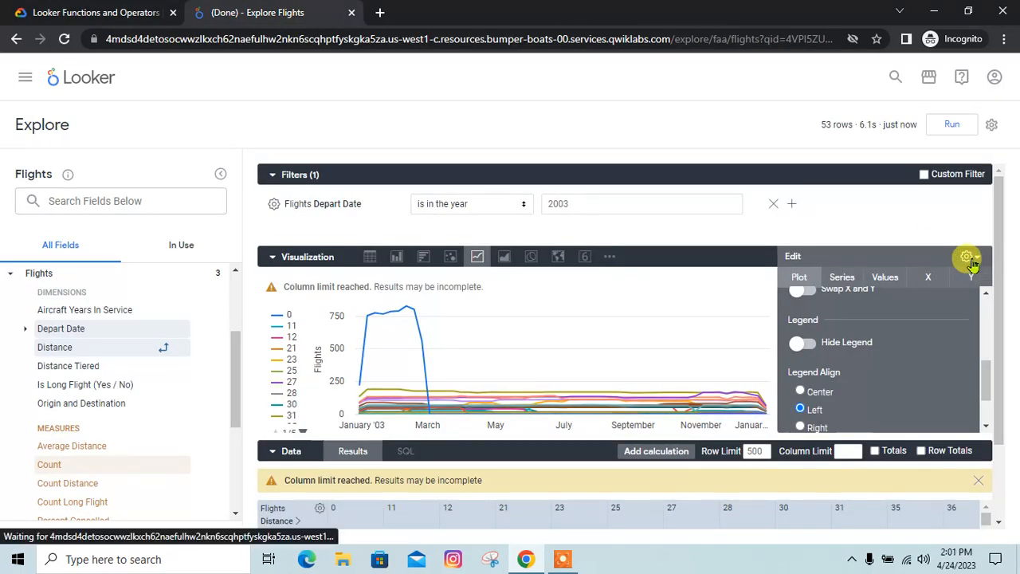
Step: Copy the Look title "Flight Count by Departure Week and Distance Tier" from the lab instructions
click(181, 6)
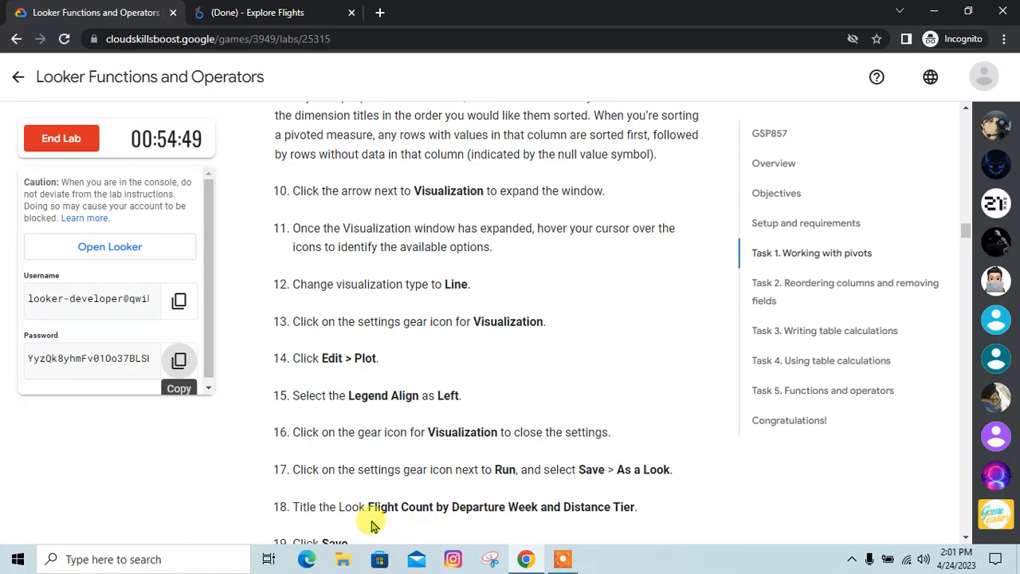
drag(367, 509, 635, 509)
key(ctrl+c)
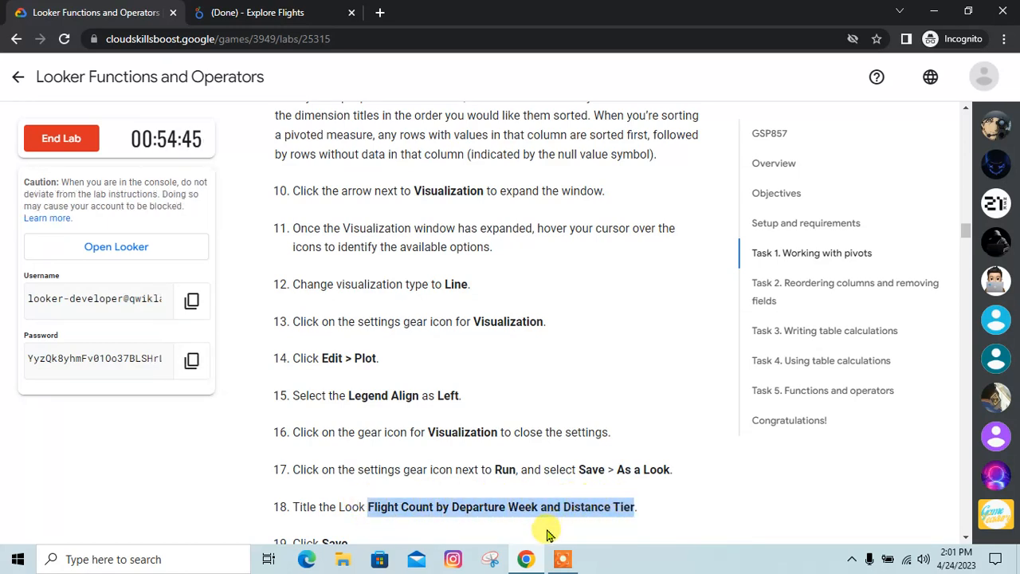
Step: Start saving the Explore as a Look and title it "Flight Count by Departure Week and Distance Tier"
click(279, 12)
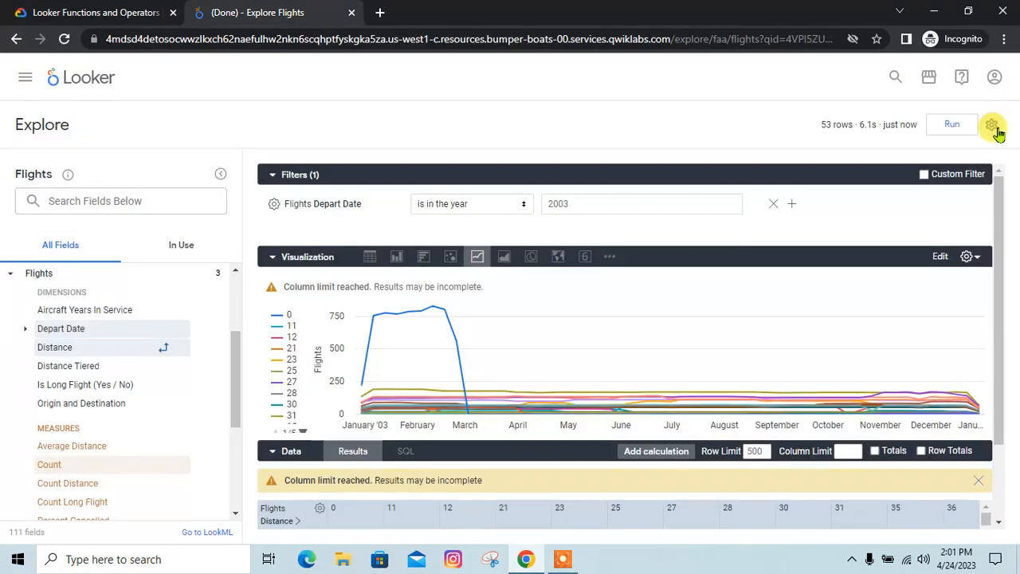
click(990, 127)
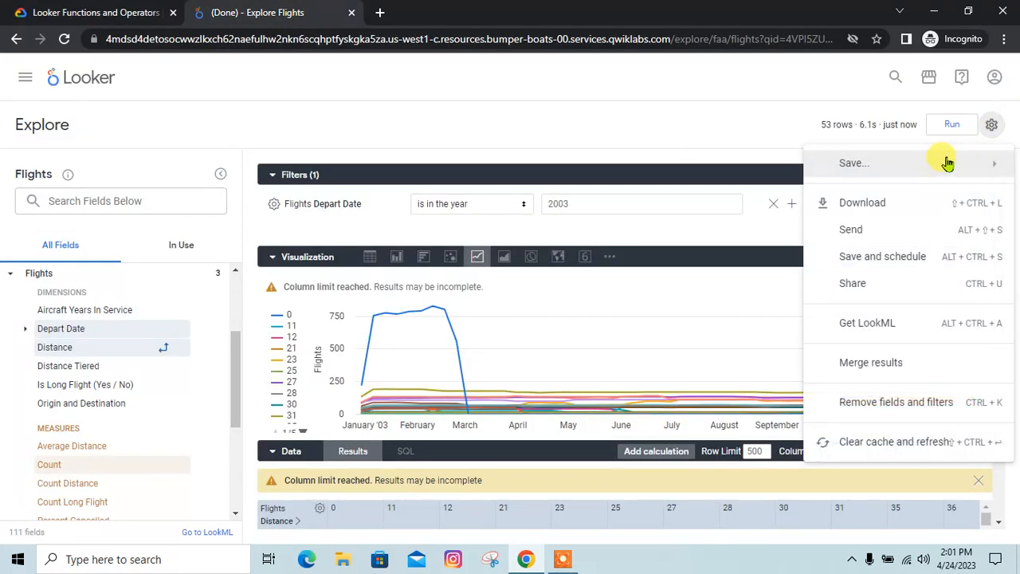
mouse_move(821, 164)
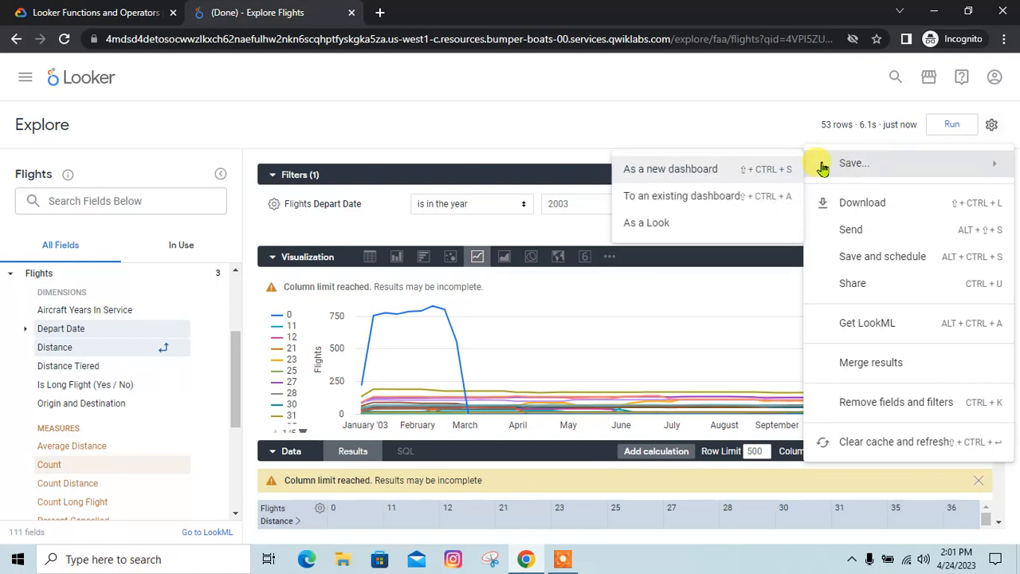
click(681, 226)
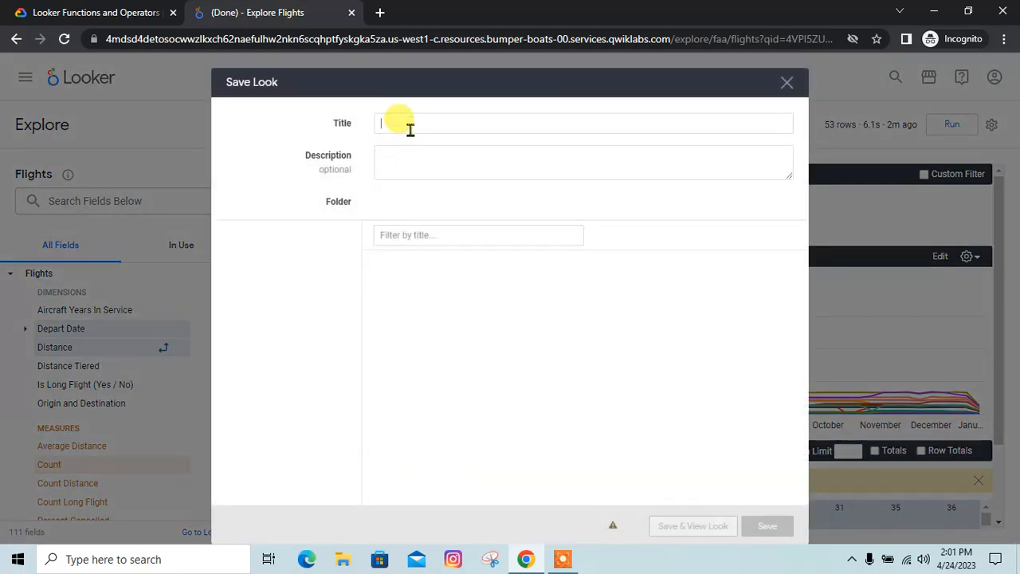
click(408, 124)
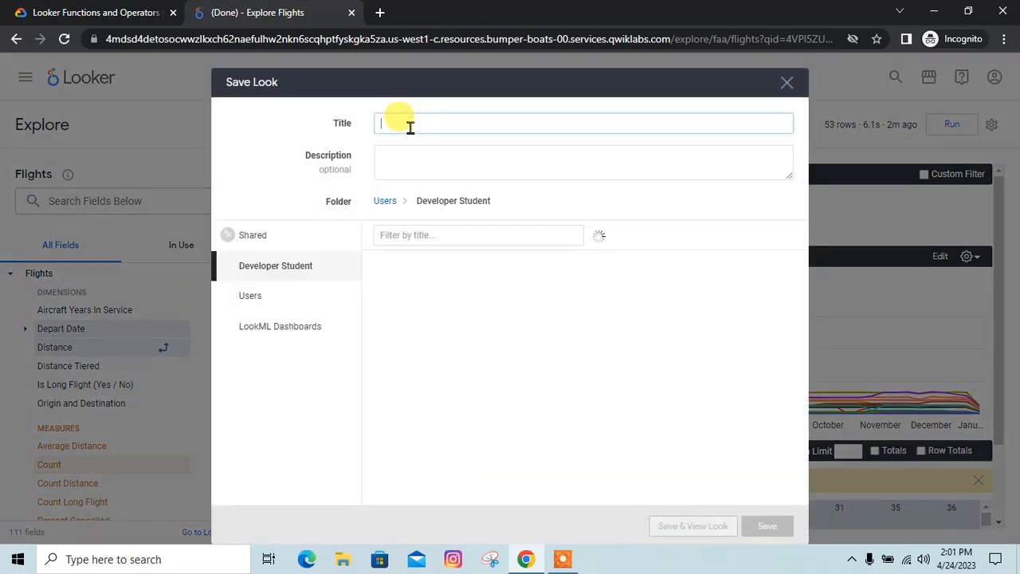
key(ctrl+v)
Step: Check the lab's remaining save instructions and save the titled Look in the preselected folder
click(80, 9)
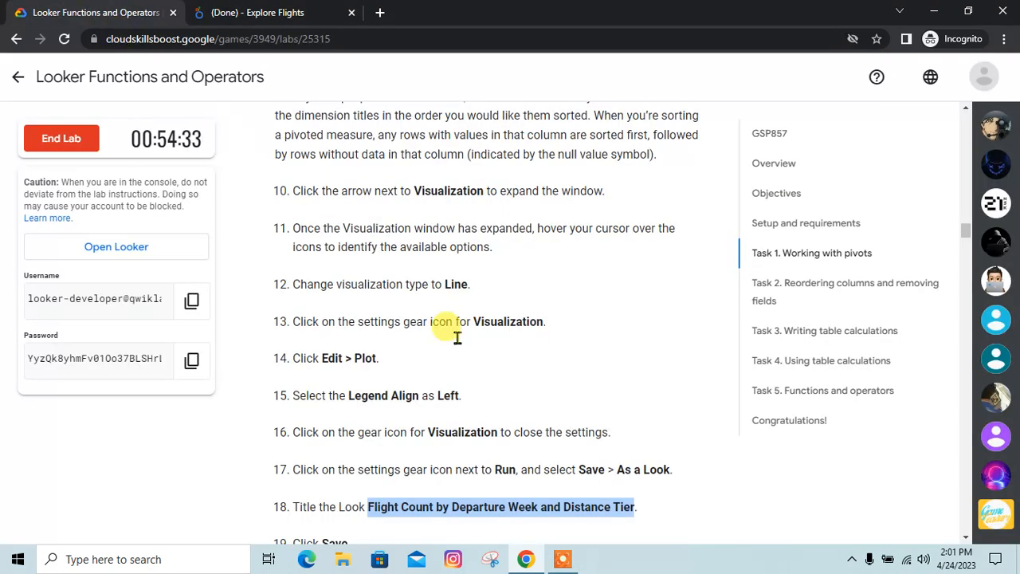
scroll(522, 431, down, 1)
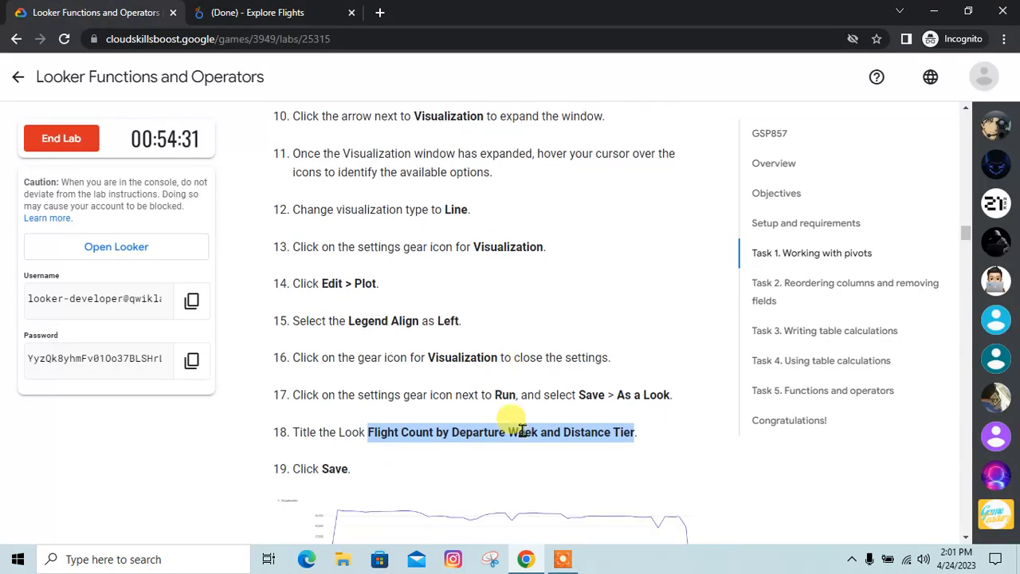
scroll(366, 456, down, 4)
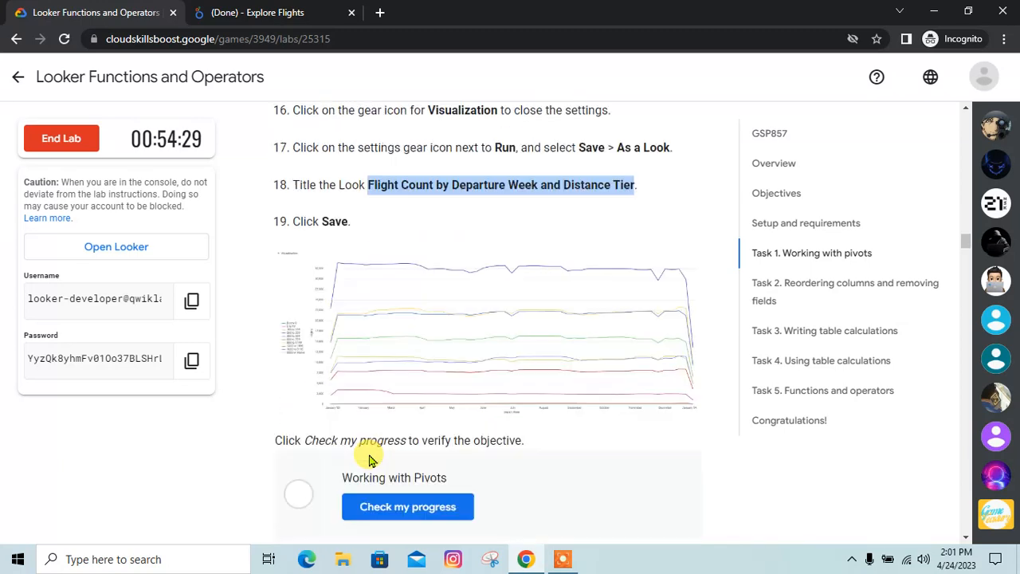
click(283, 12)
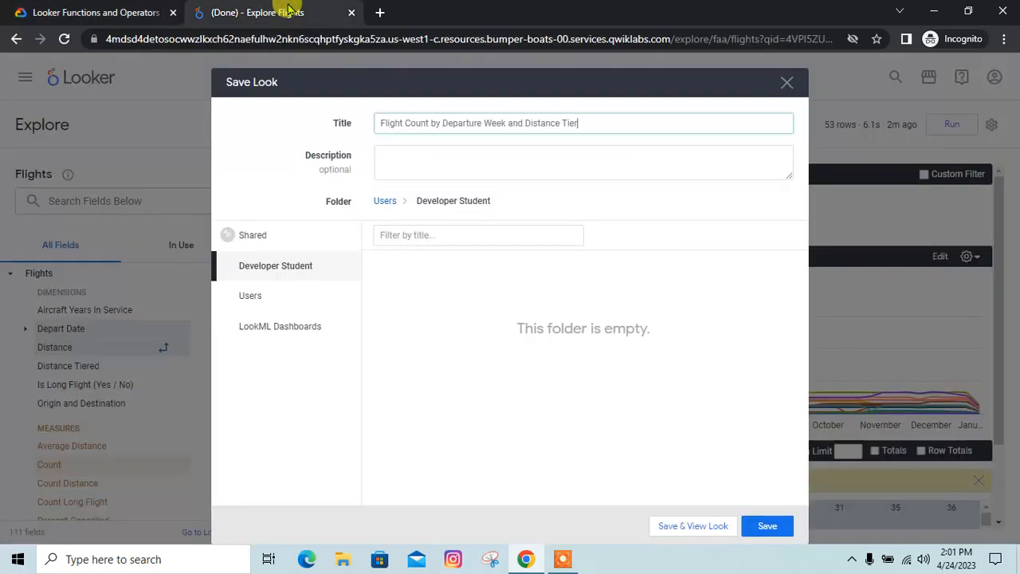
click(755, 527)
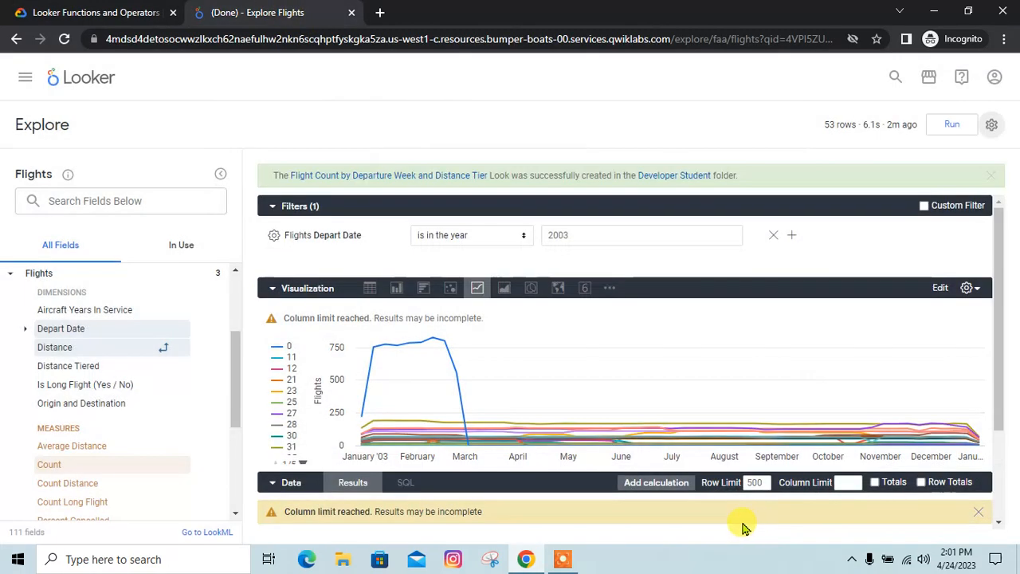
Step: Check the lab progress for the Working with Pivots objective and read the feedback
click(87, 12)
click(453, 459)
scroll(401, 336, down, 2)
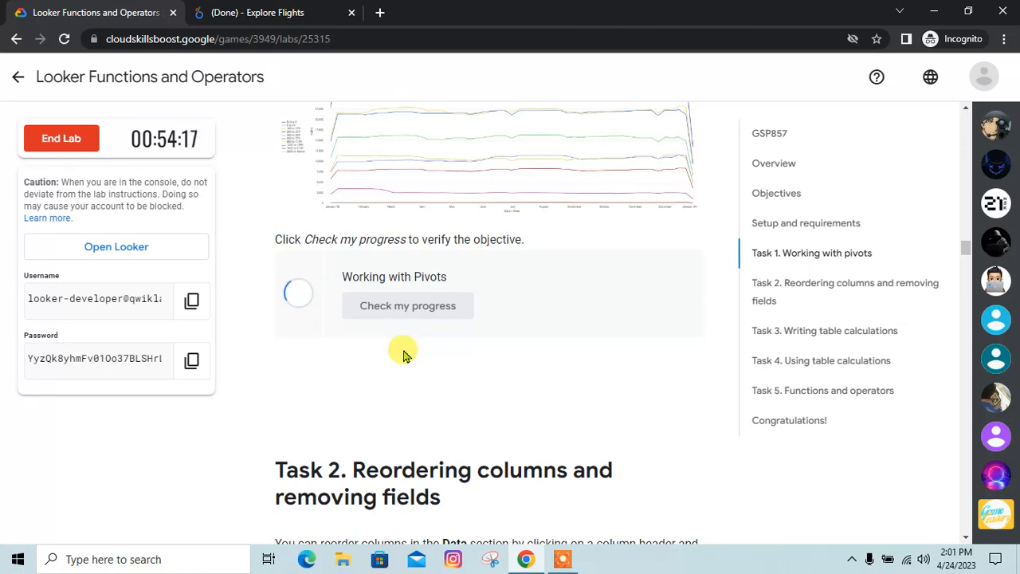
scroll(403, 354, up, 1)
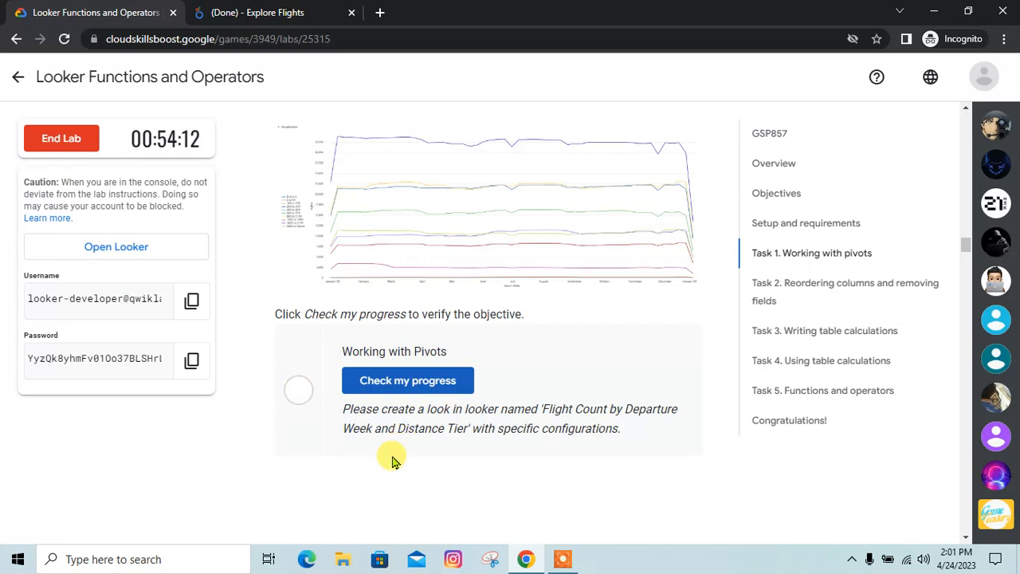
Step: Compare the lab's Look instructions with the saved Explore and check the Working with Pivots progress again
scroll(443, 450, up, 3)
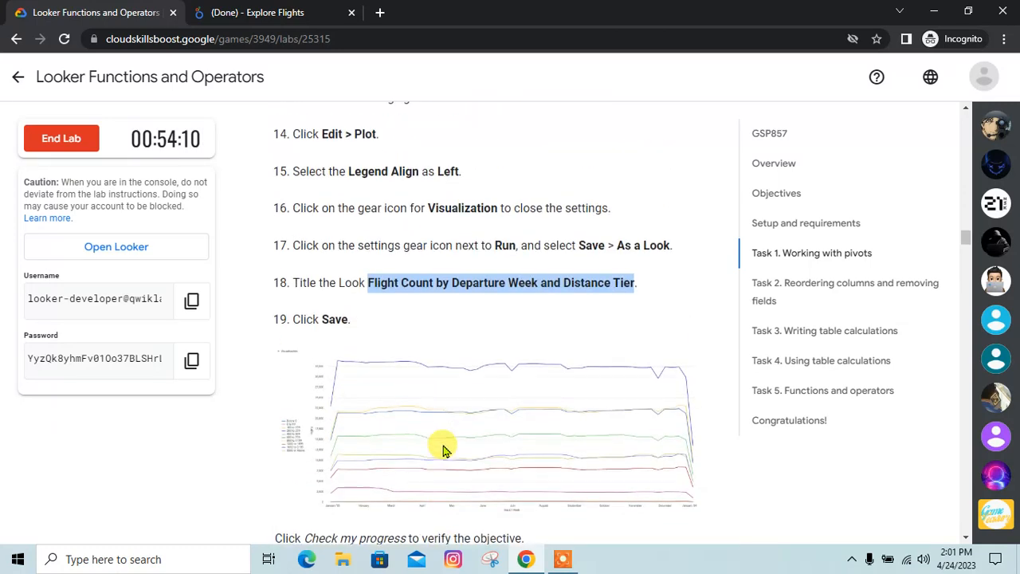
click(249, 11)
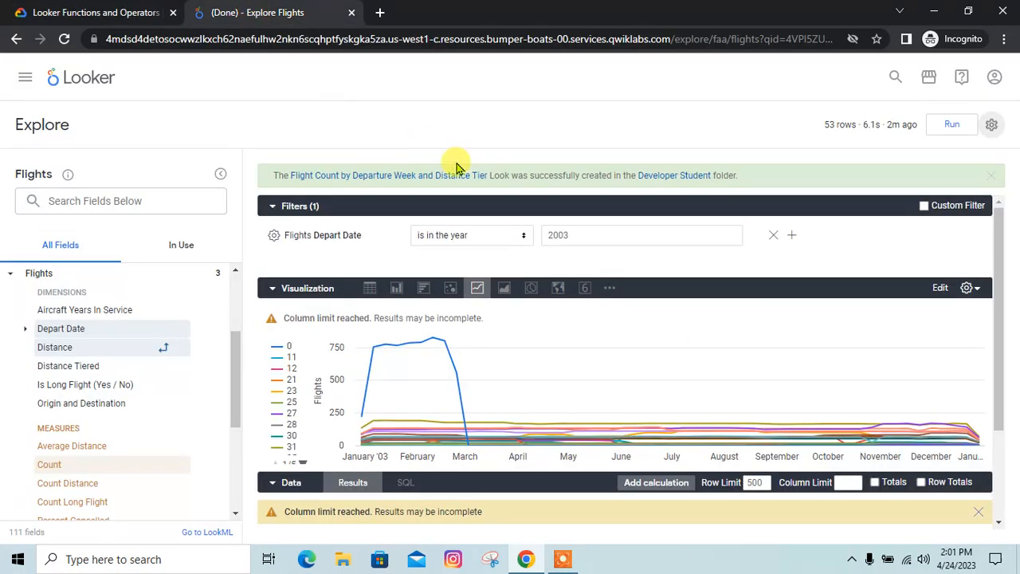
click(88, 12)
scroll(416, 430, down, 4)
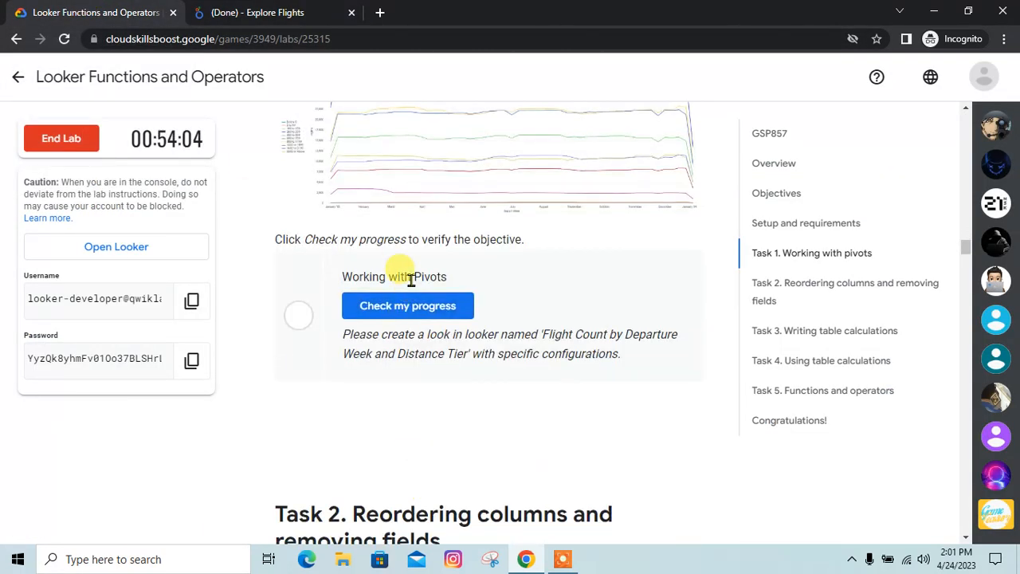
click(422, 314)
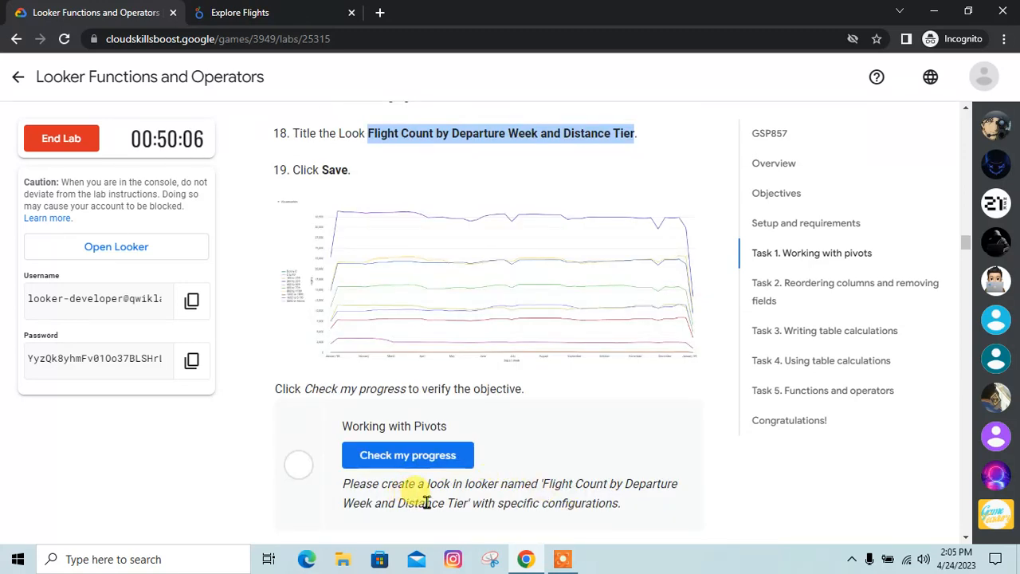
Step: Review the Task 1 instructions on the lab page and recheck the Working with Pivots progress
scroll(409, 212, up, 1)
scroll(467, 323, up, 2)
scroll(385, 321, up, 3)
scroll(374, 316, down, 3)
scroll(395, 327, down, 5)
click(408, 305)
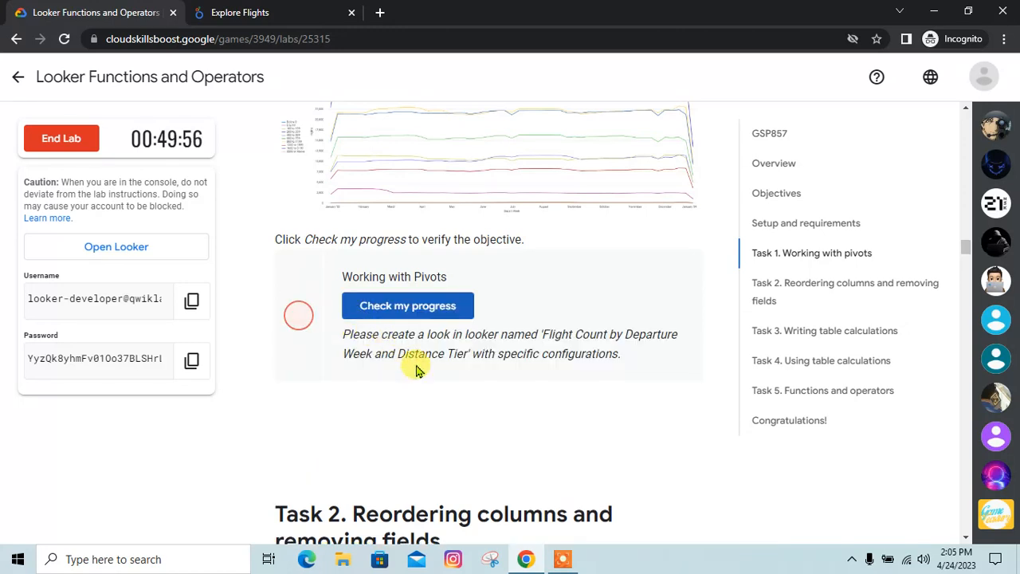
Step: Reread the progress feedback against the instructions and highlight the required Look name in it
scroll(416, 369, up, 3)
scroll(416, 369, down, 3)
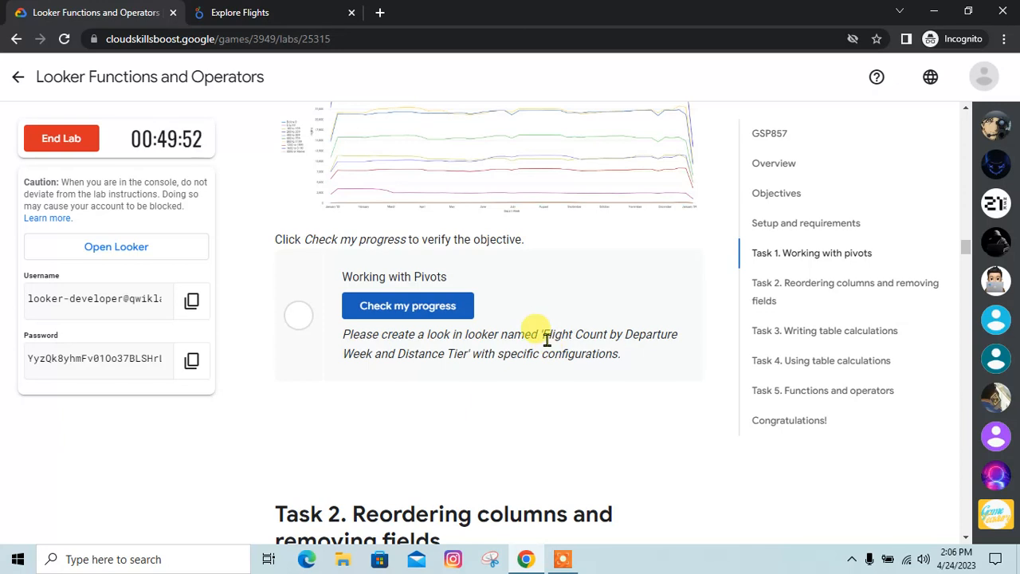
drag(545, 334, 462, 354)
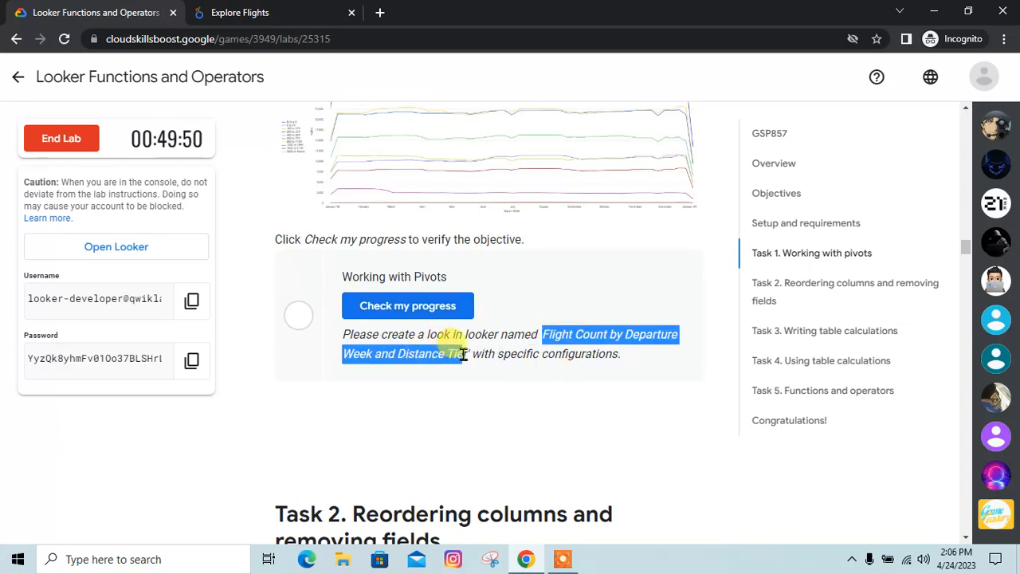
Step: Copy the Look title "Flight Count by Departure Week and Distance Tier" from the lab instructions and dismiss the open Save Look dialog in Looker
scroll(539, 296, up, 3)
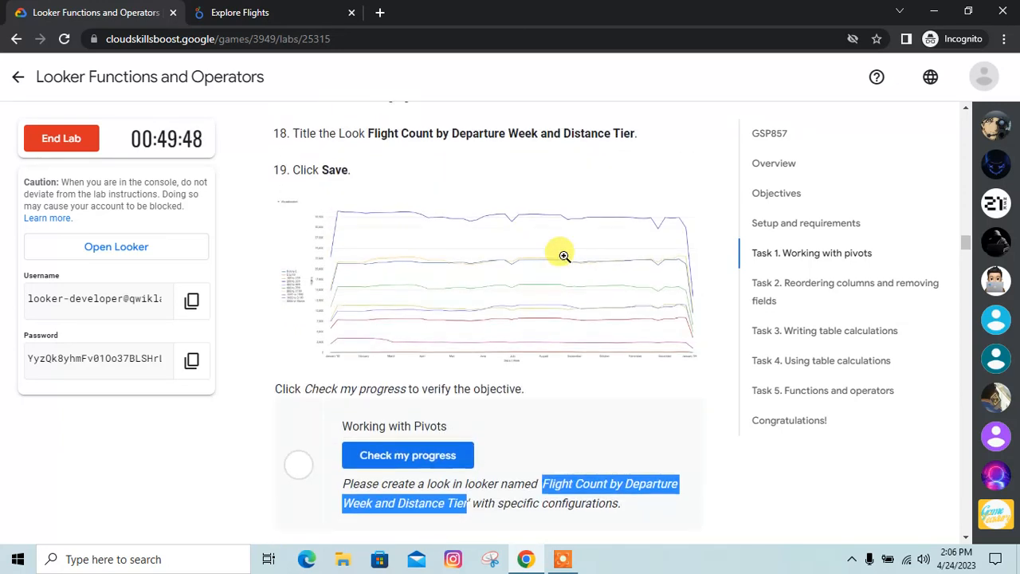
drag(369, 207, 636, 209)
key(ctrl+c)
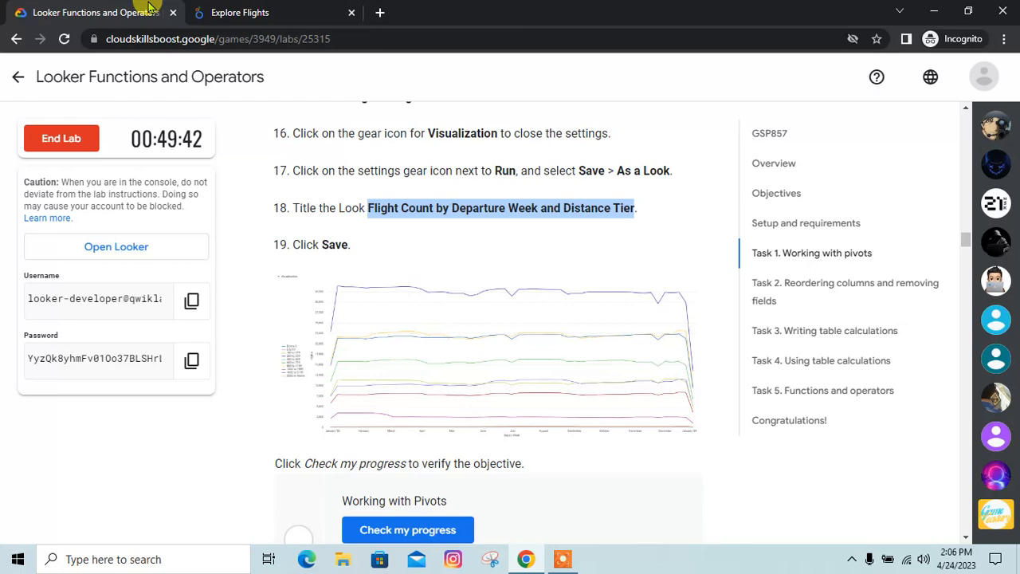
click(292, 10)
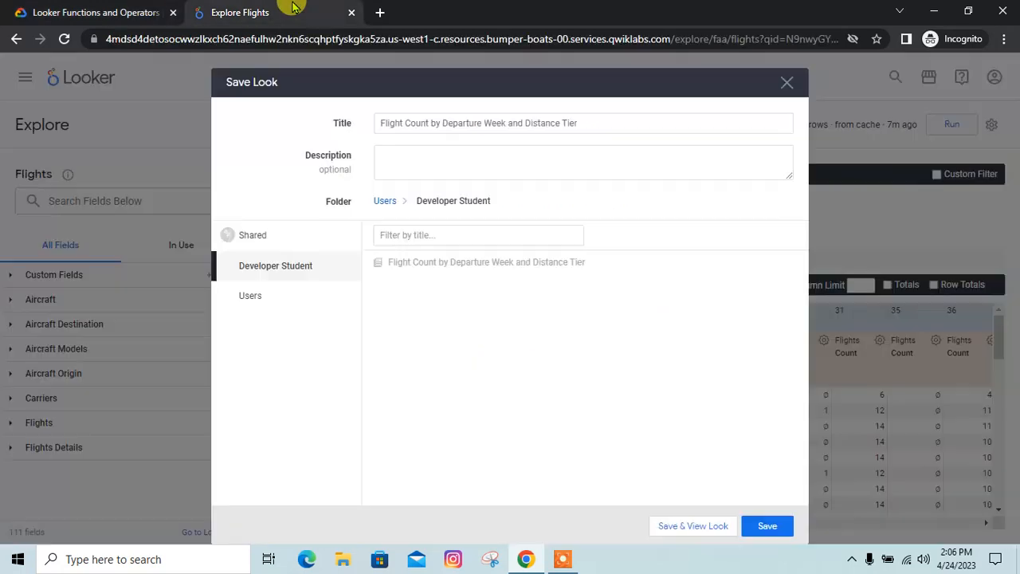
click(785, 83)
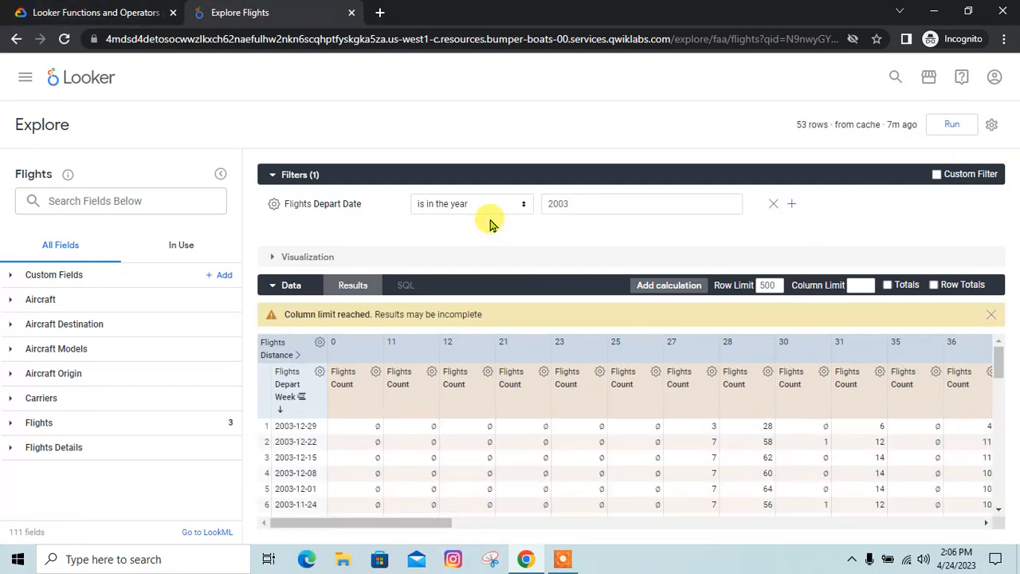
Step: Review the lab's filter, pivot and visualization instructions for Task 1 before returning to the Flights Explore
click(44, 8)
scroll(494, 423, up, 7)
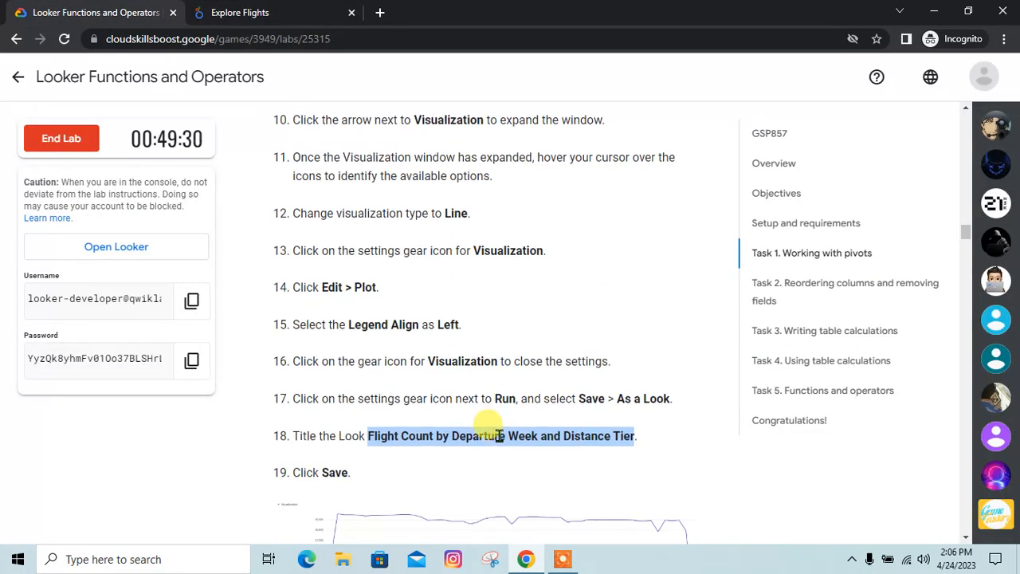
scroll(498, 435, up, 2)
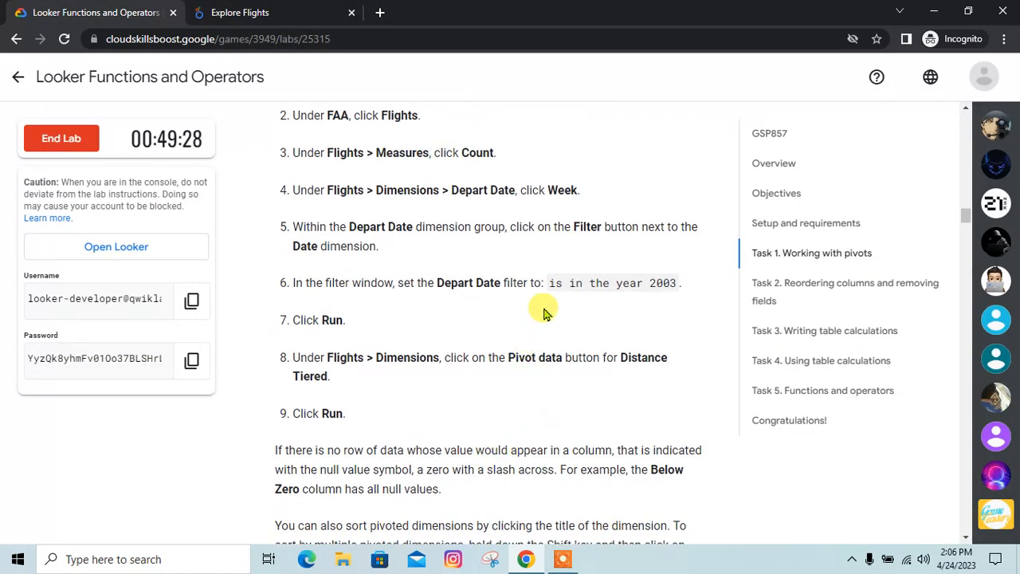
click(217, 15)
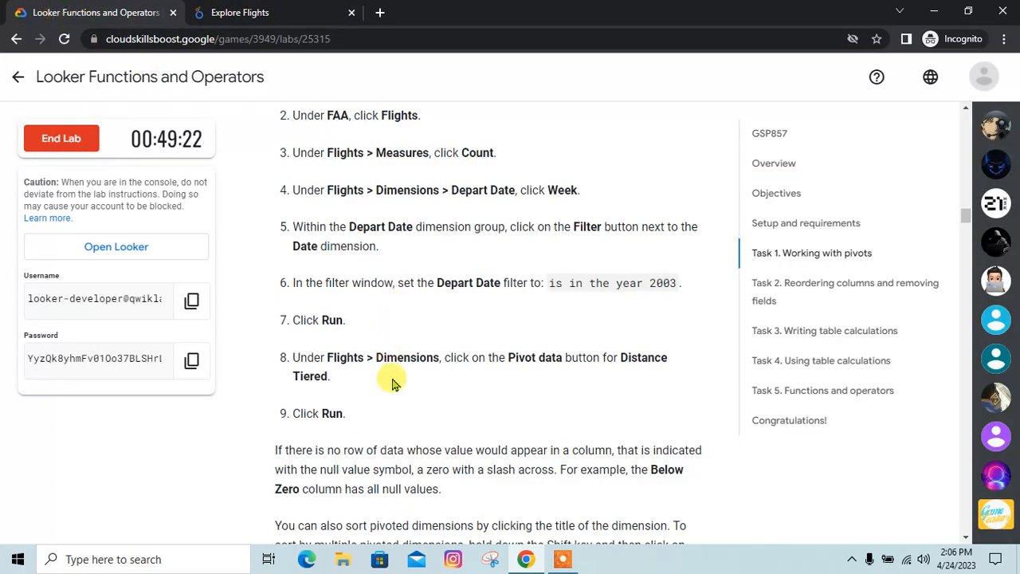
scroll(392, 382, down, 3)
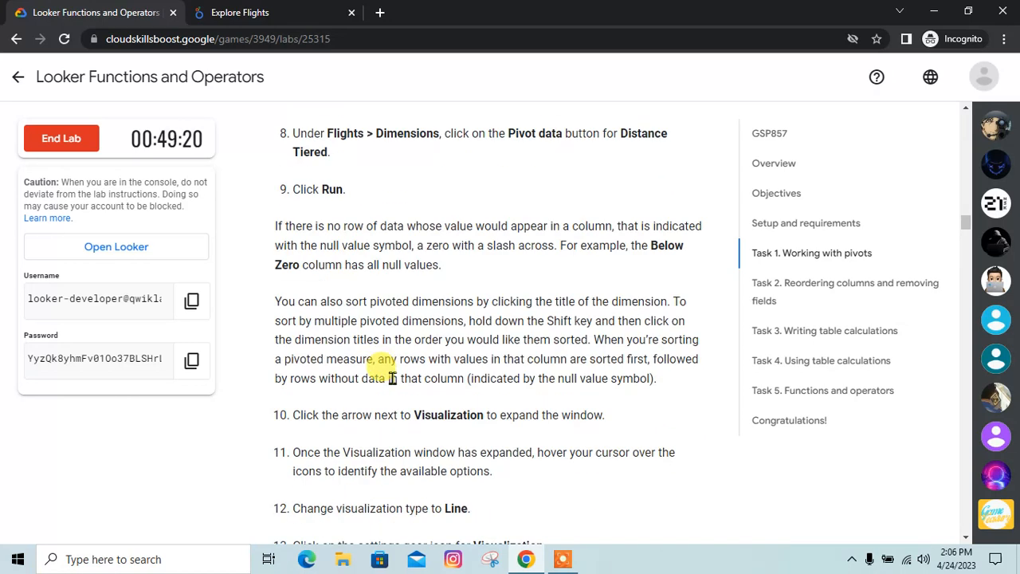
scroll(392, 378, down, 5)
click(239, 12)
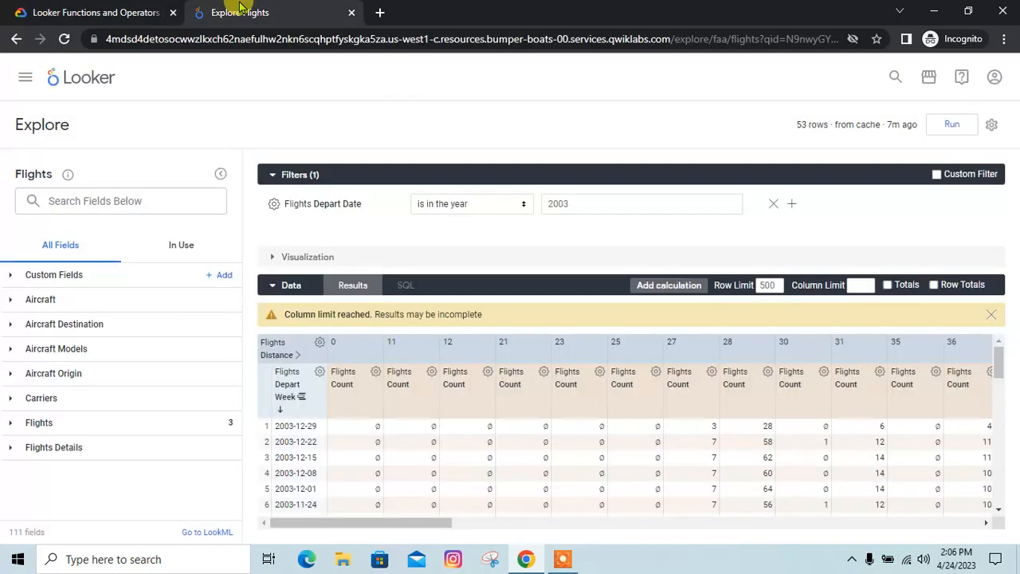
Step: Save the Explore as a Look titled "Flight Count by Departure Week and Distance Tier" in the Shared folder
click(996, 127)
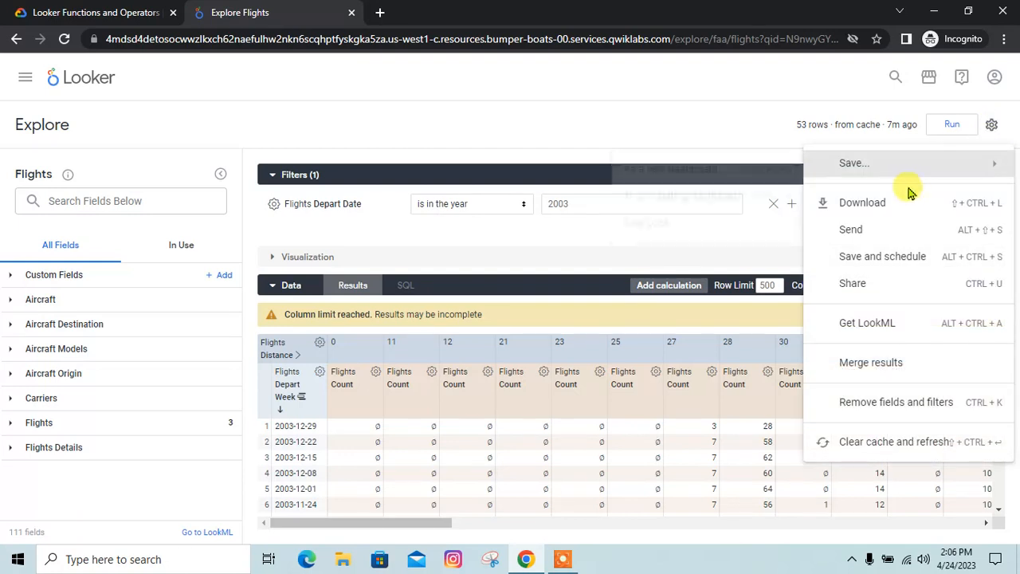
mouse_move(871, 173)
click(717, 221)
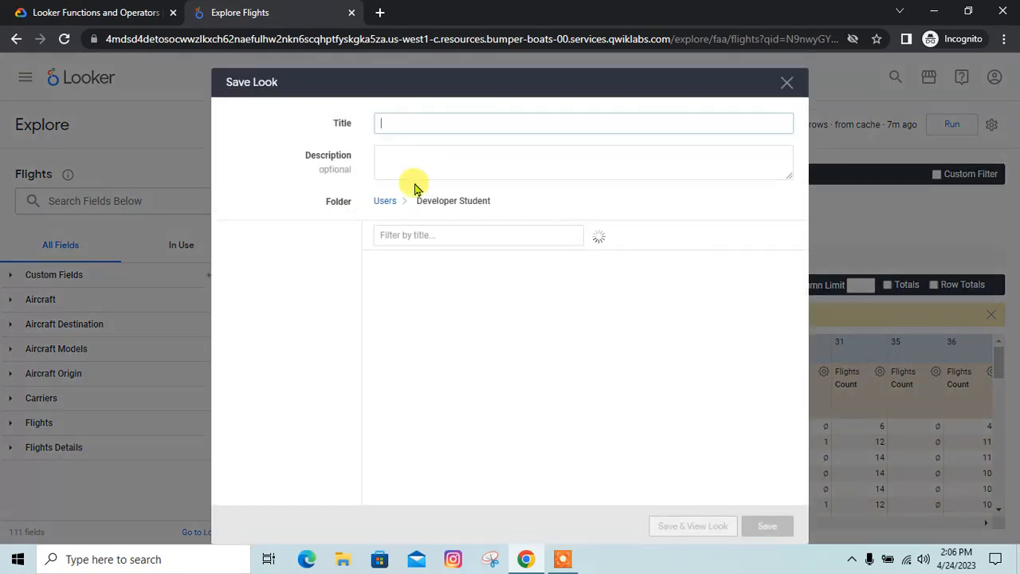
key(ctrl+v)
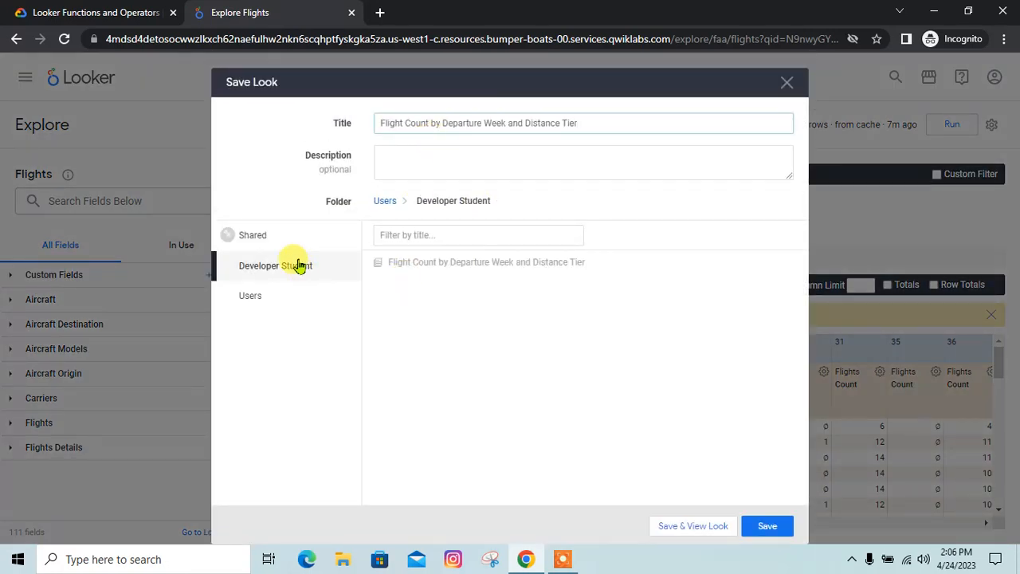
click(282, 236)
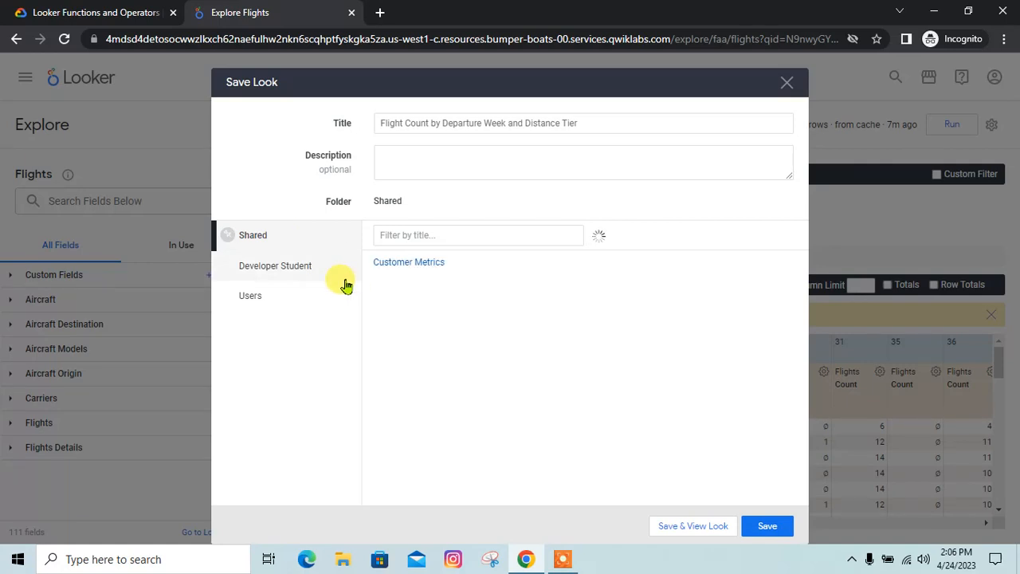
click(292, 269)
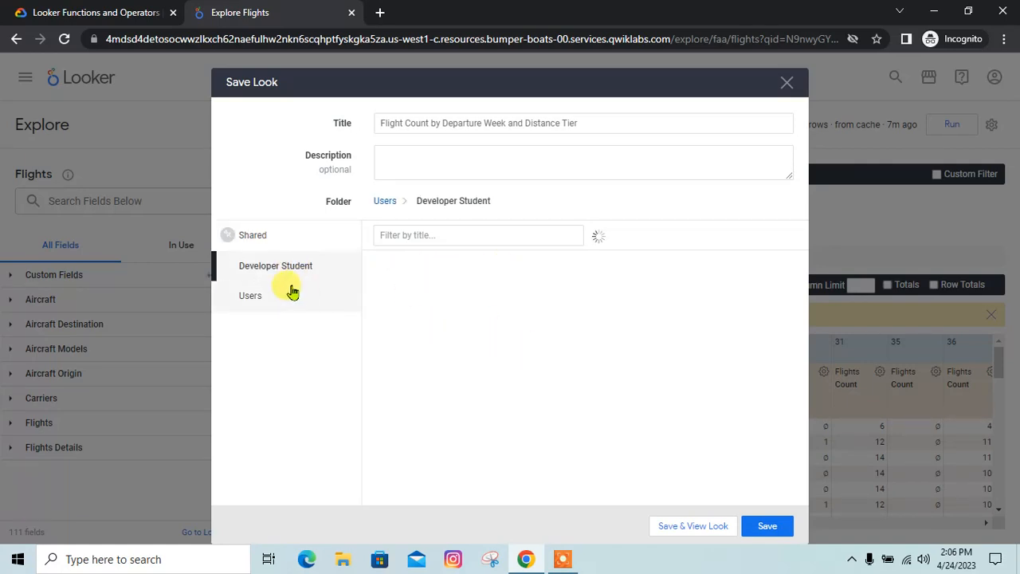
click(291, 248)
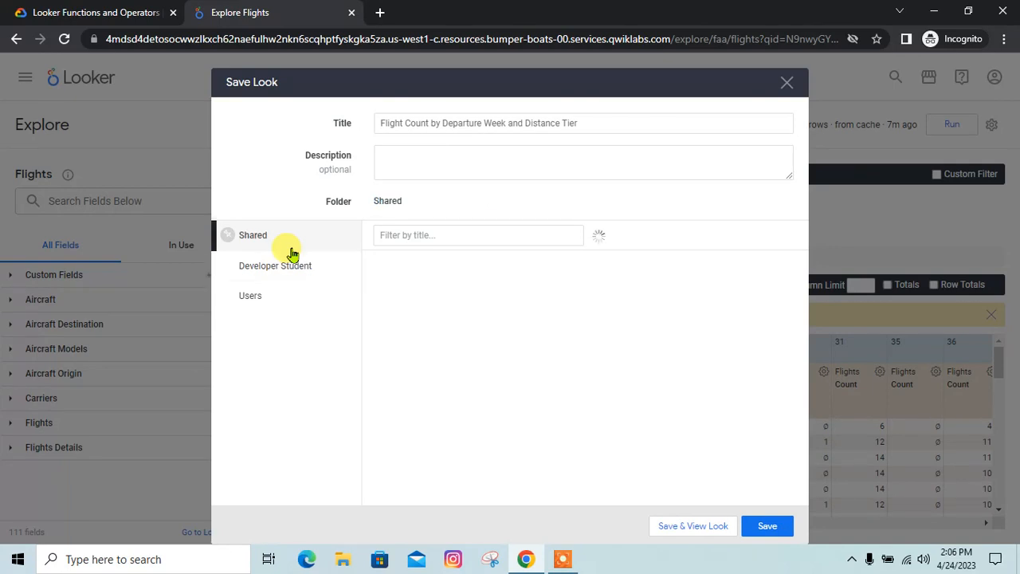
click(763, 528)
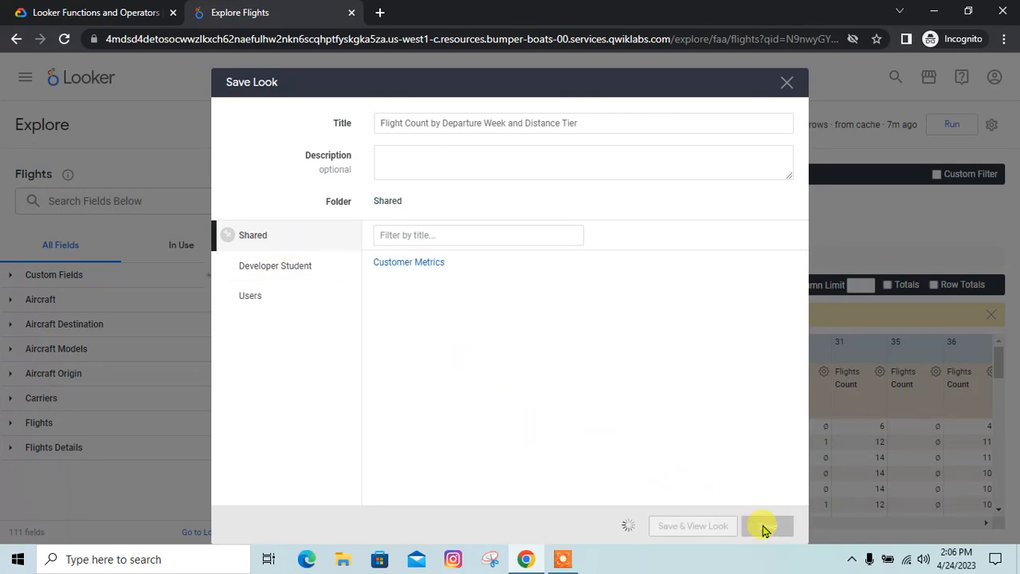
Step: Return to the lab page and check the progress of the Working with Pivots objective
click(104, 12)
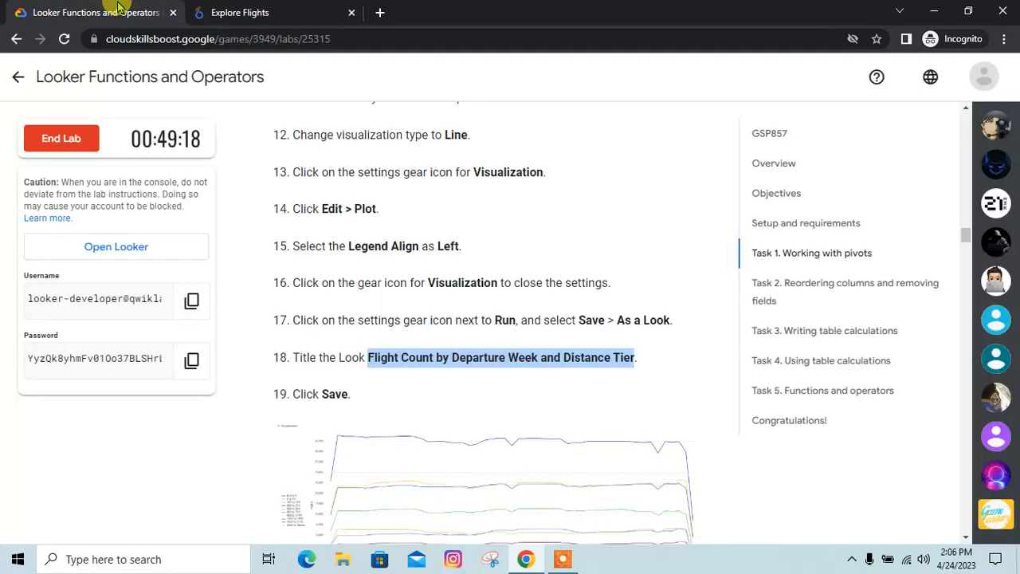
scroll(421, 373, down, 5)
click(397, 291)
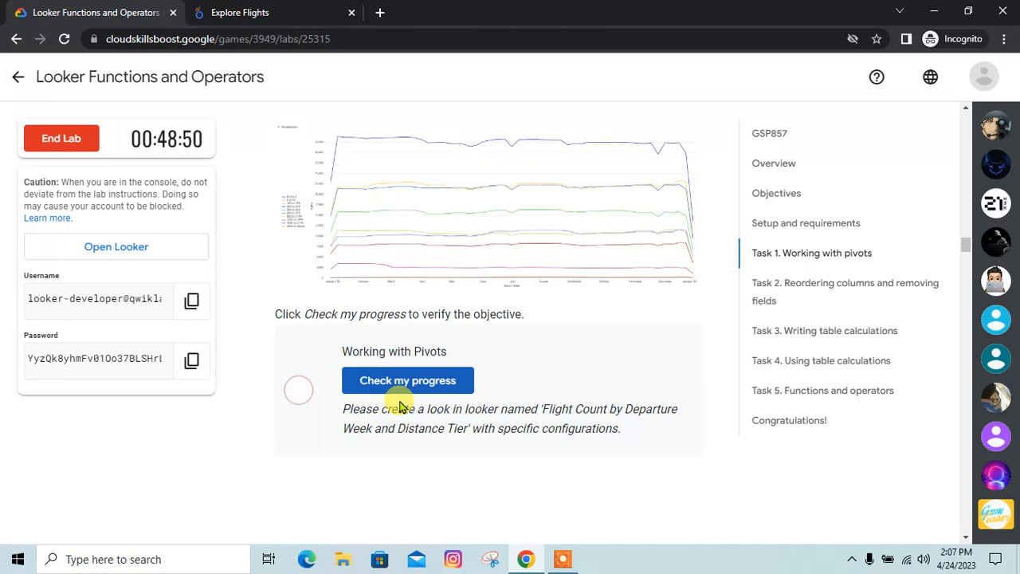
Step: Reread the Task 1 instructions on the lab page from the Look title back to the setup section and the opening steps
scroll(400, 407, up, 3)
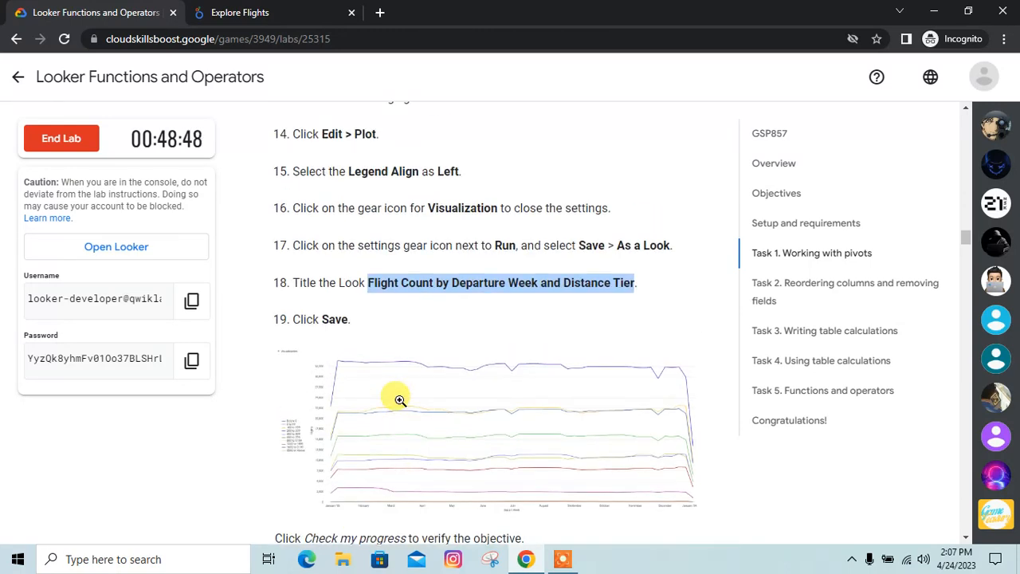
scroll(400, 399, up, 2)
scroll(400, 400, up, 6)
scroll(398, 401, up, 2)
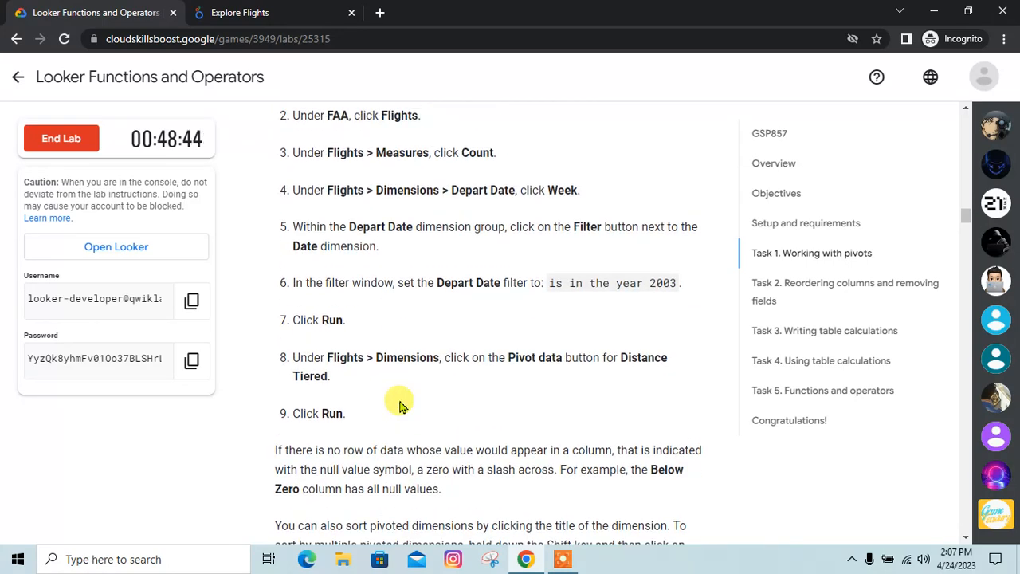
scroll(400, 405, up, 5)
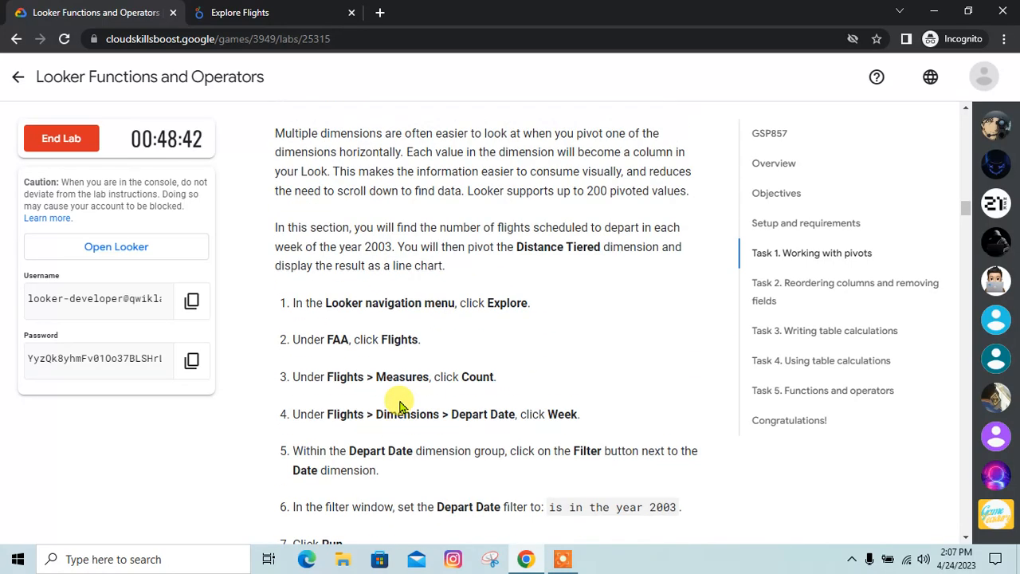
scroll(399, 399, down, 1)
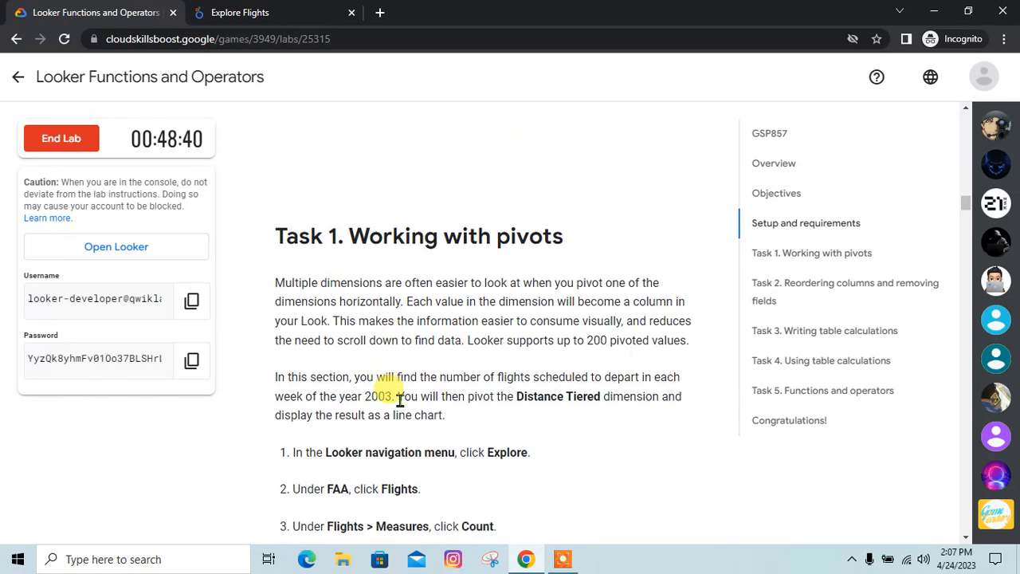
scroll(394, 395, up, 4)
scroll(400, 405, down, 2)
scroll(400, 406, up, 3)
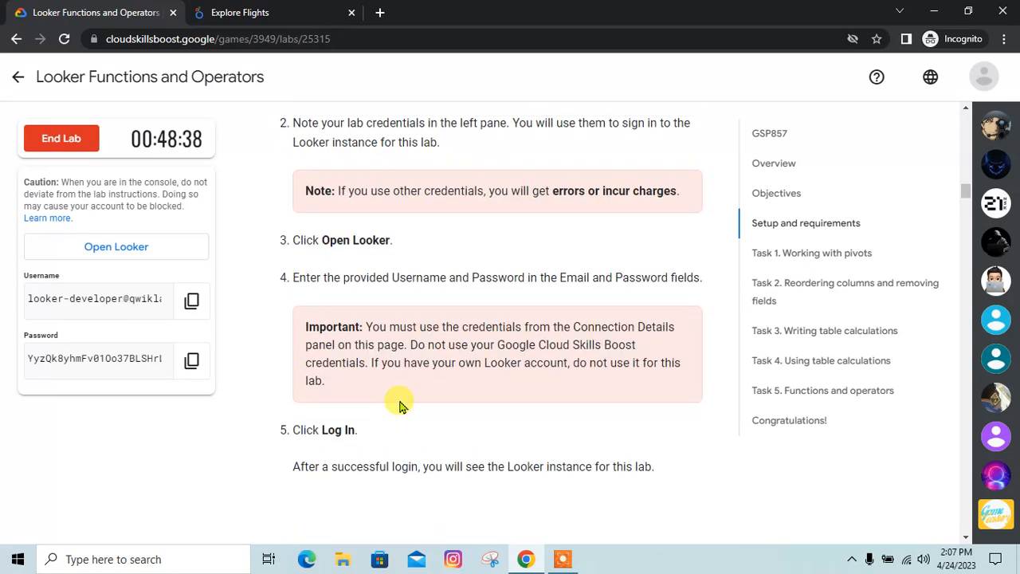
scroll(400, 407, down, 6)
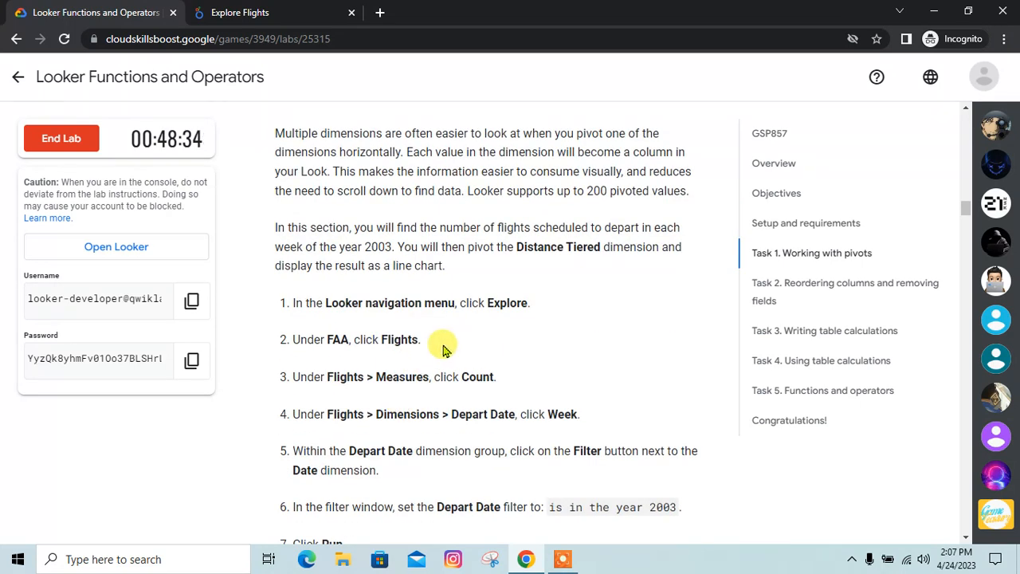
Step: Compare the first Task 1 instructions with the Flights Explore's filter and pivoted results
click(295, 12)
click(50, 12)
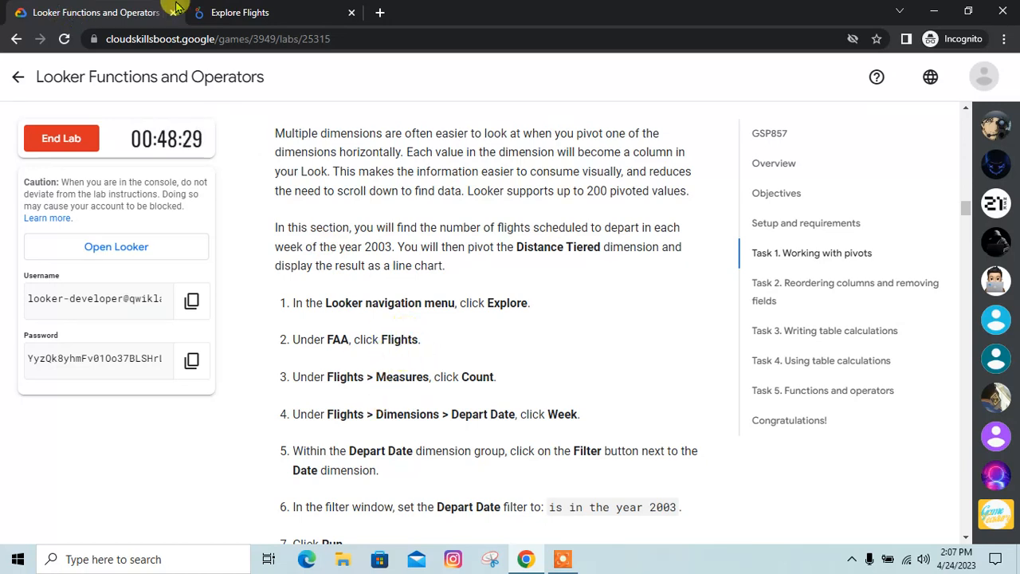
click(207, 12)
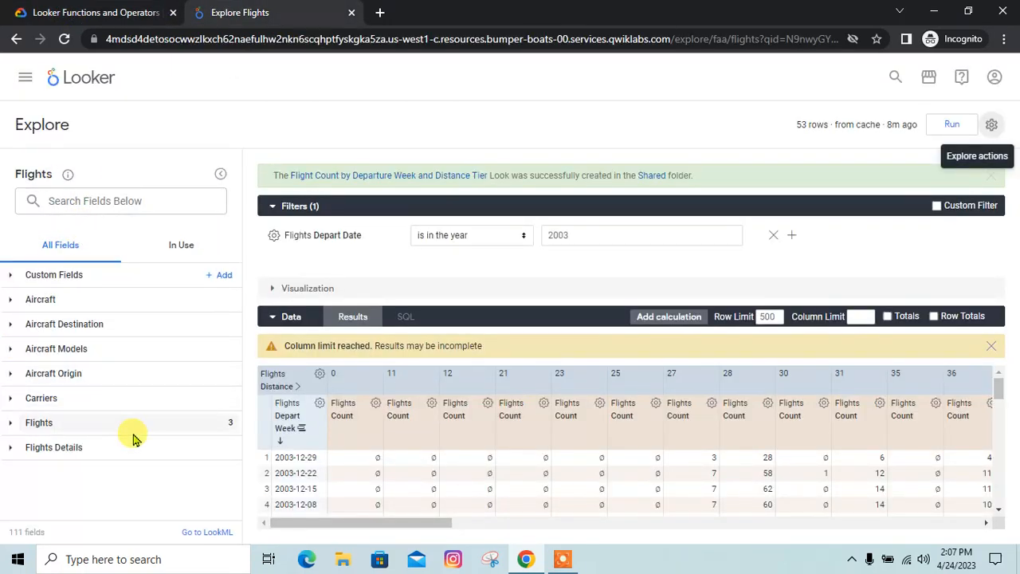
click(90, 12)
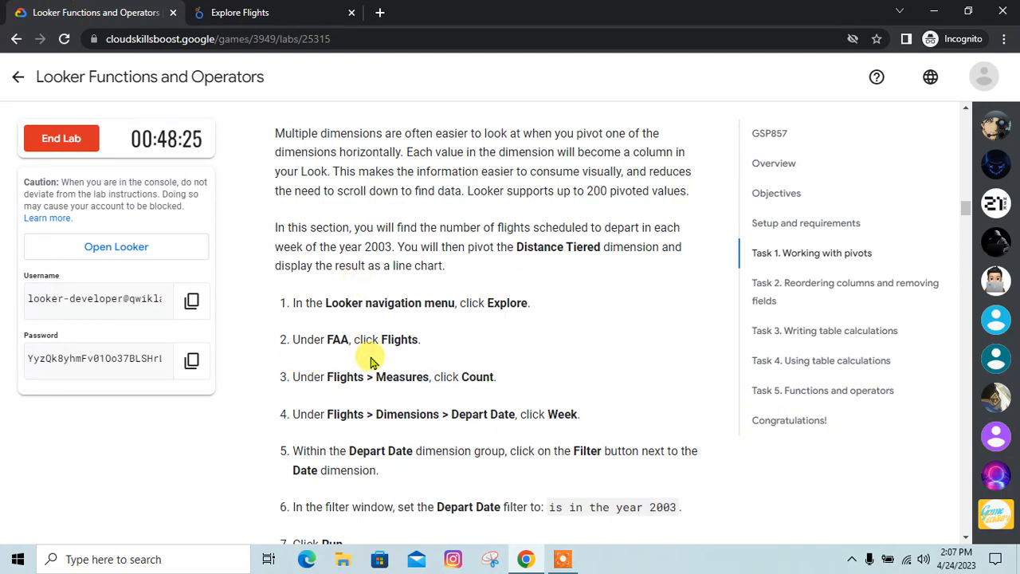
click(270, 12)
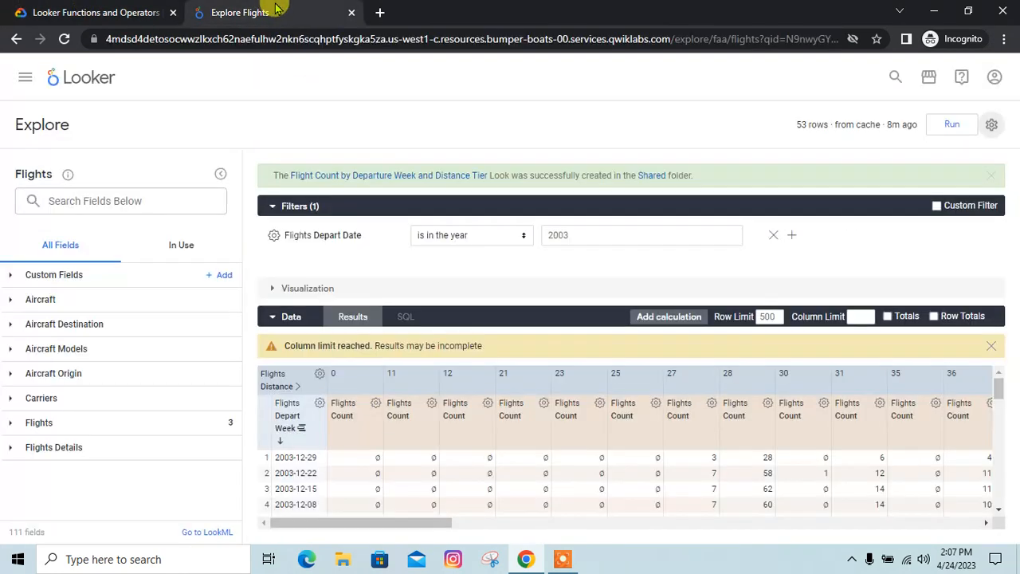
click(109, 8)
Step: Expand the Flights field group in the Explore and compare its selected dimensions and measures with the Task 1 instructions
click(208, 12)
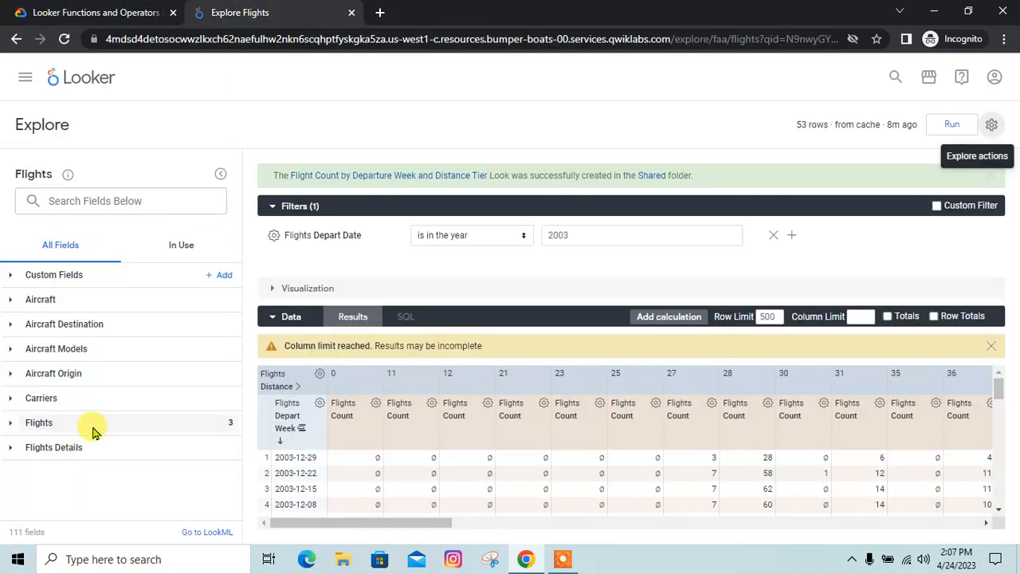
click(91, 426)
scroll(93, 430, down, 4)
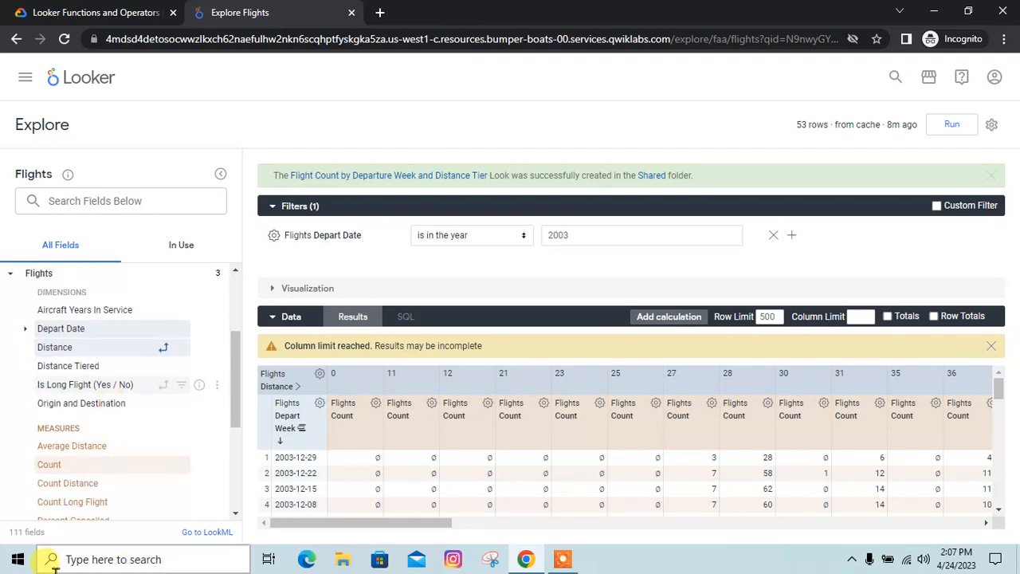
click(40, 11)
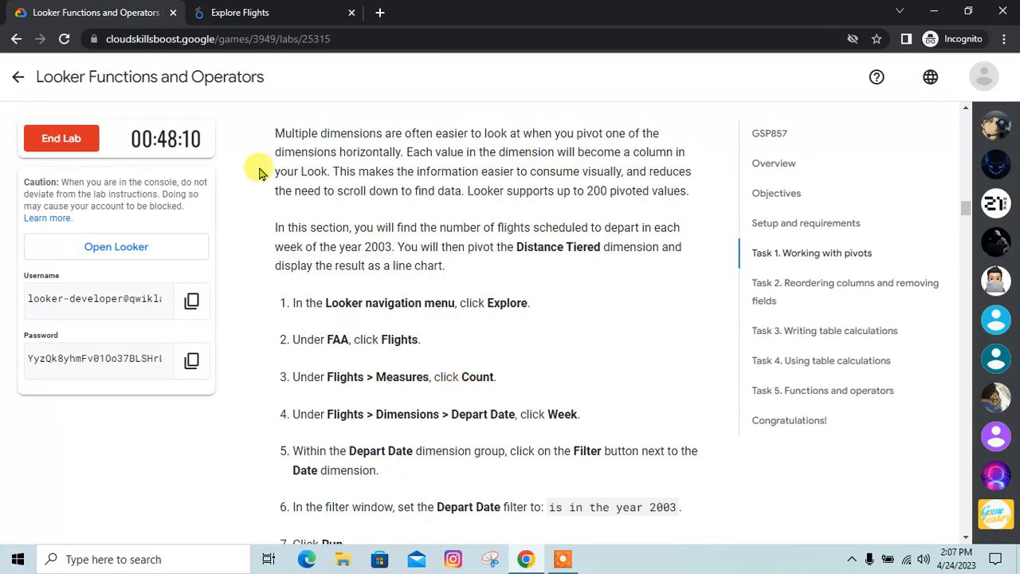
click(249, 11)
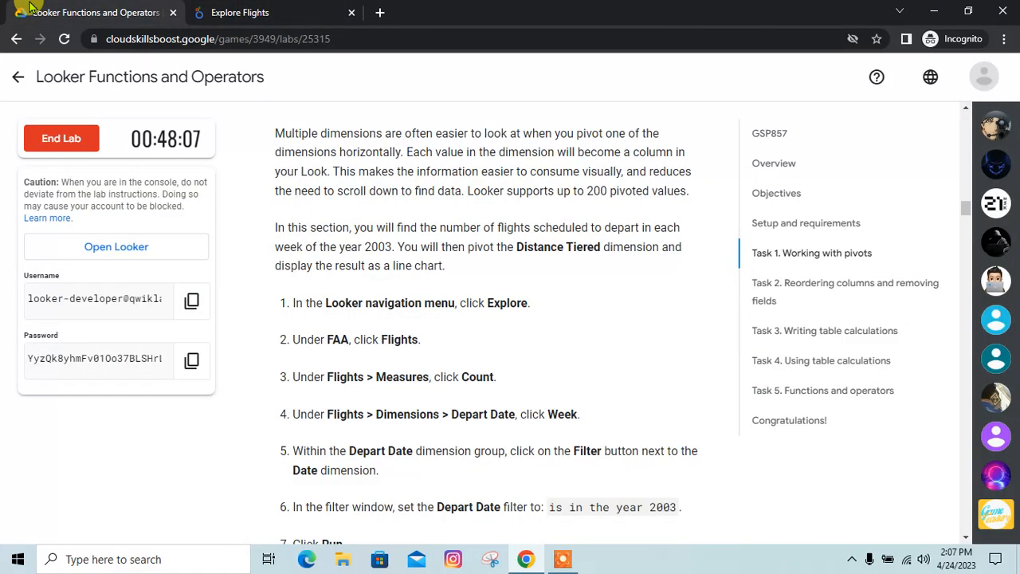
click(40, 11)
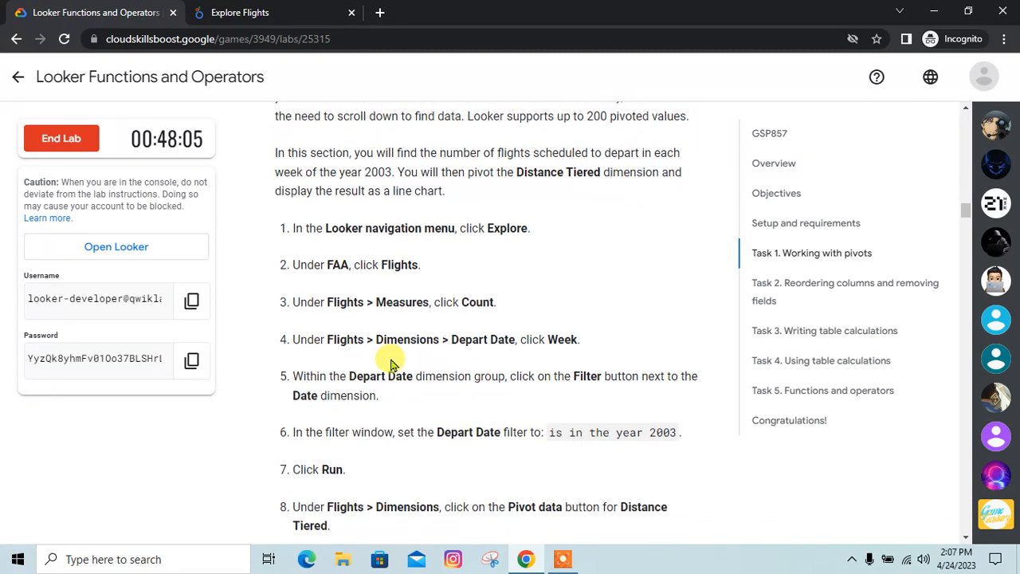
click(268, 10)
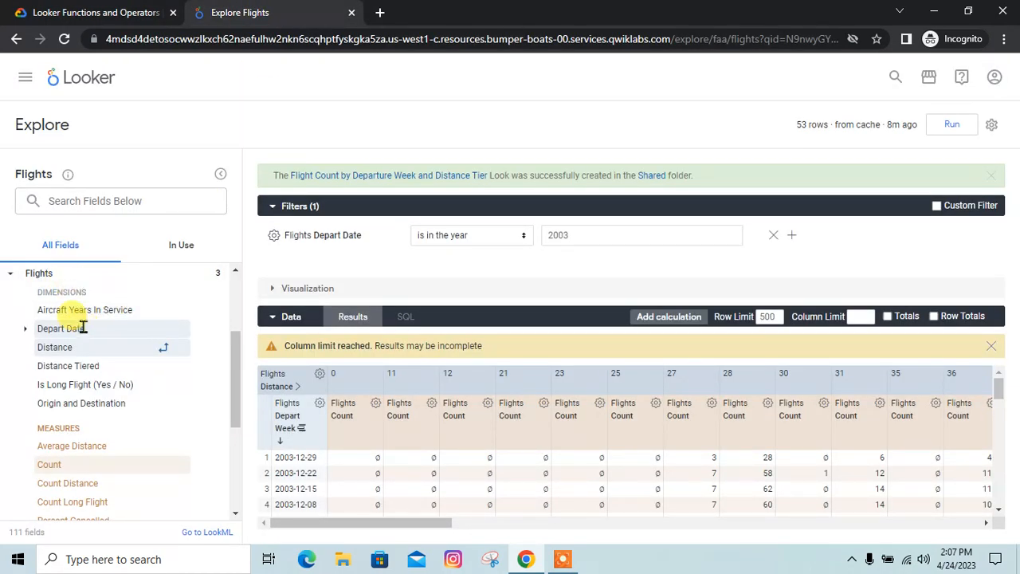
click(132, 12)
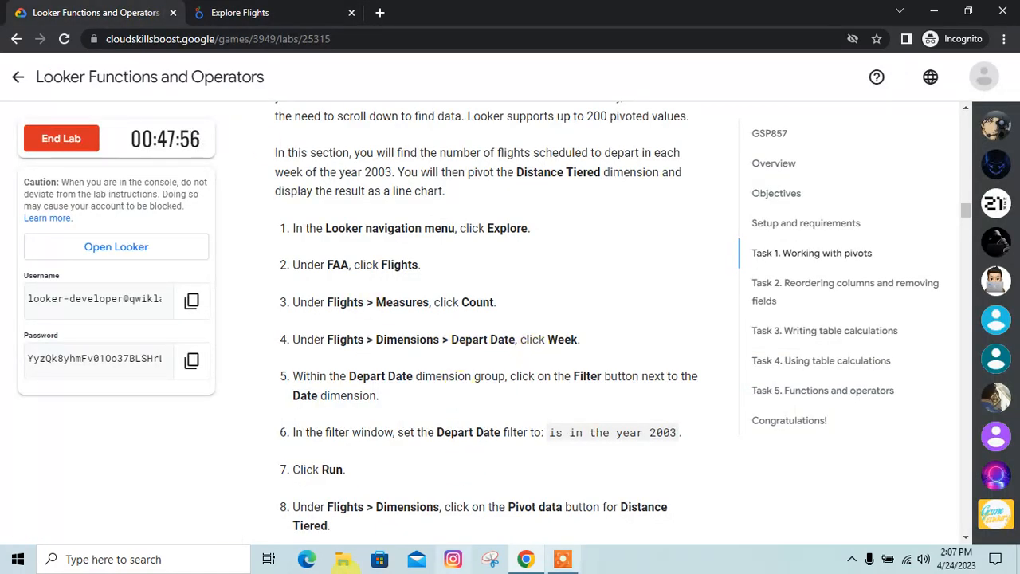
Step: Compare the expanded Depart Date fields and the year filter in the Explore with the Task 1 lab instructions
click(243, 13)
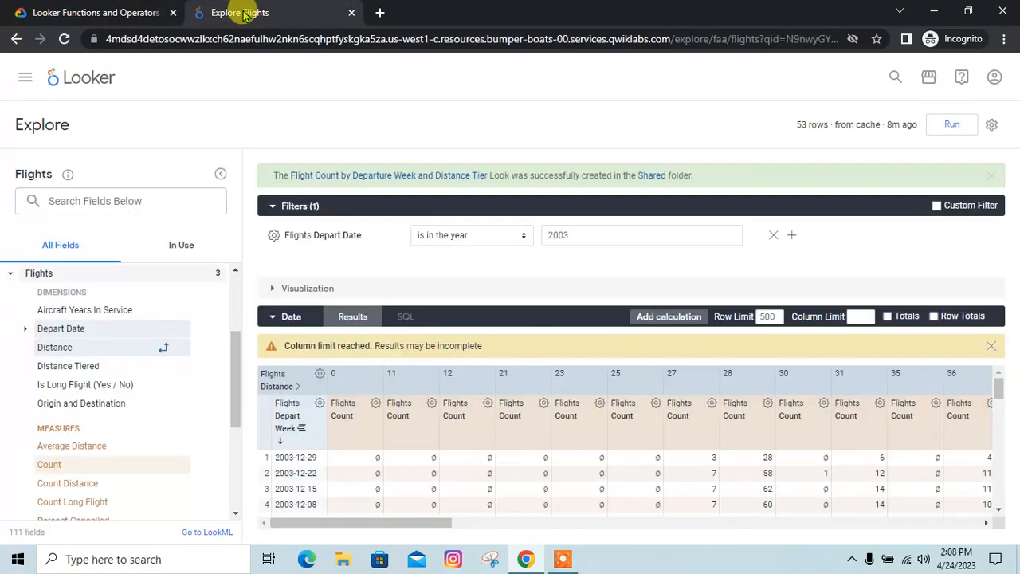
click(34, 333)
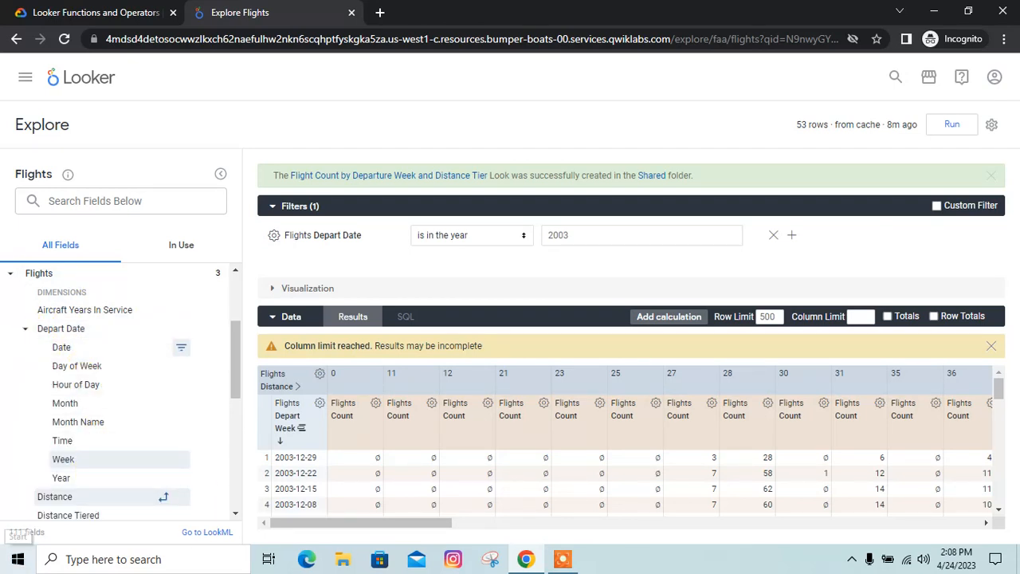
click(51, 9)
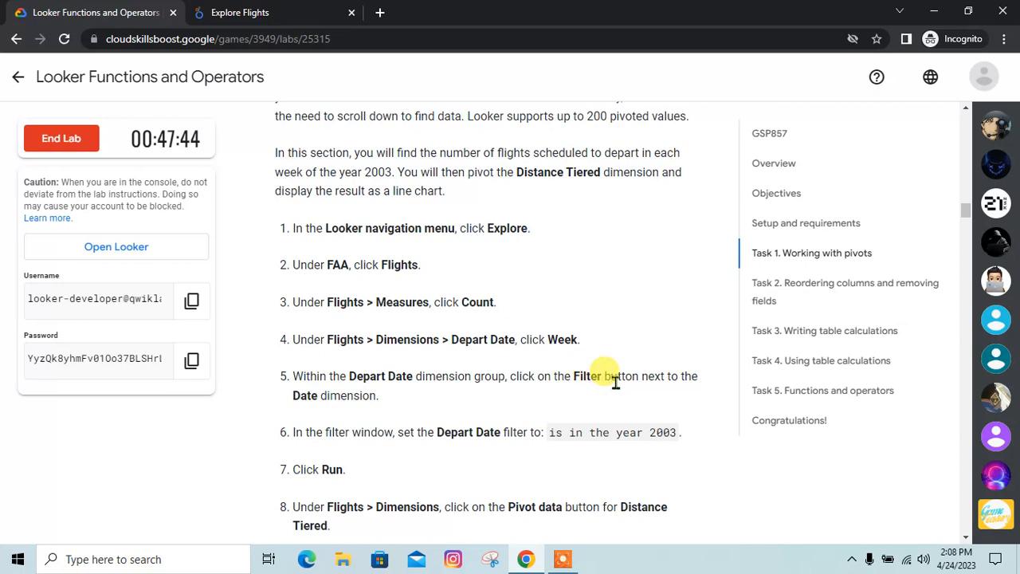
click(291, 13)
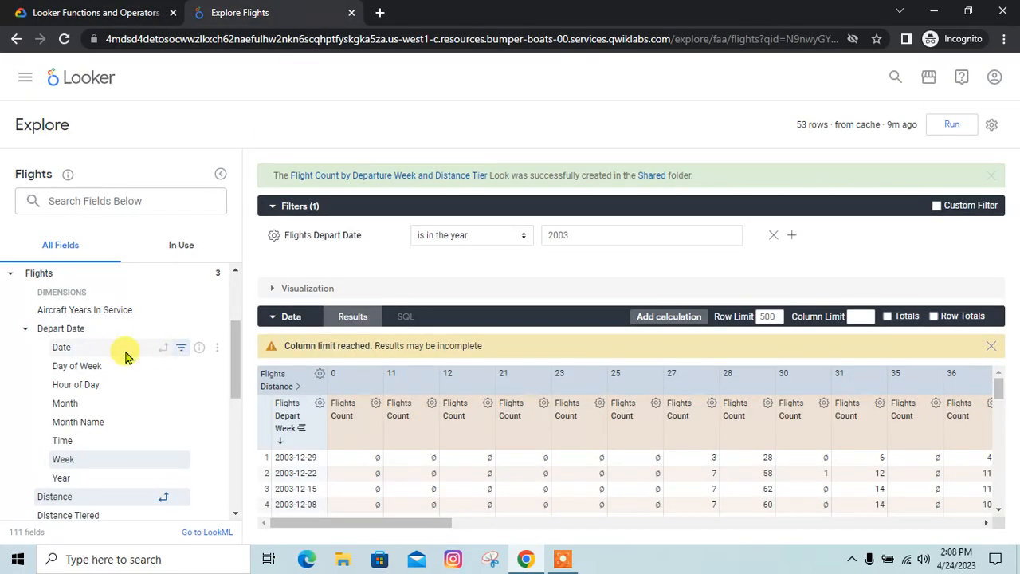
click(65, 10)
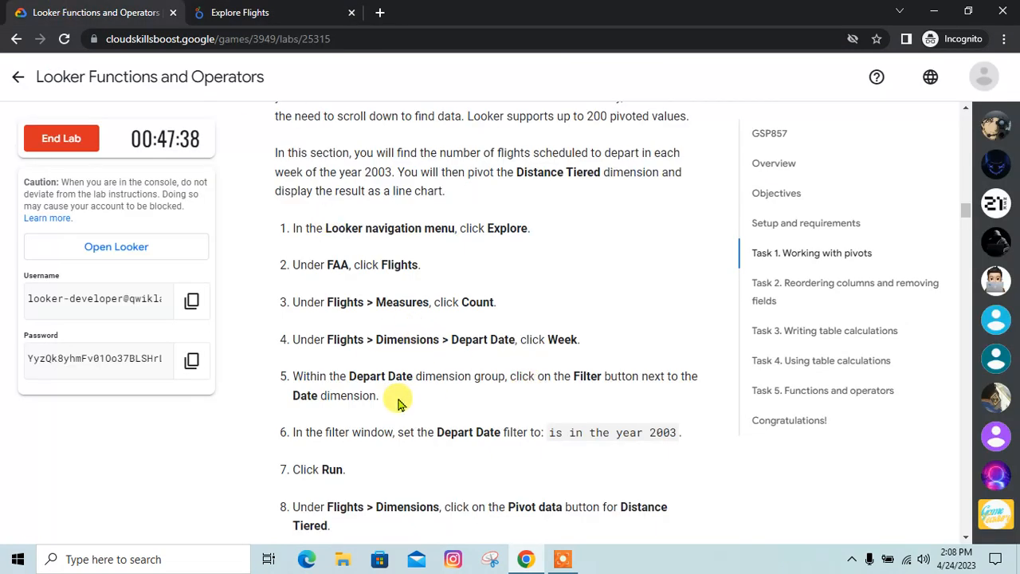
click(233, 12)
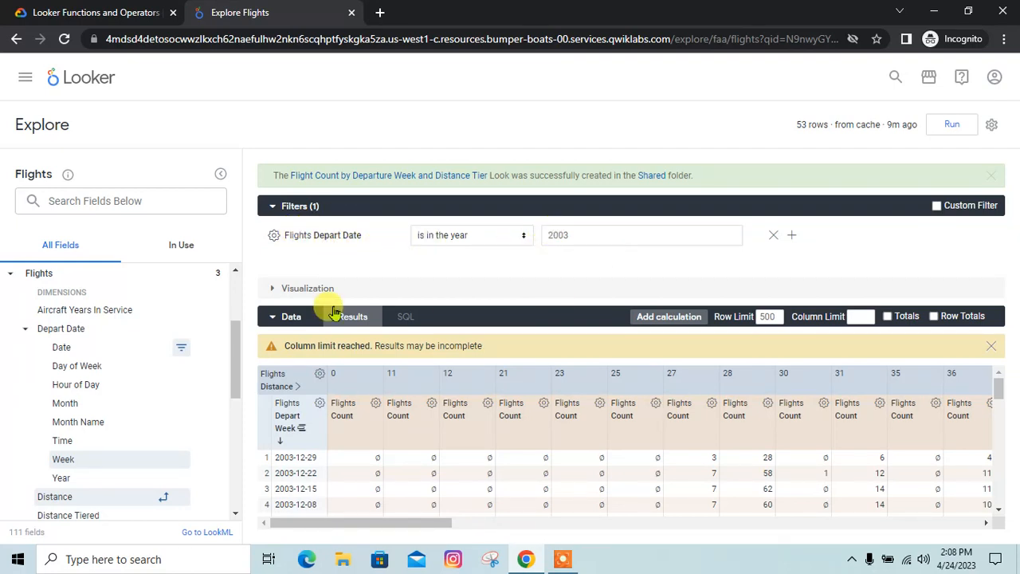
click(99, 9)
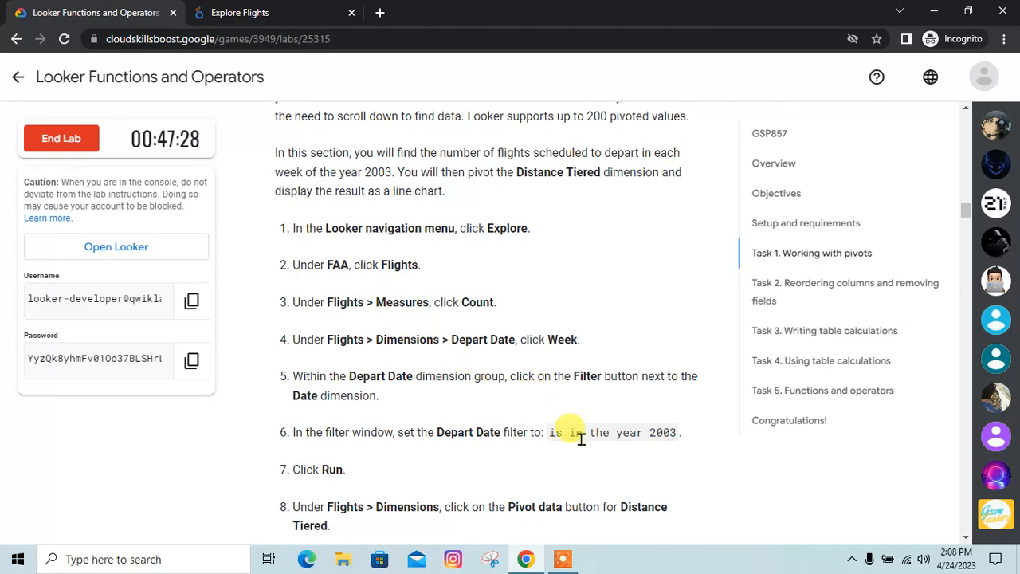
scroll(581, 455, down, 1)
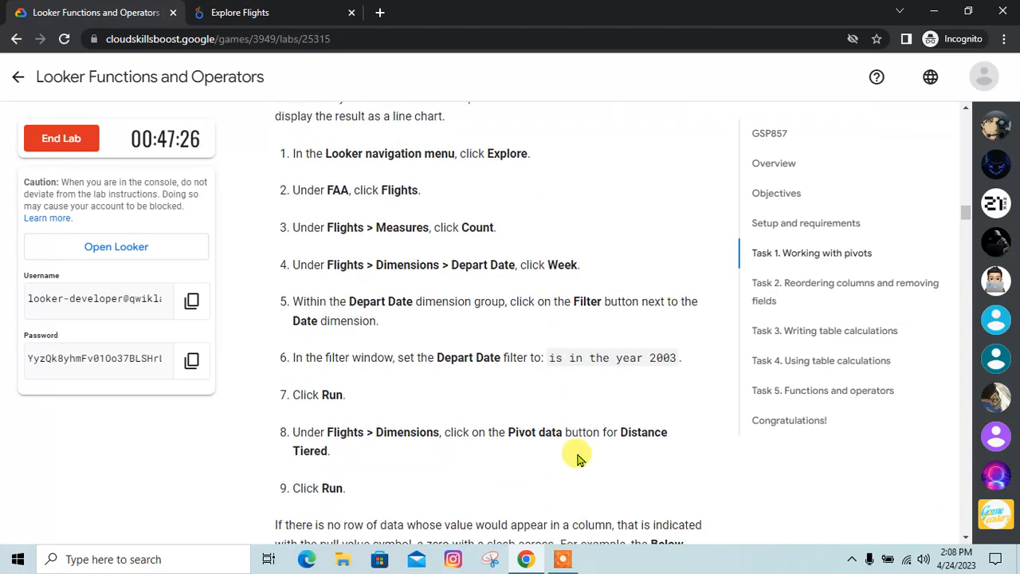
Step: Rerun the Explore query and recheck which dimension the lab instructions say to pivot
click(314, 11)
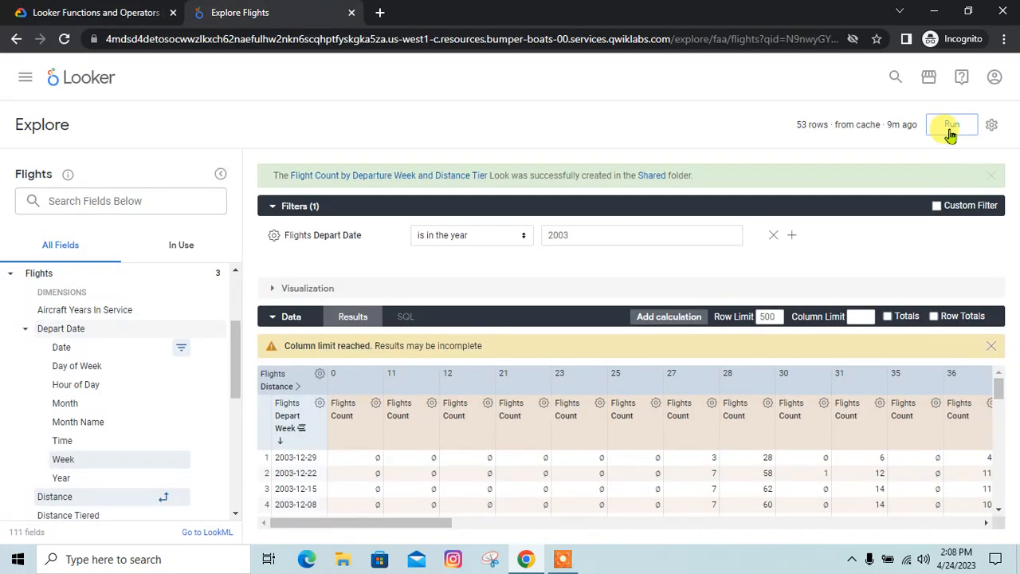
click(96, 12)
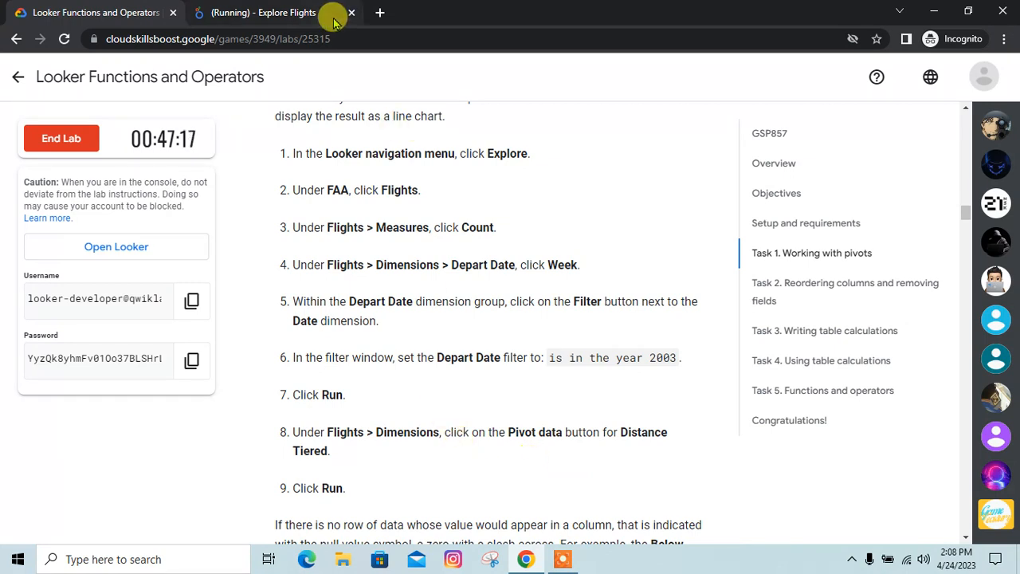
click(292, 10)
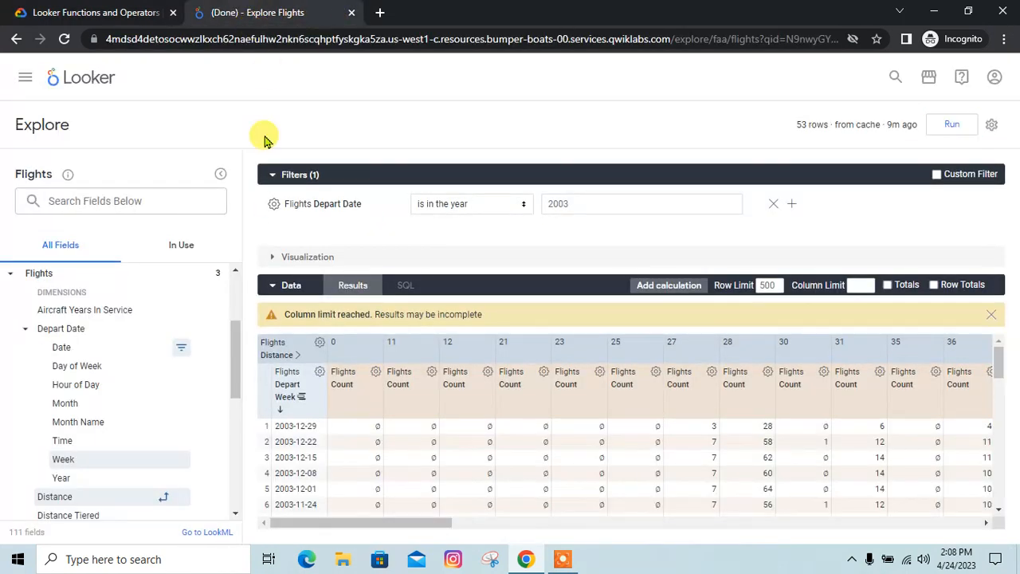
Step: Remove the pivot from the Distance dimension and pivot the data by Distance Tiered
scroll(130, 464, down, 1)
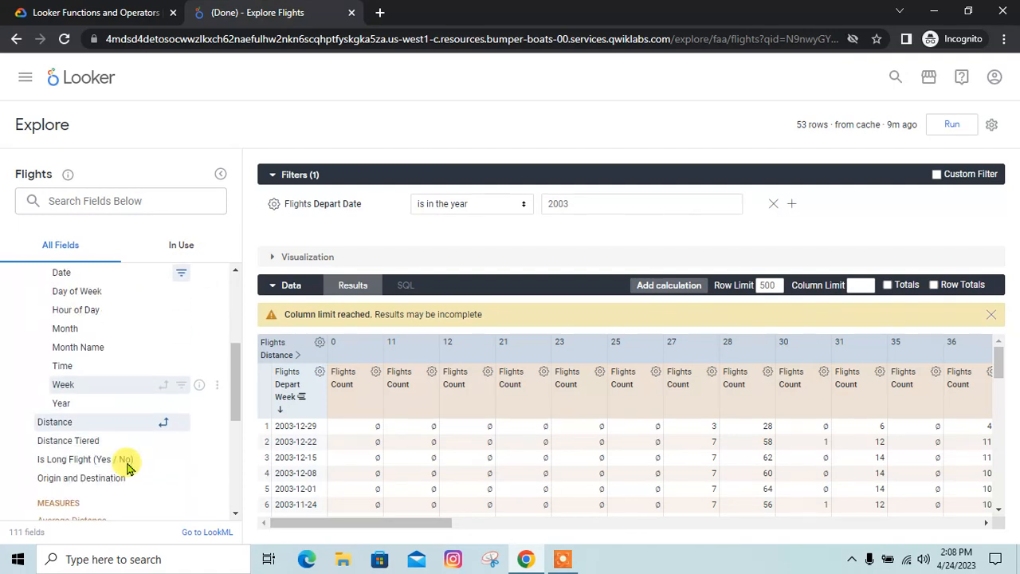
click(165, 423)
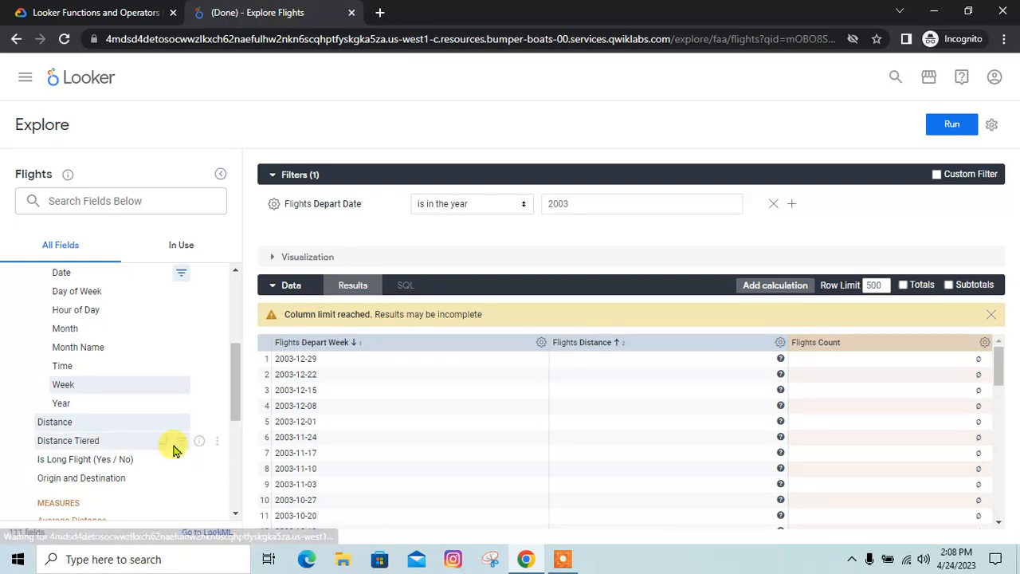
click(160, 447)
click(163, 443)
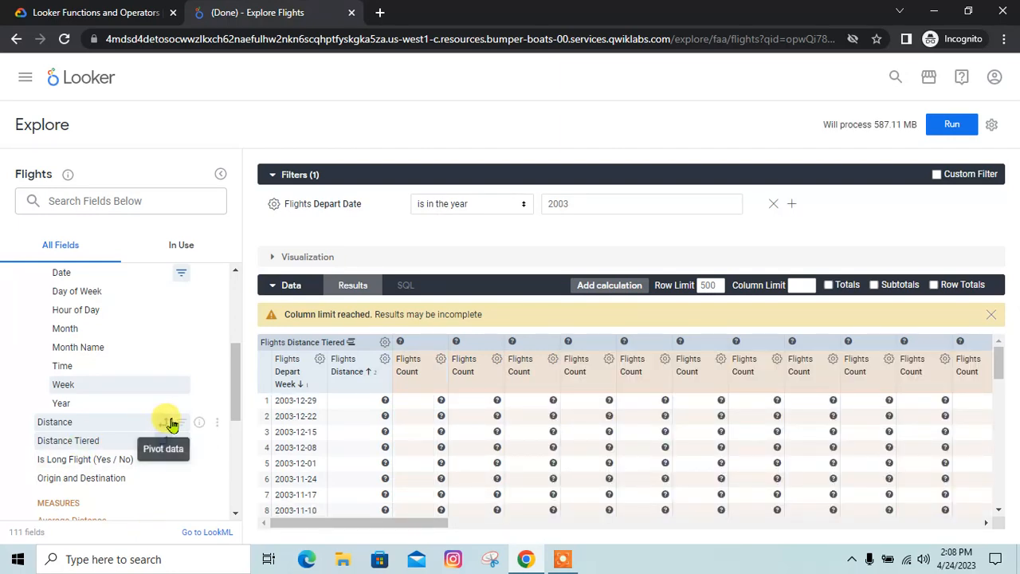
Step: Dismiss the column limit warning above the results table
click(217, 423)
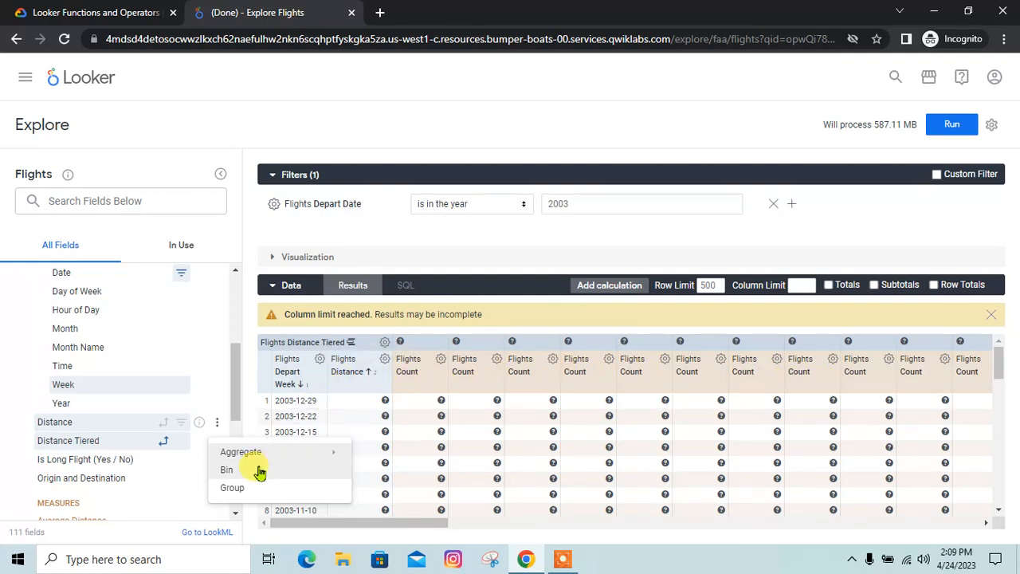
click(988, 318)
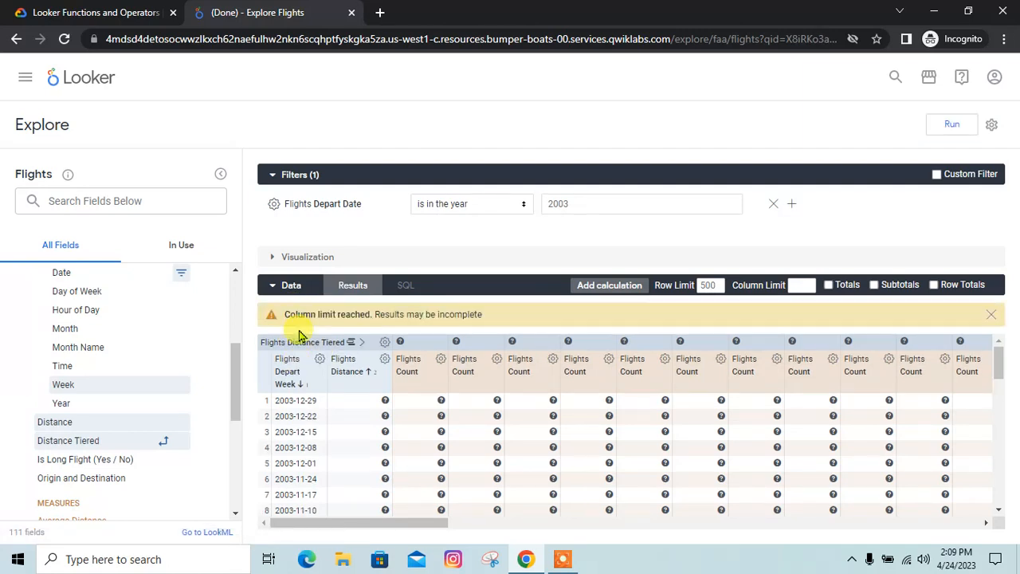
click(992, 313)
drag(400, 531, 316, 446)
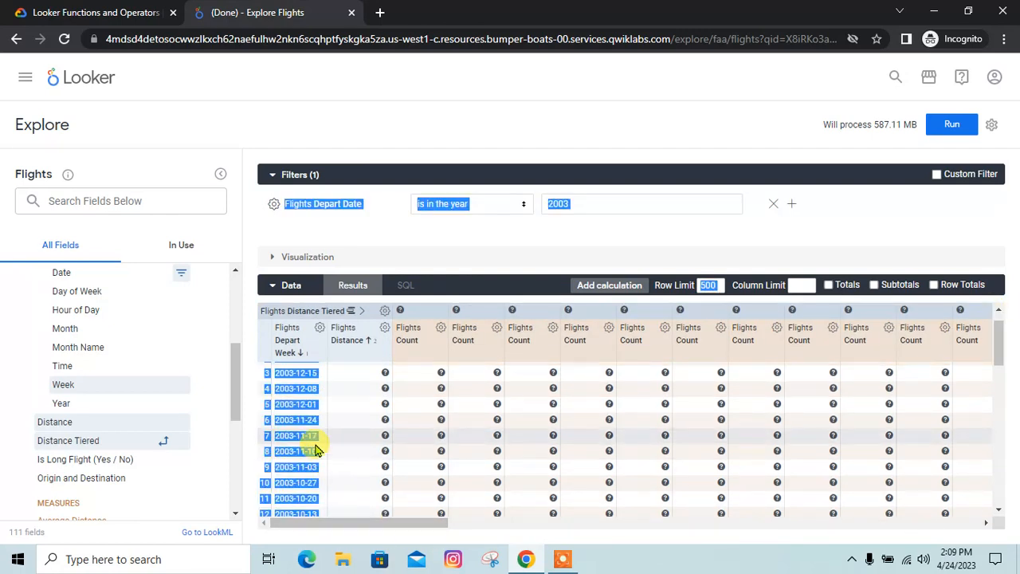
click(390, 313)
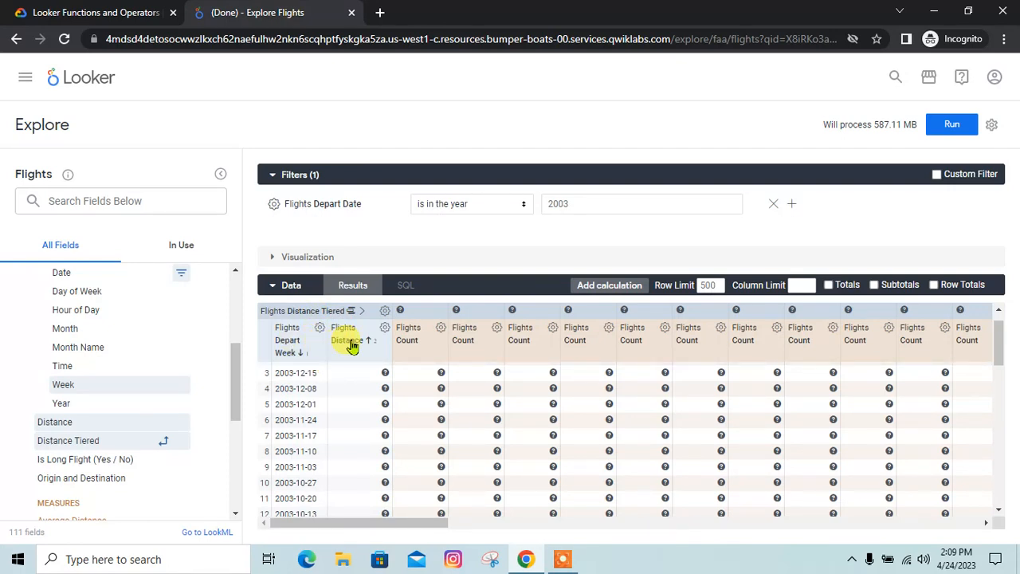
Step: Remove the Flights Distance column from the results table and run the query pivoted by Distance Tiered
click(385, 329)
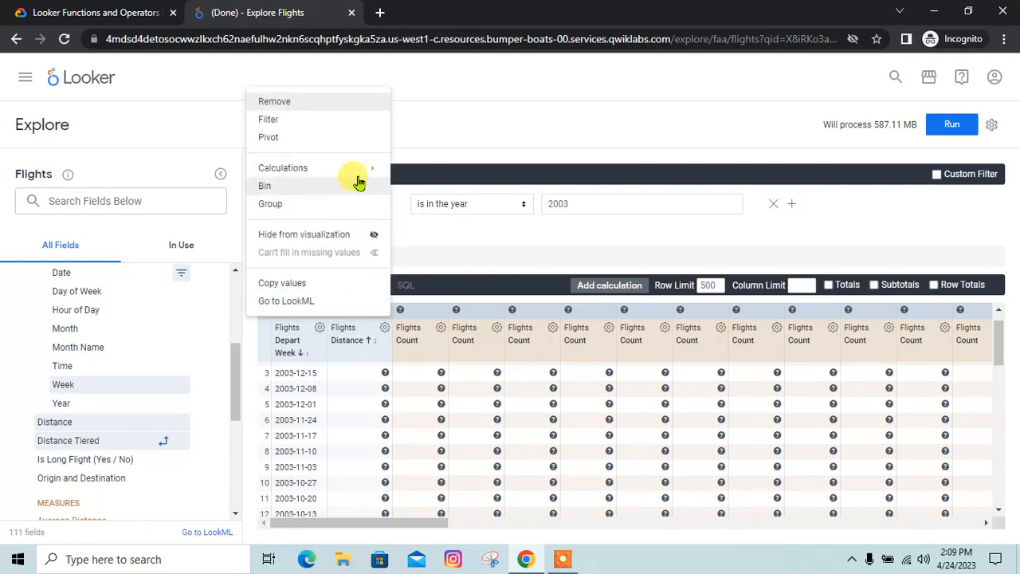
click(338, 103)
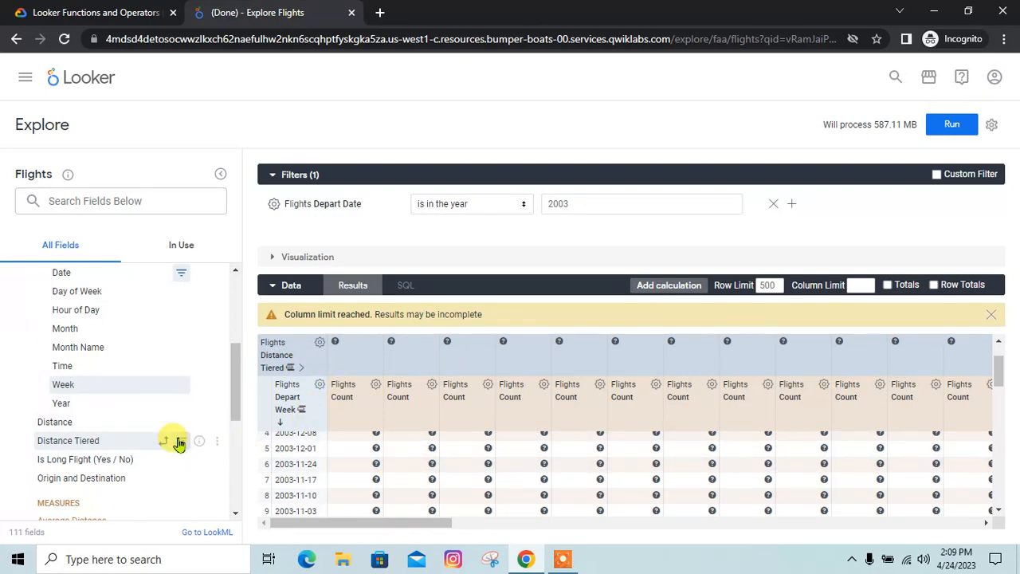
scroll(130, 453, down, 1)
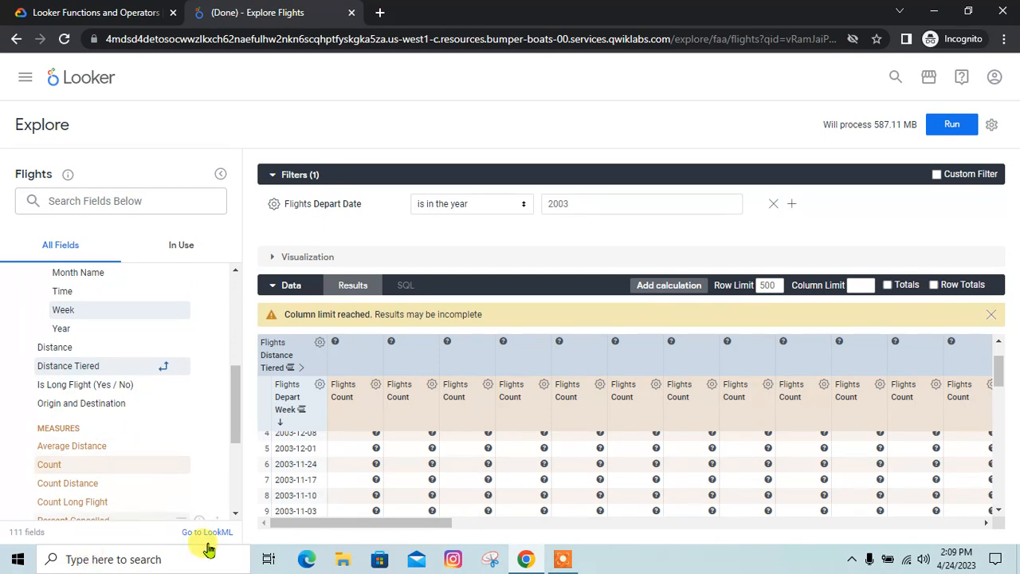
click(951, 127)
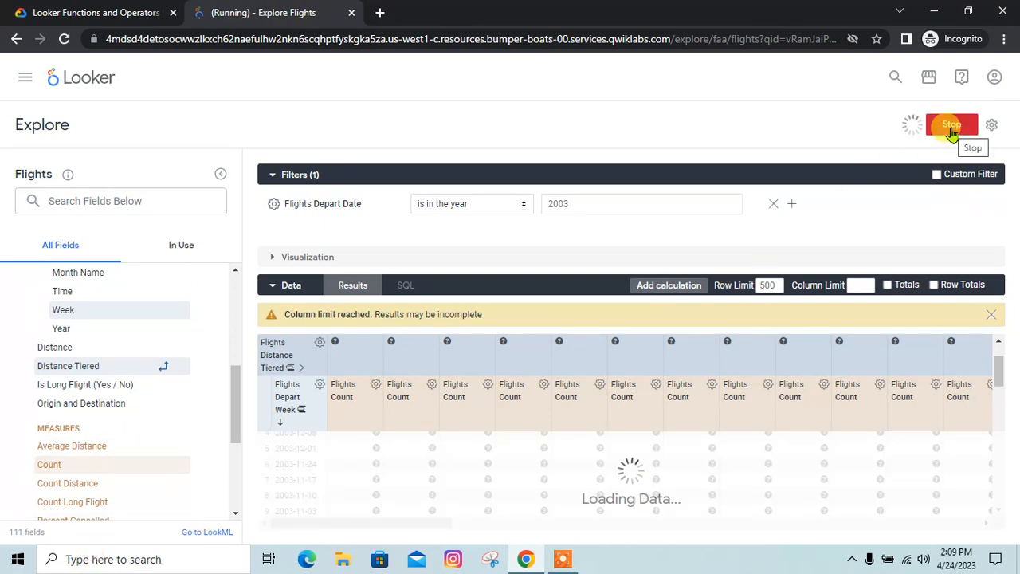
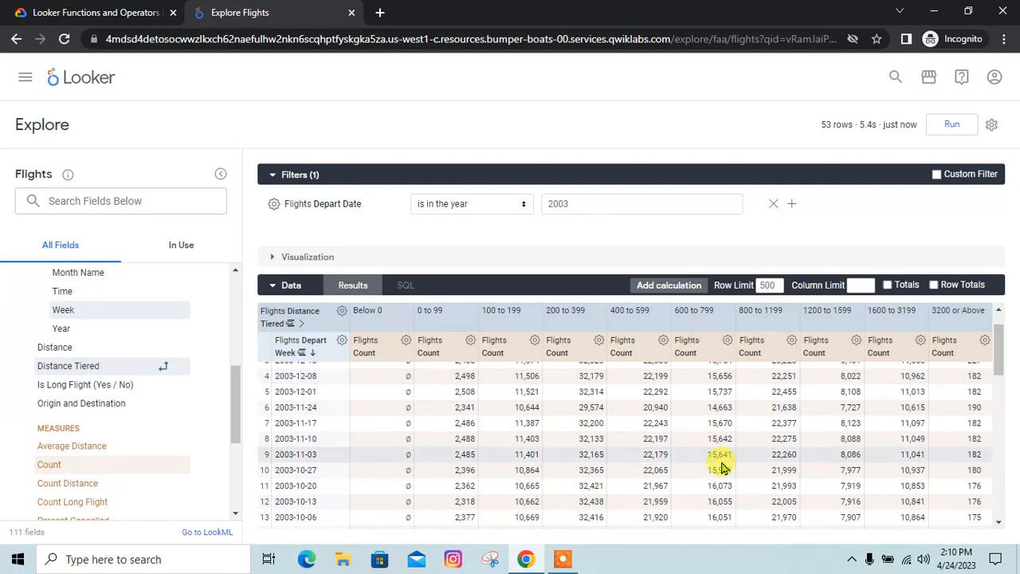
scroll(721, 464, up, 1)
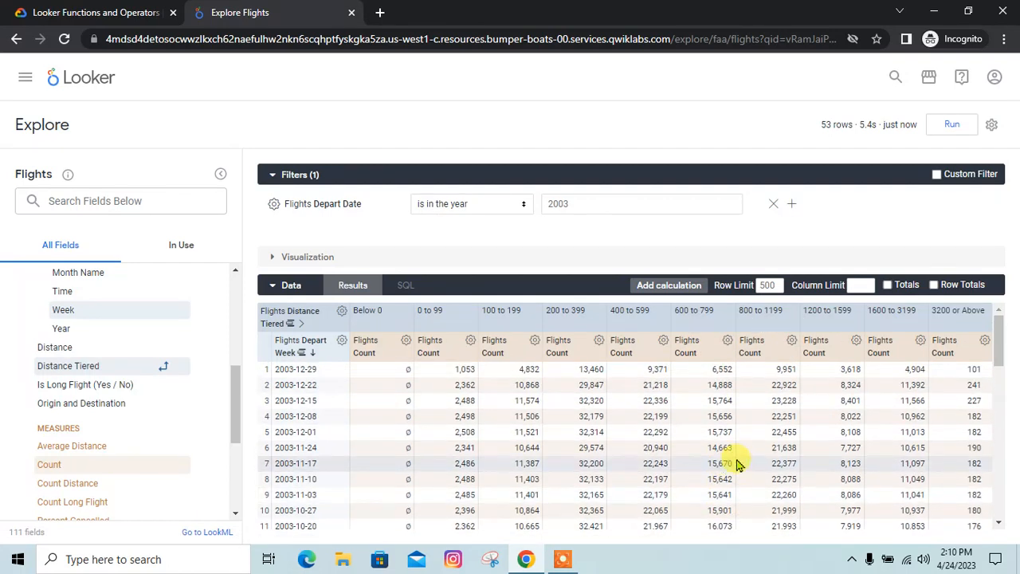
Step: Save the Explore as a Look titled "Flight Count by Departure Week and Distance Tier" in the Shared folder, replacing the existing Look
click(992, 124)
mouse_move(929, 161)
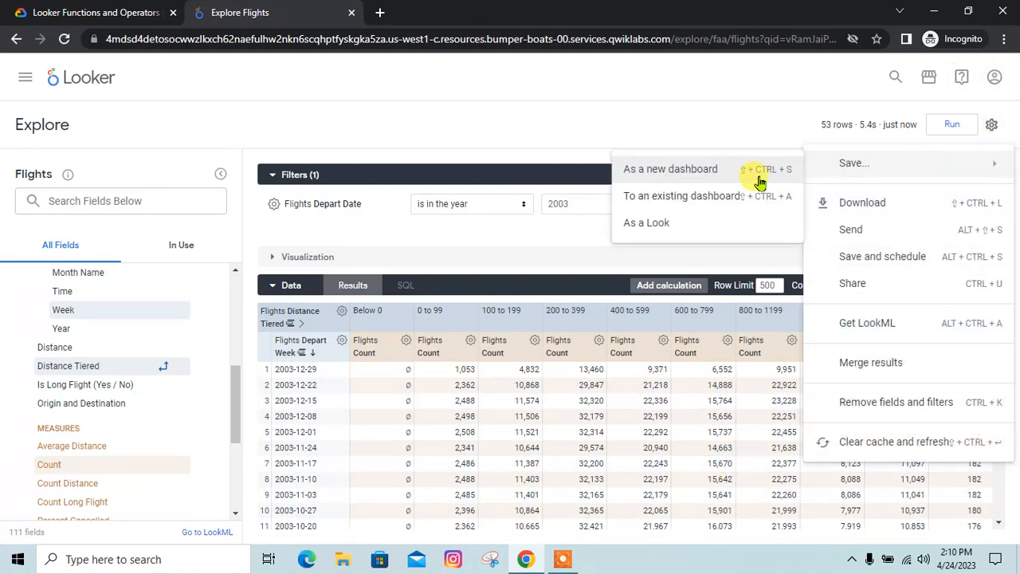
click(729, 228)
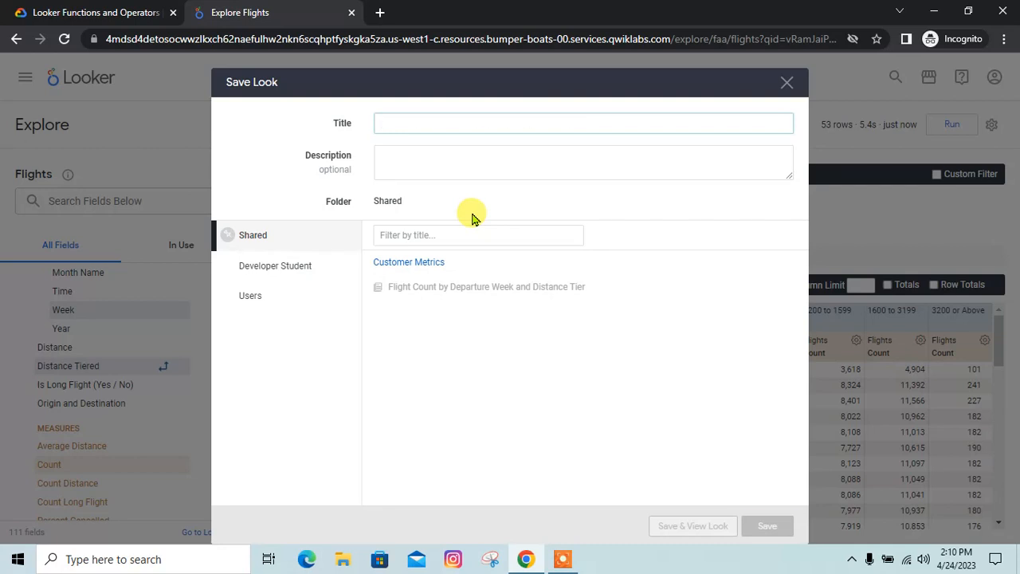
text(Flight Count by Departure Week and Distance Tier)
click(768, 526)
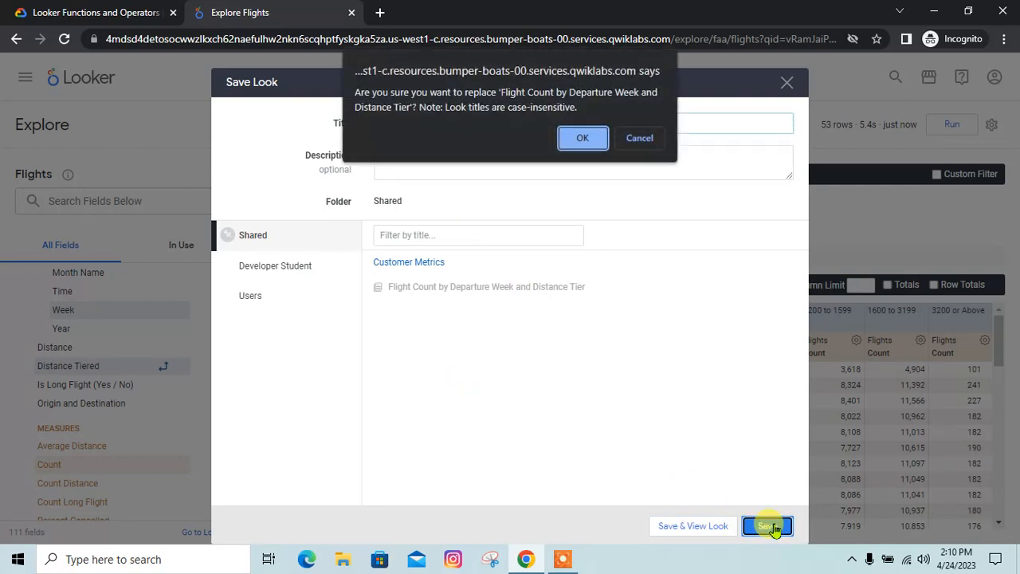
click(579, 140)
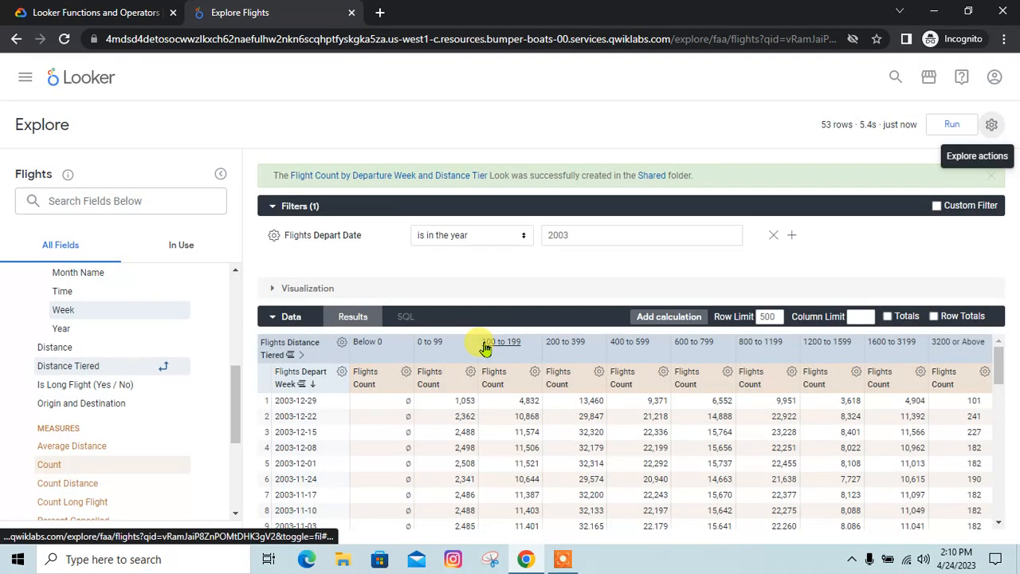
Step: Return to the lab page and check the progress of Working with Pivots for the replaced Look
key(ctrl+shift+Tab)
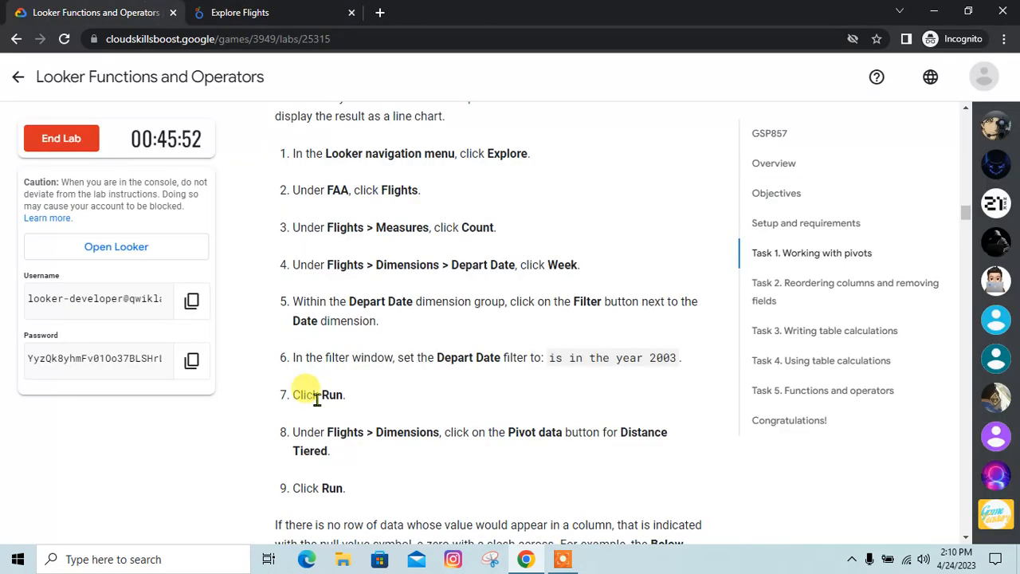
scroll(364, 383, down, 4)
scroll(364, 383, down, 10)
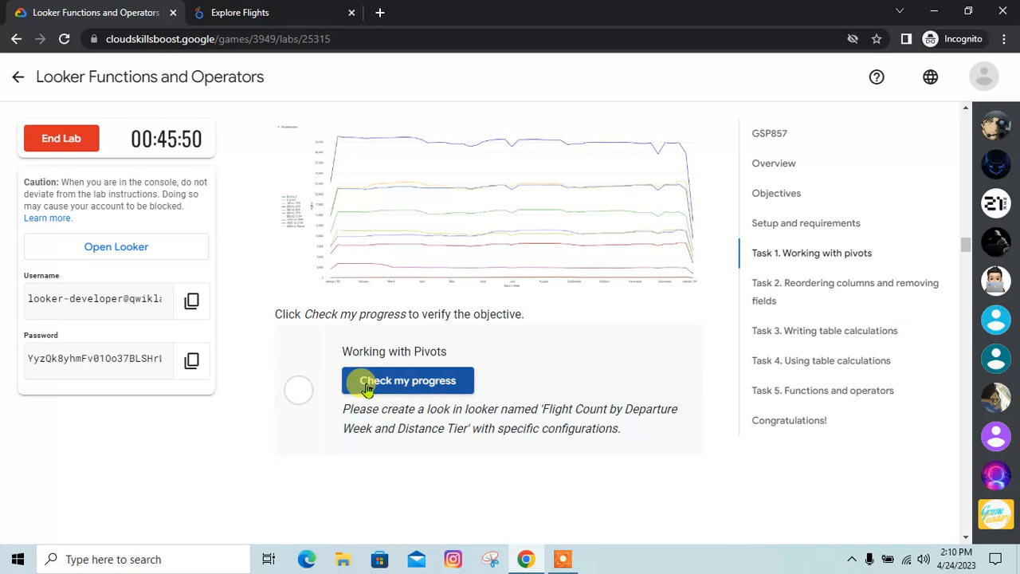
click(367, 382)
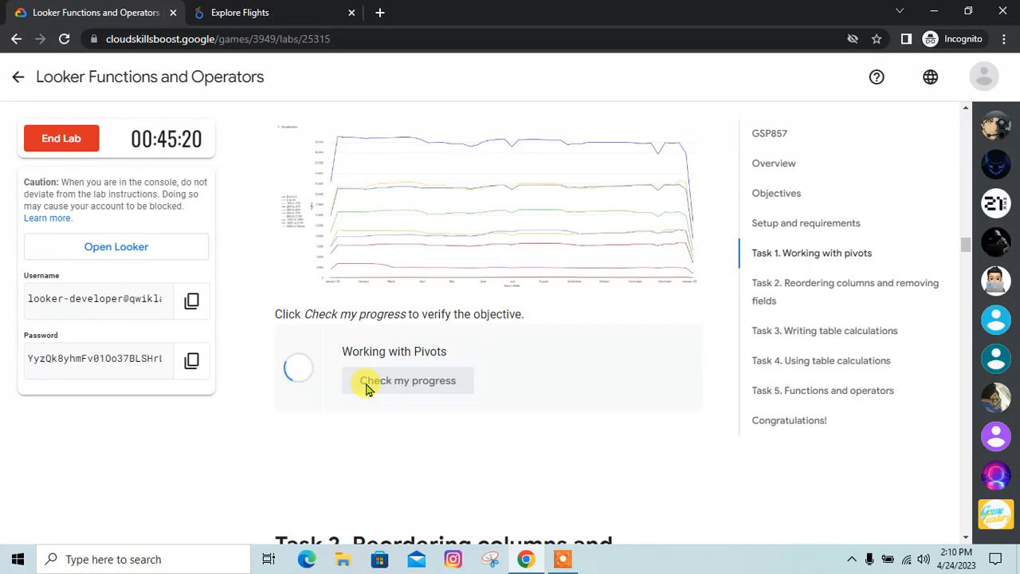
Step: Reread the Task 1 instruction about pivoting the Distance Tiered dimension
scroll(375, 389, up, 15)
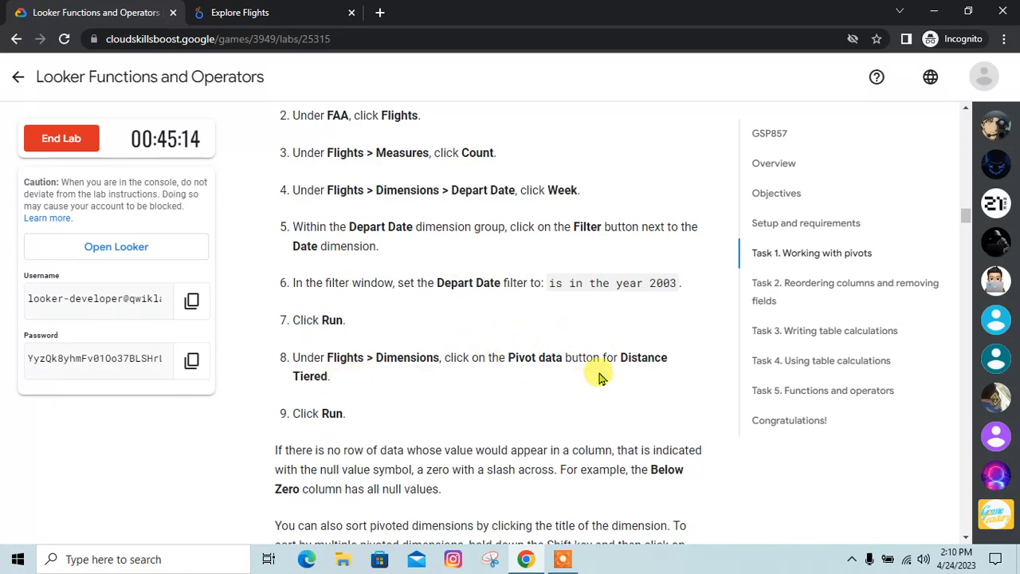
drag(623, 358, 401, 388)
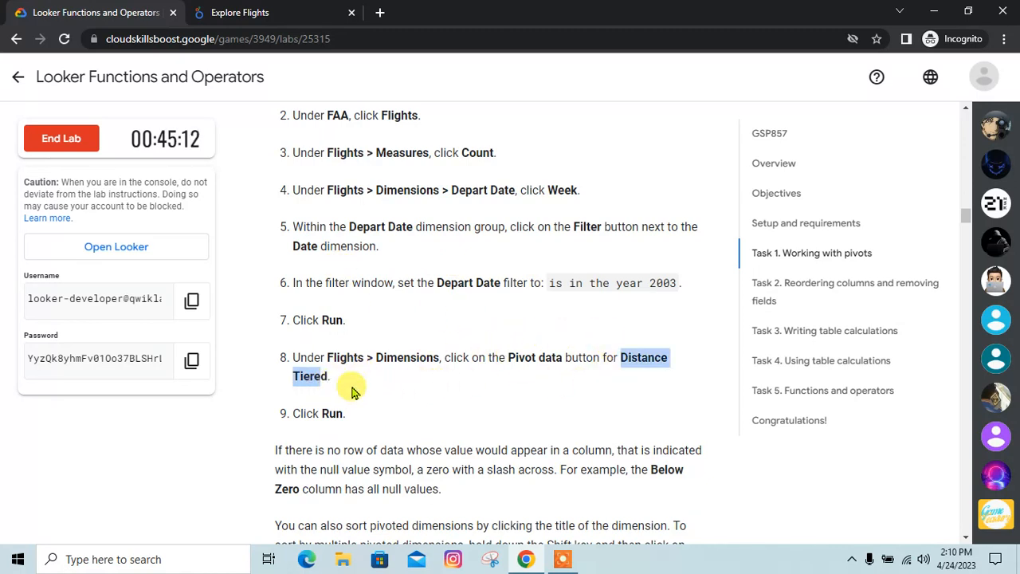
click(292, 329)
Step: Read the introduction to Task 2 on reordering columns and removing fields
scroll(319, 342, down, 10)
scroll(332, 344, down, 7)
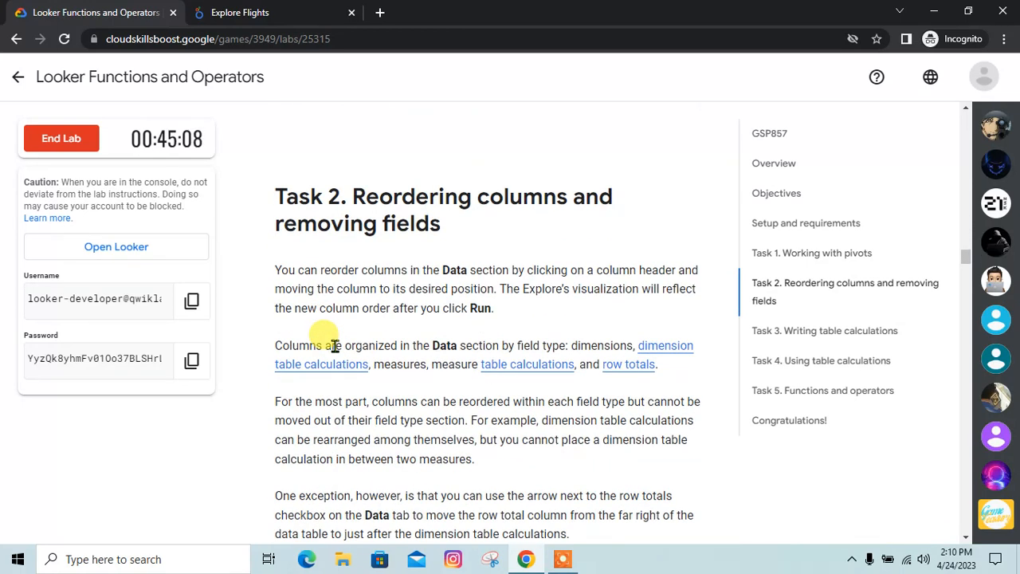
scroll(333, 344, down, 1)
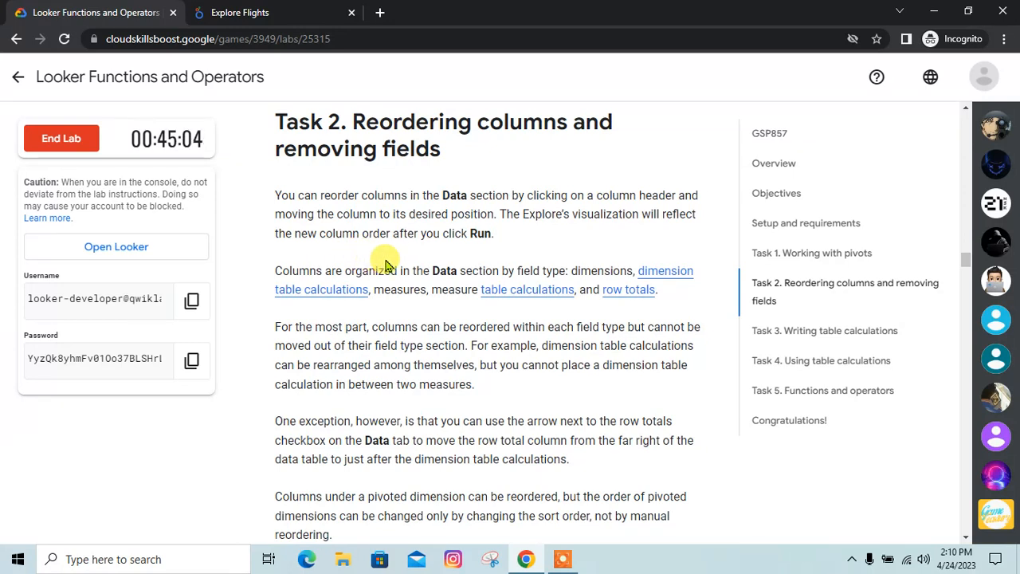
Step: Read the first Task 2 instructions, and open a new Flights Explore under FAA in Looker
scroll(464, 408, down, 3)
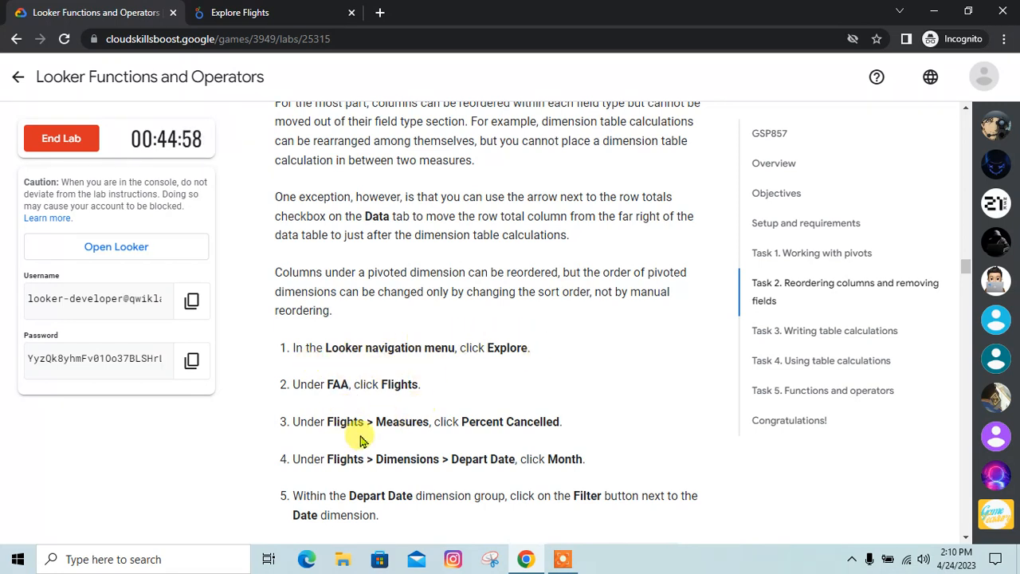
click(282, 8)
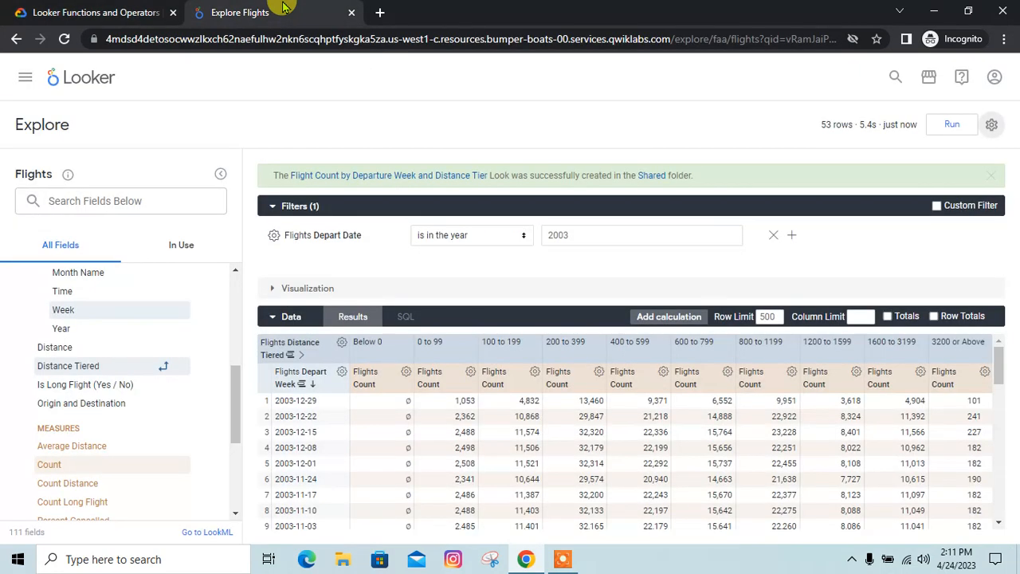
click(79, 80)
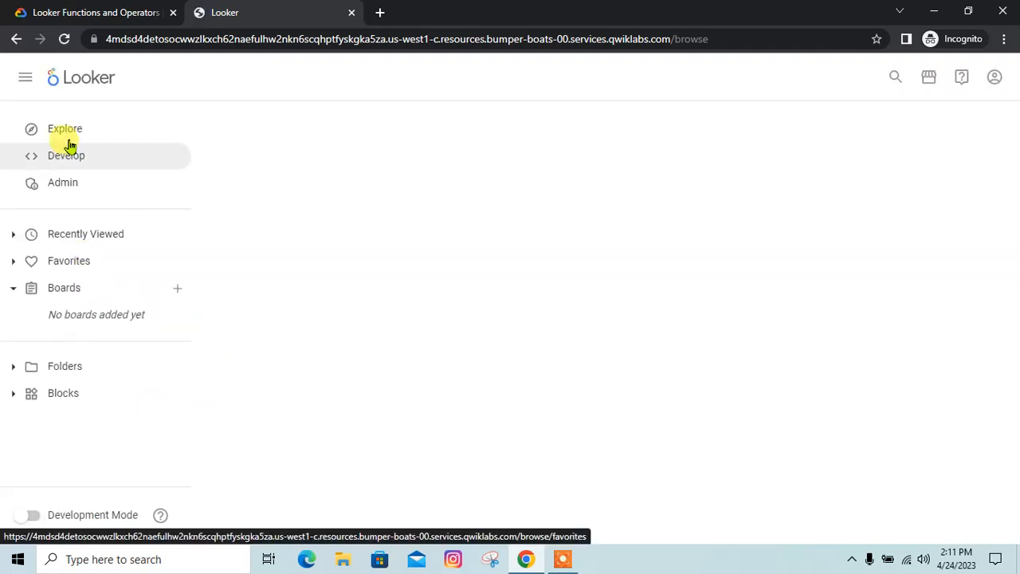
click(70, 133)
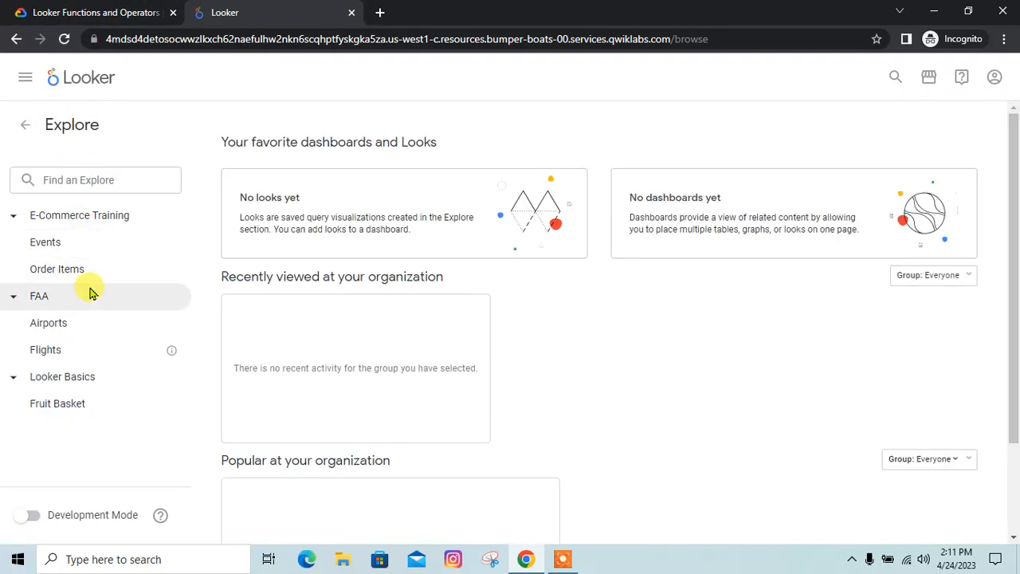
click(73, 352)
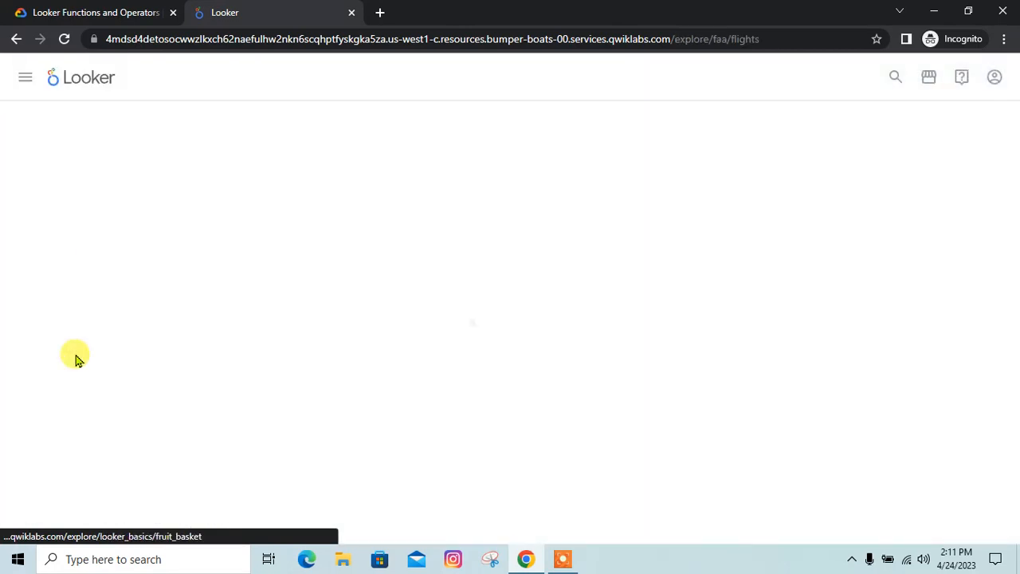
Step: Add the Percent Cancelled measure from the Flights view to the Explore, following the lab instructions
click(101, 10)
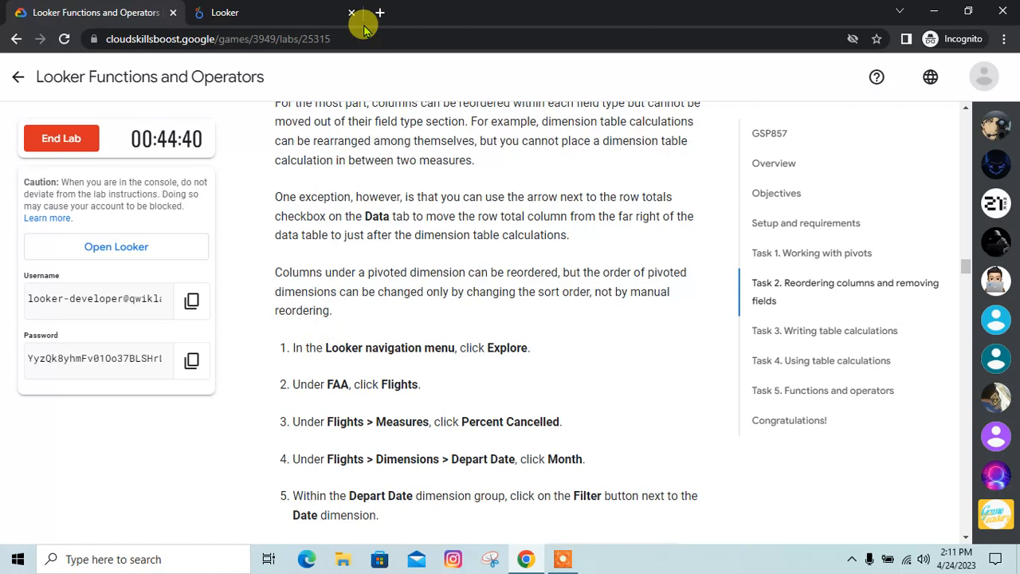
click(274, 12)
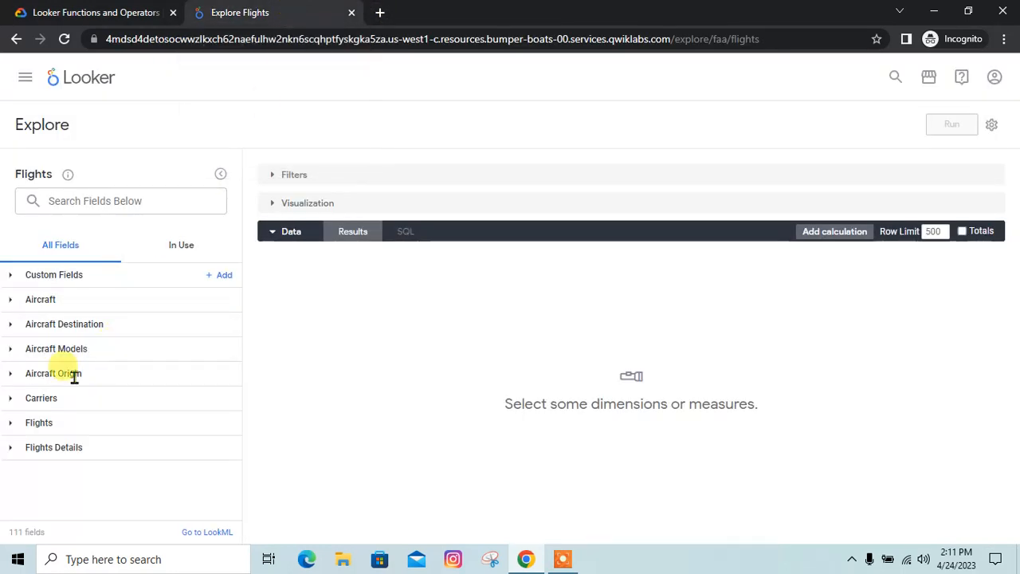
click(63, 424)
scroll(113, 460, down, 1)
scroll(114, 460, down, 1)
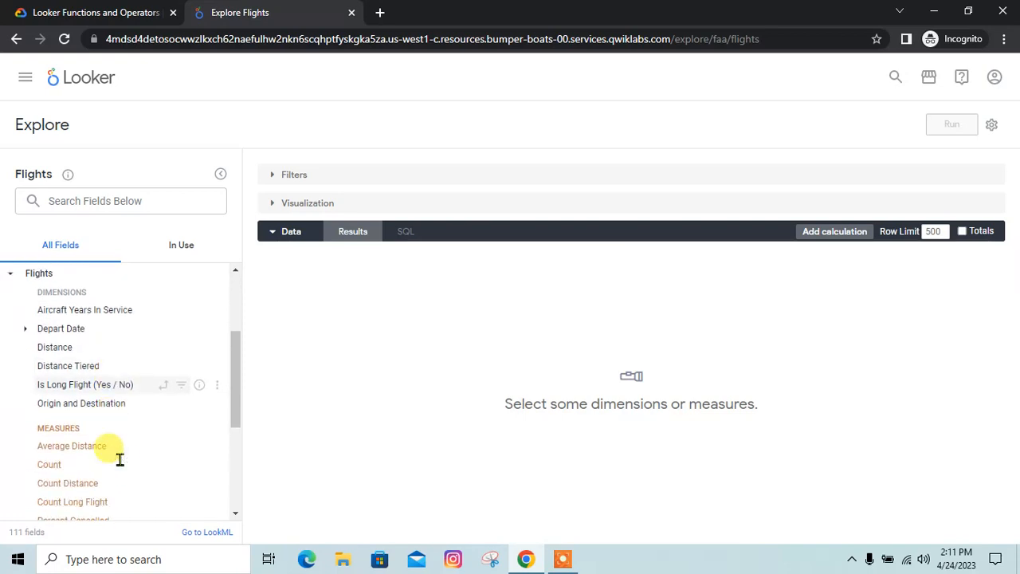
scroll(106, 458, down, 2)
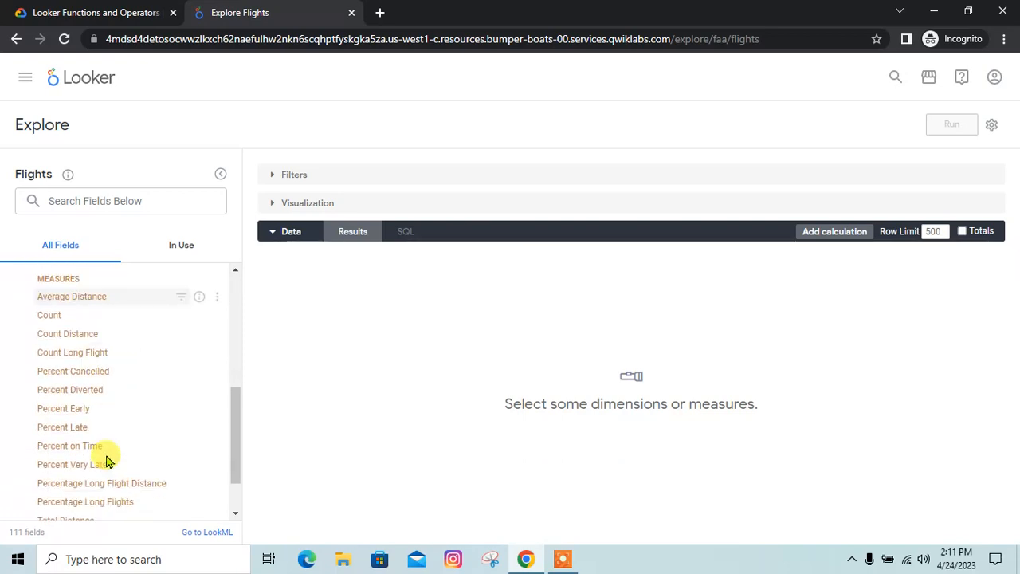
click(96, 12)
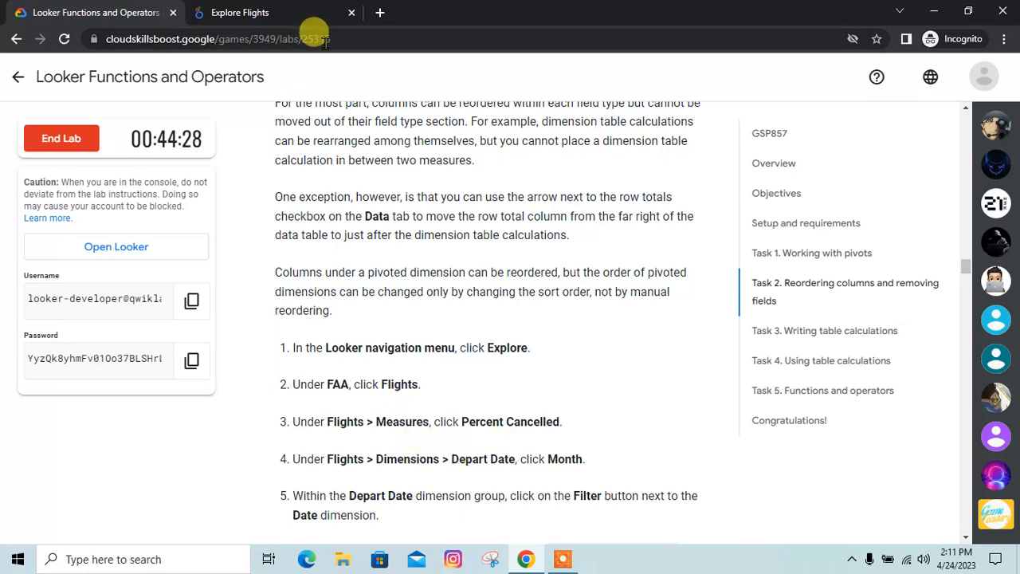
click(322, 10)
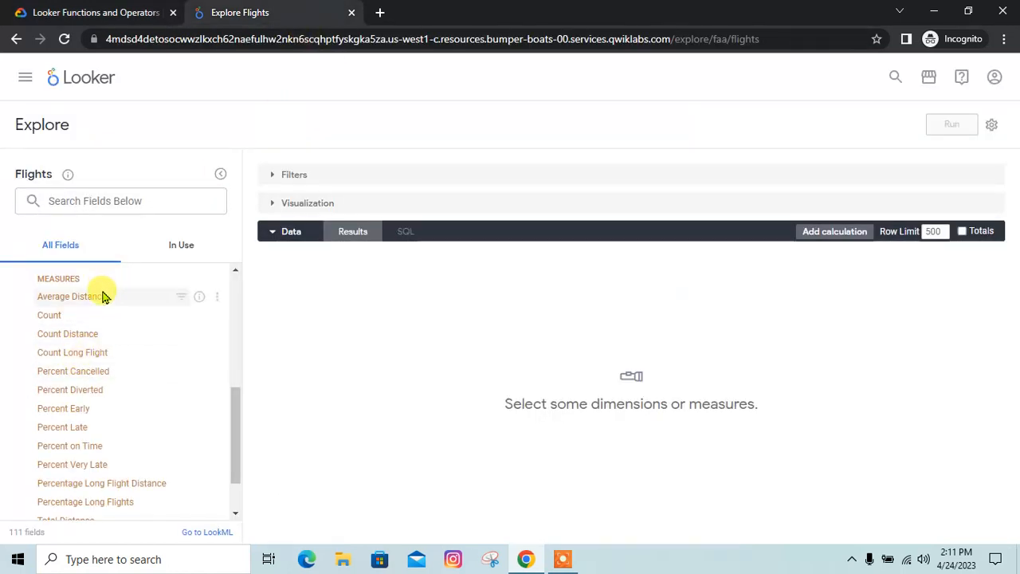
click(113, 379)
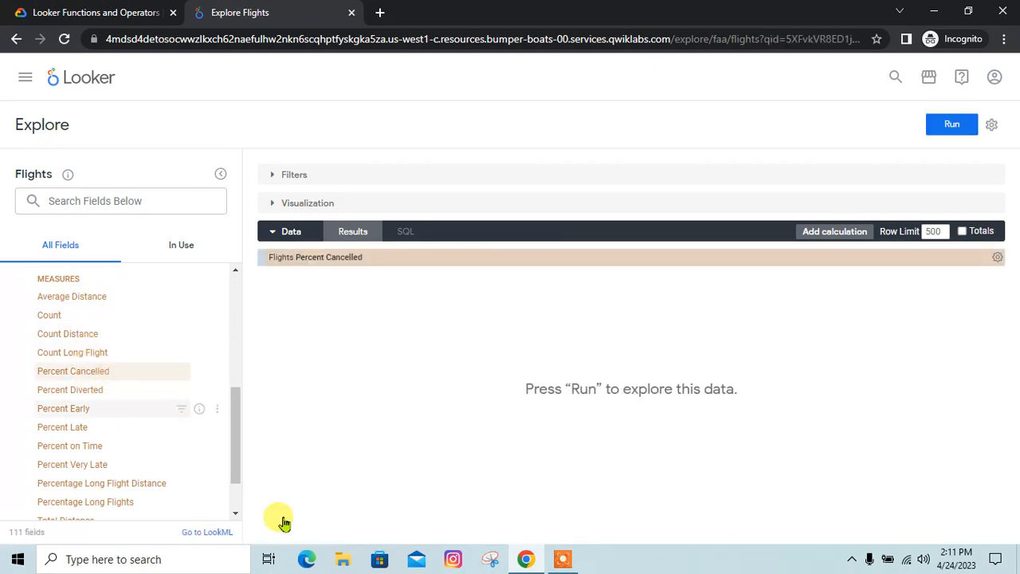
Step: Add the Month dimension from the Depart Date group of the Flights view, as the lab specifies
click(151, 11)
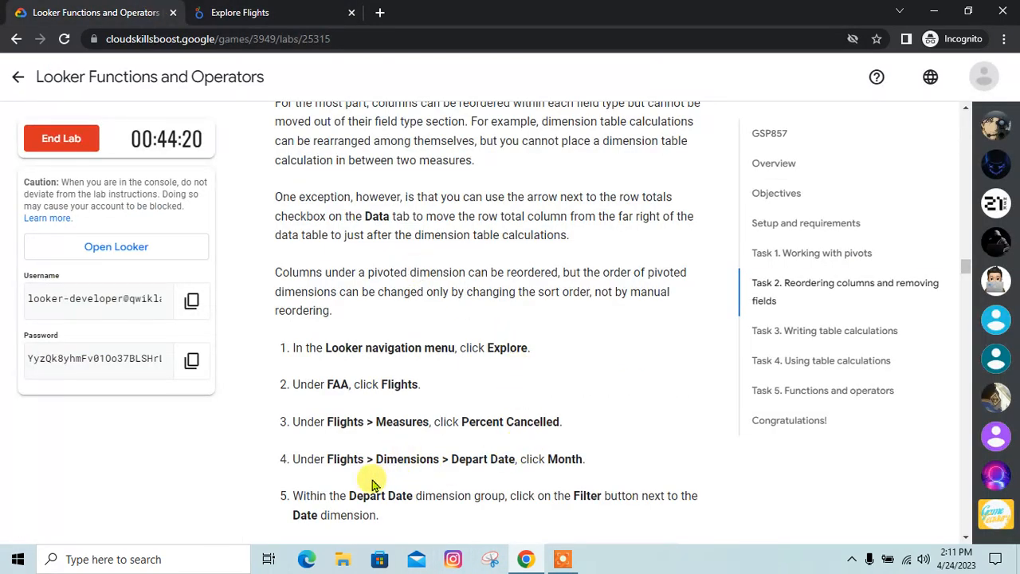
click(327, 6)
scroll(48, 398, up, 3)
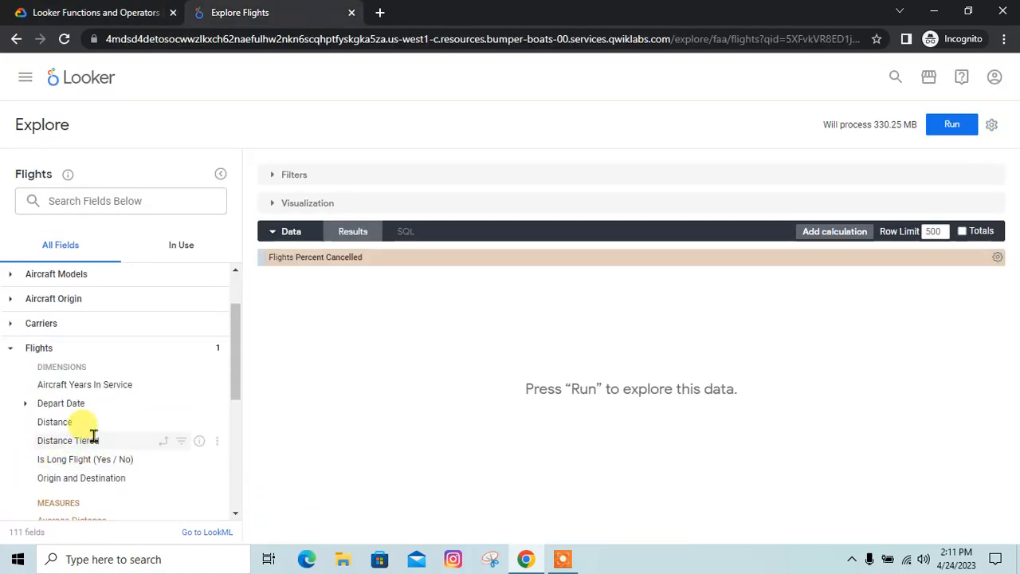
click(22, 405)
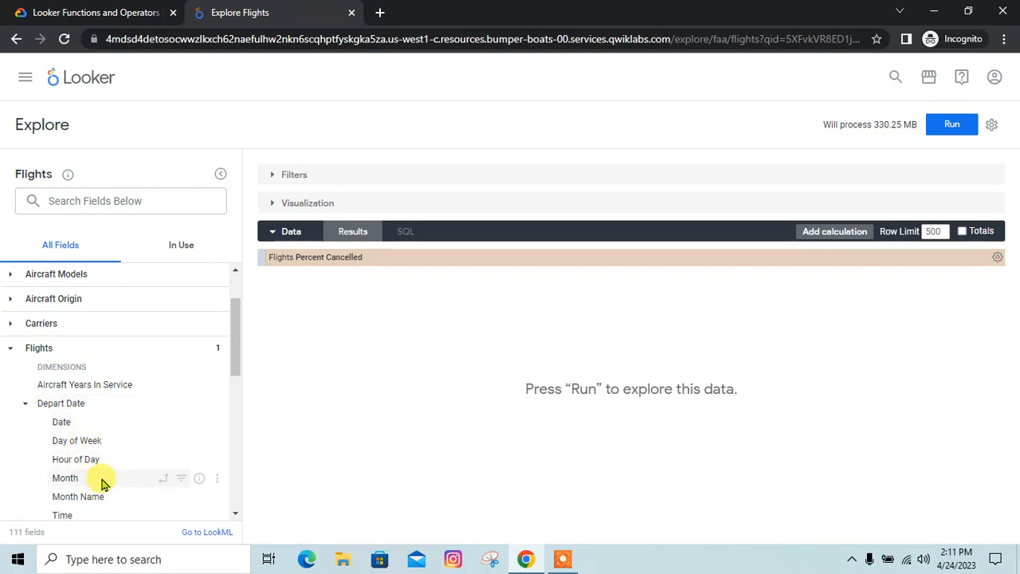
click(96, 10)
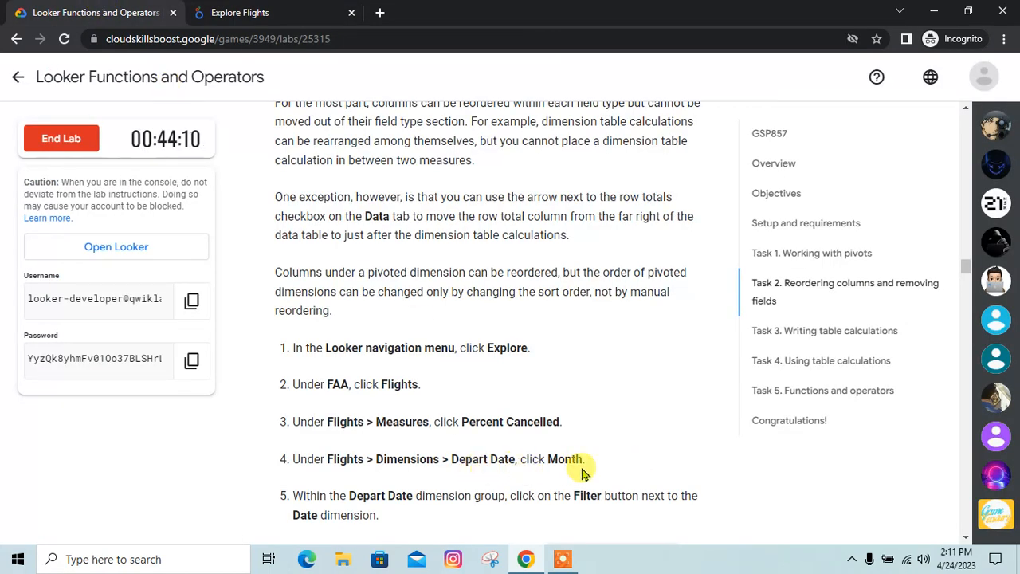
click(351, 9)
click(95, 478)
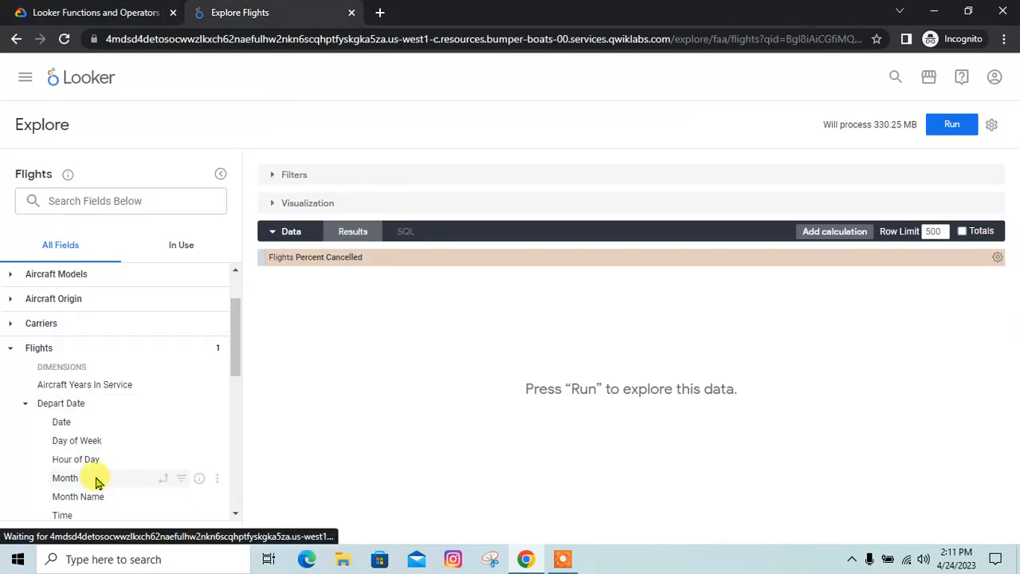
Step: Filter the Explore on the Flights Depart Date with the condition "is in the year" 2000
click(127, 11)
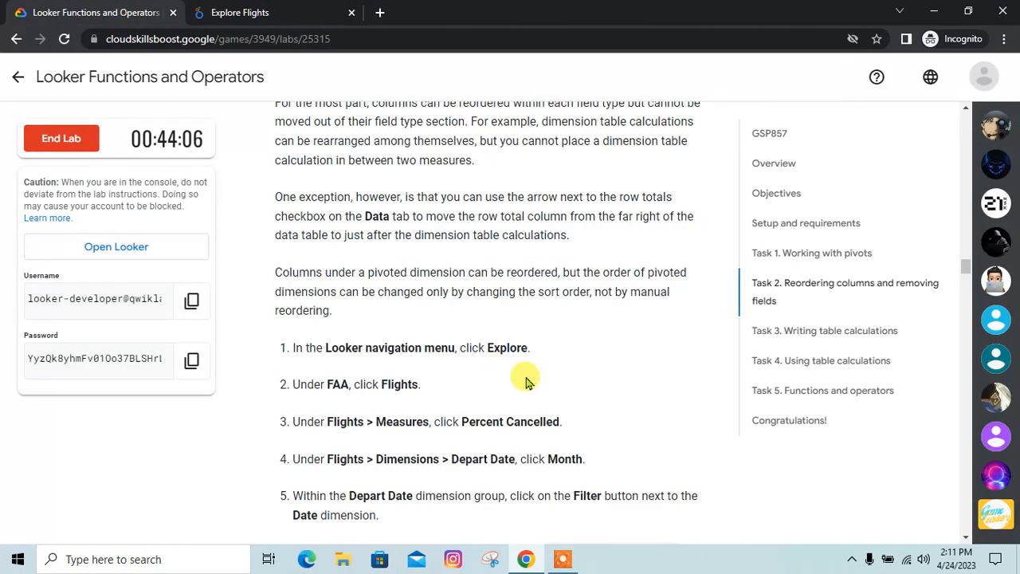
scroll(526, 381, down, 1)
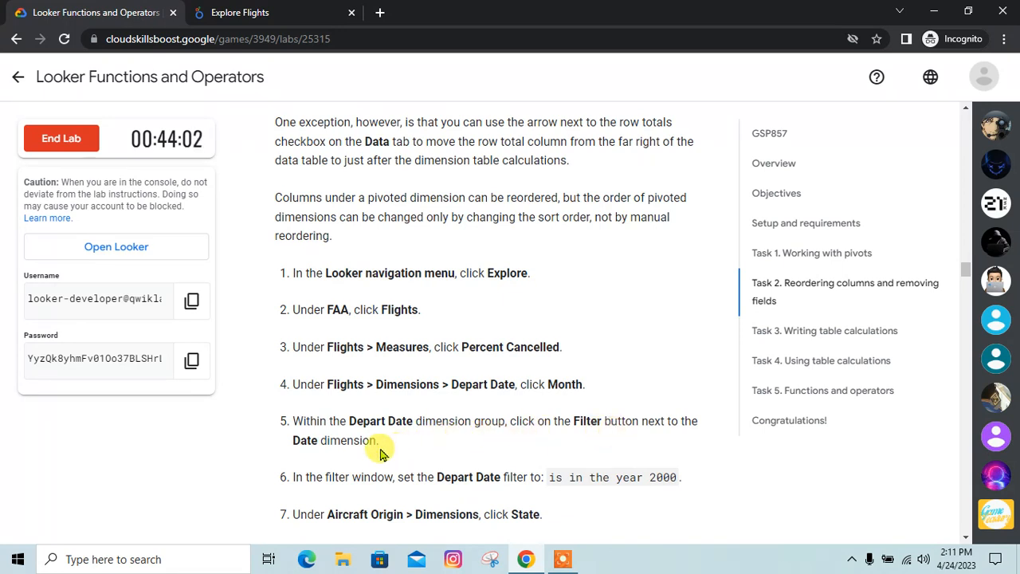
click(249, 9)
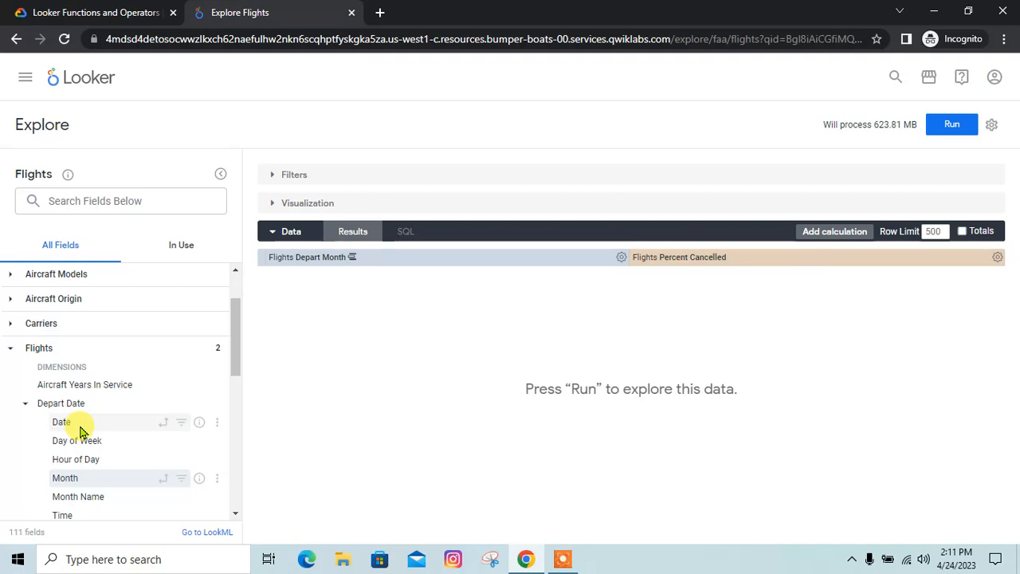
click(182, 423)
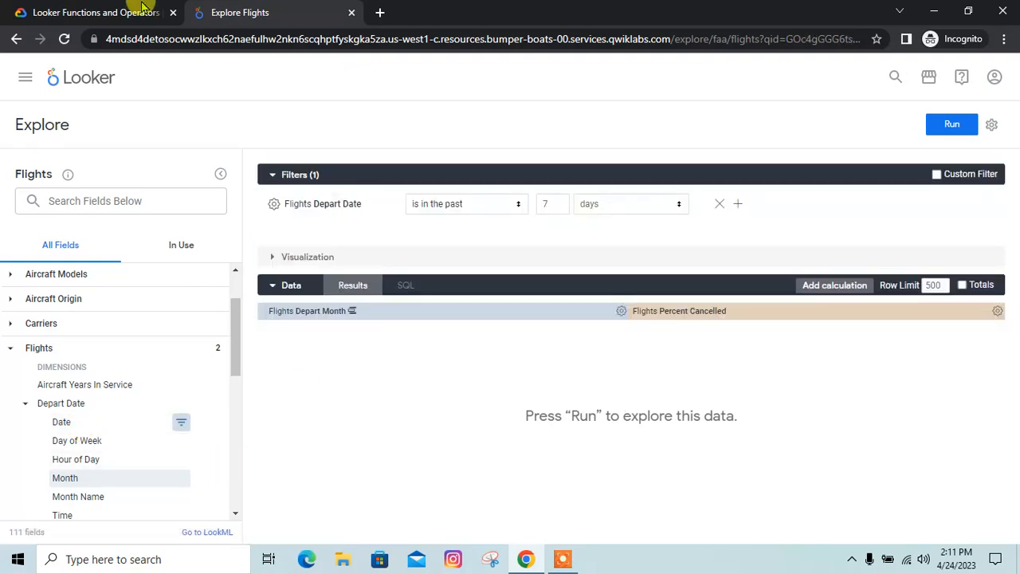
click(104, 12)
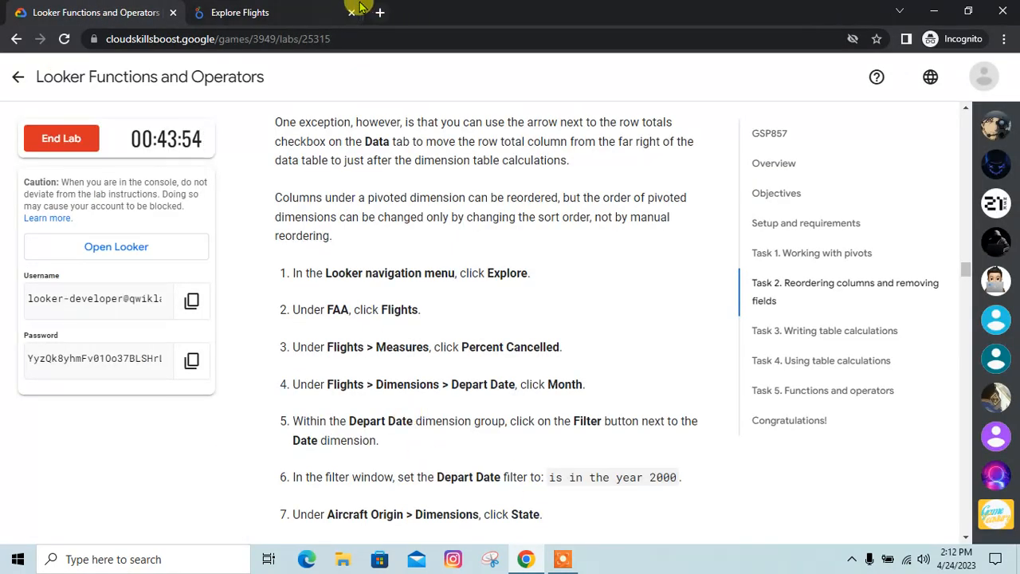
click(318, 12)
click(485, 208)
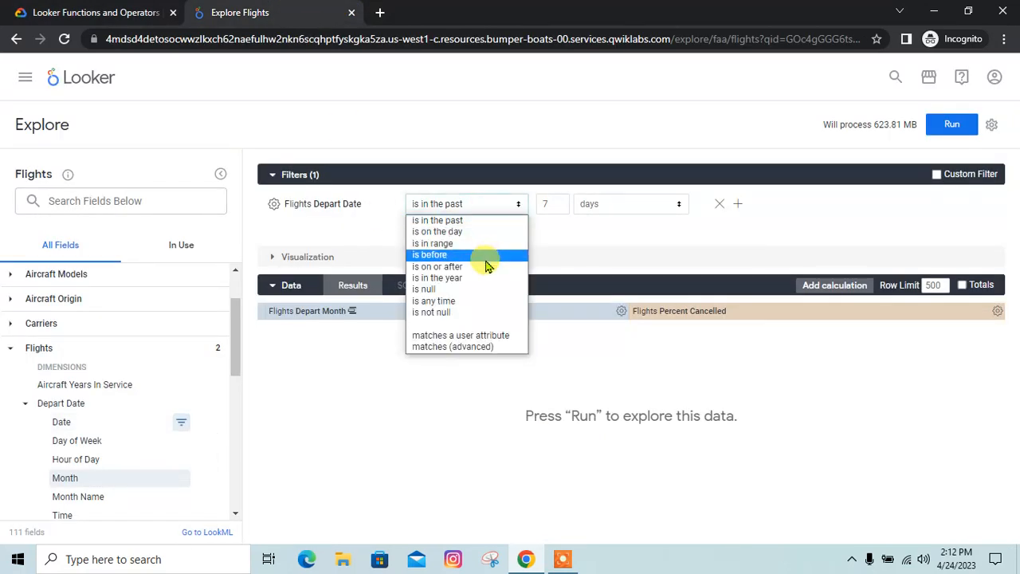
click(478, 277)
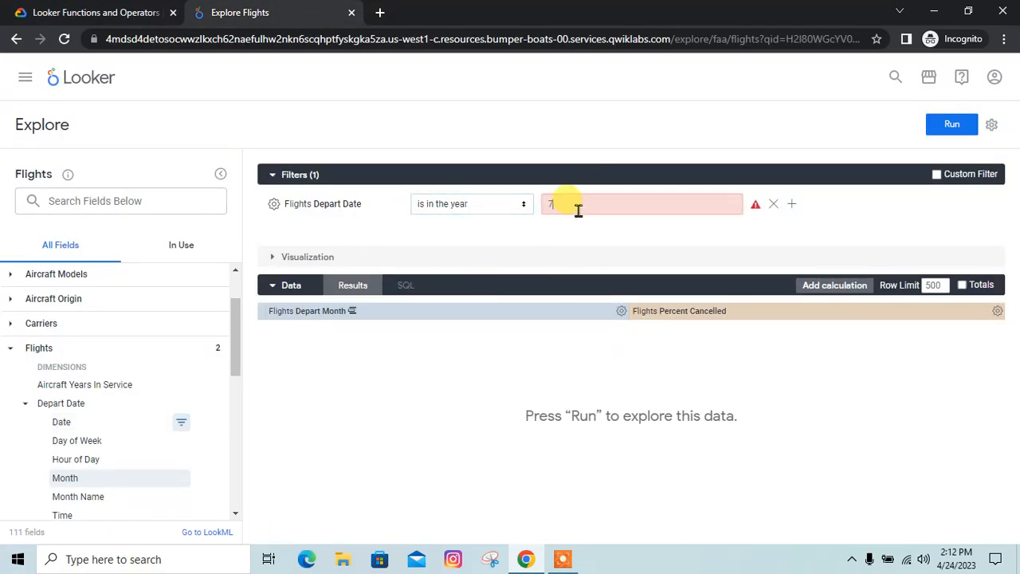
Step: Add the State dimension from the Aircraft Origin view to the Explore, following the lab instructions
click(28, 9)
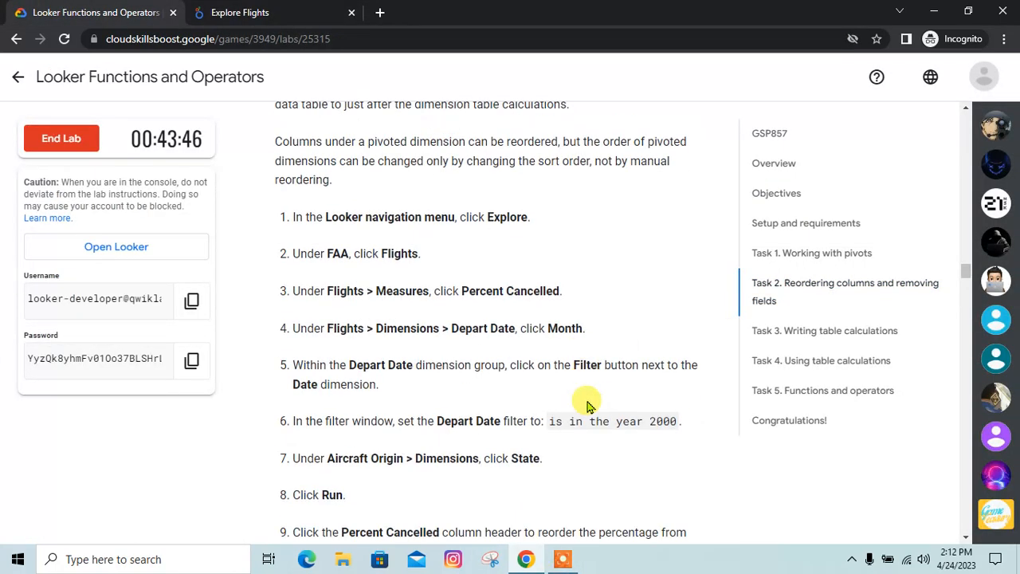
scroll(587, 405, down, 1)
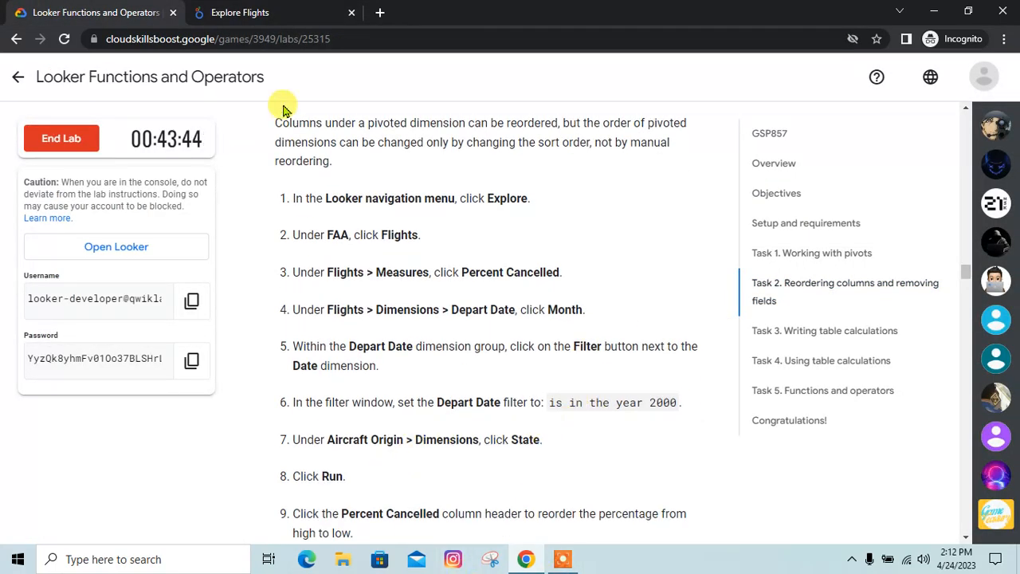
click(283, 12)
click(9, 348)
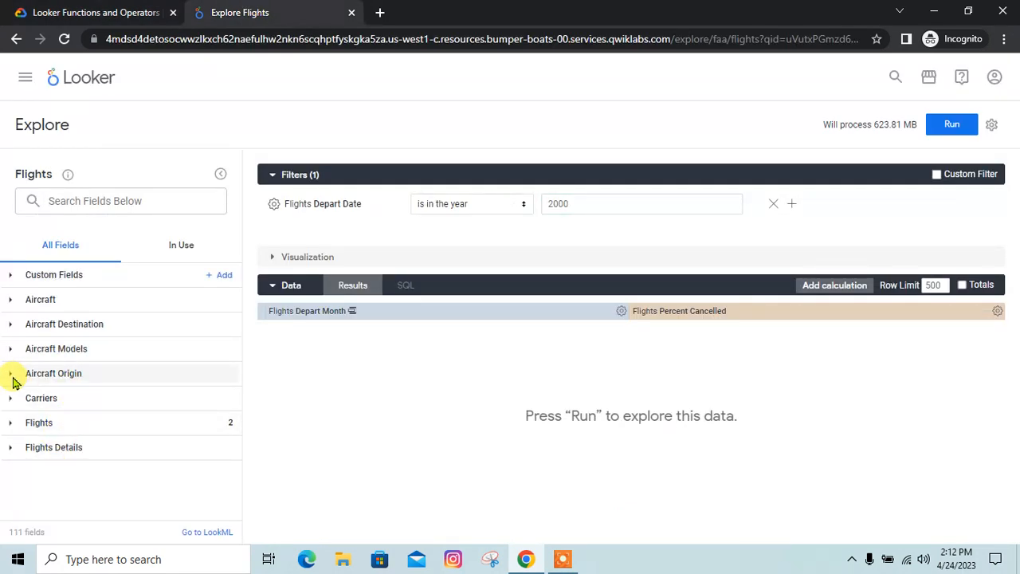
click(12, 381)
scroll(97, 394, down, 1)
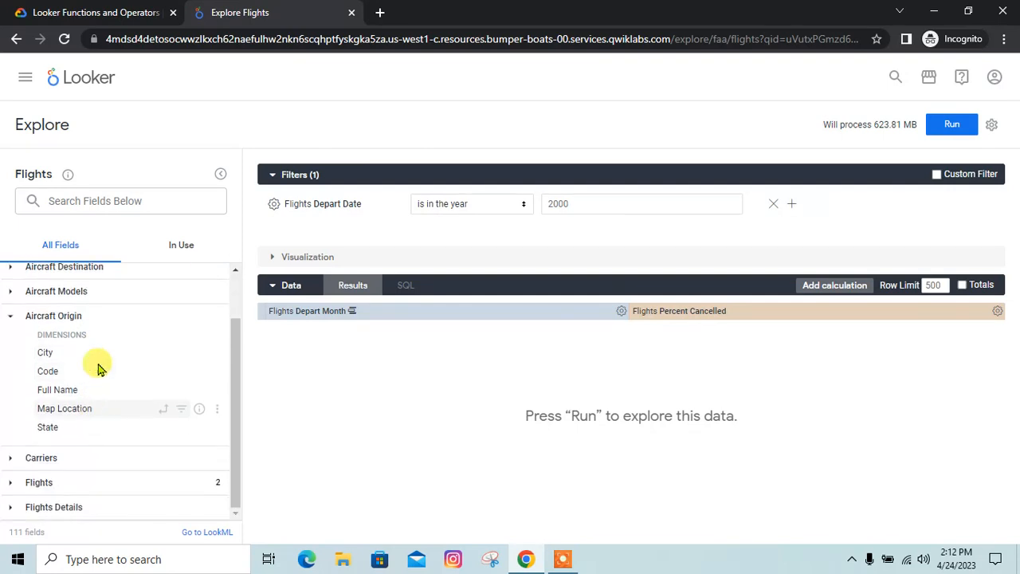
key(ctrl+shift+Tab)
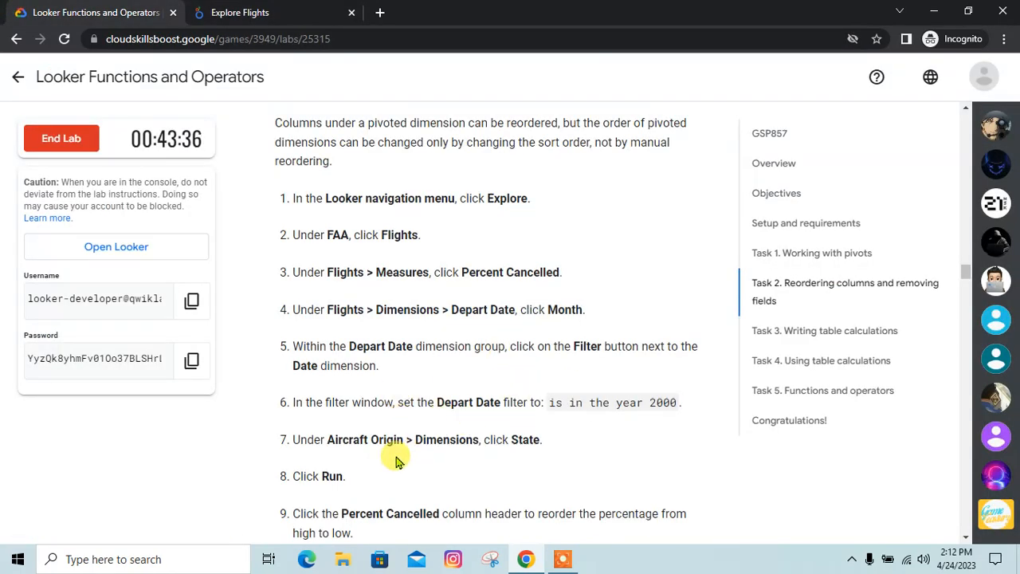
key(ctrl+Tab)
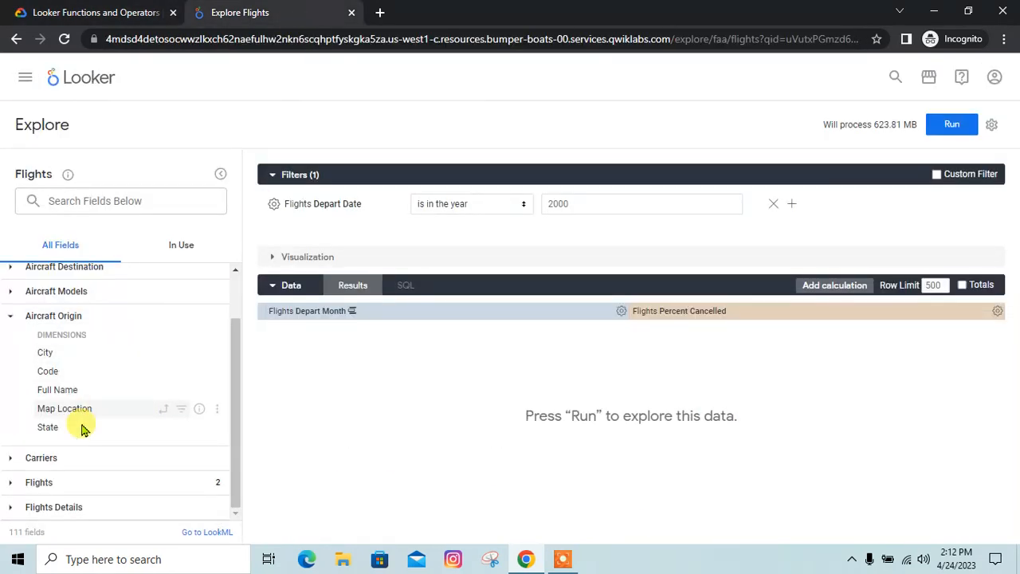
click(82, 429)
Step: Check the next lab instruction and run the Explore query
key(ctrl+shift+Tab)
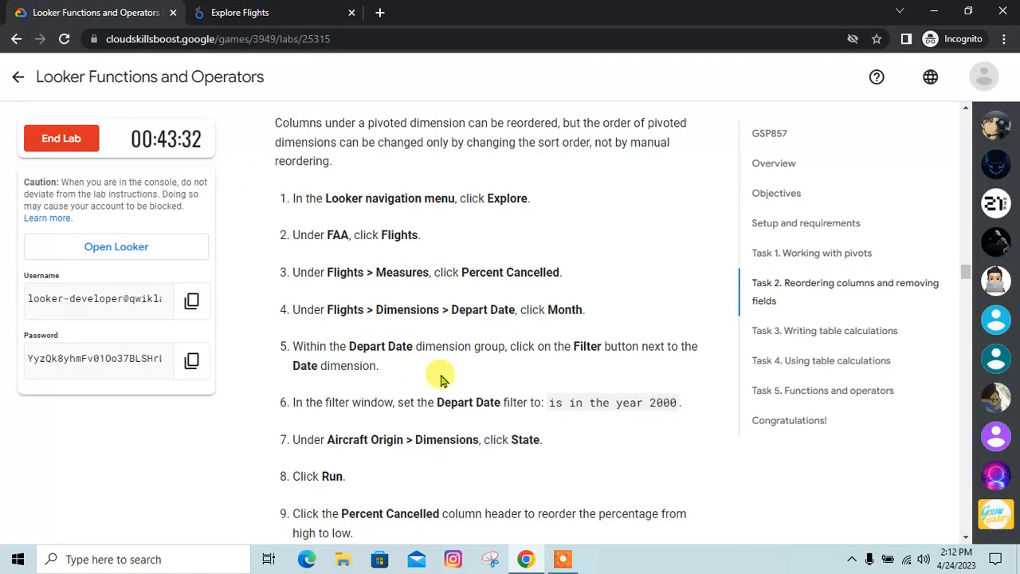
scroll(441, 380, down, 2)
key(ctrl+Tab)
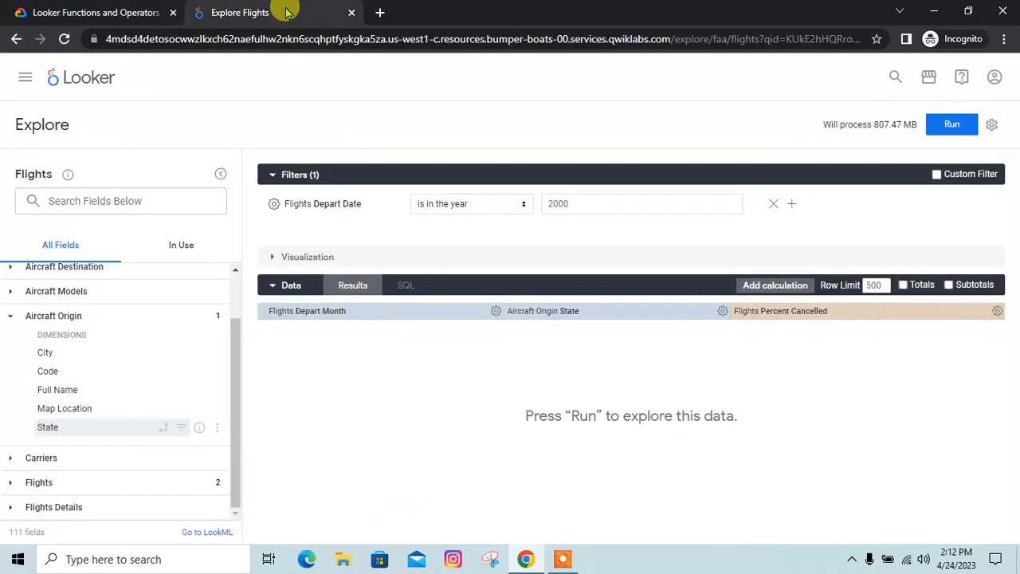
click(946, 124)
Step: Read the lab instructions on sorting by Percent Cancelled and removing Depart Month, and return to the Explore
click(123, 12)
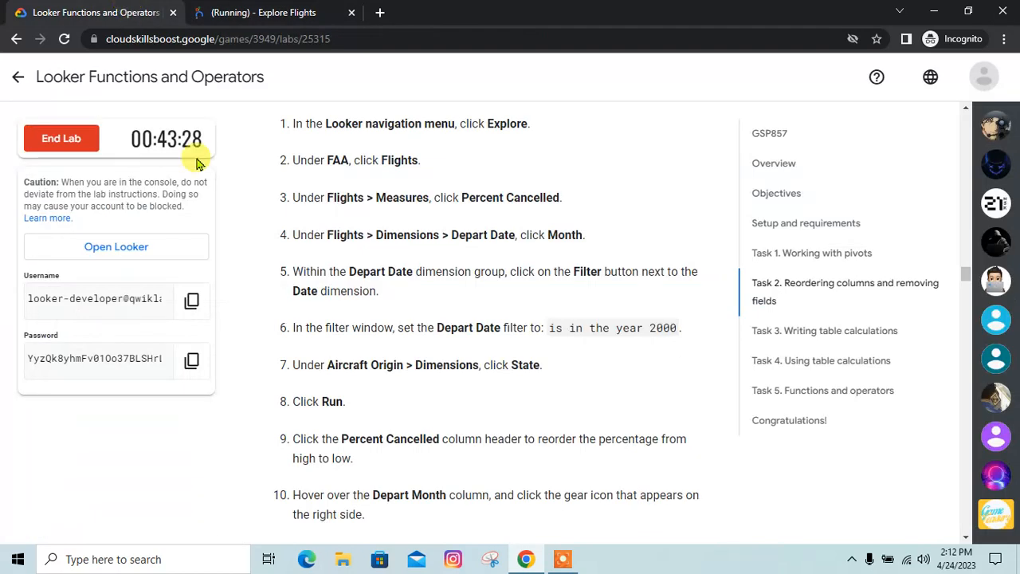
scroll(334, 381, down, 2)
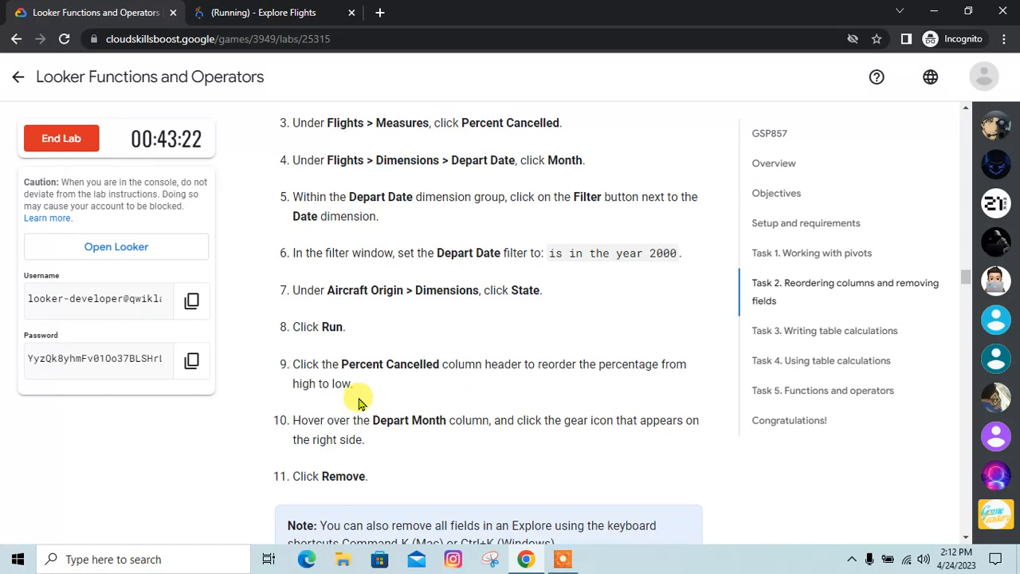
click(215, 8)
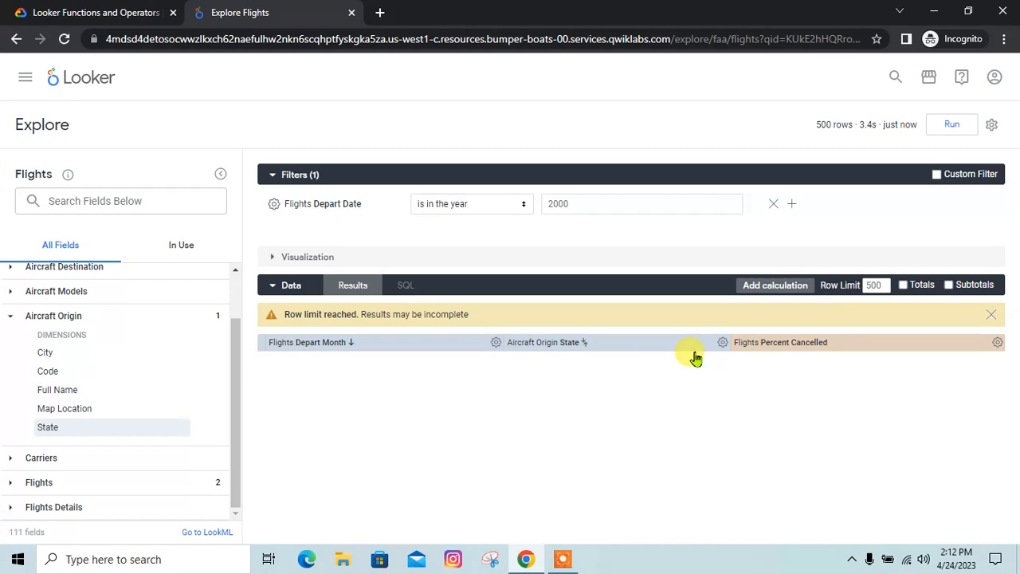
Step: Sort the Explore results by Flights Percent Cancelled from high to low, checking the order against the lab instructions
click(776, 344)
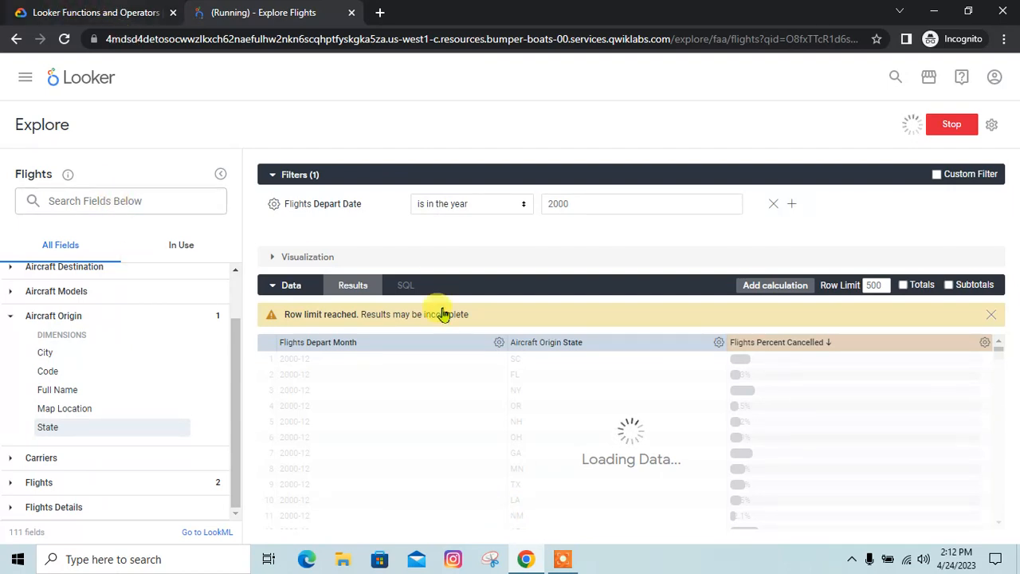
click(125, 8)
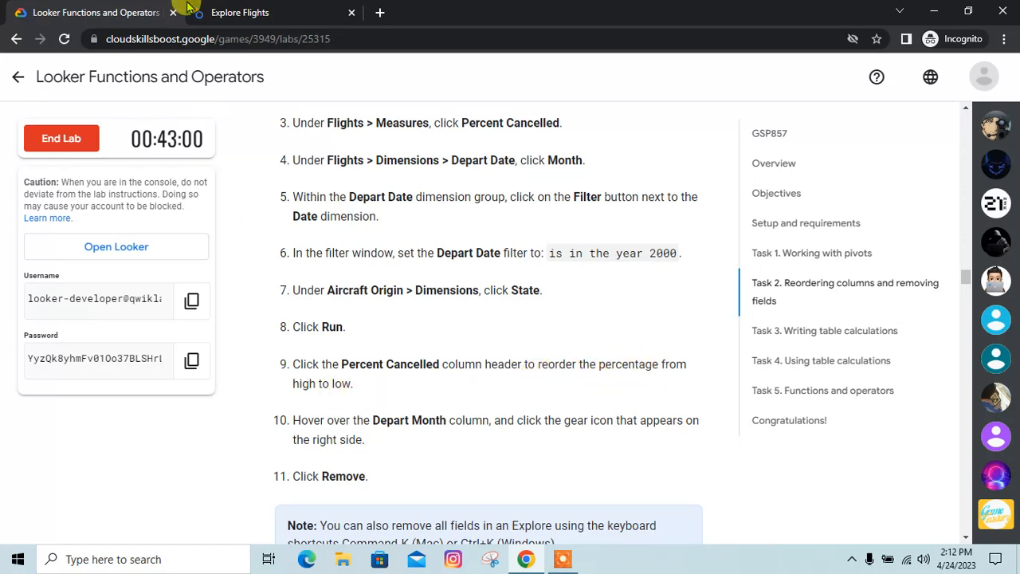
click(237, 8)
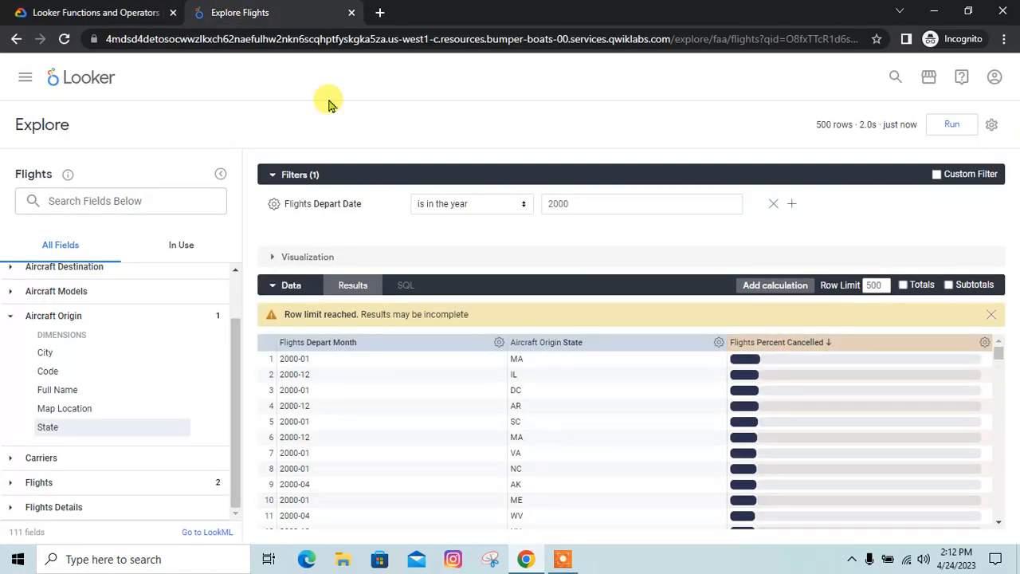
Step: Remove the Flights Depart Month column from the Explore data, as the lab instructions direct
click(18, 10)
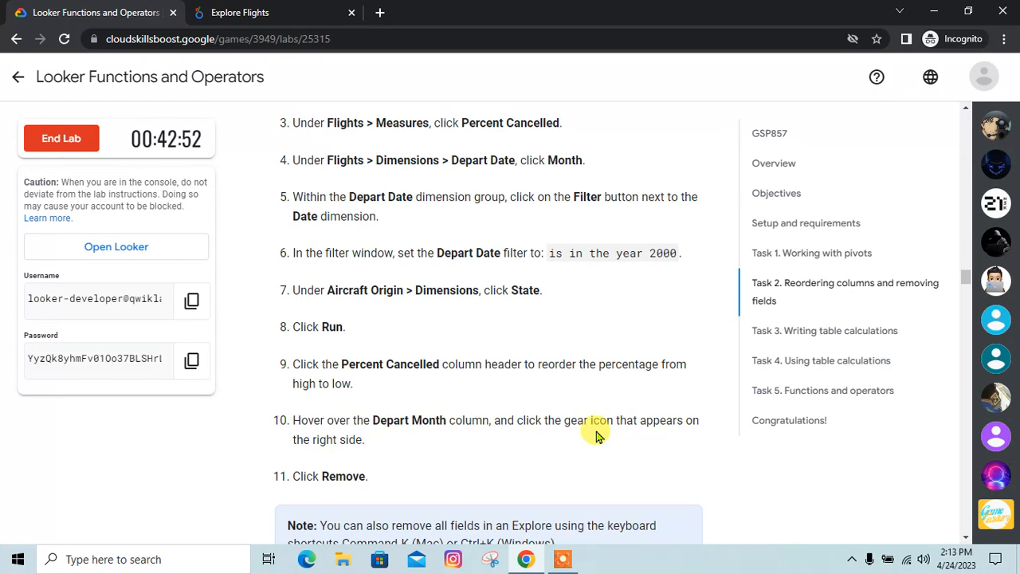
click(275, 6)
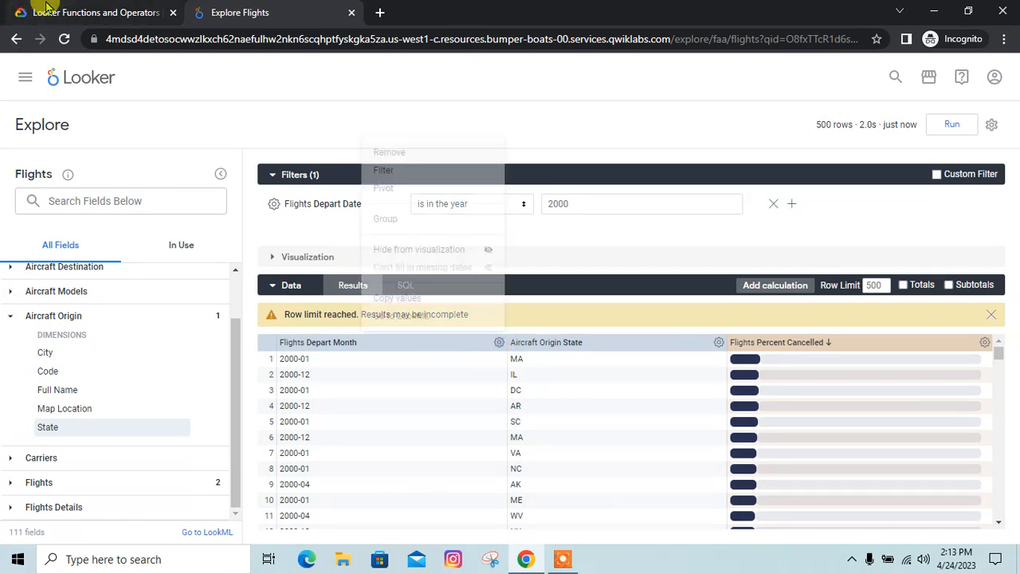
click(67, 6)
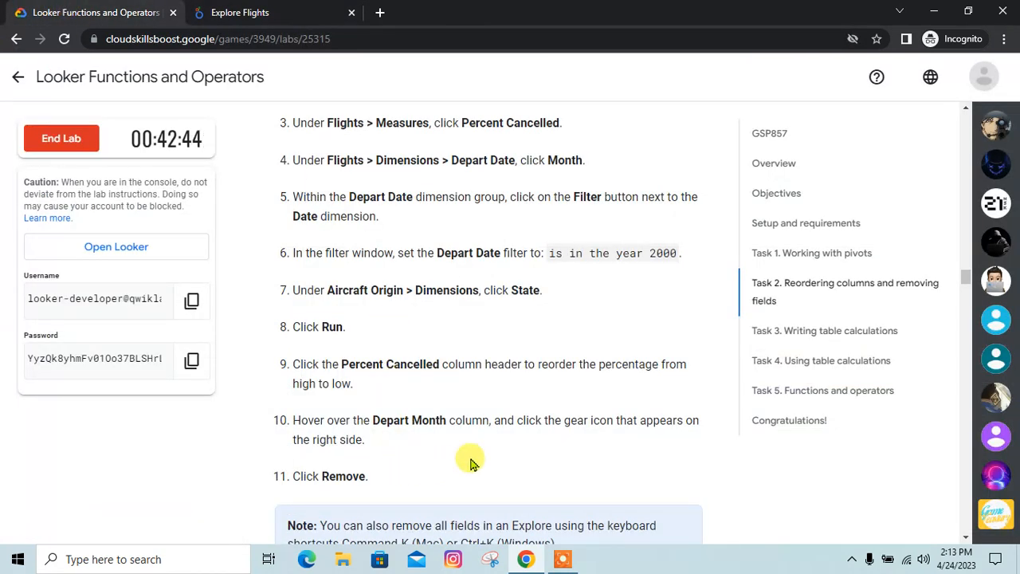
click(239, 12)
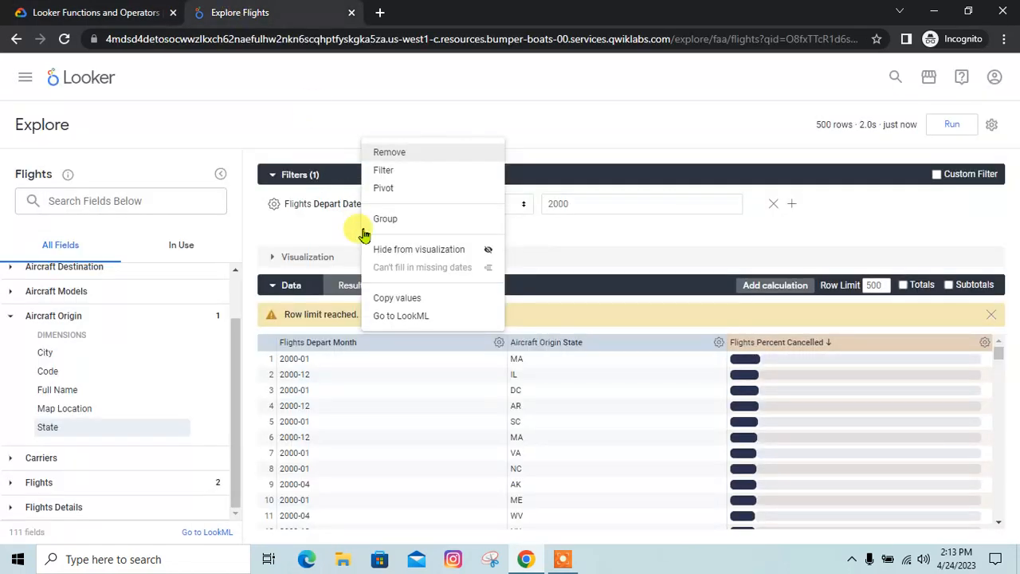
click(402, 156)
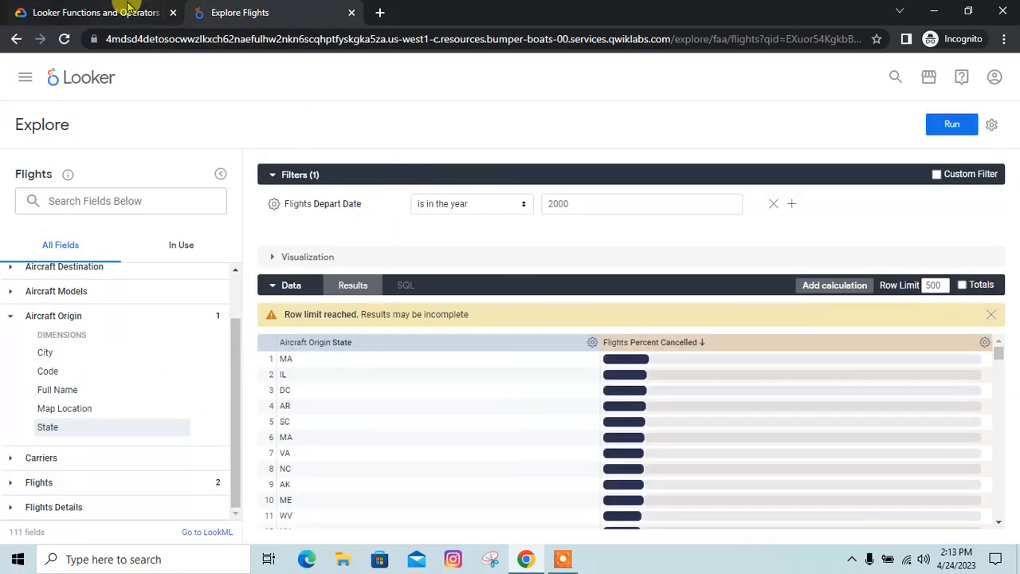
Step: Check the next lab instructions and rerun the Explore query without Depart Month
click(120, 12)
scroll(447, 418, down, 1)
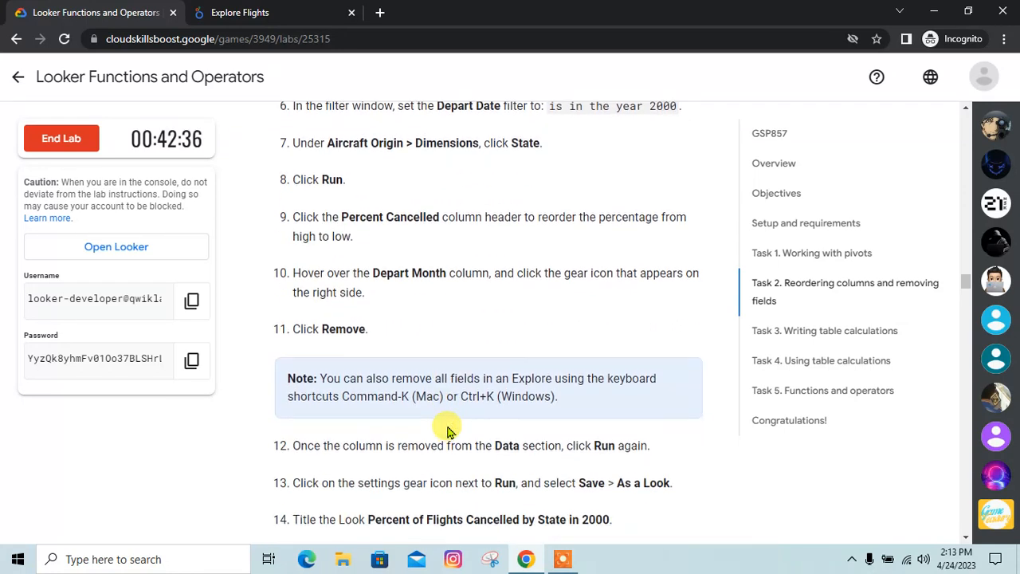
scroll(457, 443, down, 2)
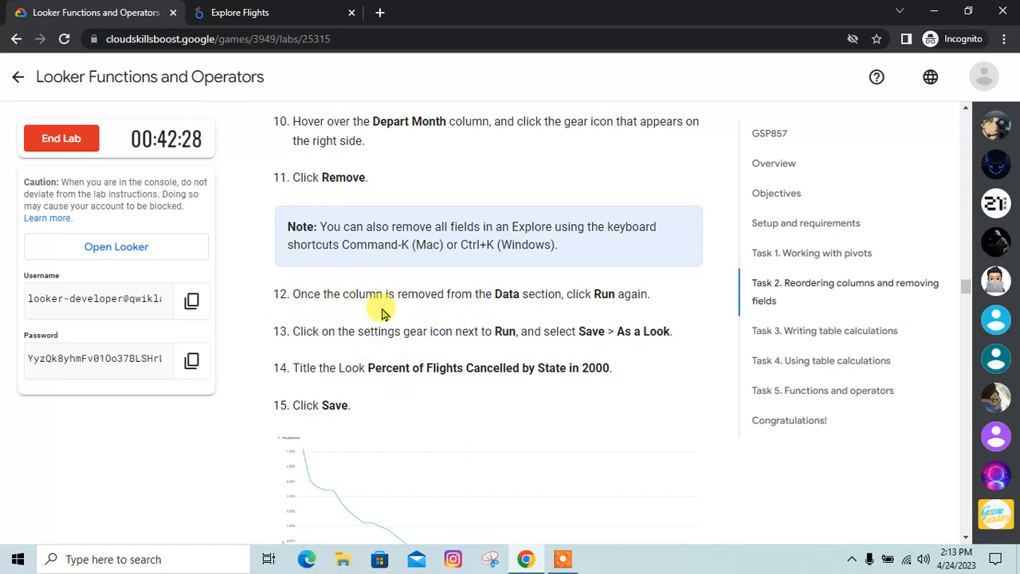
click(287, 8)
click(945, 119)
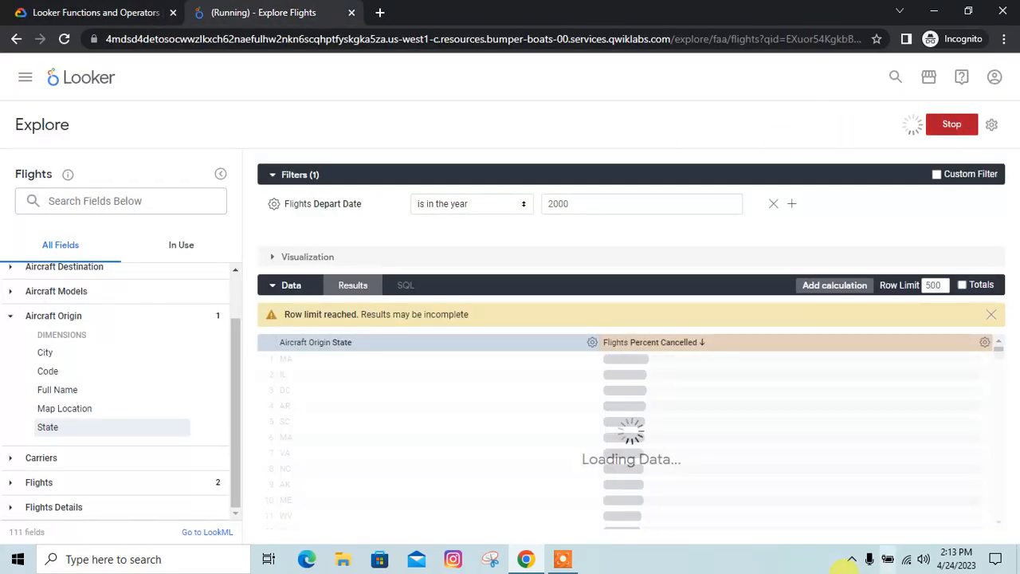
Step: Copy the Look title "Percent of Flights Cancelled by State in 2000" from the lab instructions and return to the Explore
click(131, 12)
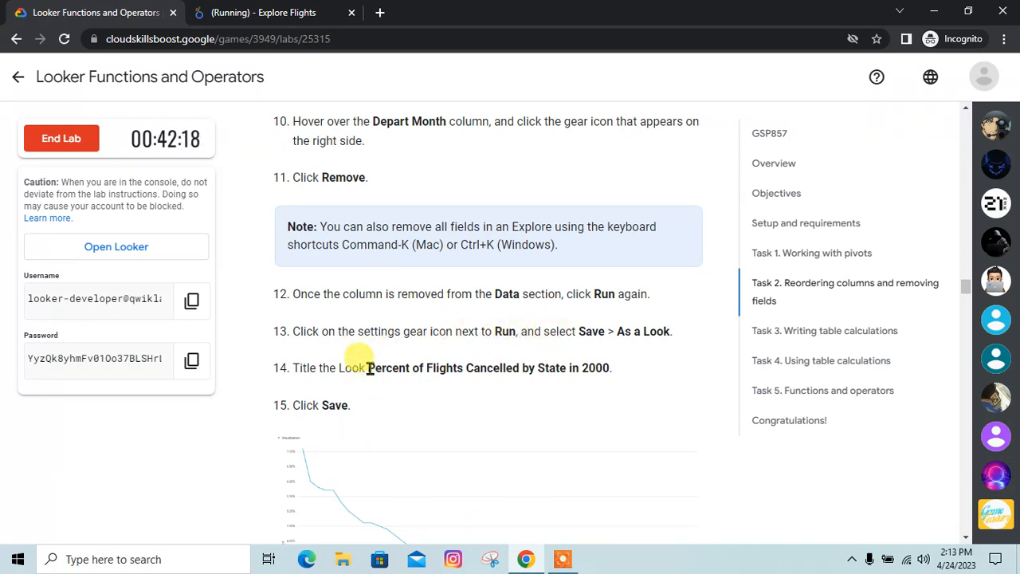
drag(377, 368, 602, 374)
key(ctrl+c)
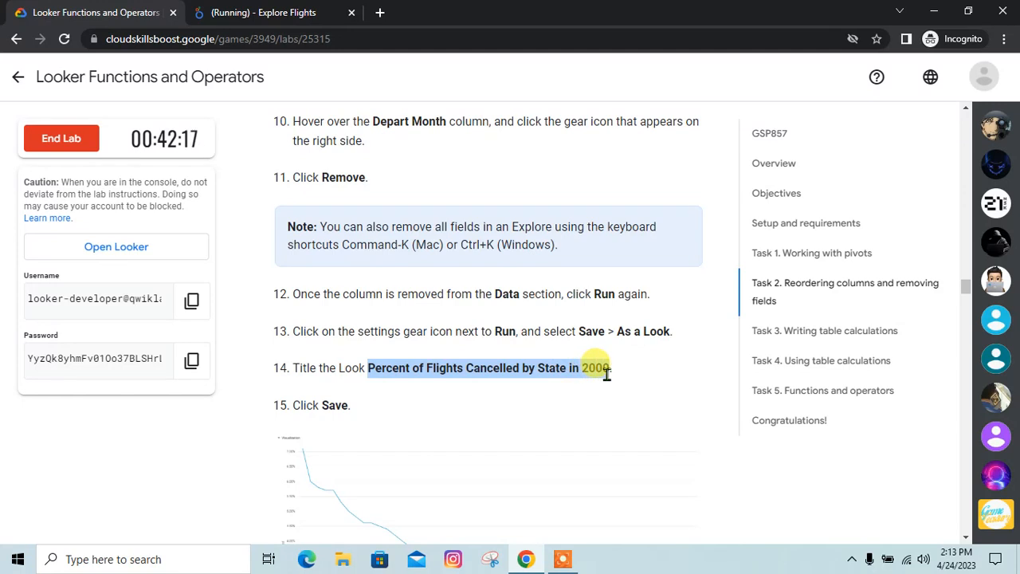
click(263, 12)
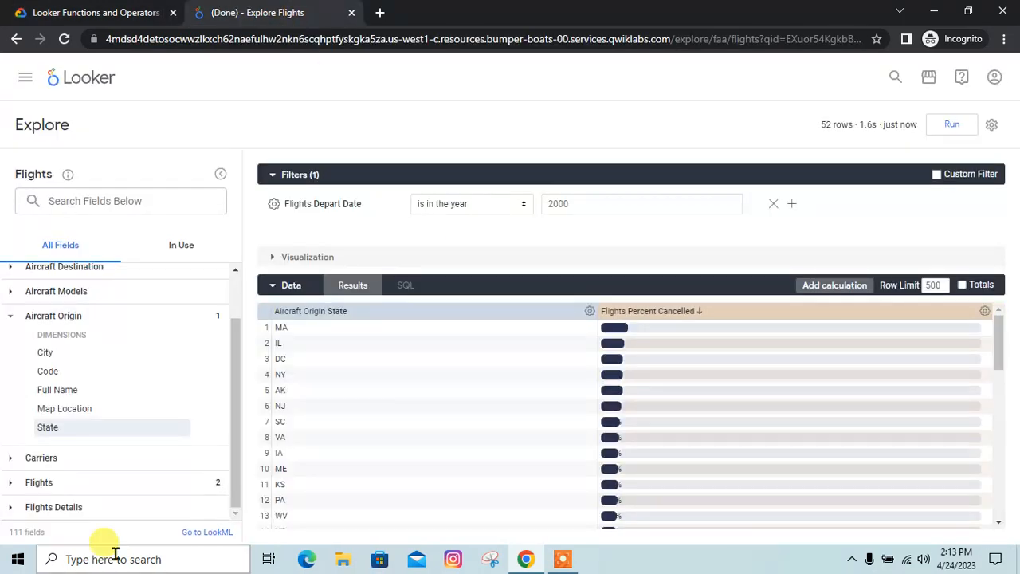
Step: Save the Explore as a Look titled "Percent of Flights Cancelled by State in 2000" in the Developer Student folder
click(991, 126)
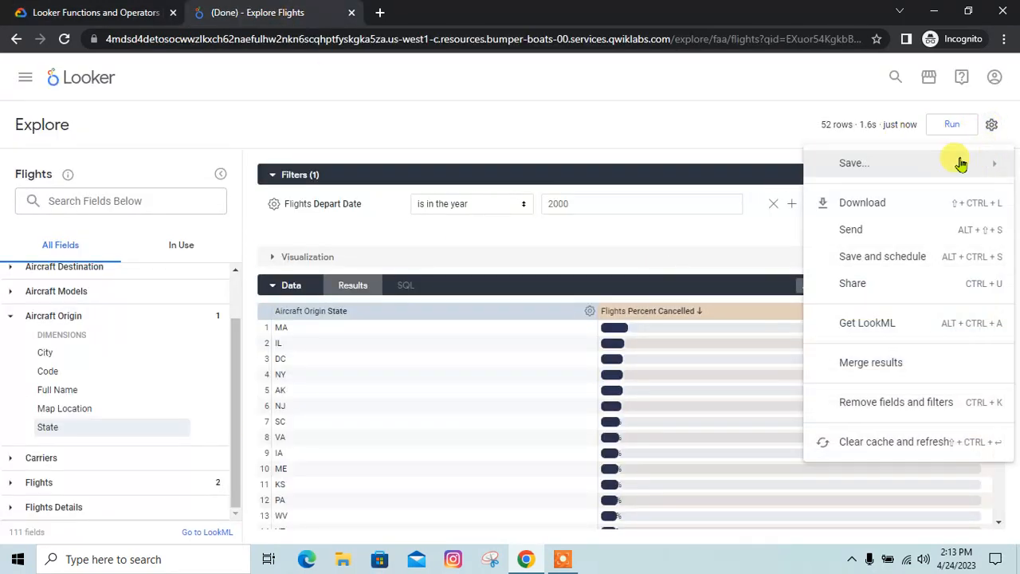
mouse_move(958, 164)
click(713, 225)
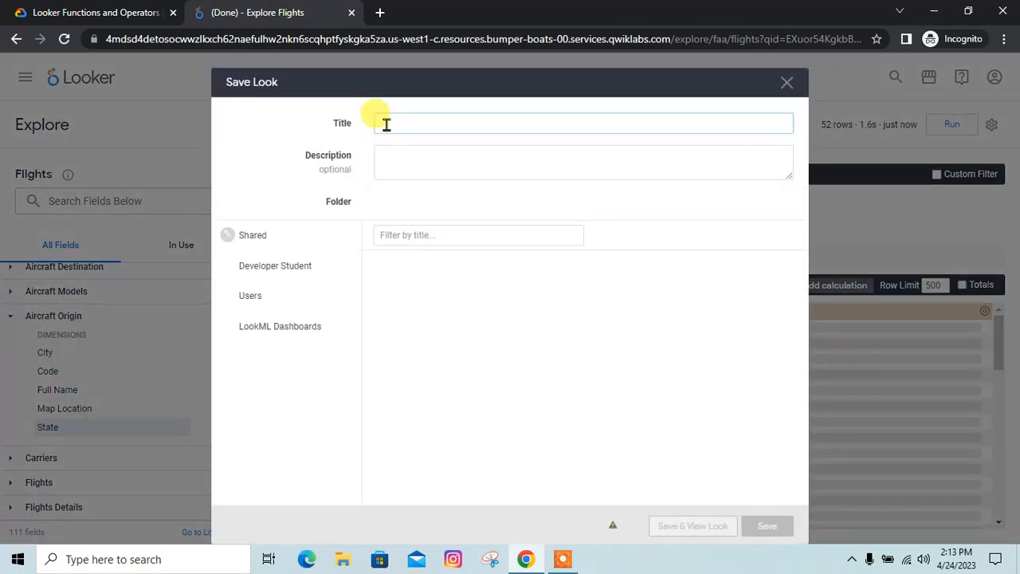
key(ctrl+v)
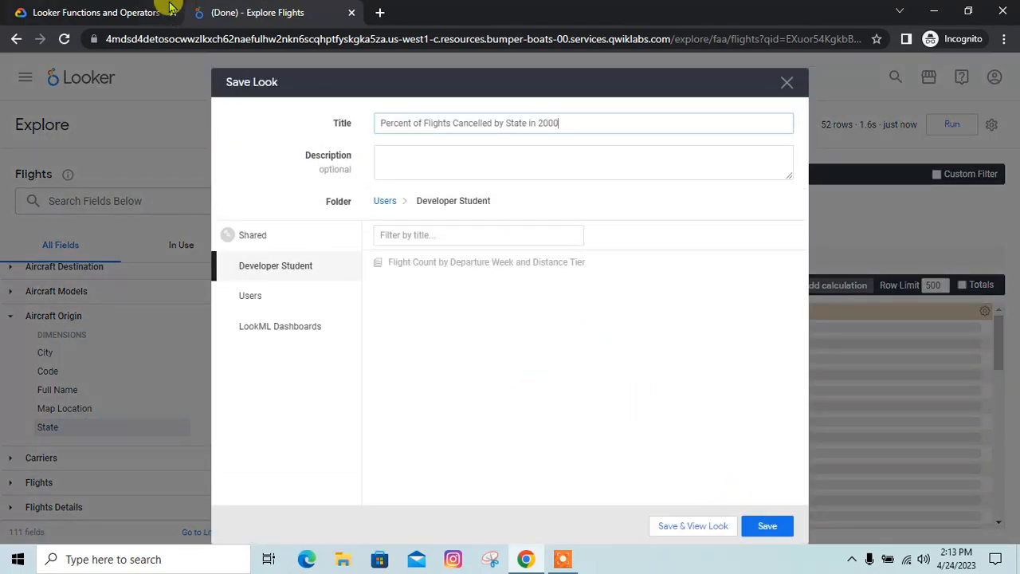
click(169, 8)
scroll(339, 385, down, 3)
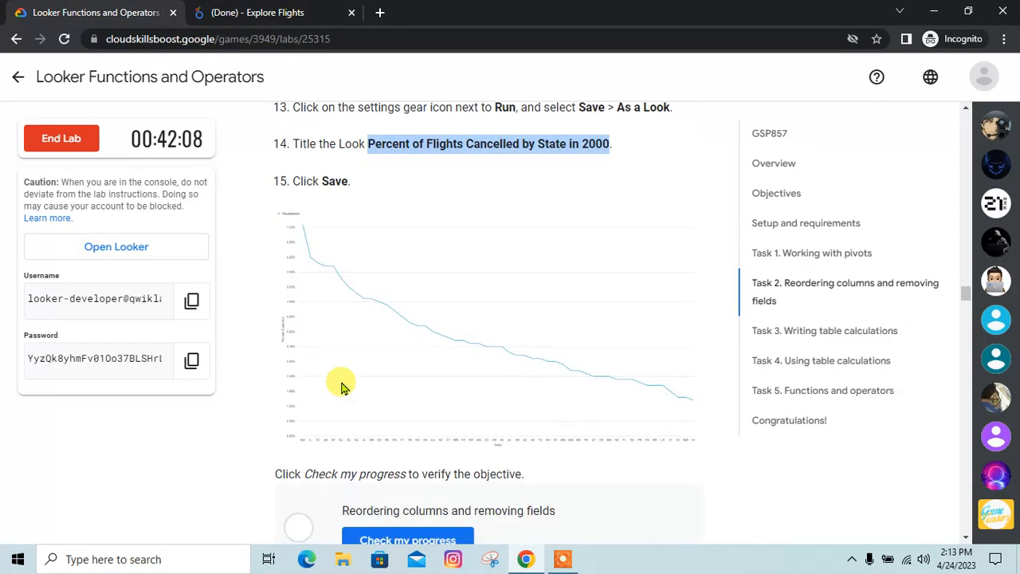
click(253, 9)
click(749, 528)
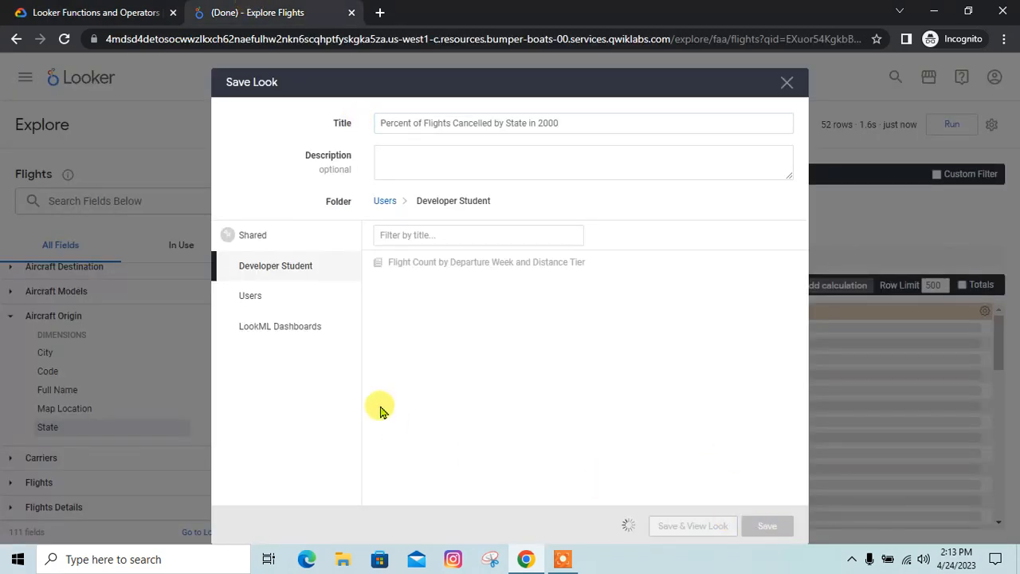
Step: Run the lab's progress check for the "Reordering columns and removing fields" objective
click(97, 9)
click(416, 541)
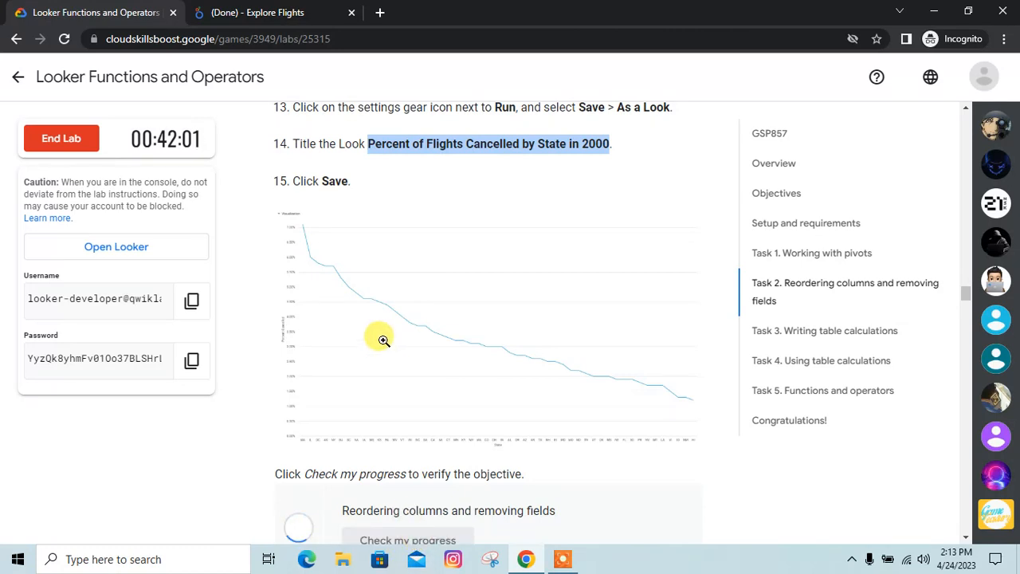
scroll(381, 335, down, 3)
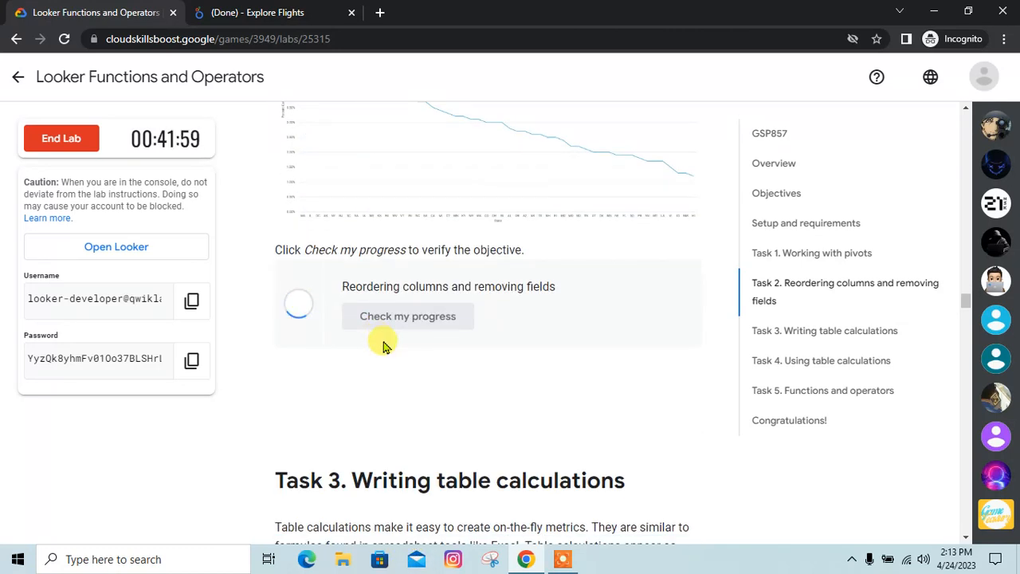
Step: Read through the Task 3 instructions on writing table calculations and creating the map visualization
scroll(383, 344, down, 3)
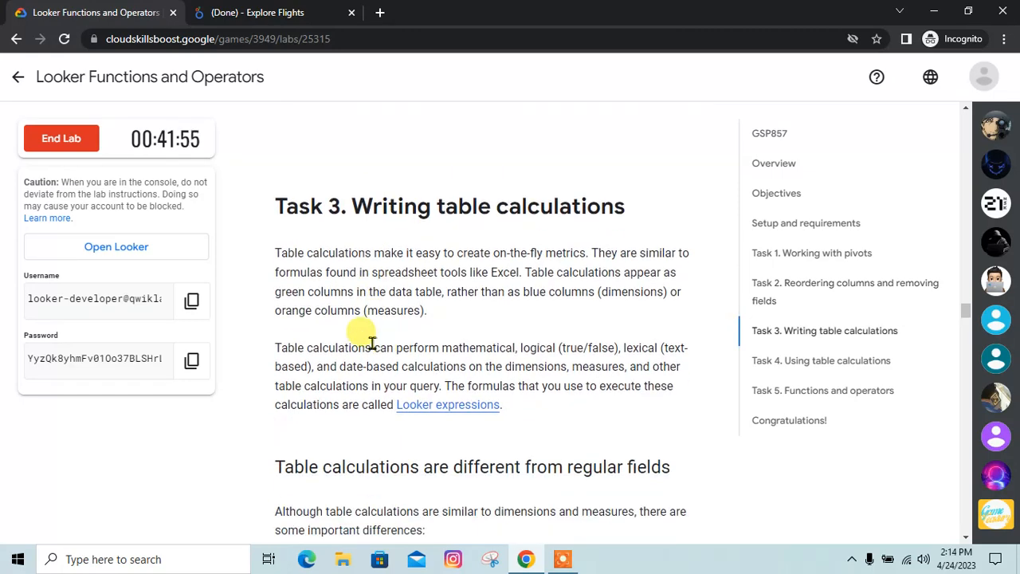
scroll(372, 343, down, 10)
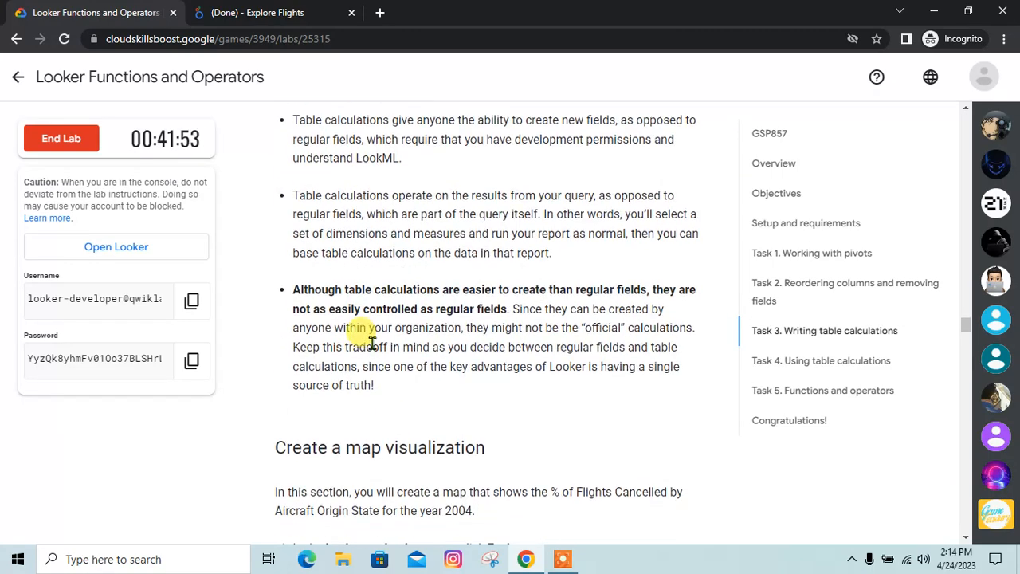
scroll(371, 343, down, 3)
scroll(372, 346, up, 1)
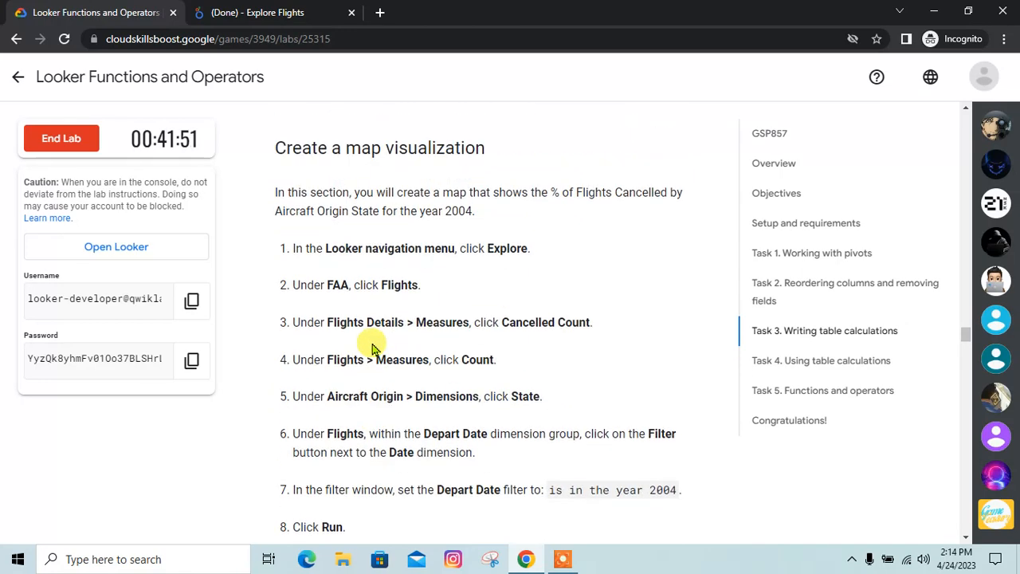
scroll(372, 348, down, 15)
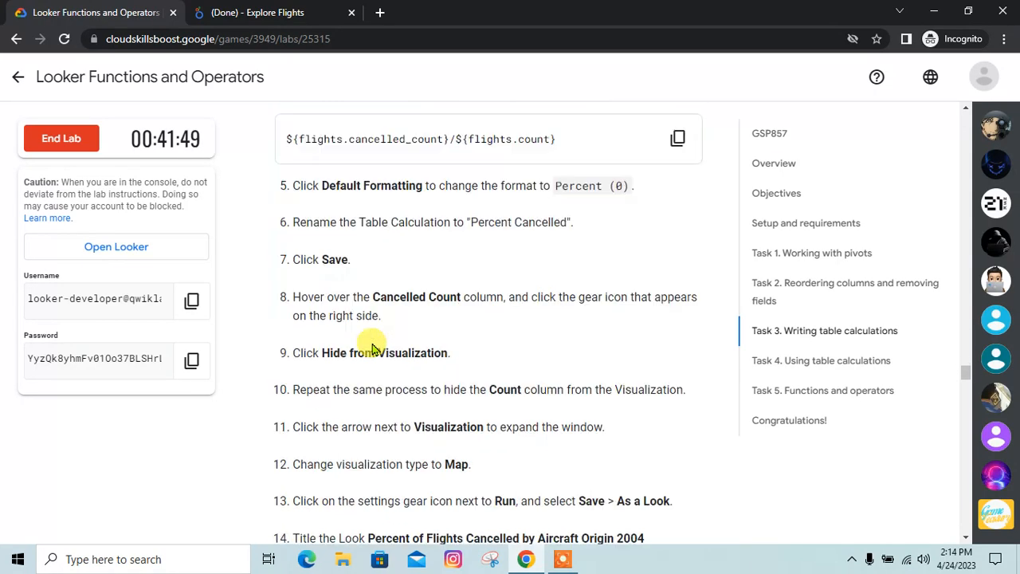
scroll(371, 348, down, 4)
scroll(370, 346, up, 15)
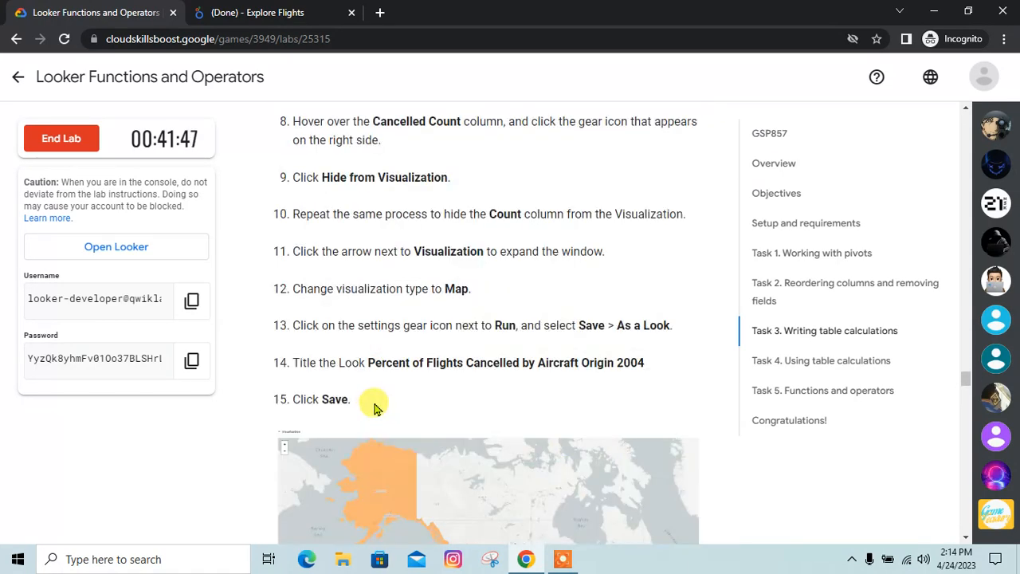
scroll(377, 408, up, 15)
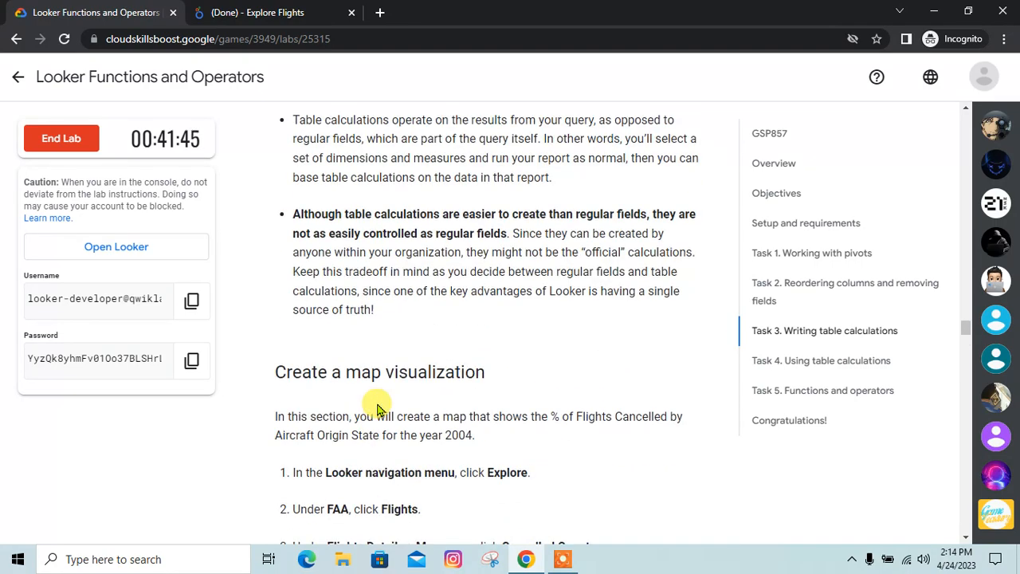
scroll(378, 409, up, 5)
scroll(378, 409, down, 3)
scroll(377, 408, up, 1)
scroll(378, 408, down, 9)
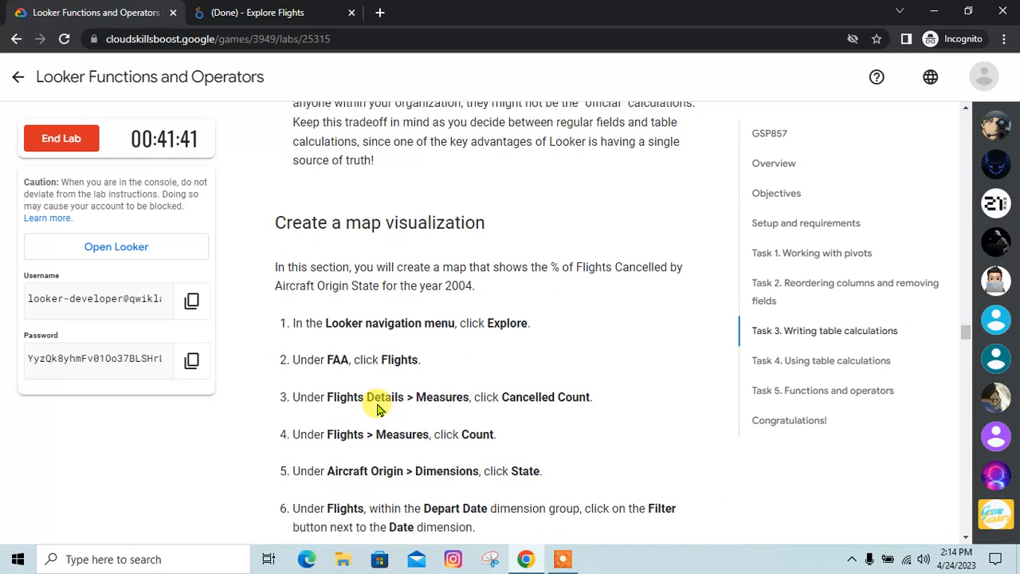
Step: Open a new Flights Explore under FAA from Looker's home page, following the map visualization instructions in the lab
click(227, 10)
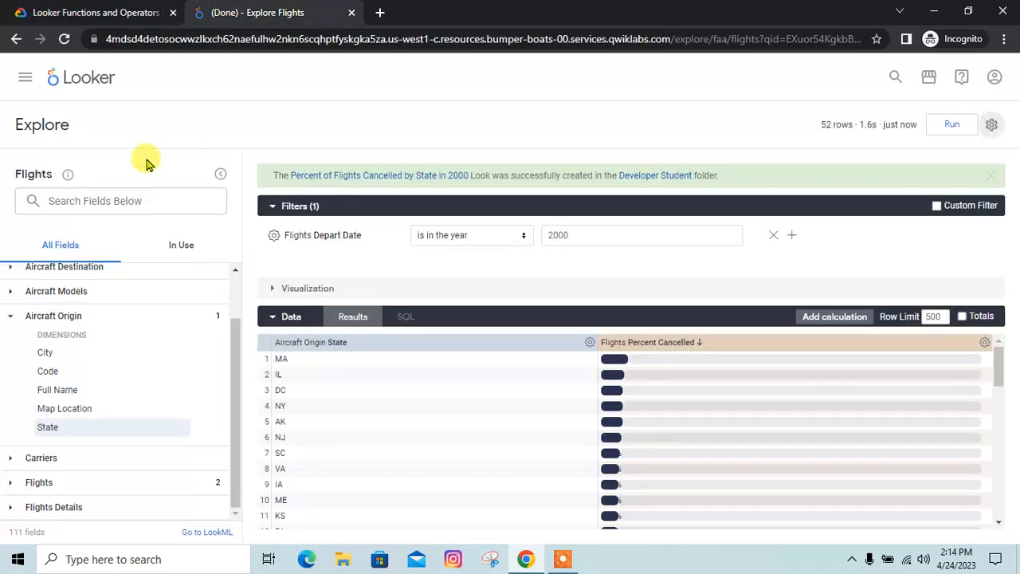
click(62, 77)
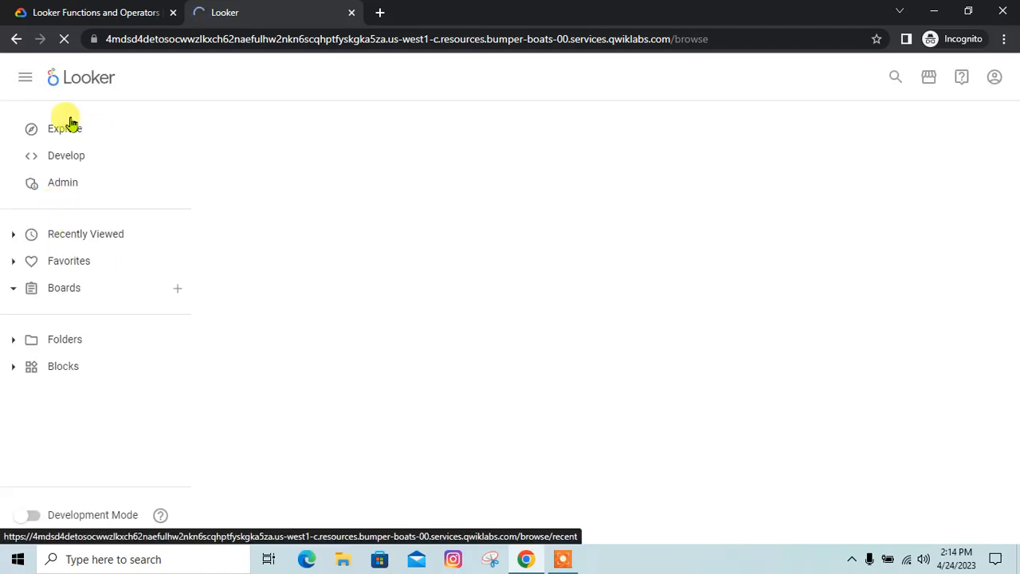
click(76, 8)
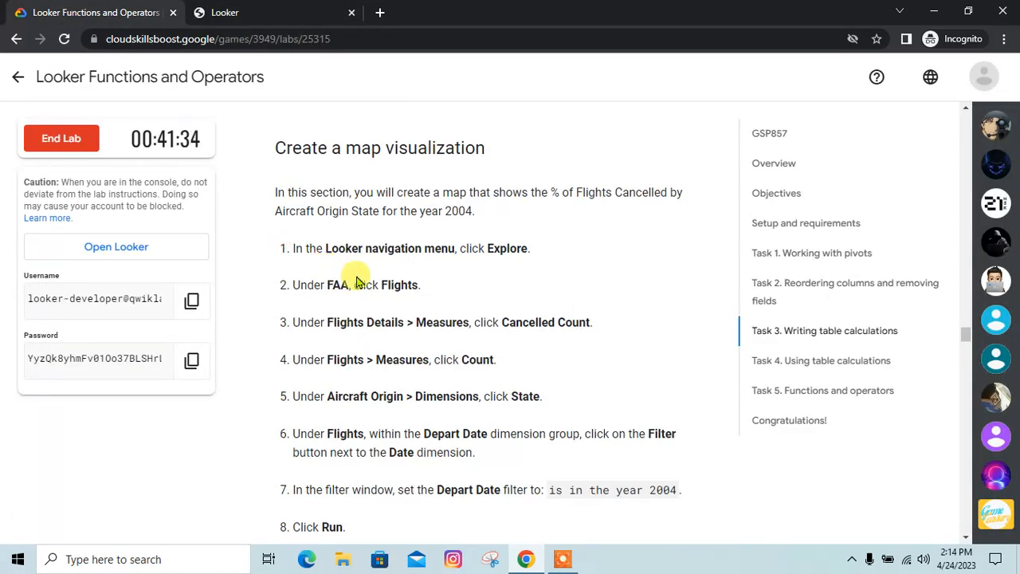
click(251, 8)
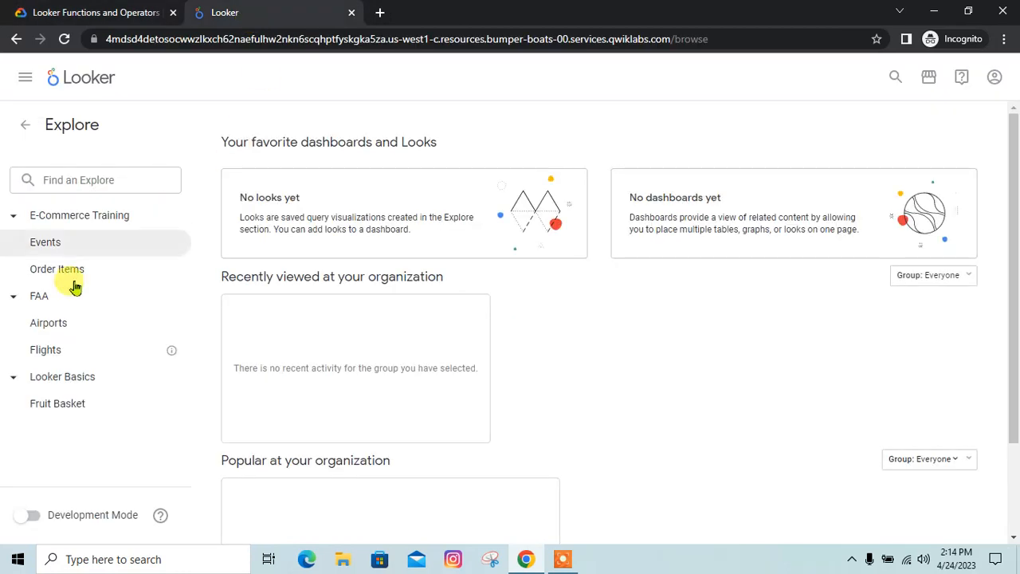
click(64, 296)
click(73, 295)
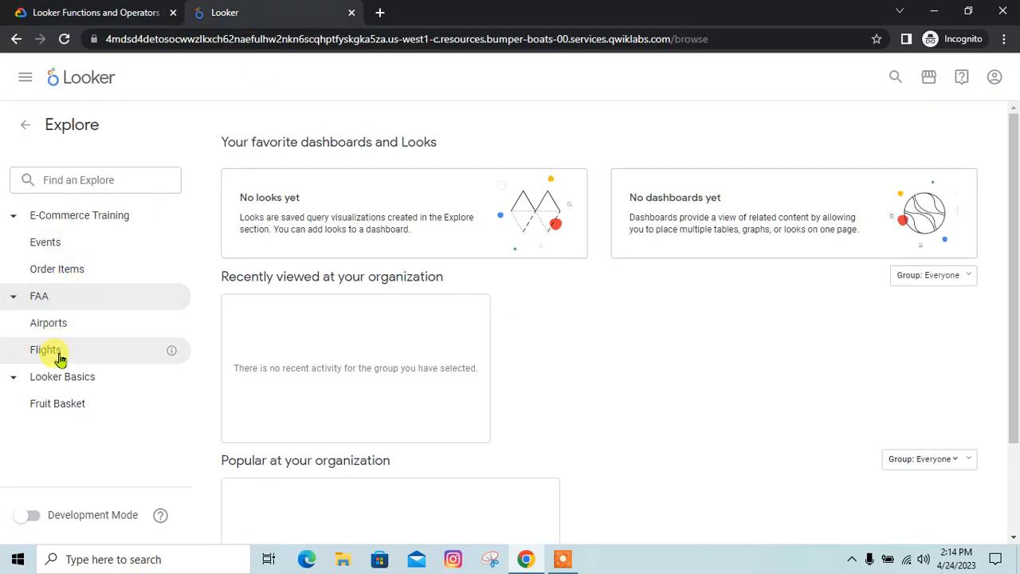
click(60, 352)
click(100, 10)
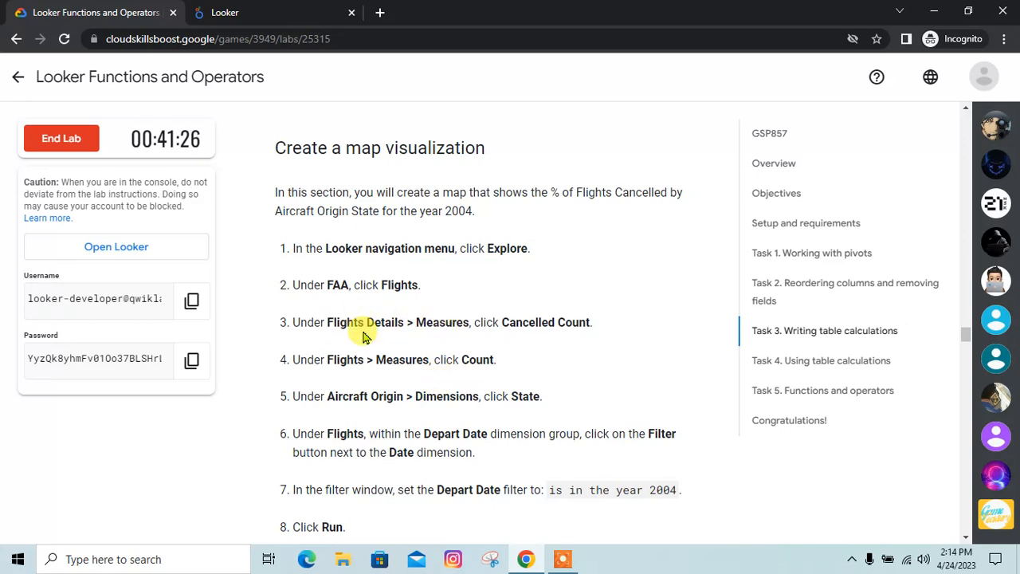
click(256, 8)
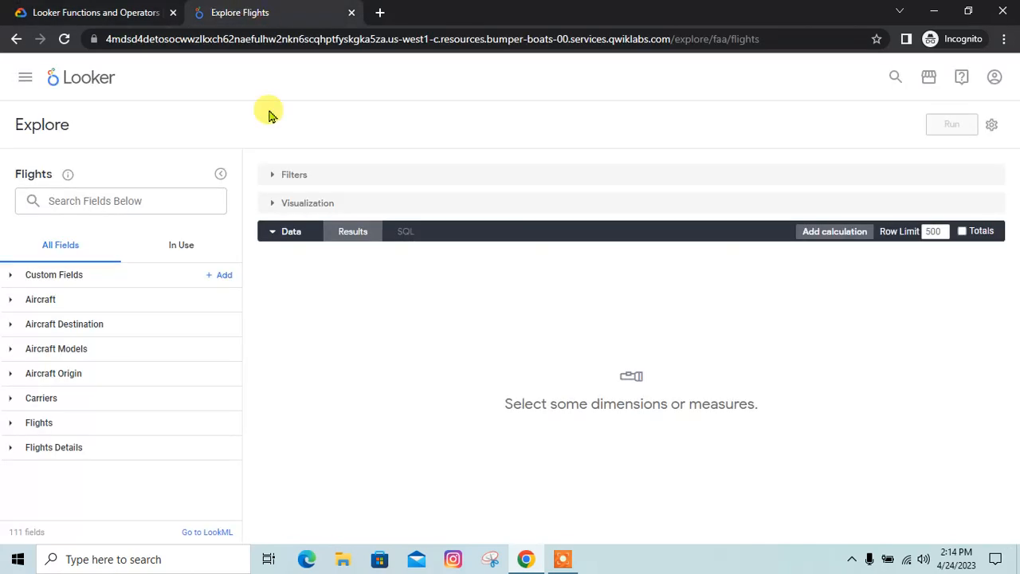
Step: Add the Cancelled Count measure from Flights Details to the Explore, following the lab's map visualization instructions
click(71, 447)
scroll(88, 438, down, 2)
scroll(105, 342, down, 2)
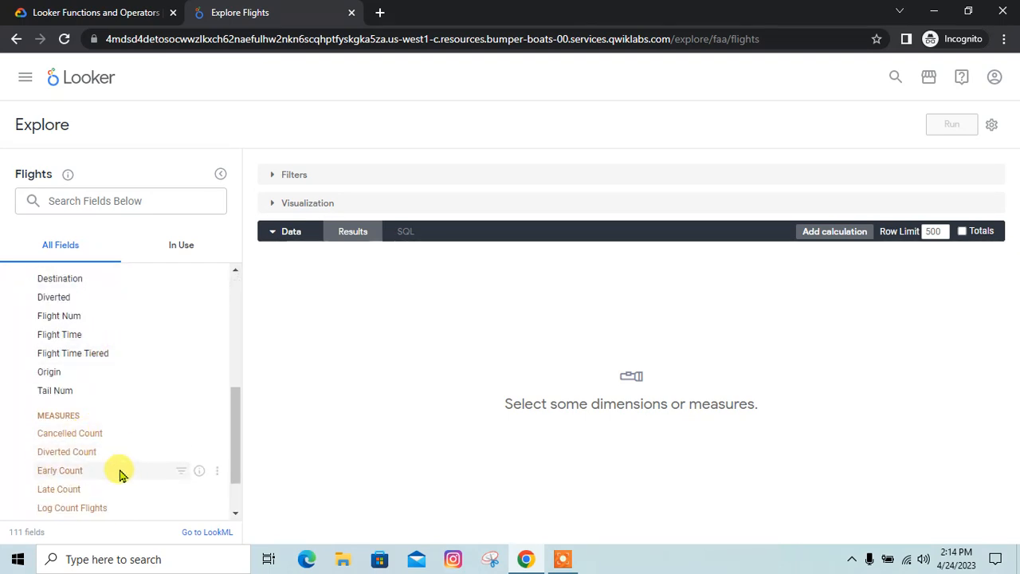
click(67, 10)
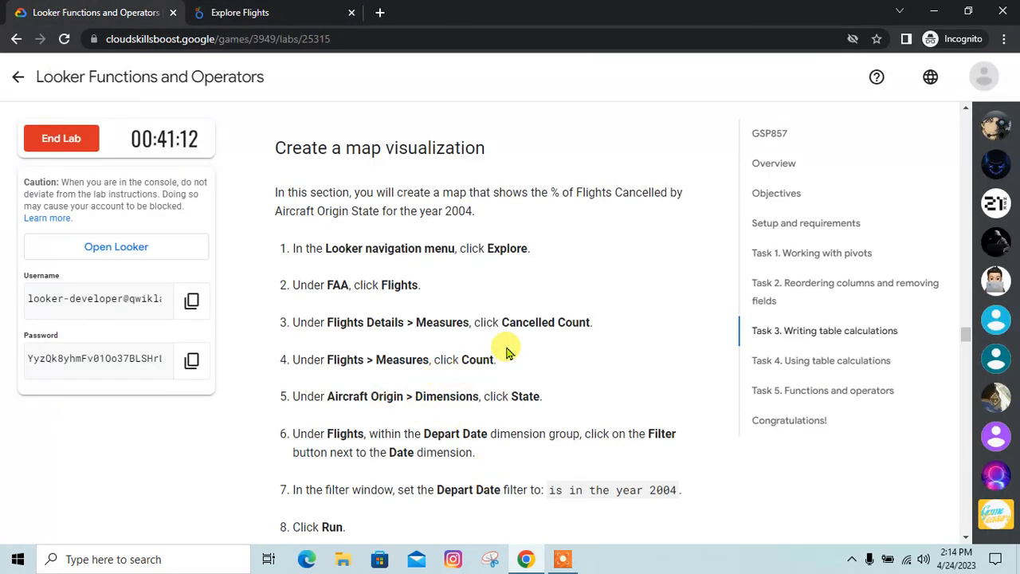
click(275, 8)
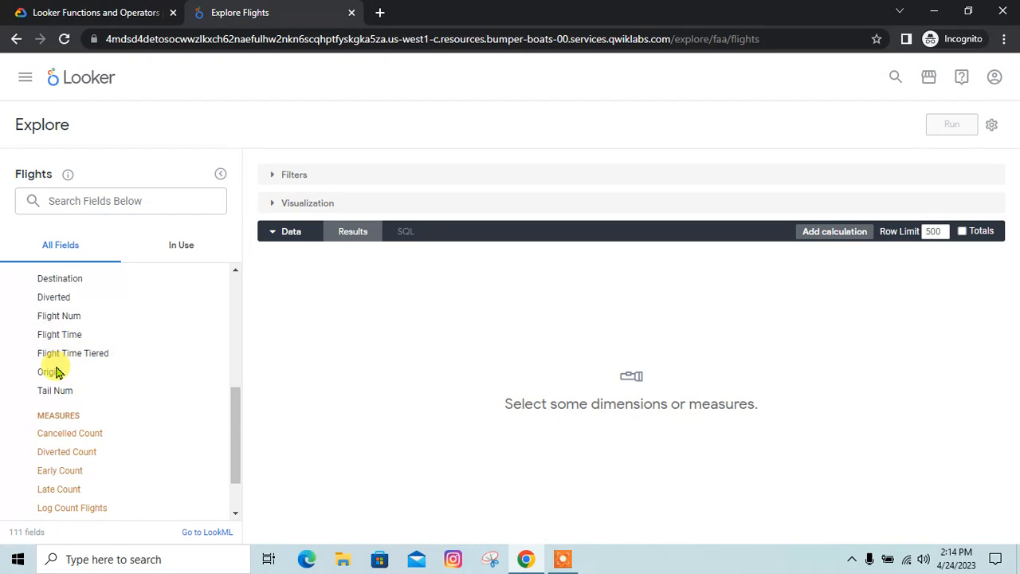
click(114, 437)
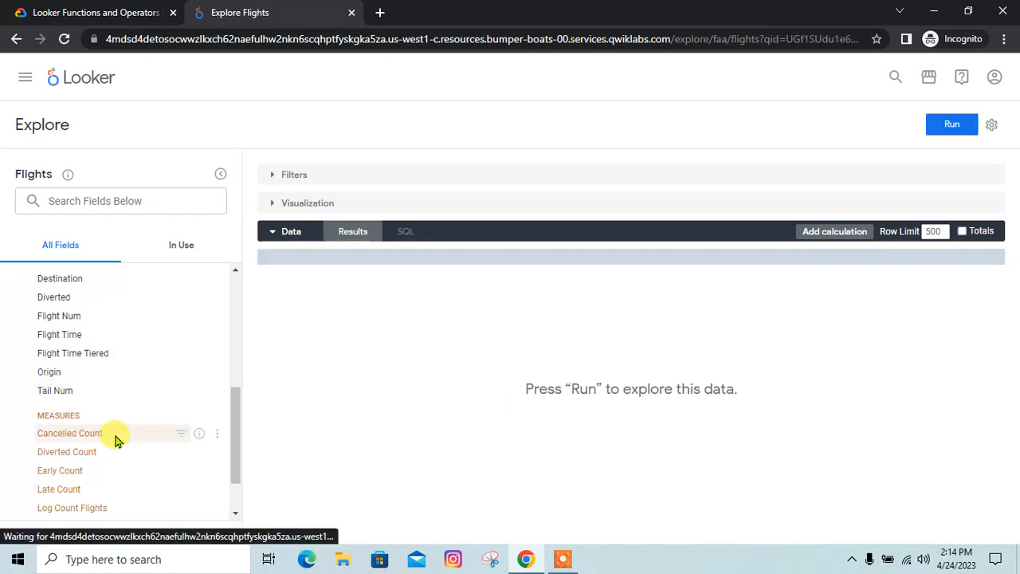
Step: Check the next lab instruction and add the Count measure from the Flights view to the query
click(151, 8)
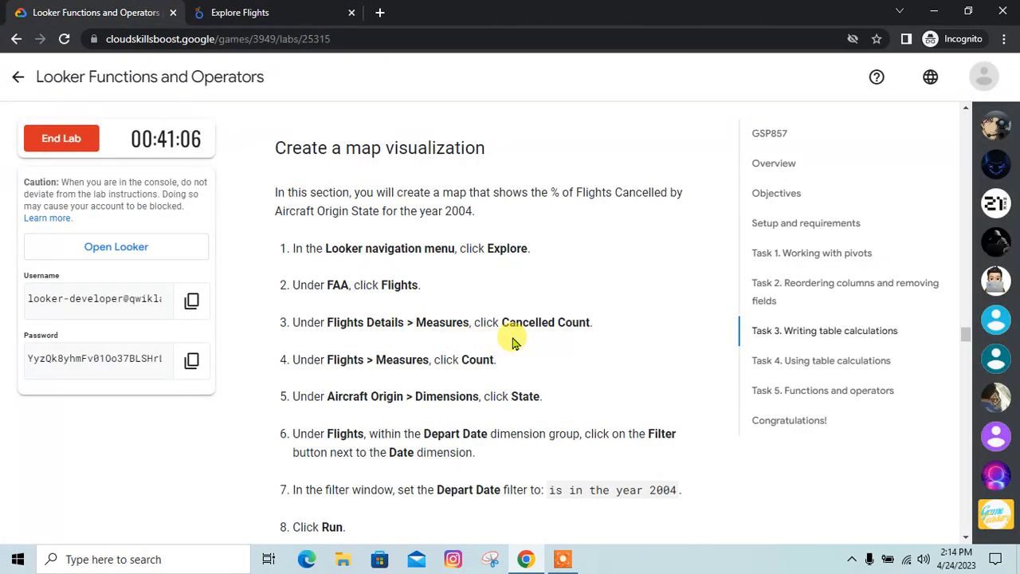
click(275, 8)
scroll(111, 414, up, 3)
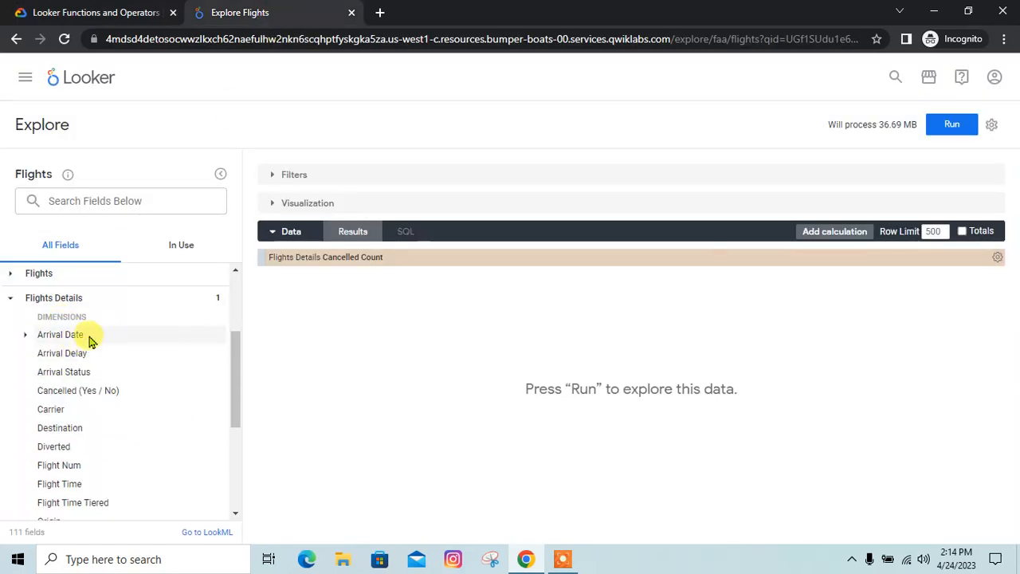
scroll(88, 338, down, 3)
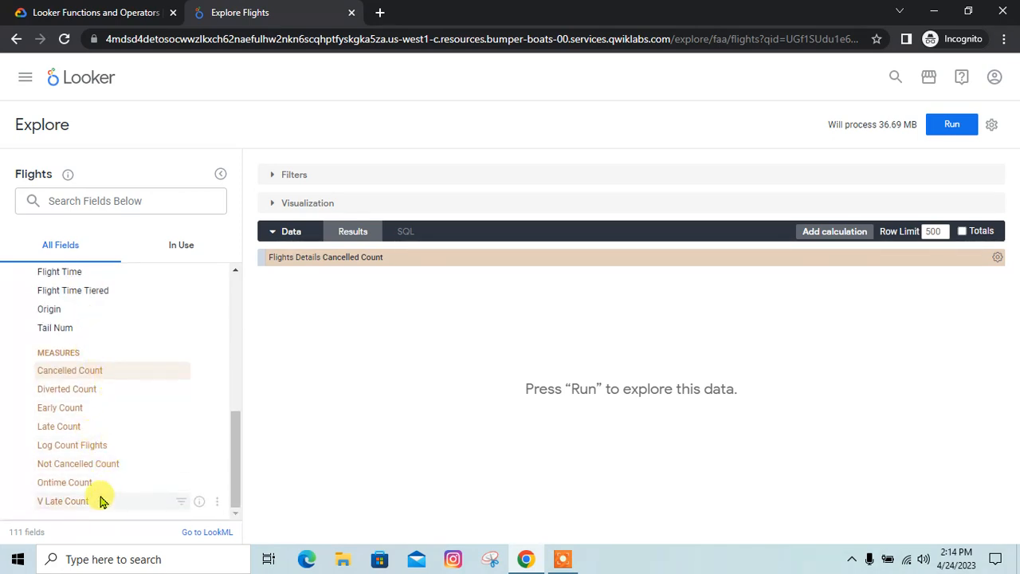
scroll(100, 500, up, 5)
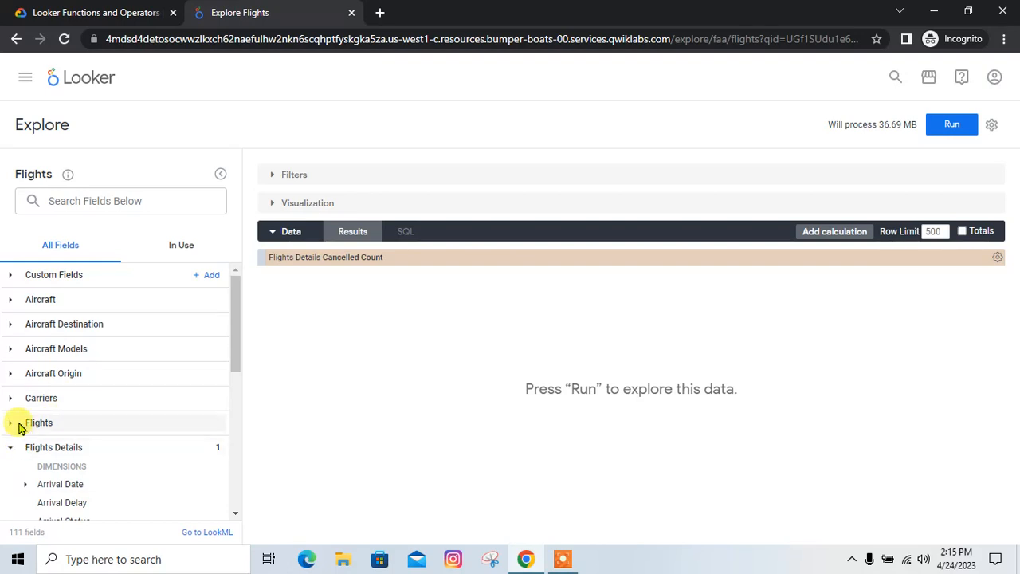
click(20, 426)
scroll(109, 459, down, 2)
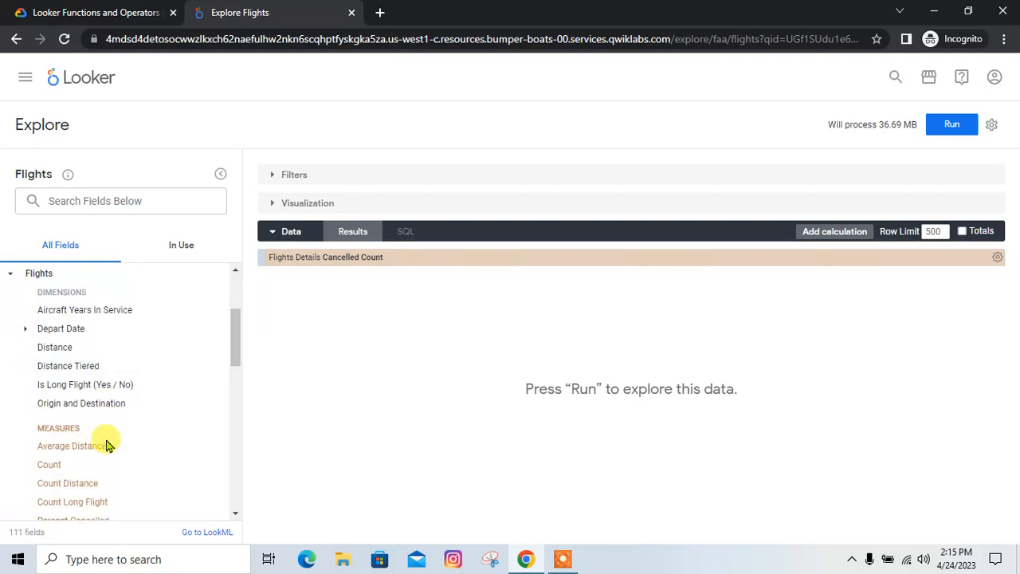
click(82, 464)
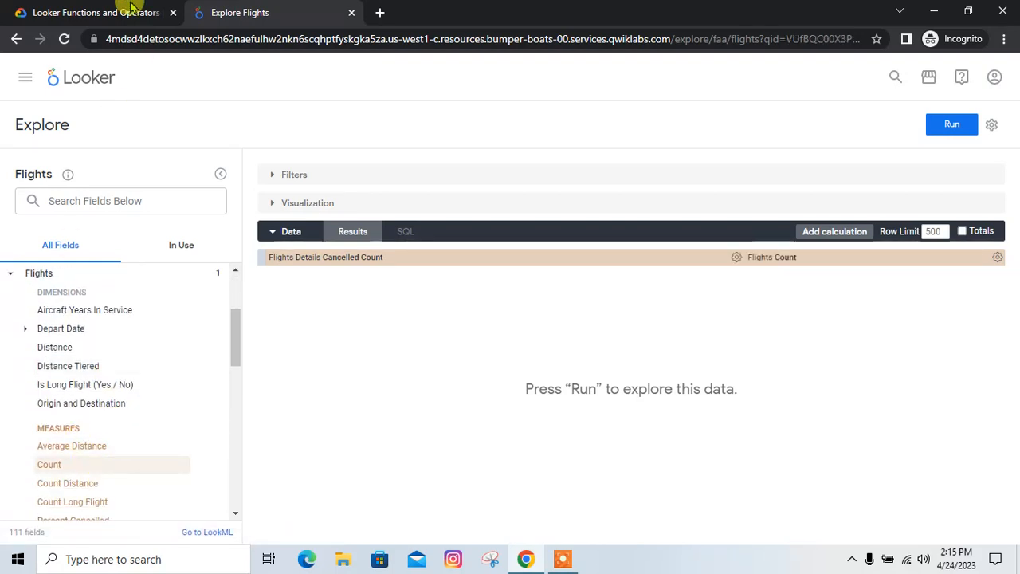
Step: Check the next lab instruction and add the State dimension from Aircraft Origin to the query
click(71, 10)
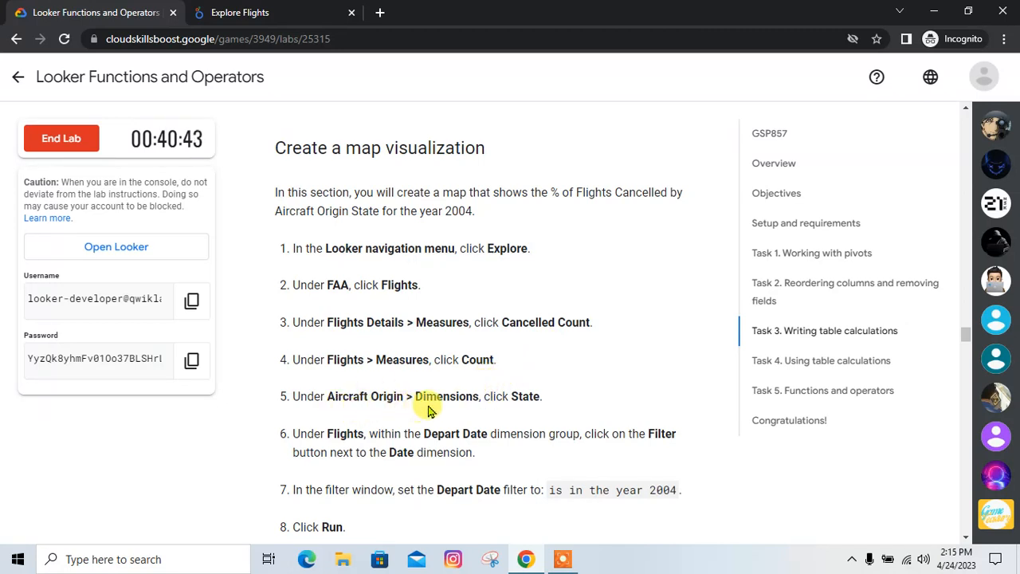
click(295, 11)
scroll(79, 387, up, 3)
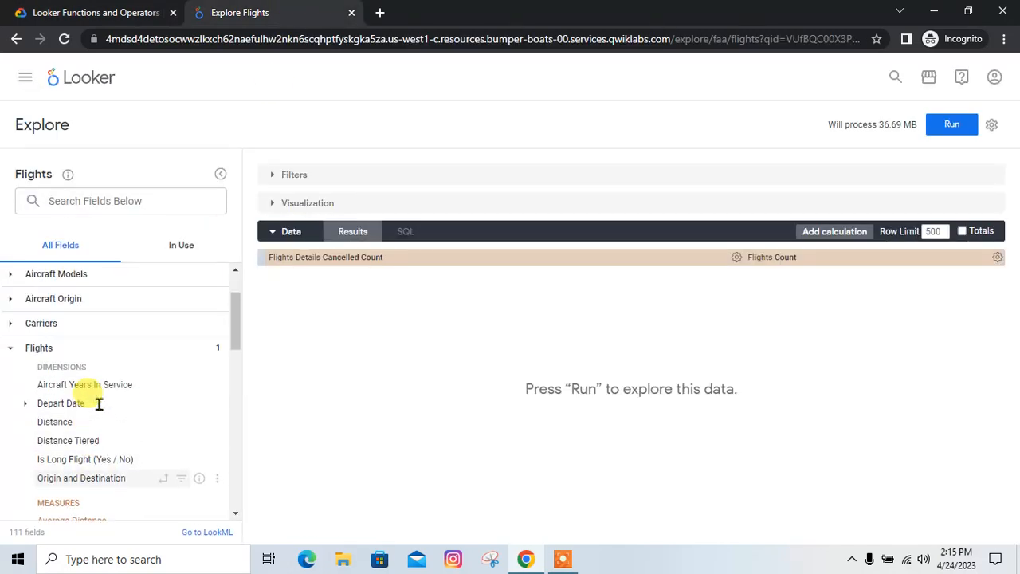
click(50, 373)
scroll(82, 398, down, 2)
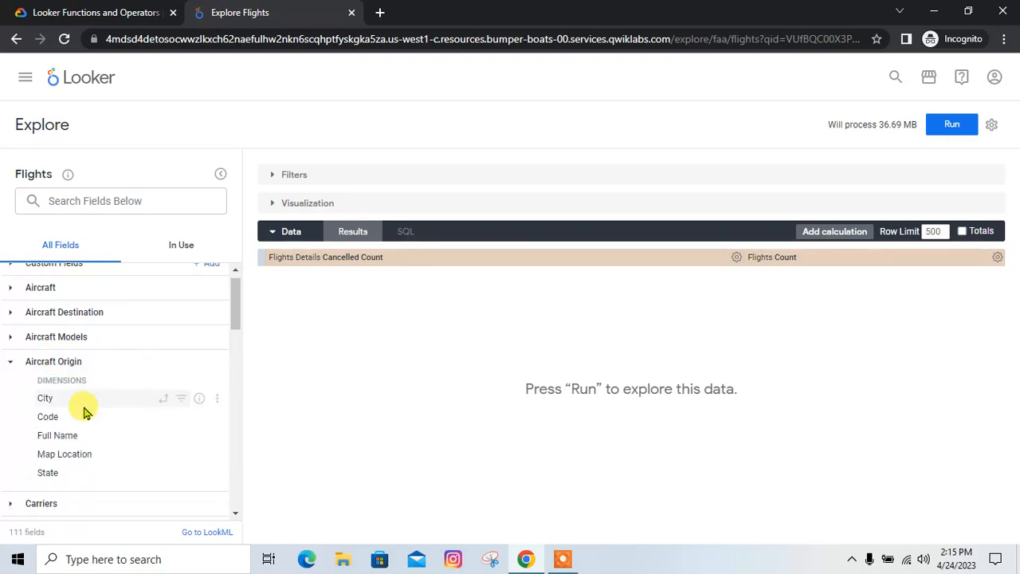
click(67, 411)
Step: Add a filter on the Date dimension of the Flights Depart Date group, as the lab instructs
click(119, 12)
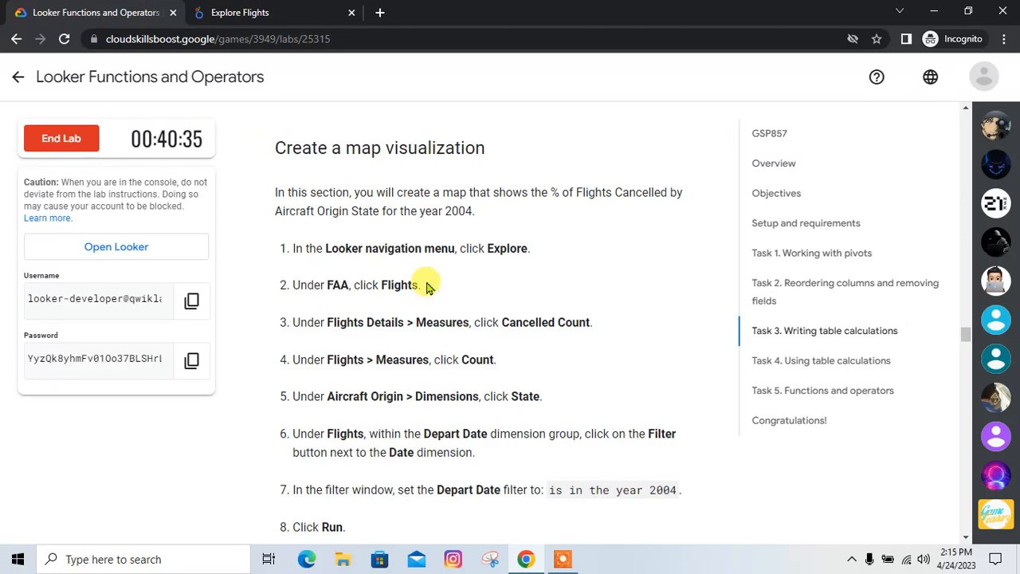
scroll(482, 389, down, 1)
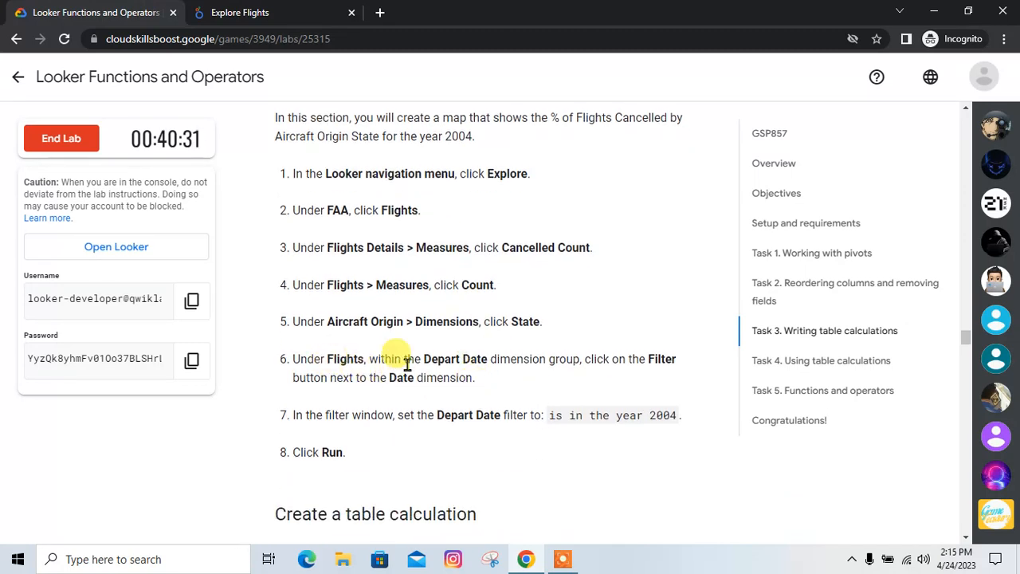
click(247, 11)
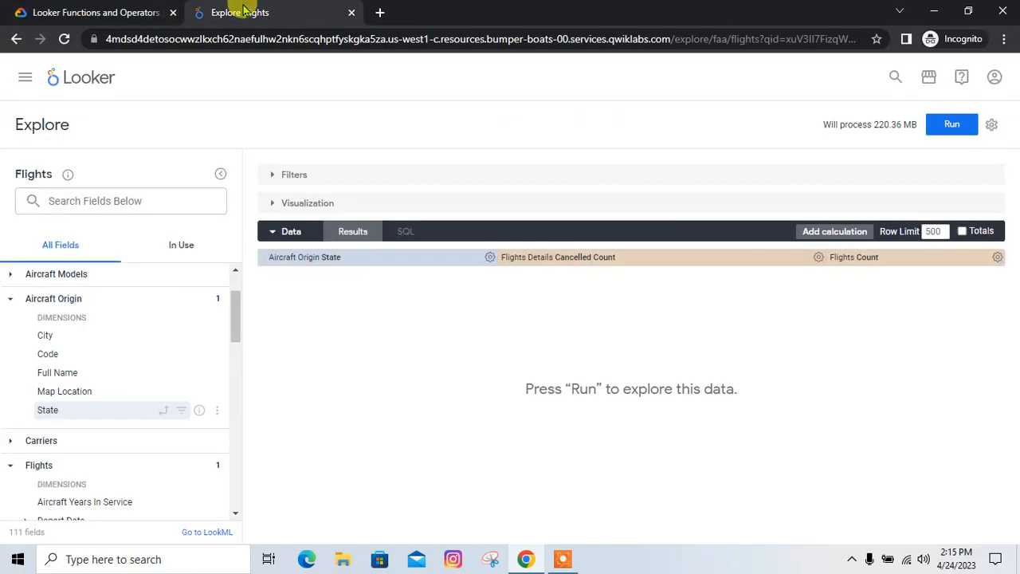
scroll(62, 428, down, 1)
scroll(70, 395, down, 1)
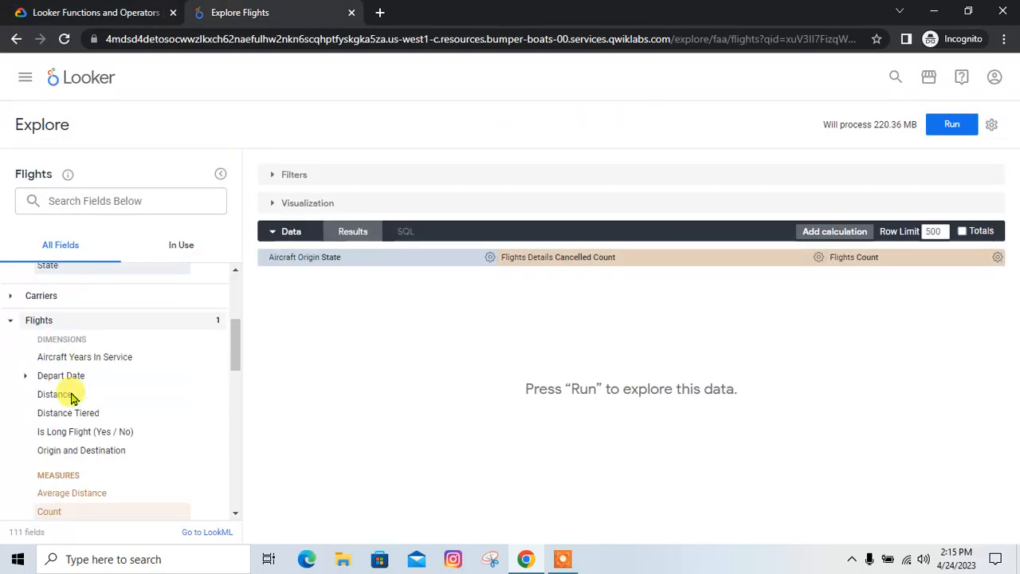
click(56, 371)
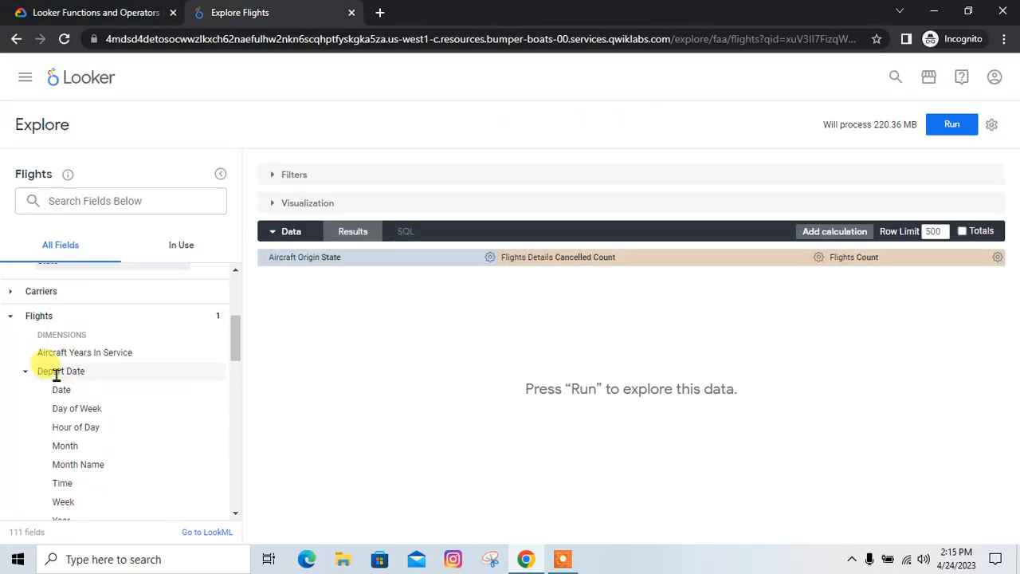
click(127, 10)
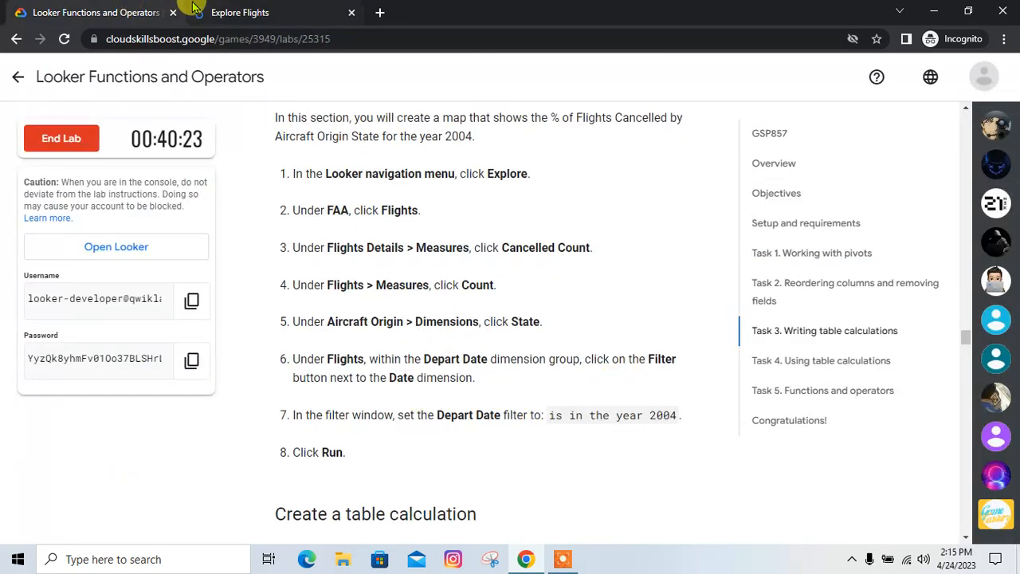
click(220, 12)
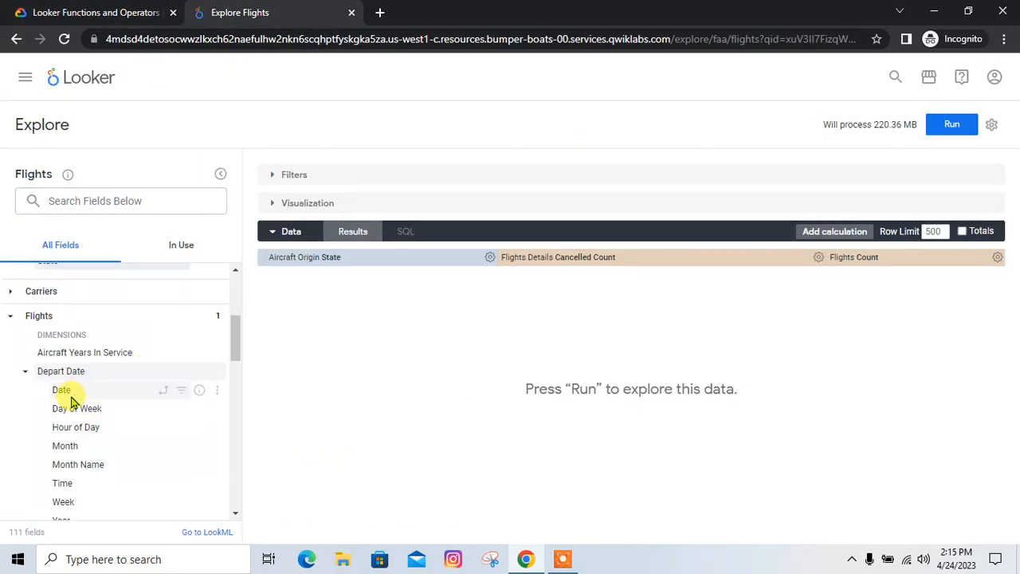
click(181, 389)
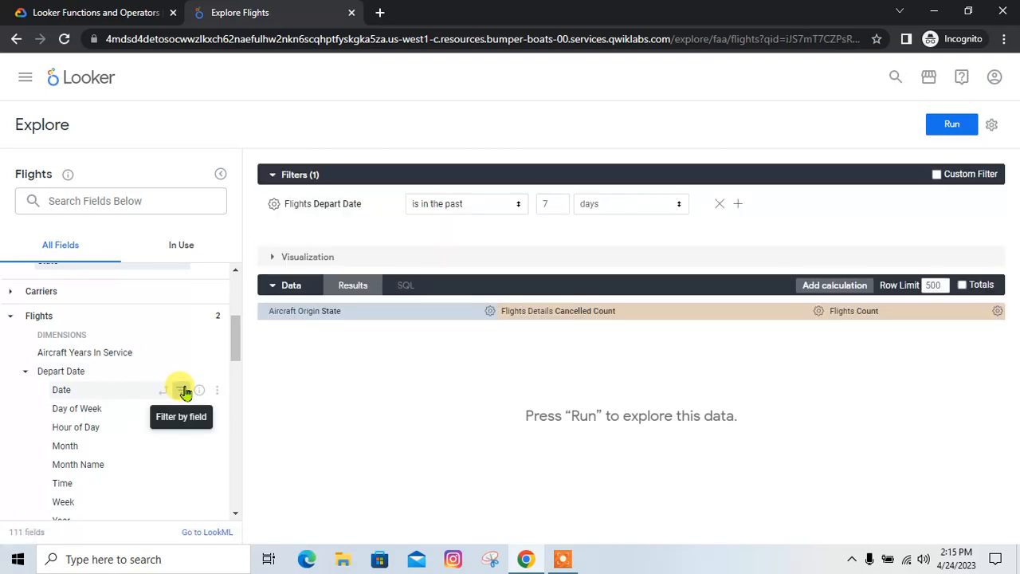
Step: Set the Flights Depart Date filter to "is in the year" 2004 and run the query
key(ctrl+shift+Tab)
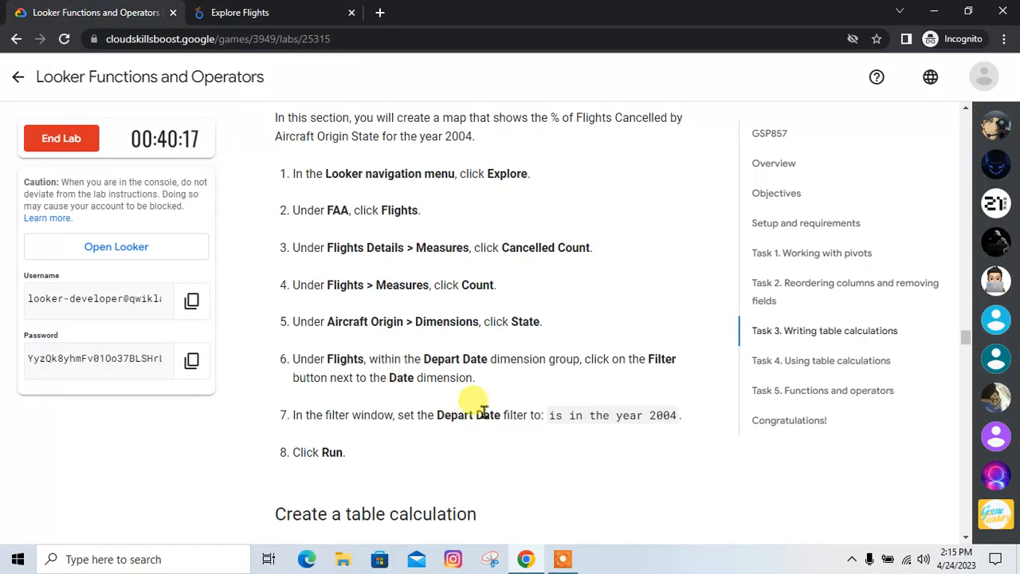
click(284, 6)
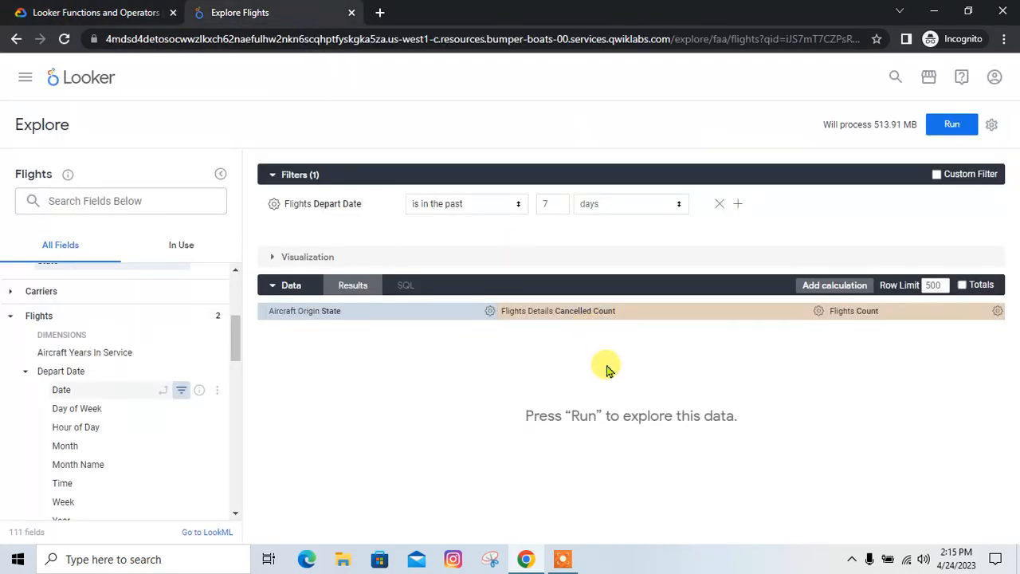
click(515, 203)
click(485, 277)
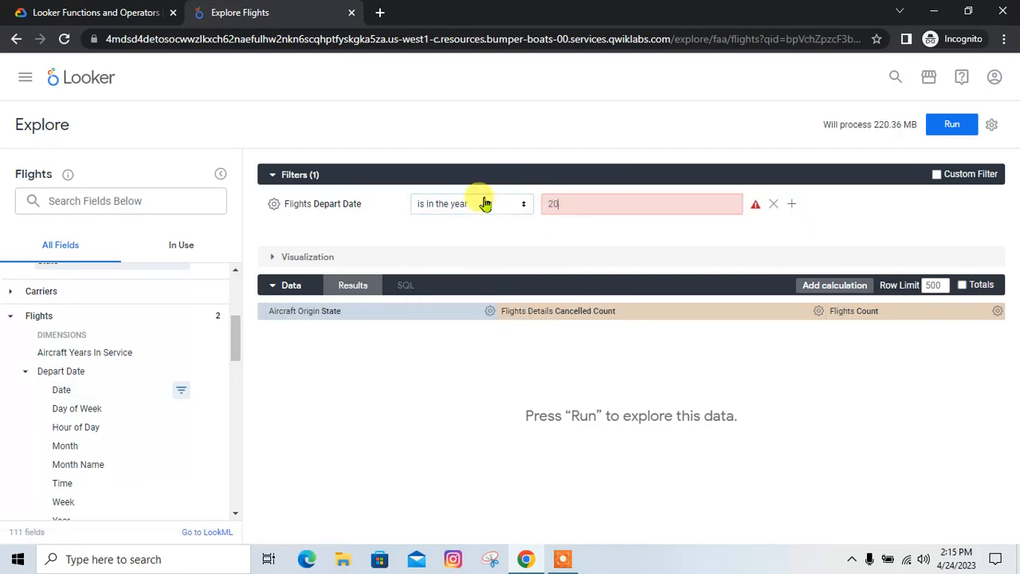
click(24, 10)
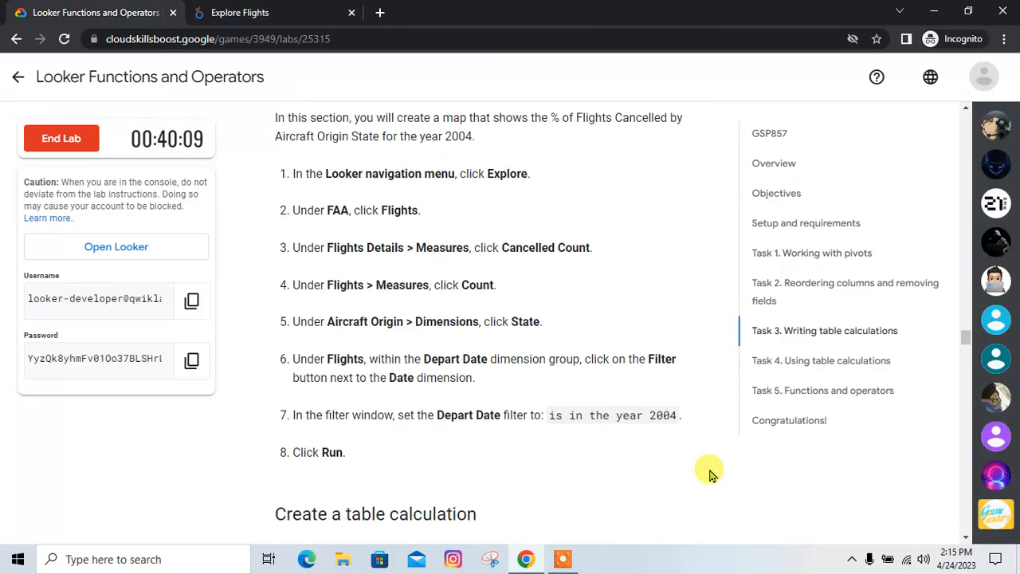
scroll(482, 377, down, 2)
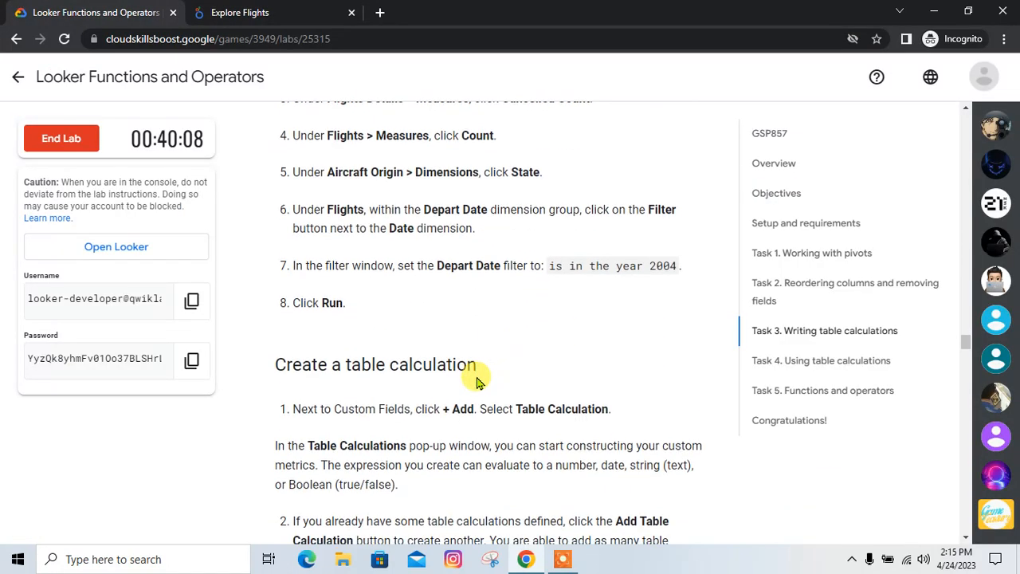
click(294, 10)
click(942, 126)
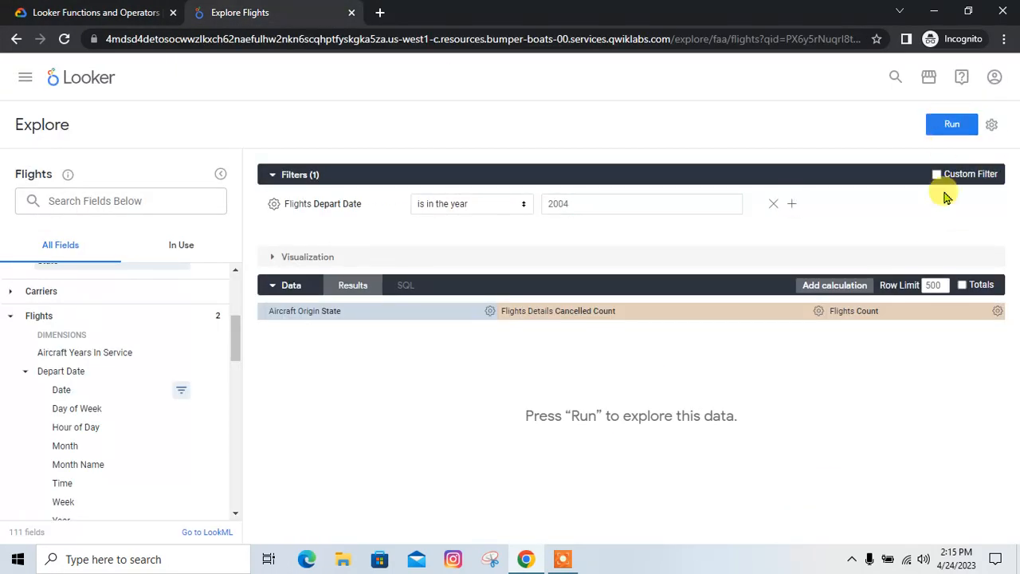
Step: Read the lab's "Create a table calculation" instructions and locate the option for adding custom fields in the Flights Explore
click(121, 7)
scroll(518, 423, down, 1)
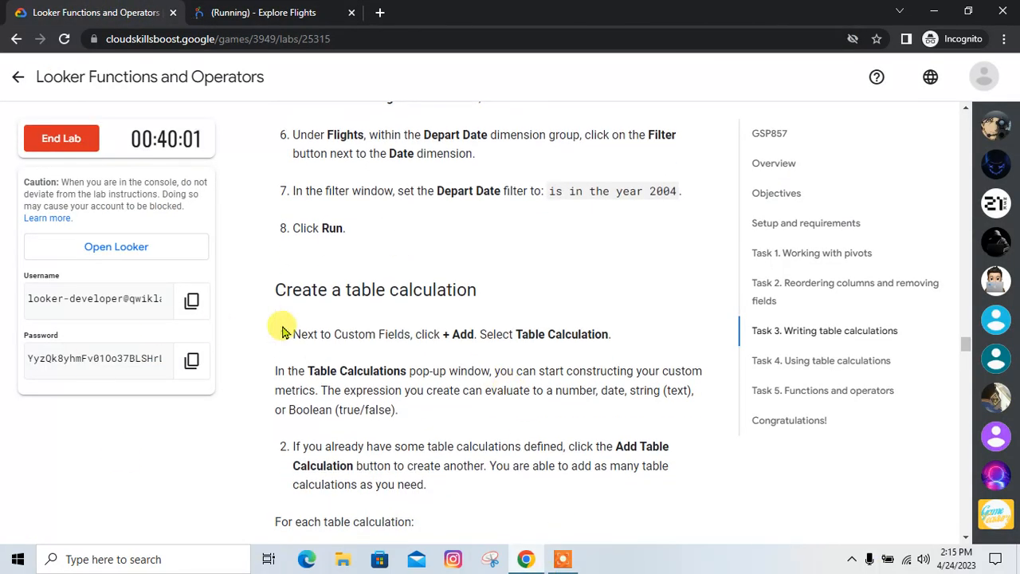
scroll(366, 359, down, 1)
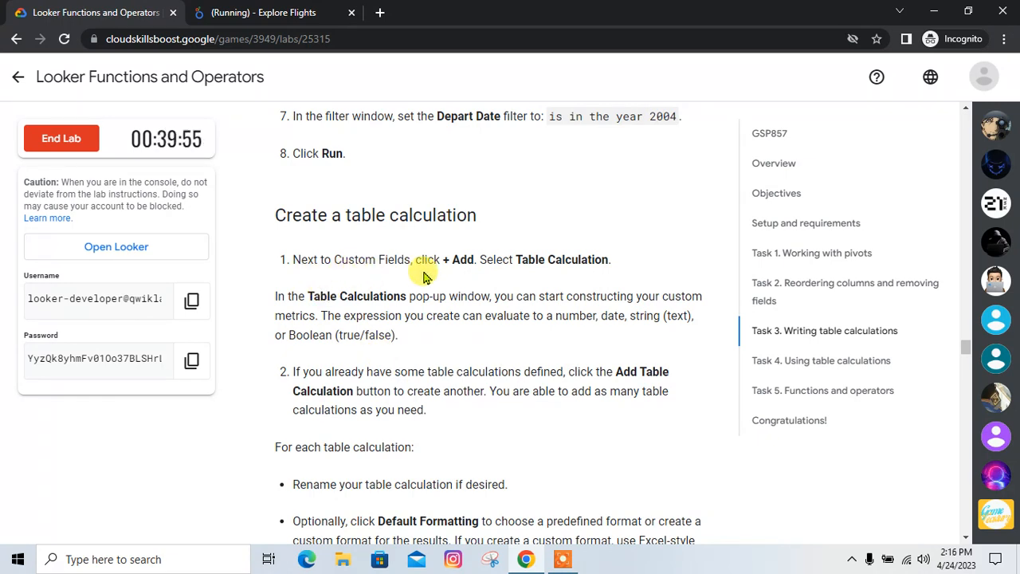
click(283, 12)
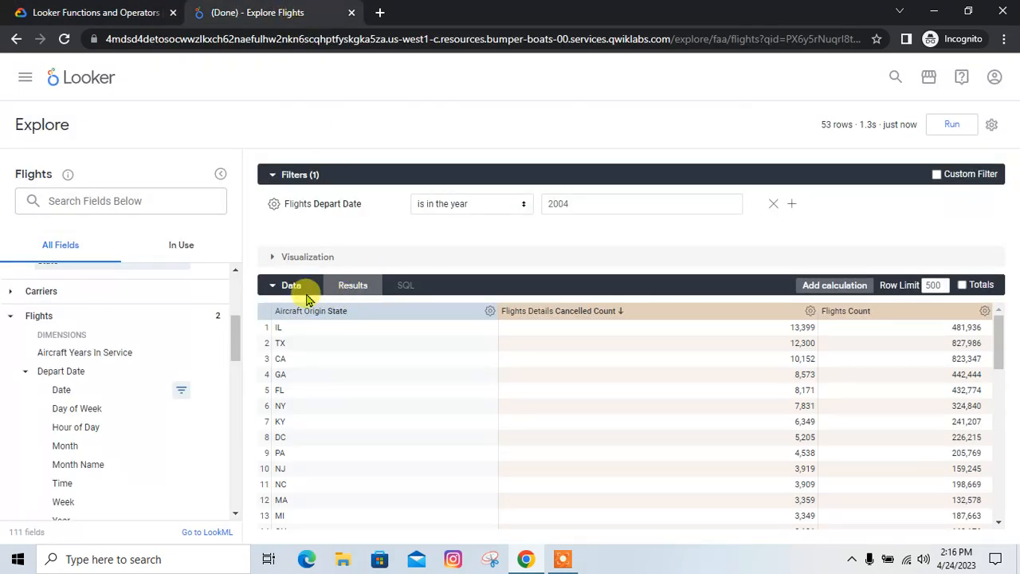
scroll(130, 422, down, 10)
scroll(130, 424, up, 4)
click(116, 18)
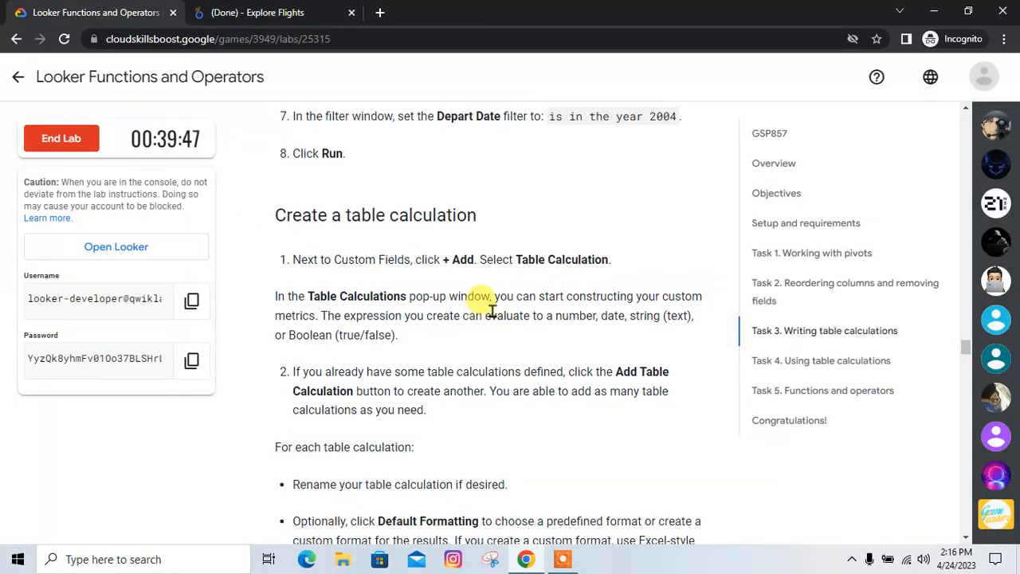
click(259, 12)
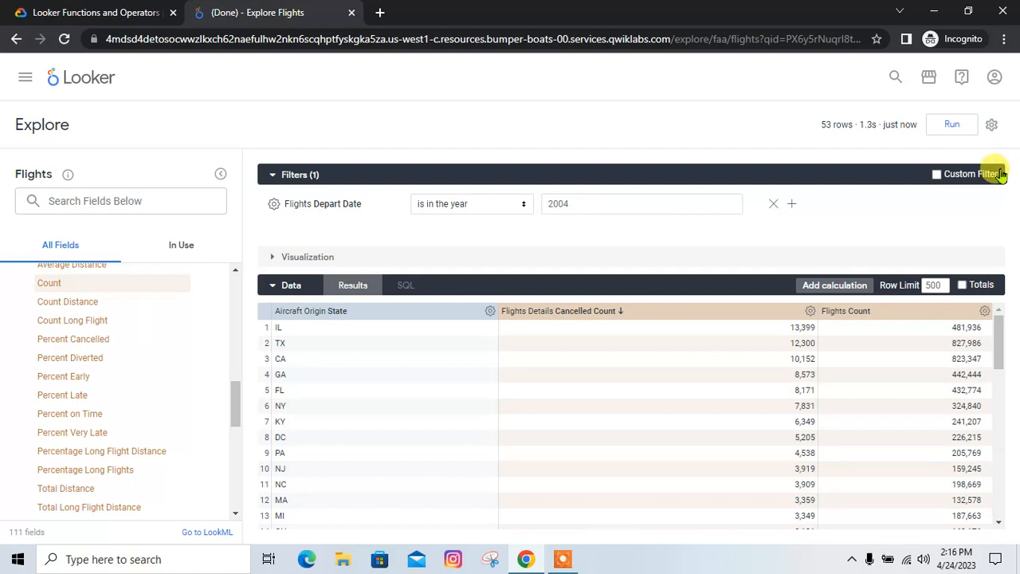
scroll(154, 343, up, 6)
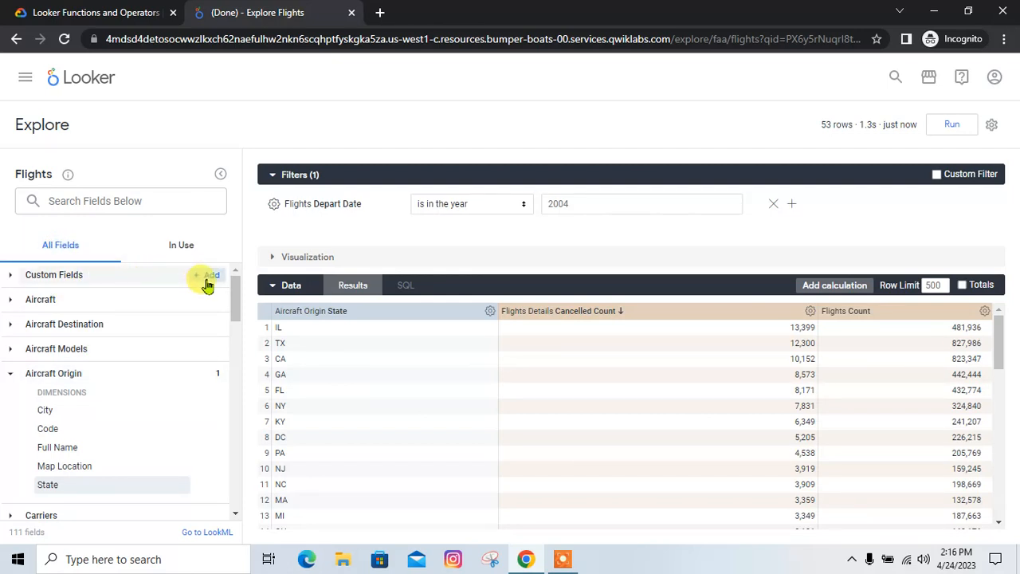
click(120, 12)
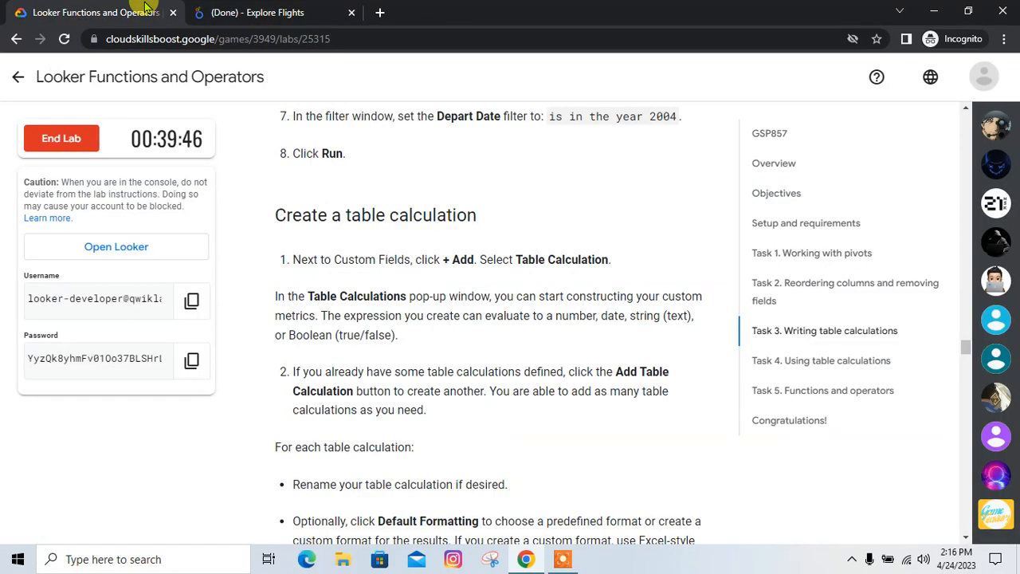
click(295, 11)
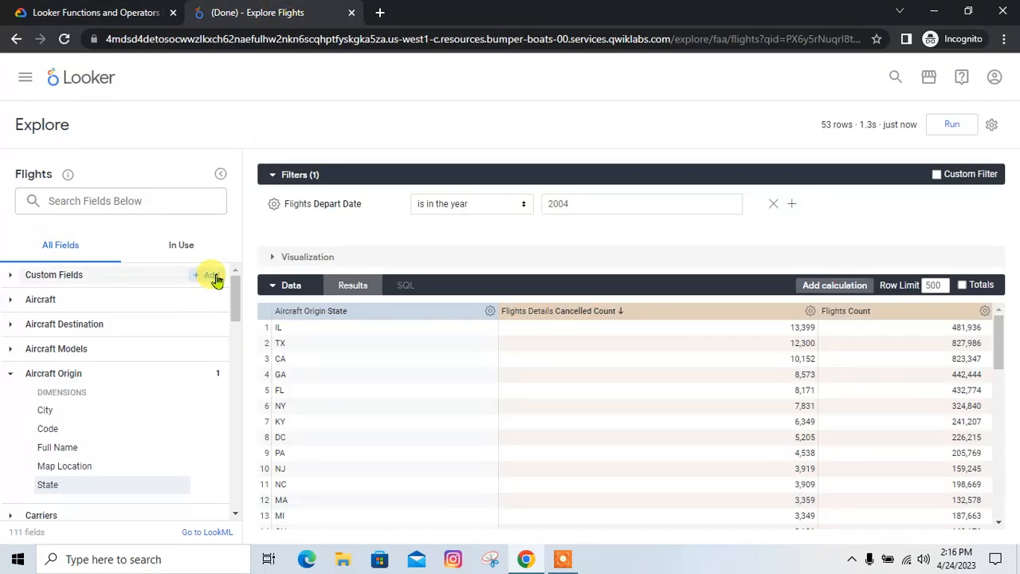
Step: Start a new table calculation among the custom fields of the Flights Explore
click(212, 274)
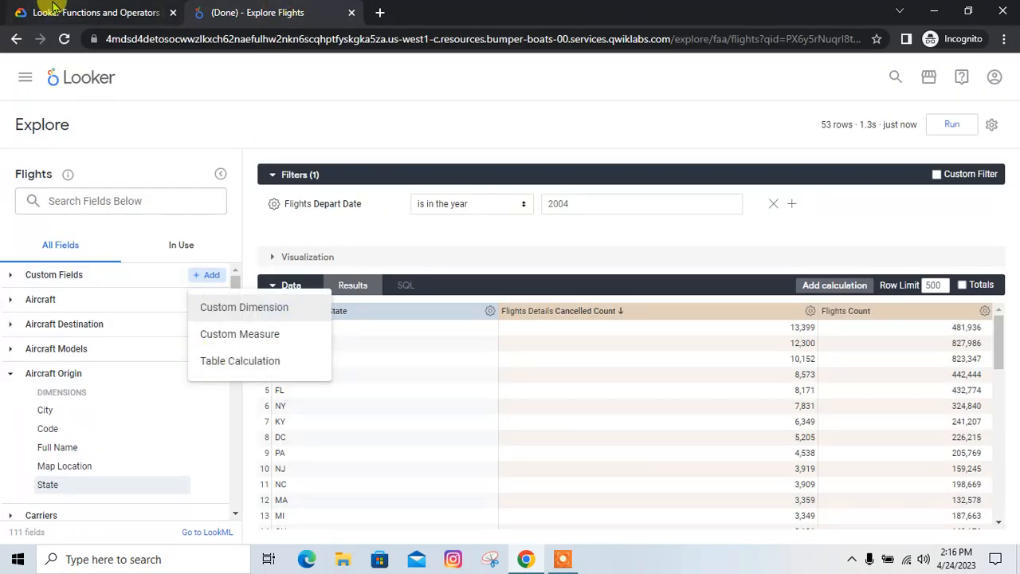
click(128, 12)
click(243, 8)
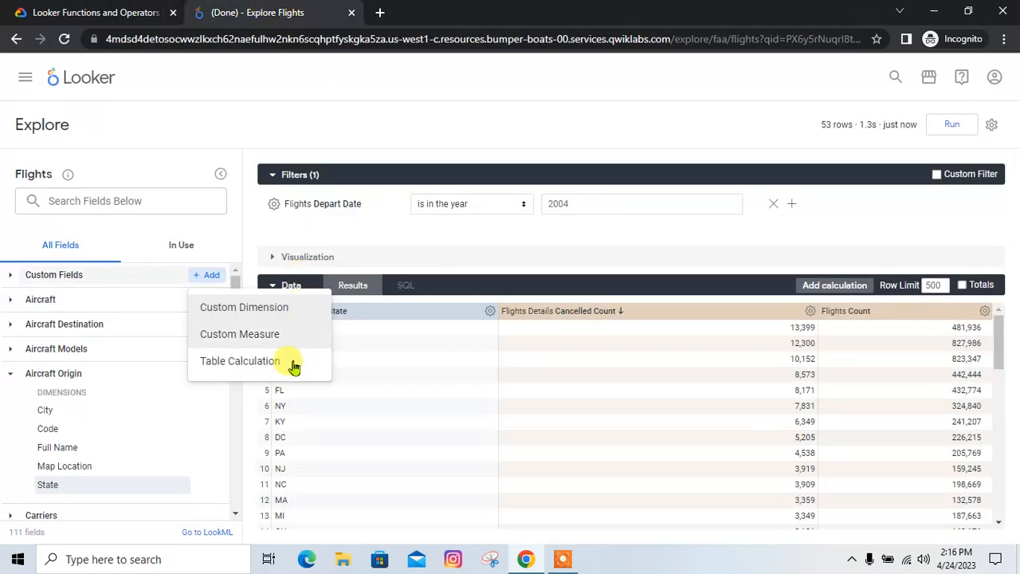
click(271, 363)
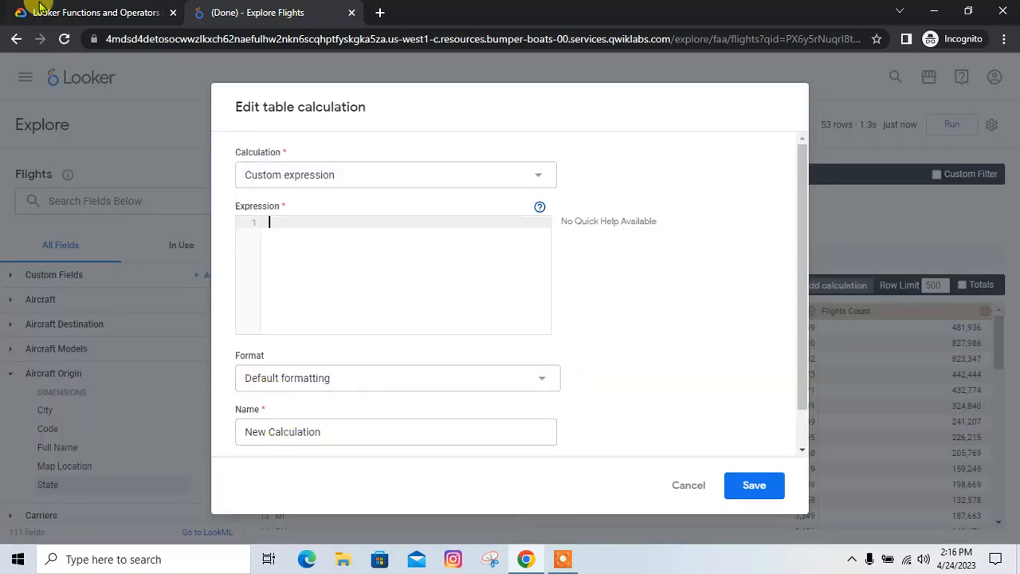
Step: Find the table calculation expression ${flights.cancelled_count}/${flights.count} in the lab instructions and copy it
click(42, 8)
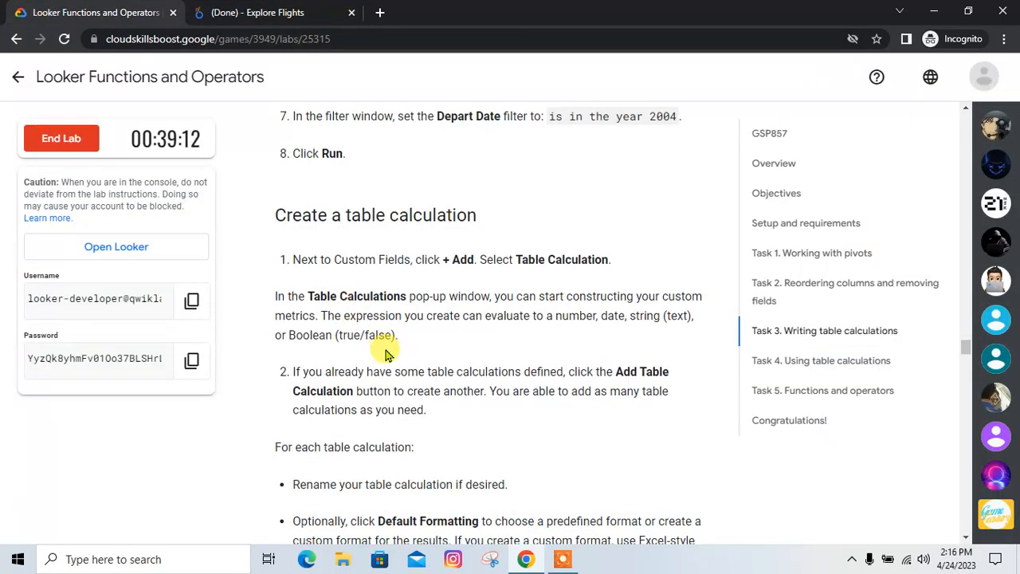
scroll(385, 354, down, 1)
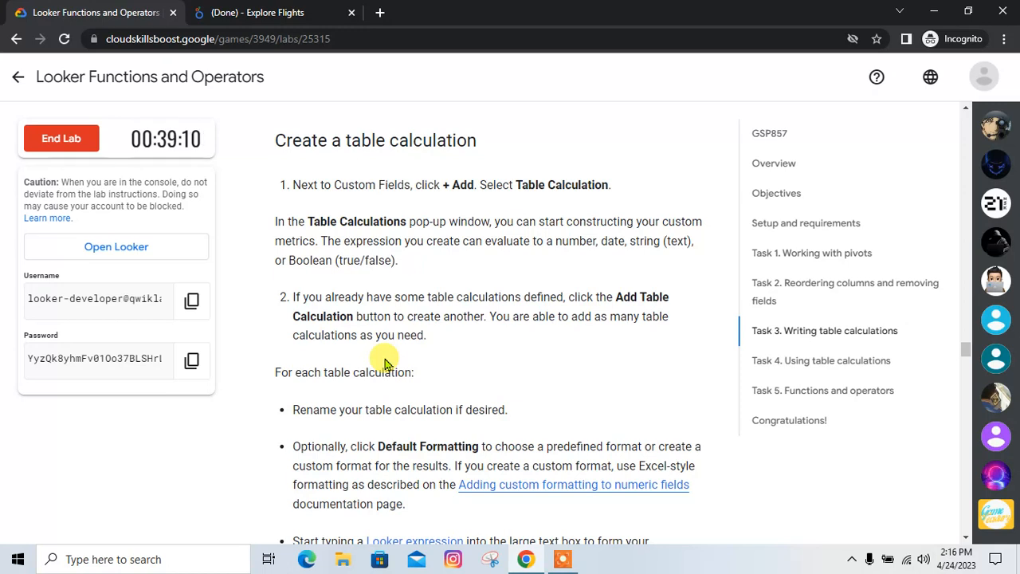
click(274, 7)
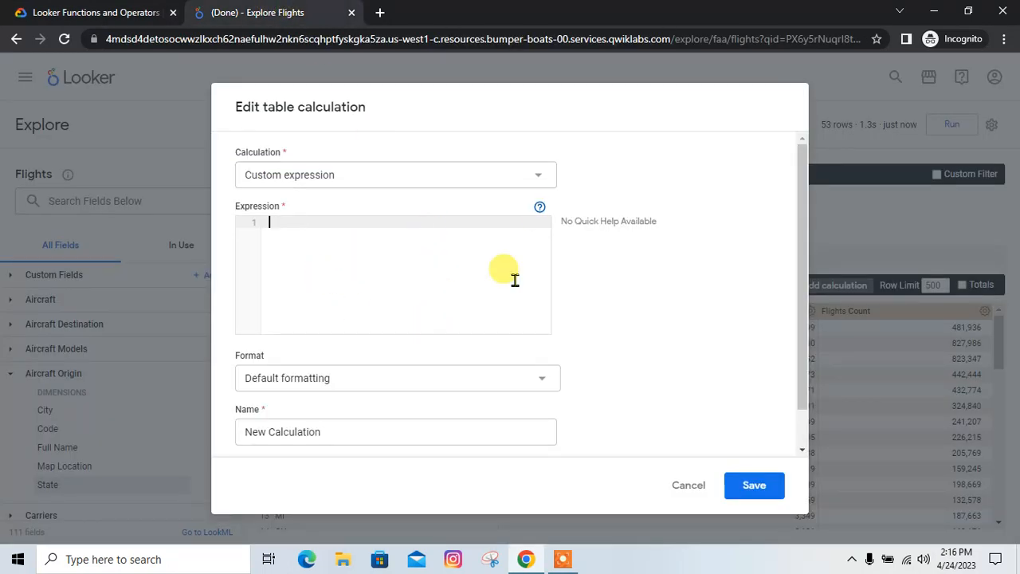
click(91, 11)
scroll(444, 391, down, 1)
scroll(444, 391, down, 1)
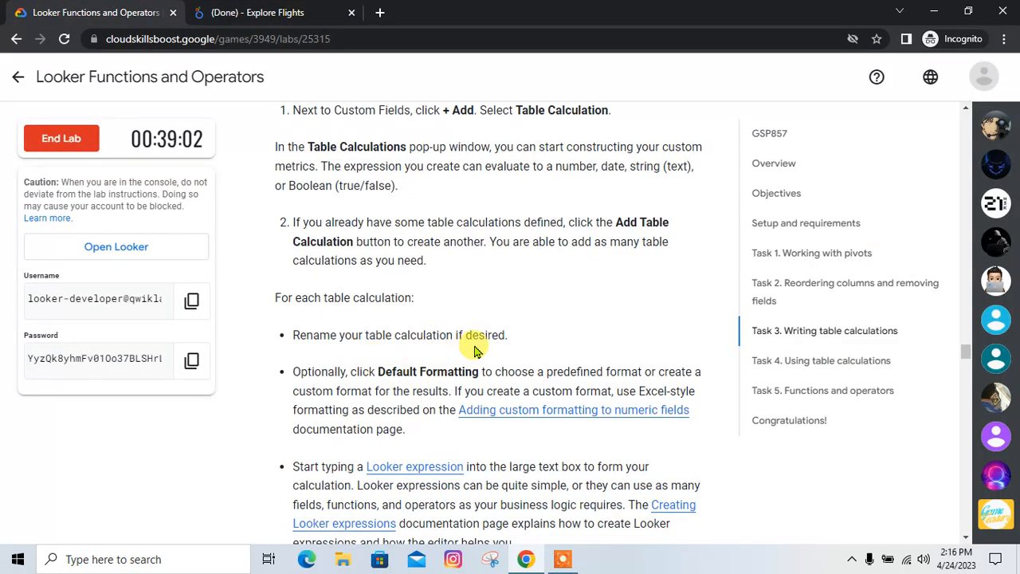
scroll(391, 415, down, 3)
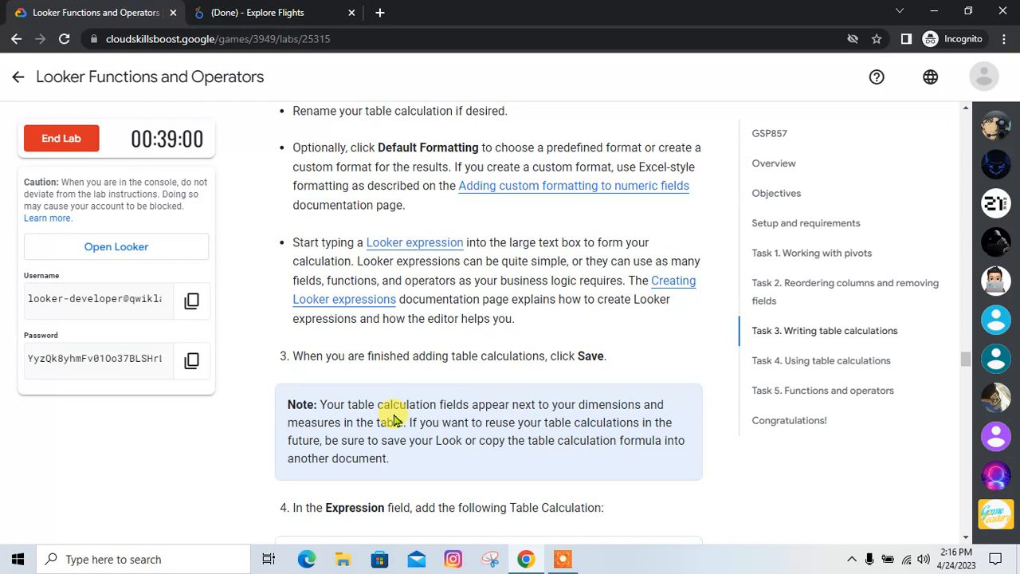
scroll(460, 389, down, 2)
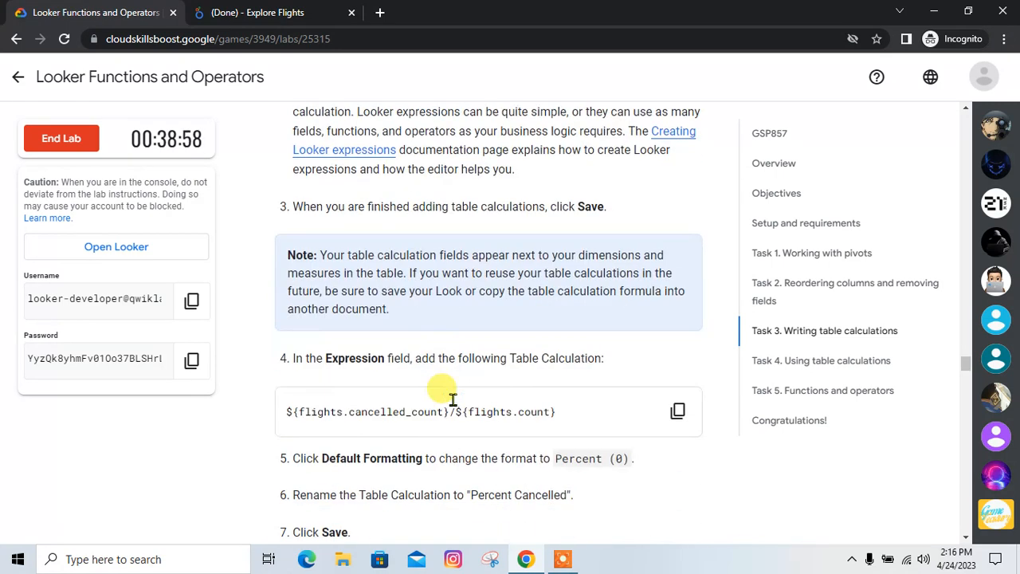
click(678, 411)
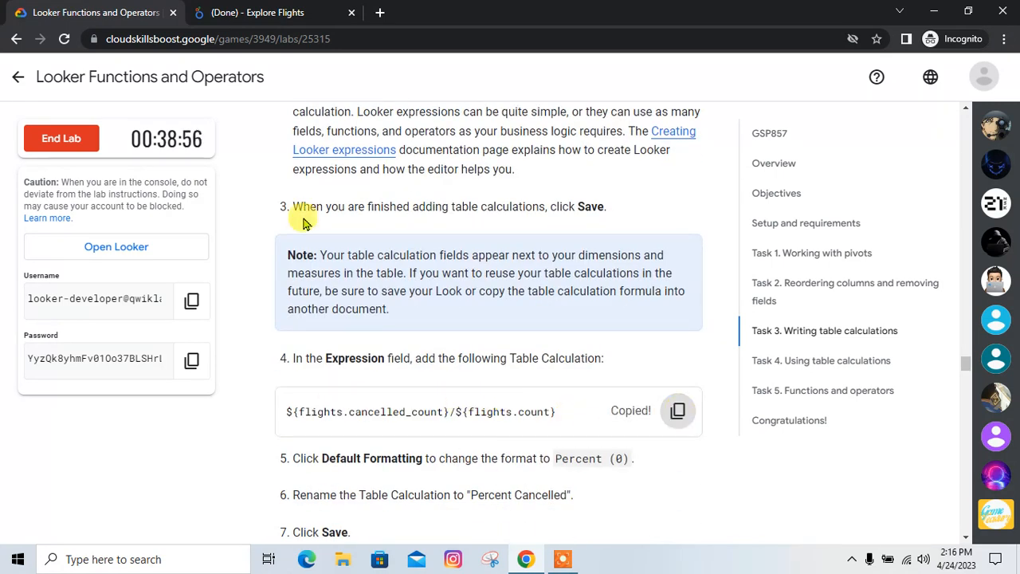
Step: Paste ${flights.cancelled_count}/${flights.count} as the calculation's expression and set its format to Percent with 0 decimals
click(258, 9)
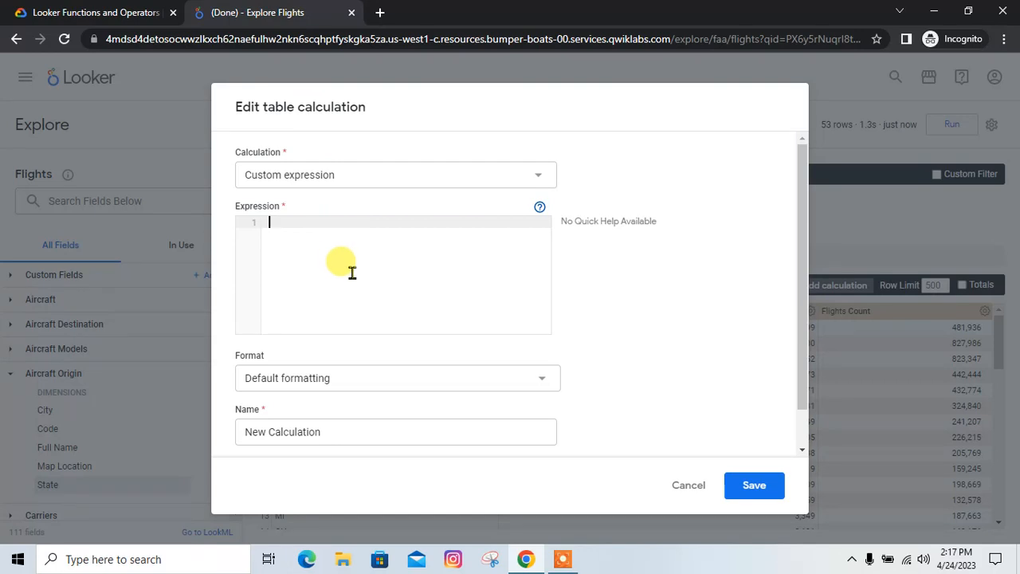
click(111, 10)
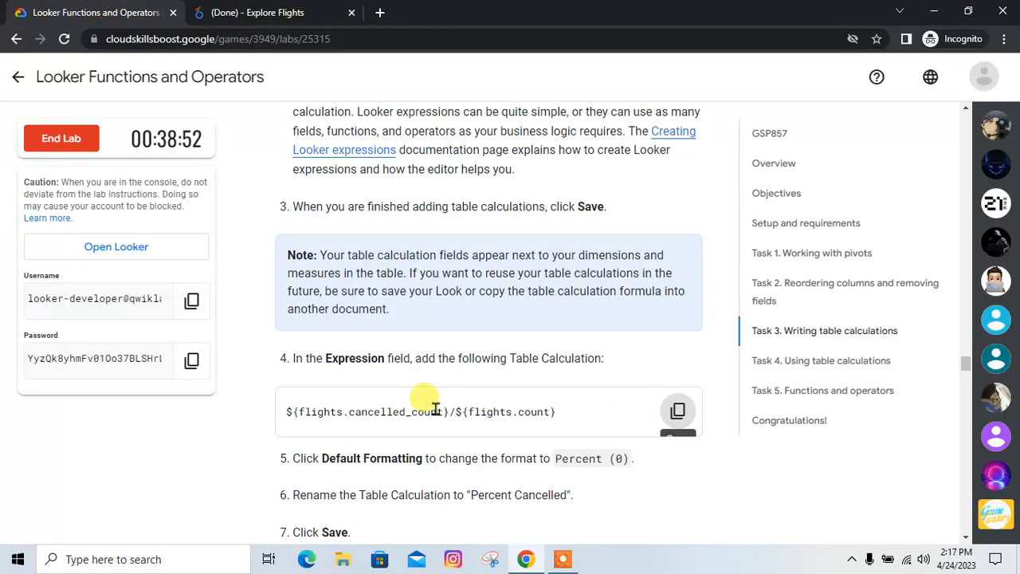
scroll(435, 409, down, 1)
click(271, 10)
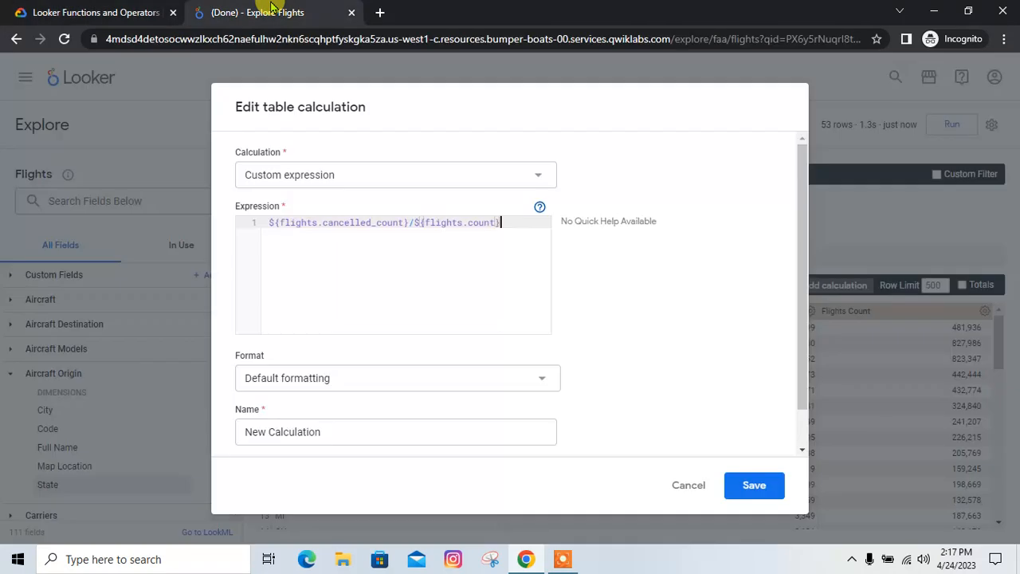
click(335, 379)
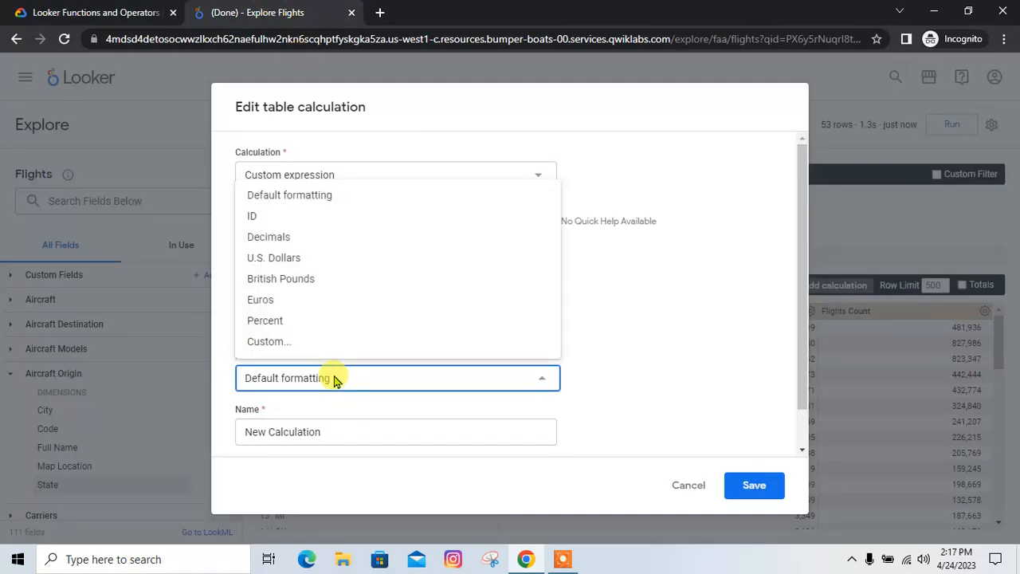
click(301, 322)
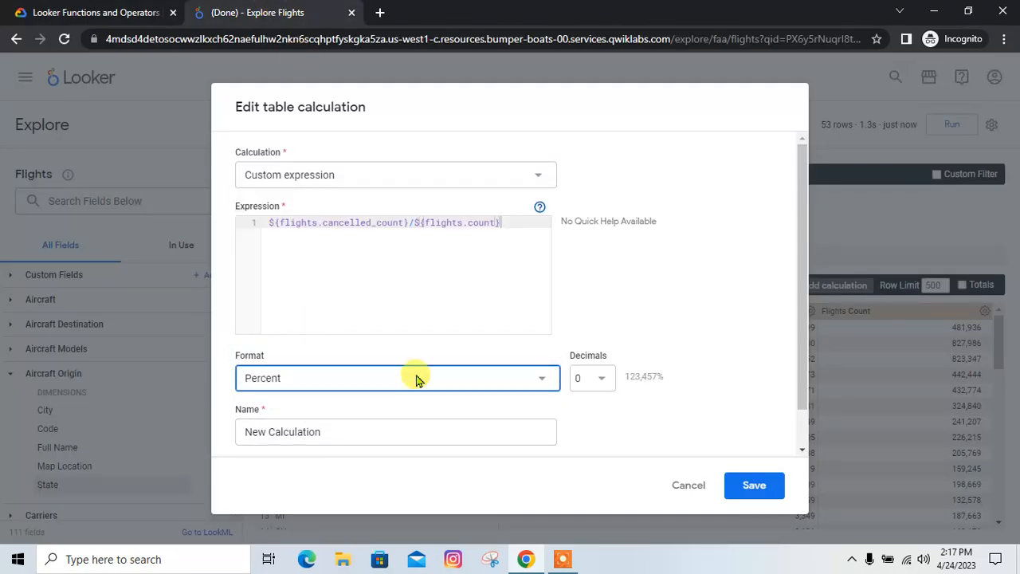
Step: Name the table calculation "Percent Cancelled", copying the name from the lab instructions, and save it
click(86, 10)
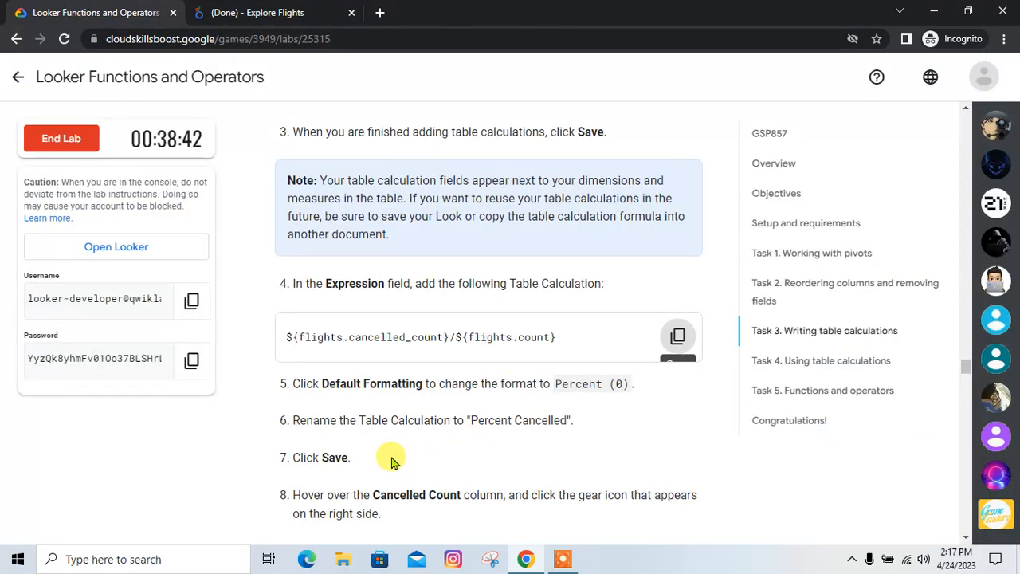
drag(470, 422, 553, 422)
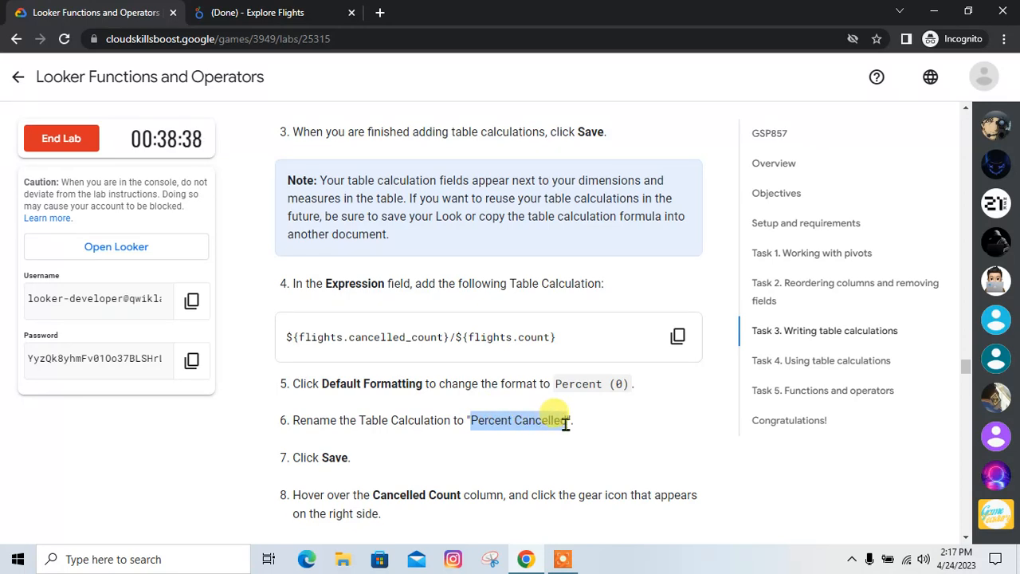
key(ctrl+Tab)
drag(329, 431, 204, 418)
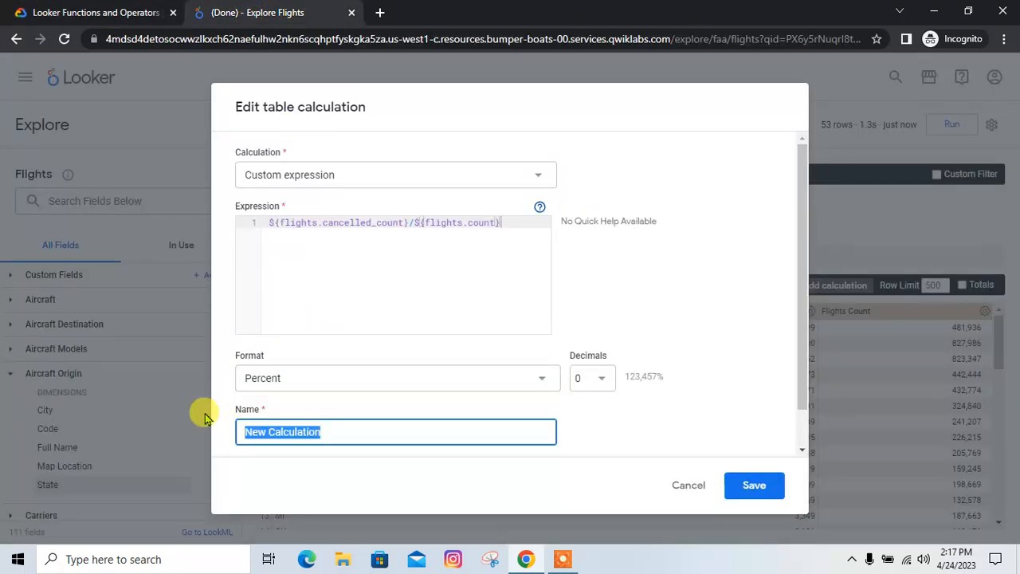
key(ctrl+v)
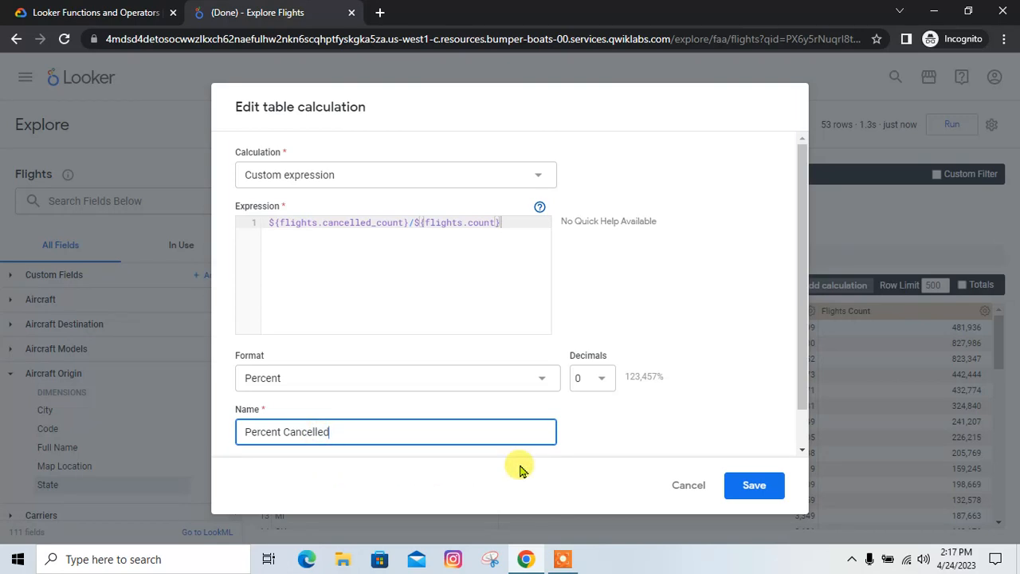
scroll(605, 438, down, 1)
click(127, 10)
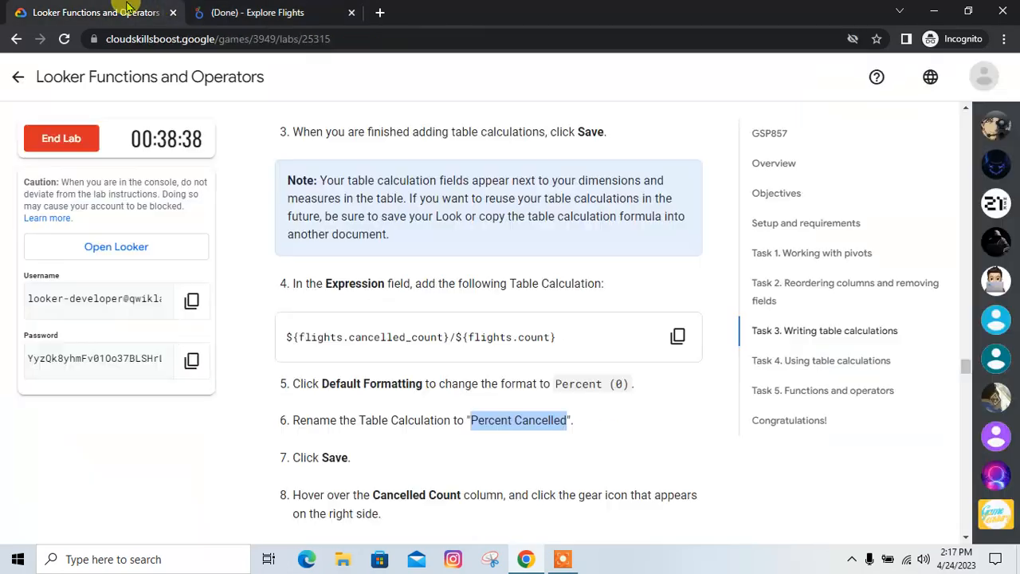
scroll(400, 388, down, 2)
click(285, 10)
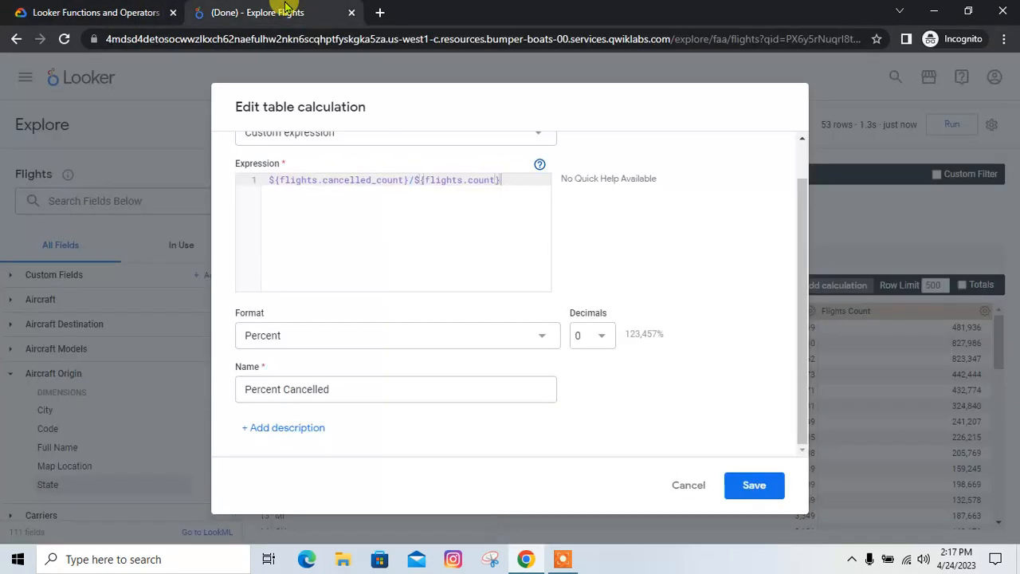
click(743, 501)
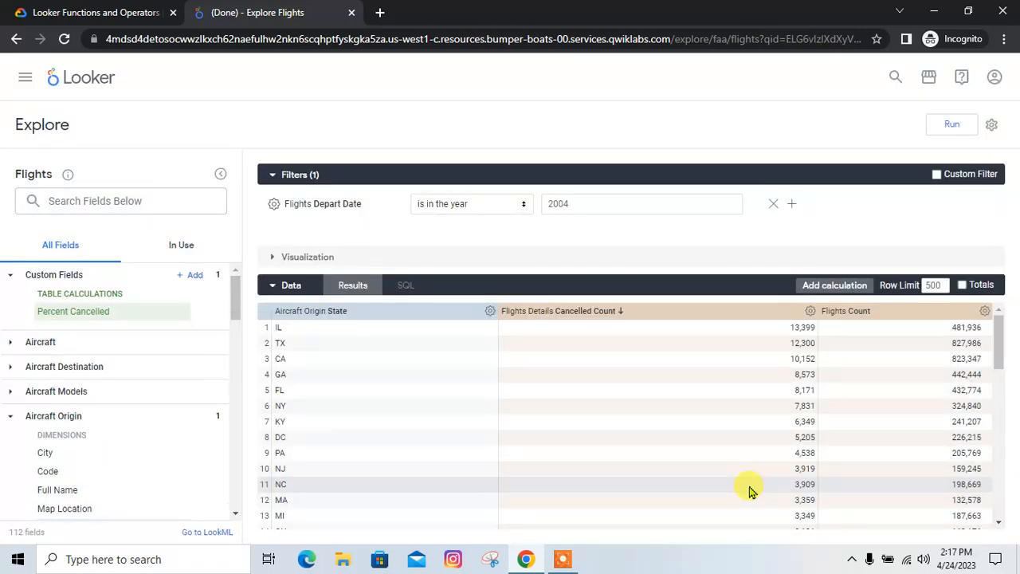
Step: Check the lab's next instructions and open the Cancelled Count column's options for hiding it from the visualization
click(119, 12)
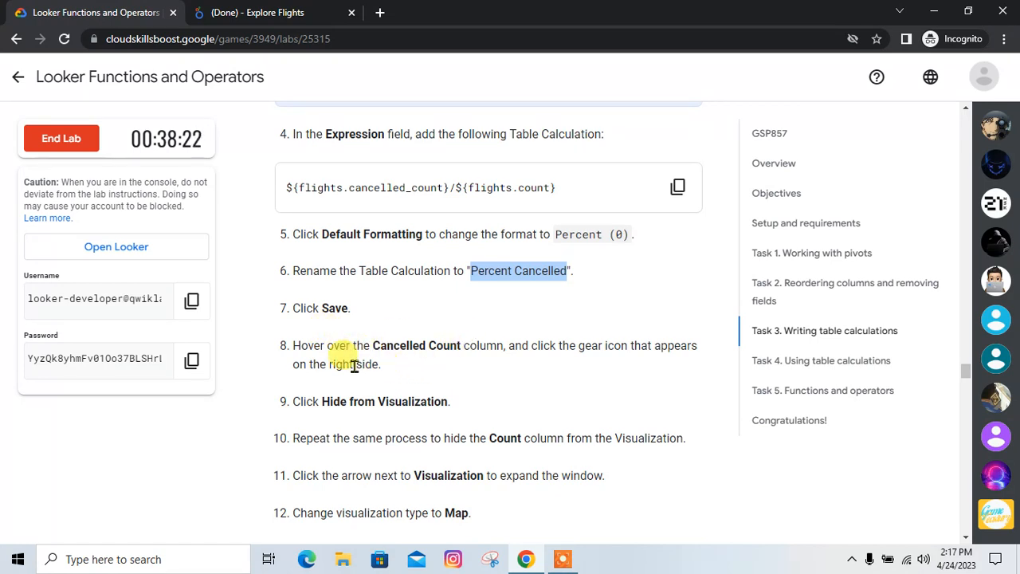
click(279, 12)
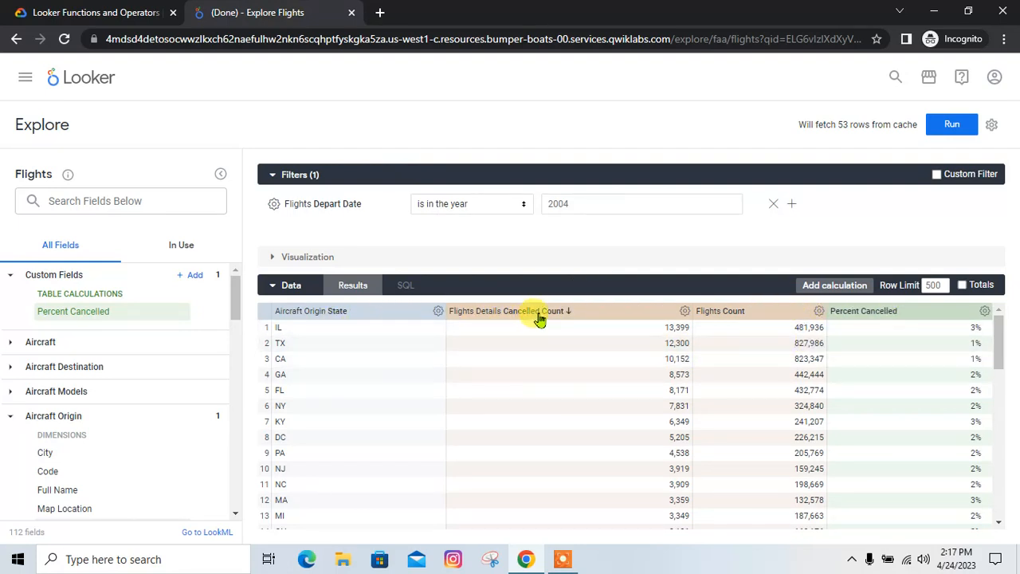
click(80, 11)
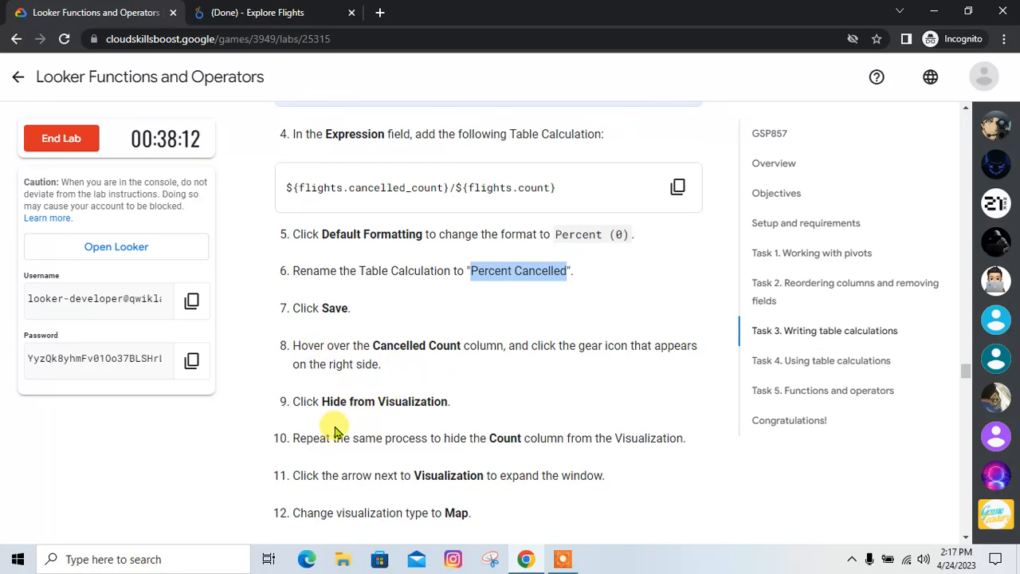
click(263, 12)
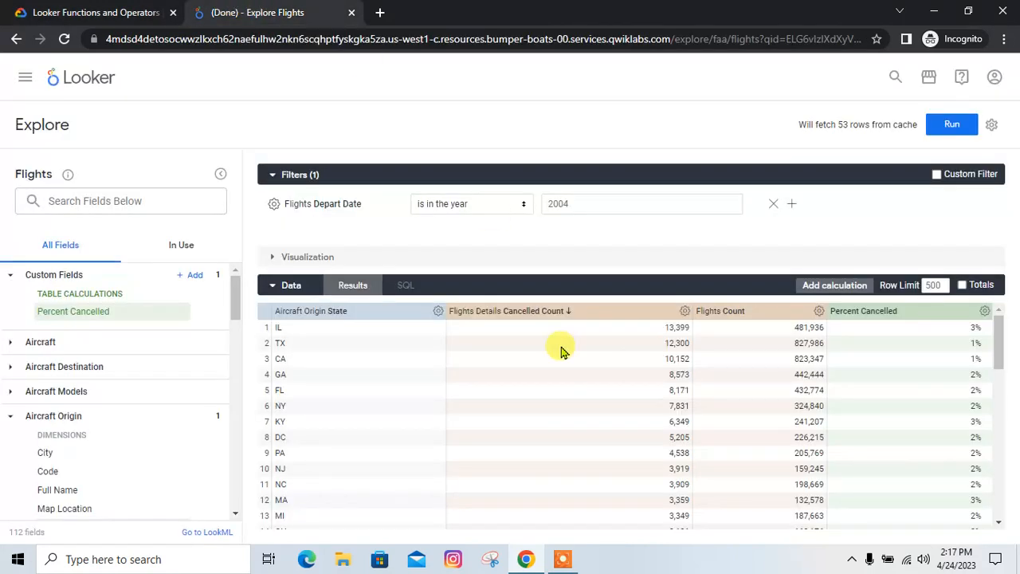
click(686, 313)
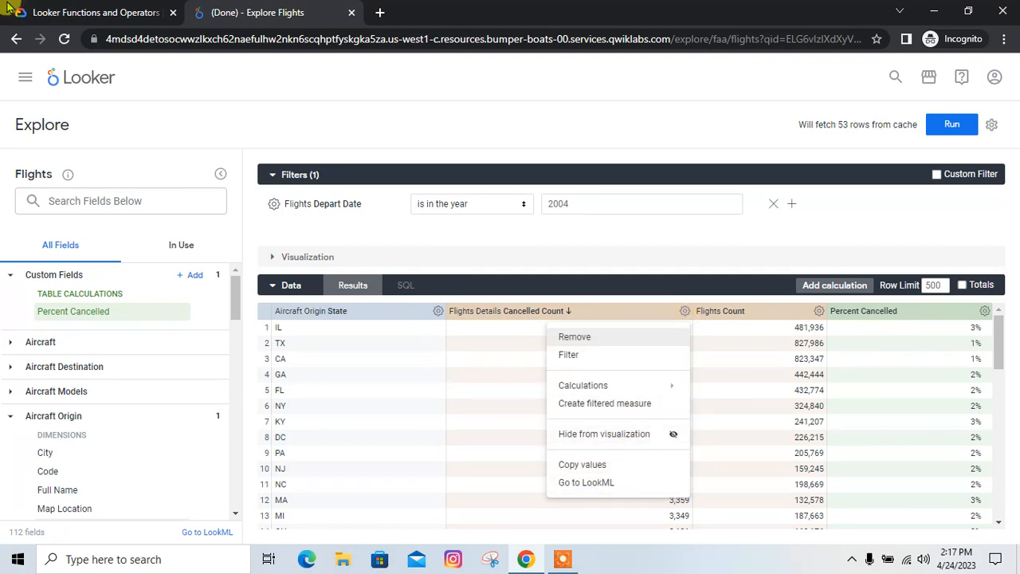
click(40, 12)
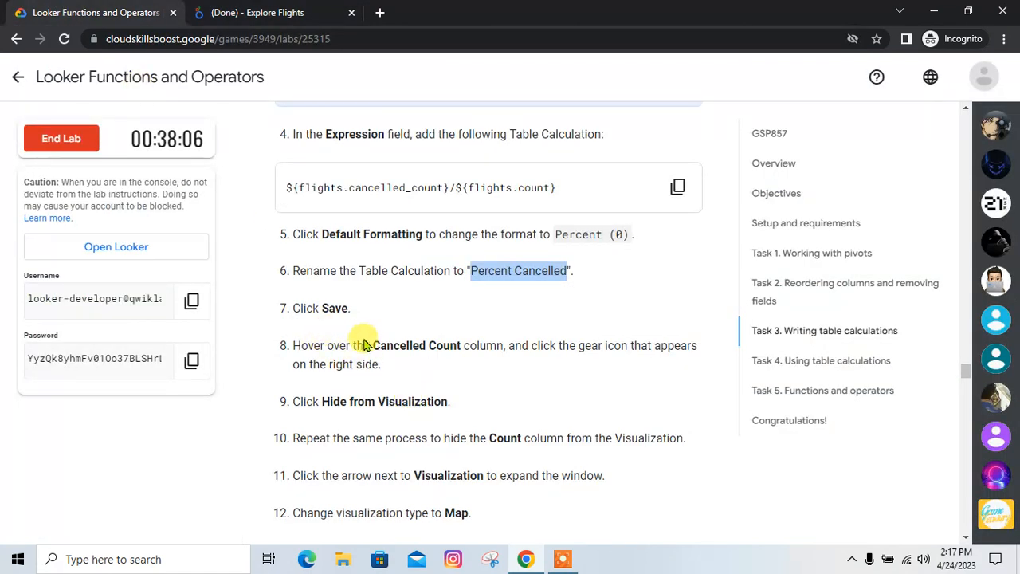
drag(444, 401, 378, 401)
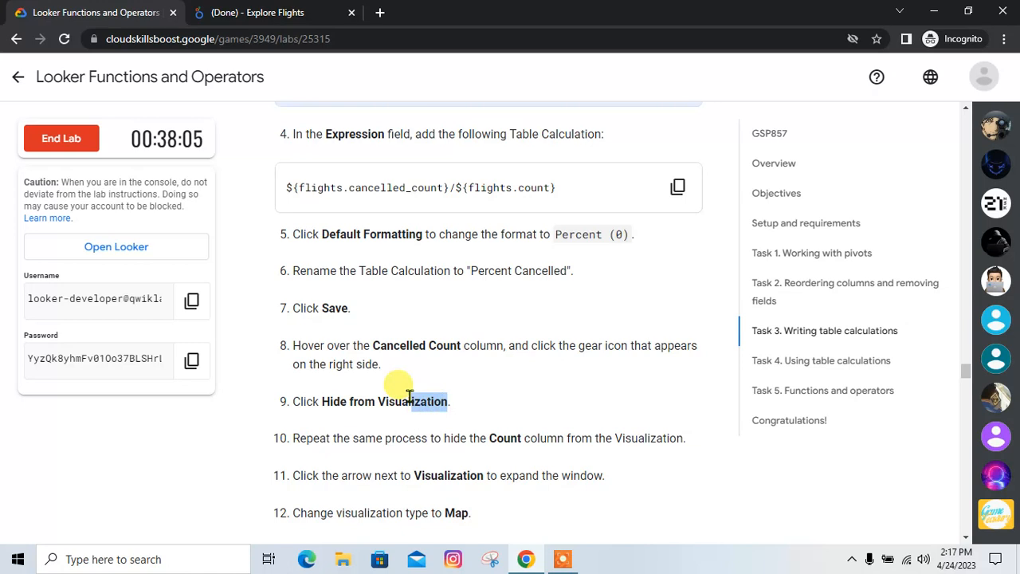
click(231, 12)
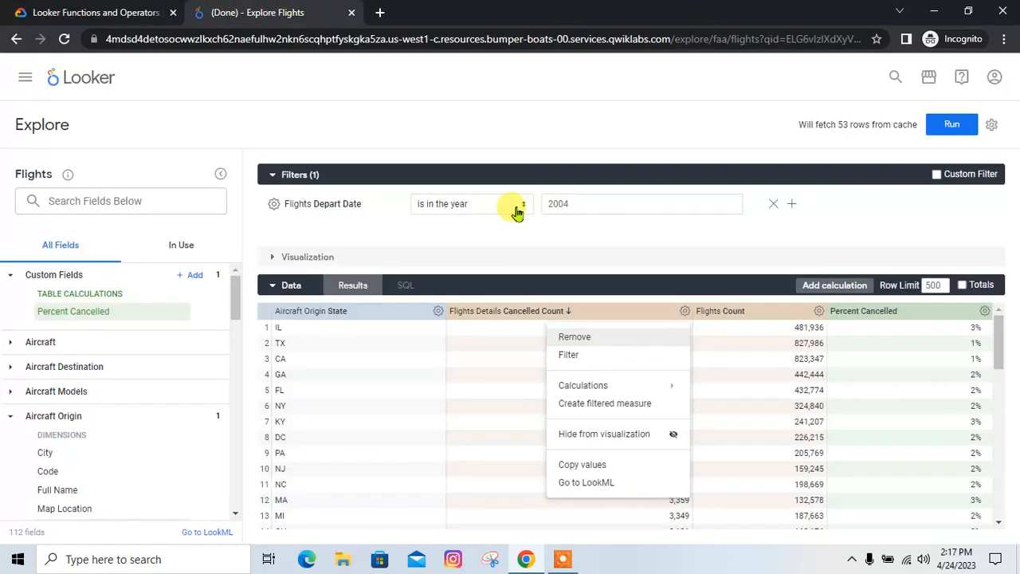
Step: Hide the Flights Details Cancelled Count and Flights Count columns from the visualization
click(628, 437)
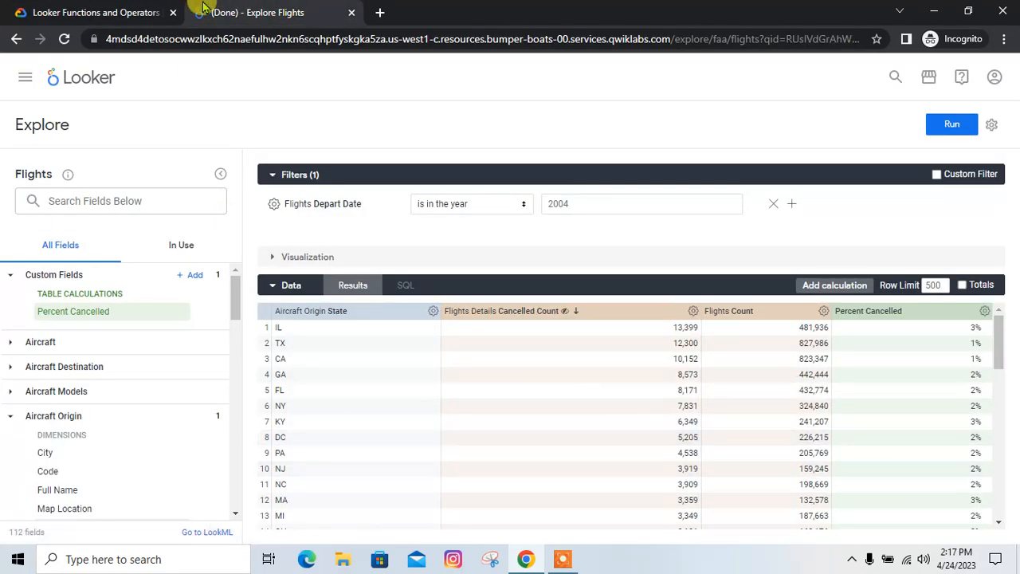
key(ctrl+shift+Tab)
scroll(382, 420, down, 1)
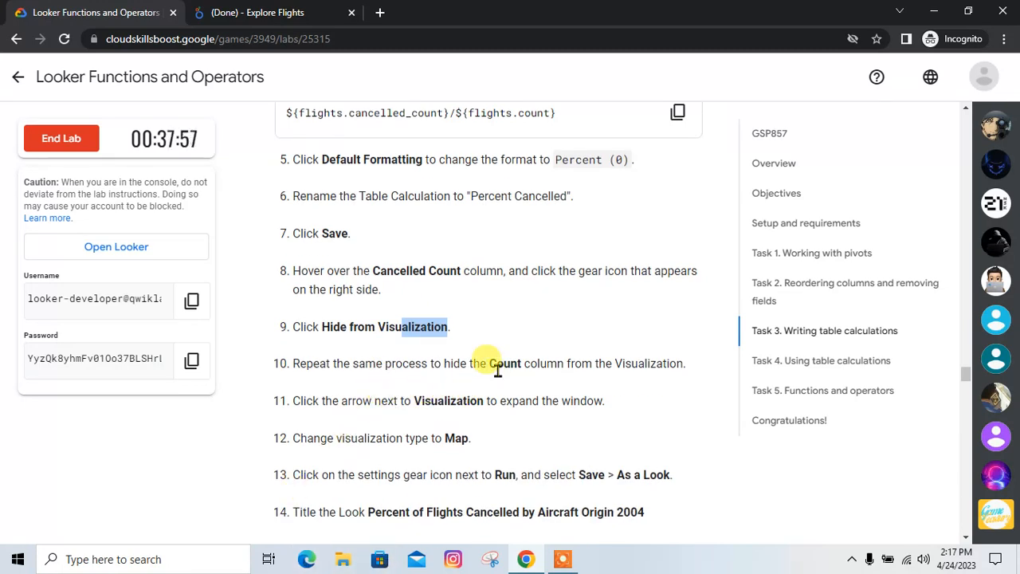
click(303, 12)
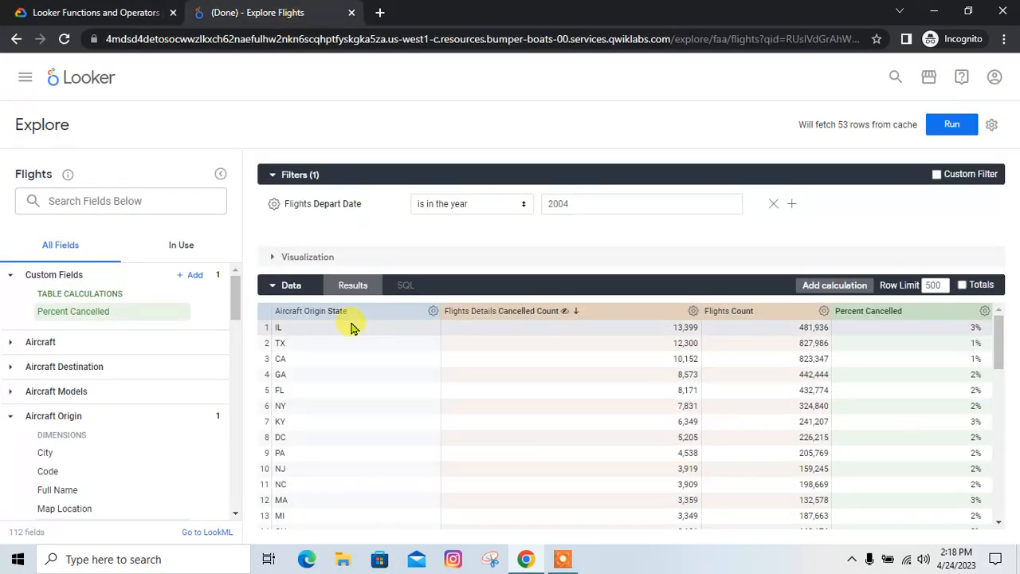
click(823, 316)
click(765, 431)
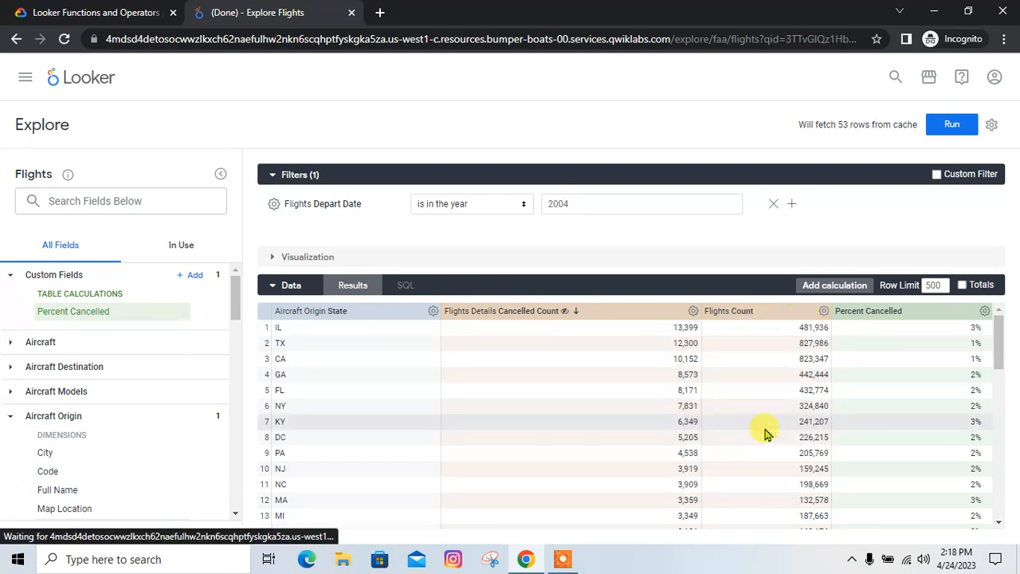
Step: Expand the visualization section of the Flights Explore and change the visualization type to Map
click(135, 11)
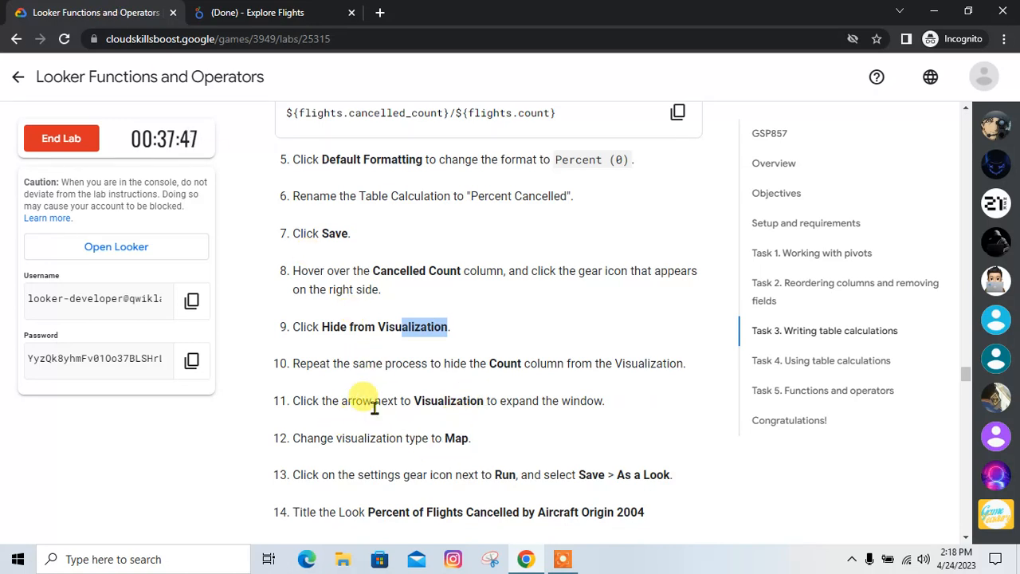
click(240, 4)
click(271, 260)
click(64, 8)
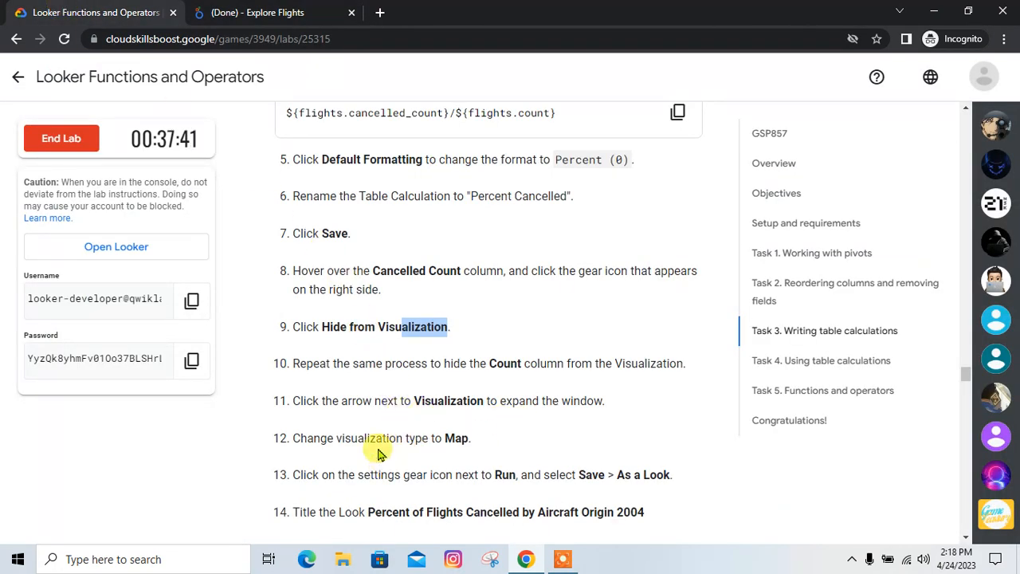
click(222, 7)
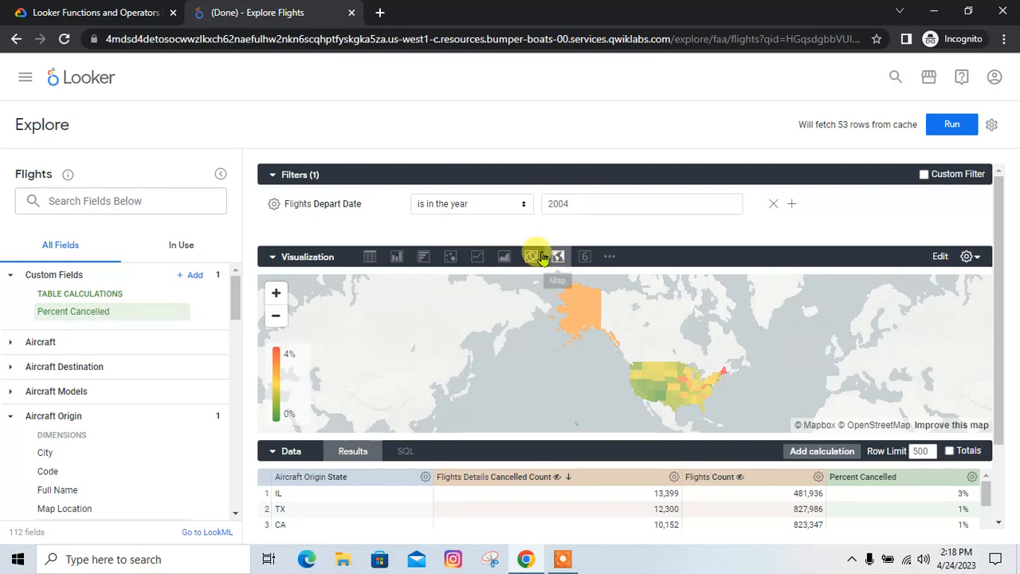
Step: Copy the Look title "Percent of Flights Cancelled by Aircraft Origin 2004" from step 14 of the lab instructions
click(48, 9)
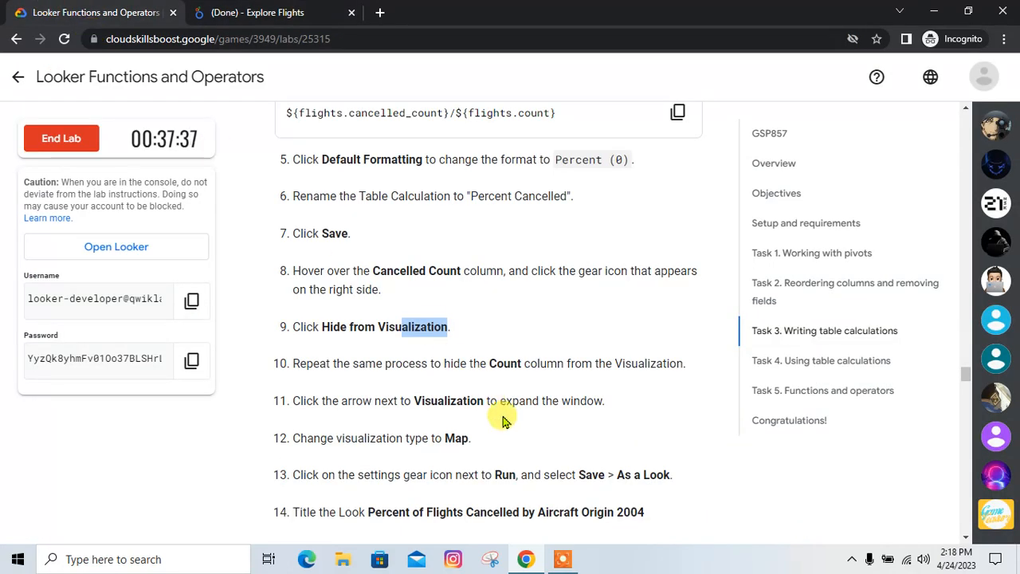
scroll(505, 428, down, 1)
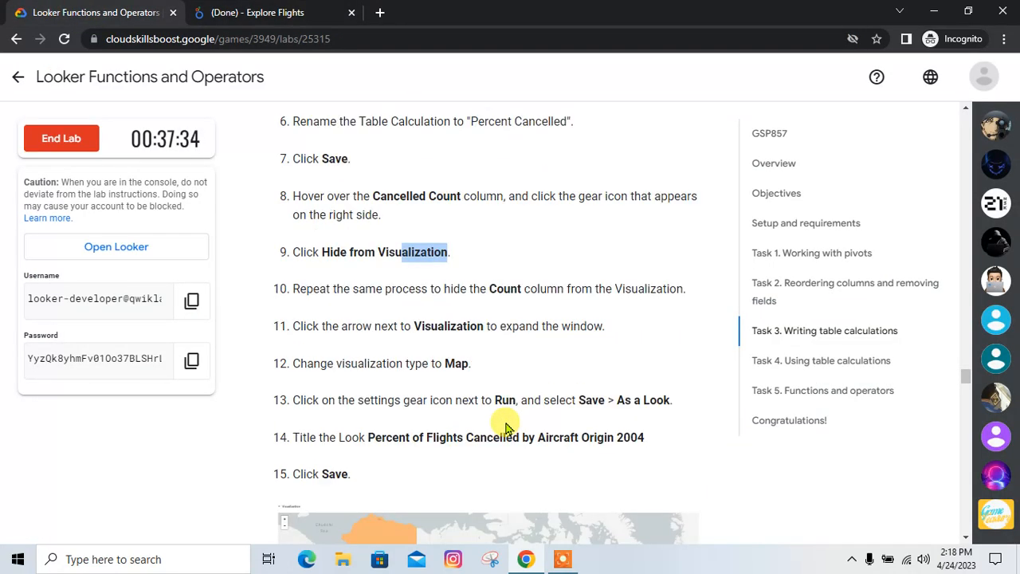
scroll(428, 416, down, 1)
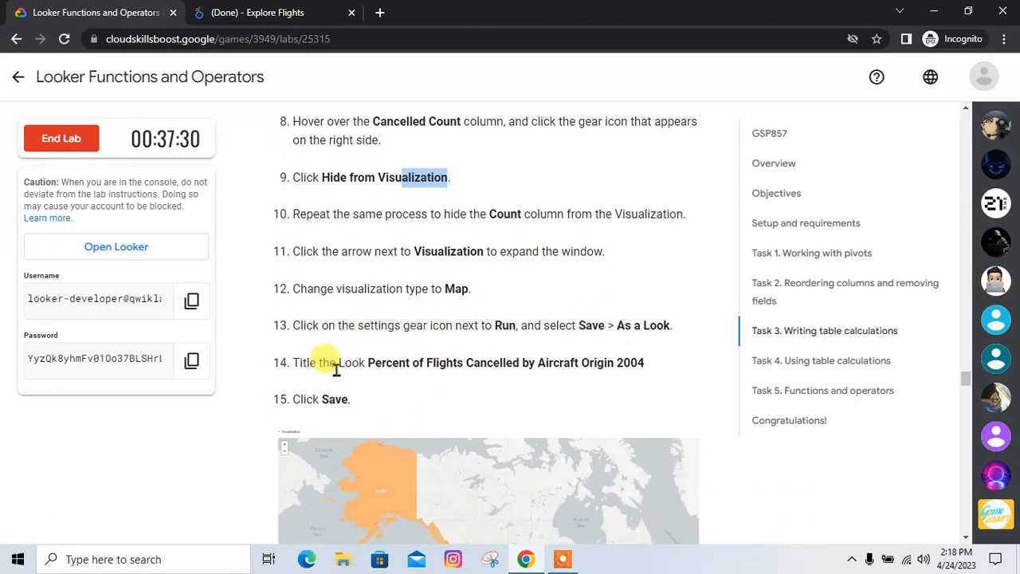
drag(367, 363, 627, 379)
key(ctrl+c)
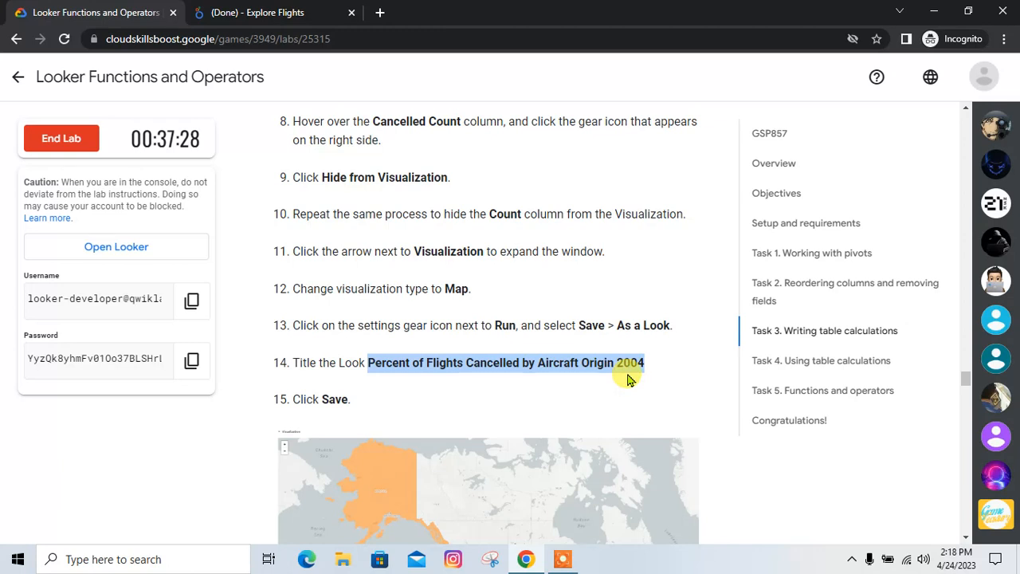
Step: Save the Explore as a Look titled "Percent of Flights Cancelled by Aircraft Origin 2004"
click(253, 12)
click(110, 9)
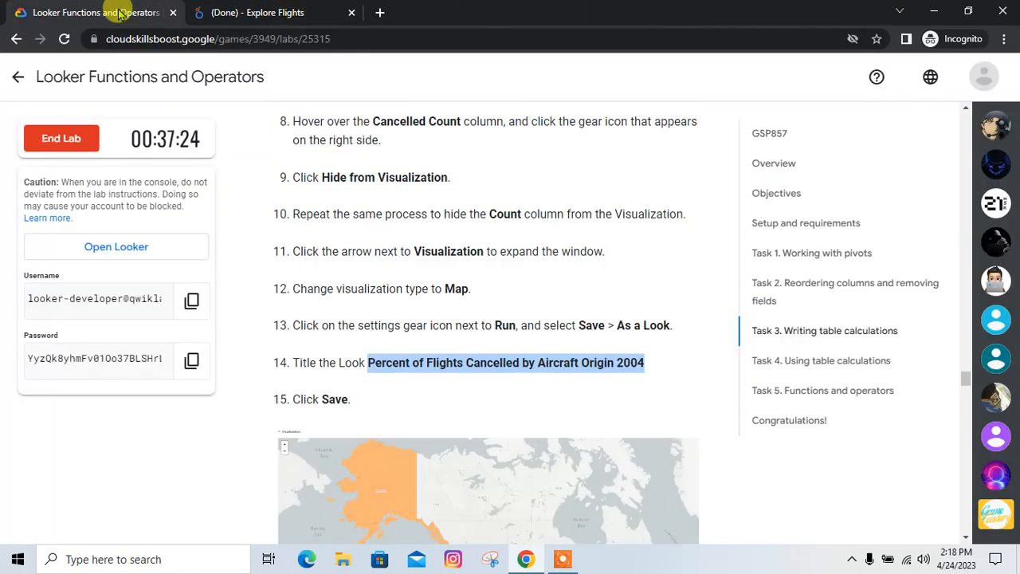
click(247, 12)
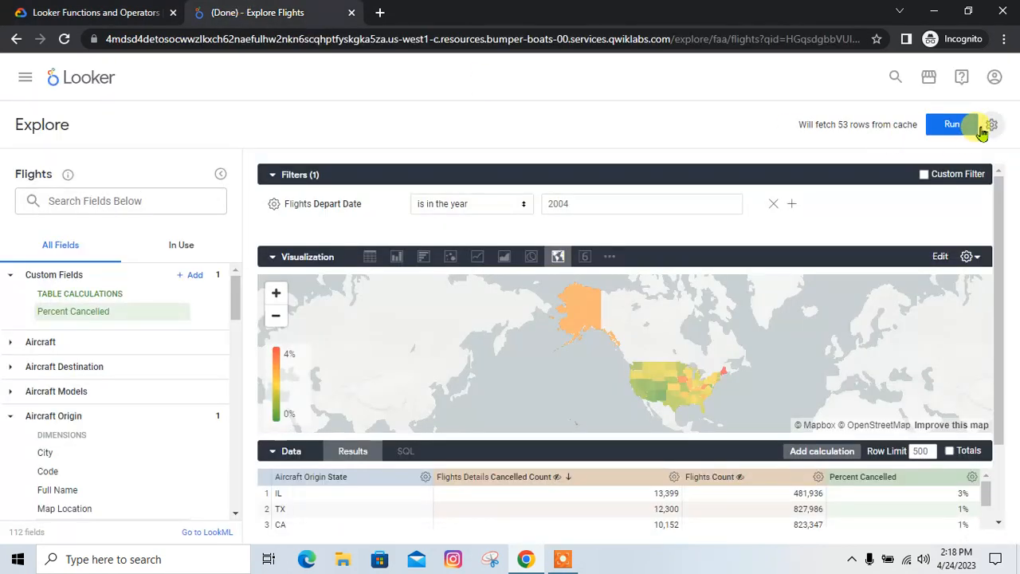
click(989, 125)
mouse_move(884, 166)
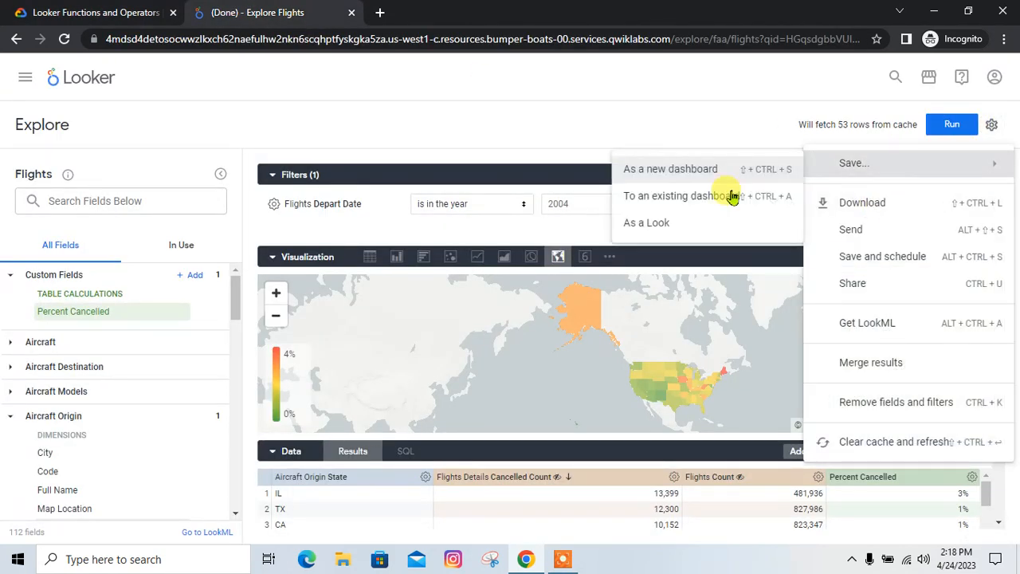
click(714, 227)
key(ctrl+v)
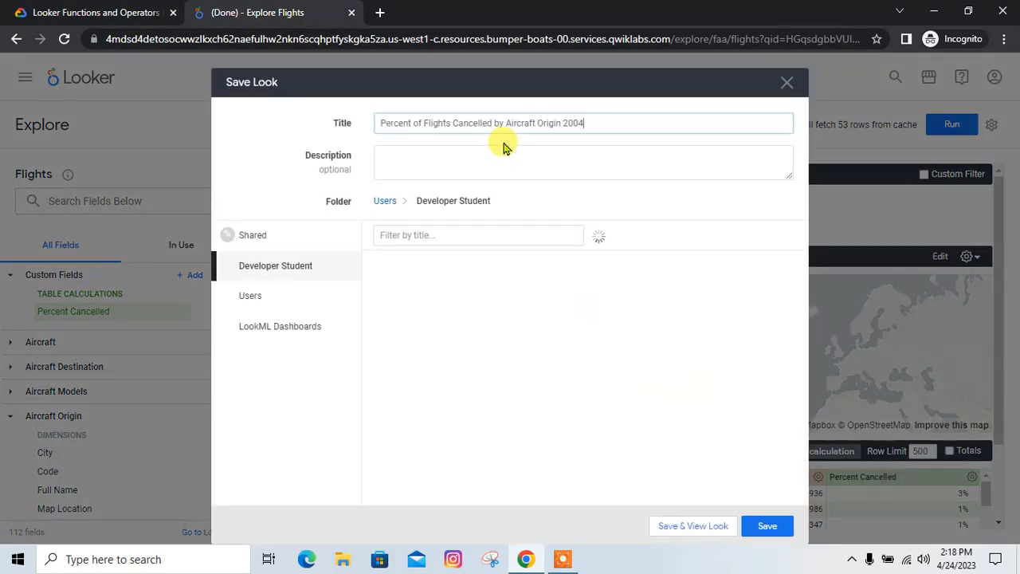
click(766, 529)
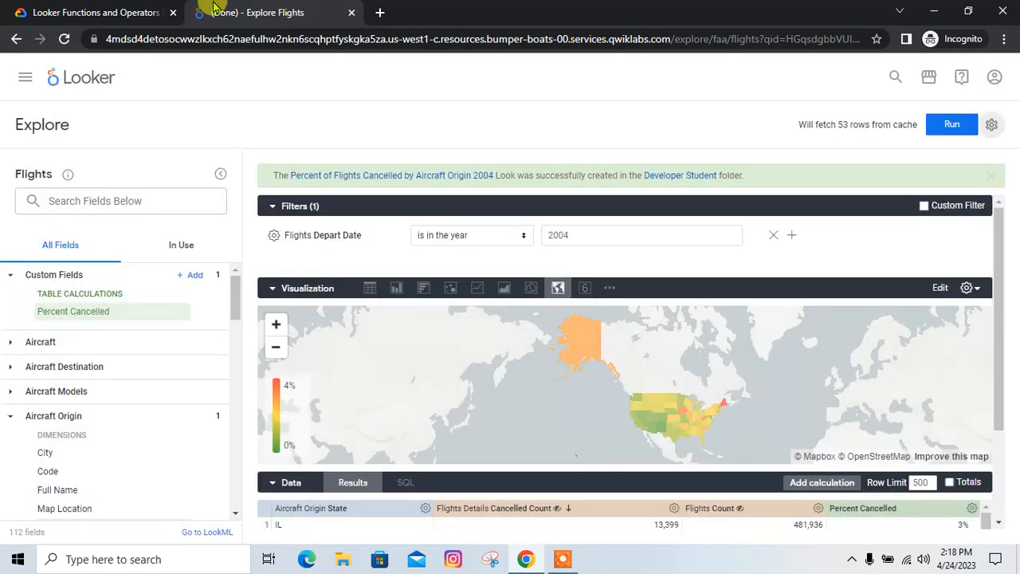
Step: Return to the lab page and check the progress of the "Writing table calculations" objective
click(124, 9)
scroll(455, 276, down, 5)
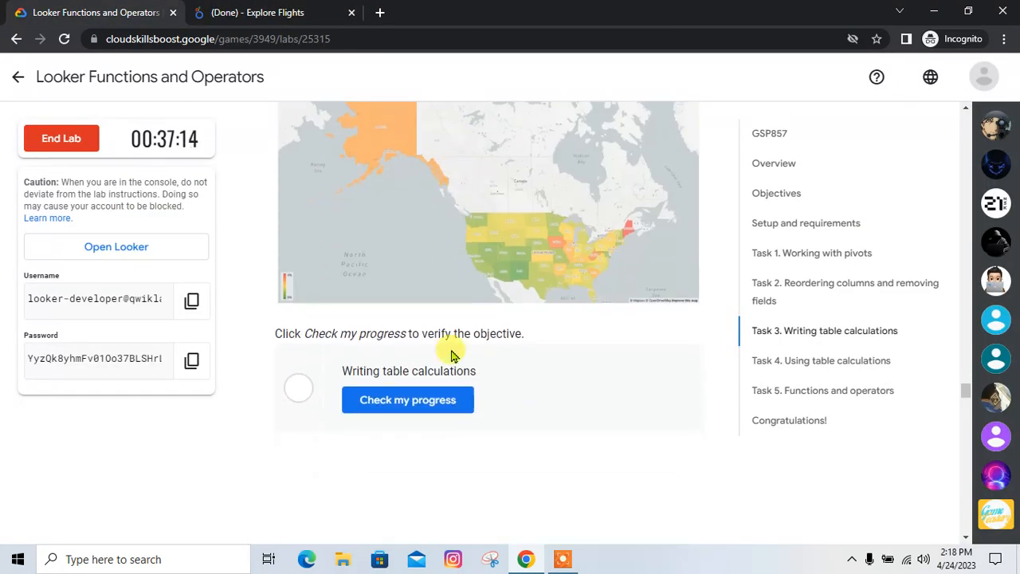
click(406, 390)
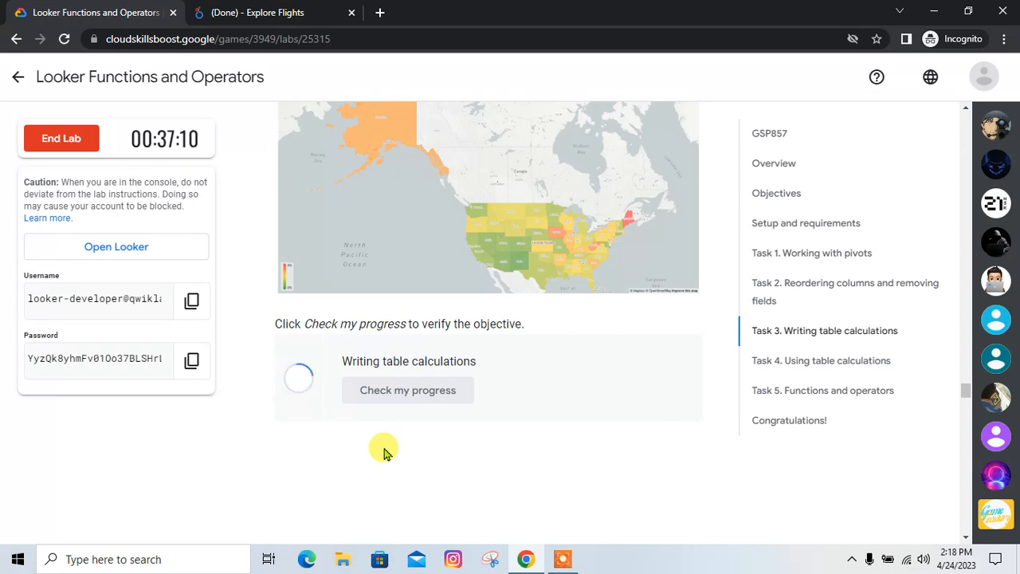
scroll(383, 452, down, 4)
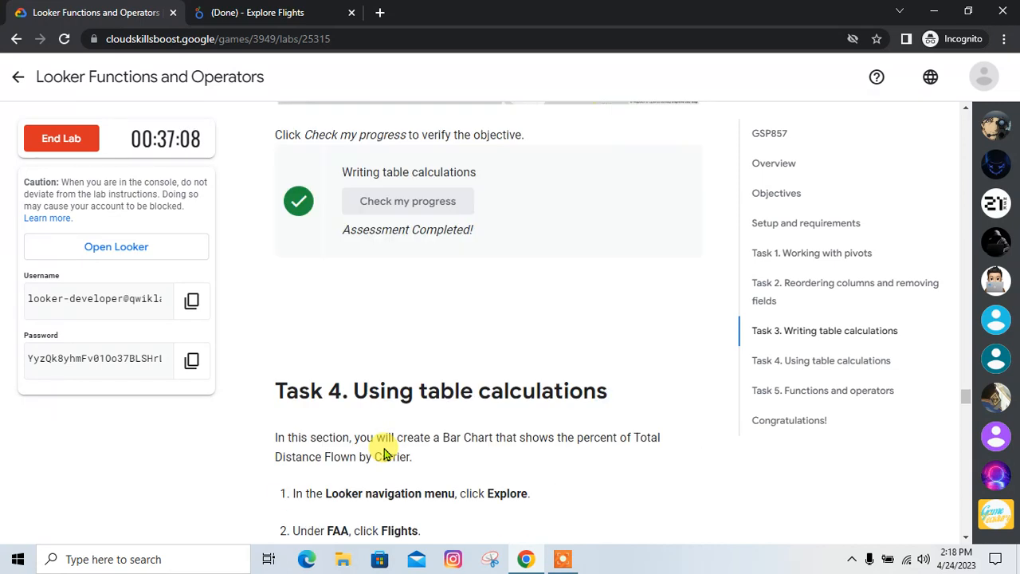
scroll(387, 450, up, 2)
Step: Review the Task 4 instructions, return to the Looker home page and open the Flights Explore under FAA
scroll(385, 451, down, 7)
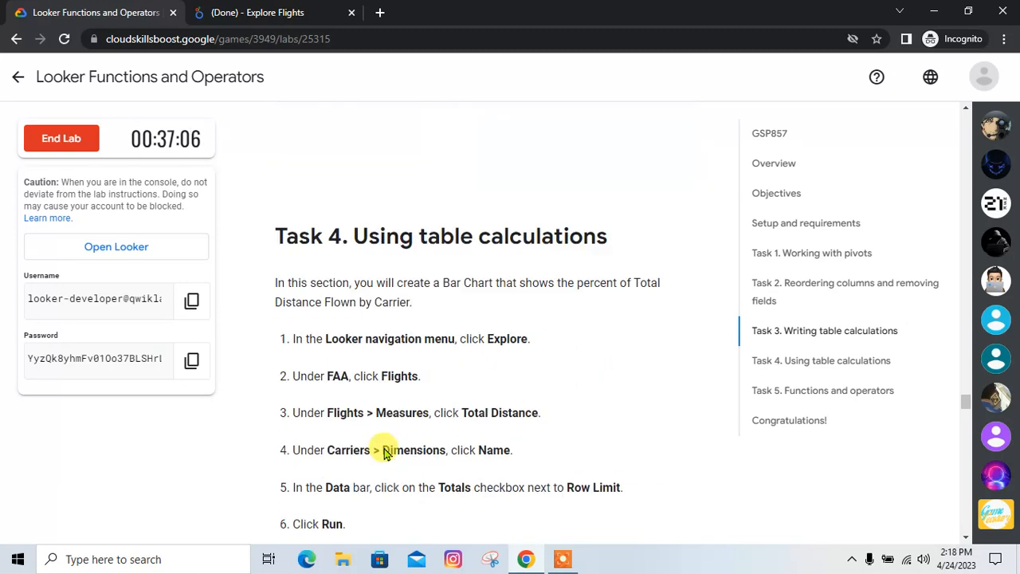
scroll(384, 453, down, 10)
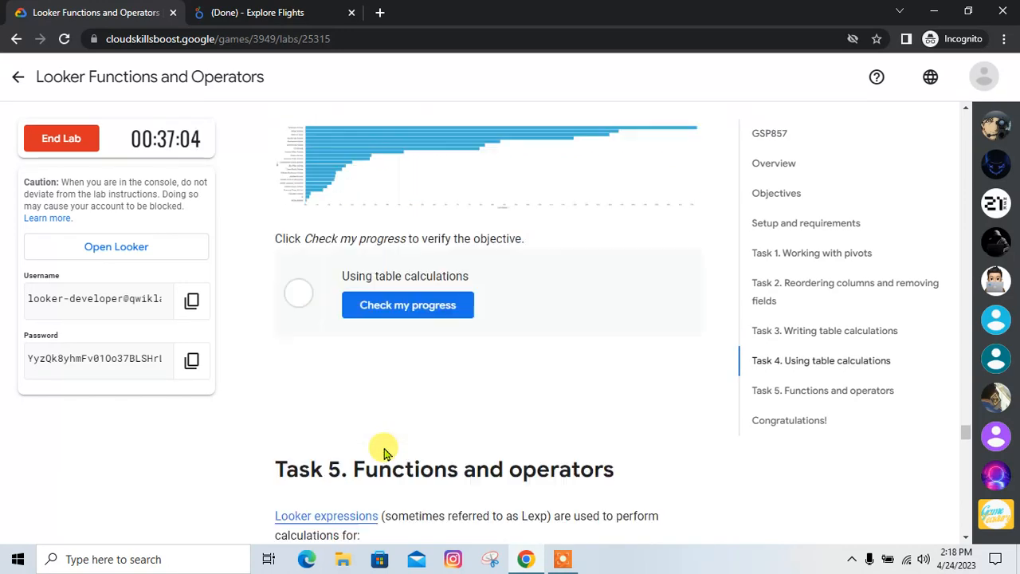
scroll(384, 448, up, 4)
scroll(383, 448, up, 10)
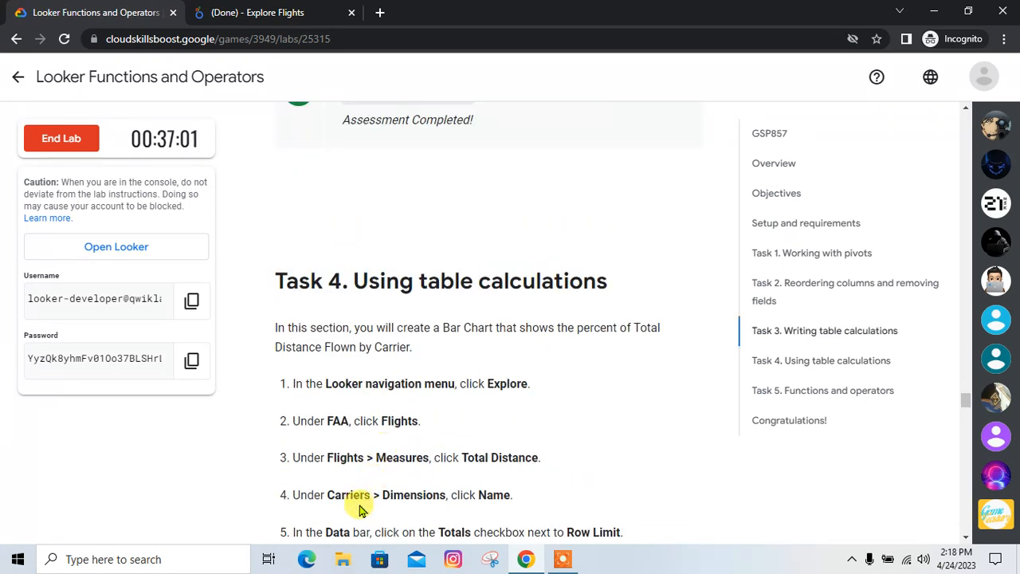
click(285, 10)
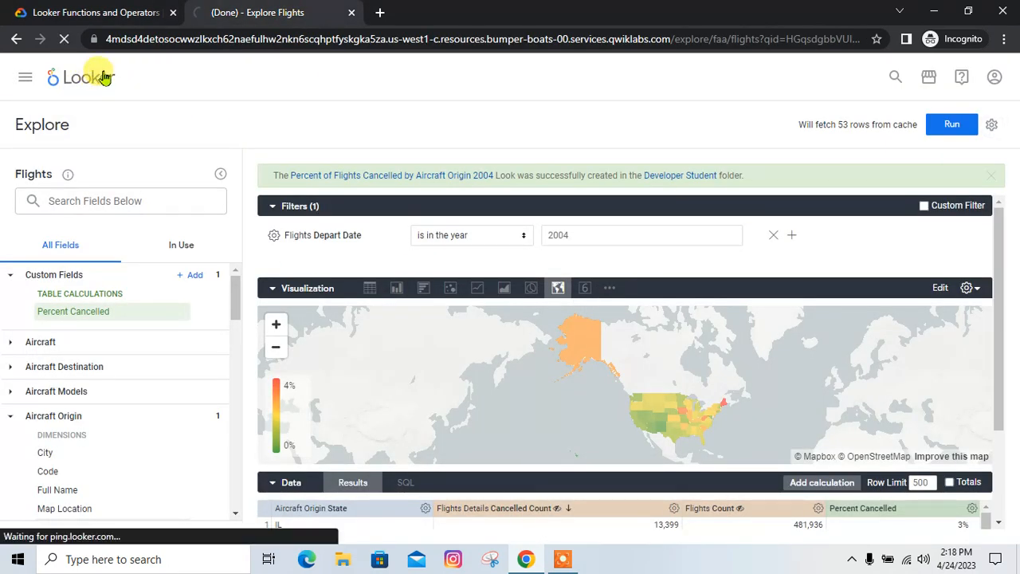
click(104, 78)
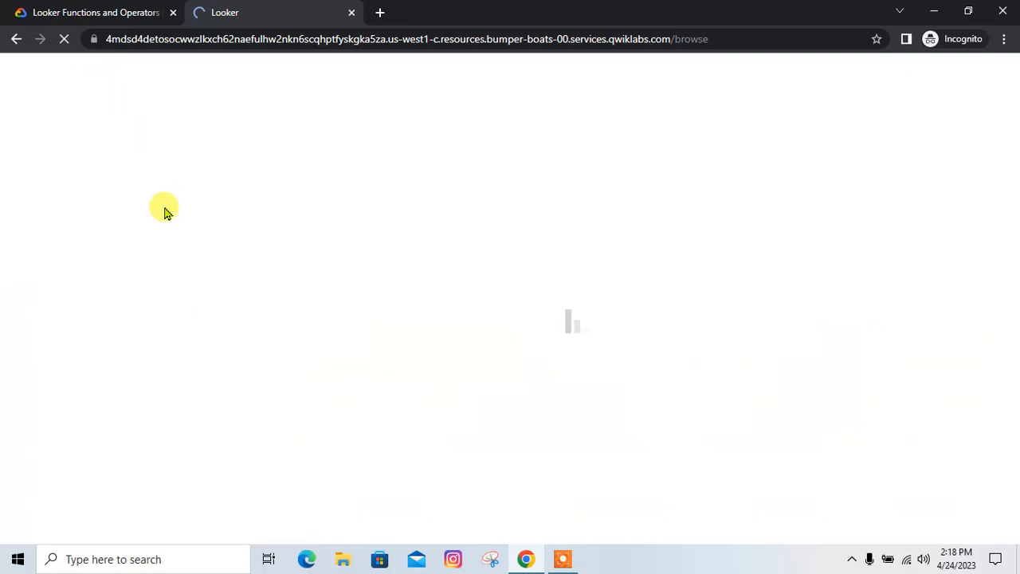
click(114, 8)
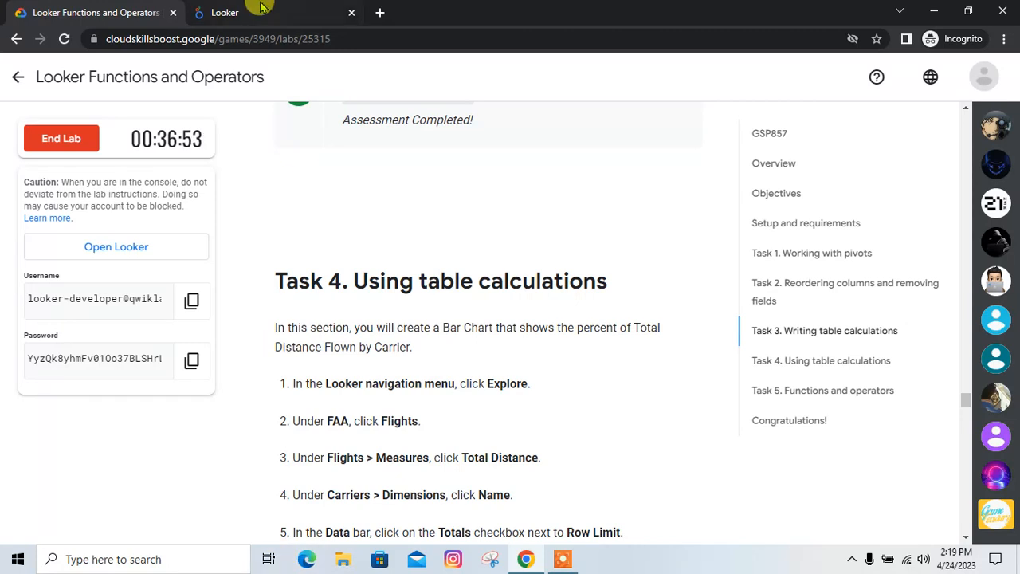
click(330, 8)
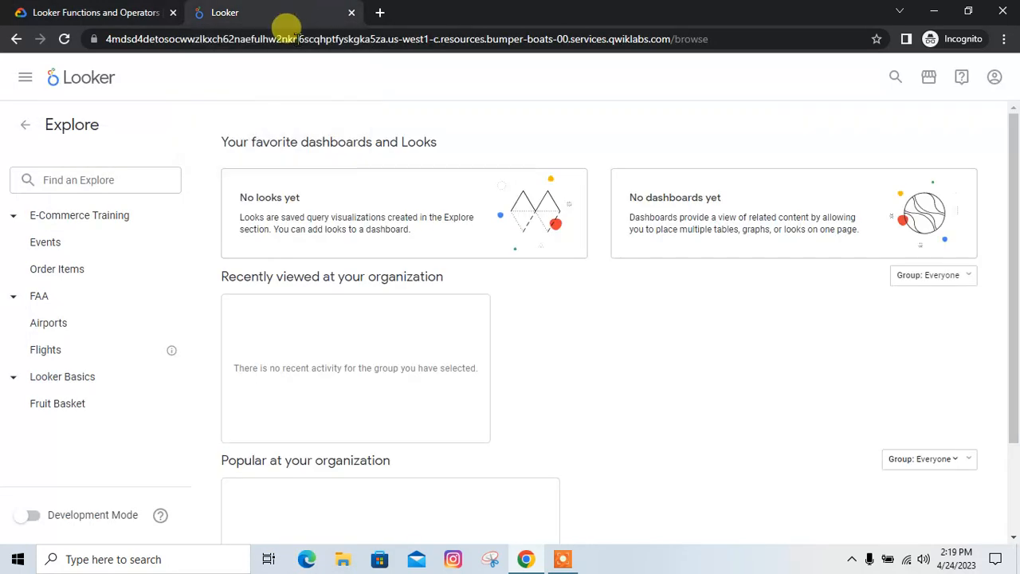
click(72, 353)
Step: Add the Total Distance measure from the Flights view to the new Explore, following the Task 4 instructions
click(112, 12)
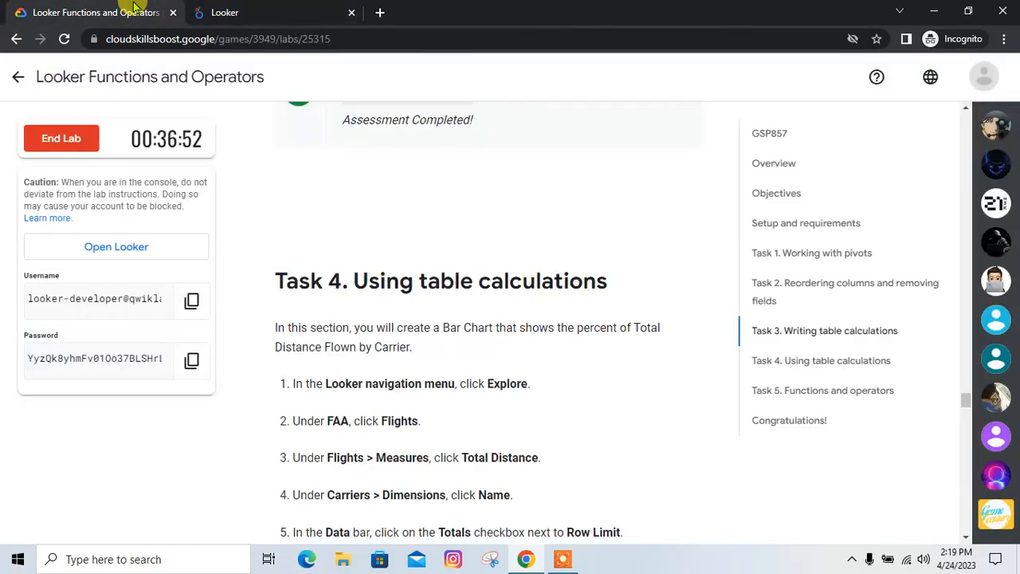
scroll(466, 448, down, 1)
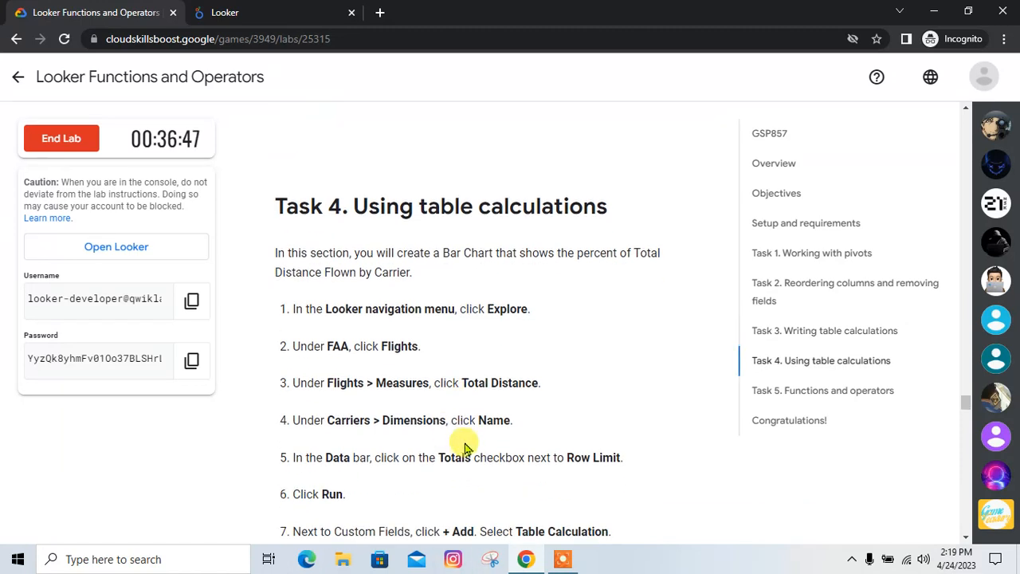
click(322, 7)
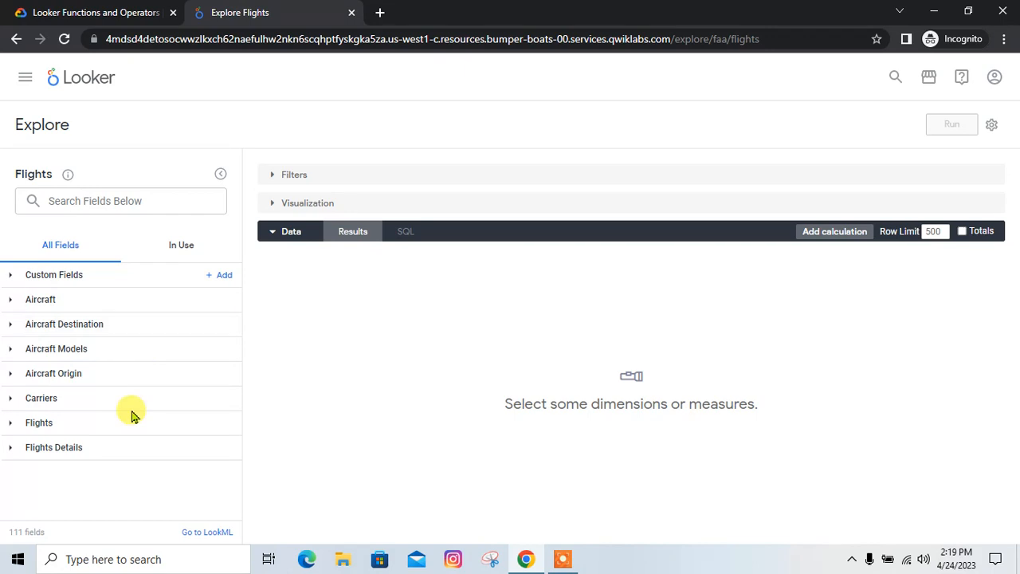
click(59, 422)
scroll(144, 424, down, 1)
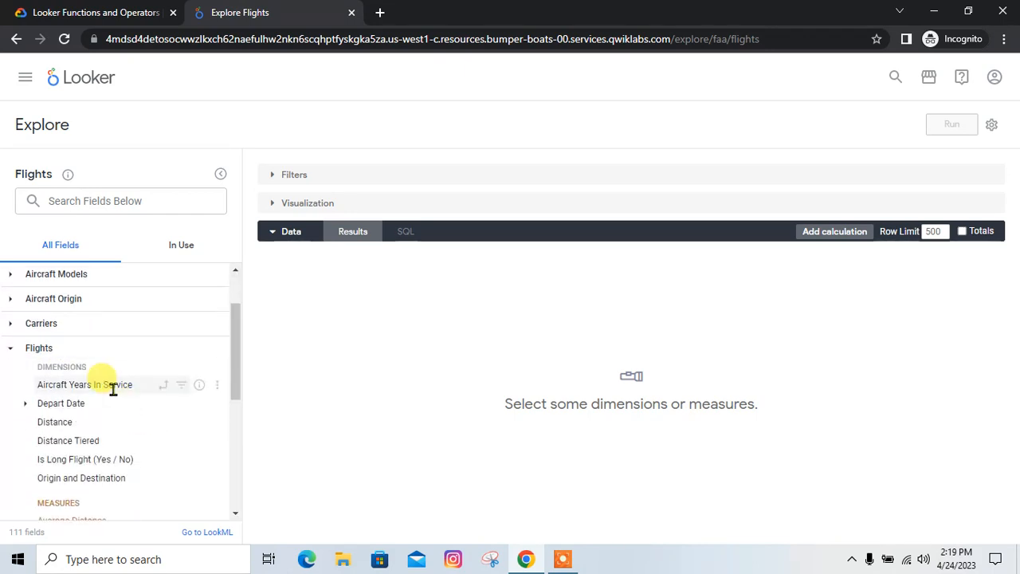
scroll(104, 434, down, 2)
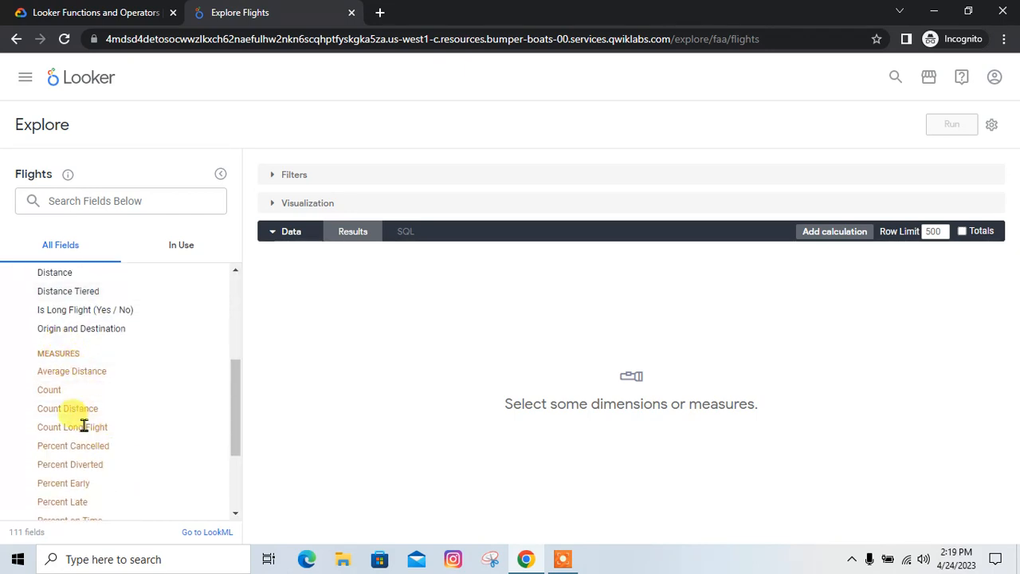
scroll(84, 431, down, 3)
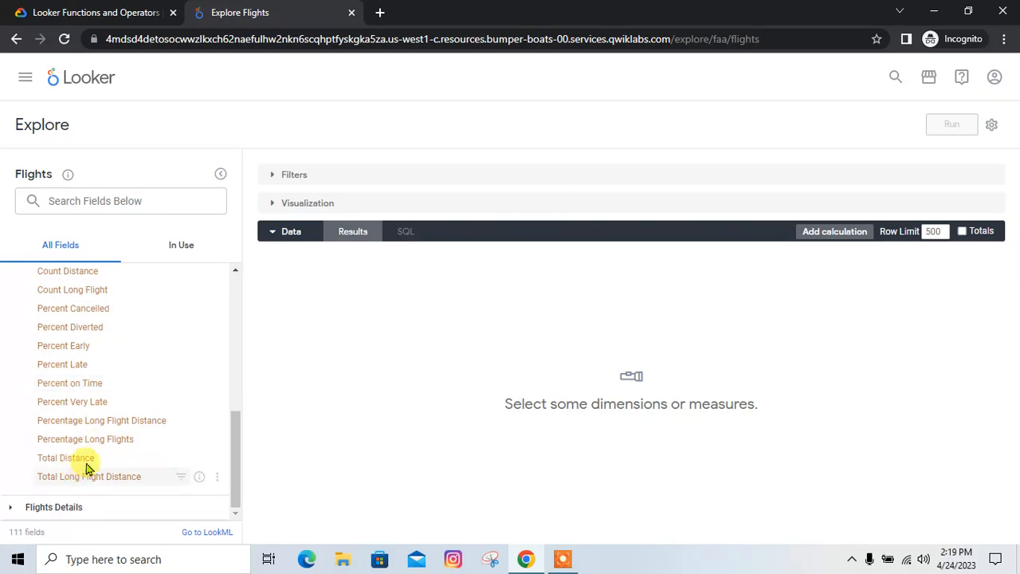
click(85, 459)
Step: Add the Name dimension from the Carriers view to the Explore, as listed in the Task 4 instructions
click(91, 12)
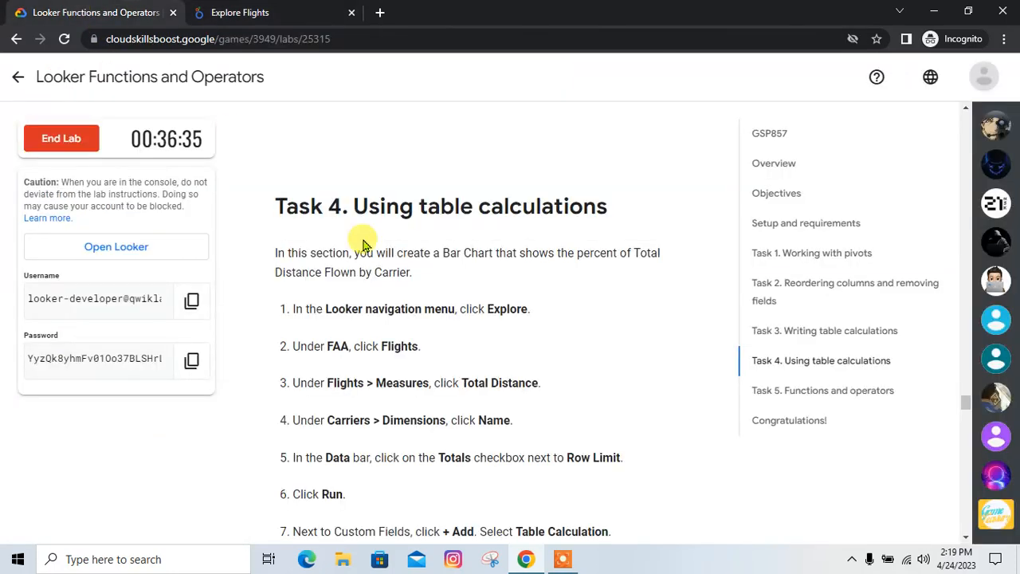
click(311, 7)
scroll(69, 387, up, 10)
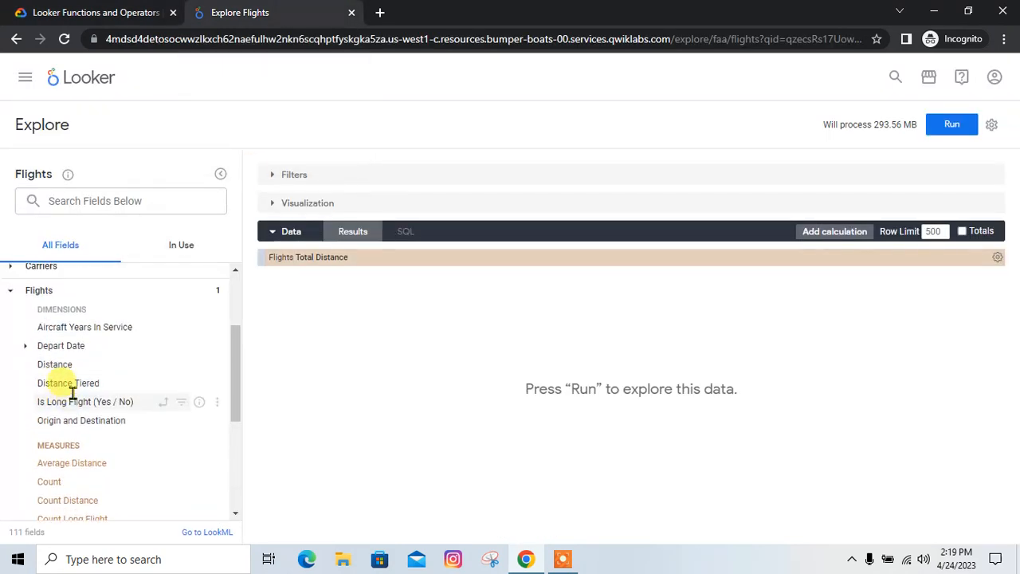
click(80, 398)
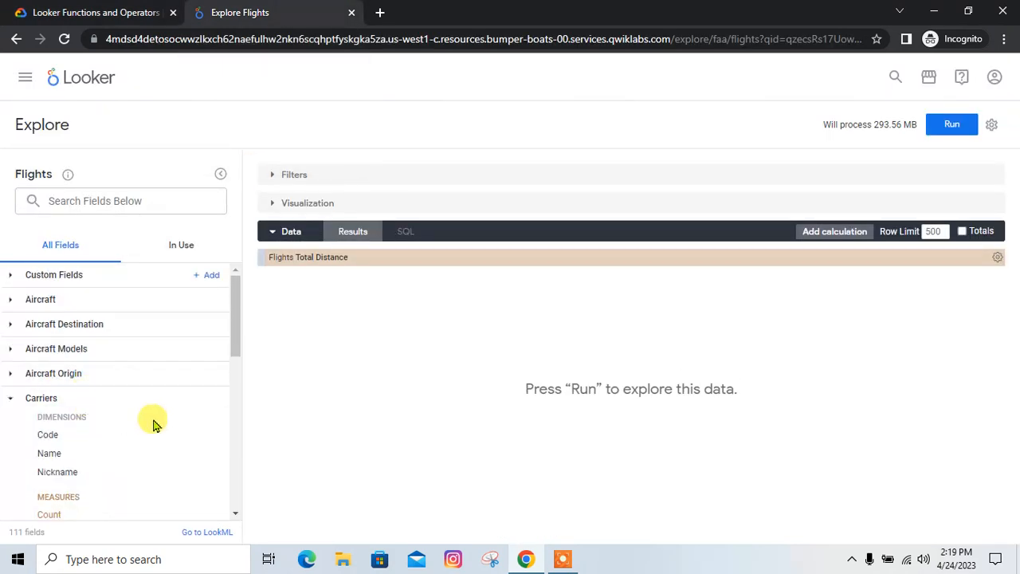
scroll(116, 393, down, 1)
click(72, 380)
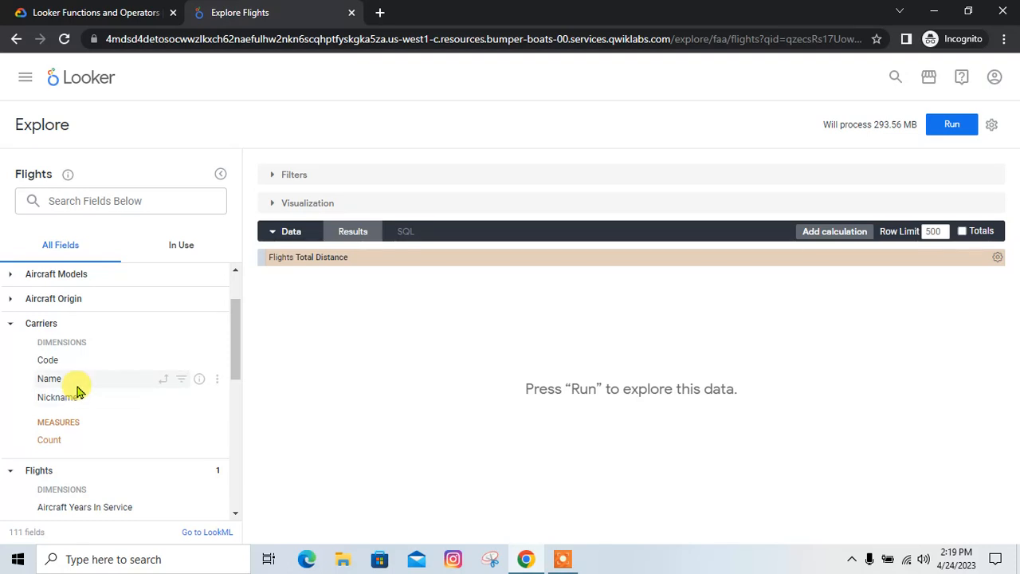
Step: Following the lab instructions, enable Totals for the Explore data and run the query
click(91, 12)
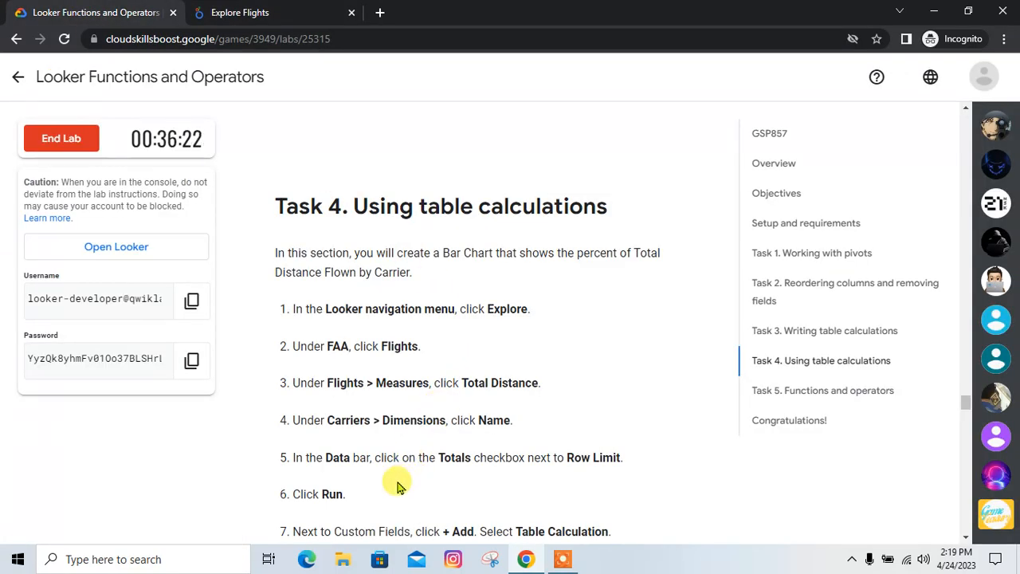
click(298, 12)
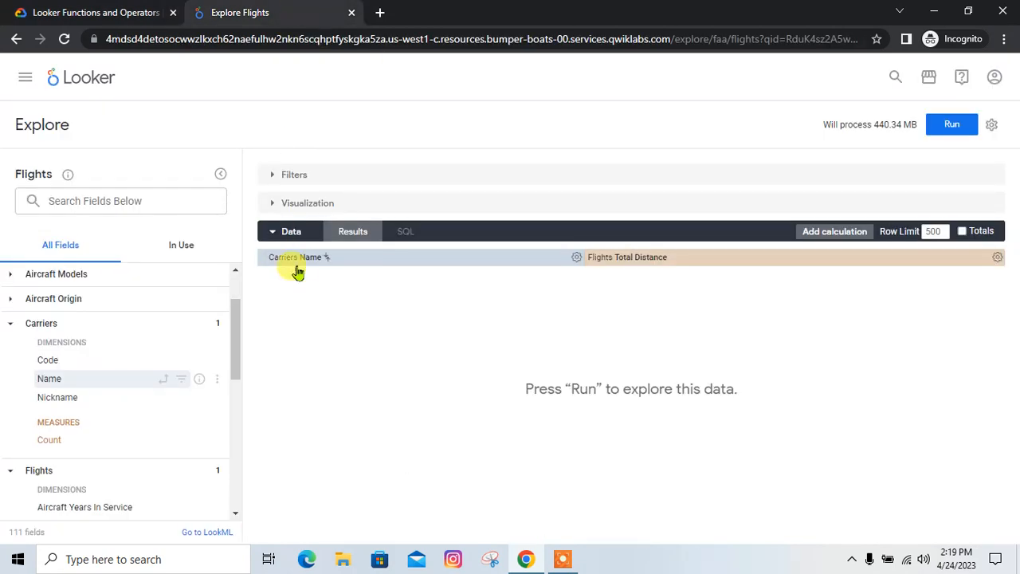
click(106, 8)
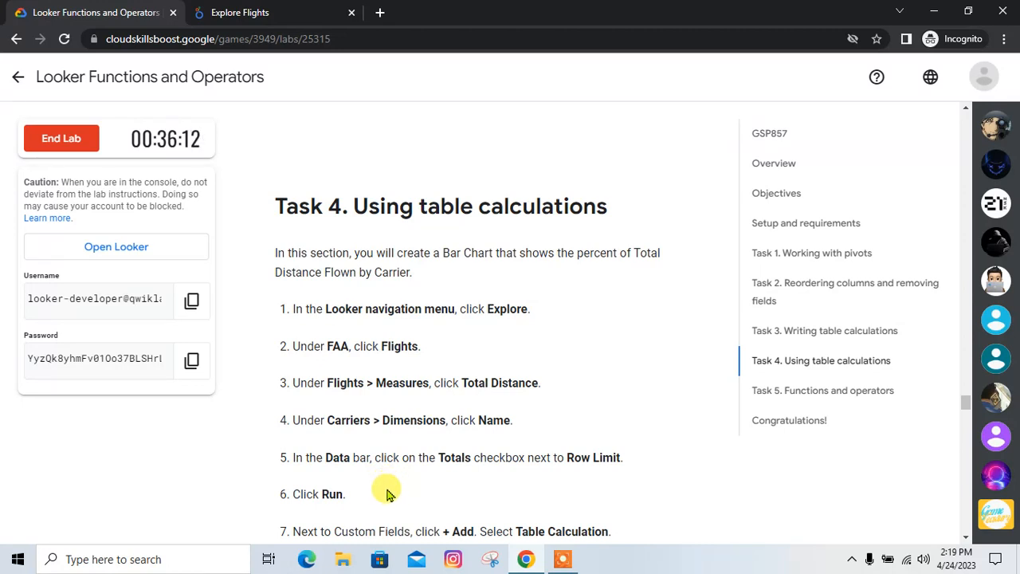
click(262, 10)
click(962, 231)
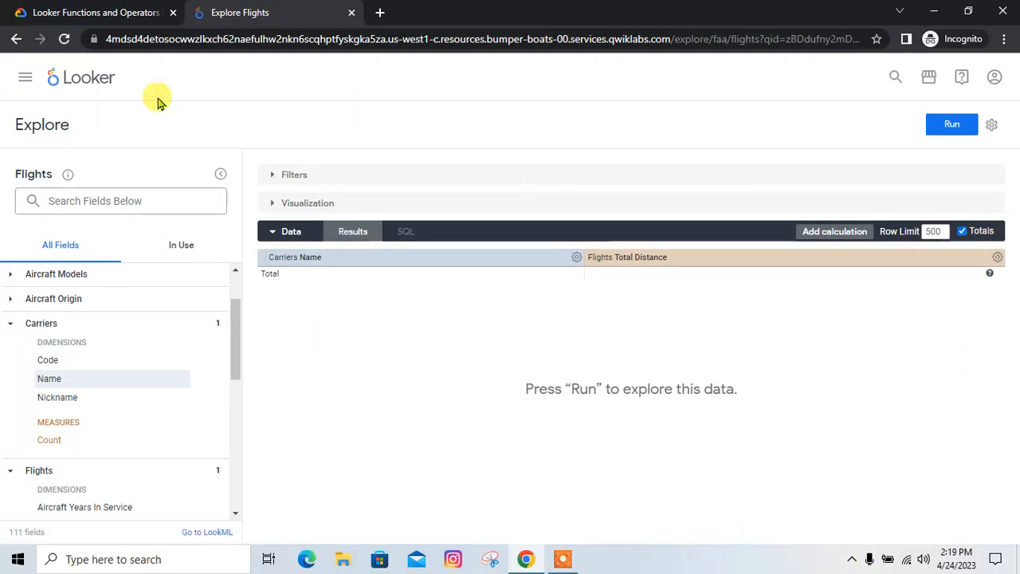
click(95, 12)
scroll(515, 415, down, 1)
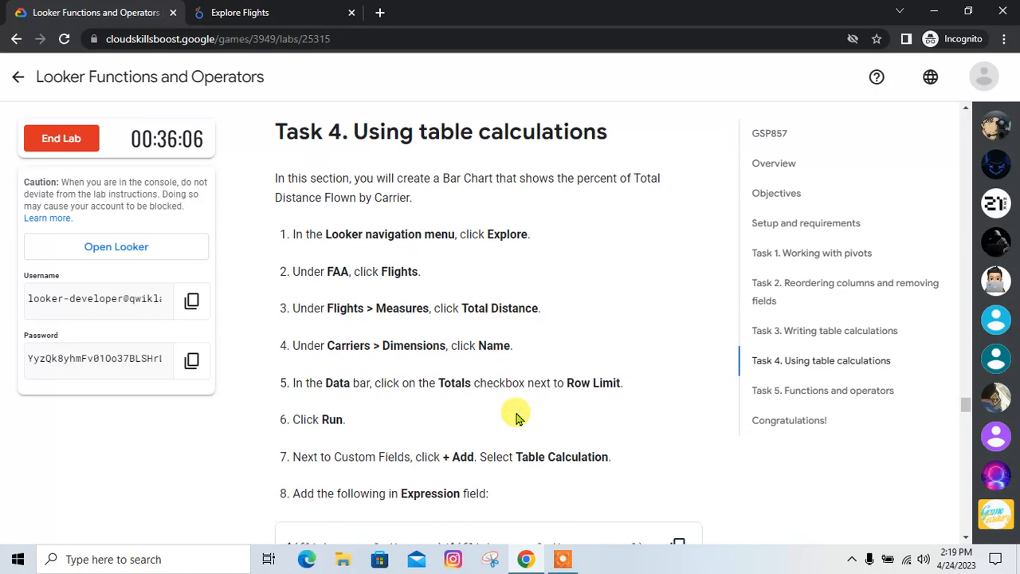
click(306, 12)
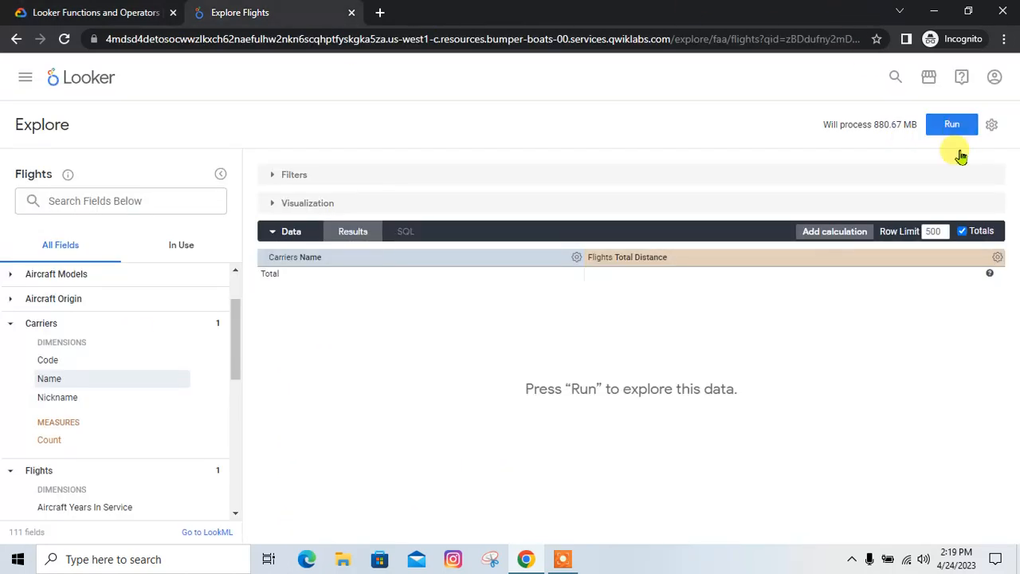
click(953, 127)
Step: Create a table calculation custom field with the lab's expression ${flights.total_distance}/${flights.total_distance:total}
click(144, 10)
scroll(471, 367, down, 2)
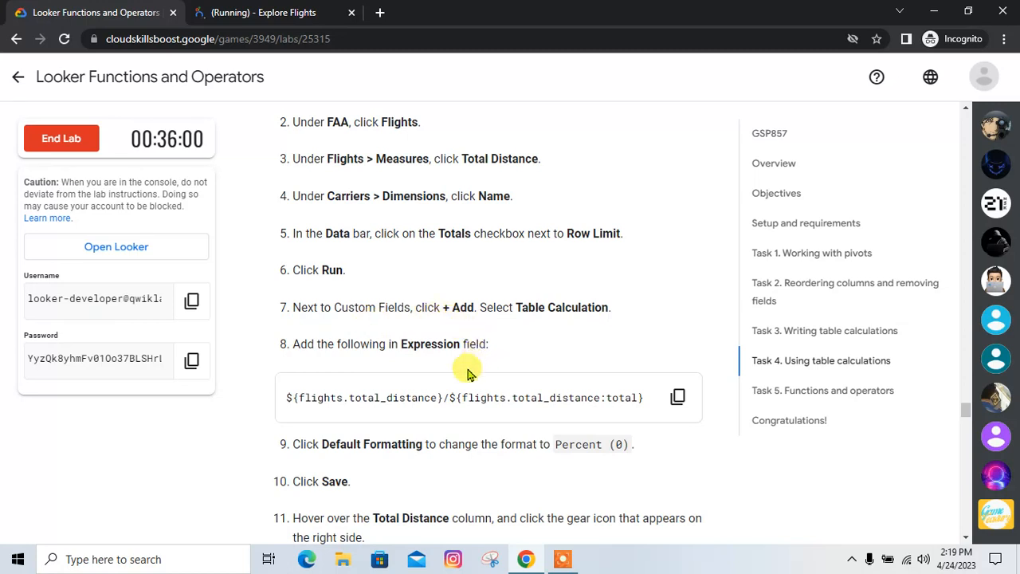
click(263, 12)
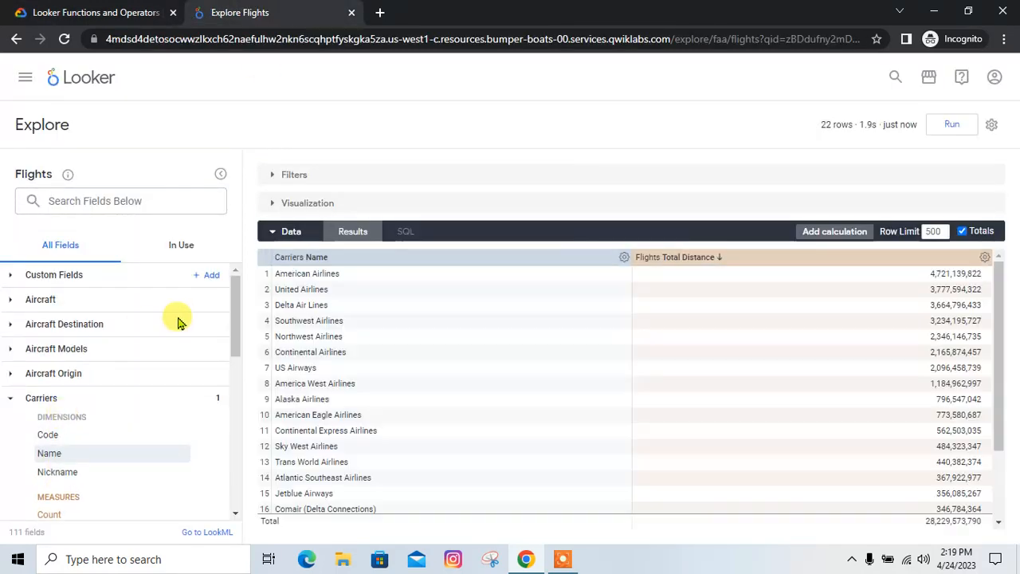
click(212, 279)
click(104, 8)
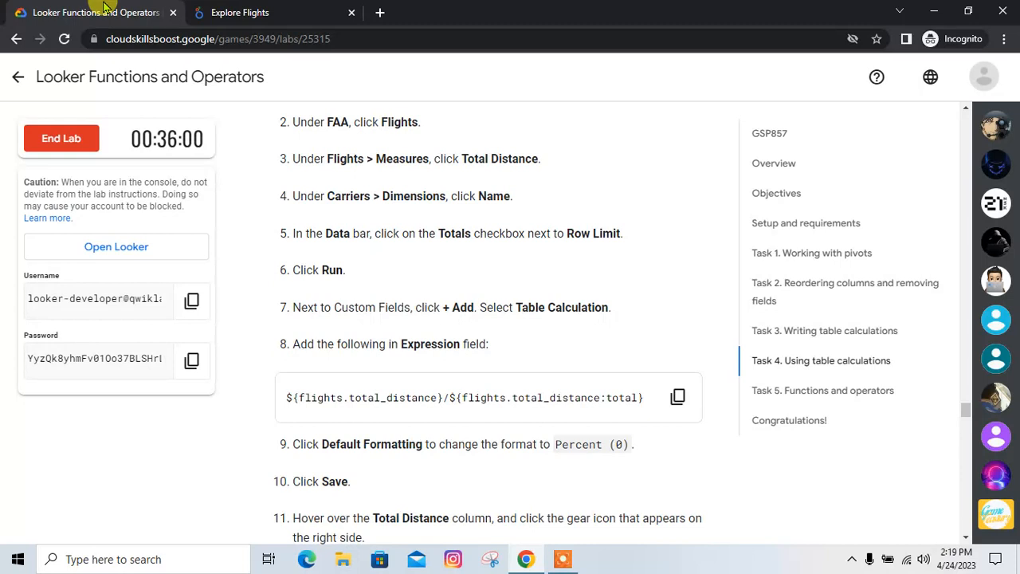
click(253, 9)
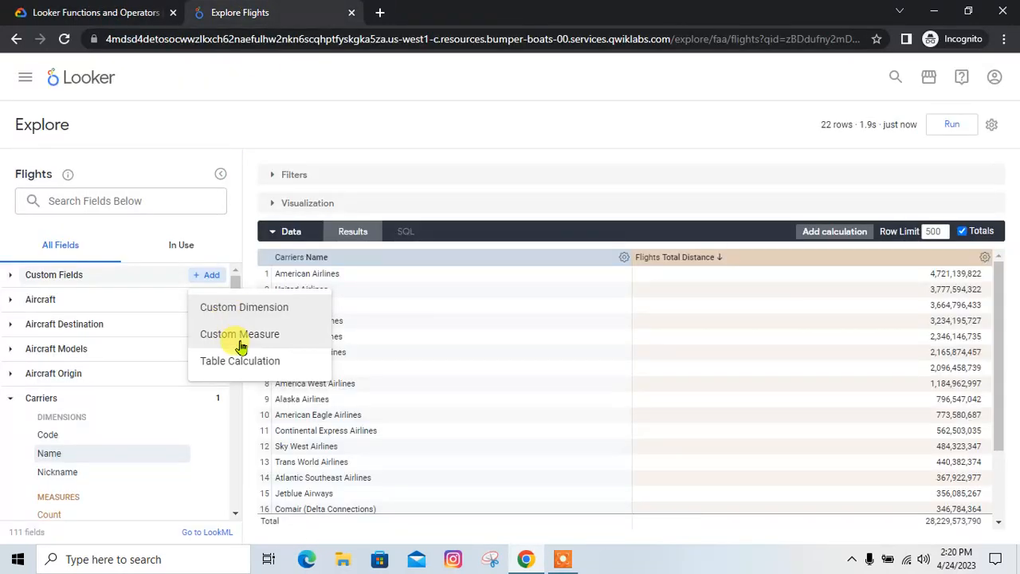
click(246, 363)
click(75, 9)
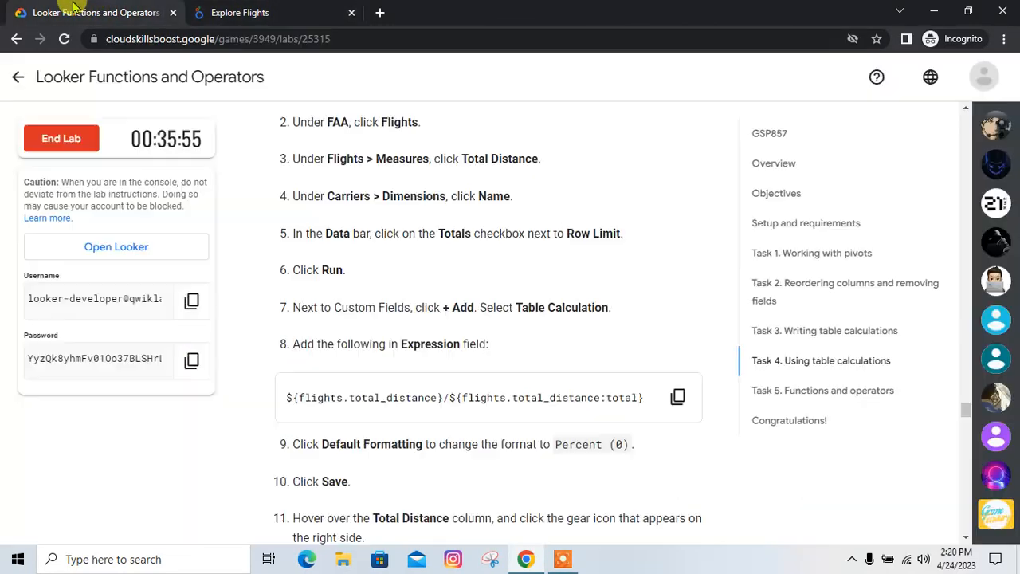
click(677, 397)
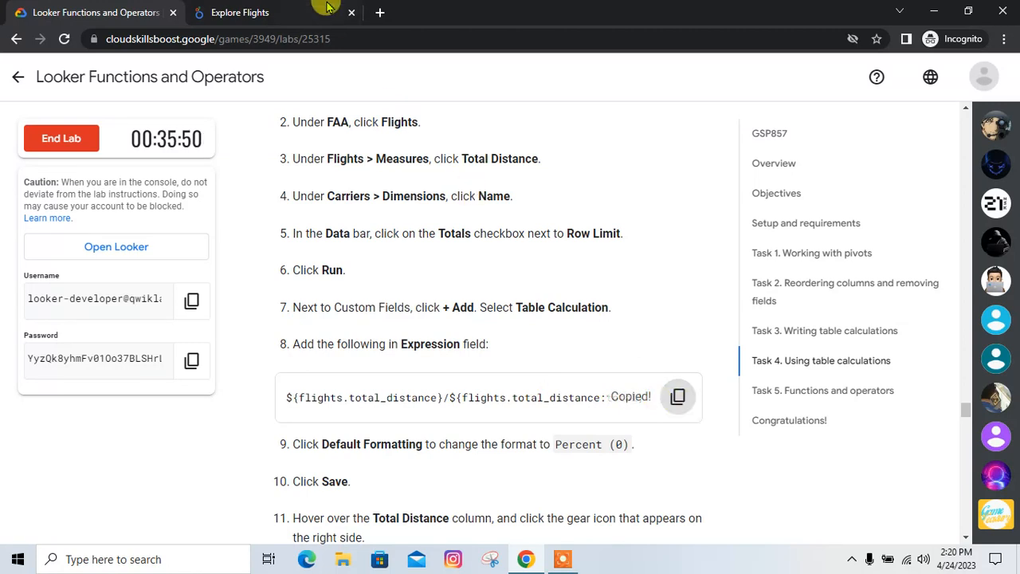
key(ctrl+Tab)
key(ctrl+v)
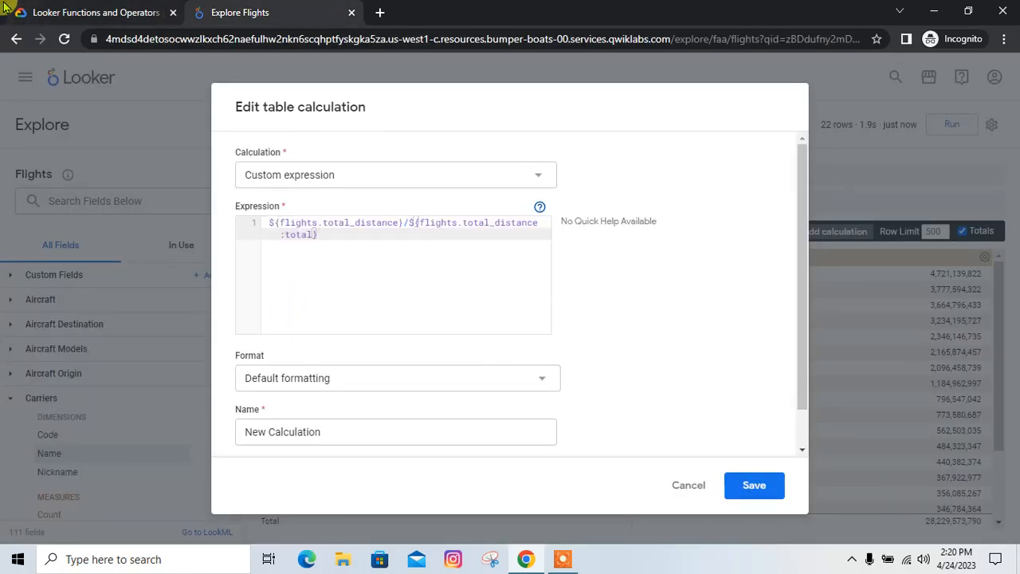
Step: Format the table calculation as Percent with 0 decimals, as the lab instructs, and save it
key(ctrl+Tab)
click(235, 13)
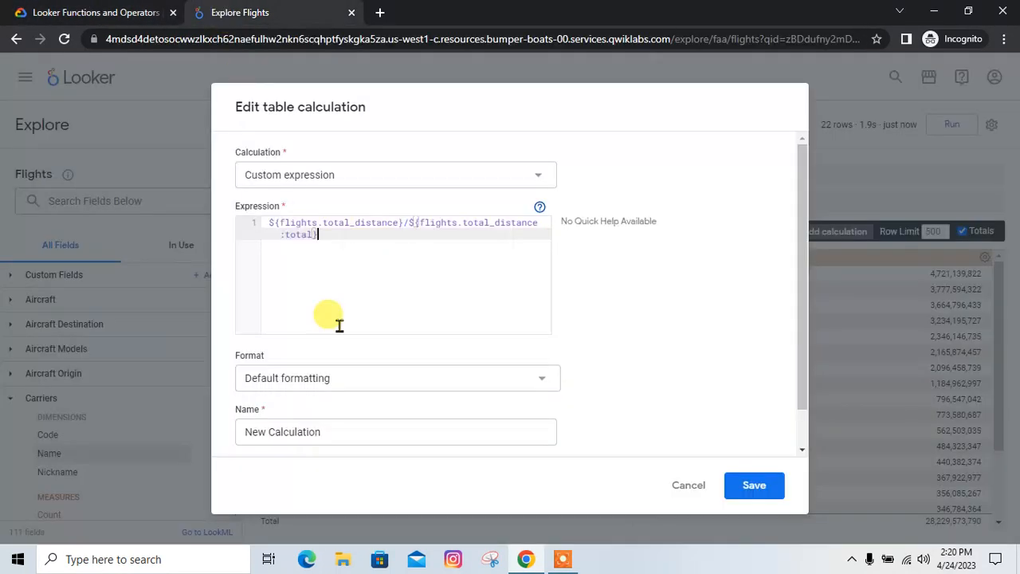
click(12, 8)
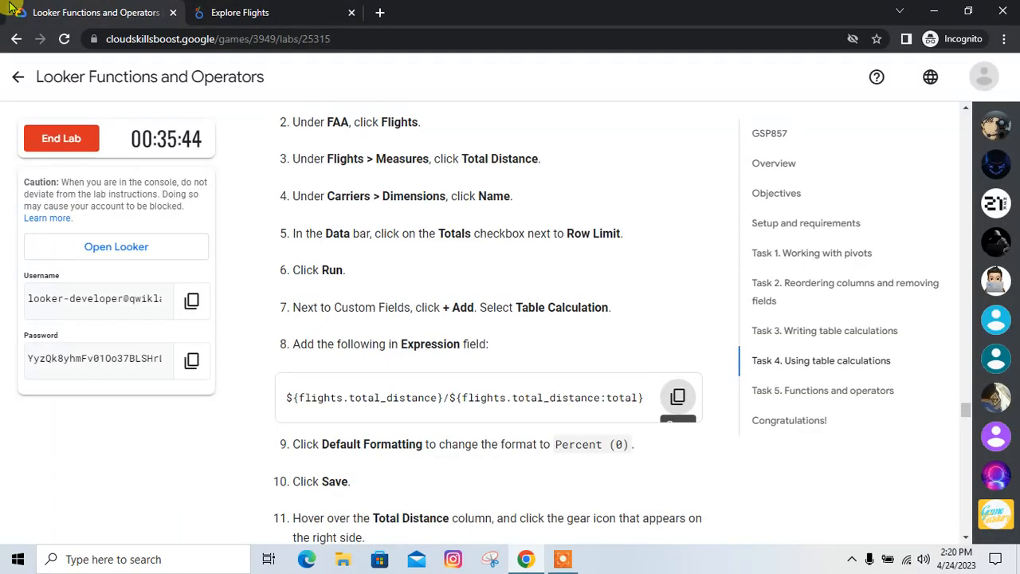
click(201, 11)
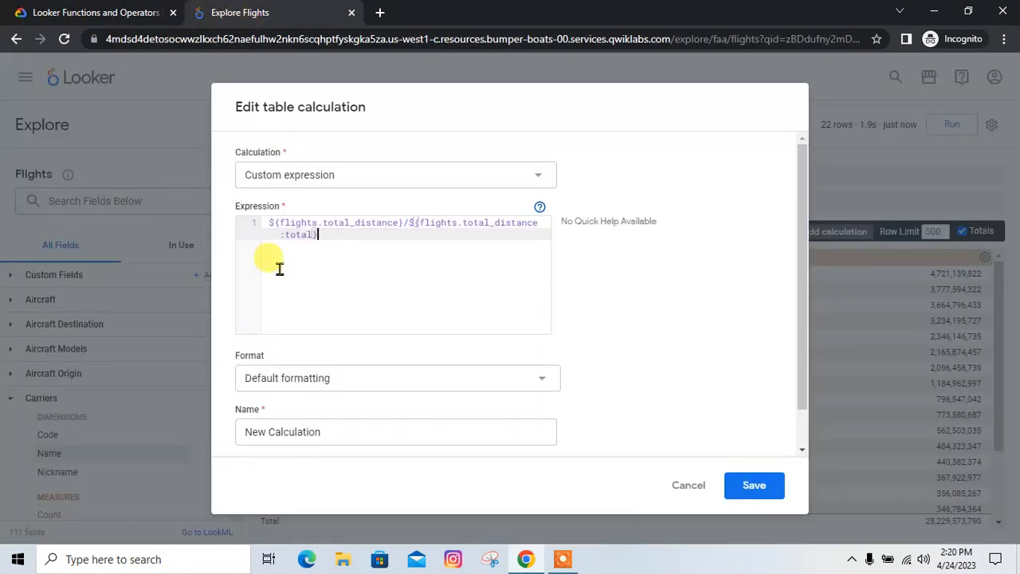
click(311, 389)
click(289, 324)
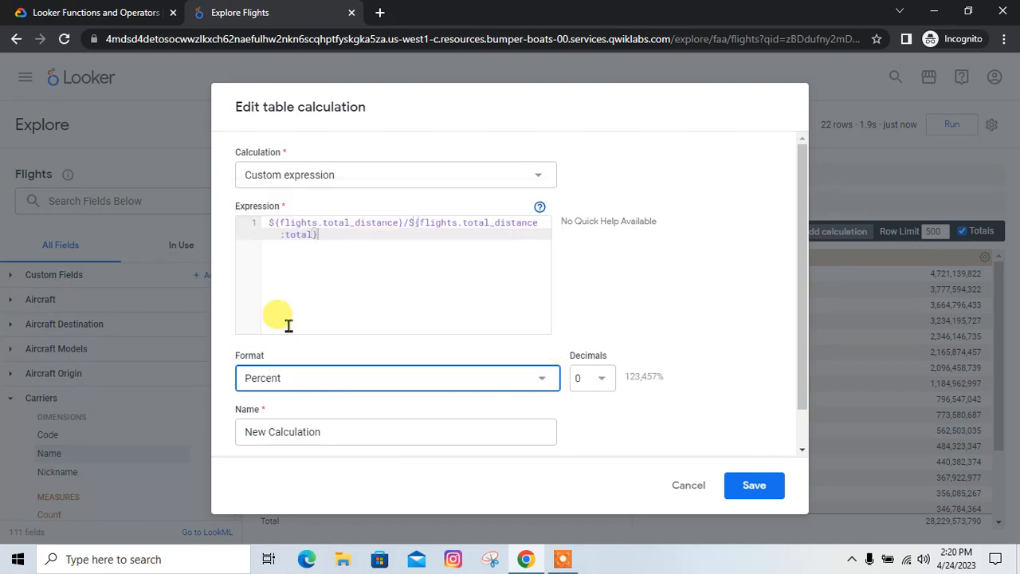
click(79, 12)
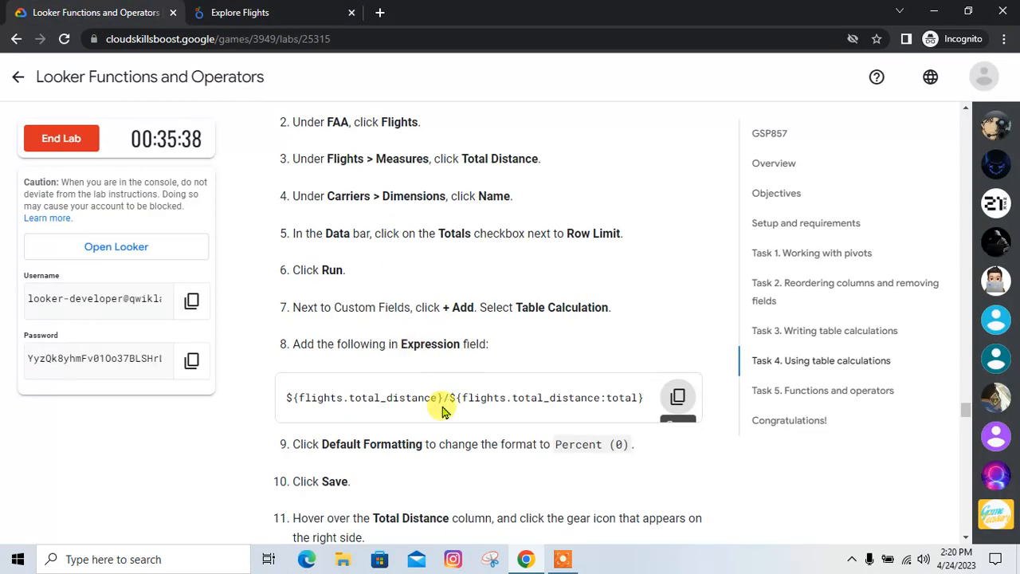
scroll(398, 483, down, 1)
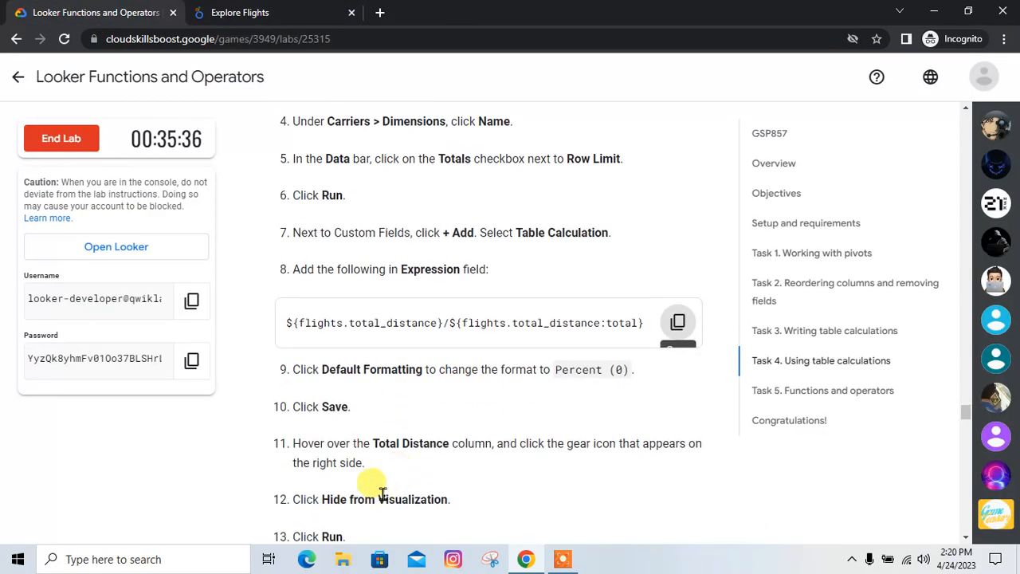
scroll(381, 494, down, 1)
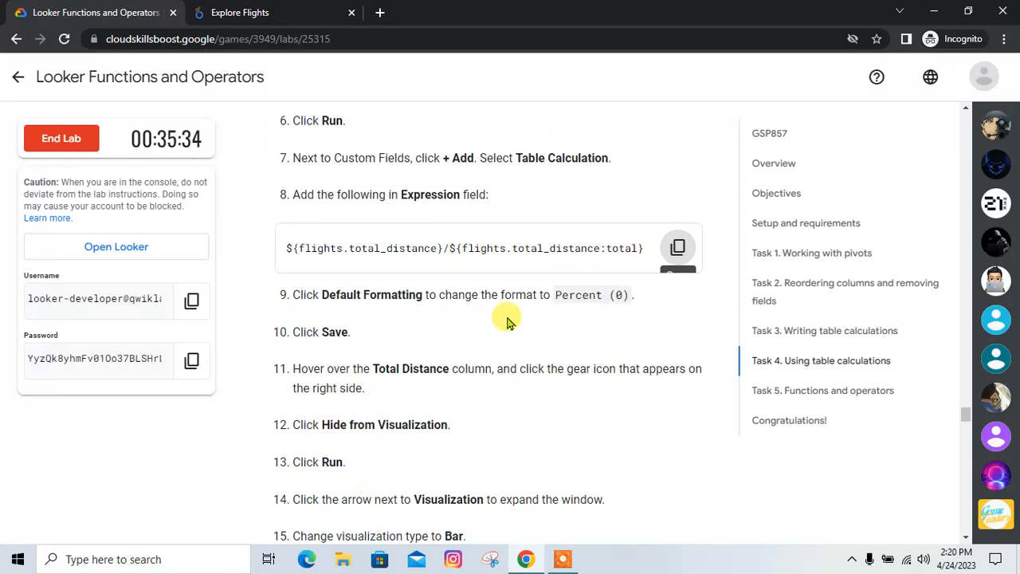
click(239, 12)
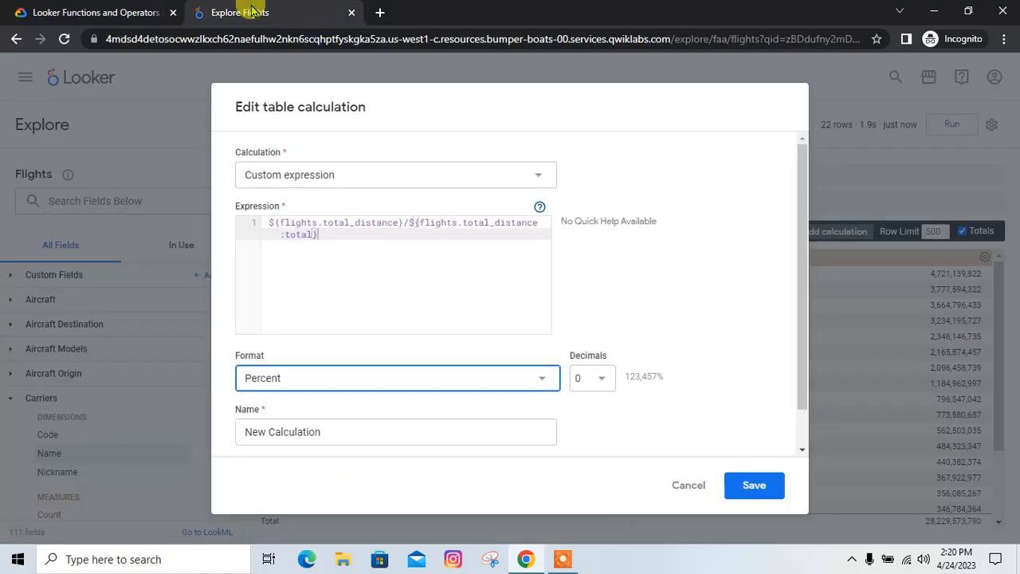
click(749, 485)
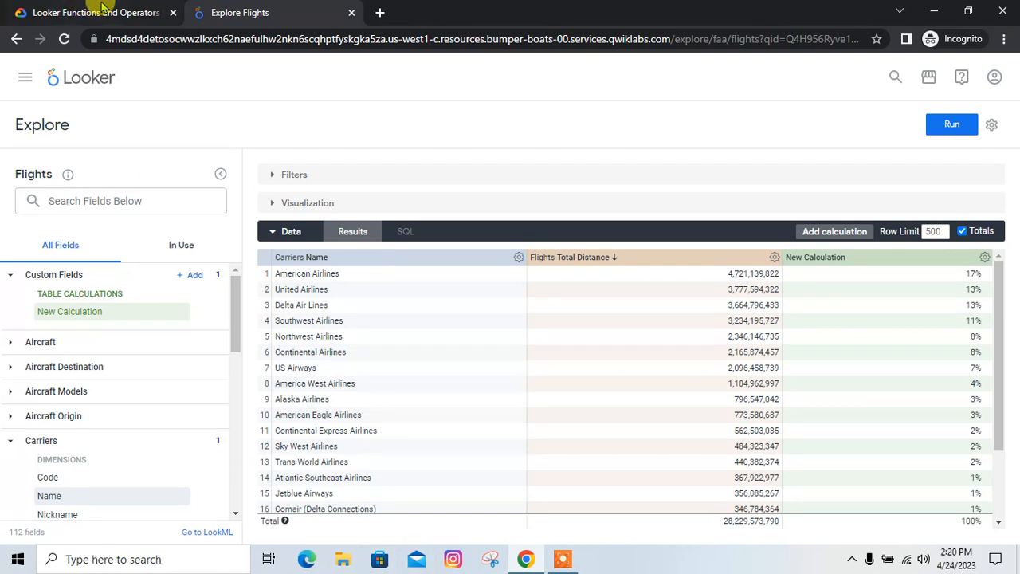
Step: Hide the Total Distance column from the visualization and run the query again
click(102, 12)
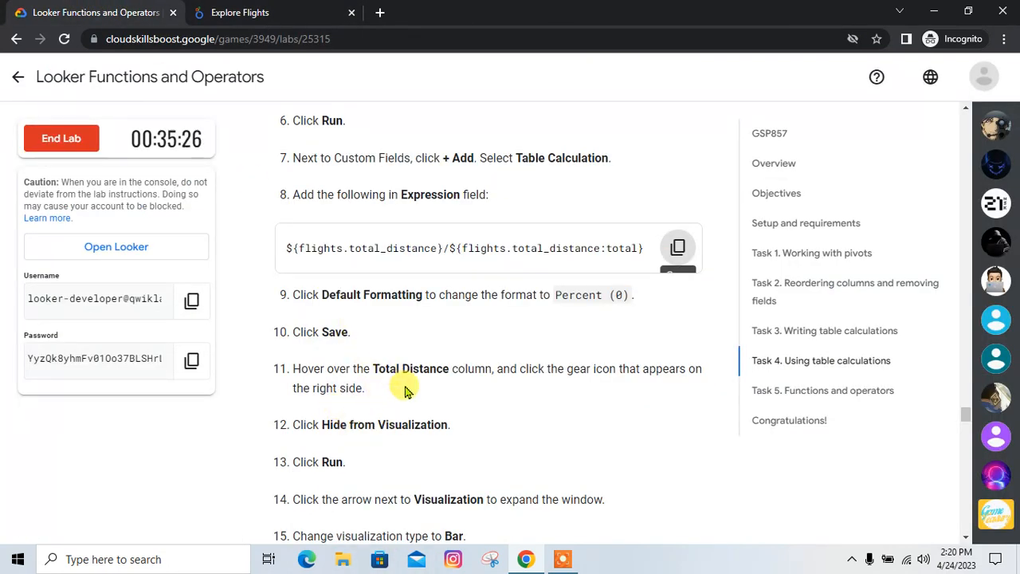
click(247, 12)
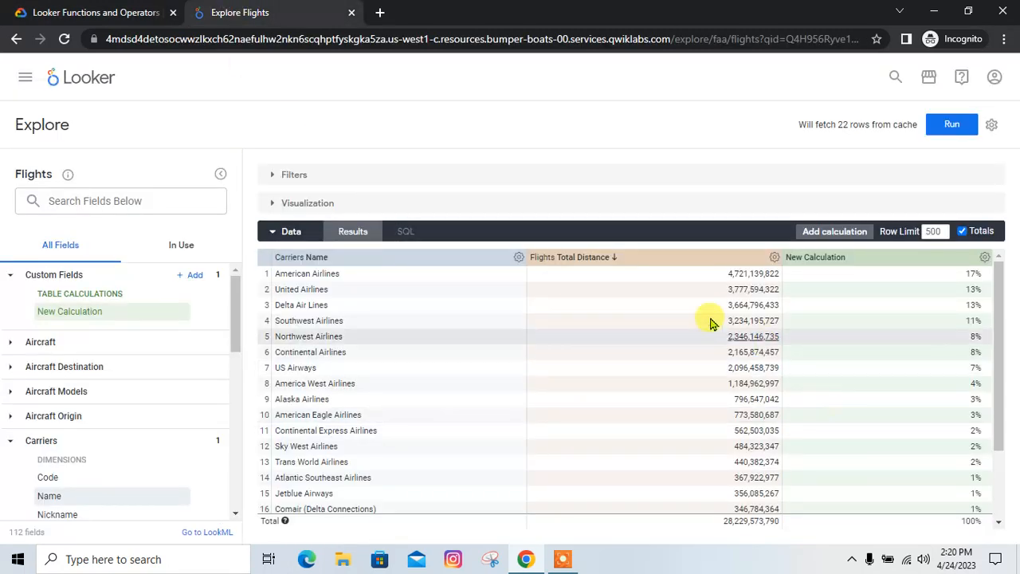
click(774, 258)
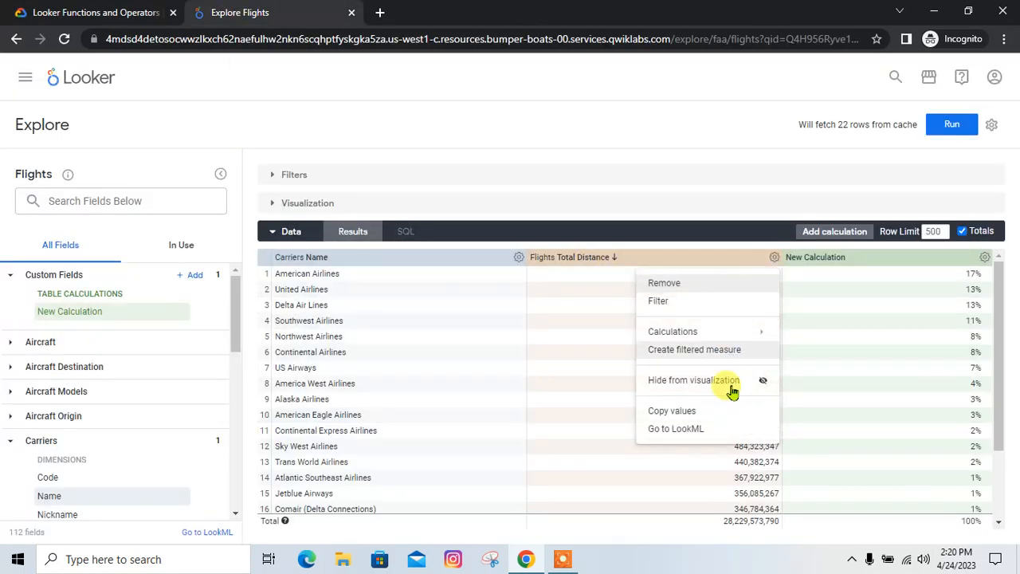
click(732, 390)
click(107, 12)
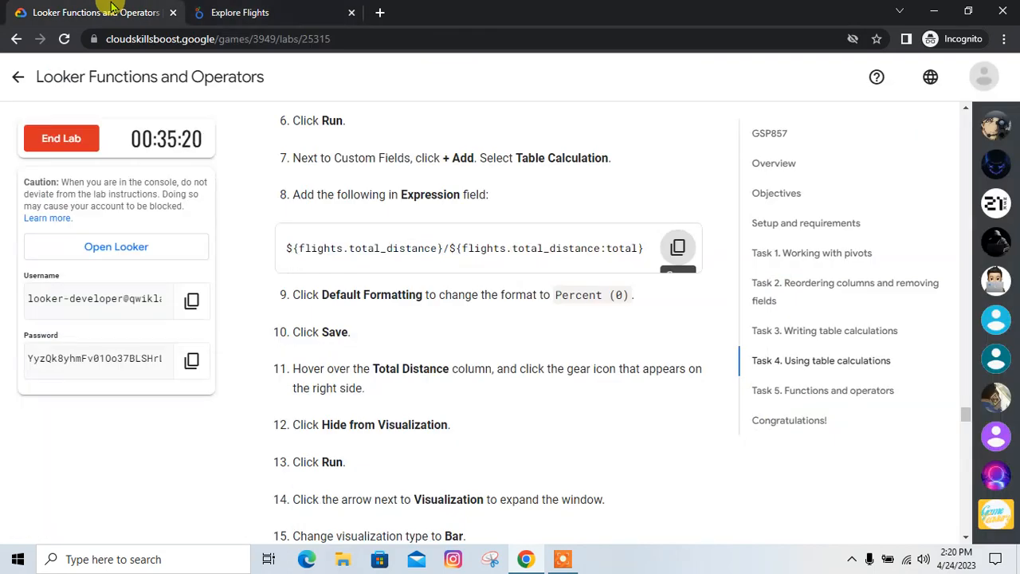
click(295, 12)
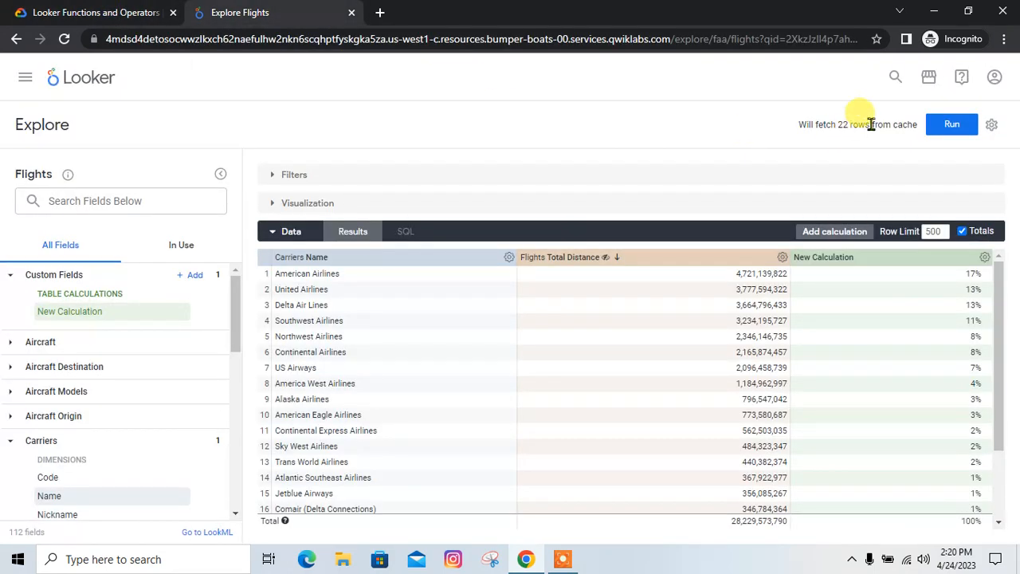
click(951, 127)
Step: Check the next lab instructions, expand the visualization section and set the chart type to Bar
click(91, 11)
scroll(476, 331, down, 1)
scroll(467, 379, down, 1)
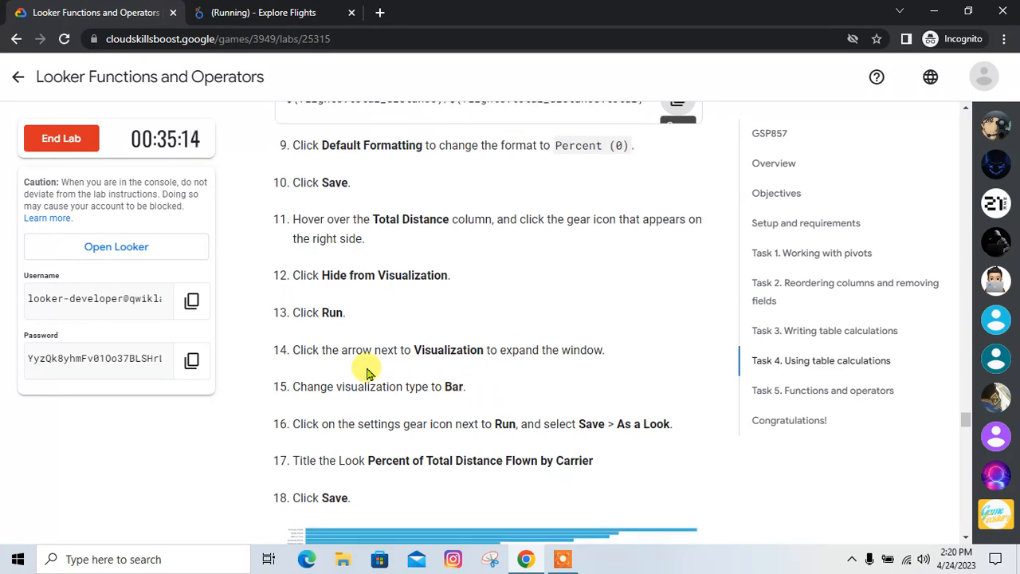
click(231, 10)
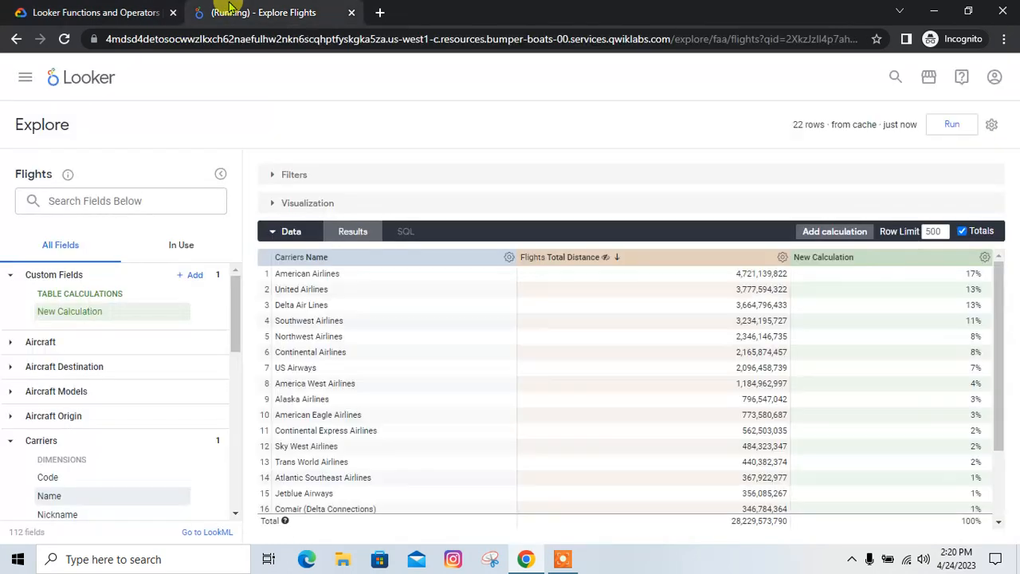
click(277, 203)
click(396, 203)
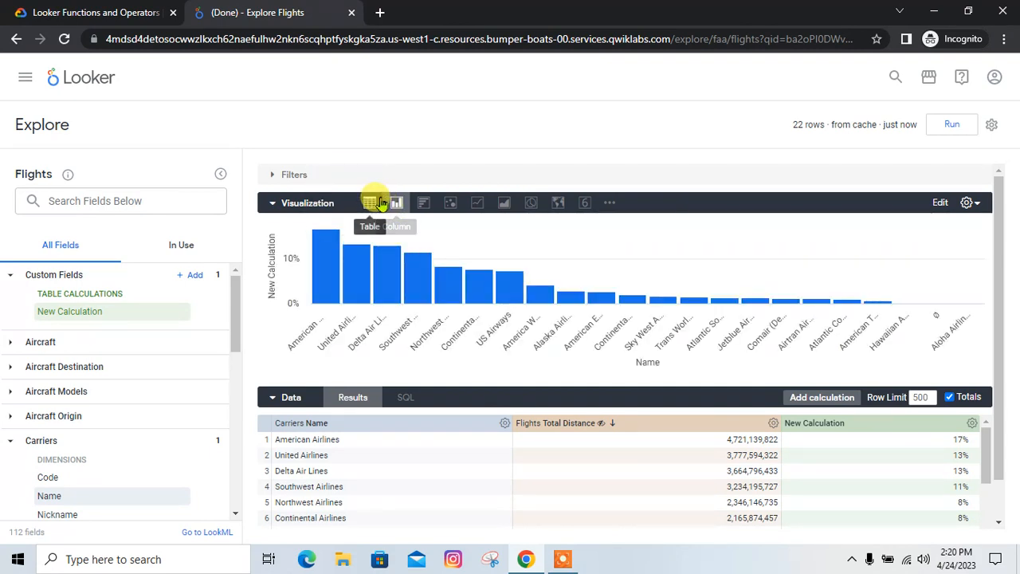
click(423, 205)
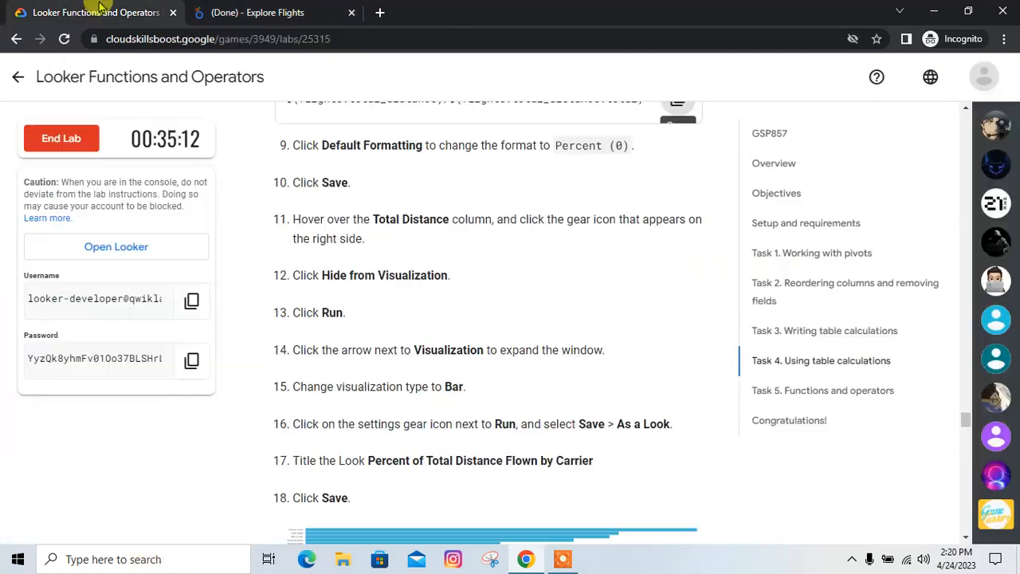
Step: Save the Explore as a Look titled "Percent of Total Distance Flown by Carrier", as the lab instructs
click(89, 10)
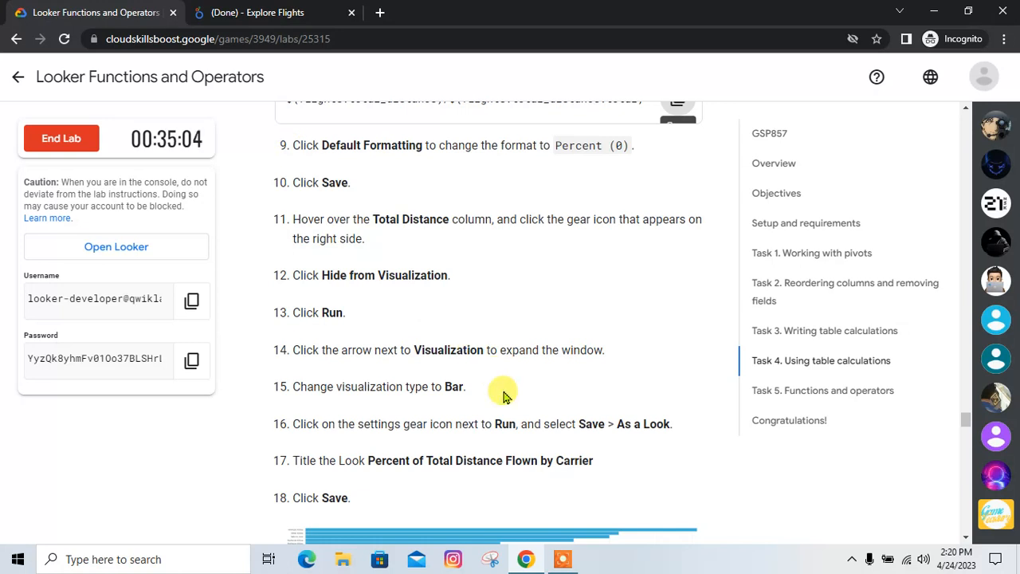
scroll(494, 398, down, 1)
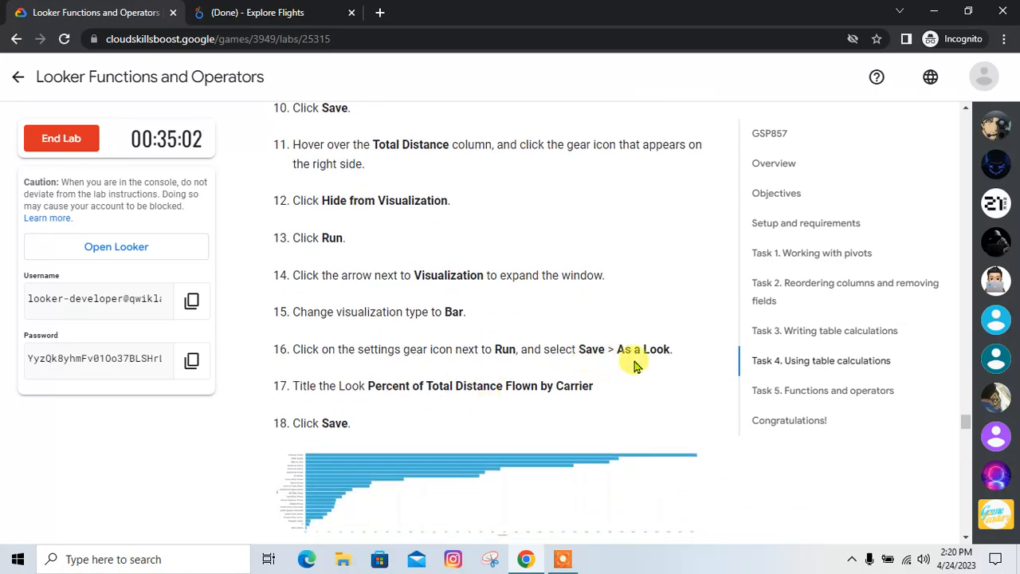
drag(368, 385, 591, 388)
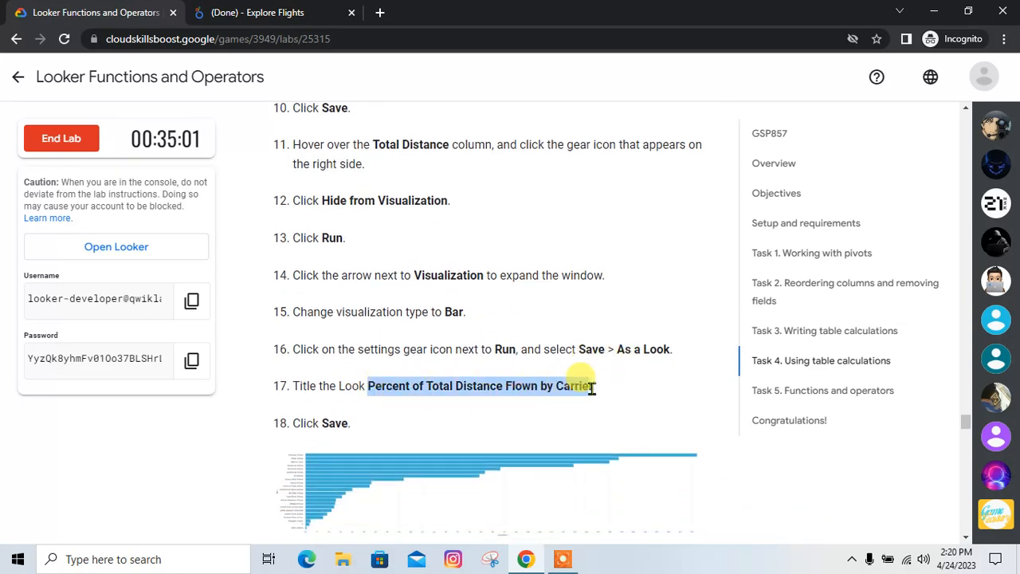
click(307, 12)
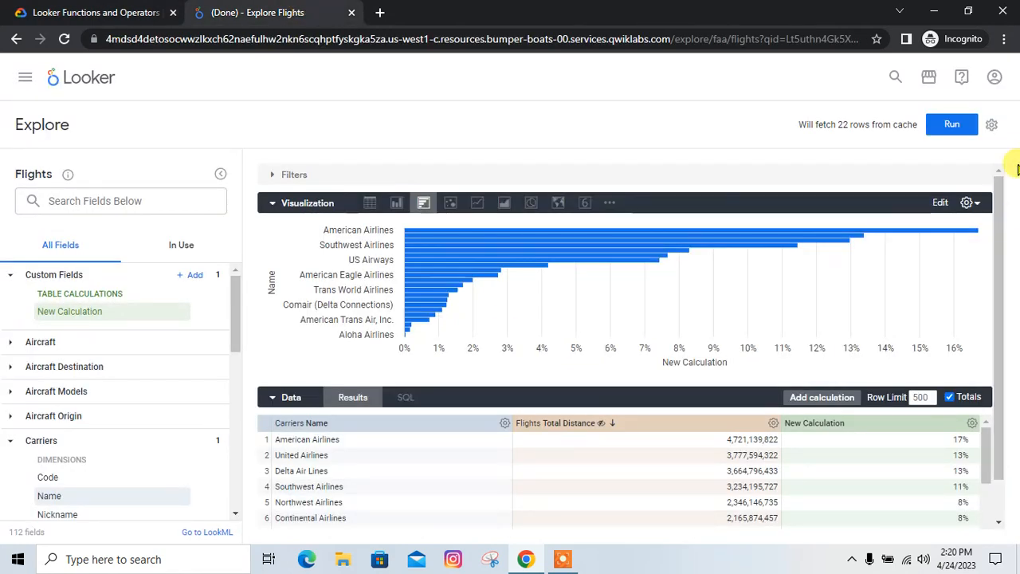
click(991, 124)
mouse_move(906, 171)
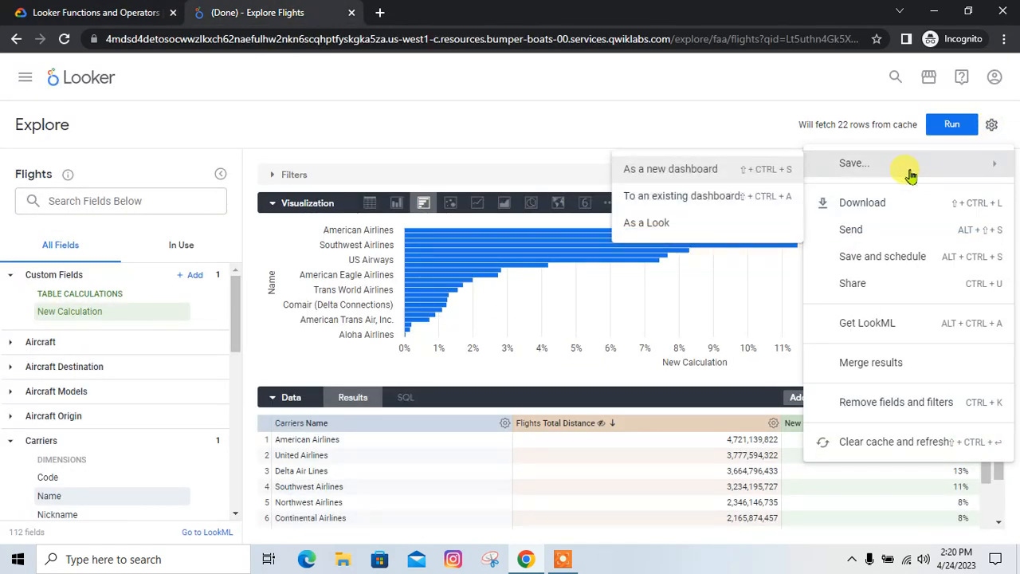
click(704, 230)
text(Percent of Total Distance Flown by Carrier)
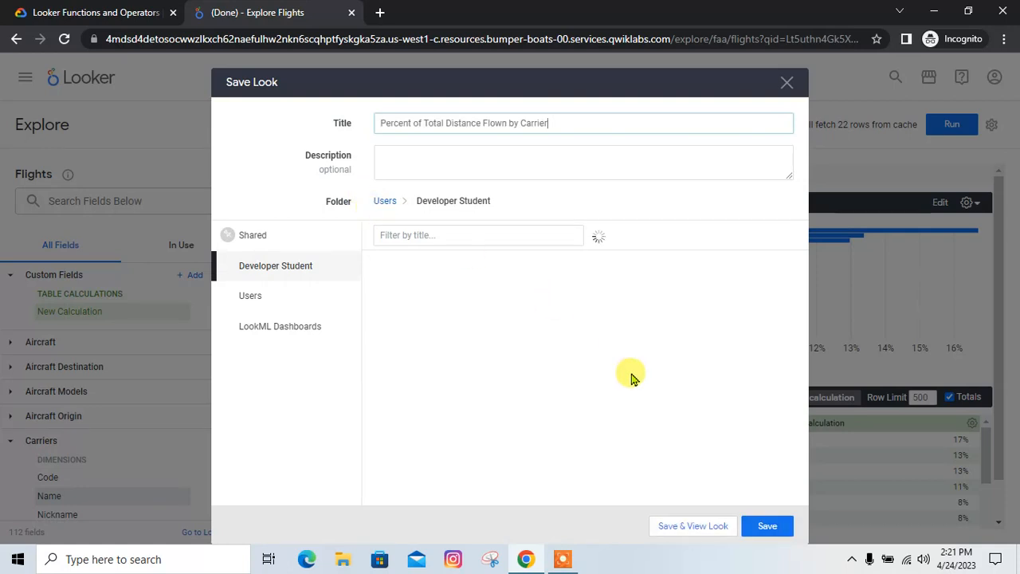
click(766, 527)
Step: Run the lab's progress check for the Using table calculations objective
click(94, 12)
scroll(439, 307, down, 3)
click(395, 410)
click(263, 11)
click(92, 12)
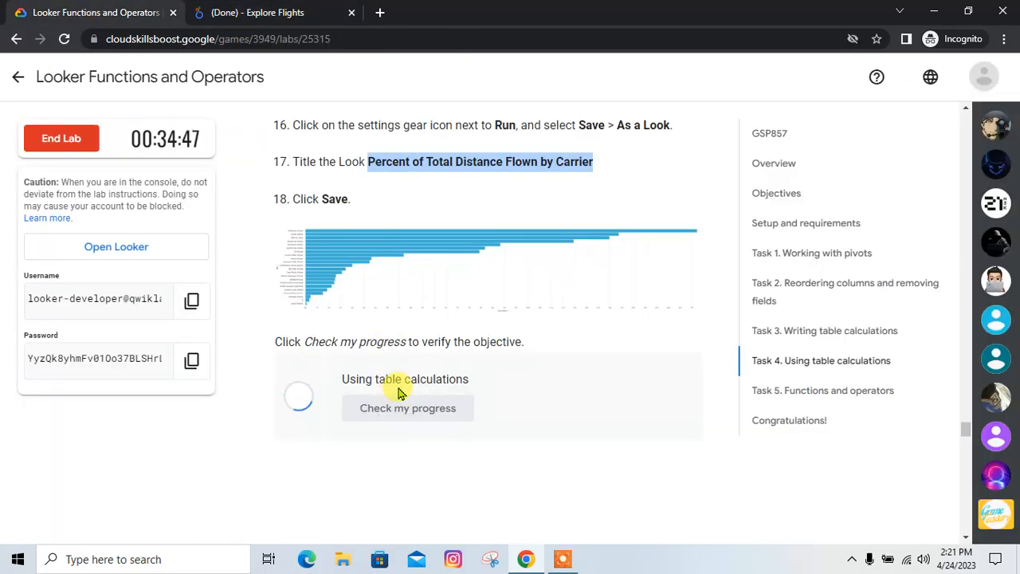
Step: Read through the lab's Task 5 section on functions and operators, including the Use a function instructions
scroll(398, 390, down, 7)
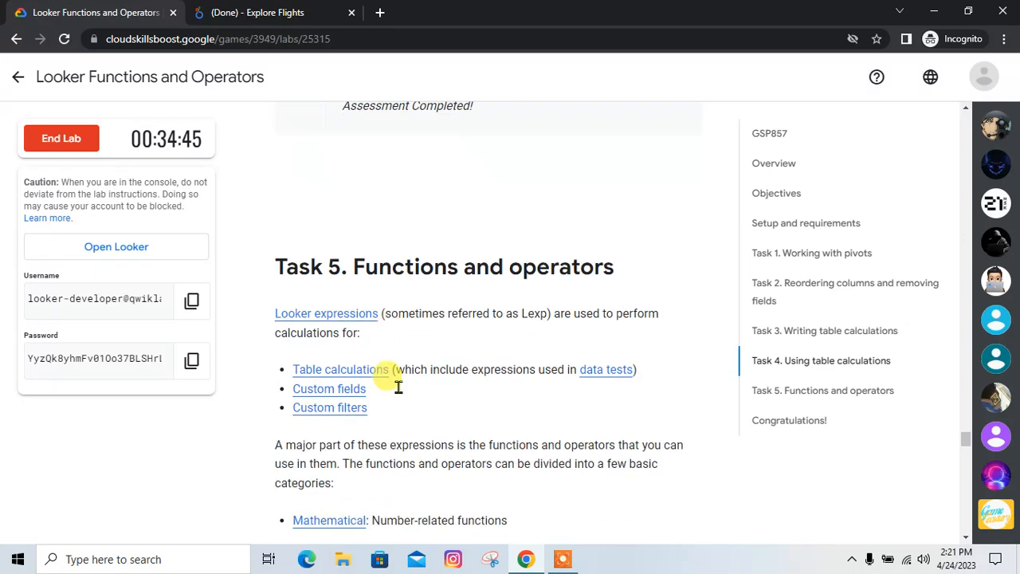
scroll(398, 387, down, 20)
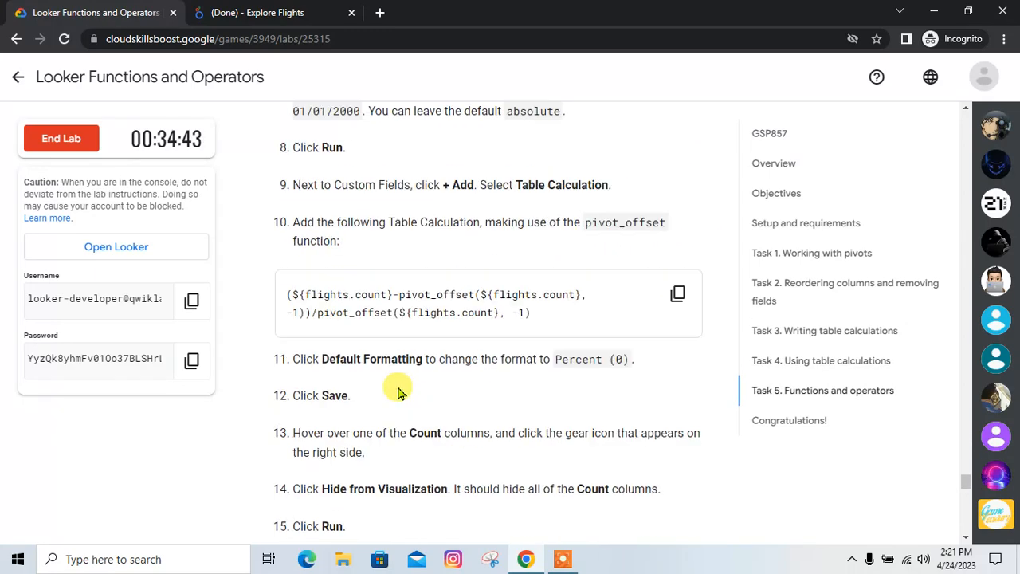
scroll(398, 390, down, 4)
scroll(398, 387, up, 20)
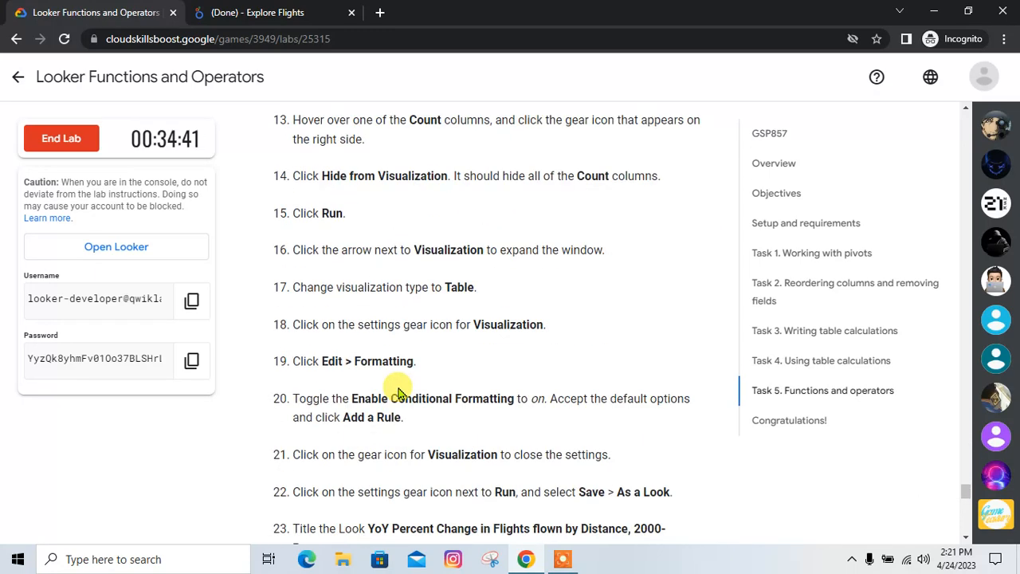
scroll(398, 401, up, 10)
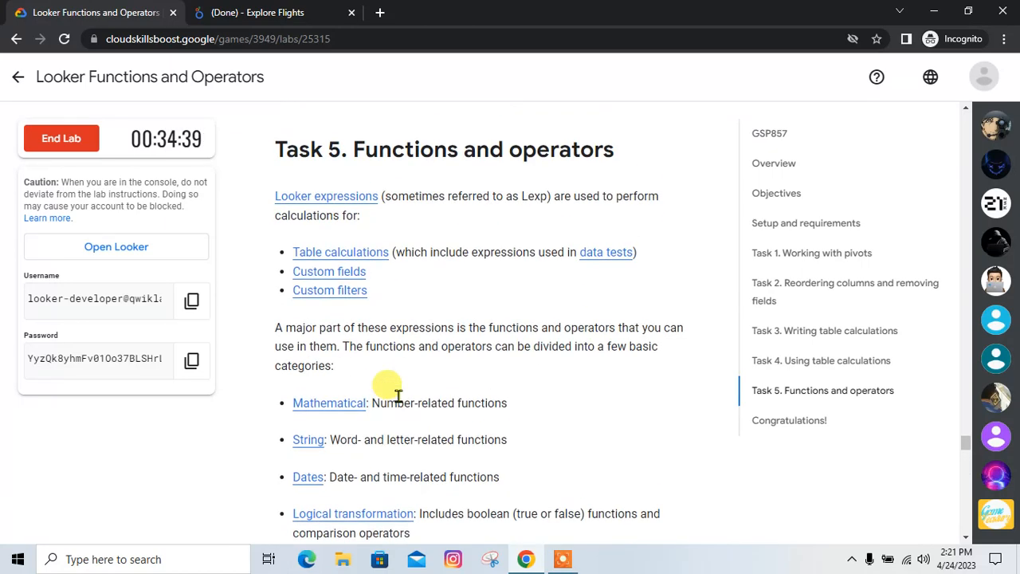
scroll(398, 401, down, 4)
scroll(399, 401, down, 8)
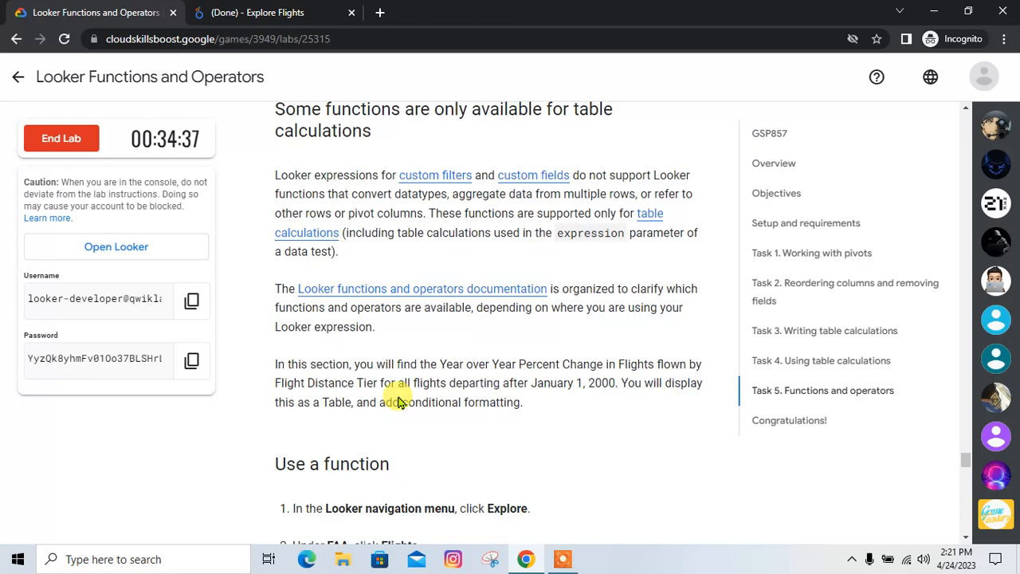
Step: Return to Looker and open a new Flights Explore under FAA
click(255, 12)
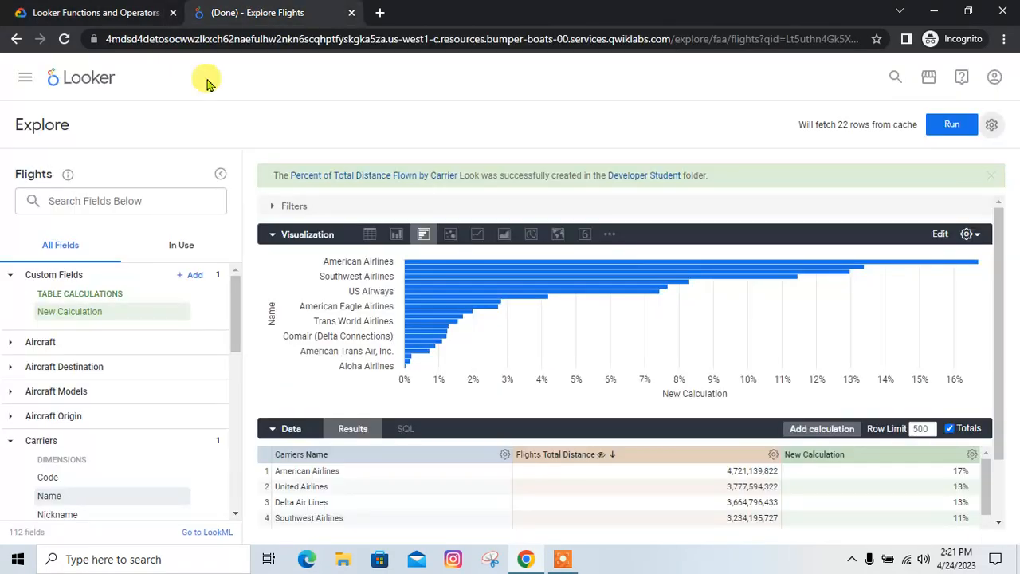
click(98, 74)
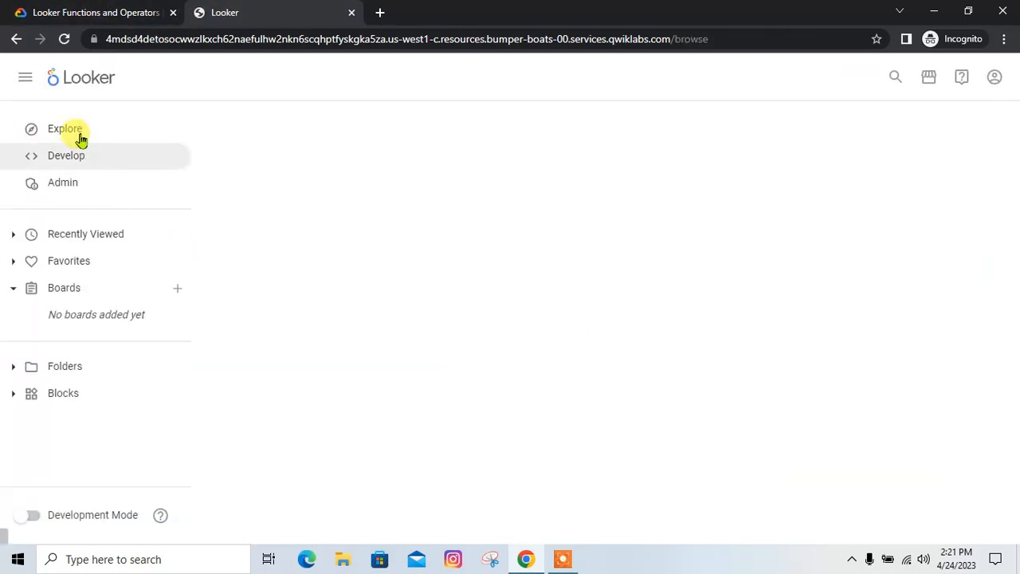
click(80, 137)
click(89, 345)
Step: Check the Use a function instructions and add the Count measure from Flights to the query
key(ctrl+Tab)
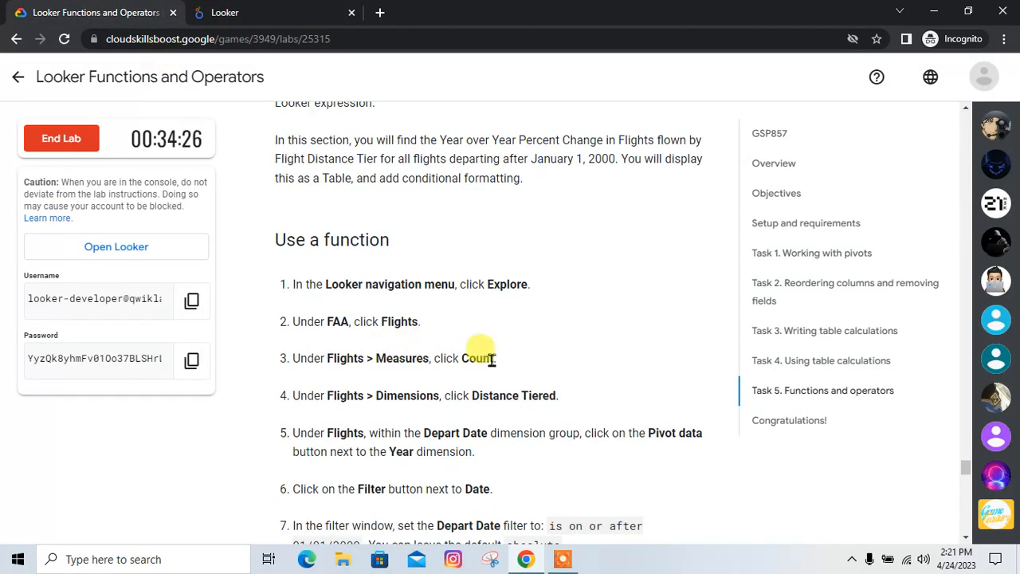
click(227, 12)
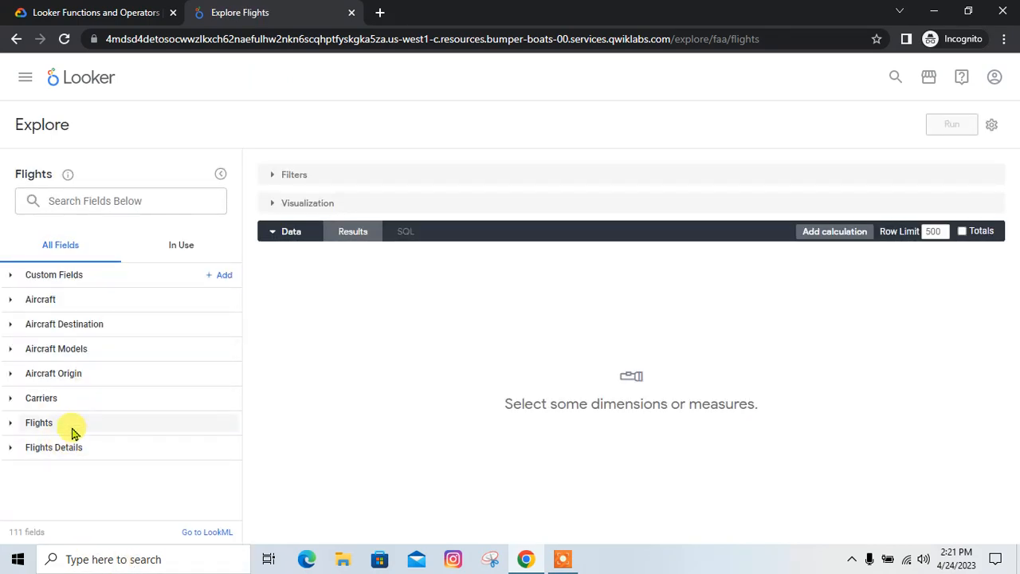
click(67, 10)
click(236, 10)
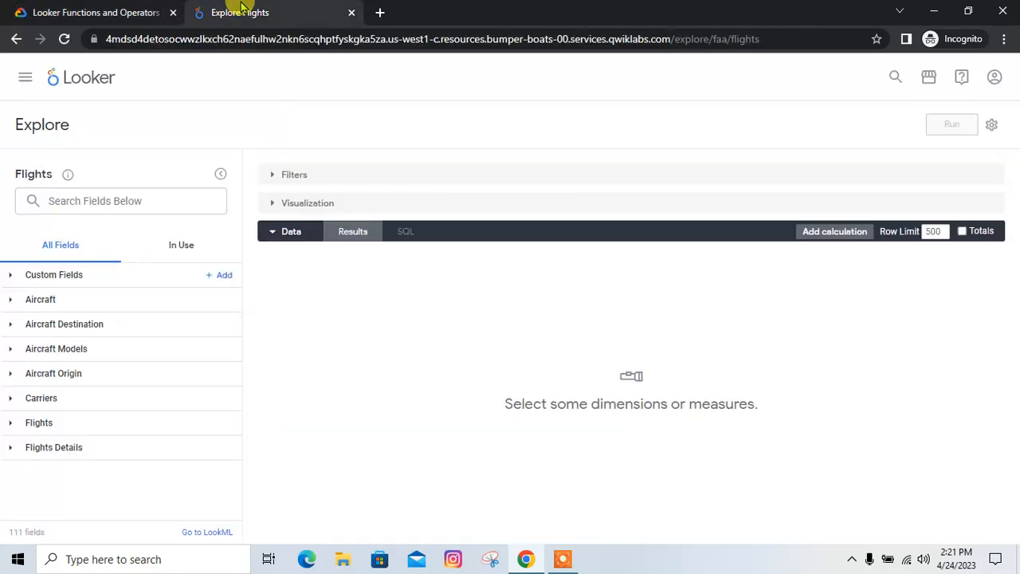
click(78, 423)
scroll(120, 454, down, 2)
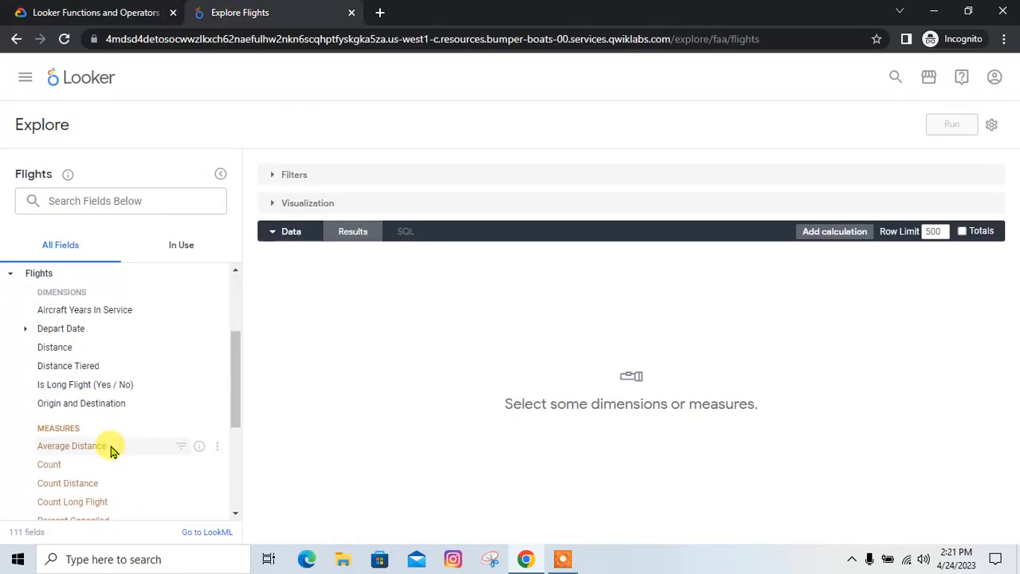
click(78, 465)
Step: Check the next lab instruction and add the Distance Tiered dimension from Flights
click(67, 10)
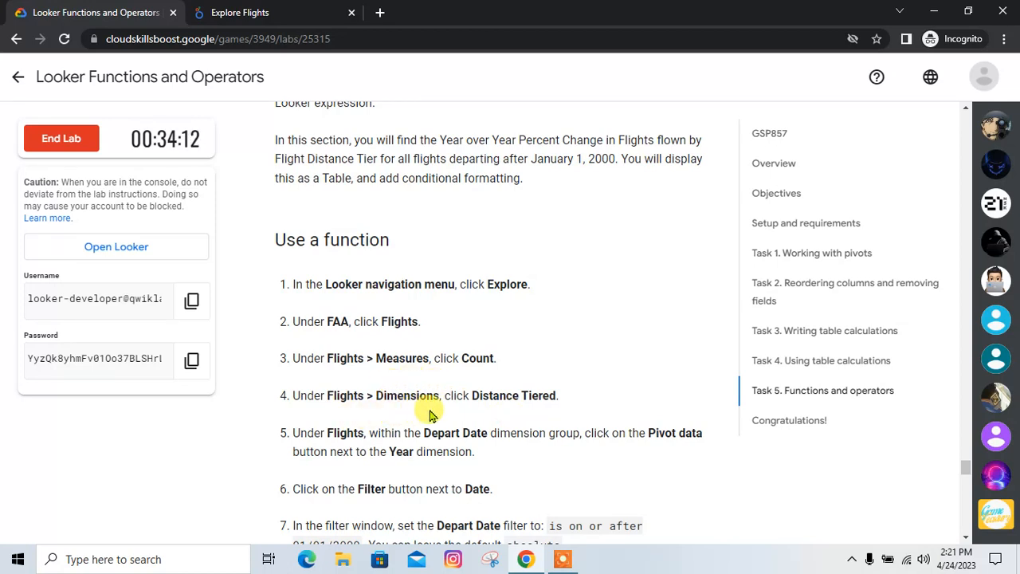
click(243, 11)
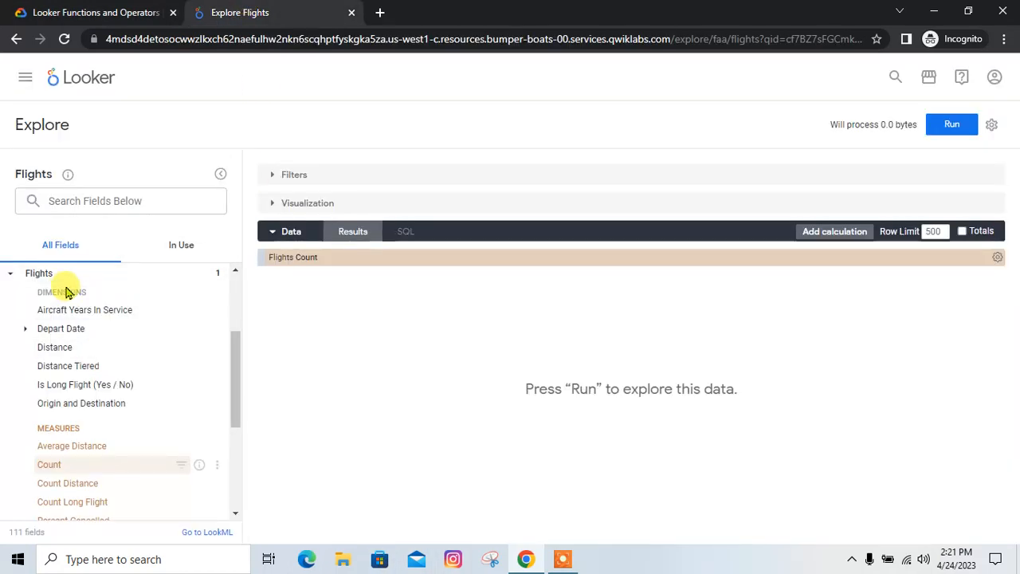
click(100, 364)
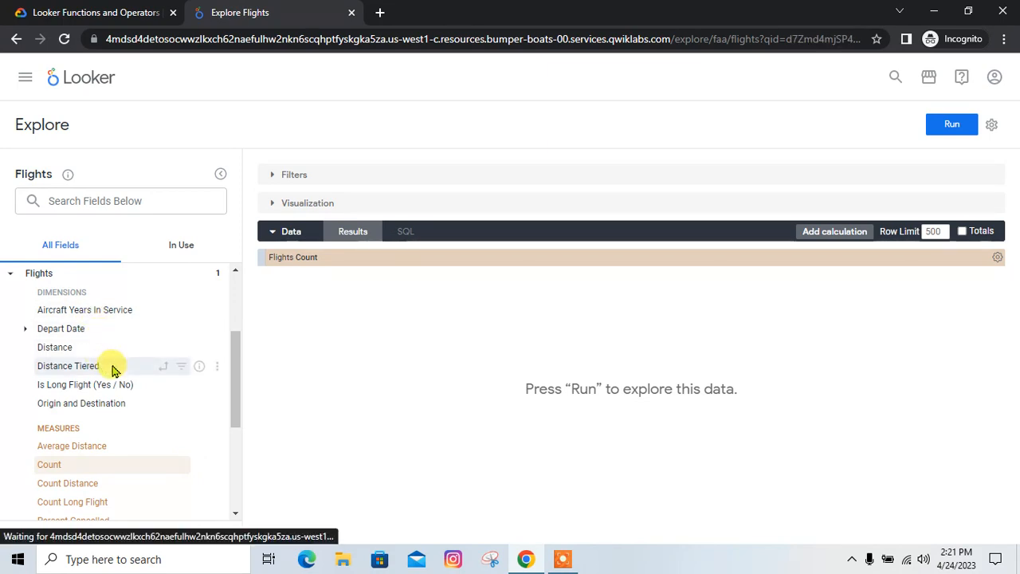
Step: Pivot the query by the Year dimension of the Flights Depart Date group, following the lab instructions
click(80, 12)
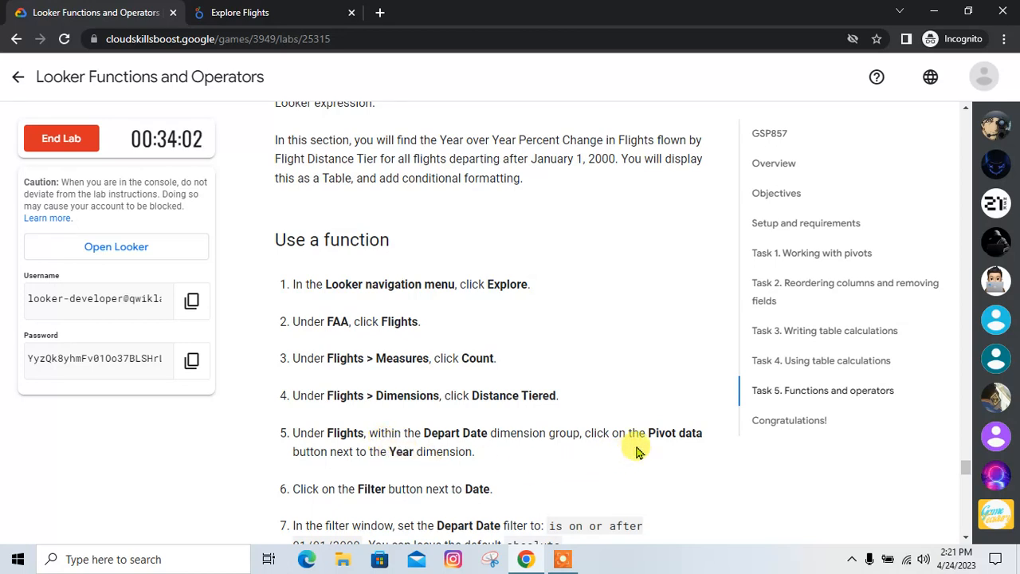
click(301, 13)
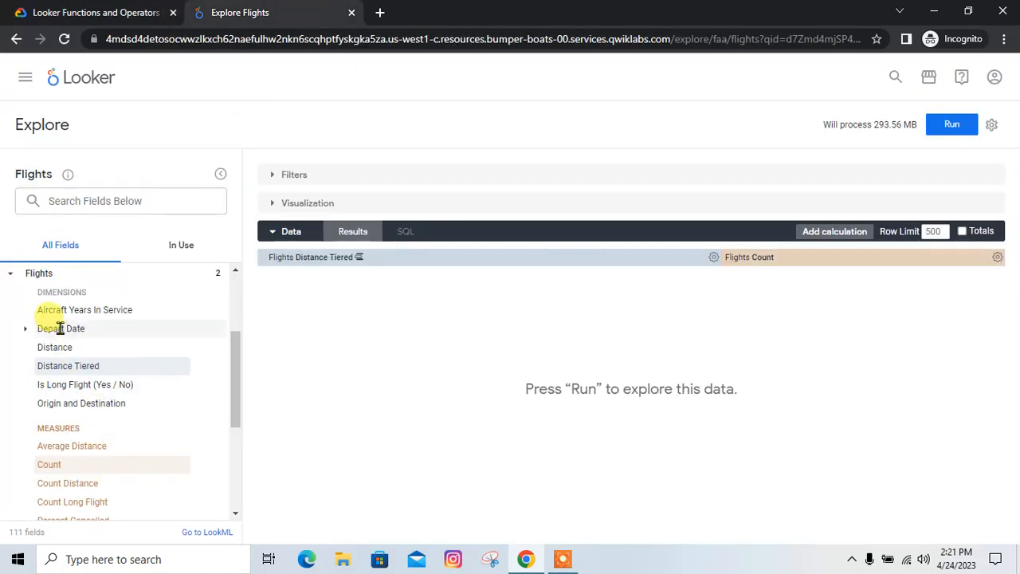
click(27, 331)
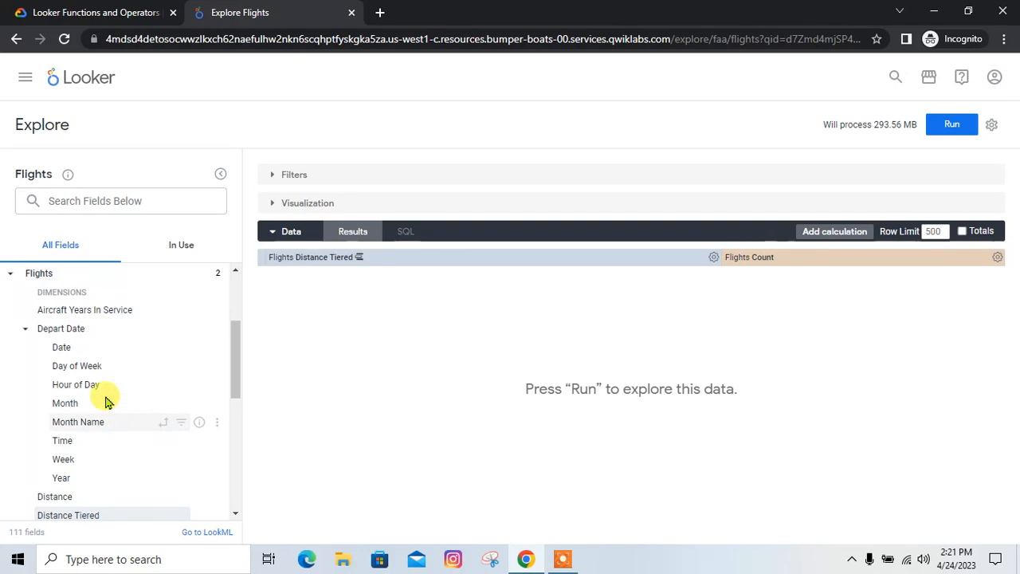
click(70, 9)
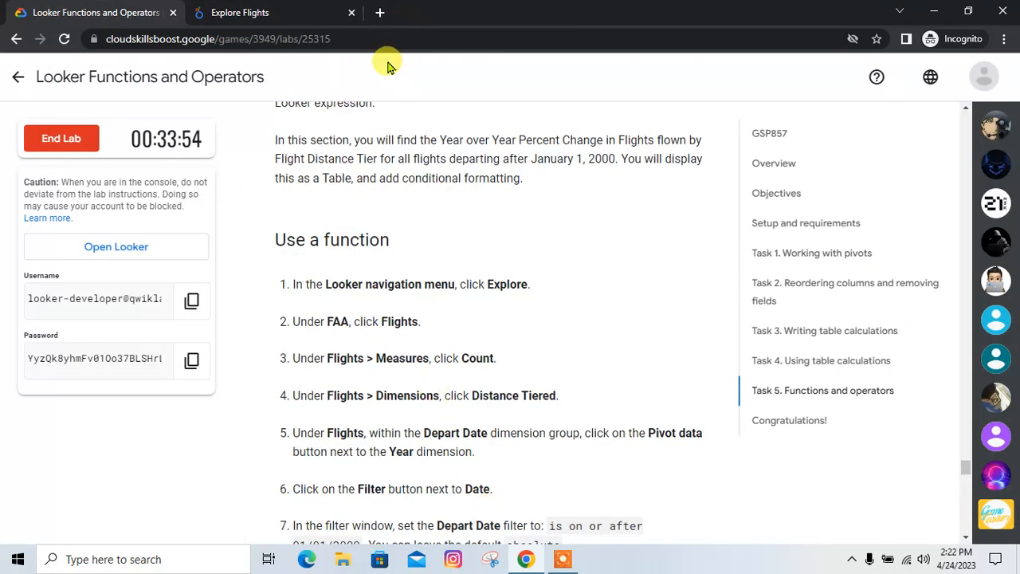
click(350, 8)
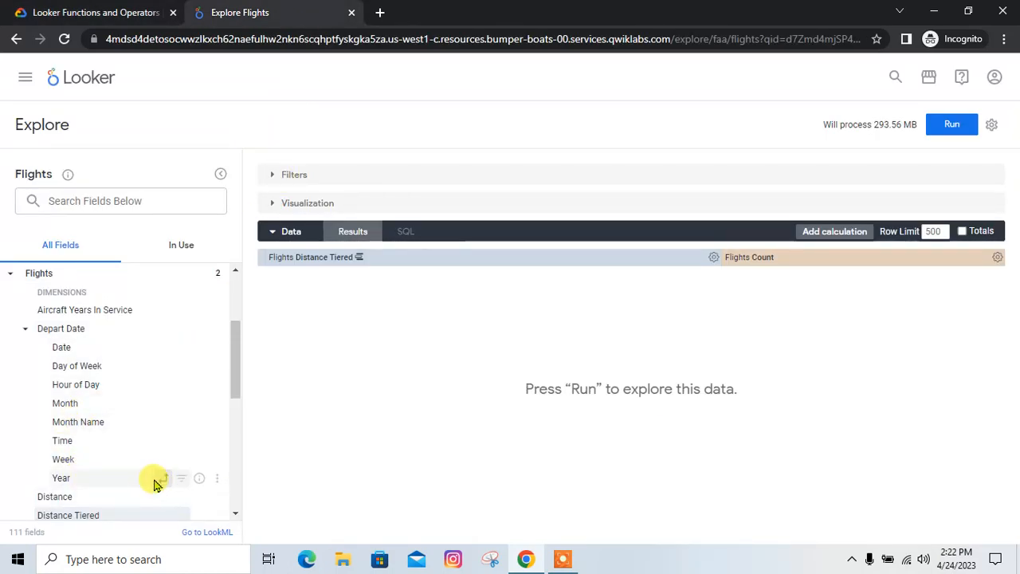
click(162, 478)
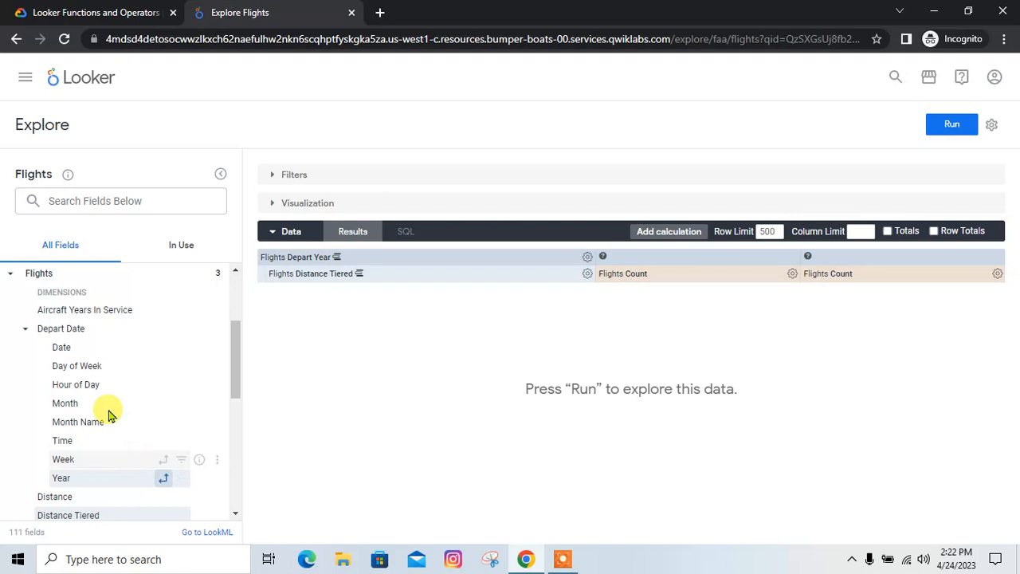
Step: Check the next lab instruction and add a filter on the Date dimension of Flights Depart Date
click(148, 8)
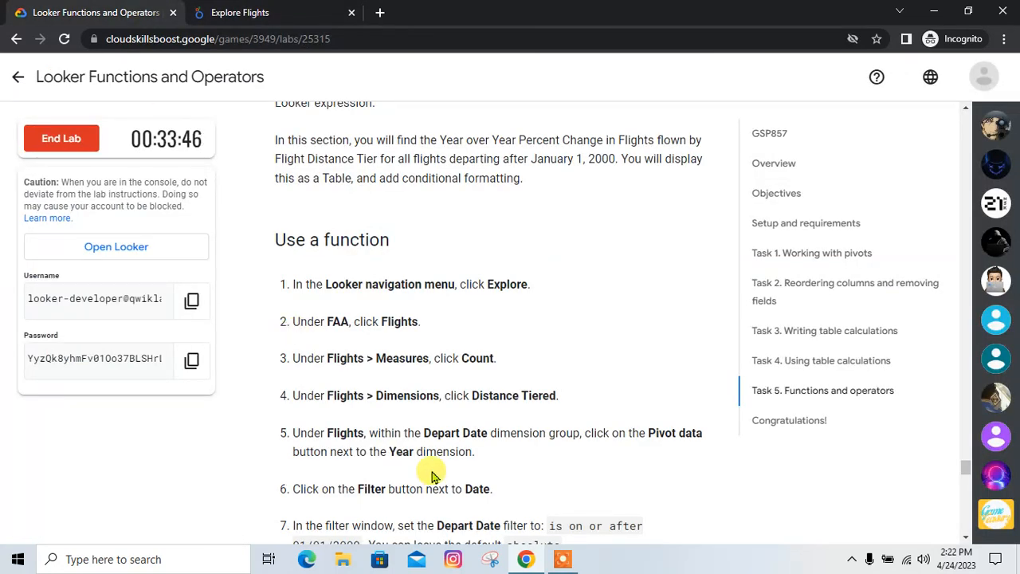
scroll(434, 477, down, 1)
click(271, 11)
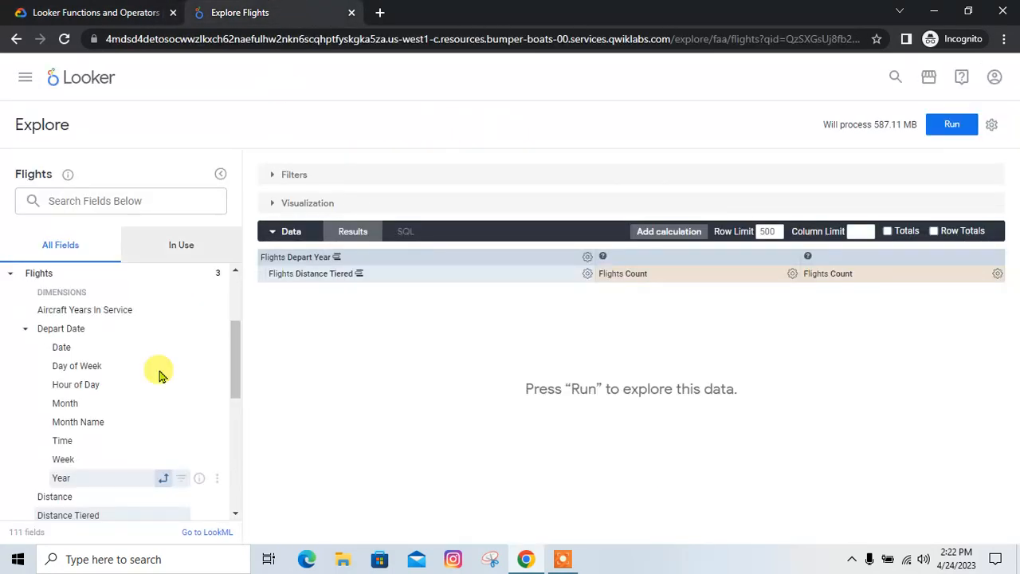
click(180, 349)
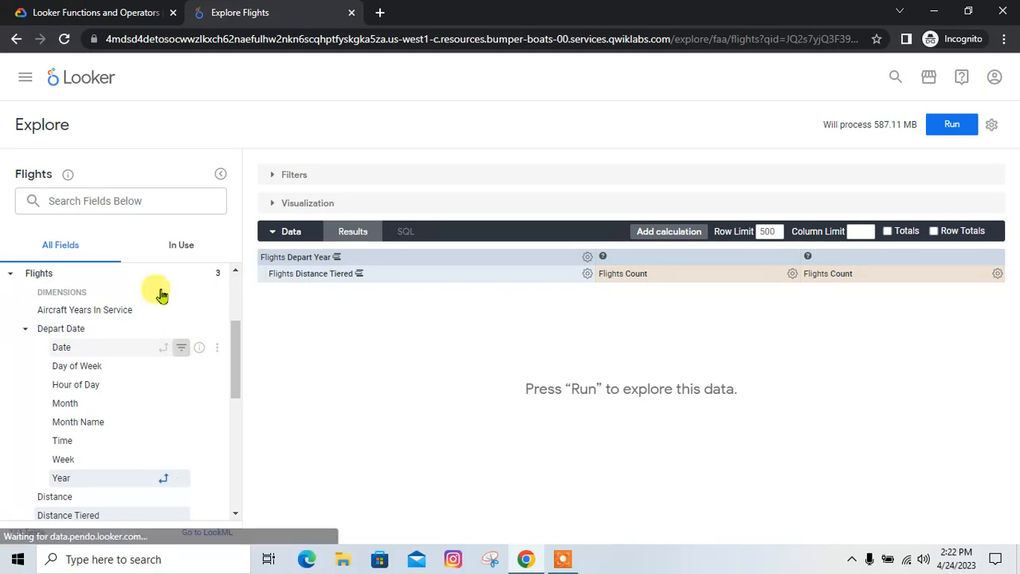
Step: Check the filter instruction in the lab and set the Flights Depart Date filter condition to "is on or after"
click(111, 9)
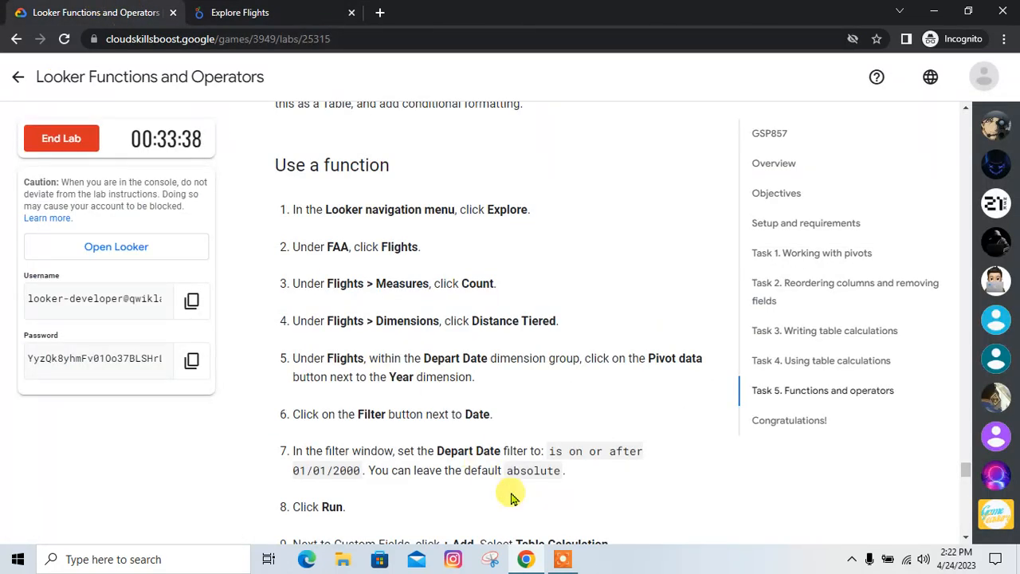
click(319, 9)
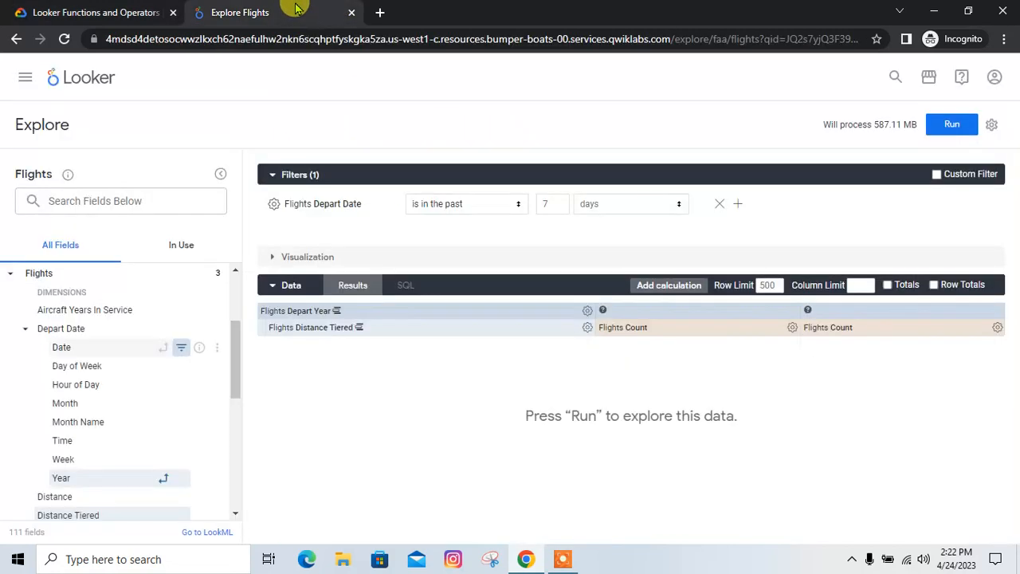
click(472, 204)
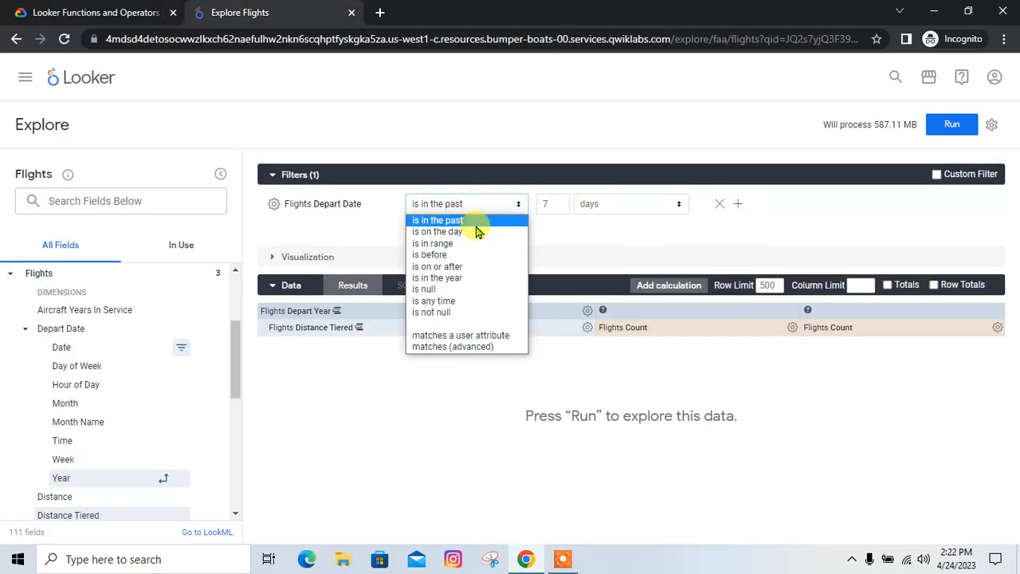
click(470, 271)
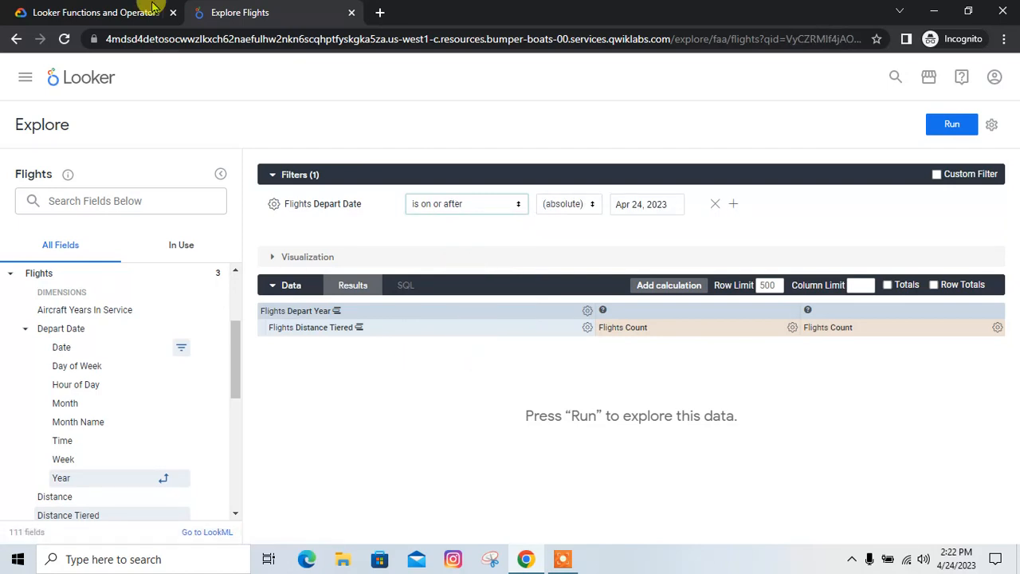
Step: Set the absolute date of the Flights Depart Date filter to 01/01/2000, as given in the lab instructions
click(109, 10)
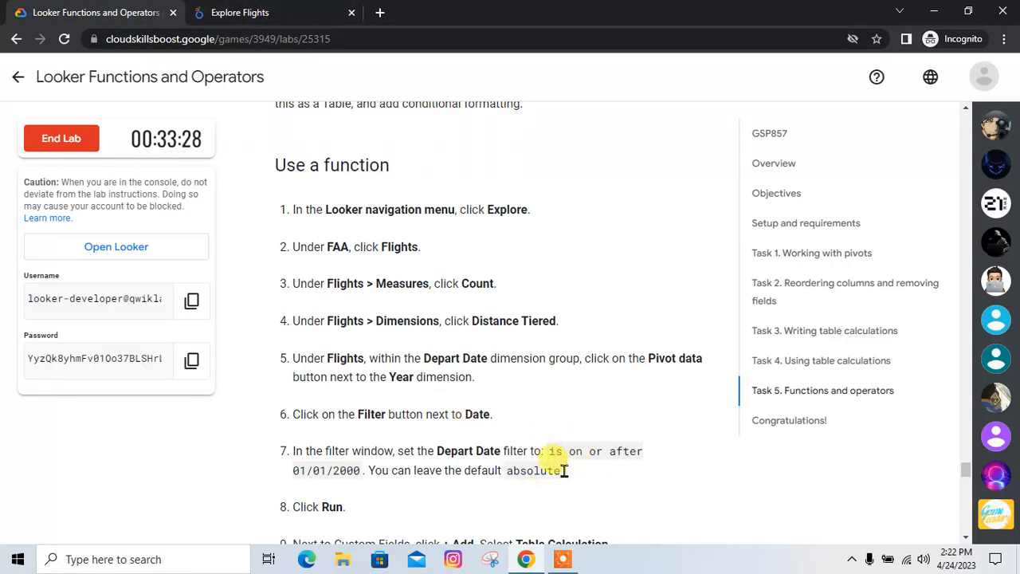
drag(300, 468, 348, 474)
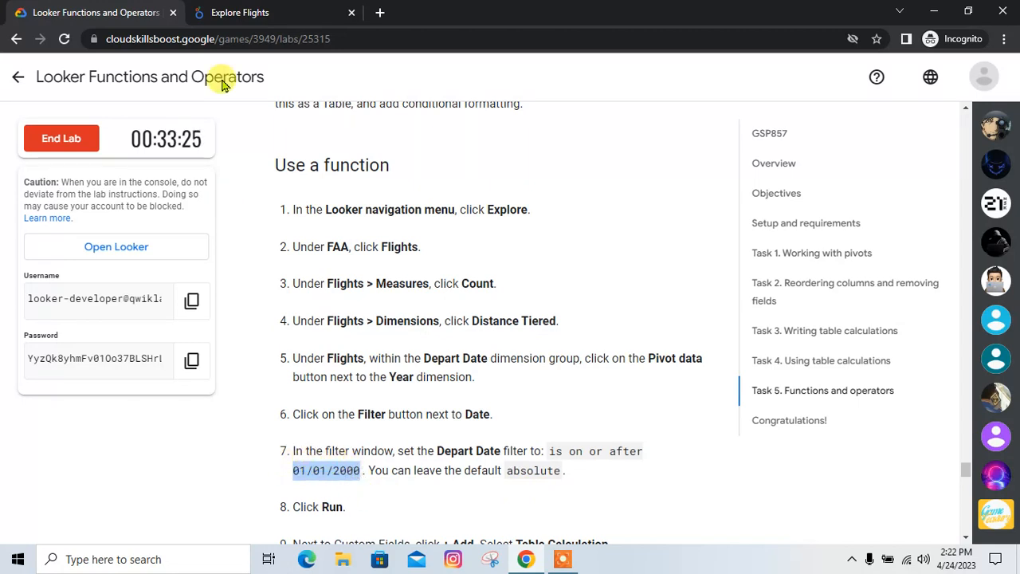
click(239, 13)
click(650, 210)
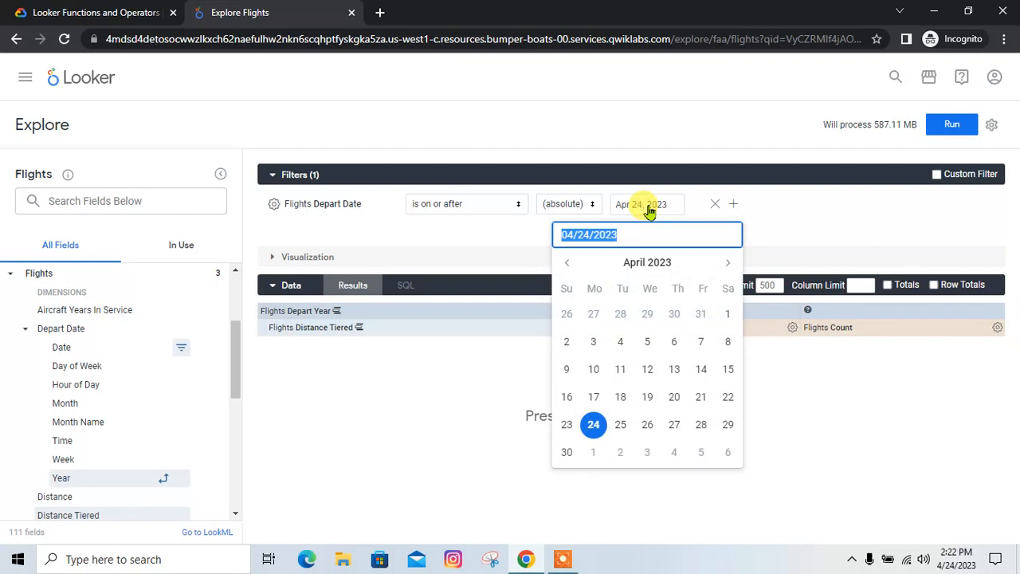
text(01/01/2000)
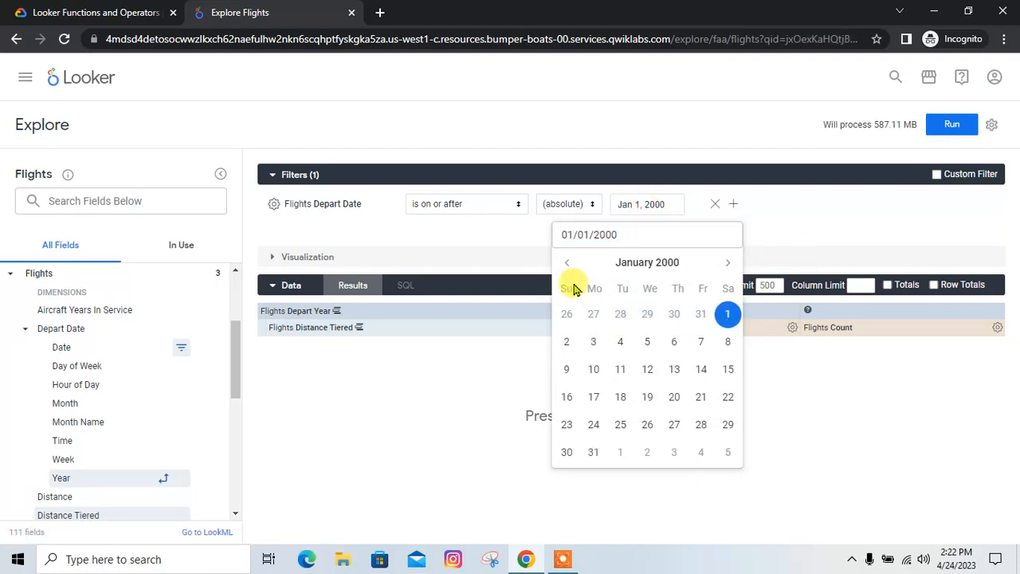
click(761, 234)
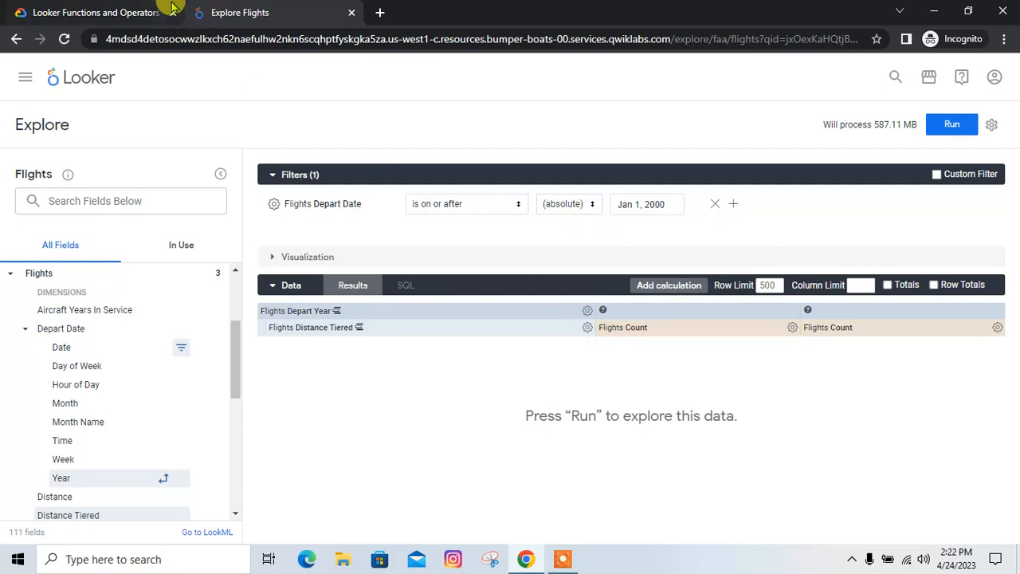
Step: Check the next lab instruction and run the flights query
click(136, 11)
scroll(388, 352, down, 1)
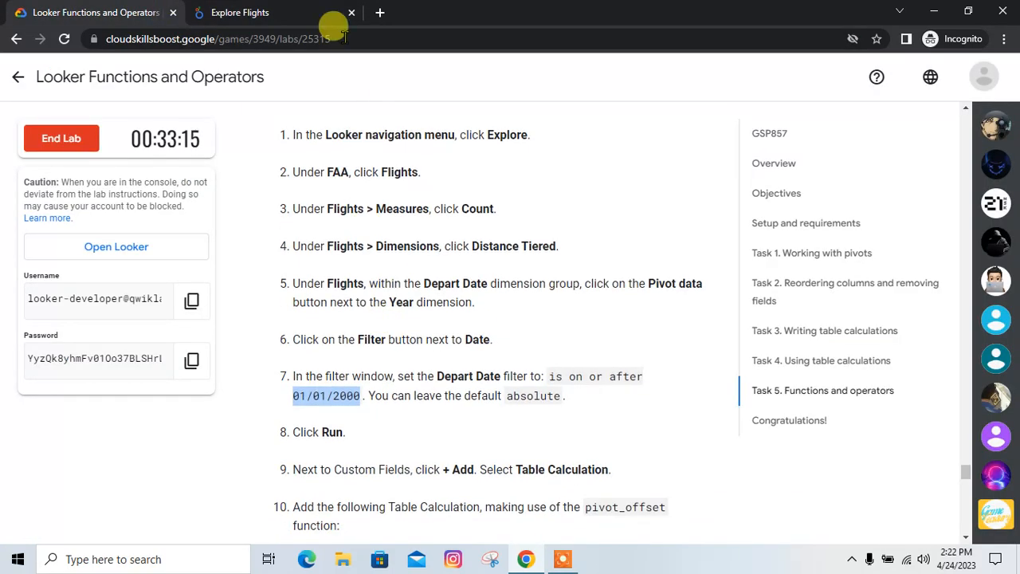
click(343, 13)
click(950, 127)
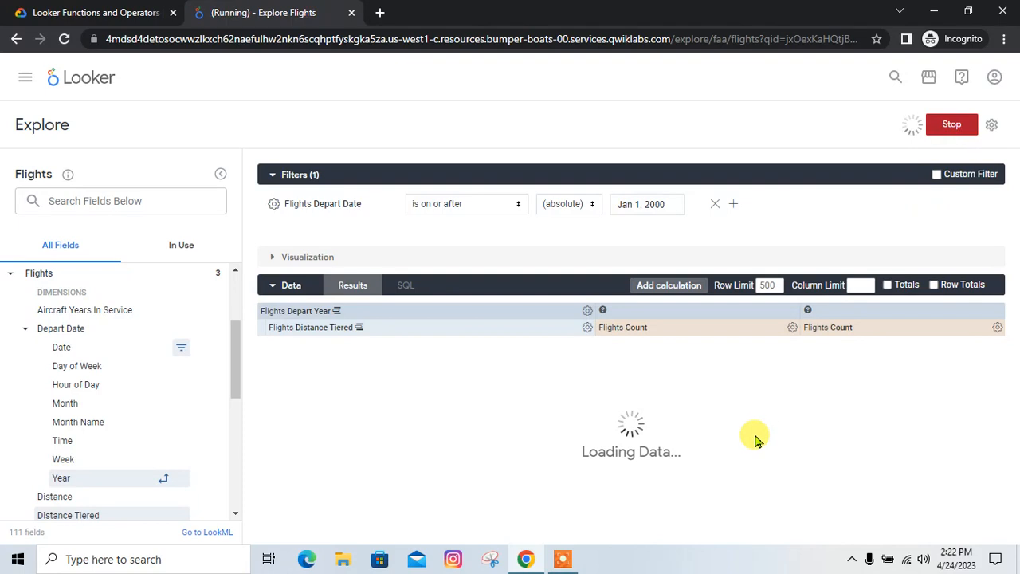
Step: Add a table calculation with the lab's pivot_offset expression (${flights.count}-pivot_offset(${flights.count}, -1))/pivot_offset(${flights.count}, -1)
click(103, 12)
scroll(488, 321, down, 2)
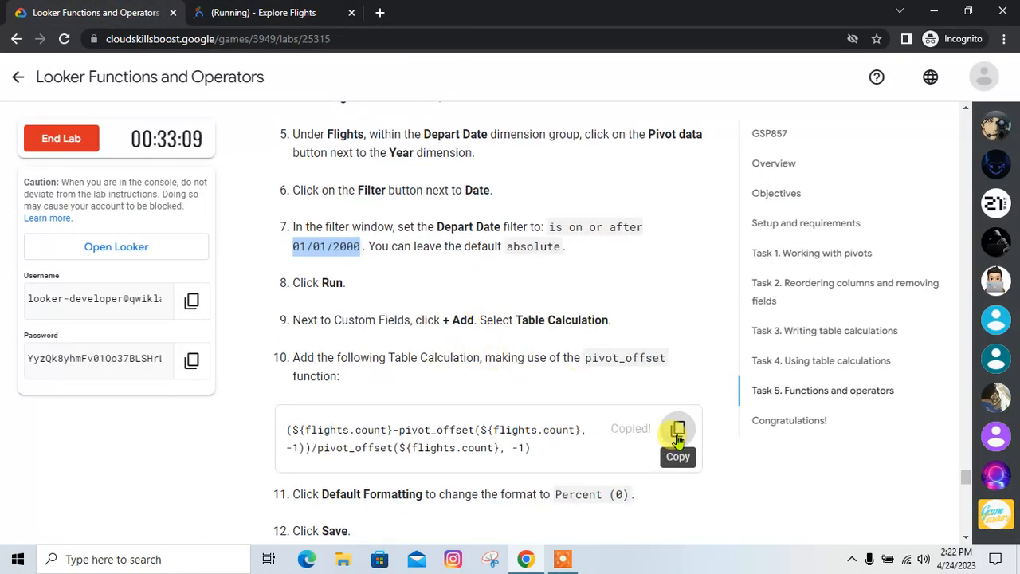
click(279, 9)
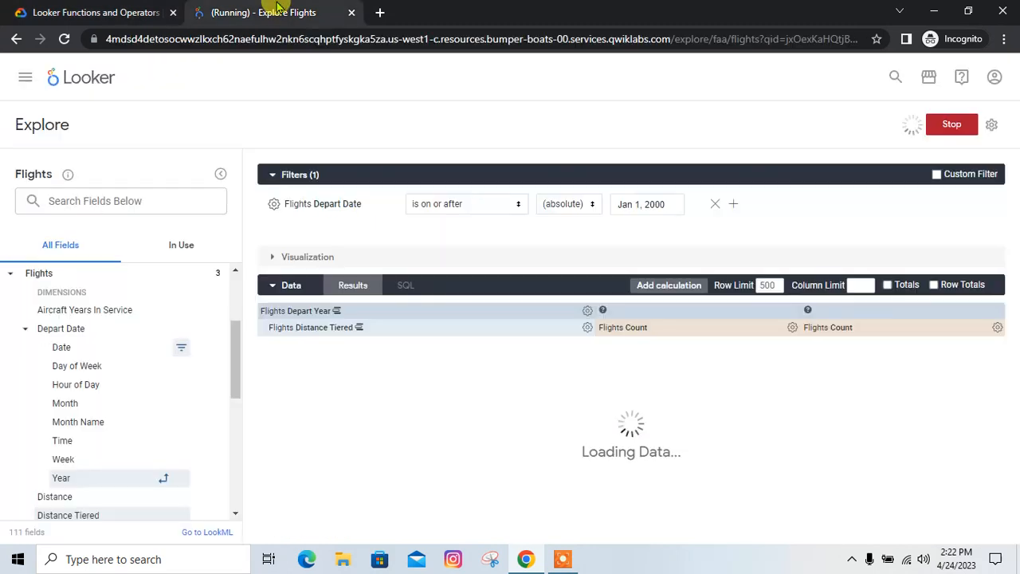
scroll(70, 378, up, 3)
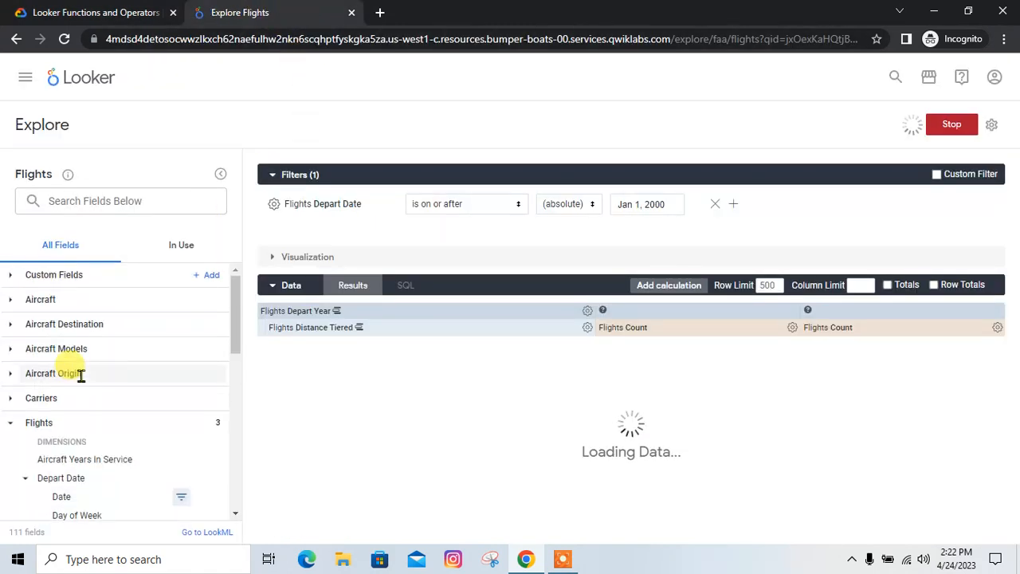
click(210, 277)
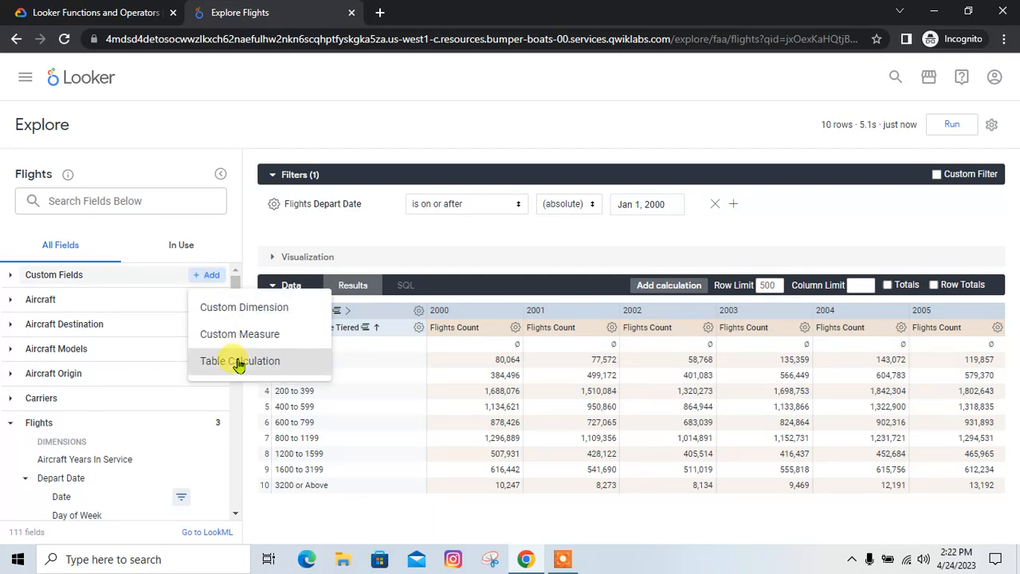
click(237, 363)
text((${flights.count}-pivot_offset(${flights.count}, -1))/pivot_offset(${flights.count}, -1))
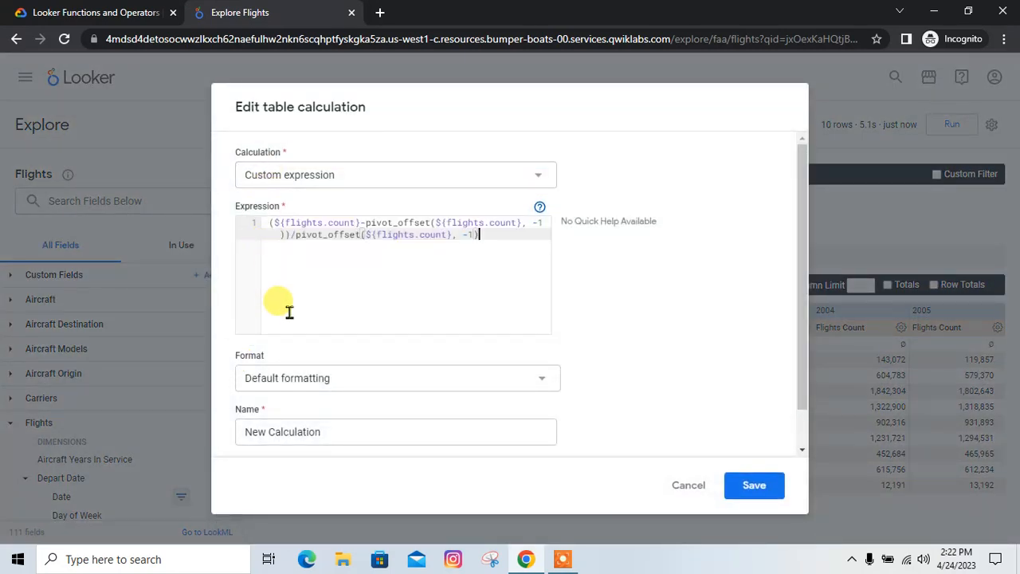
Step: Format the table calculation as Percent with 0 decimals, following the lab instructions, and save it
click(292, 389)
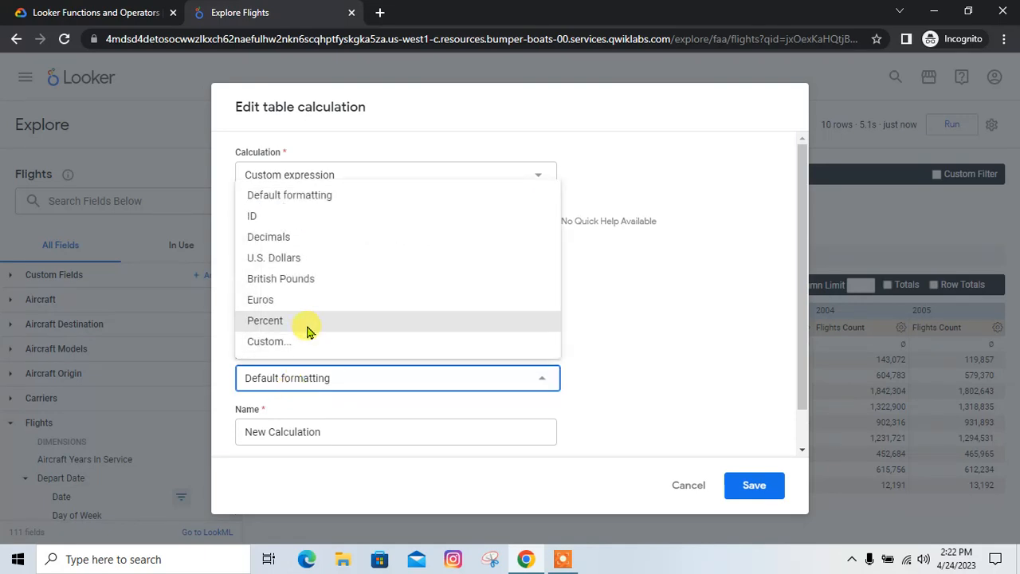
click(306, 325)
click(94, 13)
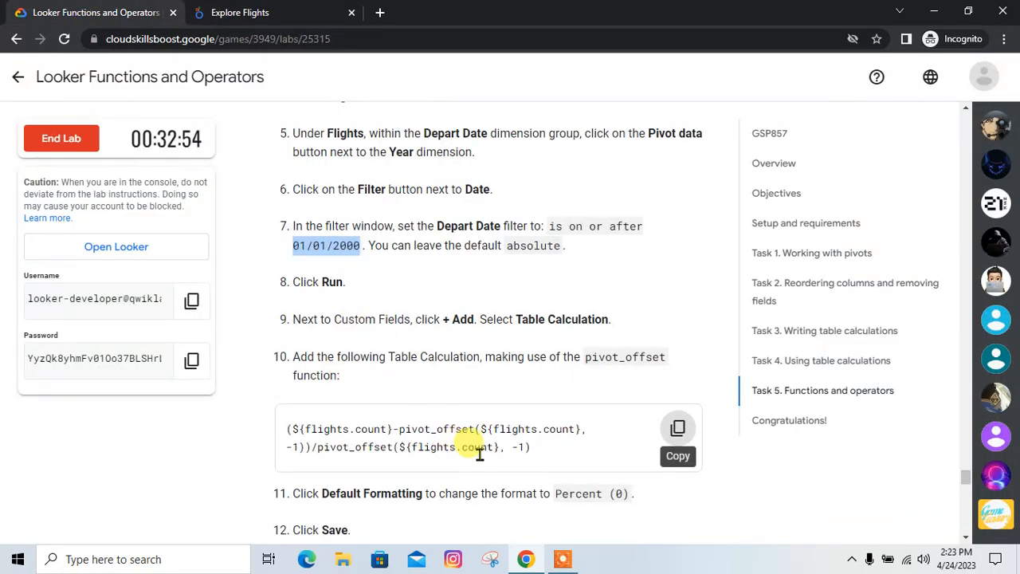
scroll(467, 446, down, 3)
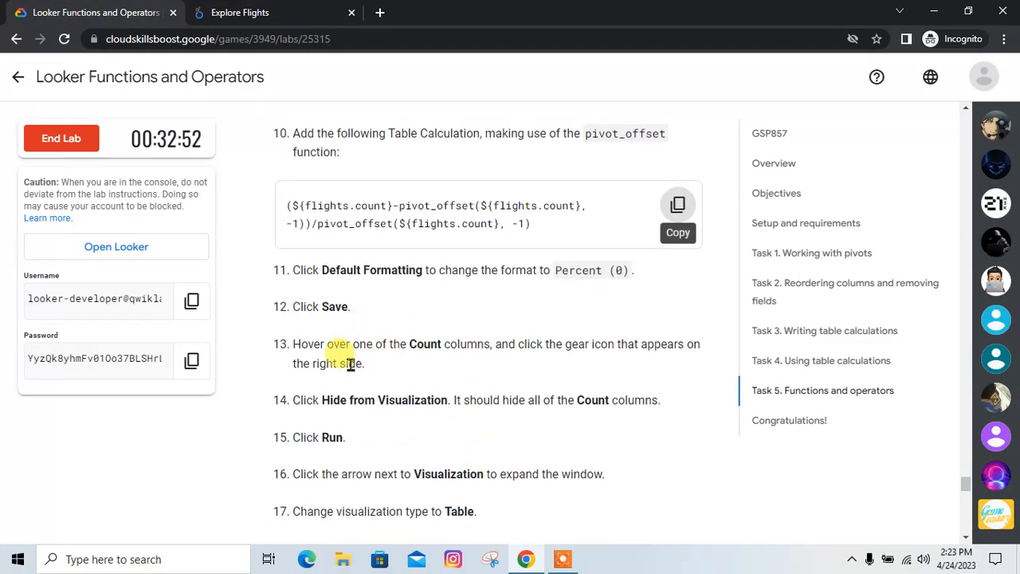
click(239, 13)
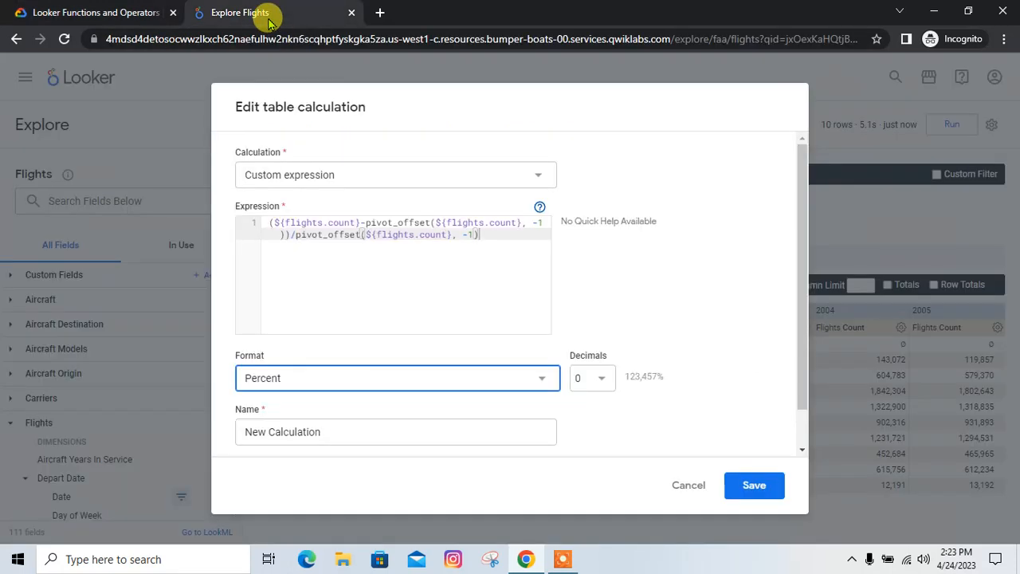
click(754, 490)
Step: Hide the Flights Count columns from the visualization and rerun the query, following the lab instructions
click(123, 10)
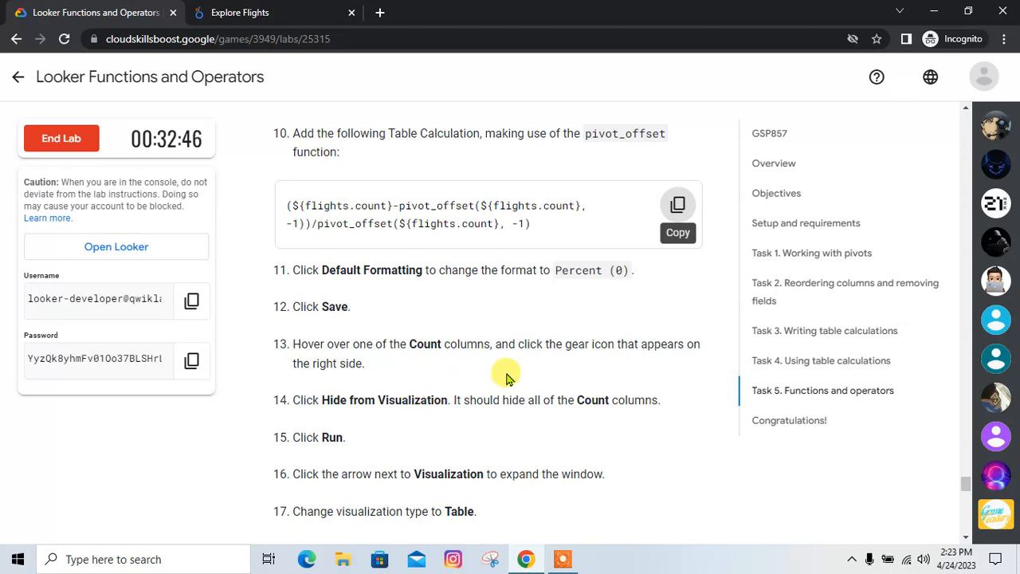
click(239, 12)
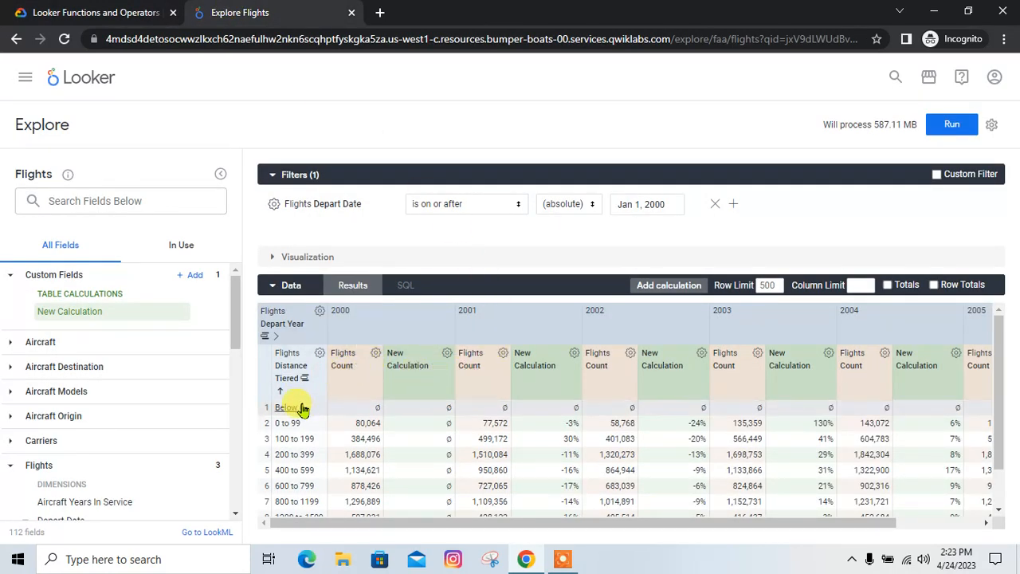
click(375, 353)
click(344, 476)
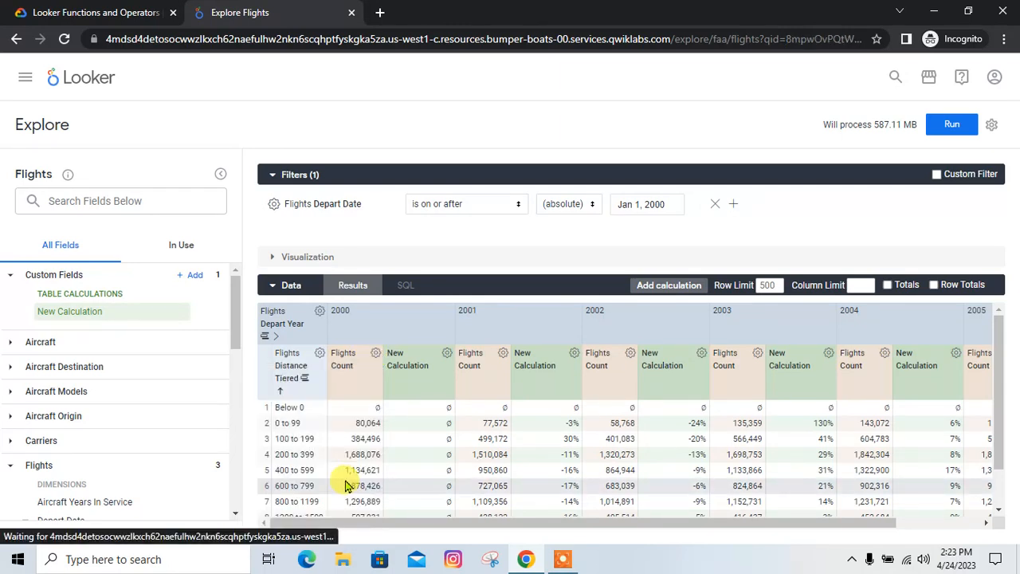
click(132, 12)
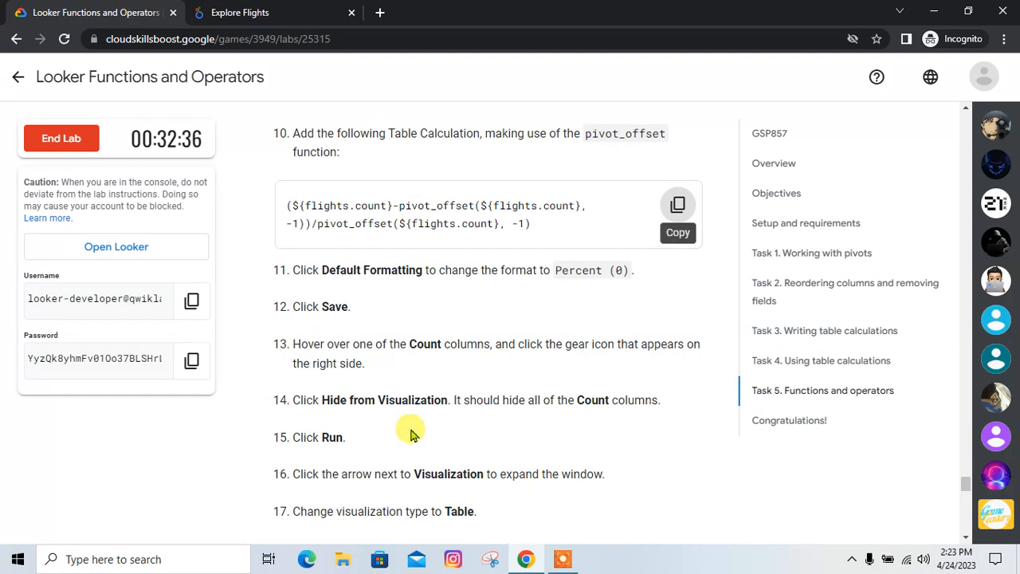
click(339, 10)
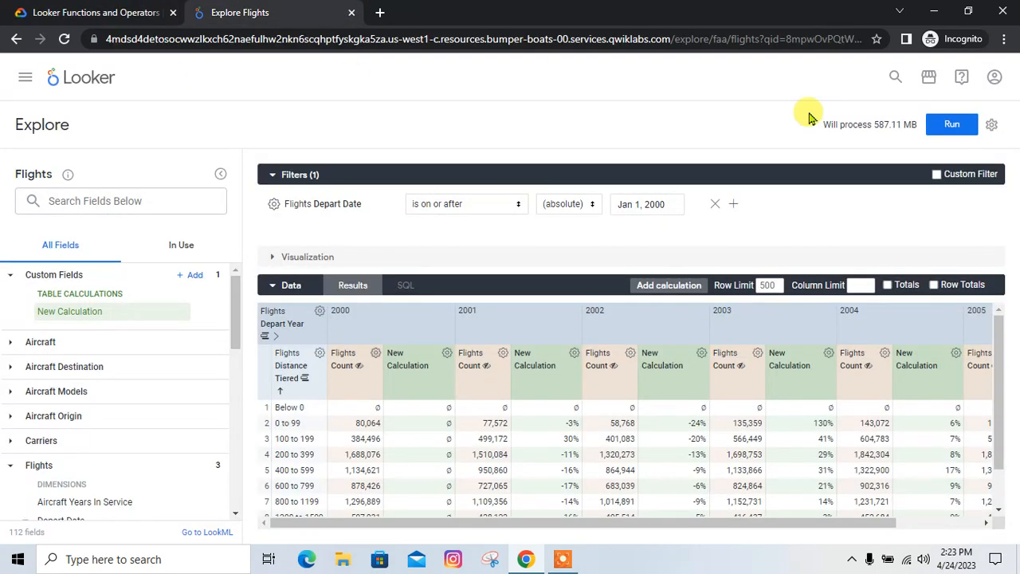
Step: Check the next lab instructions, expand the visualization and set its type to Table
click(122, 10)
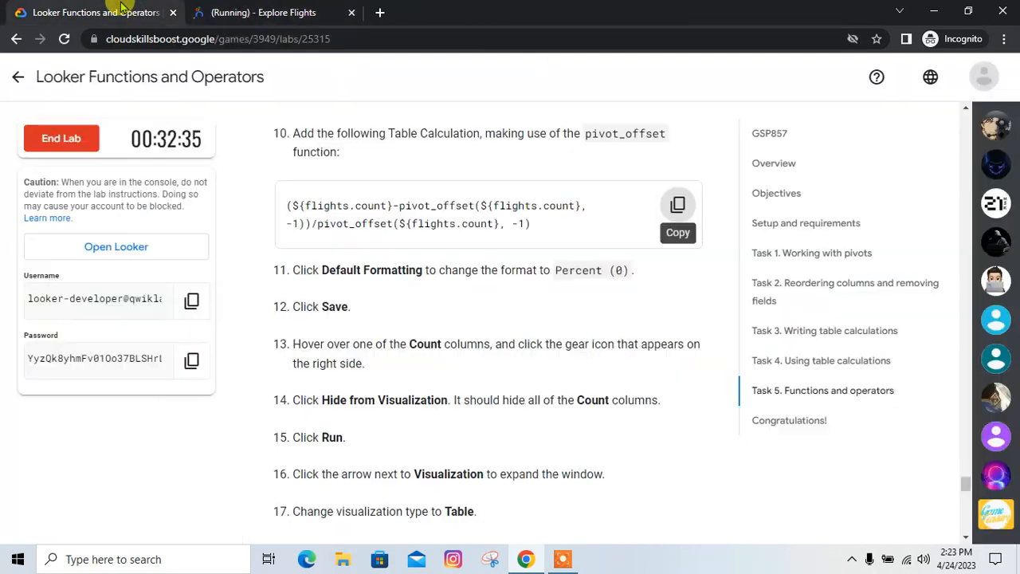
scroll(439, 381, down, 1)
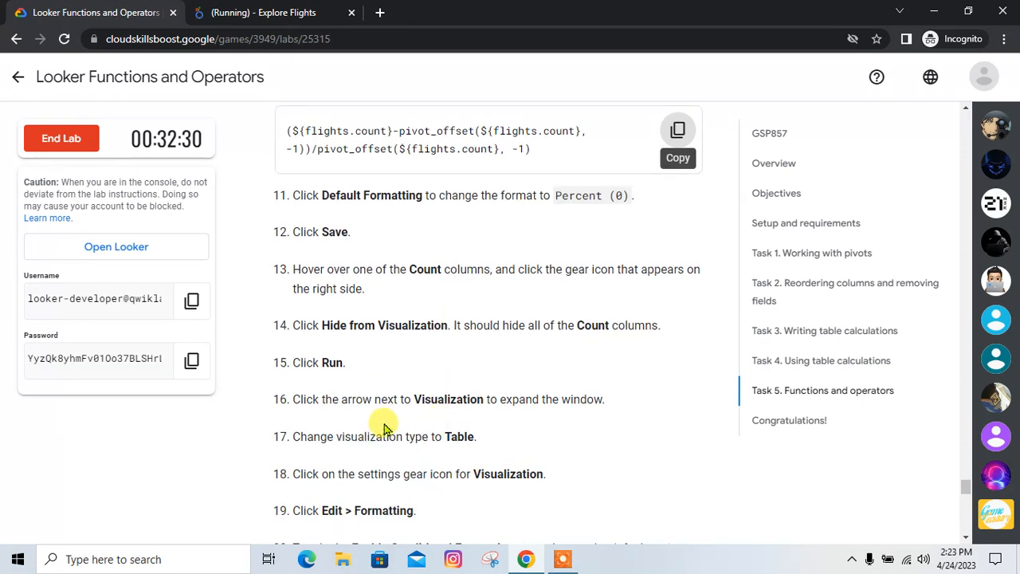
click(263, 12)
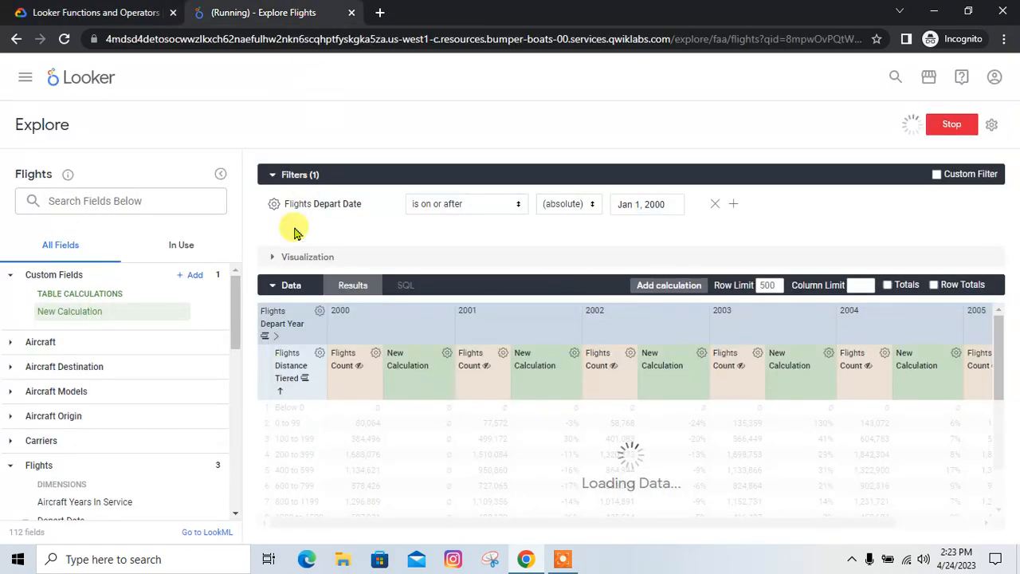
click(311, 259)
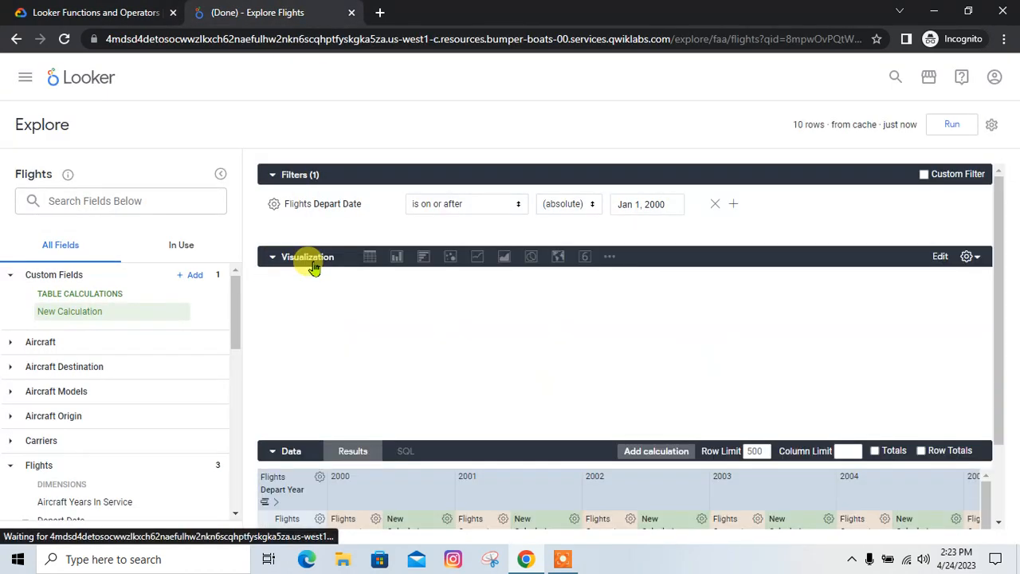
click(371, 265)
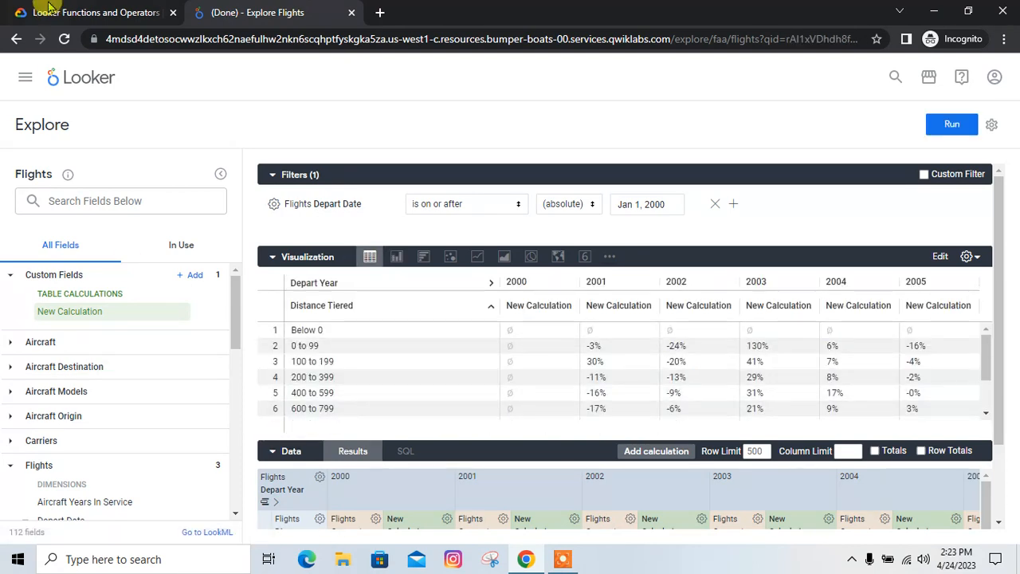
Step: Read the conditional formatting instructions in the lab and open the table visualization's Formatting settings
click(44, 6)
scroll(489, 448, down, 1)
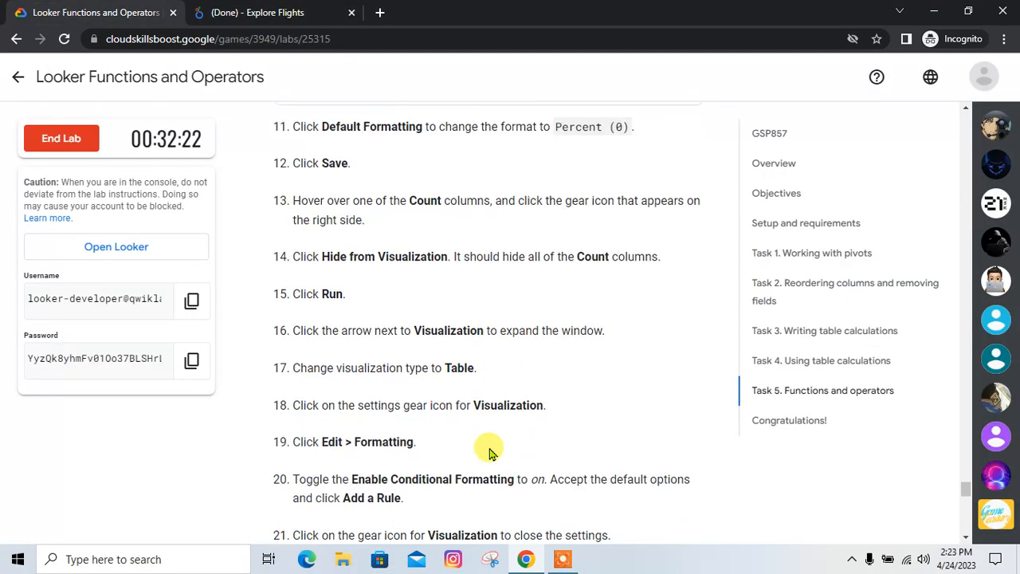
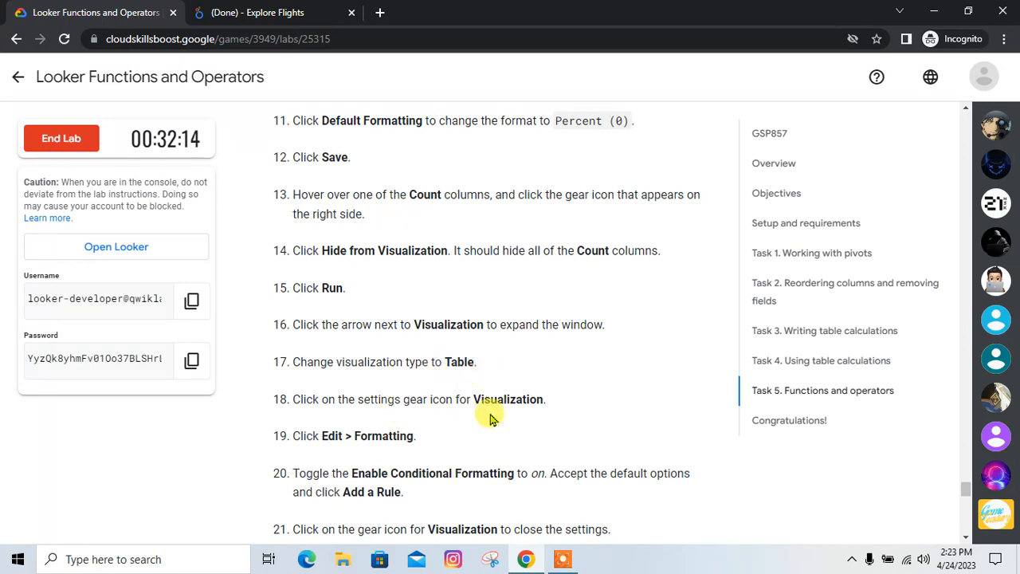
click(191, 11)
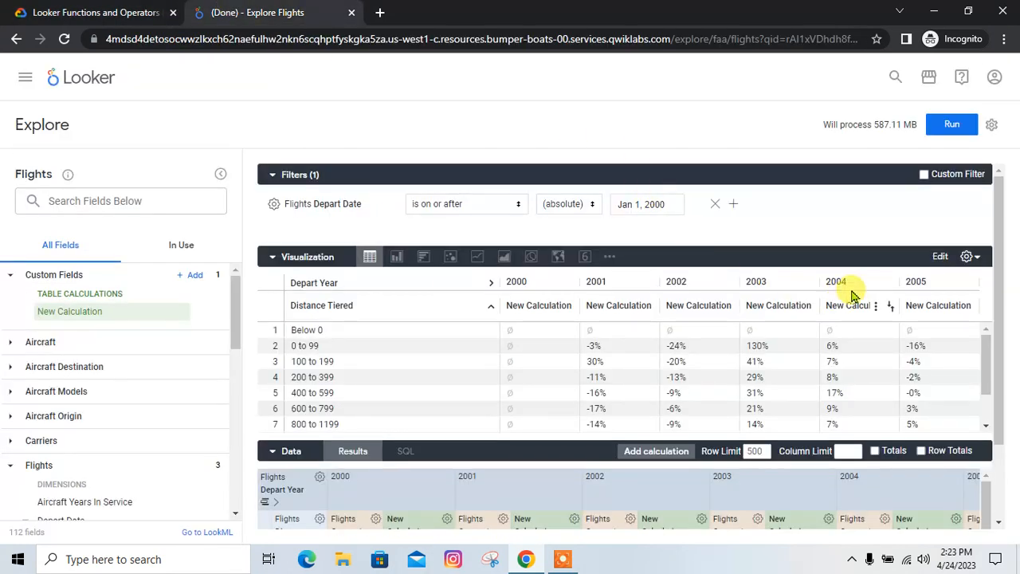
click(966, 258)
click(21, 8)
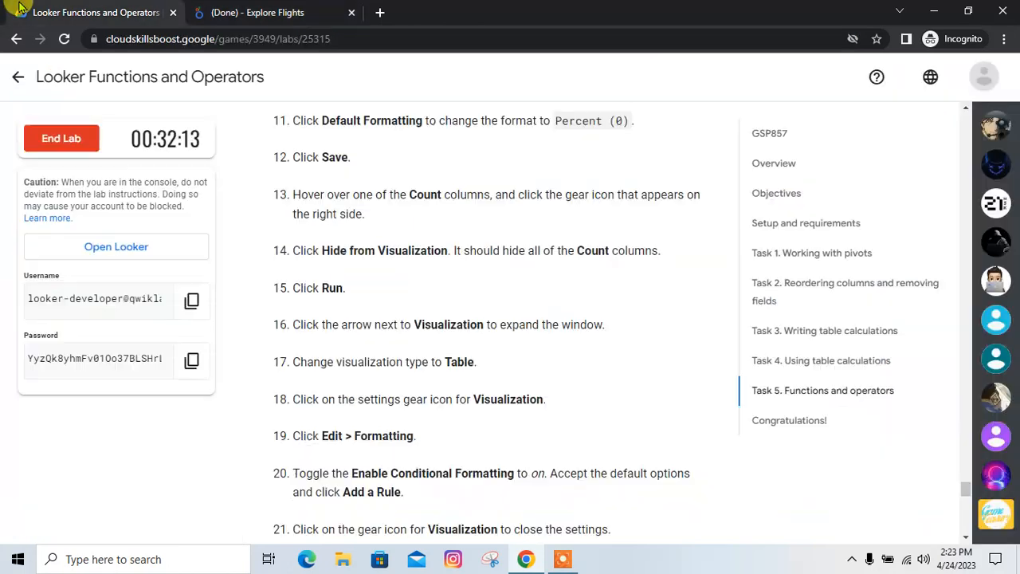
click(239, 11)
click(939, 275)
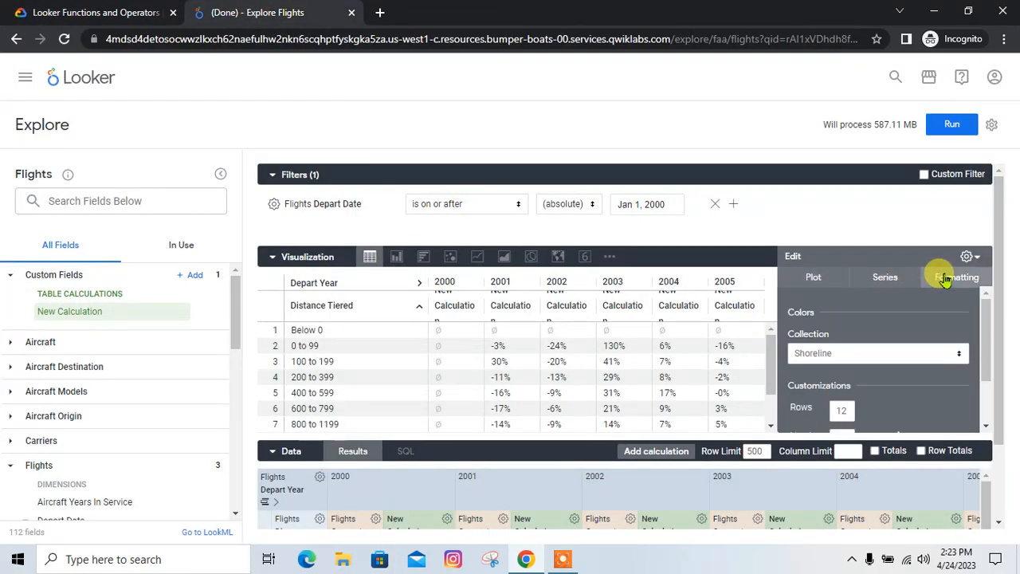
Step: Check the lab instructions and enable conditional formatting for the table visualization
click(76, 6)
scroll(423, 358, down, 1)
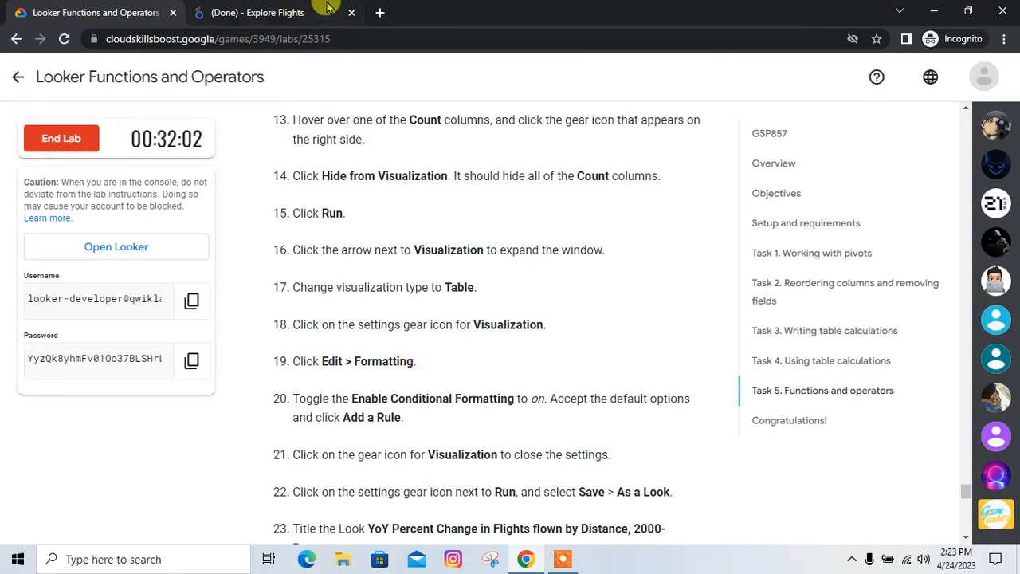
click(301, 8)
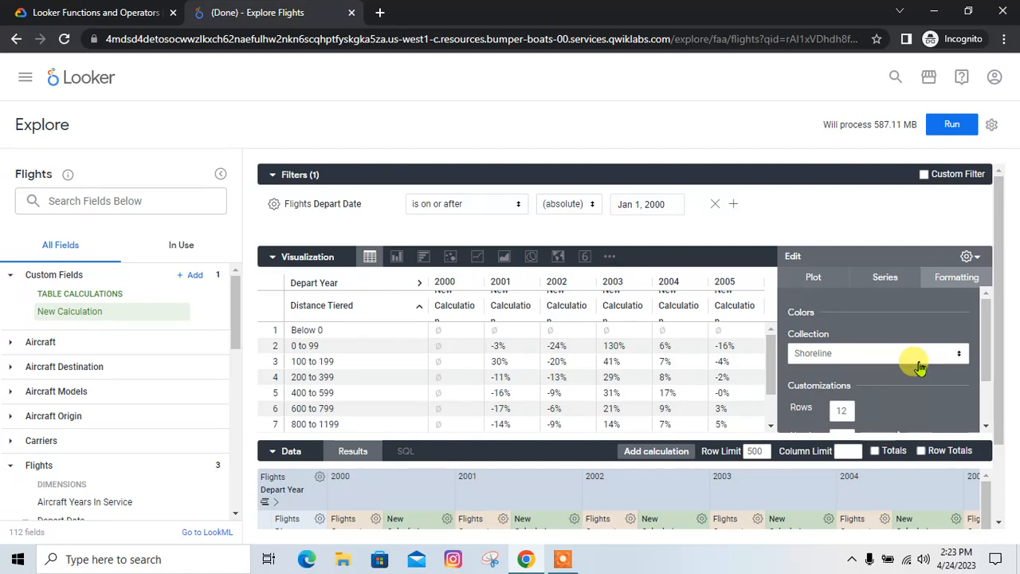
scroll(918, 367, down, 2)
click(800, 408)
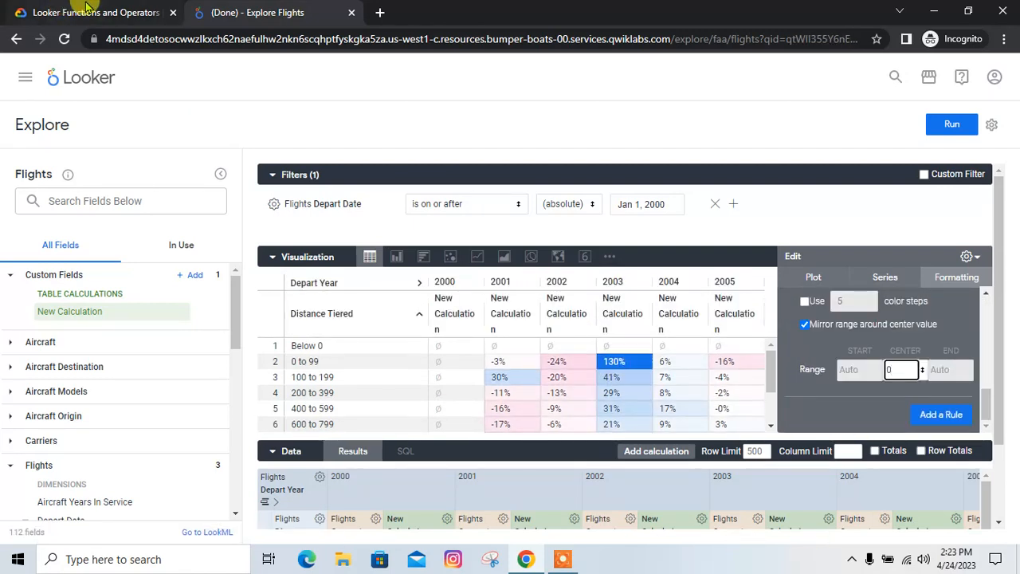
Step: Recheck the lab instructions and add a conditional formatting rule with the default options
click(86, 11)
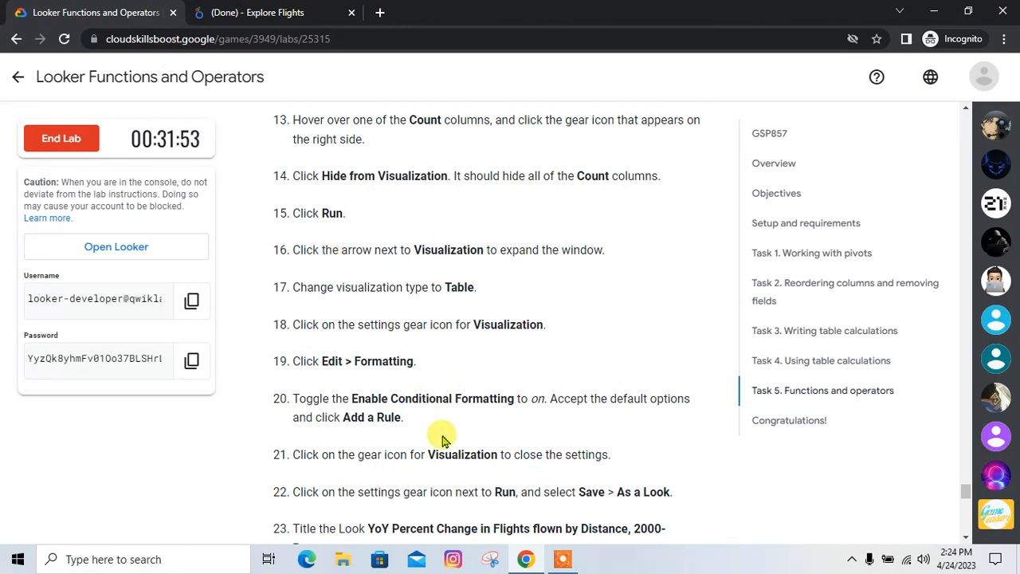
click(291, 11)
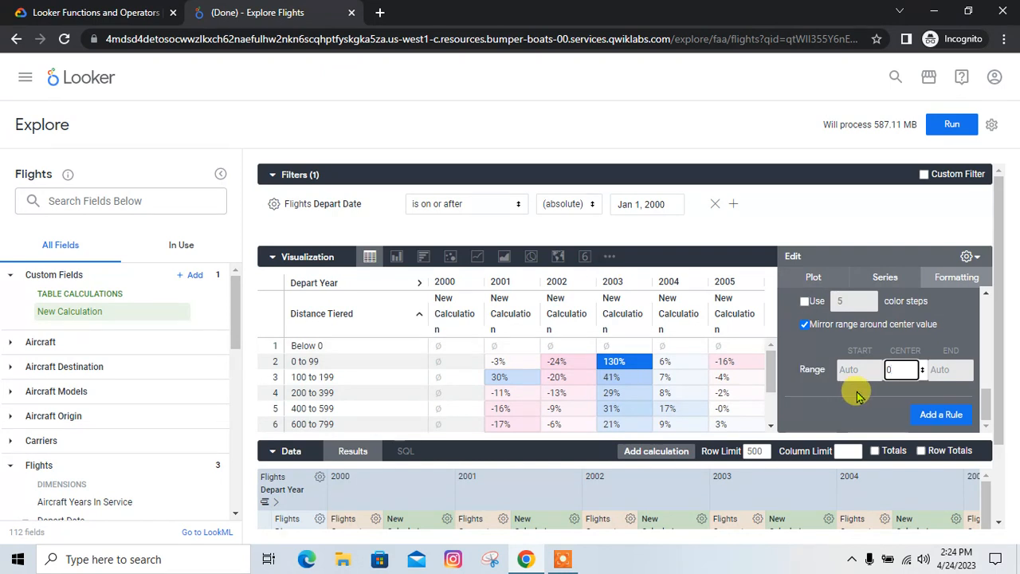
click(928, 415)
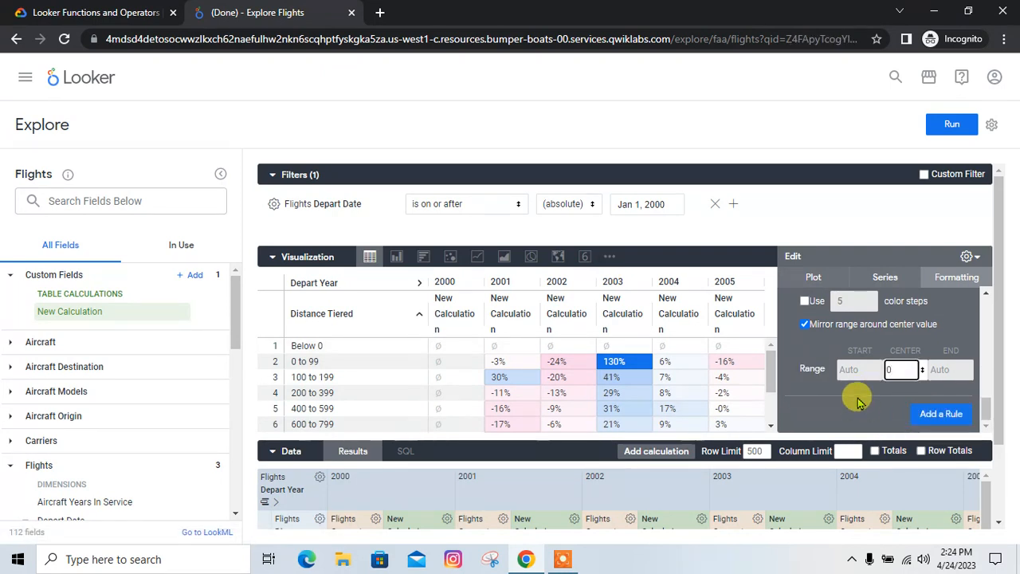
scroll(853, 399, down, 1)
scroll(835, 287, up, 1)
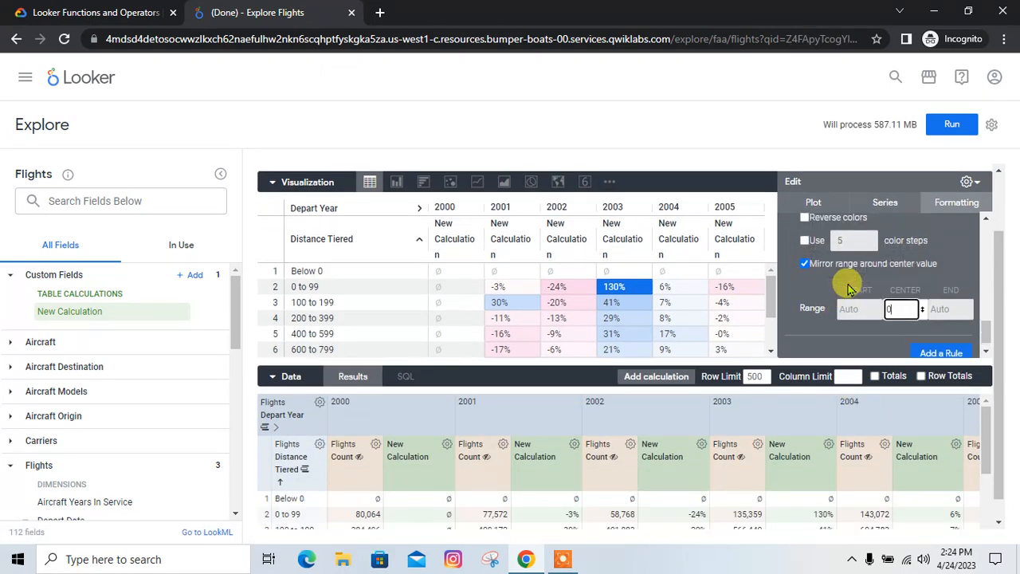
scroll(849, 290, down, 1)
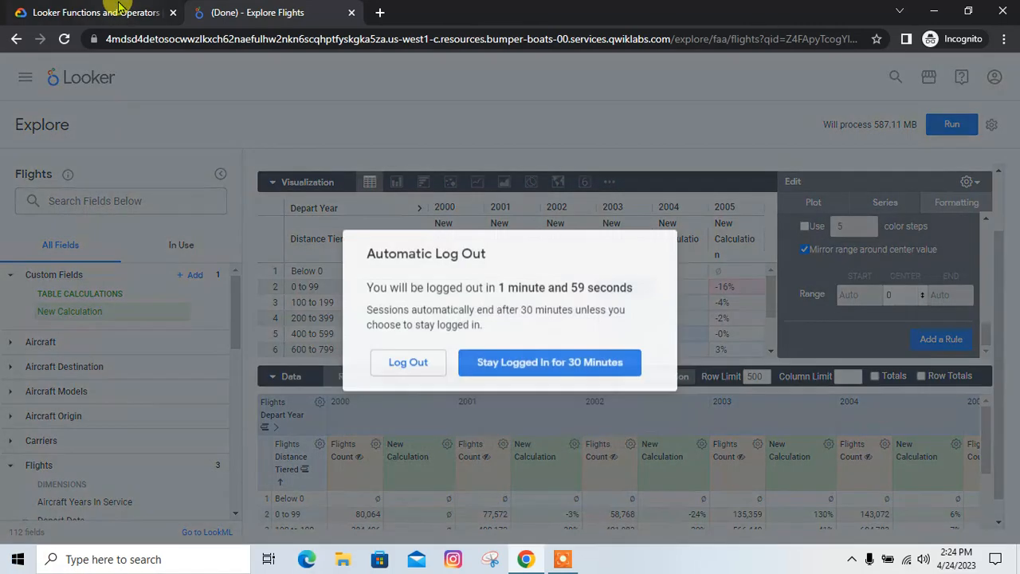
Step: Extend the Looker session by choosing to stay logged in for 30 minutes
click(118, 12)
click(295, 9)
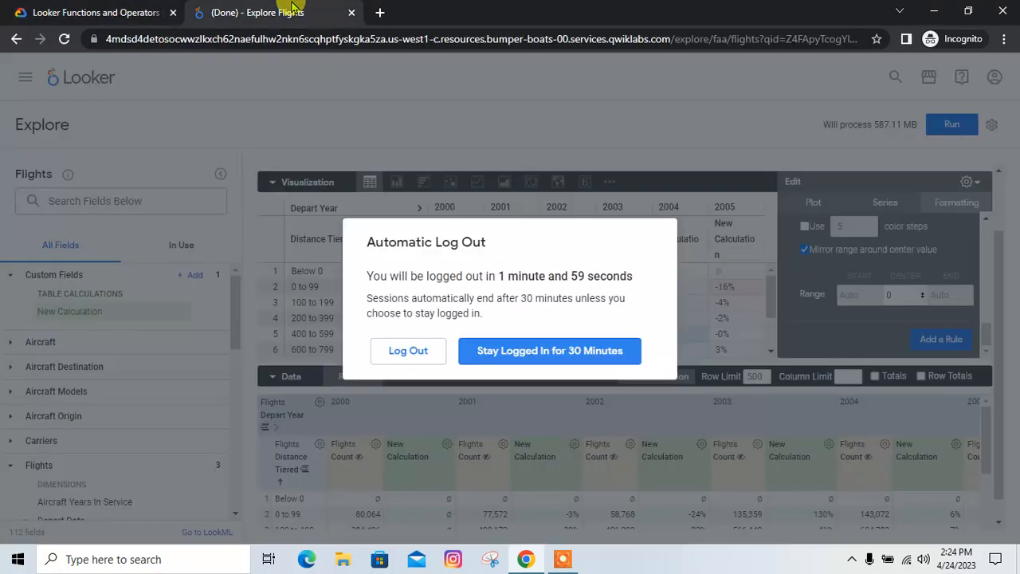
click(563, 356)
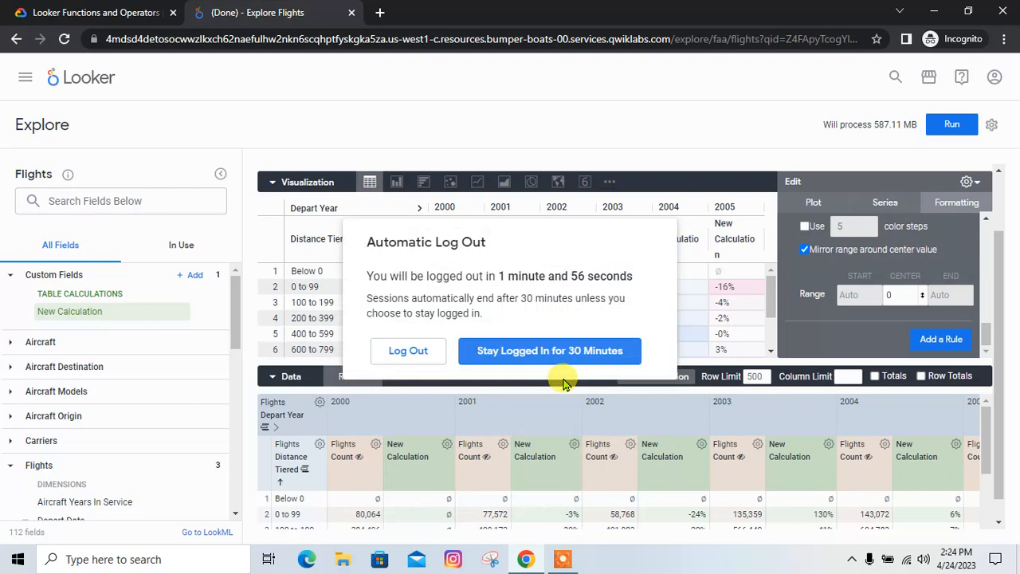
Step: Check the next lab instruction, review the conditional formatting rules and close the visualization settings
click(132, 12)
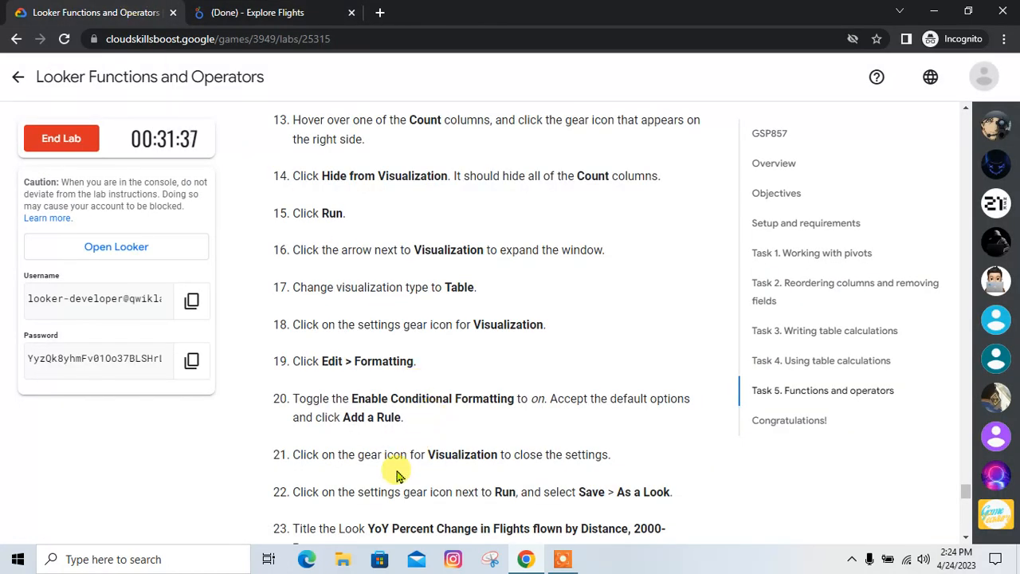
click(263, 12)
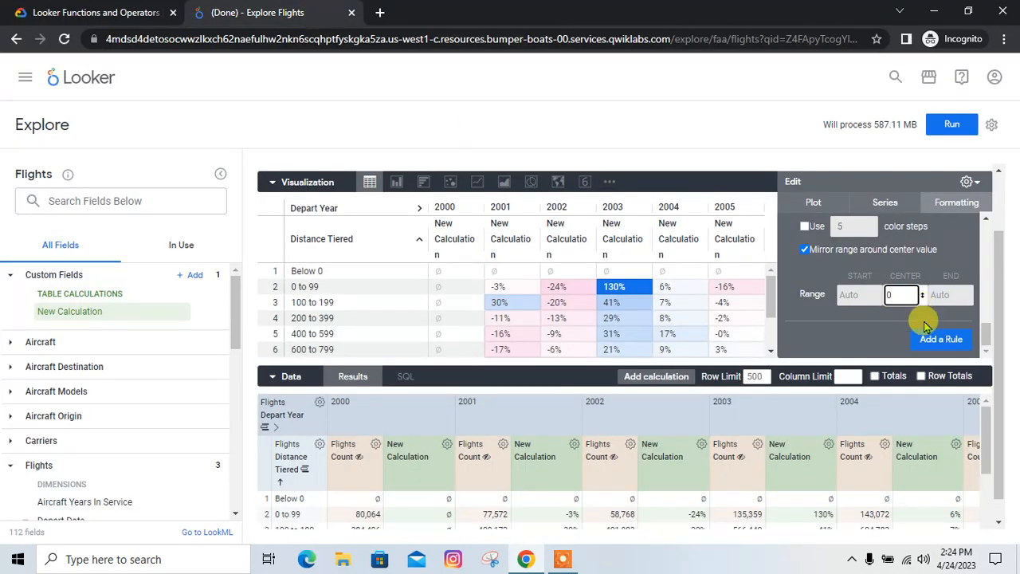
scroll(834, 327, up, 2)
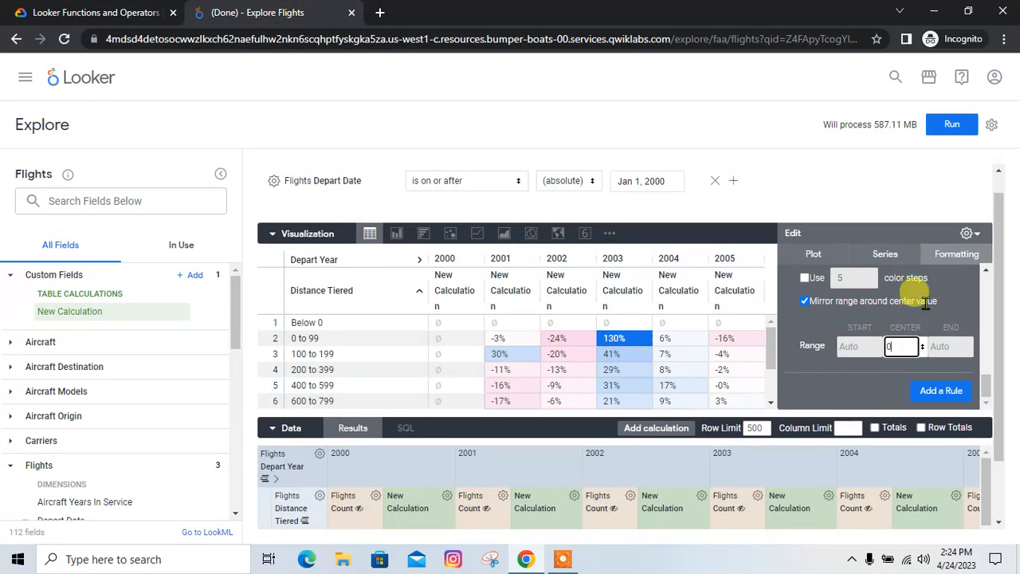
scroll(896, 293, up, 3)
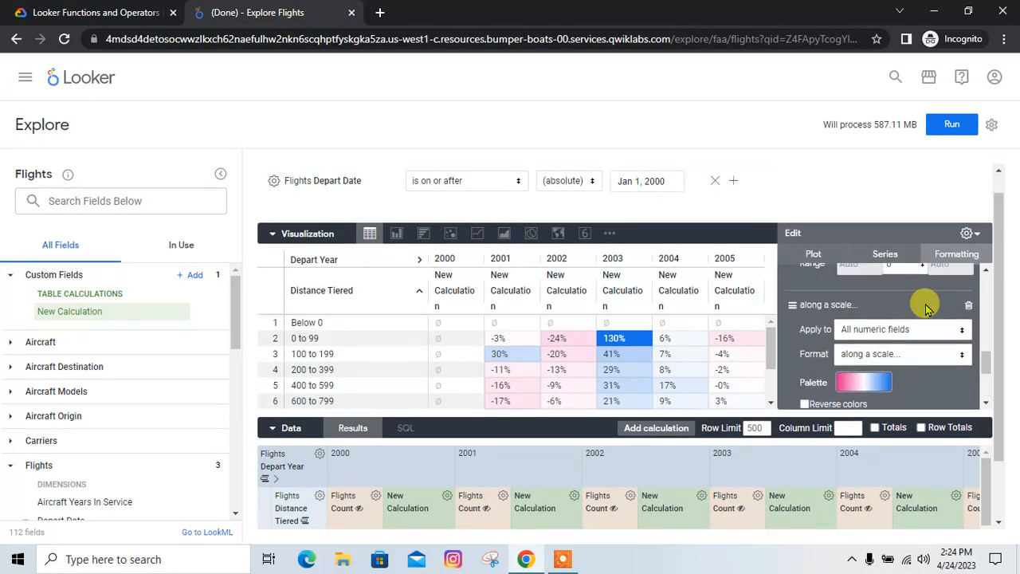
scroll(927, 309, up, 2)
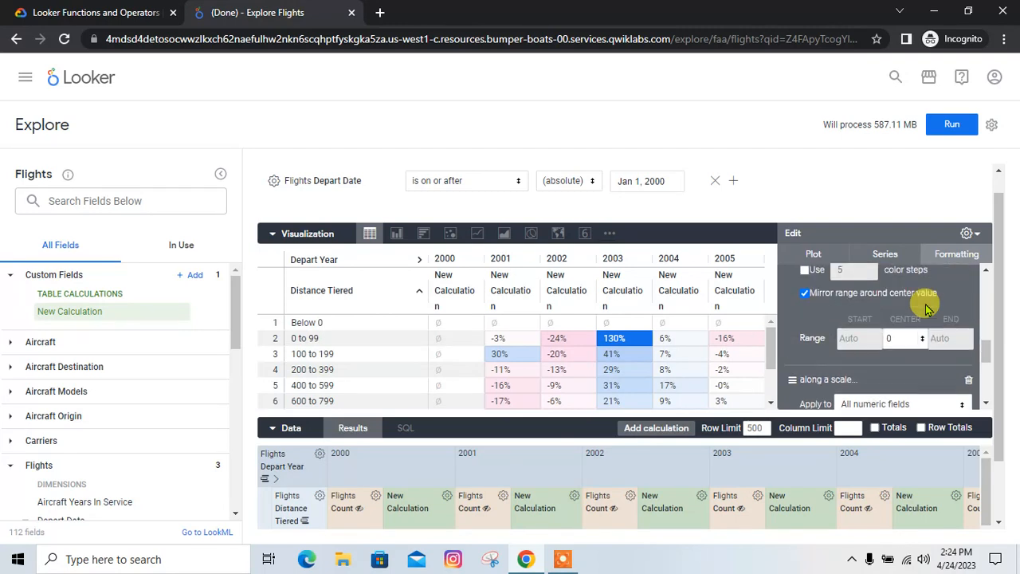
click(977, 233)
Step: Copy the Look title "YoY Percent Change in Flights flown by Distance, 2000-Present" from the lab instructions and return to the Explore
click(152, 11)
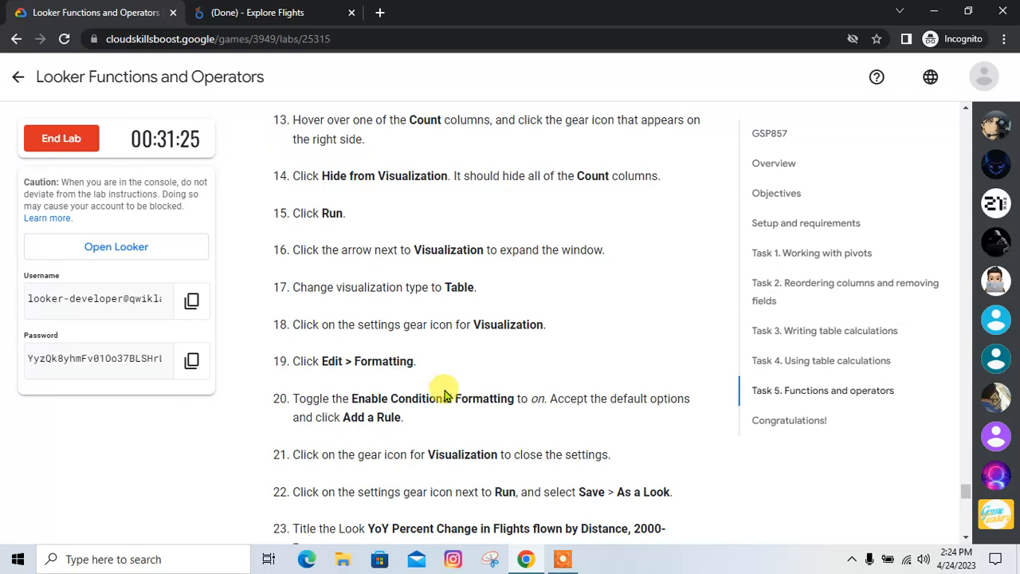
scroll(446, 477, down, 1)
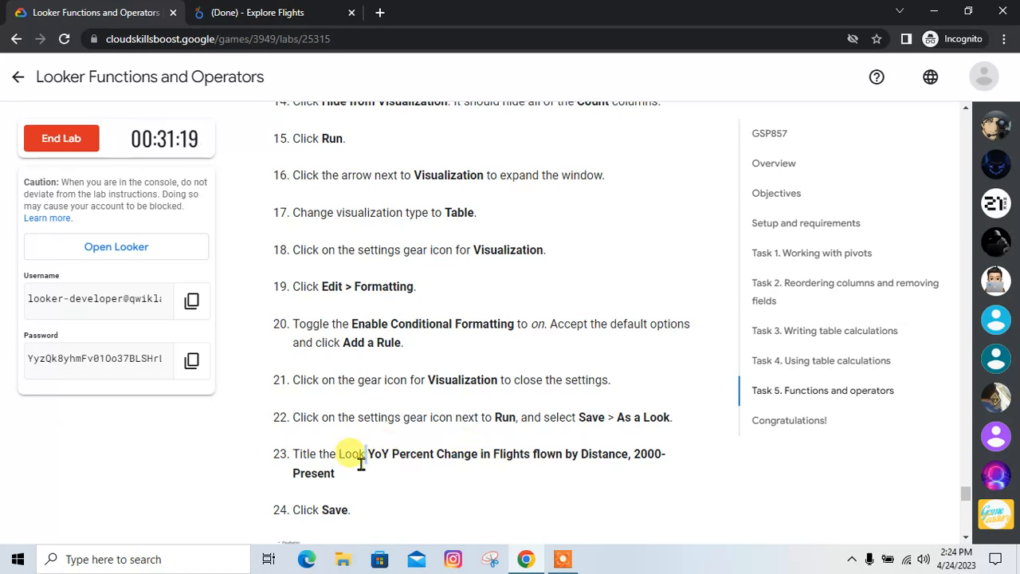
drag(365, 456, 347, 476)
key(ctrl+c)
click(263, 12)
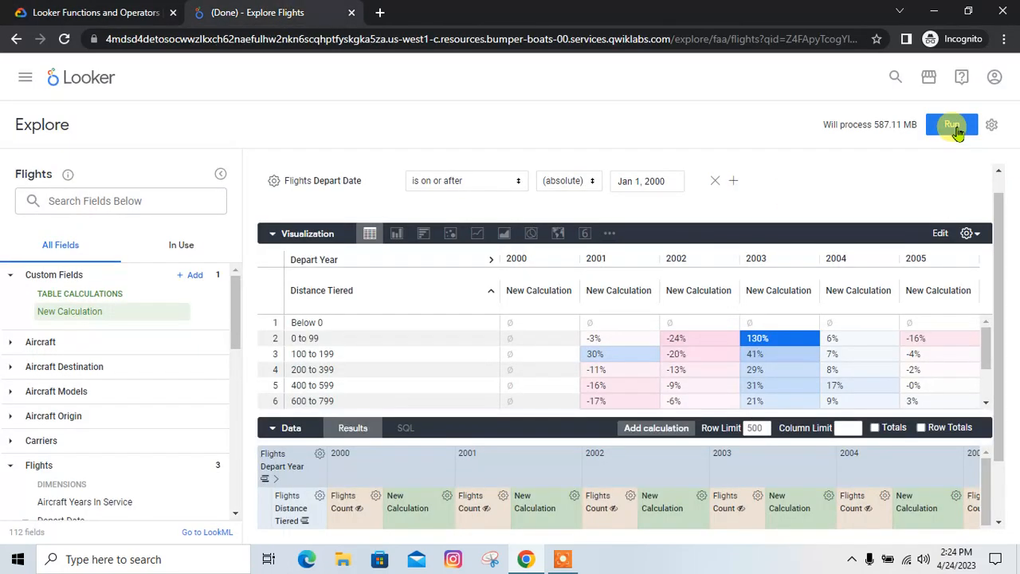
Step: Save the Explore as a Look titled "YoY Percent Change in Flights flown by Distance, 2000-Present"
click(992, 124)
mouse_move(915, 173)
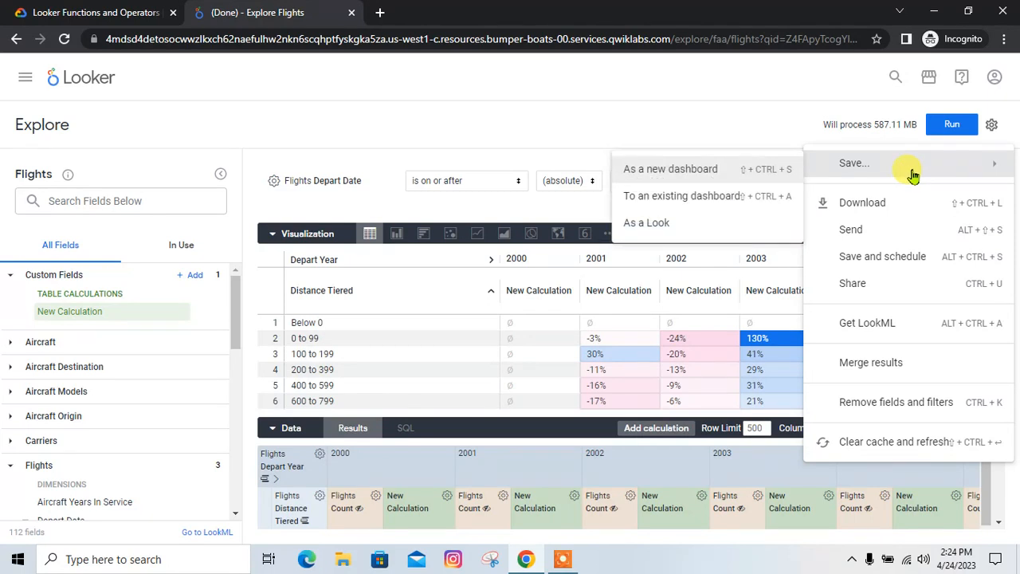
click(721, 224)
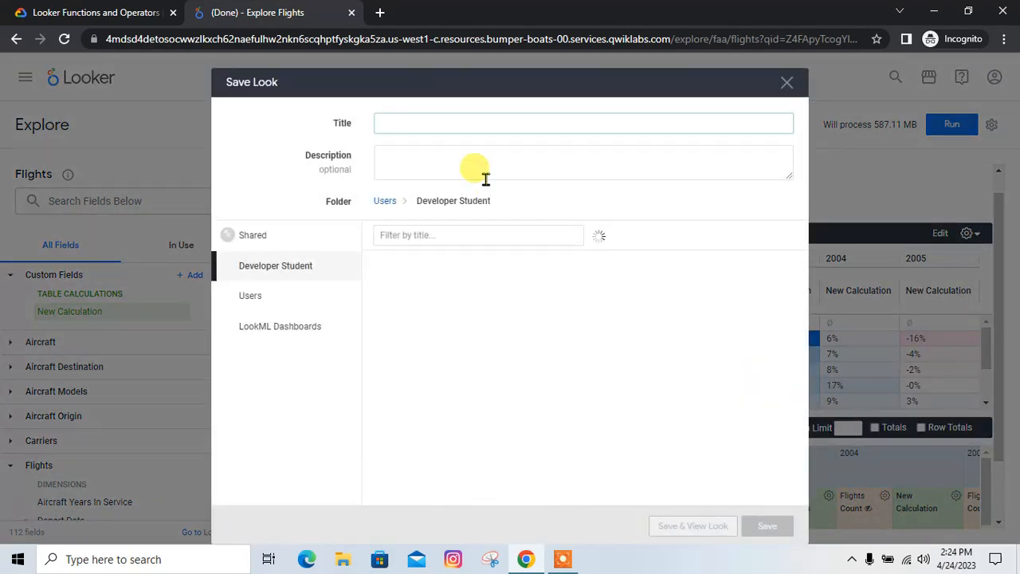
key(ctrl+v)
click(757, 530)
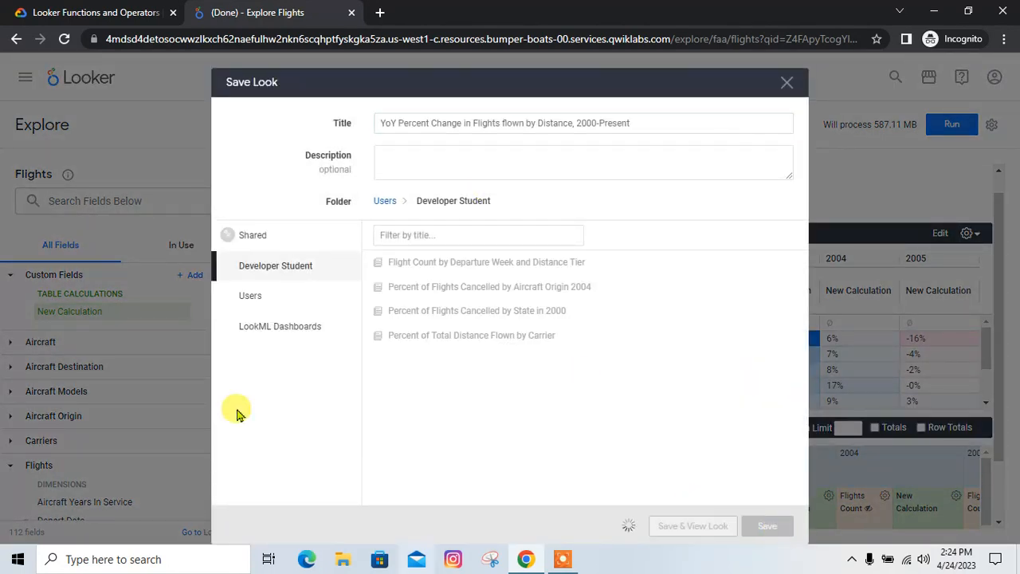
Step: Run the progress check for the lab's "Functions and operators" objective
click(152, 12)
scroll(491, 412, down, 5)
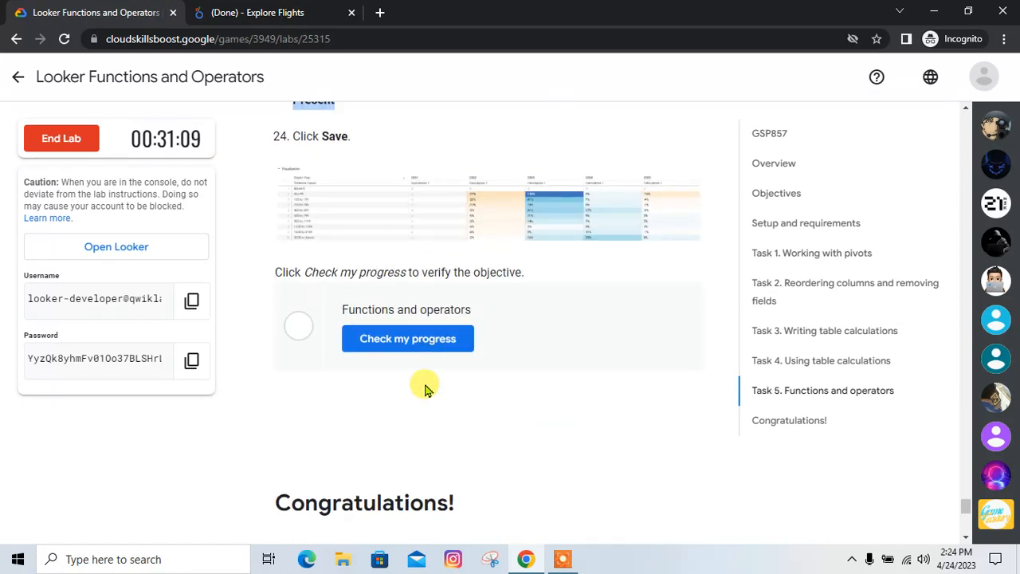
click(389, 340)
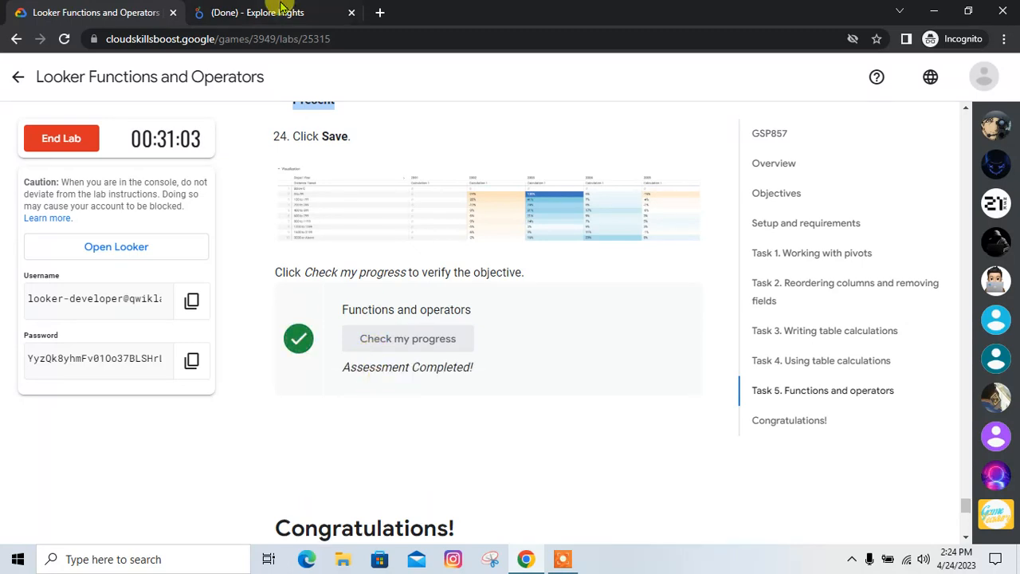
Step: End the Looker Functions and Operators lab and submit a five-star rating for it
scroll(341, 371, down, 3)
click(82, 142)
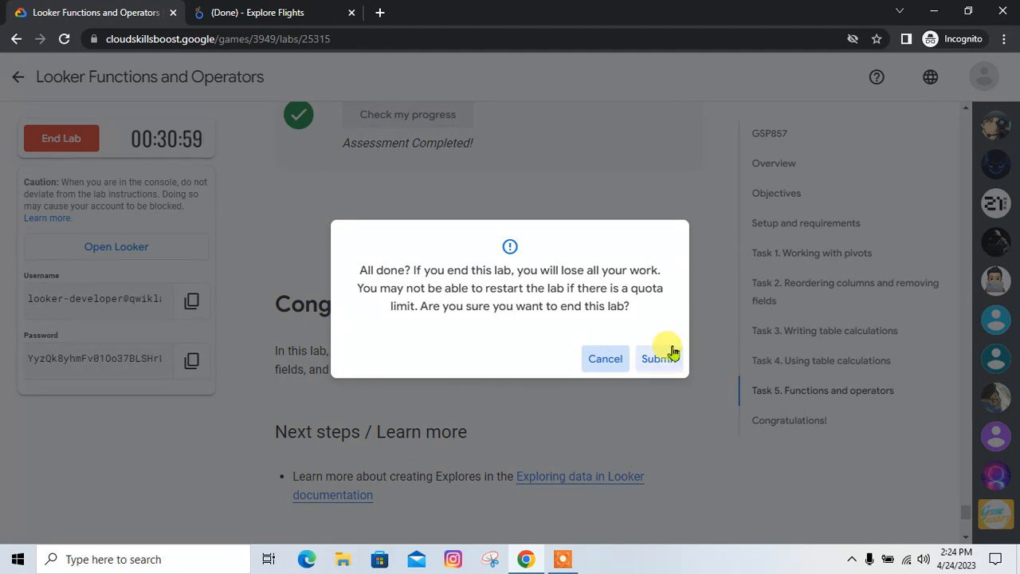
click(666, 360)
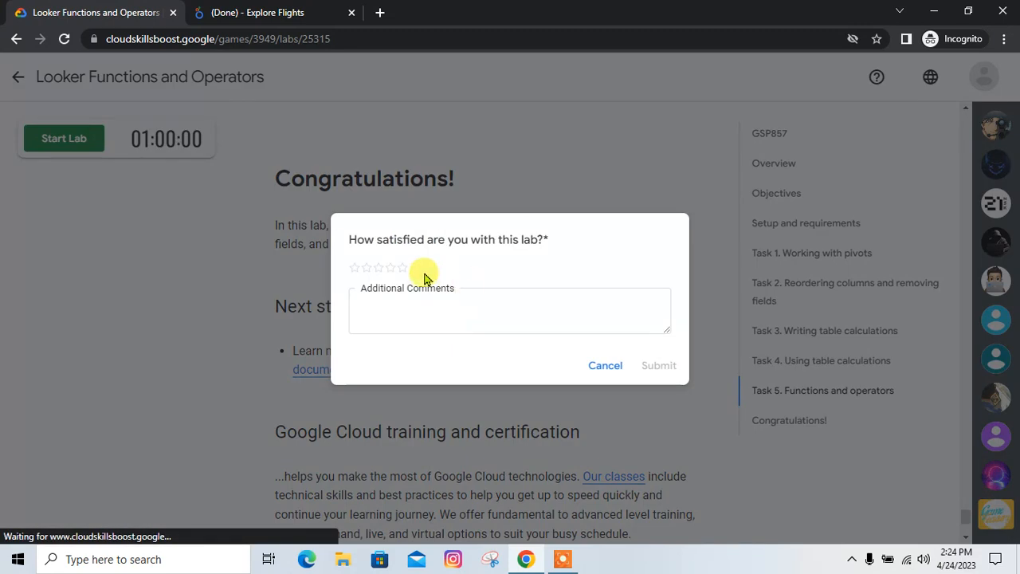
click(403, 267)
click(657, 363)
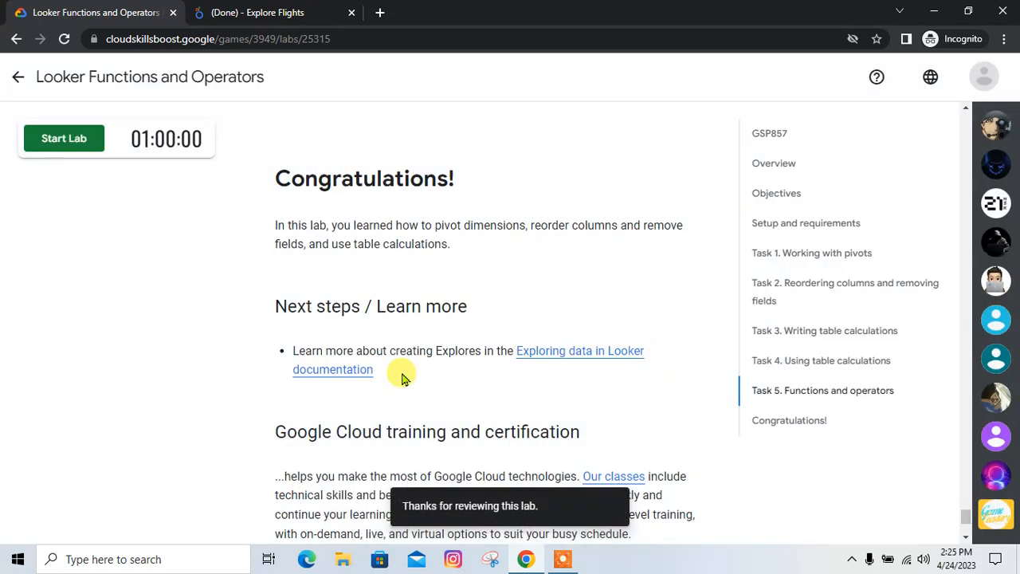
Step: Log out of Looker and go back from the lab page to the Level 2 game page
click(239, 13)
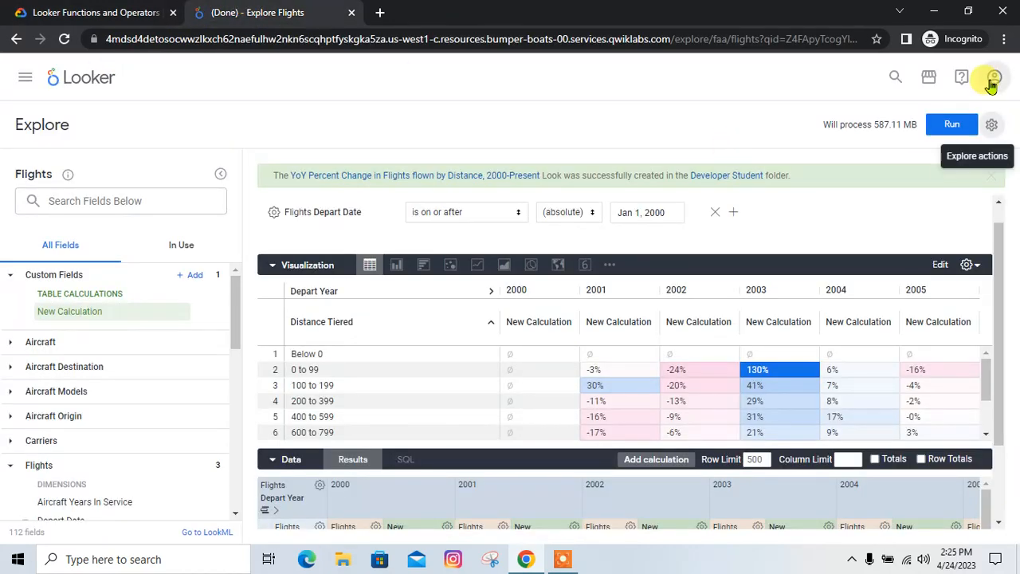
click(904, 234)
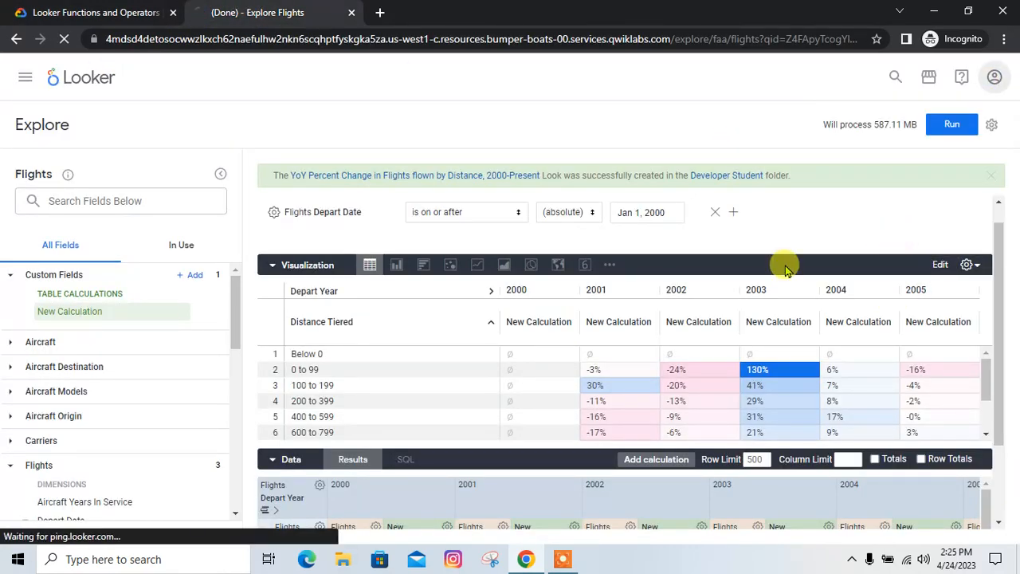
click(157, 7)
click(21, 78)
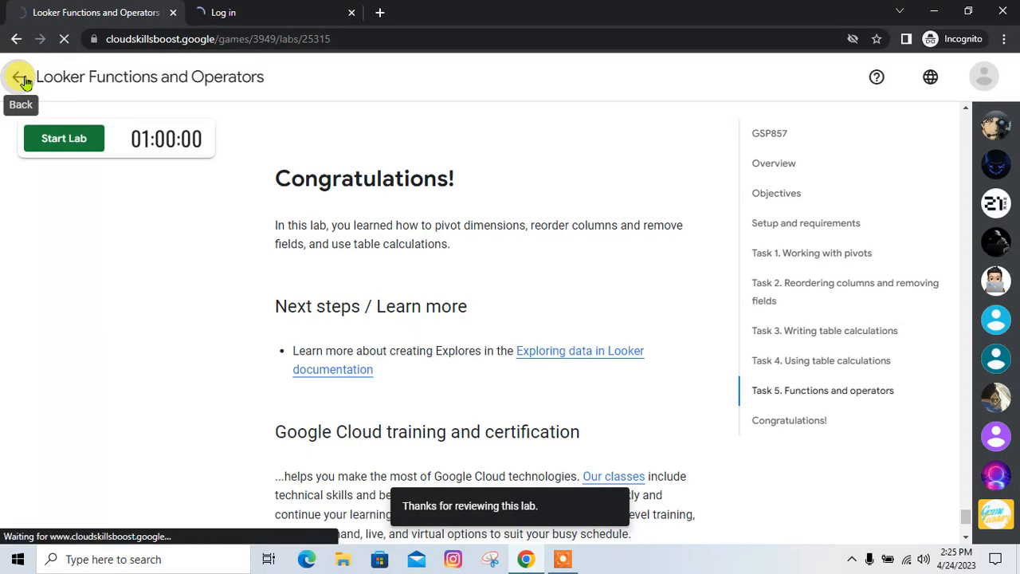
Step: Expand the Exploring Data with Looker section to find the Challenge Lab, and close the Looker login page
scroll(362, 267, down, 3)
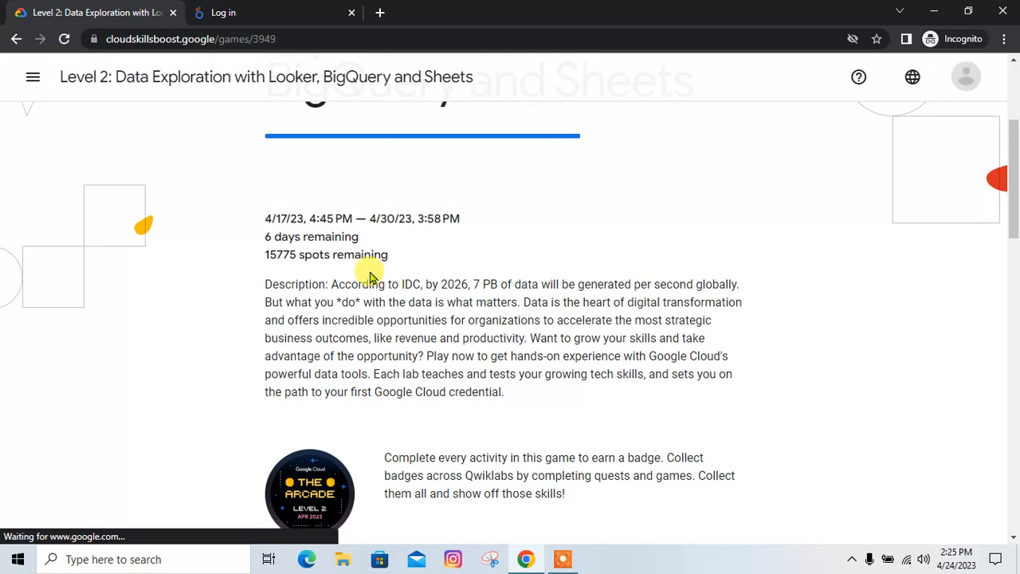
scroll(370, 271, down, 10)
click(700, 271)
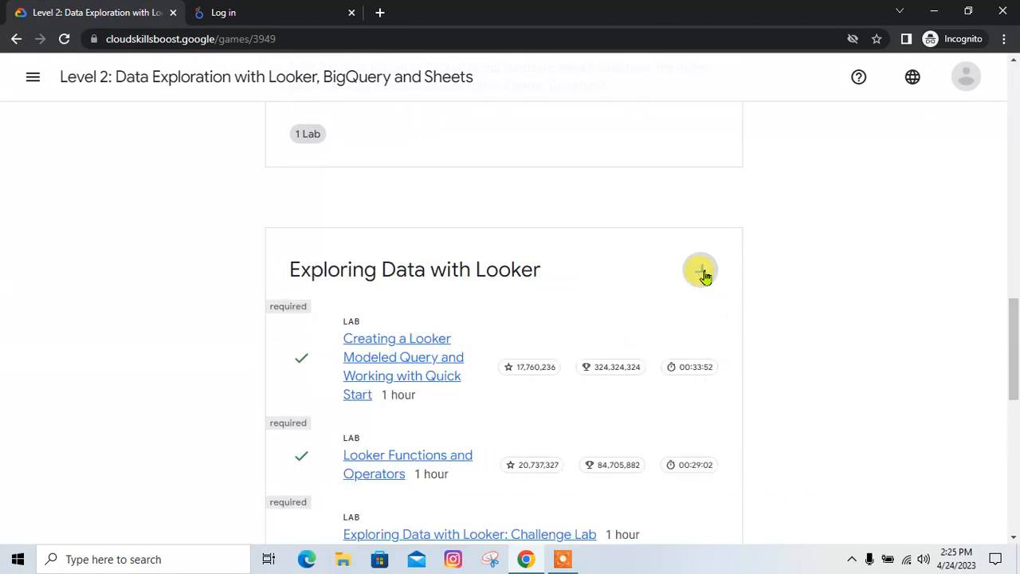
scroll(569, 330, down, 2)
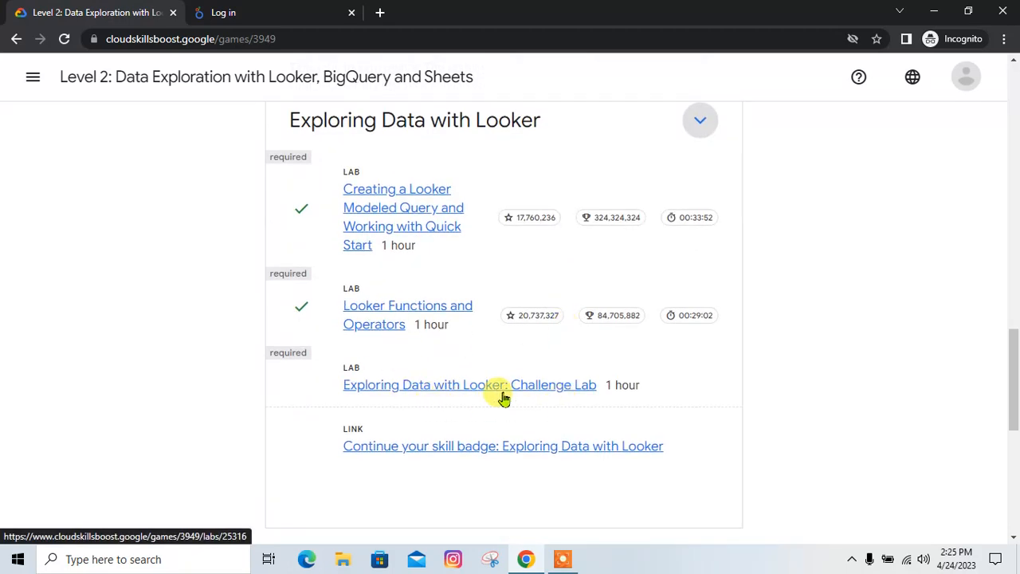
click(298, 12)
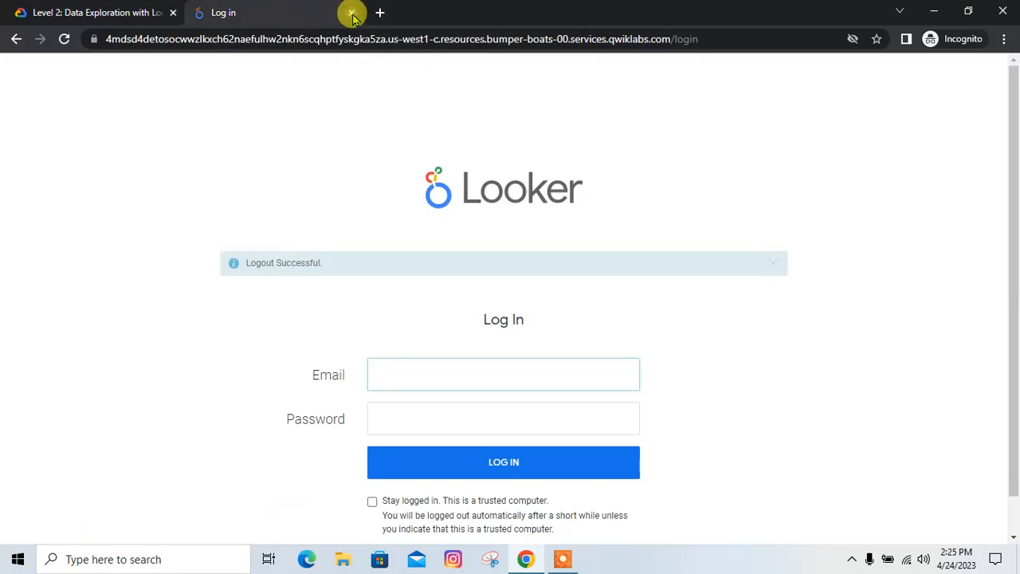
click(351, 12)
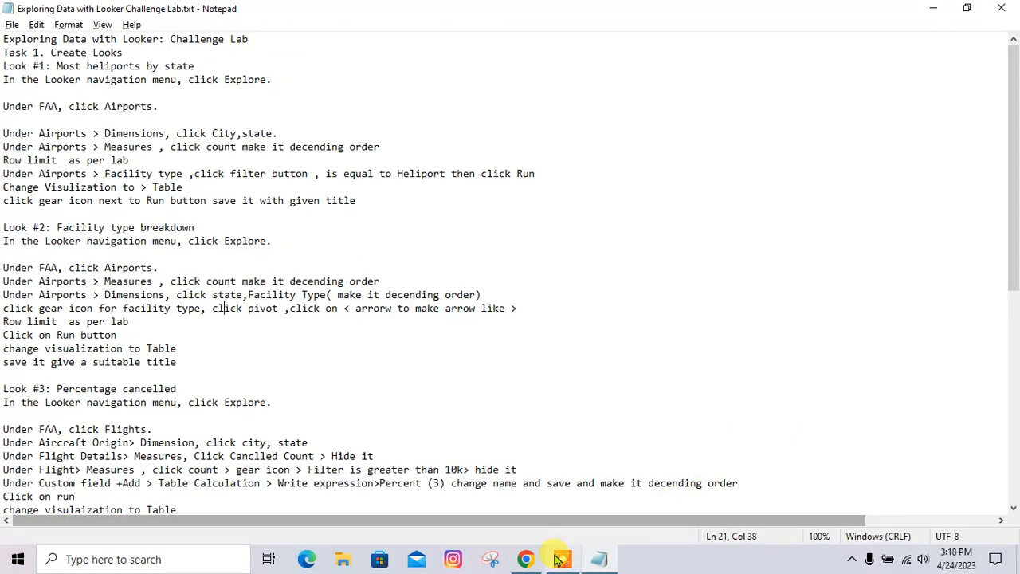
click(563, 559)
click(948, 507)
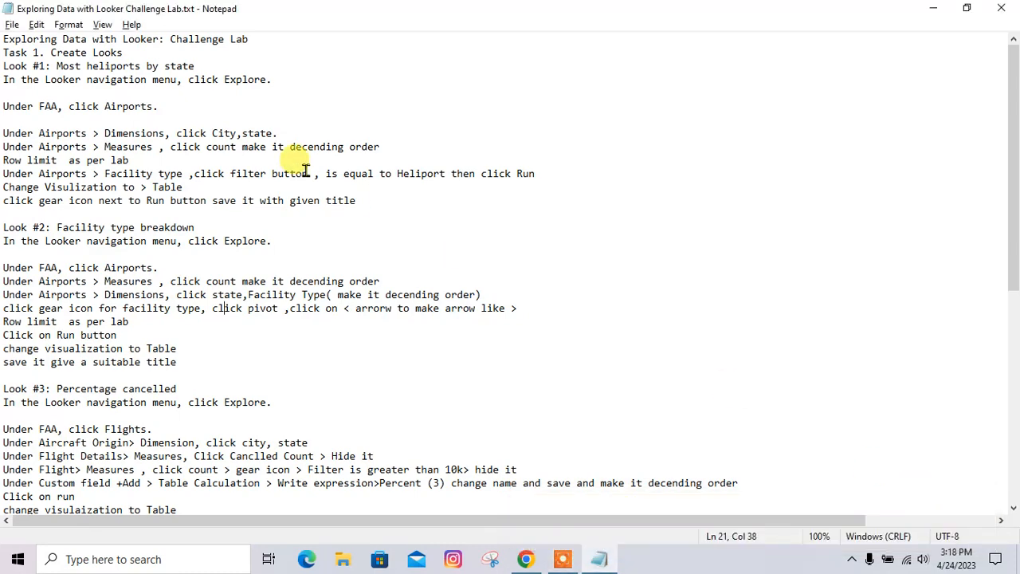
Step: Look through the Challenge Lab notes in Notepad and switch to the lab page in Chrome
click(86, 80)
scroll(148, 211, down, 10)
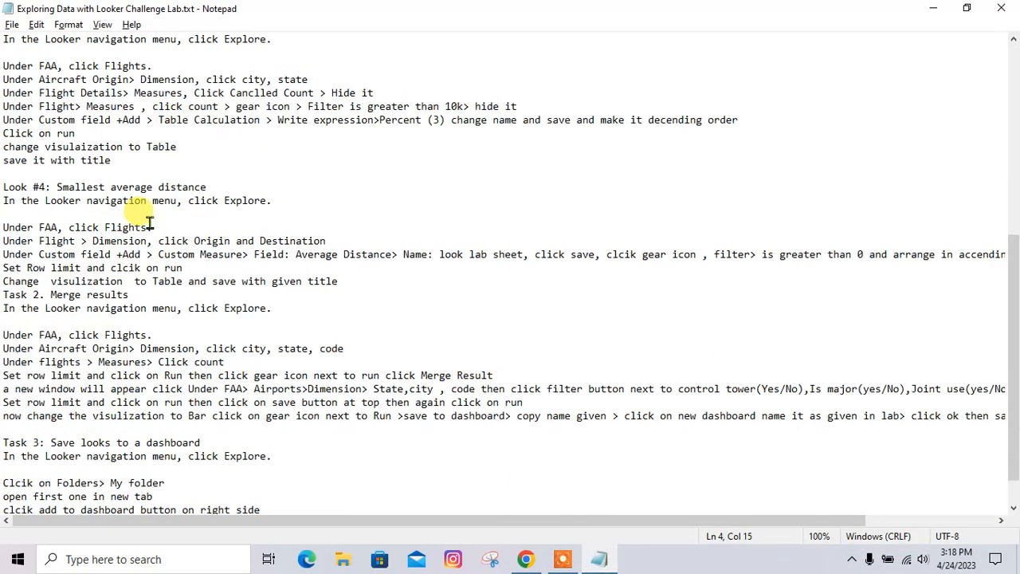
scroll(139, 208, up, 10)
key(alt+Tab)
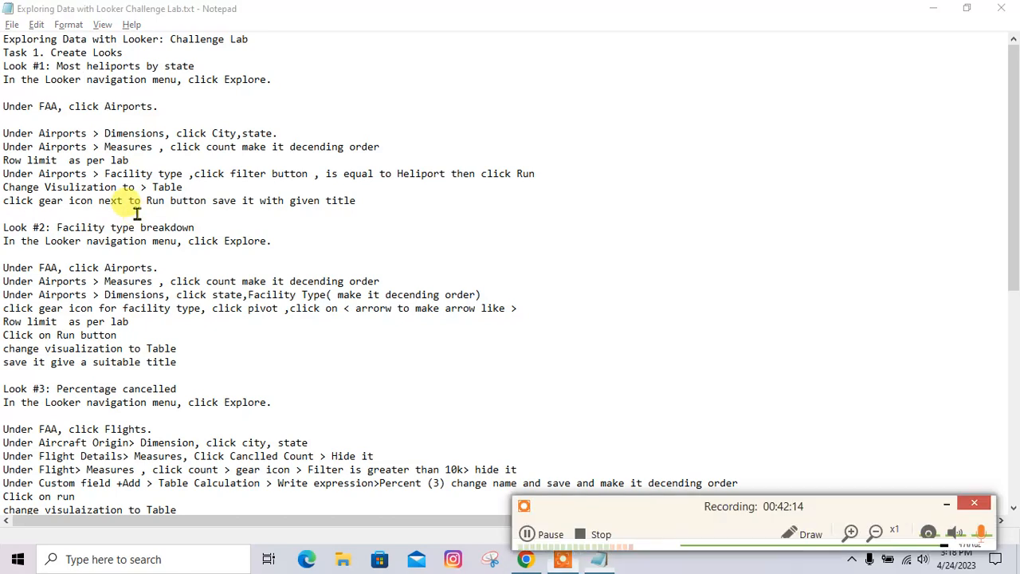
click(949, 505)
click(524, 558)
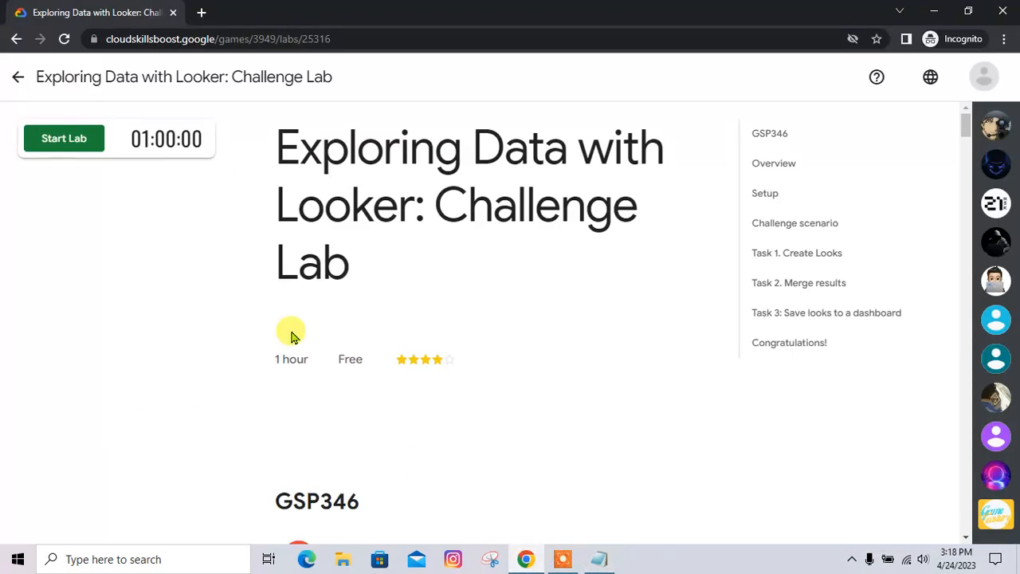
Step: Start the Exploring Data with Looker: Challenge Lab and log in to Looker with the lab's username and password
click(63, 137)
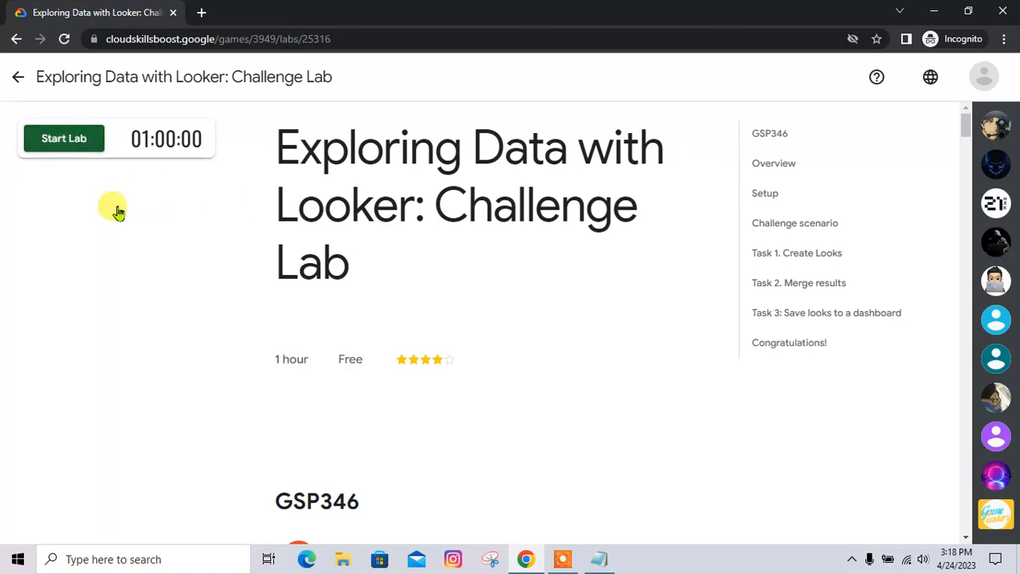
click(35, 194)
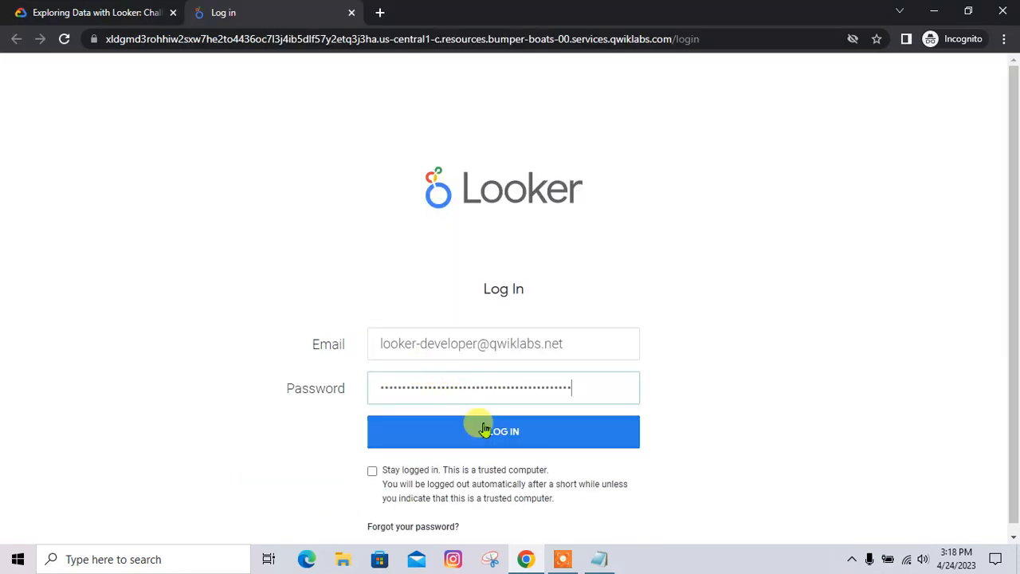
click(478, 422)
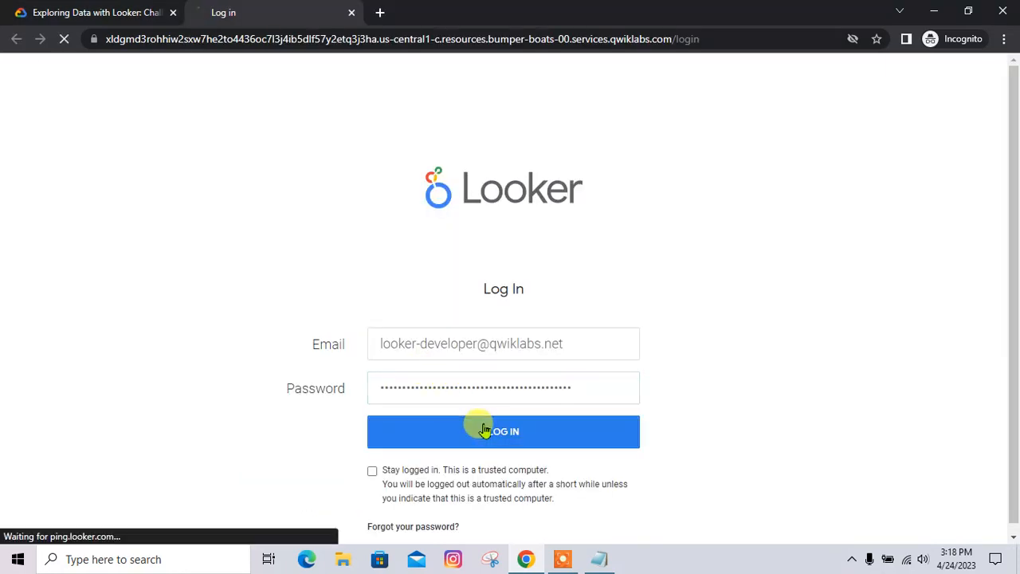
click(80, 12)
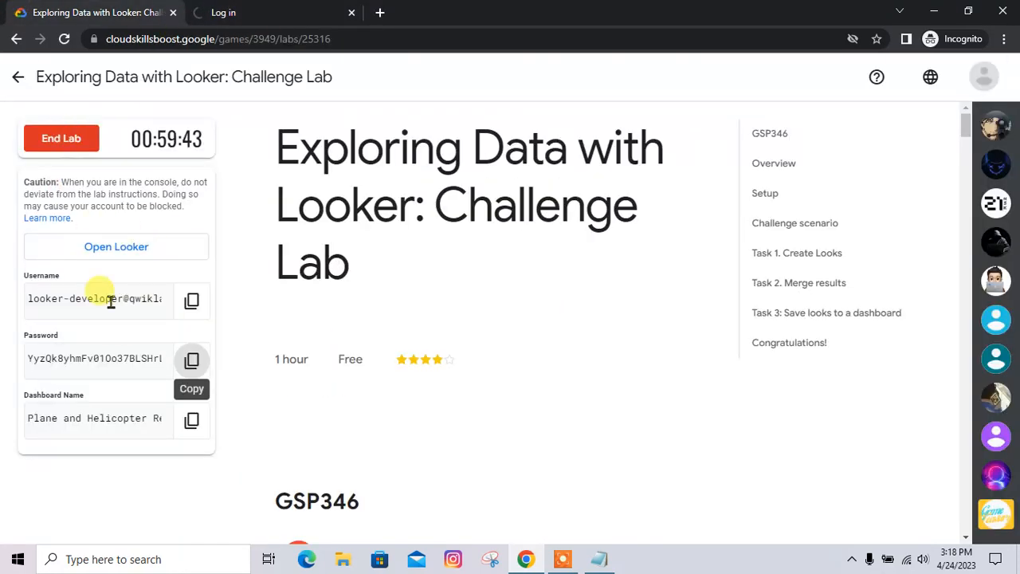
click(267, 12)
click(94, 8)
click(238, 7)
click(114, 7)
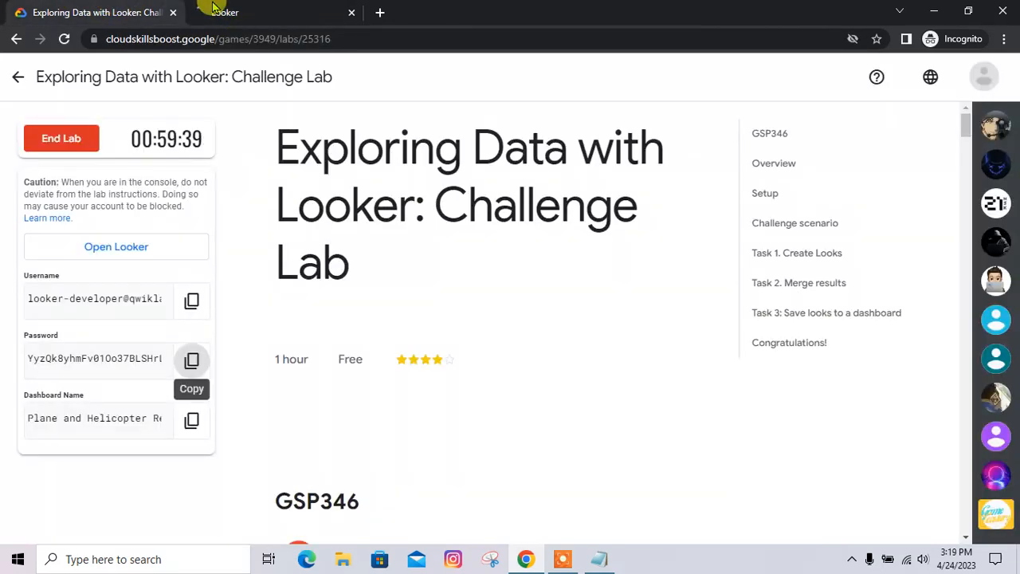
click(216, 9)
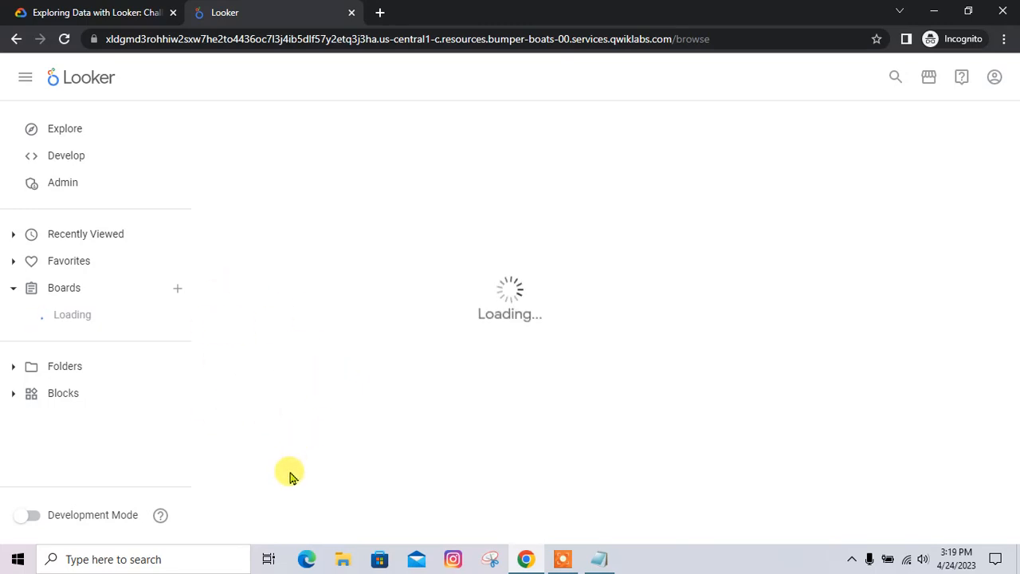
click(95, 11)
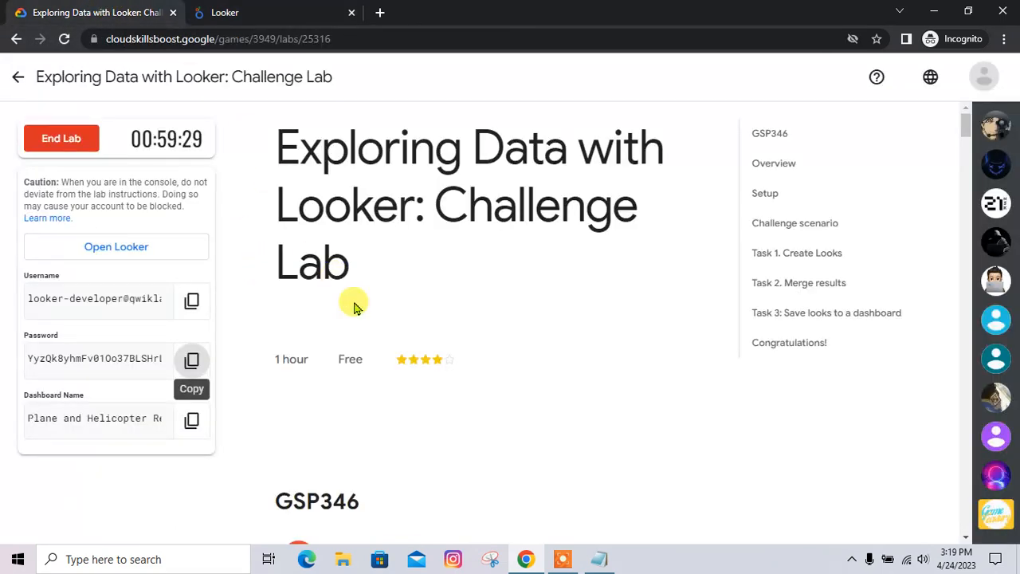
click(282, 9)
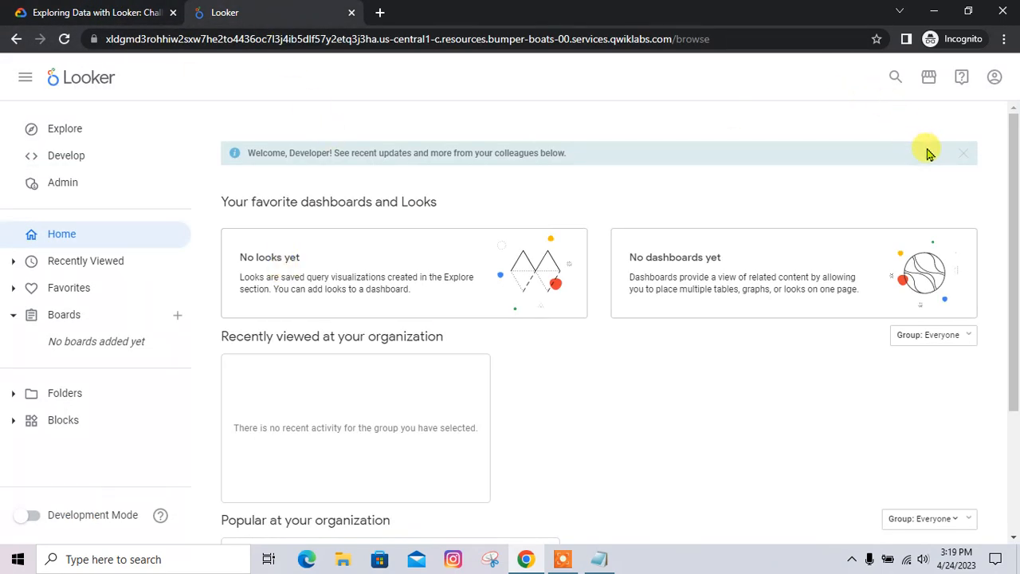
Step: Read the lab's Task 1 requirements for Look #1, Most heliports by state, and compare them with the Notepad notes
click(145, 6)
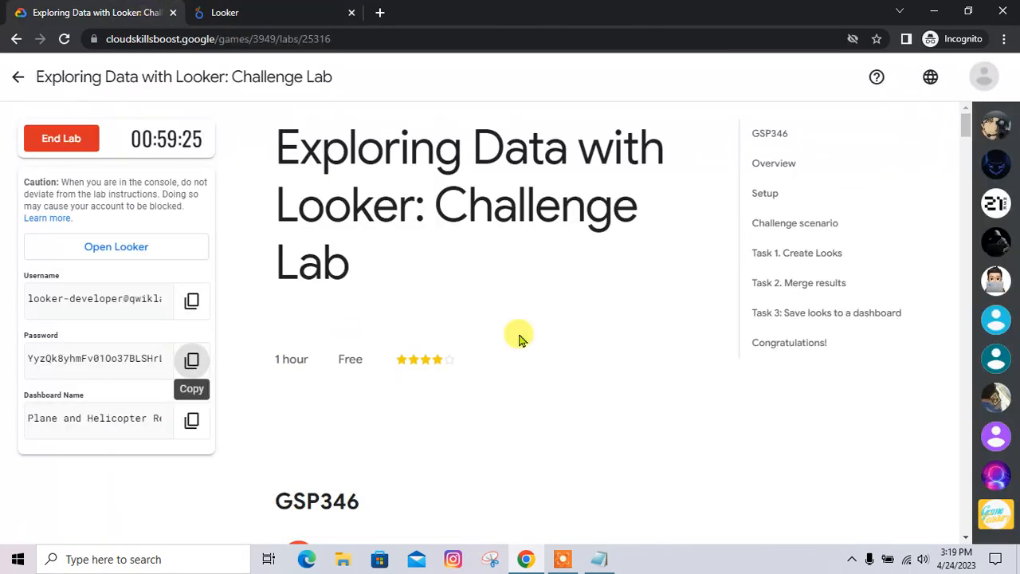
click(774, 252)
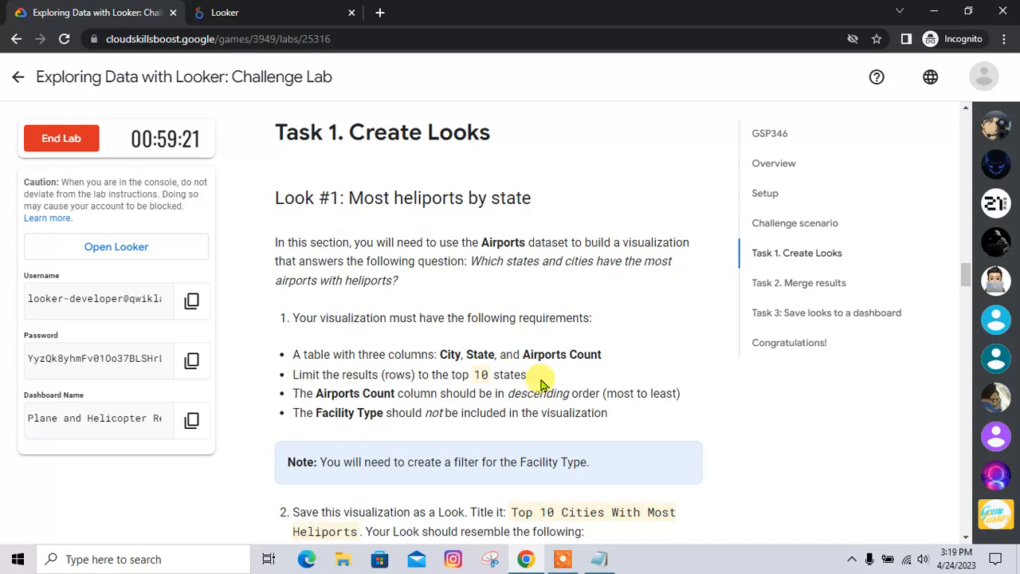
scroll(408, 339, down, 1)
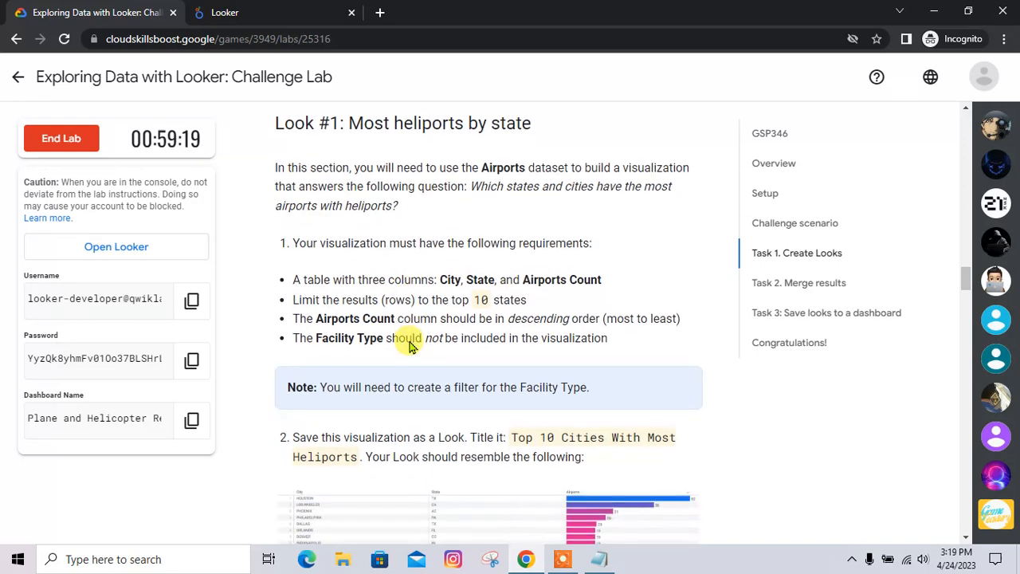
click(594, 564)
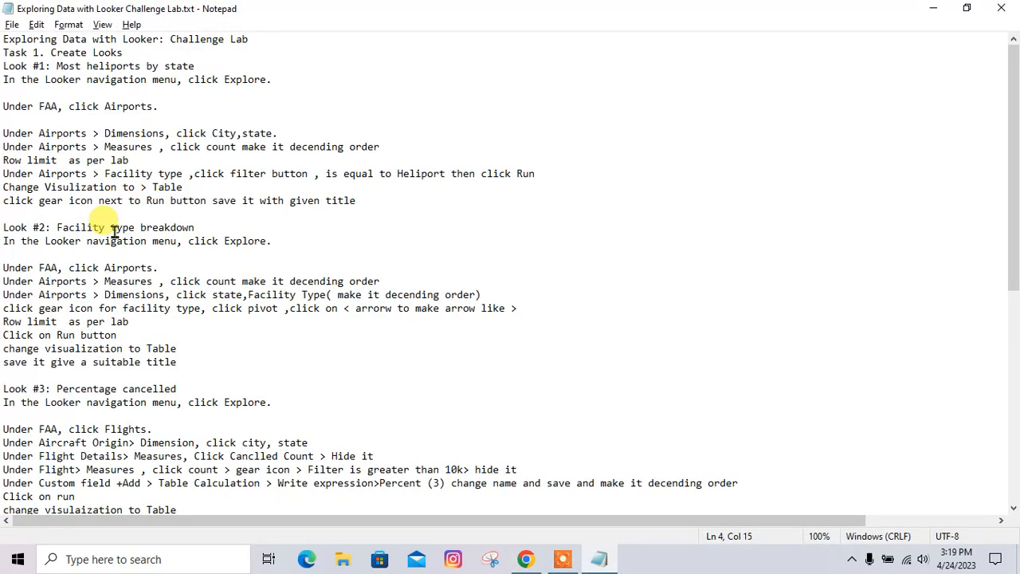
scroll(104, 263, down, 3)
scroll(107, 274, down, 5)
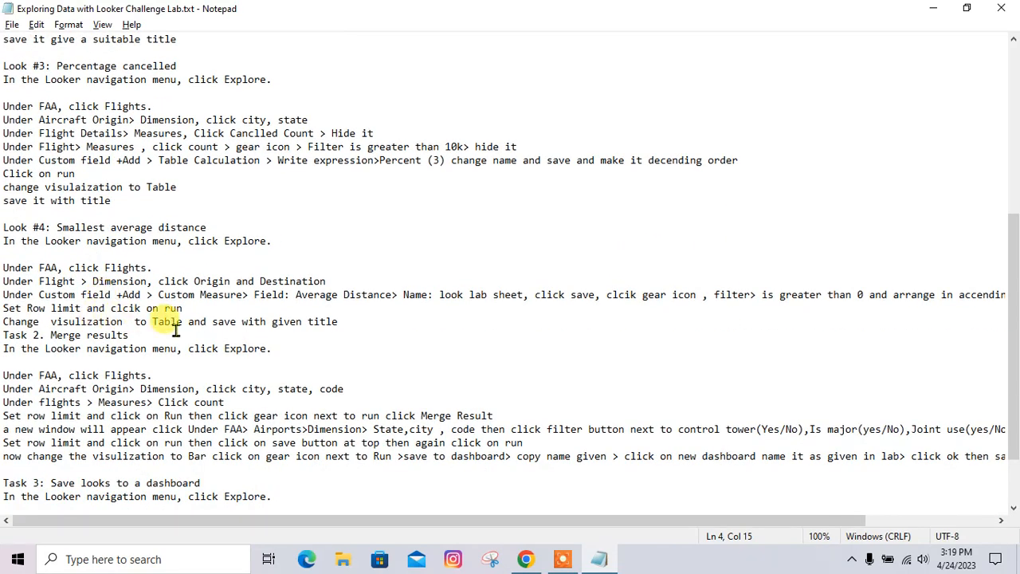
mouse_move(526, 560)
click(231, 267)
scroll(406, 348, up, 3)
scroll(410, 354, down, 1)
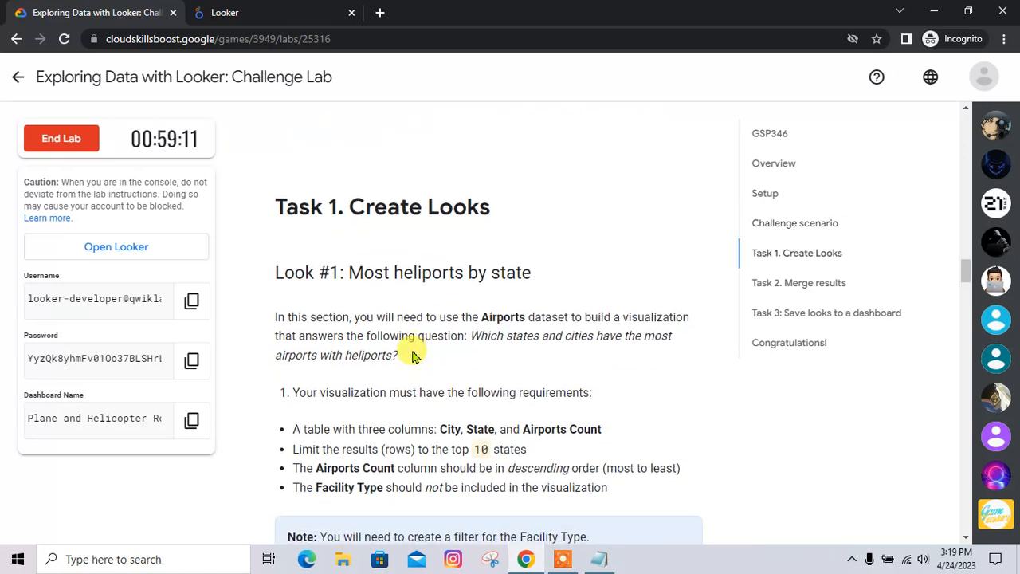
scroll(418, 354, down, 1)
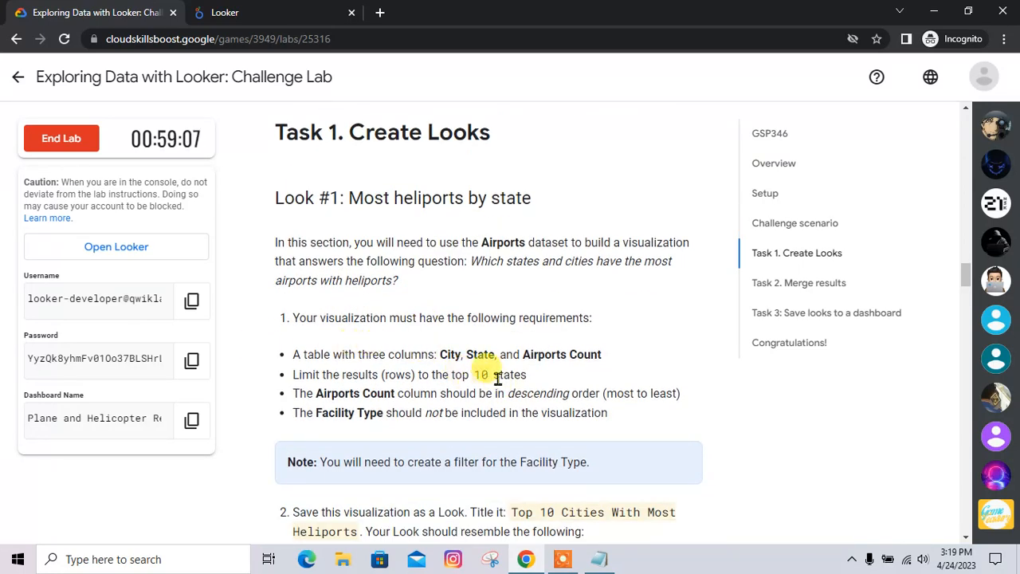
scroll(518, 390, down, 1)
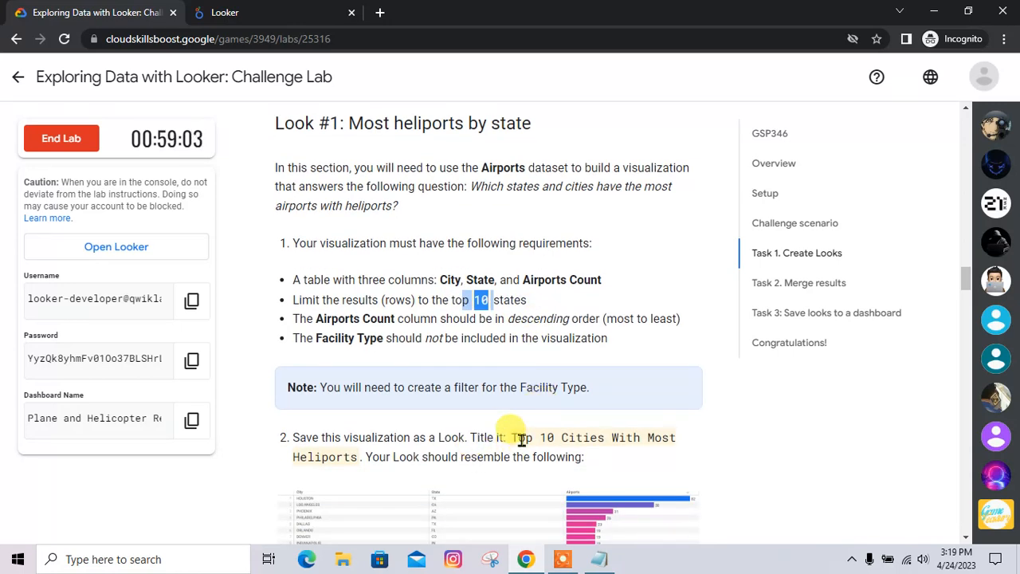
scroll(399, 292, up, 1)
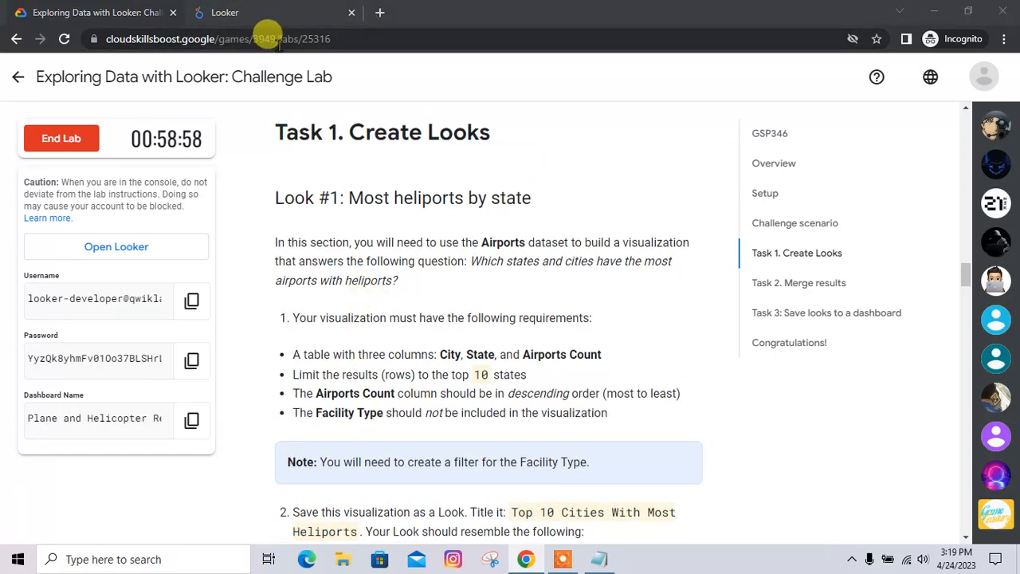
Step: Check the notes for the dataset of Look #1 and open the Airports Explore under FAA in Looker
key(alt+Tab)
scroll(141, 167, up, 9)
click(106, 106)
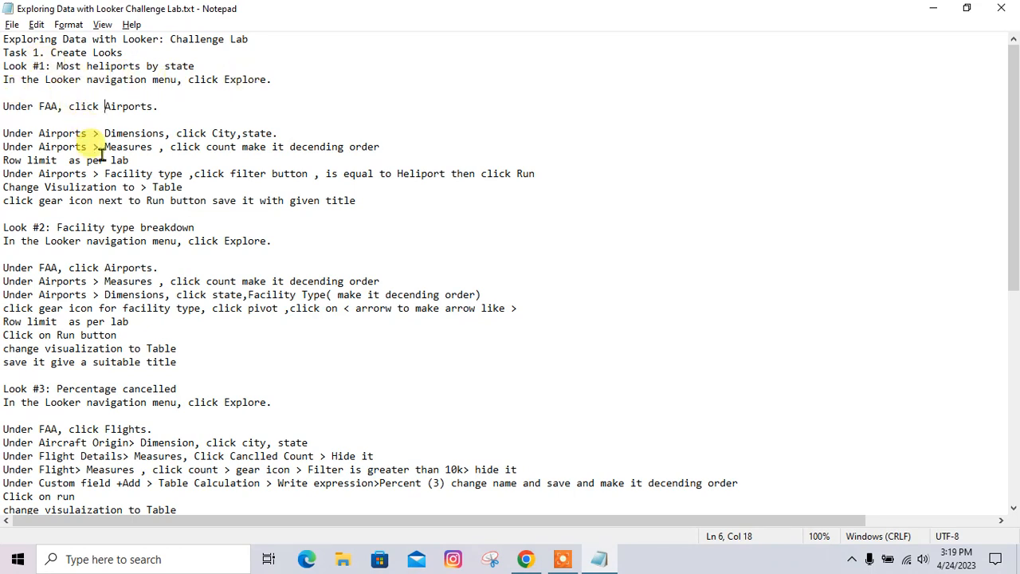
key(alt+Tab)
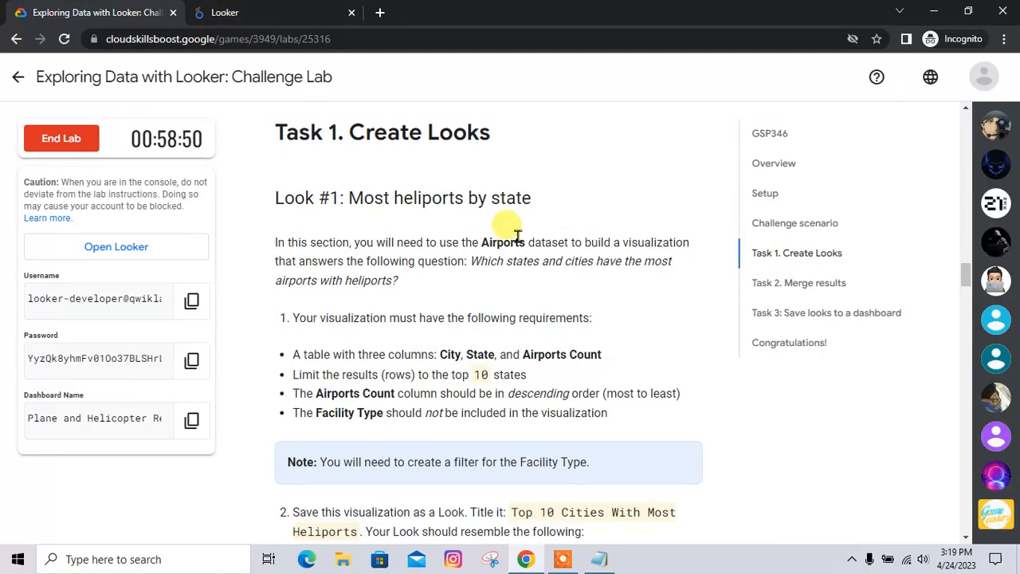
drag(518, 242, 473, 242)
click(225, 10)
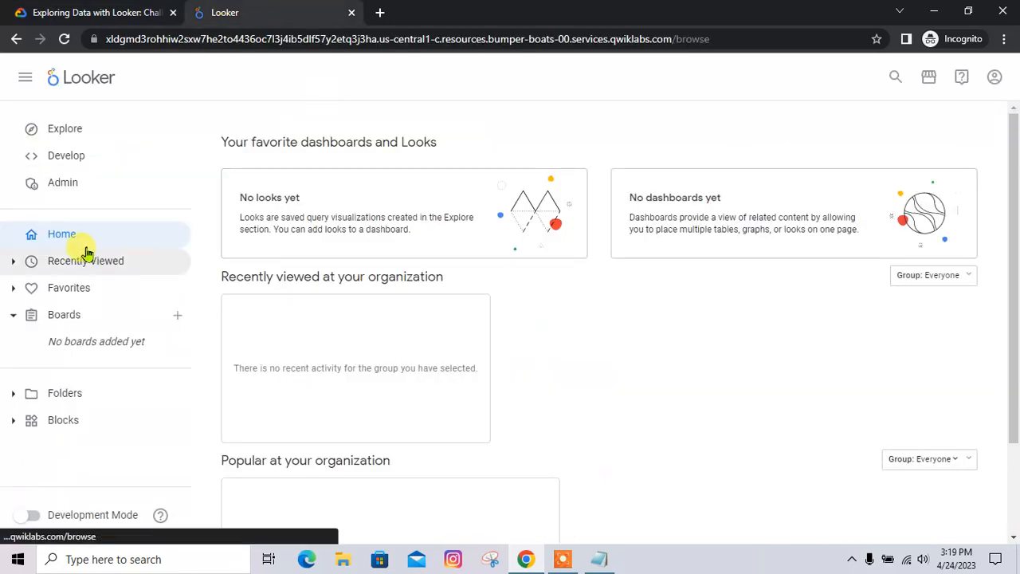
click(101, 132)
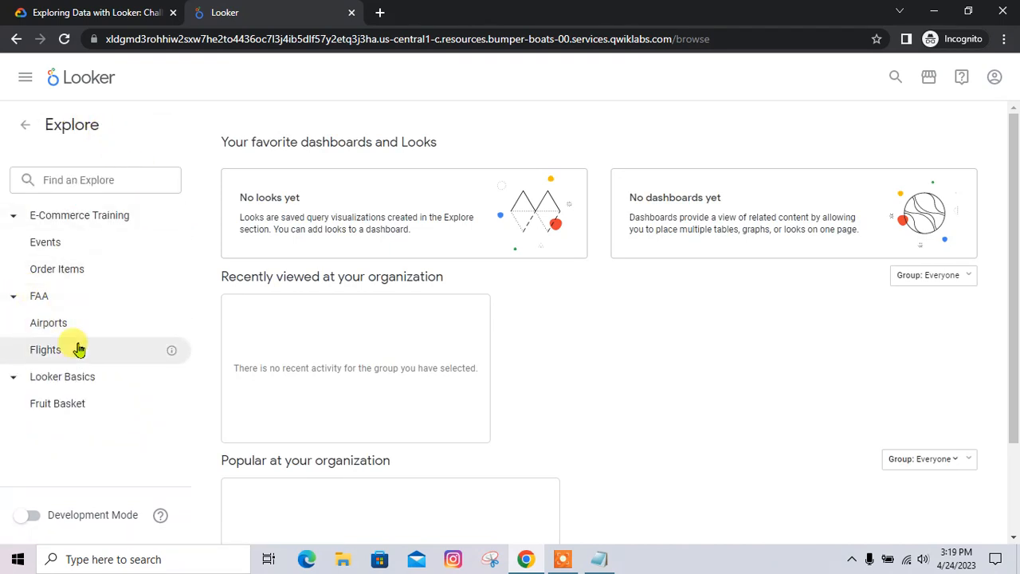
click(74, 333)
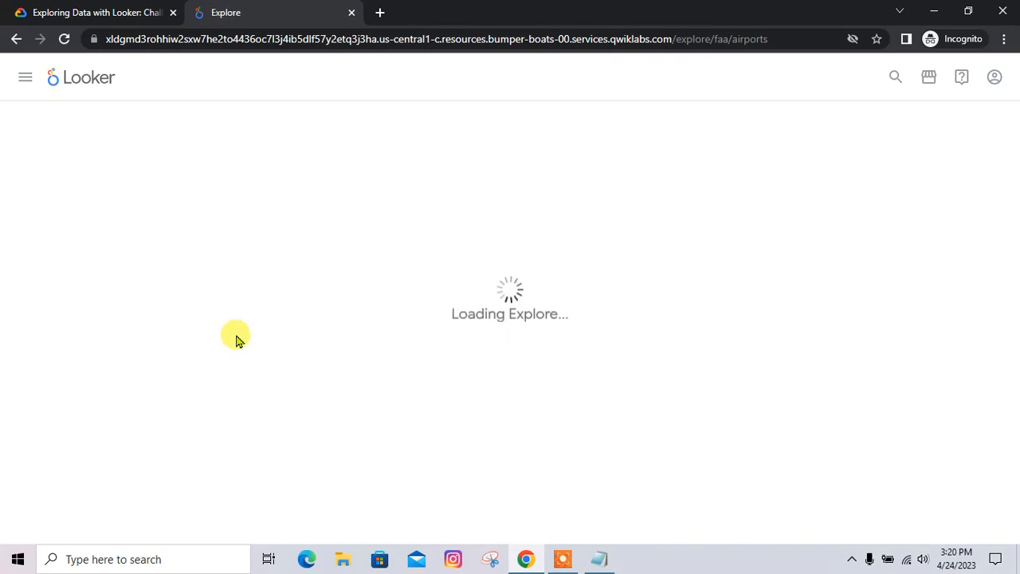
Step: Following the notes, add the City and State dimensions from Airports to the Explore query
click(596, 558)
drag(162, 106, 40, 112)
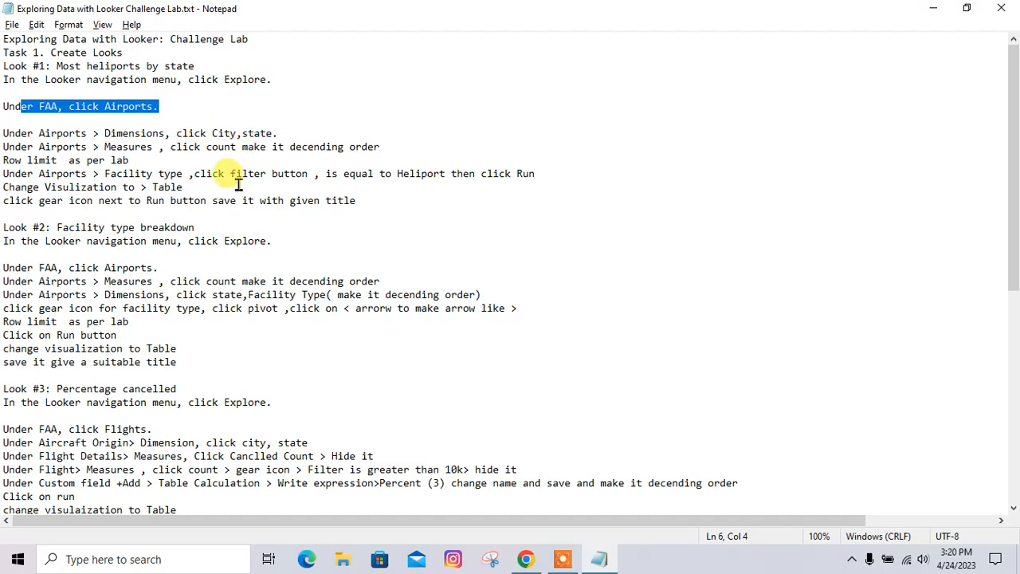
key(alt+Tab)
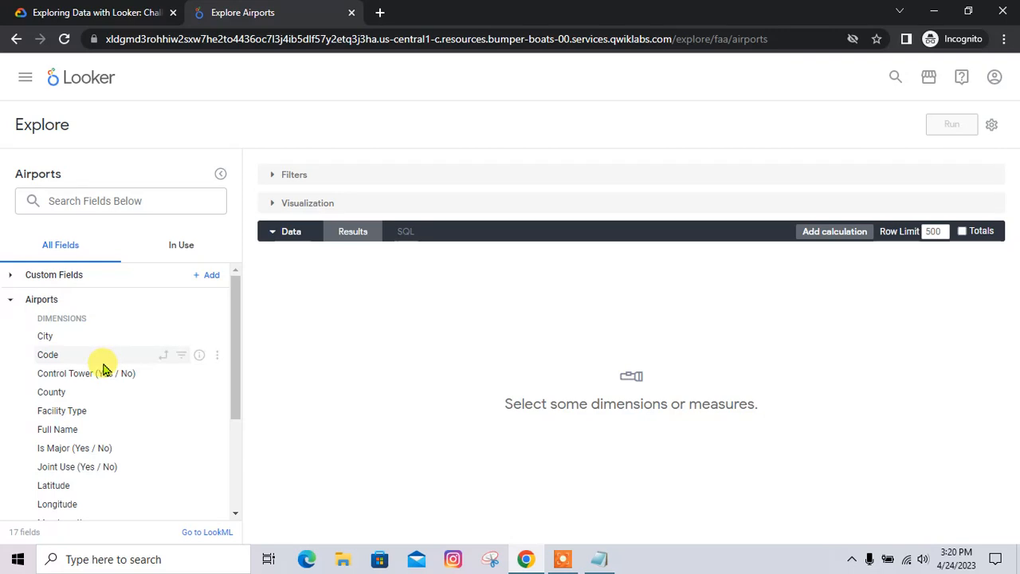
click(70, 340)
scroll(94, 430, down, 1)
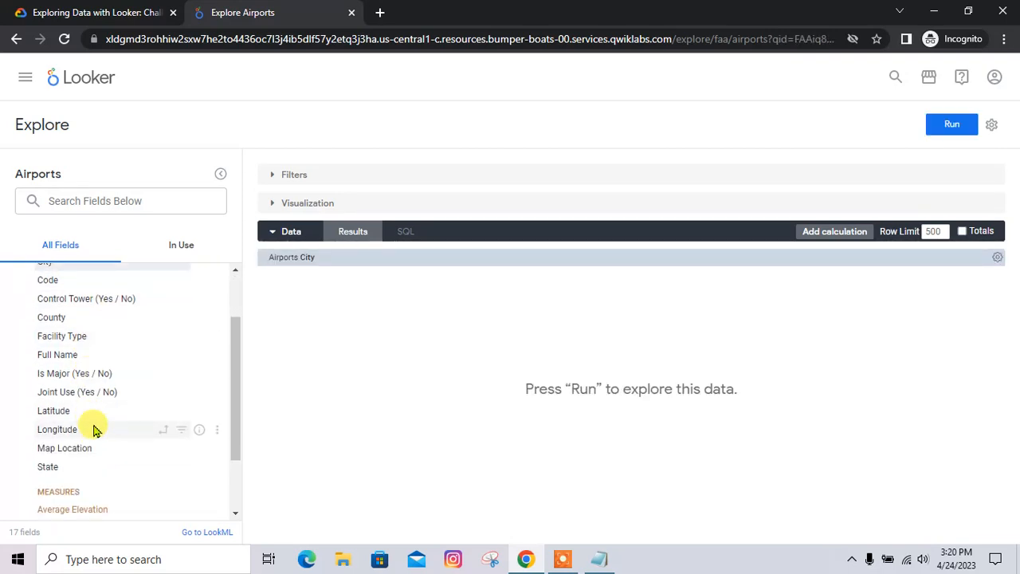
click(36, 466)
Step: Add the Airports Count measure to the query and sort it in descending order, checking against the notes
key(alt+Tab)
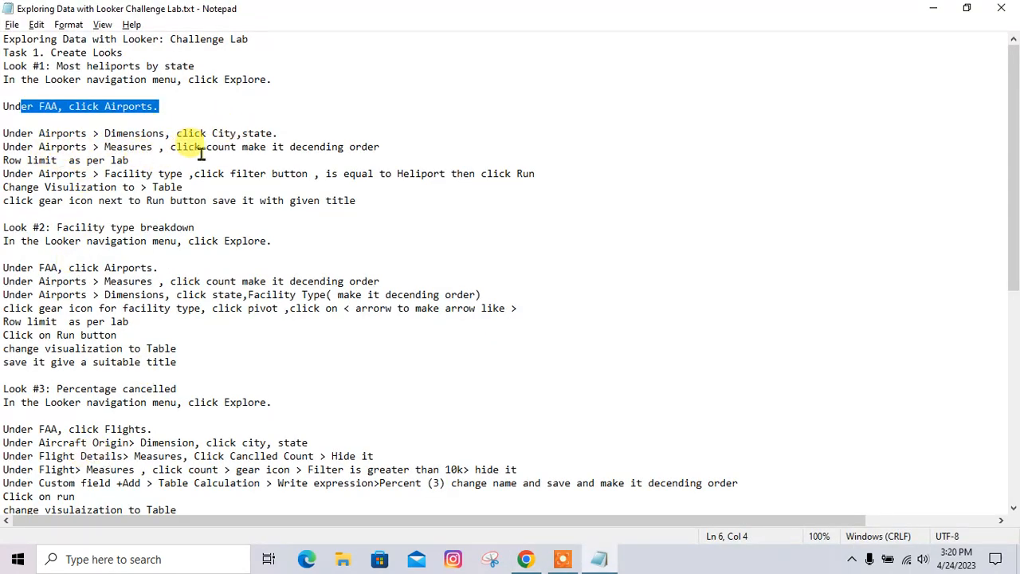
key(alt+Tab)
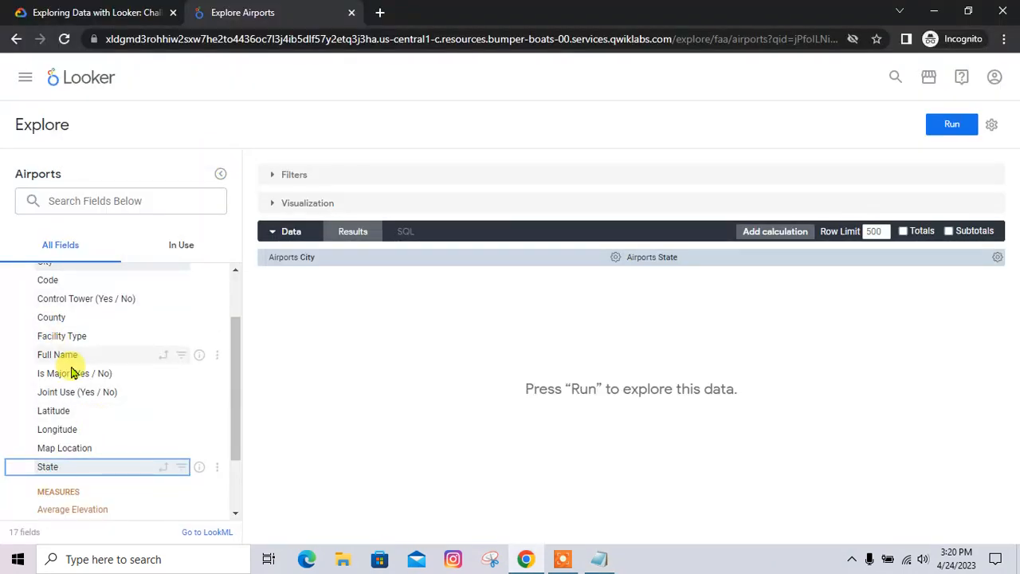
scroll(94, 402, down, 1)
click(55, 451)
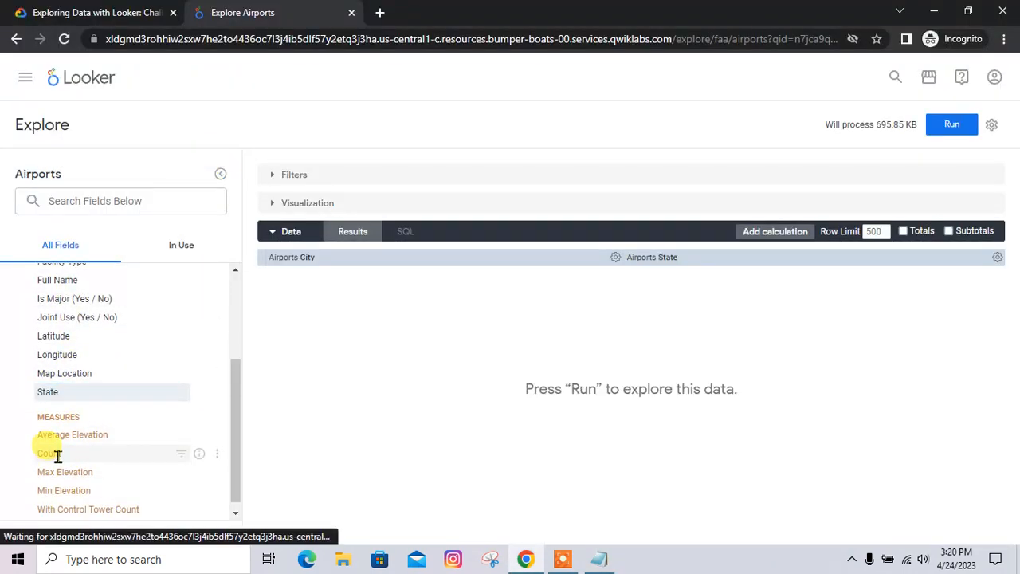
key(alt+Tab)
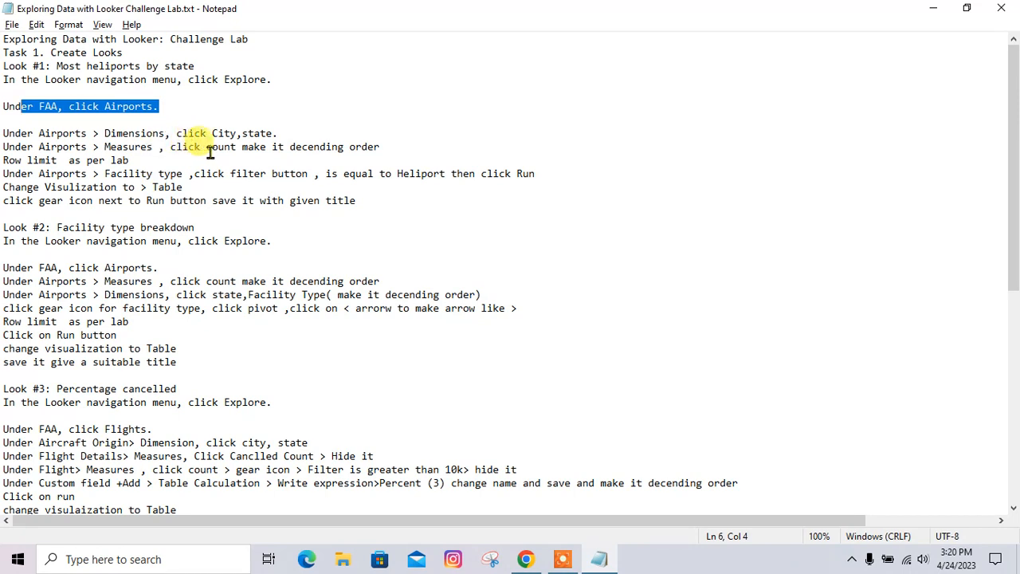
click(341, 148)
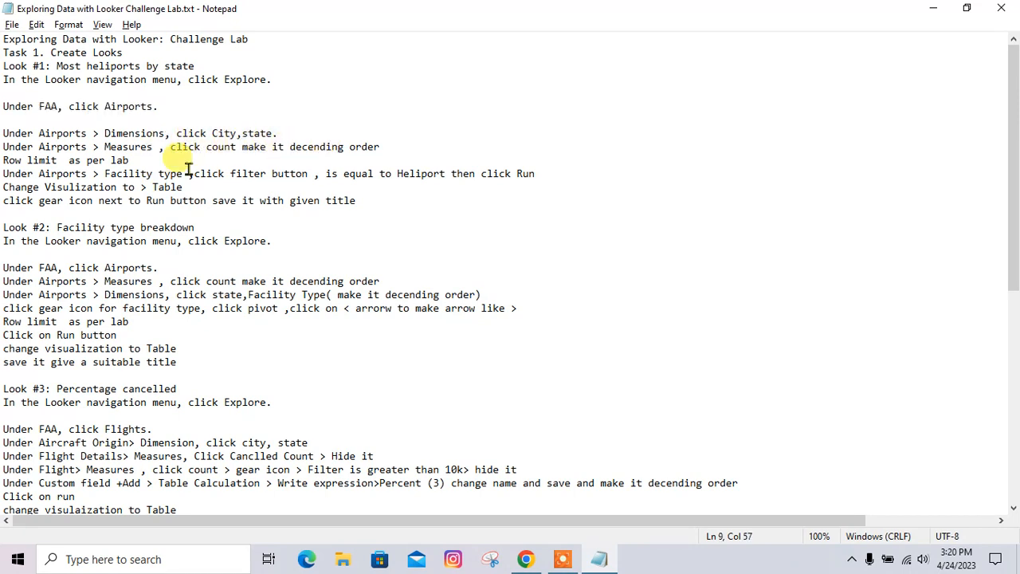
key(alt+Tab)
click(785, 260)
click(811, 262)
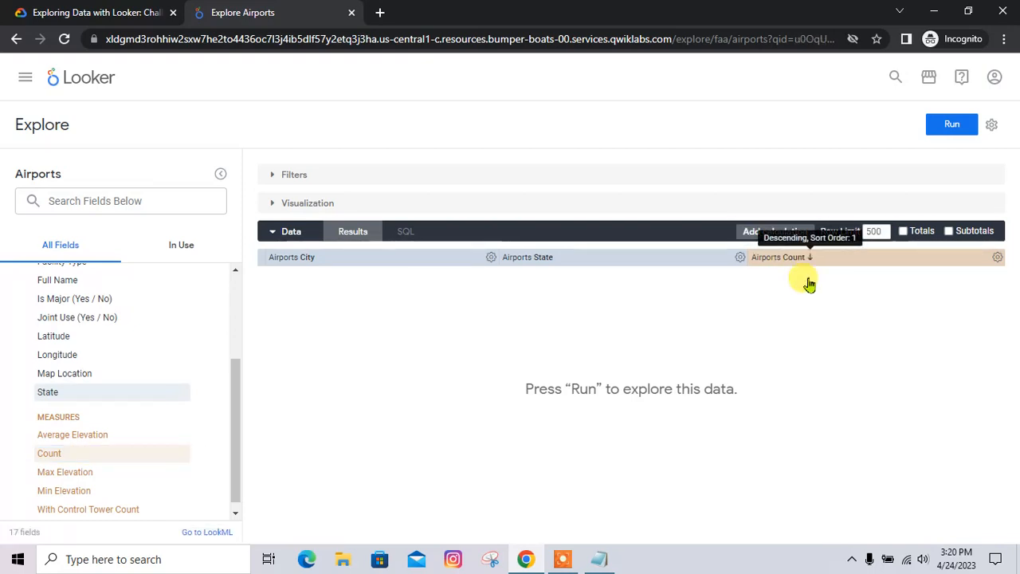
key(alt+Tab)
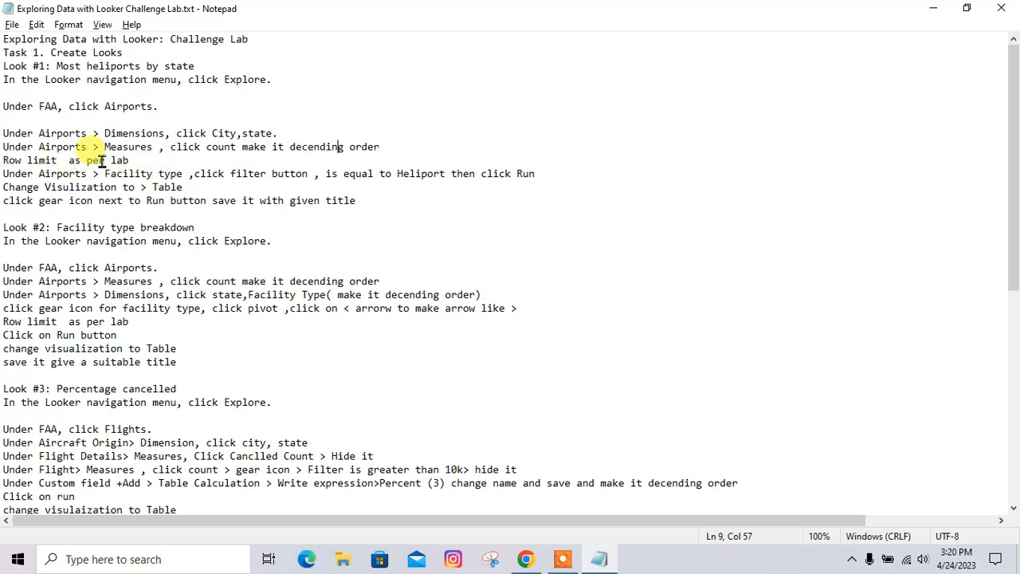
Step: Check the lab's row requirement for Look #1 and set the Airports query's row limit to 10
key(alt+Tab)
click(151, 13)
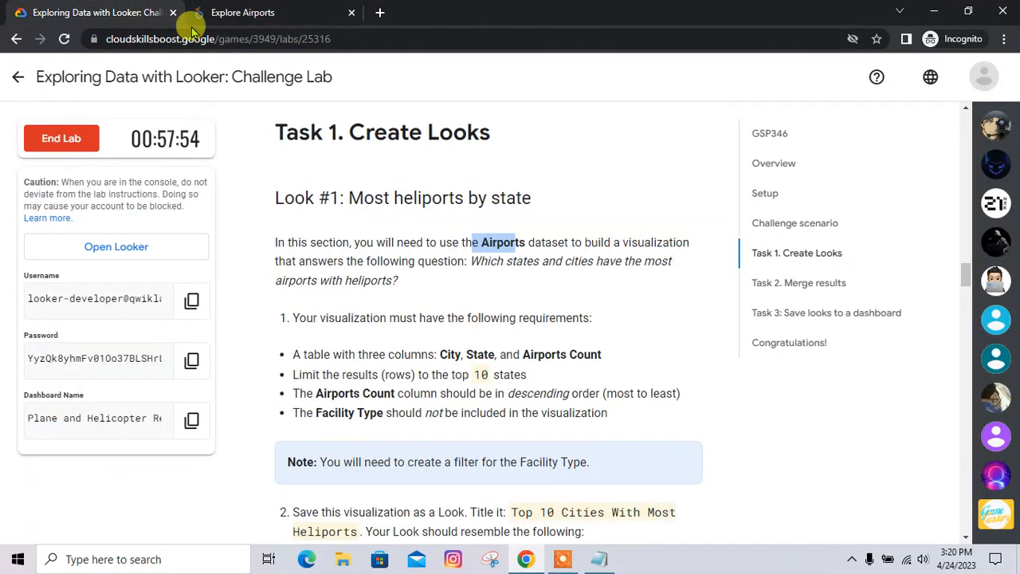
click(512, 319)
click(243, 13)
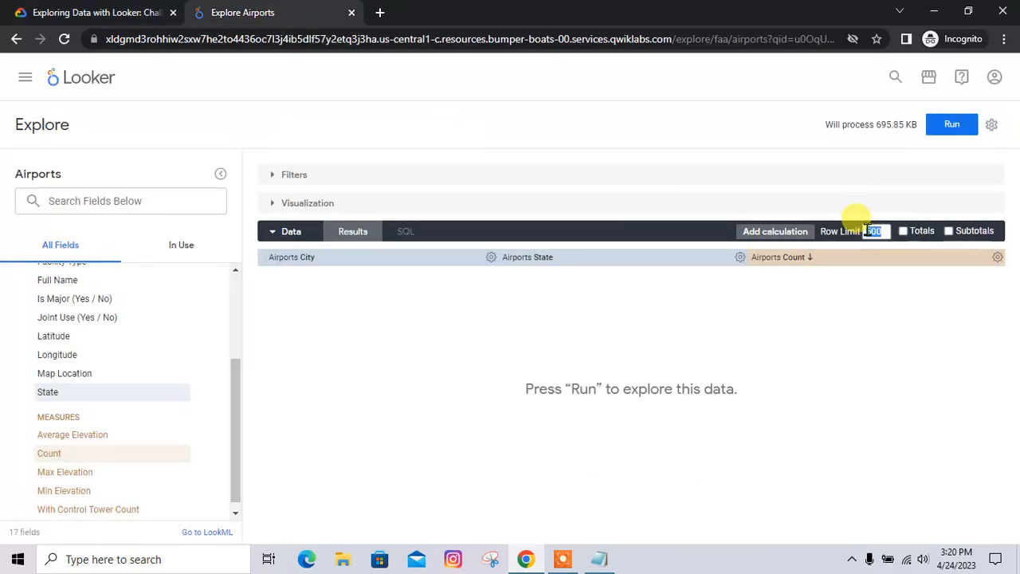
click(159, 12)
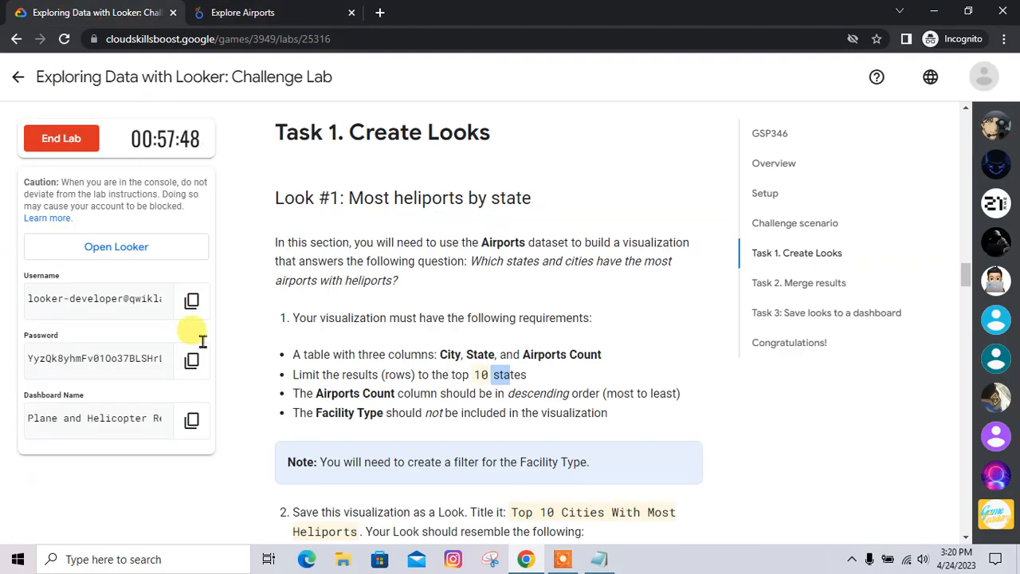
click(309, 11)
Step: Following the notes, add a filter on the Airports Facility Type dimension to the query
key(alt+Tab)
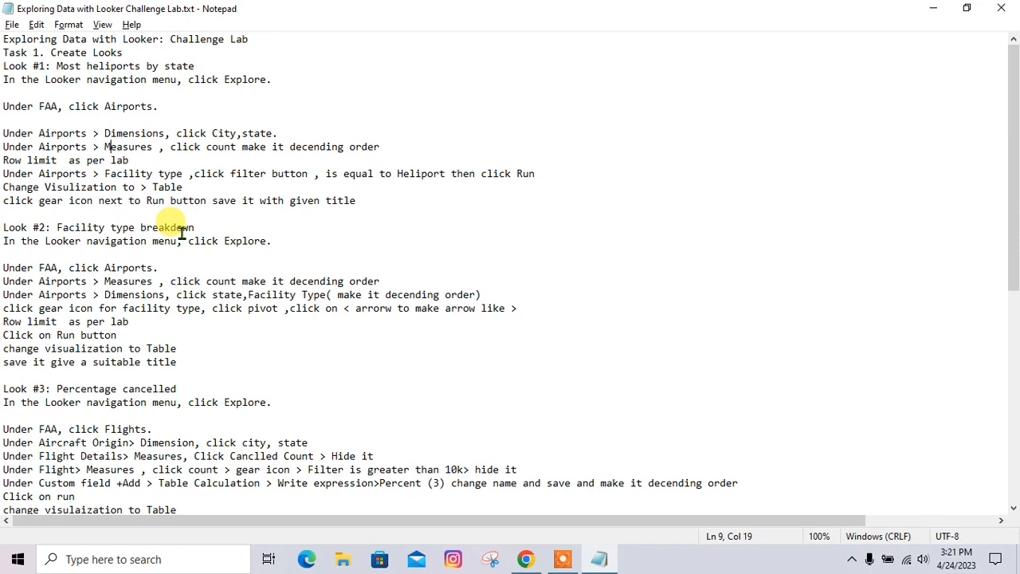
key(alt+Tab)
scroll(106, 408, up, 3)
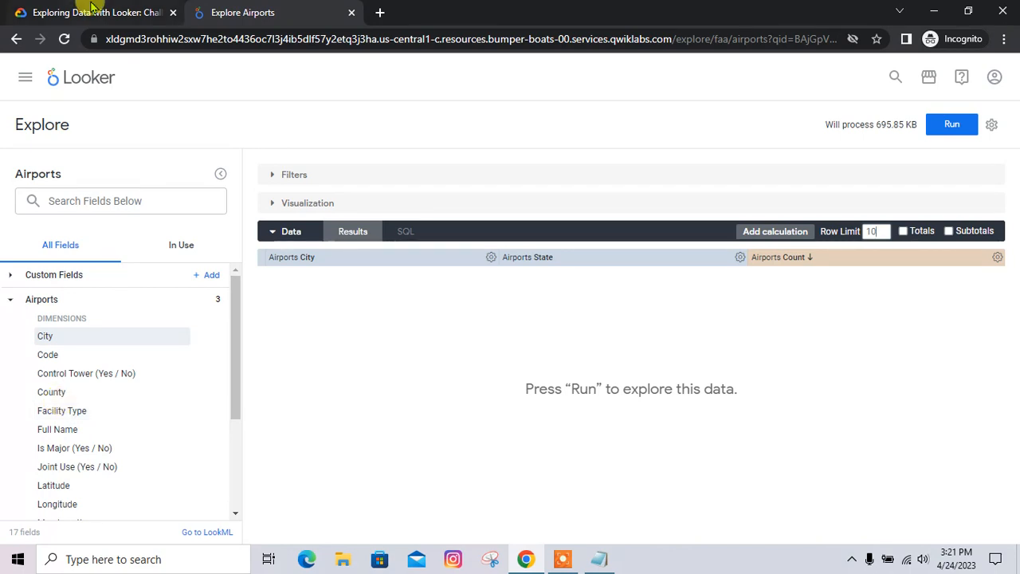
key(alt+Tab)
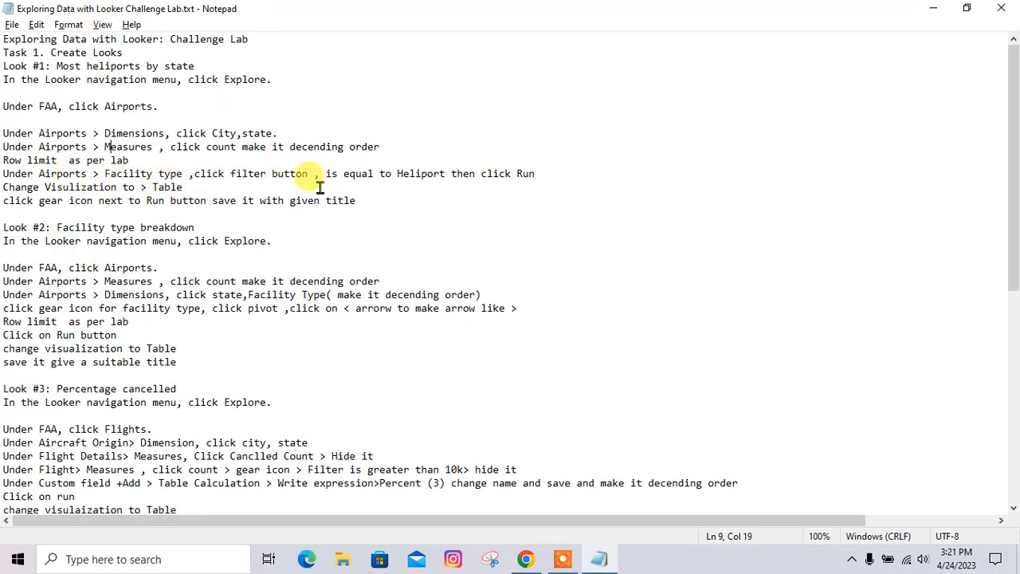
key(alt+Tab)
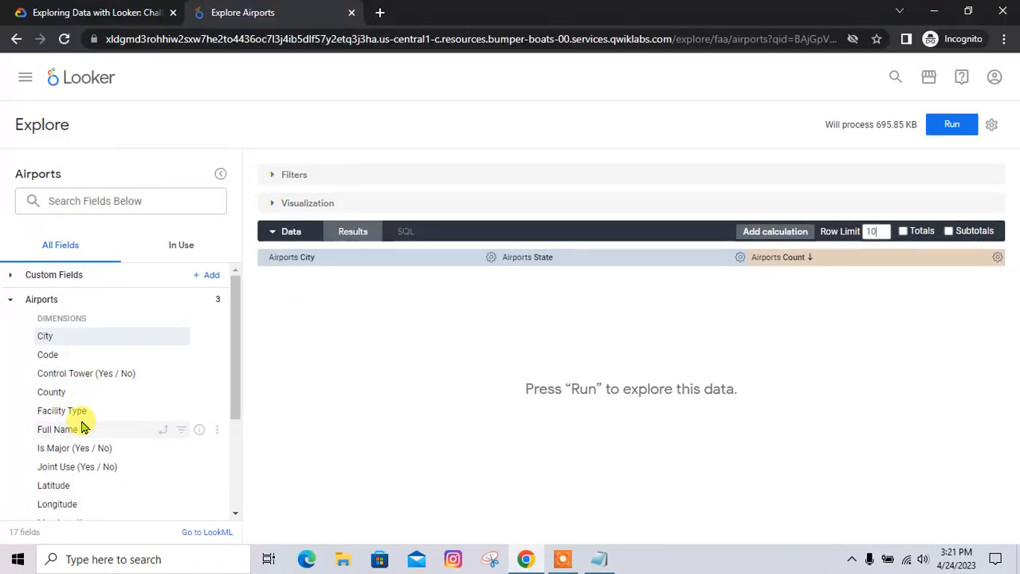
click(179, 416)
key(alt+Tab)
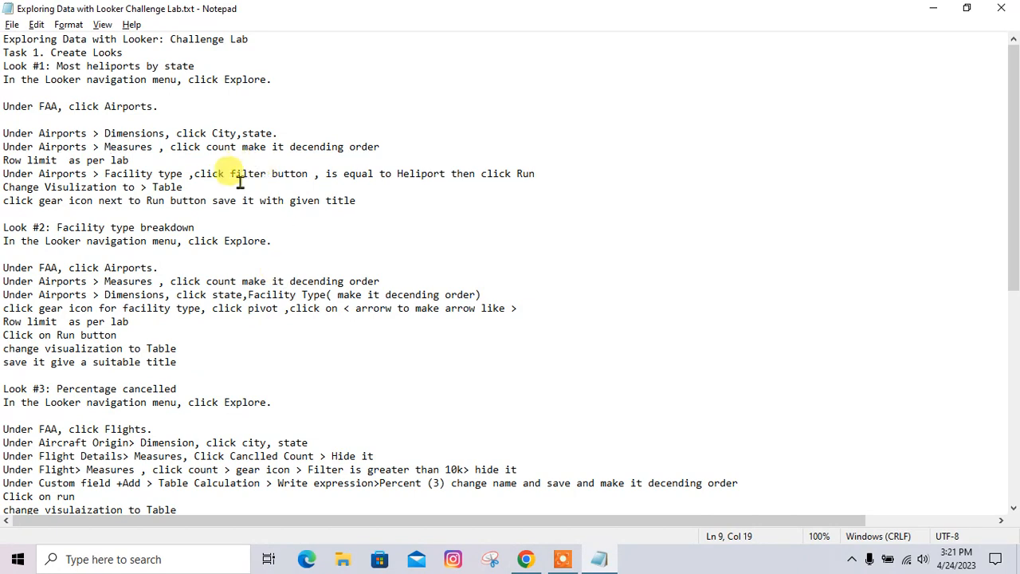
key(alt+Tab)
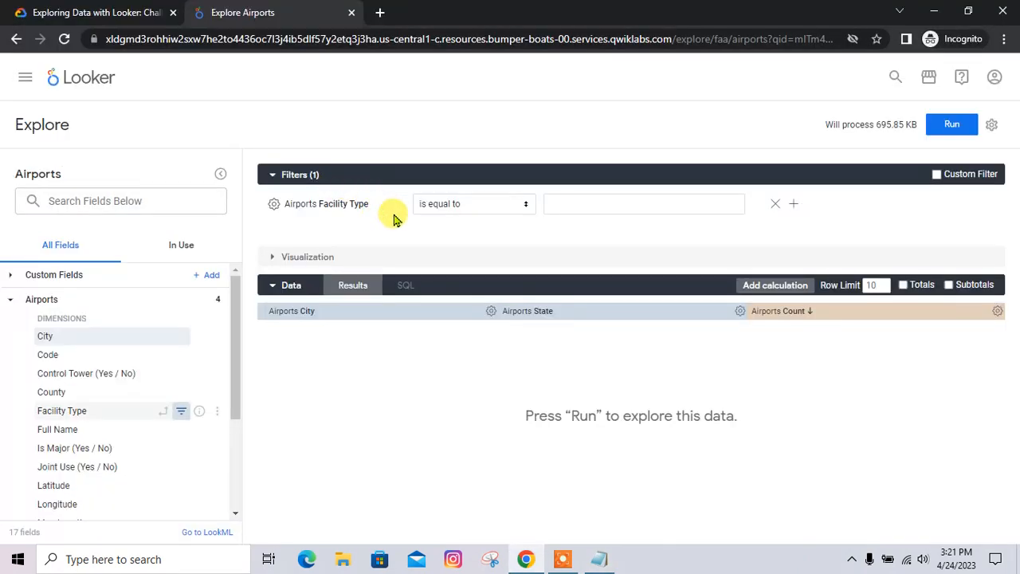
Step: As the notes specify, set the Facility Type filter to is equal to HELIPORT
key(alt+Tab)
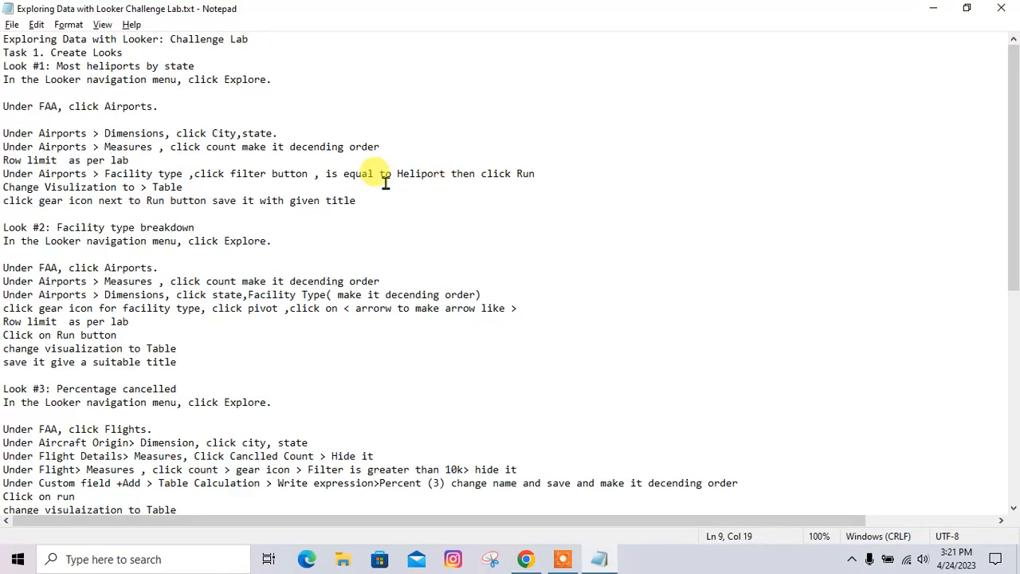
key(alt+Tab)
click(593, 205)
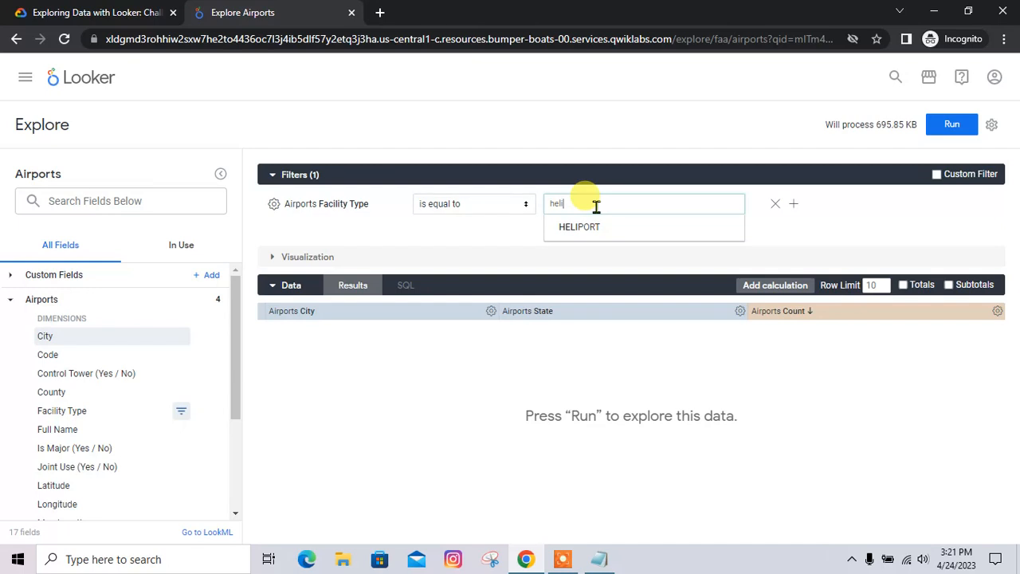
text(heli)
click(567, 227)
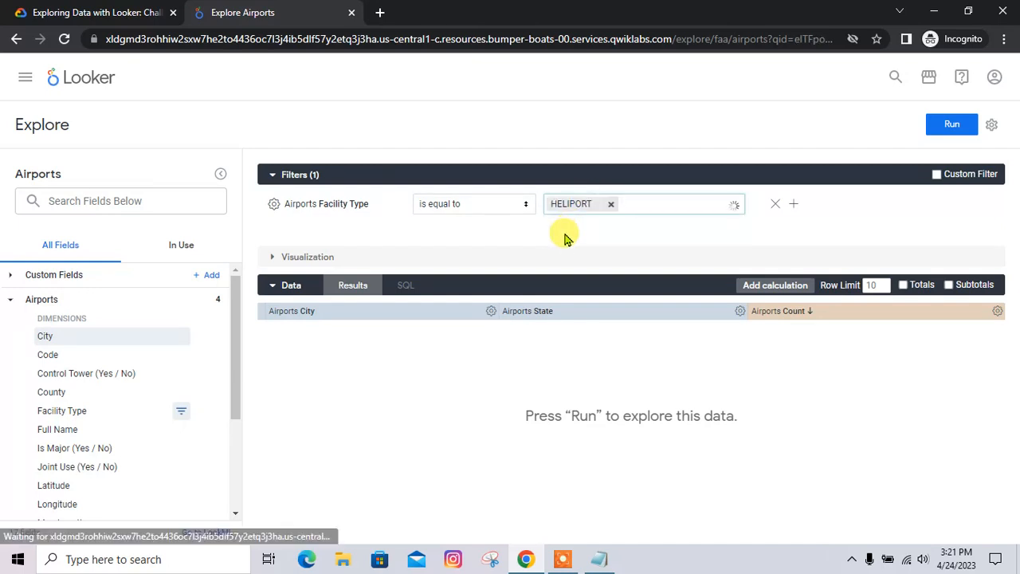
Step: Recheck the lab requirements and notes for Look #1, and run the Airports query
click(119, 12)
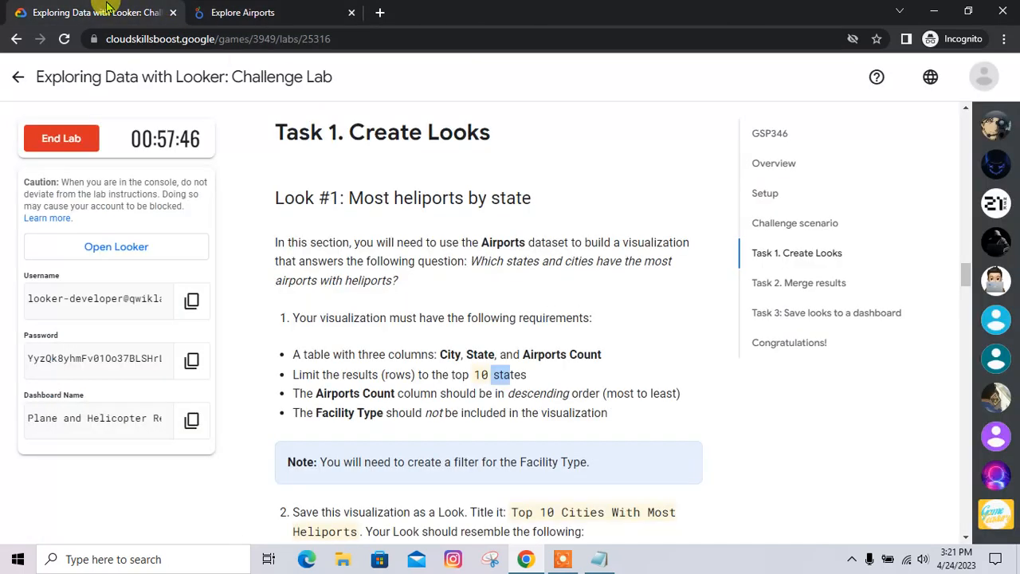
key(alt+Tab)
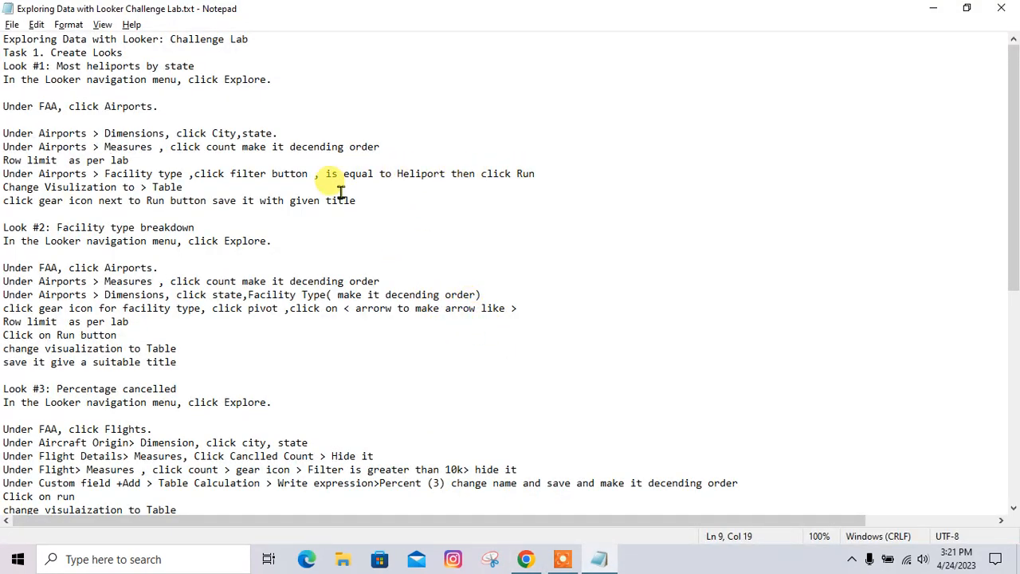
key(alt+Tab)
key(ctrl+Tab)
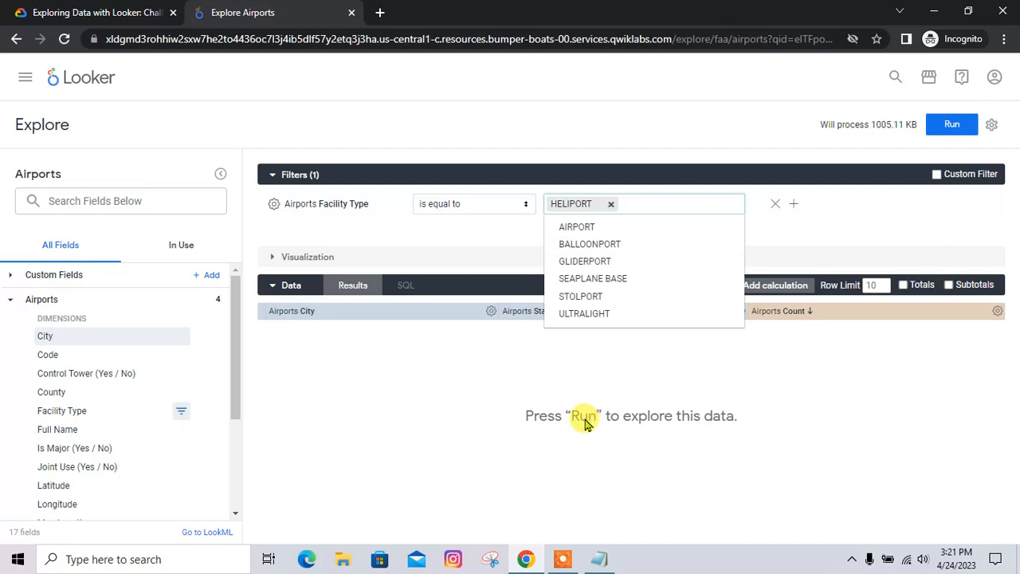
click(469, 410)
click(952, 125)
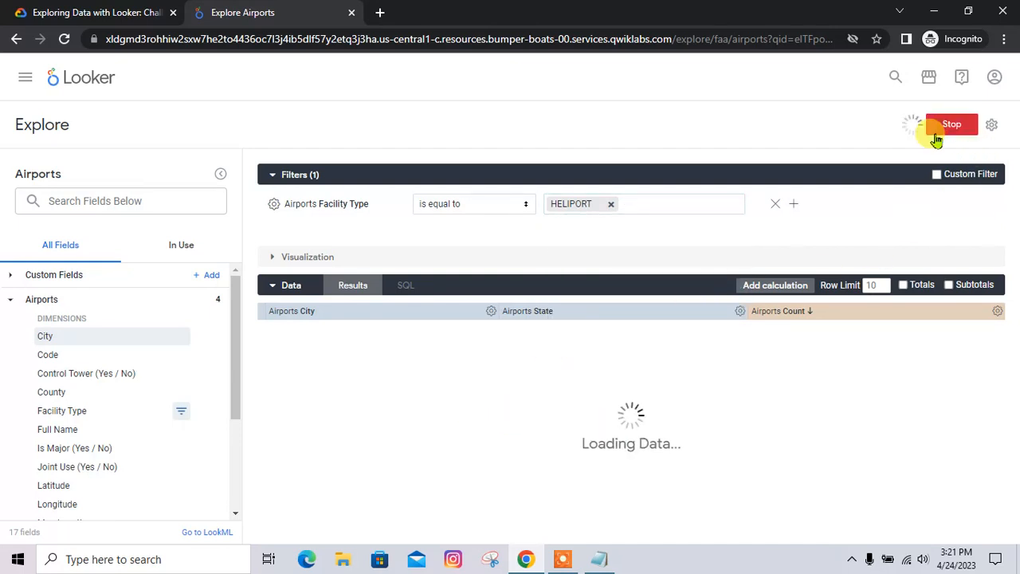
Step: Expand the Visualization section and change the visualization type to Table, as the notes require
key(alt+Tab)
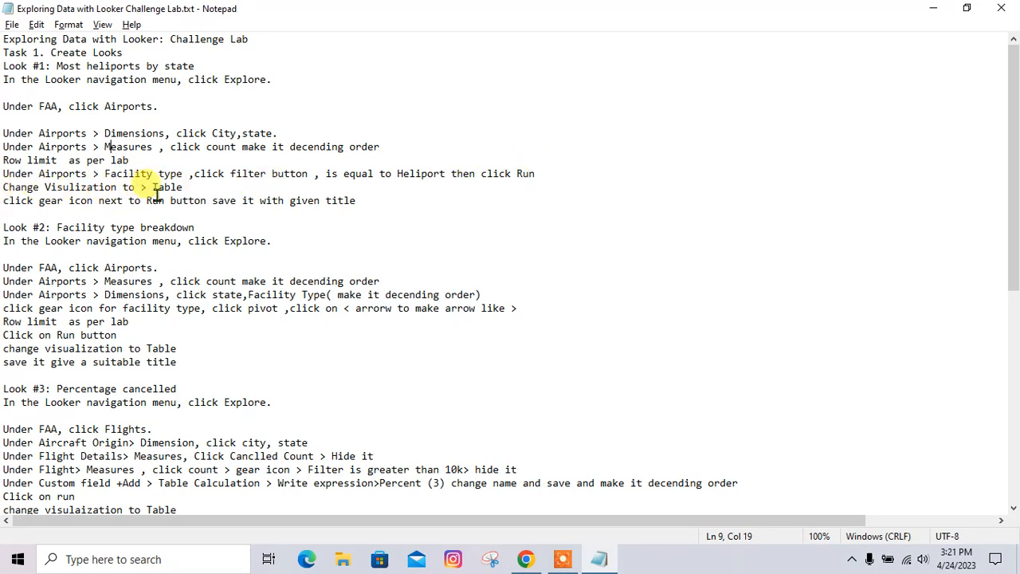
key(alt+Tab)
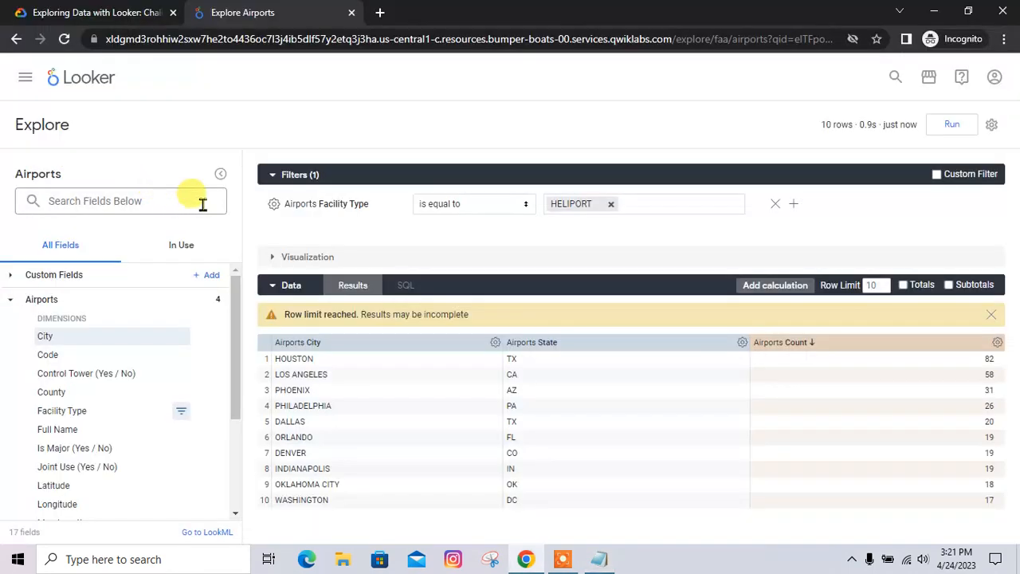
click(281, 263)
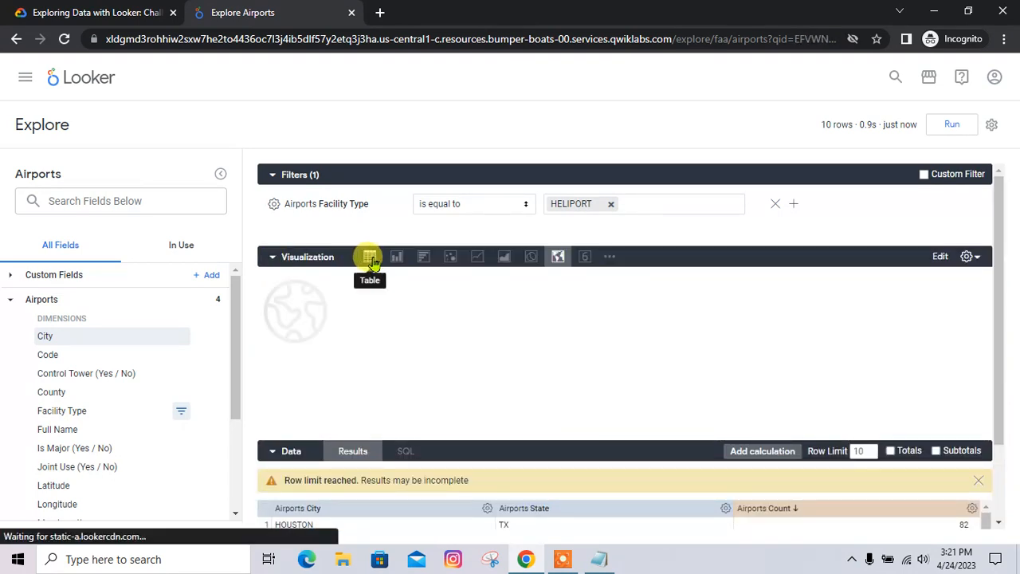
click(371, 262)
Step: Check the notes on saving the Look and copy its title, Top 10 Cities With Most Heliports, from the lab instructions
key(alt+Tab)
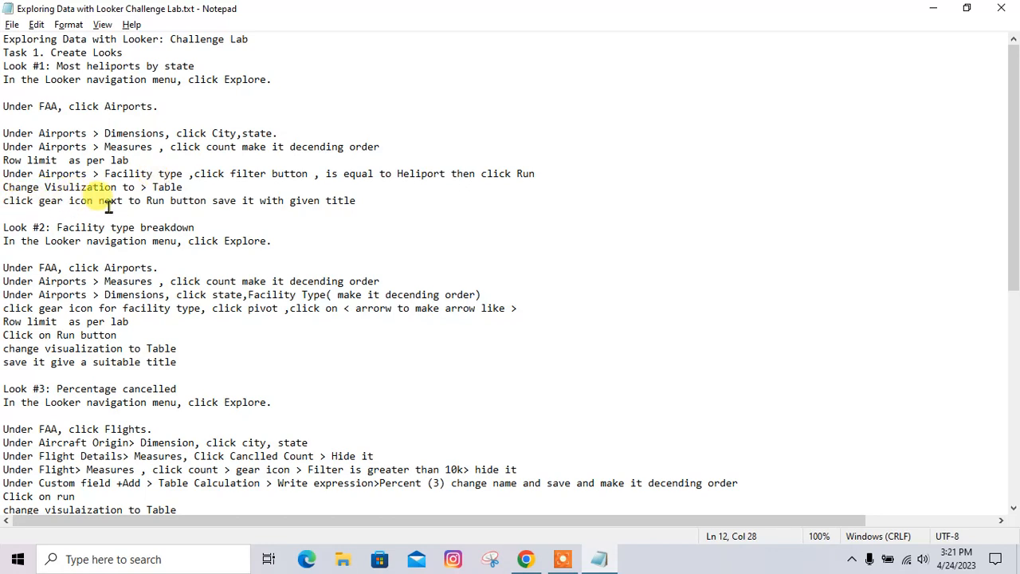
key(alt+Tab)
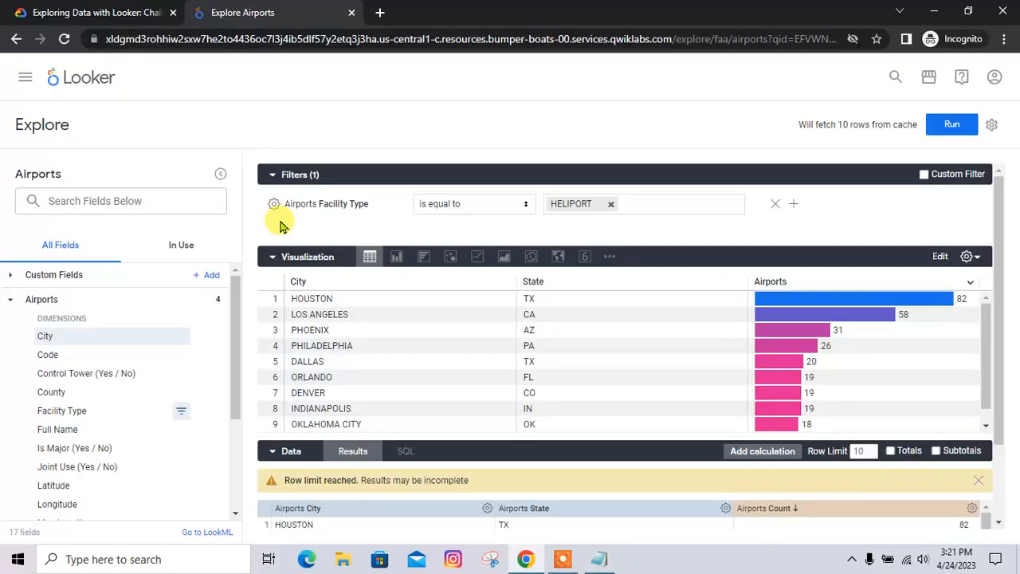
click(137, 10)
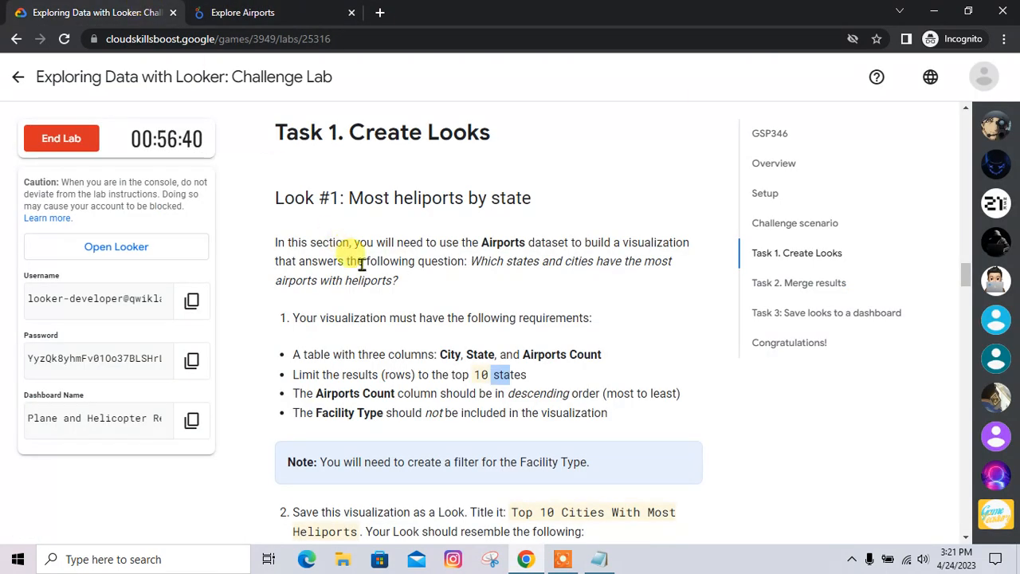
scroll(468, 422, down, 1)
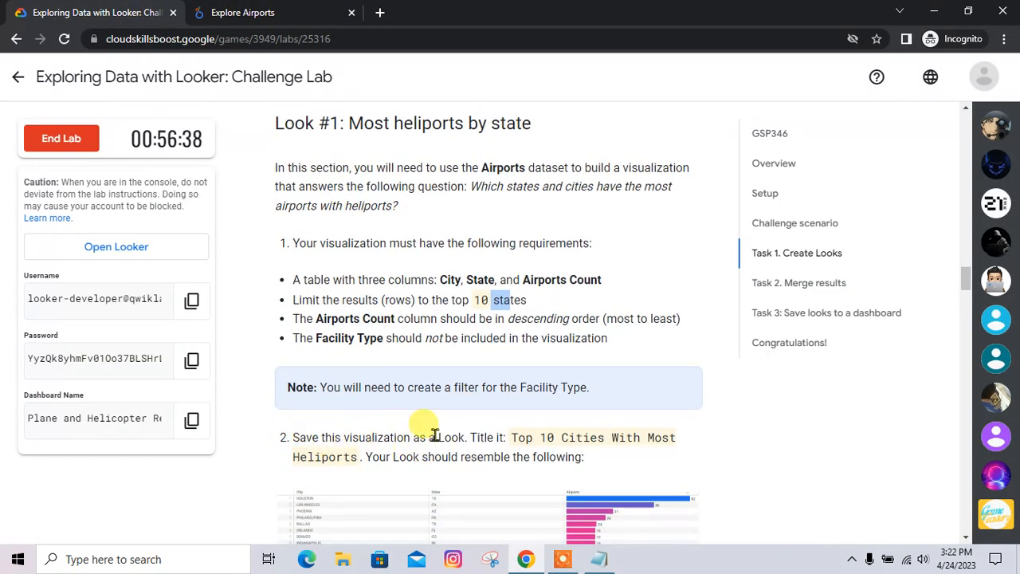
drag(511, 439, 396, 460)
key(ctrl+c)
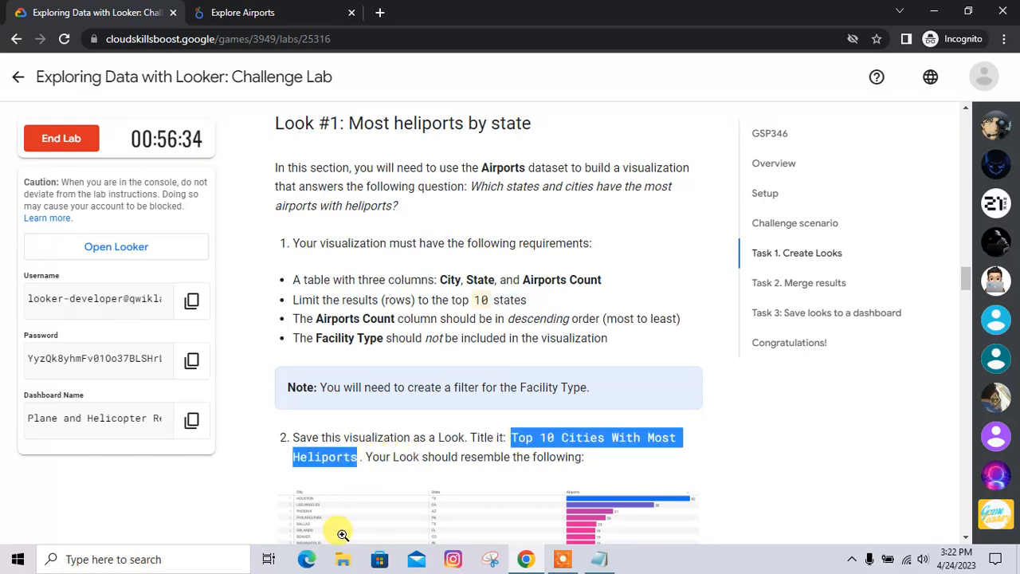
Step: Save the Explore as a Look titled Top 10 Cities With Most Heliports in the default user folder
click(241, 12)
click(992, 126)
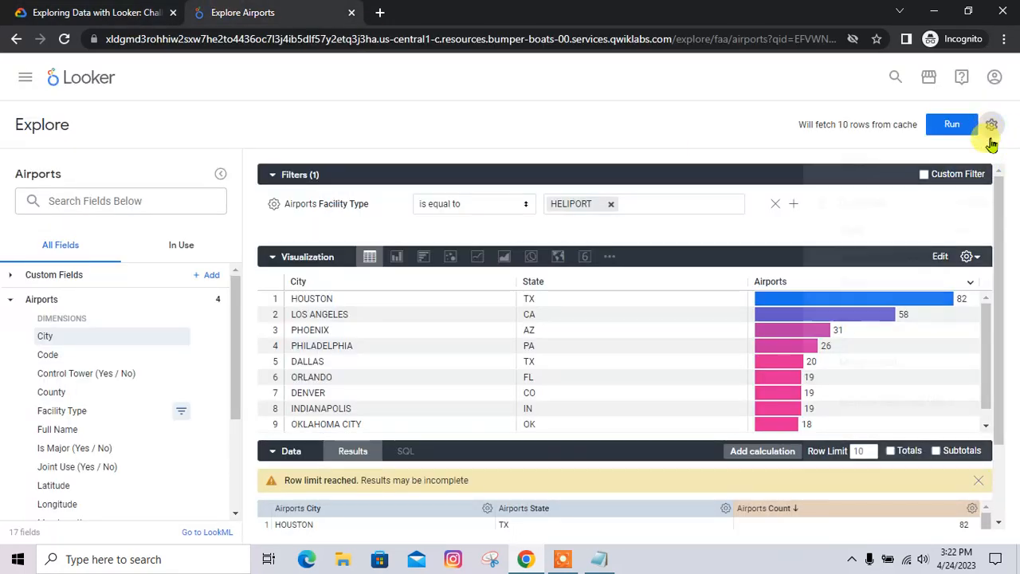
mouse_move(894, 168)
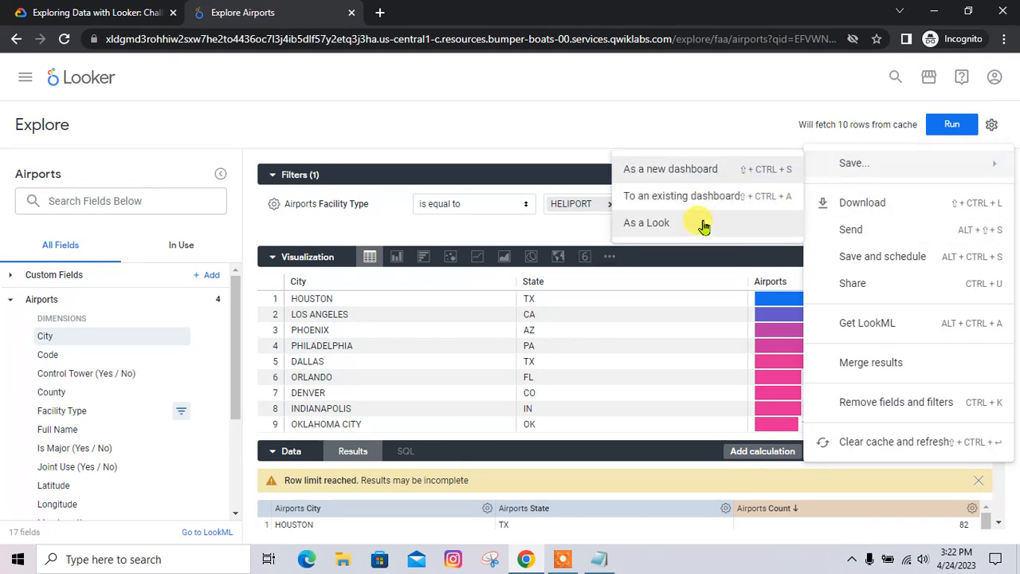
click(706, 223)
key(ctrl+v)
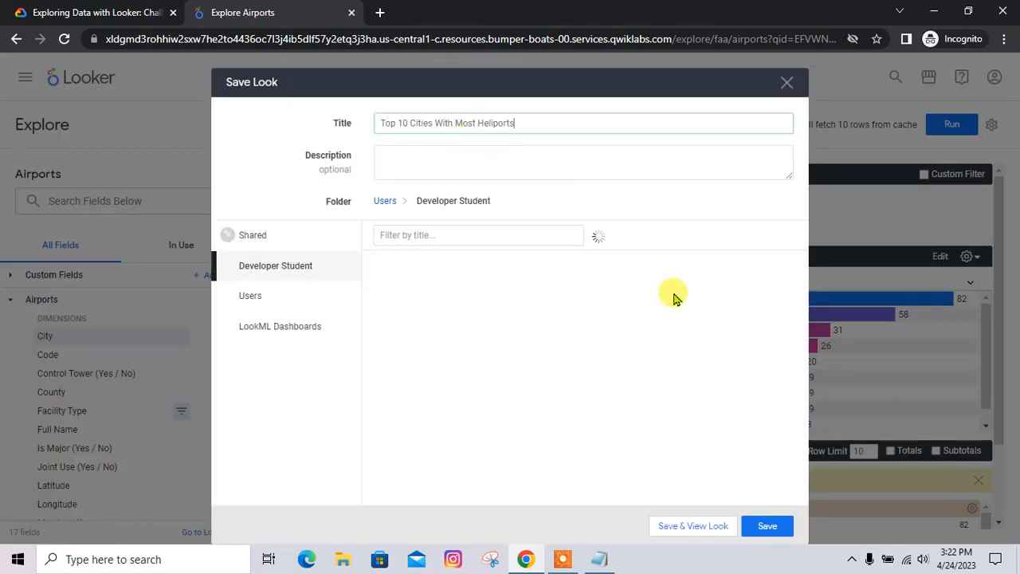
click(781, 525)
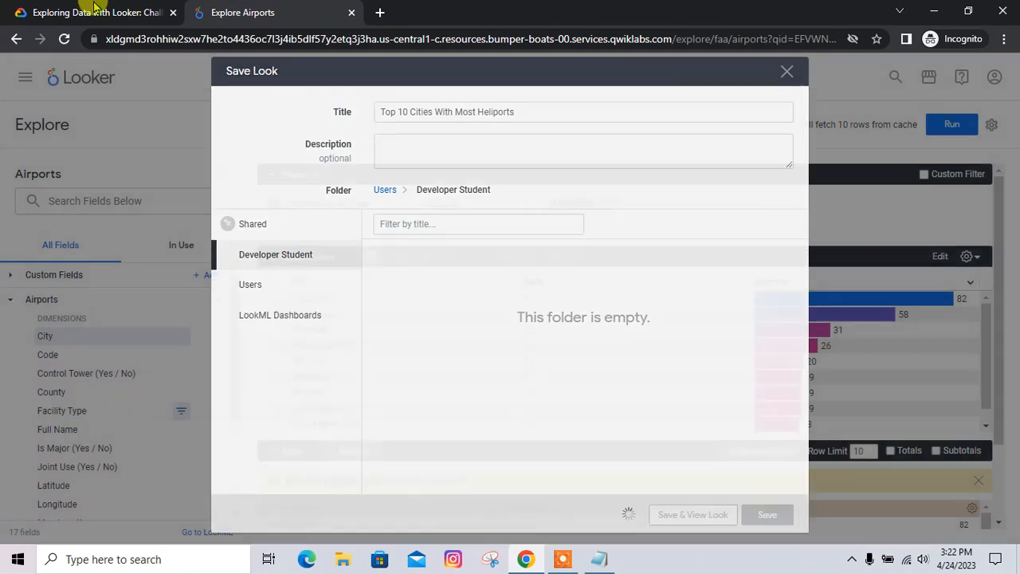
Step: Read the lab's and notes' requirements for Look #2, Facility type breakdown, and return to the Airports Explore
click(91, 10)
key(alt+Tab)
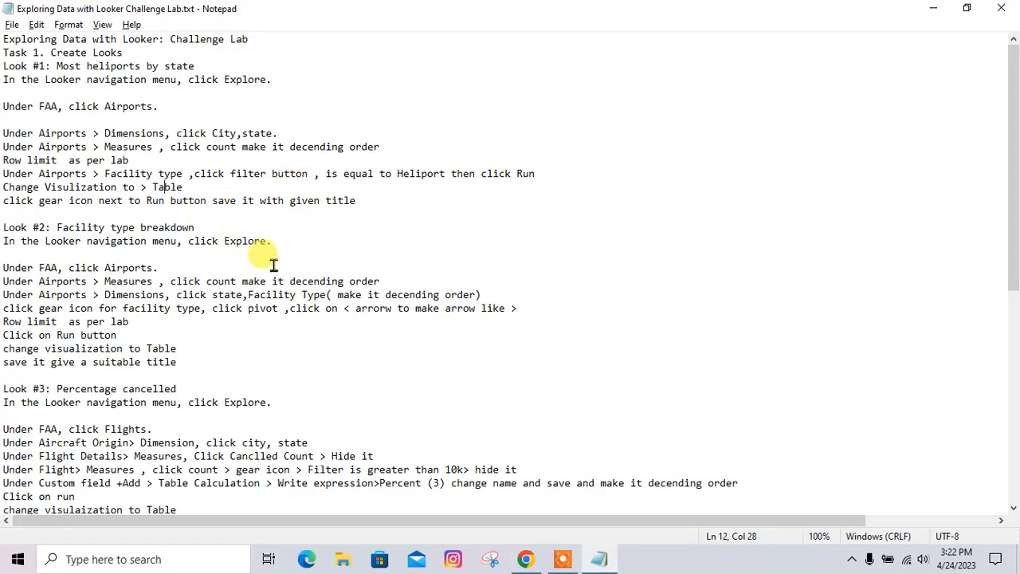
key(alt+Tab)
scroll(353, 268, down, 5)
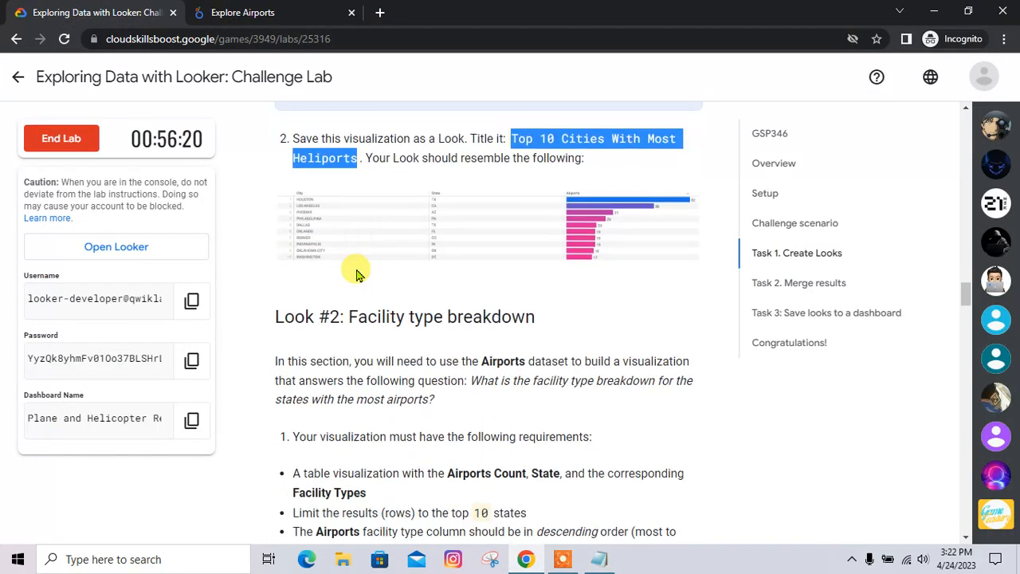
click(405, 358)
scroll(415, 357, down, 1)
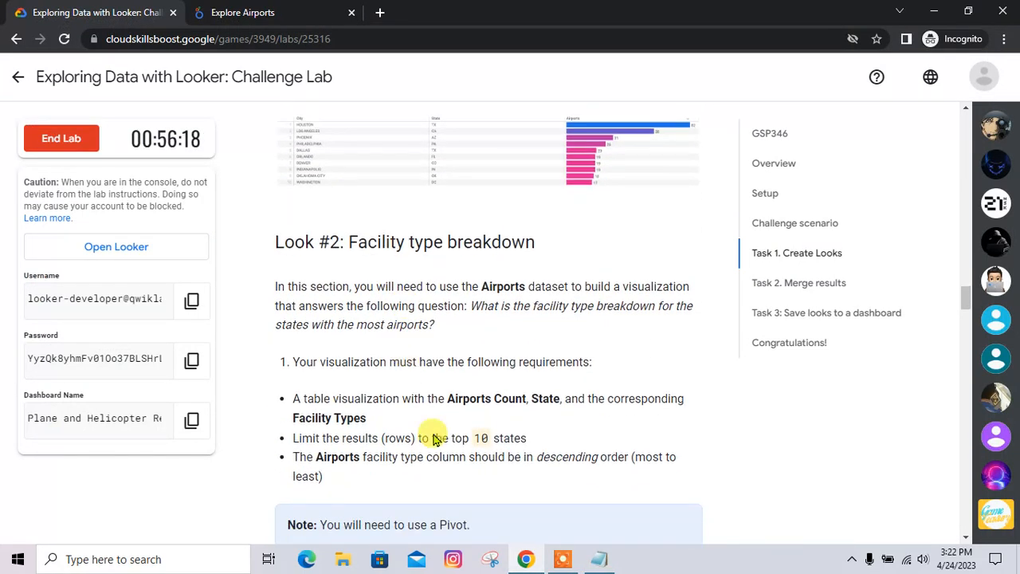
key(ctrl+Tab)
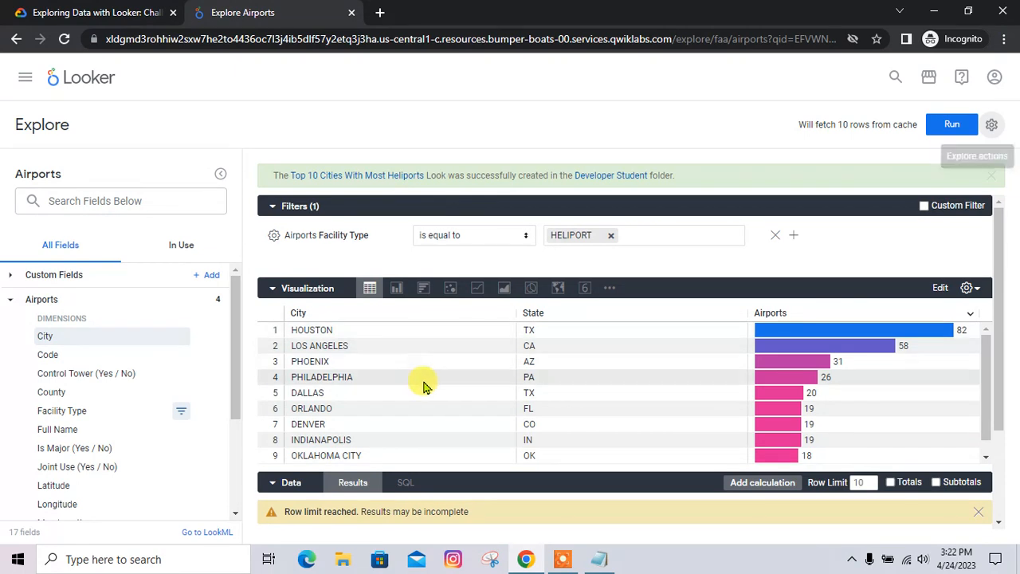
Step: Start a new Explore on the FAA Airports dataset, following the notes for Look #2
key(alt+Tab)
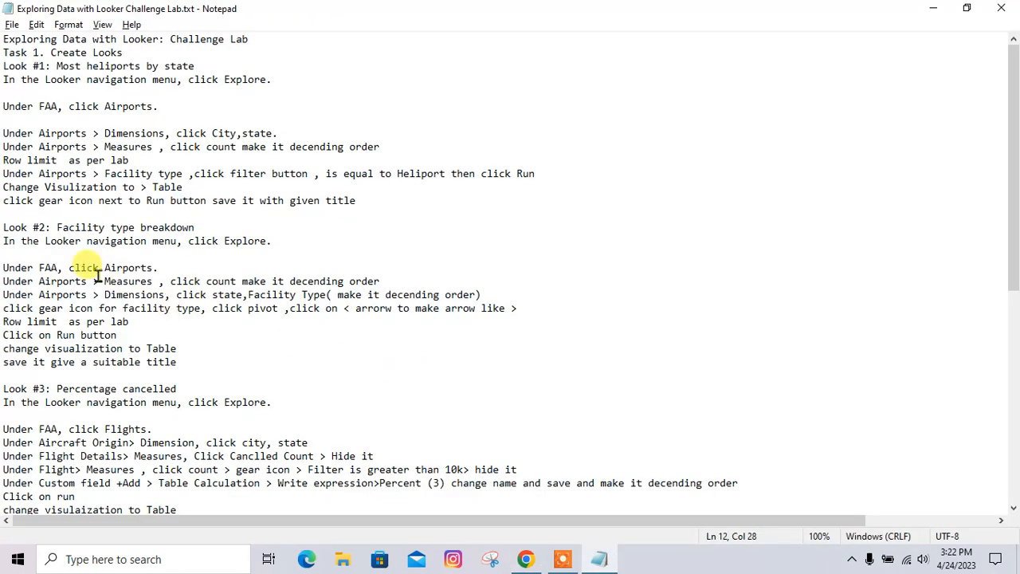
key(alt+Tab)
click(90, 80)
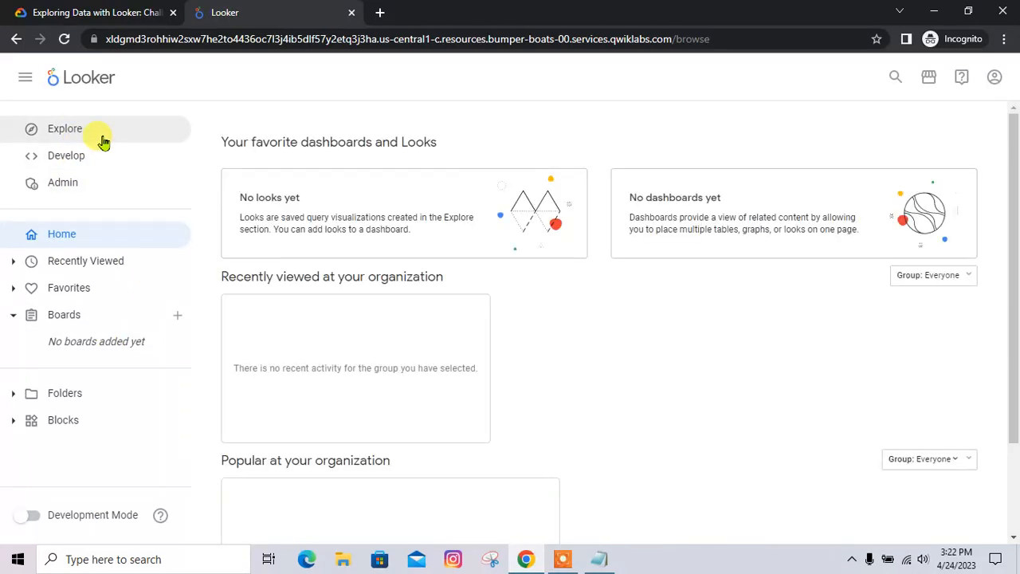
click(103, 141)
key(alt+Tab)
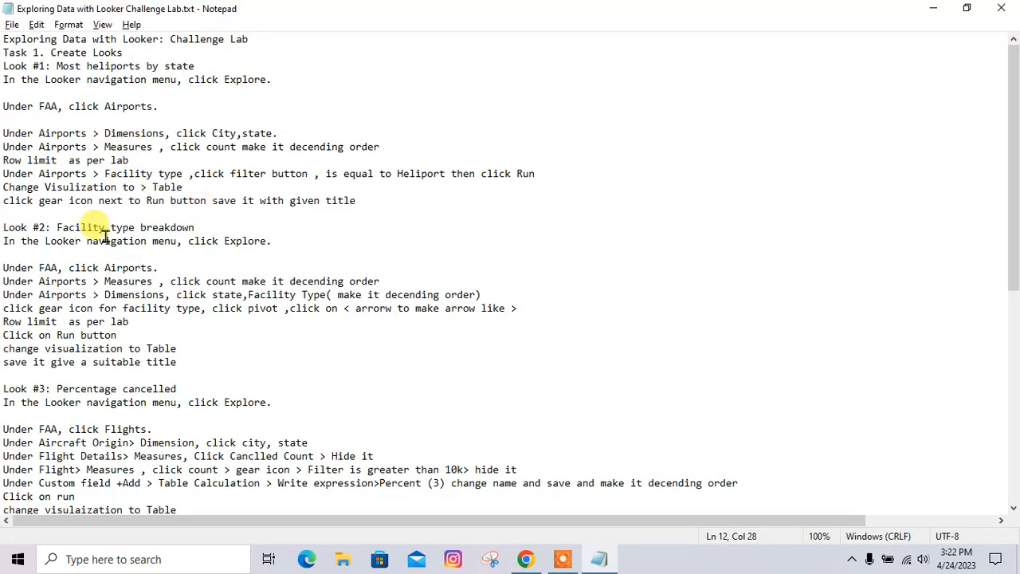
scroll(136, 235, down, 2)
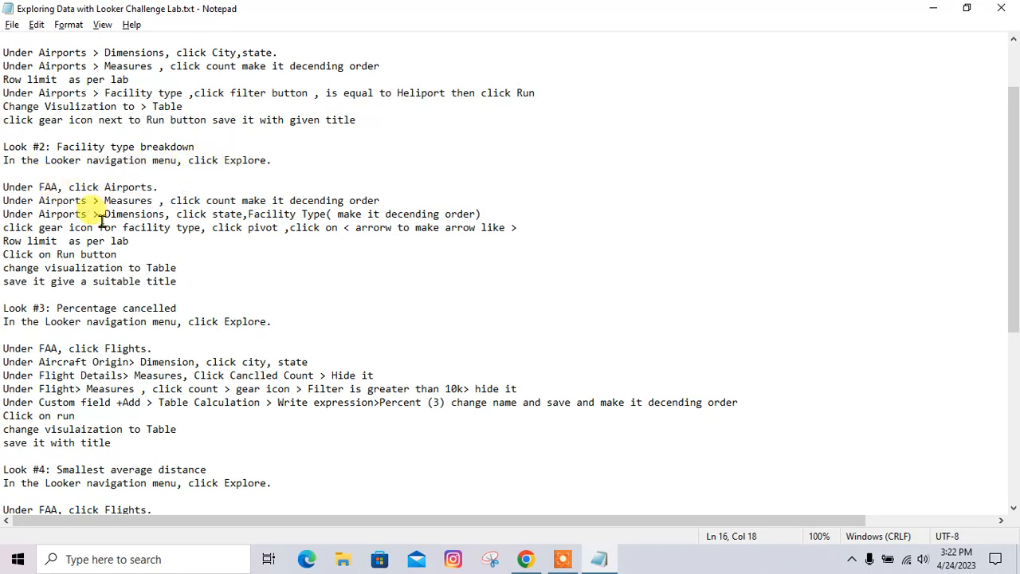
key(alt+Tab)
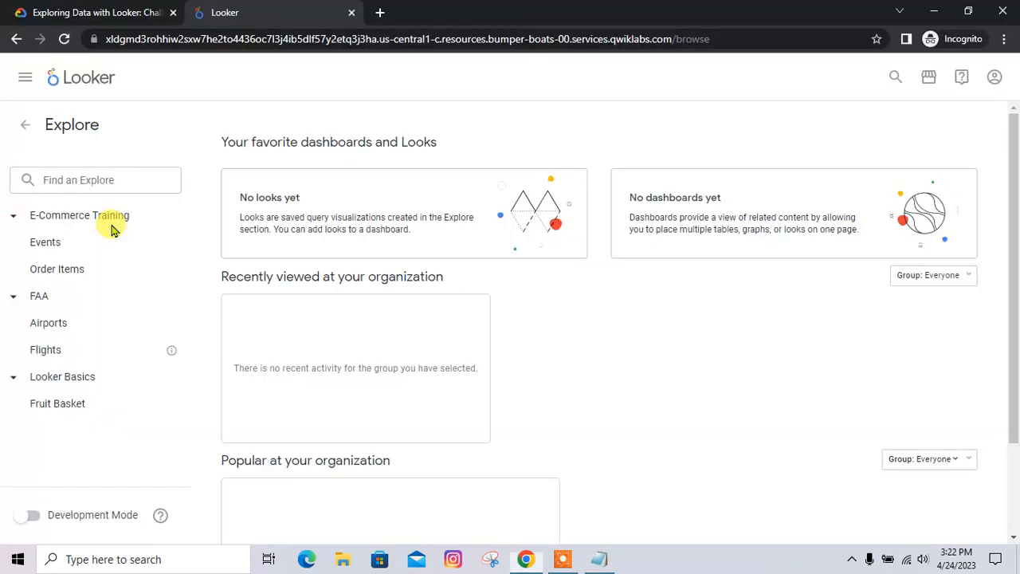
click(82, 328)
Step: Add the Airports Count measure and sort it in descending order, as the notes for Look #2 require
key(alt+Tab)
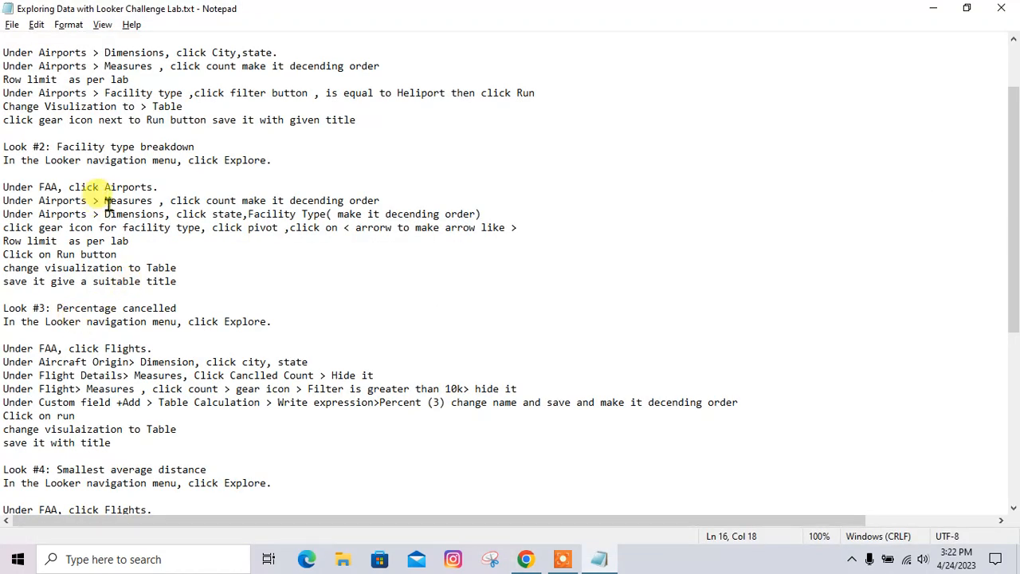
key(alt+Tab)
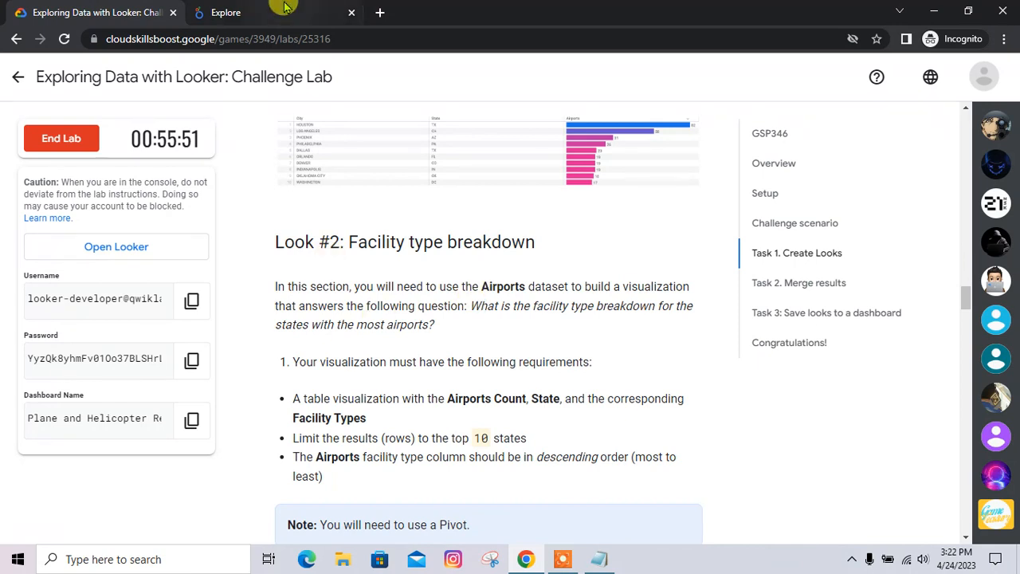
key(ctrl+Tab)
key(alt+Tab)
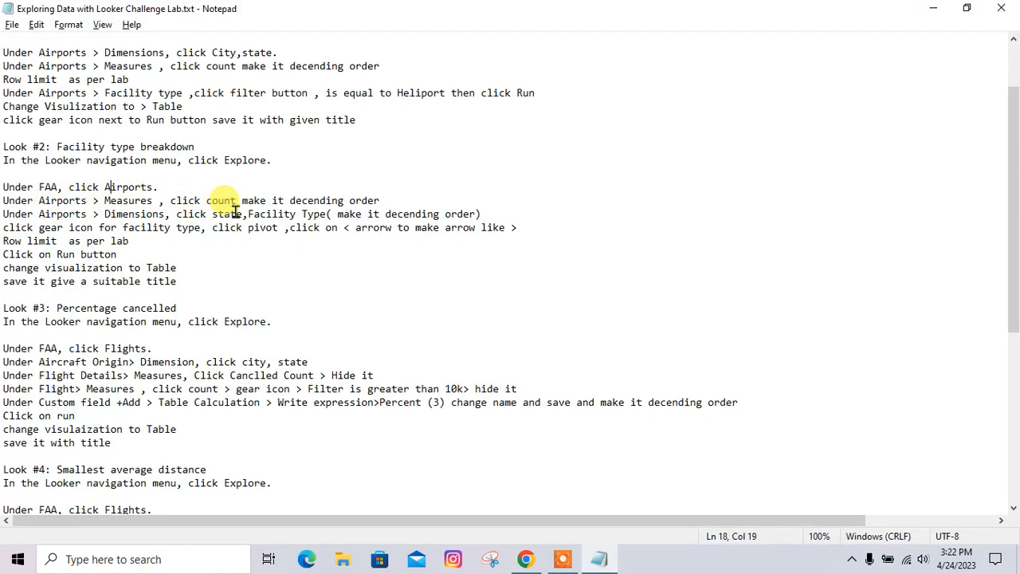
key(alt+Tab)
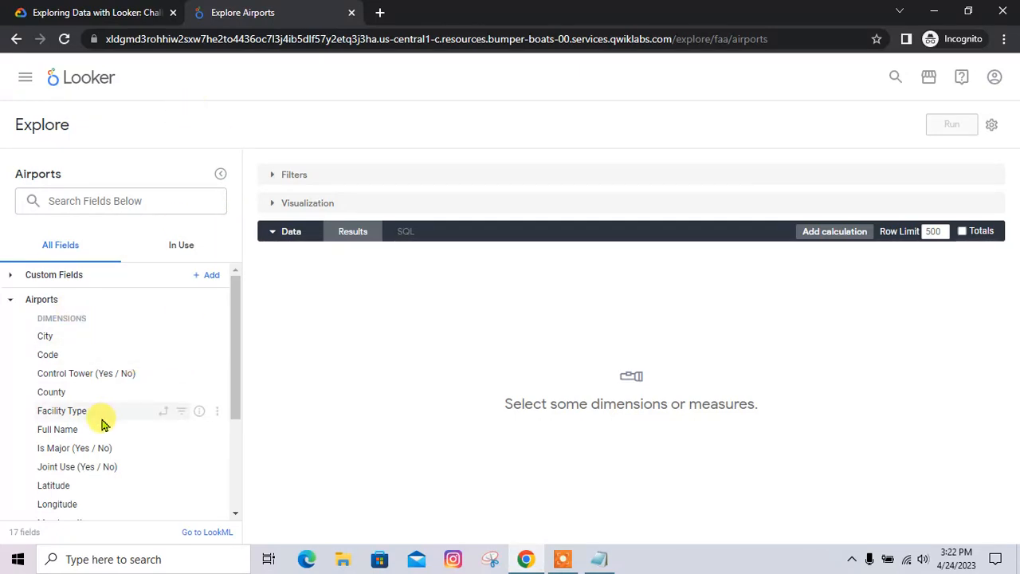
scroll(102, 424, down, 2)
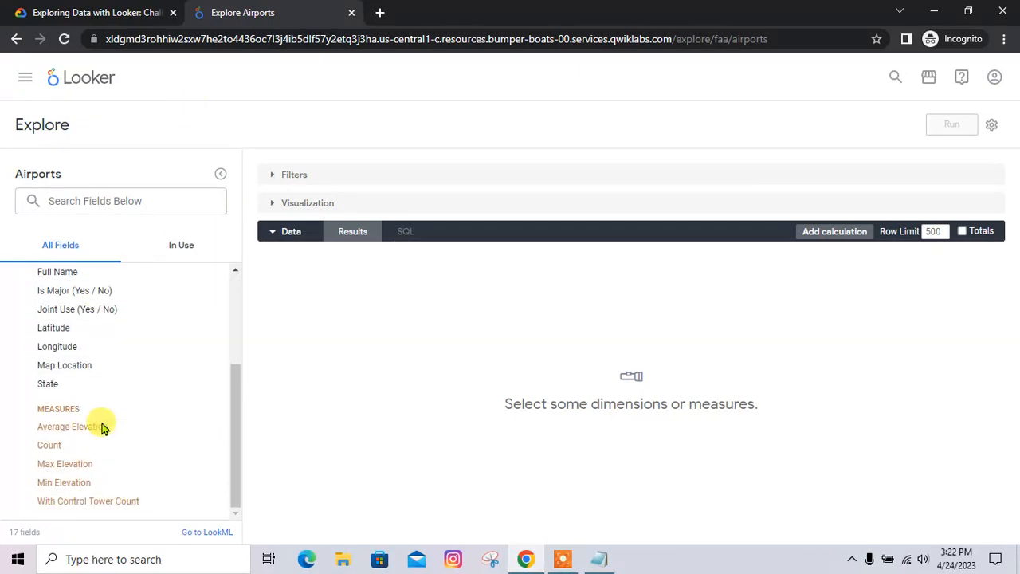
click(68, 453)
key(alt+Tab)
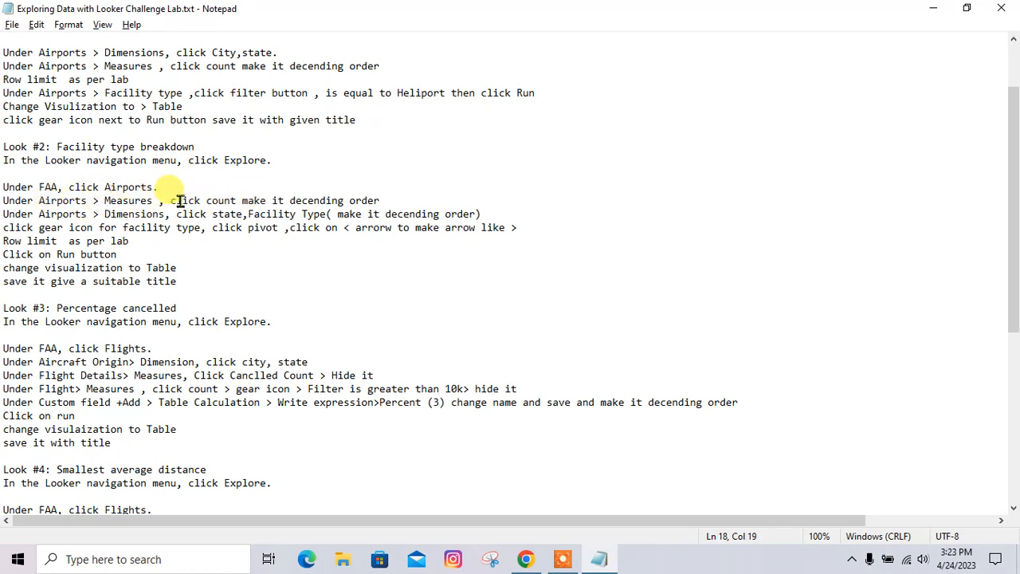
key(alt+Tab)
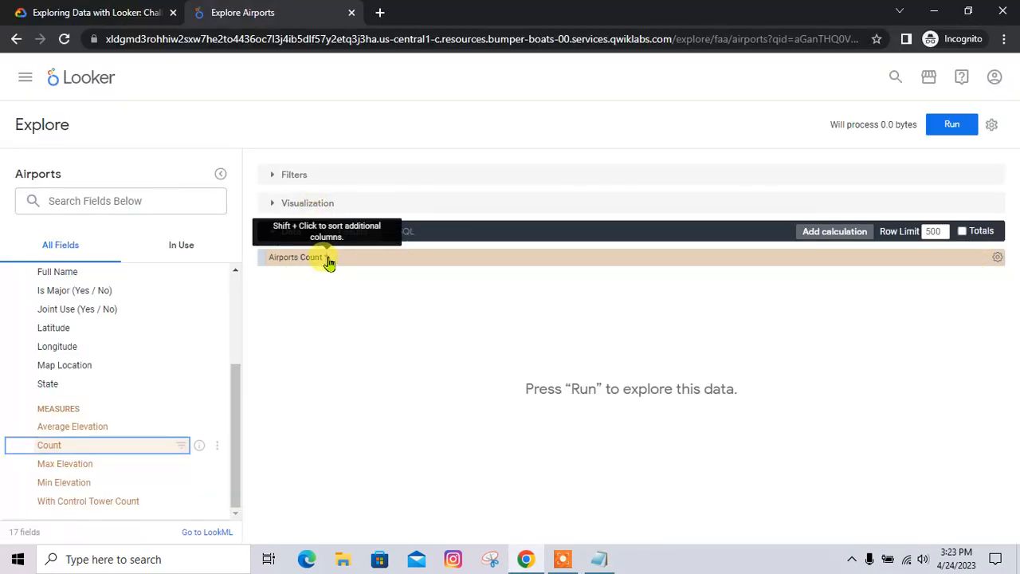
click(328, 260)
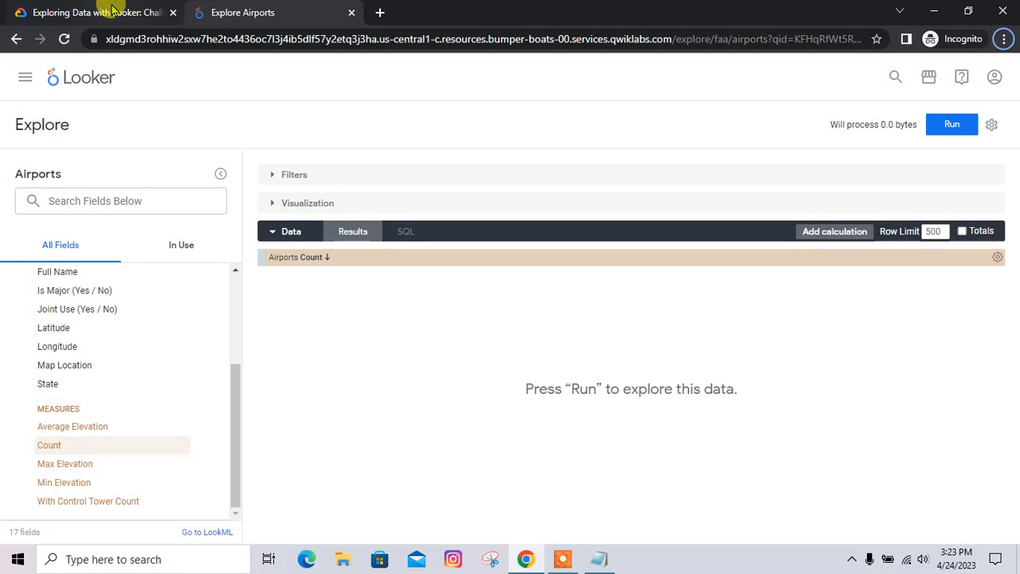
Step: Check the notes for the required dimensions and add the Airports State dimension to the query
key(alt+Tab)
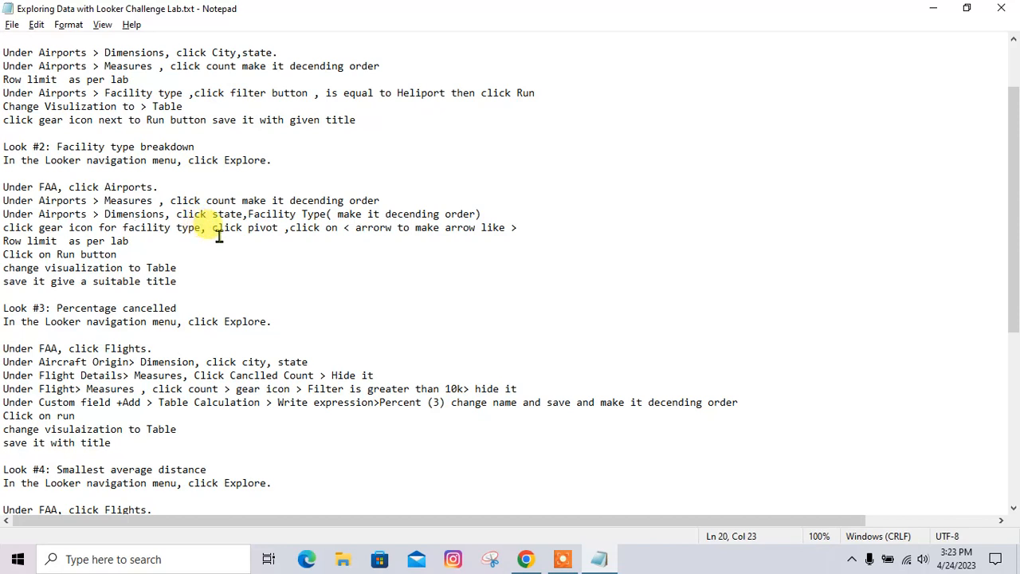
key(alt+Tab)
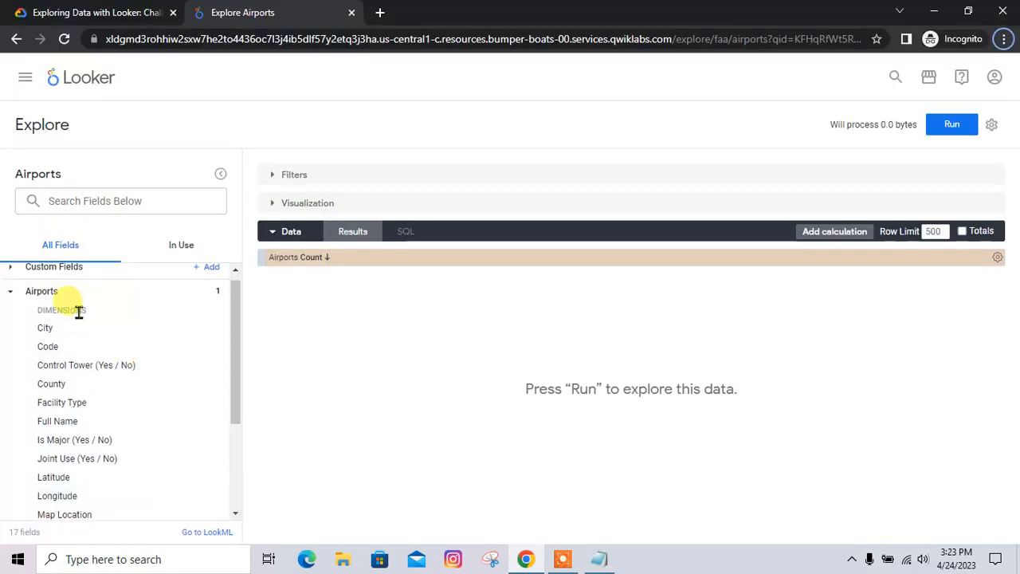
key(alt+Tab)
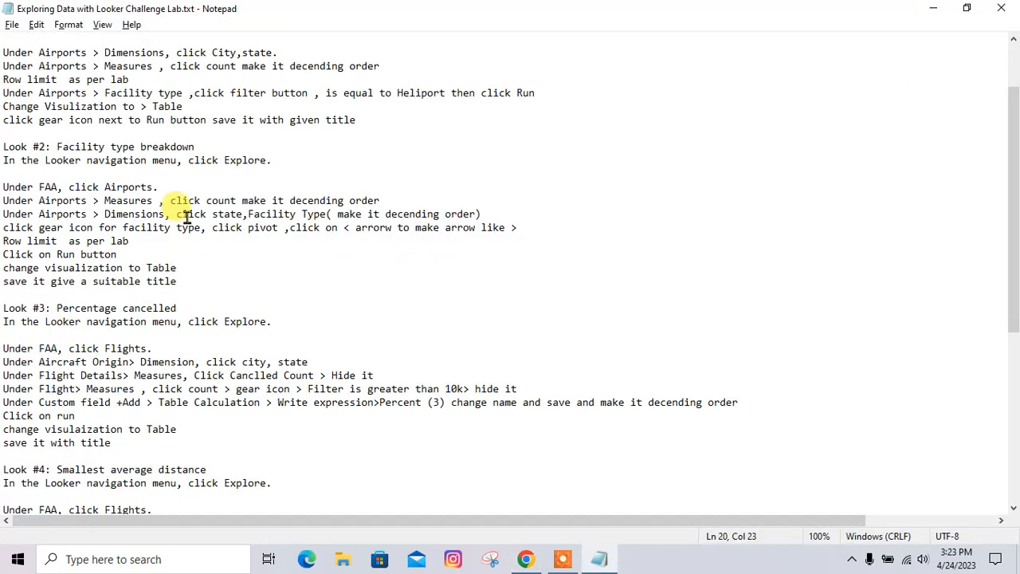
key(alt+Tab)
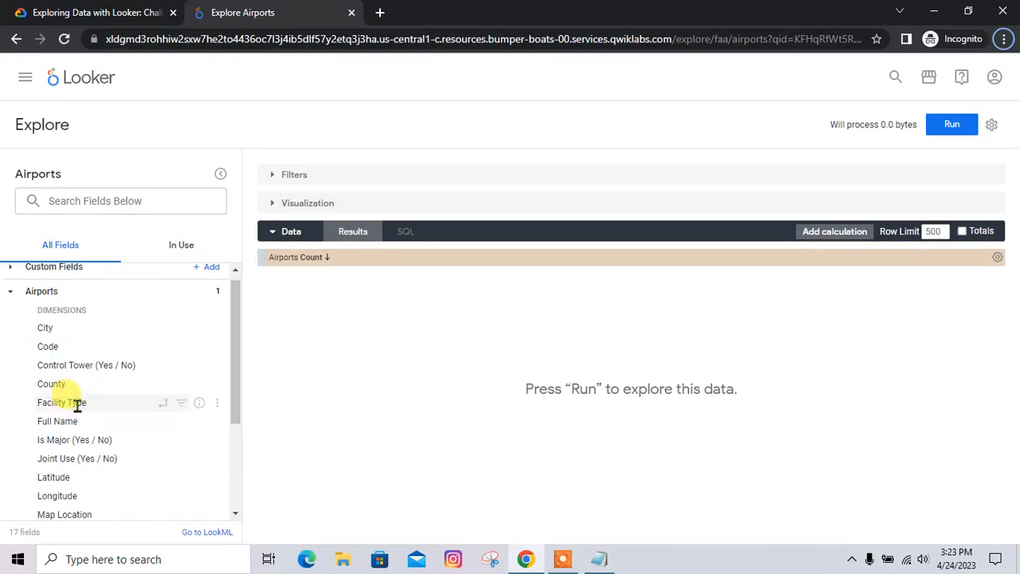
scroll(92, 435, down, 2)
click(88, 462)
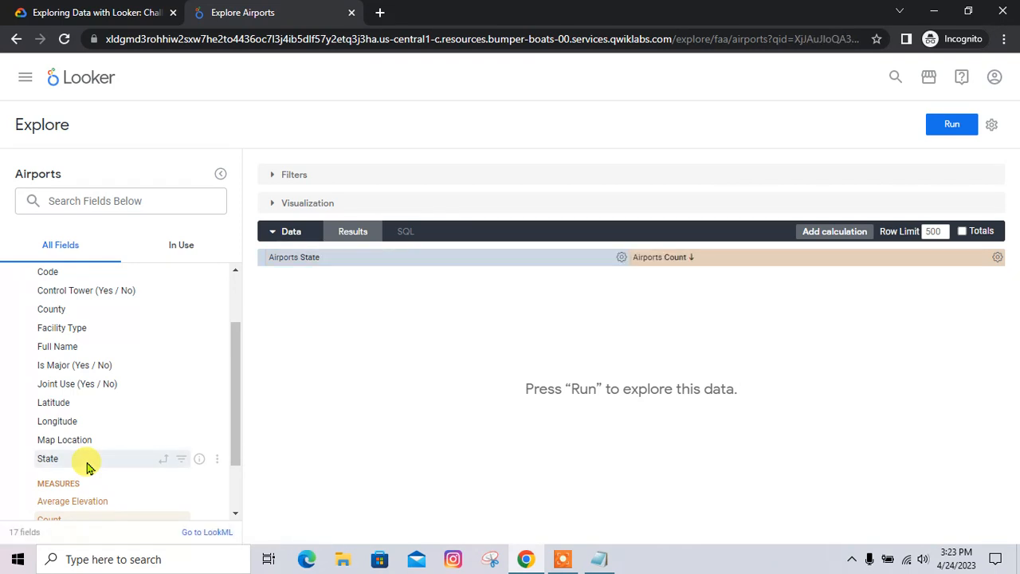
Step: Add the Airports Facility Type dimension and sort it in descending order, as the notes specify
key(alt+Tab)
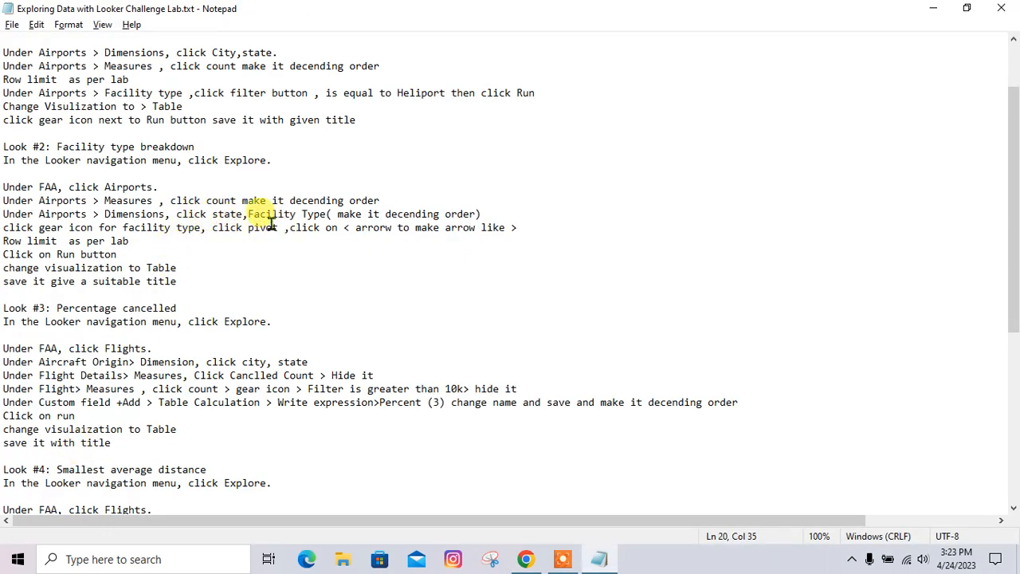
key(alt+Tab)
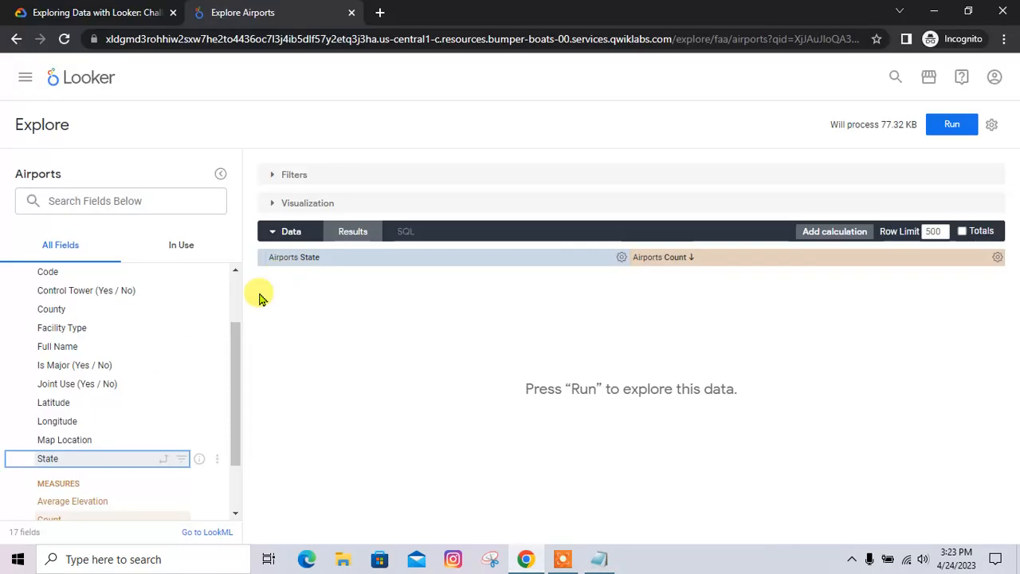
click(92, 333)
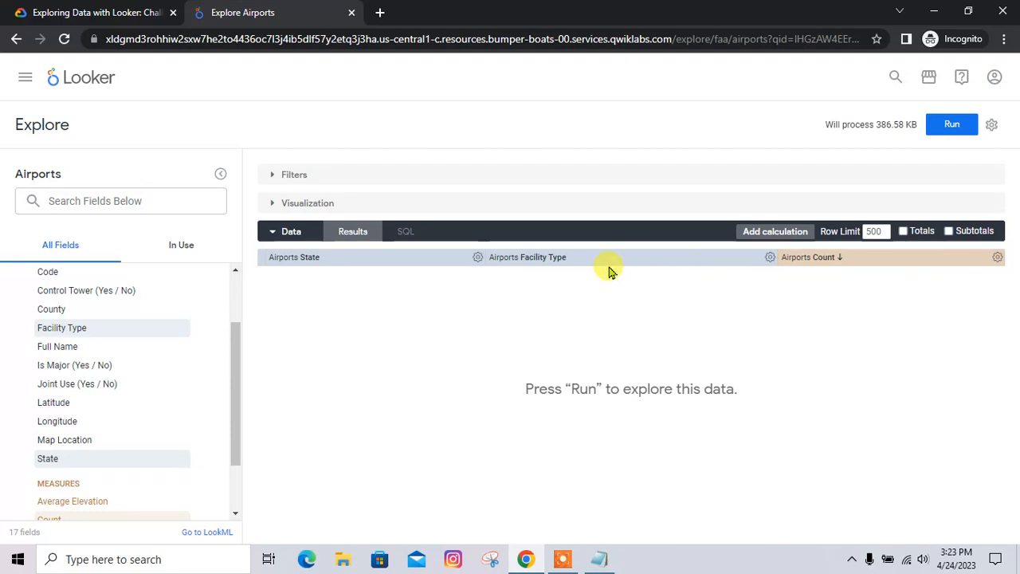
click(568, 260)
Step: Pivot the query on Airports Facility Type and flip its pivot sort arrow from < to >, per the notes
key(alt+Tab)
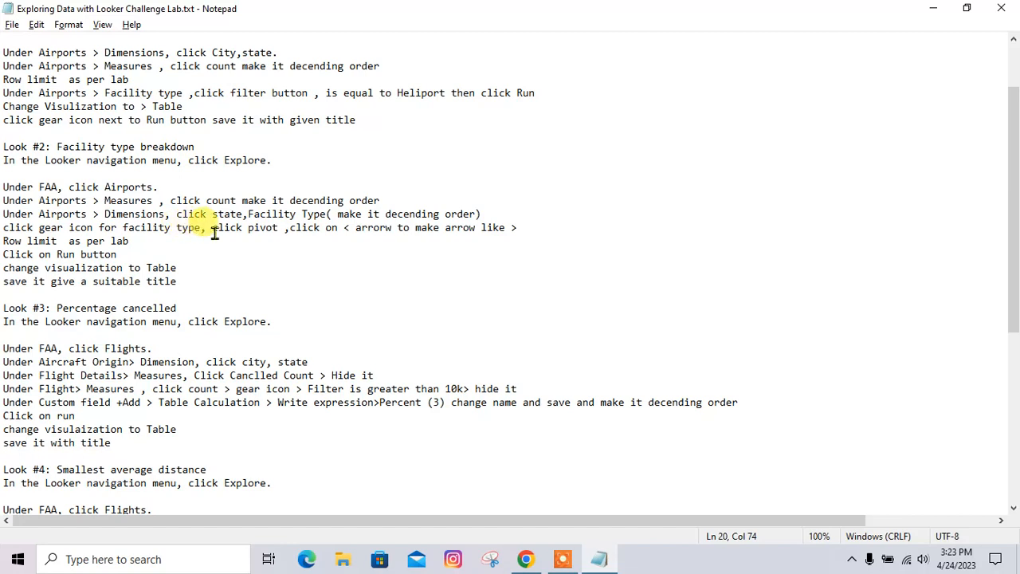
key(alt+Tab)
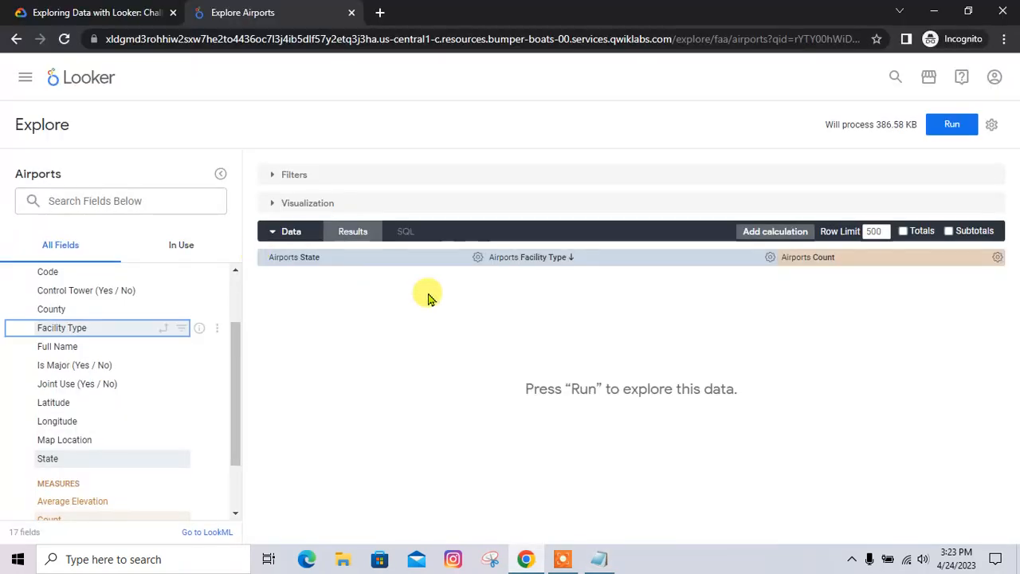
click(770, 256)
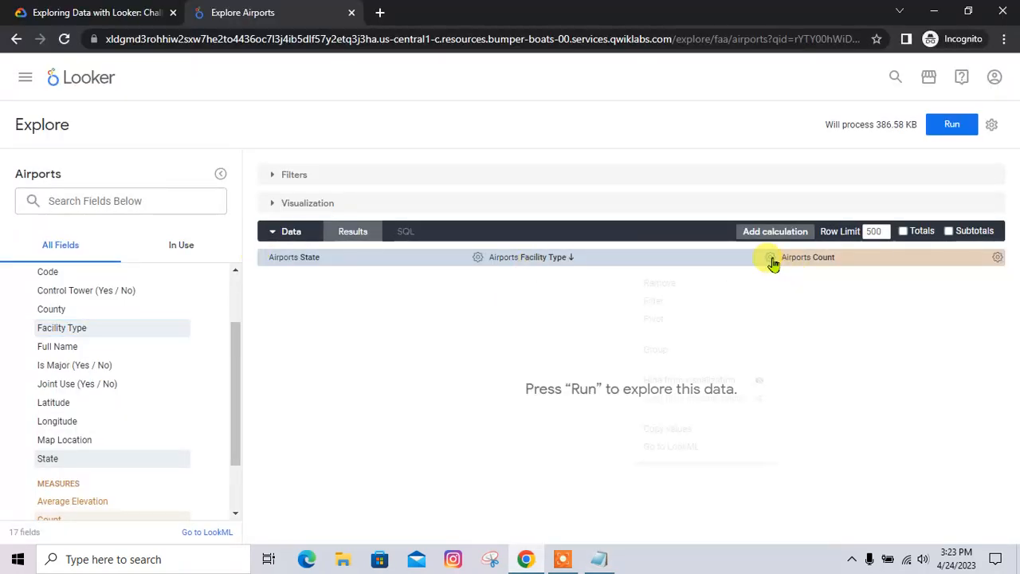
key(alt+Tab)
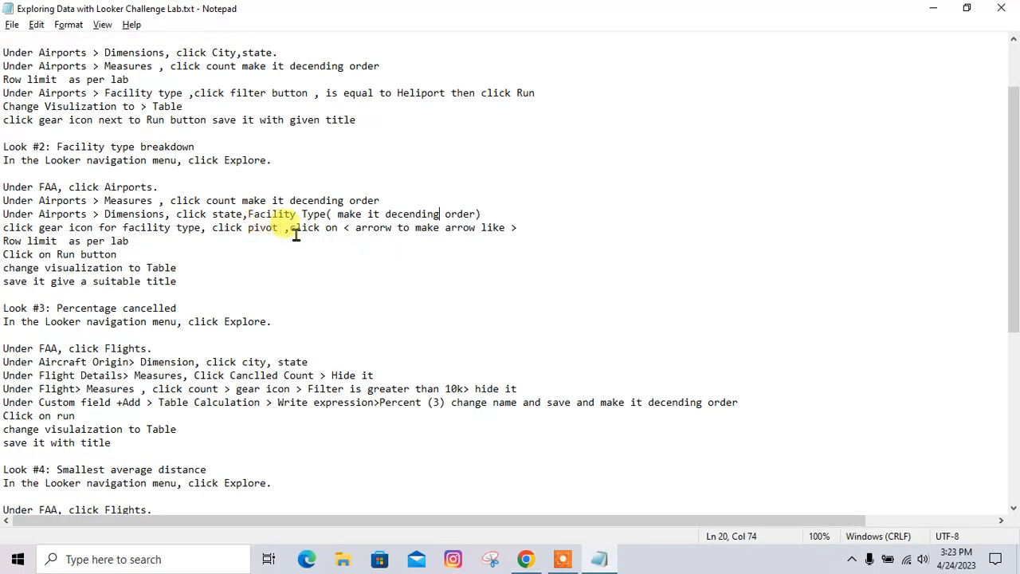
key(alt+Tab)
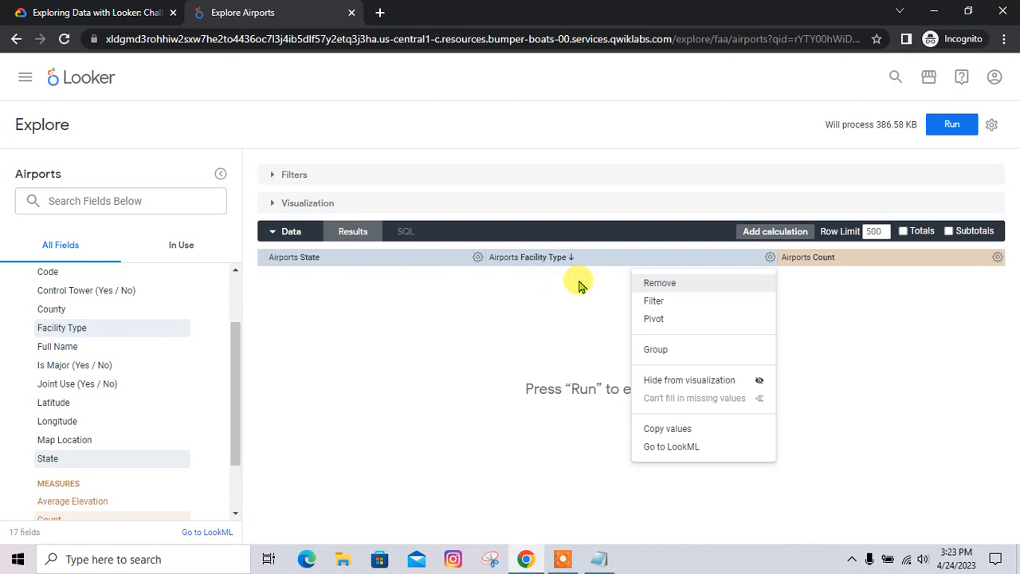
click(687, 320)
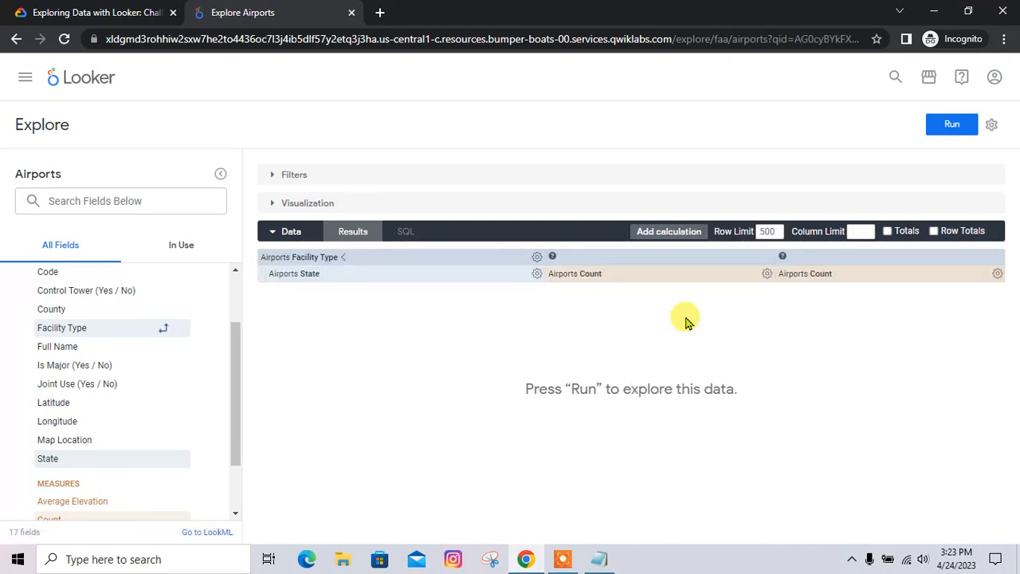
click(345, 261)
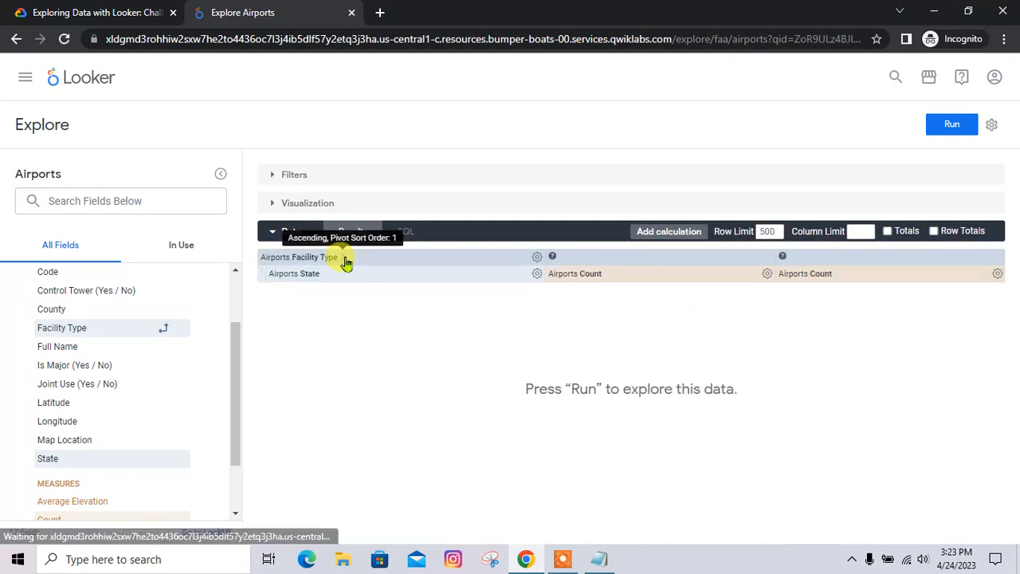
Step: Limit the results to 10 rows and check the setup against the lab's Look #2 requirements and the notes
key(alt+Tab)
drag(519, 234, 350, 229)
key(alt+Tab)
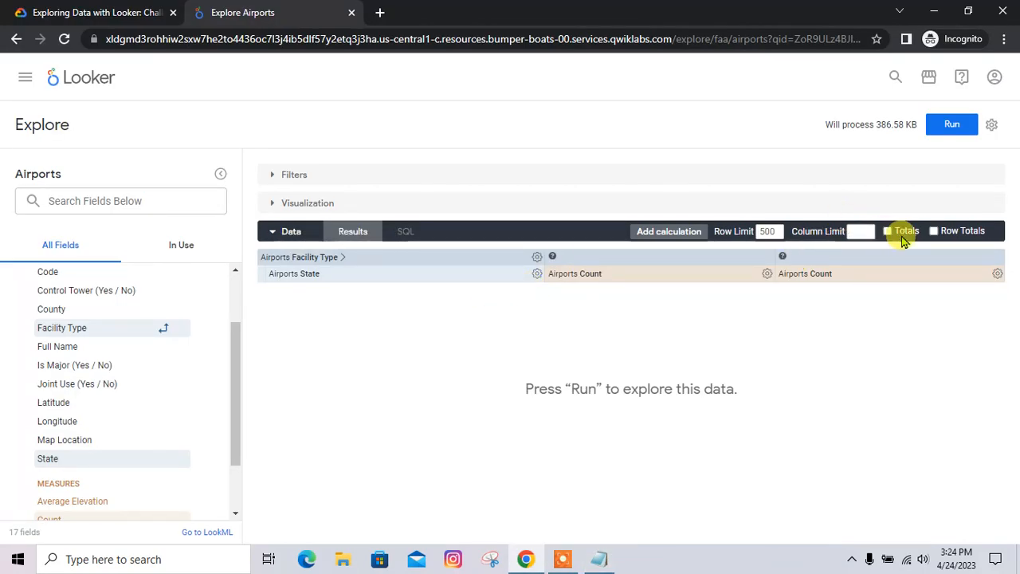
drag(775, 232, 715, 234)
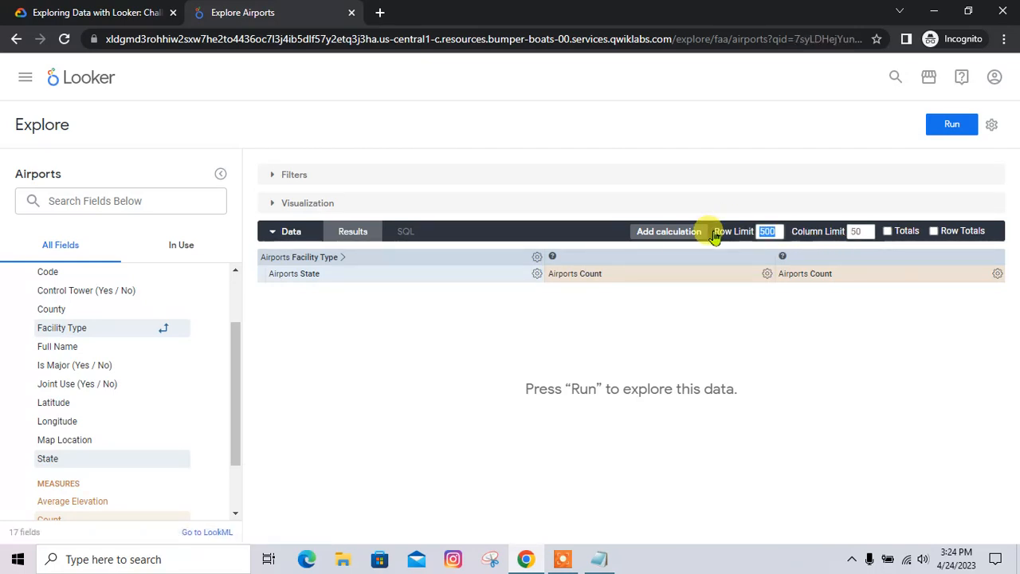
text(10)
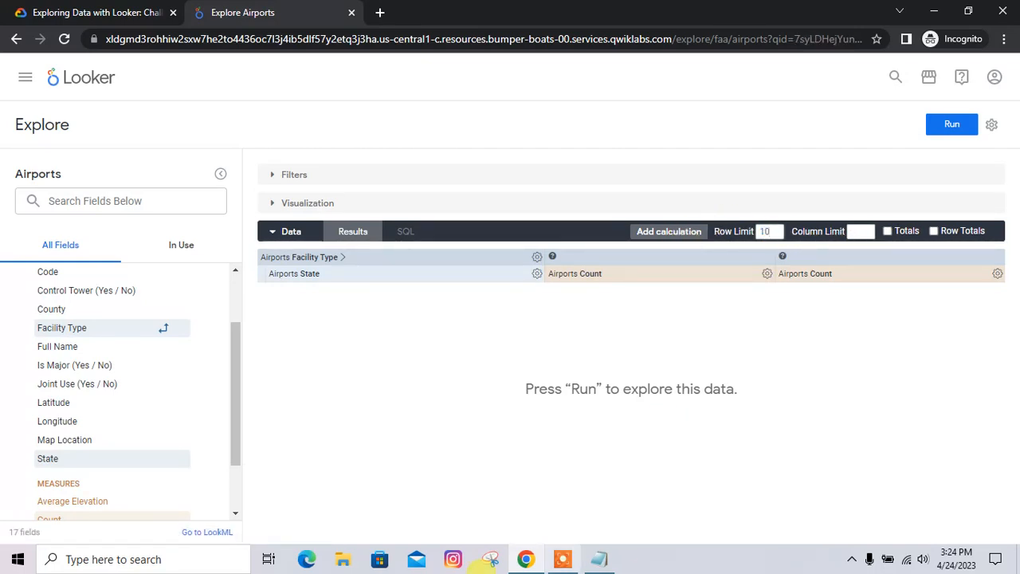
click(104, 12)
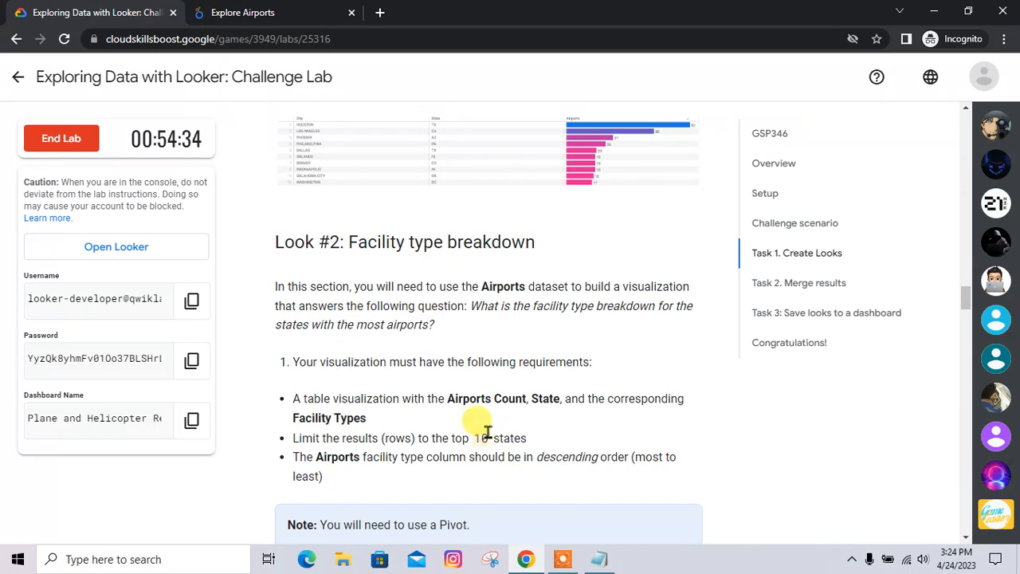
scroll(478, 438, down, 1)
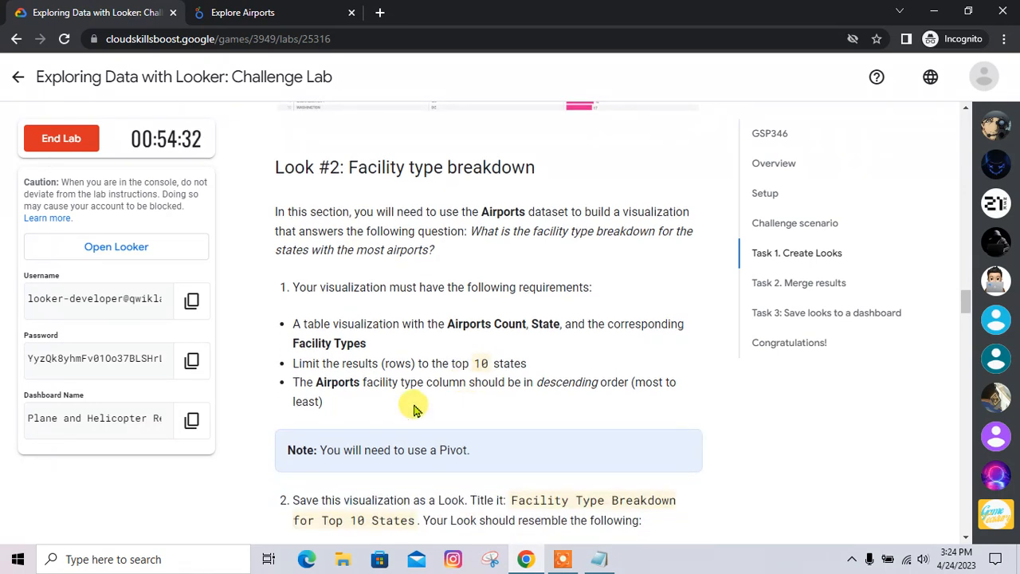
key(alt+Tab)
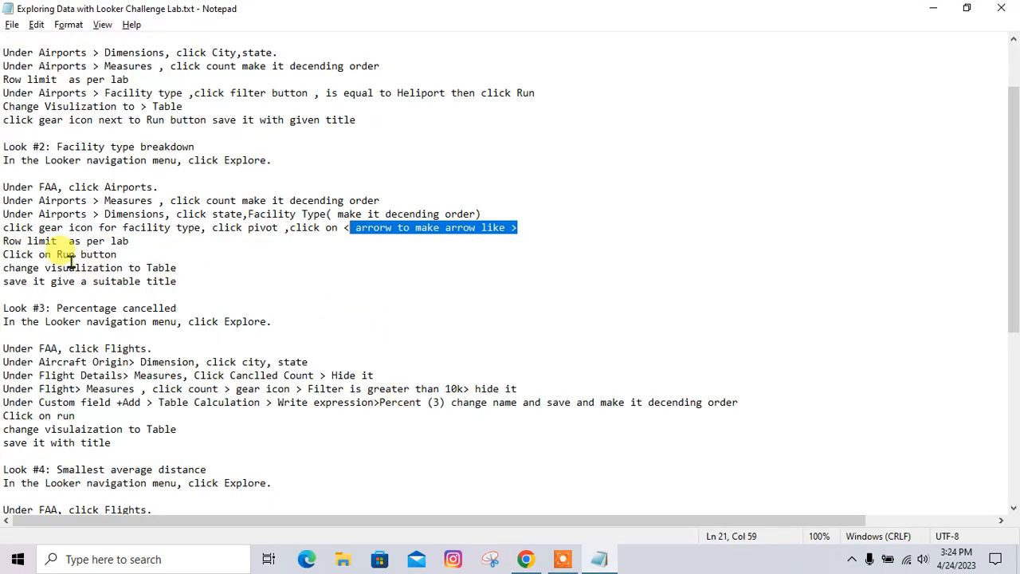
key(alt+Tab)
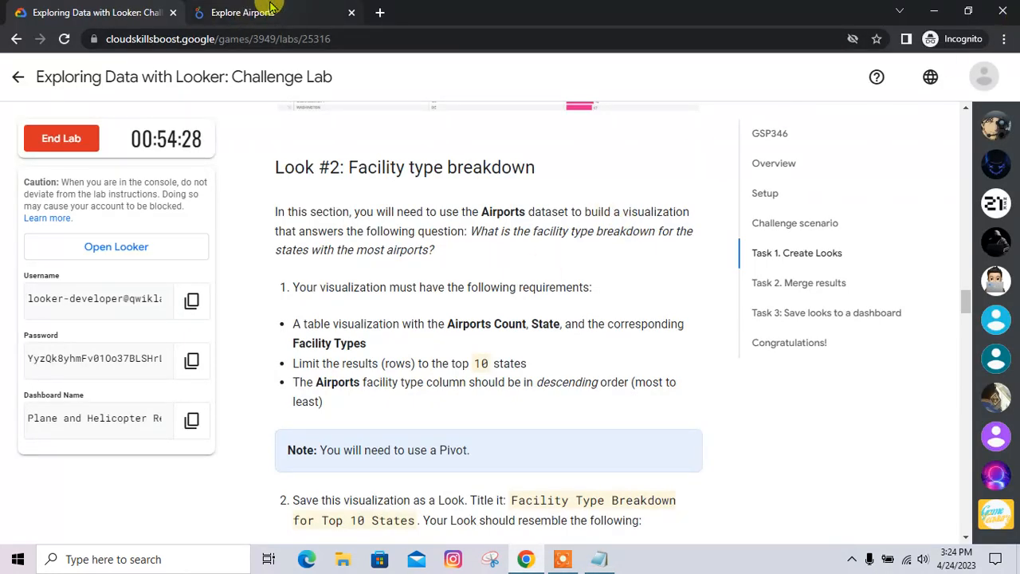
Step: Run the airports query and check the notes for the remaining Look #2 steps
click(239, 12)
click(944, 124)
key(alt+Tab)
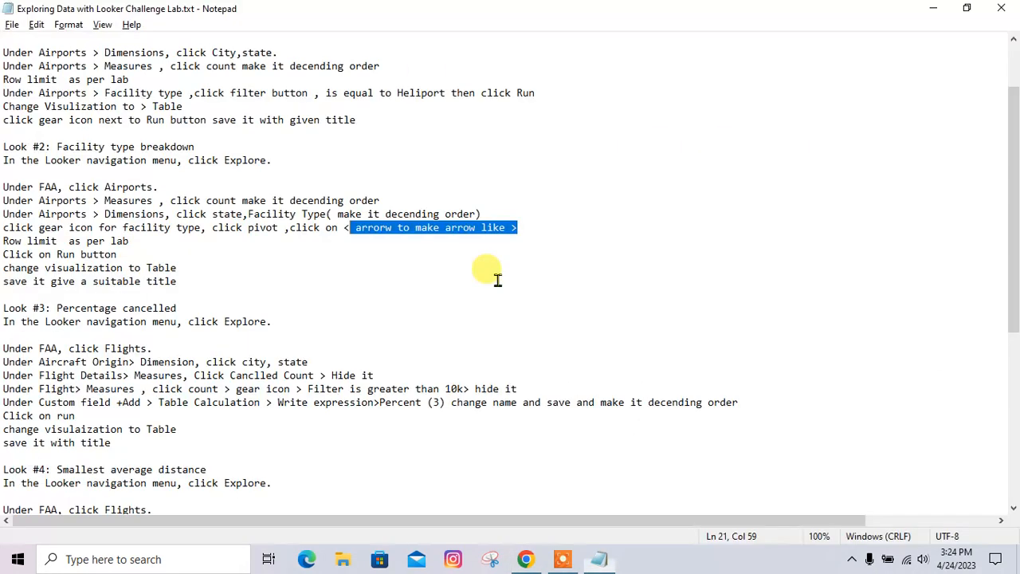
click(140, 282)
drag(124, 243, 6, 255)
click(99, 255)
click(6, 268)
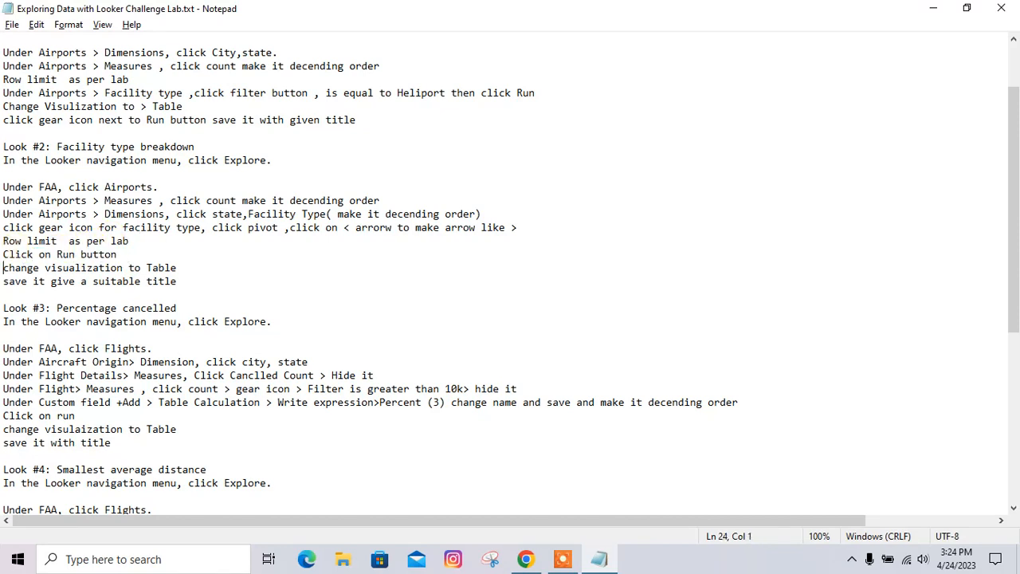
Step: Show the pivoted airport results as a Table visualization
key(alt+Tab)
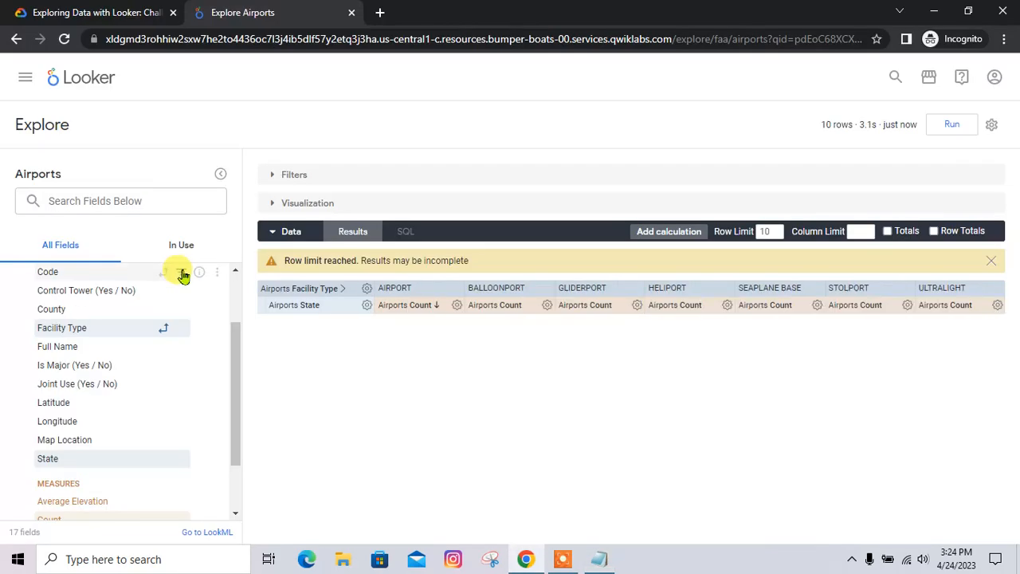
click(286, 209)
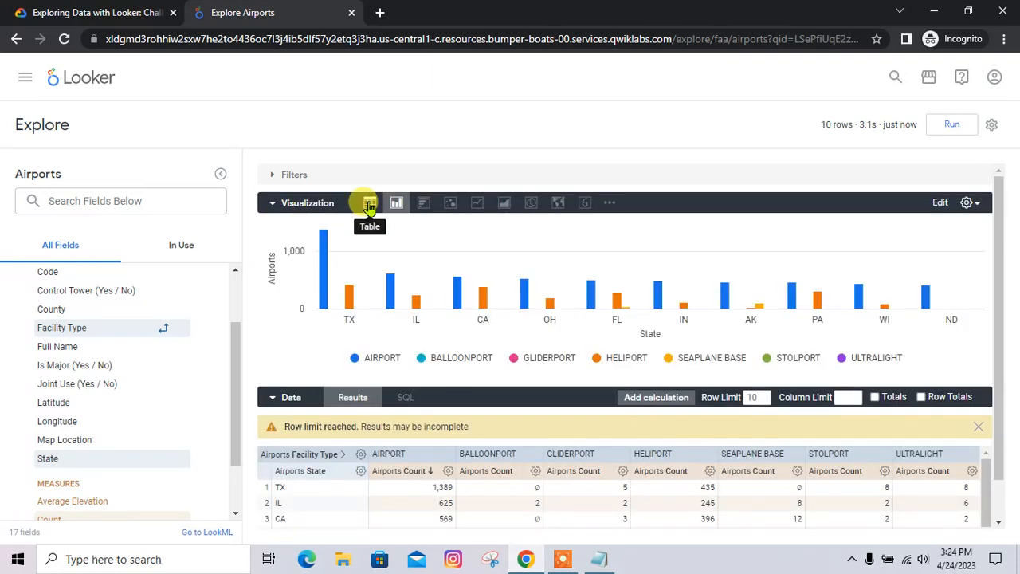
click(369, 205)
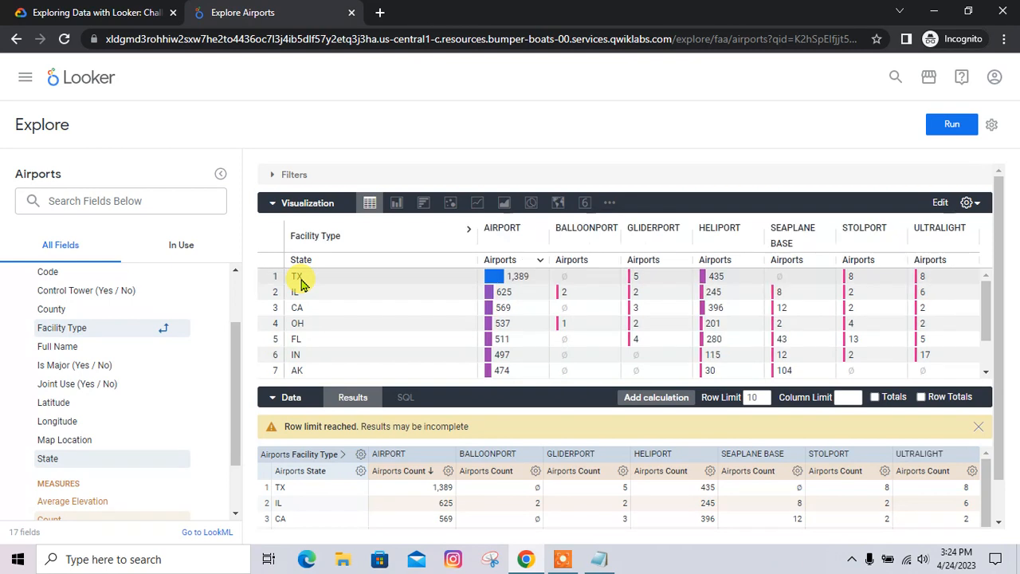
Step: Check the notes on saving and copy the Look title "Facility Type Breakdown for Top 10 States" from the lab instructions
key(alt+Tab)
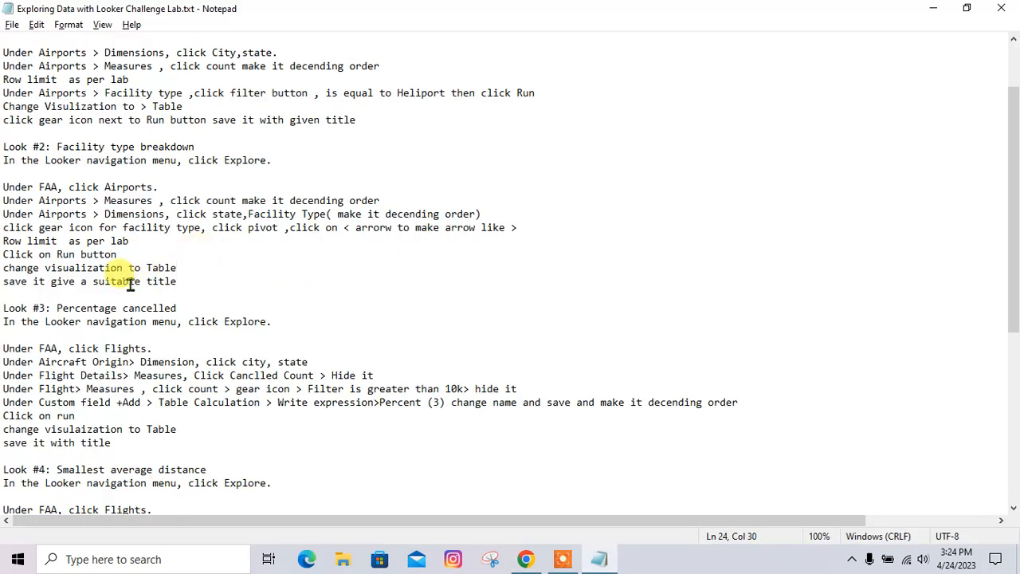
key(alt+Tab)
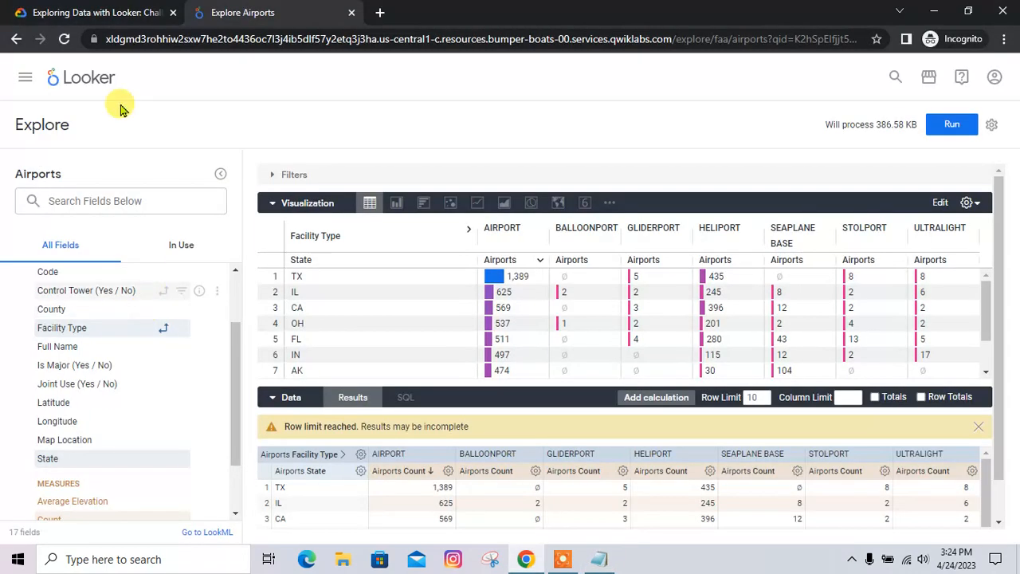
click(108, 11)
scroll(470, 381, down, 2)
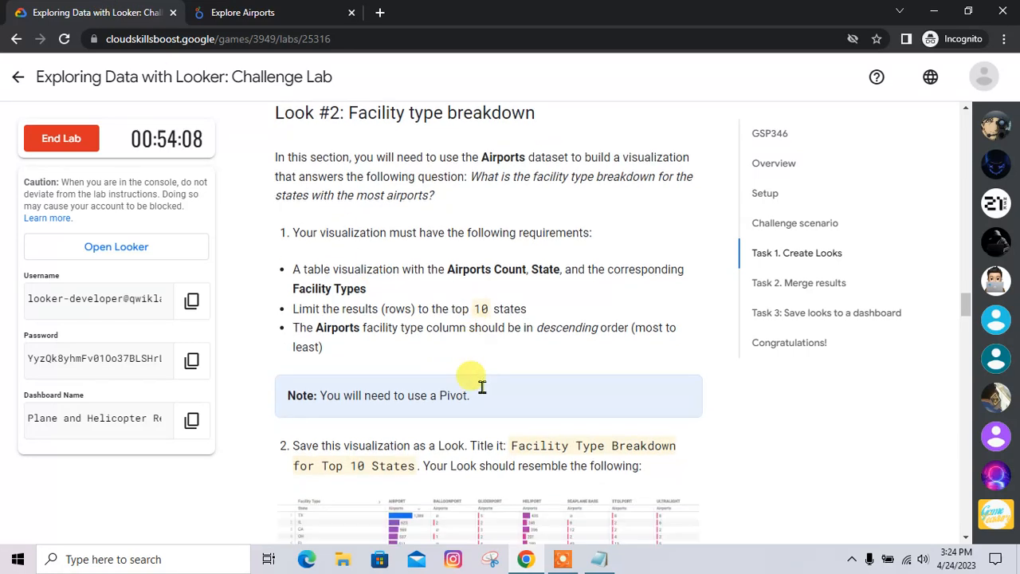
scroll(502, 419, down, 1)
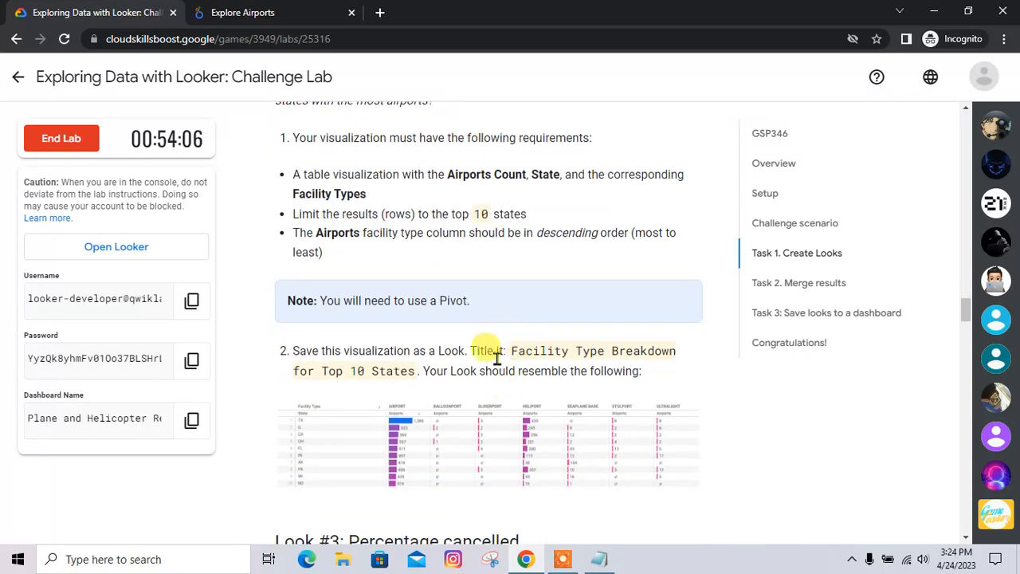
drag(496, 357, 411, 374)
key(ctrl+c)
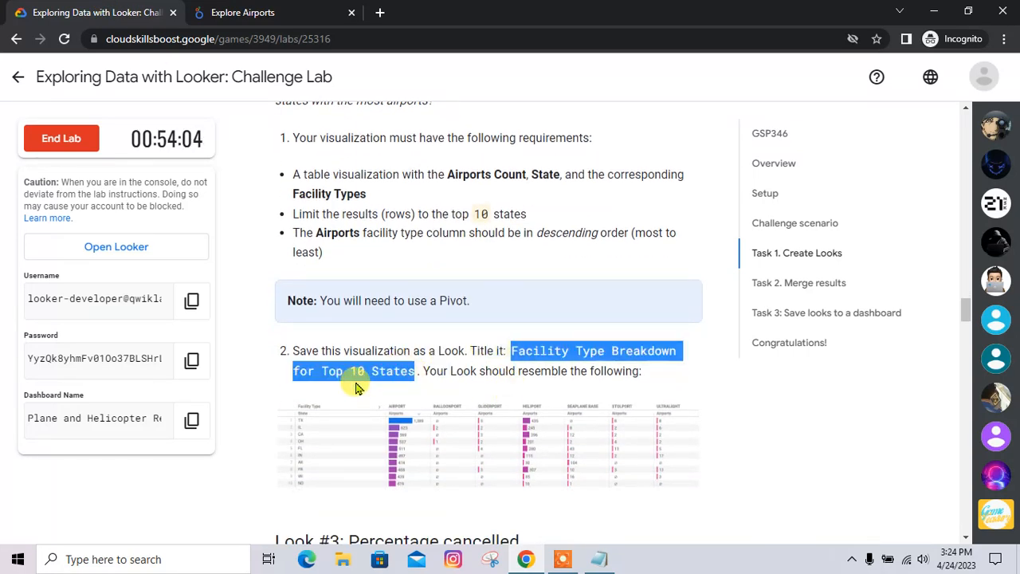
Step: Save the visualization as a Look titled "Facility Type Breakdown for Top 10 States" in the Developer Student folder
click(266, 13)
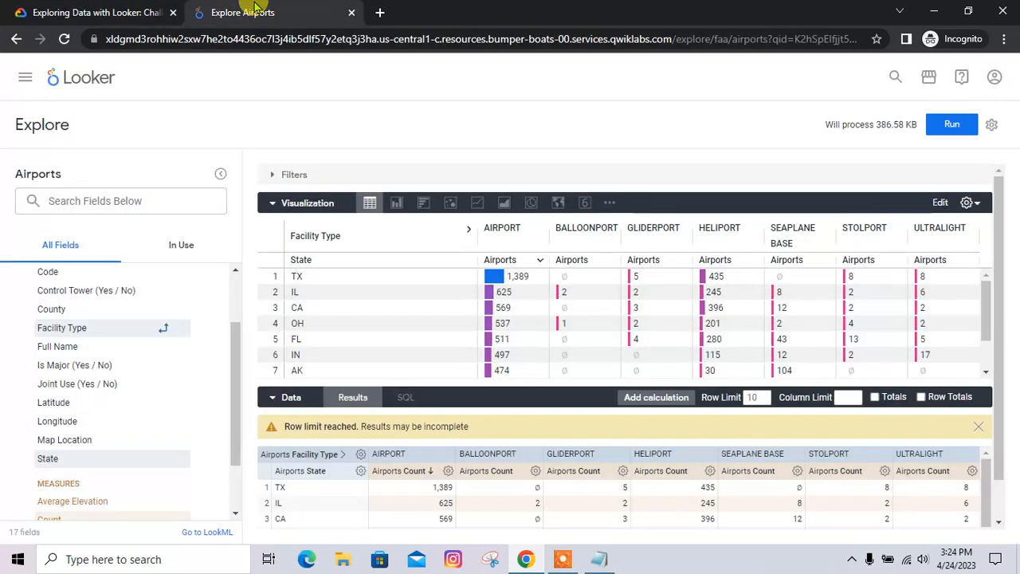
click(991, 128)
mouse_move(854, 163)
click(757, 229)
key(ctrl+v)
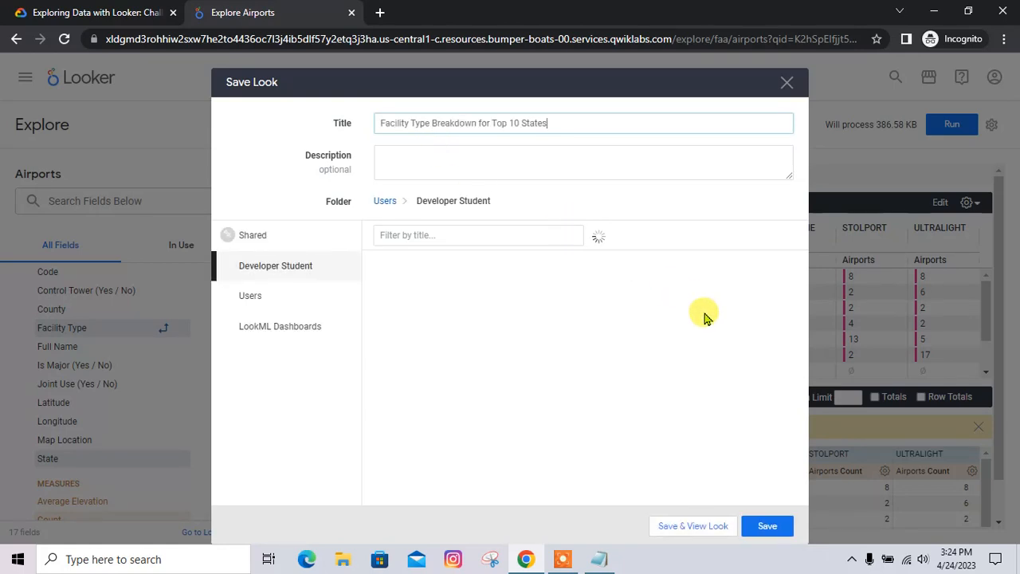
click(772, 523)
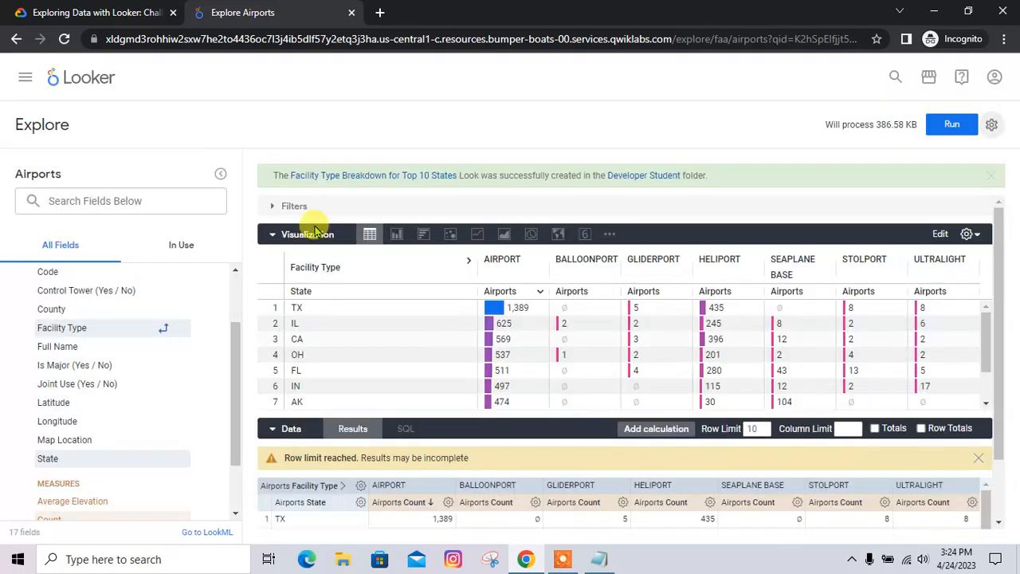
Step: Read the Look #3 Percentage cancelled requirements in the lab instructions and the matching section of the notes
click(112, 12)
scroll(423, 335, down, 3)
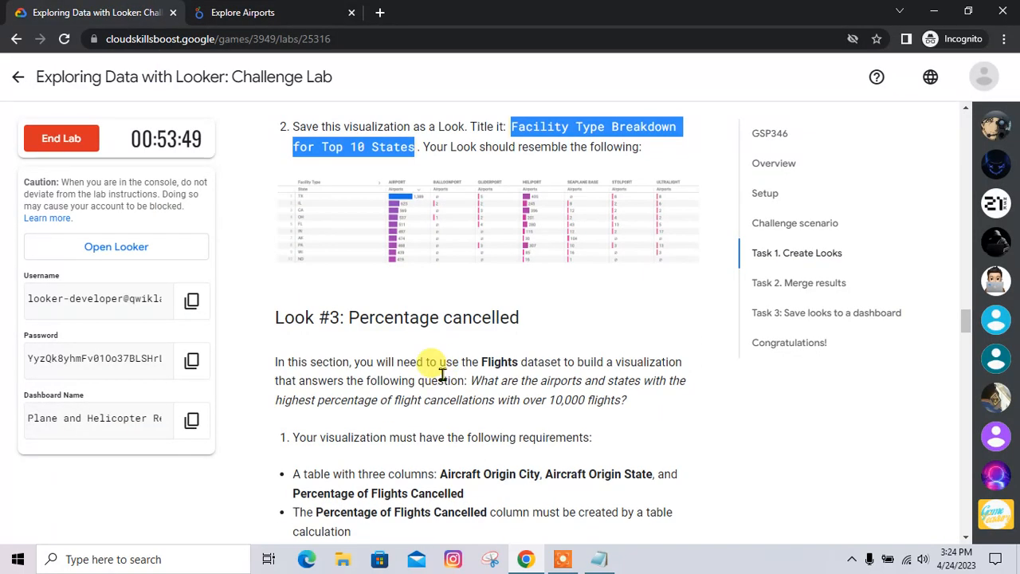
key(alt+Tab)
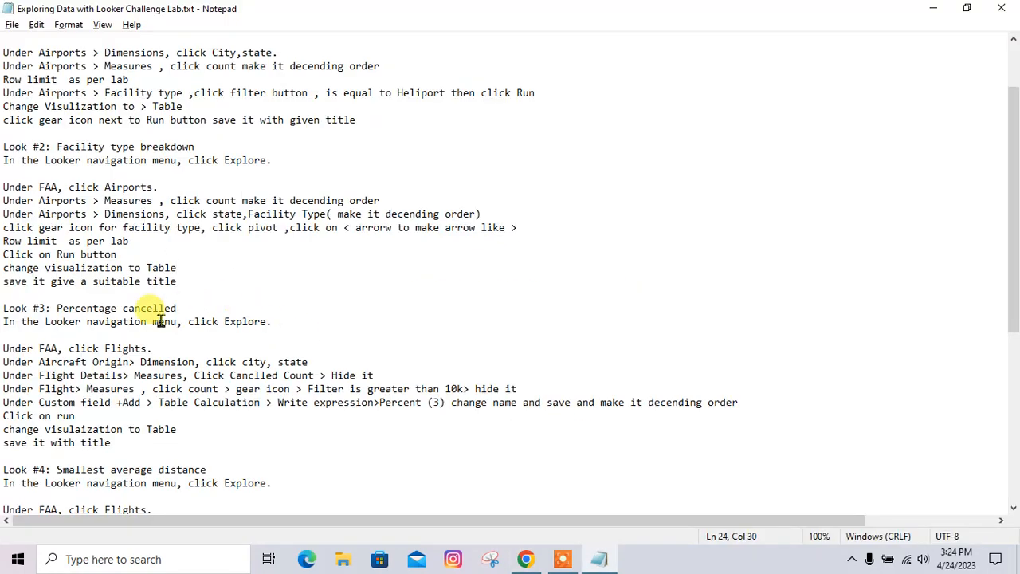
scroll(160, 321, down, 2)
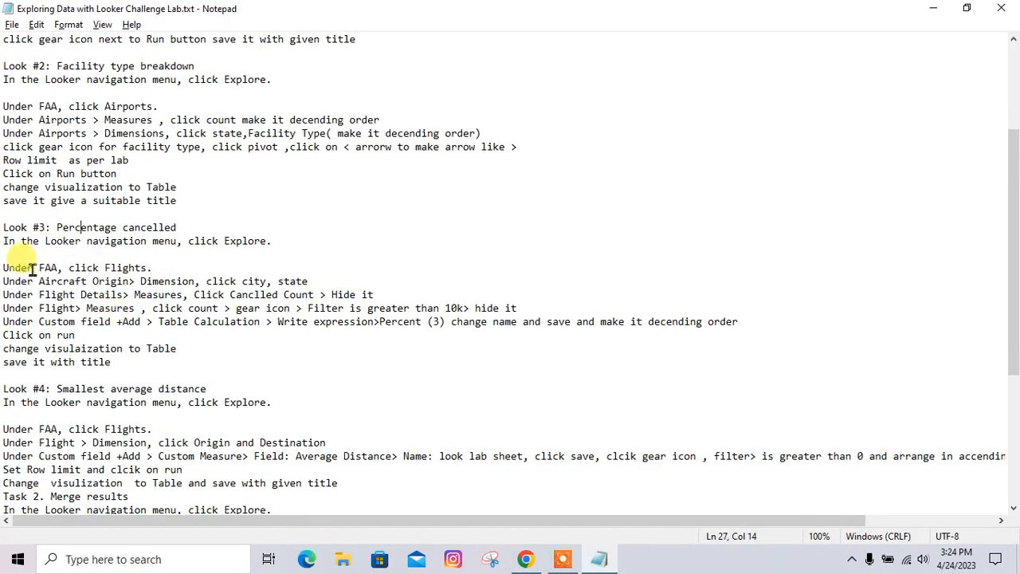
Step: Return to the Looker home page and open the FAA Flights Explore
key(alt+Tab)
click(268, 8)
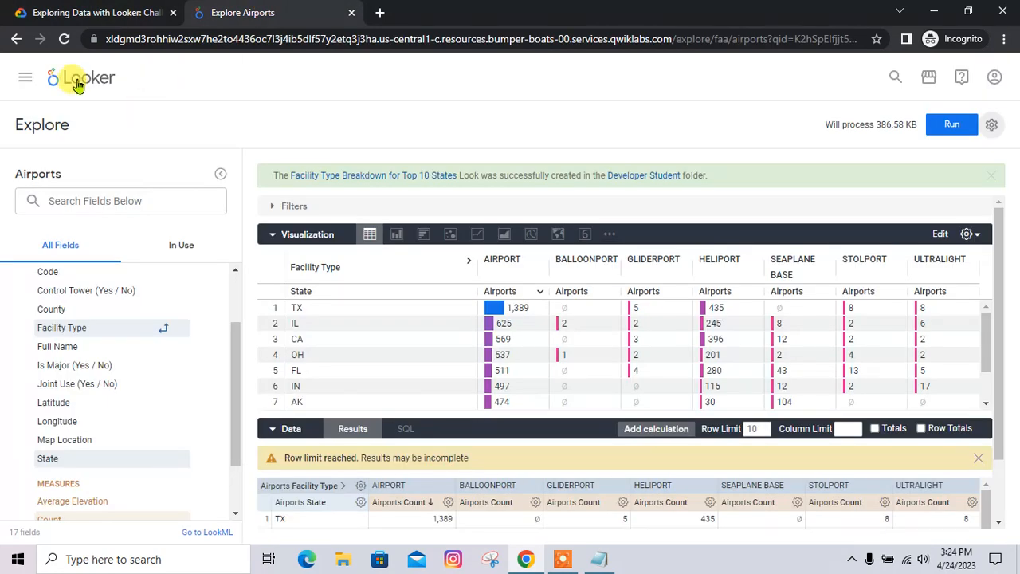
click(80, 75)
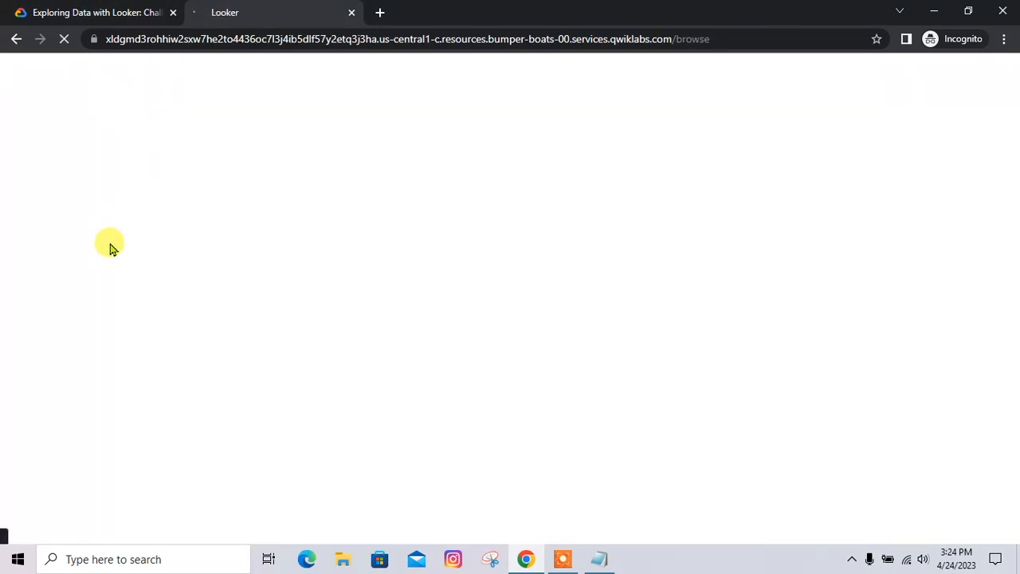
key(alt+Tab)
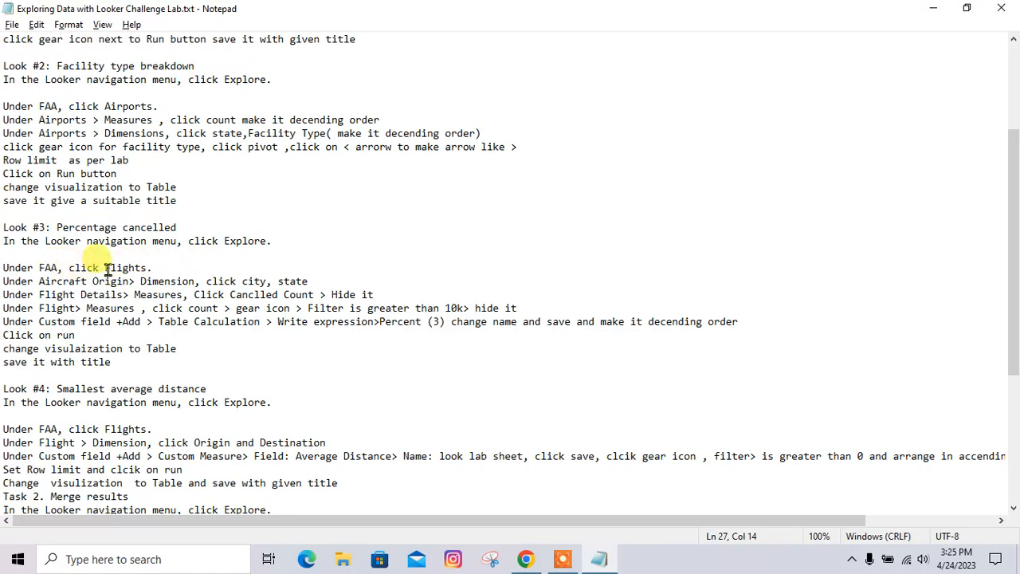
key(alt+Tab)
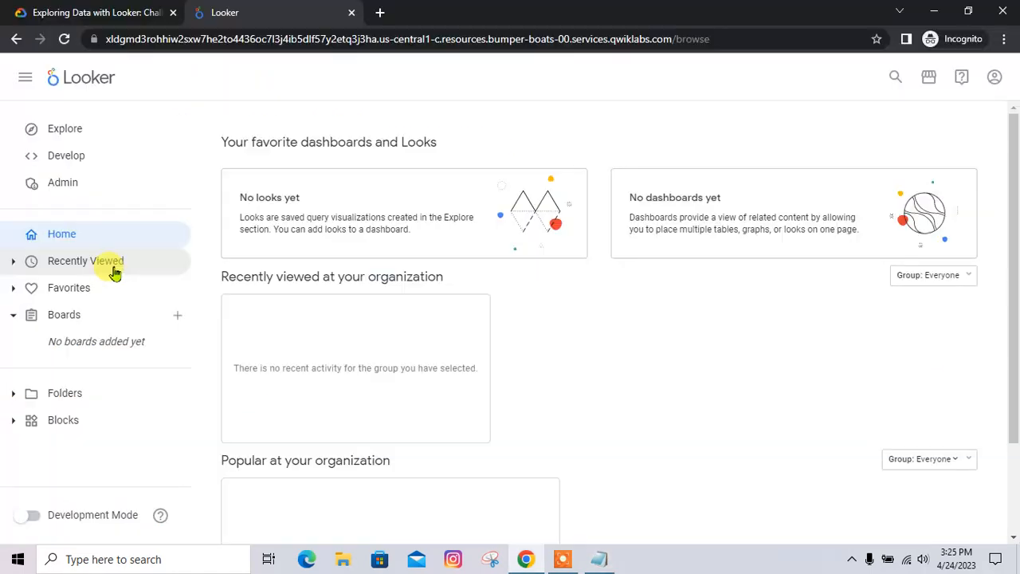
click(95, 128)
click(90, 351)
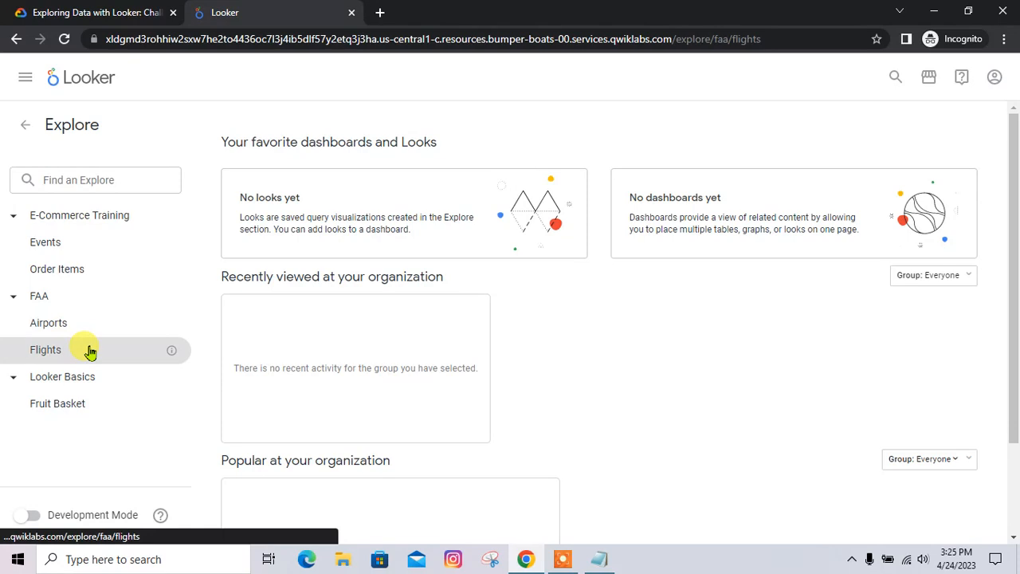
Step: Add the Aircraft Origin City and State dimensions to the query, as the notes specify for Look #3
key(alt+Tab)
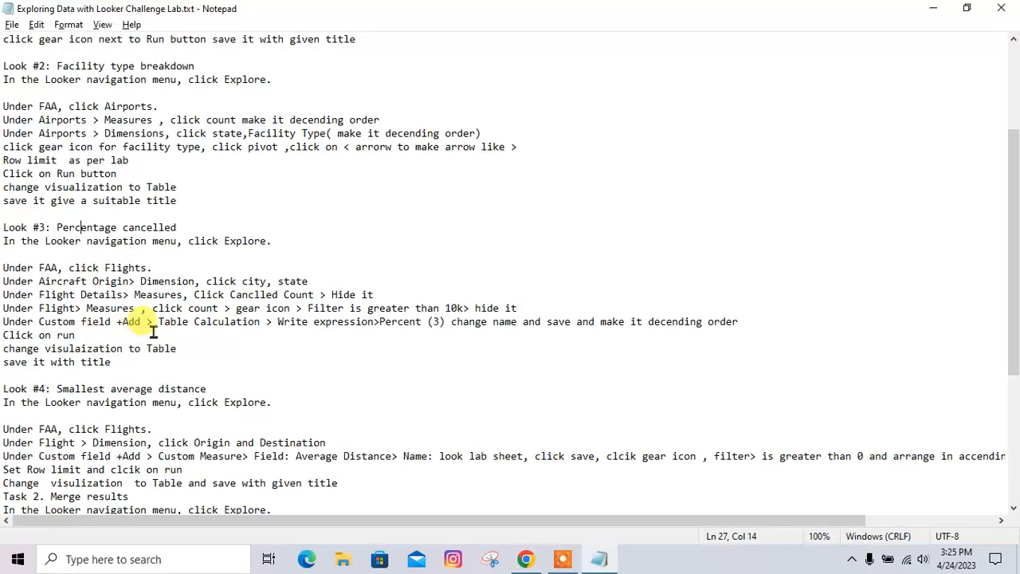
scroll(94, 283, down, 1)
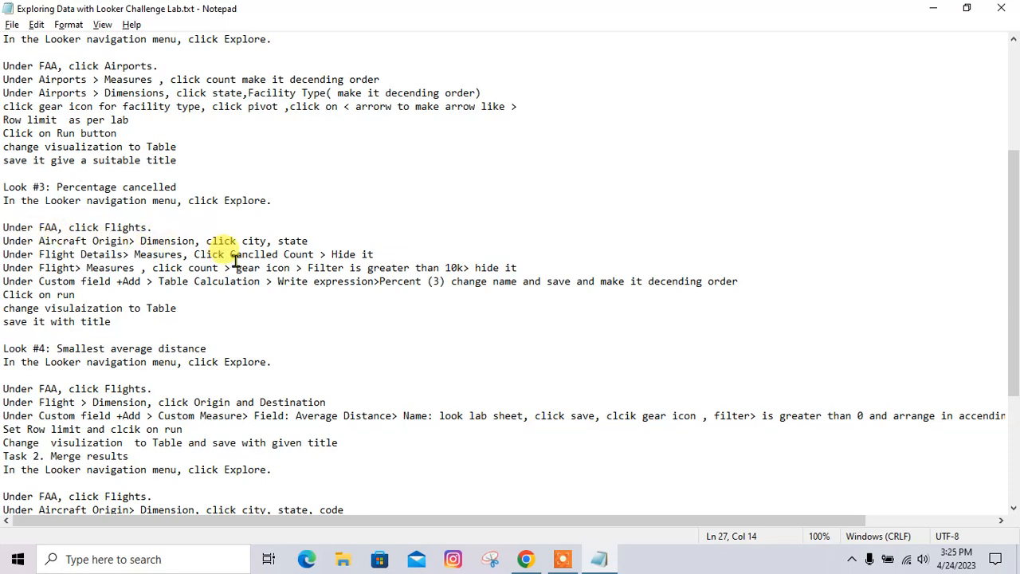
key(alt+Tab)
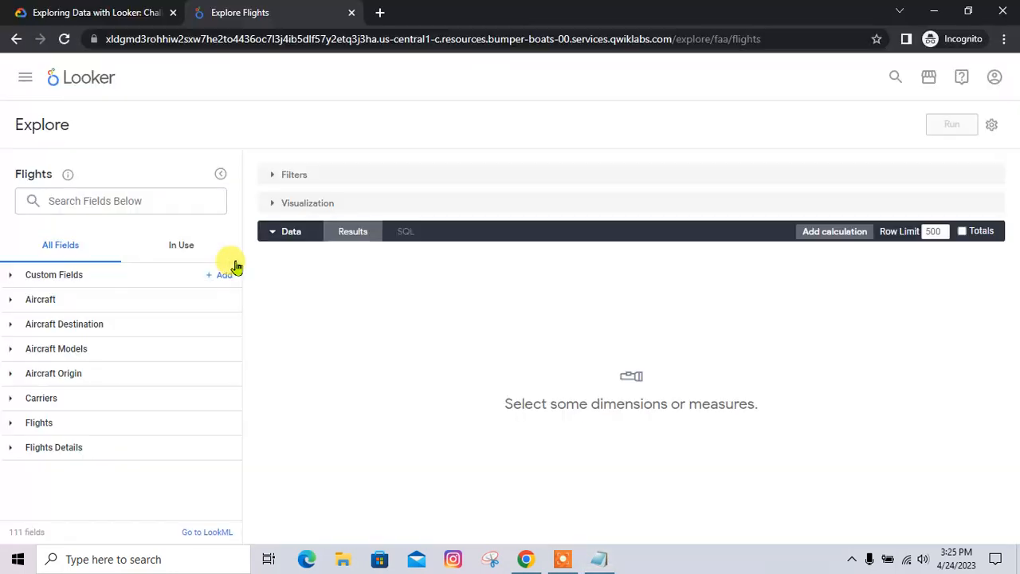
click(83, 378)
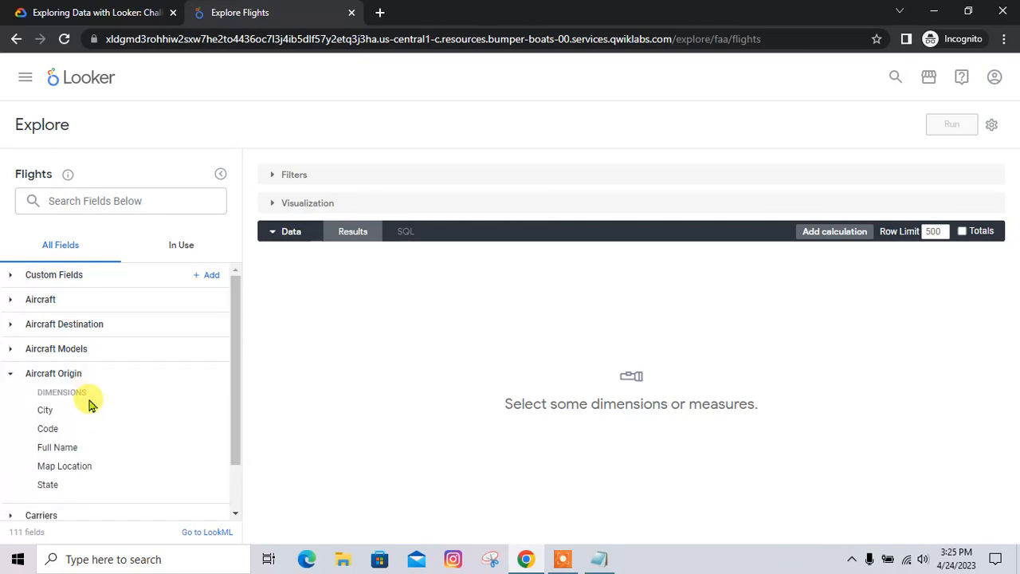
scroll(89, 405, down, 2)
click(57, 352)
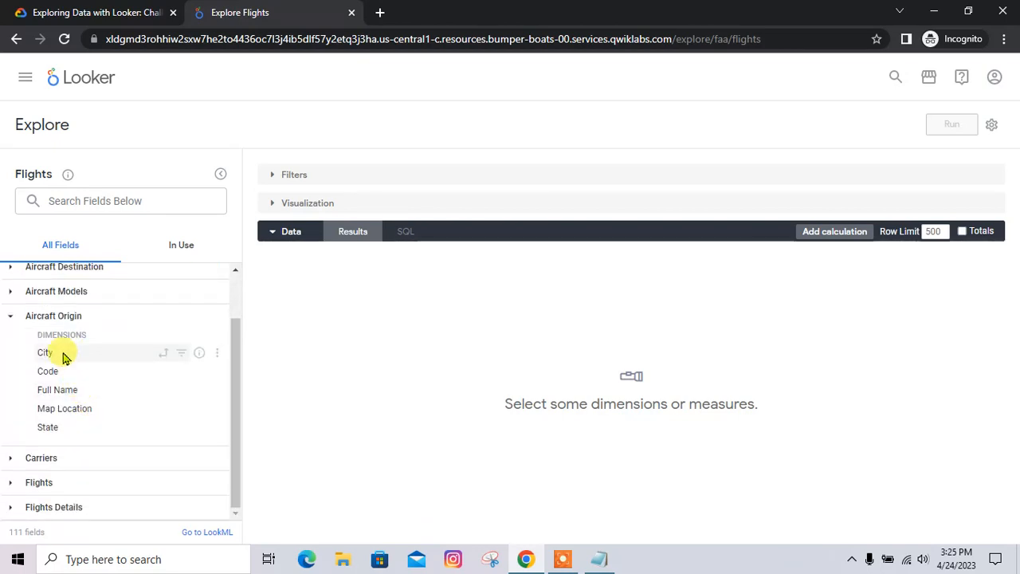
click(69, 437)
Step: Expand the Flights Details fields and locate the Cancelled Count measure that the notes call for
key(alt+Tab)
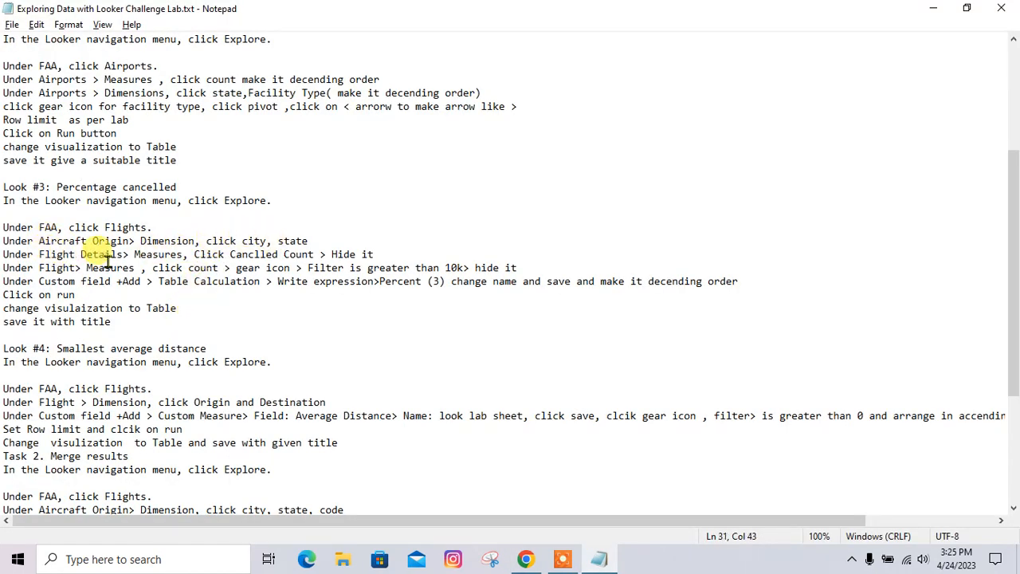
key(alt+Tab)
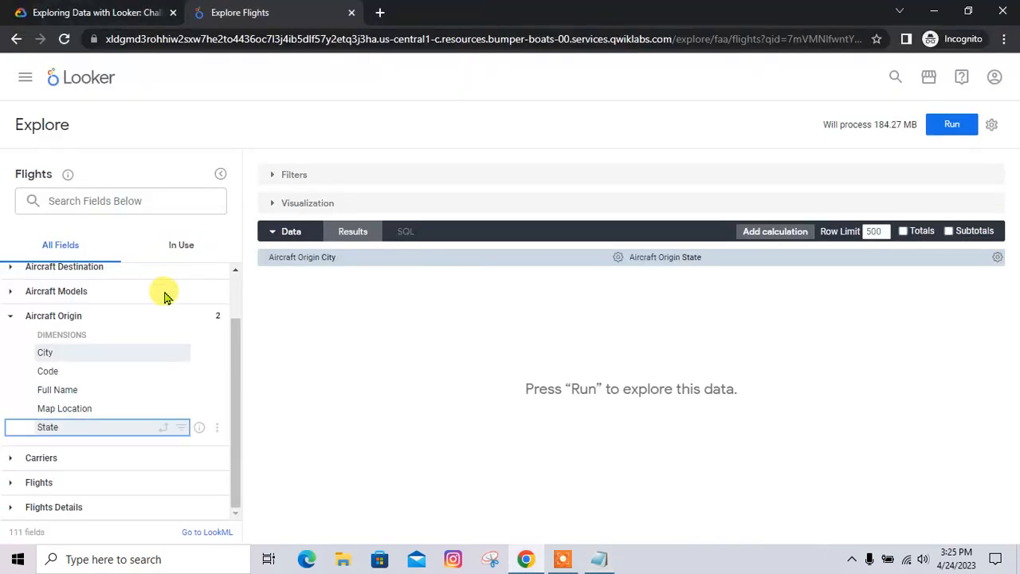
click(89, 506)
scroll(89, 488, down, 1)
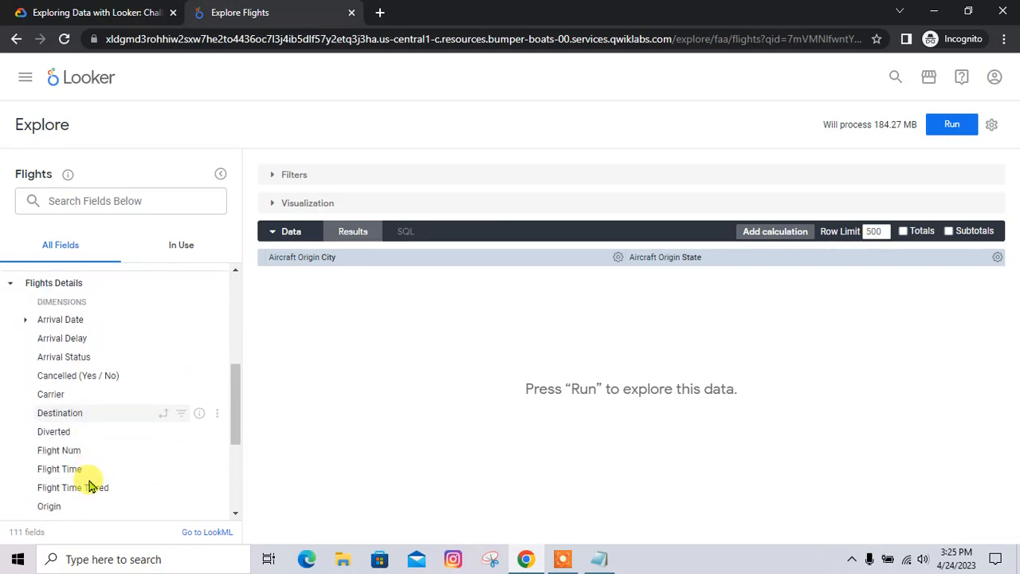
key(alt+Tab)
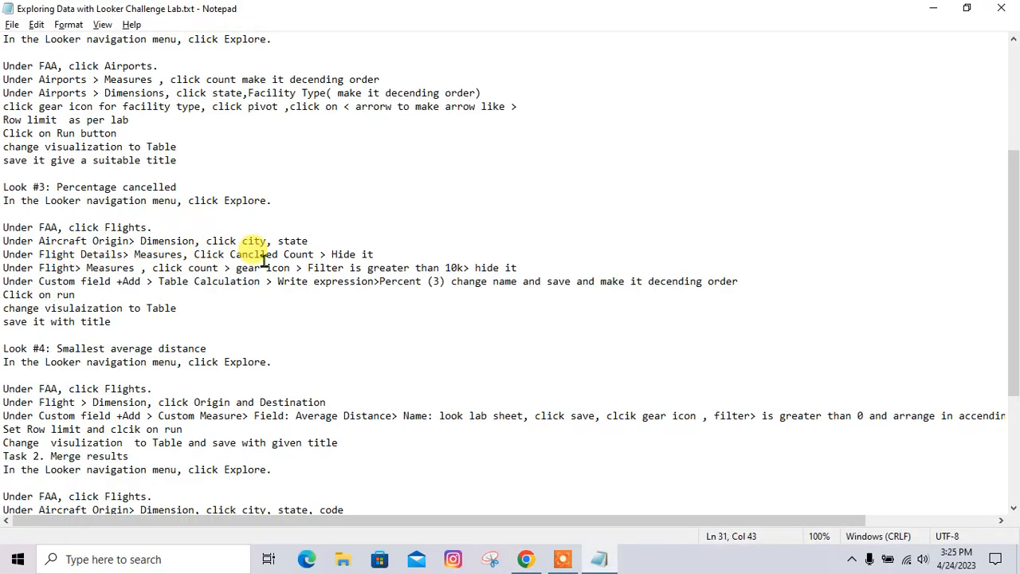
key(alt+Tab)
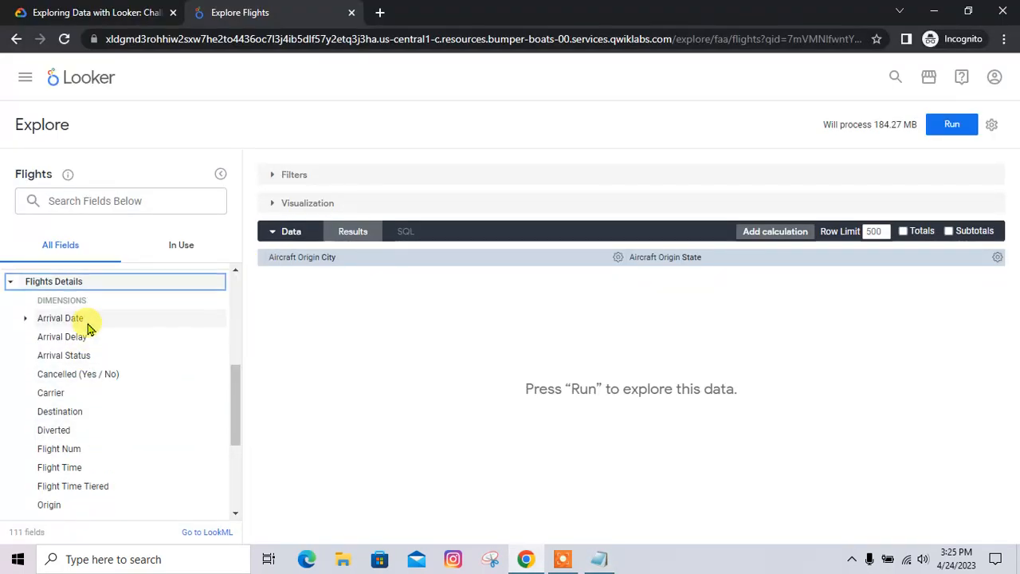
scroll(88, 328, down, 2)
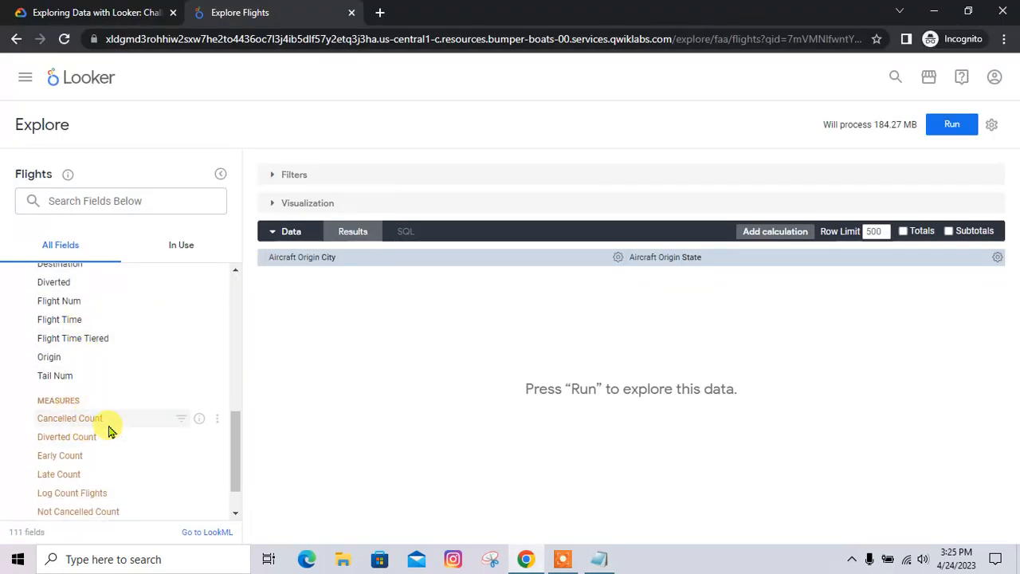
key(alt+Tab)
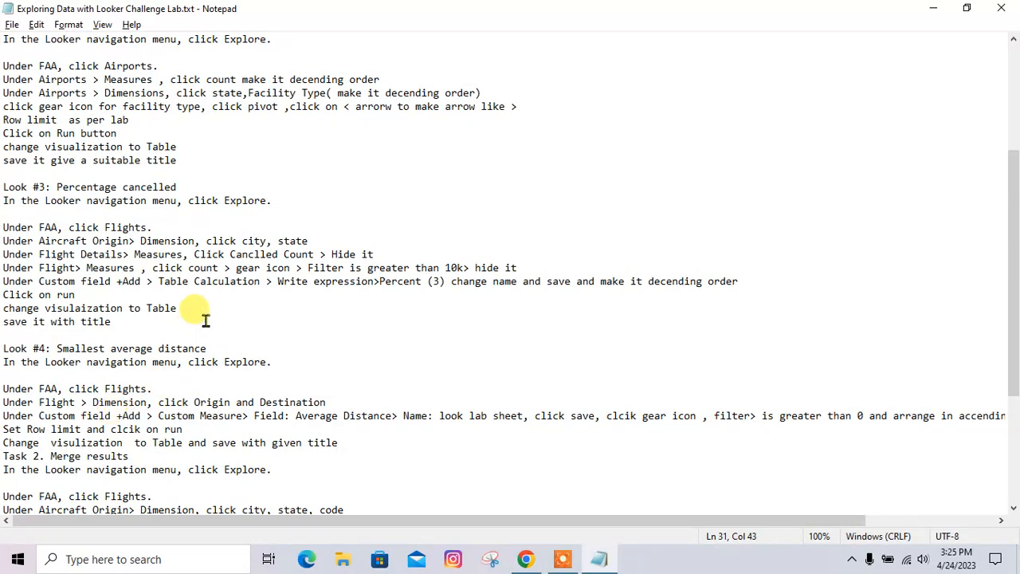
drag(194, 254, 318, 260)
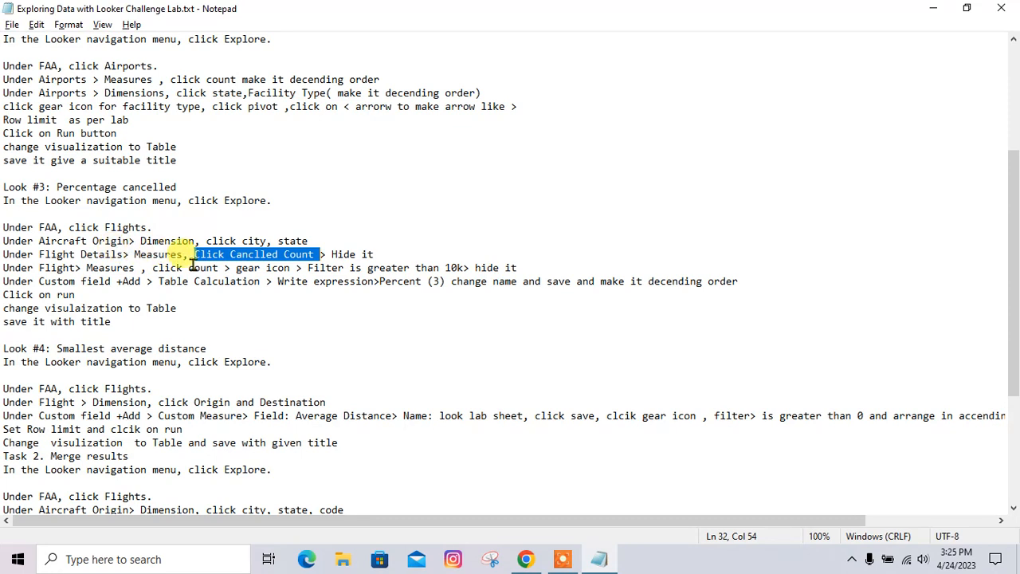
key(alt+Tab)
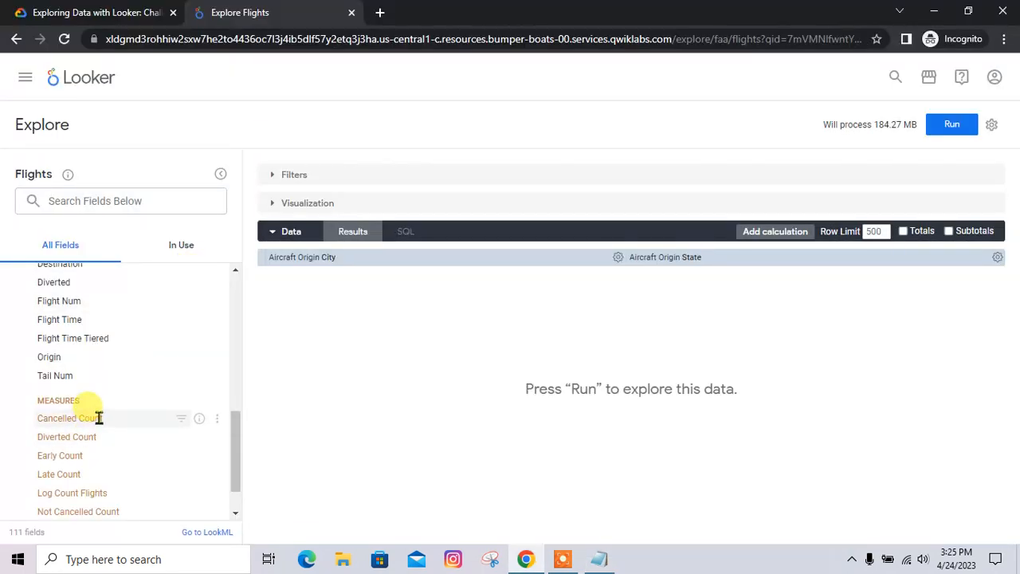
Step: Add the Cancelled Count measure from Flights Details to the query and hide it from the visualization
click(98, 418)
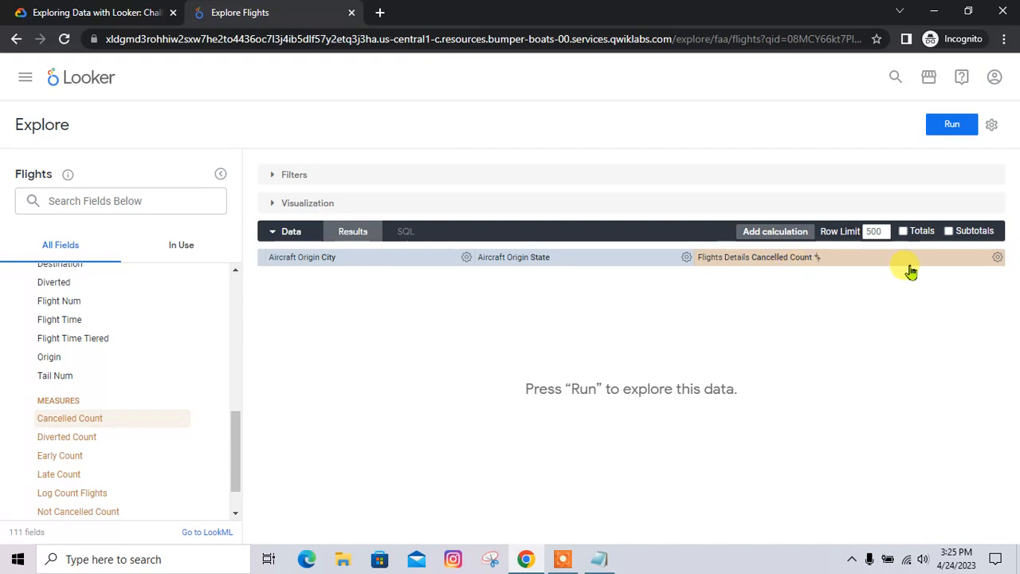
click(997, 257)
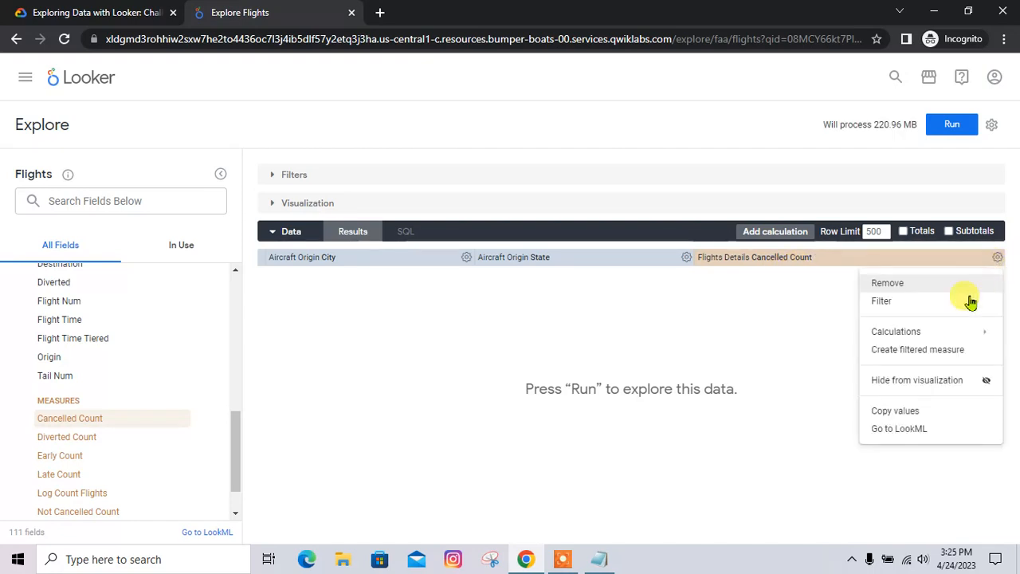
click(952, 382)
Step: Check the Look #3 notes in Notepad and add the Count measure from the Flights group to the query
key(alt+Tab)
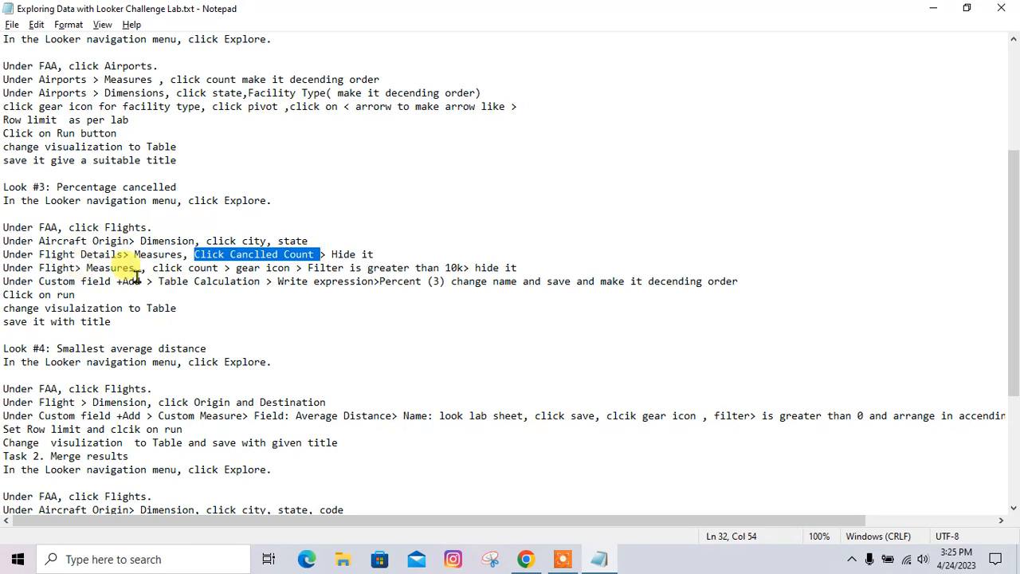
key(alt+Tab)
scroll(109, 375, up, 3)
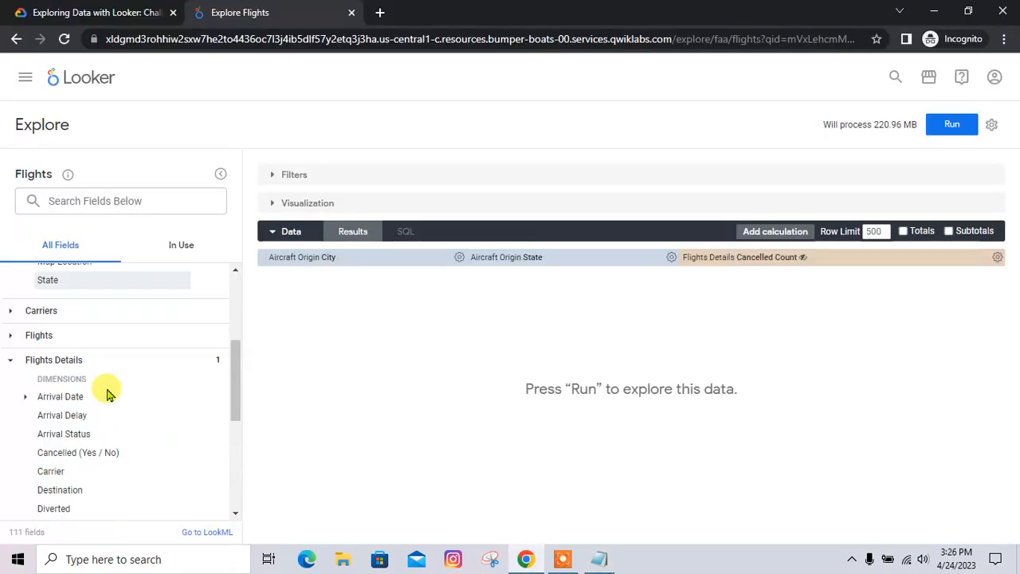
scroll(109, 396, up, 1)
click(74, 412)
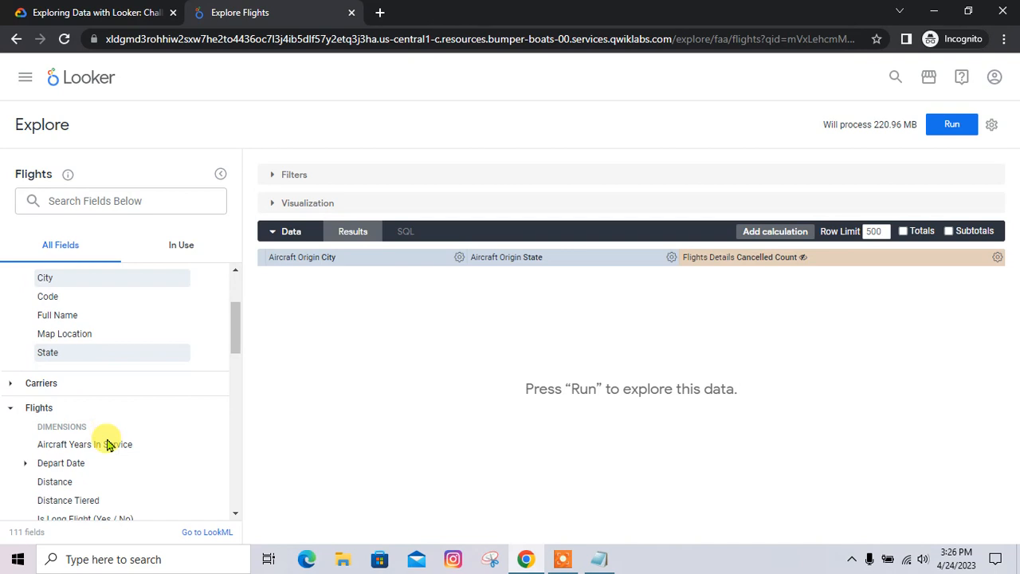
scroll(109, 444, down, 3)
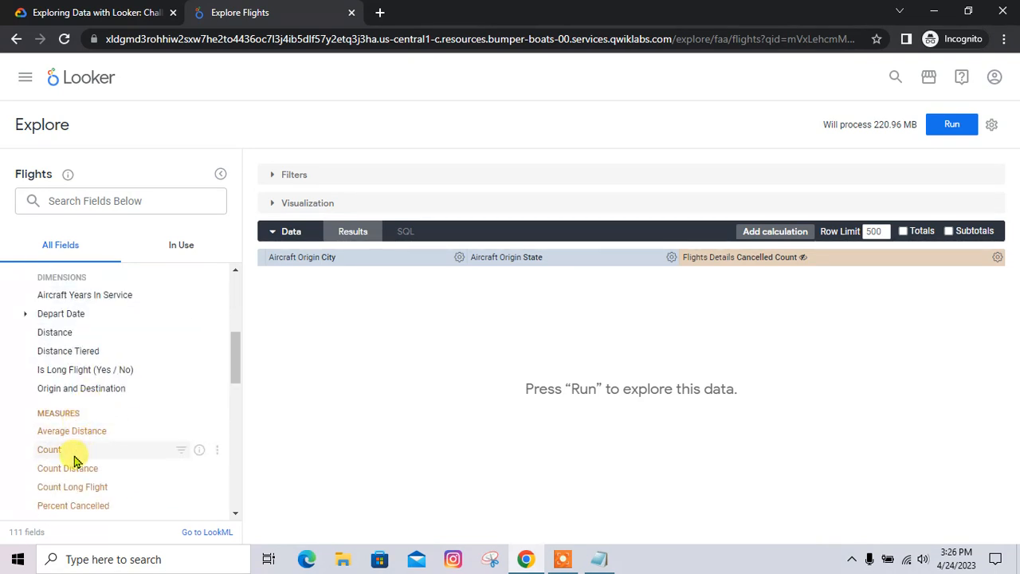
key(alt+Tab)
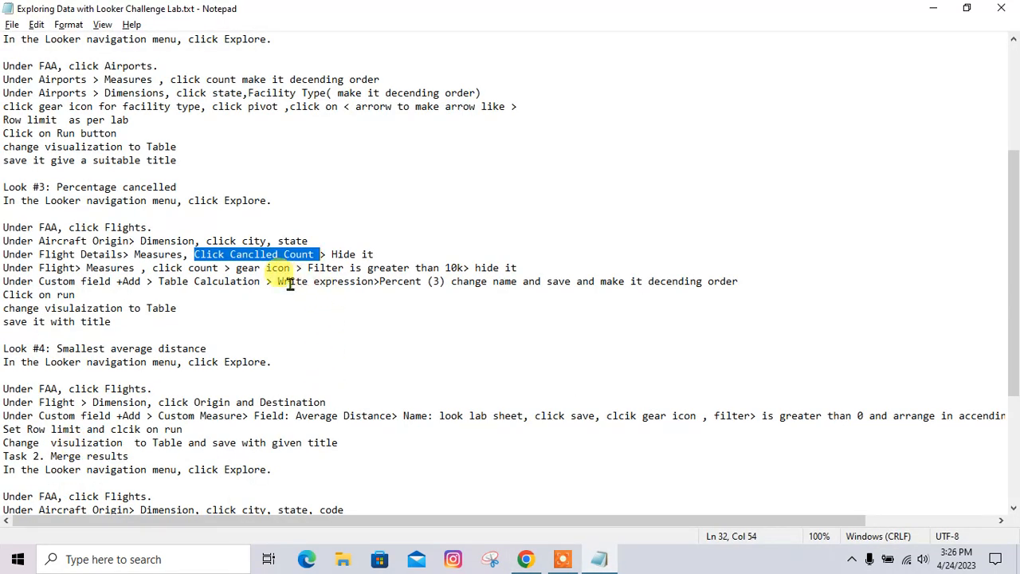
key(alt+Tab)
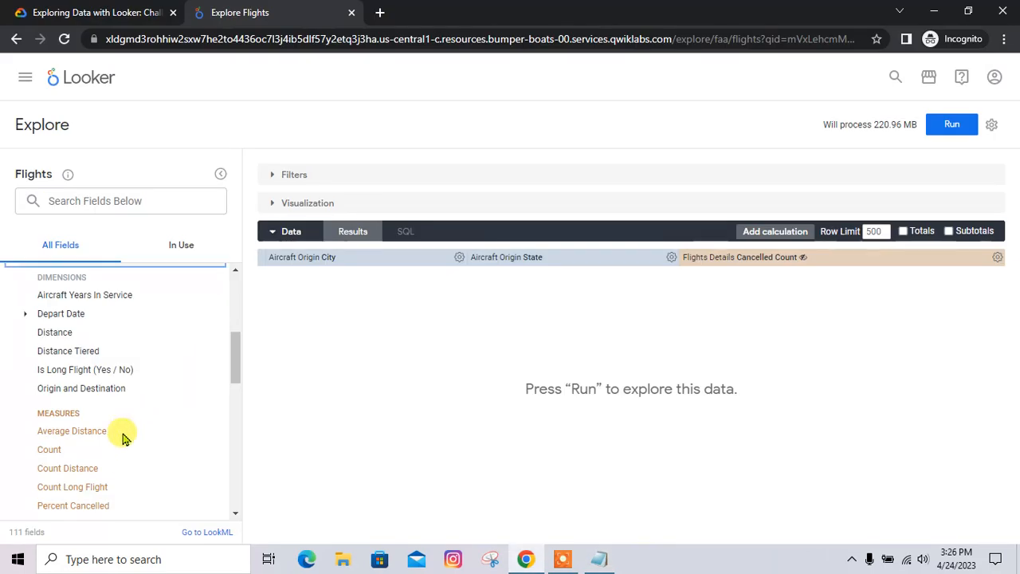
click(88, 455)
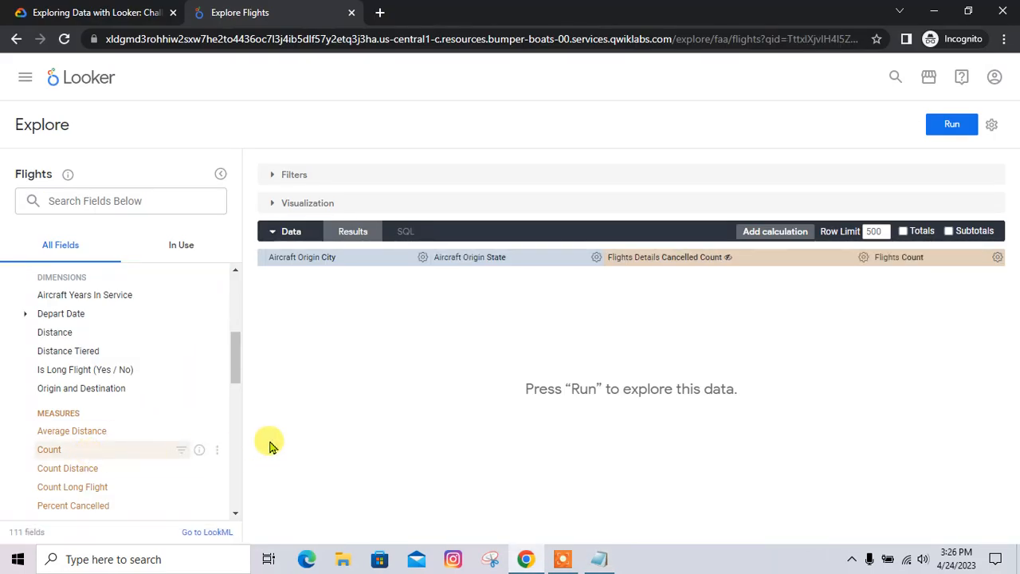
Step: Add a filter on Flights Count with the condition "is greater than", following the Notepad notes
key(alt+Tab)
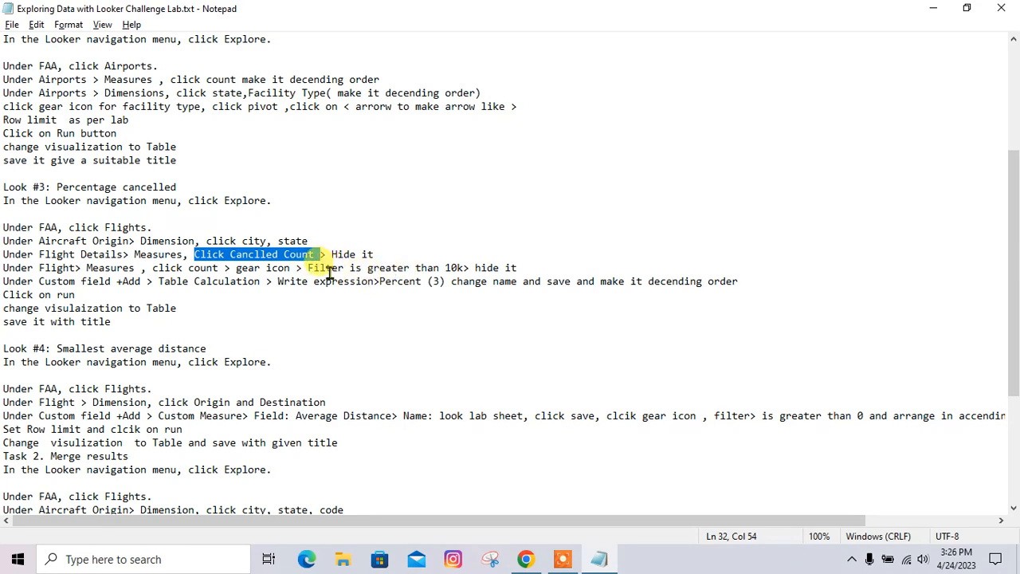
key(alt+Tab)
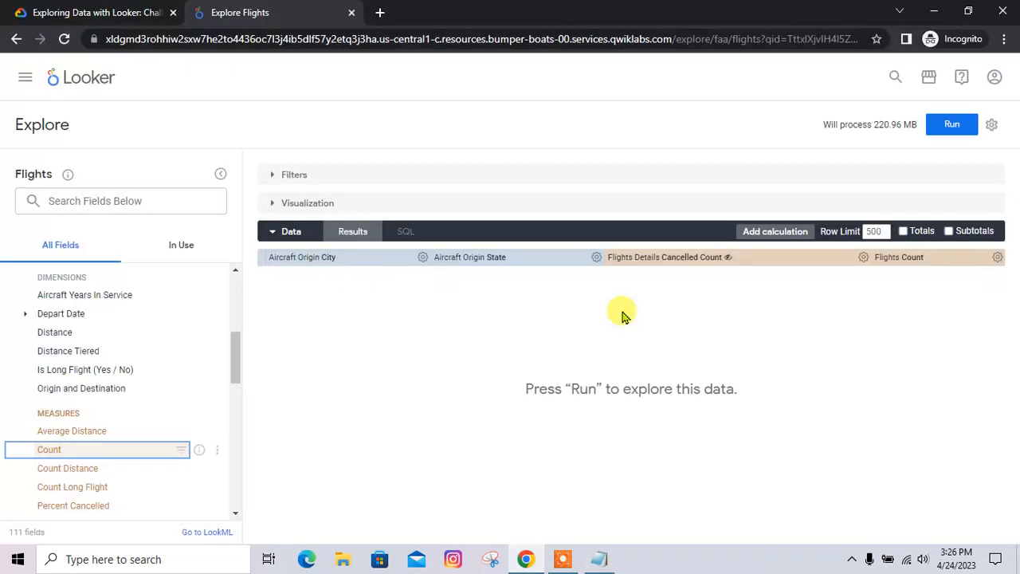
click(1000, 262)
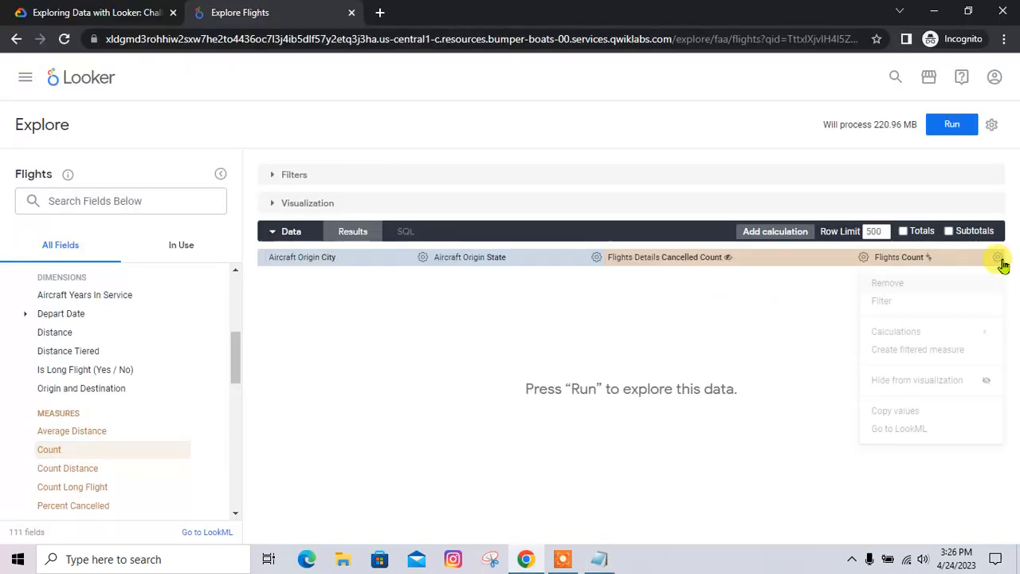
click(921, 301)
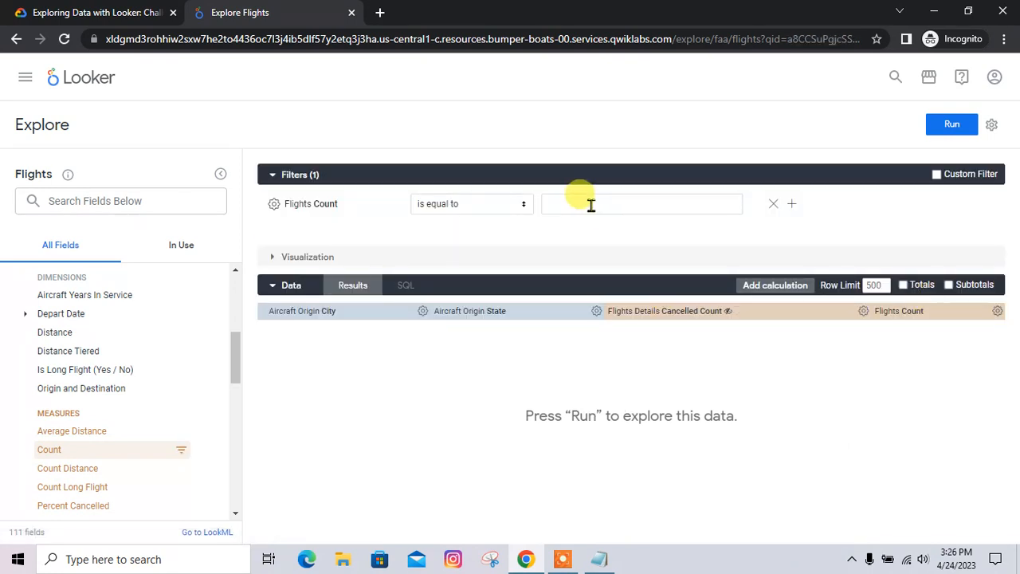
key(alt+Tab)
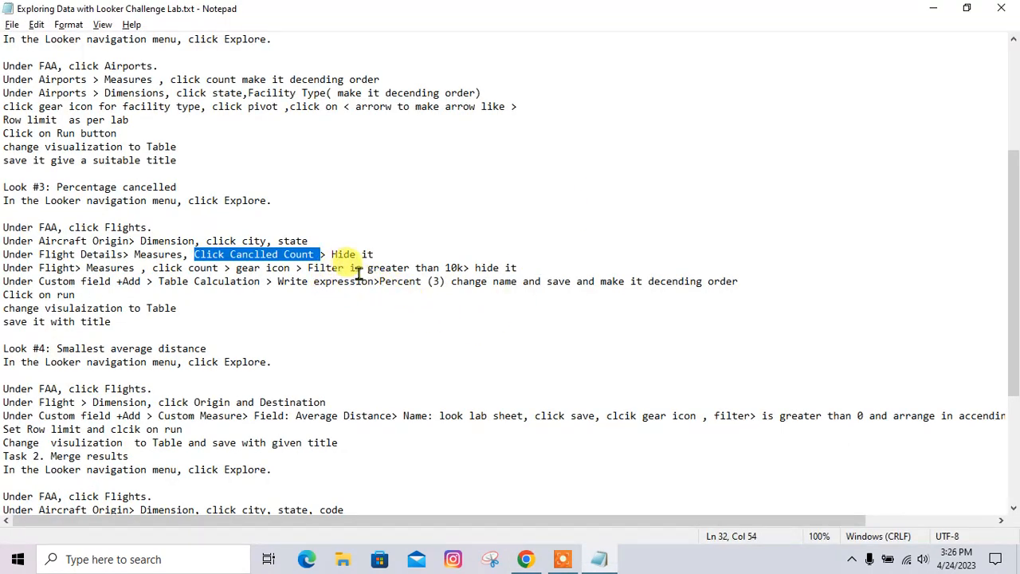
key(alt+Tab)
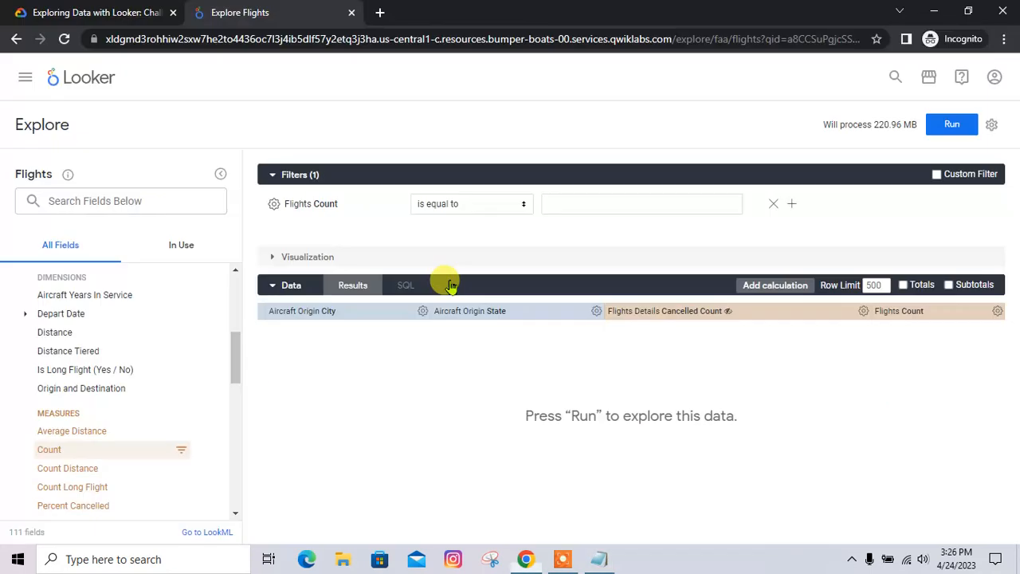
click(464, 207)
click(485, 231)
click(565, 205)
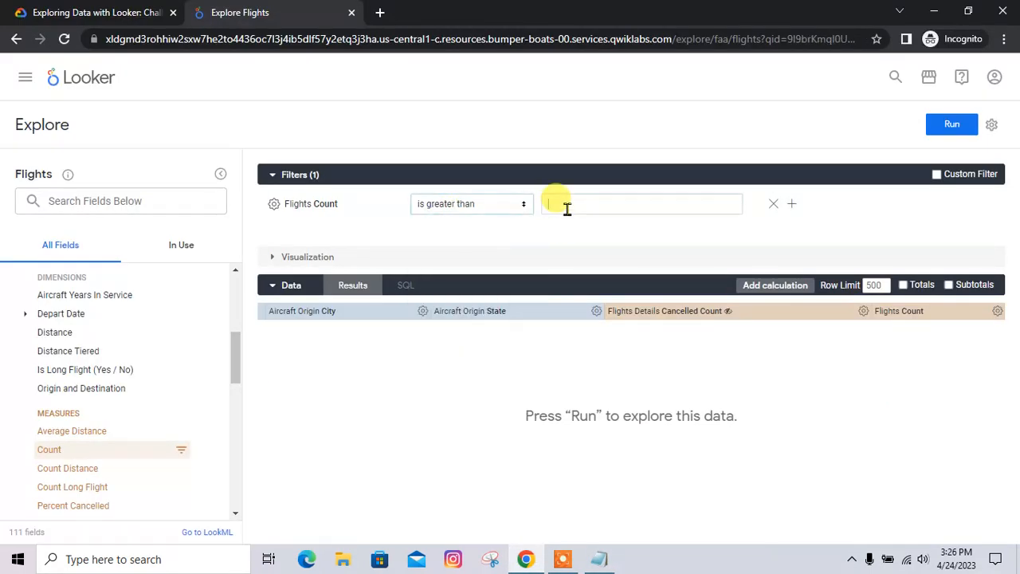
Step: Check the flight threshold in the lab instructions and set the Flights Count filter value to 10000
click(62, 8)
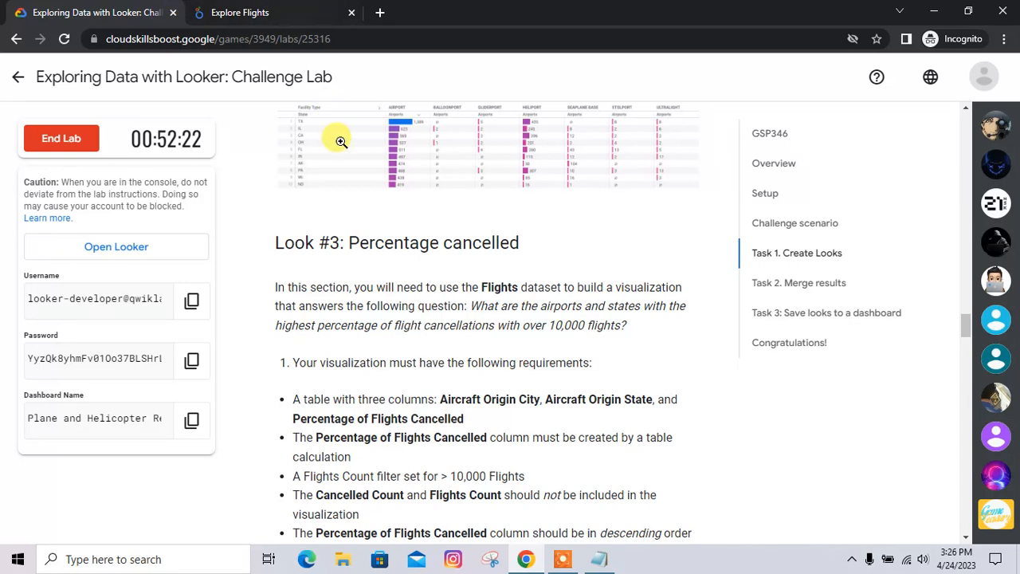
double_click(555, 327)
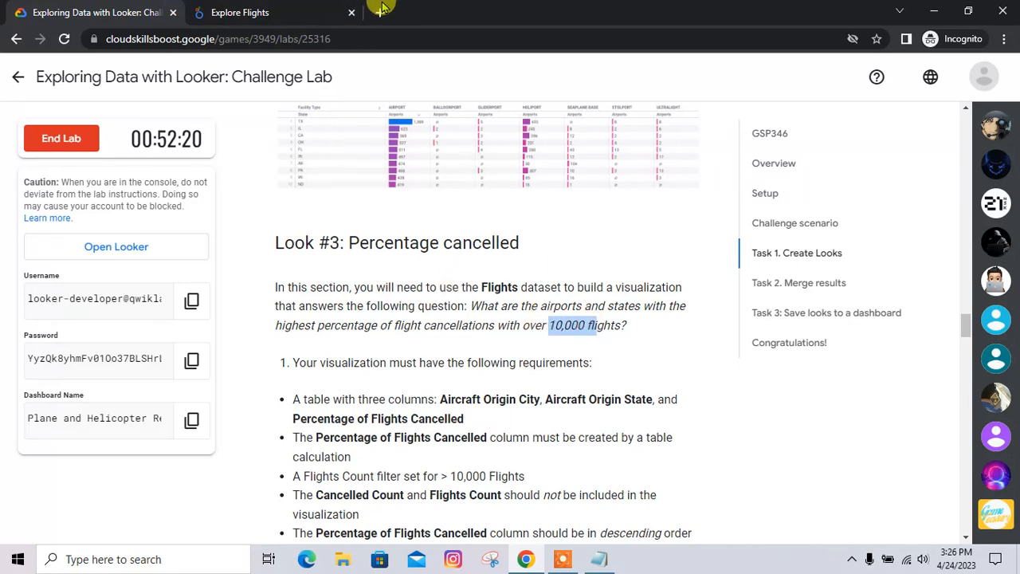
click(295, 12)
click(559, 197)
text(10000)
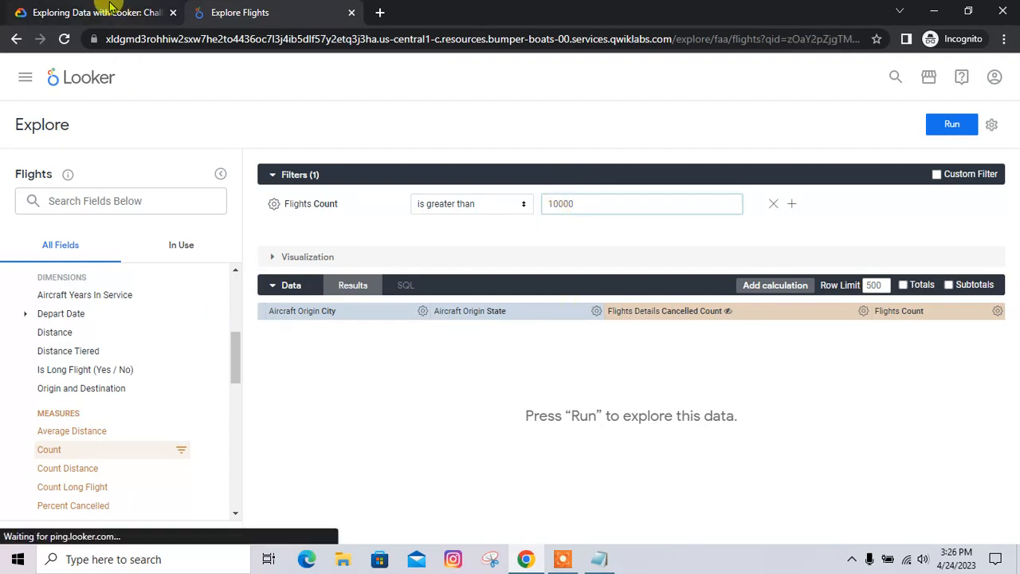
click(111, 8)
click(293, 11)
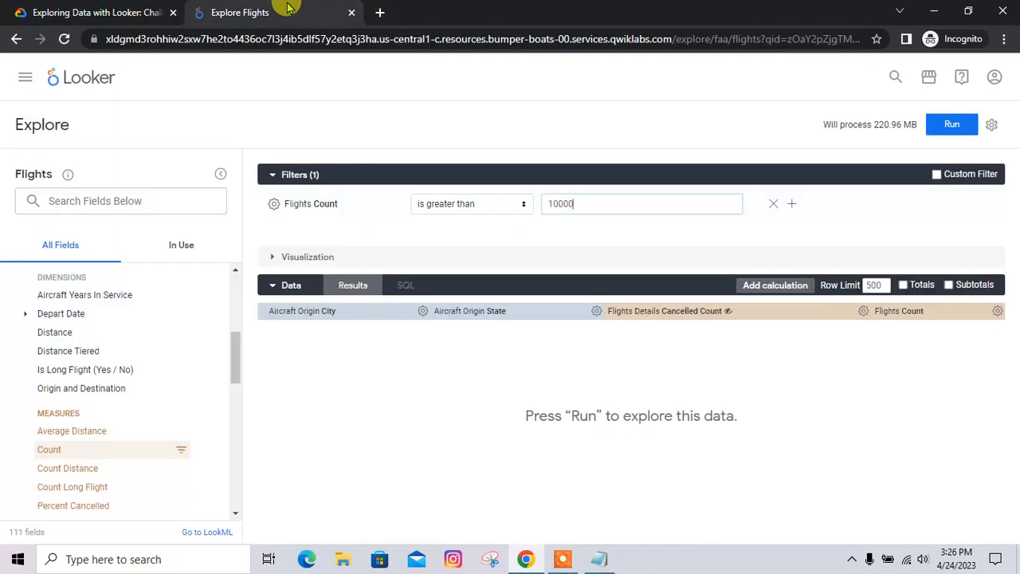
Step: Hide the Flights Count column from the visualization, as the Notepad notes require
key(alt+Tab)
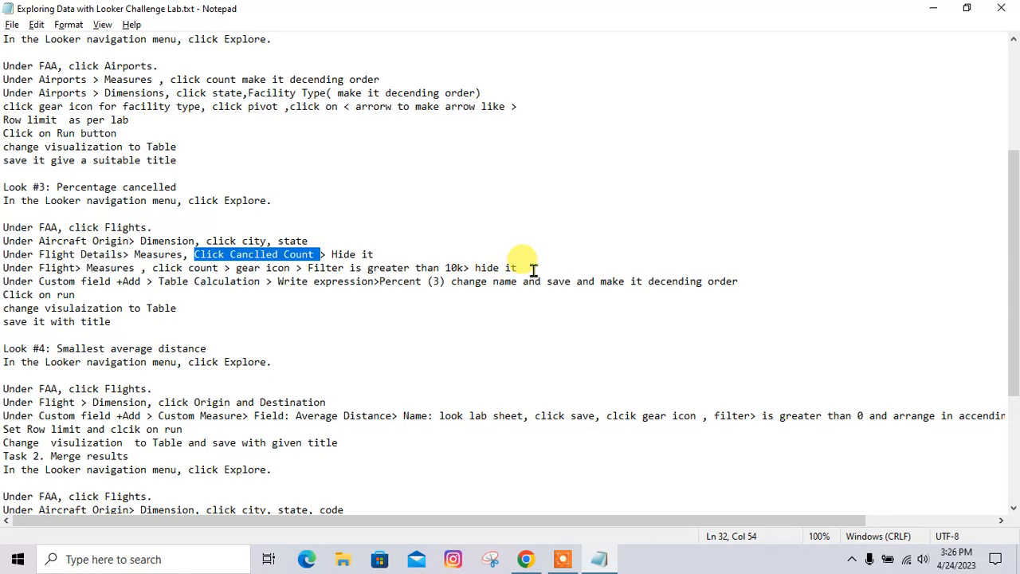
drag(529, 268, 456, 268)
key(alt+Tab)
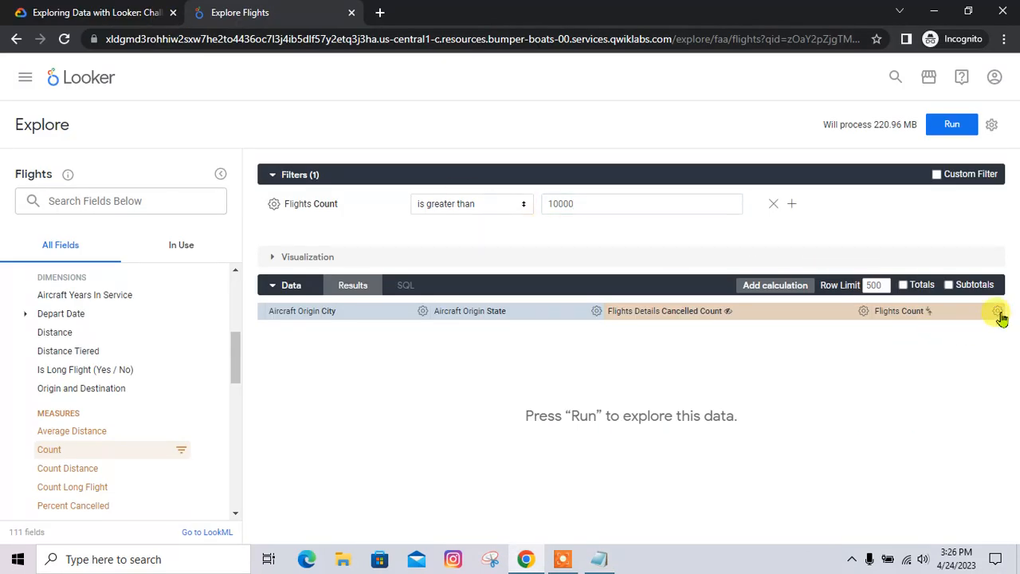
click(980, 434)
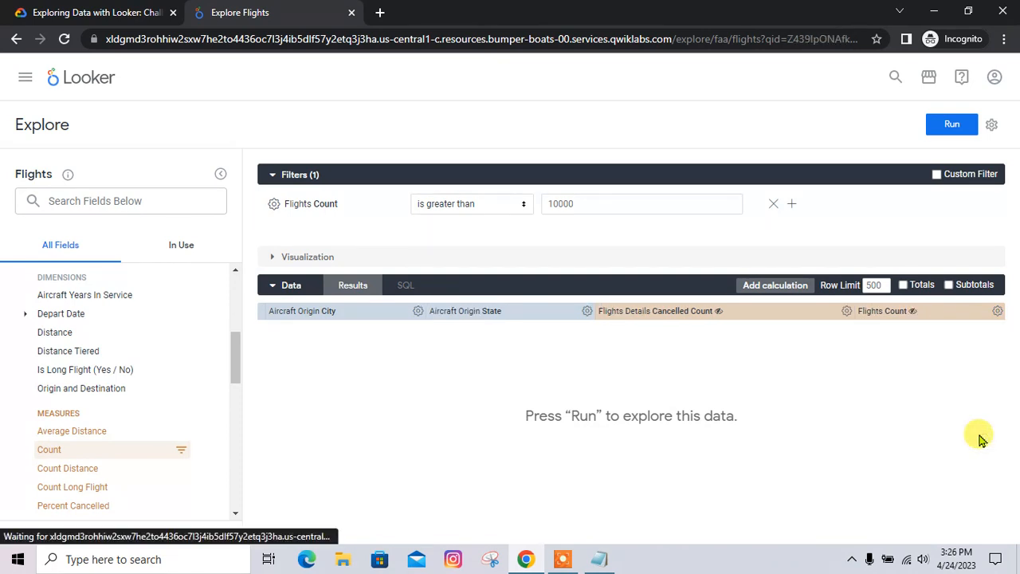
Step: Check the custom field instruction in Notepad and start a new table calculation under Custom Fields
key(alt+Tab)
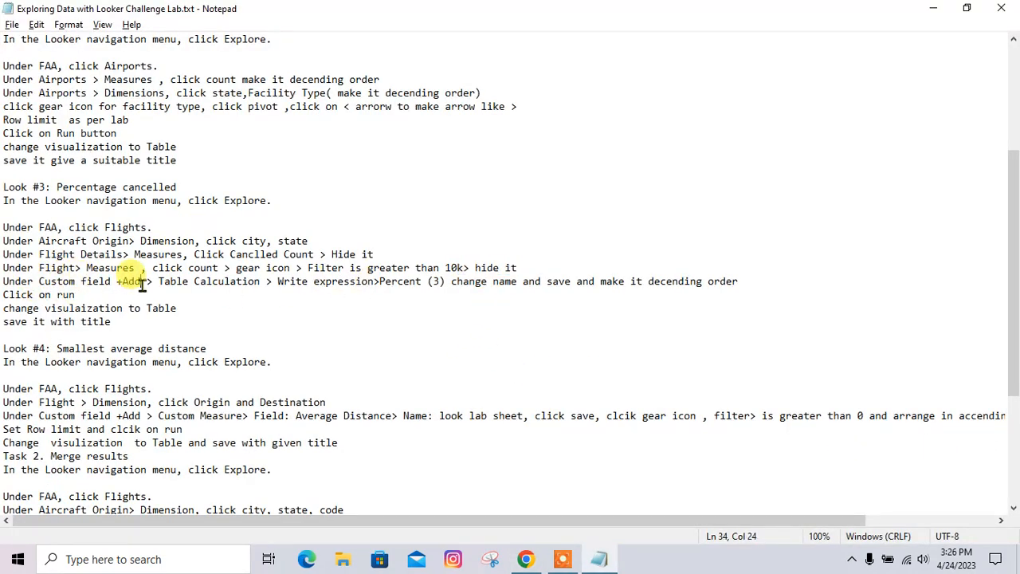
drag(142, 283, 121, 289)
key(alt+Tab)
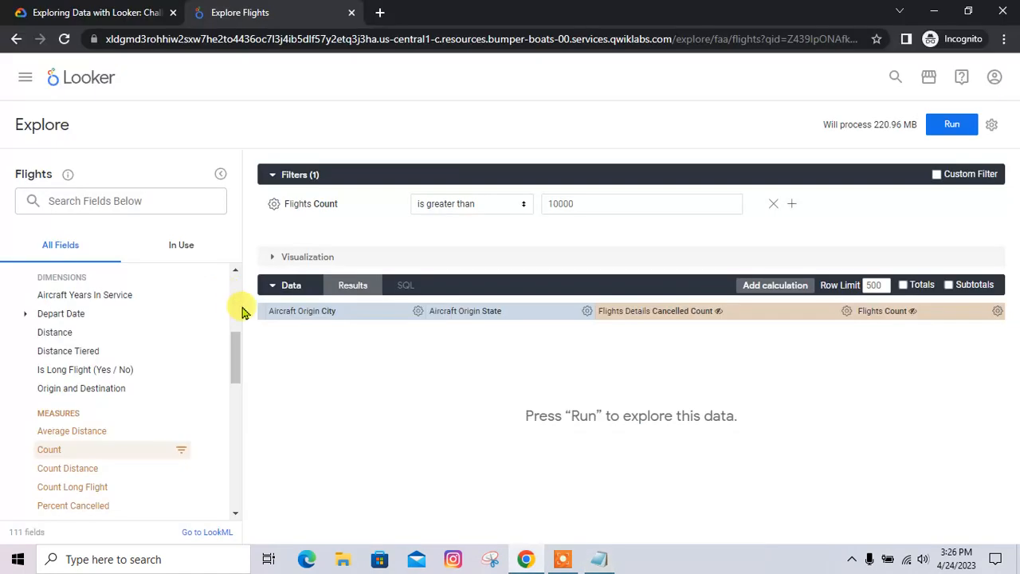
scroll(137, 341, up, 10)
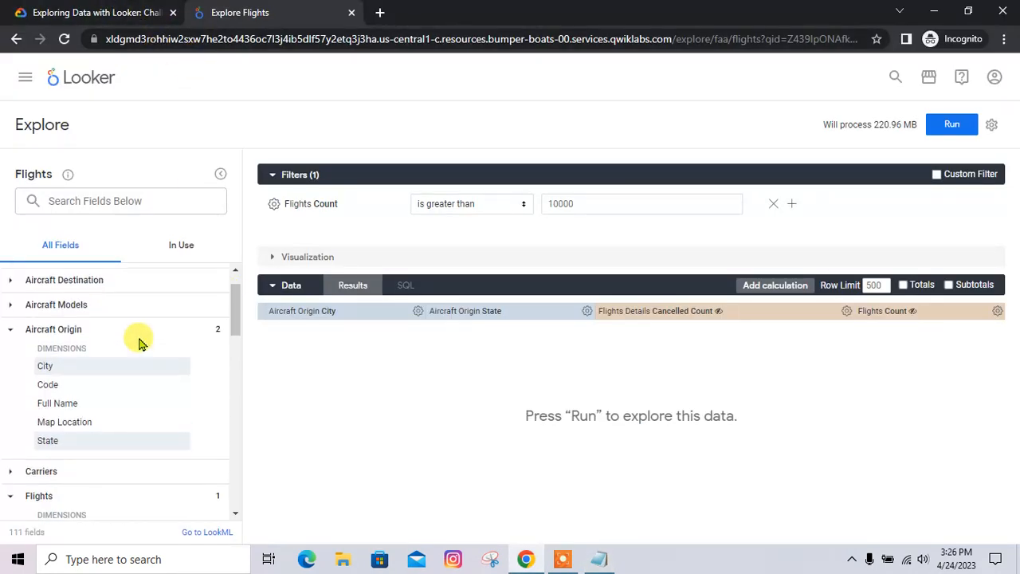
click(205, 285)
click(252, 369)
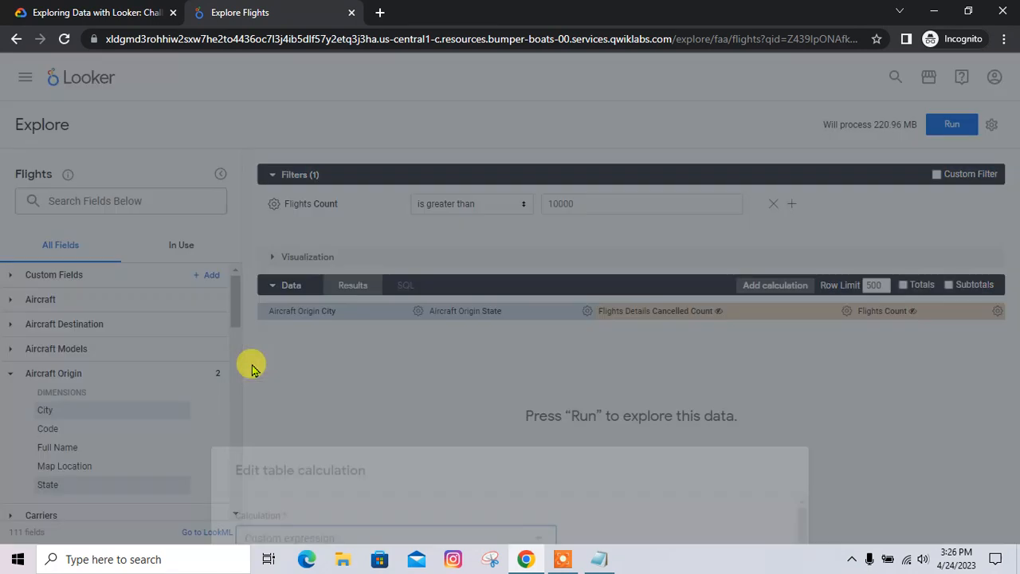
Step: Copy the formula ${flights.cancelled_count}/${flights.count} from the lab instructions and enter it as the table calculation's expression
key(ctrl+Tab)
scroll(425, 358, down, 2)
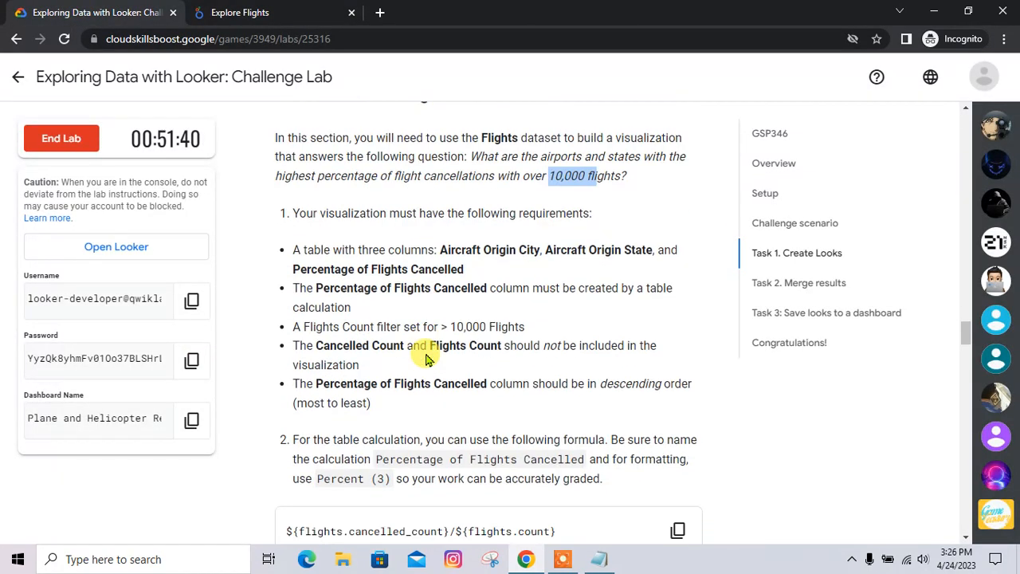
scroll(425, 359, down, 1)
click(678, 455)
key(alt+Tab)
key(alt+Tab)
click(239, 12)
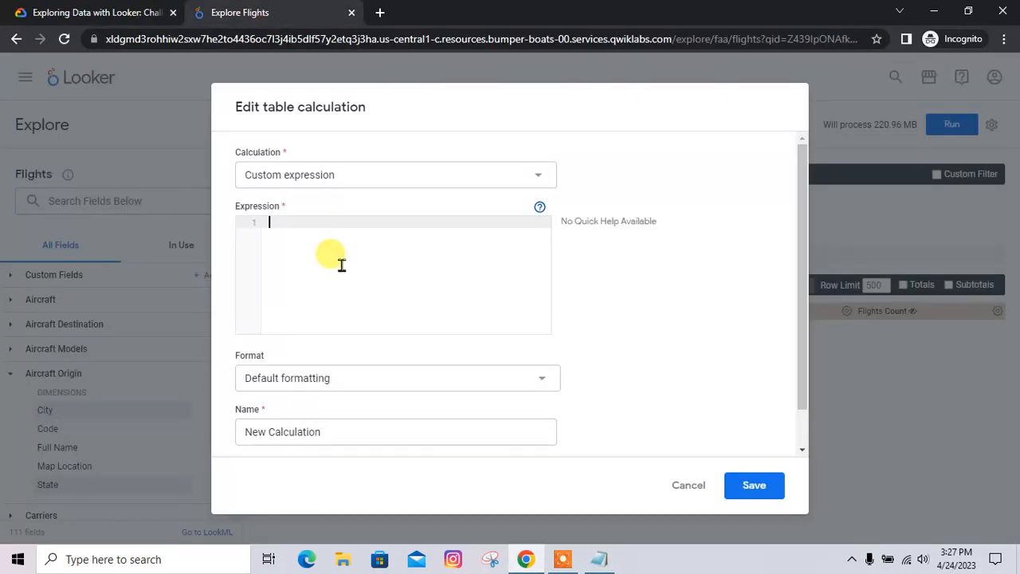
Step: Check the format in the Notepad notes and set the table calculation to Percent with 3 decimals
key(alt+Tab)
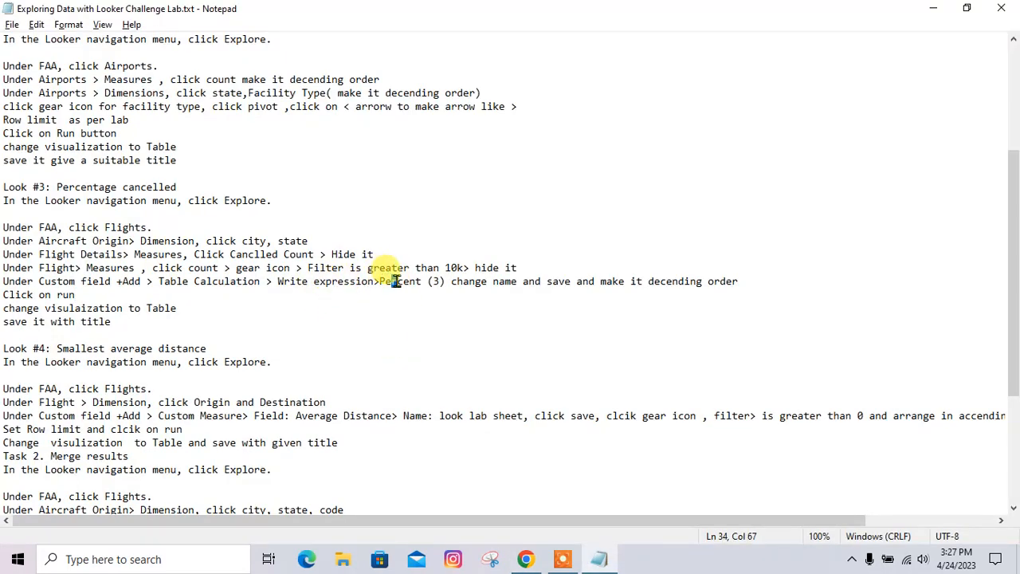
key(alt+Tab)
click(347, 379)
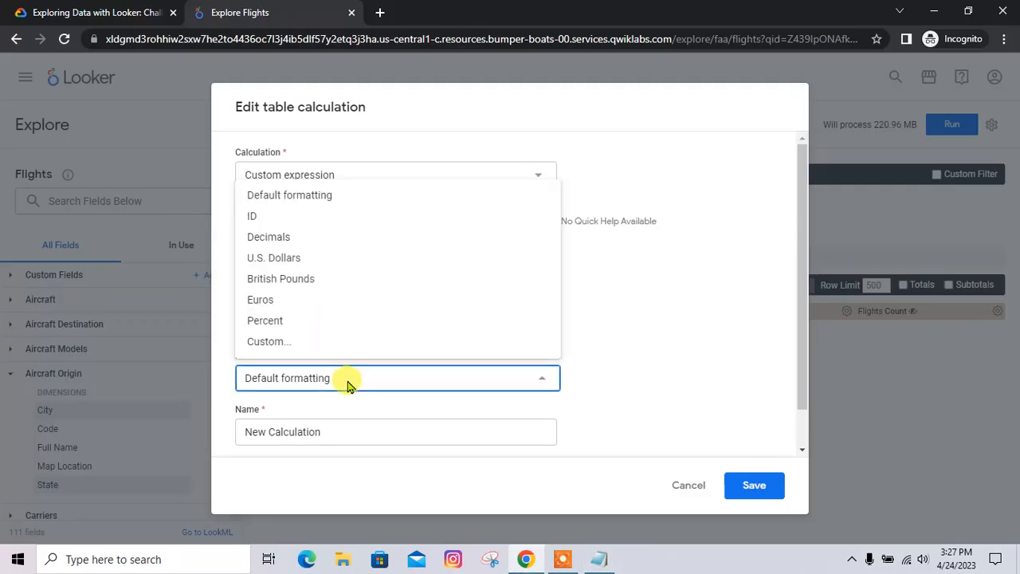
click(318, 321)
click(605, 384)
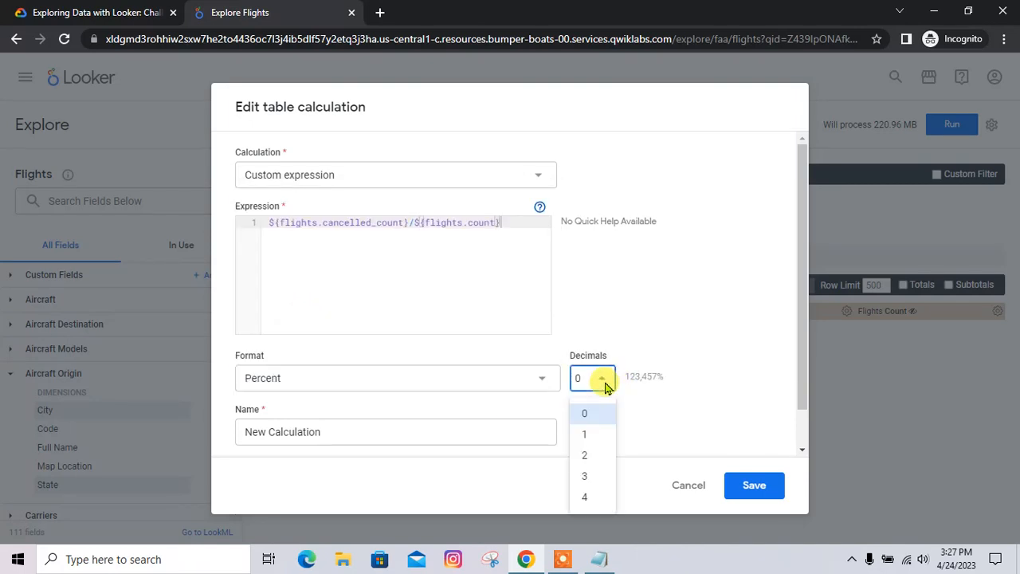
click(596, 475)
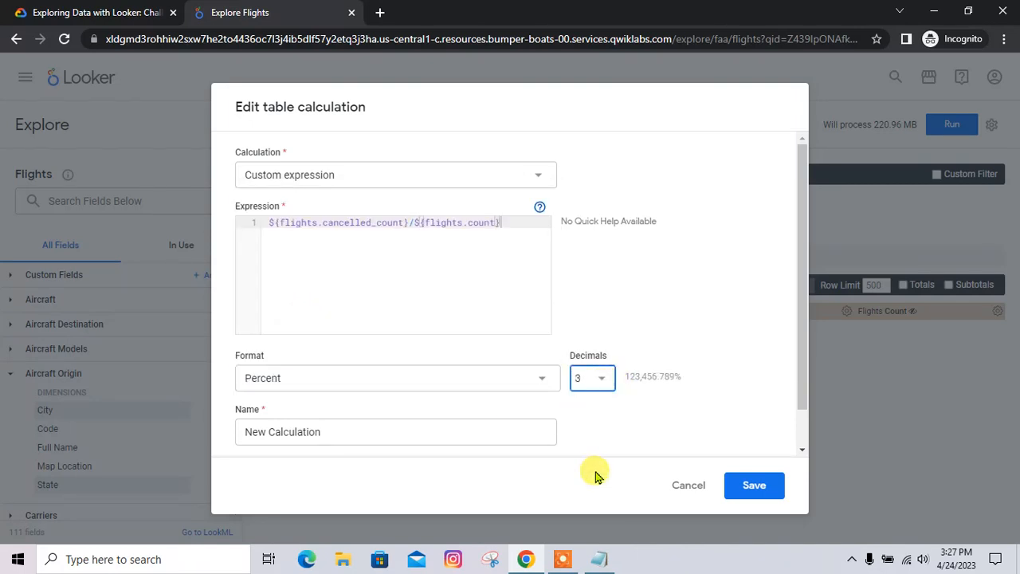
Step: Copy the calculation name Percentage of Flights Cancelled from the lab instructions and set it as the table calculation's name
key(alt+Tab)
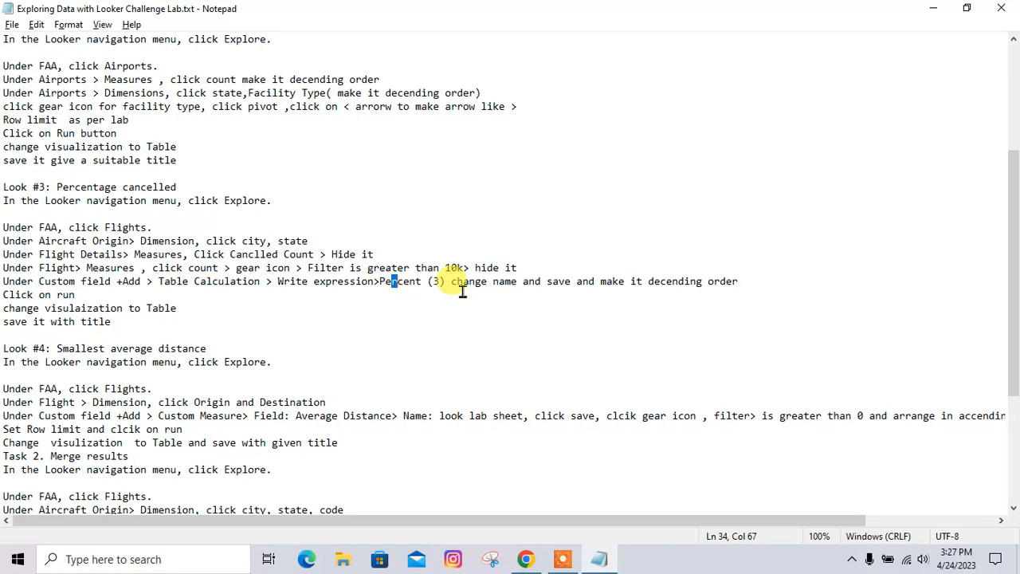
key(alt+Tab)
click(118, 12)
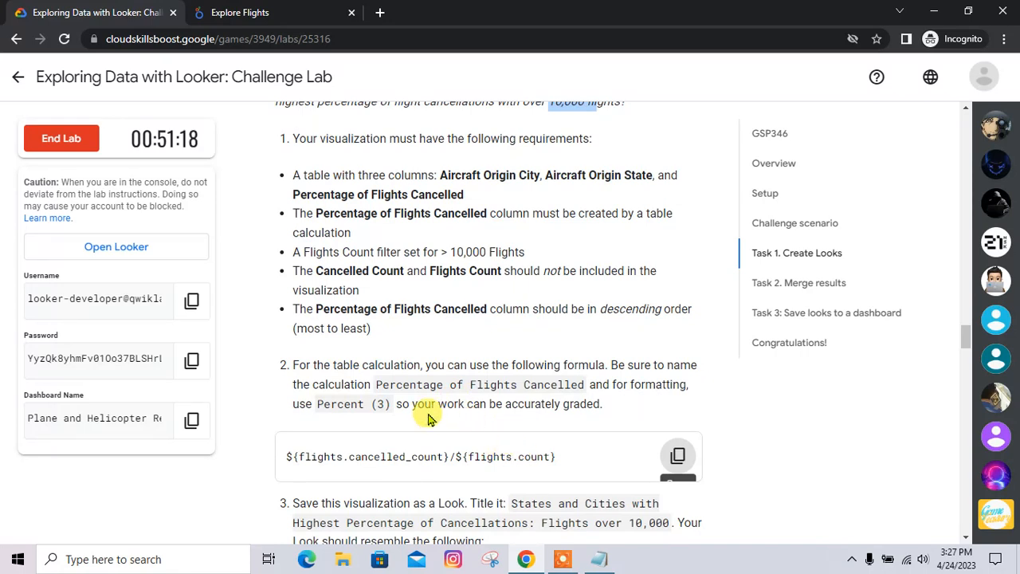
drag(378, 385, 582, 385)
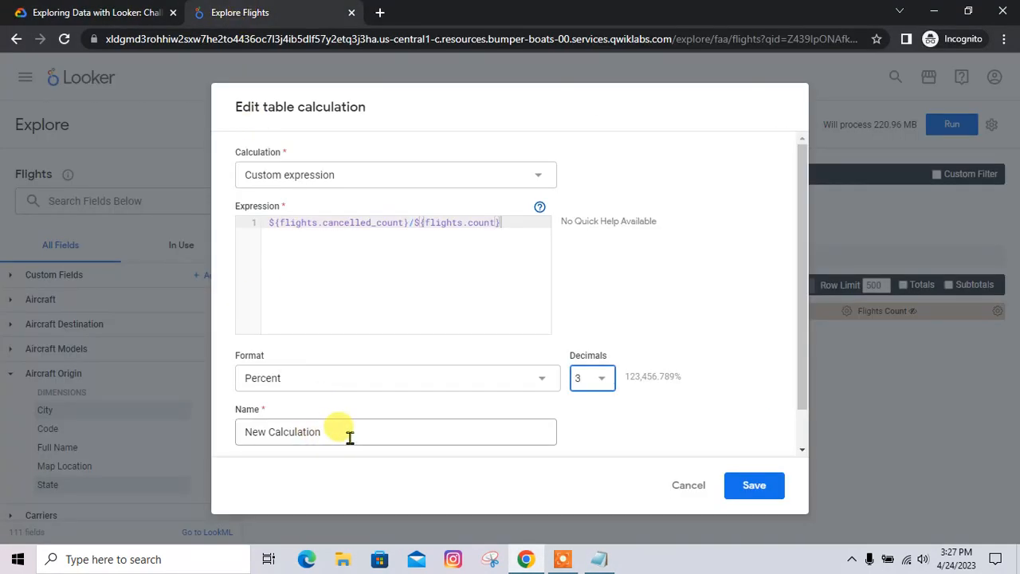
drag(349, 437, 252, 431)
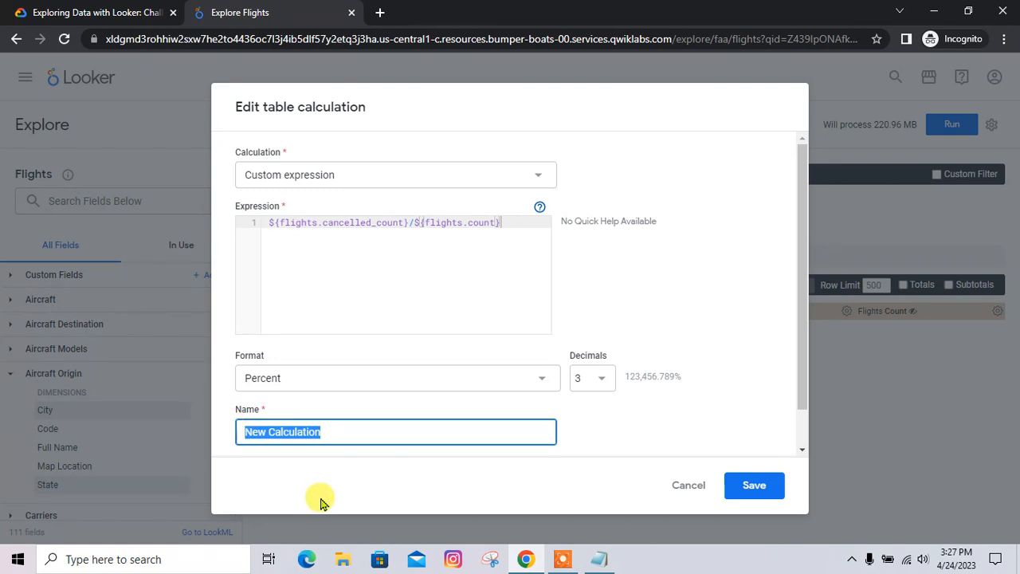
key(ctrl+v)
Step: Copy the Look title States and Cities with Highest Percentage of Cancellations: Flights over 10,000 from the lab instructions, and save the table calculation
click(118, 8)
scroll(407, 427, down, 1)
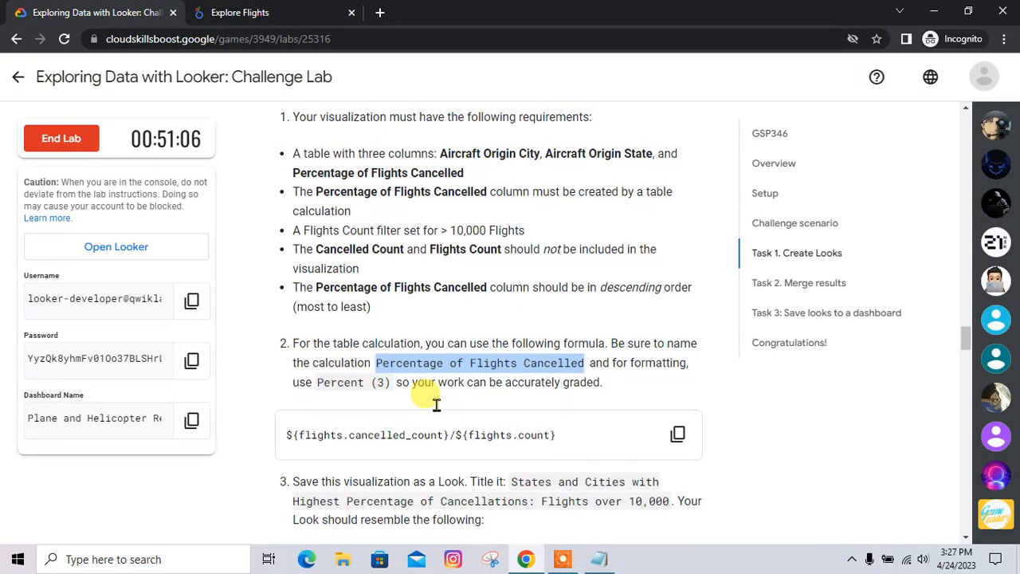
drag(513, 430, 660, 451)
key(ctrl+c)
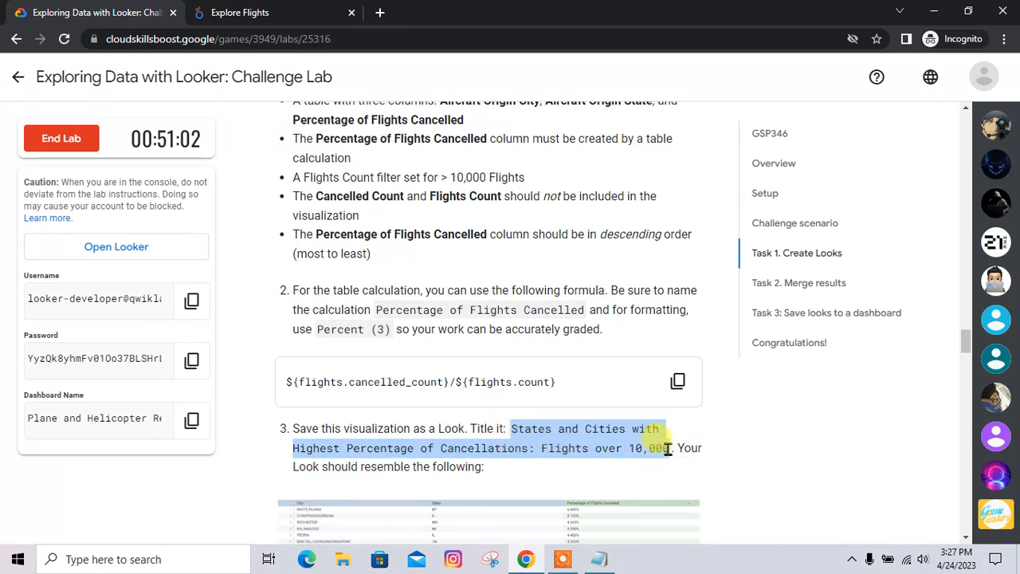
click(263, 12)
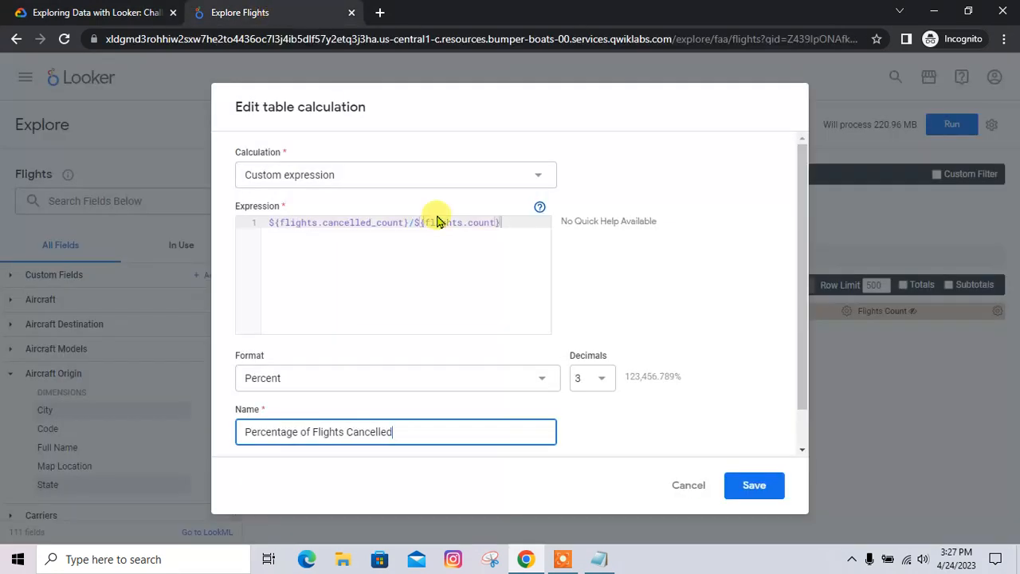
click(749, 488)
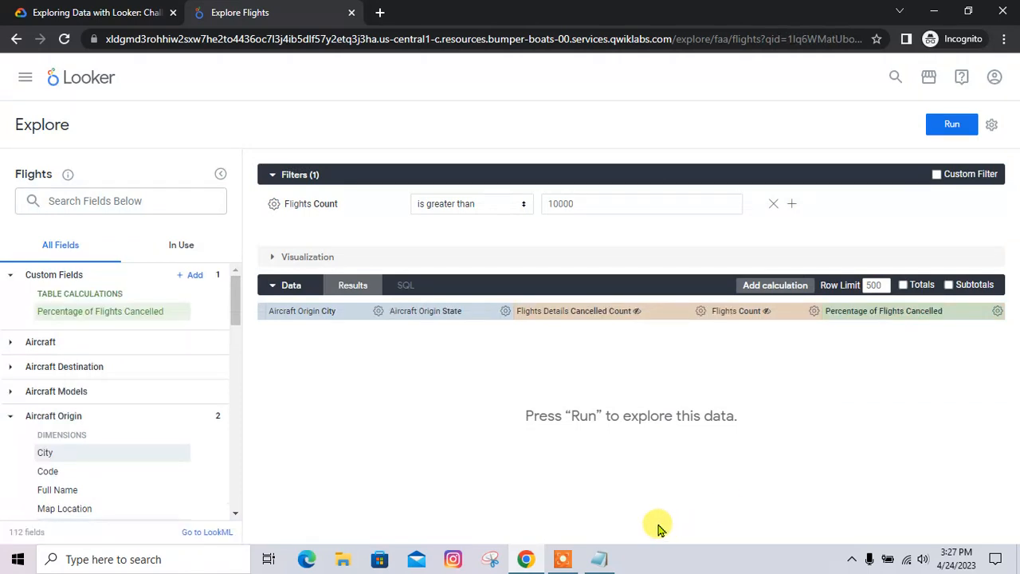
Step: Check the sort requirement in the Notepad notes and sort the Percentage of Flights Cancelled column in descending order
key(alt+Tab)
key(alt+Tab)
key(alt+Tab)
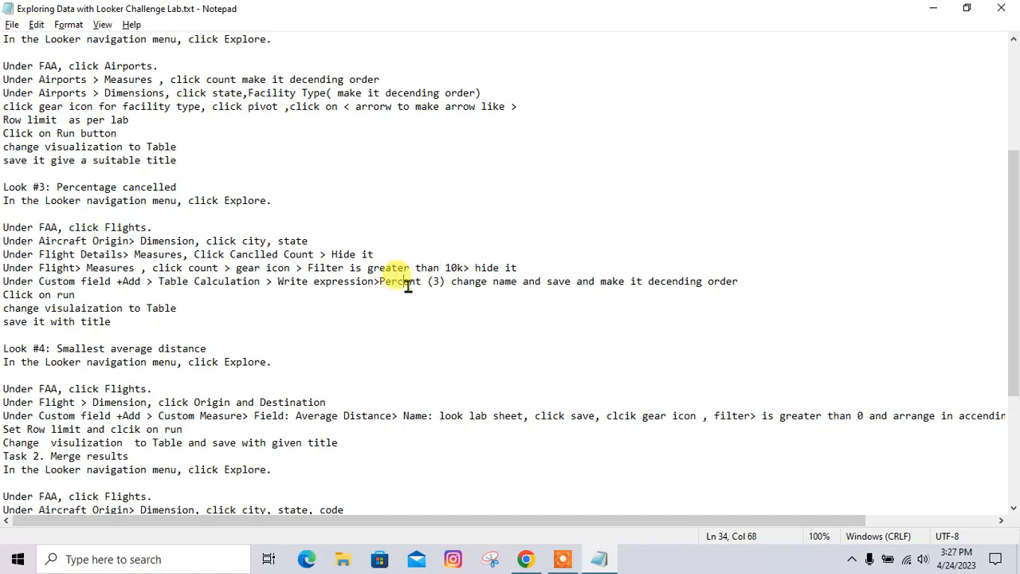
key(alt+Tab)
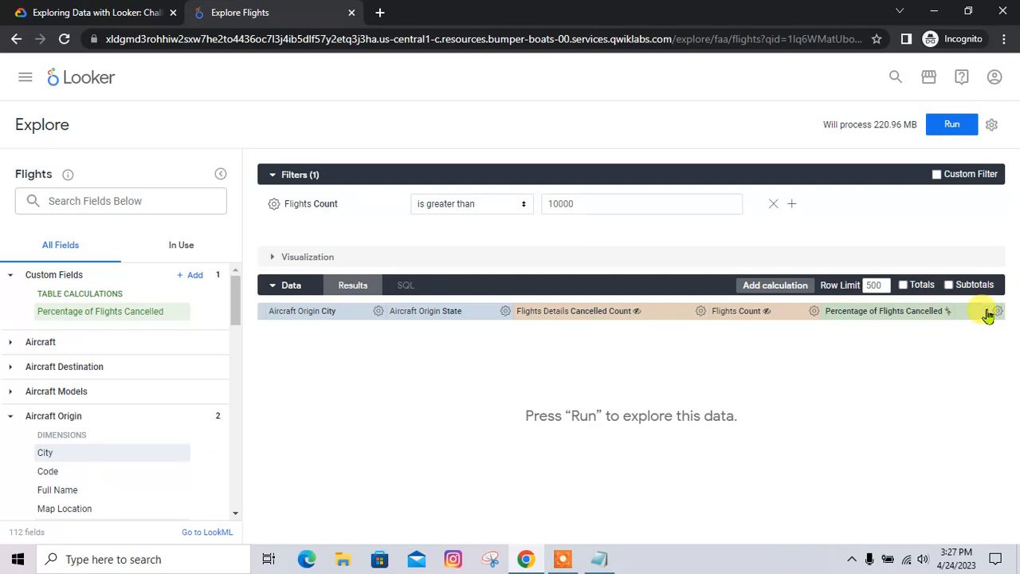
click(947, 311)
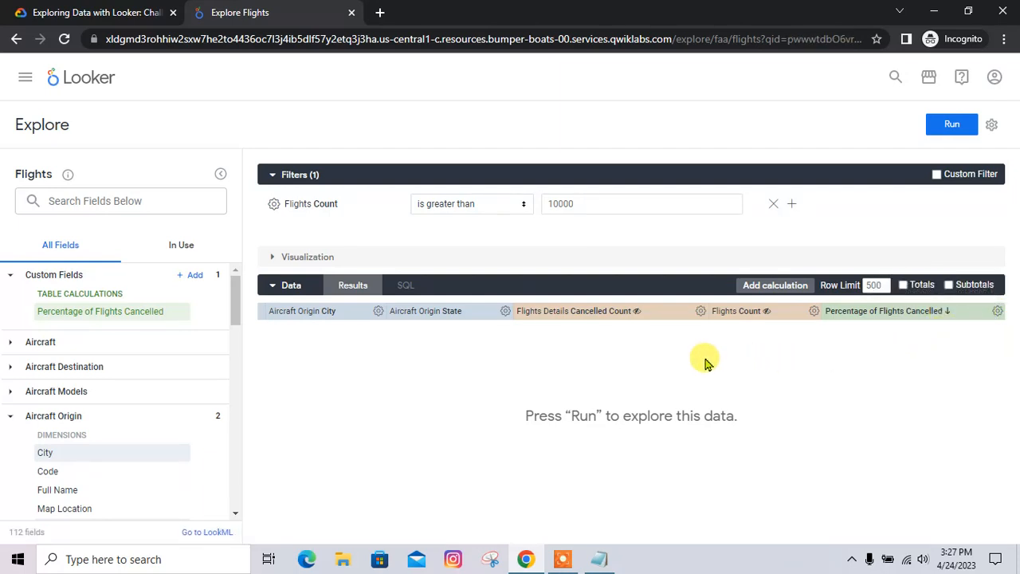
Step: Run the flight cancellation query, as the Notepad notes require
key(alt+Tab)
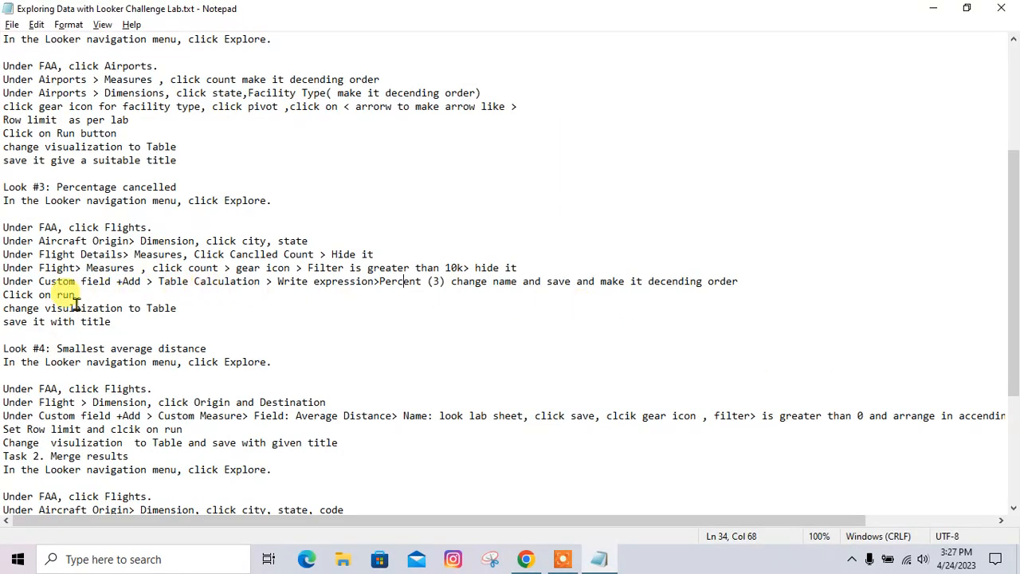
key(alt+Tab)
click(943, 130)
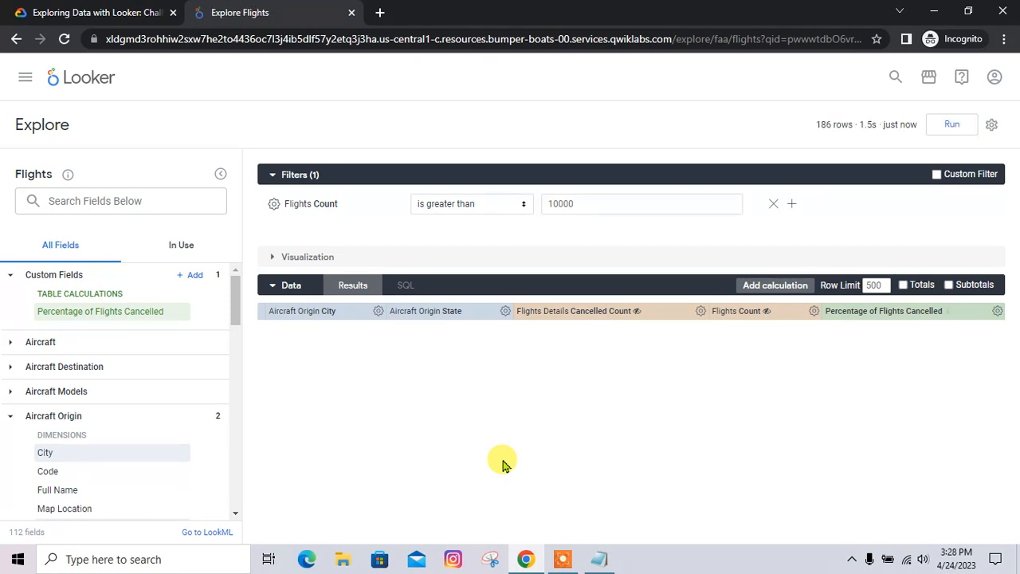
Step: Expand the visualization and change it to Table, following the Look #3 notes in Notepad
key(alt+Tab)
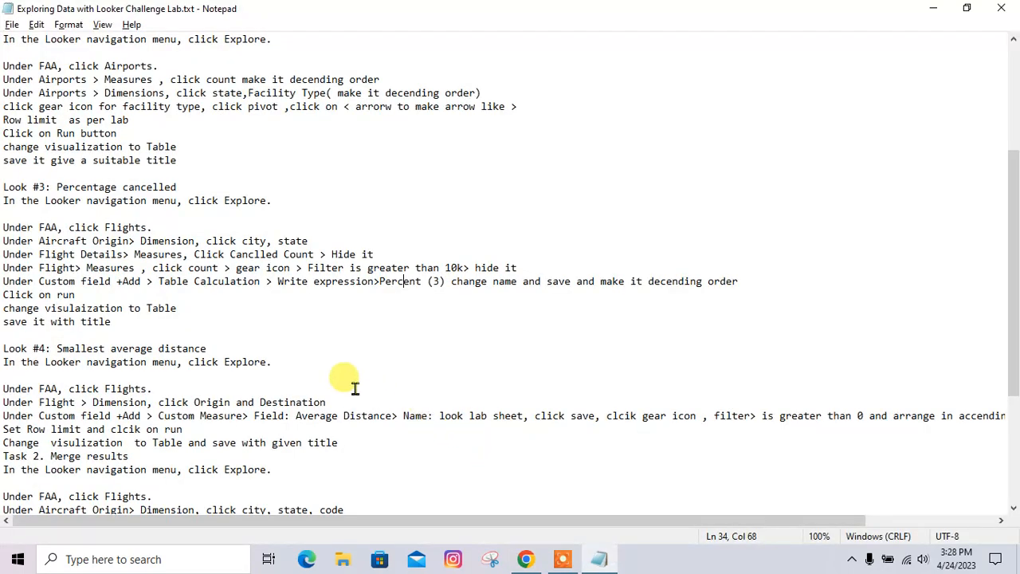
key(alt+Tab)
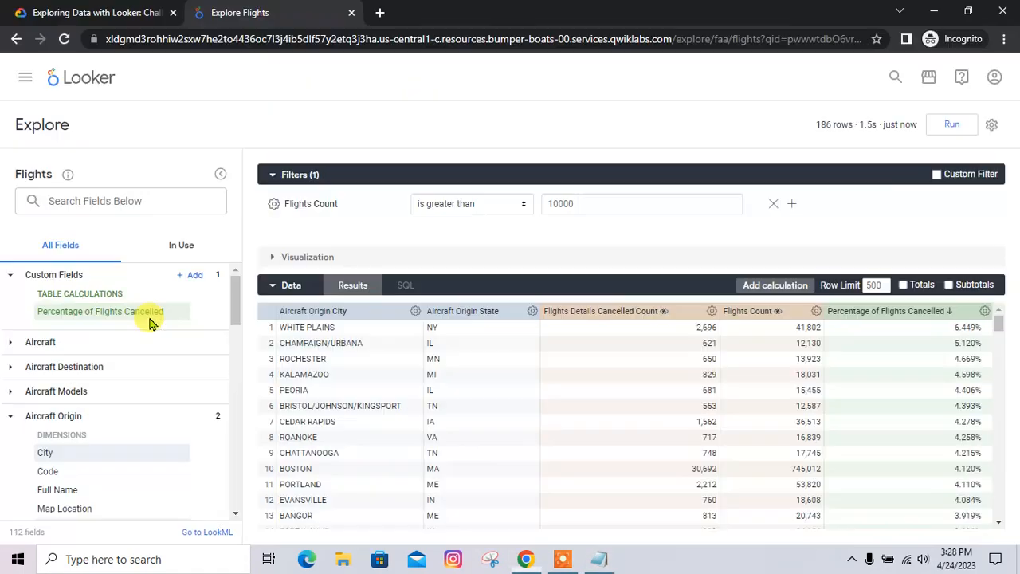
click(295, 257)
key(alt+Tab)
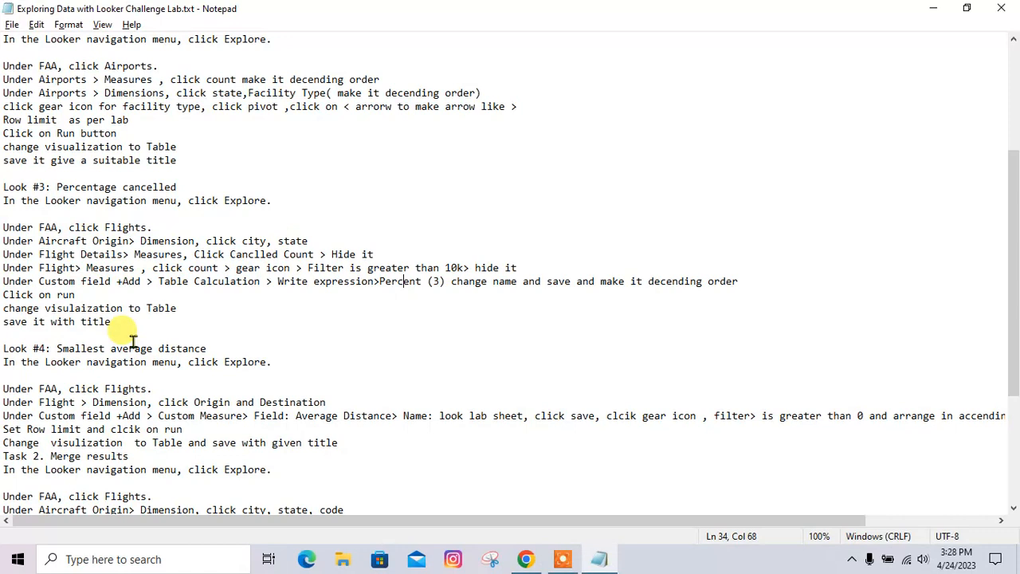
key(alt+Tab)
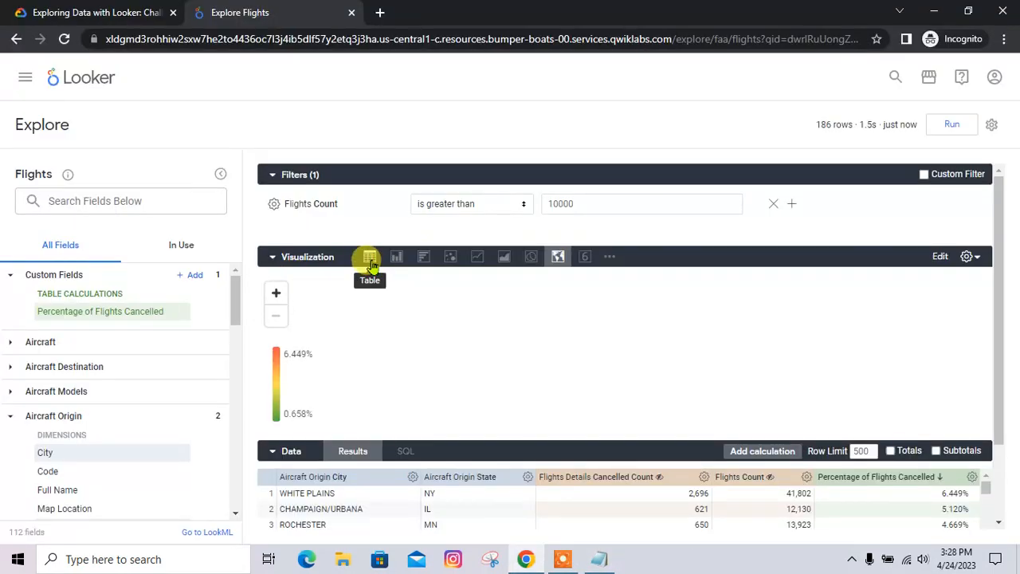
click(370, 257)
key(alt+Tab)
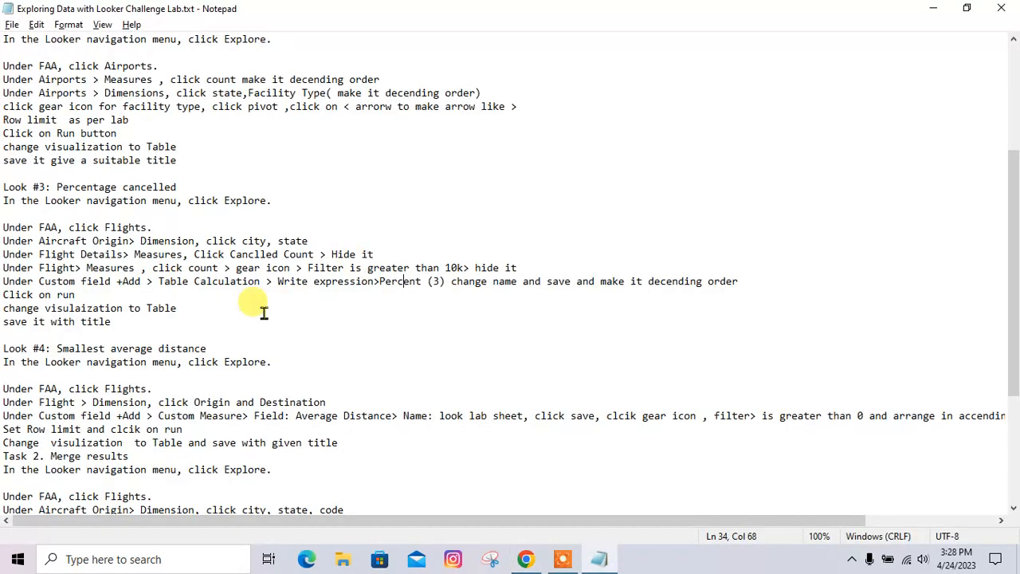
key(alt+Tab)
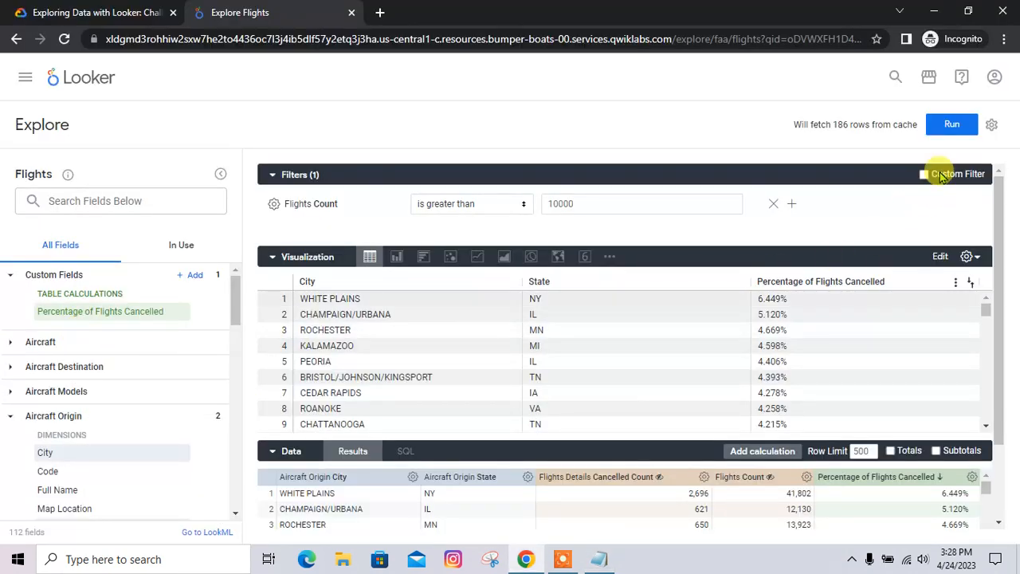
Step: Save the query as a Look titled States and Cities with Highest Percentage of Cancellations: Flights over 10,000
click(991, 125)
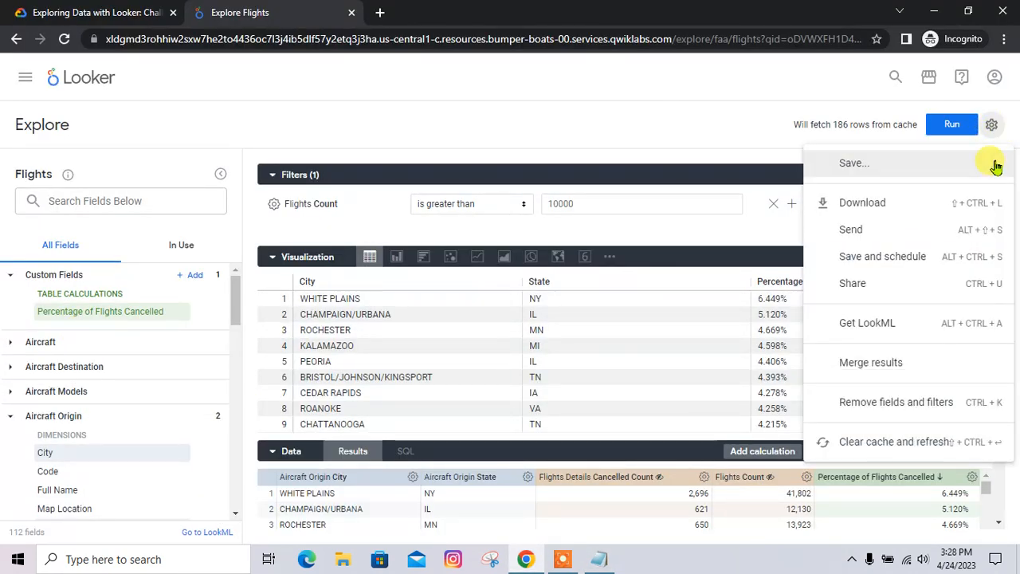
mouse_move(869, 164)
click(729, 223)
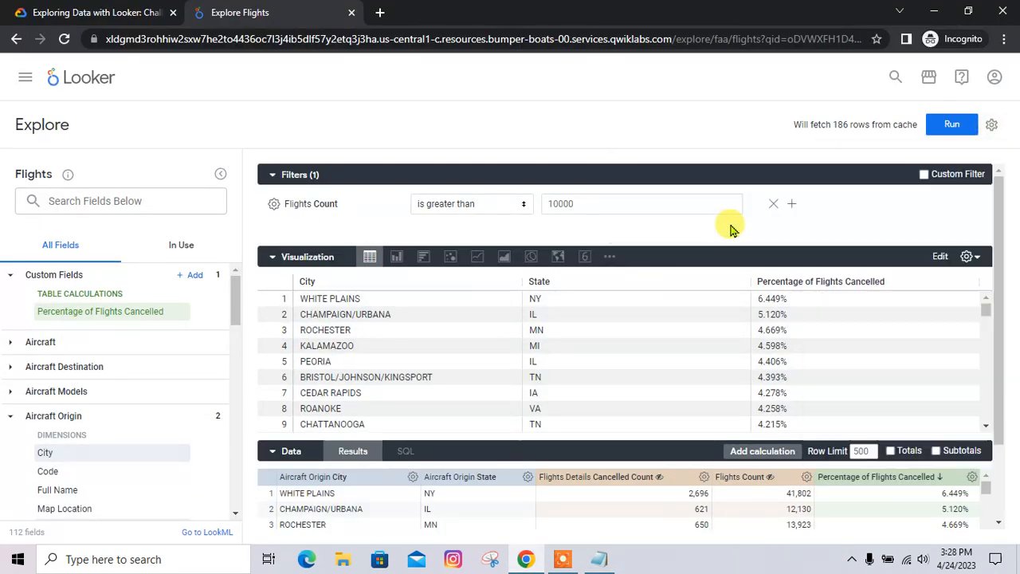
key(ctrl+v)
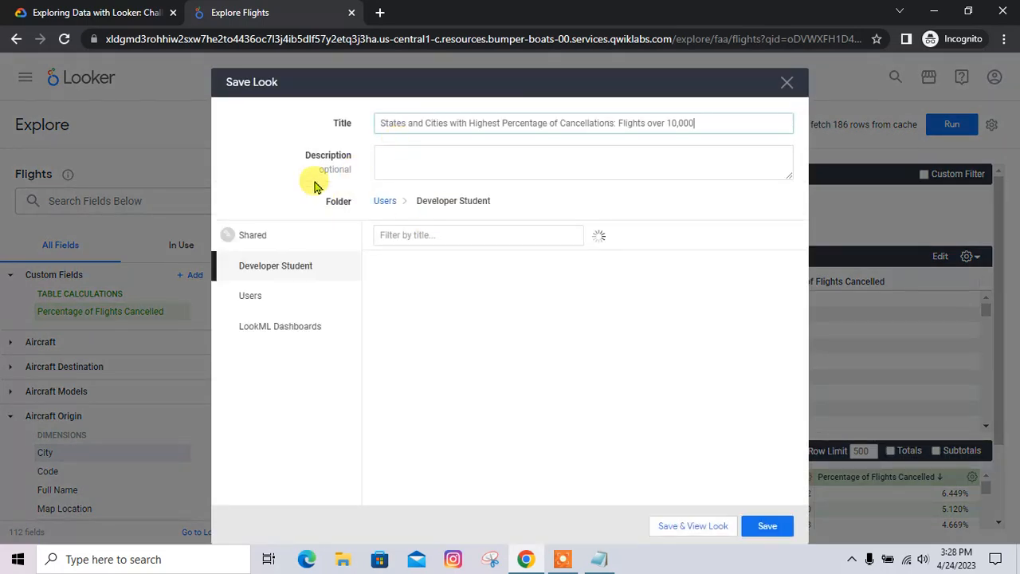
click(111, 13)
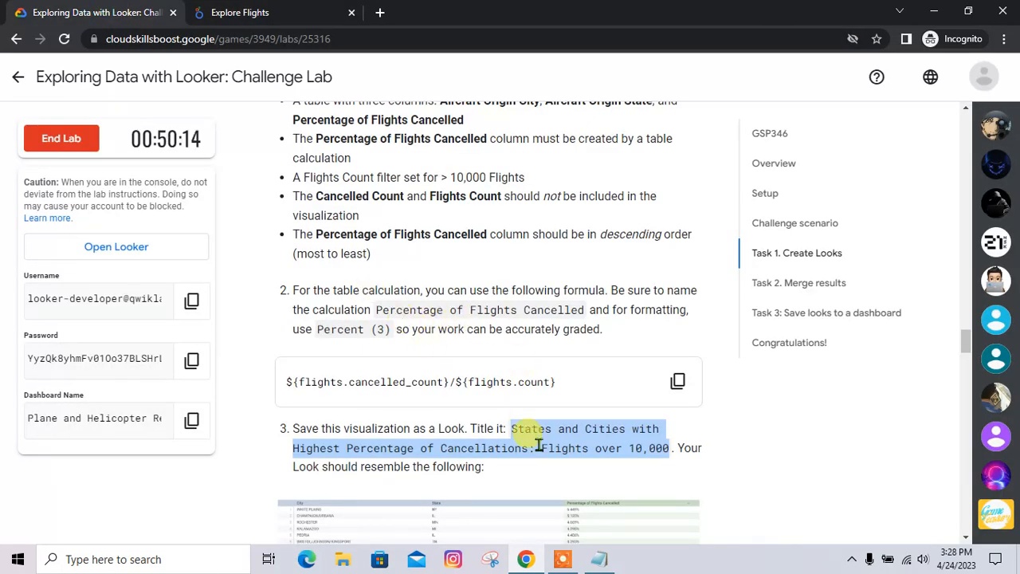
scroll(538, 445, down, 4)
key(alt+Tab)
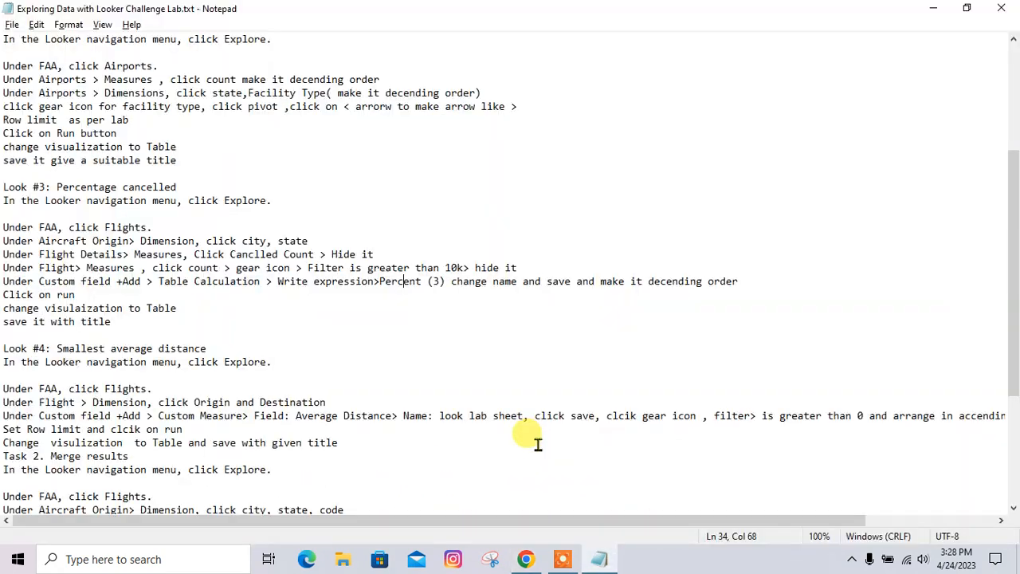
key(alt+Tab)
click(263, 13)
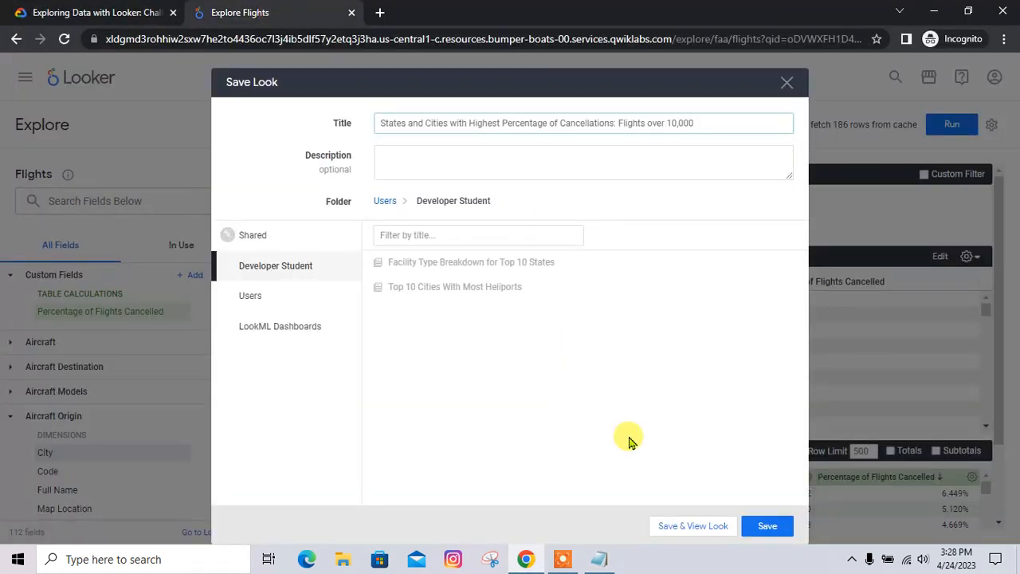
click(767, 530)
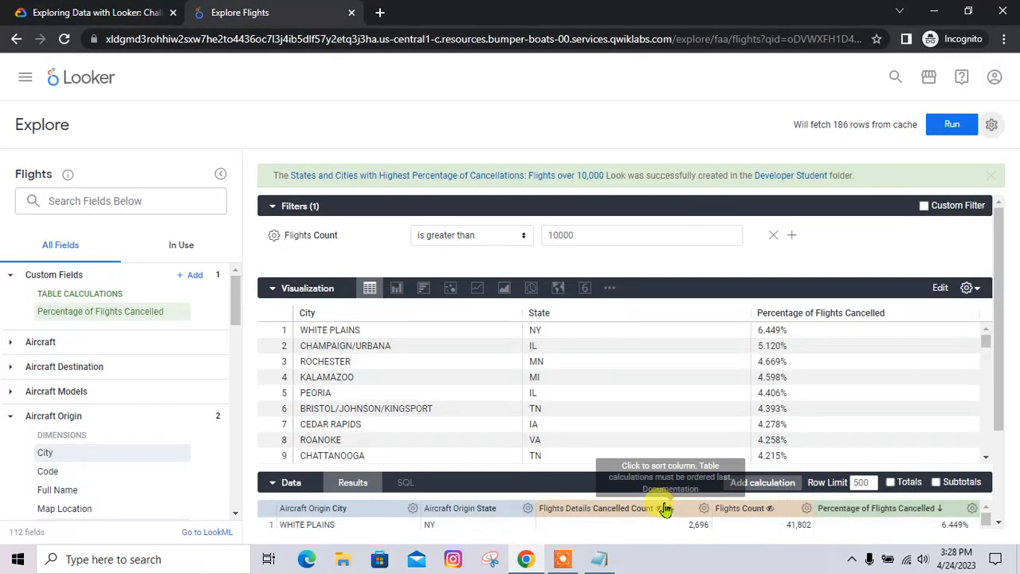
Step: Check the Look #4 notes in Notepad, return to the Looker home page and open the FAA Flights Explore
click(80, 13)
click(229, 12)
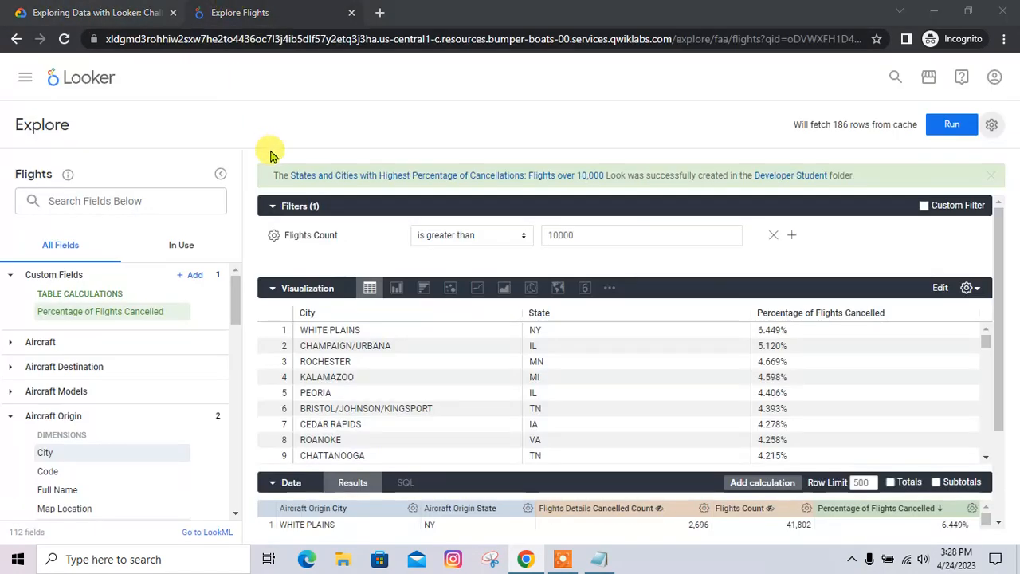
key(alt+Tab)
scroll(106, 369, down, 3)
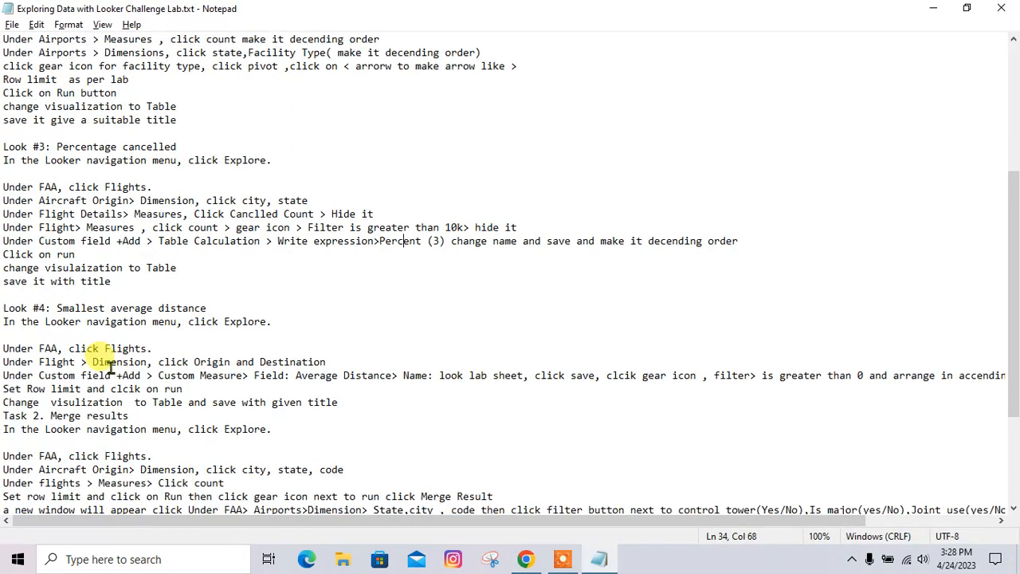
key(alt+Tab)
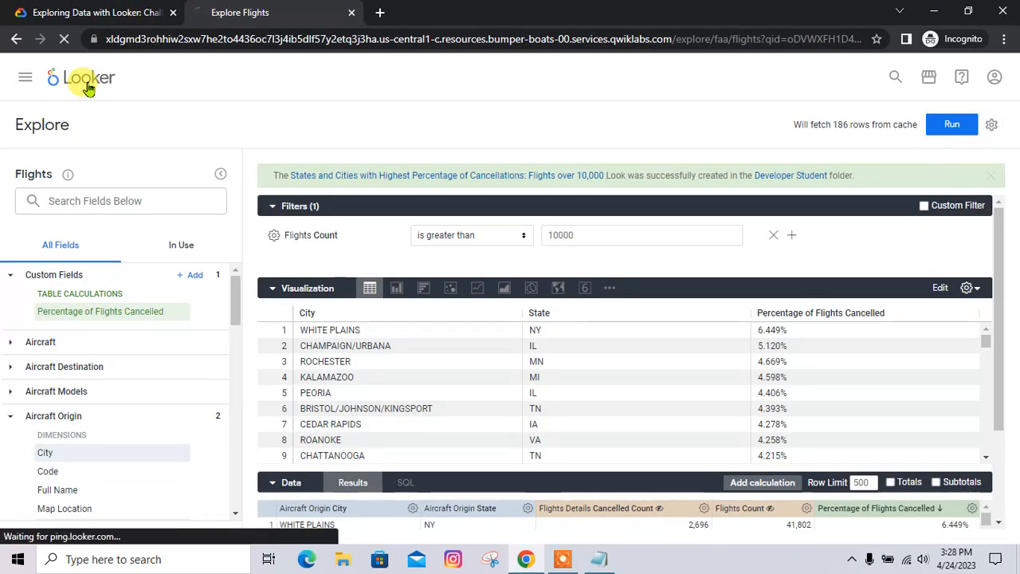
key(alt+Tab)
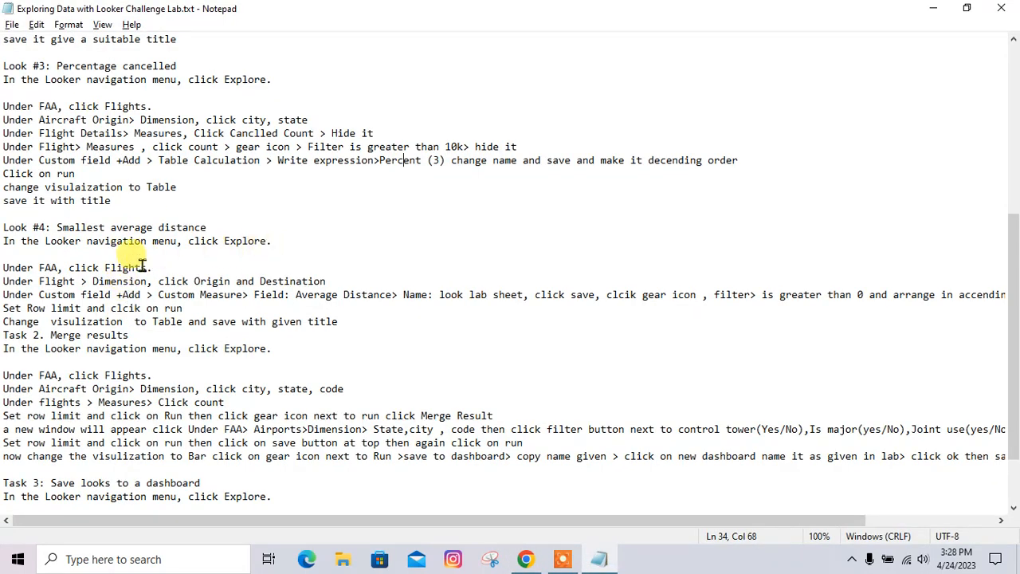
drag(149, 272, 105, 269)
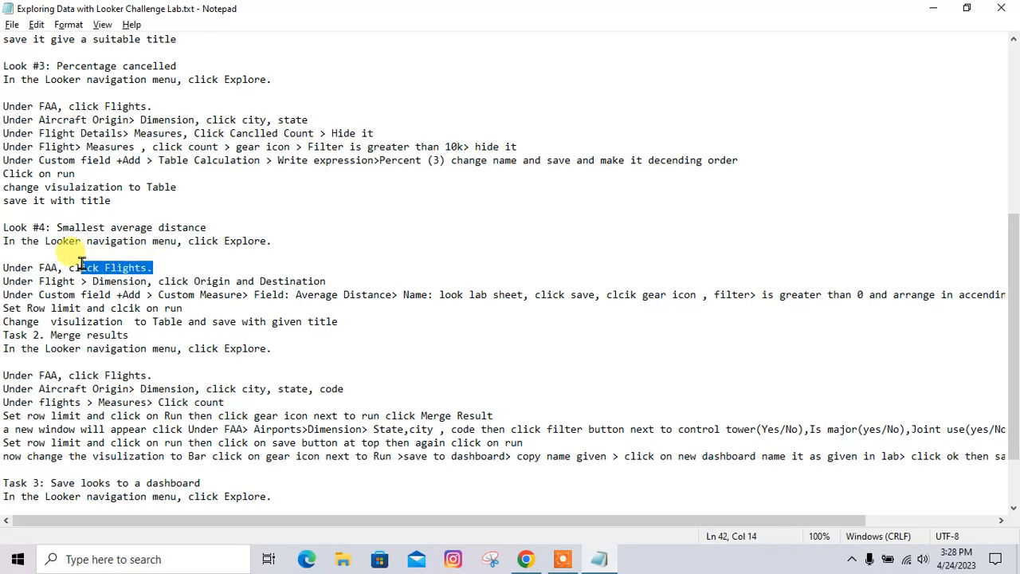
key(alt+Tab)
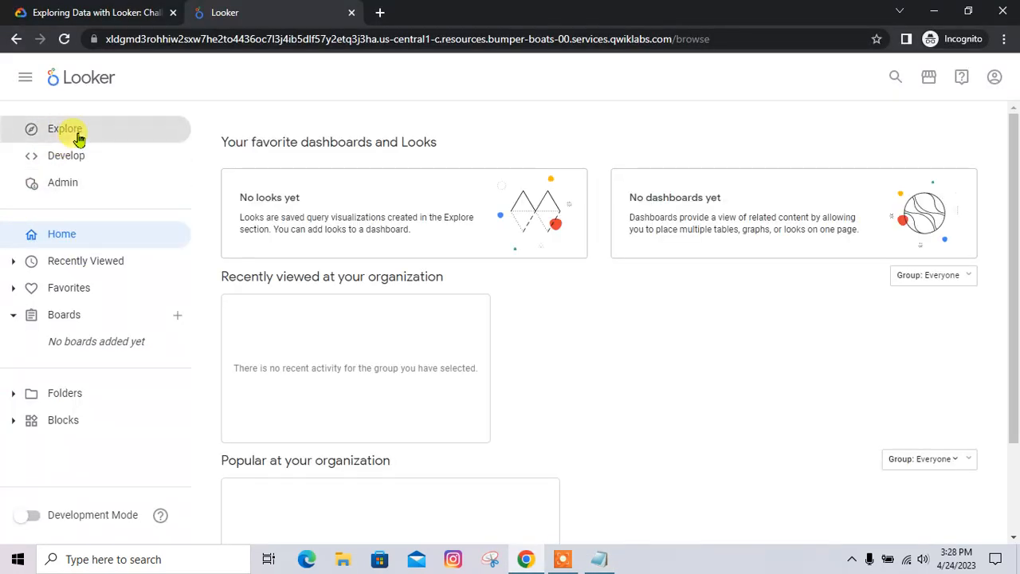
click(78, 139)
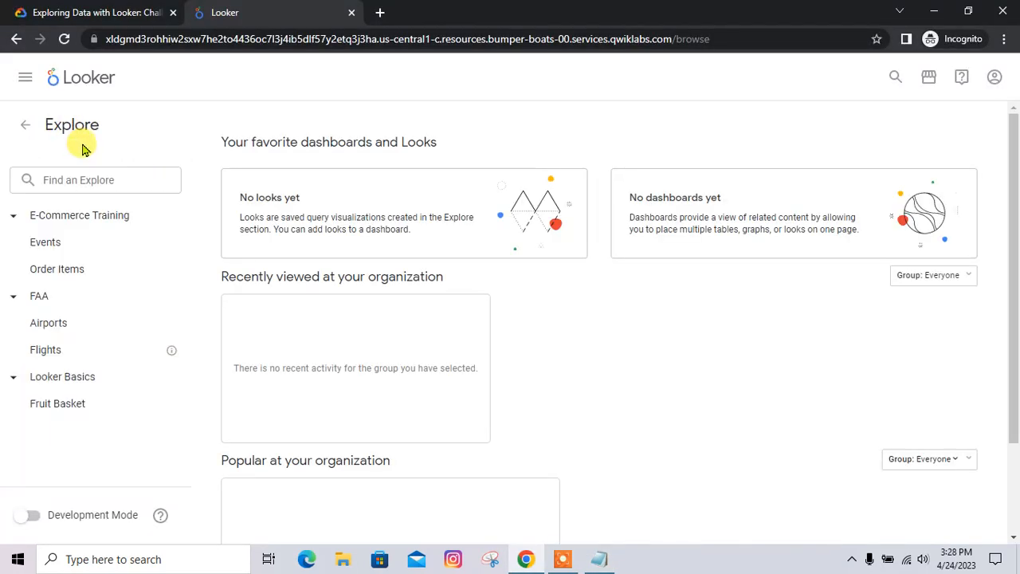
click(82, 352)
Step: Check the Look #4 notes in Notepad, then add the Flights dimension Origin and Destination to the query in Looker
key(alt+Tab)
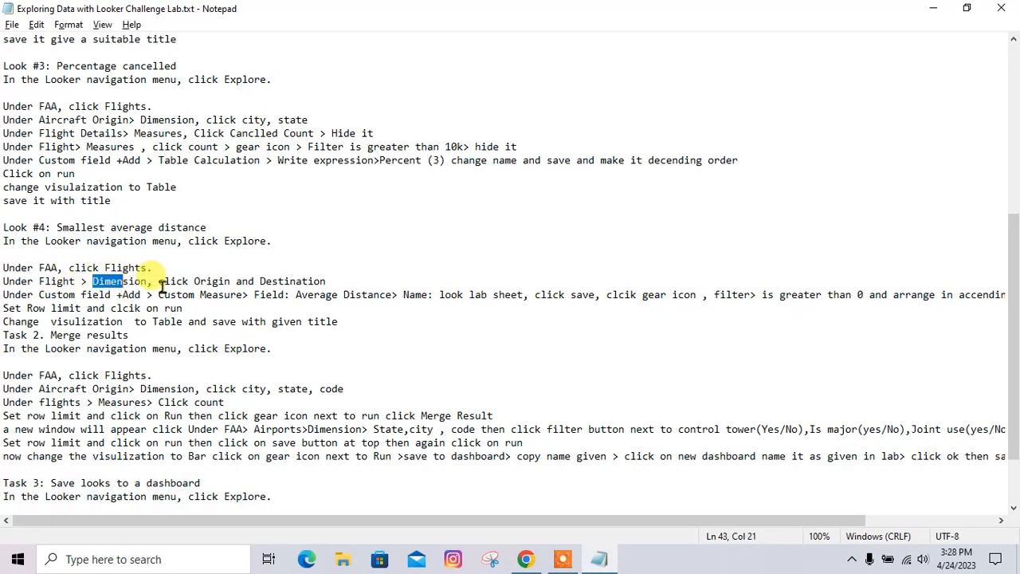
drag(160, 283, 252, 295)
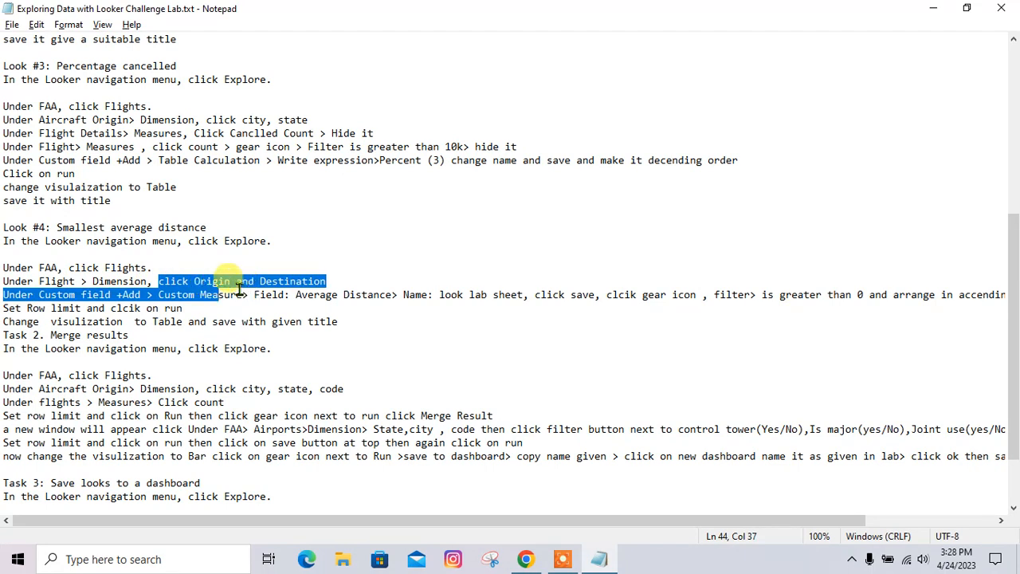
click(239, 288)
drag(189, 281, 297, 283)
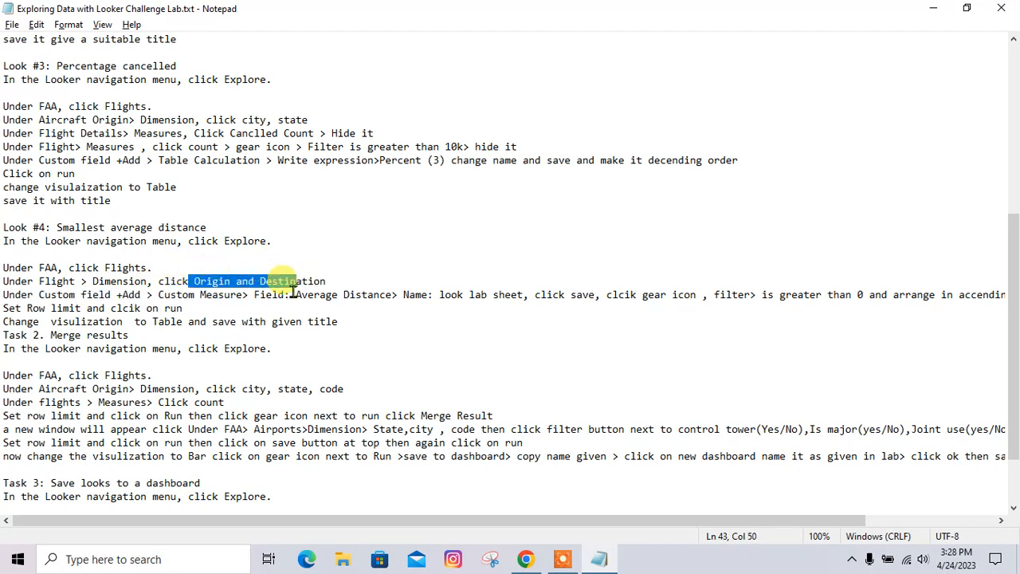
key(alt+Tab)
click(77, 431)
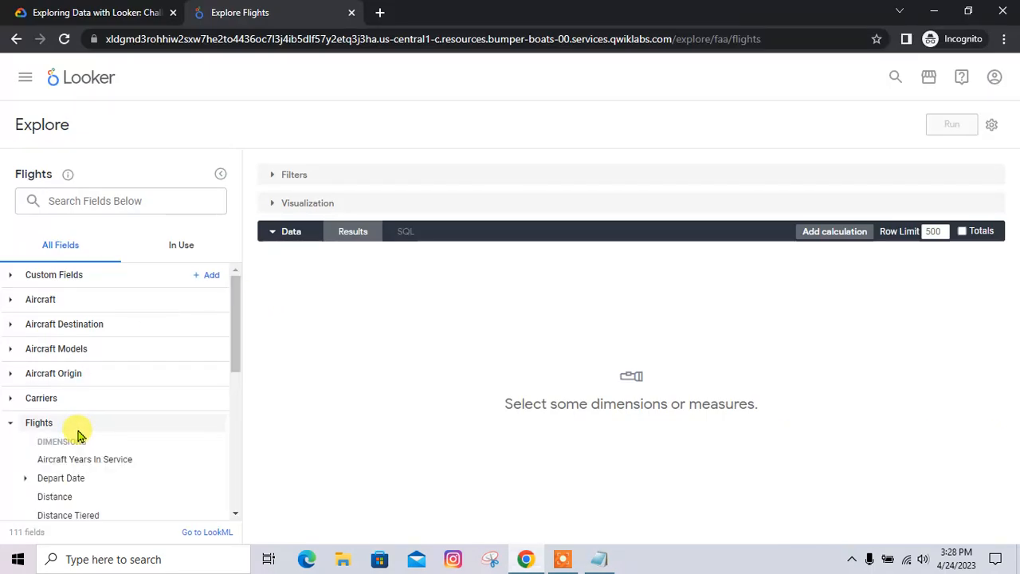
scroll(105, 460, down, 1)
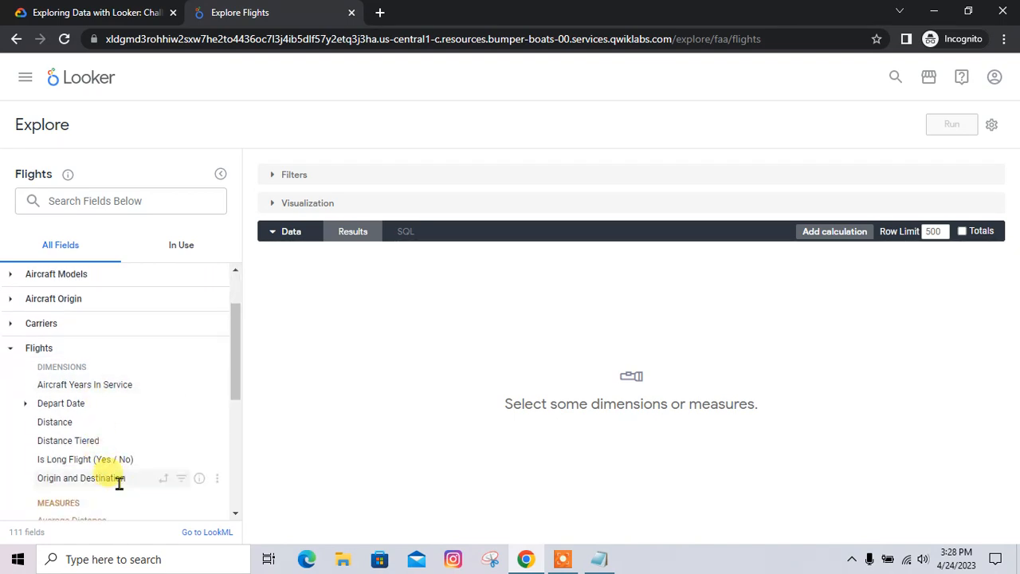
click(124, 479)
Step: Following the Notepad notes, start a new custom measure in Looker with Average Distance from Flights as the field to measure
key(alt+Tab)
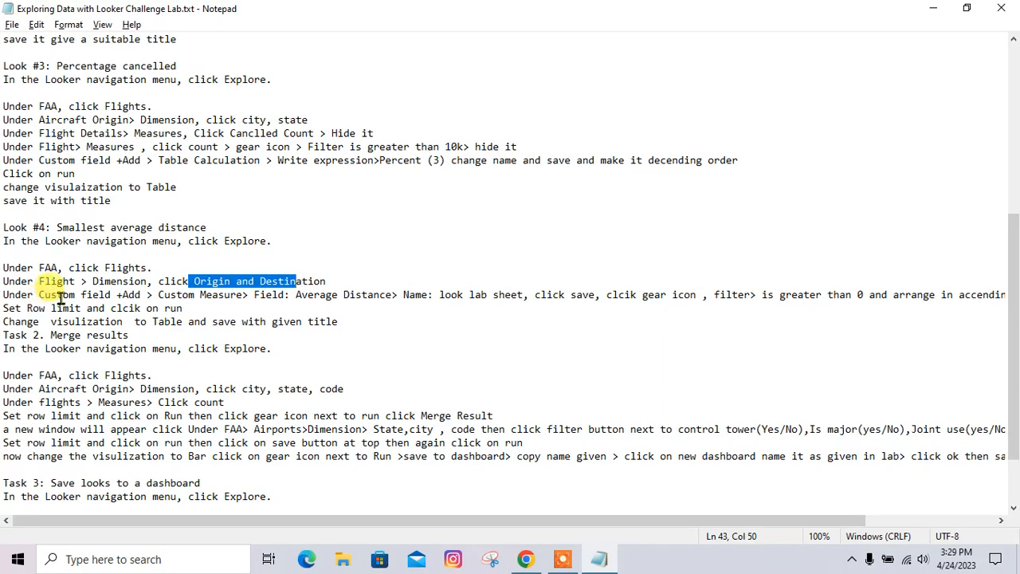
drag(159, 295, 243, 295)
key(alt+Tab)
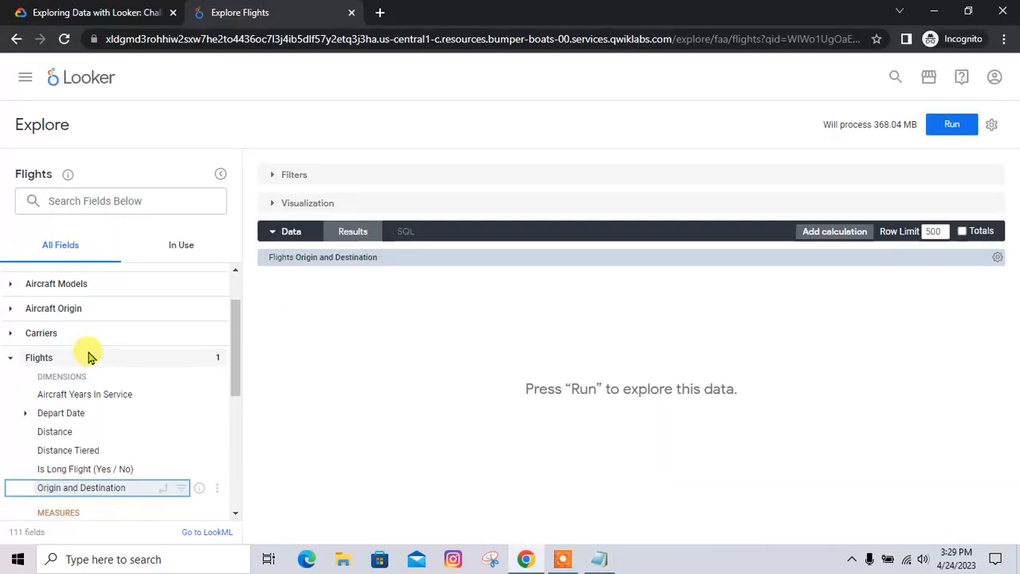
scroll(104, 342, up, 2)
click(206, 276)
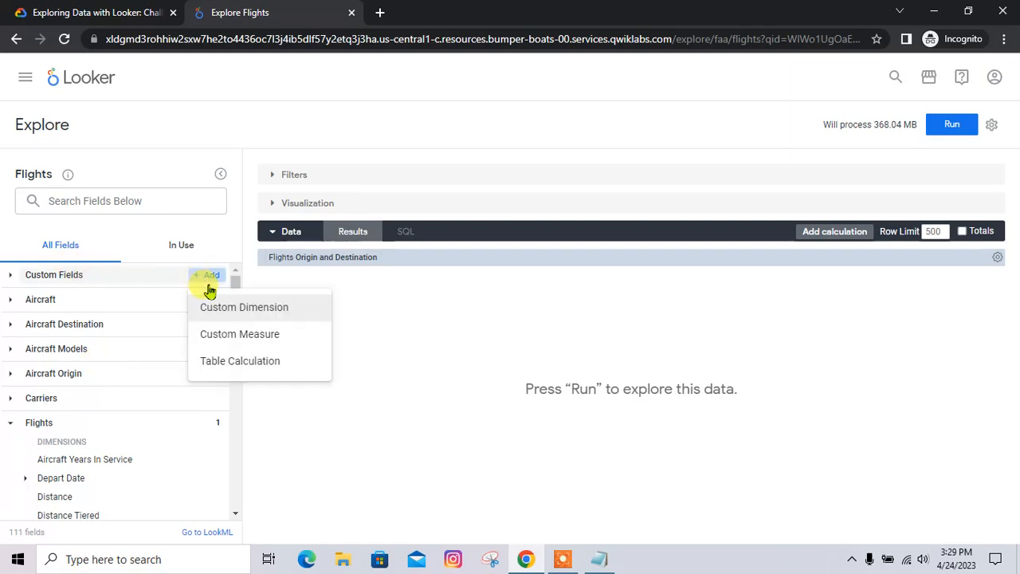
click(246, 338)
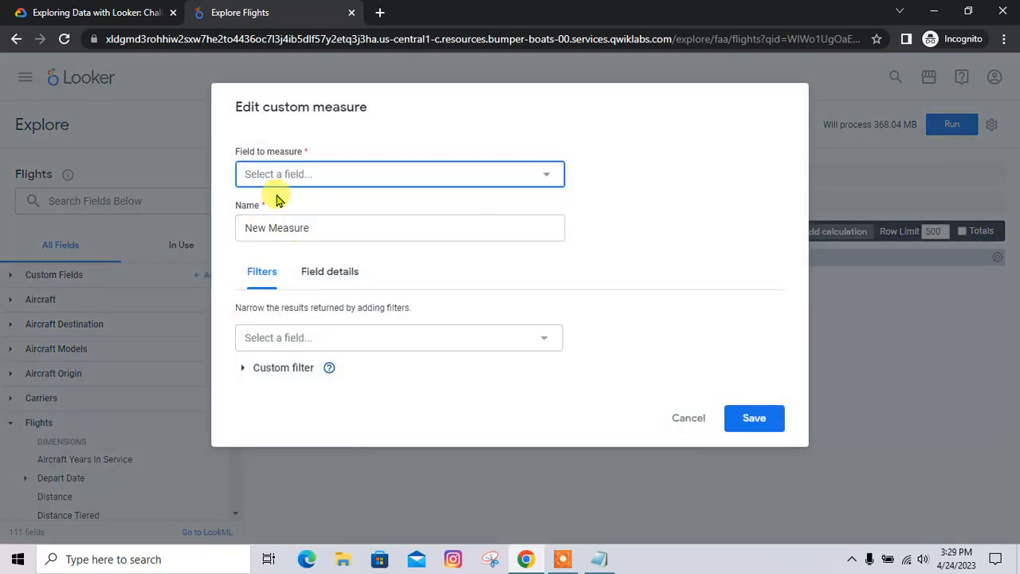
key(alt+Tab)
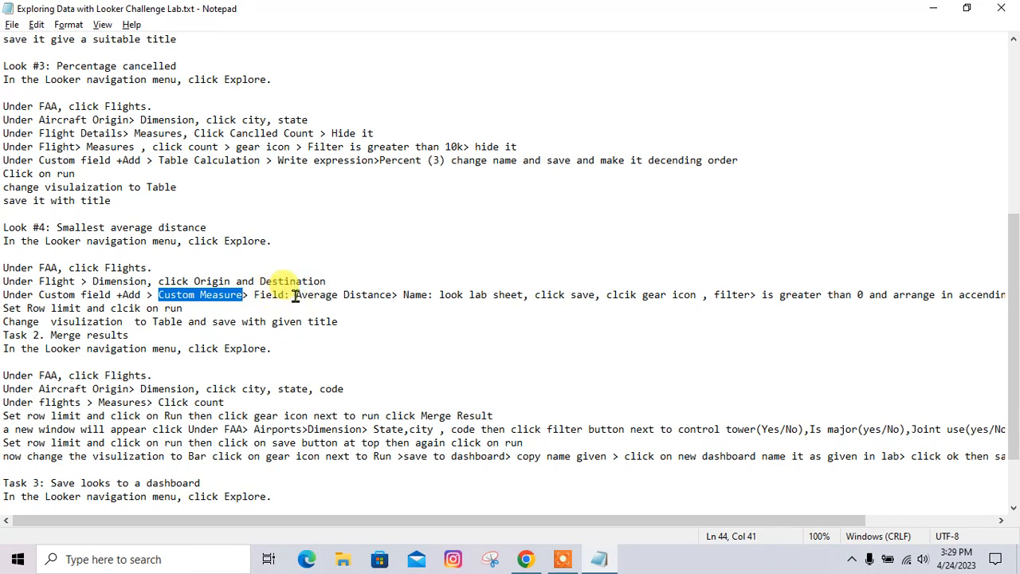
key(alt+Tab)
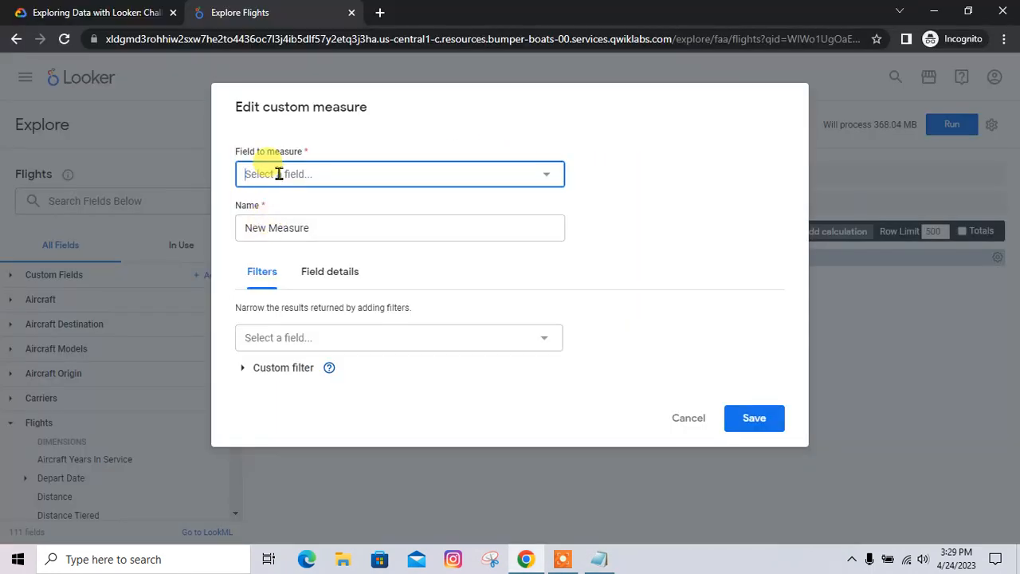
text(Av)
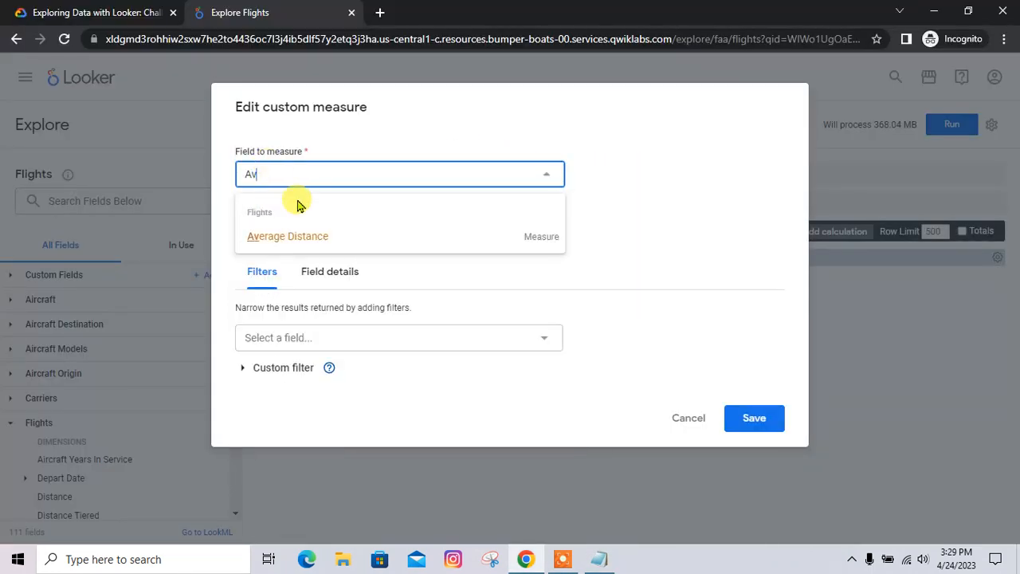
click(301, 232)
Step: Copy the required custom measure name, Average Distance (Miles), from the Look #4 section of the lab instructions page
key(alt+Tab)
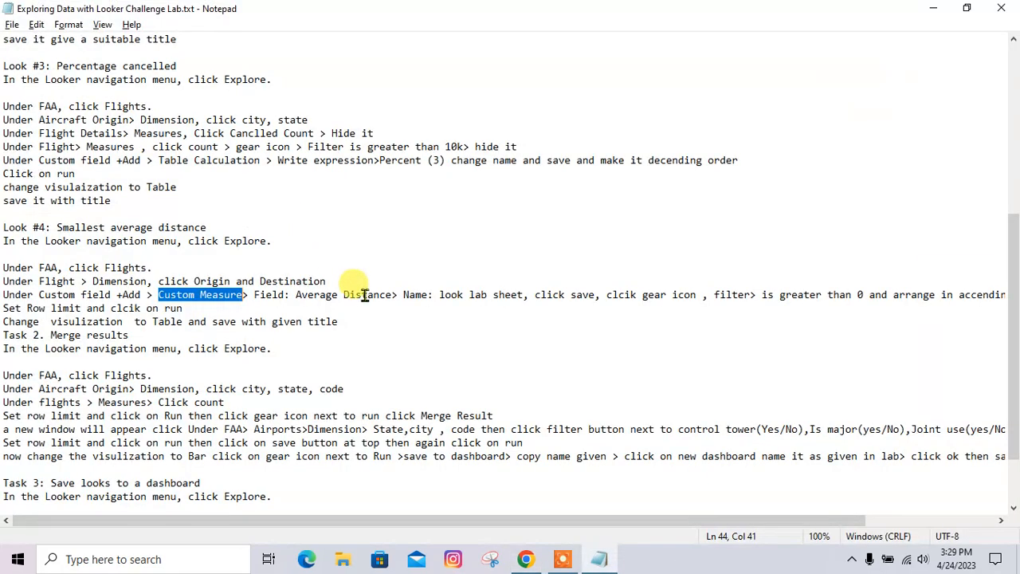
key(alt+Tab)
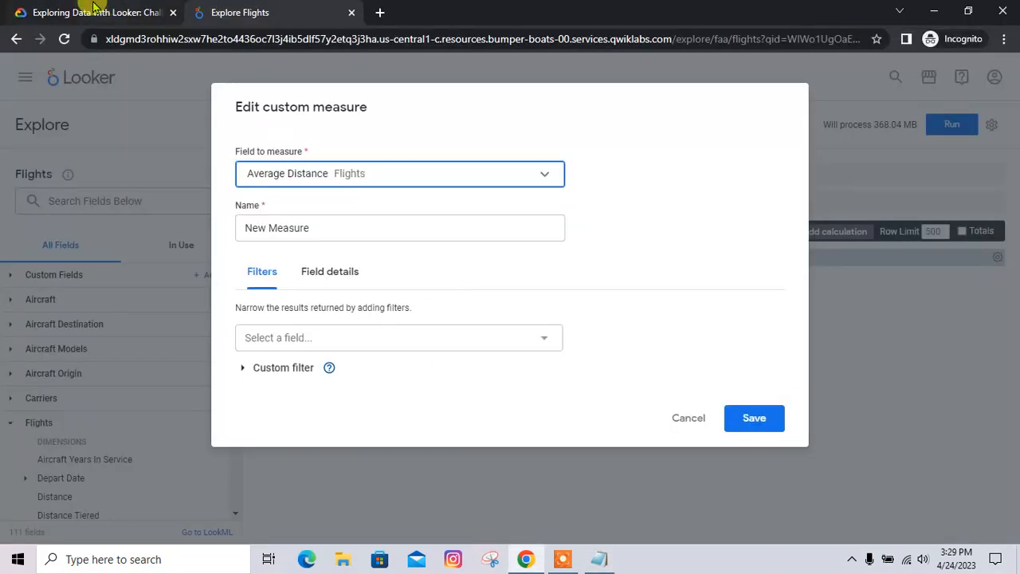
click(198, 22)
scroll(470, 393, down, 2)
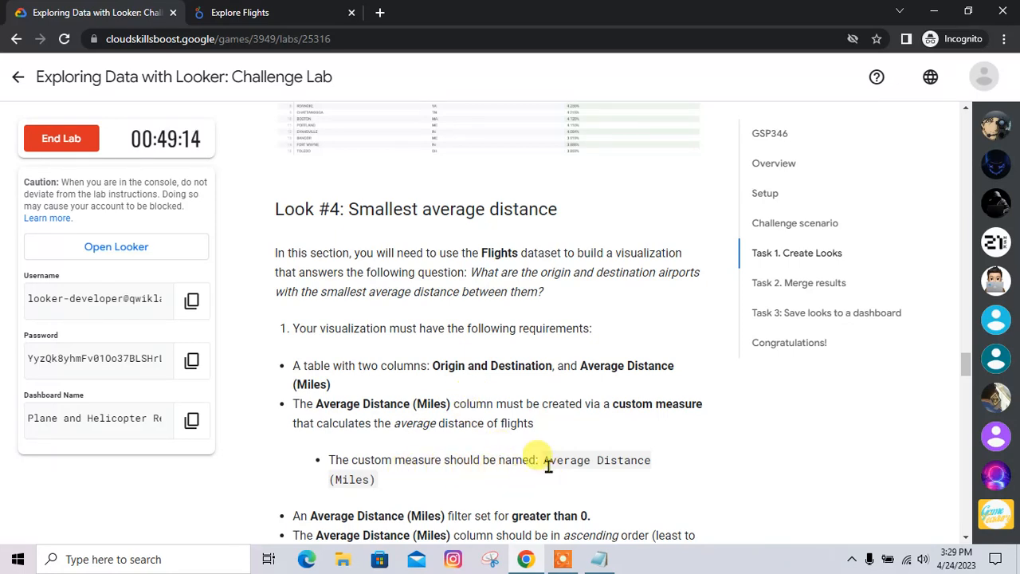
drag(541, 460, 379, 487)
key(ctrl+c)
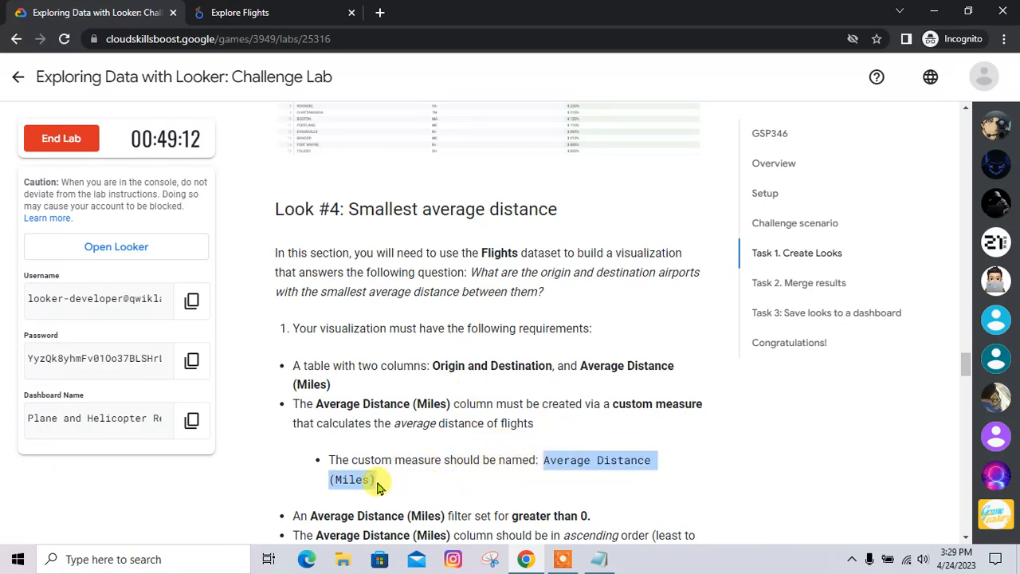
Step: Name the custom measure Average Distance (Miles) in Looker and save it
key(alt+Tab)
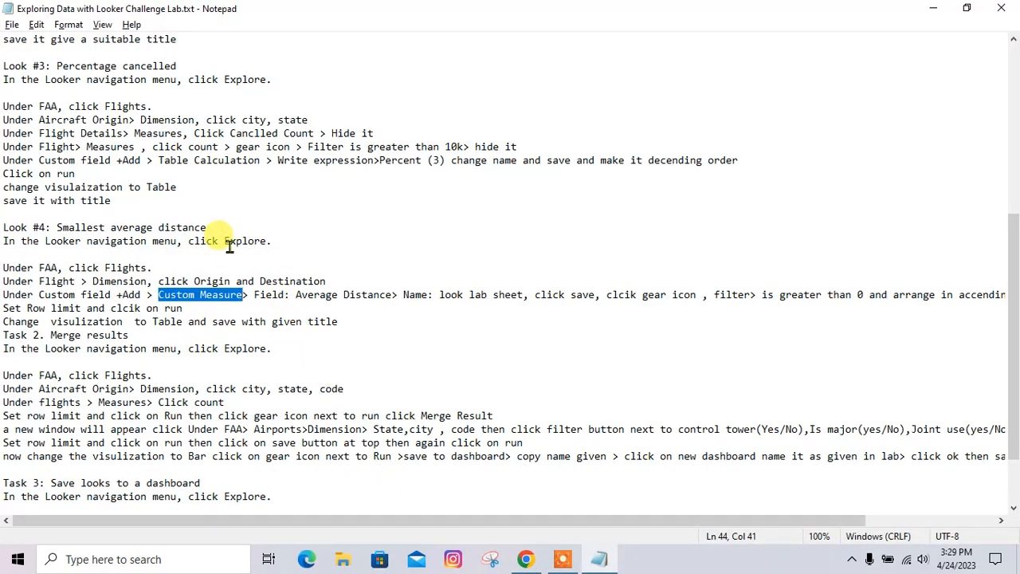
key(alt+Tab)
key(ctrl+Tab)
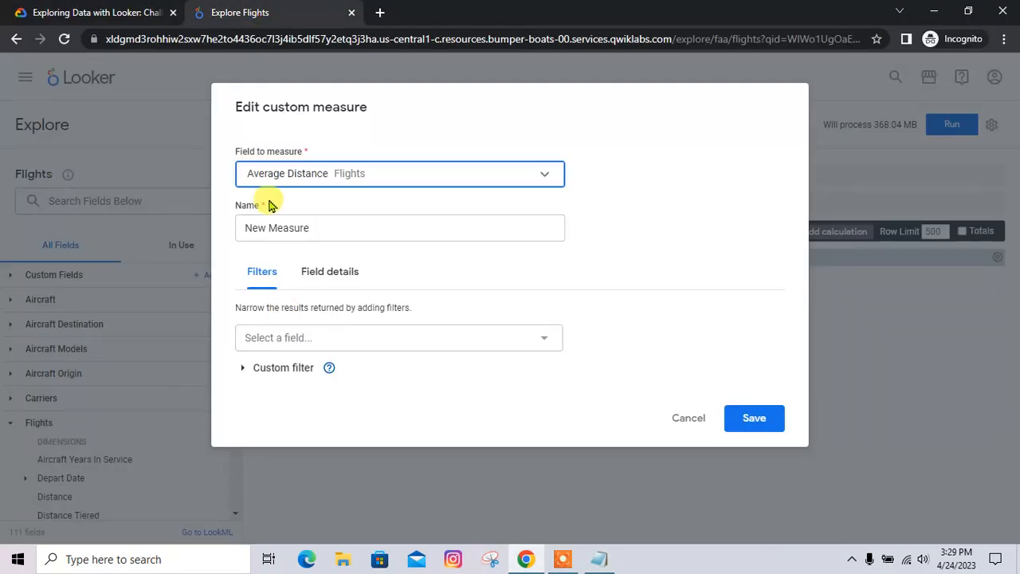
drag(331, 234, 201, 229)
key(ctrl+v)
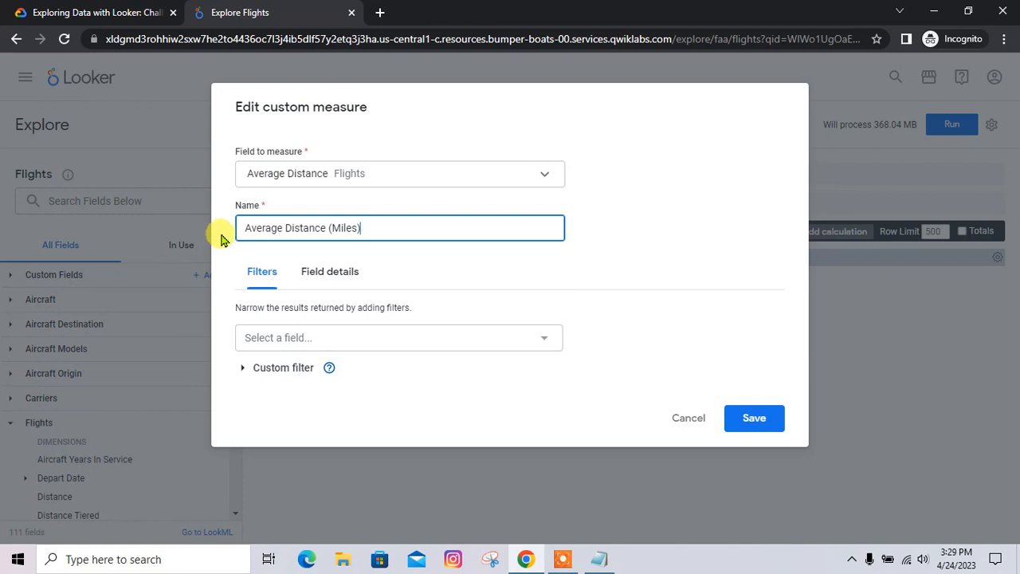
key(alt+Tab)
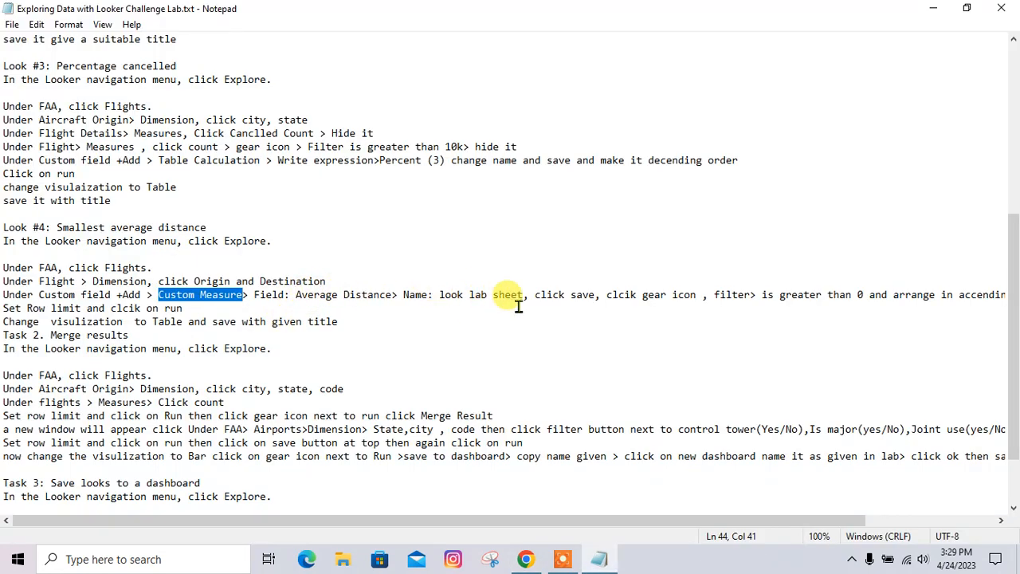
key(alt+Tab)
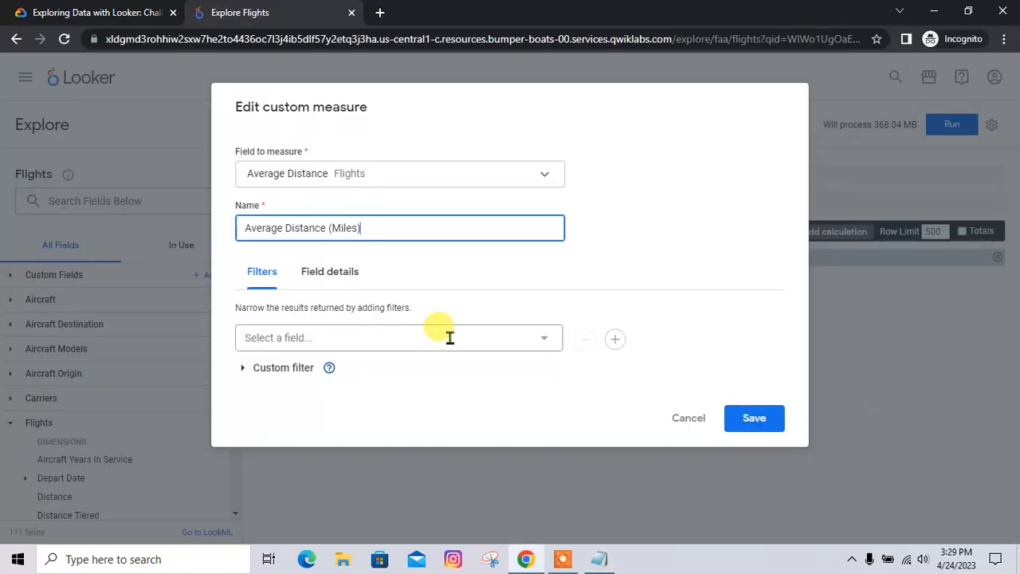
click(754, 415)
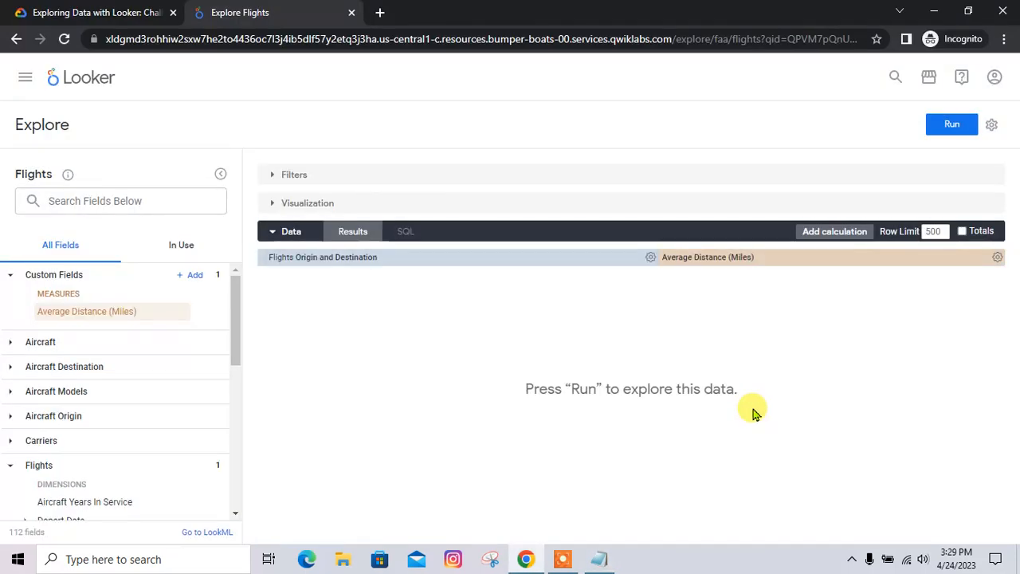
Step: In the Notepad notes for Look #4, correct the misspelled "clcik" before "gear icon" to "Click"
key(alt+Tab)
drag(485, 302, 645, 304)
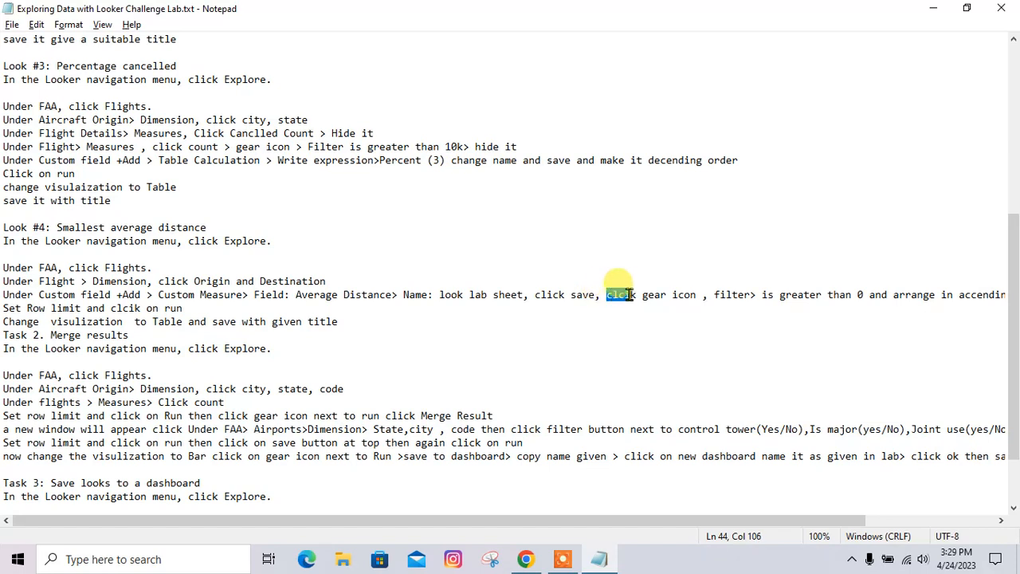
key(BackSpace)
text(Click)
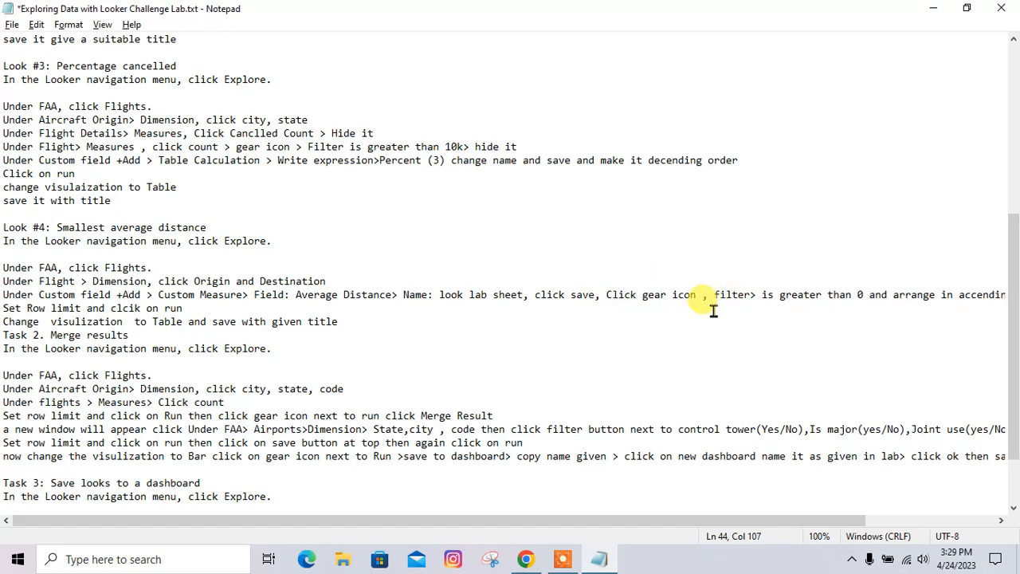
Step: Filter the Looker query on Average Distance (Miles) is greater than 0, checking the condition in the Notepad notes
key(alt+Tab)
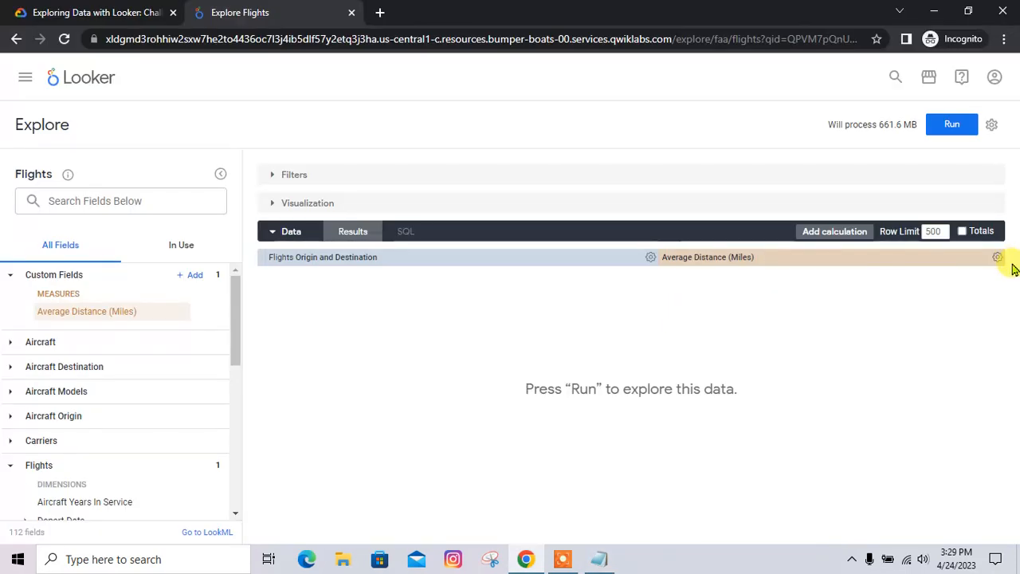
click(999, 258)
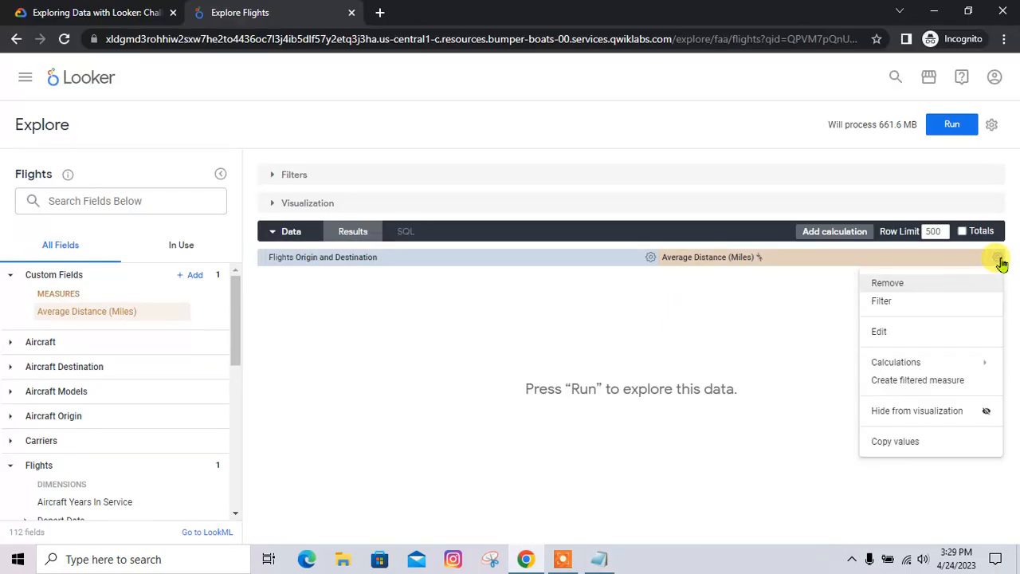
click(941, 313)
key(alt+Tab)
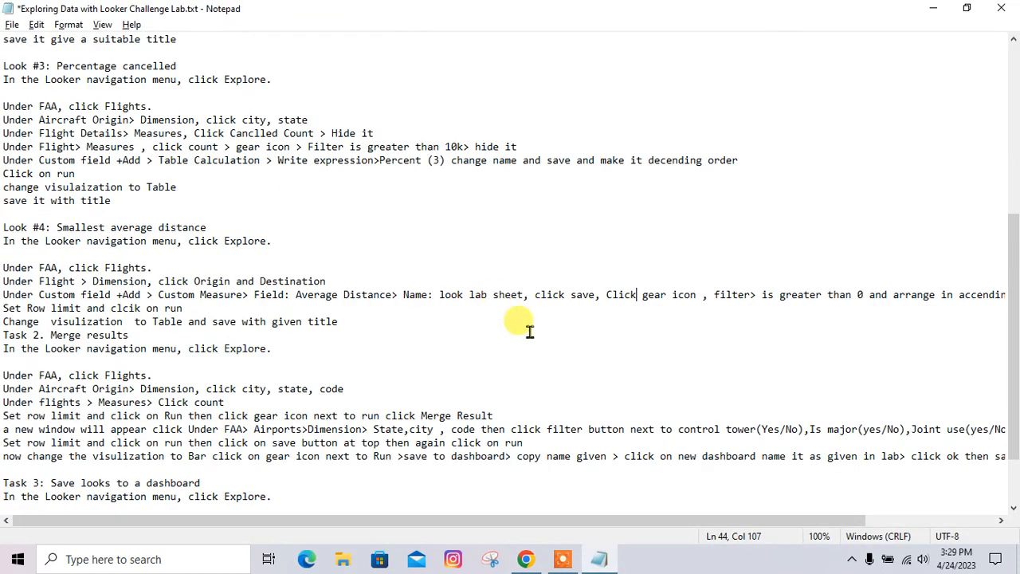
key(alt+Tab)
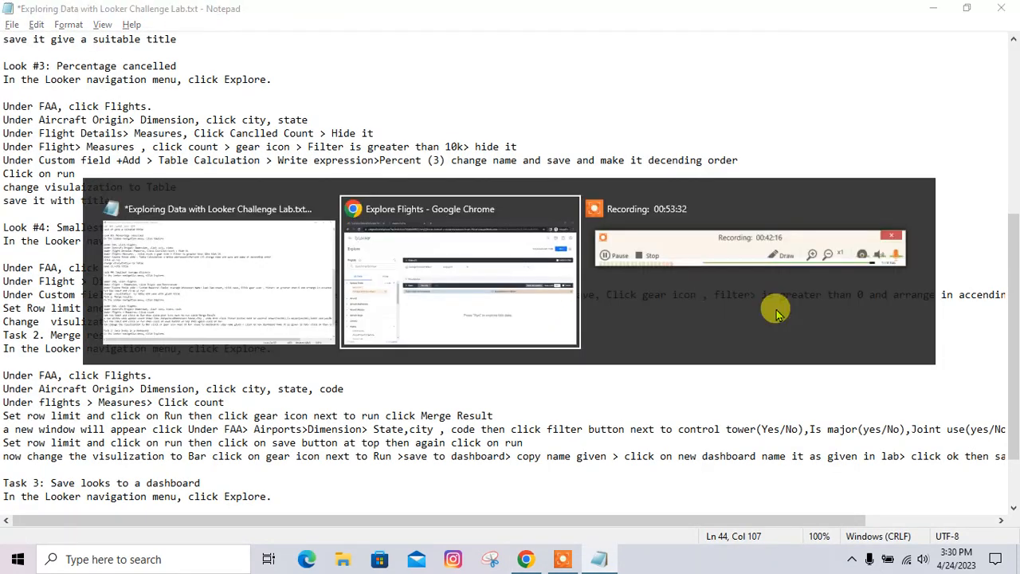
click(486, 218)
click(494, 231)
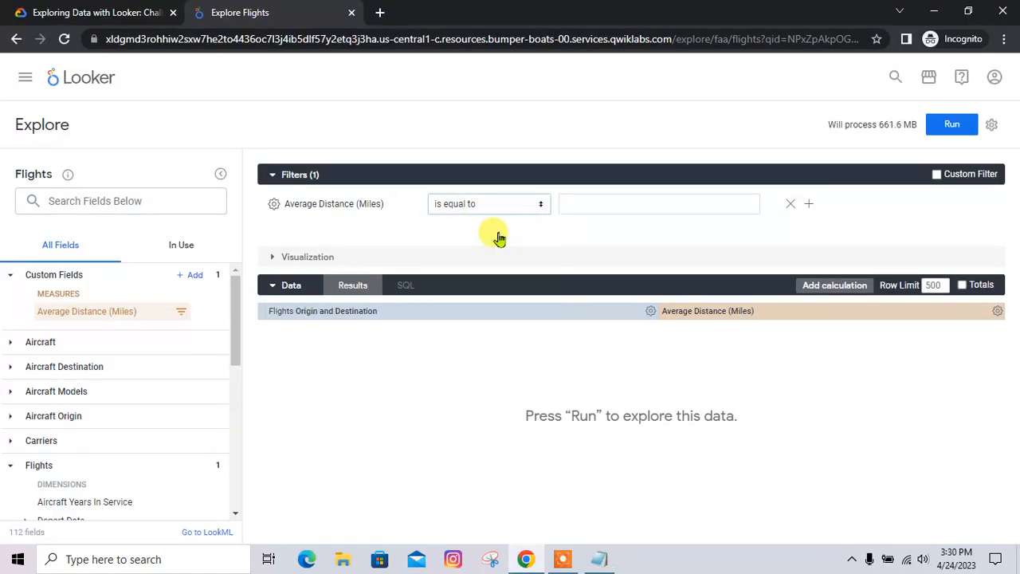
click(597, 201)
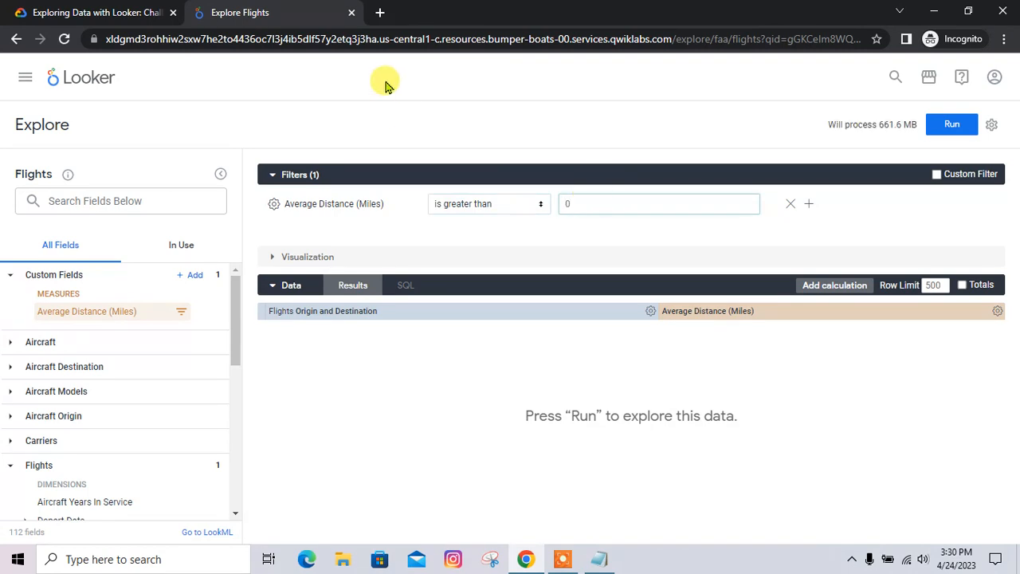
Step: Read the sorting instruction in Notepad, sort Average Distance (Miles) in ascending order in Looker, and check the Look #4 requirements on the lab page
key(alt+Tab)
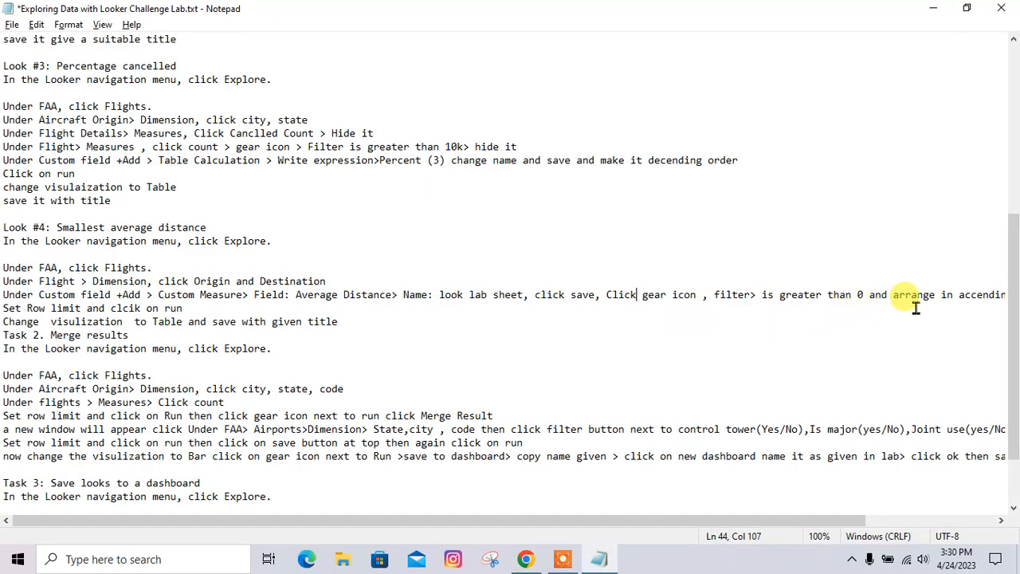
drag(515, 526, 674, 528)
drag(771, 295, 838, 313)
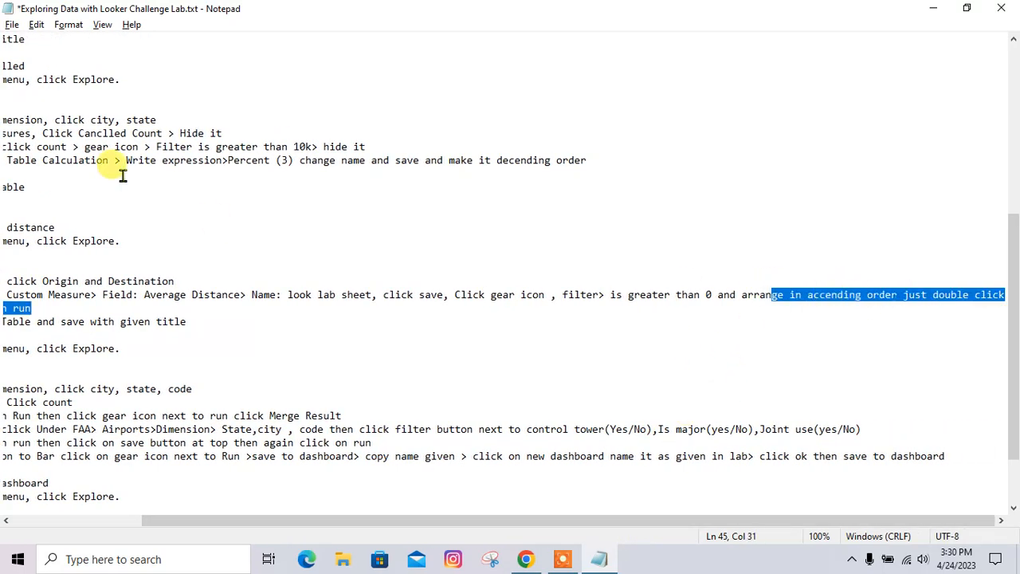
key(alt+Tab)
click(749, 316)
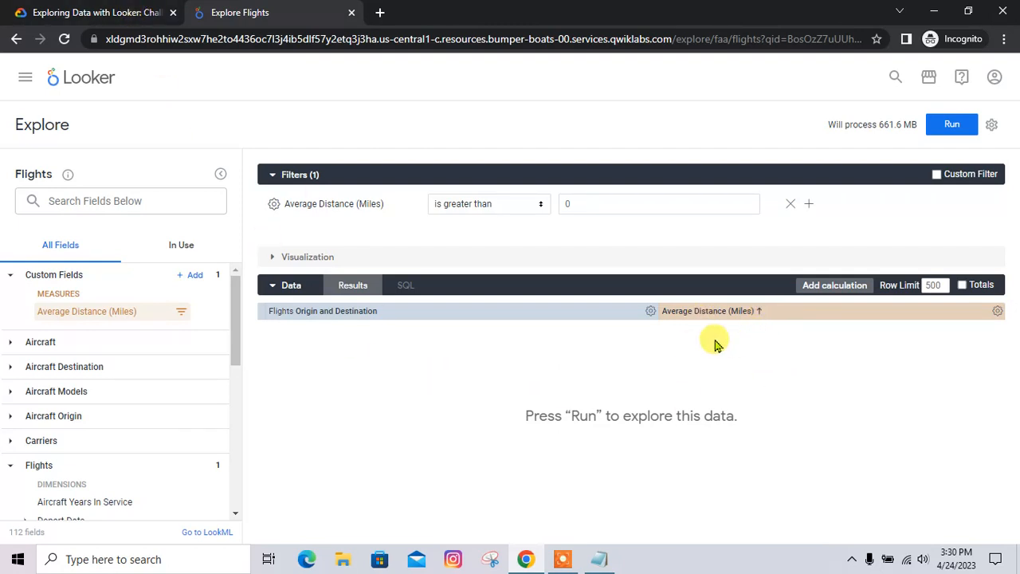
click(102, 8)
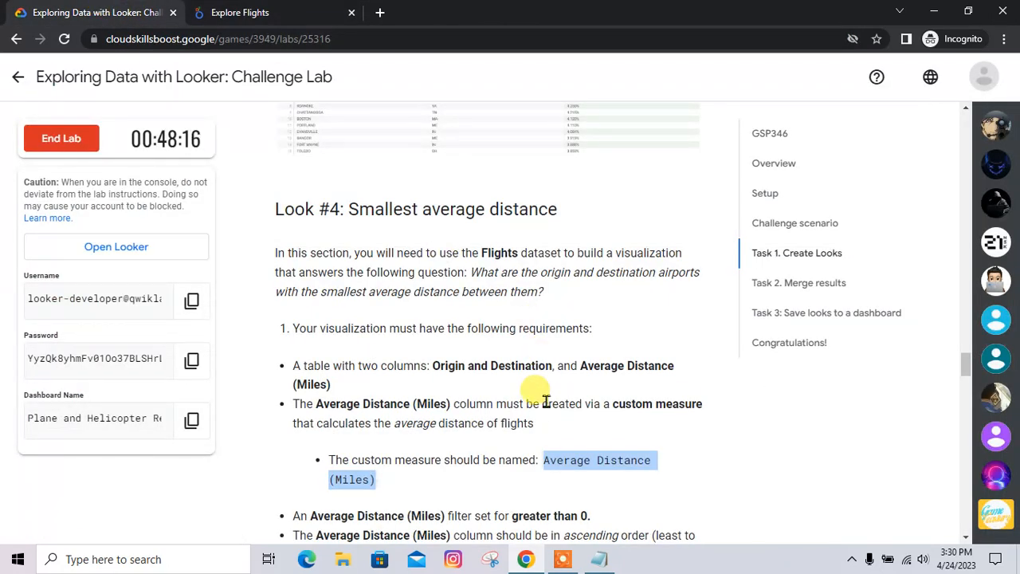
click(334, 12)
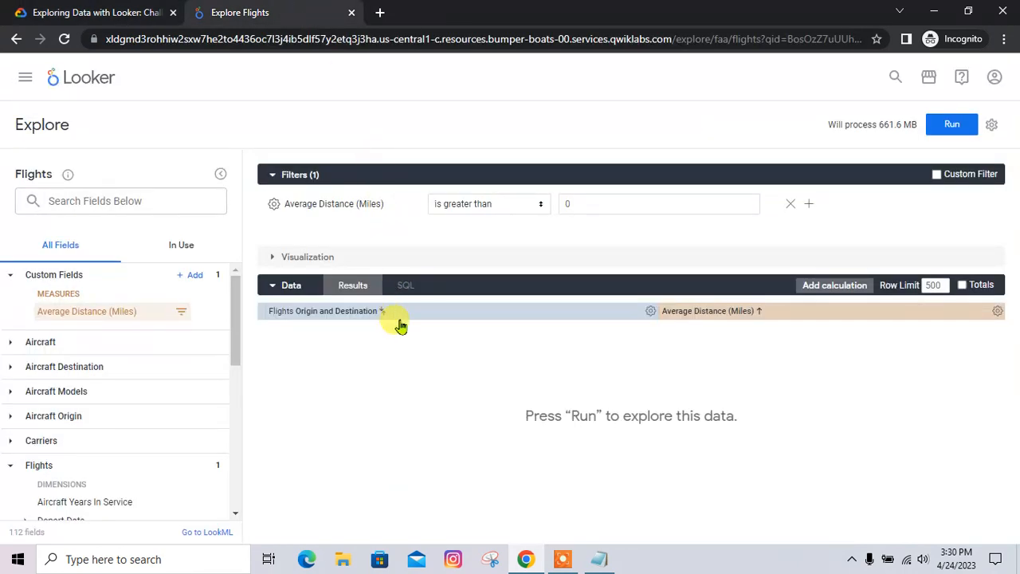
Step: Read the row limit instruction in the Notepad notes and look up the required row limit for Look #4 on the lab page
key(alt+Tab)
drag(537, 521, 382, 540)
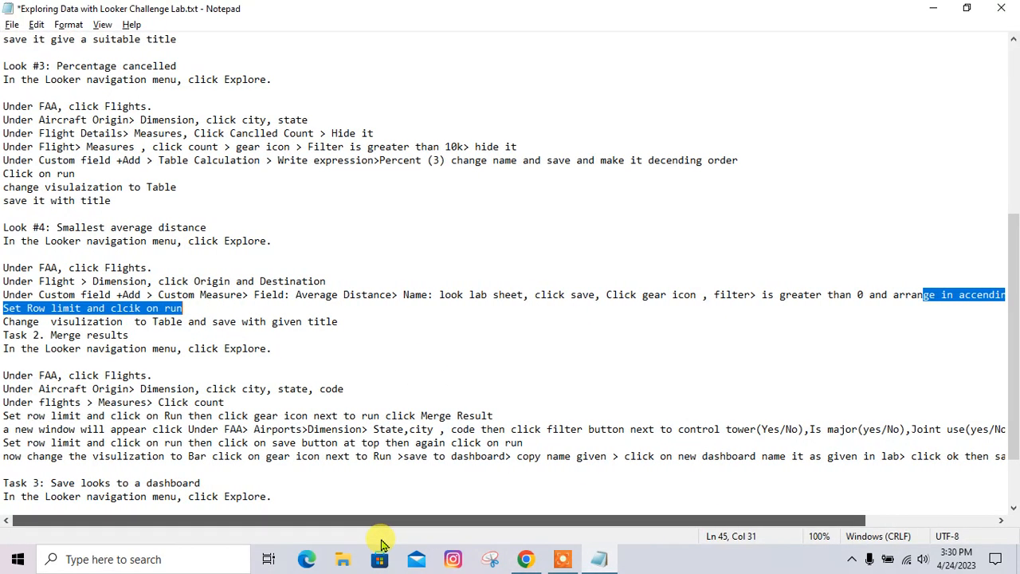
click(80, 321)
key(alt+Tab)
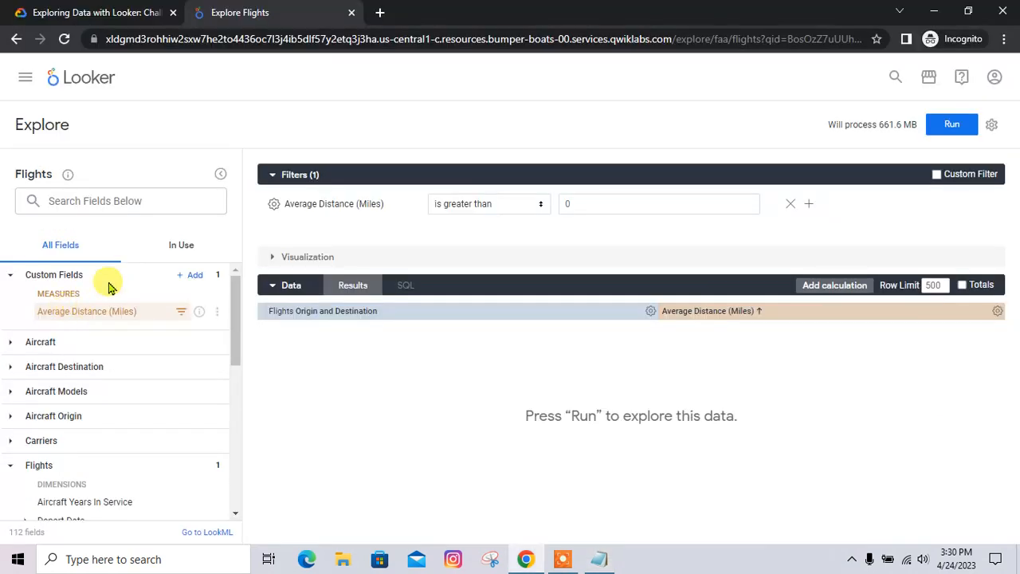
click(77, 11)
scroll(500, 354, down, 3)
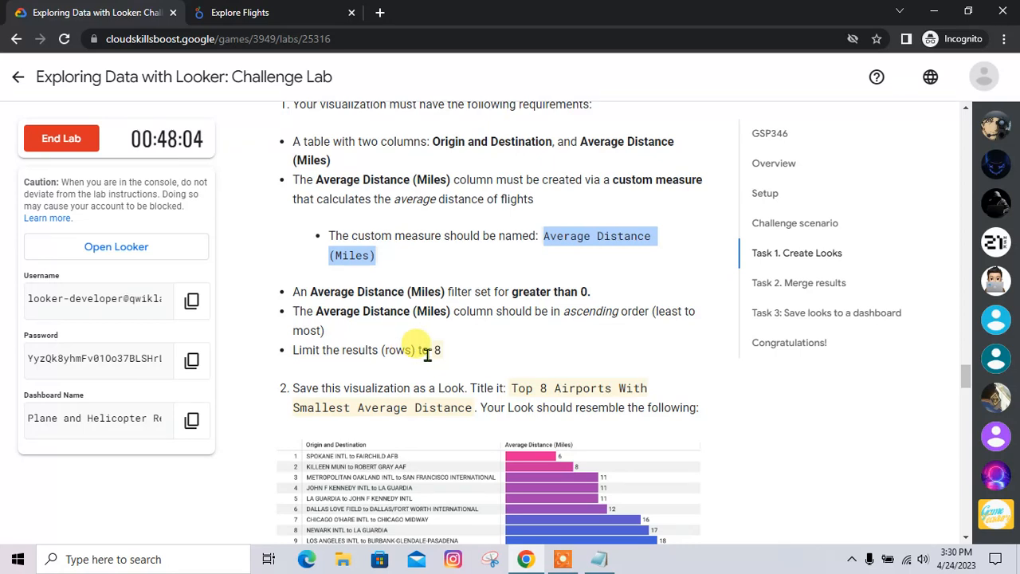
click(435, 358)
click(242, 8)
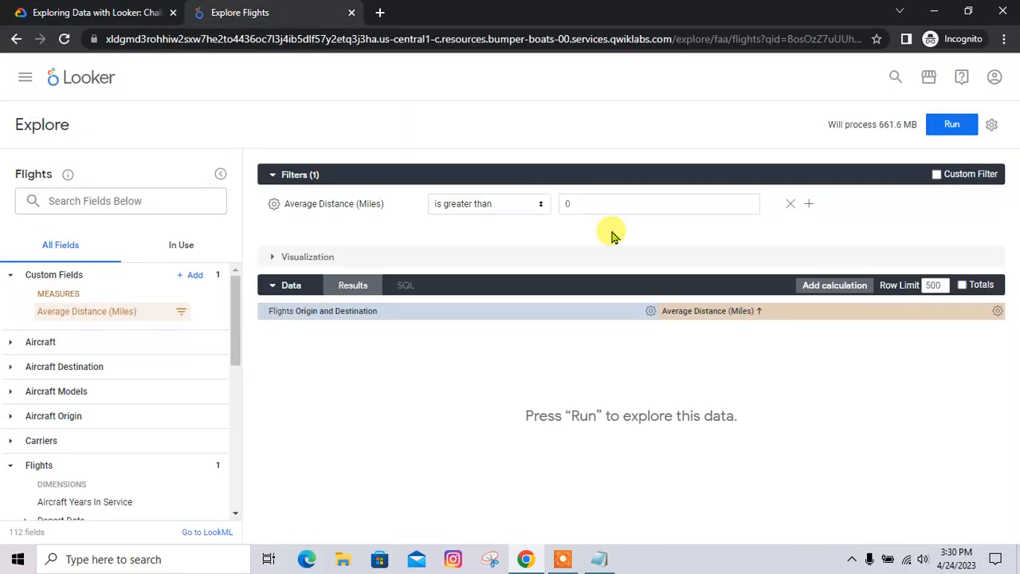
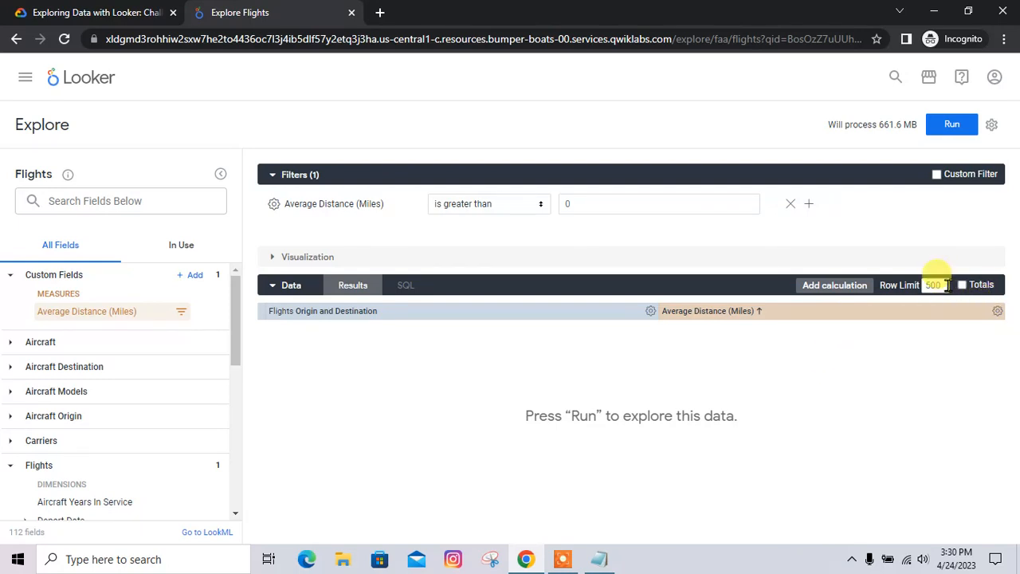
Step: Recheck the row limit on the lab page and in the notes, set the Looker query's row limit to 8, and run it
click(160, 8)
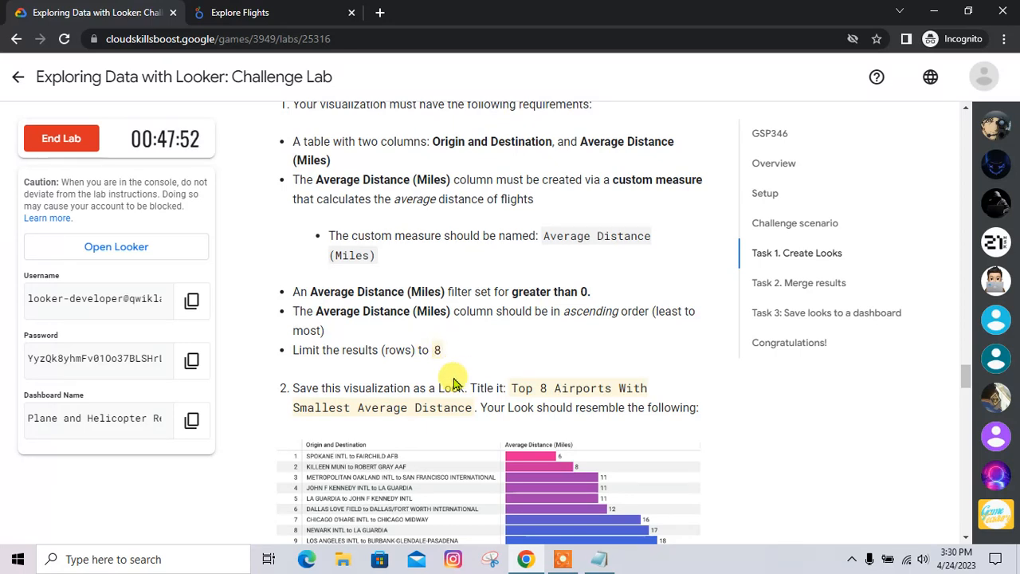
key(alt+Tab)
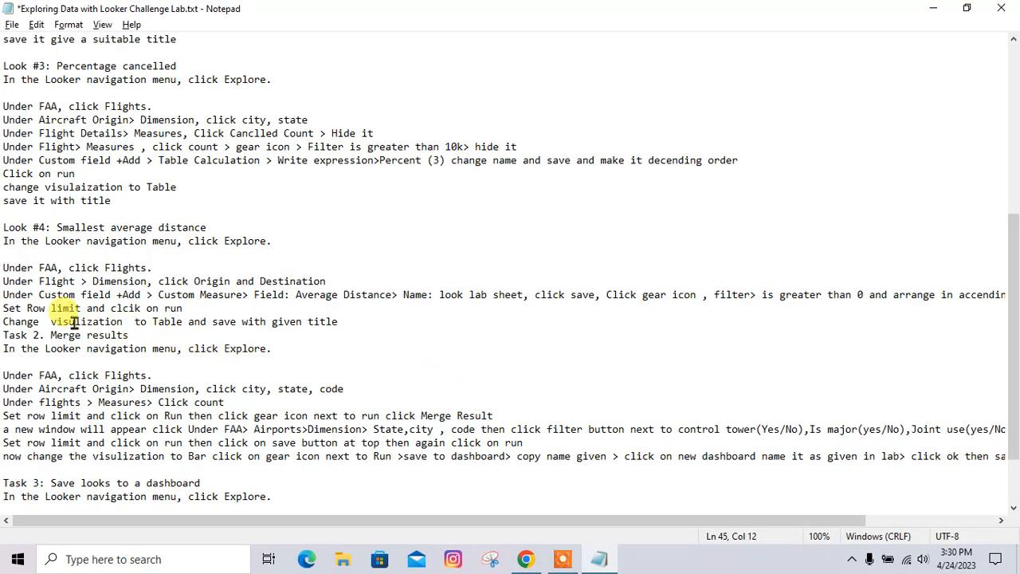
key(alt+Tab)
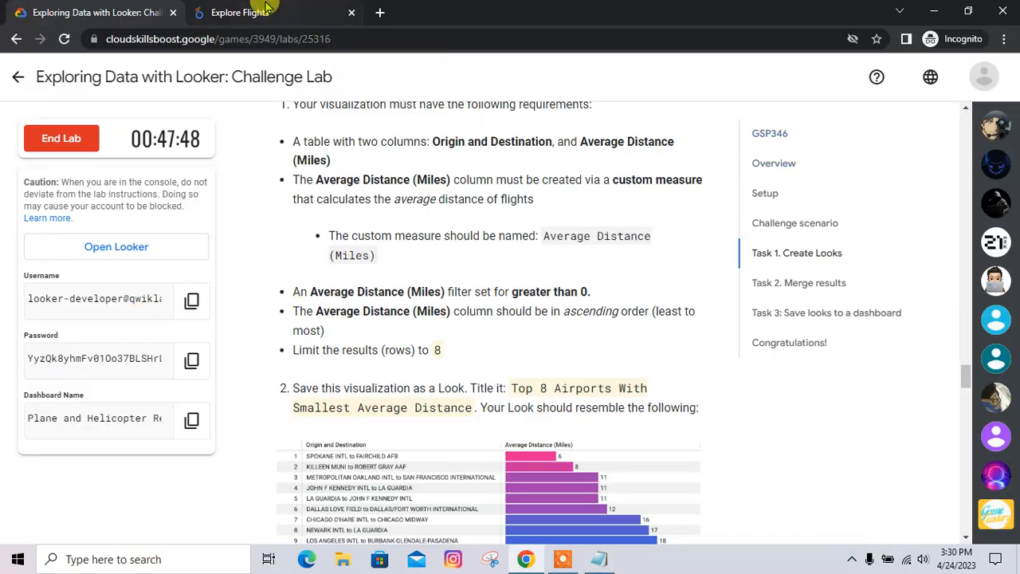
click(333, 16)
click(961, 130)
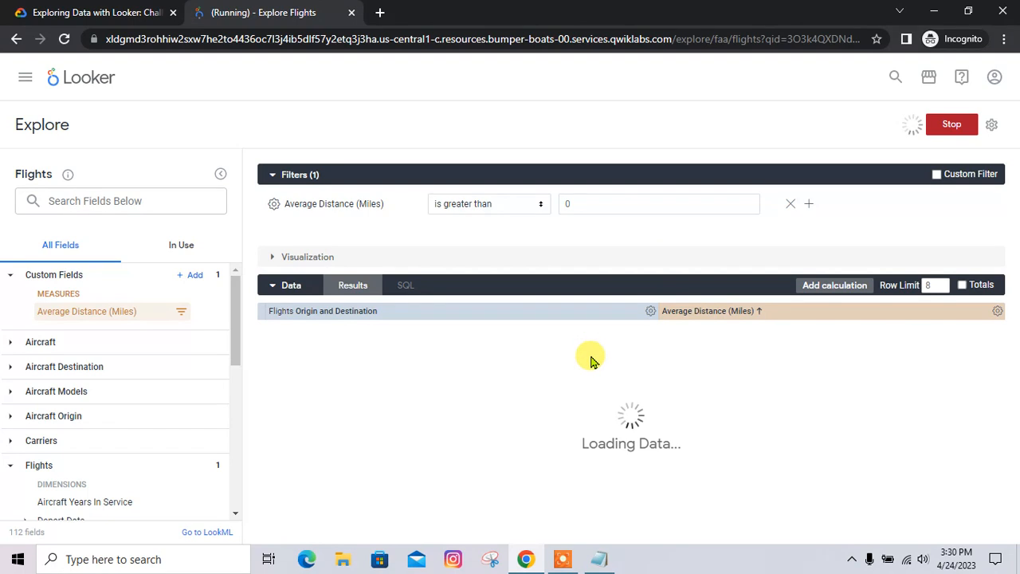
Step: Read the visualization instruction in Notepad and copy the Look title text "op 8 Airports With Smallest Average Distance" from the lab page
key(alt+Tab)
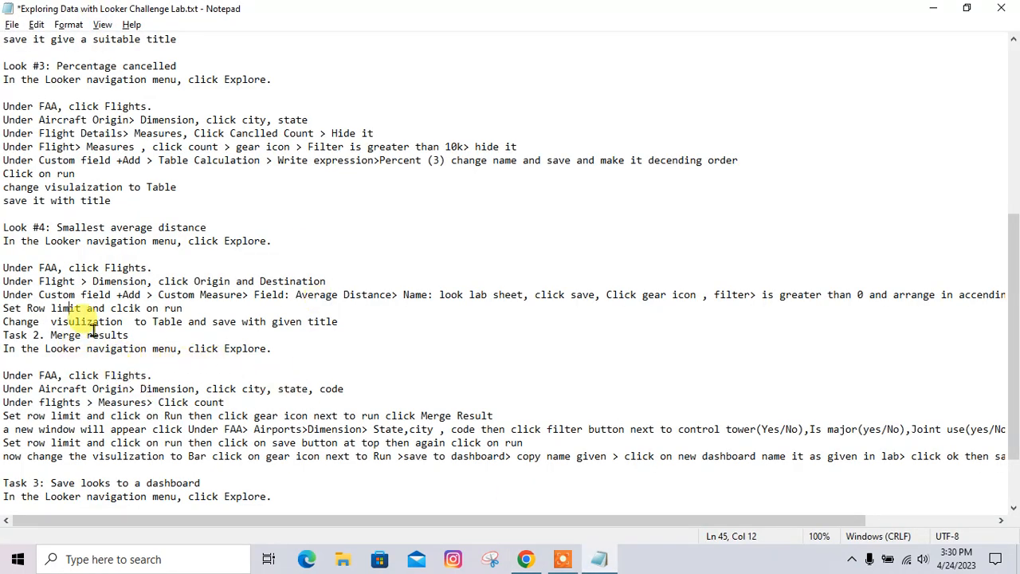
drag(153, 322, 181, 327)
key(alt+Tab)
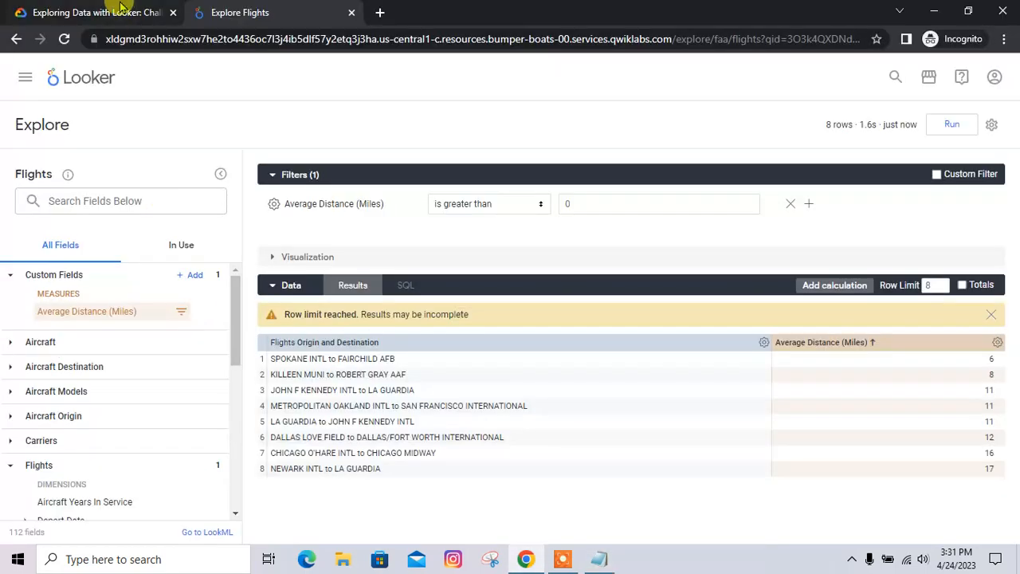
key(ctrl+shift+Tab)
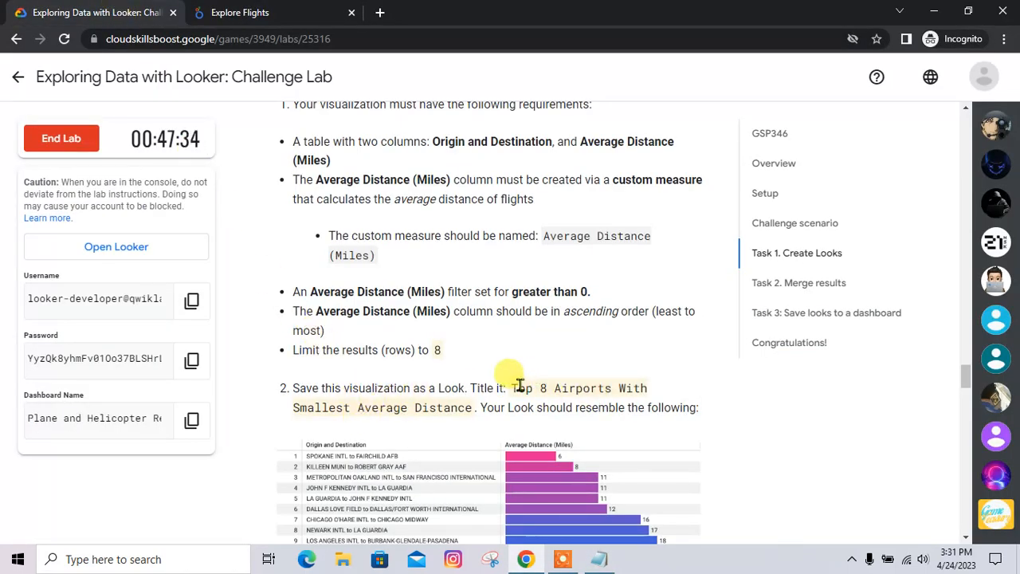
drag(505, 389, 474, 410)
key(ctrl+c)
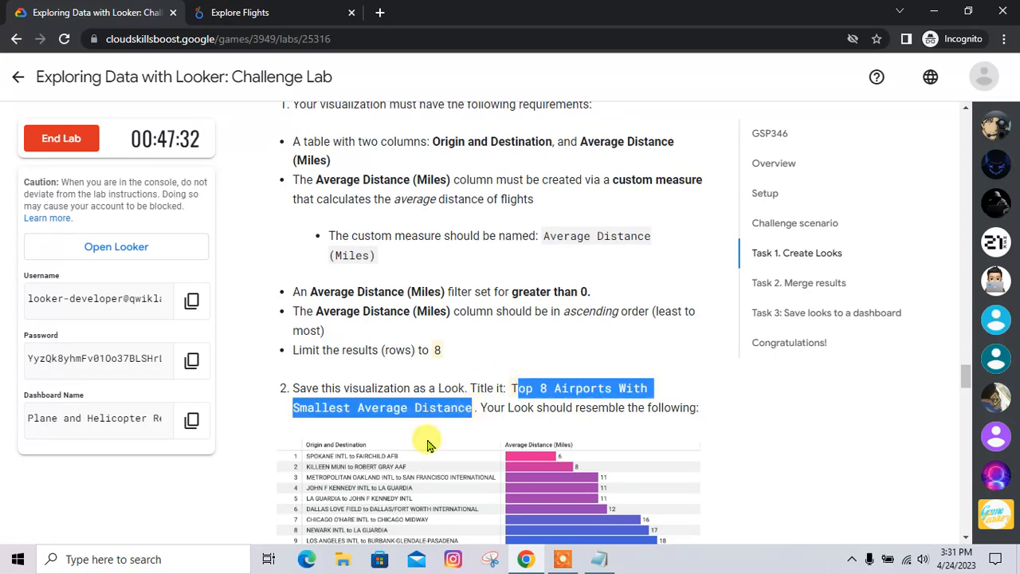
click(271, 8)
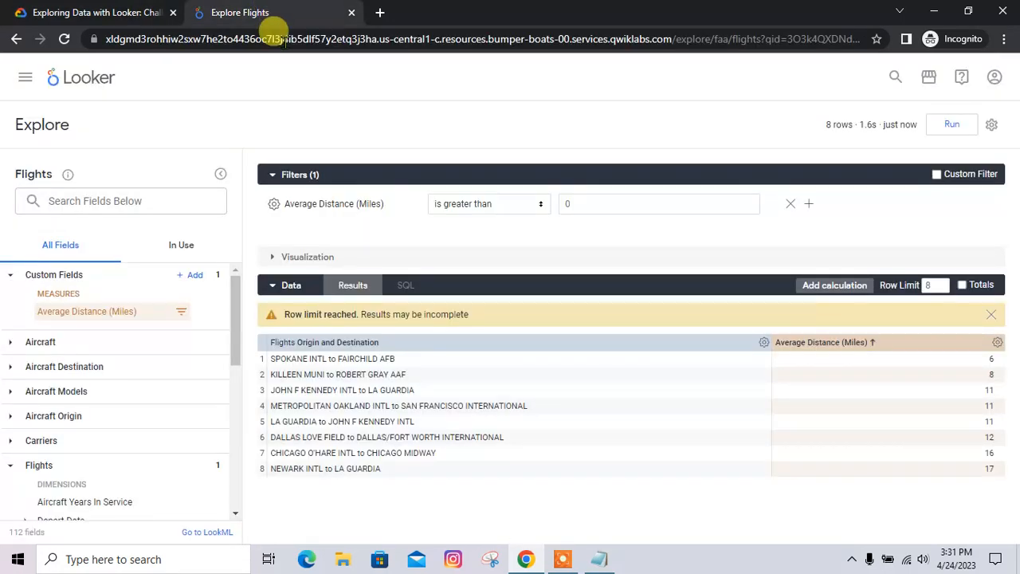
Step: Show the Looker query results as a table visualization and read the save instruction in Notepad
click(341, 261)
key(alt+Tab)
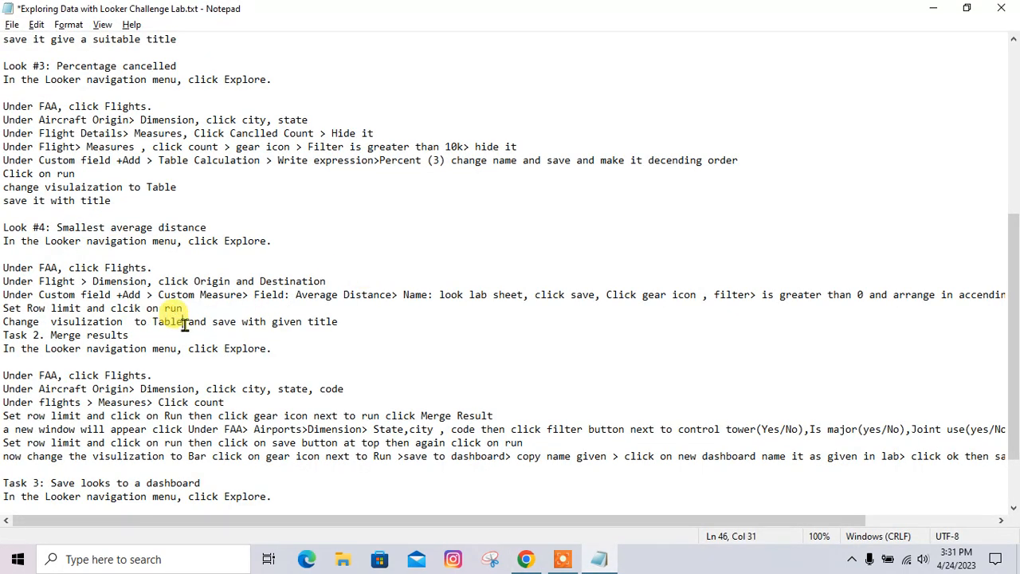
drag(273, 322, 337, 323)
key(alt+Tab)
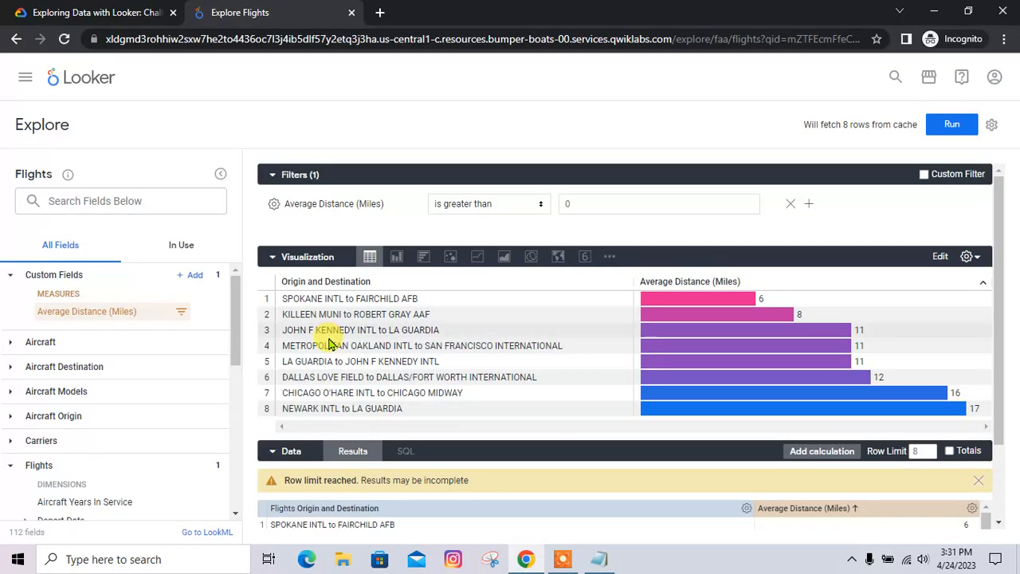
Step: Save the visualization as a Look titled "op 8 Airports With Smallest Average Distance" in the Developer Student folder
click(992, 124)
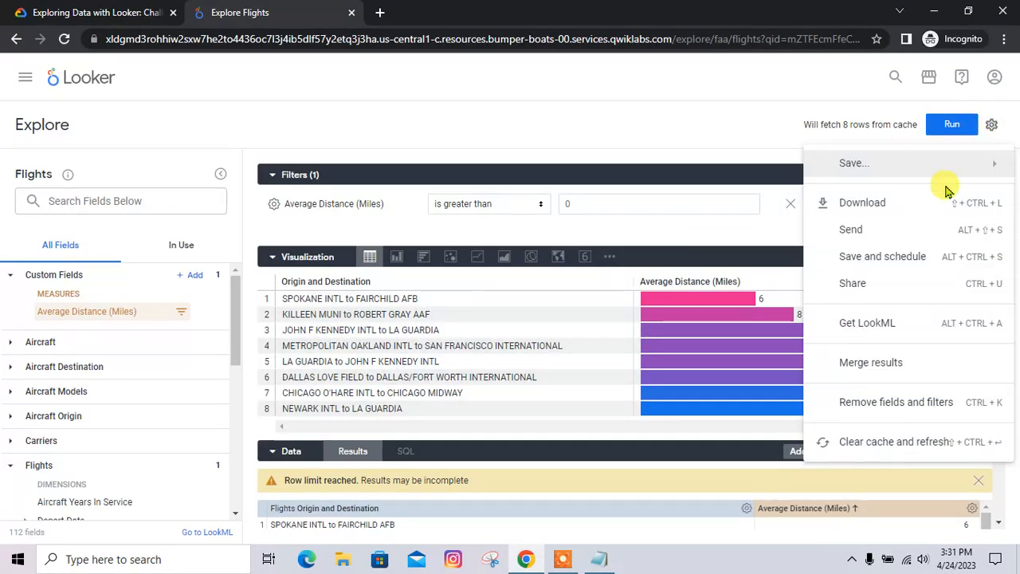
mouse_move(826, 168)
click(646, 224)
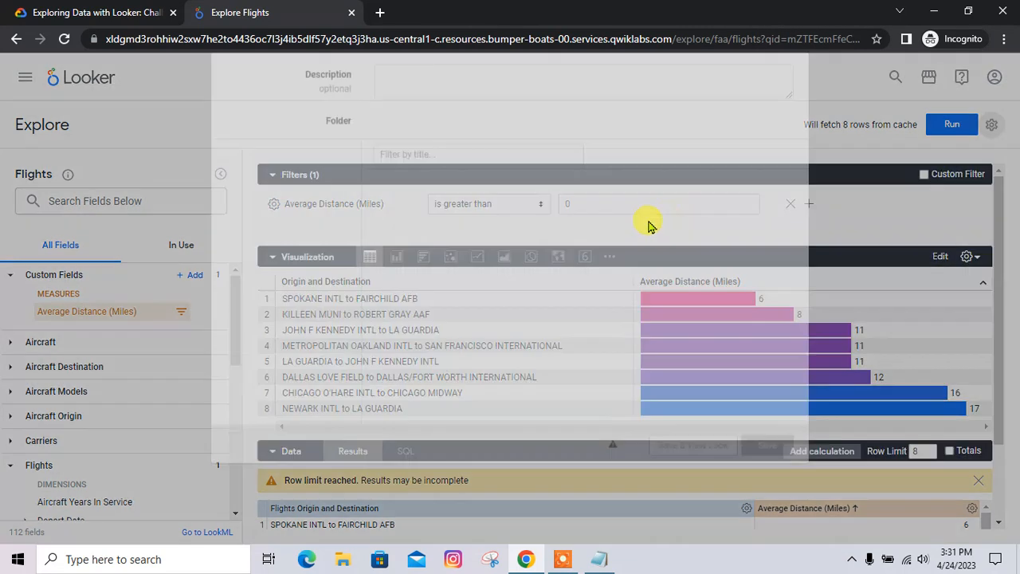
click(421, 121)
key(ctrl+v)
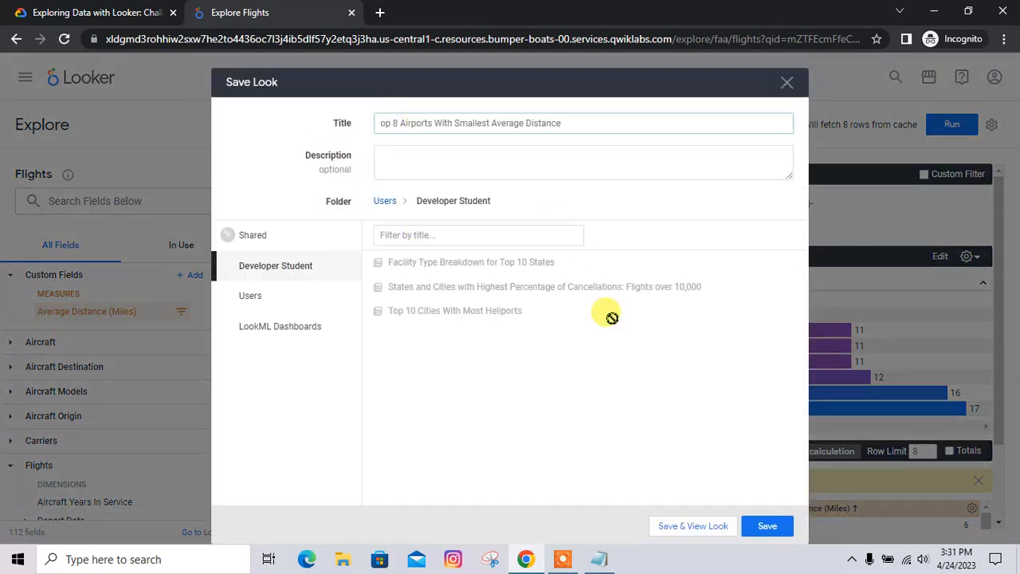
click(769, 528)
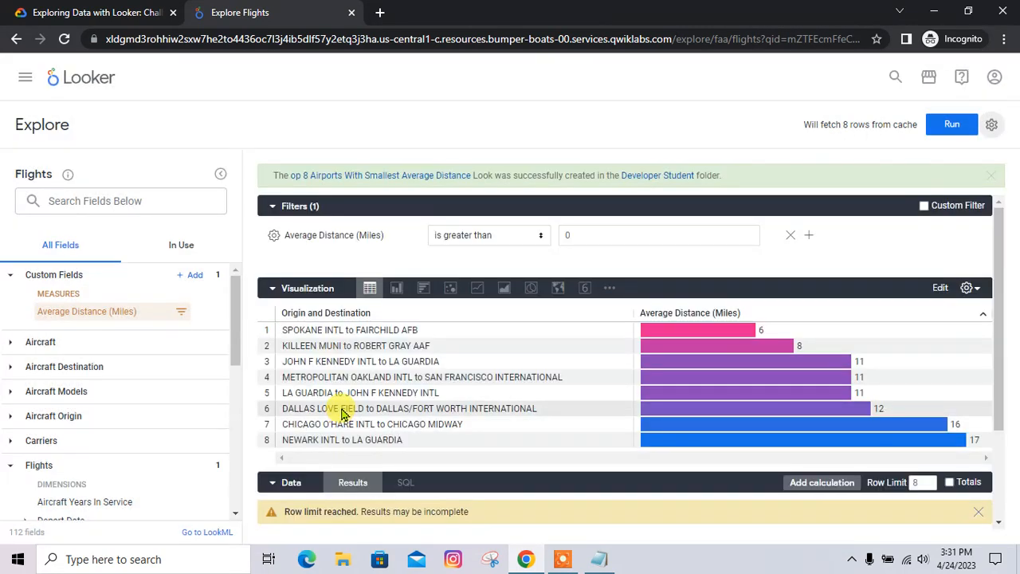
Step: Check the progress of the Create Looks objective on the lab page
click(94, 12)
scroll(452, 424, down, 4)
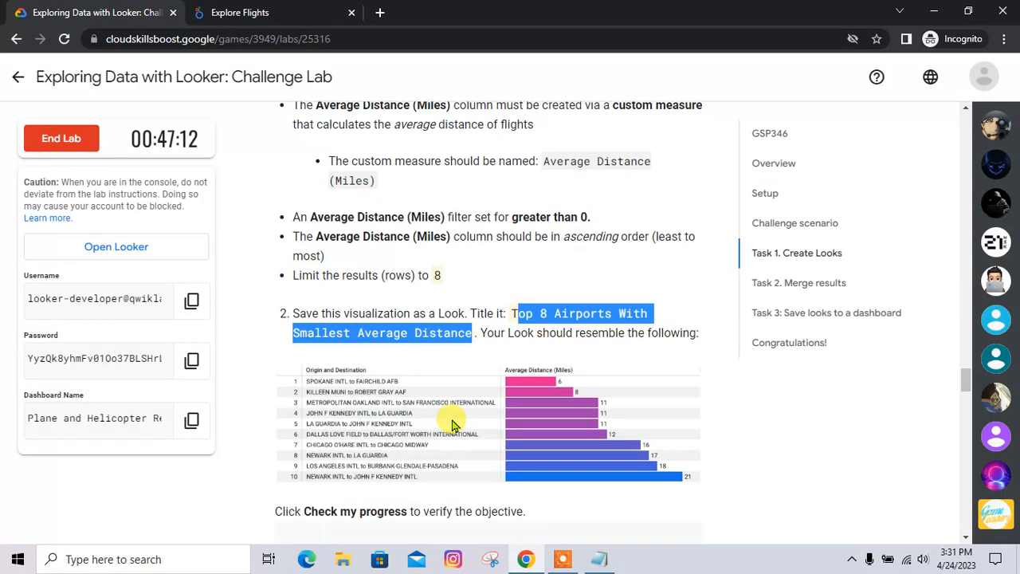
click(419, 371)
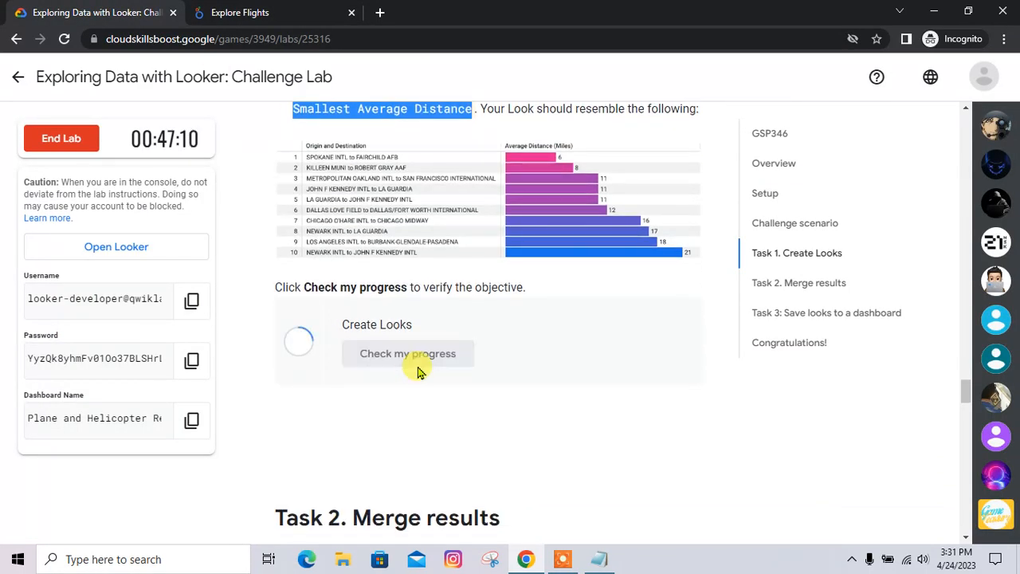
scroll(401, 386, up, 1)
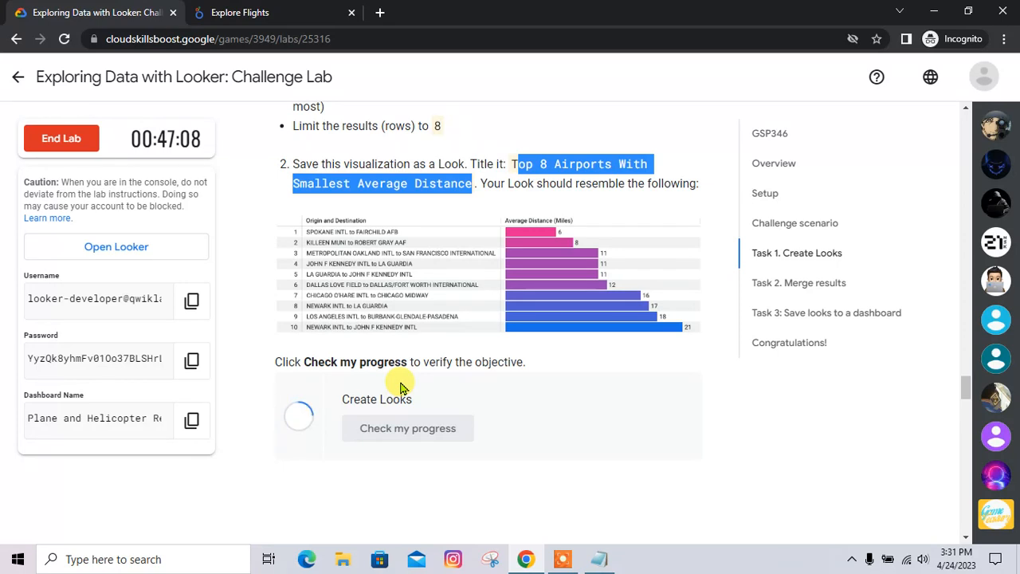
Step: Copy the full title from the lab page and save the Looker visualization as a Look titled "Top 8 Airports With Smallest Average Distance"
click(519, 164)
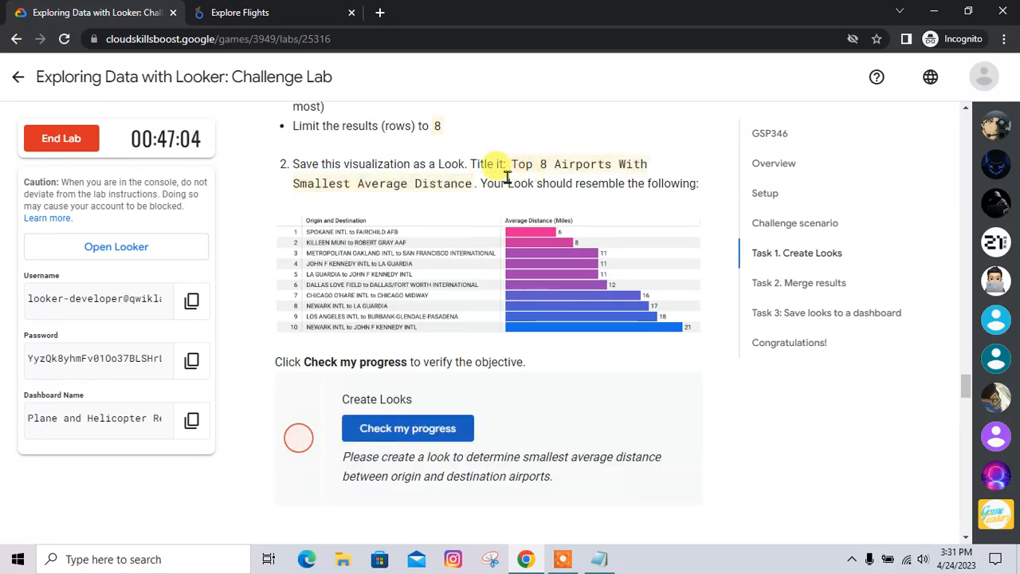
drag(511, 163, 520, 181)
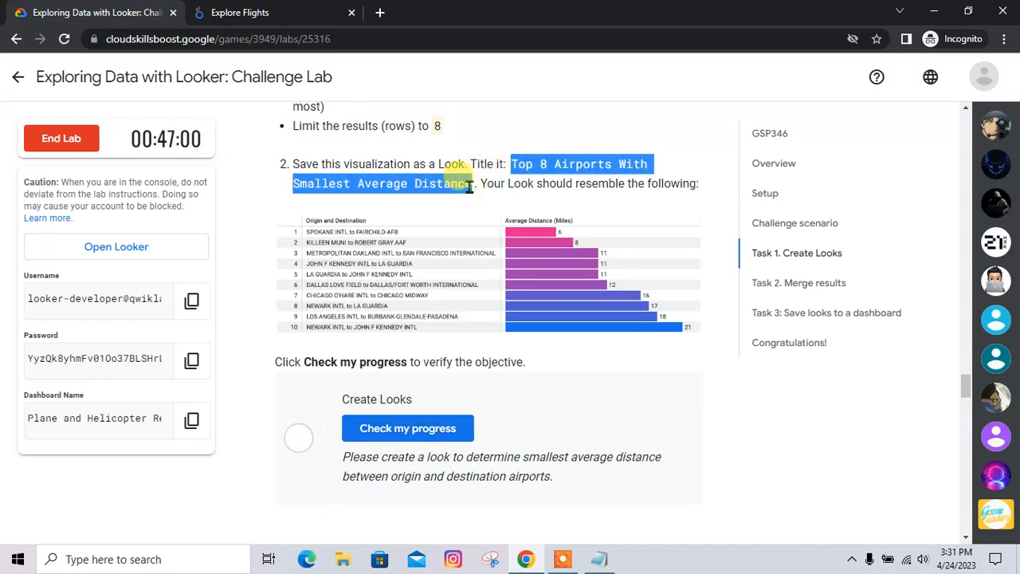
key(ctrl+Tab)
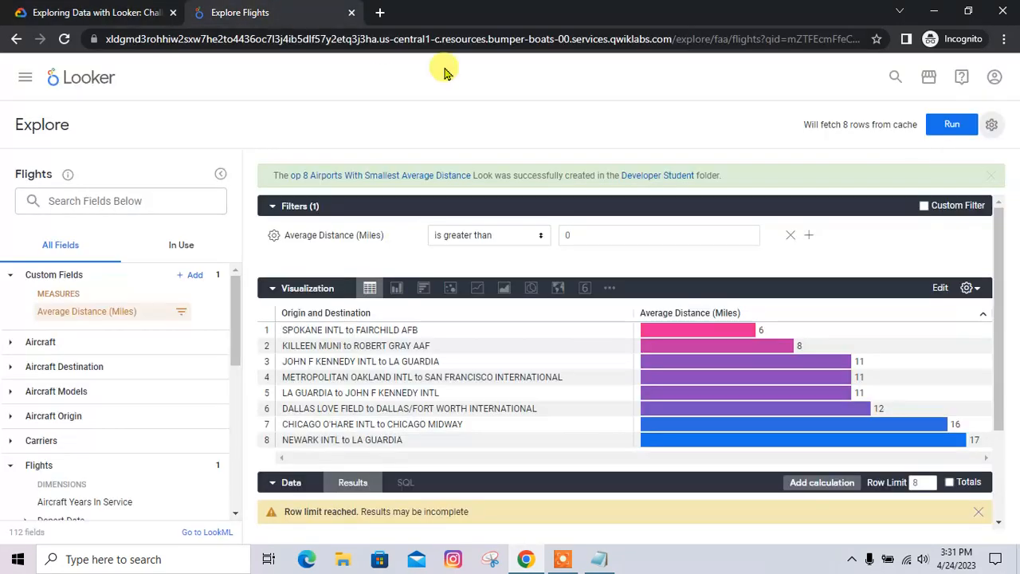
click(991, 125)
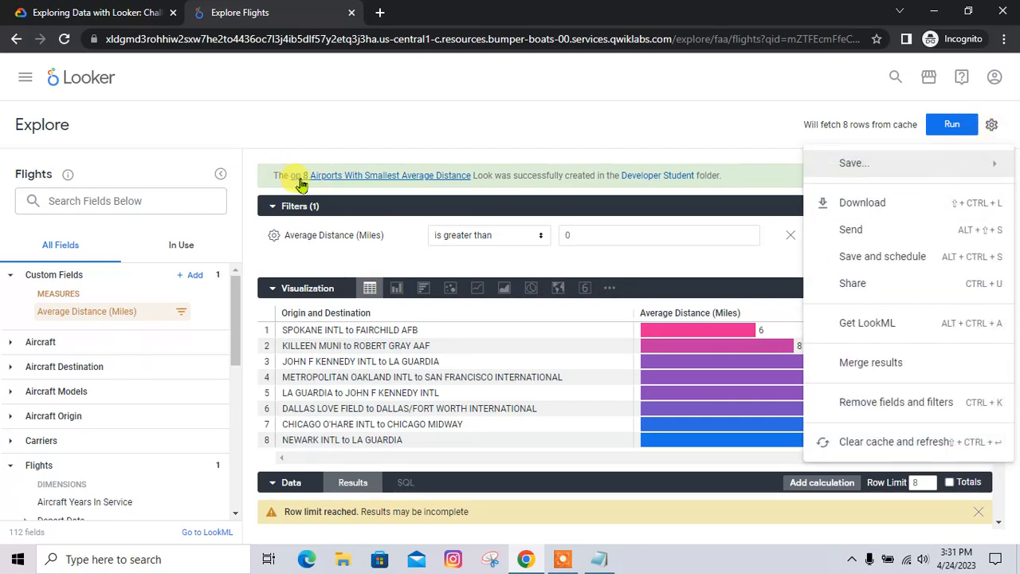
mouse_move(816, 179)
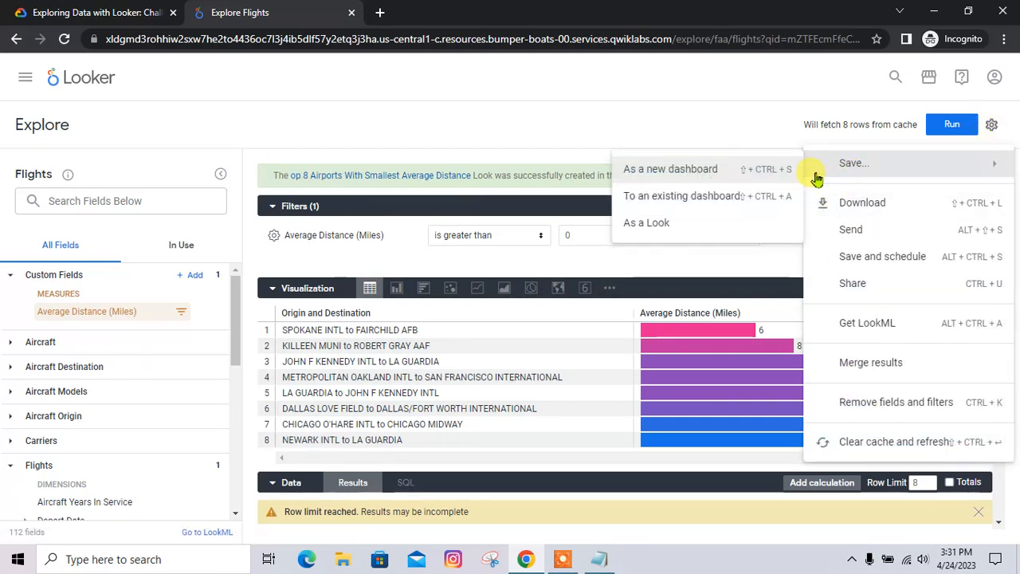
click(709, 231)
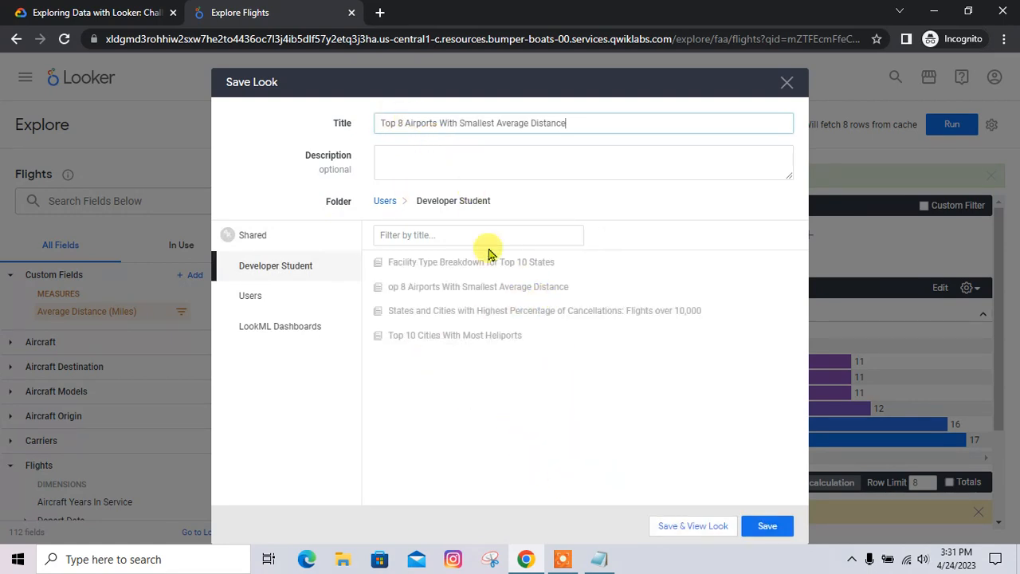
click(769, 525)
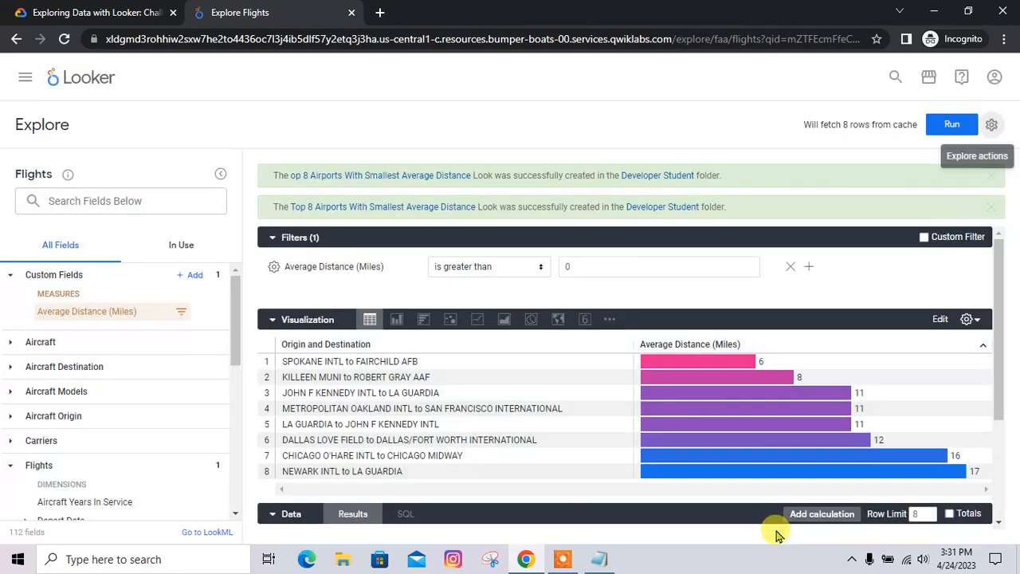
Step: Recheck the Create Looks objective on the lab page and view the Task 2 Merge results requirements
click(87, 12)
click(410, 431)
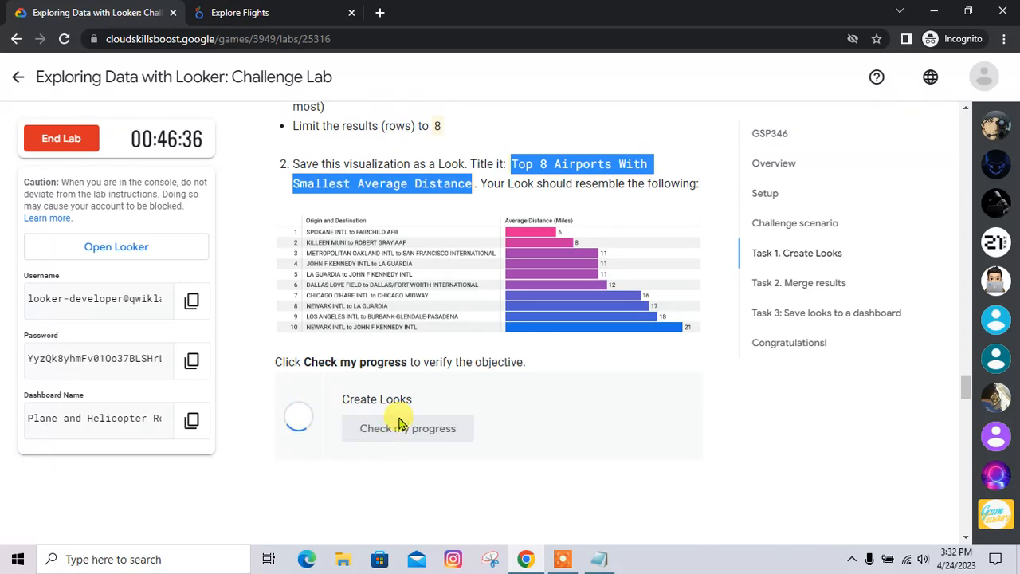
scroll(401, 422, down, 5)
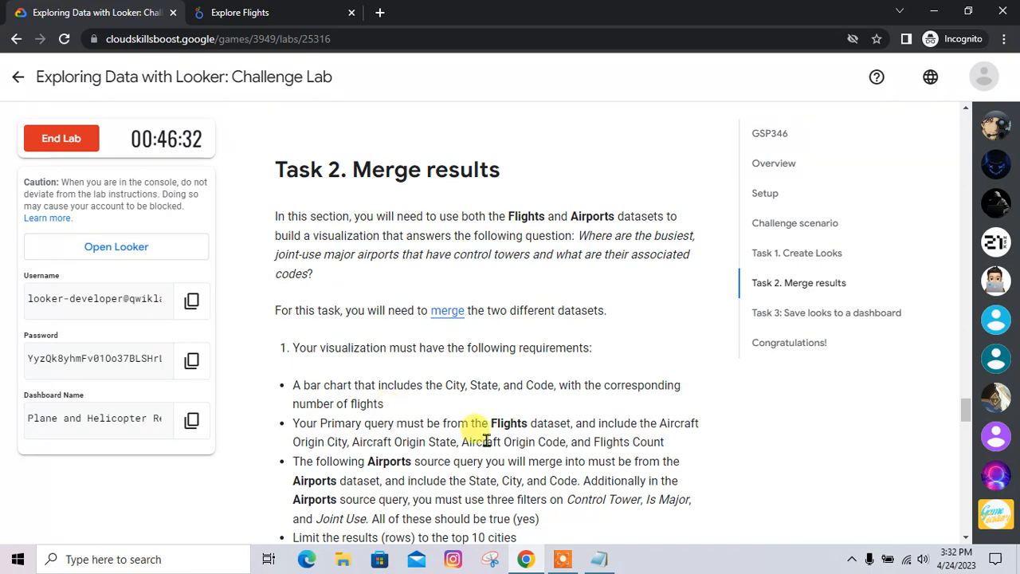
Step: Insert a blank line above the "Task 2. Merge results" heading in the Notepad notes and return to the Explore page in Looker
click(599, 559)
scroll(224, 348, down, 2)
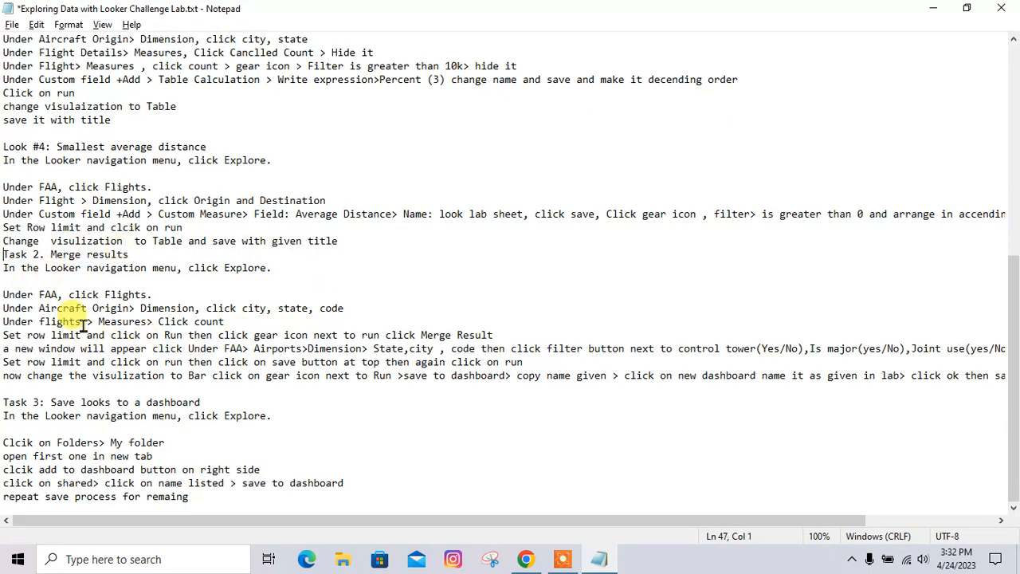
key(Return)
scroll(146, 256, down, 1)
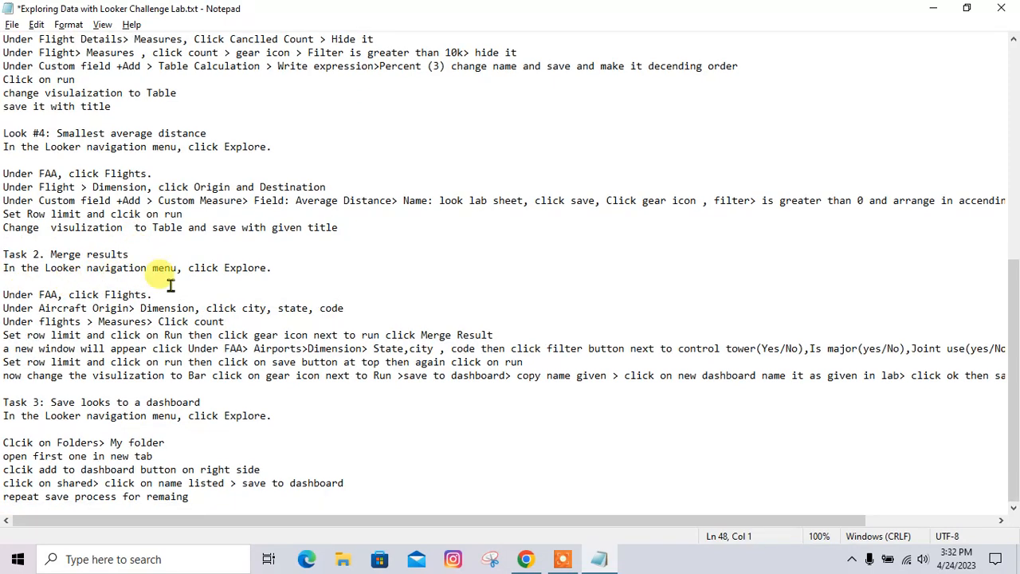
key(alt+Tab)
click(266, 10)
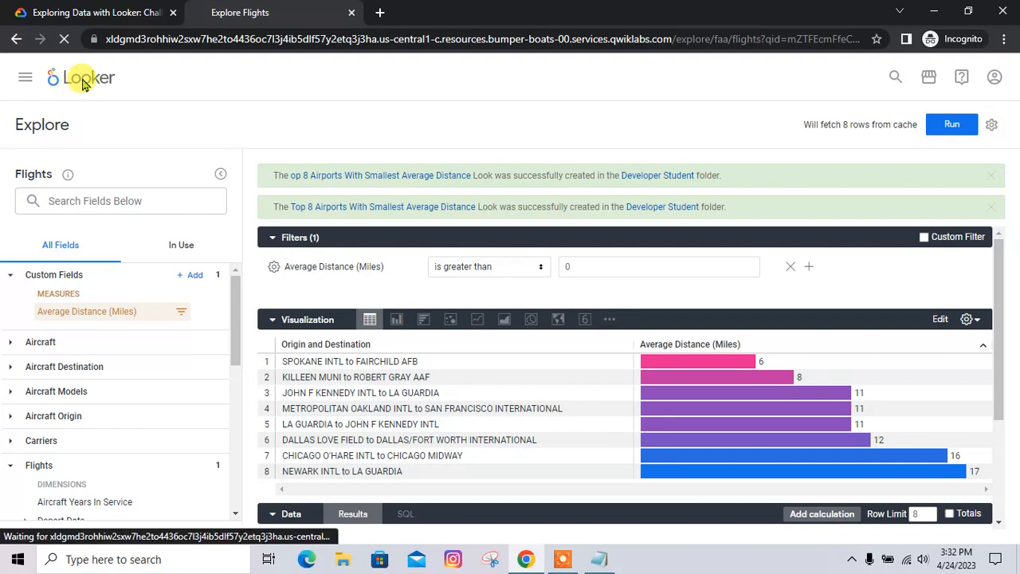
Step: Check the Task 2 notes in Notepad and open a new Flights Explore under FAA in Looker
key(alt+Tab)
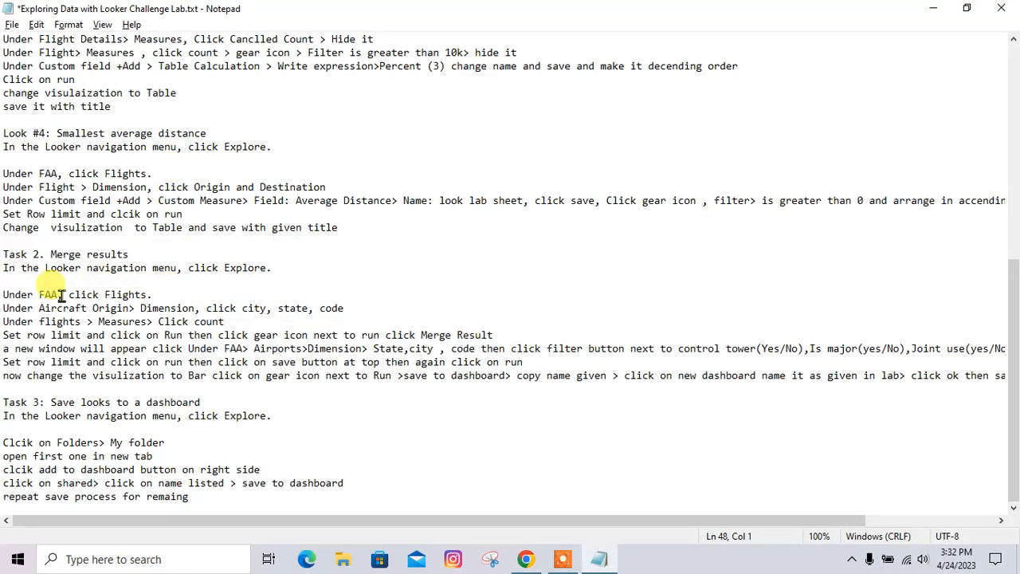
drag(153, 296, 102, 296)
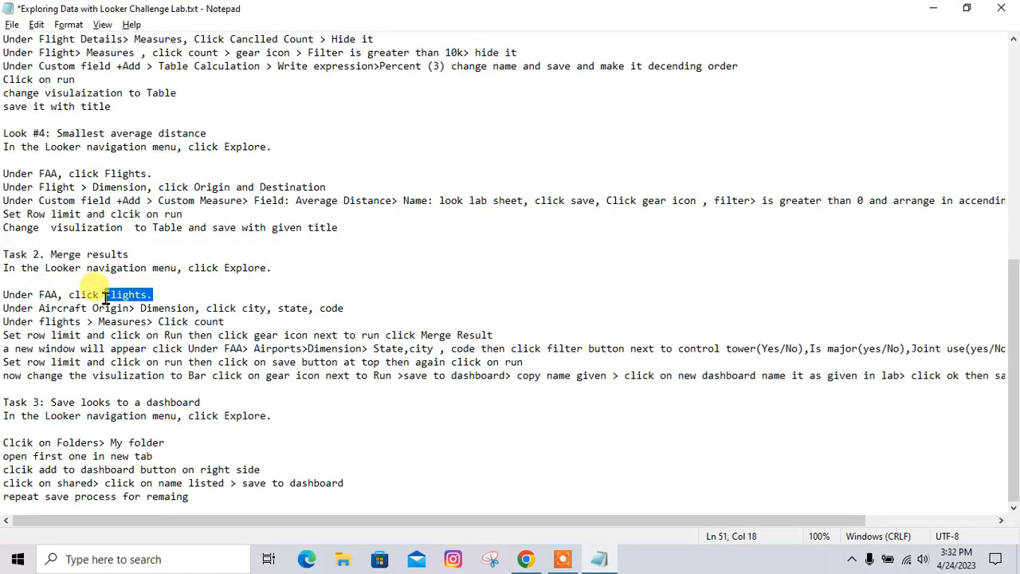
key(alt+Tab)
click(75, 138)
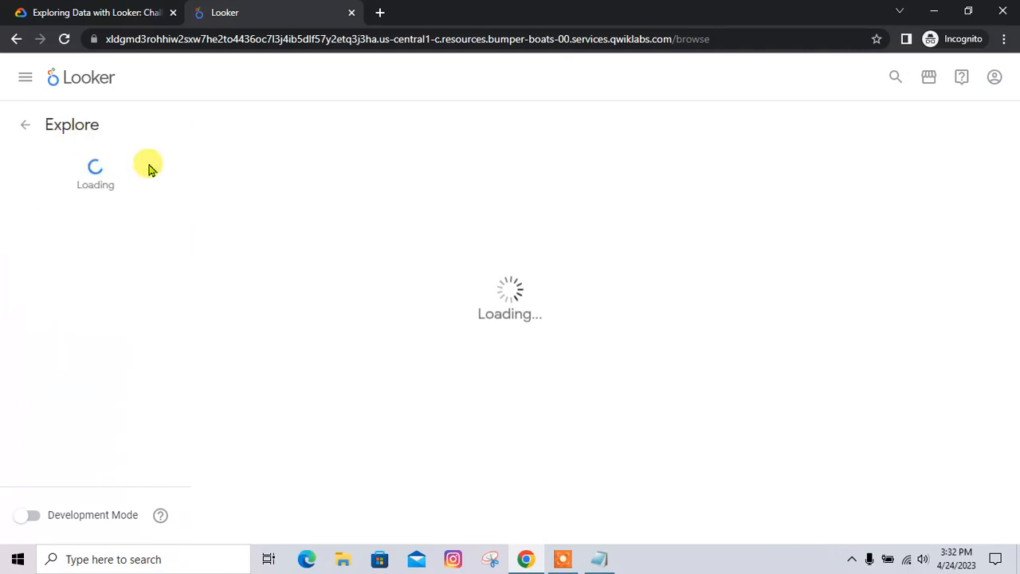
click(80, 364)
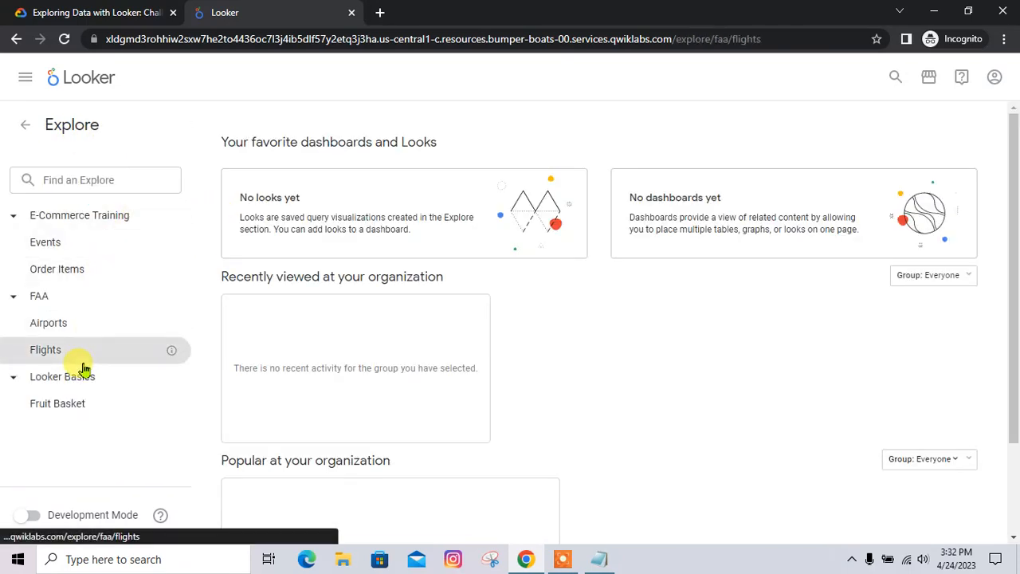
Step: Following the Task 2 notes, add the Aircraft Origin dimensions City, State and Code to the Flights query
key(alt+Tab)
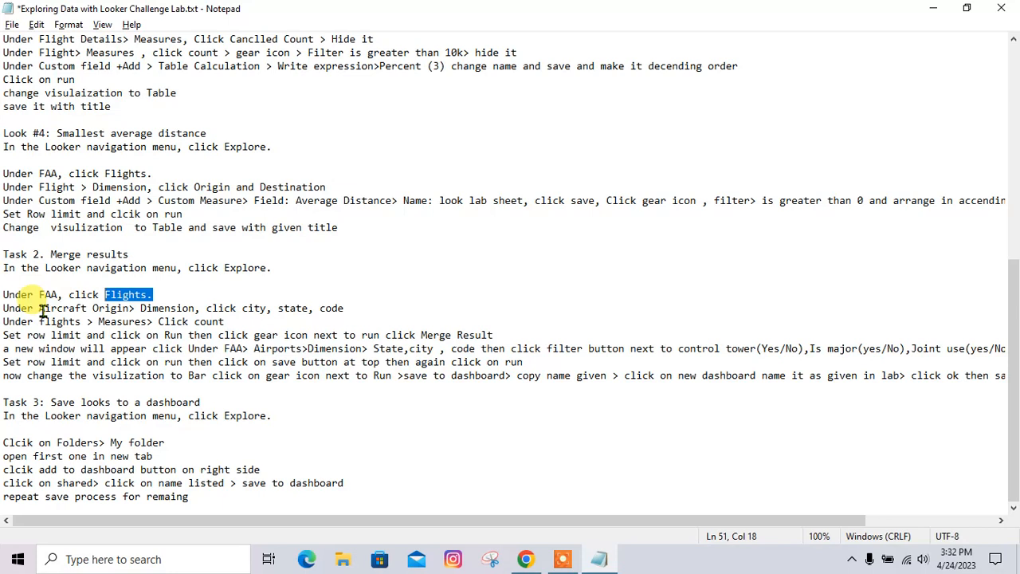
drag(39, 308, 263, 318)
click(231, 317)
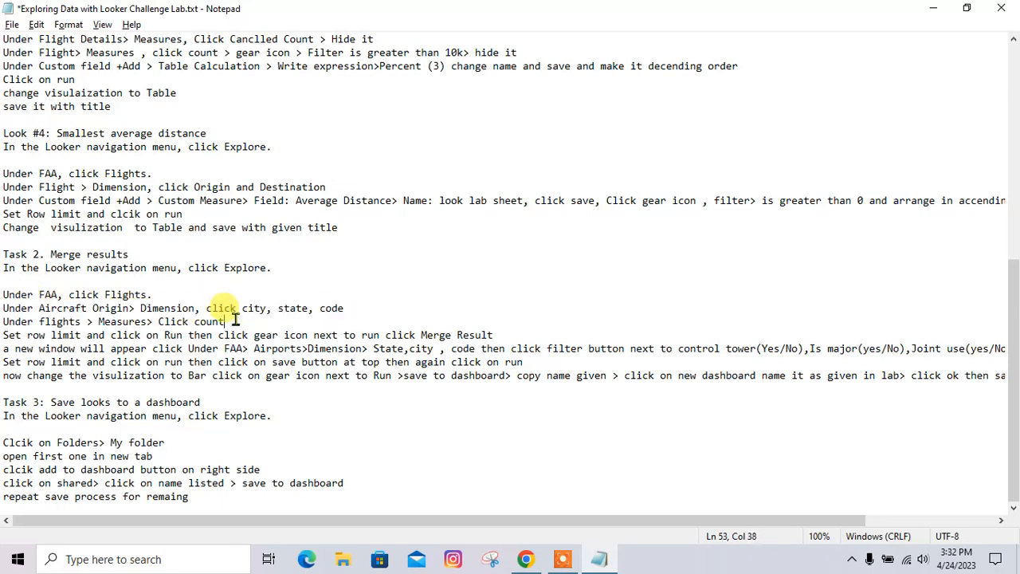
key(alt+Tab)
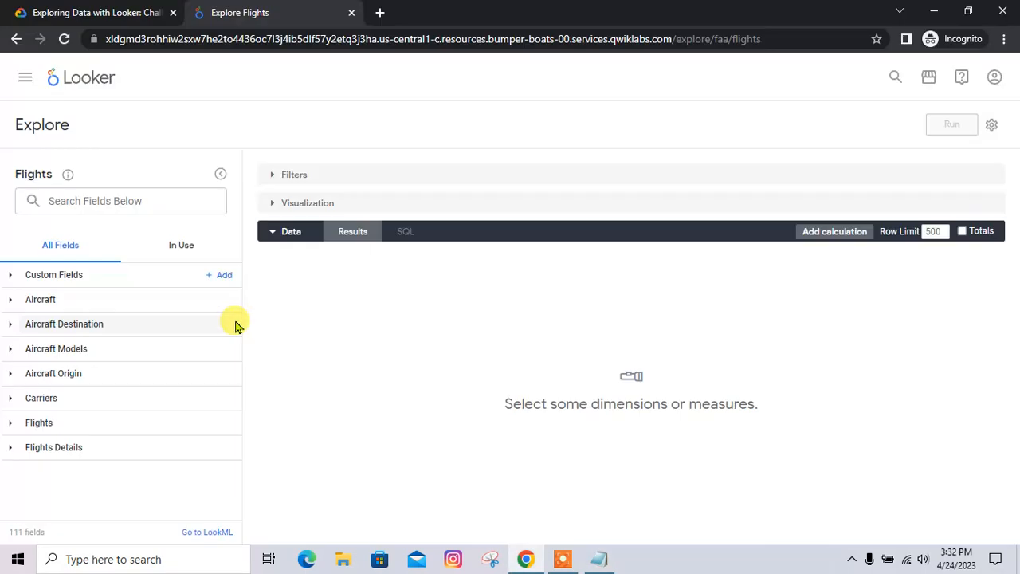
click(103, 381)
key(alt+Tab)
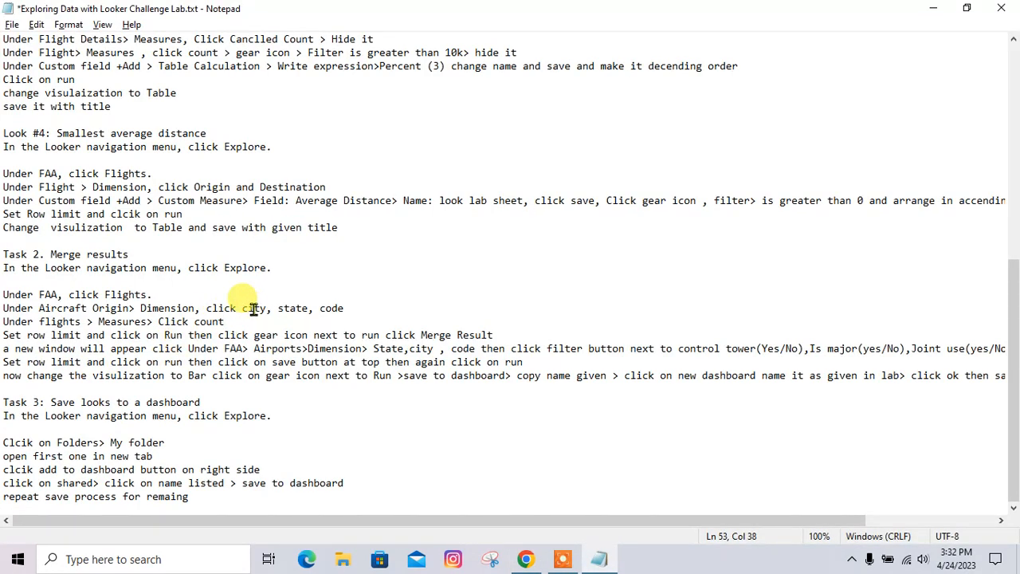
key(alt+Tab)
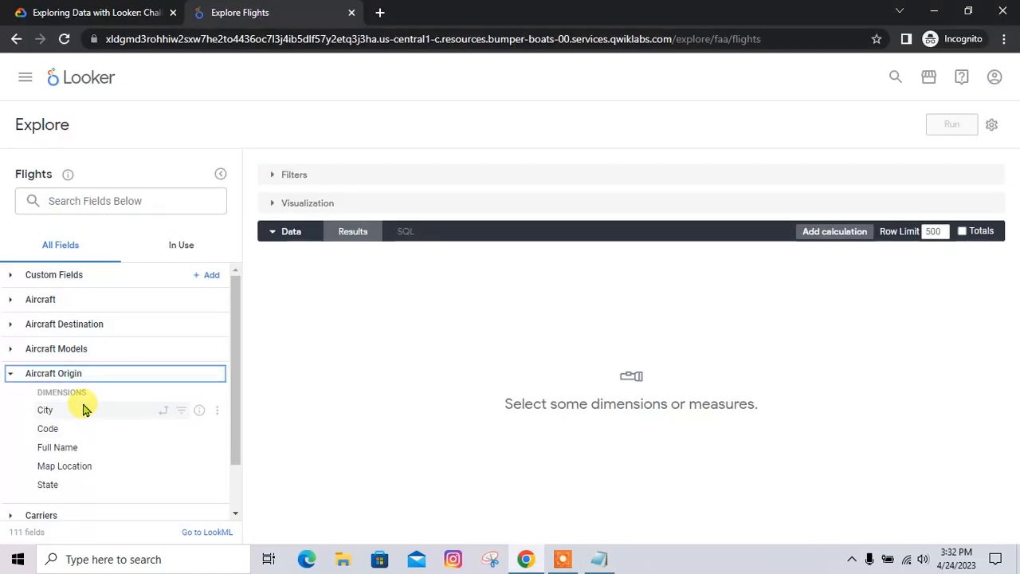
click(83, 408)
click(83, 485)
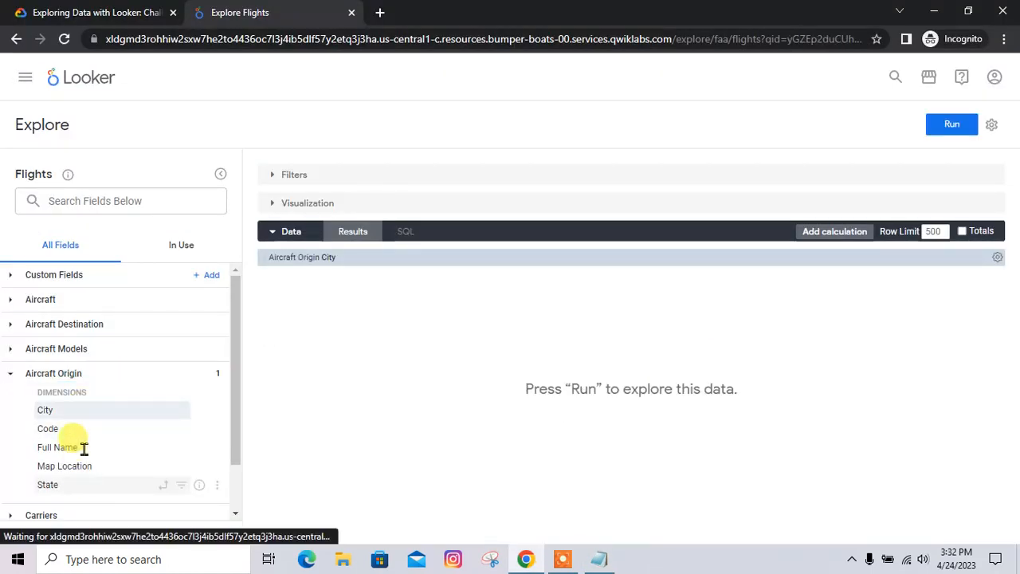
click(87, 430)
Step: Add the Count measure from the Flights view to the query, as listed in the notes
key(alt+Tab)
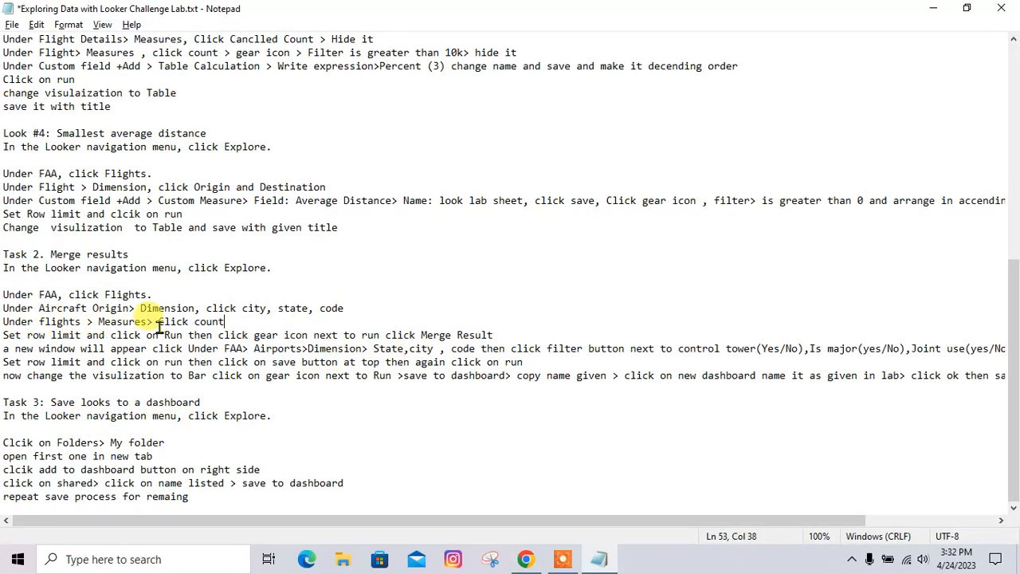
key(alt+Tab)
scroll(68, 383, down, 1)
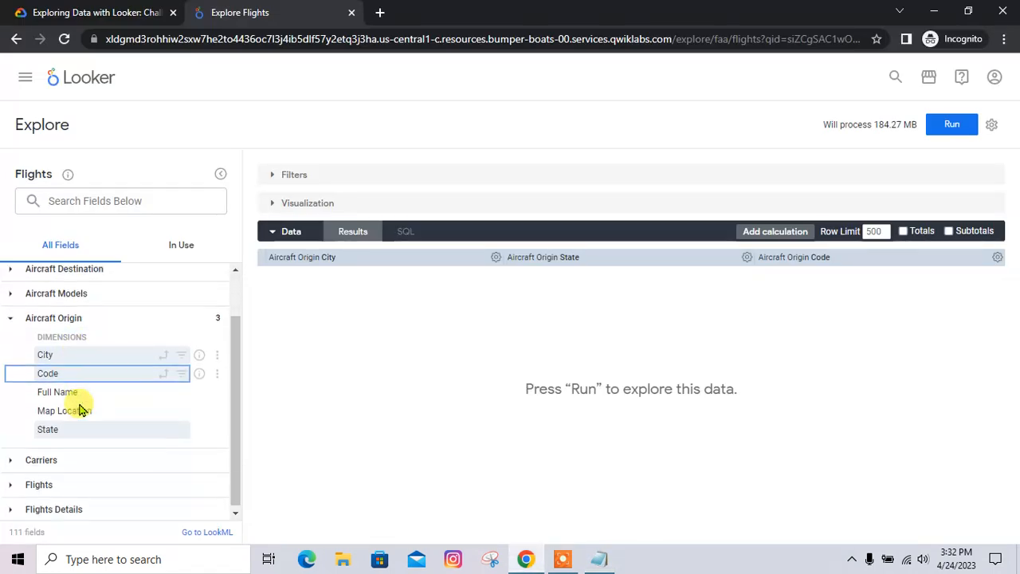
click(72, 484)
scroll(95, 465, down, 1)
scroll(94, 465, down, 2)
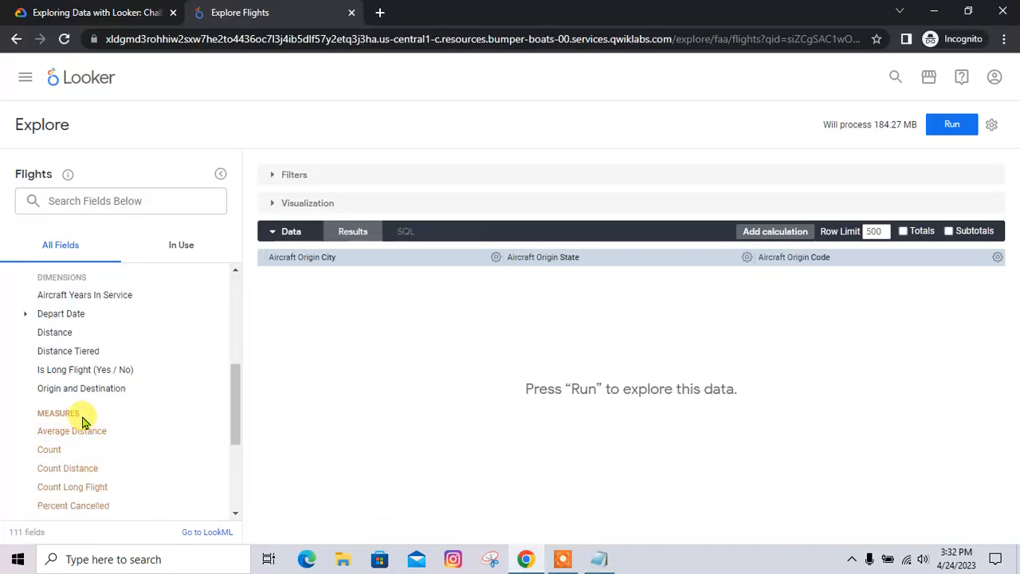
click(64, 451)
Step: Look up the required number of cities in the lab's Task 2 instructions and set the query's row limit to 10
key(alt+Tab)
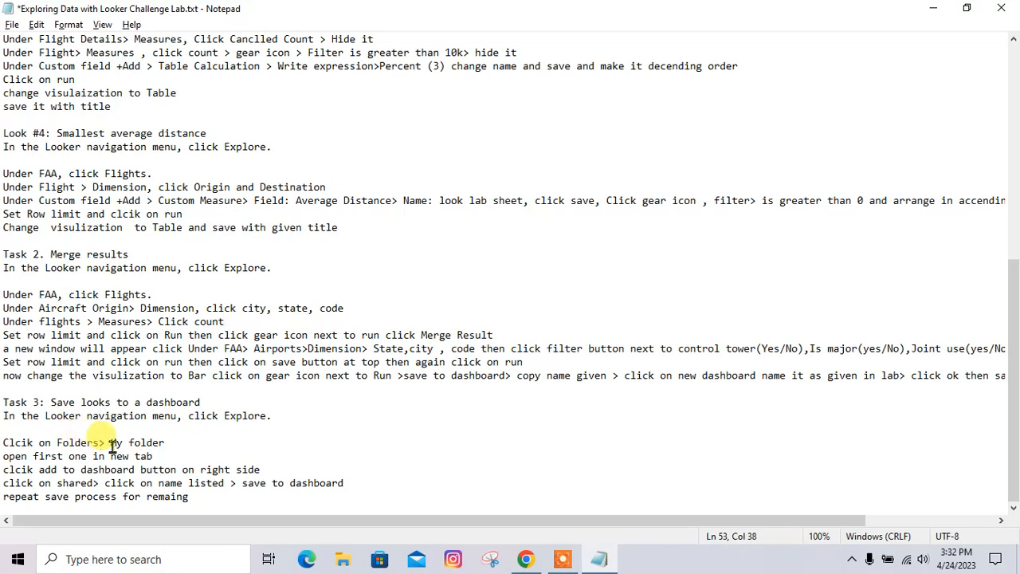
drag(224, 321, 189, 321)
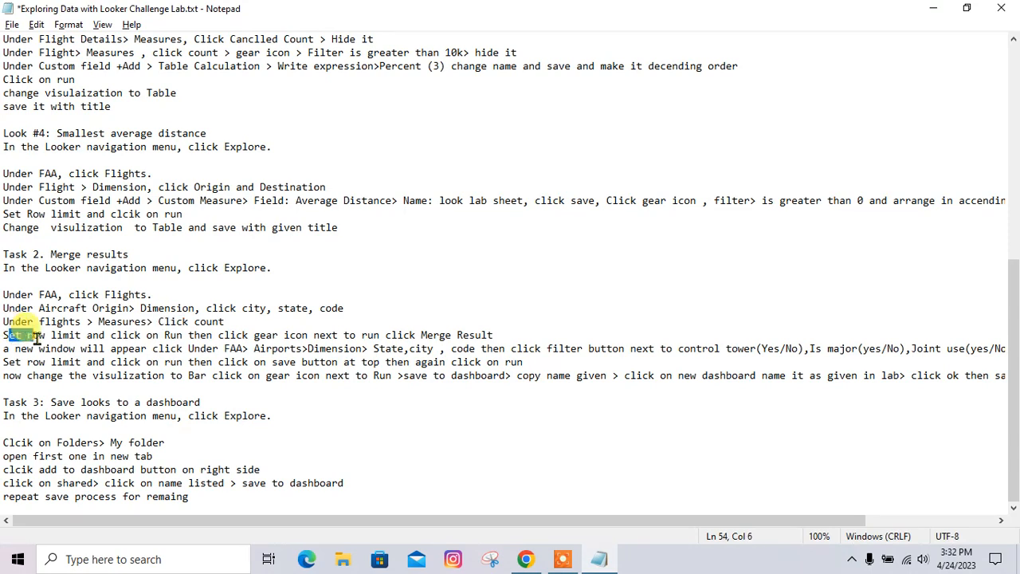
drag(37, 337, 82, 335)
key(alt+Tab)
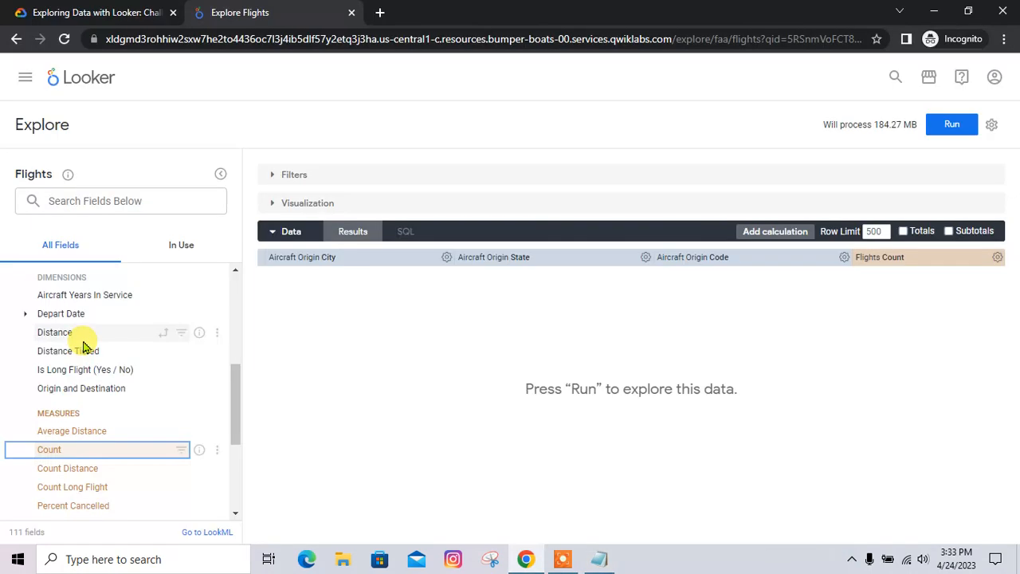
click(88, 12)
scroll(498, 354, down, 3)
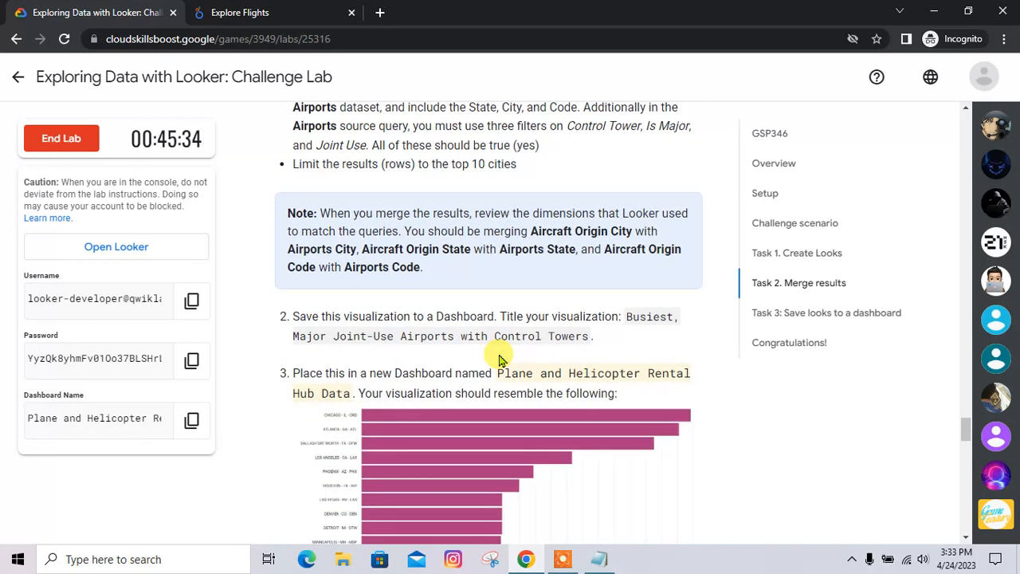
drag(484, 174, 456, 169)
key(alt+Tab)
key(alt+Tab)
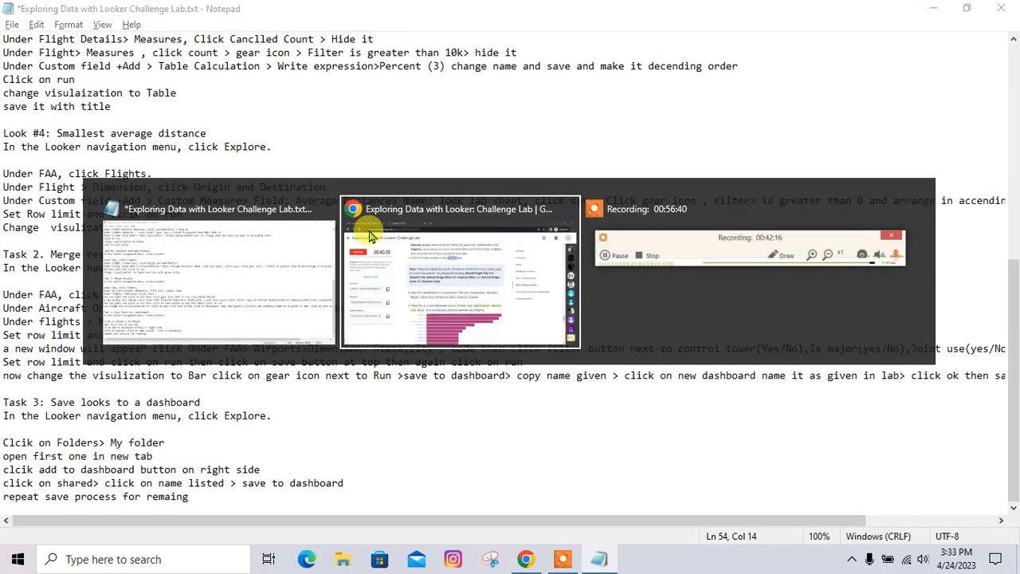
scroll(406, 278, down, 4)
scroll(382, 255, up, 4)
click(239, 12)
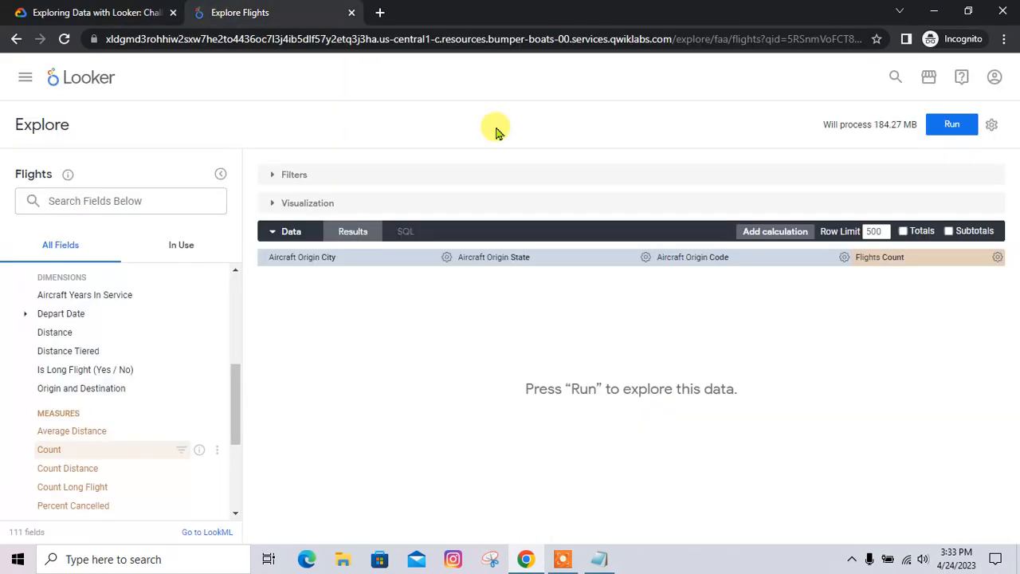
drag(877, 231, 825, 237)
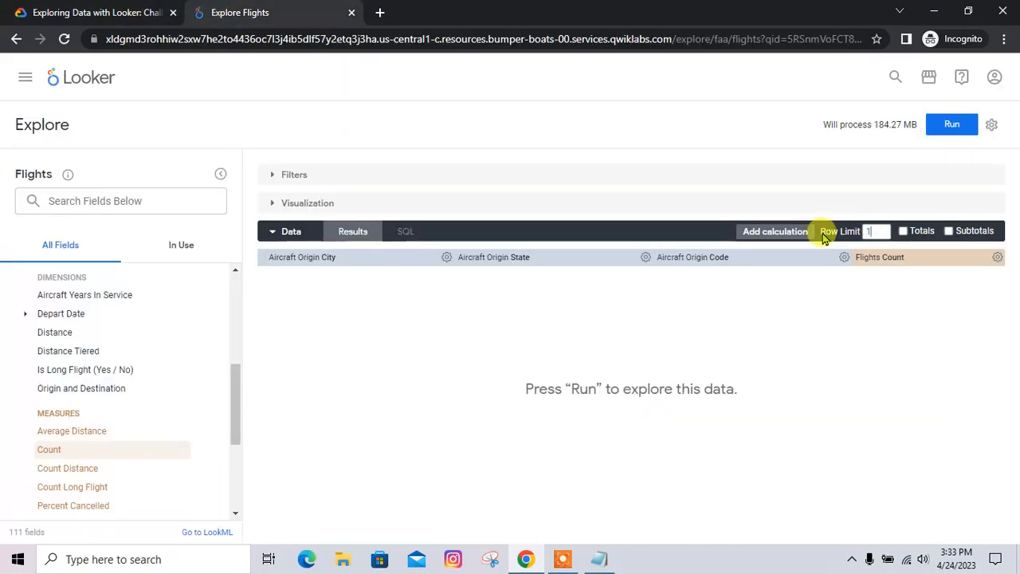
Step: Recheck the lab page and the notes, then run the Flights query in Looker
click(112, 12)
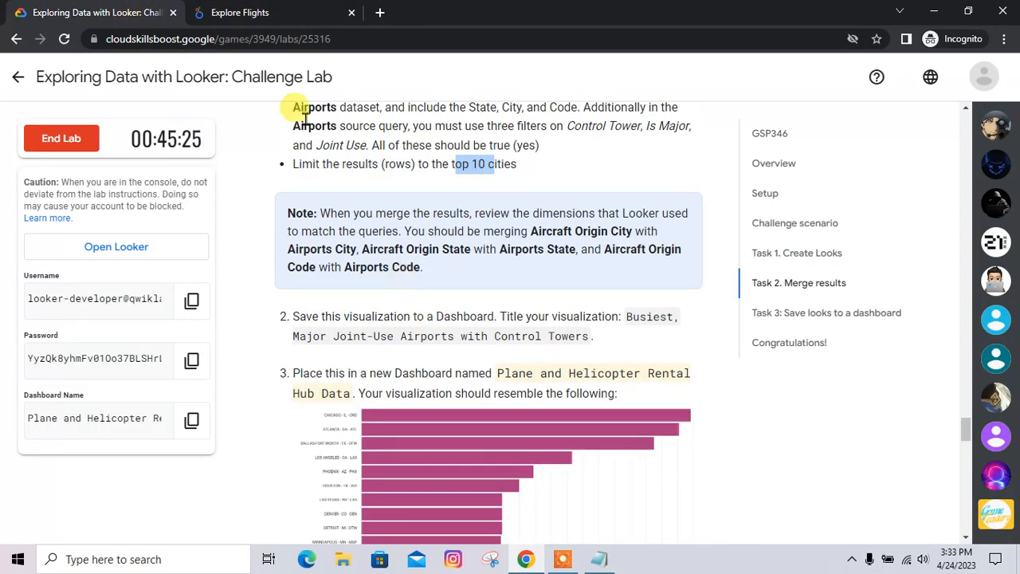
key(alt+Tab)
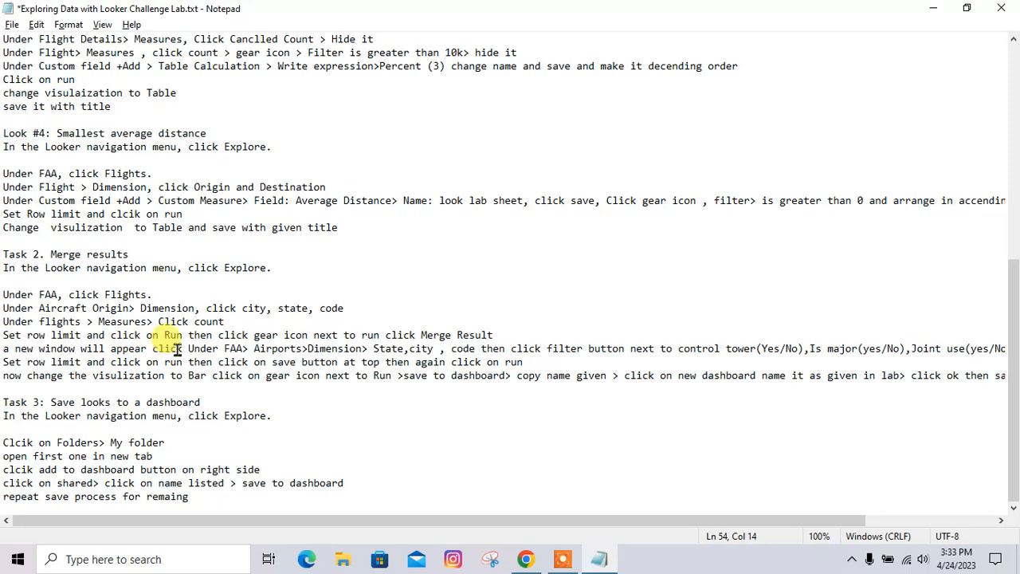
key(alt+Tab)
click(239, 14)
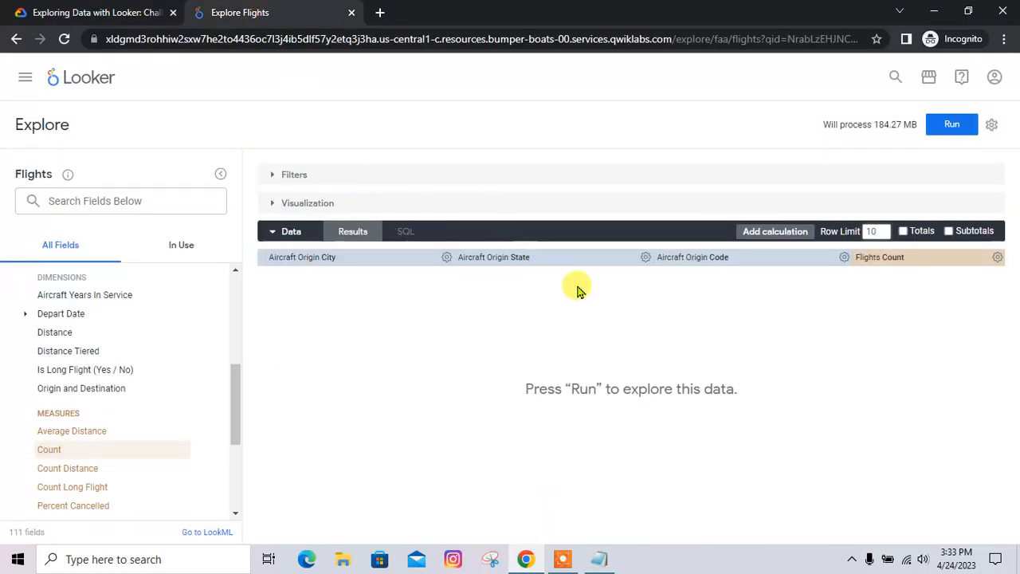
click(952, 124)
Step: Start merging results from the Flights query, consulting the Notepad notes for the merge instructions
key(alt+Tab)
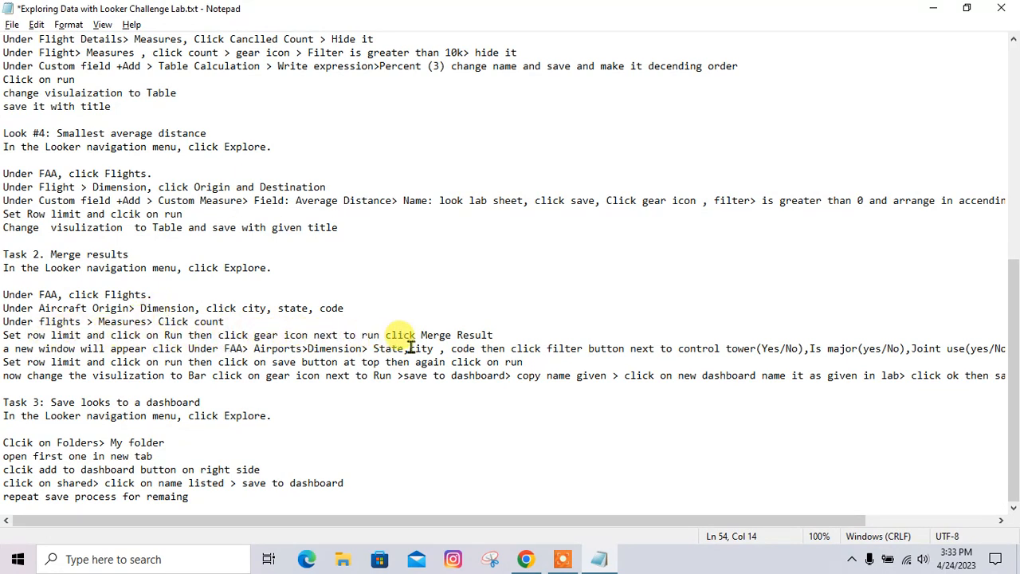
key(alt+Tab)
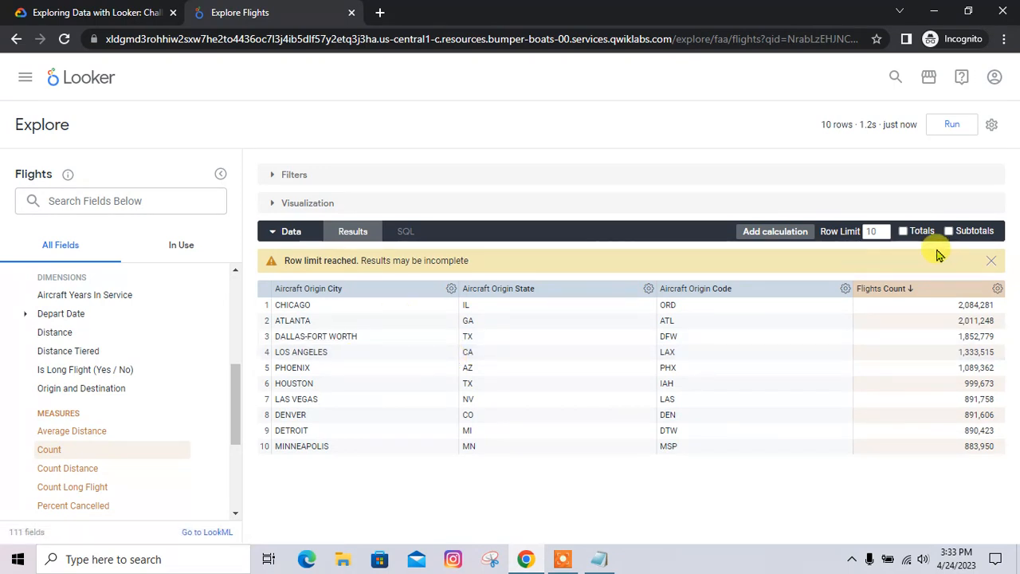
click(998, 124)
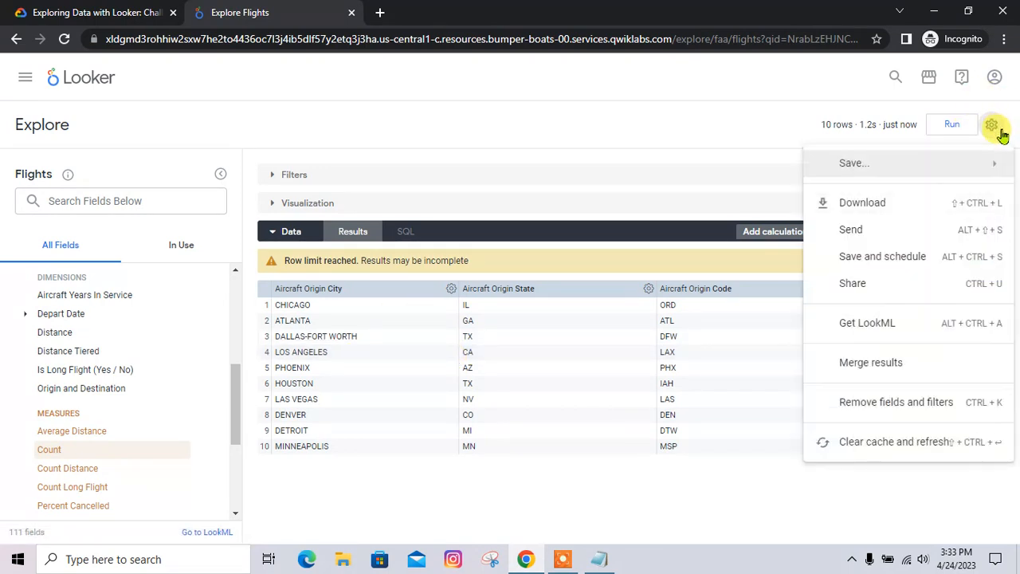
click(922, 370)
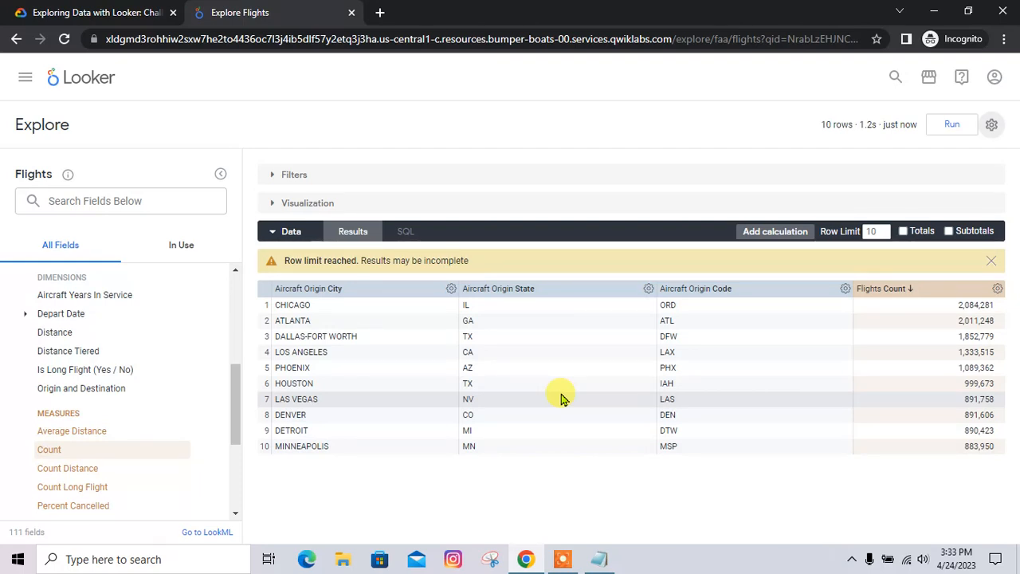
key(alt+Tab)
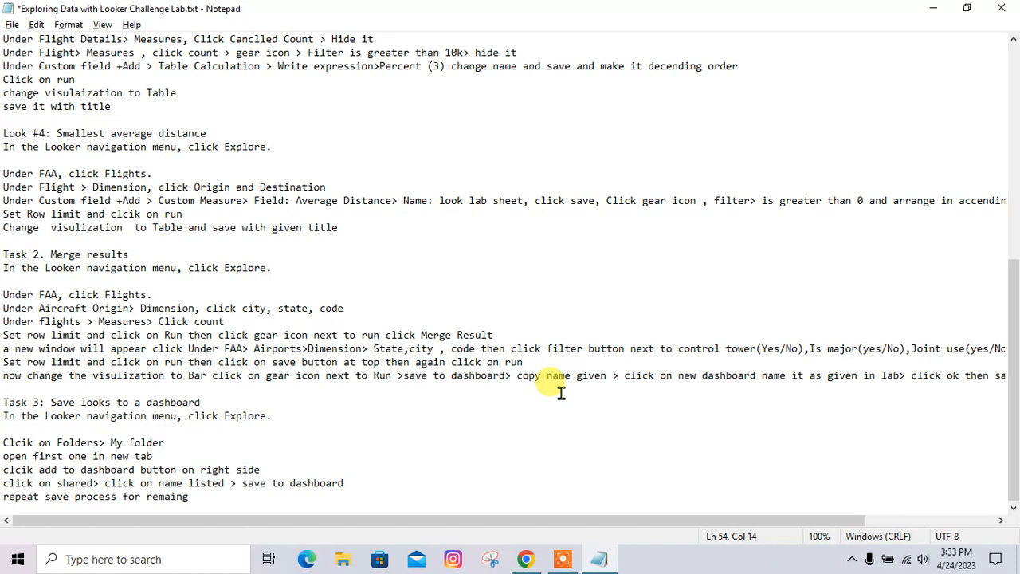
key(alt+Tab)
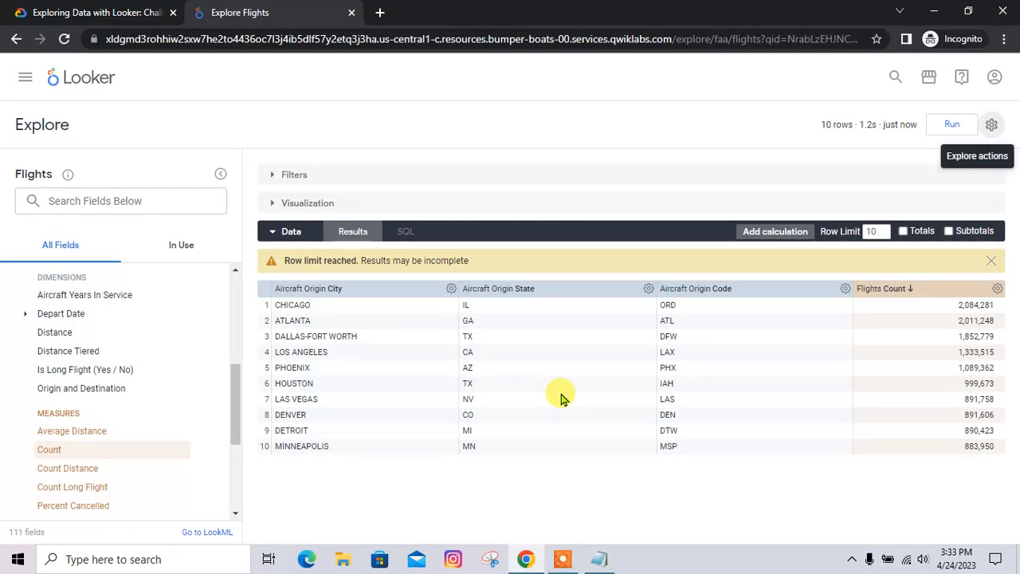
key(alt+Tab)
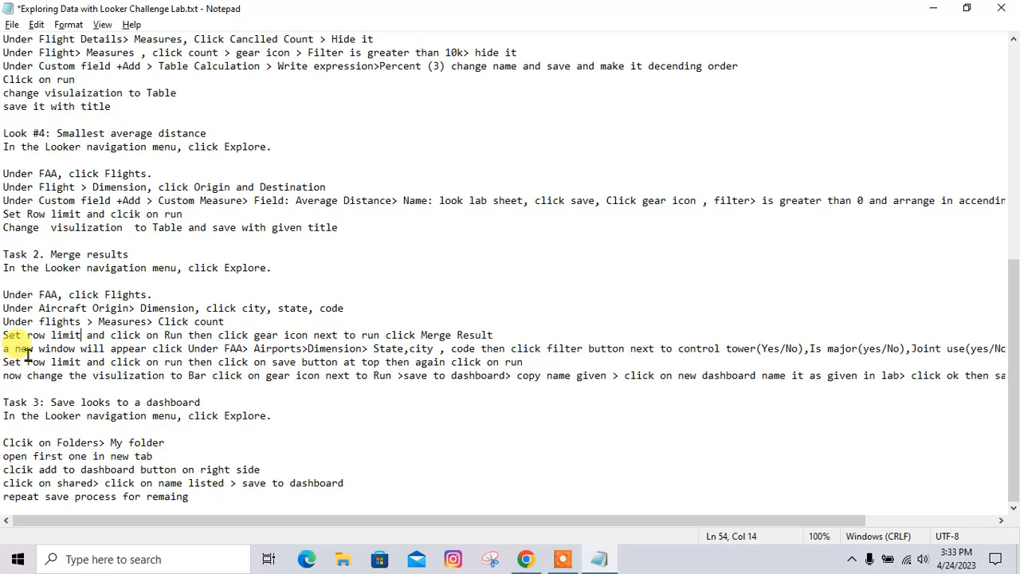
key(alt+Tab)
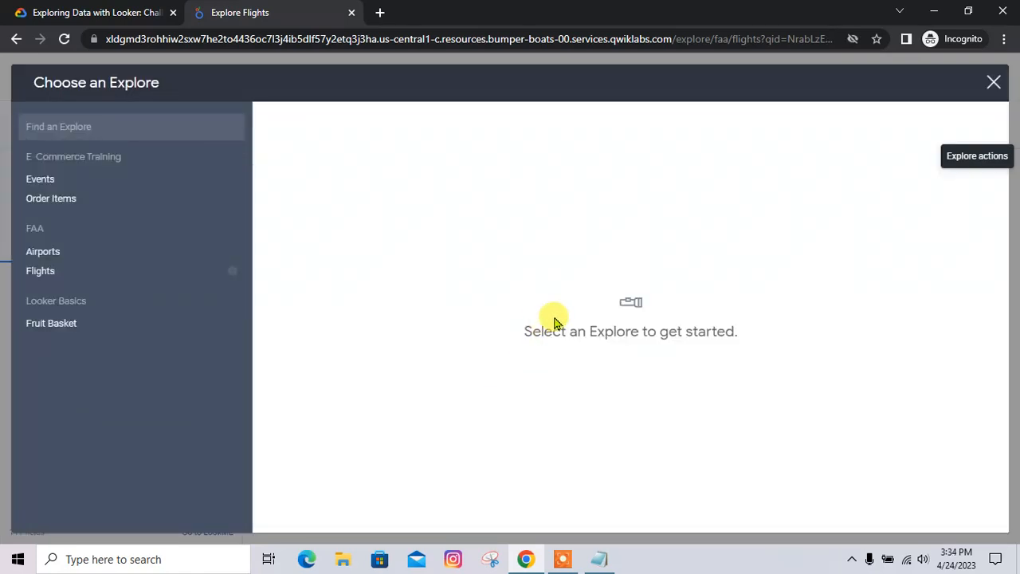
Step: Choose the FAA Airports Explore as the merge source and check the notes for its required dimensions
key(alt+Tab)
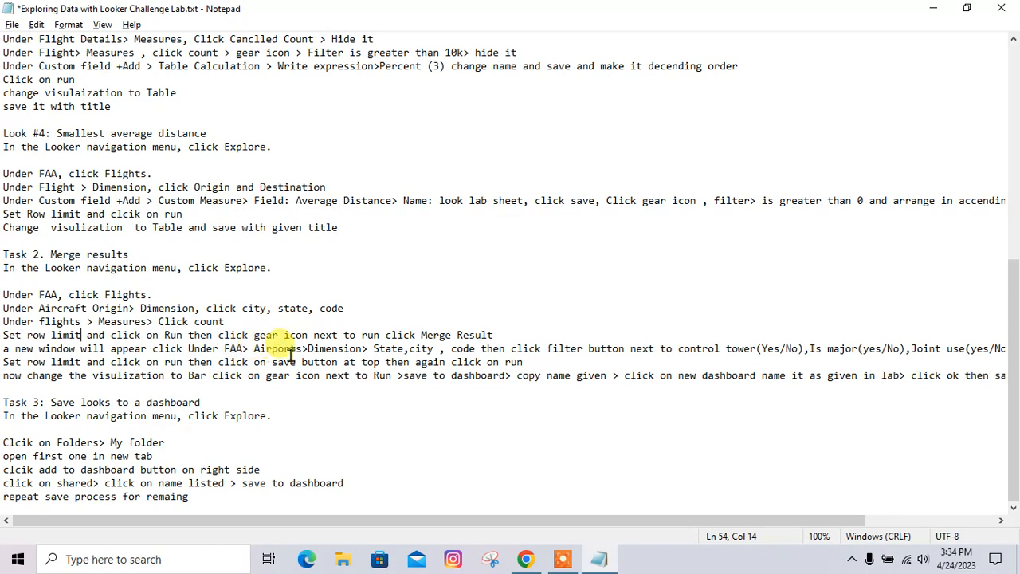
key(alt+Tab)
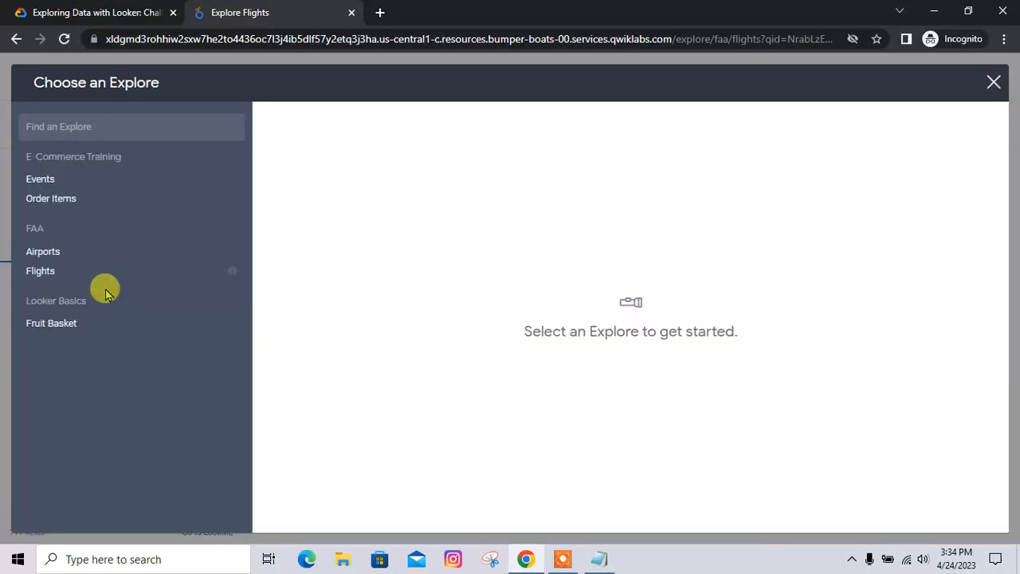
click(42, 252)
key(alt+Tab)
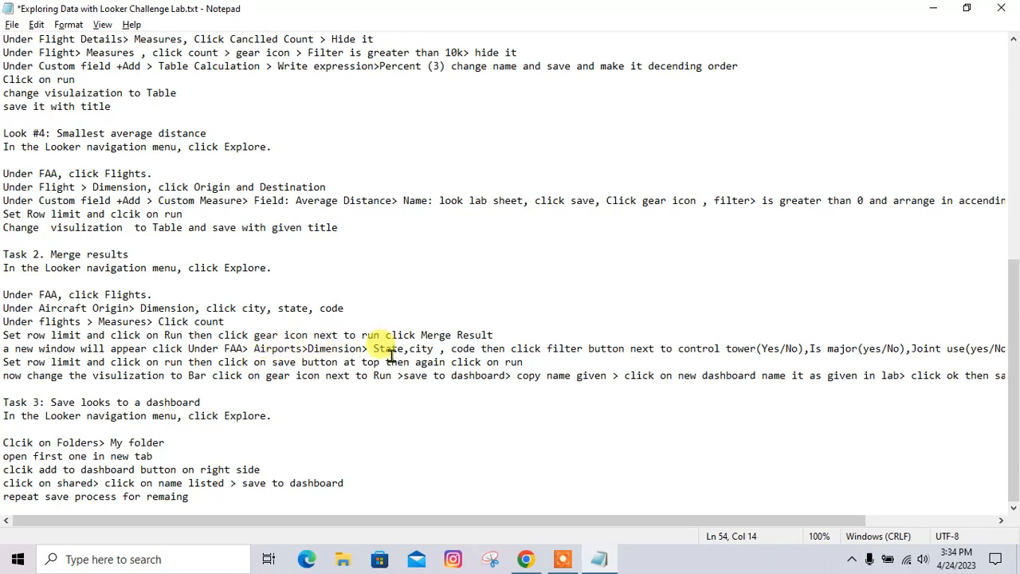
key(alt+Tab)
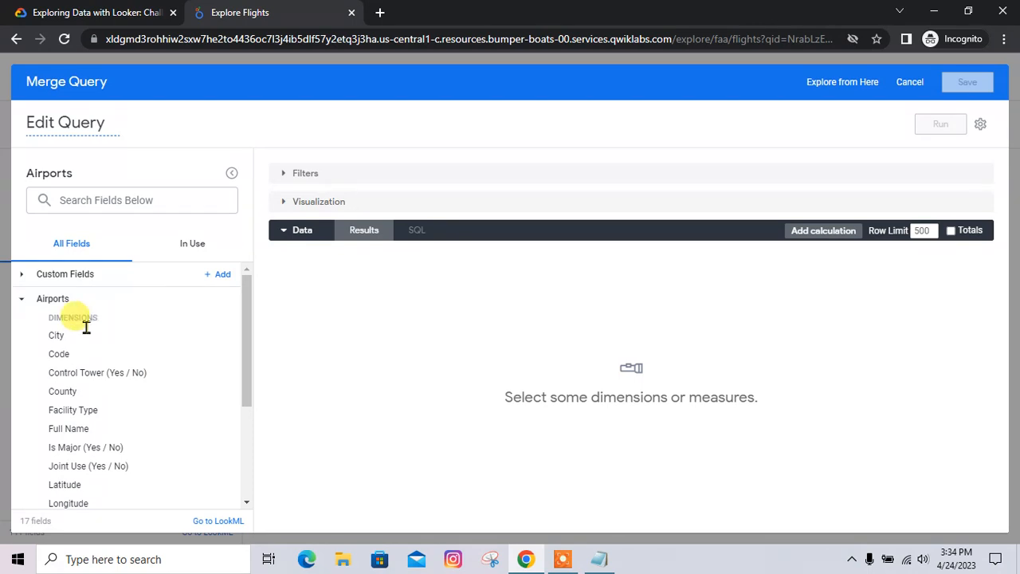
Step: Add the State, City and Code dimensions to the Airports query, checking the Notepad notes for the required fields
scroll(88, 398, down, 2)
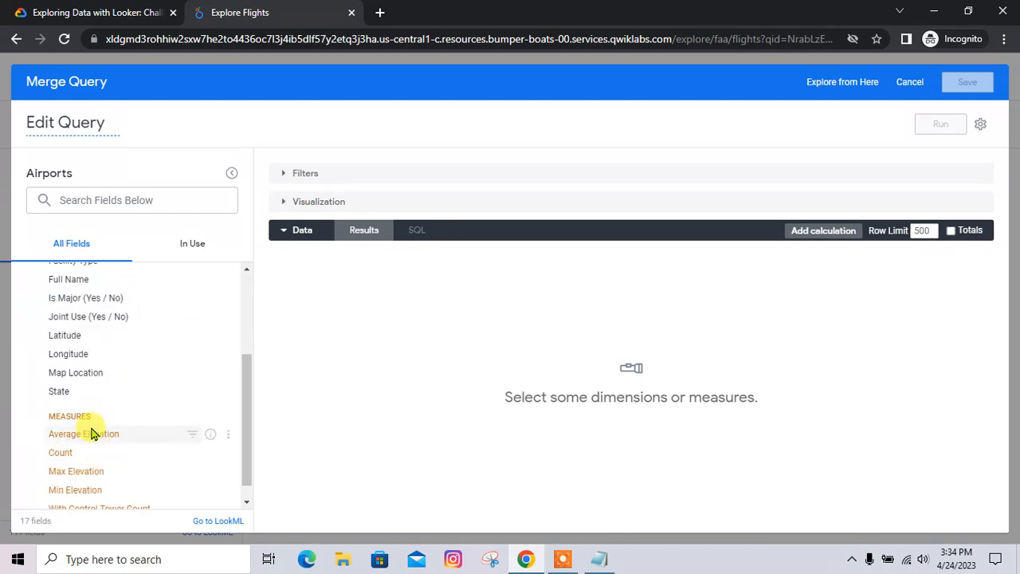
click(82, 393)
scroll(83, 392, up, 1)
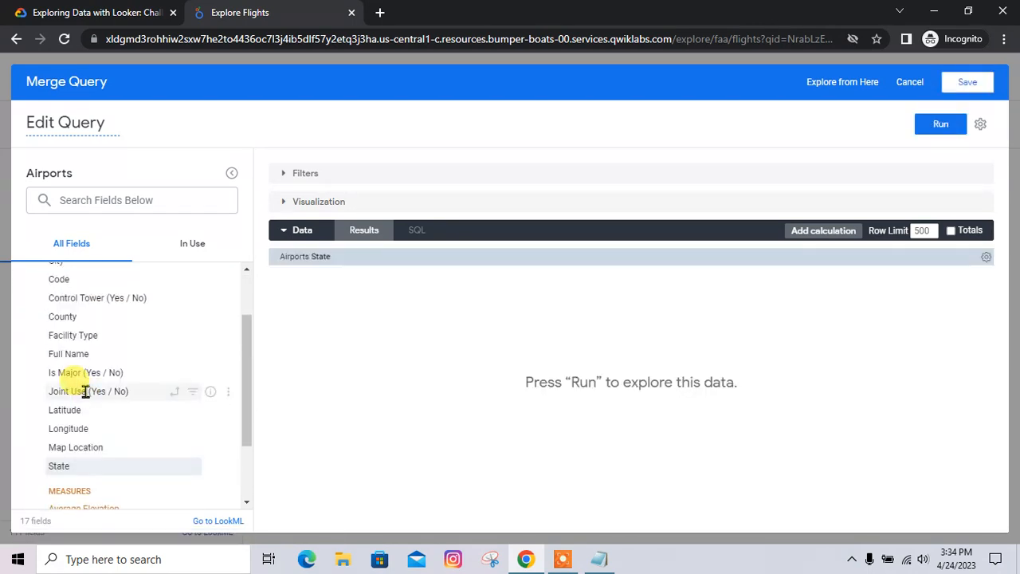
scroll(88, 375, up, 2)
click(89, 340)
key(alt+Tab)
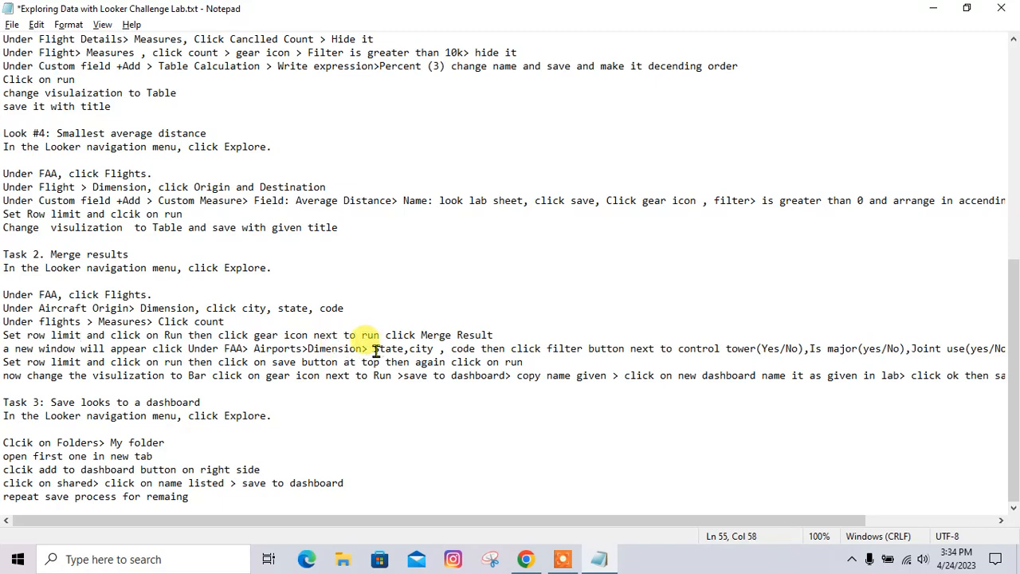
drag(372, 348, 451, 362)
click(467, 359)
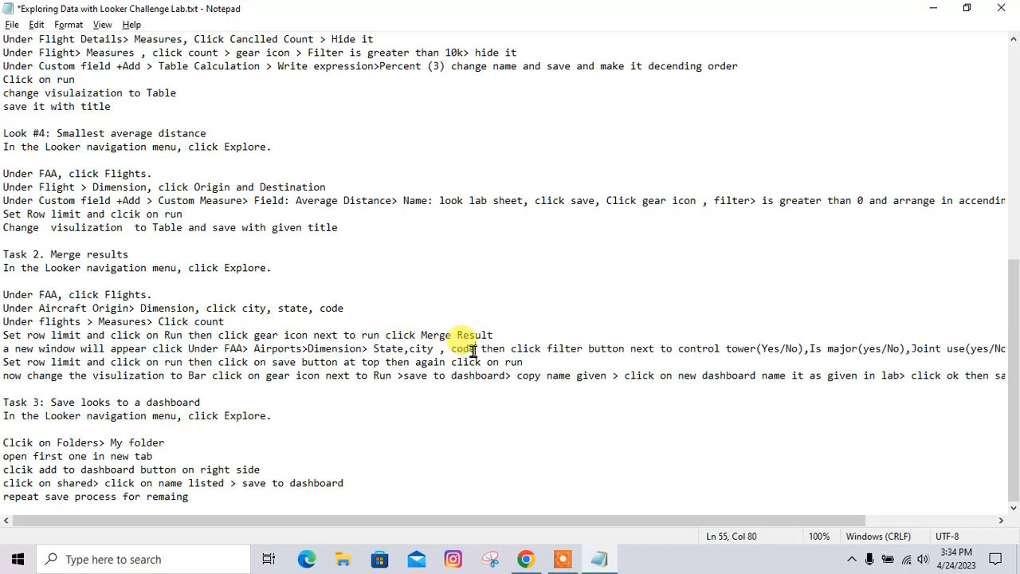
key(alt+Tab)
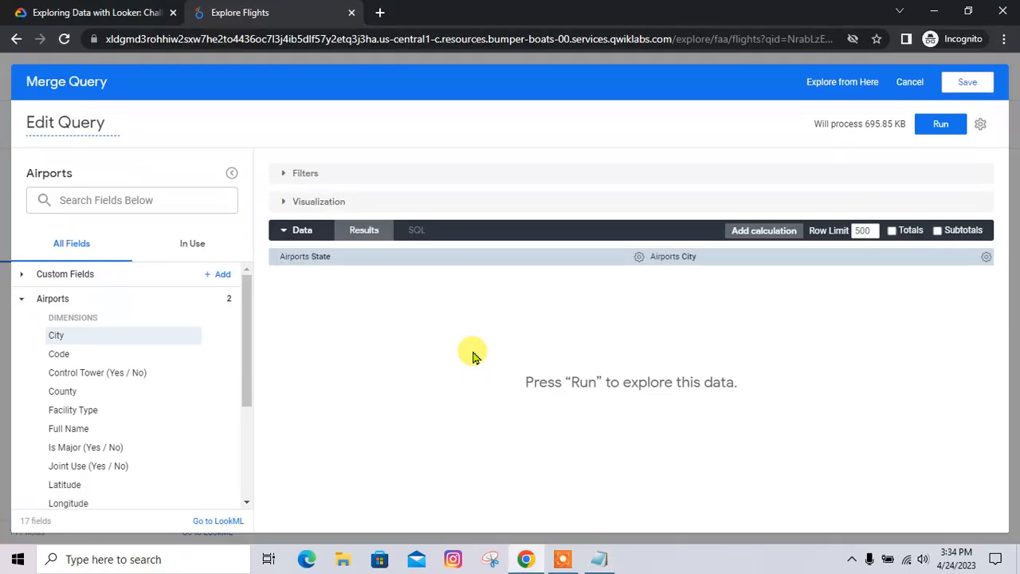
click(73, 360)
Step: Filter the Airports query on Control Tower, Is Major and Joint Use, each set to Yes, following the notes
key(alt+Tab)
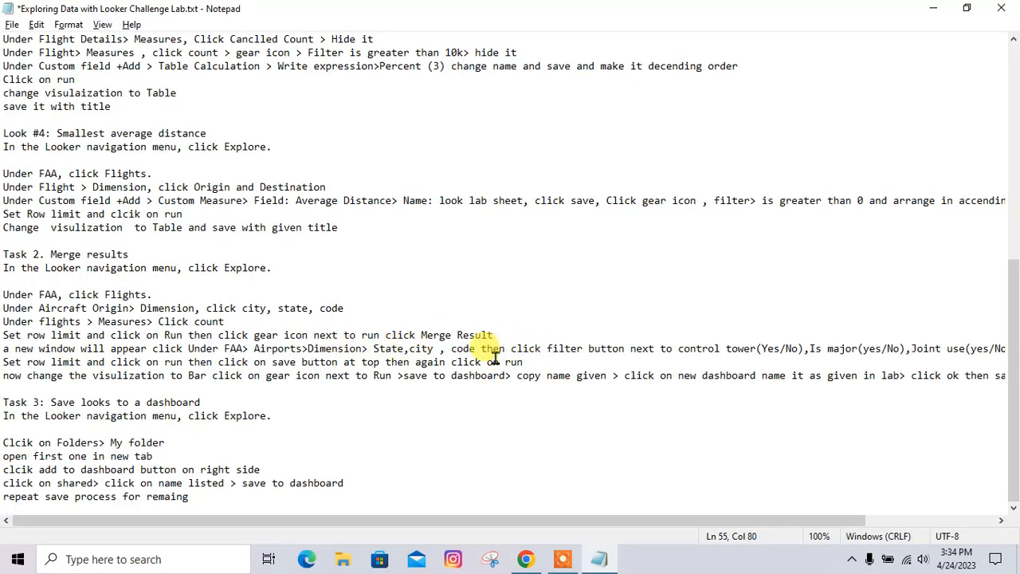
drag(680, 351, 741, 363)
click(705, 361)
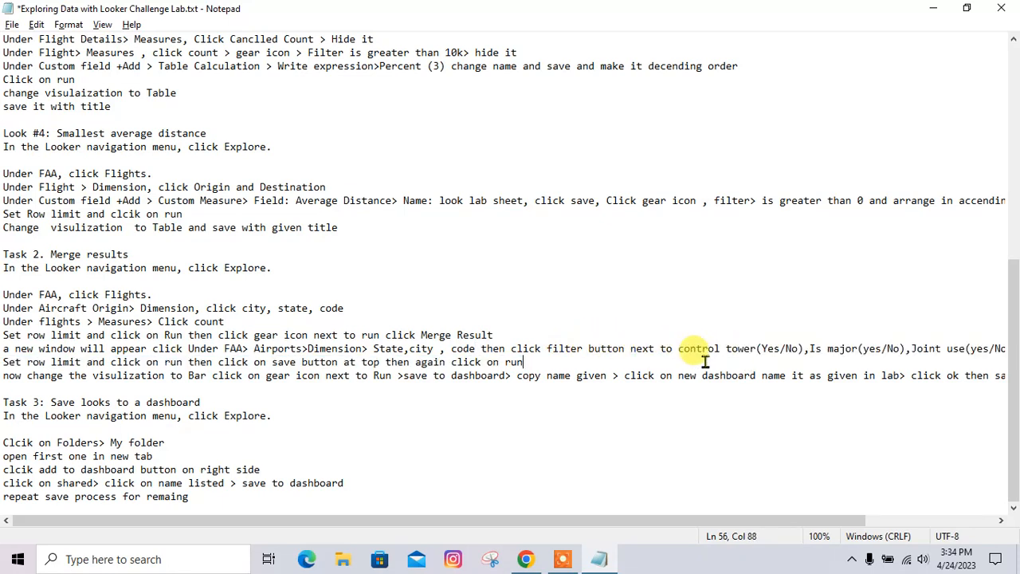
key(alt+Tab)
scroll(159, 394, down, 1)
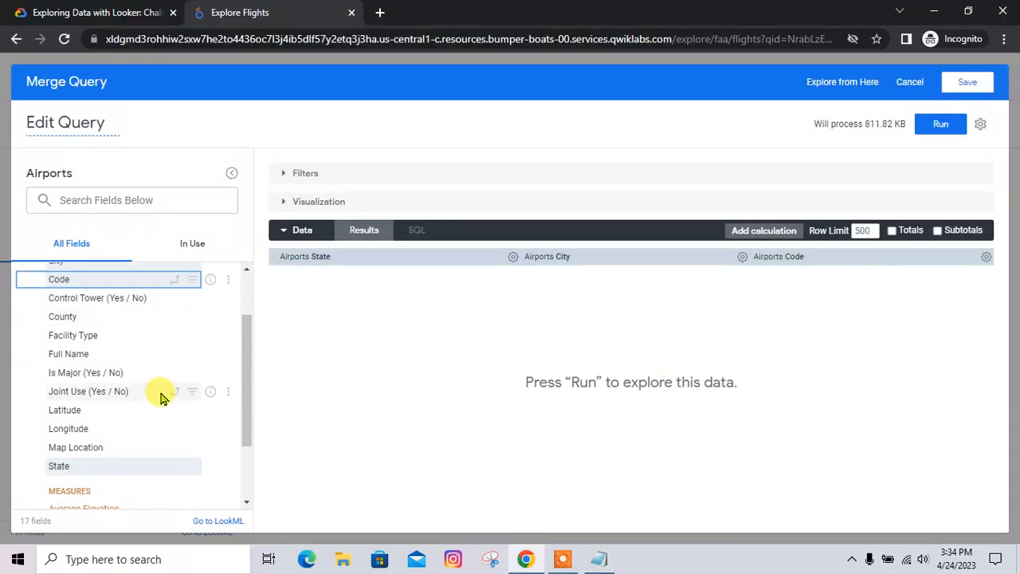
click(197, 307)
key(alt+Tab)
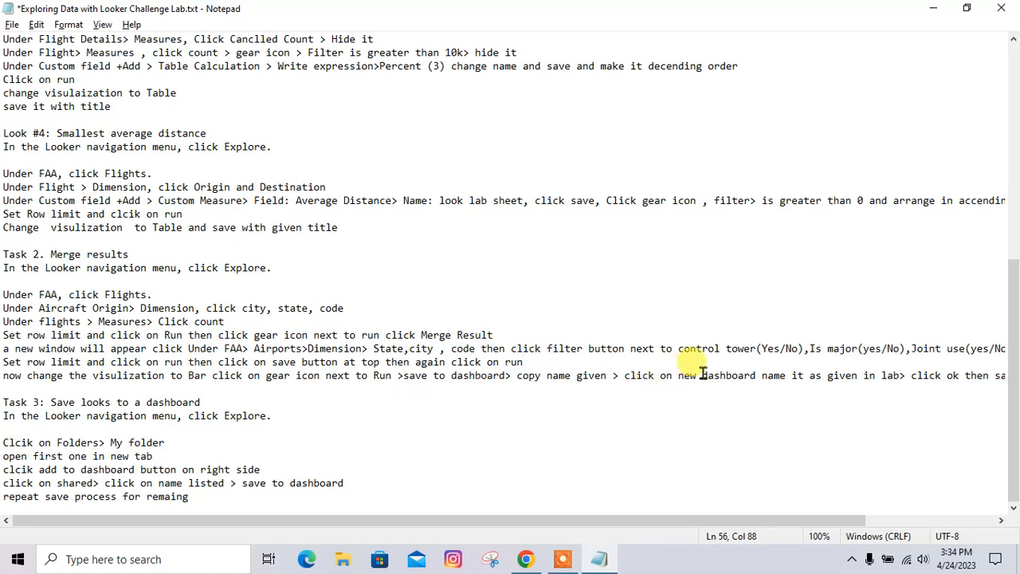
key(alt+Tab)
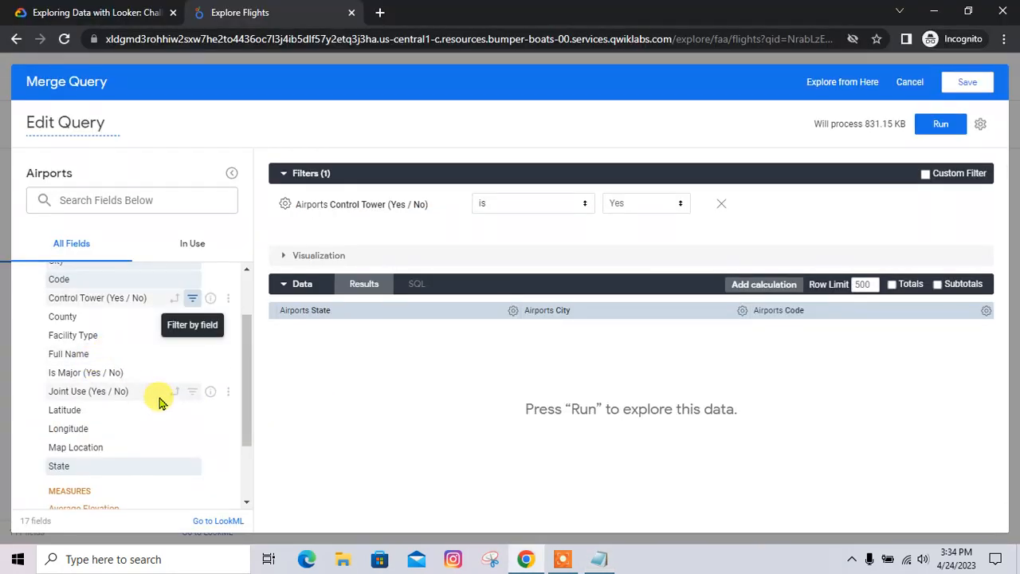
click(192, 374)
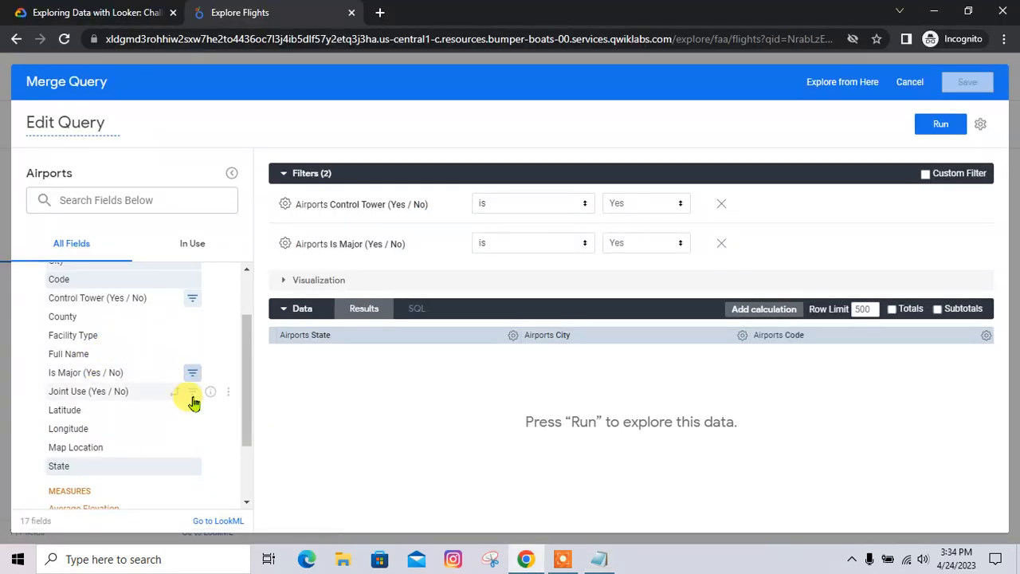
key(alt+Tab)
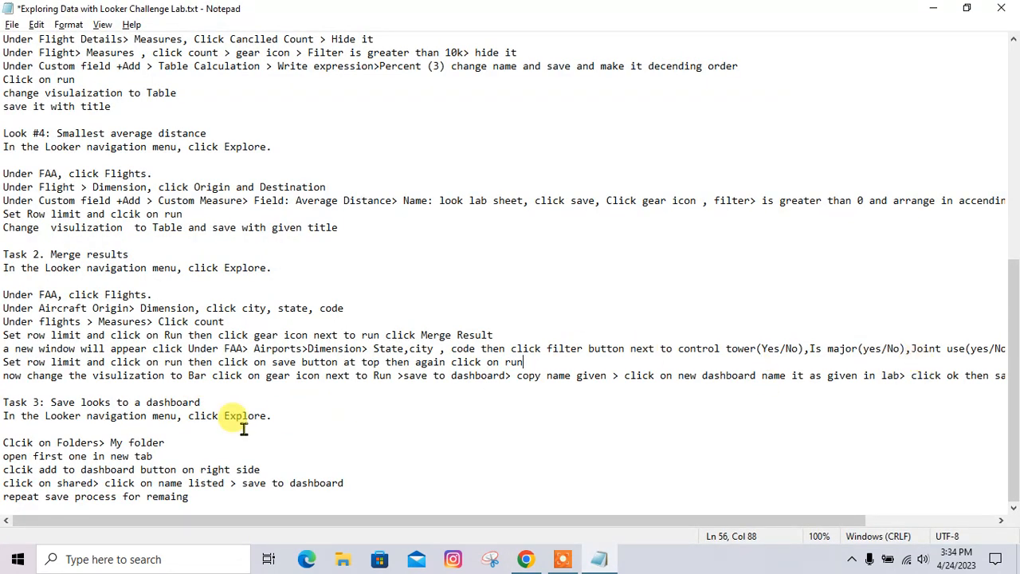
key(alt+Tab)
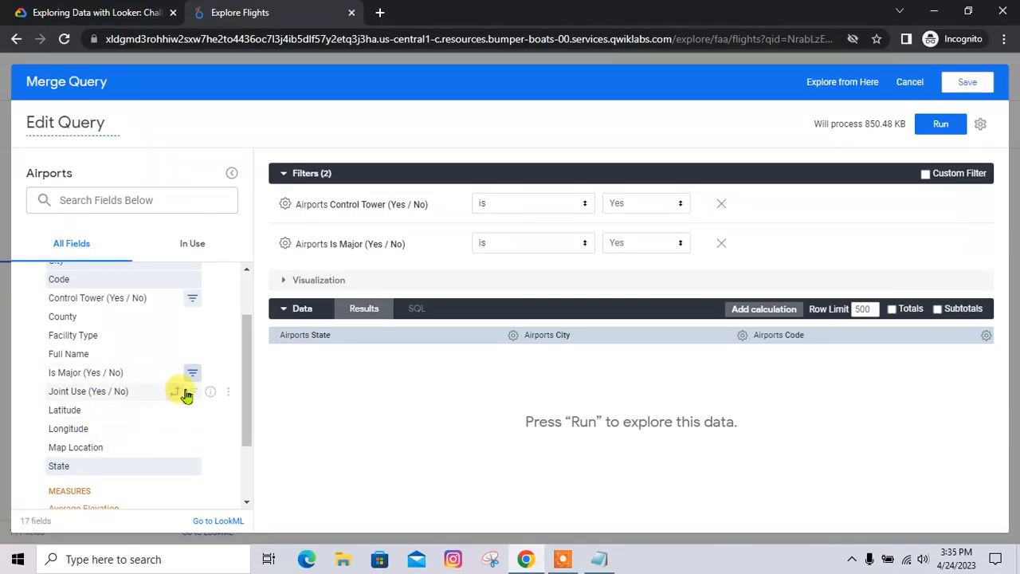
click(193, 392)
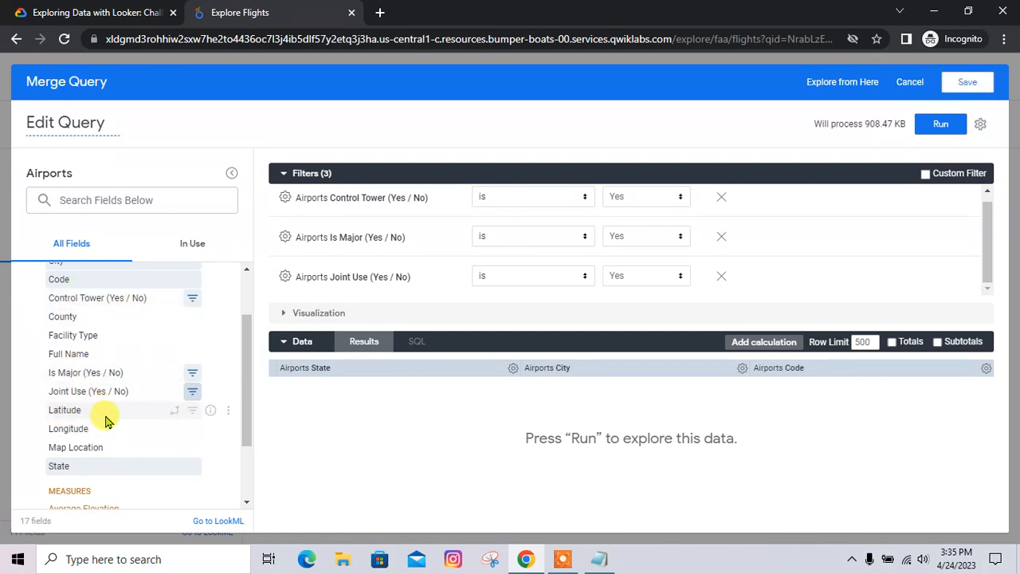
Step: Check the notes and the lab's Task 2 instructions for the row limit required, and return to the Airports query
key(alt+Tab)
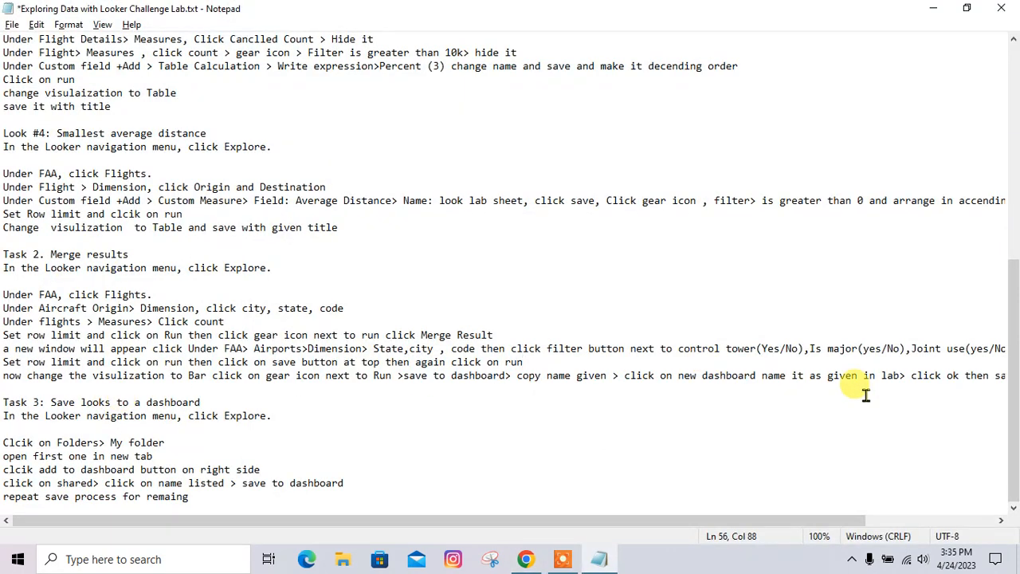
drag(678, 520, 558, 526)
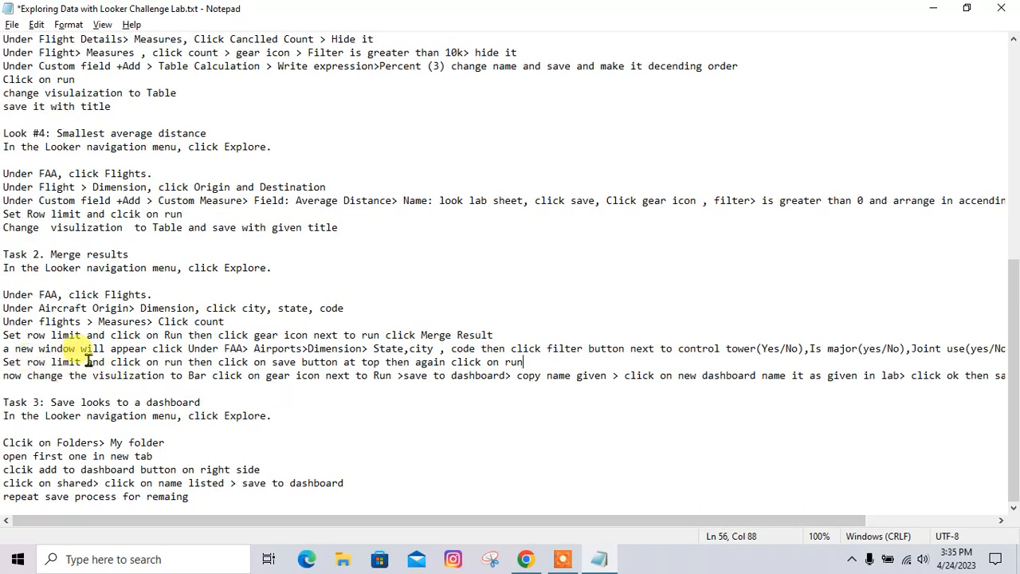
key(alt+Tab)
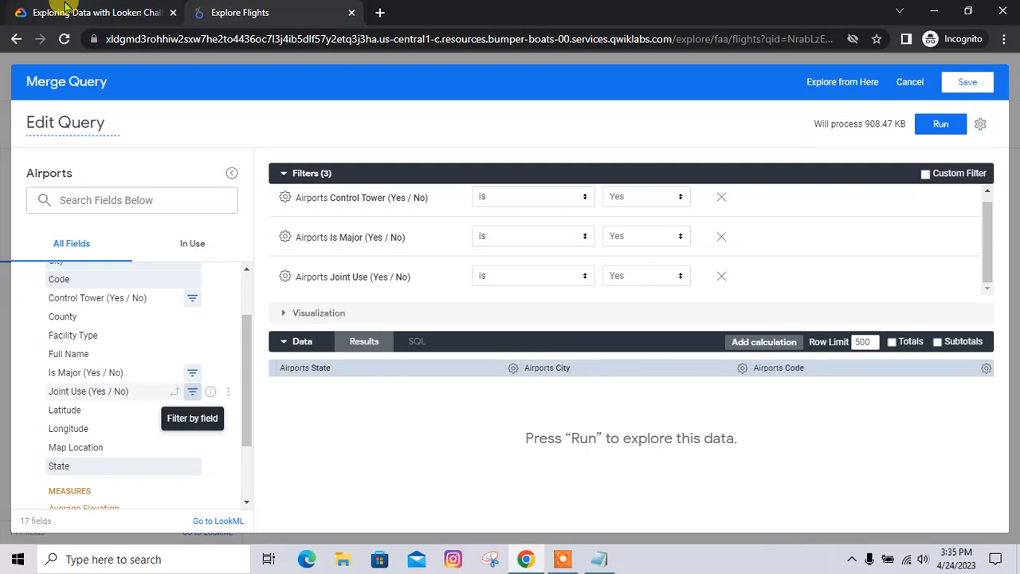
click(66, 9)
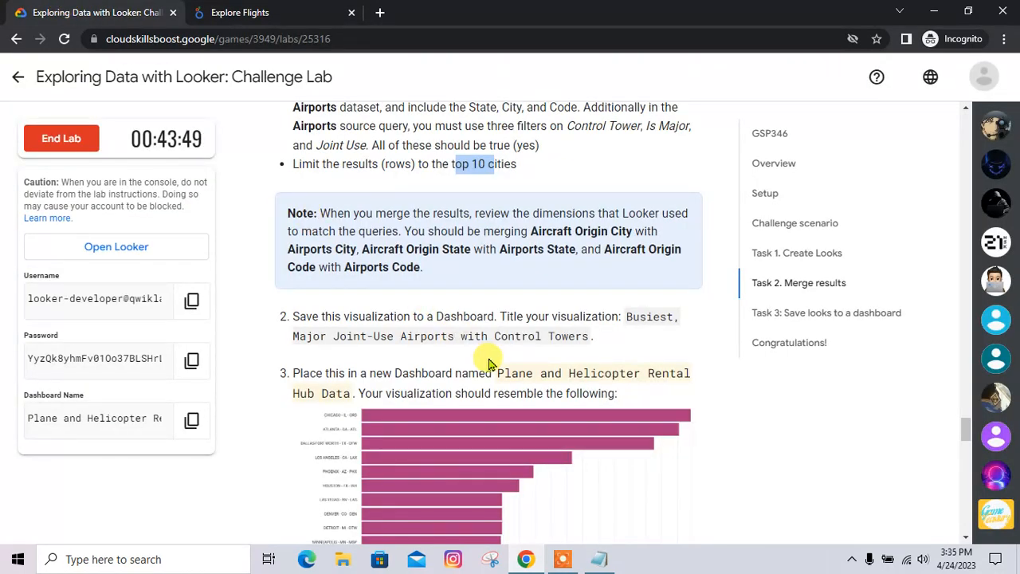
scroll(490, 363, down, 4)
scroll(489, 360, up, 3)
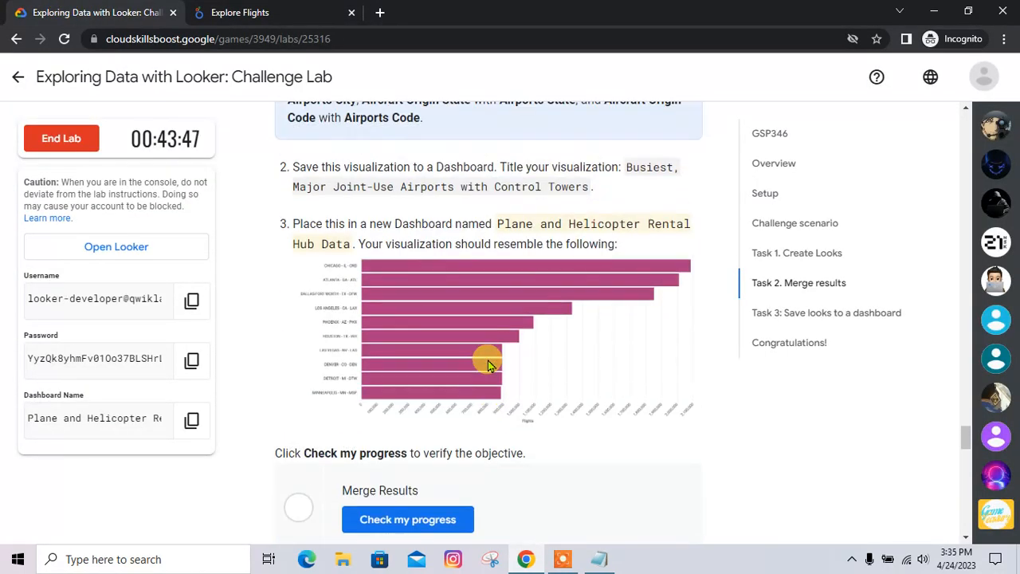
scroll(487, 359, up, 1)
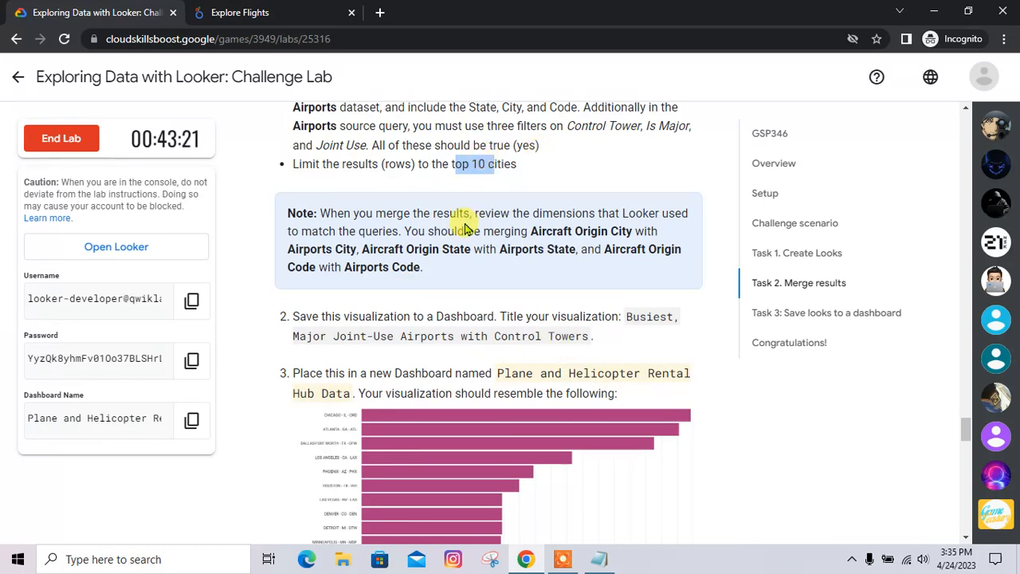
scroll(467, 229, up, 3)
scroll(442, 298, down, 2)
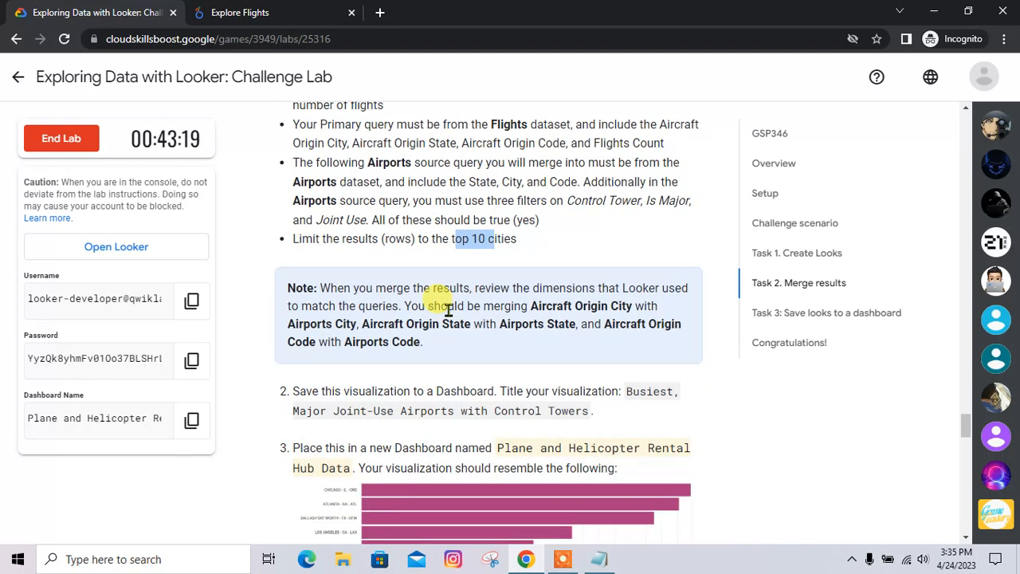
key(alt+Tab)
key(alt+Tab)
click(276, 8)
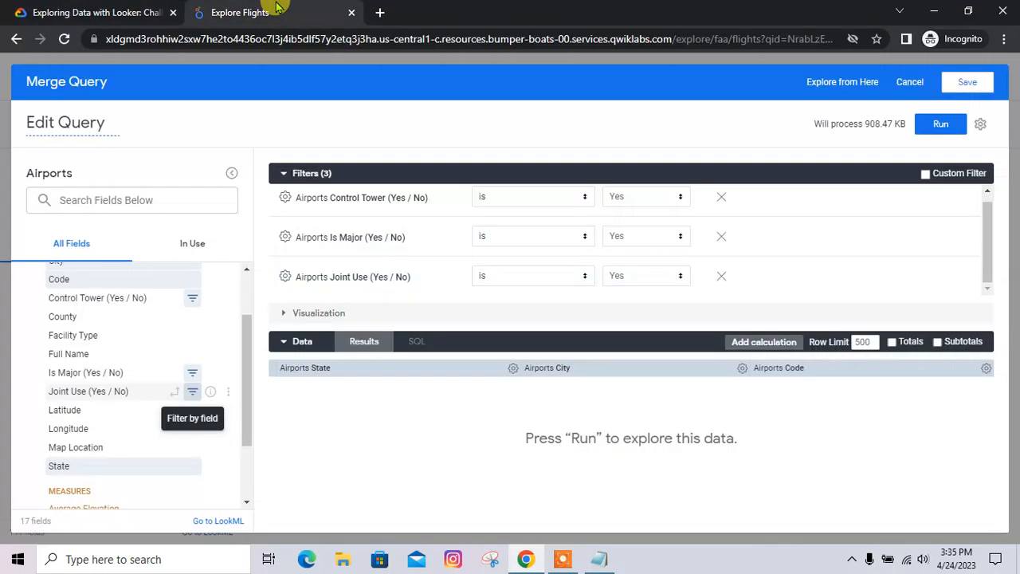
Step: Set the Airports query's row limit to 10, check the notes, and run the query
double_click(872, 345)
key(alt+Tab)
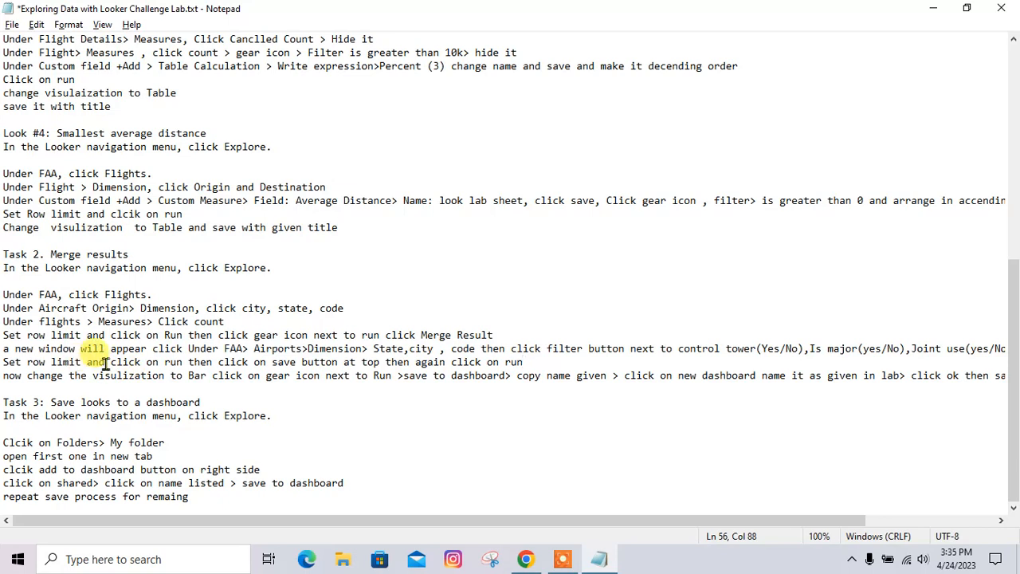
key(alt+Tab)
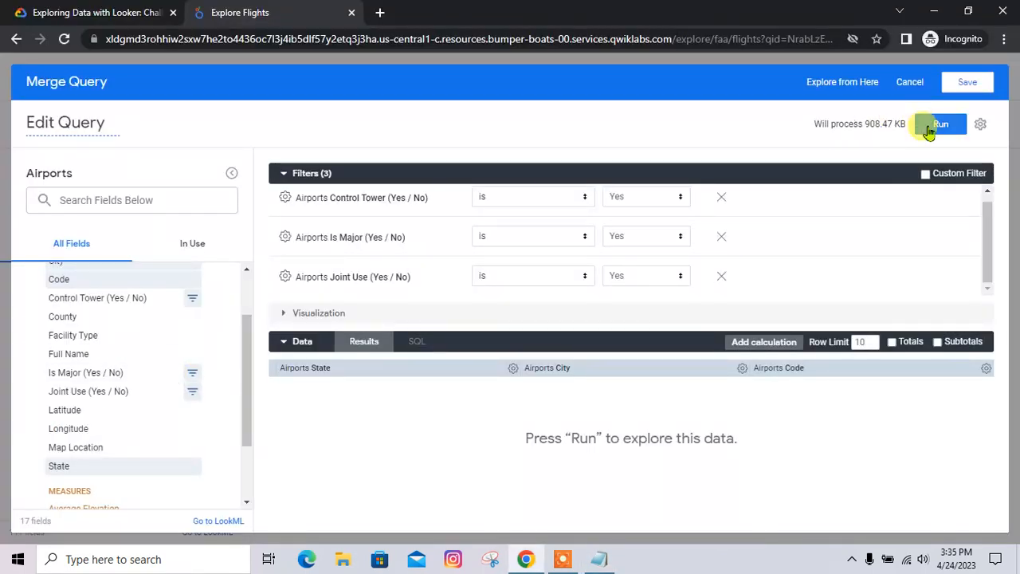
click(928, 130)
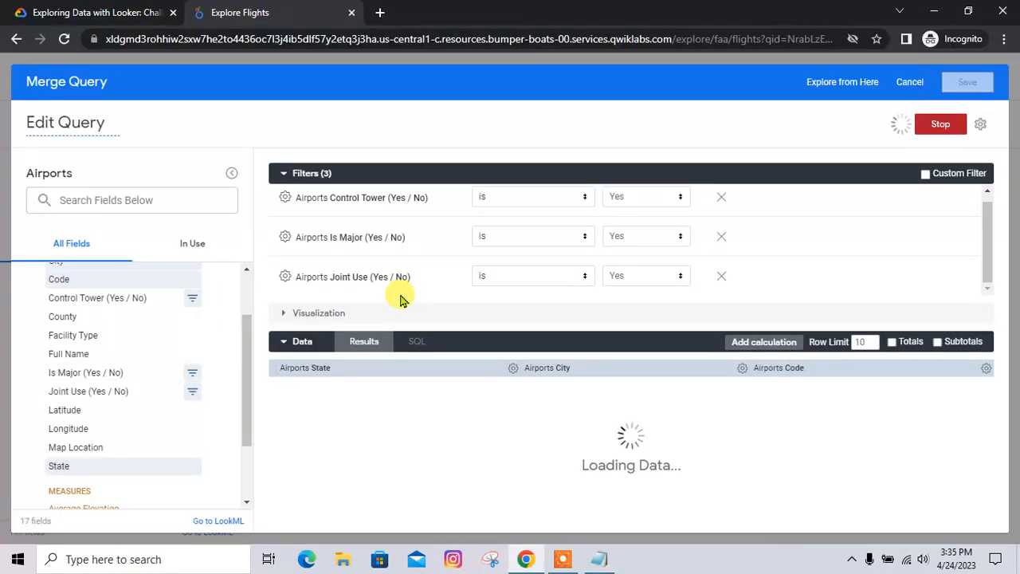
Step: Consult the notes for what follows the run, and save the Airports query into the merge
key(alt+Tab)
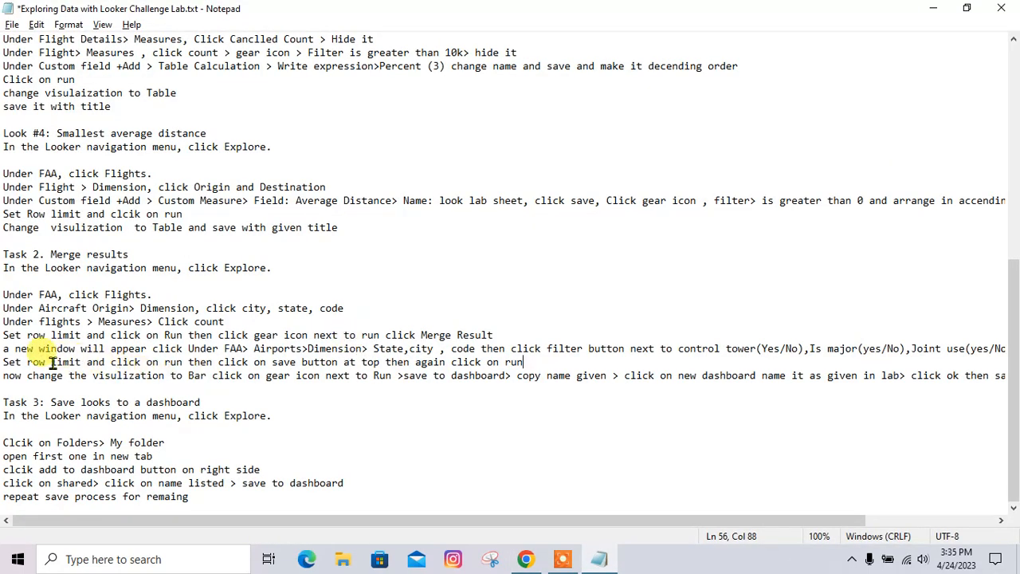
drag(61, 359, 90, 360)
drag(158, 362, 165, 362)
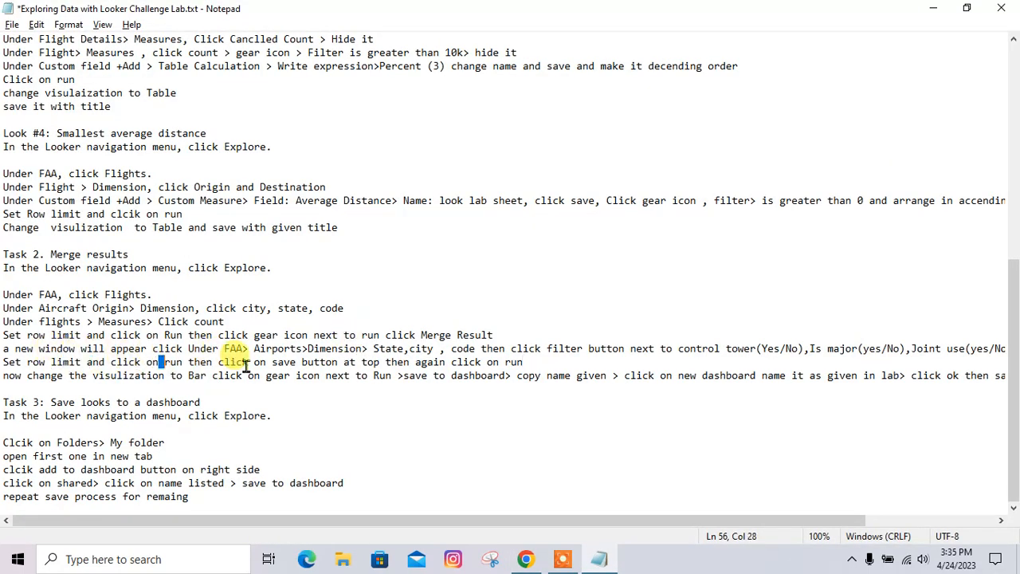
key(alt+Tab)
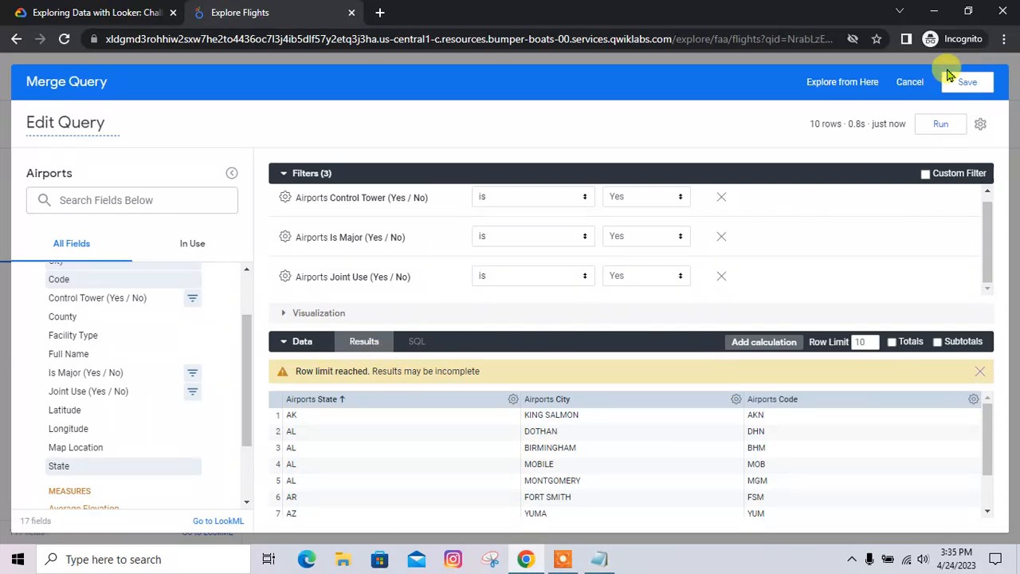
click(974, 83)
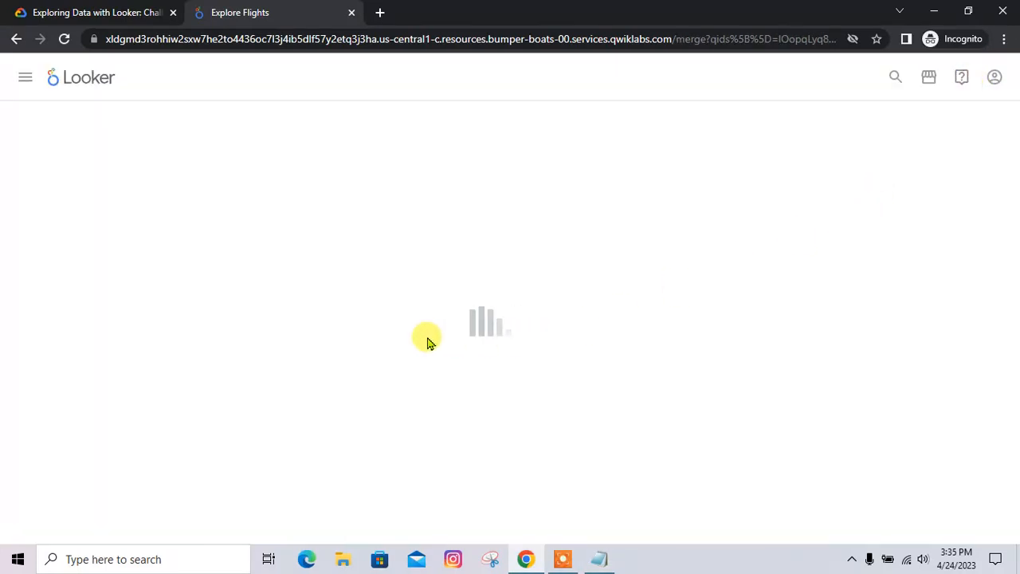
Step: Check the notes for the step after saving, and run the merged Flights and Airports results
key(alt+Tab)
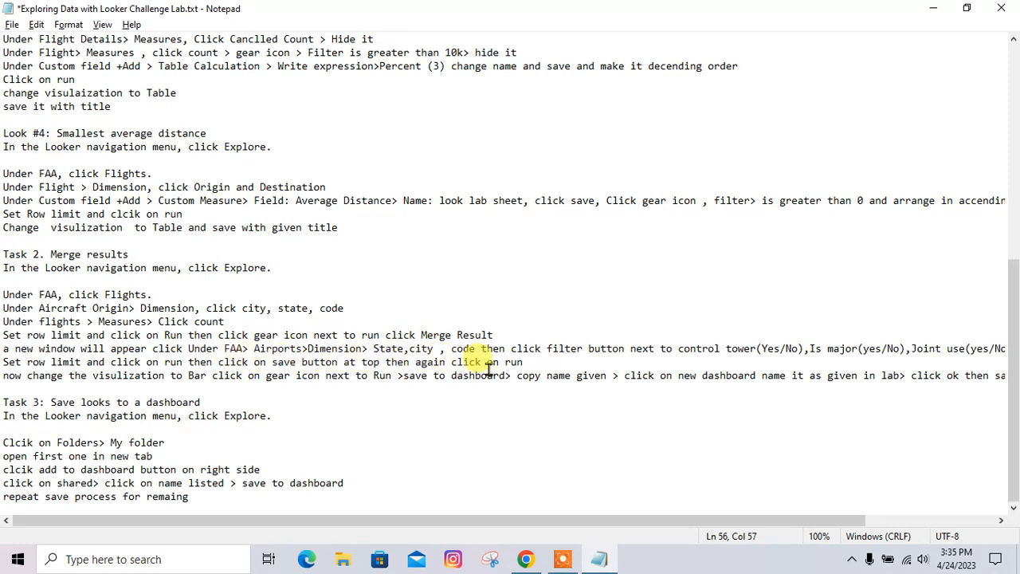
drag(523, 361, 488, 363)
key(alt+Tab)
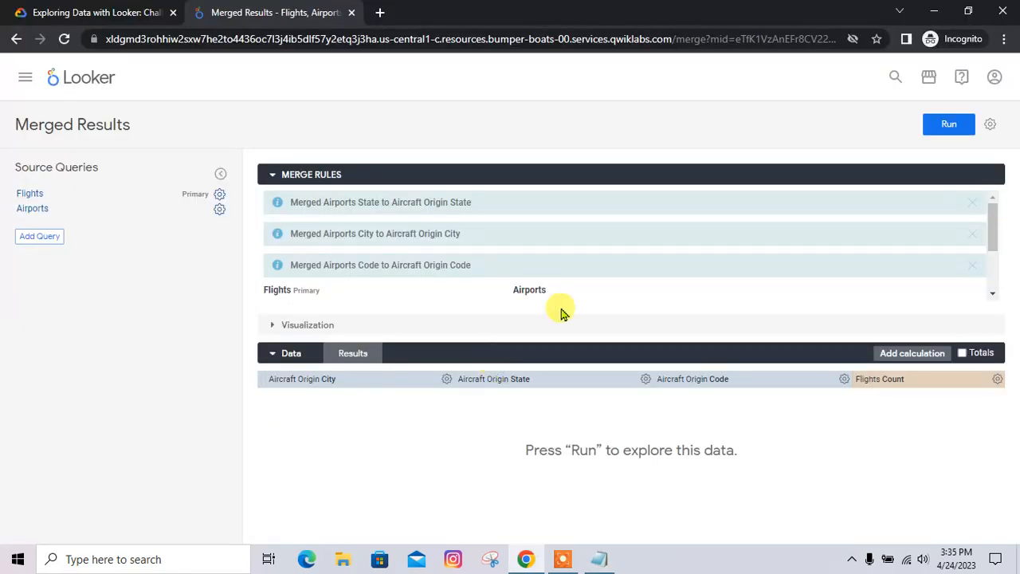
click(953, 127)
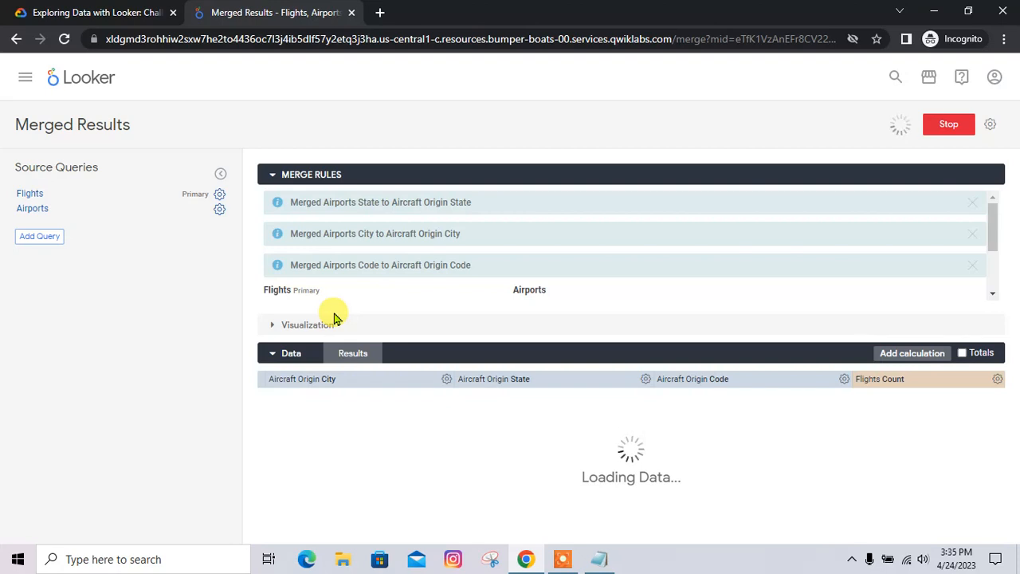
Step: Look up the required visualization type in the notes and return to the merged results in Looker
key(alt+Tab)
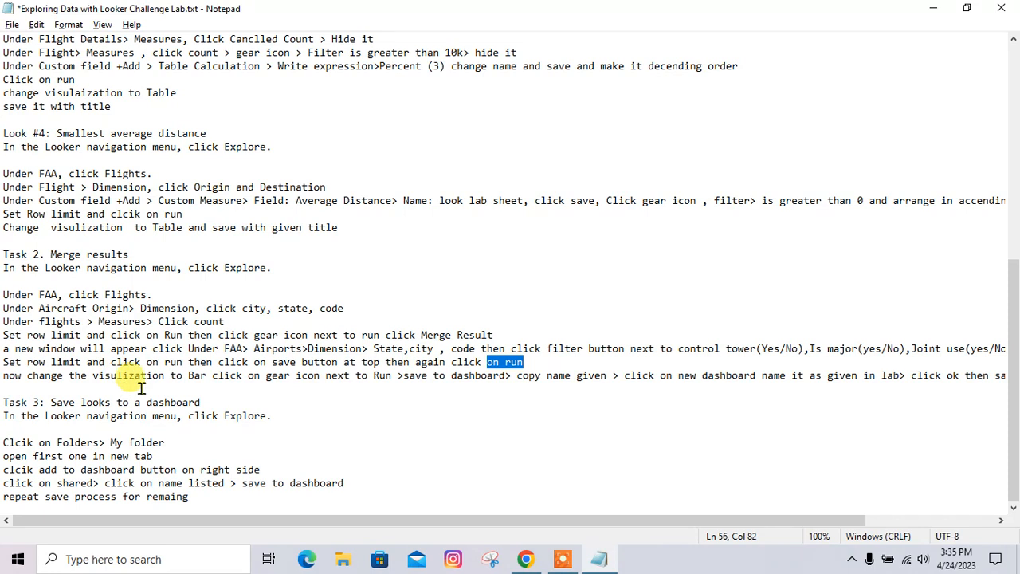
key(alt+Tab)
key(alt+Tab)
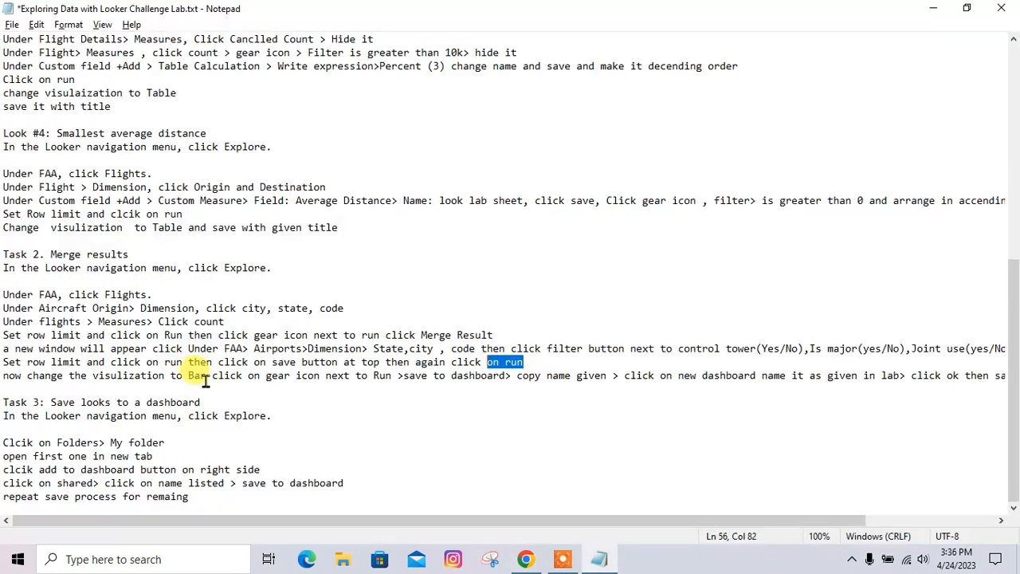
key(alt+Tab)
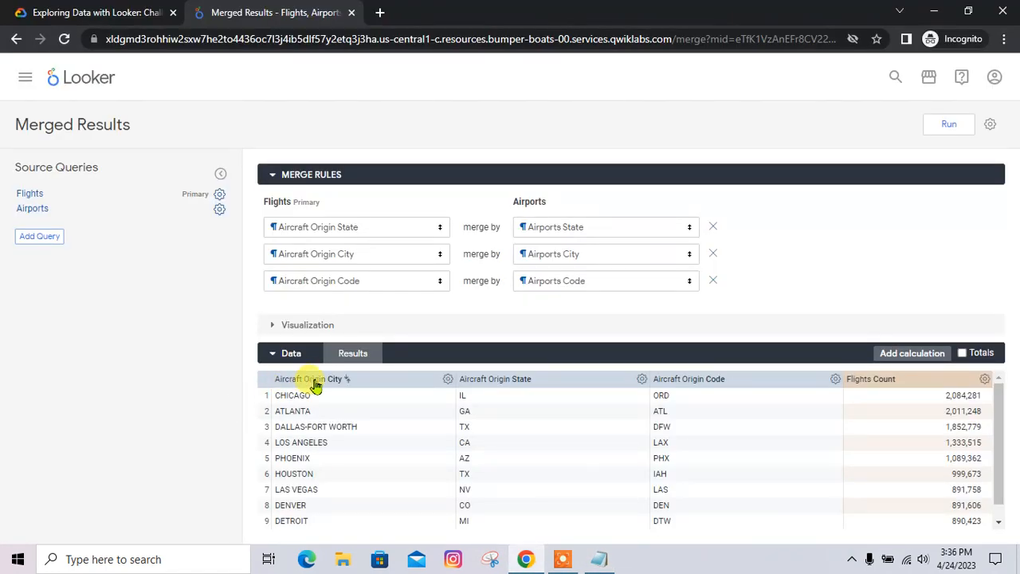
Step: Show the merged results as a Bar visualization and check the notes for the instruction that follows
click(296, 326)
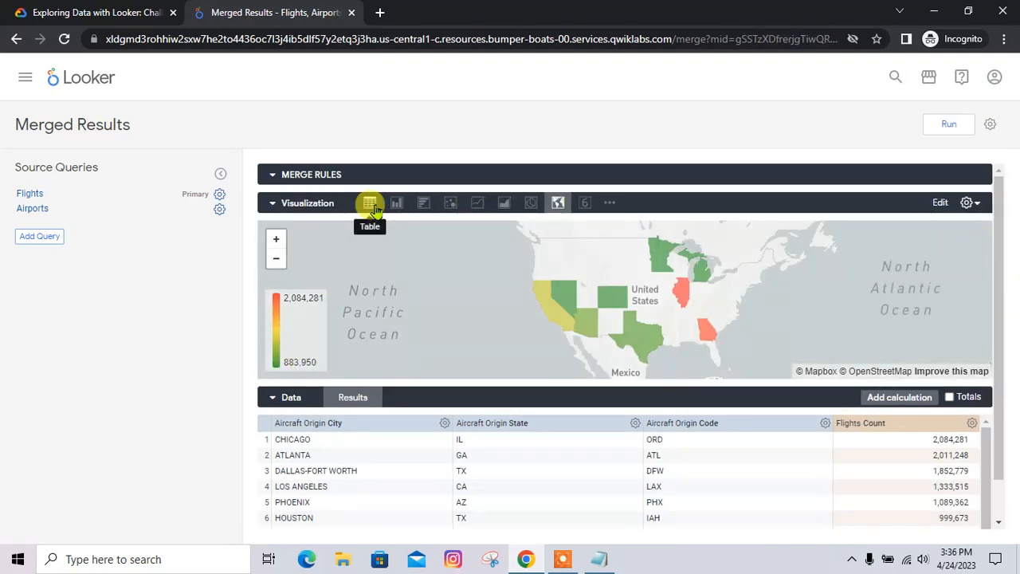
click(419, 203)
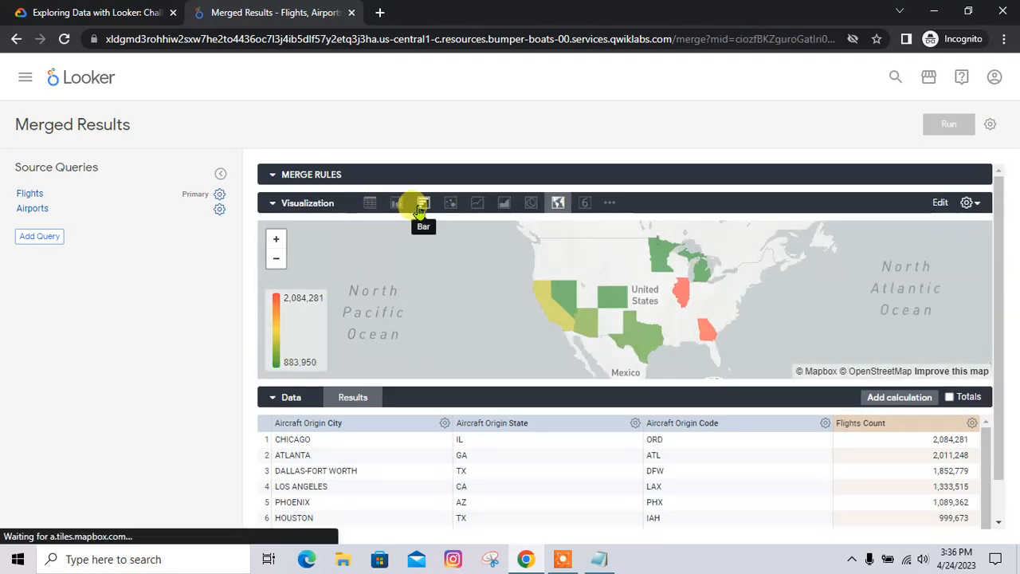
key(alt+Tab)
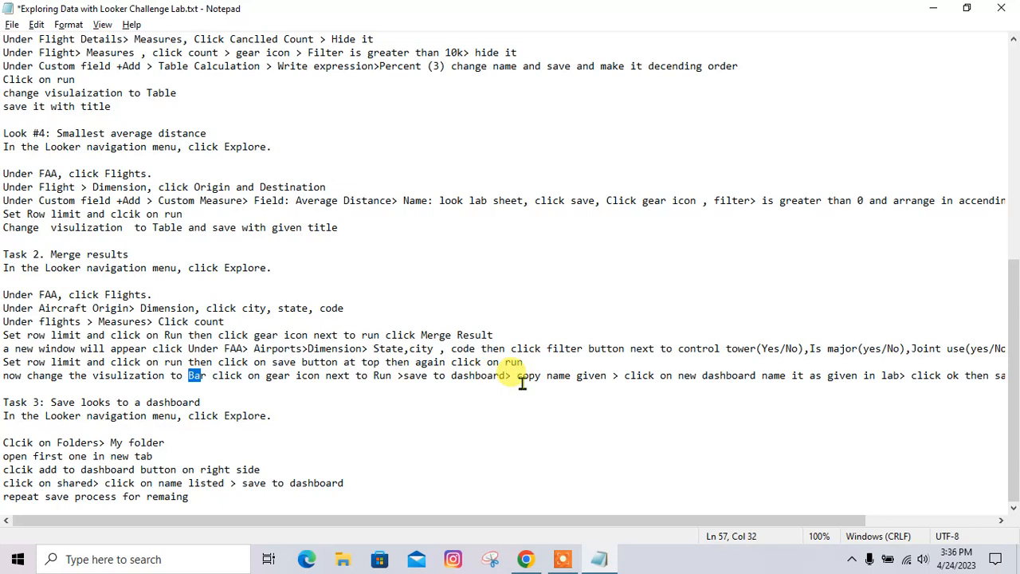
key(alt+Tab)
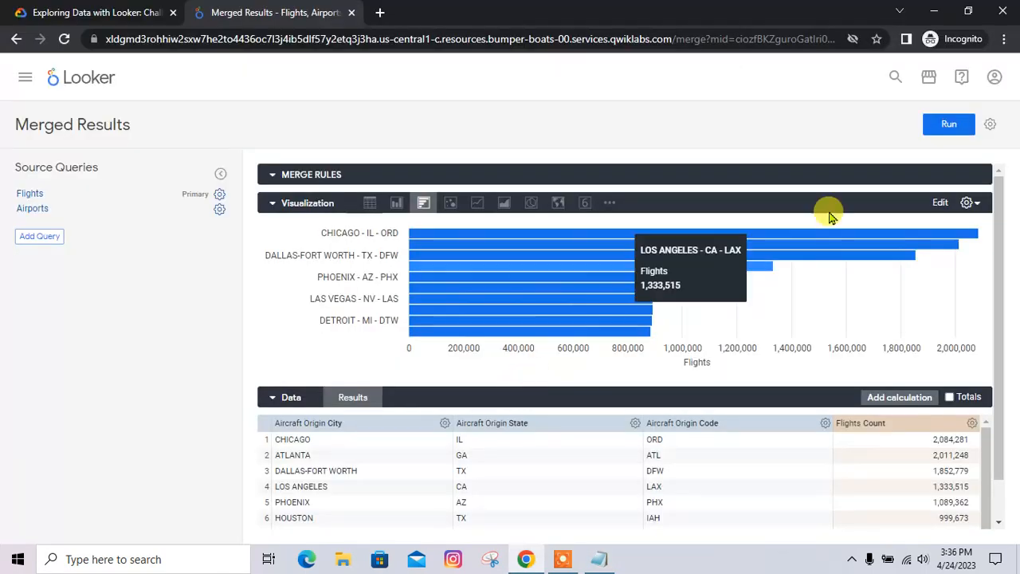
Step: Start saving the merged results to a dashboard, and copy the title "Busiest, Major Joint-Use Airports with Control Towers" from the lab instructions
click(990, 125)
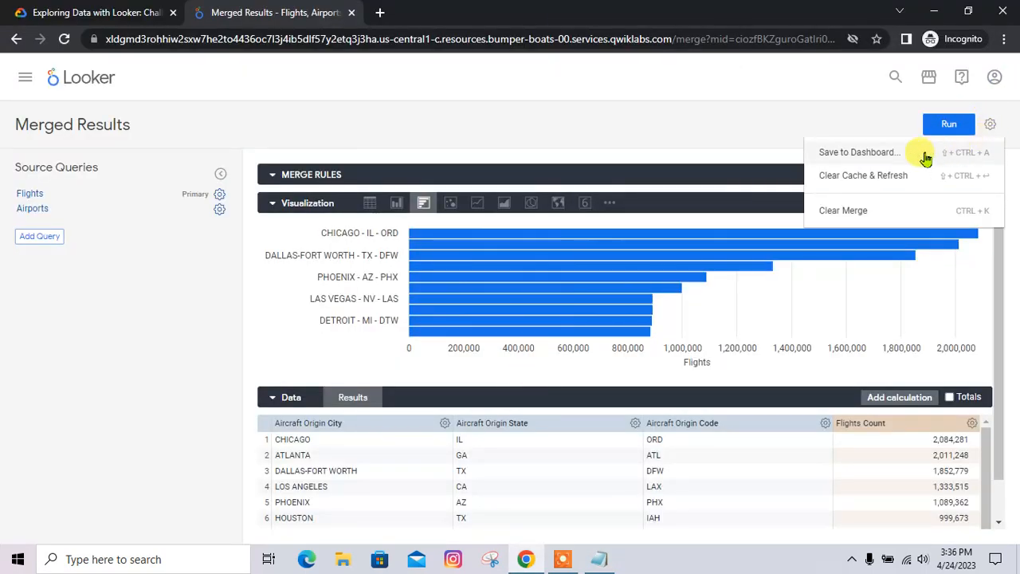
click(924, 154)
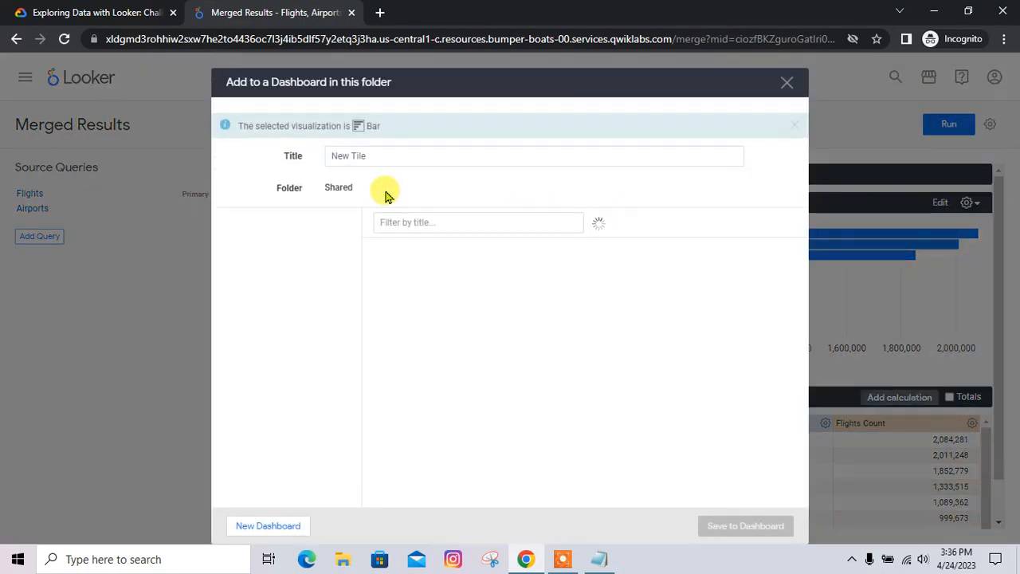
click(96, 11)
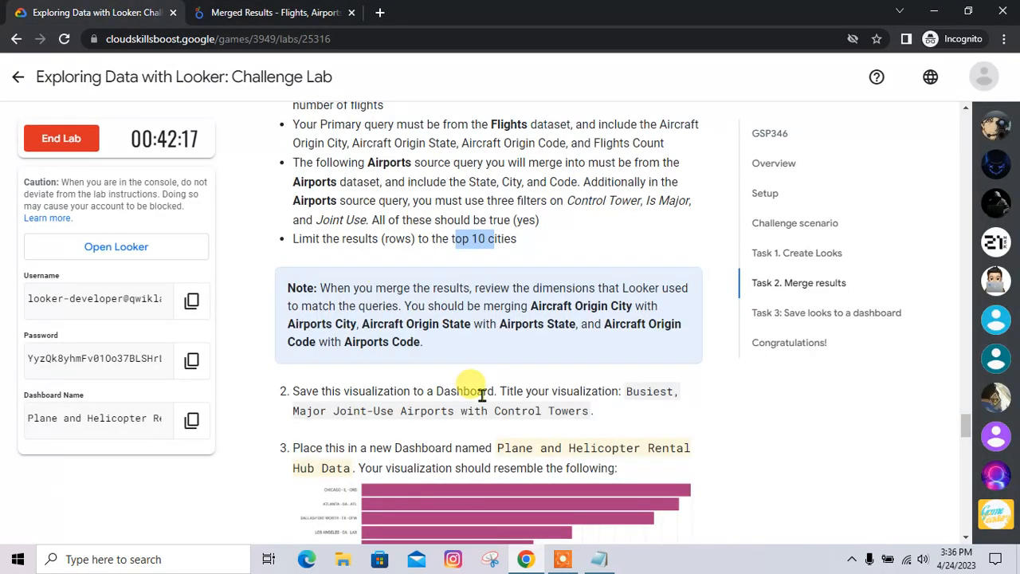
scroll(377, 428, down, 1)
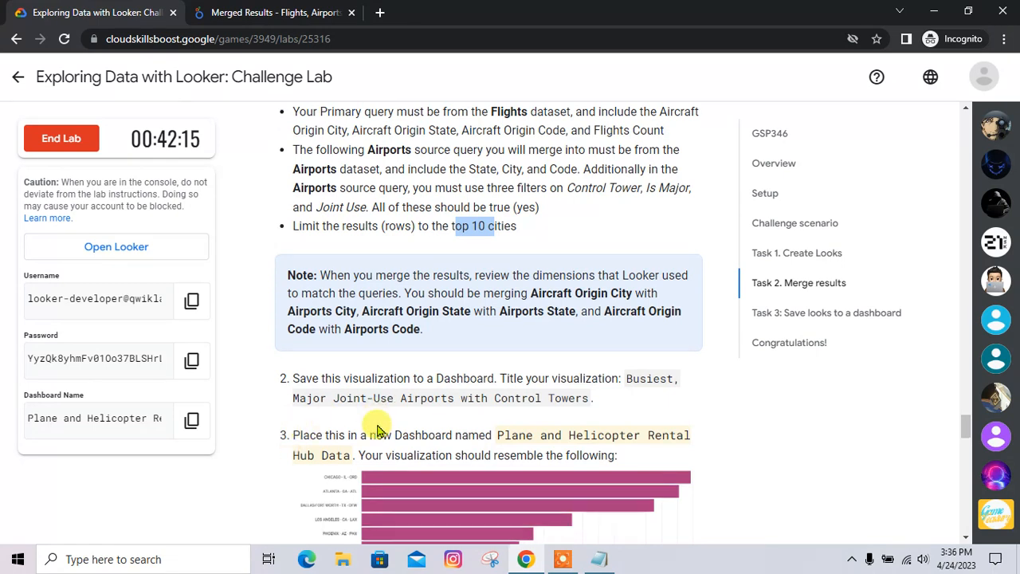
scroll(377, 429, down, 1)
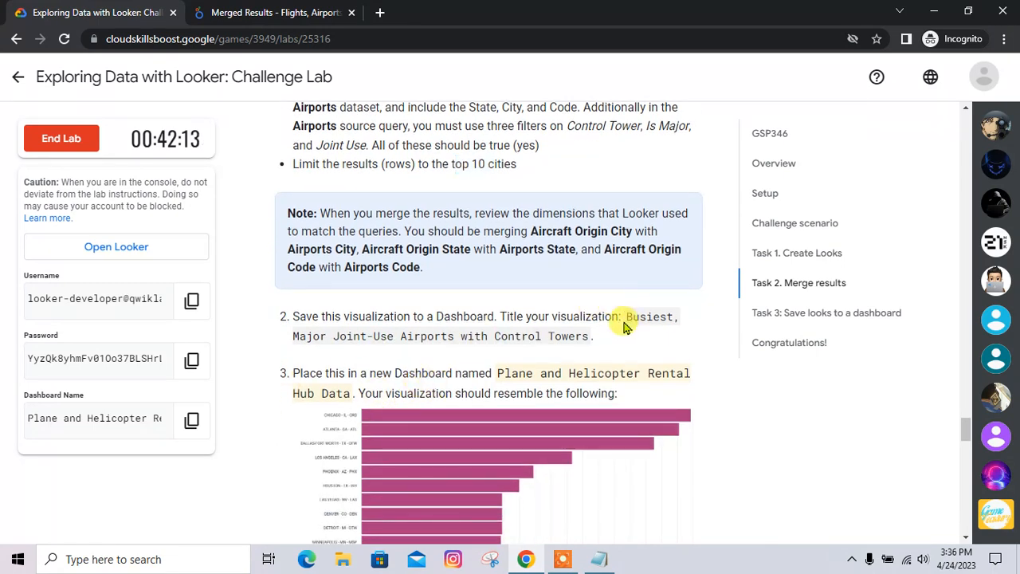
drag(625, 323, 593, 335)
key(ctrl+c)
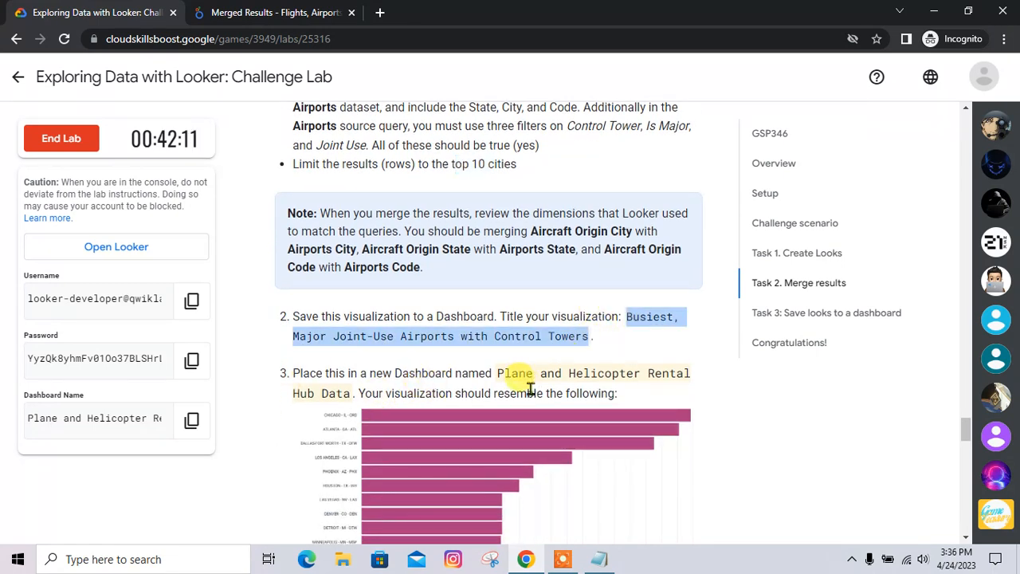
Step: Replace the default tile title in Looker with "Busiest, Major Joint-Use Airports with Control Towers"
key(alt+Tab)
key(alt+Tab)
click(257, 8)
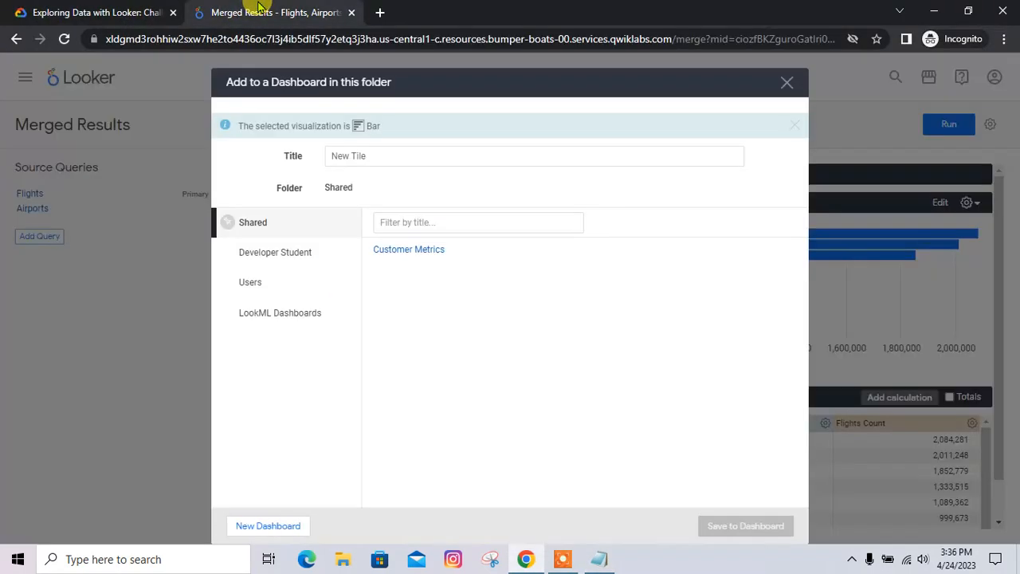
click(369, 156)
key(ctrl+v)
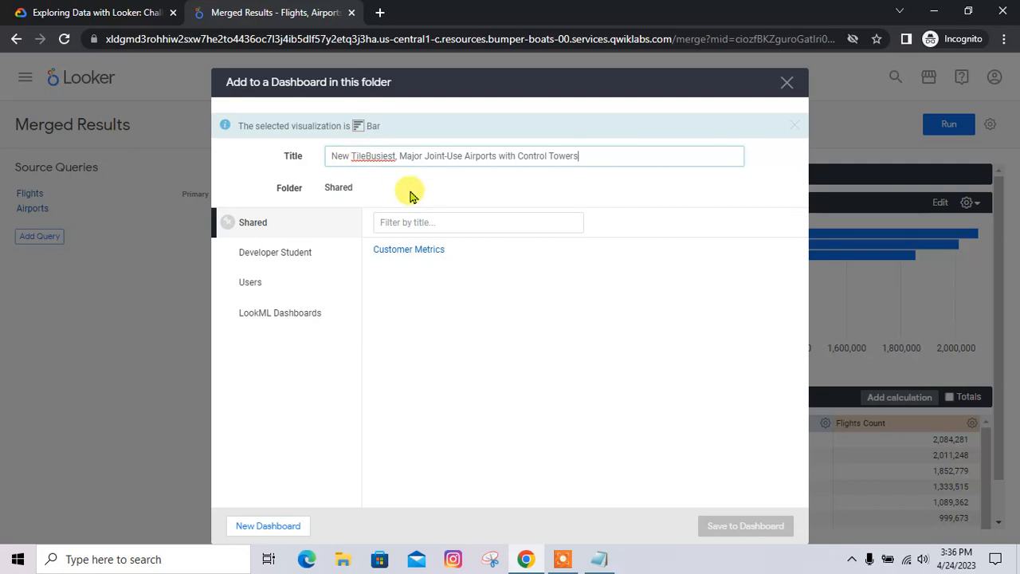
key(ctrl+a)
key(ctrl+v)
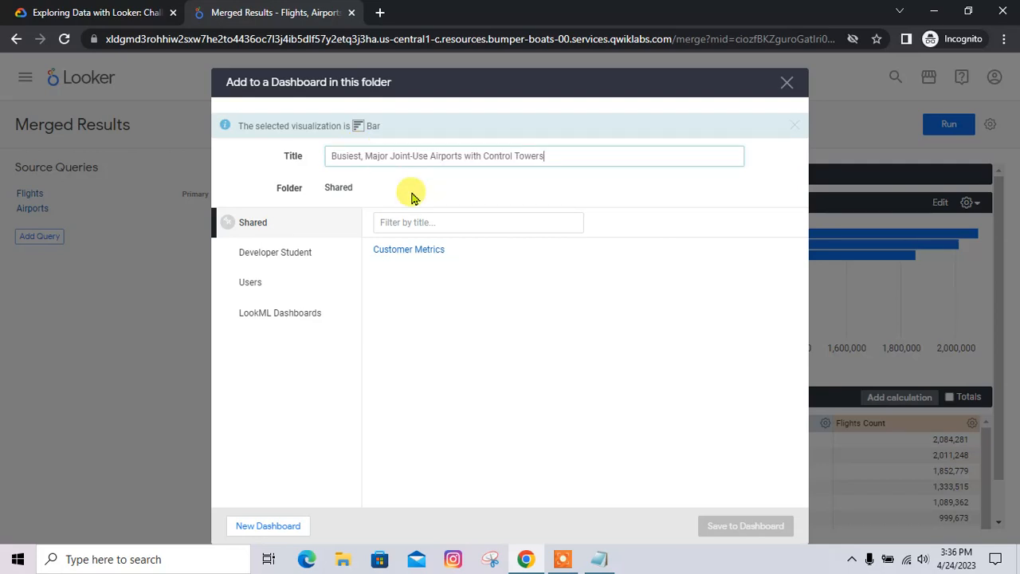
Step: Check the notes on naming the dashboard, and copy "Plane and Helicopter Rental Hub Data" from the lab instructions
key(alt+Tab)
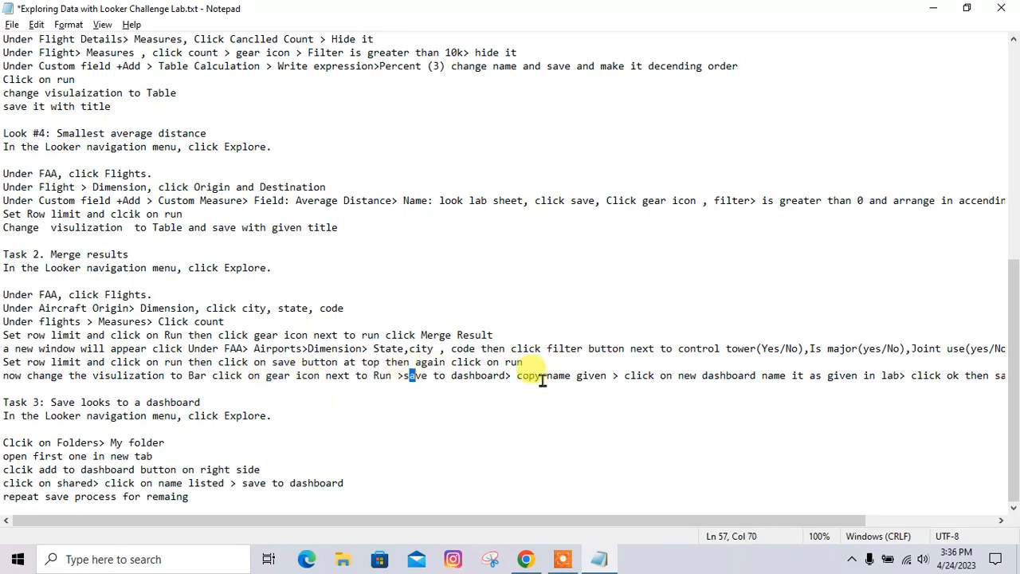
drag(532, 379, 606, 381)
key(alt+Tab)
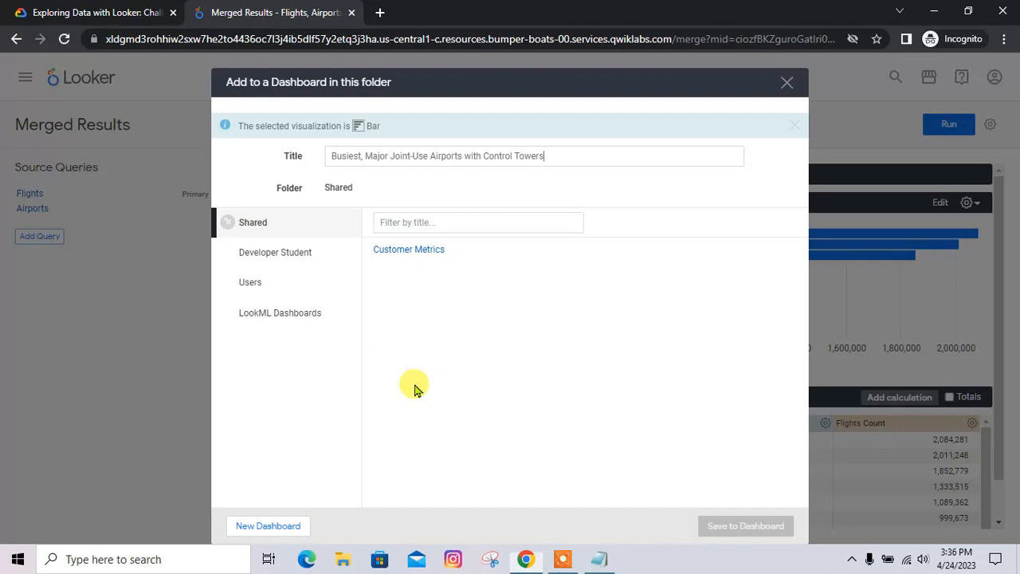
click(268, 525)
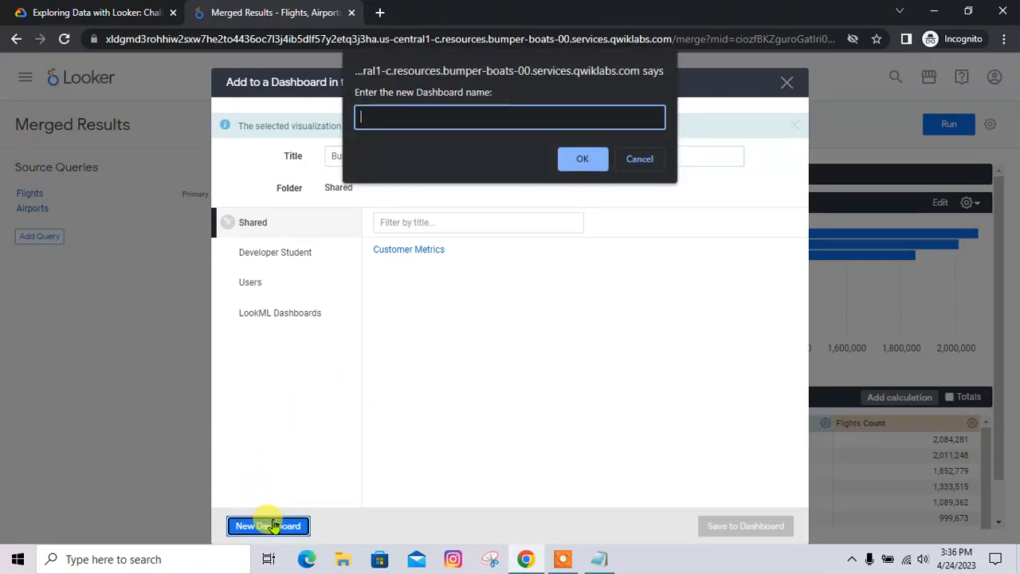
click(136, 9)
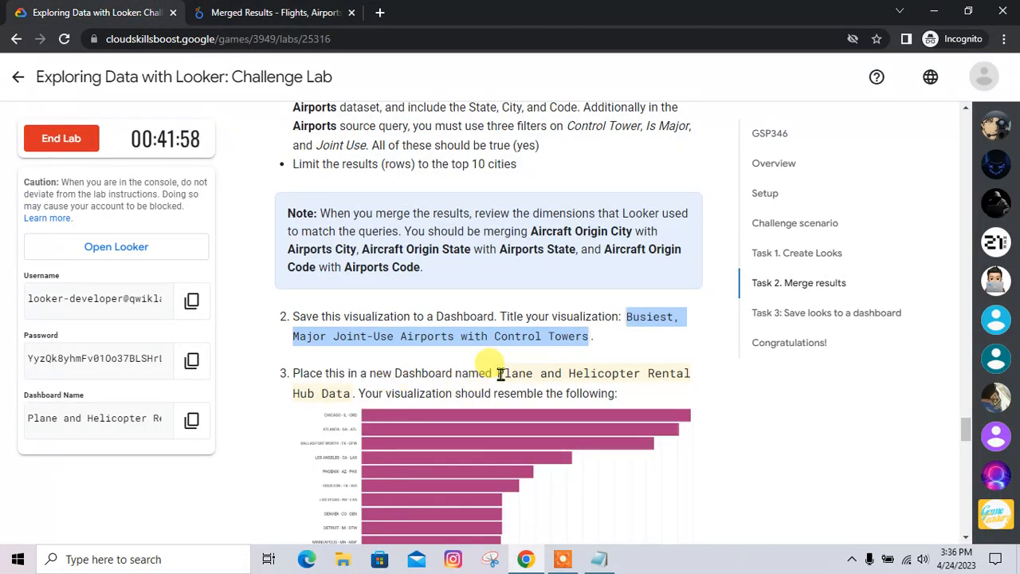
drag(497, 375, 385, 394)
key(ctrl+c)
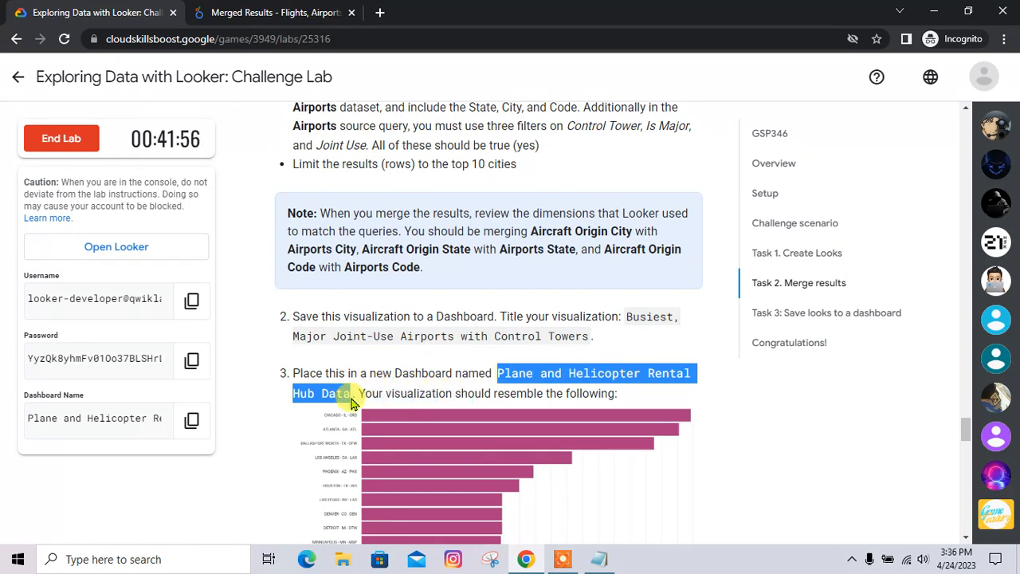
Step: Create a dashboard named "Plane and Helicopter Rental Hub Data" in the Shared folder and save the merged results tile to it
key(alt+Tab)
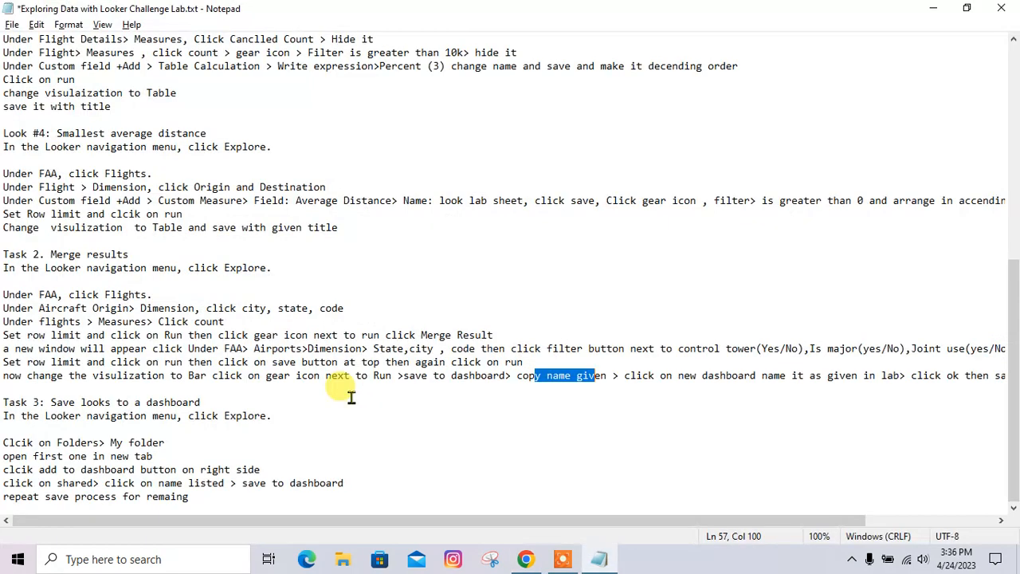
key(alt+Tab)
click(271, 10)
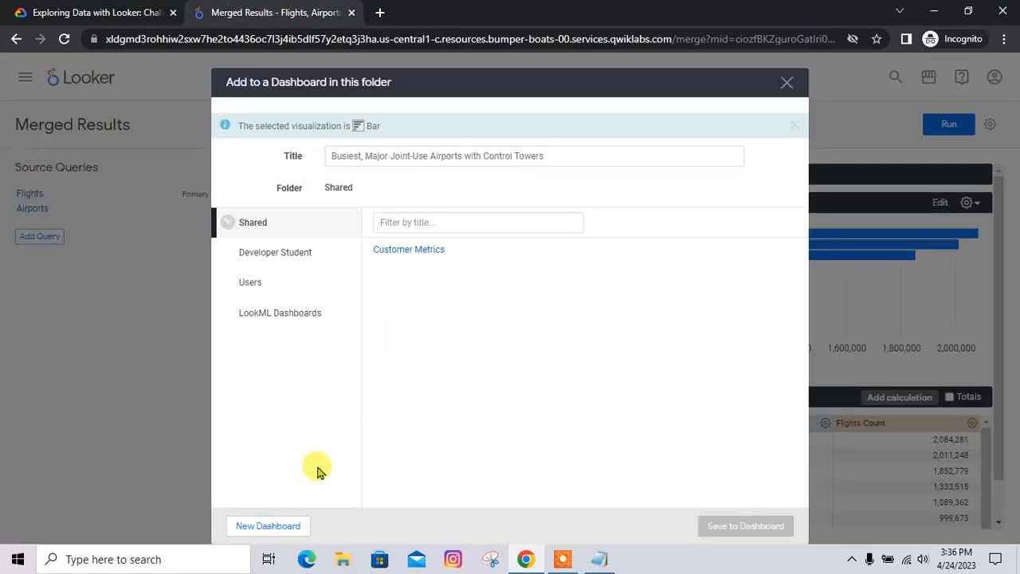
click(291, 532)
key(ctrl+v)
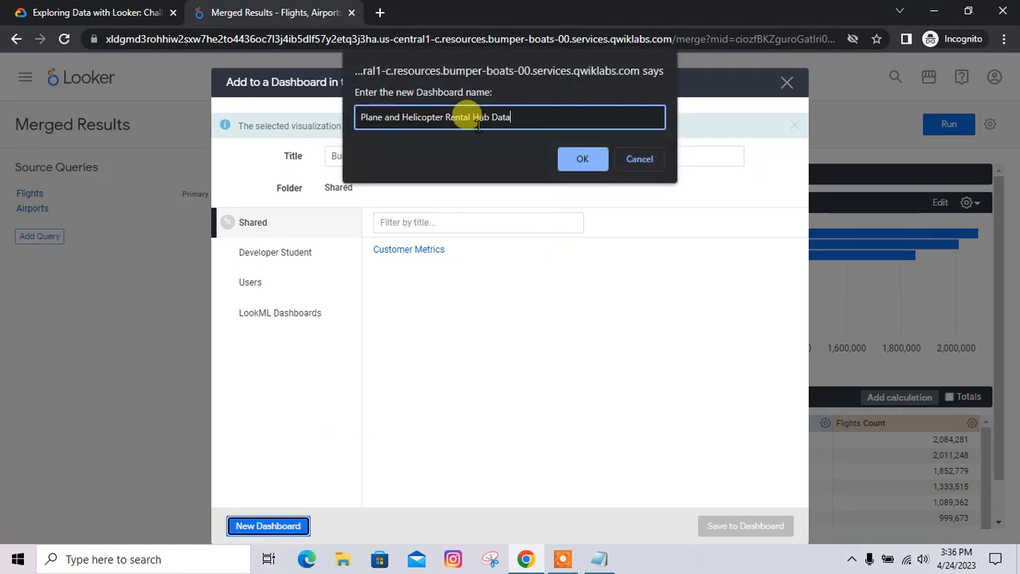
click(583, 159)
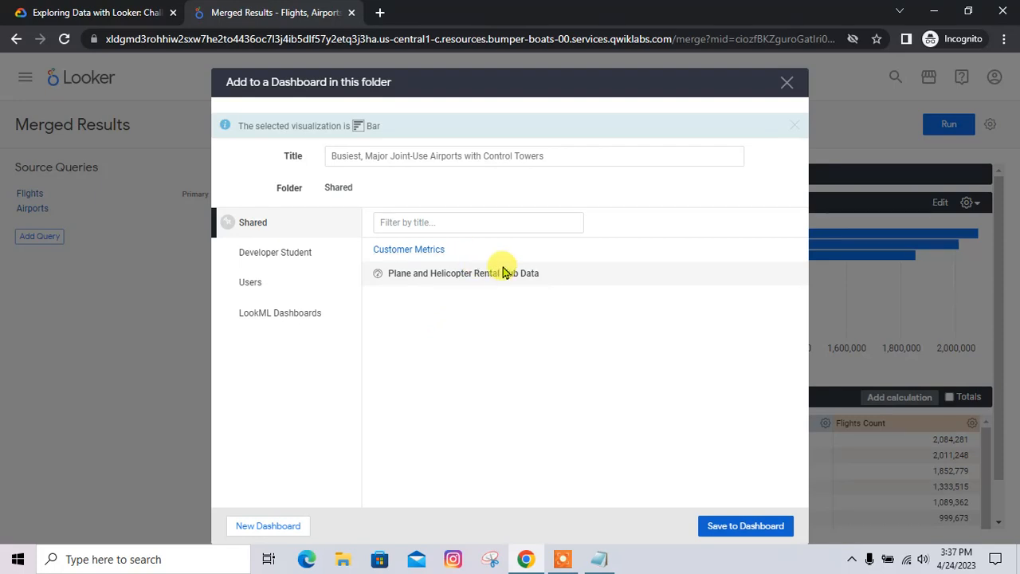
click(732, 530)
Step: Review the rest of the Task 2 notes, and run the Merge Results progress check on the lab page
key(alt+Tab)
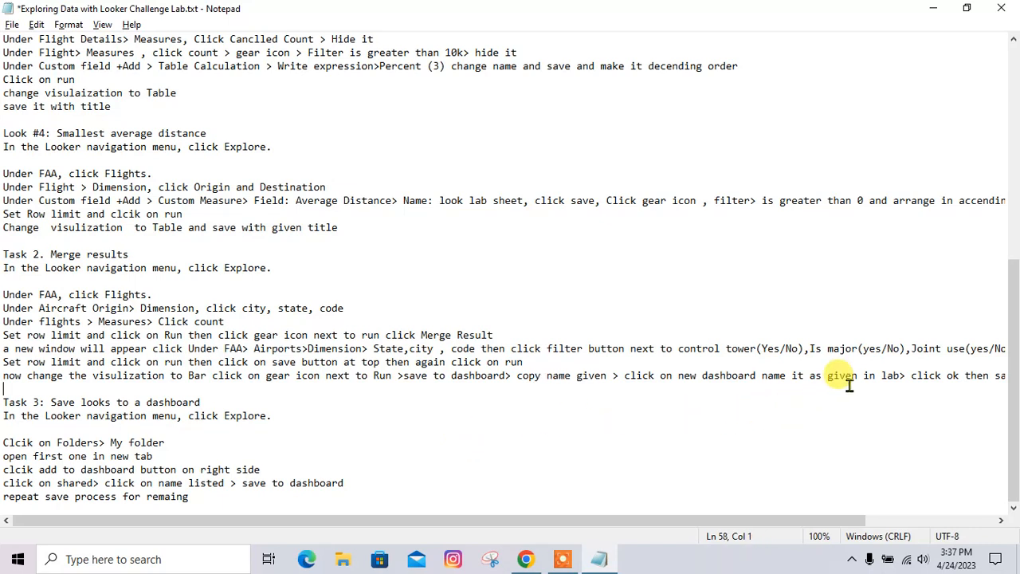
drag(823, 526, 140, 420)
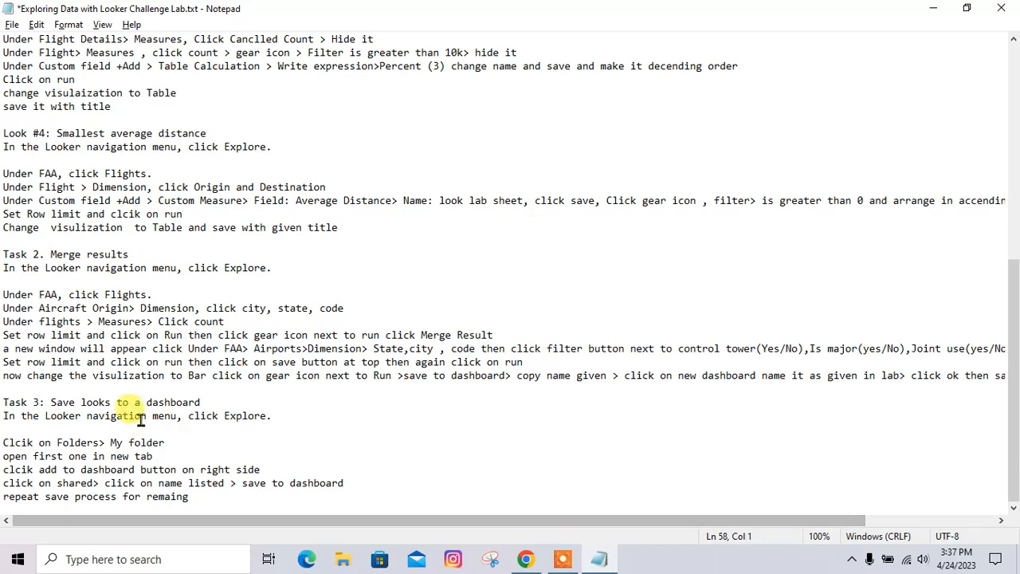
key(alt+Tab)
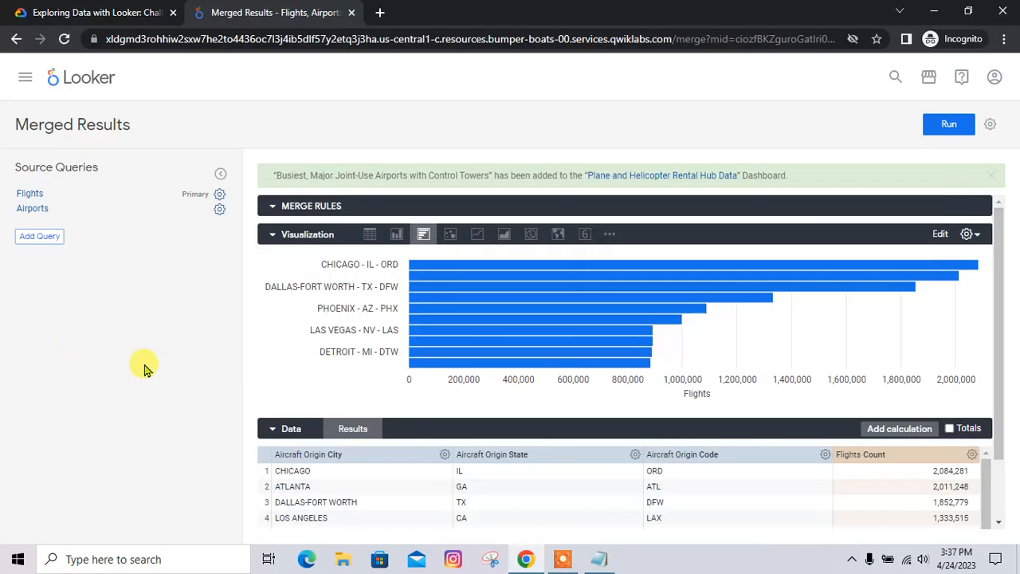
click(96, 11)
scroll(387, 308, down, 3)
click(414, 386)
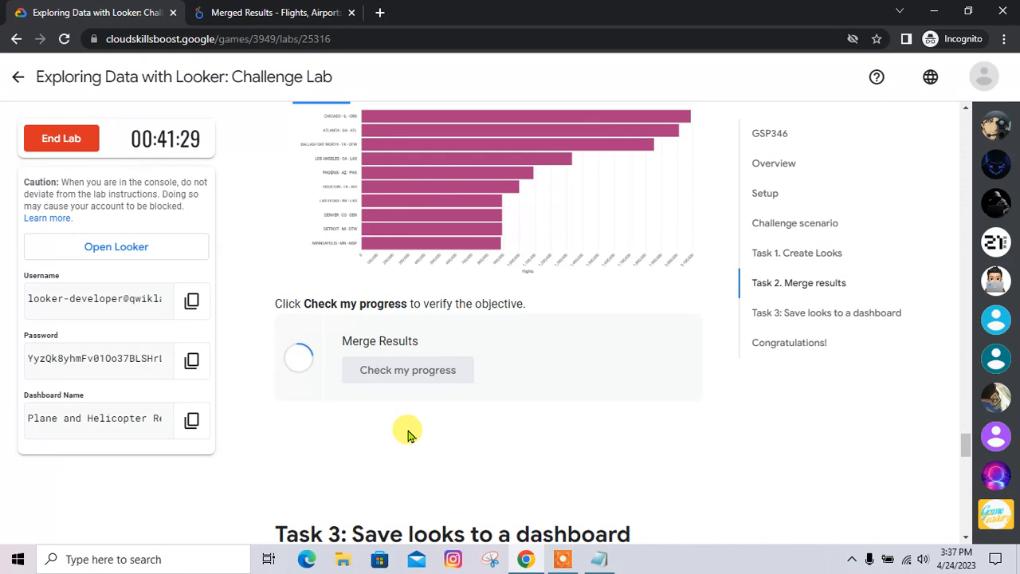
scroll(408, 435, up, 1)
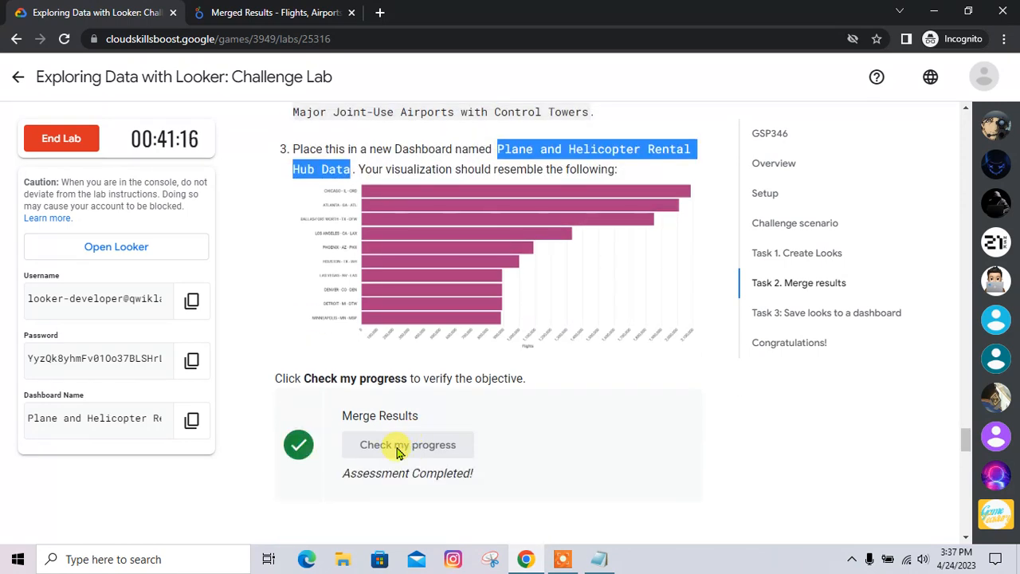
Step: Read the Task 3 instructions for saving looks to a dashboard on the lab page and in the notes
scroll(399, 450, down, 6)
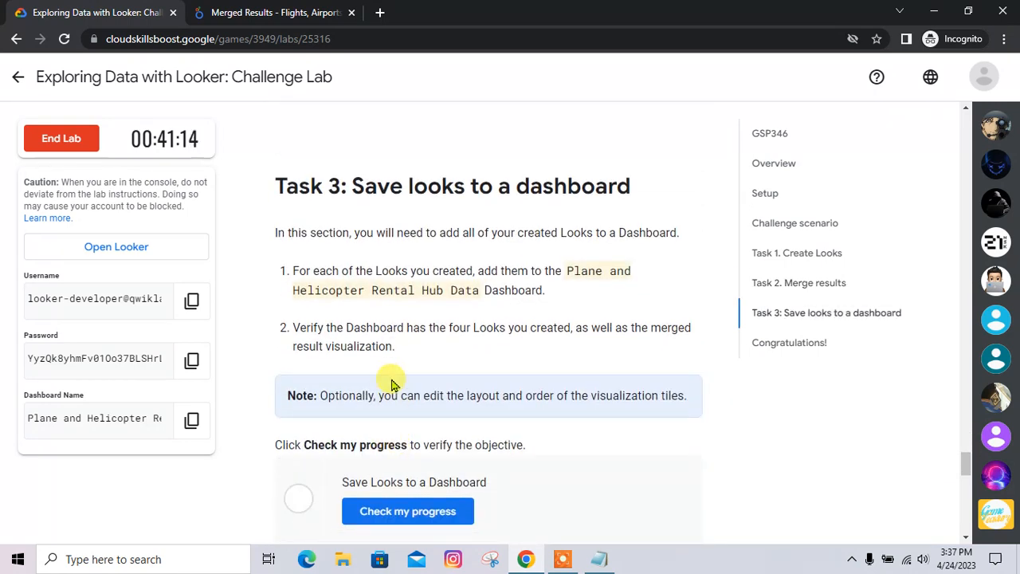
key(alt+Tab)
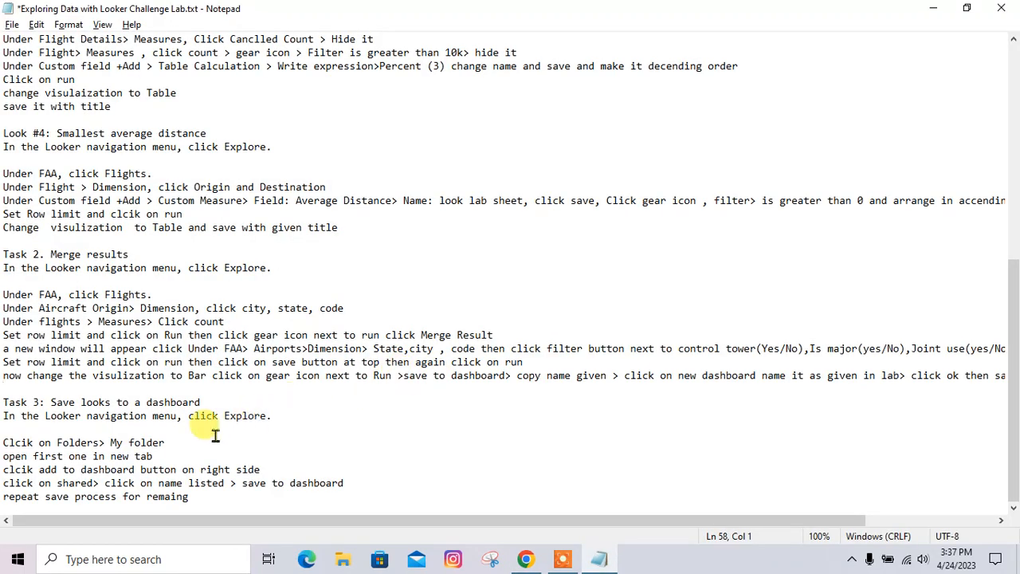
key(alt+Tab)
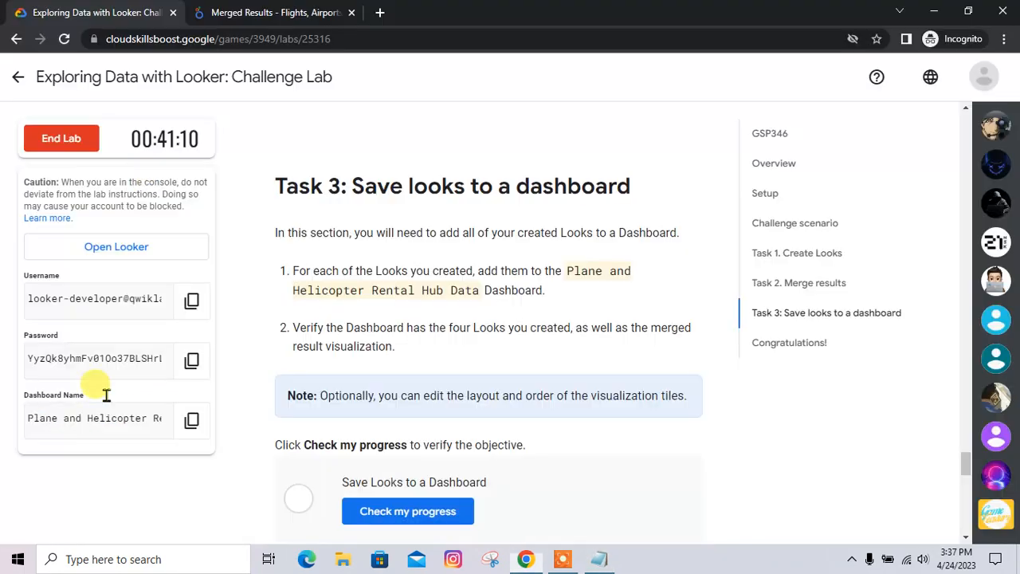
Step: Return to Looker's home page, open My folder from the folders list, and consult the Task 3 notes
click(243, 12)
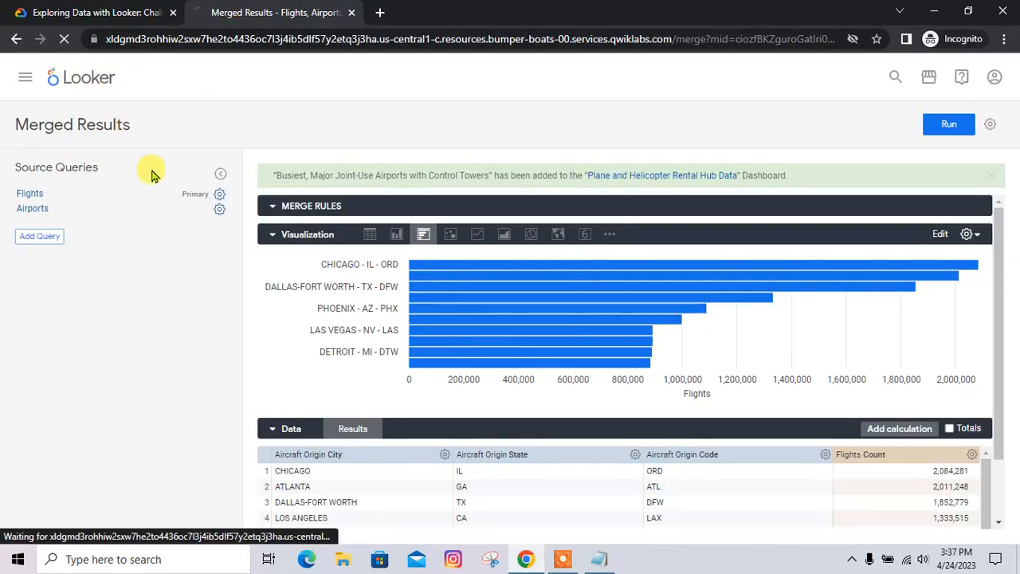
key(alt+Tab)
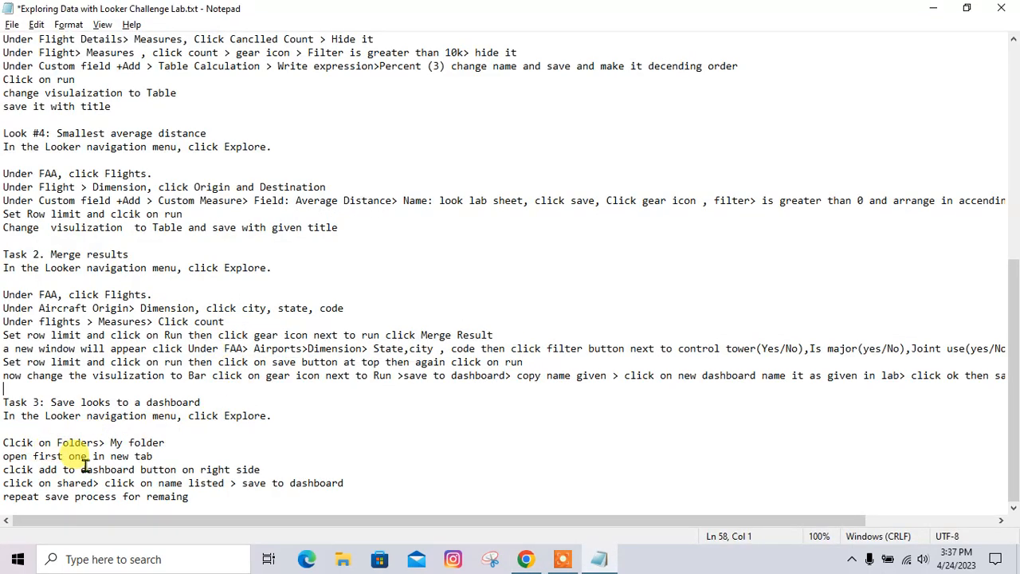
key(alt+Tab)
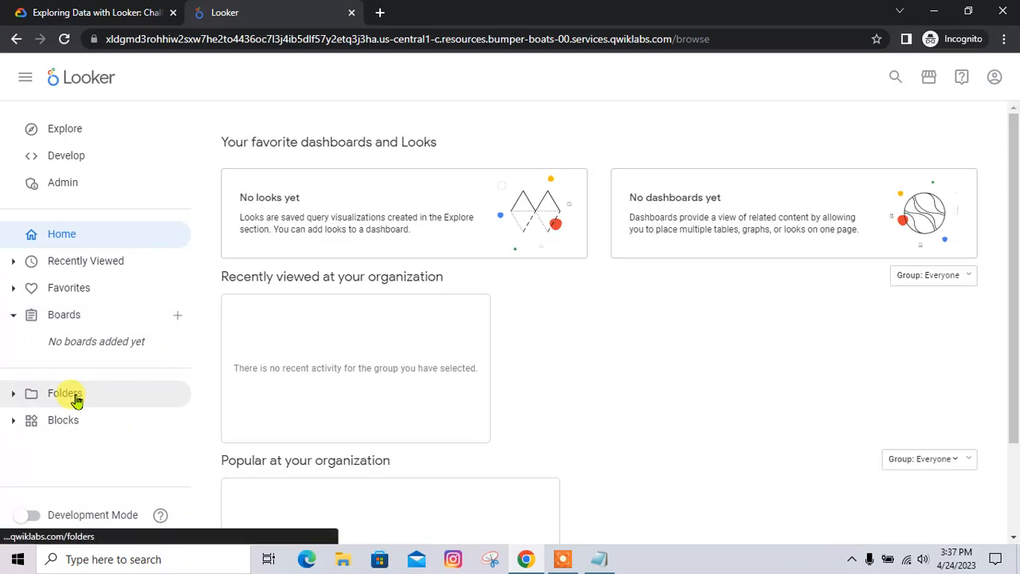
click(77, 400)
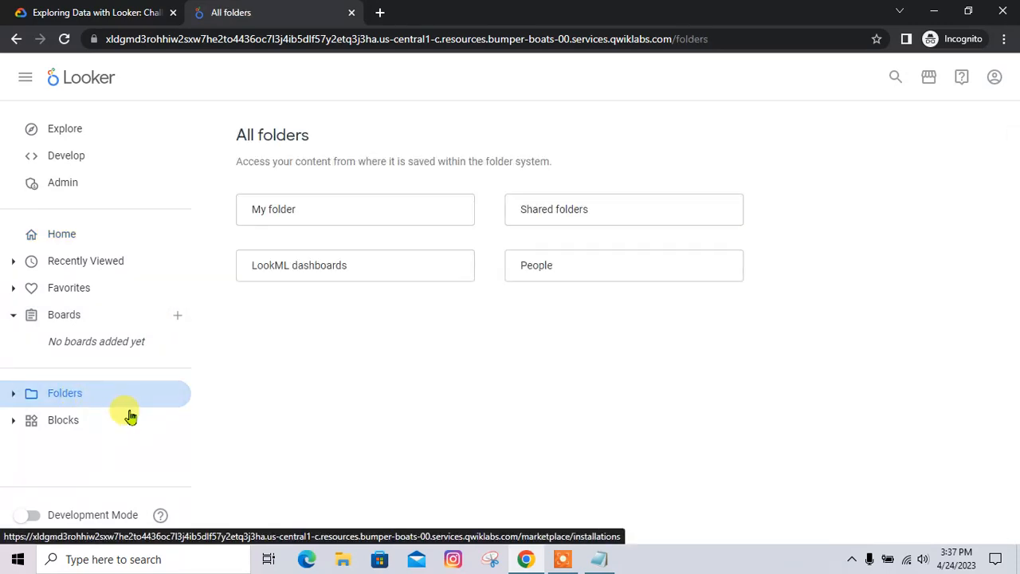
click(296, 210)
key(alt+Tab)
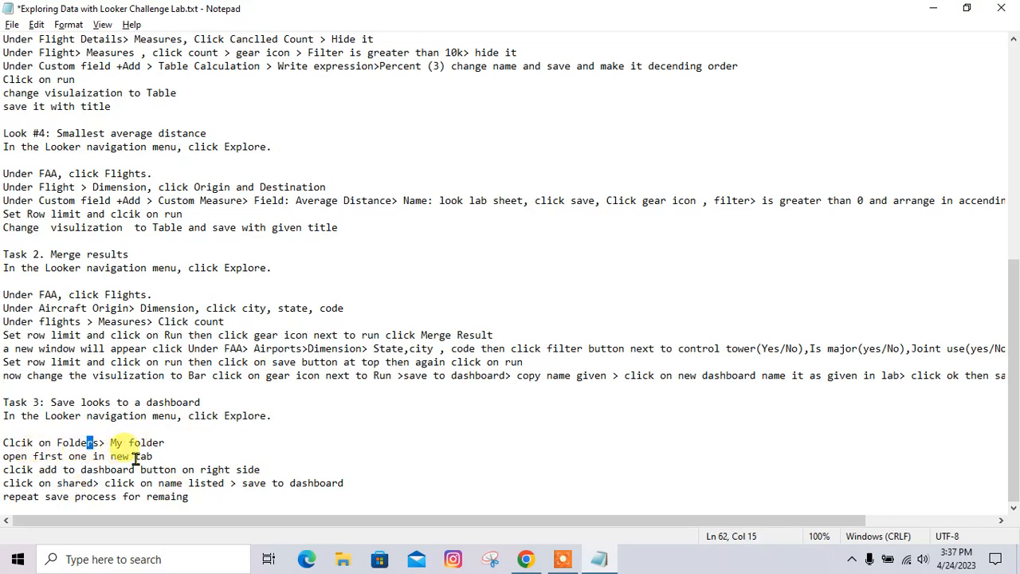
Step: Open the "Facility Type Breakdown for Top 10 States" Look from the Looker folder in a new browser tab and switch to it
key(alt+Tab)
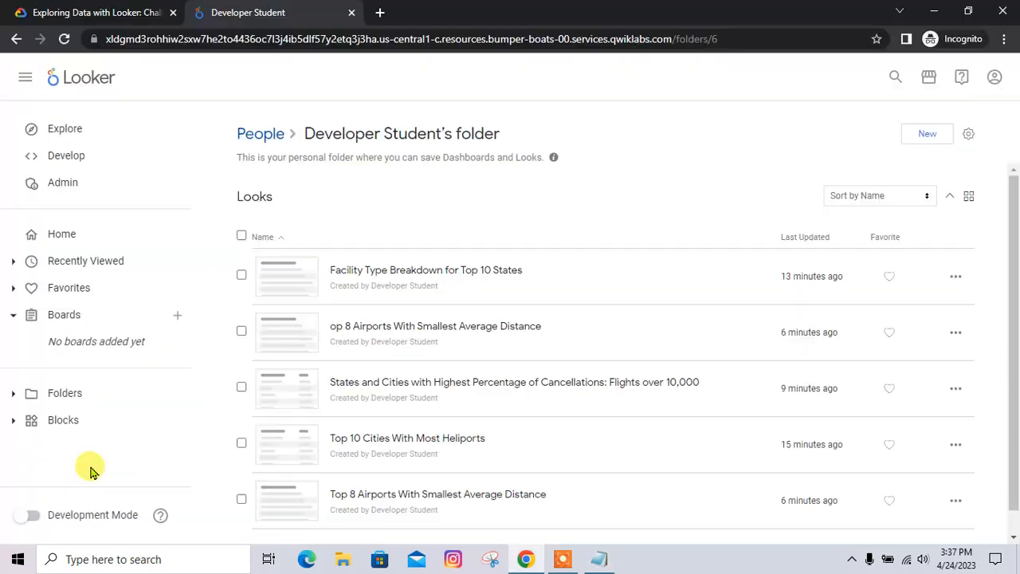
scroll(374, 399, down, 1)
scroll(382, 335, up, 1)
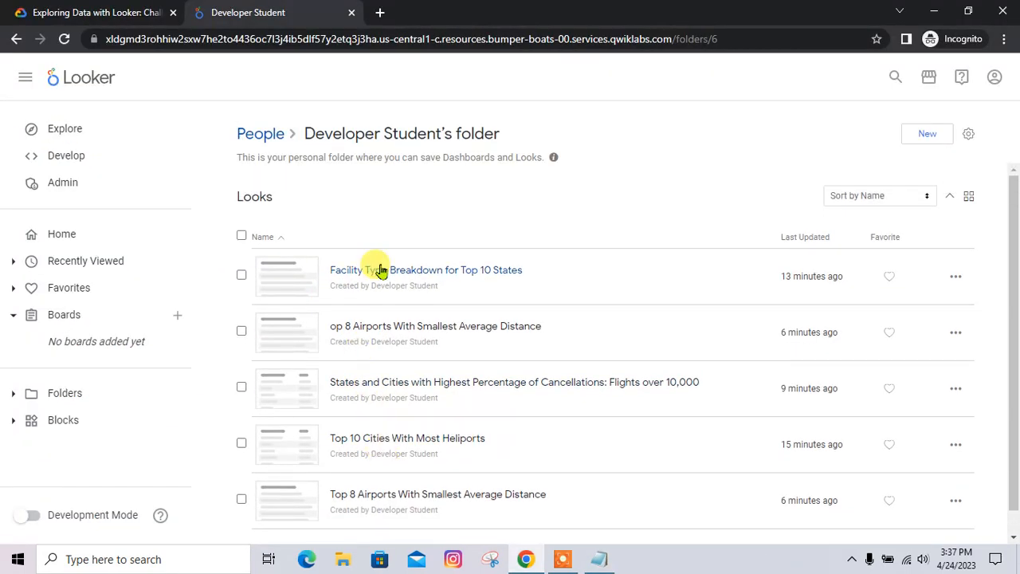
right_click(380, 271)
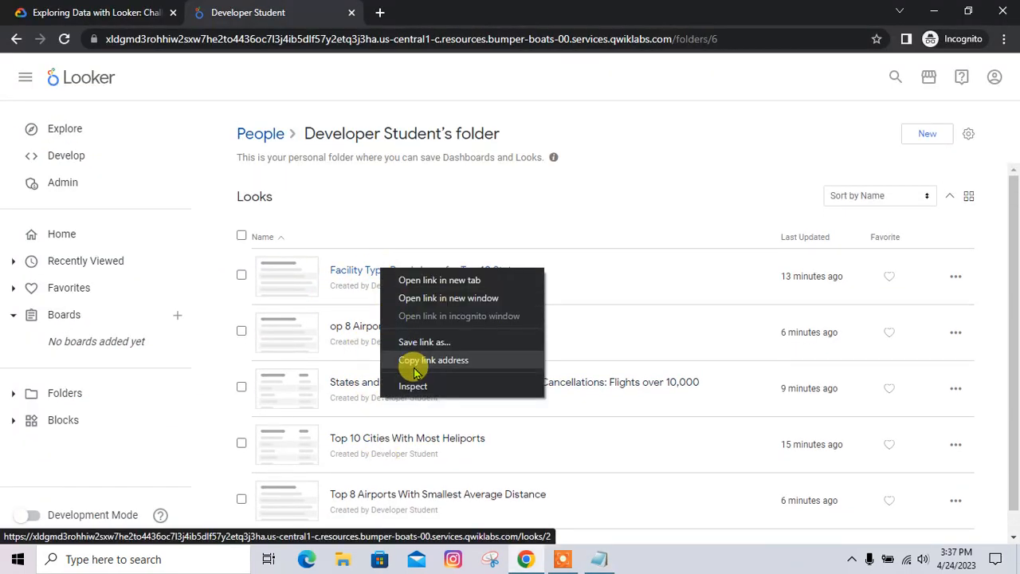
click(439, 281)
key(alt+Tab)
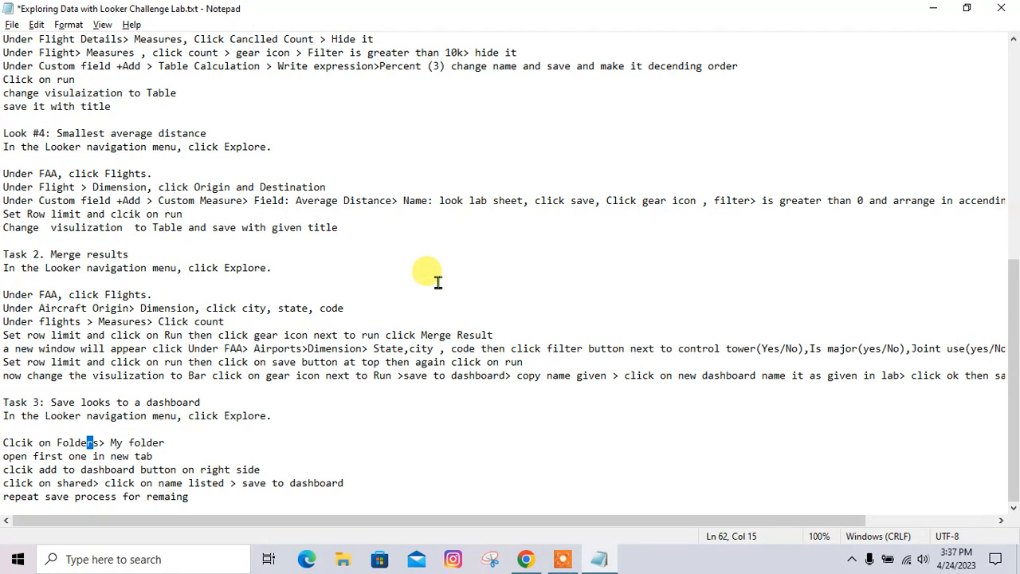
key(alt+Tab)
click(455, 12)
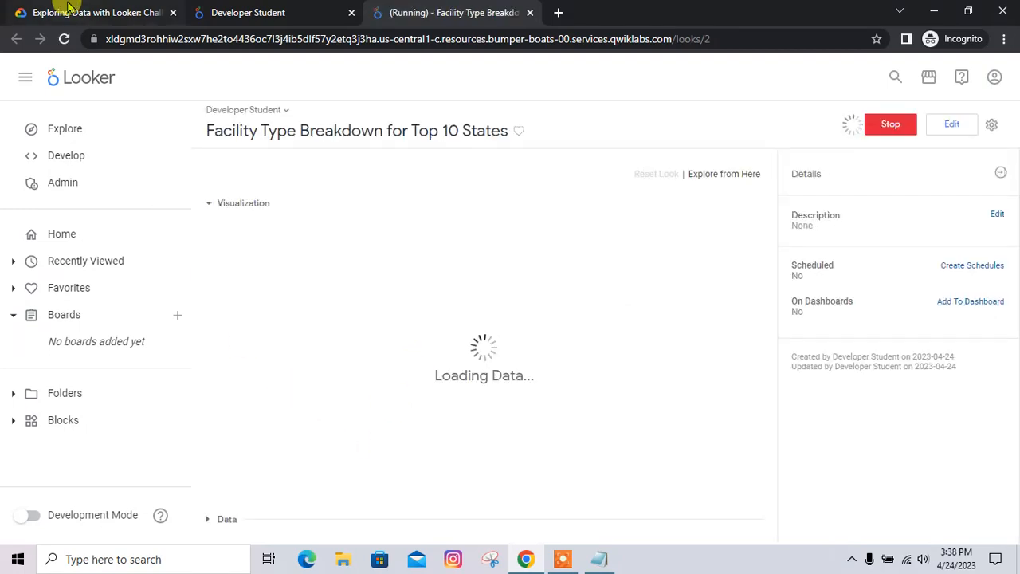
Step: In the Notepad notes, correct the misspelled first word of the Task 3 add-to-dashboard line to "Click", and return to Looker
key(alt+Tab)
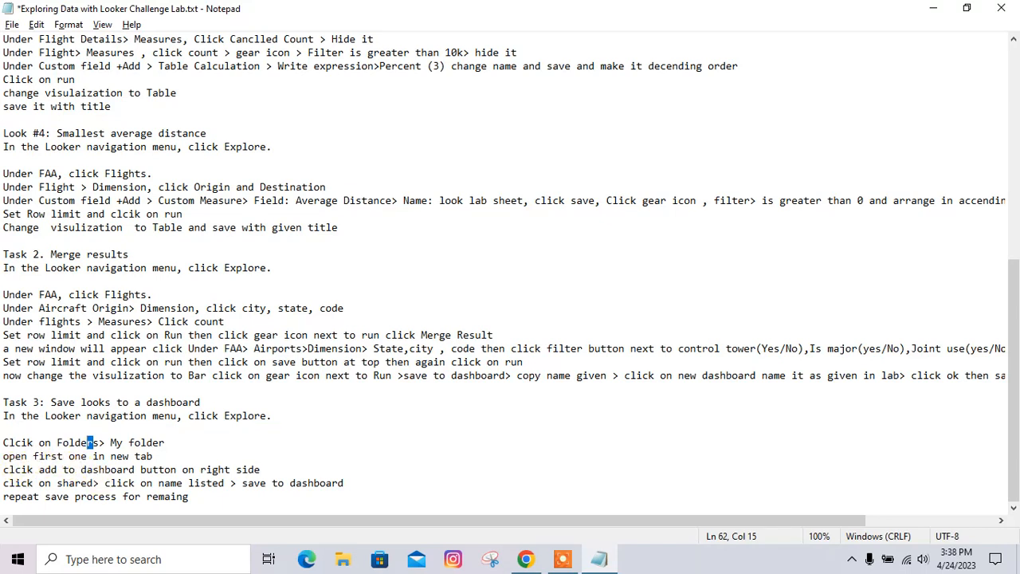
text(Clic)
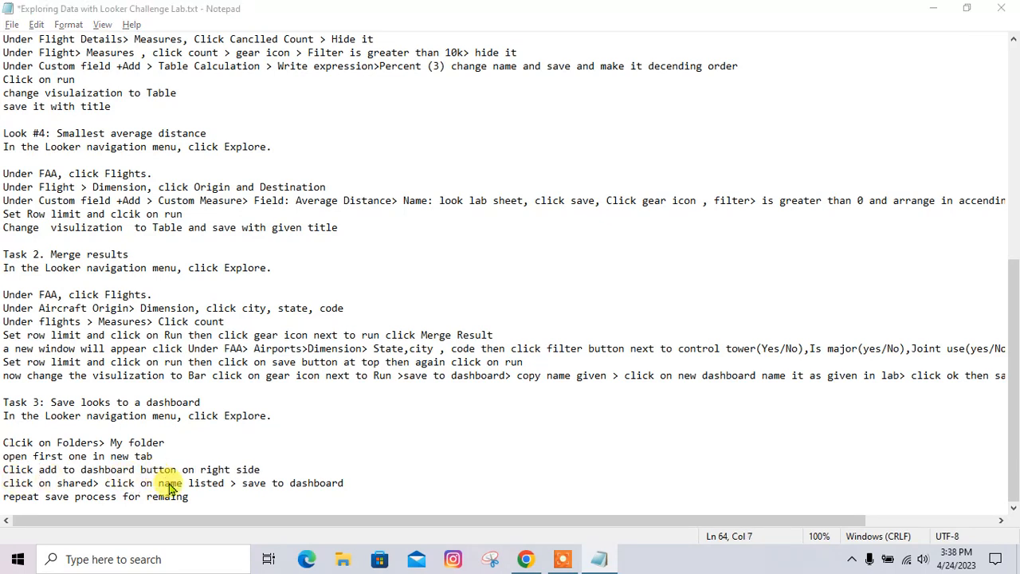
key(alt+Tab)
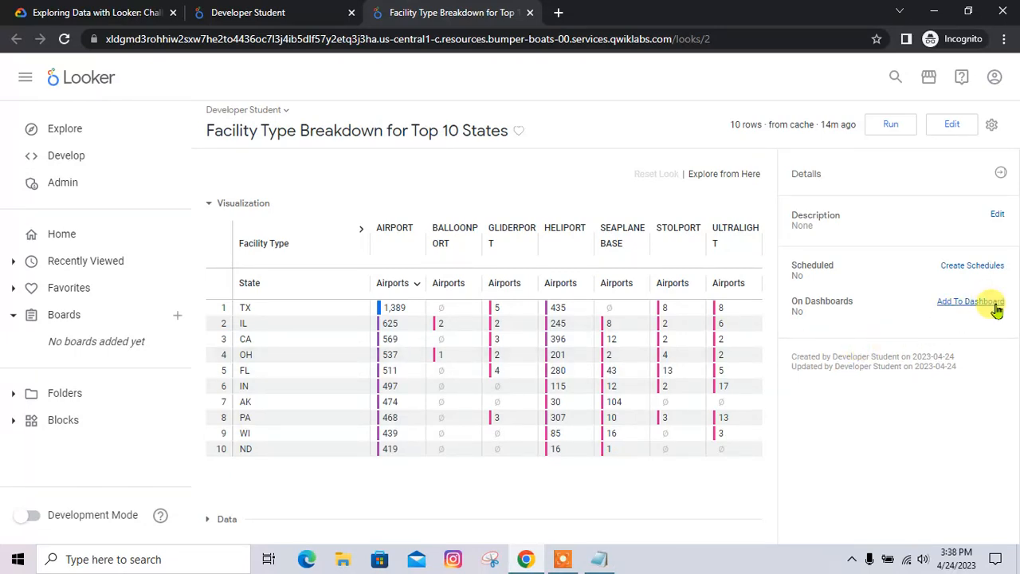
Step: Add the "Facility Type Breakdown for Top 10 States" Look to the "Plane and Helicopter Rental Hub Data" dashboard in the Shared folder, consulting the notes
click(970, 303)
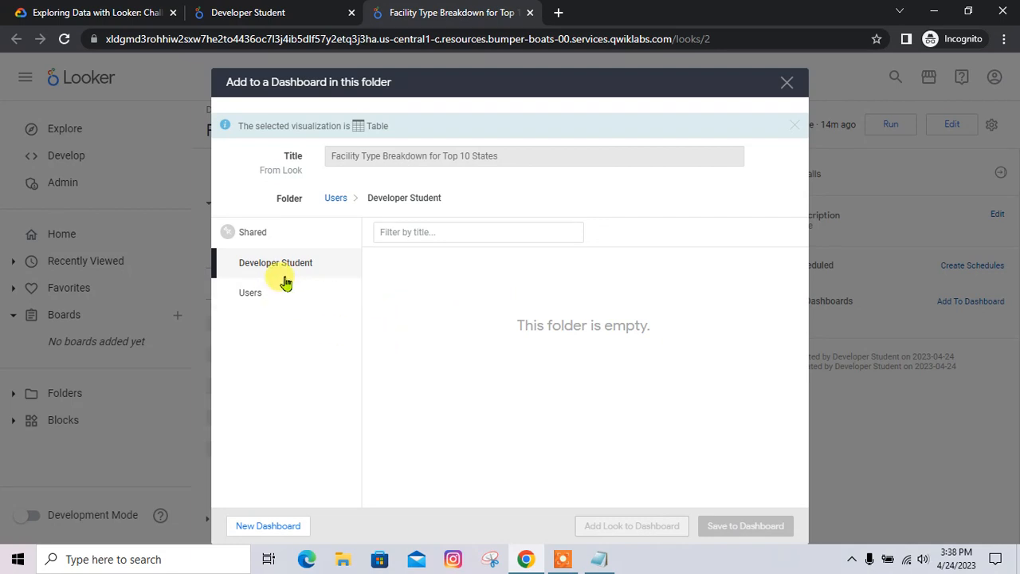
click(296, 237)
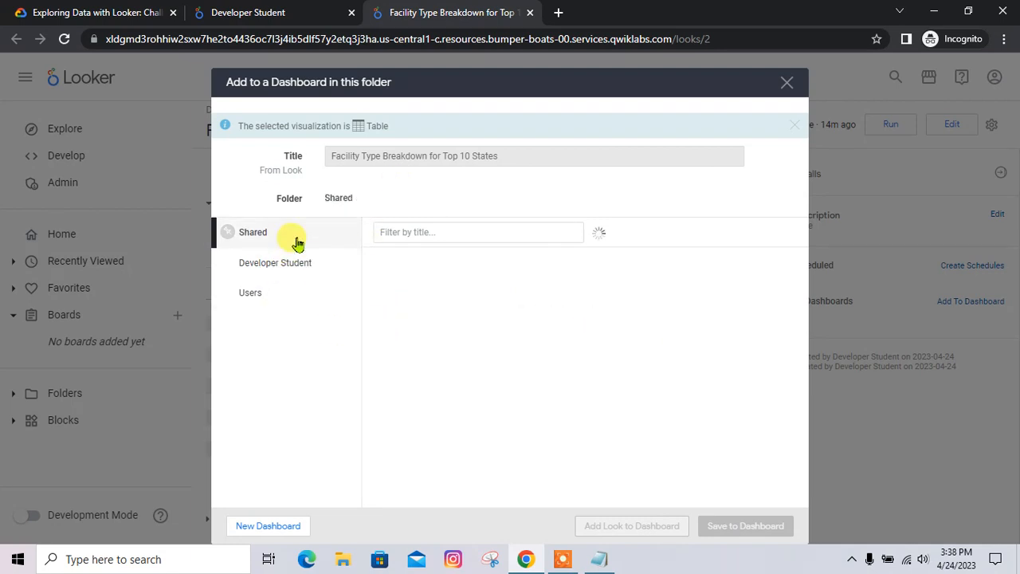
click(428, 287)
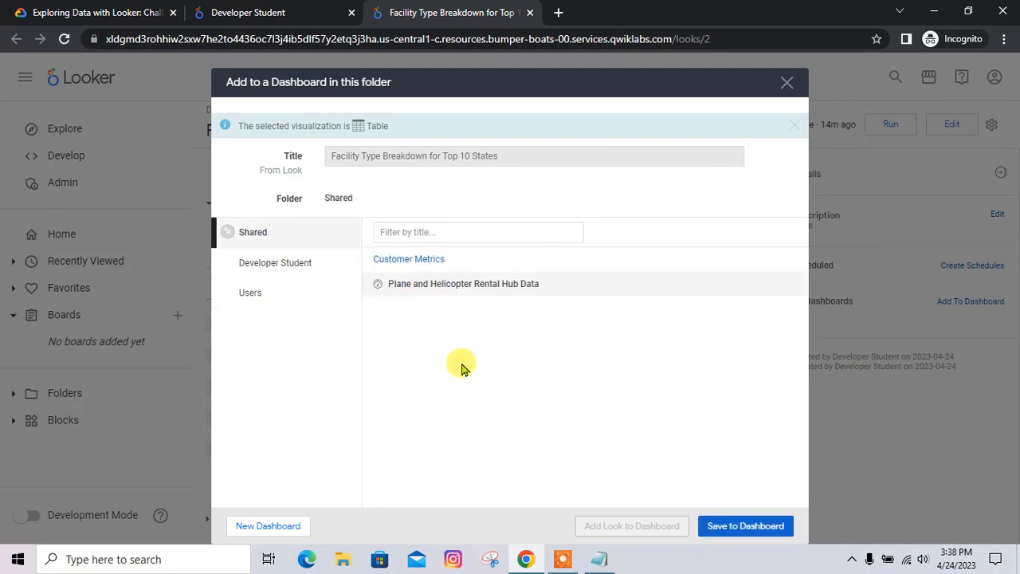
key(alt+Tab)
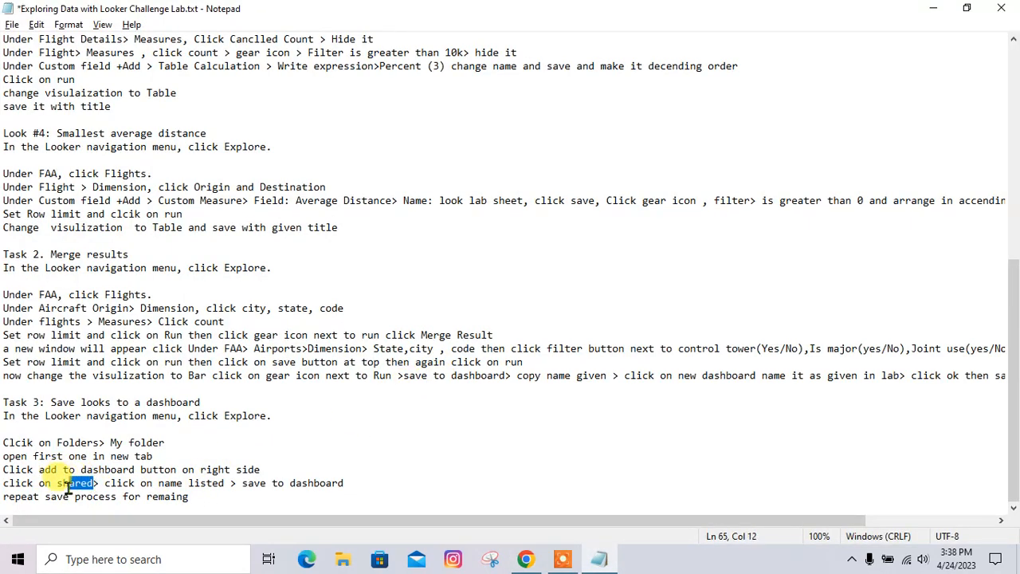
drag(176, 496, 228, 489)
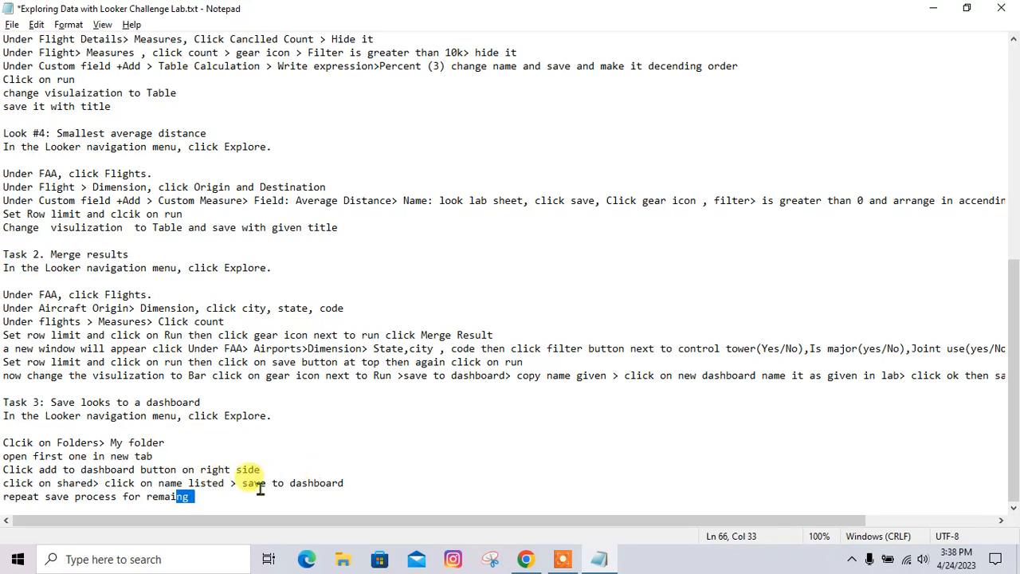
key(alt+Tab)
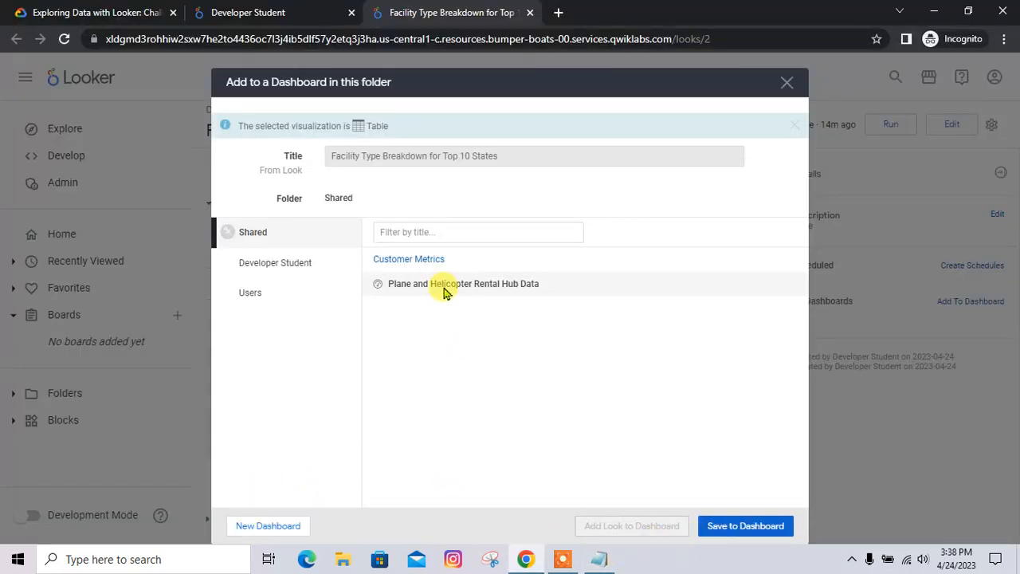
click(755, 530)
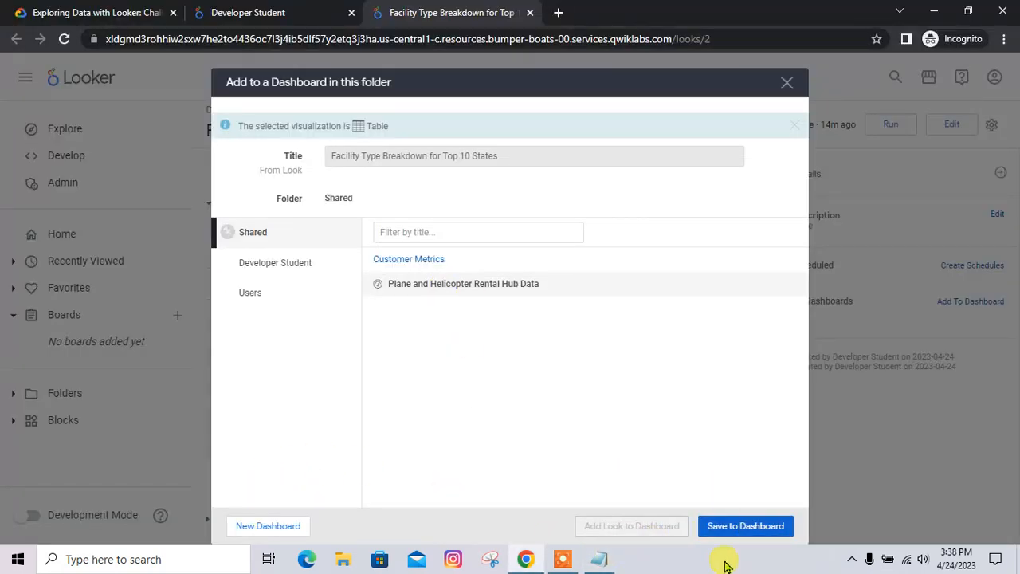
key(alt+Tab)
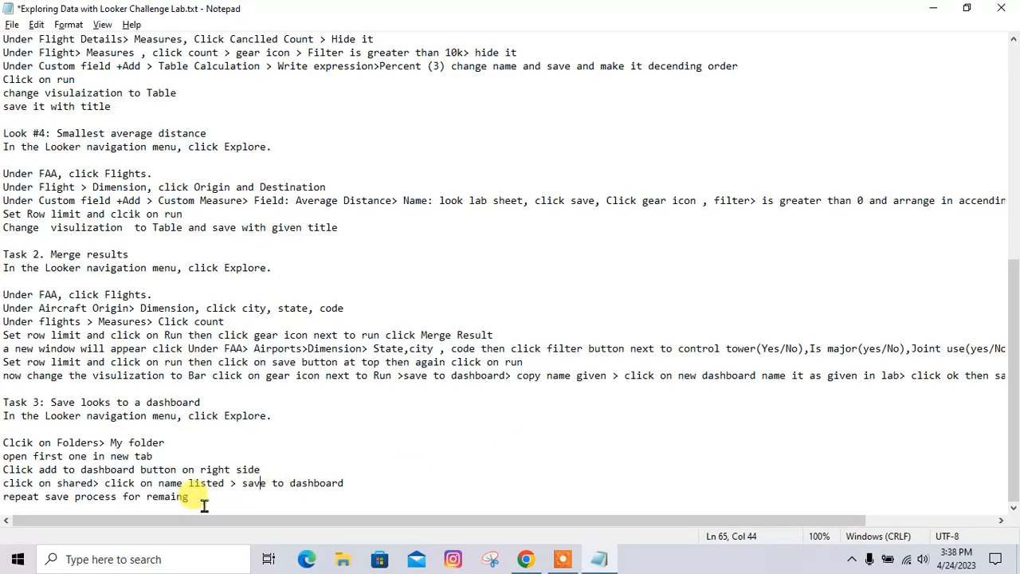
key(alt+Tab)
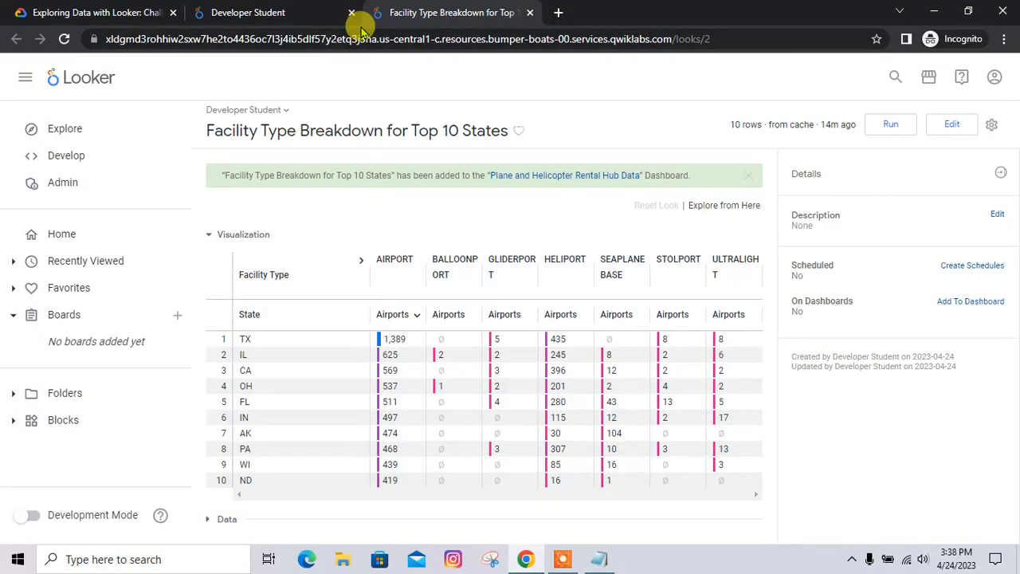
Step: Open the "op 8 Airports With Smallest Average Distance" Look in a new tab and save it to the Shared "Plane and Helicopter Rental Hub Data" dashboard
click(329, 9)
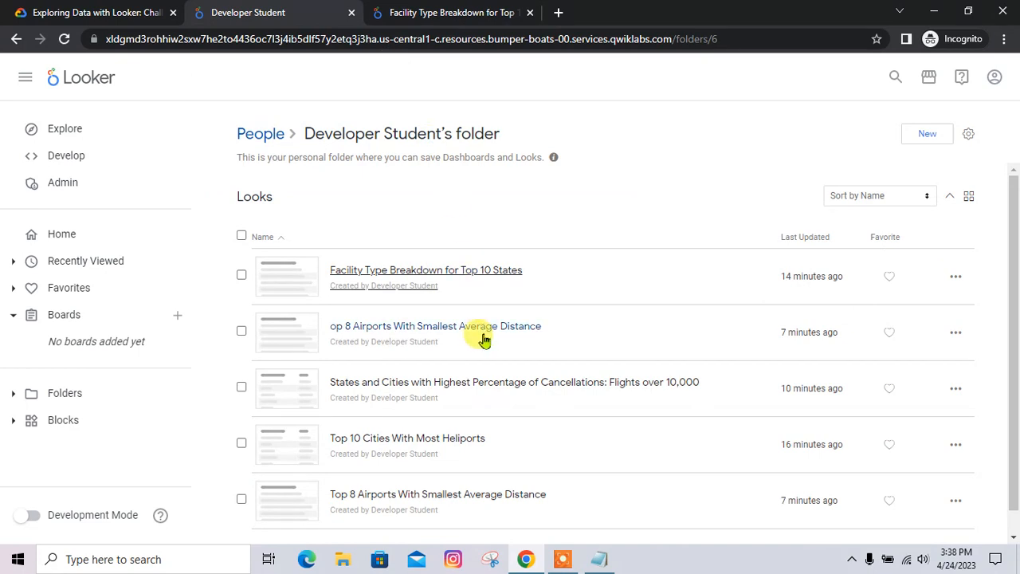
scroll(425, 332, down, 1)
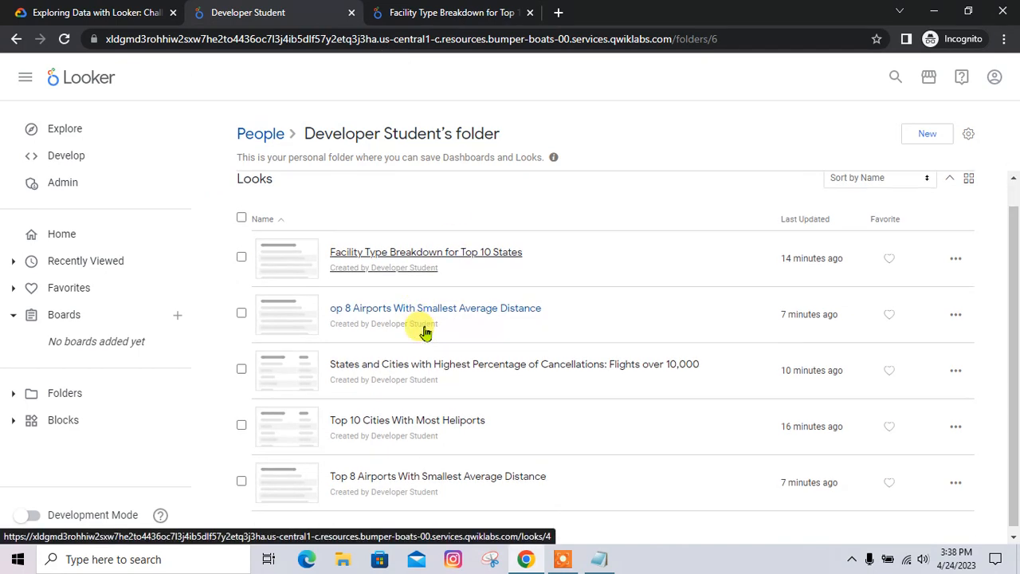
right_click(437, 308)
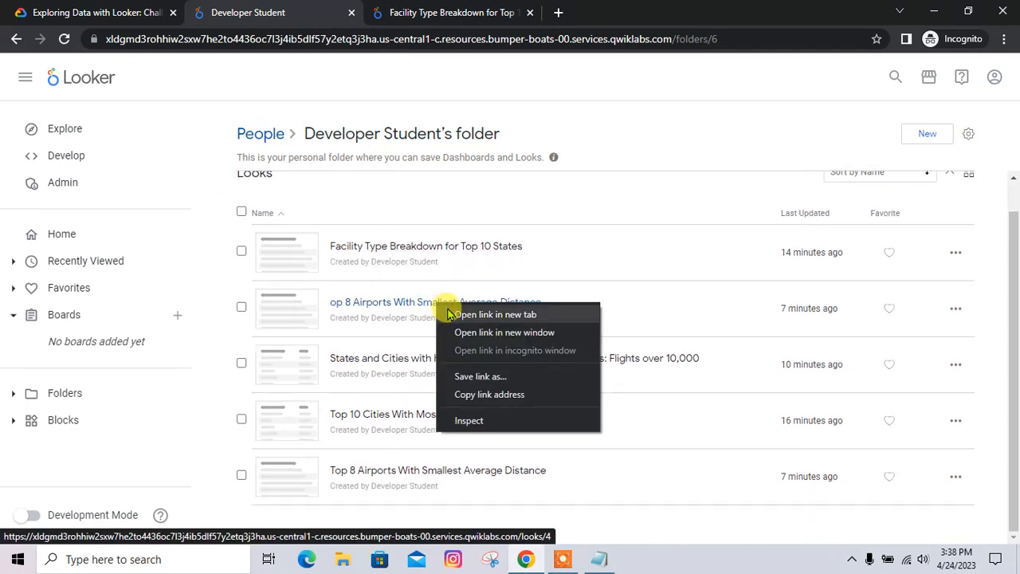
click(494, 314)
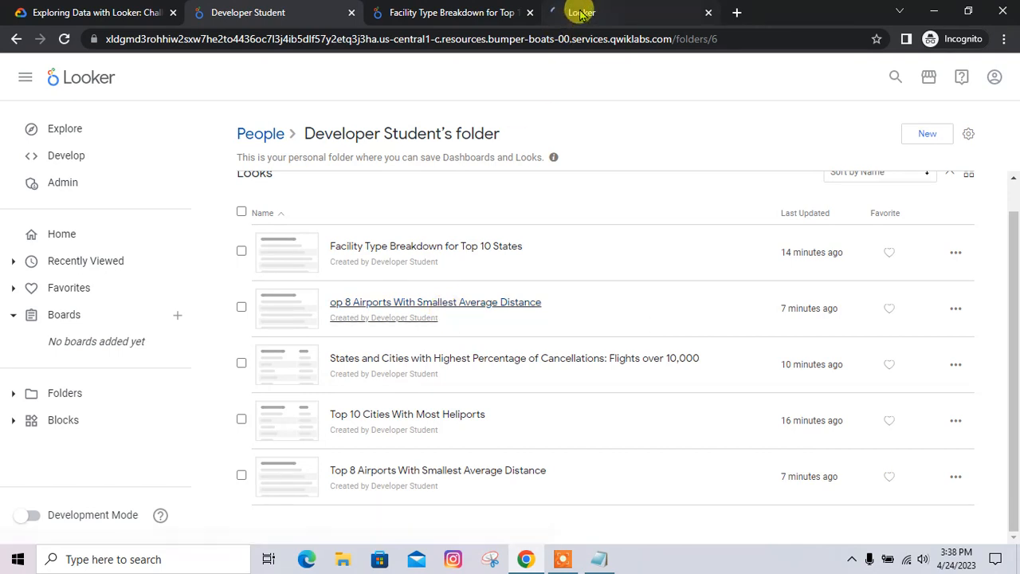
click(581, 12)
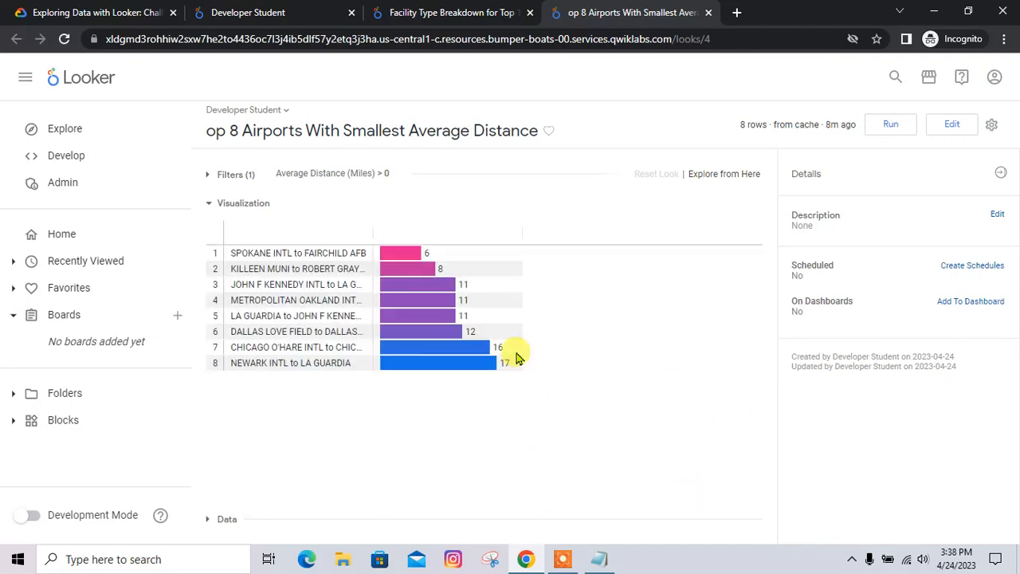
click(977, 307)
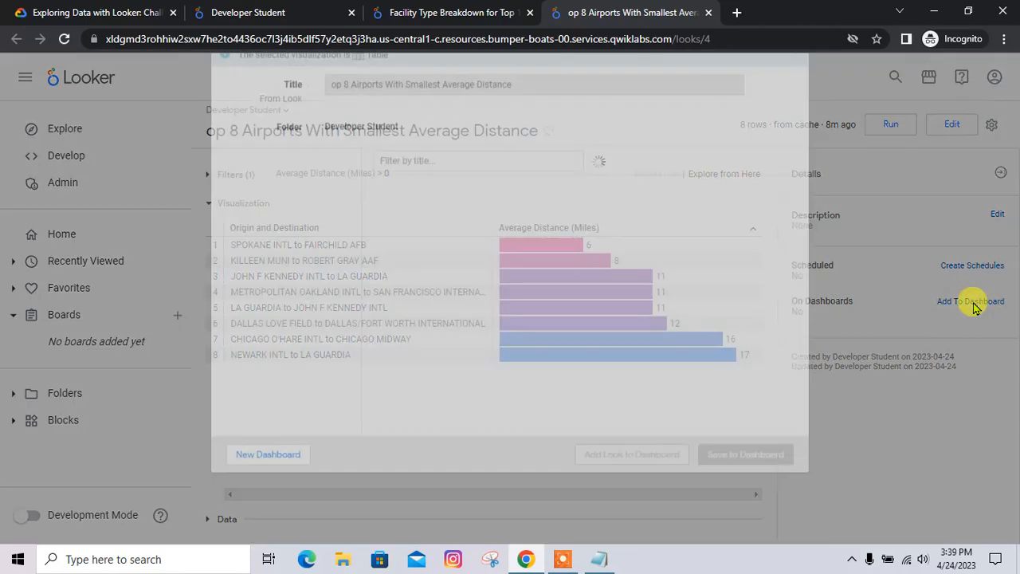
click(263, 235)
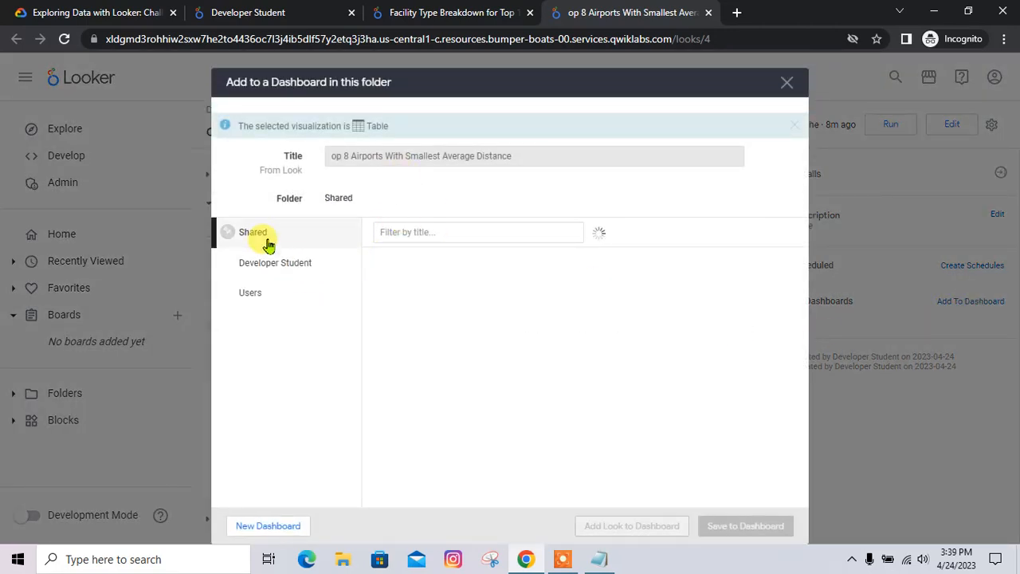
click(447, 277)
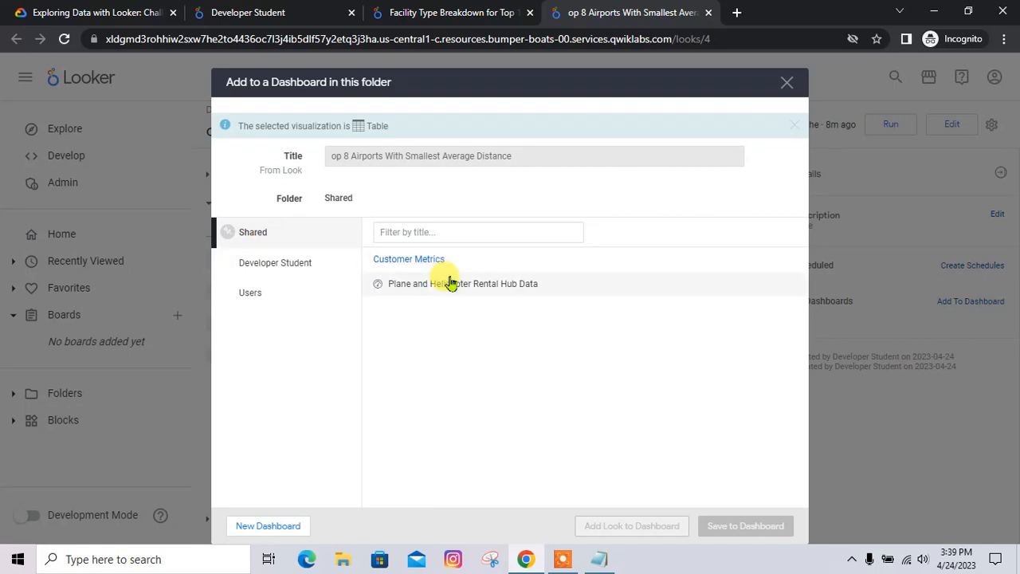
click(746, 529)
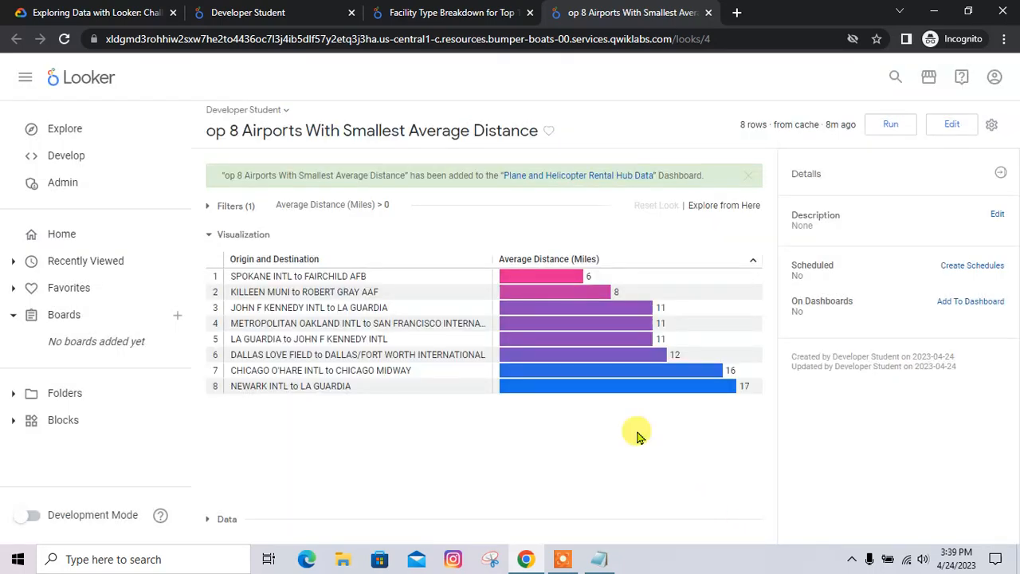
Step: Open the "States and Cities with Highest Percentage of Cancellations: Flights over 10,000" Look in a new tab and save it to the Shared rental hub dashboard
click(313, 12)
right_click(422, 360)
click(440, 371)
click(712, 7)
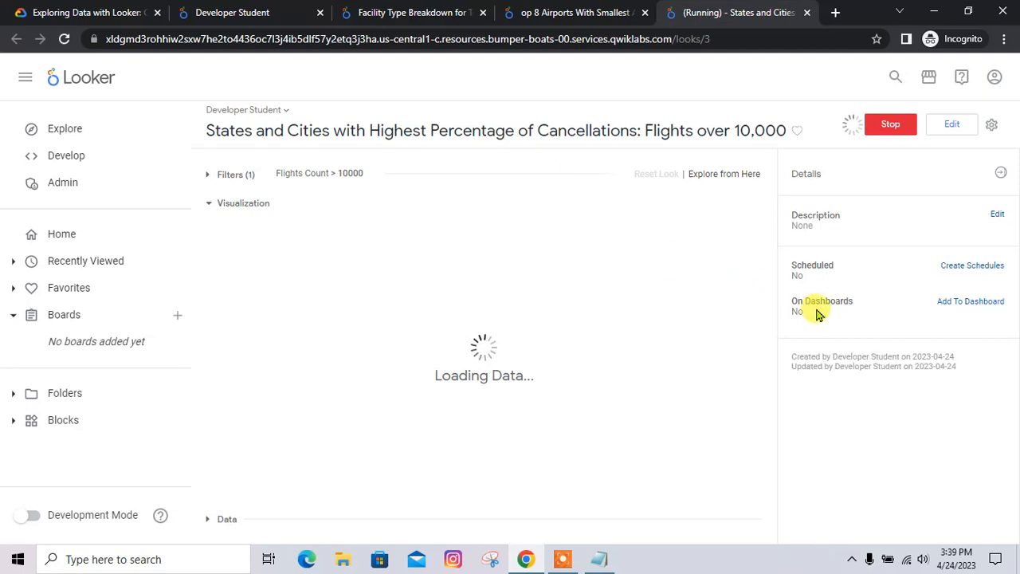
click(960, 302)
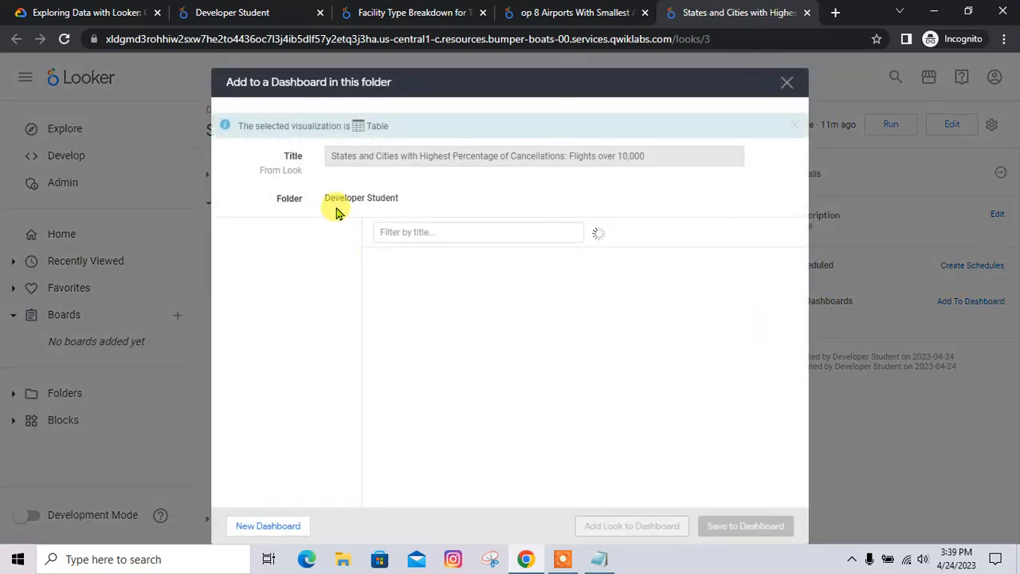
click(285, 237)
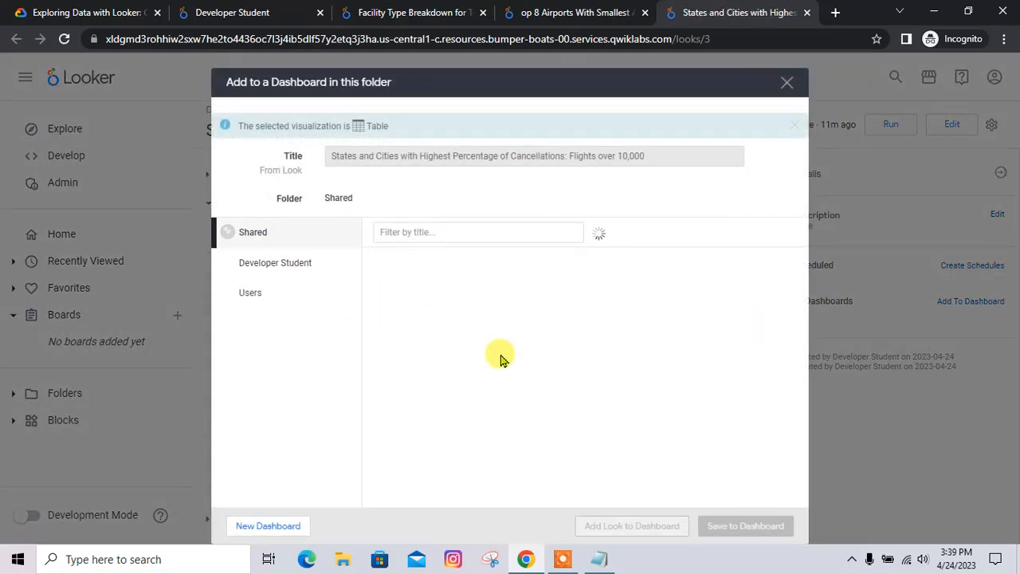
click(439, 285)
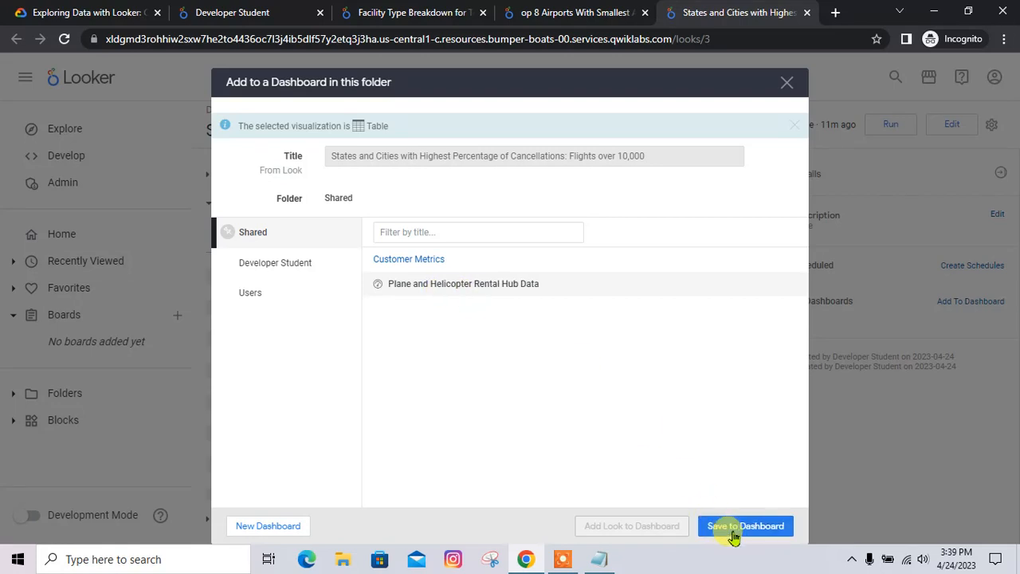
click(734, 533)
Step: Open the "Top 10 Cities With Most Heliports" Look in a new tab and save it to the Shared "Plane and Helicopter Rental Hub Data" dashboard
click(239, 12)
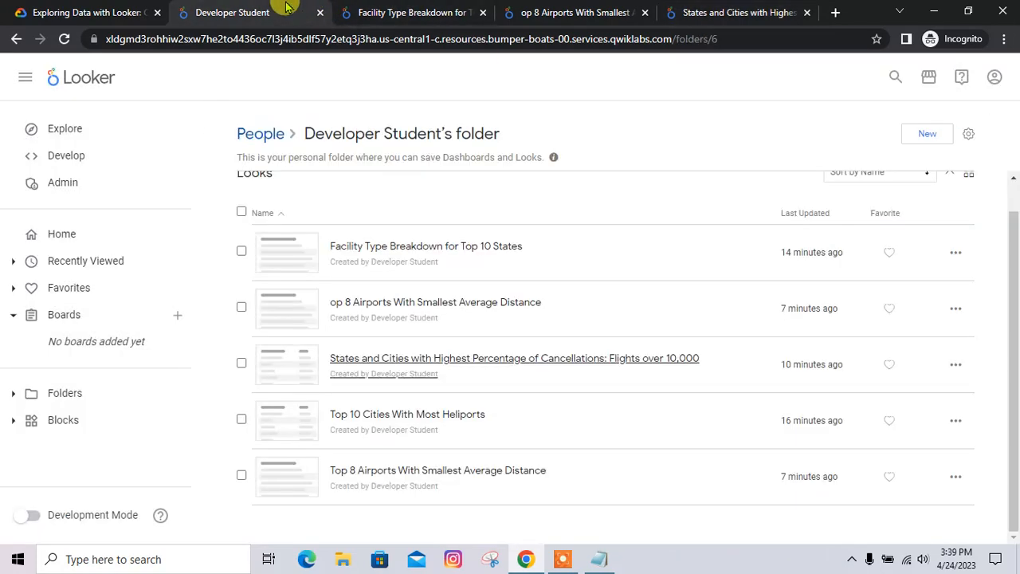
right_click(388, 416)
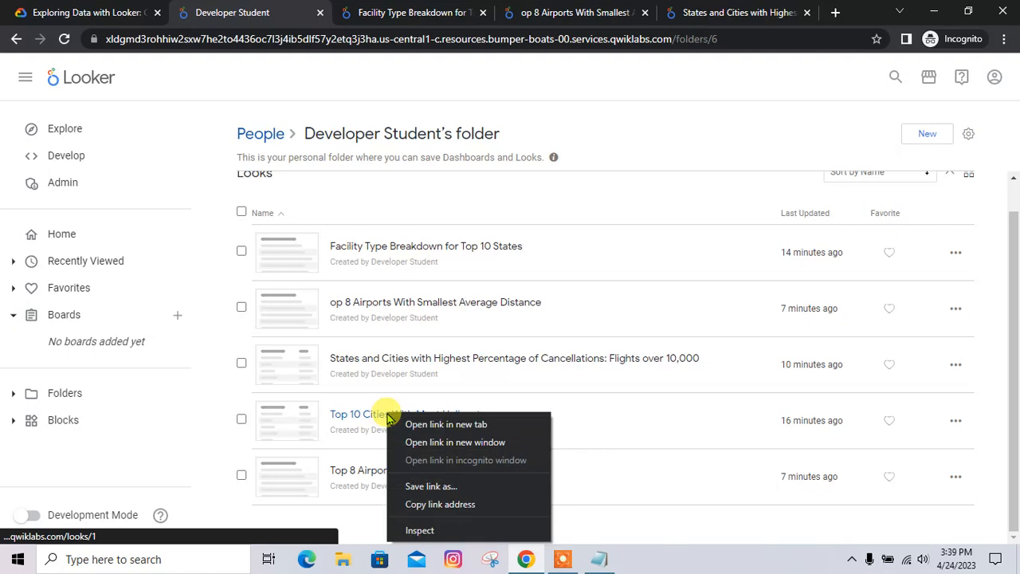
click(408, 422)
click(745, 12)
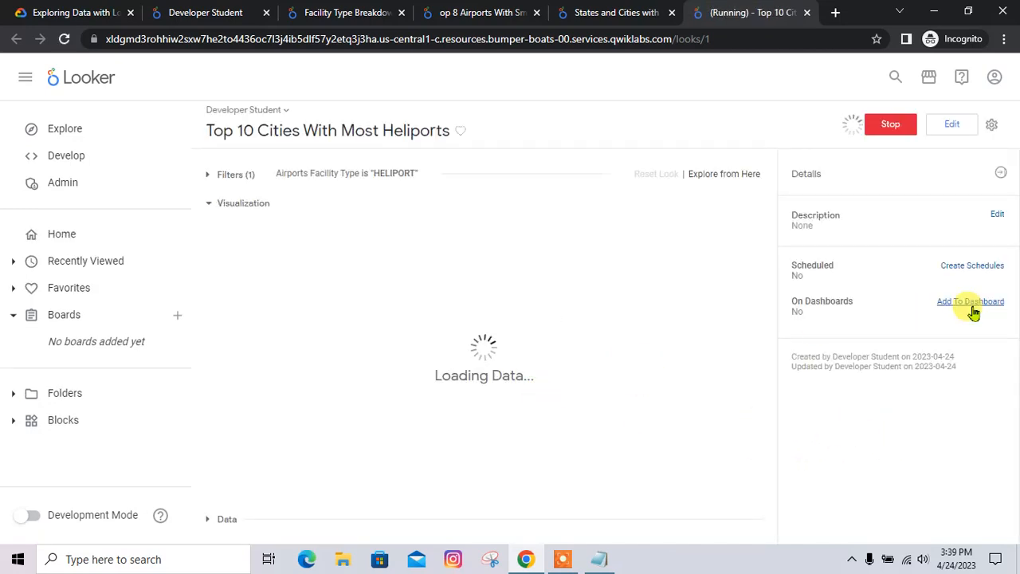
click(972, 303)
click(267, 232)
click(453, 285)
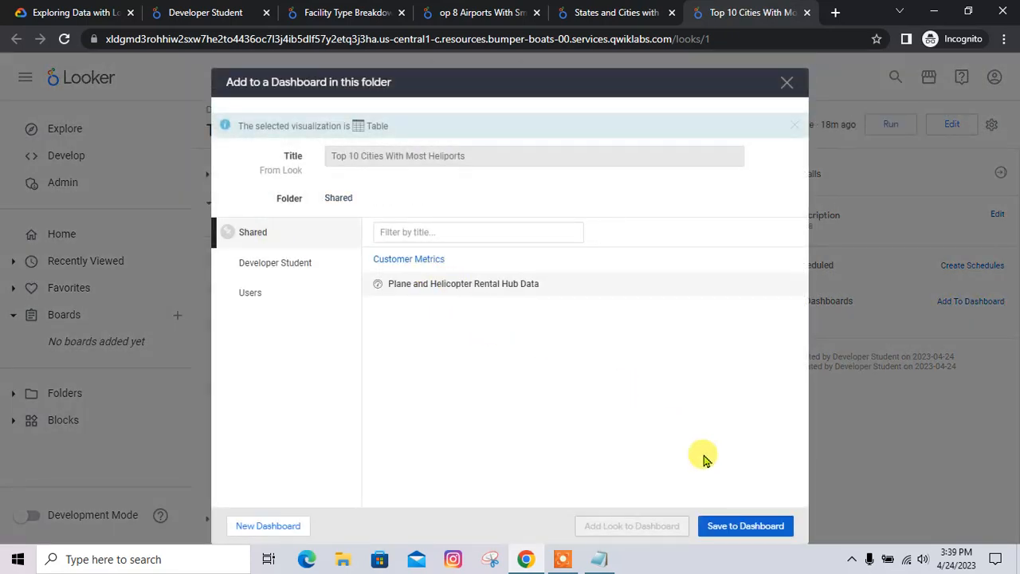
click(743, 527)
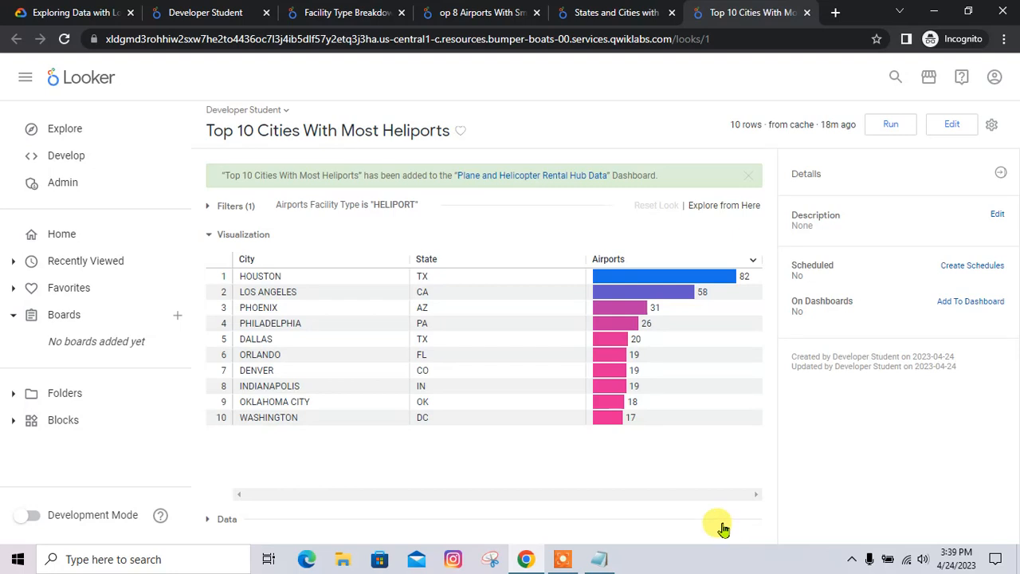
Step: Open the "Top 8 Airports With Smallest Average Distance" Look in a new tab and save it to the Shared "Plane and Helicopter Rental Hub Data" dashboard
click(247, 9)
right_click(403, 477)
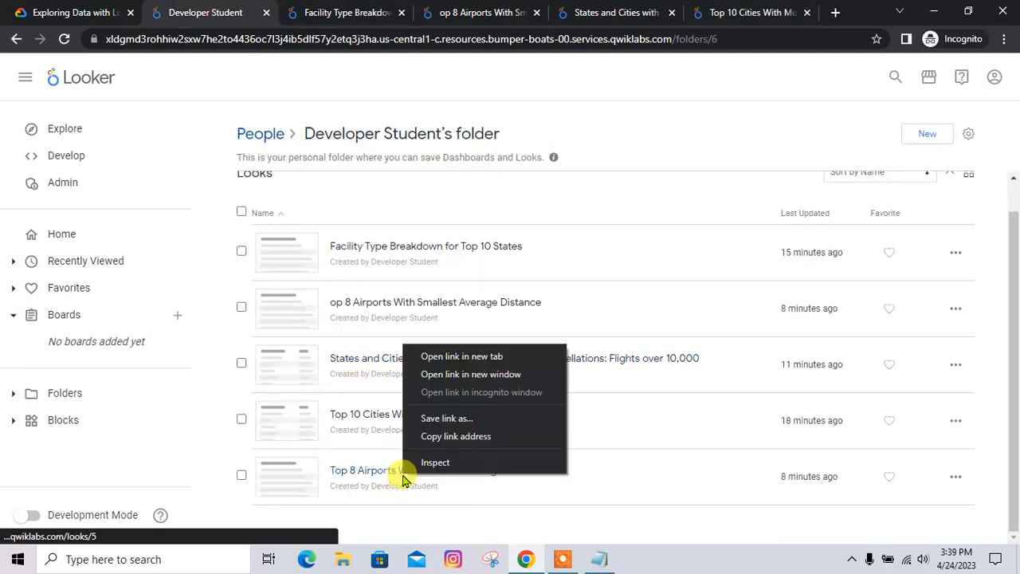
click(422, 356)
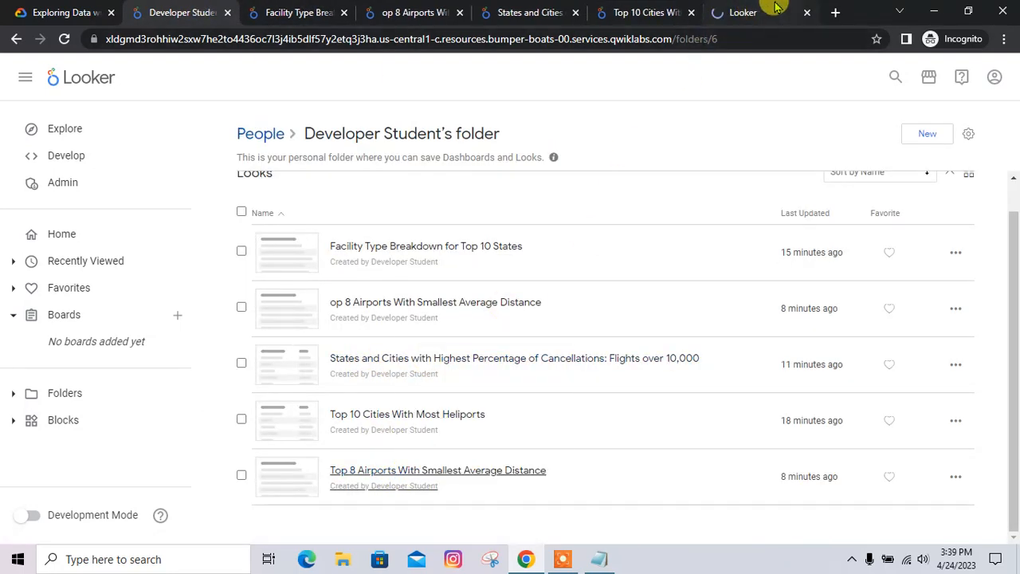
click(761, 11)
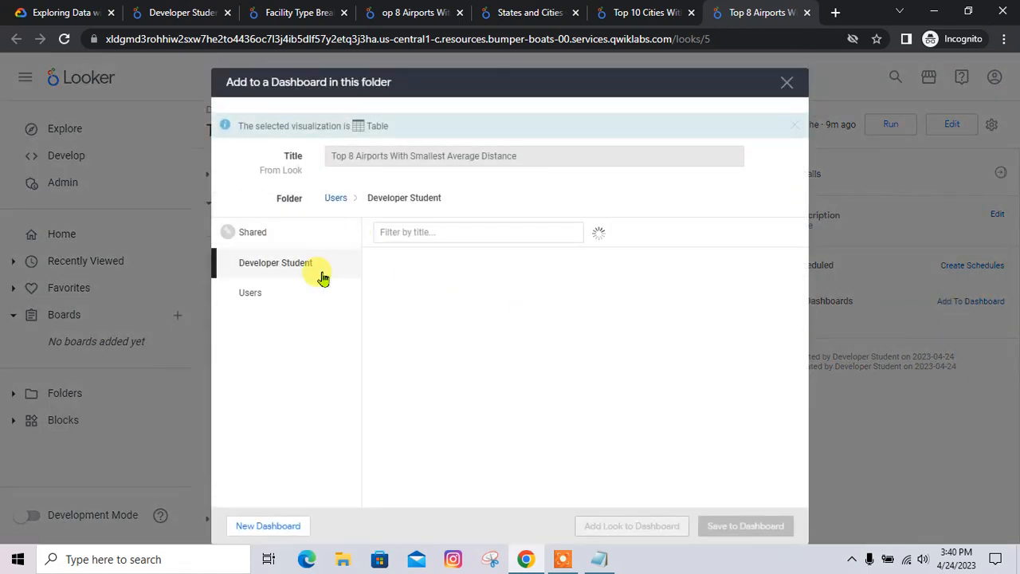
click(275, 239)
click(433, 285)
click(747, 528)
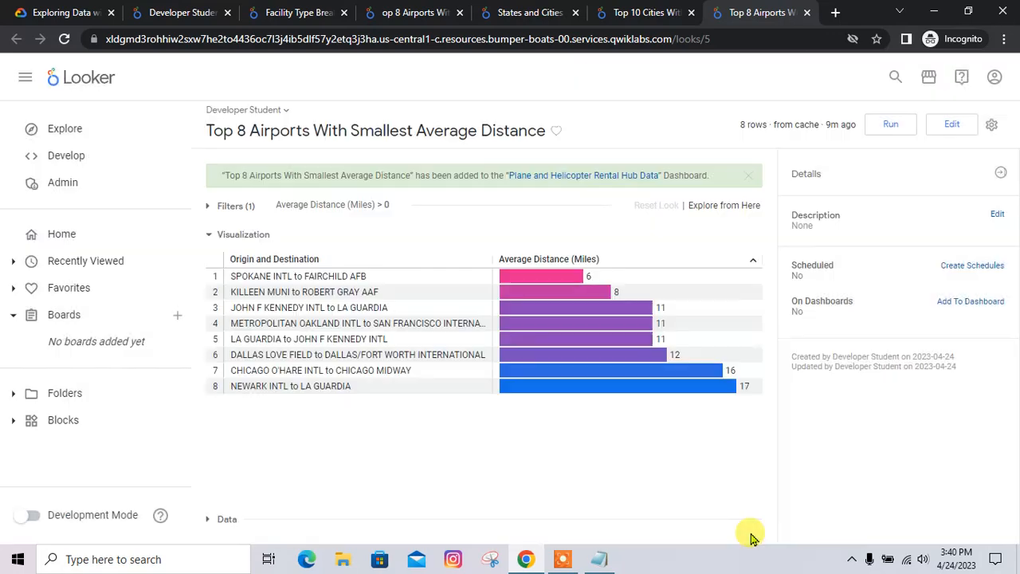
Step: Return to the challenge lab page and check progress on the "Save Looks to a Dashboard" objective
click(171, 9)
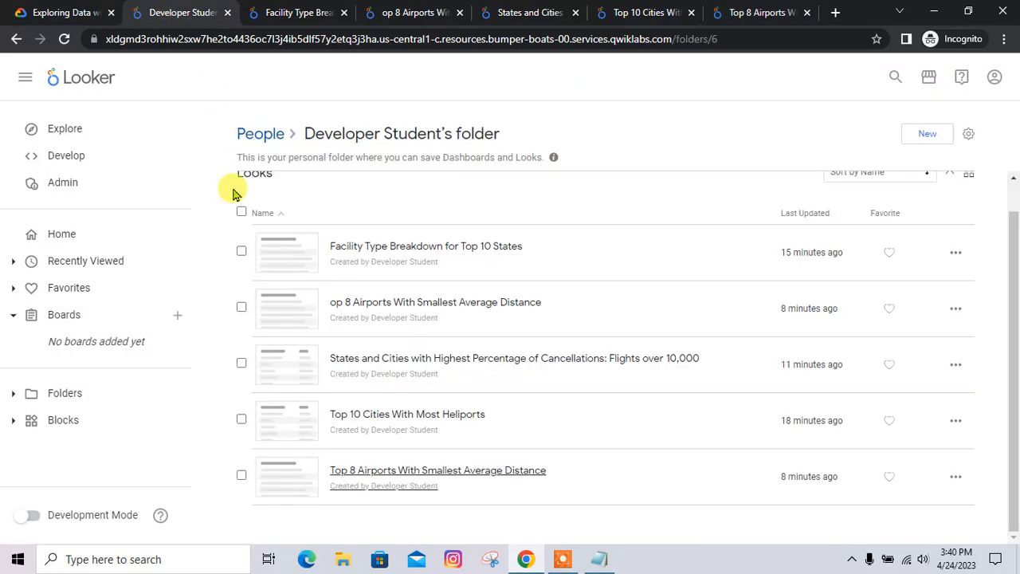
click(64, 11)
scroll(392, 303, down, 4)
click(428, 217)
scroll(443, 255, up, 1)
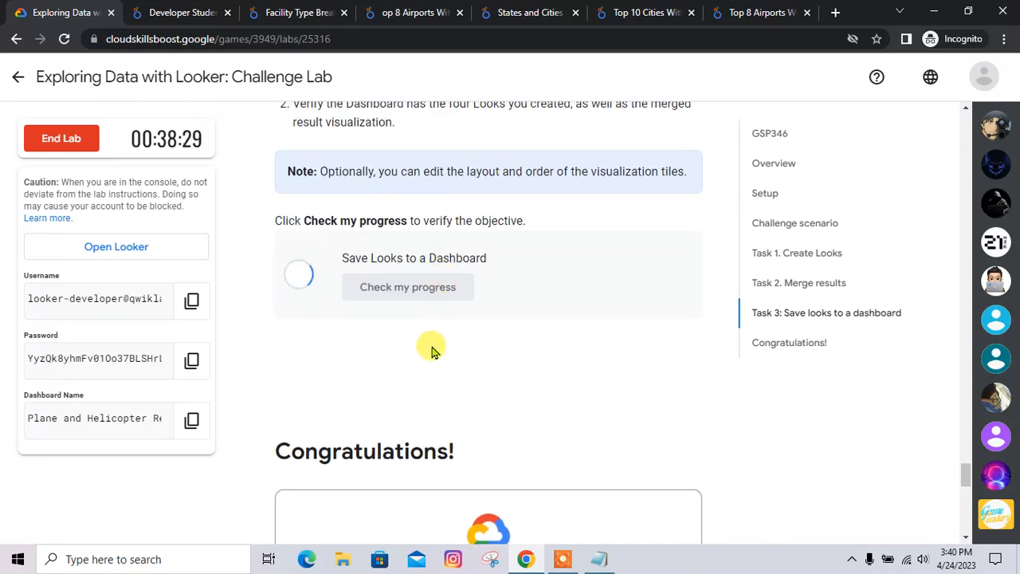
scroll(416, 349, down, 9)
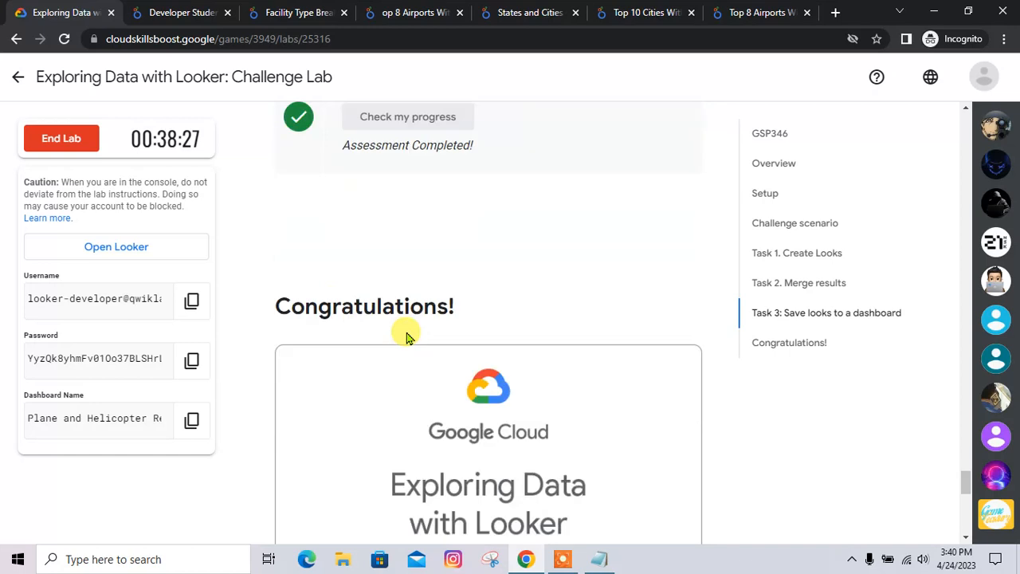
Step: End the challenge lab, confirm ending it, and submit a star rating for the lab
click(54, 138)
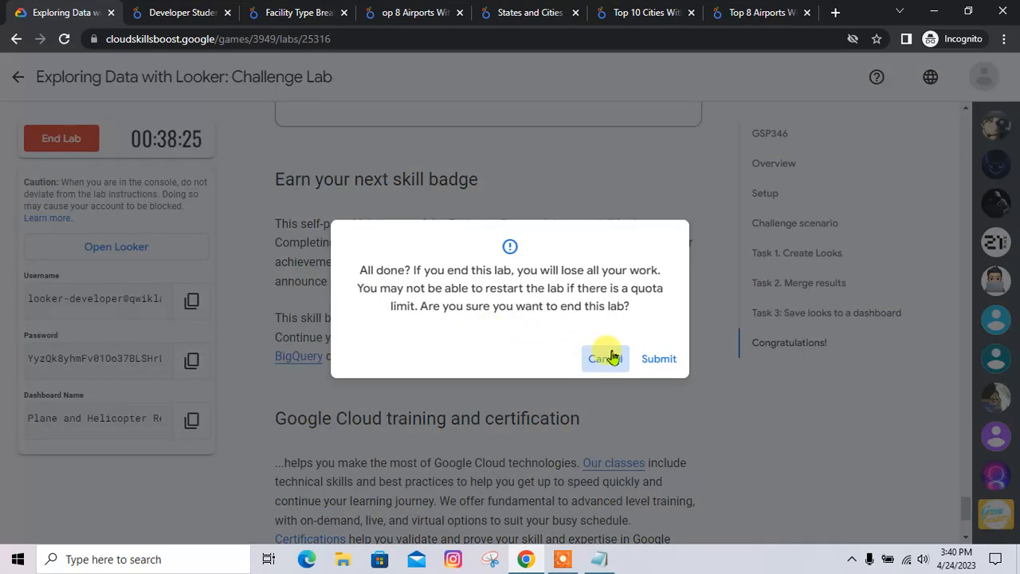
click(657, 358)
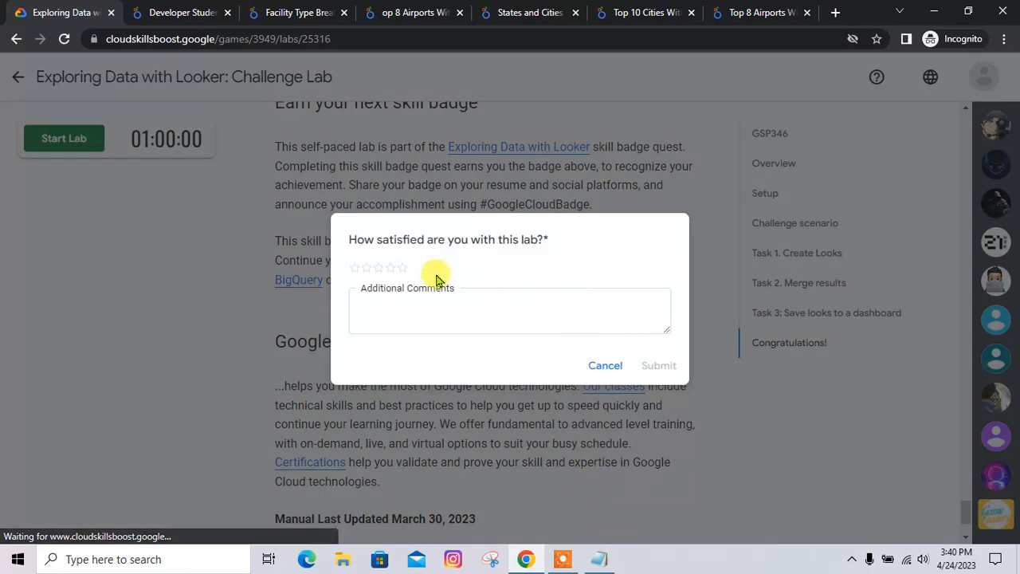
click(394, 268)
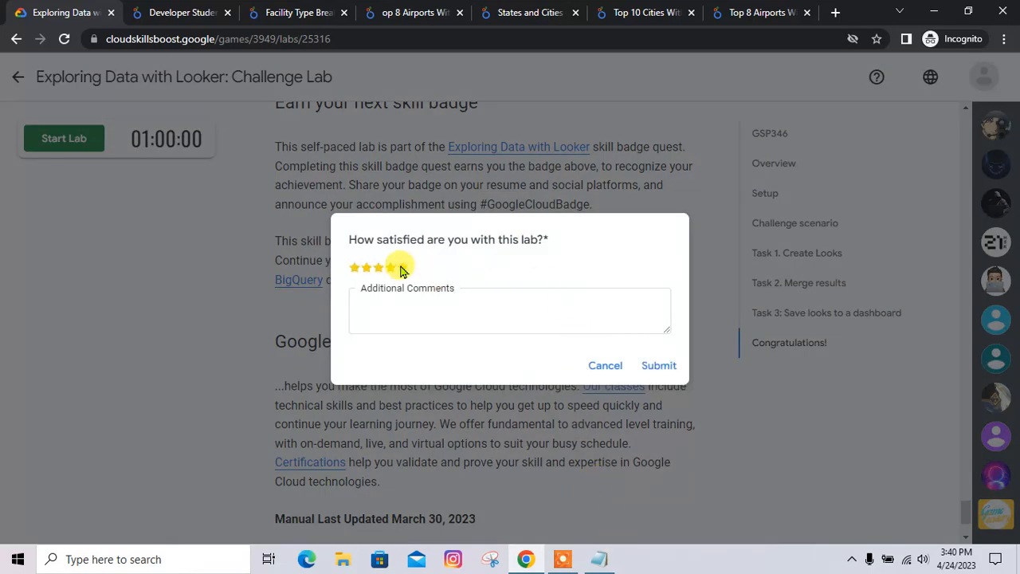
click(658, 365)
Step: Switch to Notepad to review the written lab instructions for all tasks, and return to the browser
key(alt+Tab)
scroll(371, 316, up, 6)
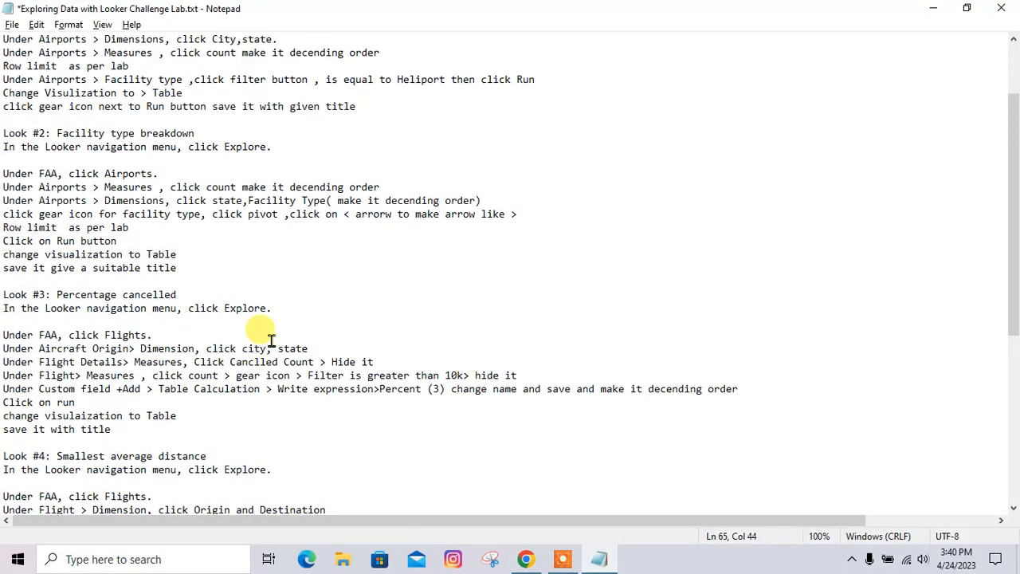
scroll(268, 341, down, 10)
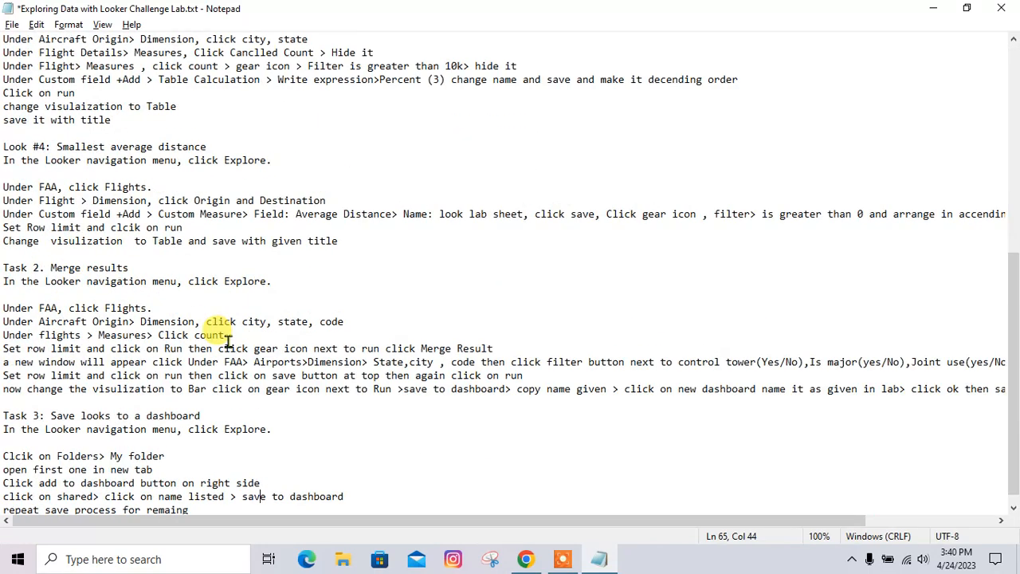
key(alt+Tab)
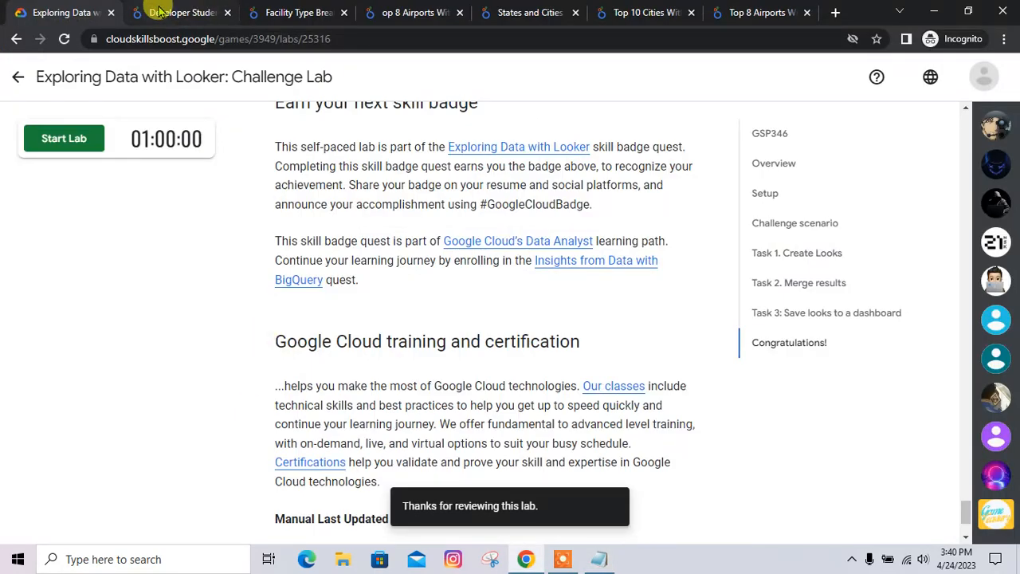
Step: Go back to the Level 2 game page and examine the challenge lab's status under Exploring Data with Looker
click(15, 40)
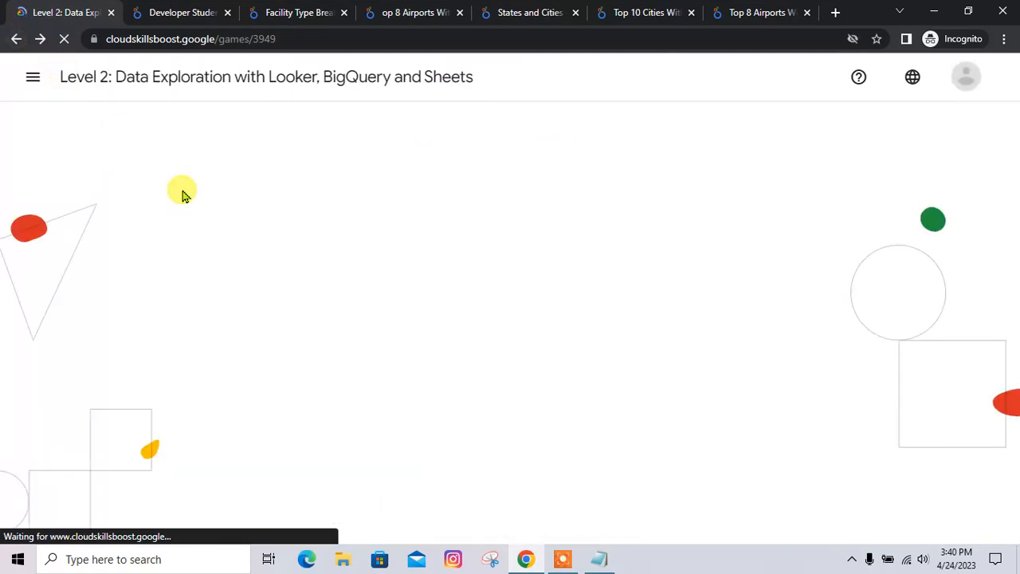
scroll(464, 303, up, 7)
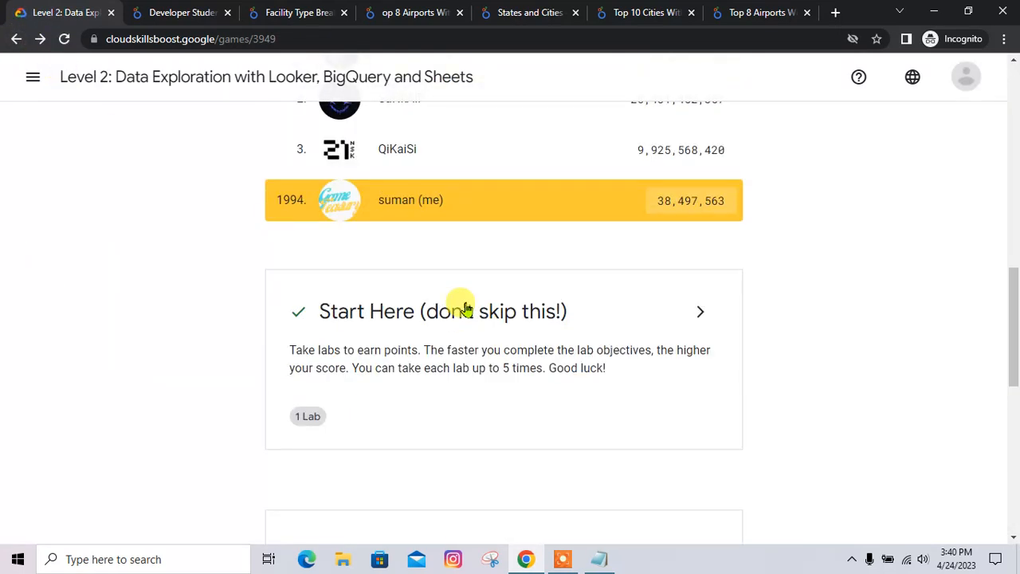
scroll(464, 304, down, 2)
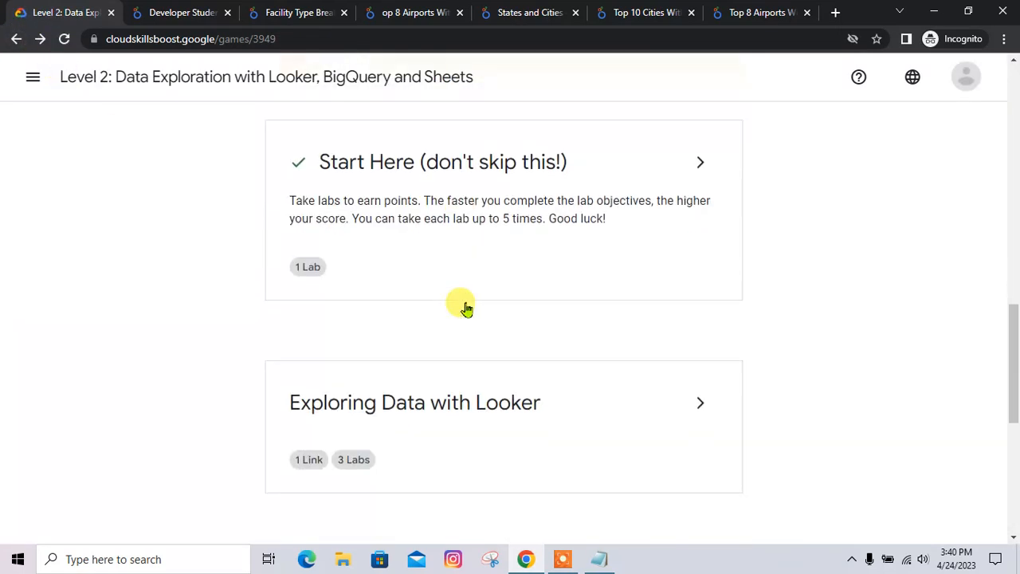
click(712, 408)
scroll(558, 374, down, 4)
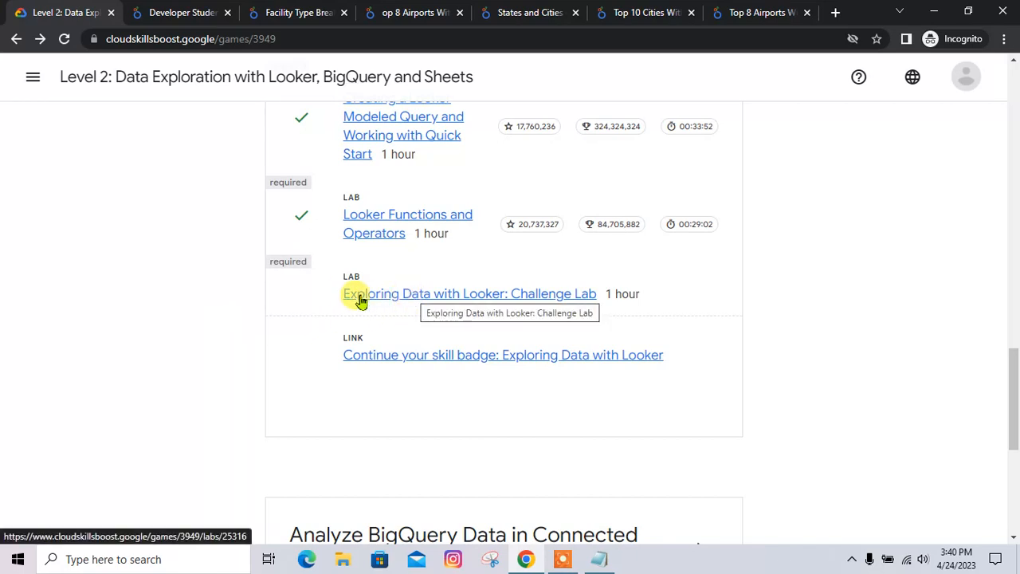
scroll(348, 298, up, 1)
Step: Log out of Looker and close all the Looker tabs, keeping only the Level 2 game page open
click(191, 12)
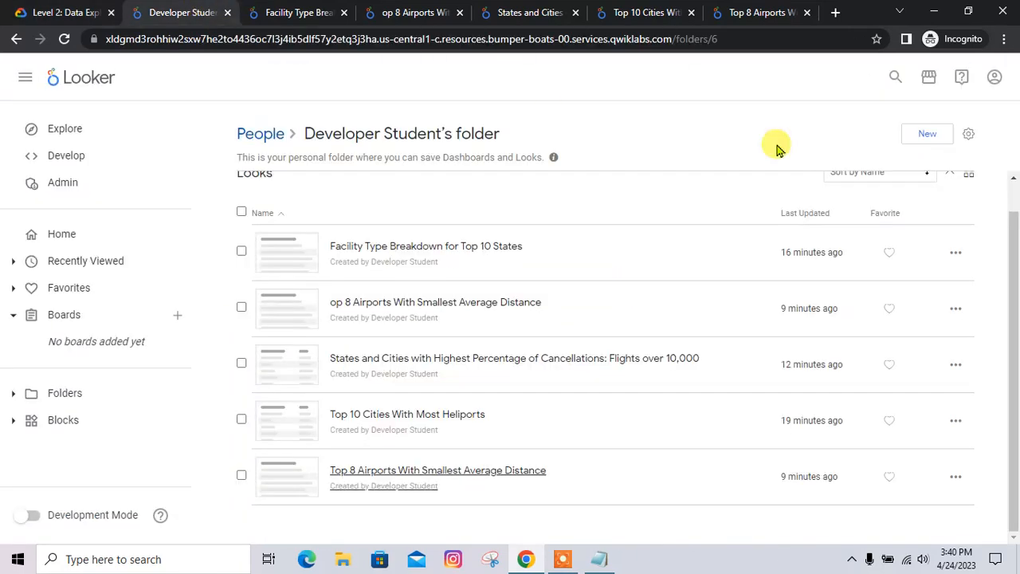
click(995, 77)
click(917, 236)
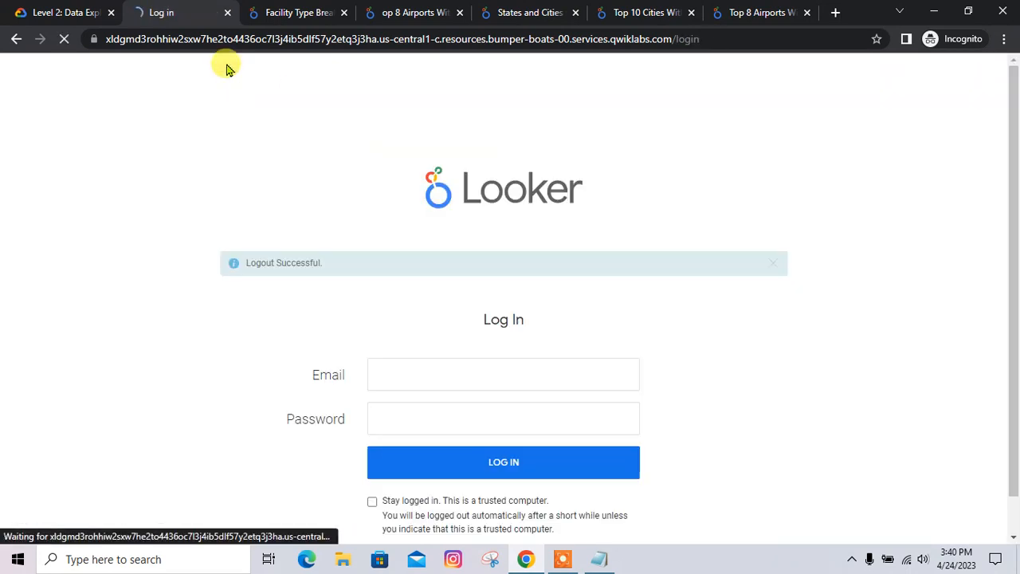
key(ctrl+w)
key(ctrl+w)
key(ctrl+w)
key(ctrl+w)
key(ctrl+w)
key(ctrl+w)
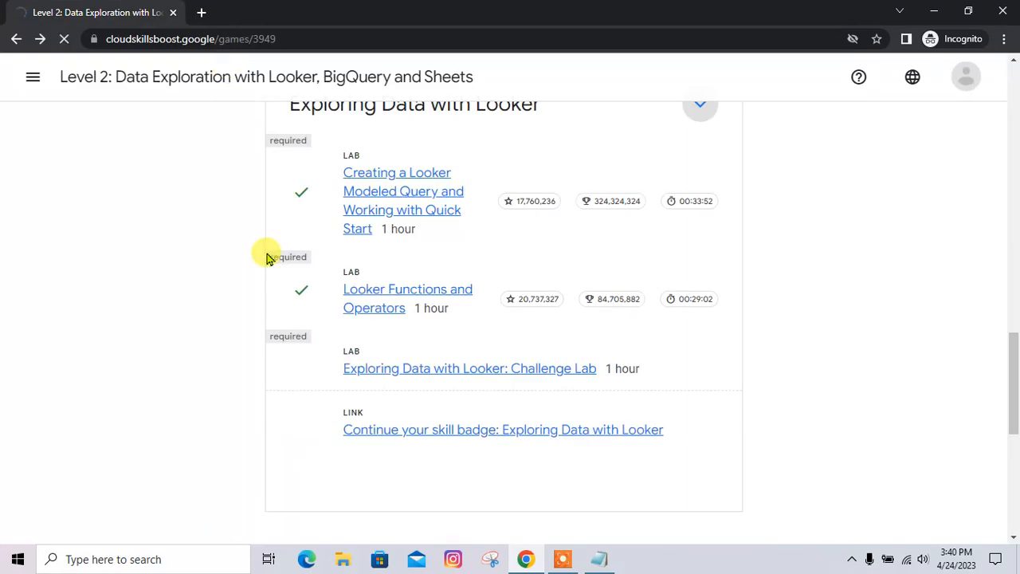
Step: Expand the Exploring Data with Looker section on the reloaded game page and examine the challenge lab's completion mark and score
scroll(315, 280, down, 3)
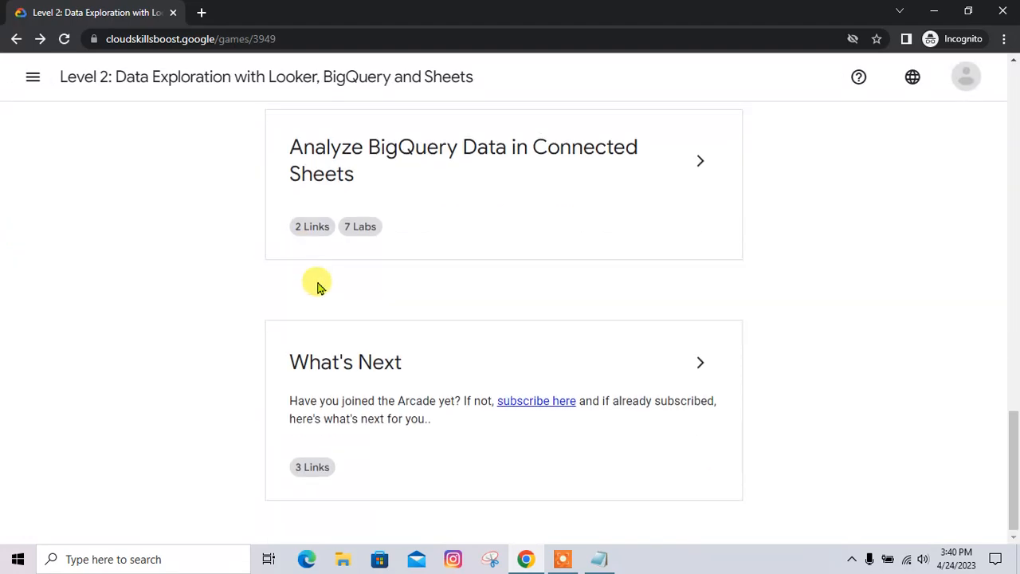
scroll(311, 276, up, 4)
scroll(756, 332, up, 3)
scroll(754, 337, down, 3)
click(706, 413)
scroll(649, 374, down, 3)
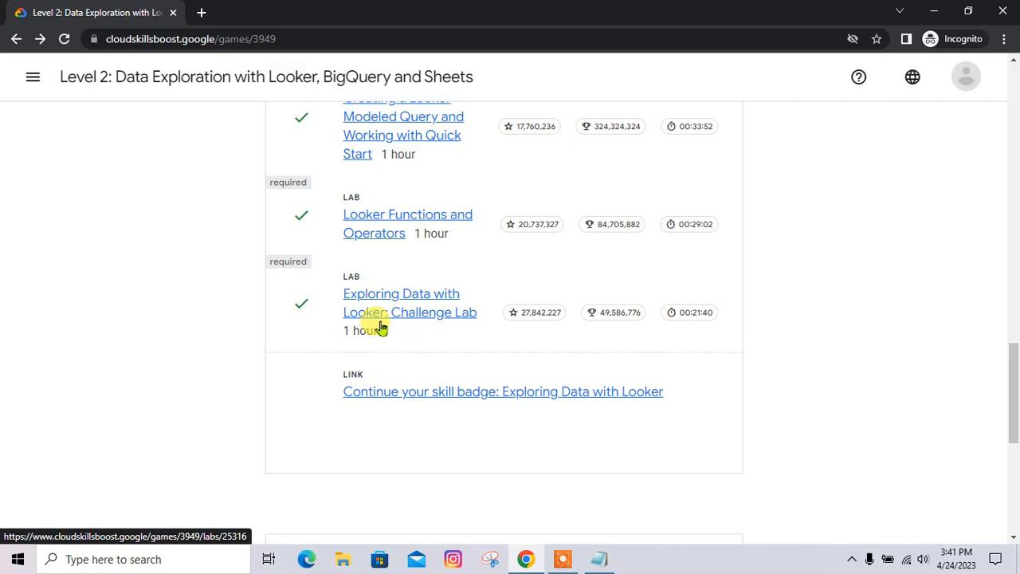
scroll(405, 376, up, 2)
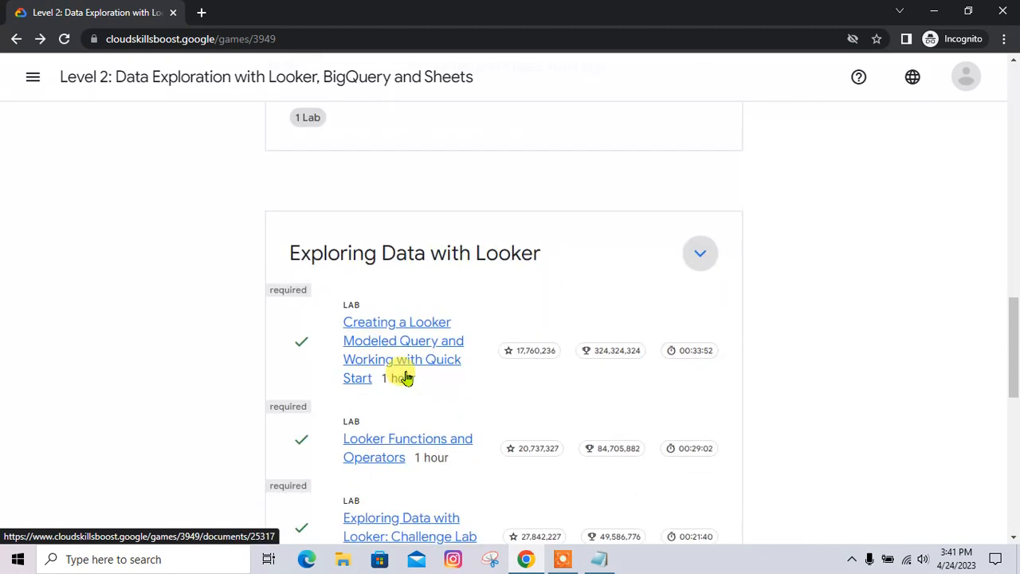
Step: Collapse Exploring Data with Looker, expand Analyze BigQuery Data in Connected Sheets, and look through its required labs and the What's Next section
click(701, 259)
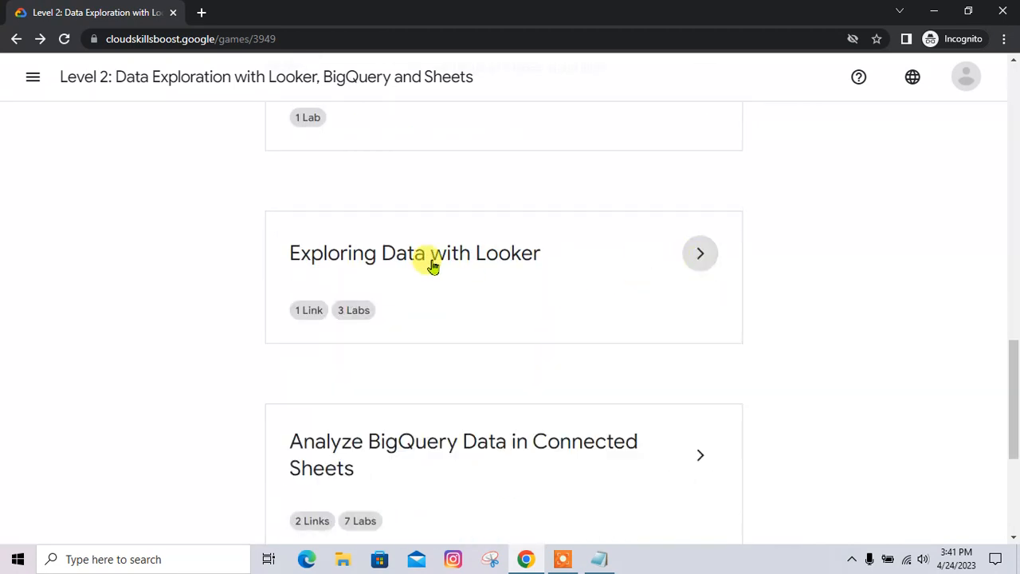
scroll(434, 270, down, 1)
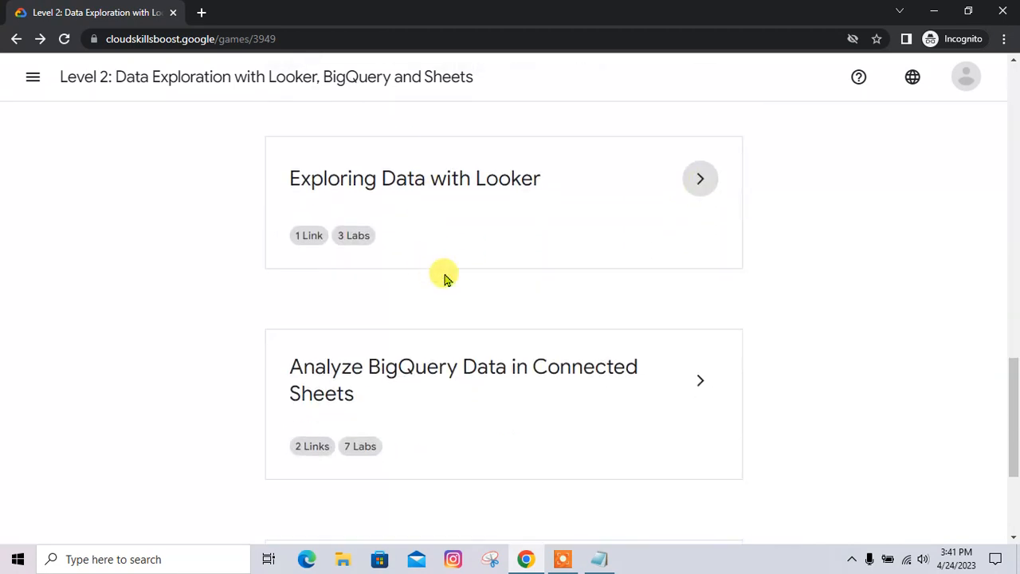
click(701, 381)
scroll(347, 434, down, 9)
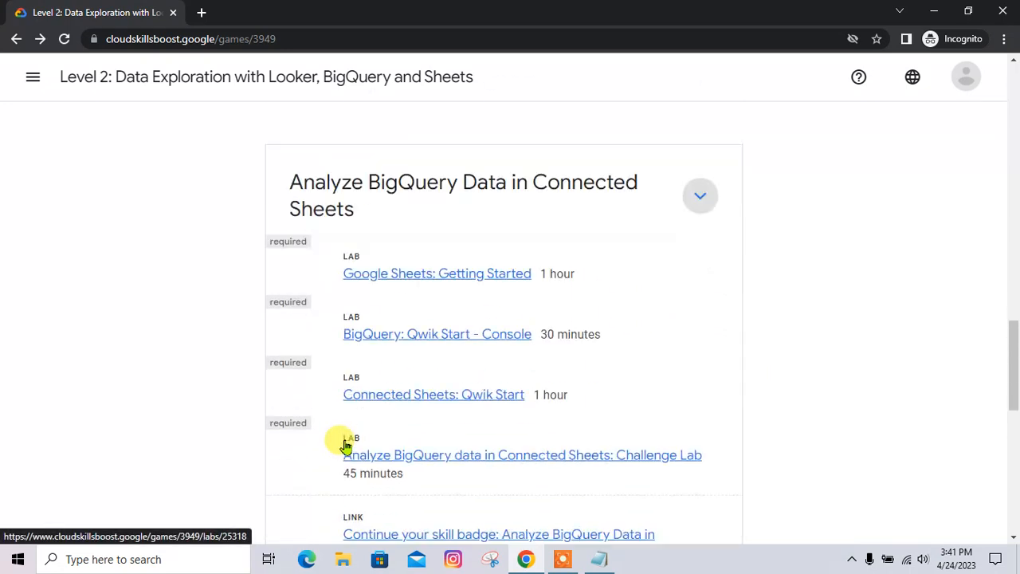
scroll(352, 434, down, 2)
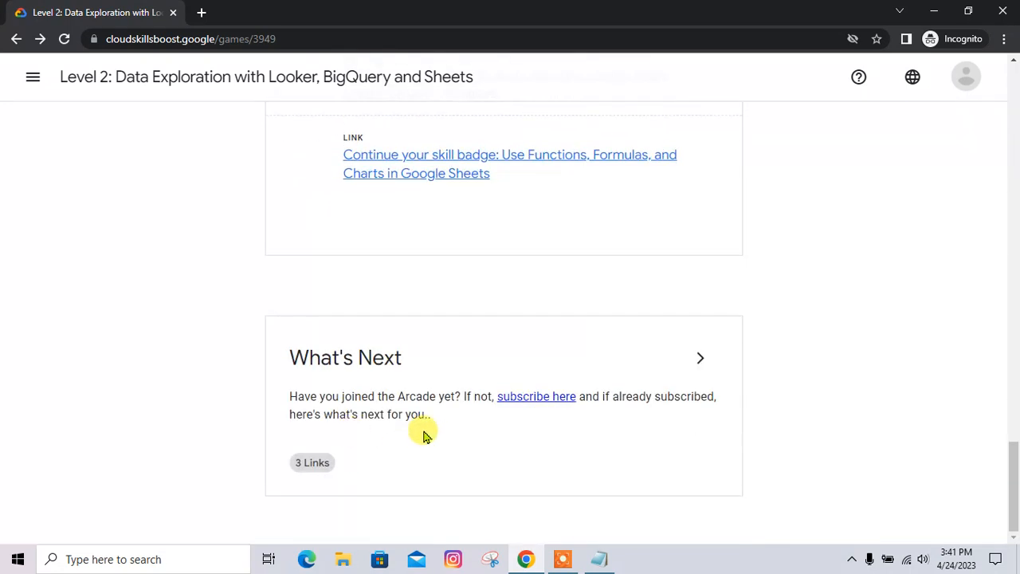
scroll(422, 433, up, 5)
scroll(423, 434, up, 4)
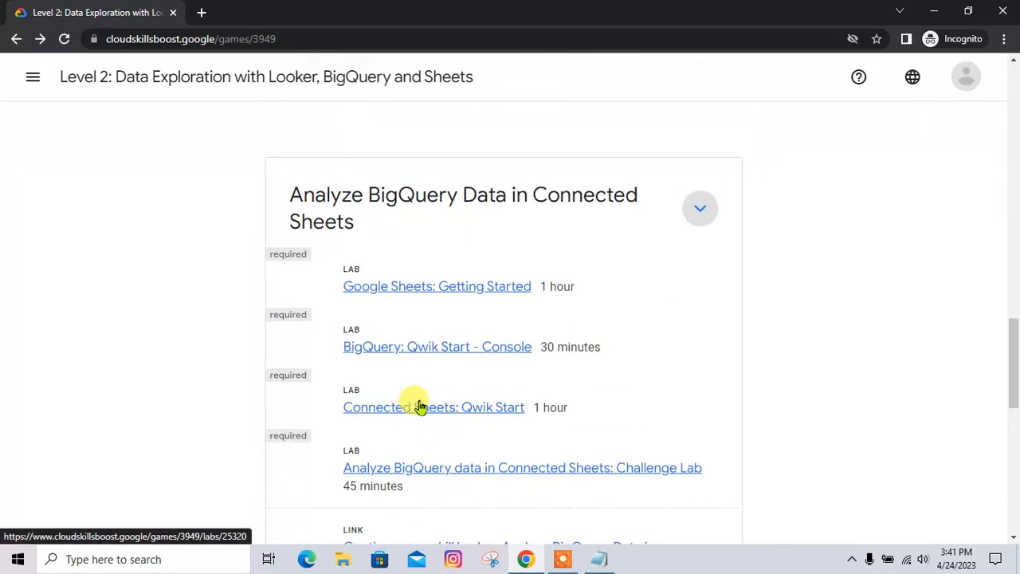
scroll(430, 278, up, 2)
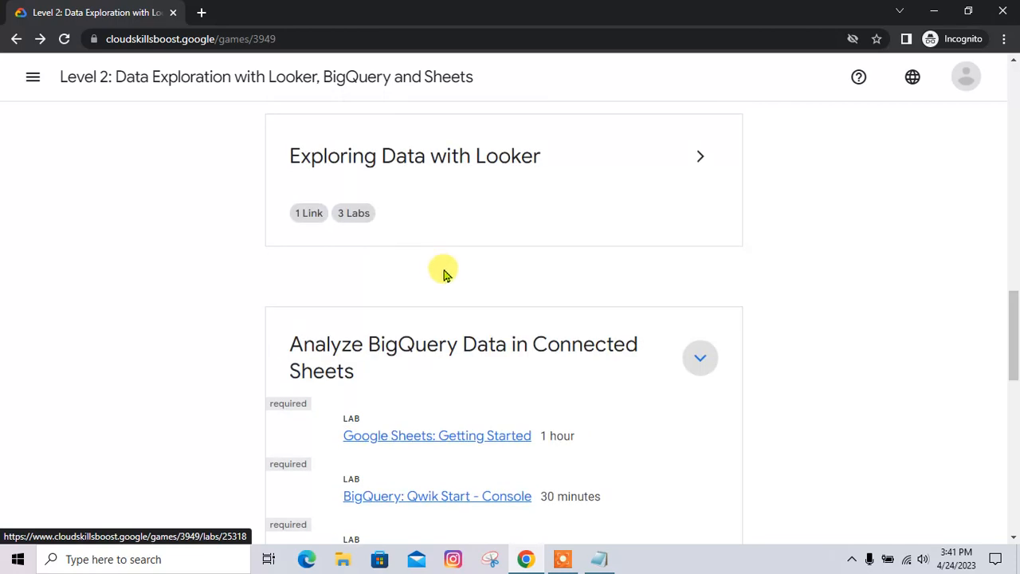